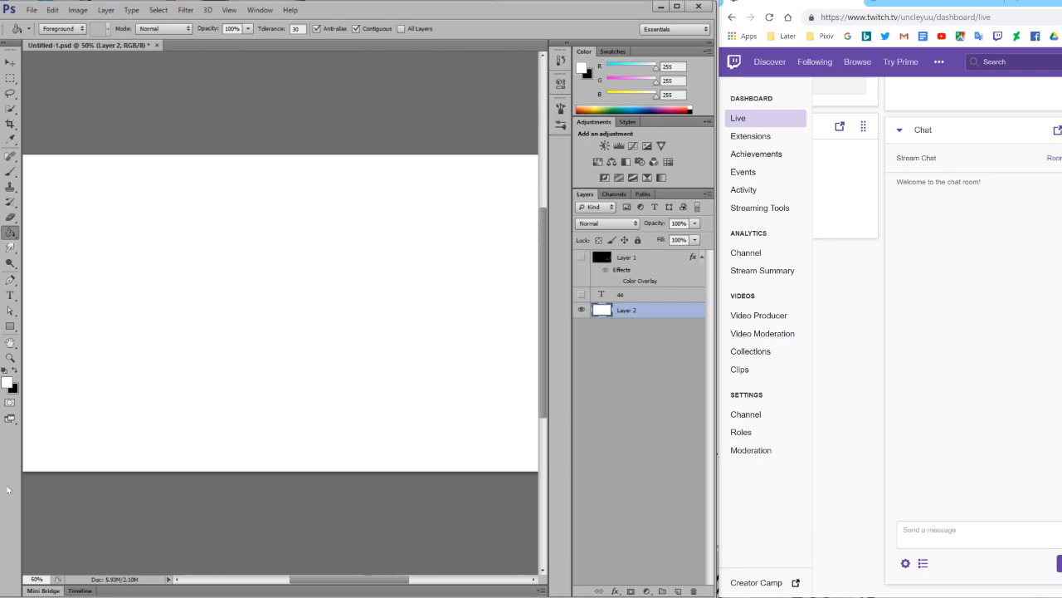
Create a new 512 × 512 pixel document at 300 pixels/inch, RGB Color, 16 bit, with a white background.
left_click(31, 10)
key("Escape")
key("ctrl+n")
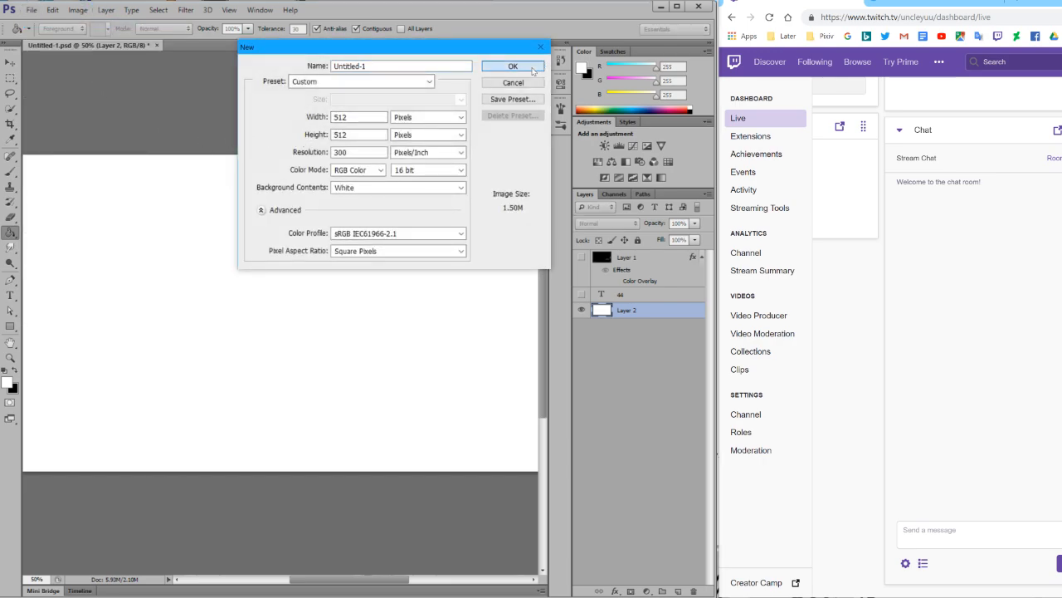
left_click(532, 70)
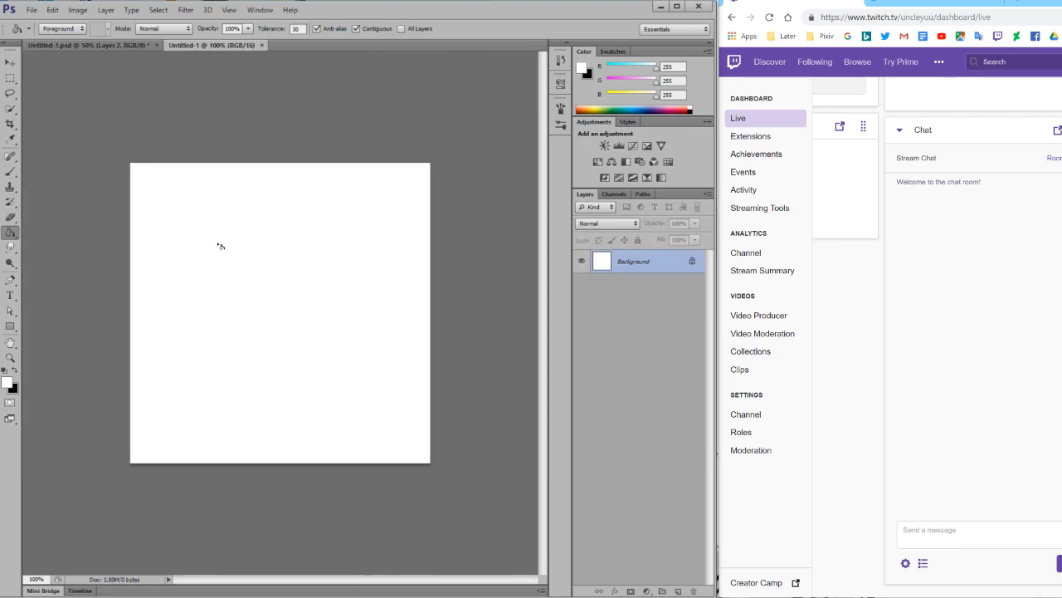
left_click(10, 358)
left_click(245, 350)
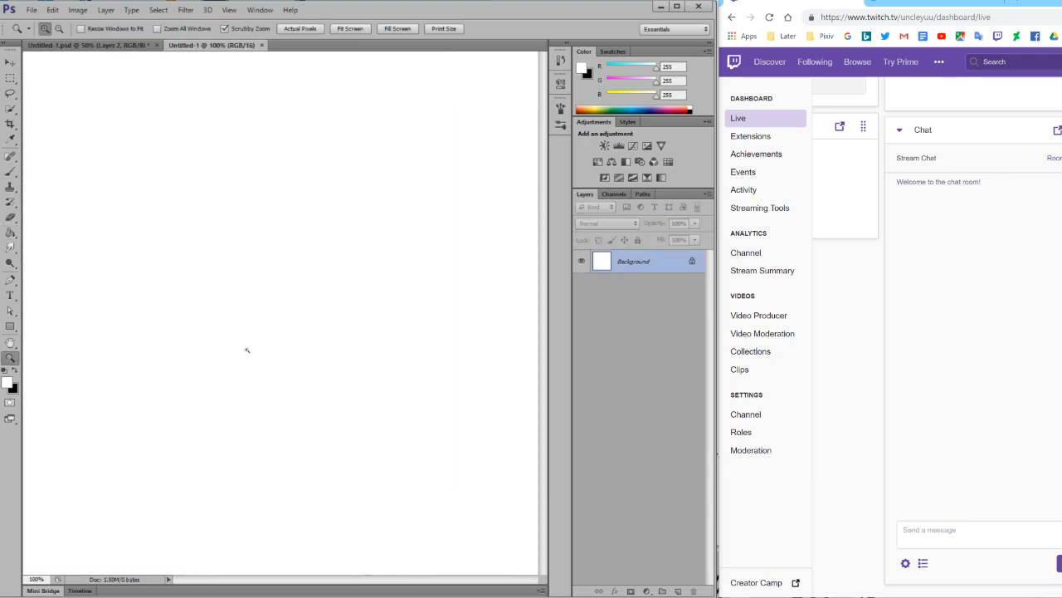
left_click_drag(232, 351, 218, 353)
left_click(331, 390)
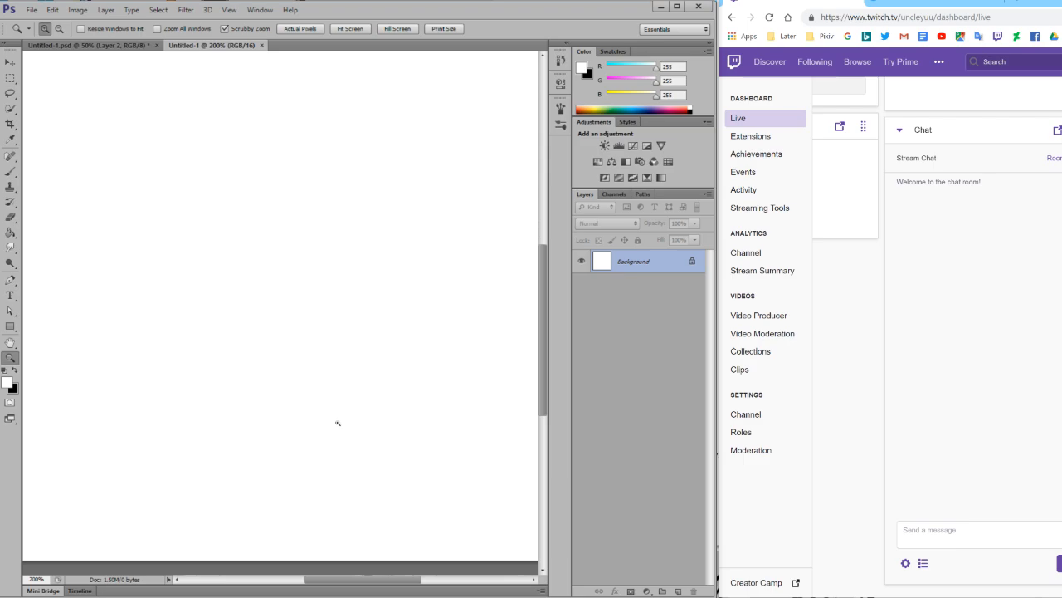
left_click(10, 172)
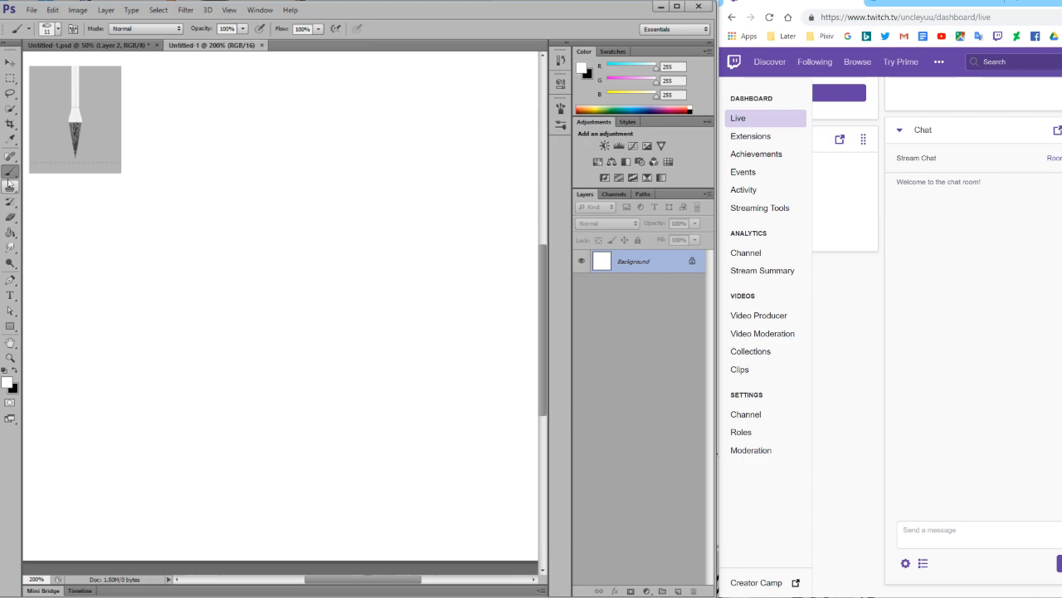
scroll(195, 224, "up", 4)
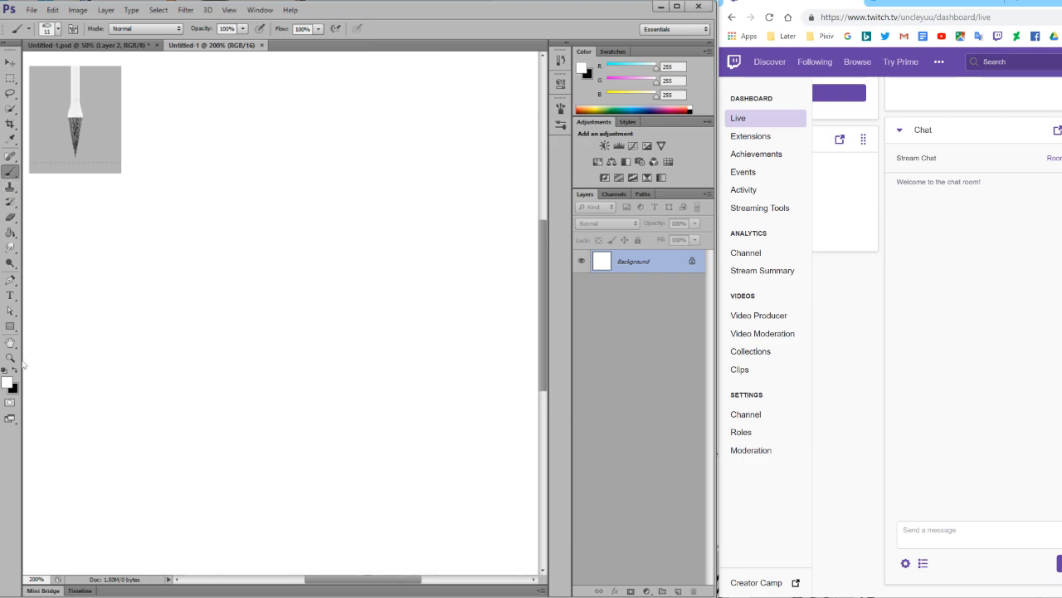
left_click(11, 359)
left_click_drag(169, 347, 154, 351)
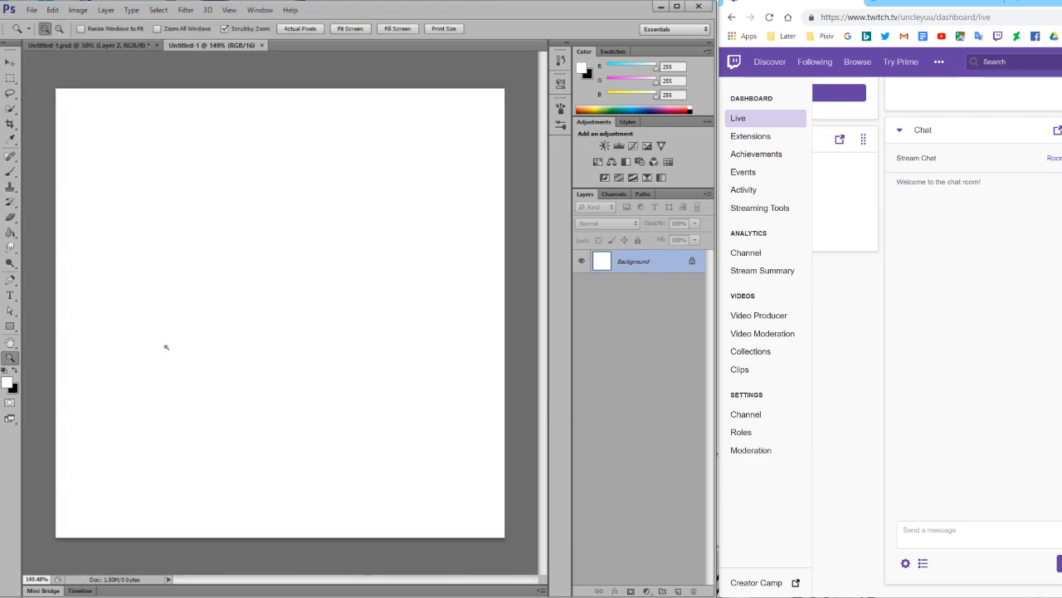
mouse_move(210, 323)
left_mouse_down()
mouse_move(240, 315)
mouse_move(209, 332)
mouse_move(224, 327)
left_mouse_up()
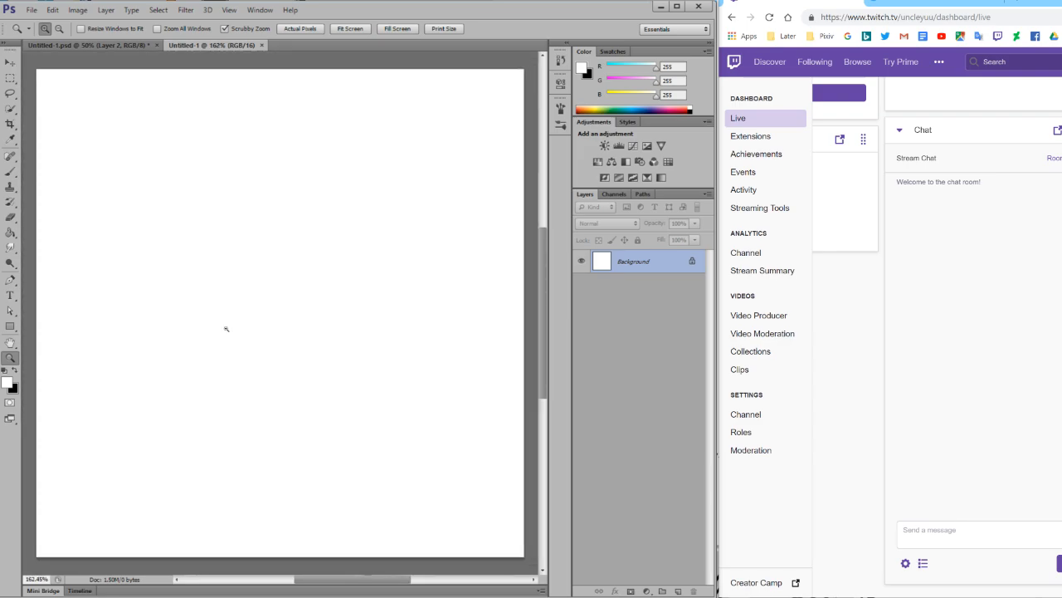
Make black the foreground colour and activate the Brush tool with the whole canvas in view.
left_click(15, 371)
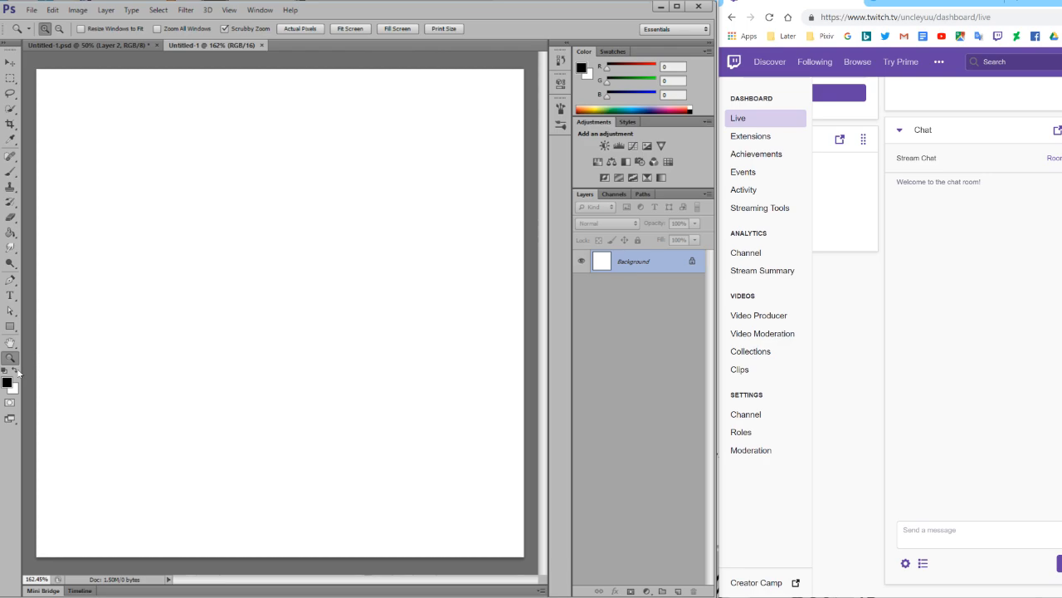
left_click(11, 171)
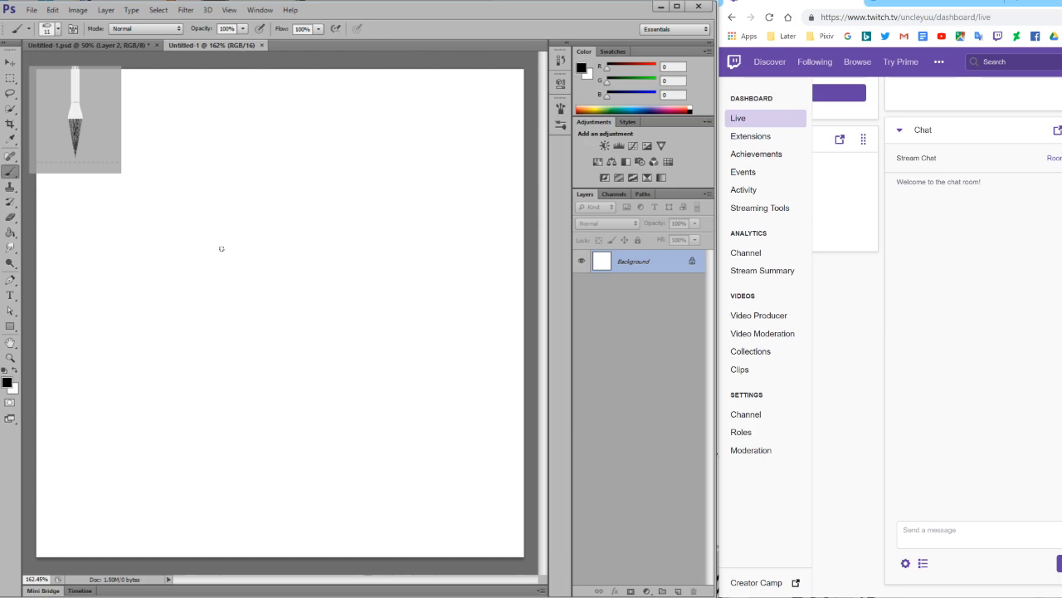
left_click(10, 357)
left_click_drag(143, 317, 136, 323)
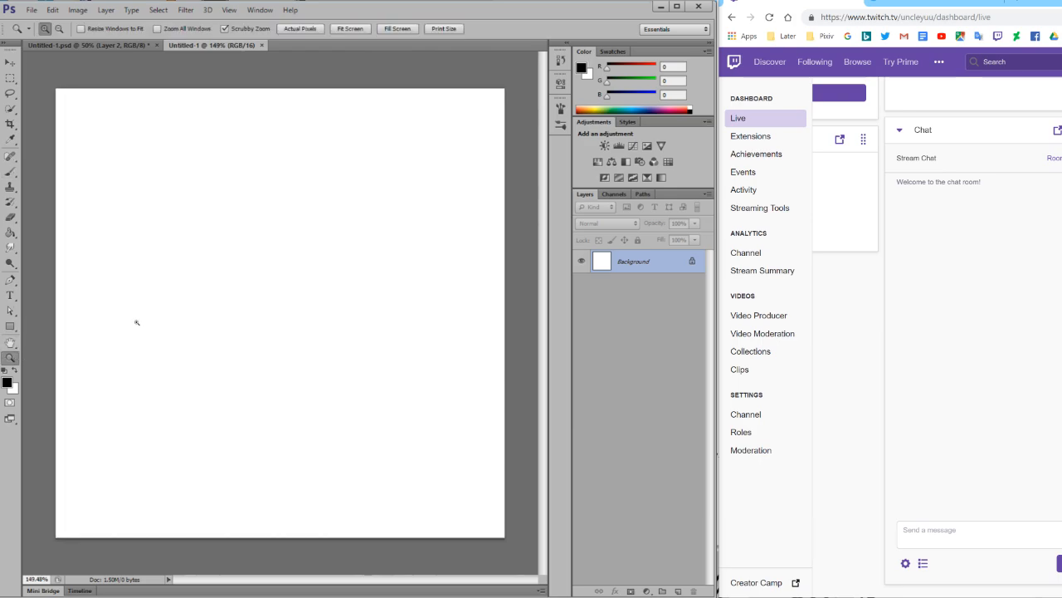
mouse_move(229, 328)
left_mouse_down()
mouse_move(263, 329)
mouse_move(230, 332)
left_mouse_up()
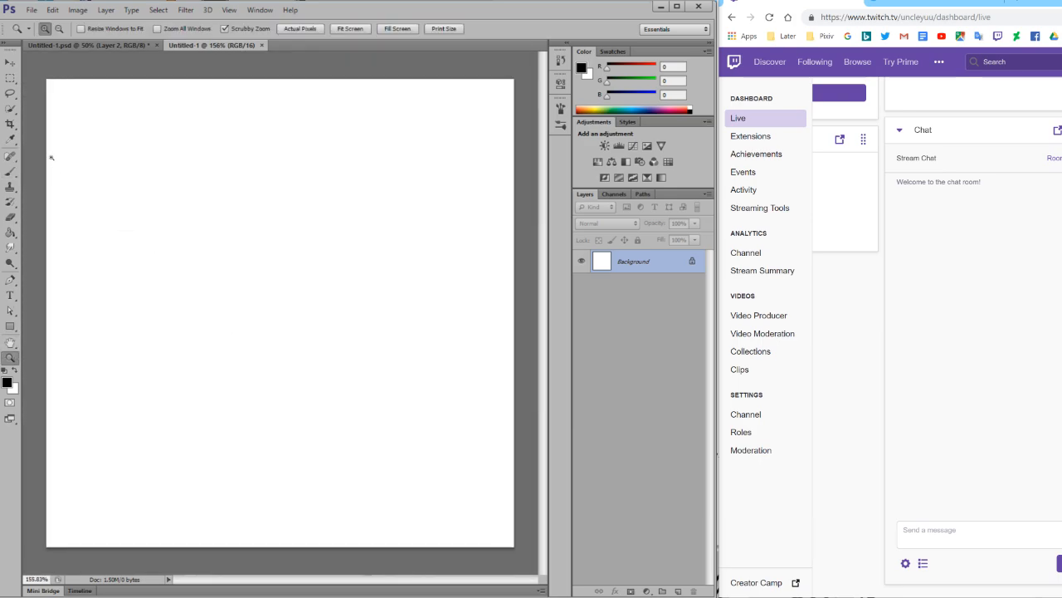
left_click(10, 171)
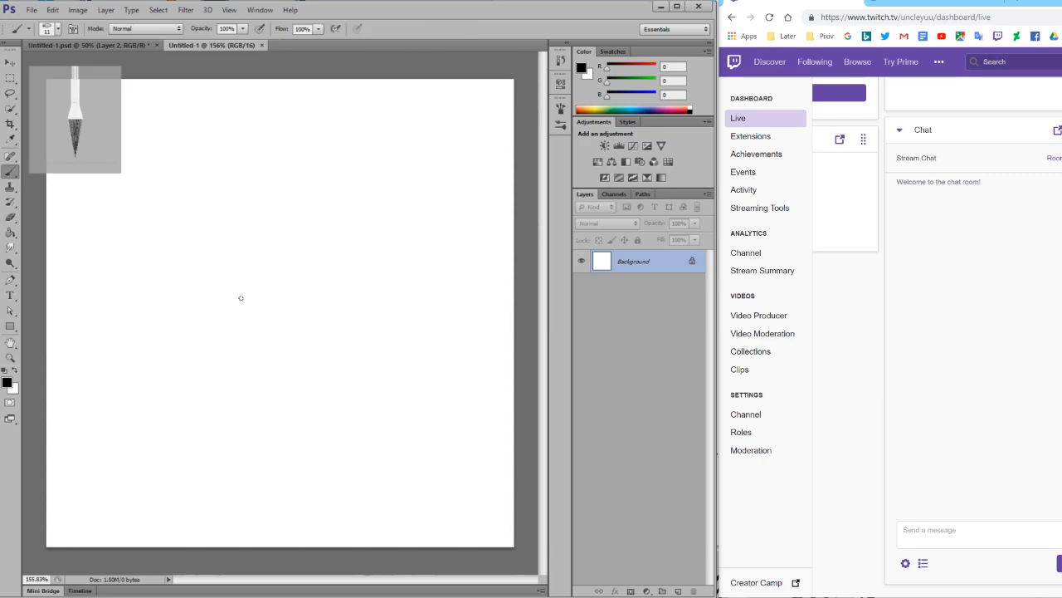
Set the brush size to 7 px and draw a U-shaped jaw outline just below the canvas centre.
mouse_move(219, 292)
left_mouse_down()
mouse_move(217, 325)
mouse_move(237, 359)
mouse_move(267, 386)
mouse_move(282, 383)
left_mouse_up()
key("ctrl+z")
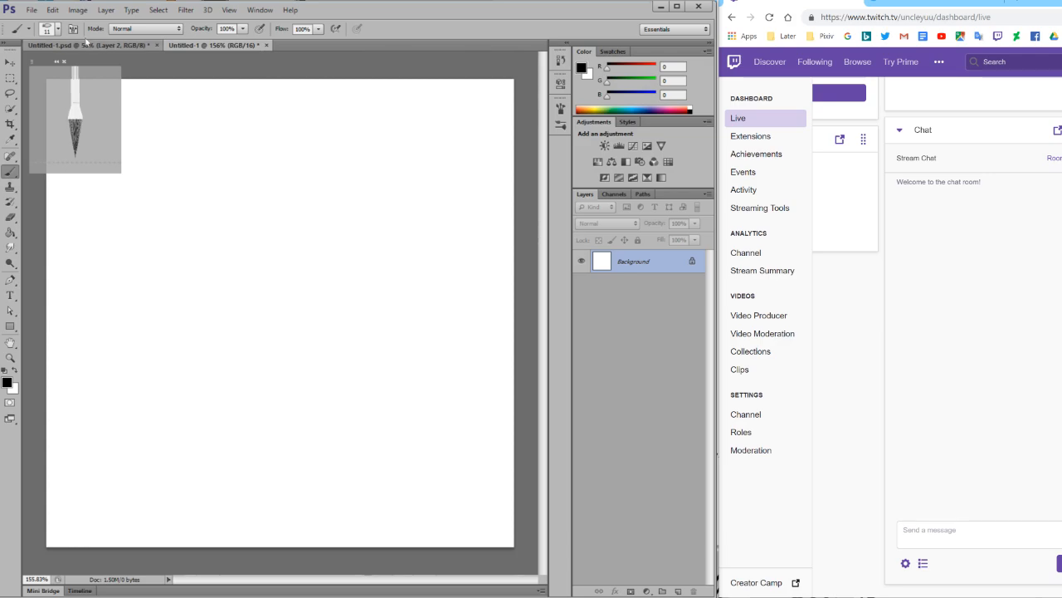
left_click(53, 32)
left_click_drag(20, 70, 23, 69)
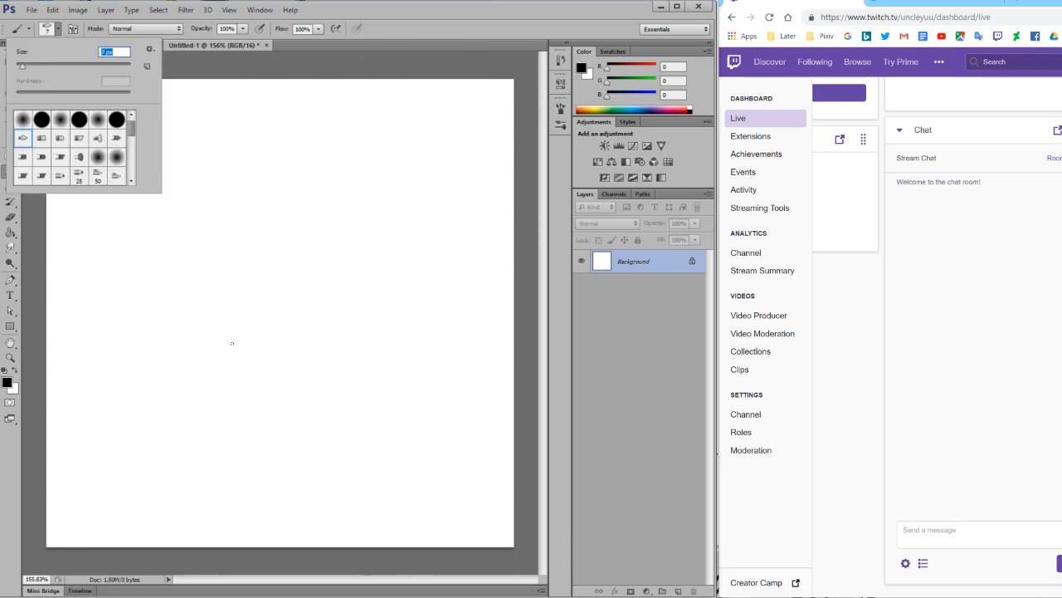
left_click_drag(220, 325, 217, 348)
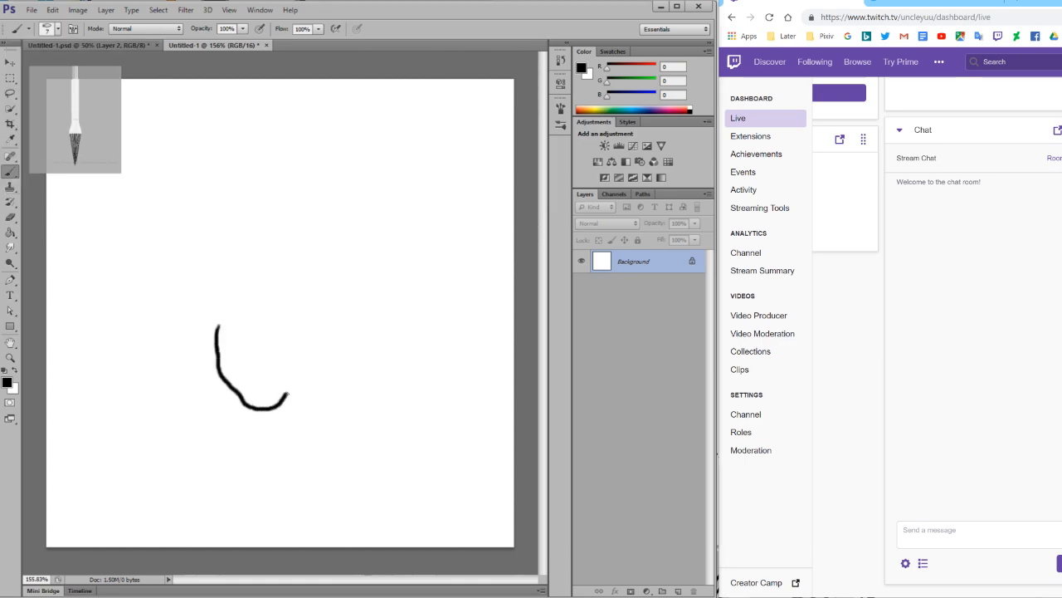
left_click_drag(306, 331, 306, 327)
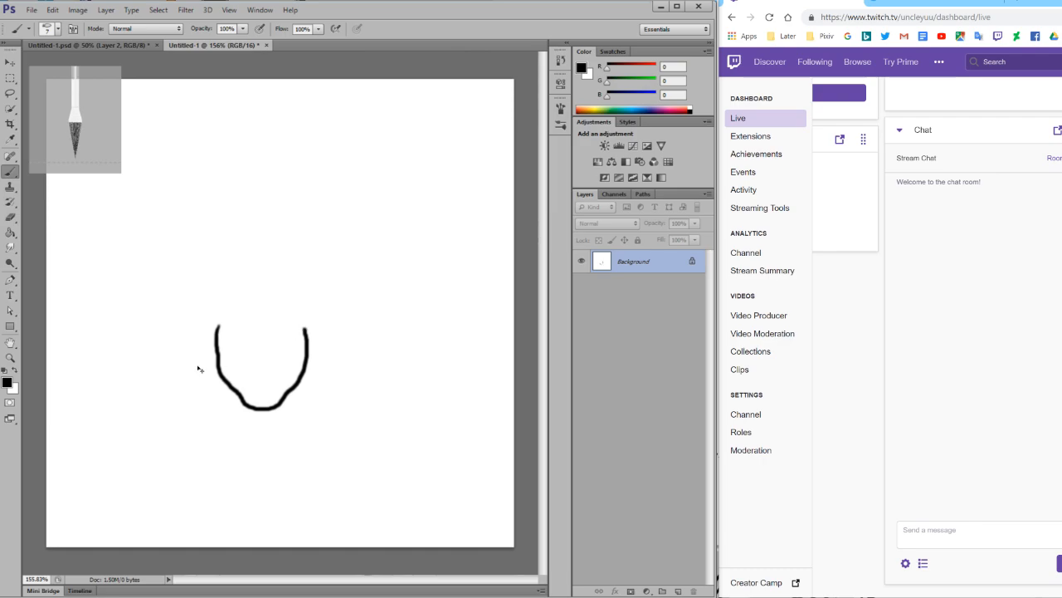
Draw two short arches as upper eyelids near the top of the face, undoing stray strokes.
mouse_move(233, 332)
left_mouse_down()
mouse_move(240, 332)
mouse_move(256, 341)
mouse_move(288, 334)
left_mouse_up()
key("ctrl+z")
key("ctrl+z")
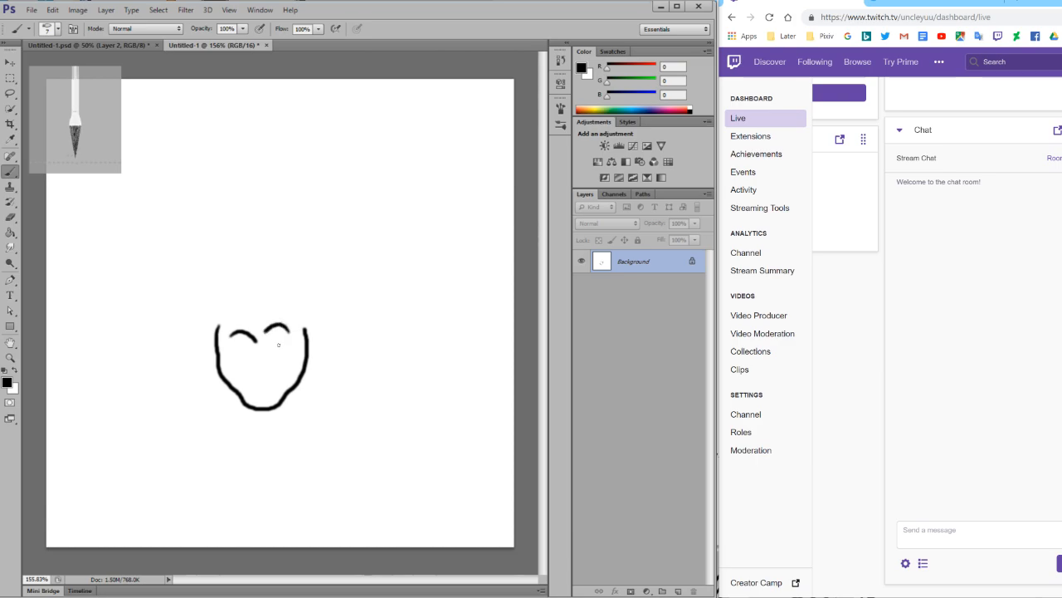
left_click(278, 346)
key("ctrl+z")
Dab three small freckles on each cheek of the face with the Brush tool.
left_click(12, 358)
left_click(261, 374)
left_click(213, 367)
left_click(251, 369)
left_click(389, 396)
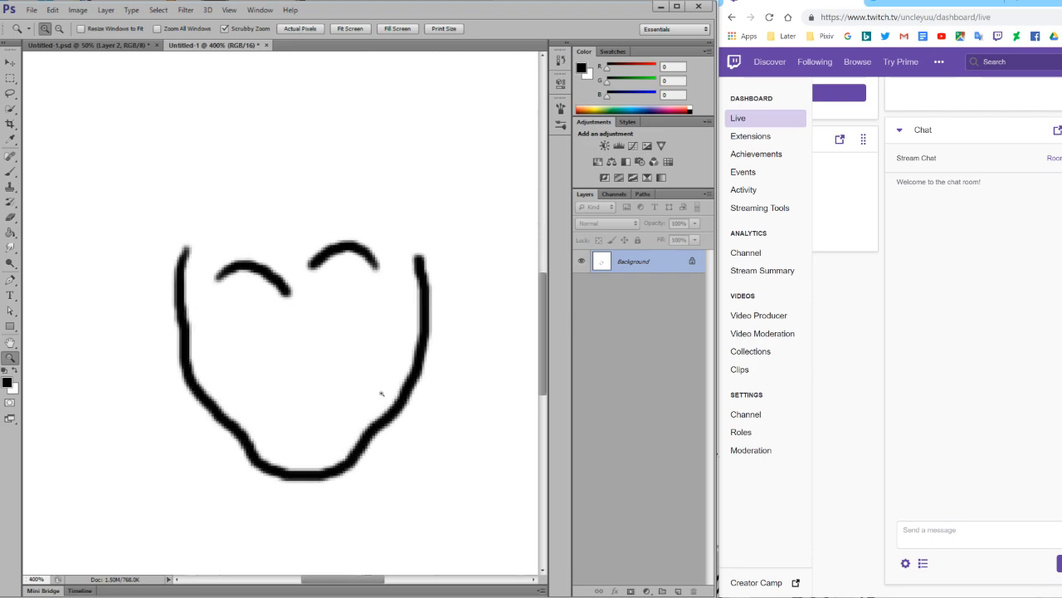
left_click(10, 170)
left_click(196, 356)
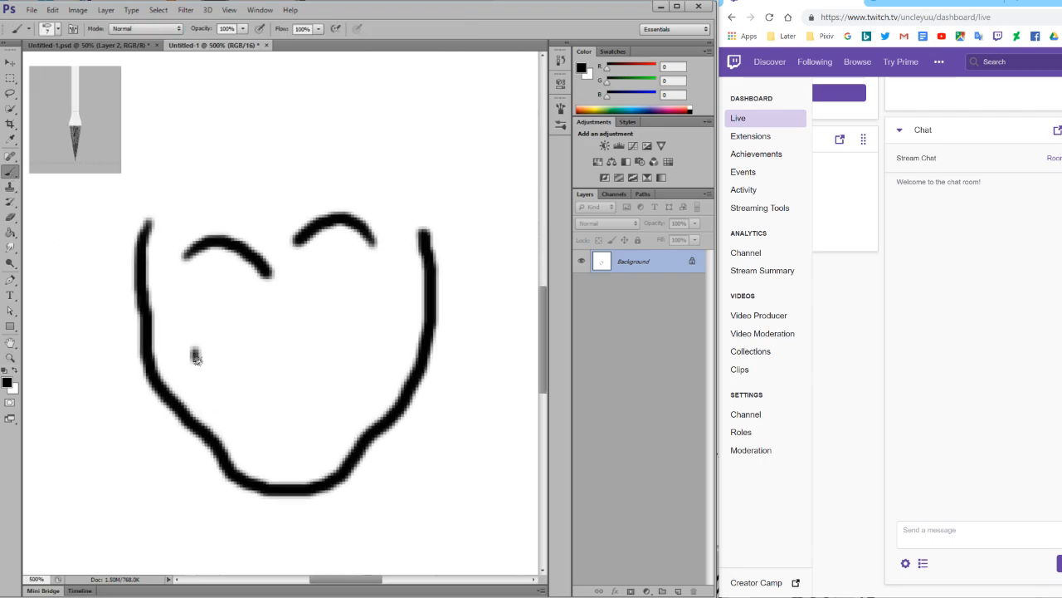
left_click(168, 360)
left_click(202, 383)
left_click(362, 387)
left_click(376, 359)
left_click(391, 375)
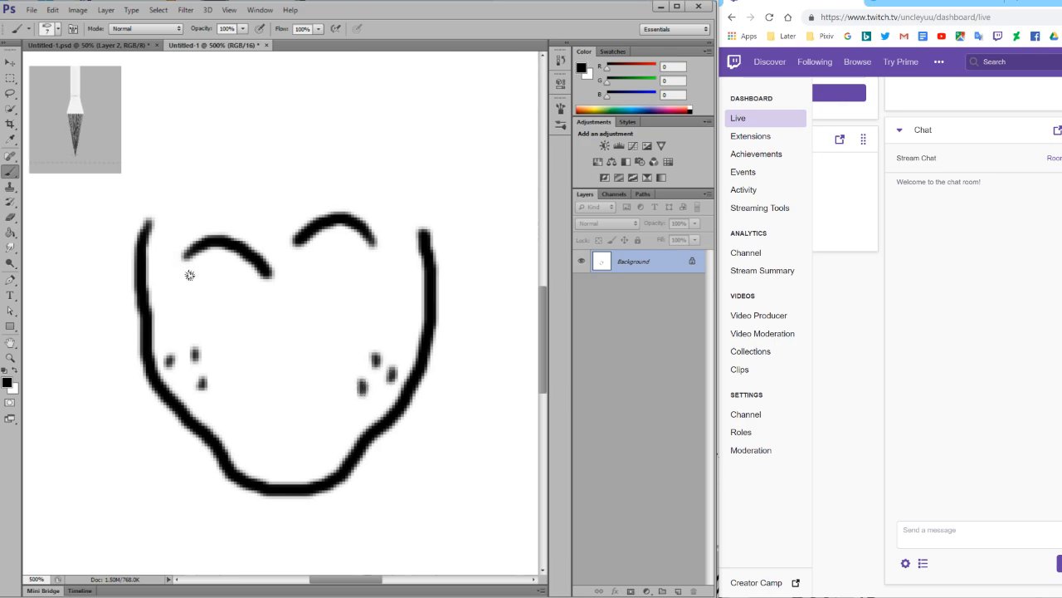
Draw a round pupil and a curved lower eyelid under each of the two upper eyelid arches.
left_click_drag(218, 246, 222, 282)
key("ctrl+z")
left_click(216, 275)
mouse_move(185, 287)
left_mouse_down()
mouse_move(208, 300)
mouse_move(328, 300)
mouse_move(373, 280)
mouse_move(339, 262)
left_mouse_up()
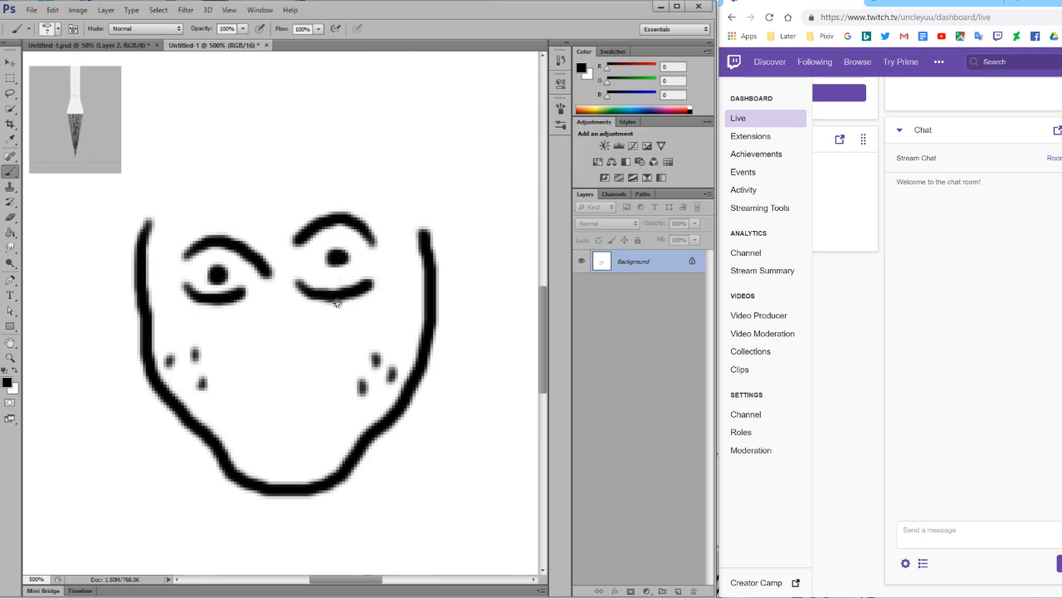
Draw a rounded, U-shaped nose between the eyes and the chin, undoing the first attempt.
mouse_move(267, 333)
left_mouse_down()
mouse_move(251, 375)
mouse_move(277, 378)
left_mouse_up()
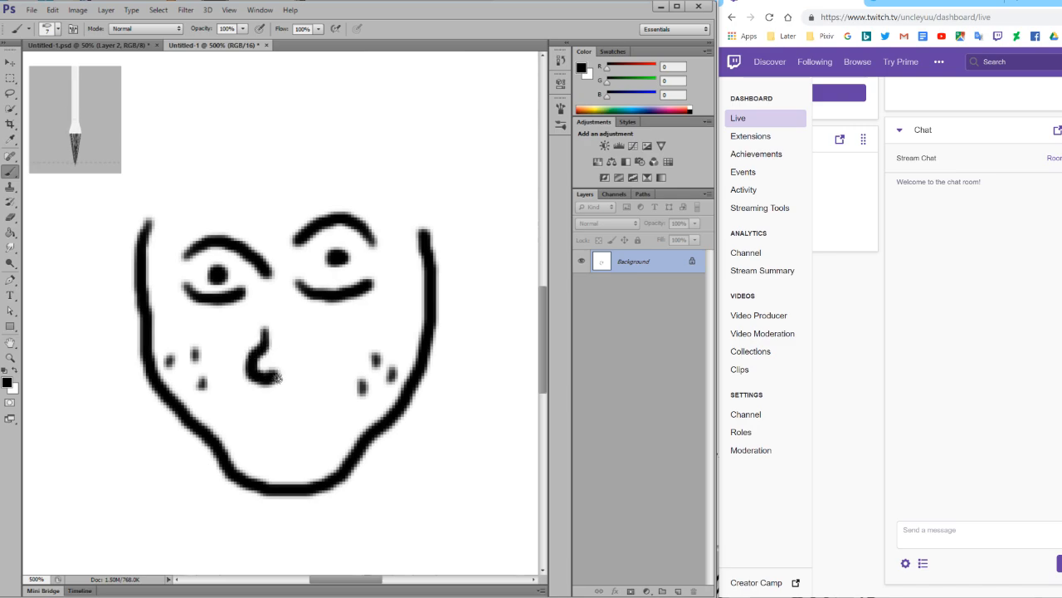
key("ctrl+z")
mouse_move(268, 328)
left_mouse_down()
mouse_move(258, 367)
mouse_move(269, 381)
mouse_move(294, 375)
mouse_move(286, 336)
left_mouse_up()
Draw a wide open smile with a line inside it and short creases at both mouth corners.
mouse_move(225, 405)
left_mouse_down()
mouse_move(264, 421)
mouse_move(342, 402)
left_mouse_up()
mouse_move(226, 407)
left_mouse_down()
mouse_move(284, 459)
mouse_move(314, 449)
mouse_move(343, 406)
left_mouse_up()
mouse_move(233, 420)
left_mouse_down()
mouse_move(277, 438)
mouse_move(320, 432)
left_mouse_up()
mouse_move(213, 393)
left_mouse_down()
mouse_move(231, 422)
mouse_move(219, 428)
left_mouse_up()
left_click_drag(349, 382, 355, 422)
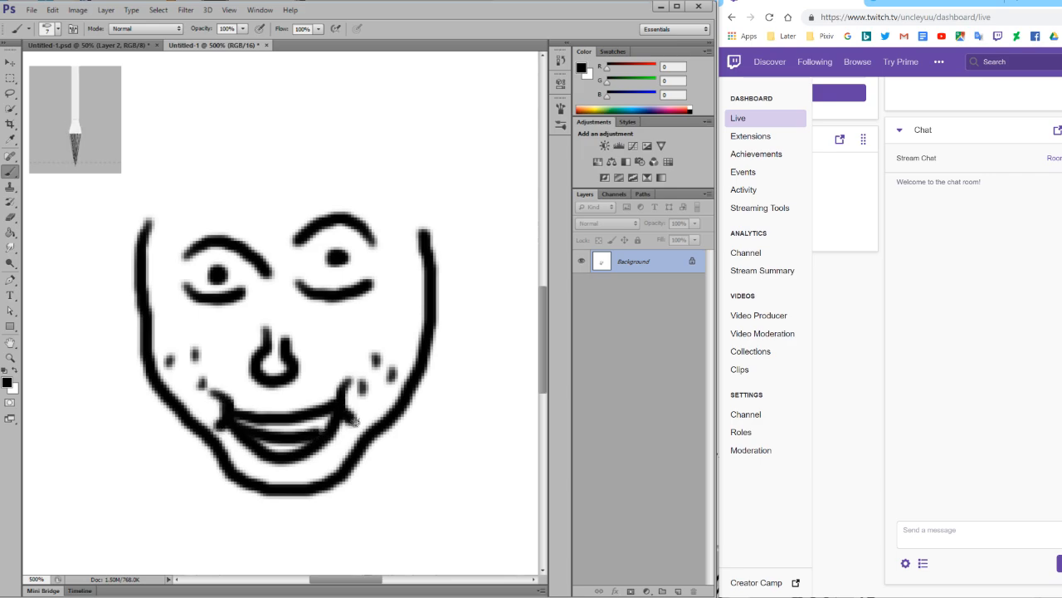
Draw a curved ear on each side of the head at eye level.
scroll(258, 423, "up", 3)
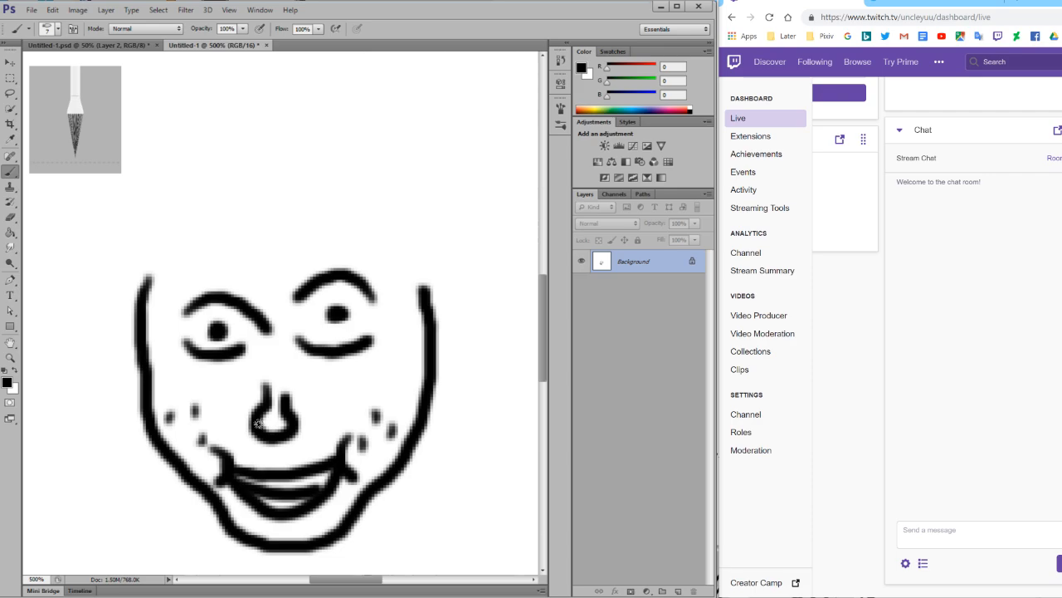
scroll(258, 424, "up", 2)
mouse_move(143, 327)
left_mouse_down()
mouse_move(126, 343)
mouse_move(121, 383)
mouse_move(147, 419)
left_mouse_up()
mouse_move(423, 344)
left_mouse_down()
mouse_move(446, 347)
mouse_move(458, 381)
mouse_move(432, 412)
left_mouse_up()
Draw a long widening neck below the chin with three curved bands across it and a line down each side.
scroll(432, 410, "down", 12)
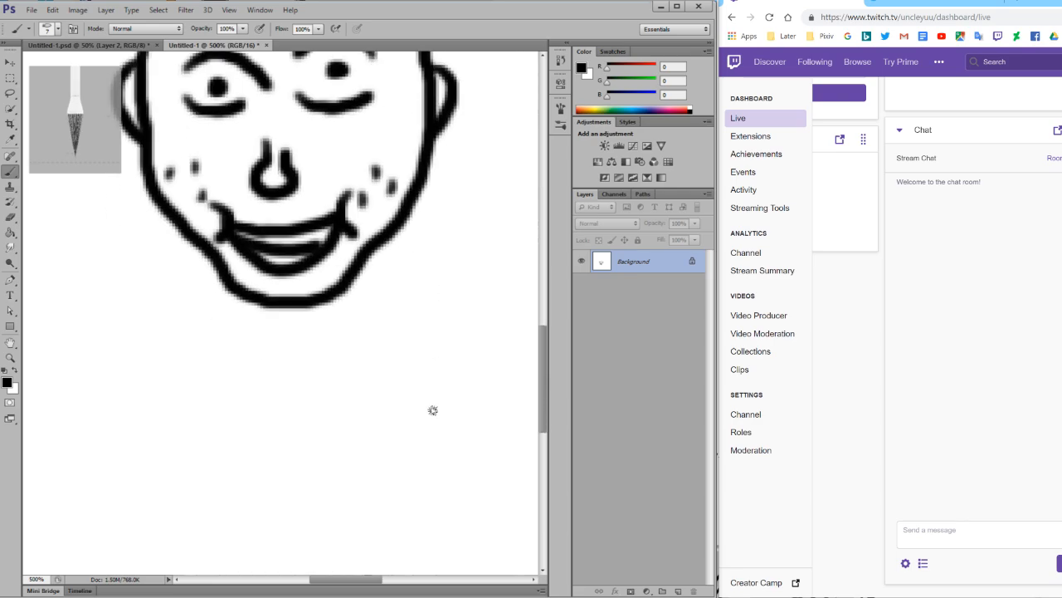
scroll(432, 410, "down", 2)
left_click_drag(208, 222, 191, 259)
left_click_drag(378, 212, 383, 254)
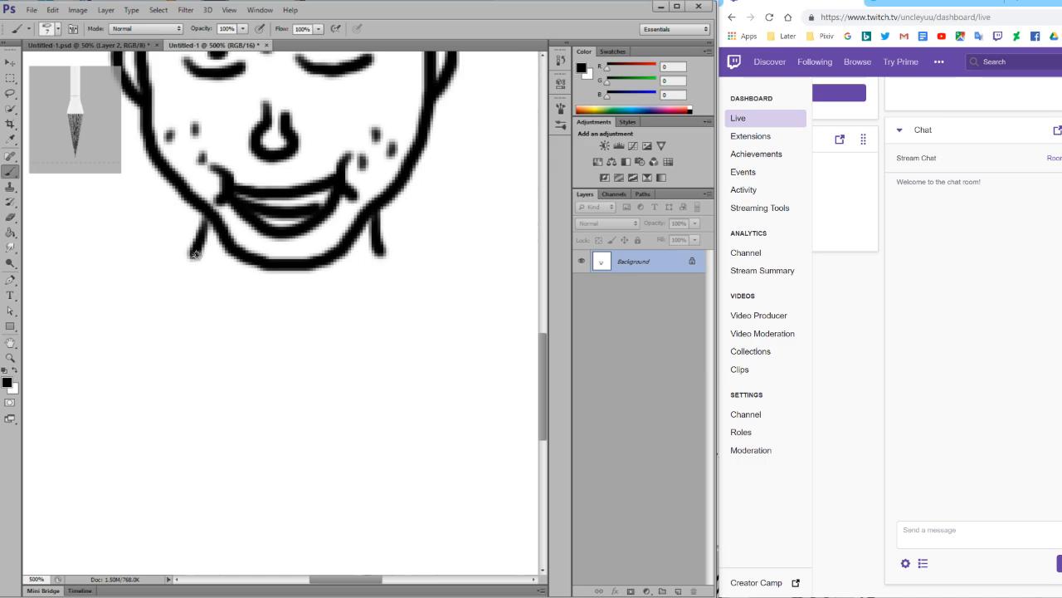
mouse_move(194, 256)
left_mouse_down()
mouse_move(222, 298)
mouse_move(256, 313)
mouse_move(300, 314)
mouse_move(390, 261)
left_mouse_up()
mouse_move(179, 294)
left_mouse_down()
mouse_move(201, 322)
mouse_move(263, 350)
mouse_move(326, 352)
mouse_move(399, 314)
left_mouse_up()
mouse_move(171, 330)
left_mouse_down()
mouse_move(249, 387)
mouse_move(343, 384)
mouse_move(409, 345)
left_mouse_up()
left_click_drag(383, 264, 407, 355)
left_click_drag(189, 264, 178, 366)
Draw a small downward-pointing triangle below the neck and a rounded body outline around it with two open-ended legs.
scroll(261, 384, "down", 2)
mouse_move(252, 353)
left_mouse_down()
mouse_move(267, 392)
mouse_move(292, 413)
mouse_move(320, 398)
mouse_move(334, 370)
mouse_move(318, 360)
mouse_move(248, 359)
left_mouse_up()
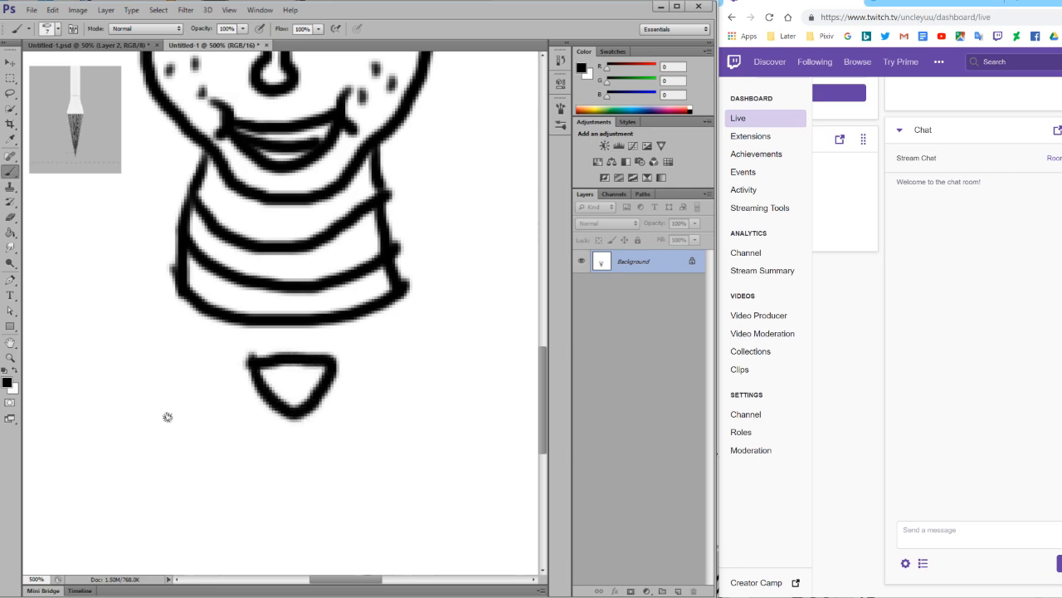
mouse_move(162, 389)
left_mouse_down()
mouse_move(182, 455)
mouse_move(205, 476)
mouse_move(194, 555)
mouse_move(245, 540)
mouse_move(254, 480)
mouse_move(315, 497)
mouse_move(369, 475)
left_mouse_up()
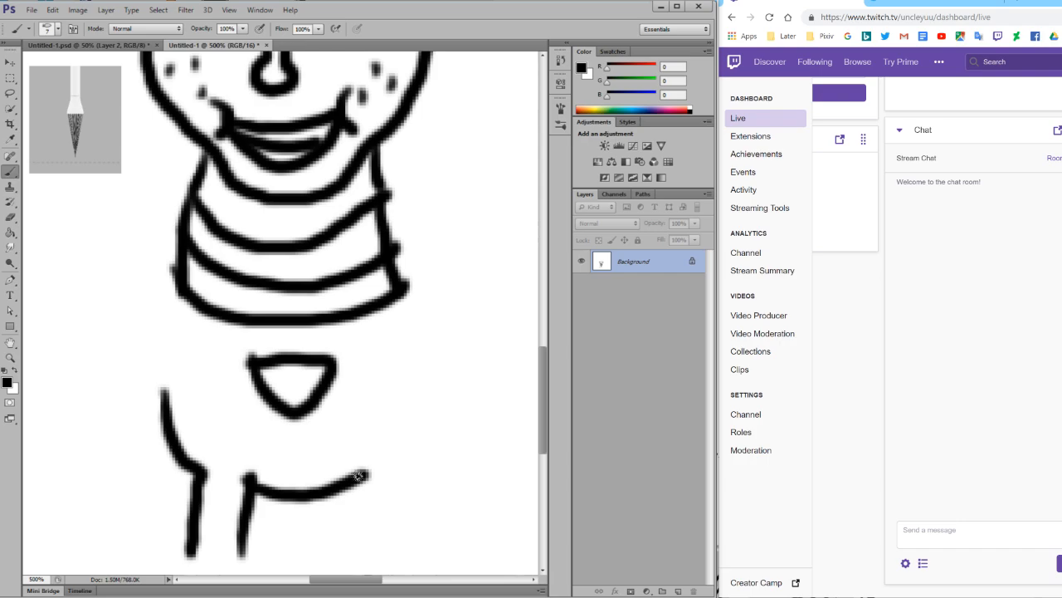
scroll(359, 479, "down", 2)
left_click_drag(365, 419, 362, 486)
left_click_drag(394, 410, 404, 489)
mouse_move(396, 415)
left_mouse_down()
mouse_move(424, 395)
mouse_move(440, 361)
mouse_move(447, 294)
mouse_move(433, 239)
mouse_move(402, 221)
left_mouse_up()
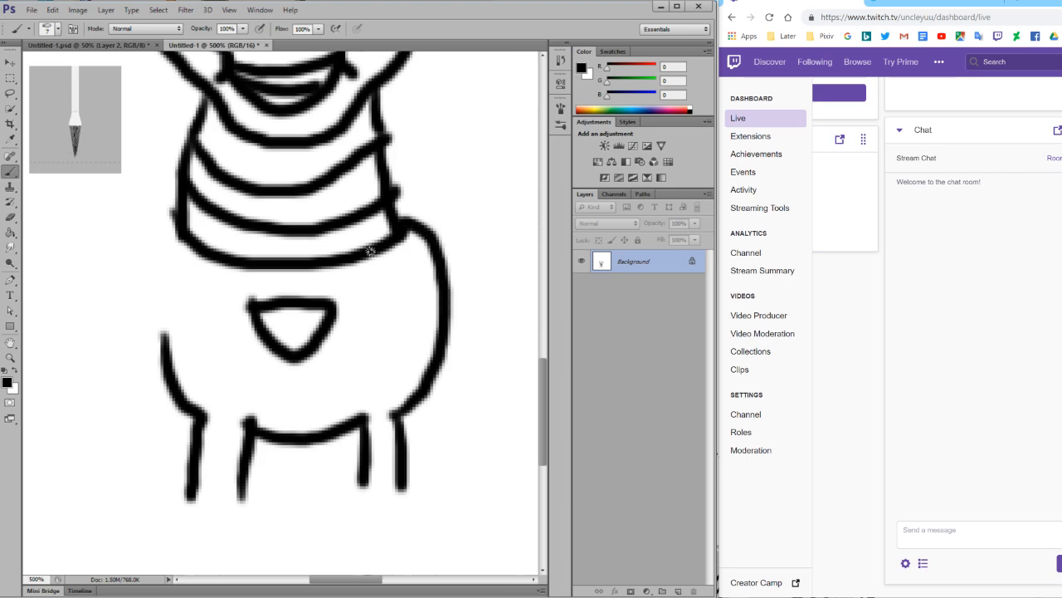
left_click_drag(171, 220, 163, 346)
Draw a slanting line from each side of the jaw down to the body outline, outside the banded neck.
scroll(190, 332, "up", 1)
left_click_drag(188, 133, 159, 274)
left_click_drag(390, 124, 433, 290)
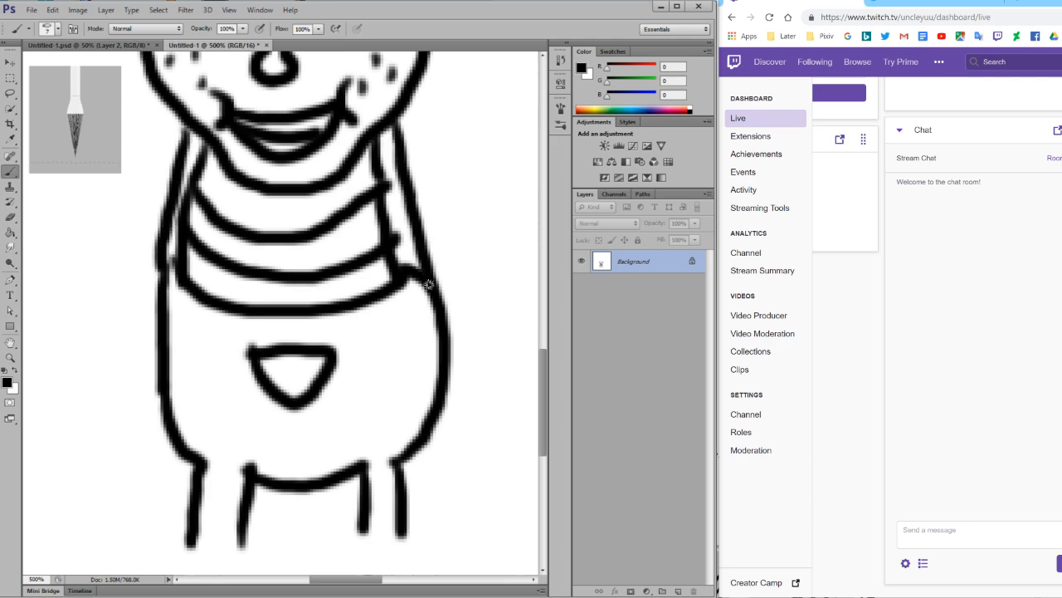
Redraw the neck's left edge further inward and paint over the old edge and the overshooting lines on both sides in white.
scroll(232, 215, "up", 1)
left_click_drag(221, 203, 203, 336)
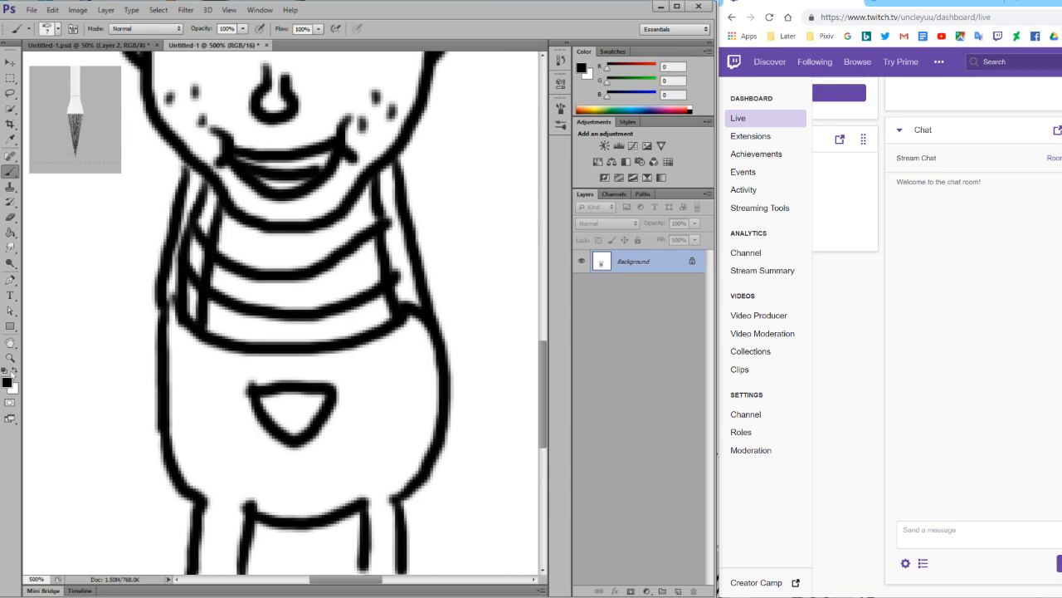
key("x")
left_click_drag(204, 198, 183, 303)
mouse_move(196, 249)
left_mouse_down()
mouse_move(185, 328)
mouse_move(206, 187)
left_mouse_up()
mouse_move(201, 225)
left_mouse_down()
mouse_move(199, 289)
mouse_move(200, 228)
mouse_move(181, 301)
mouse_move(197, 209)
mouse_move(175, 306)
mouse_move(177, 286)
mouse_move(187, 347)
left_mouse_up()
left_click_drag(402, 285, 417, 335)
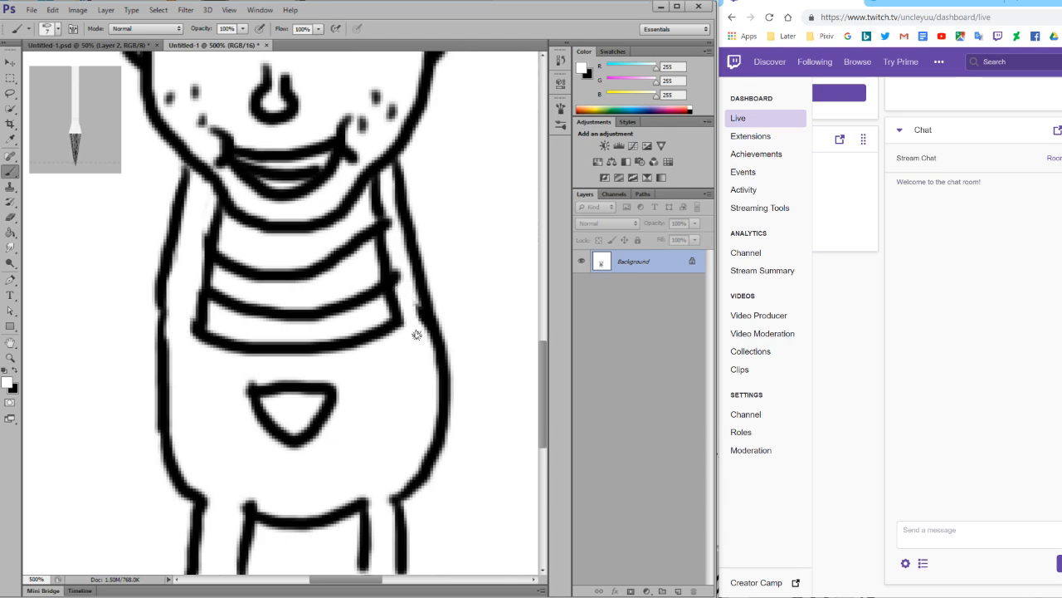
left_click_drag(399, 252, 407, 308)
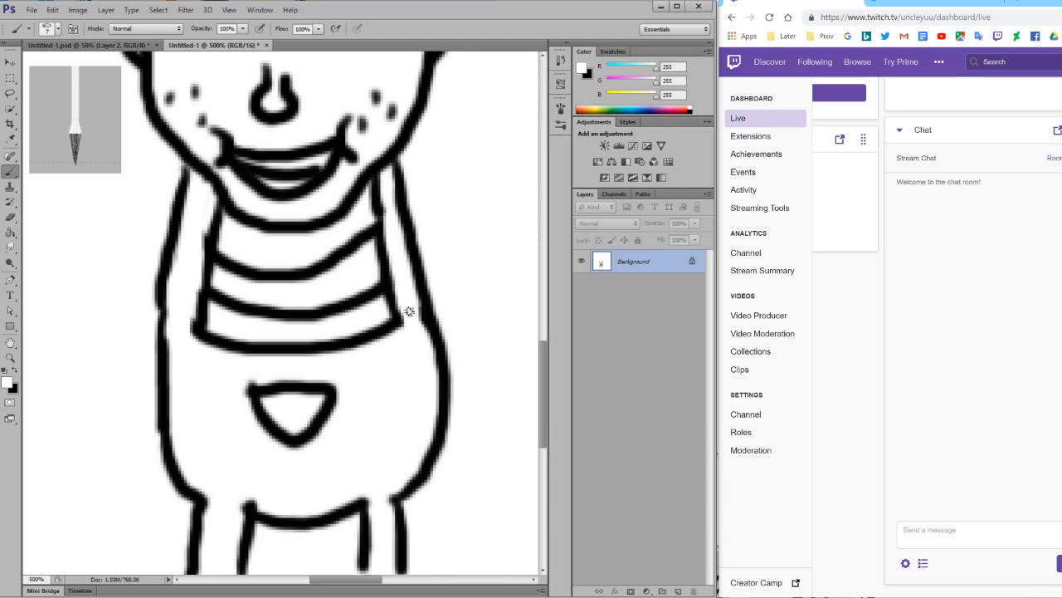
Draw black cuffs and small feet at the open ends of both legs, with a rounded shoe on the left one.
scroll(408, 308, "down", 3)
key("x")
scroll(178, 434, "down", 3)
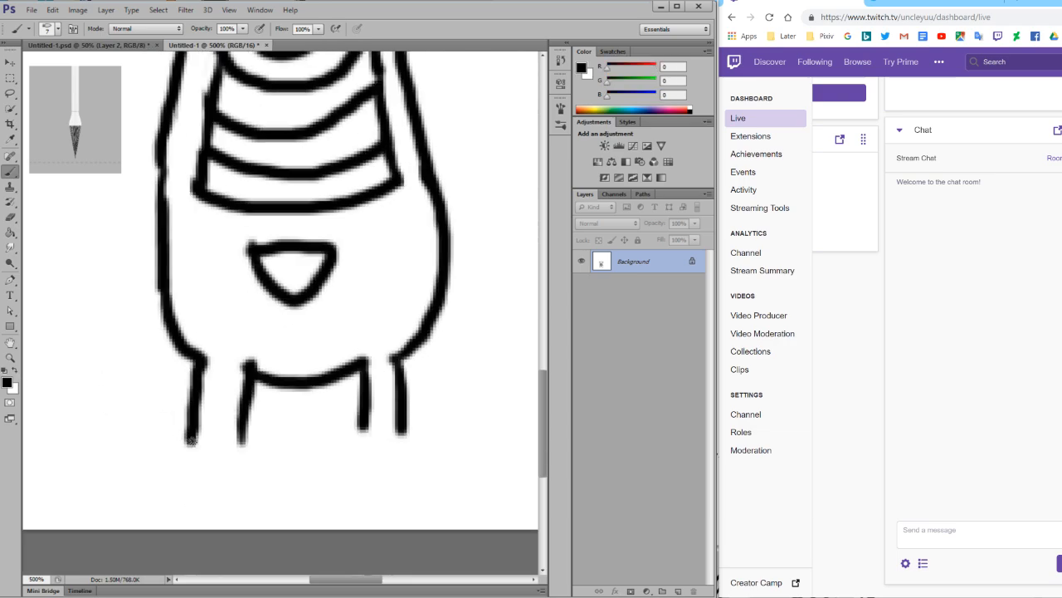
mouse_move(189, 448)
left_mouse_down()
mouse_move(241, 441)
mouse_move(228, 465)
mouse_move(246, 442)
mouse_move(258, 459)
mouse_move(249, 483)
mouse_move(205, 511)
mouse_move(165, 506)
mouse_move(181, 467)
mouse_move(206, 467)
mouse_move(225, 489)
mouse_move(242, 485)
mouse_move(239, 434)
left_mouse_up()
key("ctrl+z")
mouse_move(176, 474)
left_mouse_down()
mouse_move(181, 510)
mouse_move(226, 488)
mouse_move(228, 499)
left_mouse_up()
mouse_move(350, 432)
left_mouse_down()
mouse_move(408, 439)
mouse_move(395, 463)
mouse_move(361, 468)
mouse_move(354, 438)
left_mouse_up()
mouse_move(362, 492)
left_mouse_down()
mouse_move(391, 465)
mouse_move(407, 482)
mouse_move(365, 488)
left_mouse_up()
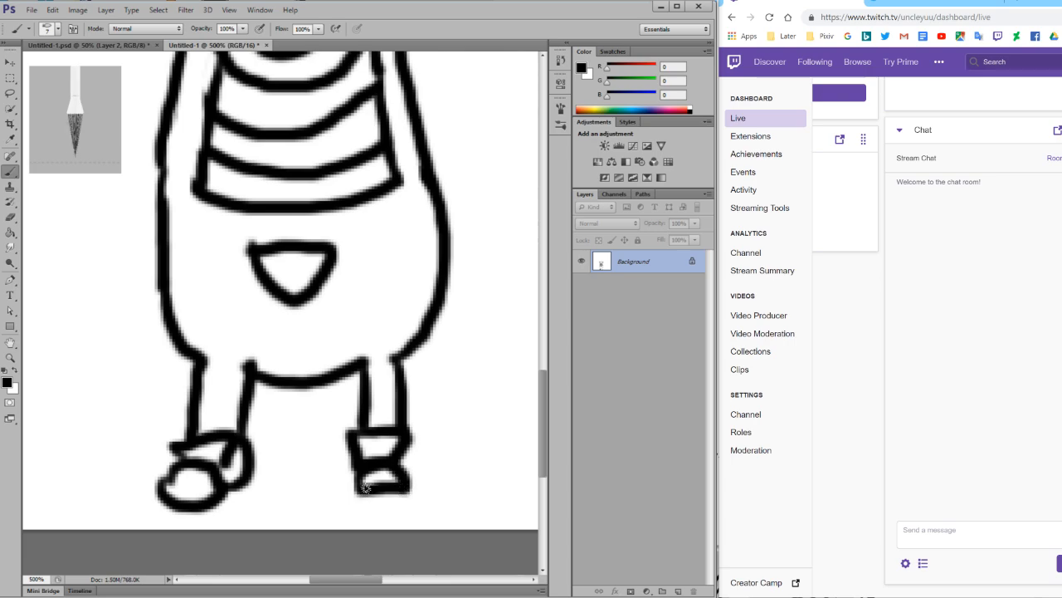
Draw a short sleeve below the right side of the jaw and a bent arm reaching across the lower neck bands.
scroll(294, 390, "up", 5)
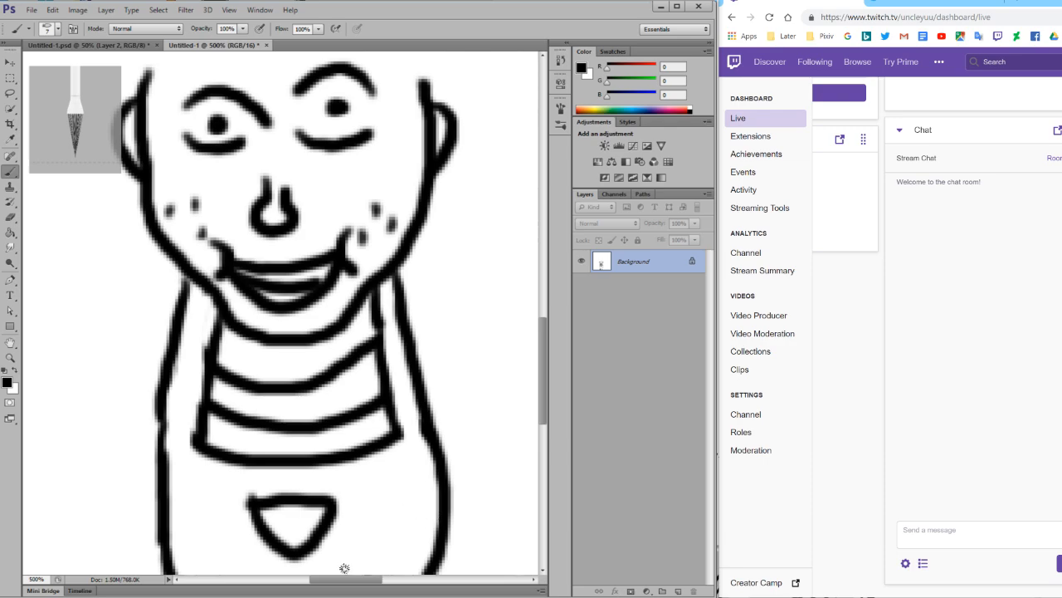
scroll(363, 412, "right", 3)
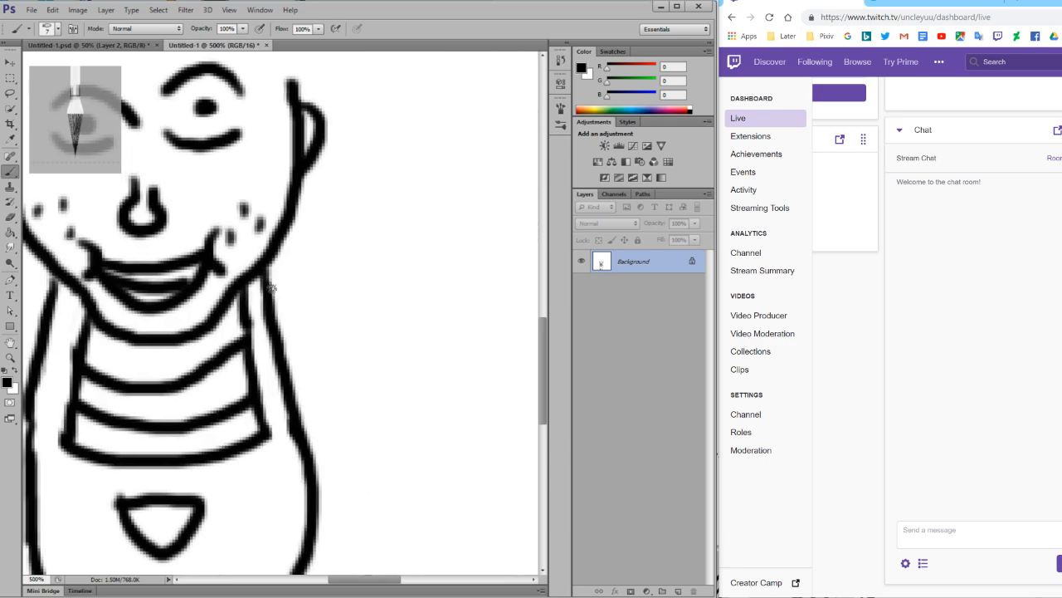
mouse_move(270, 272)
left_mouse_down()
mouse_move(316, 295)
mouse_move(287, 345)
left_mouse_up()
mouse_move(315, 300)
left_mouse_down()
mouse_move(328, 357)
mouse_move(288, 404)
left_mouse_up()
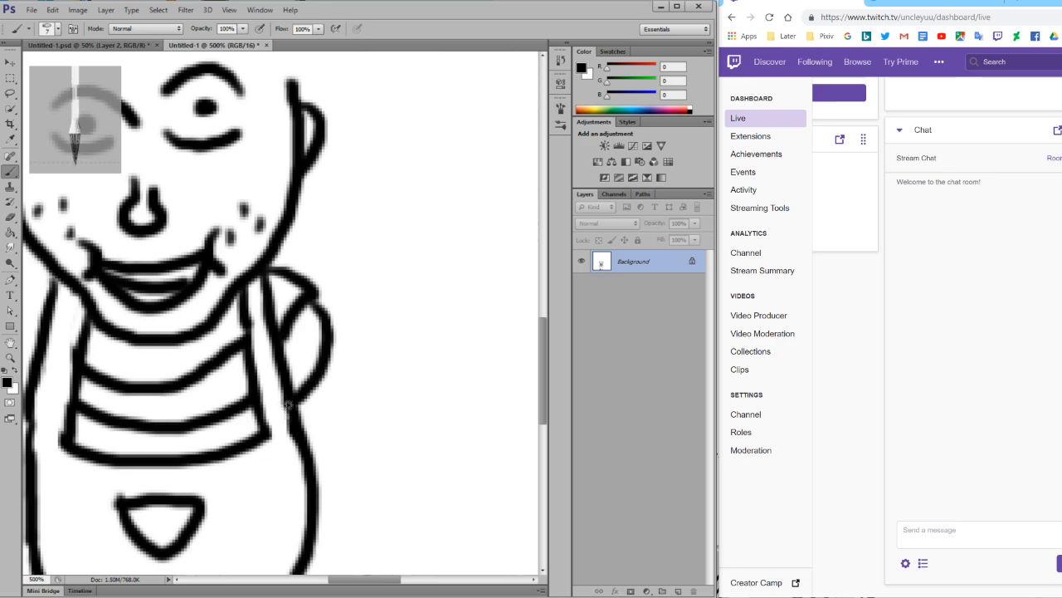
key("ctrl+z")
mouse_move(294, 327)
left_mouse_down()
mouse_move(287, 382)
mouse_move(210, 410)
mouse_move(190, 404)
left_mouse_up()
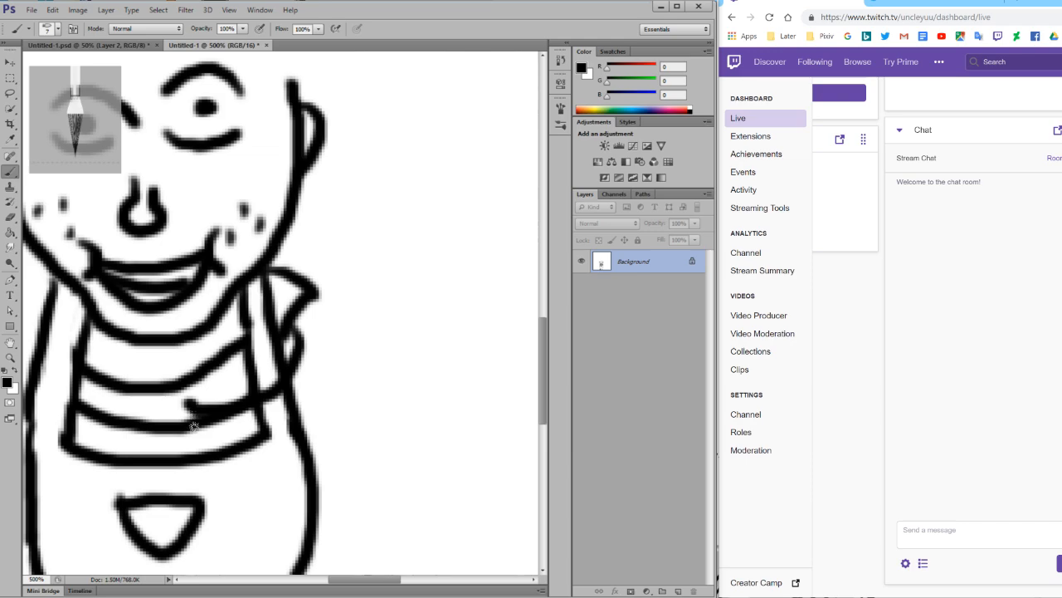
mouse_move(194, 449)
left_mouse_down()
mouse_move(290, 440)
mouse_move(324, 424)
mouse_move(340, 368)
mouse_move(317, 303)
left_mouse_up()
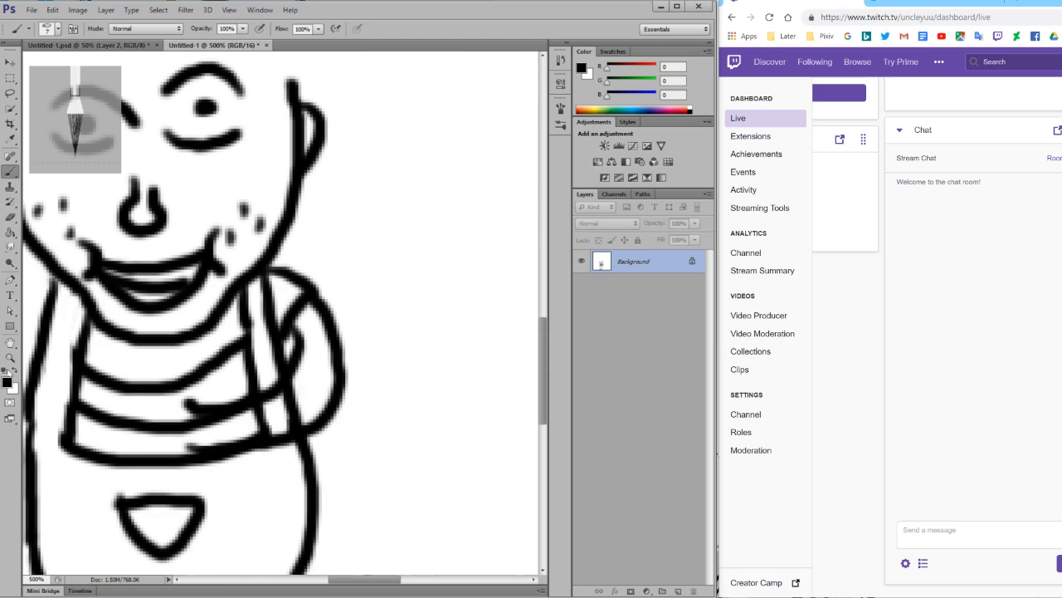
Paint over the body and neck lines that cross the inside of the bent arm in white.
left_click(14, 370)
mouse_move(294, 405)
left_mouse_down()
mouse_move(265, 424)
mouse_move(312, 383)
mouse_move(281, 425)
left_mouse_up()
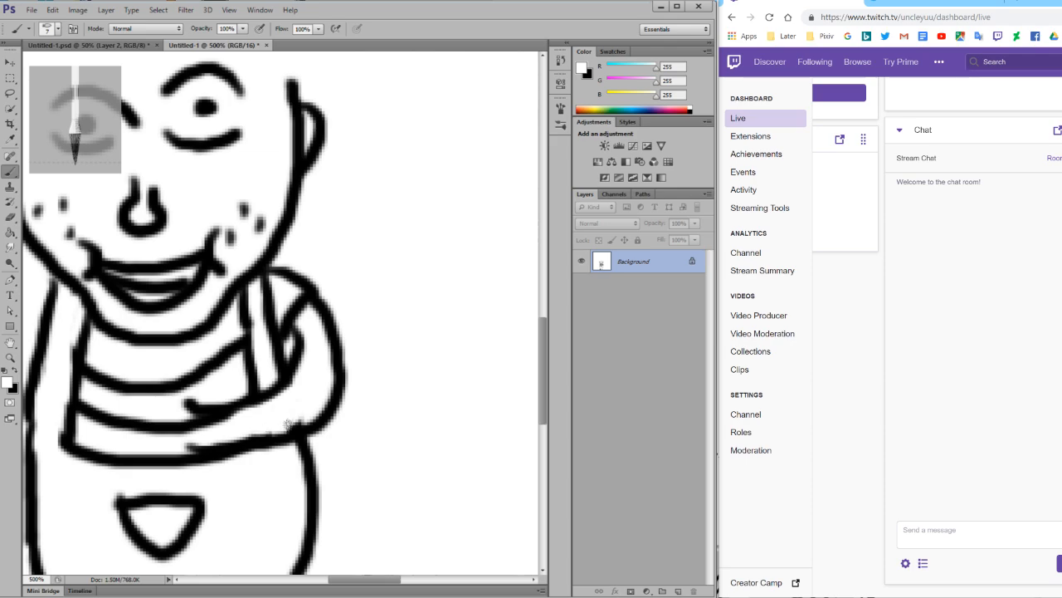
right_click(299, 424)
Draw short black stripes across the bent arm from below the sleeve to the forearm.
left_click(7, 370)
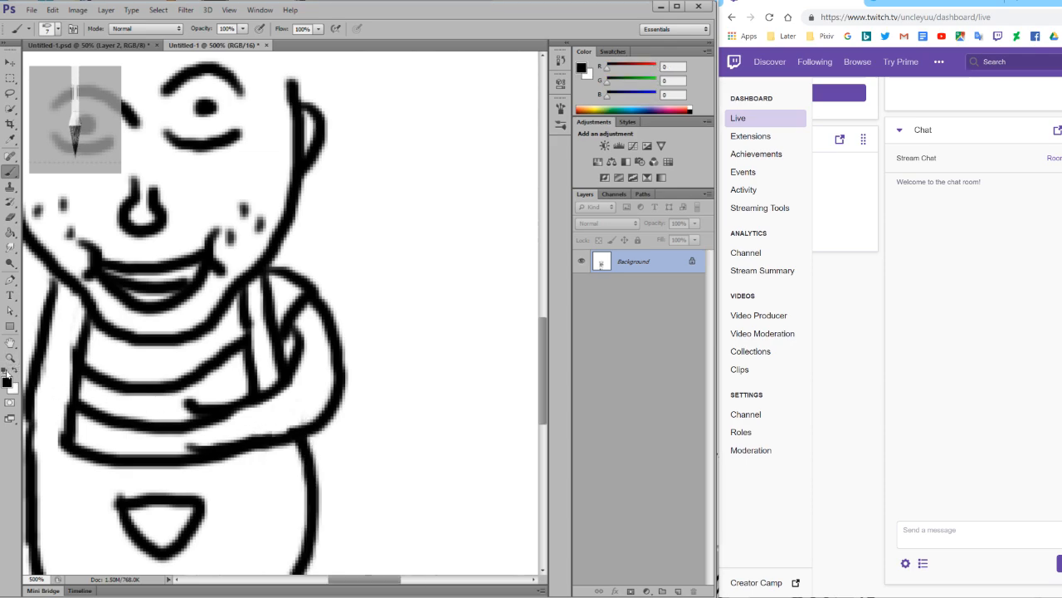
mouse_move(299, 346)
left_mouse_down()
mouse_move(335, 371)
mouse_move(307, 383)
mouse_move(334, 405)
mouse_move(313, 324)
mouse_move(324, 326)
left_mouse_up()
mouse_move(282, 392)
left_mouse_down()
mouse_move(293, 429)
mouse_move(259, 422)
mouse_move(260, 438)
mouse_move(238, 446)
left_mouse_up()
Paint over the overshooting ends of the bent forearm's upper and lower lines in white at 800% zoom.
left_click(9, 358)
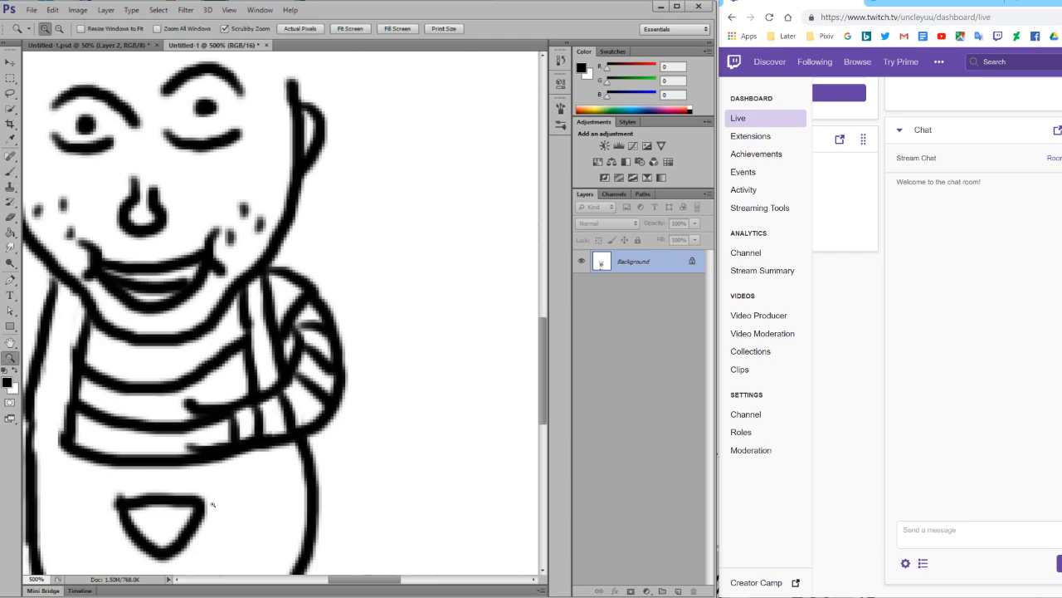
left_click(201, 498)
left_click(154, 475)
left_click(149, 461)
scroll(58, 418, "up", 1)
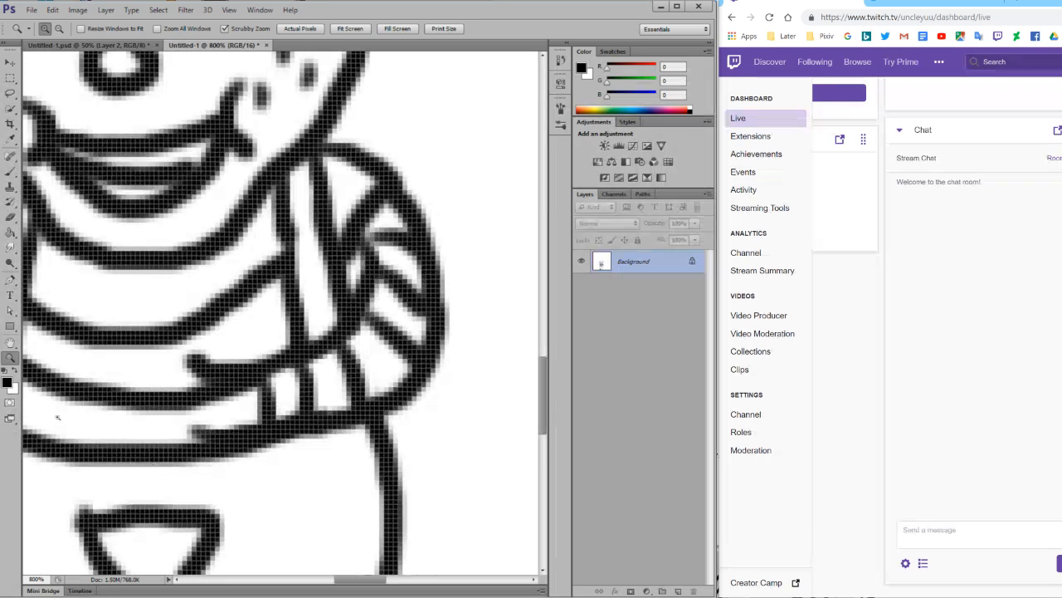
left_click(14, 373)
left_click(10, 171)
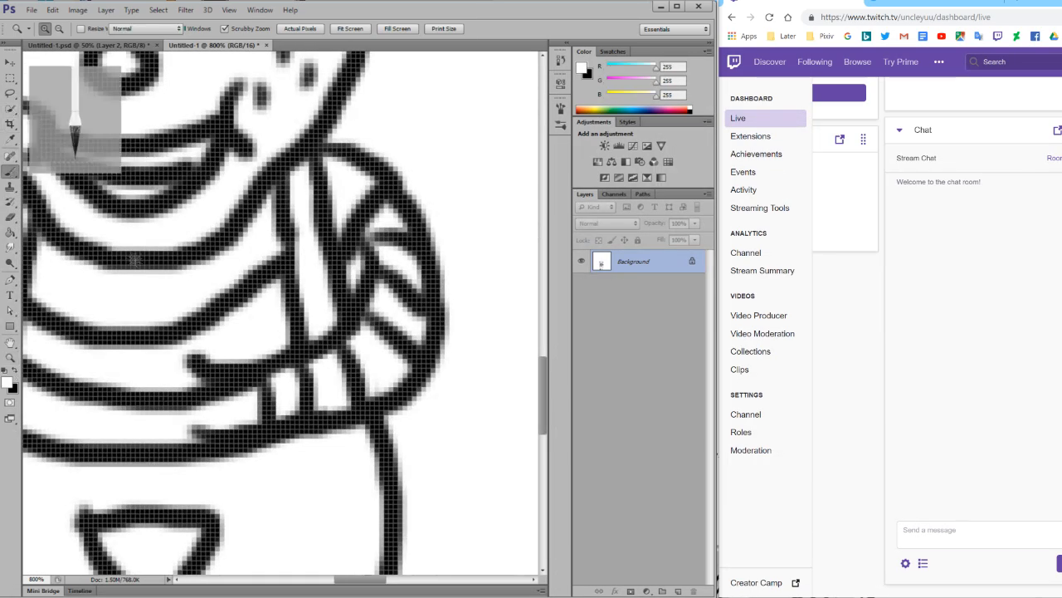
mouse_move(219, 352)
left_mouse_down()
mouse_move(189, 361)
mouse_move(187, 382)
left_mouse_up()
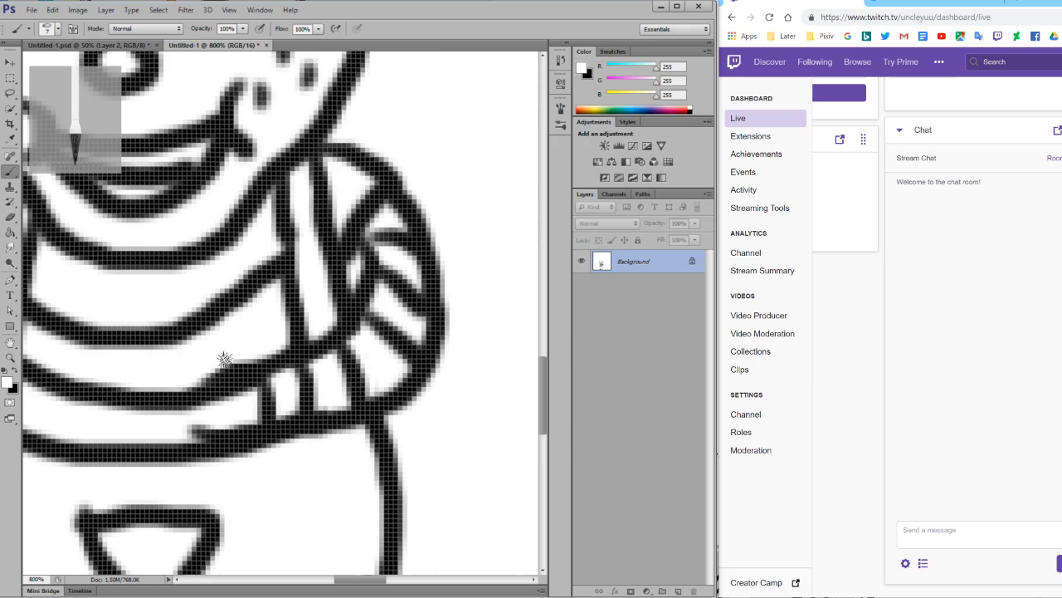
mouse_move(240, 422)
left_mouse_down()
mouse_move(194, 432)
mouse_move(243, 429)
mouse_move(196, 436)
mouse_move(233, 427)
left_mouse_up()
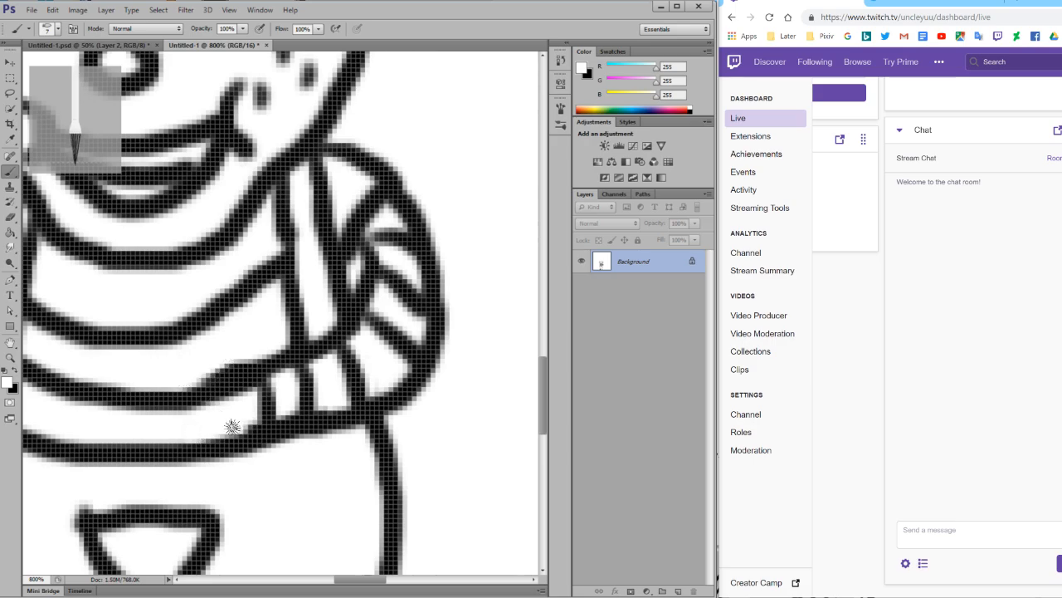
Draw a rounded black fist at the end of the bent forearm and clear the lines inside it in white.
key("x")
mouse_move(262, 365)
left_mouse_down()
mouse_move(236, 320)
mouse_move(213, 332)
mouse_move(221, 354)
mouse_move(177, 350)
mouse_move(167, 381)
mouse_move(176, 407)
mouse_move(166, 412)
mouse_move(182, 442)
mouse_move(226, 449)
mouse_move(264, 427)
left_mouse_up()
left_click(15, 371)
mouse_move(187, 386)
left_mouse_down()
mouse_move(195, 407)
mouse_move(186, 386)
mouse_move(216, 375)
mouse_move(244, 403)
mouse_move(193, 362)
left_mouse_up()
Draw a pointed blade above the fist with a small handle end below it, and clear the lines inside the blade in white.
scroll(193, 361, "up", 3)
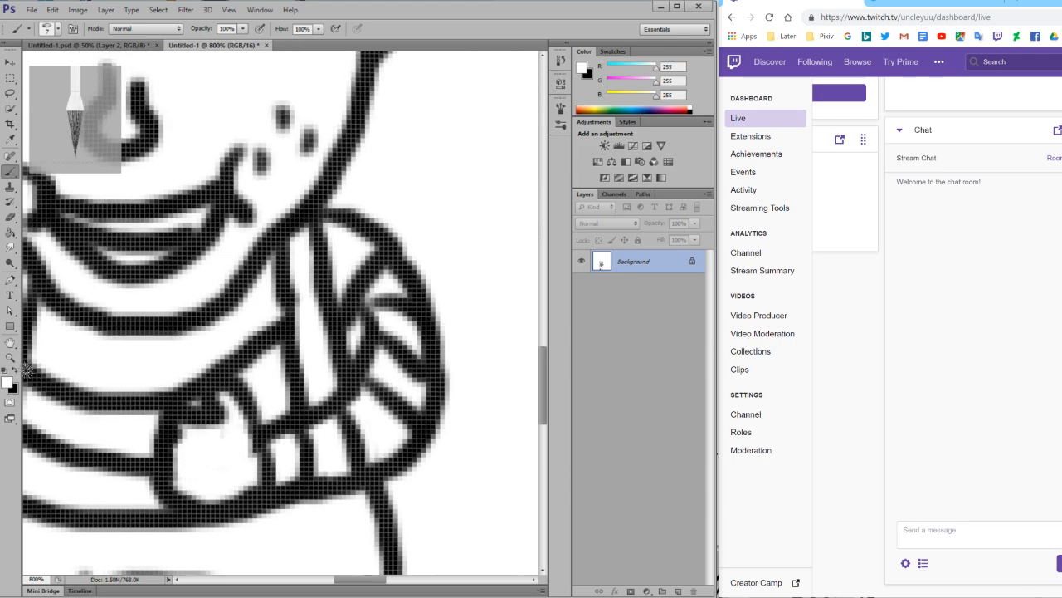
left_click(15, 371)
mouse_move(178, 417)
left_mouse_down()
mouse_move(142, 409)
mouse_move(146, 393)
mouse_move(225, 259)
mouse_move(224, 410)
left_mouse_up()
scroll(224, 441, "down", 3)
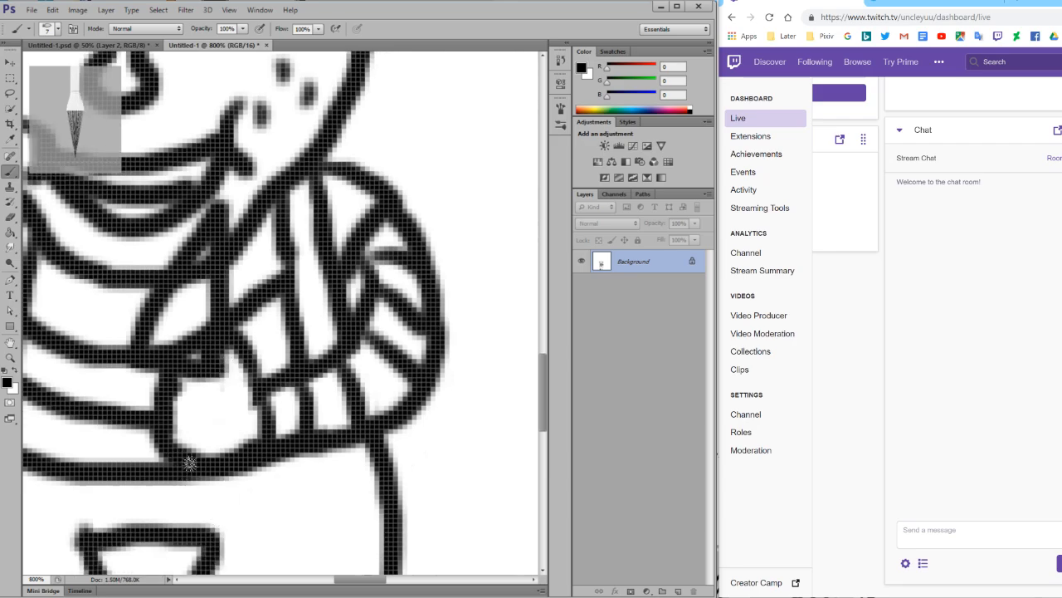
mouse_move(189, 463)
left_mouse_down()
mouse_move(221, 491)
mouse_move(221, 466)
left_mouse_up()
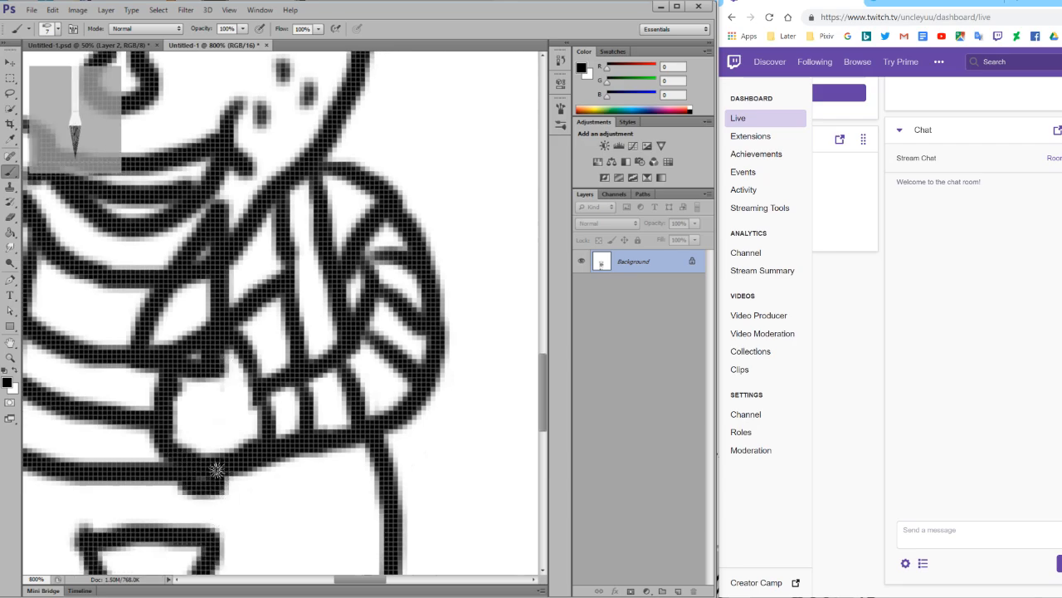
left_click(14, 372)
mouse_move(204, 264)
left_mouse_down()
mouse_move(199, 298)
mouse_move(196, 267)
mouse_move(176, 327)
mouse_move(199, 345)
mouse_move(198, 315)
mouse_move(187, 348)
mouse_move(165, 346)
mouse_move(190, 304)
left_mouse_up()
Draw a small triangular black sleeve below the left side of the jaw and the outer line of a hanging arm.
scroll(399, 511, "up", 2)
scroll(392, 562, "left", 6)
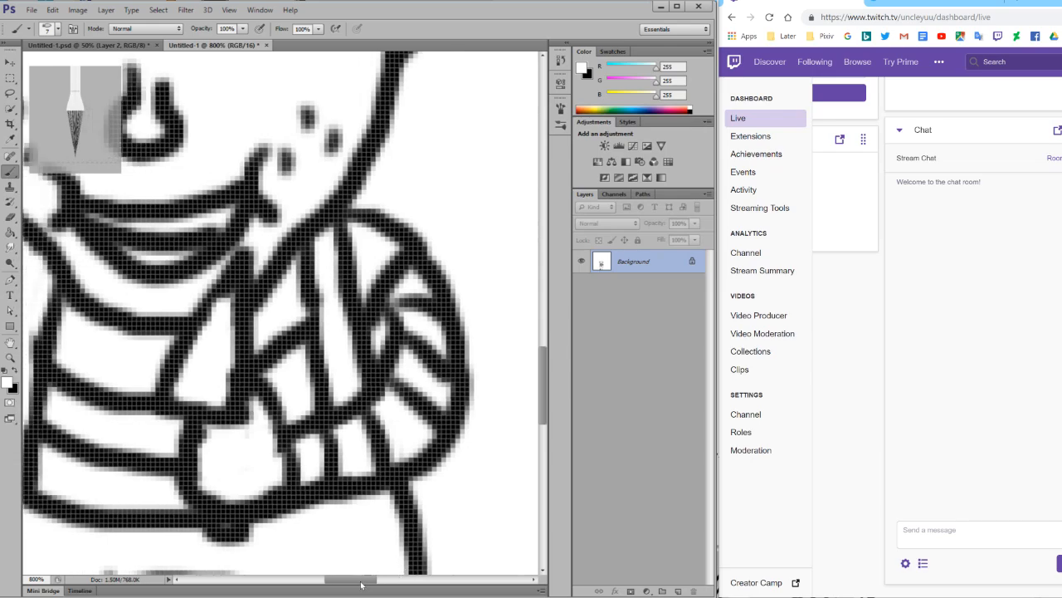
scroll(324, 584, "left", 5)
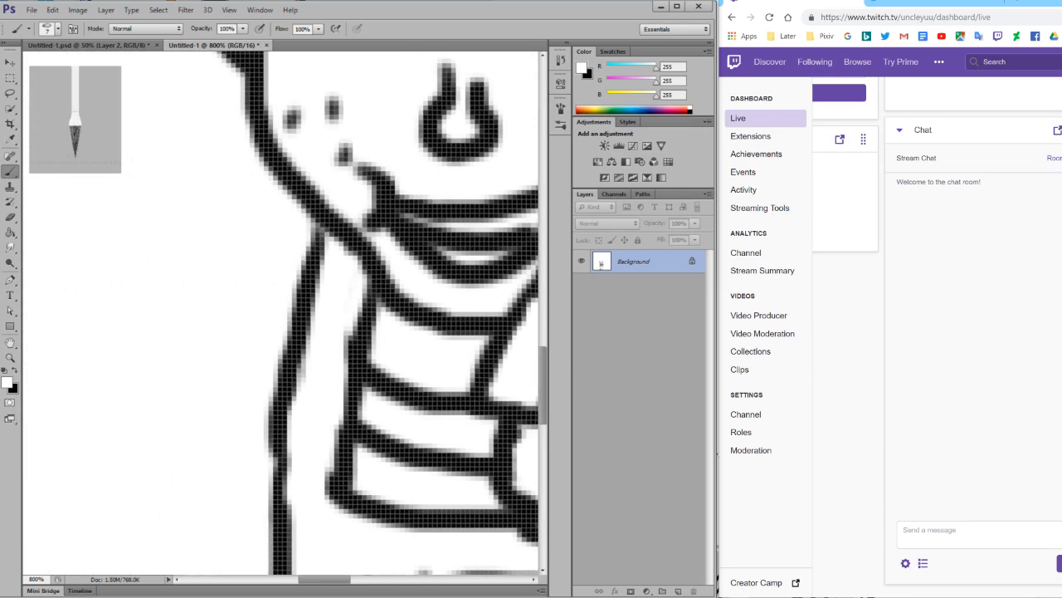
left_click(14, 372)
mouse_move(319, 222)
left_mouse_down()
mouse_move(237, 293)
mouse_move(287, 327)
left_mouse_up()
scroll(287, 326, "down", 3)
mouse_move(237, 242)
left_mouse_down()
mouse_move(198, 311)
mouse_move(168, 430)
left_mouse_up()
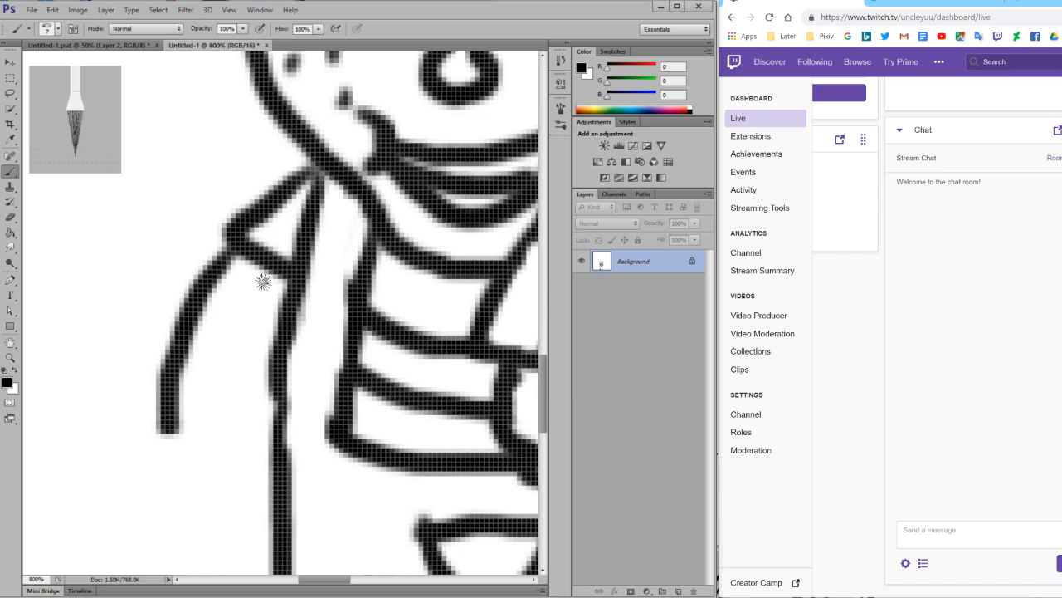
Draw the inner line of the hanging left arm from the sleeve down, undoing unsatisfactory strokes.
mouse_move(277, 283)
left_mouse_down()
mouse_move(253, 421)
mouse_move(268, 288)
mouse_move(249, 373)
mouse_move(251, 419)
left_mouse_up()
key("ctrl+z")
key("ctrl+z")
mouse_move(278, 274)
left_mouse_down()
mouse_move(261, 404)
mouse_move(256, 324)
mouse_move(236, 428)
left_mouse_up()
key("ctrl+z")
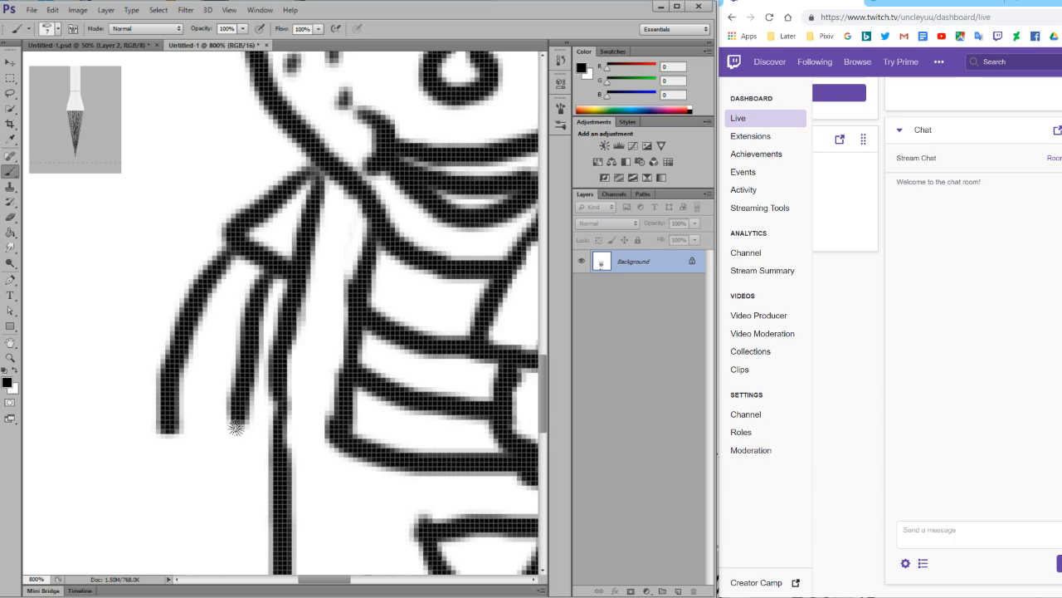
Redraw the lower outer line of the hanging arm further inward and paint over the old edge in white.
scroll(236, 427, "down", 3)
left_click_drag(190, 283, 188, 372)
left_click(14, 372)
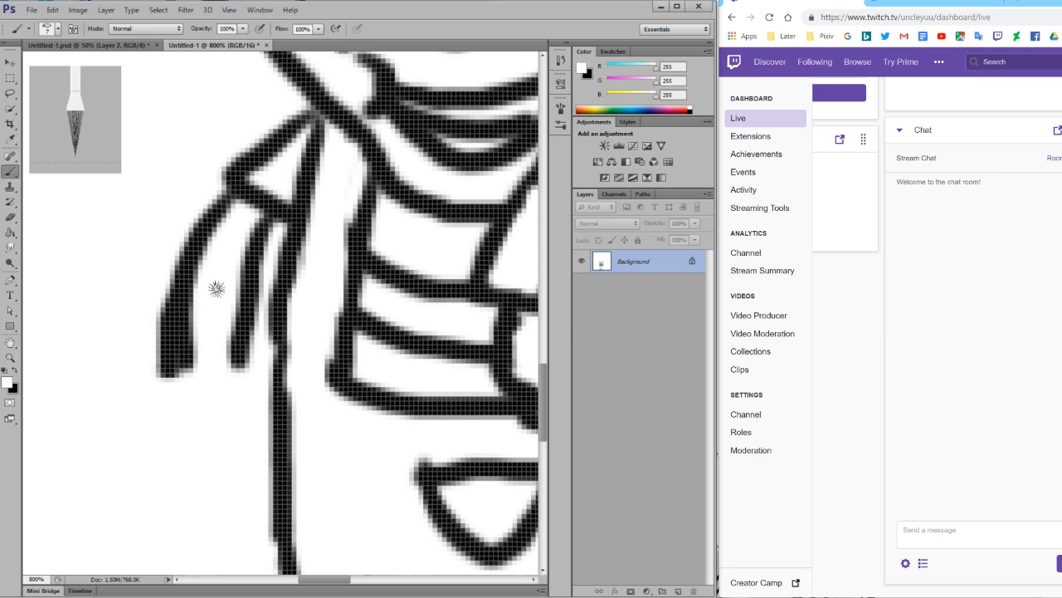
mouse_move(170, 274)
left_mouse_down()
mouse_move(163, 366)
mouse_move(180, 241)
left_mouse_up()
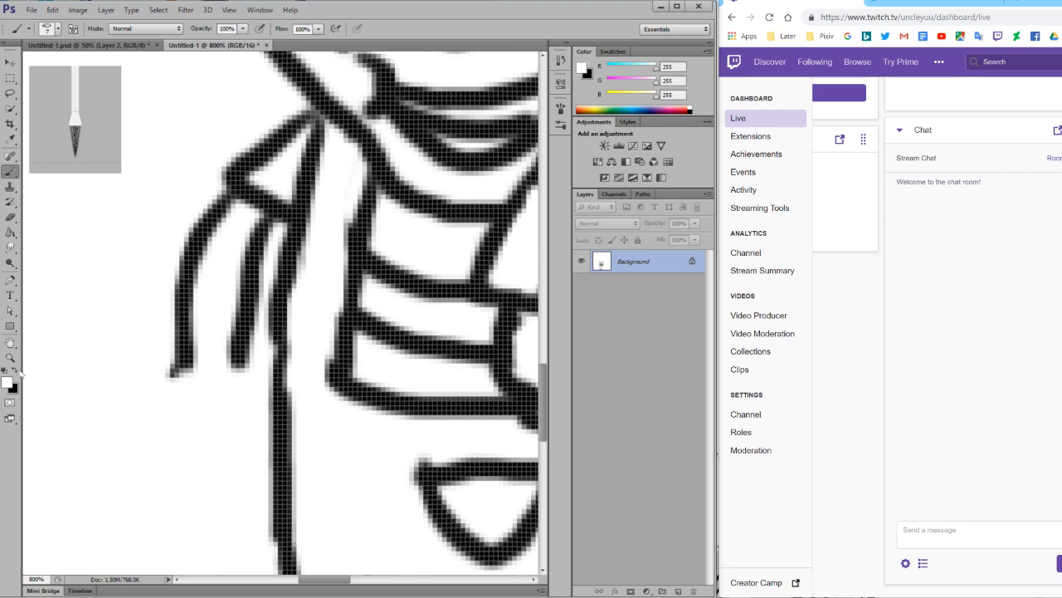
Draw a row of short black stripes across the hanging arm and a closed hand at its lower end.
left_click(15, 371)
left_click(171, 370)
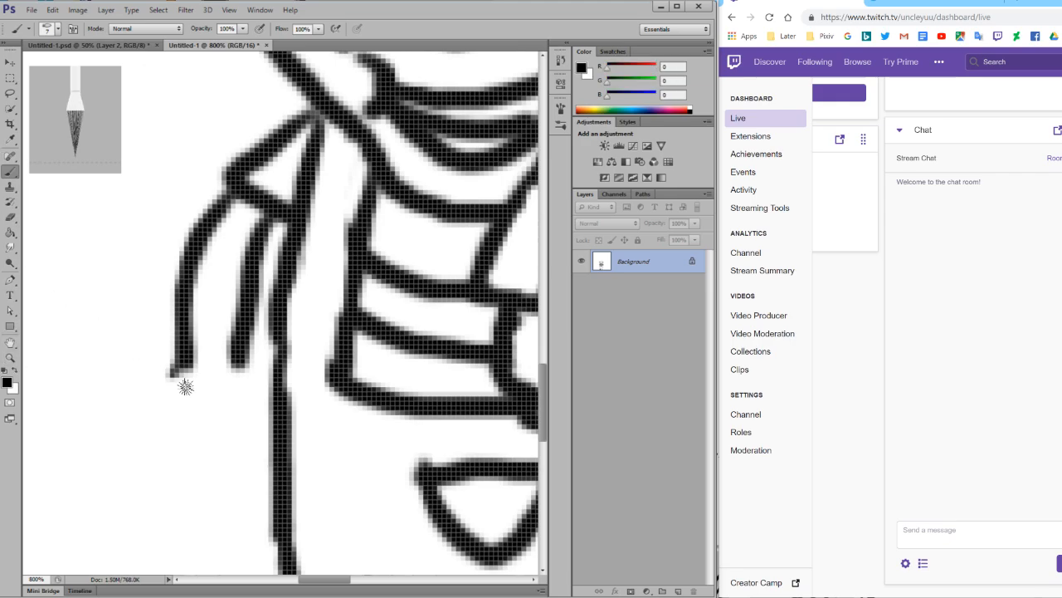
left_click_drag(340, 578, 313, 575)
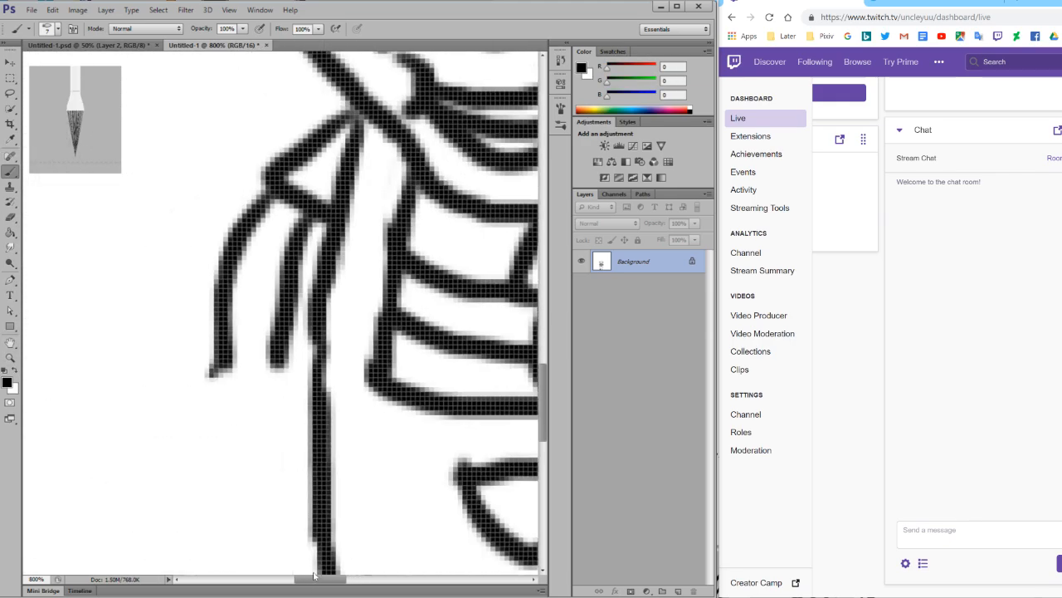
mouse_move(264, 213)
left_mouse_down()
mouse_move(300, 238)
mouse_move(258, 234)
mouse_move(273, 261)
mouse_move(234, 277)
mouse_move(276, 294)
mouse_move(242, 302)
mouse_move(229, 321)
mouse_move(278, 329)
mouse_move(225, 342)
mouse_move(277, 345)
left_mouse_up()
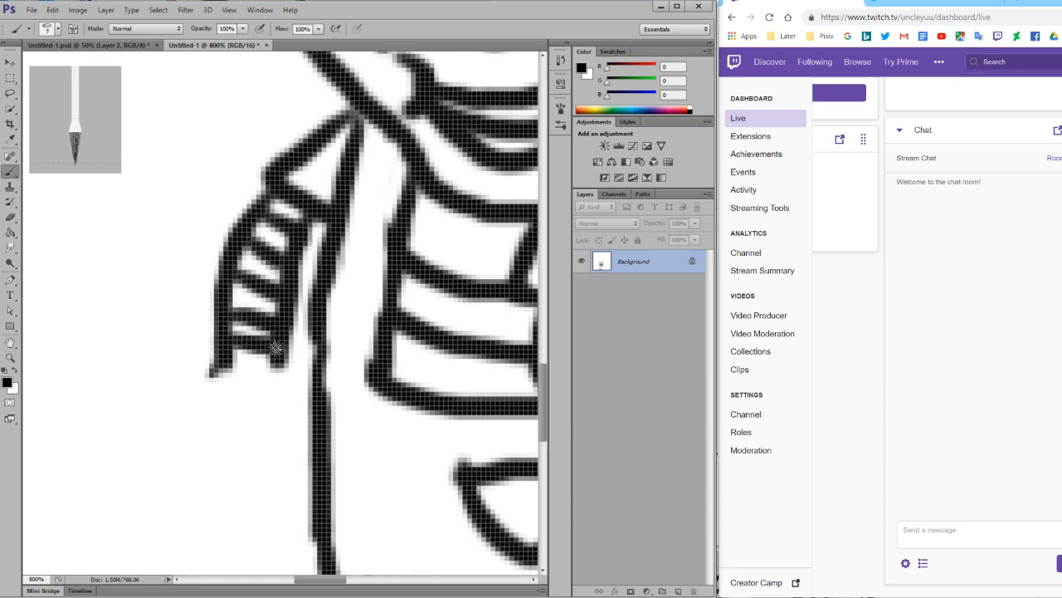
mouse_move(221, 368)
left_mouse_down()
mouse_move(199, 397)
mouse_move(225, 434)
mouse_move(256, 442)
mouse_move(253, 452)
mouse_move(290, 445)
mouse_move(278, 361)
mouse_move(265, 407)
mouse_move(285, 430)
mouse_move(205, 428)
left_mouse_up()
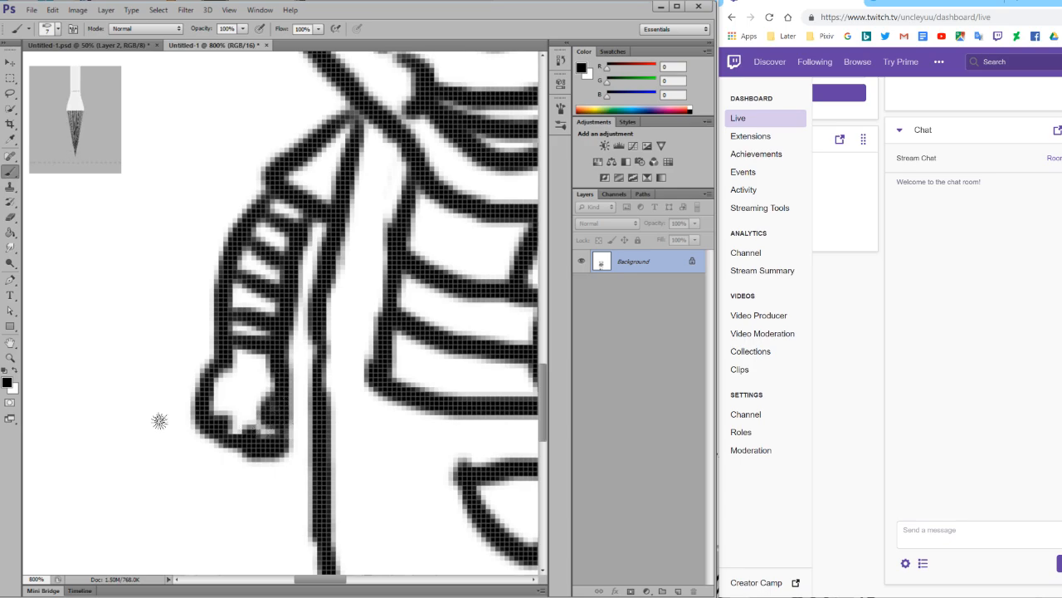
Draw two angled black eyebrows above the eyes at 500% zoom.
left_click(10, 359)
left_click_drag(210, 383, 91, 388)
left_click_drag(266, 400, 264, 400)
left_click(263, 400)
left_click(264, 400)
scroll(243, 332, "up", 2)
left_click(224, 265)
left_click(221, 263)
left_click(10, 171)
mouse_move(197, 310)
left_mouse_down()
mouse_move(213, 291)
mouse_move(276, 332)
mouse_move(369, 279)
mouse_move(407, 306)
left_mouse_up()
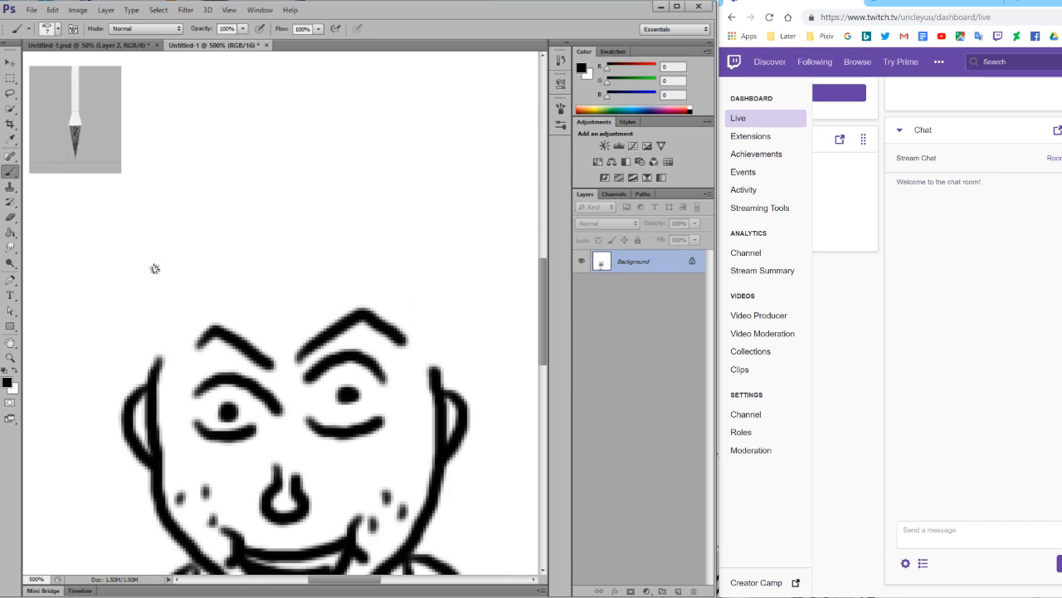
Draw the first finger-shaped hair curls above the left ear and eyebrow, with short strokes inside them.
scroll(154, 268, "up", 2)
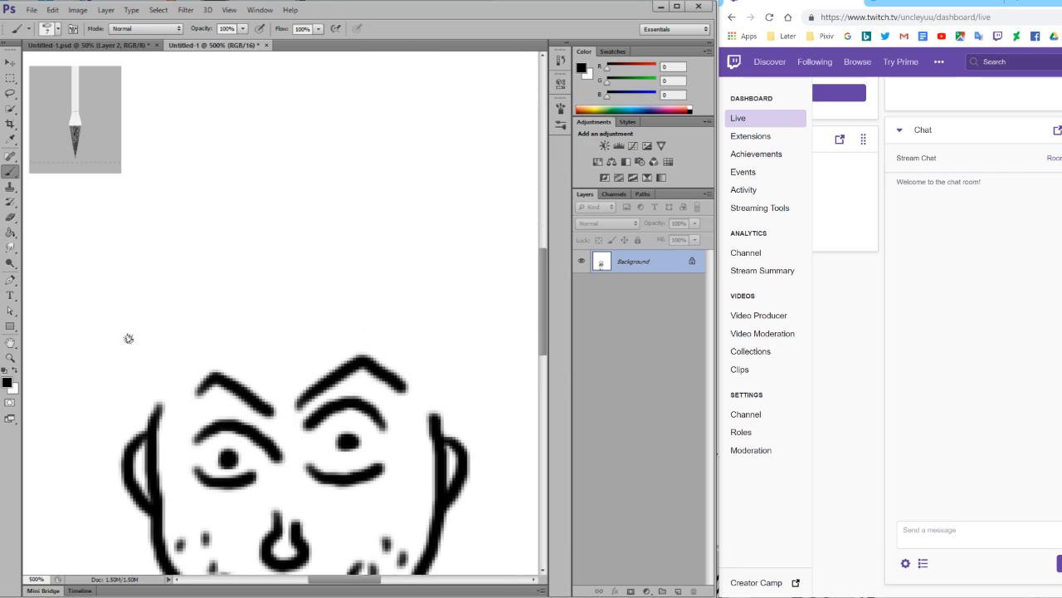
mouse_move(154, 355)
left_mouse_down()
mouse_move(128, 365)
mouse_move(131, 417)
mouse_move(173, 410)
mouse_move(166, 355)
mouse_move(147, 378)
mouse_move(151, 397)
left_mouse_up()
key("ctrl+z")
mouse_move(170, 349)
left_mouse_down()
mouse_move(212, 336)
mouse_move(241, 358)
mouse_move(179, 377)
mouse_move(160, 370)
mouse_move(205, 359)
mouse_move(156, 312)
mouse_move(149, 285)
mouse_move(191, 325)
mouse_move(184, 352)
mouse_move(170, 336)
left_mouse_up()
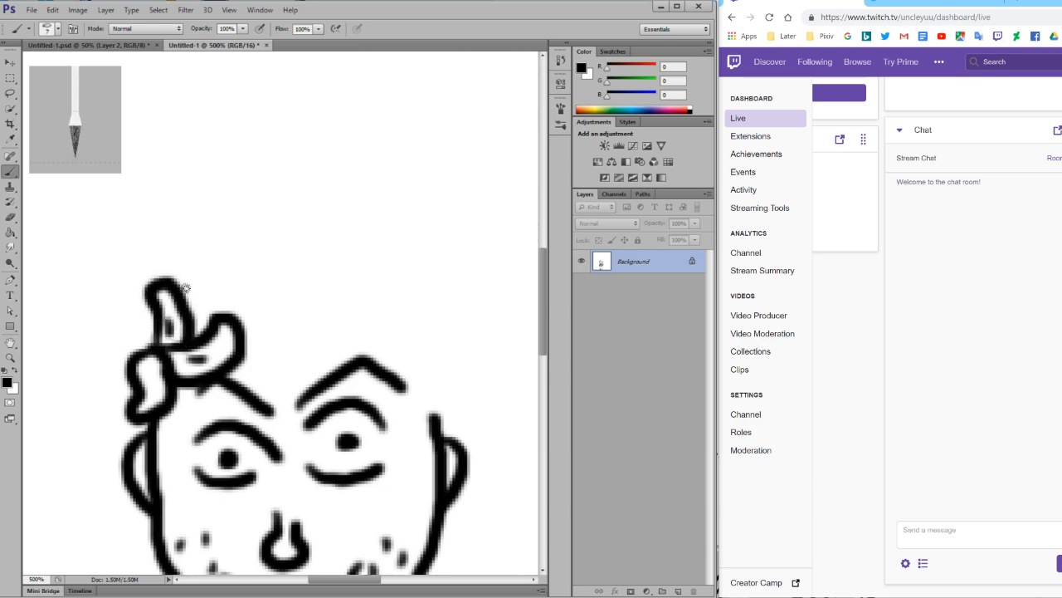
mouse_move(184, 299)
left_mouse_down()
mouse_move(217, 267)
mouse_move(224, 306)
mouse_move(202, 320)
left_mouse_up()
left_click_drag(205, 357, 219, 347)
left_click_drag(173, 309, 170, 322)
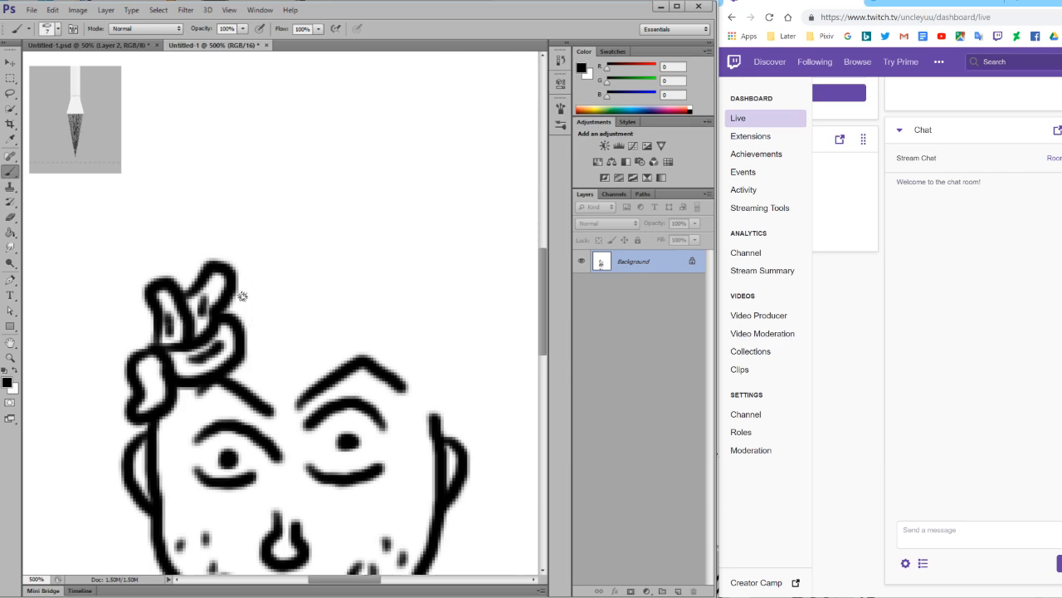
Draw rounded curls with small inner spirals above and beside the first finger-shaped curls on the left side of the head.
scroll(243, 296, "up", 2)
mouse_move(169, 322)
left_mouse_down()
mouse_move(160, 300)
mouse_move(216, 320)
mouse_move(202, 315)
mouse_move(193, 329)
mouse_move(254, 355)
mouse_move(246, 372)
left_mouse_up()
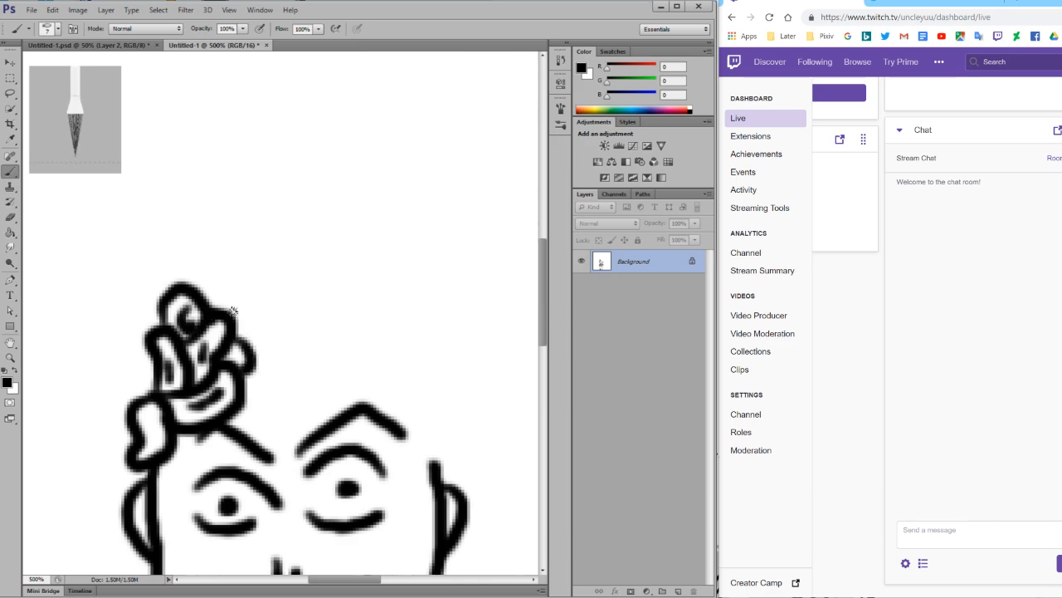
left_click_drag(212, 309, 261, 312)
mouse_move(244, 325)
left_mouse_down()
mouse_move(249, 315)
mouse_move(247, 331)
left_mouse_up()
mouse_move(158, 308)
left_mouse_down()
mouse_move(135, 327)
mouse_move(138, 362)
mouse_move(157, 370)
mouse_move(147, 329)
mouse_move(148, 344)
mouse_move(130, 313)
mouse_move(145, 323)
mouse_move(142, 375)
mouse_move(135, 361)
mouse_move(112, 381)
mouse_move(148, 393)
left_mouse_up()
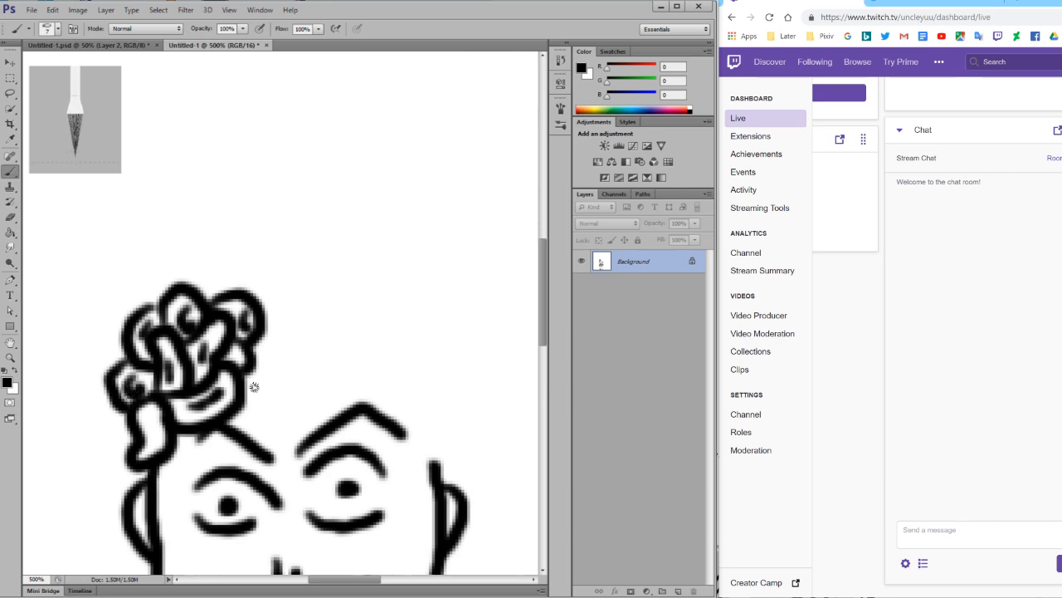
mouse_move(252, 368)
left_mouse_down()
mouse_move(285, 377)
mouse_move(262, 422)
mouse_move(229, 415)
mouse_move(259, 405)
left_mouse_up()
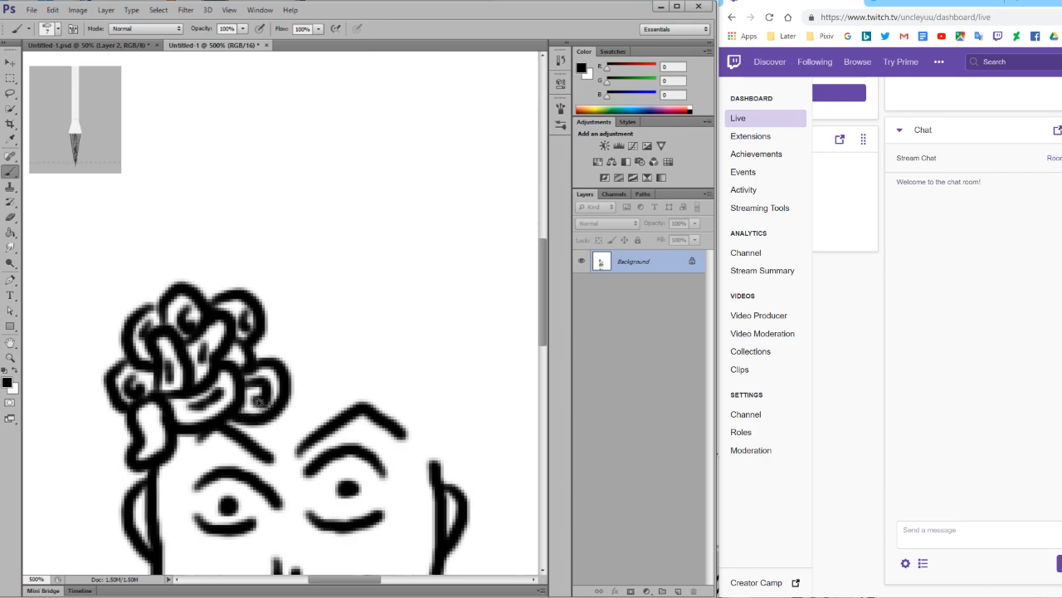
mouse_move(259, 313)
left_mouse_down()
mouse_move(288, 308)
mouse_move(301, 345)
mouse_move(264, 358)
mouse_move(273, 330)
mouse_move(277, 341)
left_mouse_up()
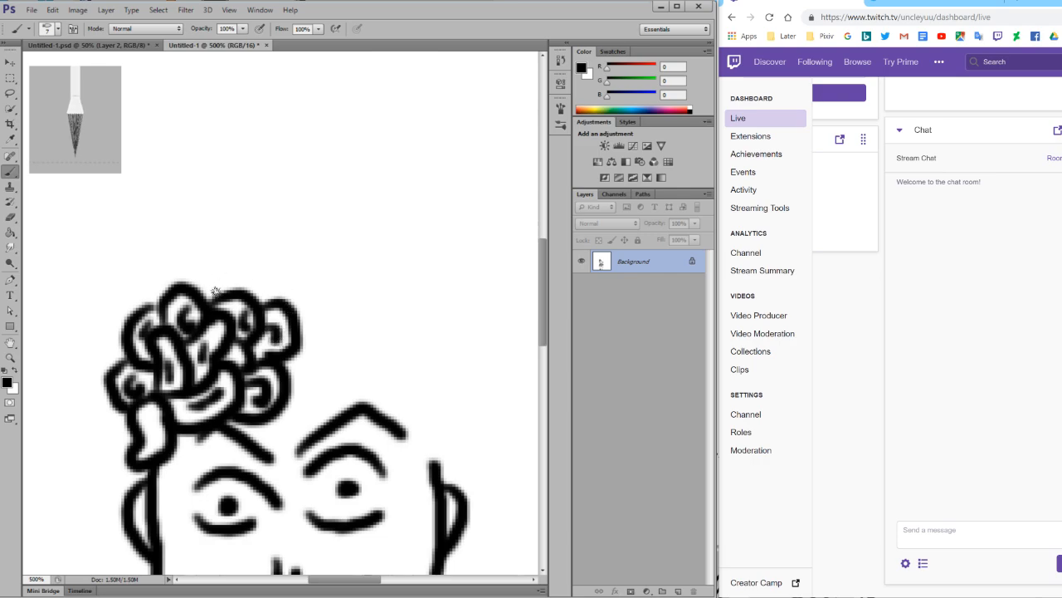
Draw a slanted finger-shaped curl with inner strokes between the last curls and the peak of the right eyebrow.
scroll(289, 332, "down", 2)
mouse_move(287, 336)
left_mouse_down()
mouse_move(336, 307)
mouse_move(345, 334)
mouse_move(335, 359)
mouse_move(283, 377)
left_mouse_up()
mouse_move(326, 328)
left_mouse_down()
mouse_move(328, 342)
mouse_move(291, 352)
left_mouse_up()
scroll(331, 393, "down", 1)
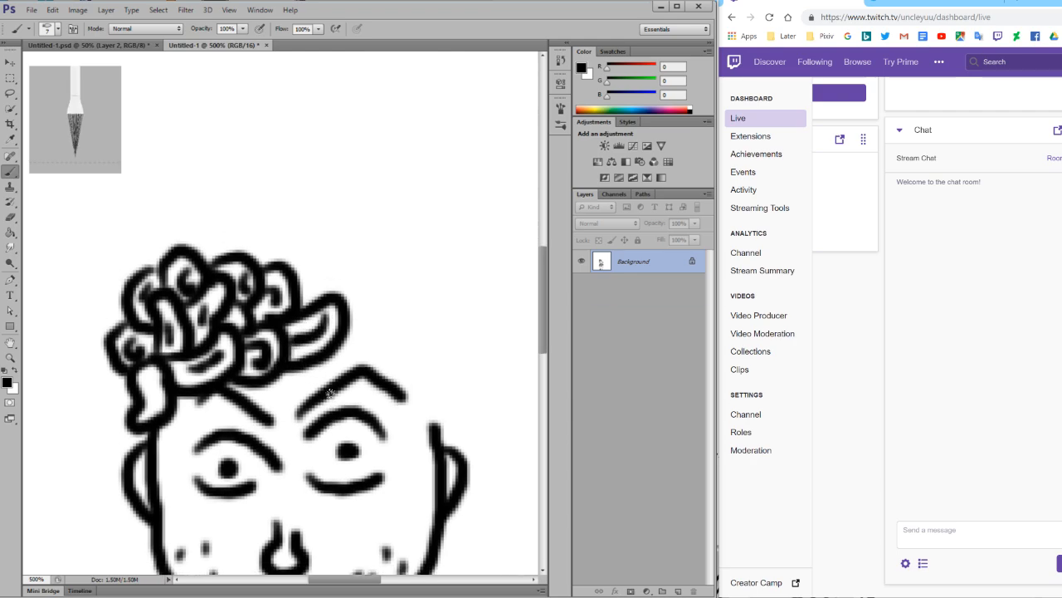
Extend the curls over the crown and down the hairline to the right temple, and add an inner stroke to the left ear's curl.
scroll(330, 394, "down", 1)
mouse_move(289, 247)
left_mouse_down()
mouse_move(333, 282)
mouse_move(309, 256)
mouse_move(319, 270)
left_mouse_up()
mouse_move(245, 233)
left_mouse_down()
mouse_move(292, 221)
mouse_move(294, 241)
mouse_move(271, 239)
mouse_move(356, 230)
mouse_move(375, 268)
mouse_move(344, 287)
mouse_move(353, 262)
mouse_move(400, 321)
mouse_move(356, 335)
mouse_move(342, 324)
mouse_move(372, 319)
left_mouse_up()
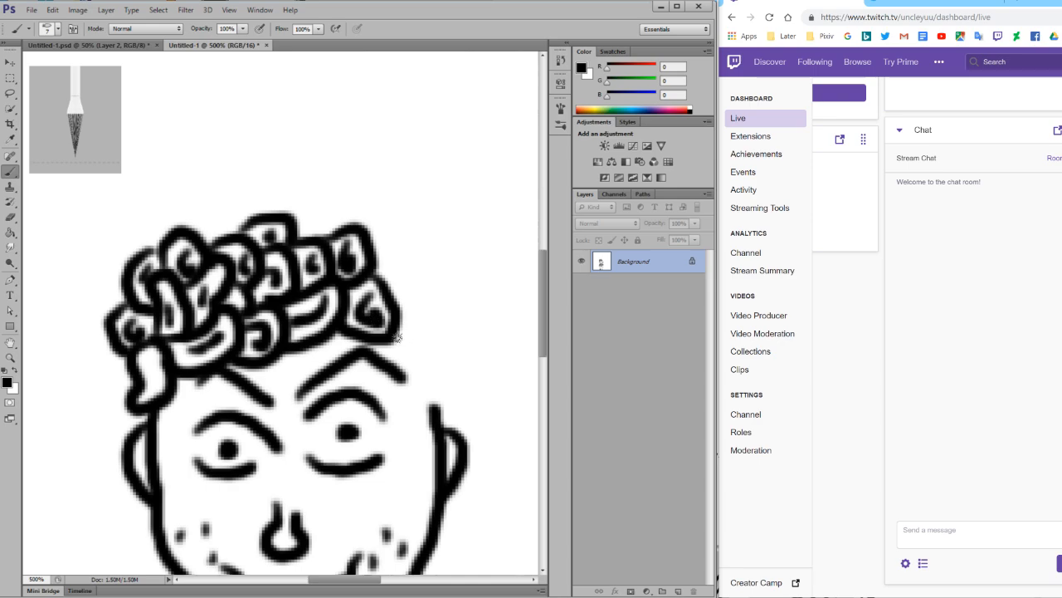
left_click_drag(155, 362, 152, 390)
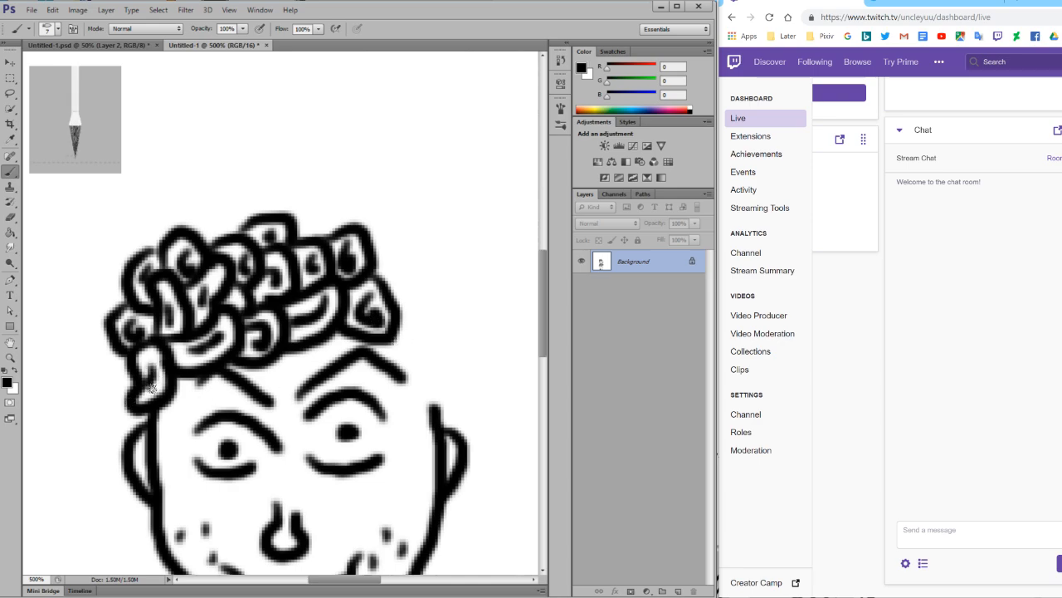
mouse_move(398, 315)
left_mouse_down()
mouse_move(448, 346)
mouse_move(428, 367)
mouse_move(388, 334)
mouse_move(427, 342)
mouse_move(435, 366)
mouse_move(424, 390)
mouse_move(438, 407)
mouse_move(461, 407)
mouse_move(446, 371)
mouse_move(417, 398)
left_mouse_up()
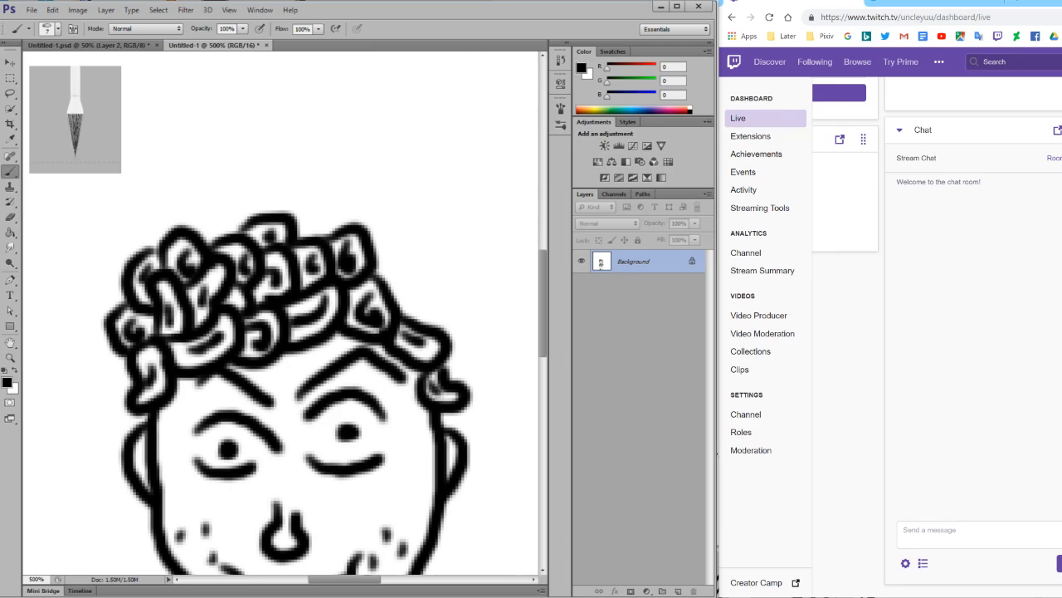
Fill the top and upper right of the hair with more curls and small inner spirals.
key("alt+Tab")
key("alt+Tab")
mouse_move(377, 255)
left_mouse_down()
mouse_move(403, 255)
mouse_move(415, 275)
mouse_move(410, 307)
mouse_move(398, 277)
mouse_move(443, 283)
mouse_move(461, 307)
mouse_move(453, 337)
mouse_move(436, 295)
mouse_move(432, 311)
mouse_move(445, 316)
mouse_move(403, 297)
mouse_move(428, 283)
mouse_move(458, 294)
mouse_move(444, 313)
left_mouse_up()
scroll(440, 304, "up", 2)
mouse_move(360, 274)
left_mouse_down()
mouse_move(400, 268)
mouse_move(412, 282)
mouse_move(386, 291)
left_mouse_up()
mouse_move(296, 267)
left_mouse_down()
mouse_move(321, 258)
mouse_move(348, 263)
mouse_move(317, 274)
left_mouse_up()
scroll(303, 278, "down", 3)
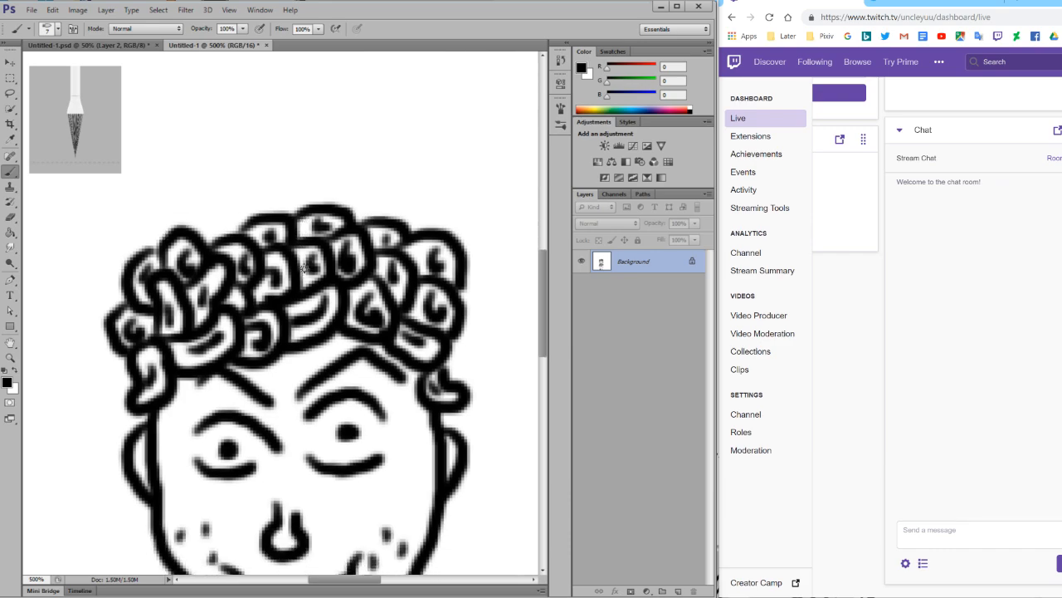
Add a curl at the outer edge of the hair above the left ear and another above the right ear.
mouse_move(116, 280)
left_mouse_down()
mouse_move(101, 320)
mouse_move(129, 331)
left_mouse_up()
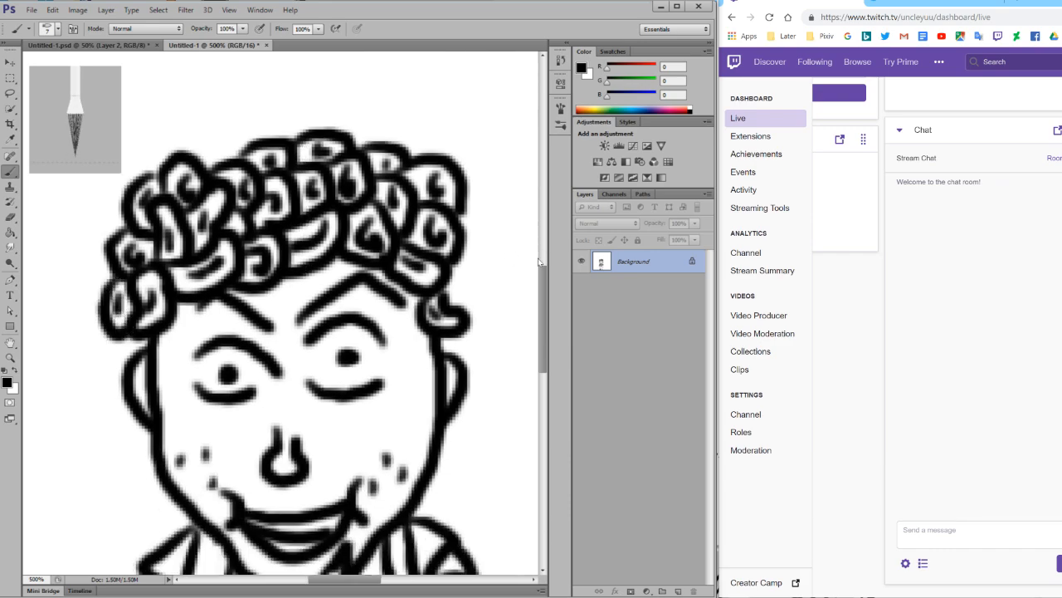
mouse_move(463, 255)
left_mouse_down()
mouse_move(481, 273)
mouse_move(478, 294)
mouse_move(453, 302)
left_mouse_up()
left_click_drag(464, 280, 466, 287)
left_click(10, 357)
left_click_drag(313, 379, 261, 370)
left_click(260, 369)
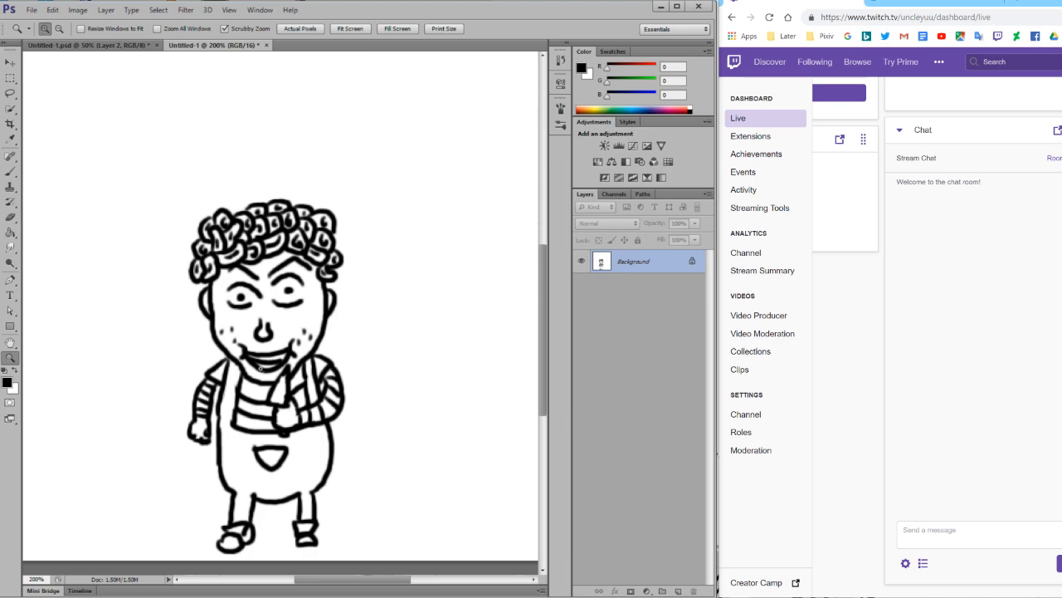
scroll(261, 368, "down", 1)
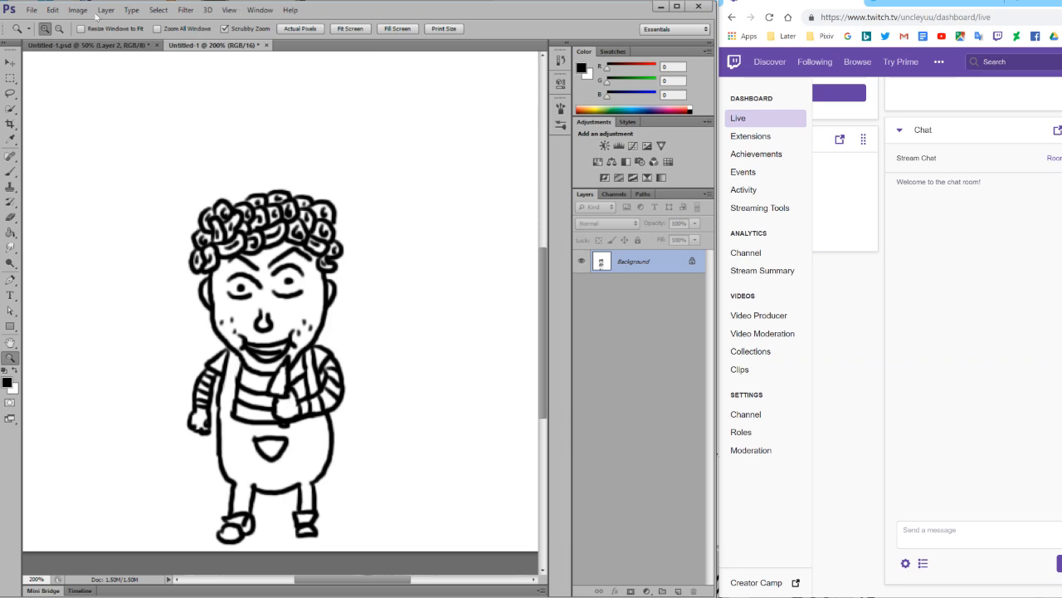
Save the drawing to the Desktop as a PNG file named chucky ears.
left_click(32, 9)
left_click(64, 157)
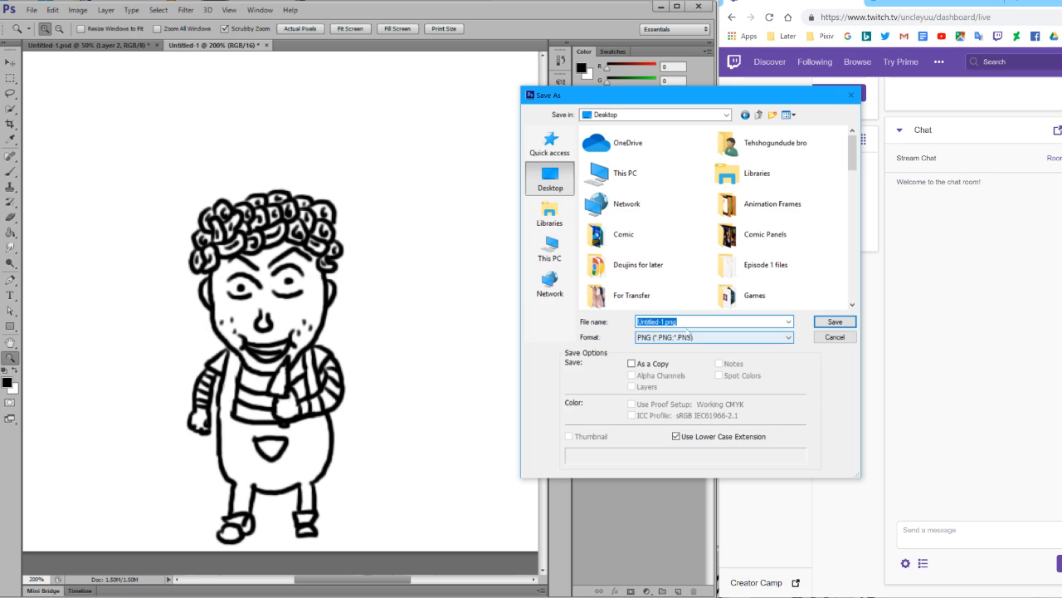
type("chuck")
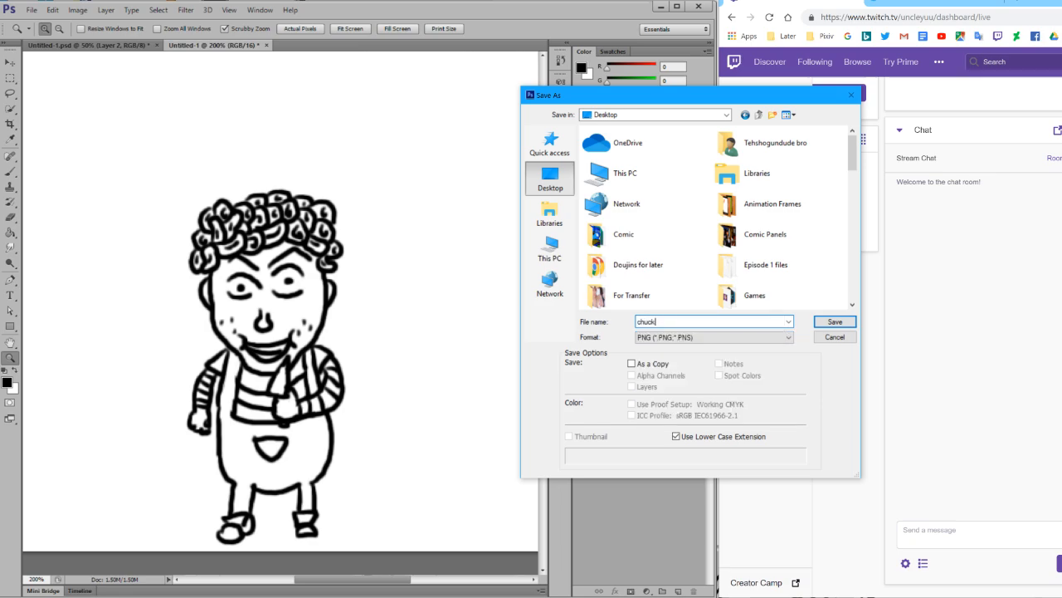
type("y ears")
key("Return")
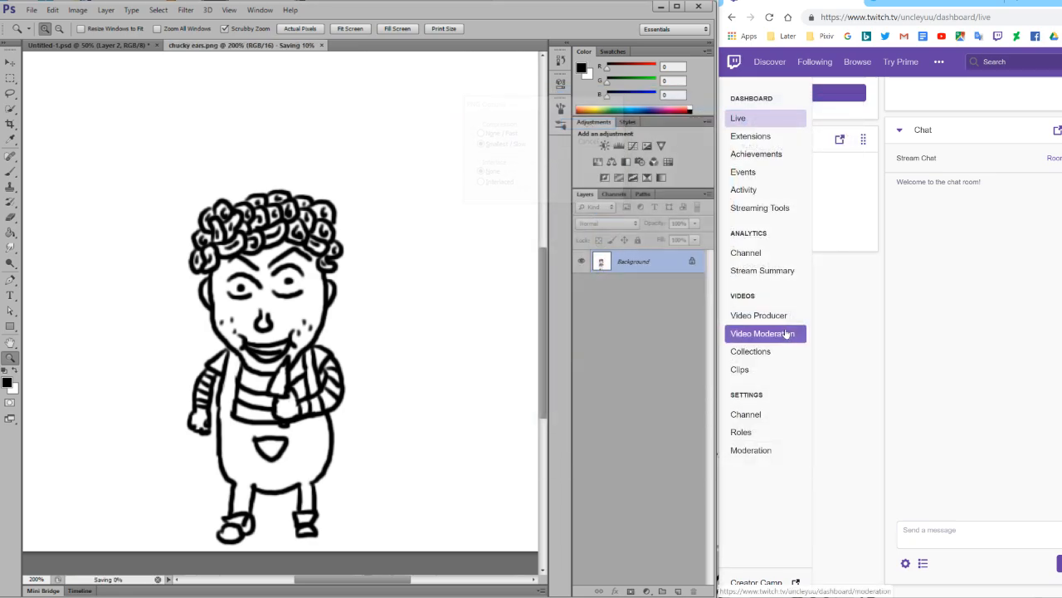
Move Photoshop out of the way, switch to Discord and post the saved drawing in the general channel.
left_click(660, 6)
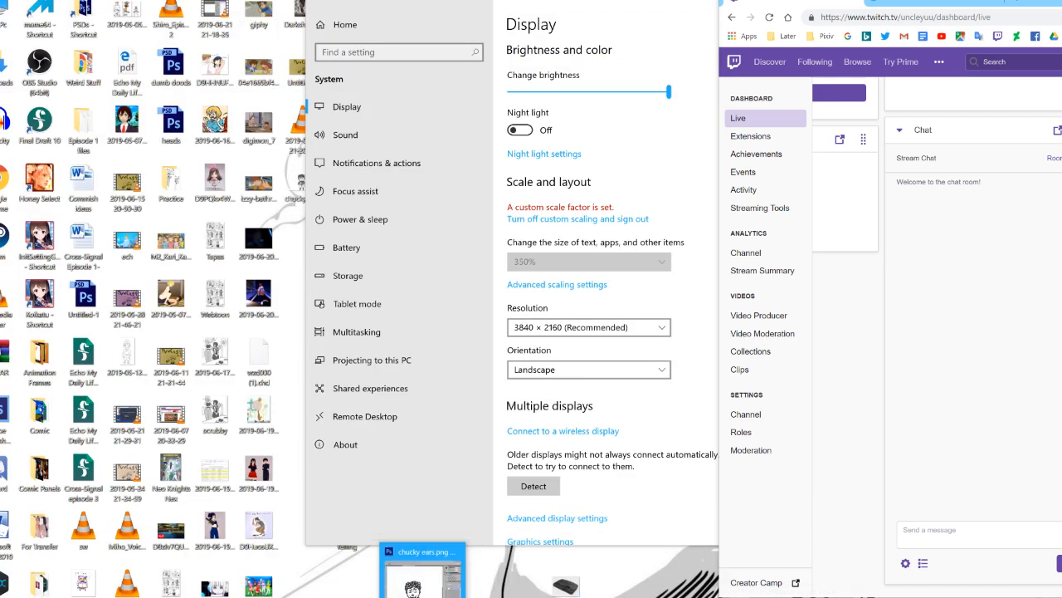
left_click(422, 581)
left_click_drag(559, 5, 590, 490)
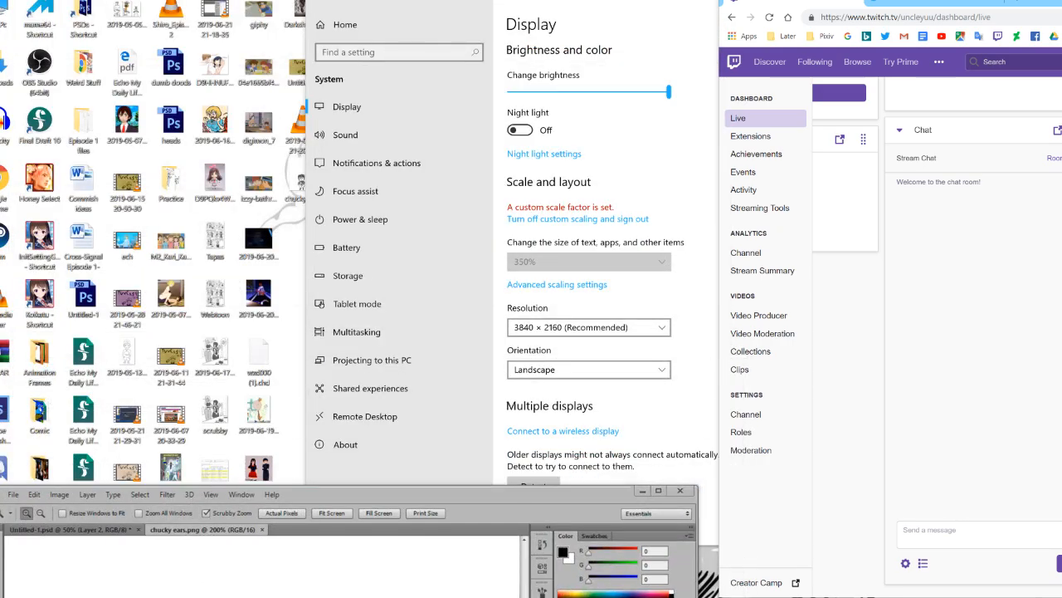
key("alt+Tab")
left_click_drag(612, 252, 631, 266)
left_click(734, 308)
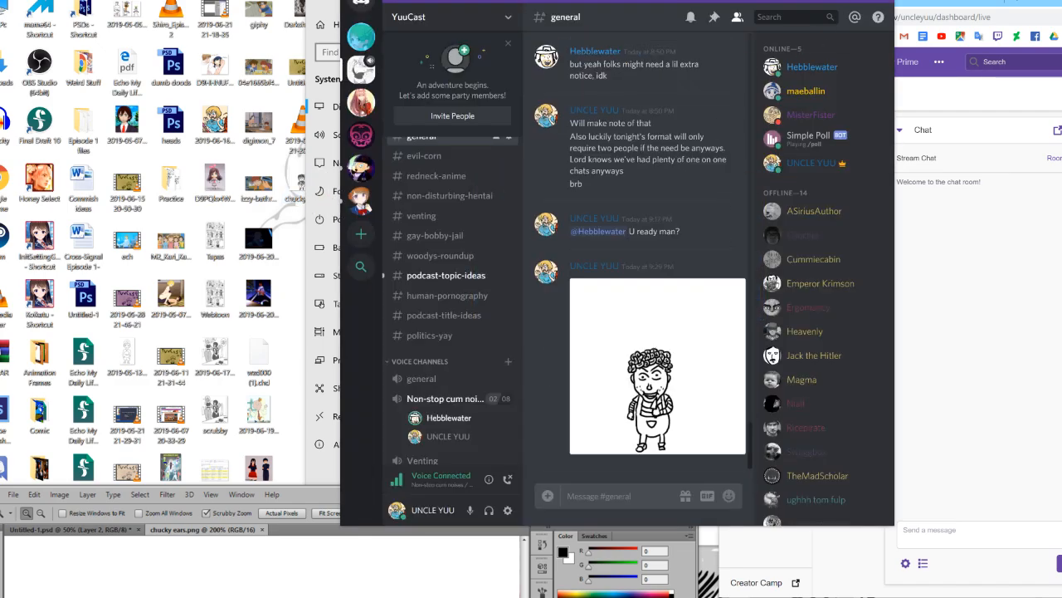
left_click(850, 3)
Bring Photoshop back, close chucky ears.png and pick the Brush tool for Untitled-1.psd.
left_click_drag(508, 496, 529, 2)
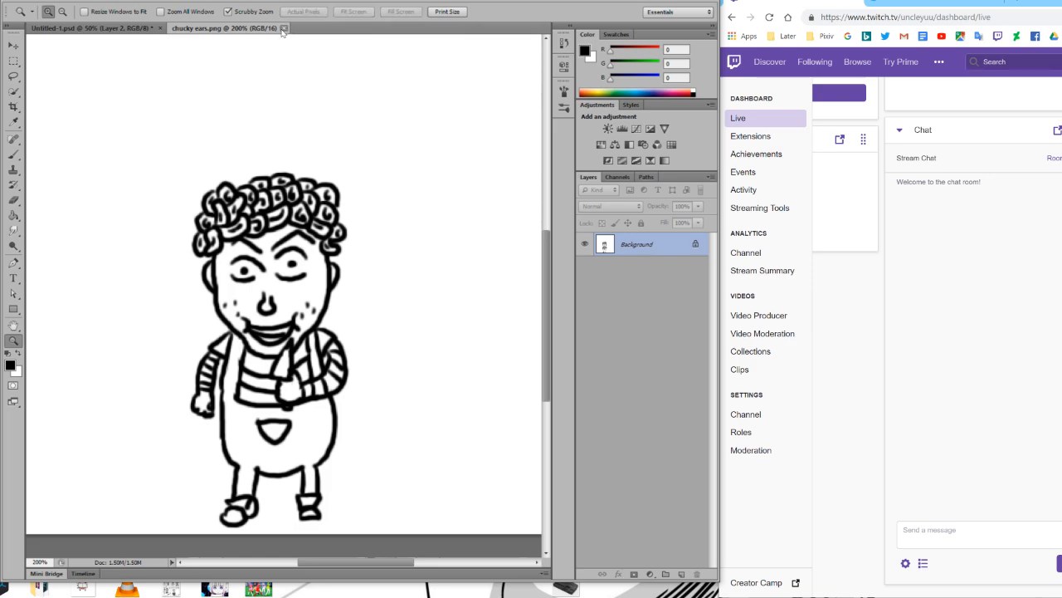
left_click(283, 29)
key("b")
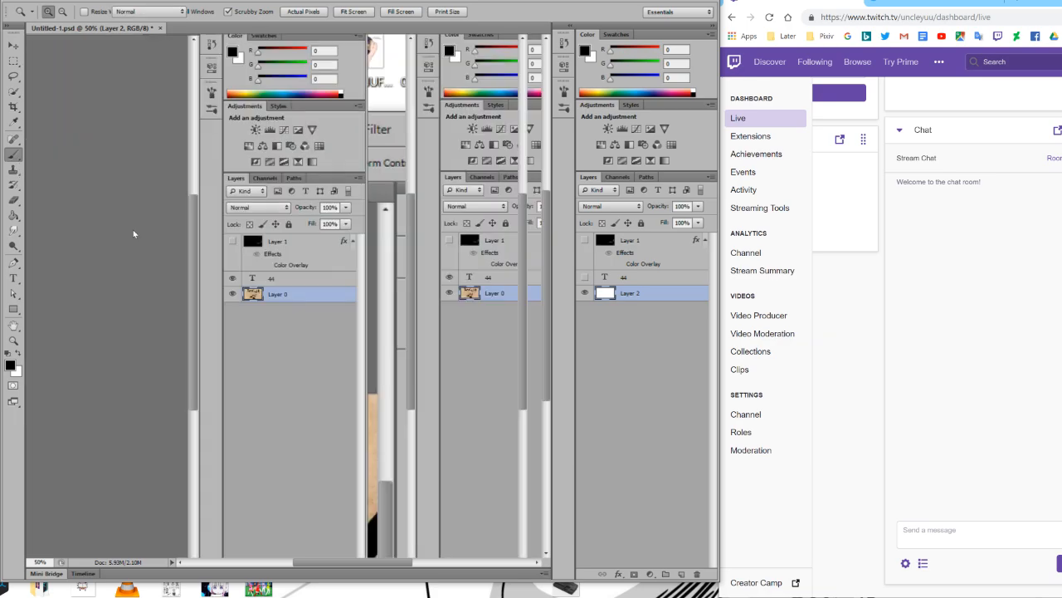
left_click_drag(133, 234, 144, 264)
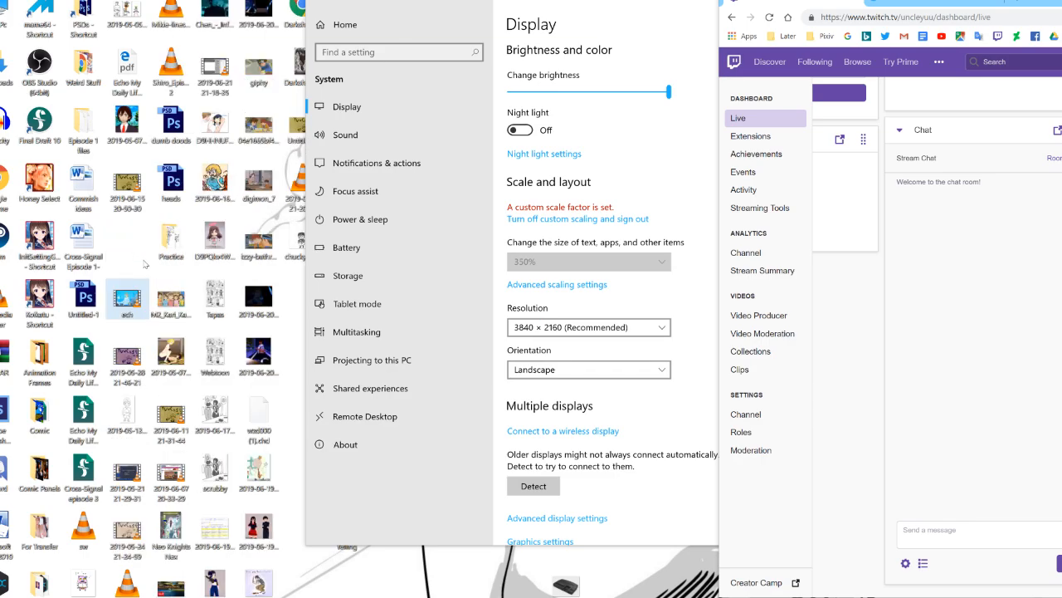
Relaunch Photoshop and reposition its window and the browser window on the desktop.
left_click(8, 419)
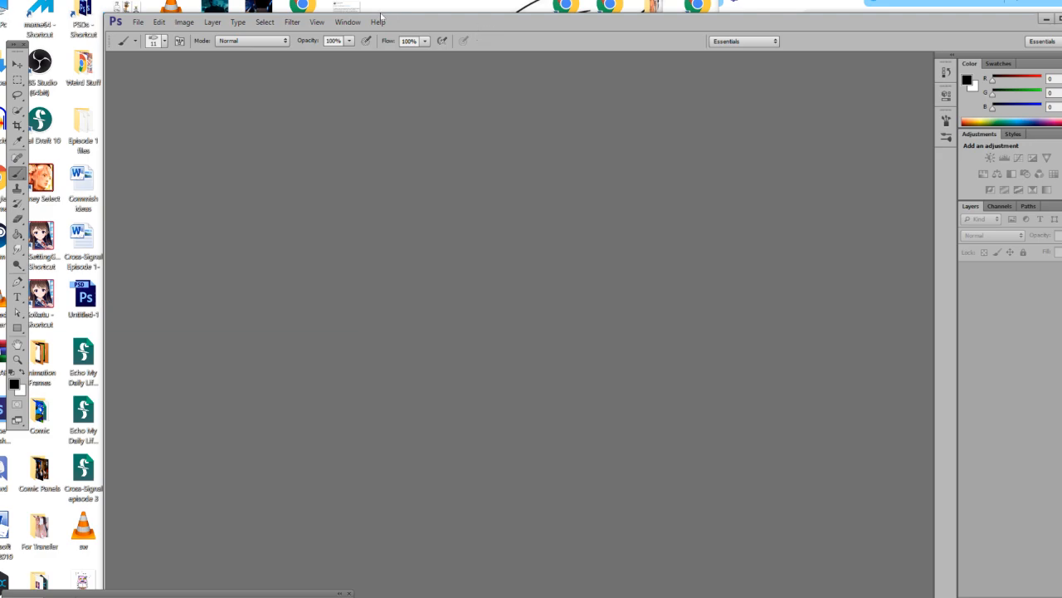
left_click_drag(485, 25, 373, 10)
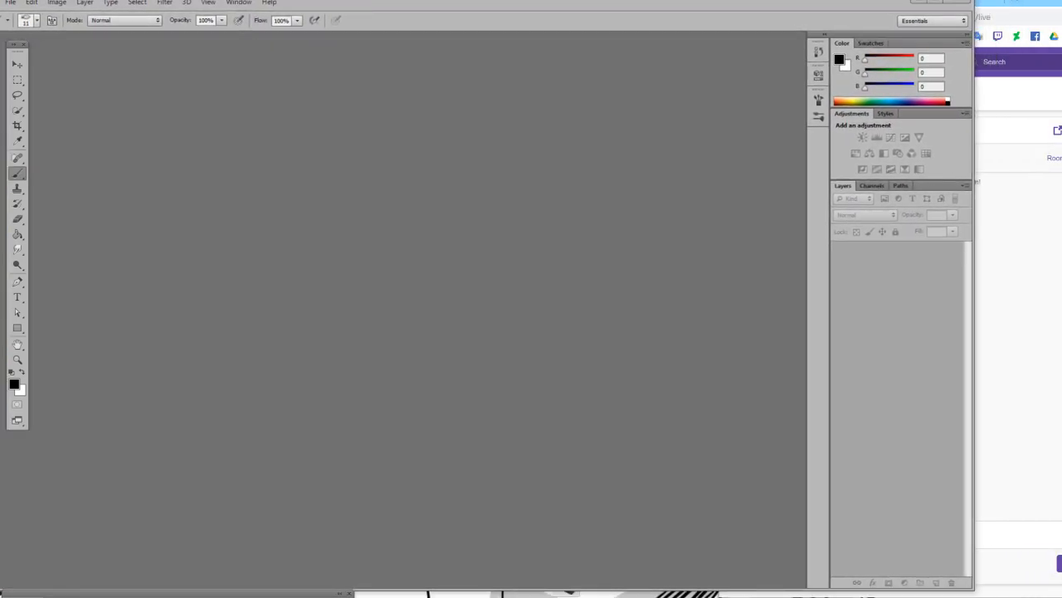
left_click_drag(987, 4, 1059, 14)
left_click(803, 0)
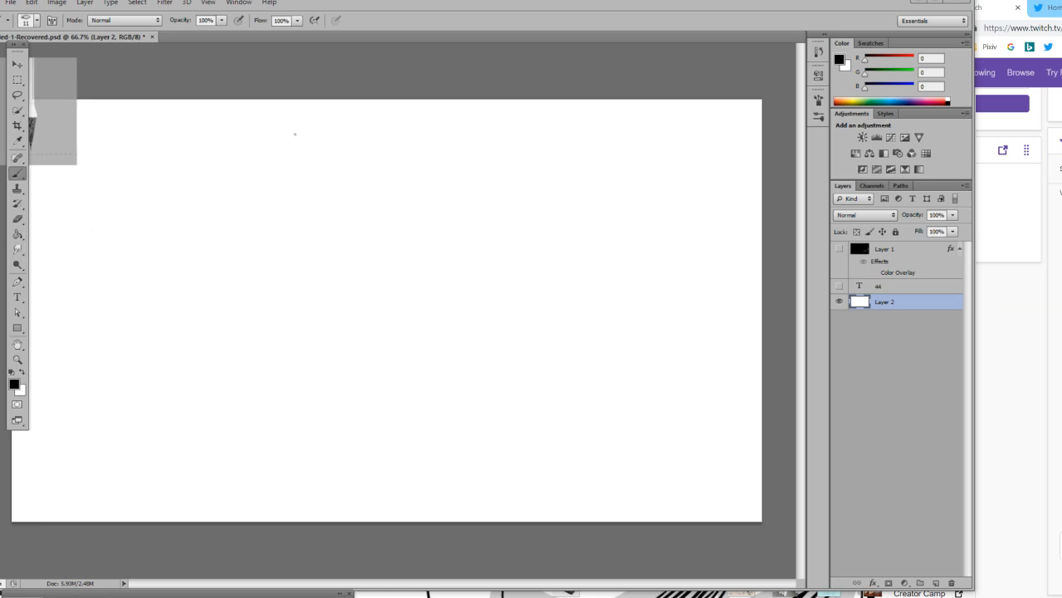
mouse_move(189, 133)
left_mouse_down()
mouse_move(216, 181)
mouse_move(276, 131)
mouse_move(158, 237)
left_mouse_up()
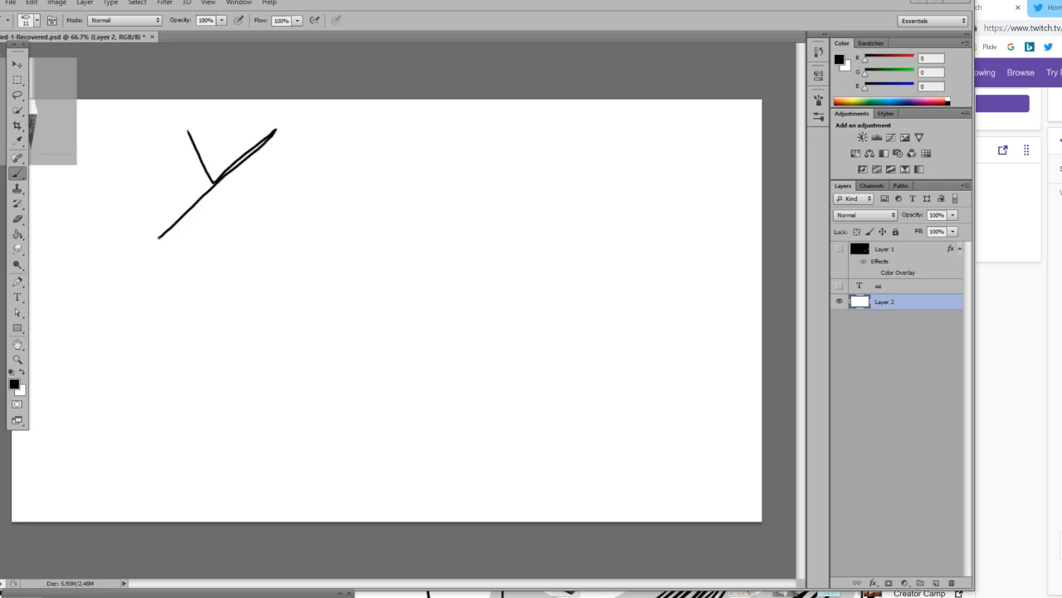
key("ctrl+z")
left_click(35, 23)
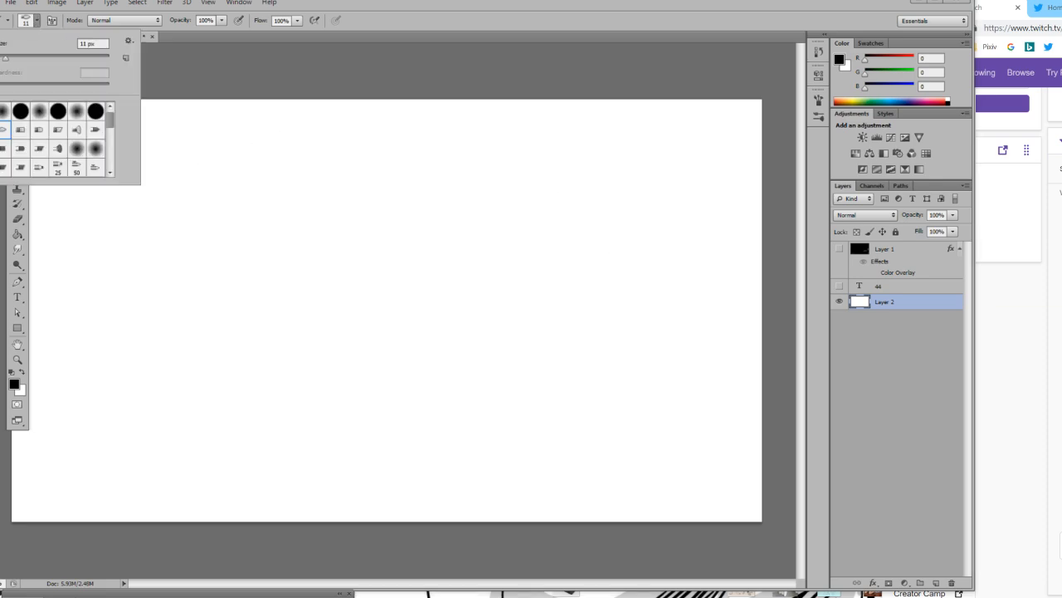
Create a new layer named Layer 3 above Layer 2.
left_click(964, 185)
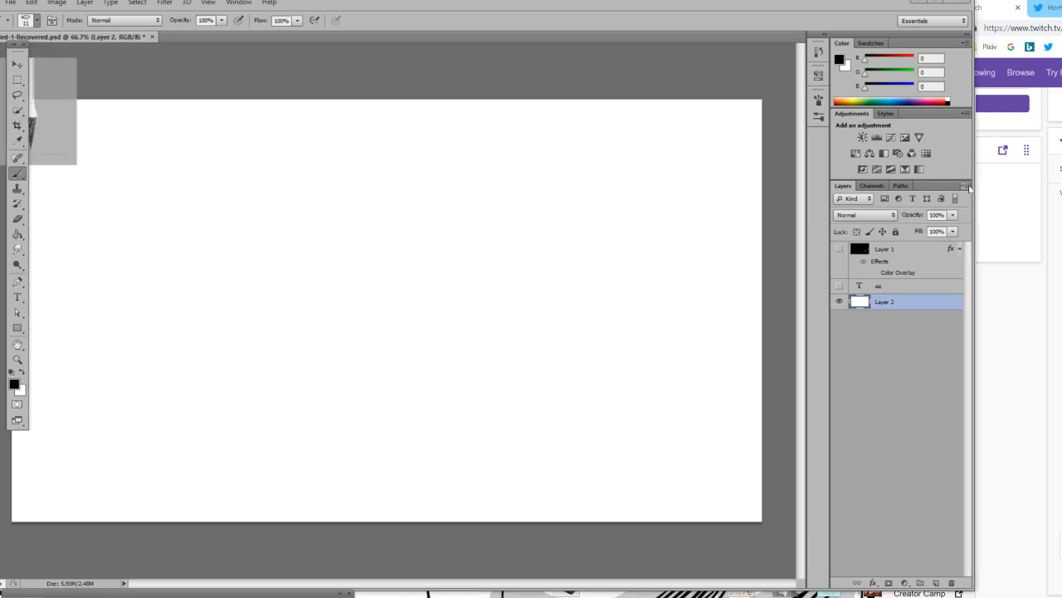
left_click(996, 190)
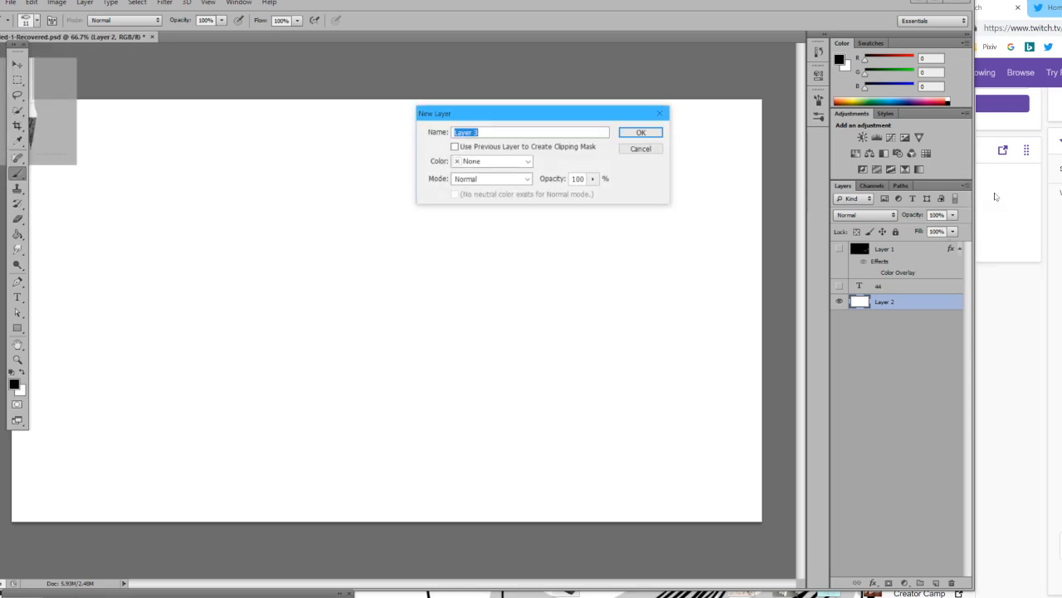
left_click(641, 133)
Set the brush size to 48 px, undoing a test stroke made with the brush at 32 px.
left_click(38, 21)
left_click_drag(33, 56, 26, 58)
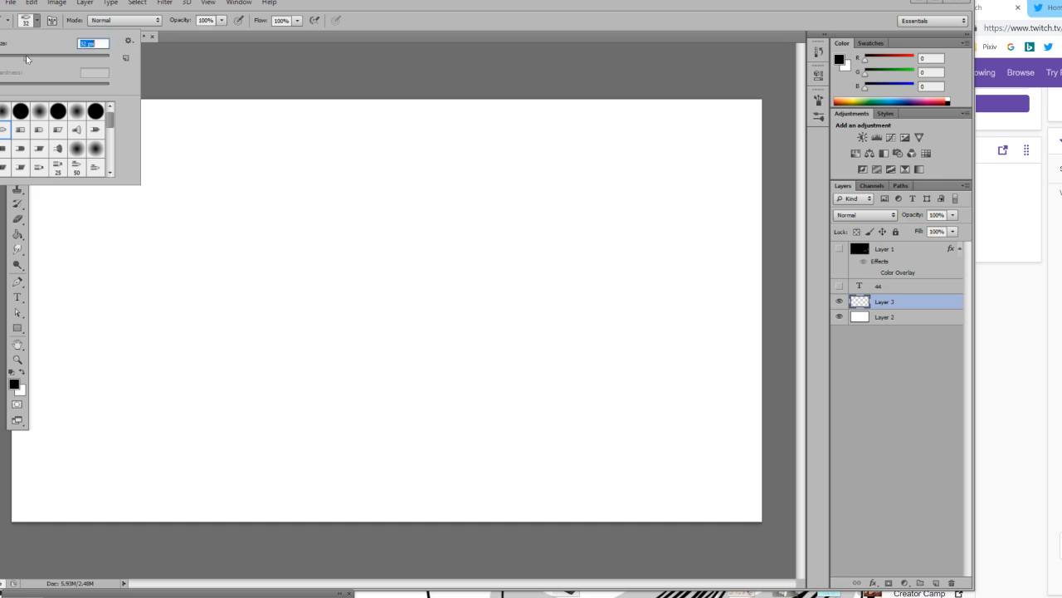
key("Return")
mouse_move(173, 124)
left_mouse_down()
mouse_move(192, 169)
mouse_move(218, 136)
left_mouse_up()
key("ctrl+z")
left_click(37, 21)
key("Return")
mouse_move(157, 118)
left_mouse_down()
mouse_move(183, 142)
mouse_move(194, 178)
mouse_move(241, 125)
mouse_move(175, 214)
left_mouse_up()
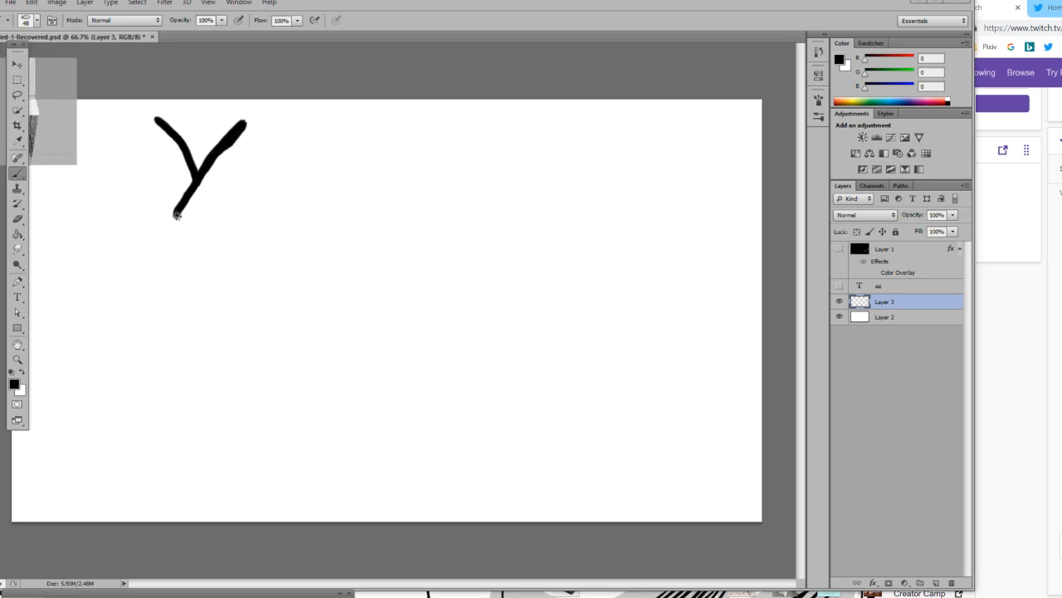
key("ctrl+z")
left_click_drag(144, 131, 178, 176)
key("ctrl+z")
mouse_move(147, 117)
left_mouse_down()
mouse_move(179, 166)
mouse_move(208, 119)
mouse_move(142, 203)
left_mouse_up()
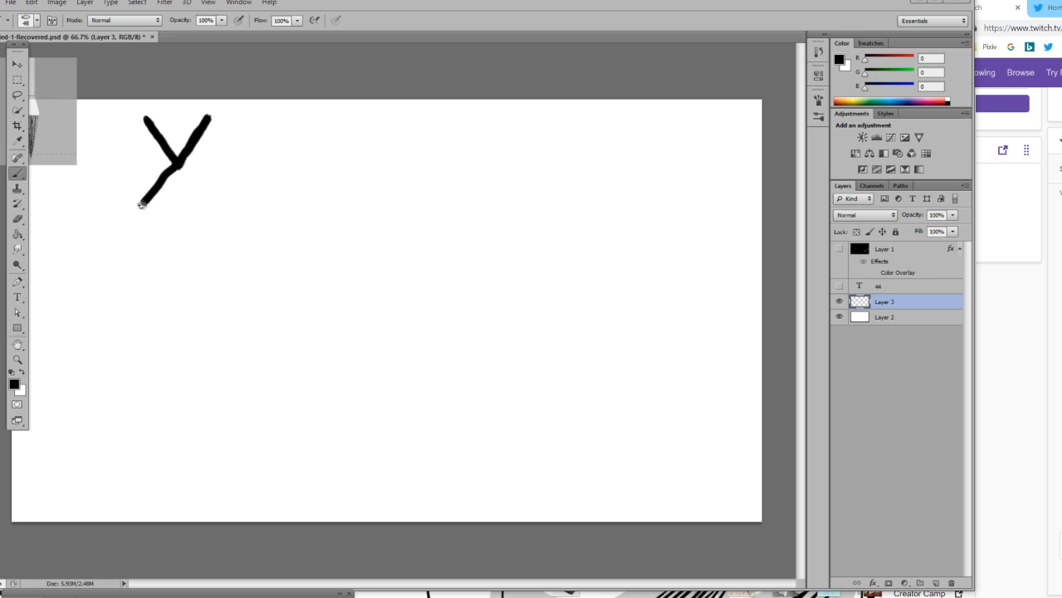
key("ctrl+z")
Draw a narrow black V near the canvas's upper-left corner on Layer 3, and undo the tail stroke added below it.
mouse_move(148, 118)
left_mouse_down()
mouse_move(165, 163)
mouse_move(180, 117)
left_mouse_up()
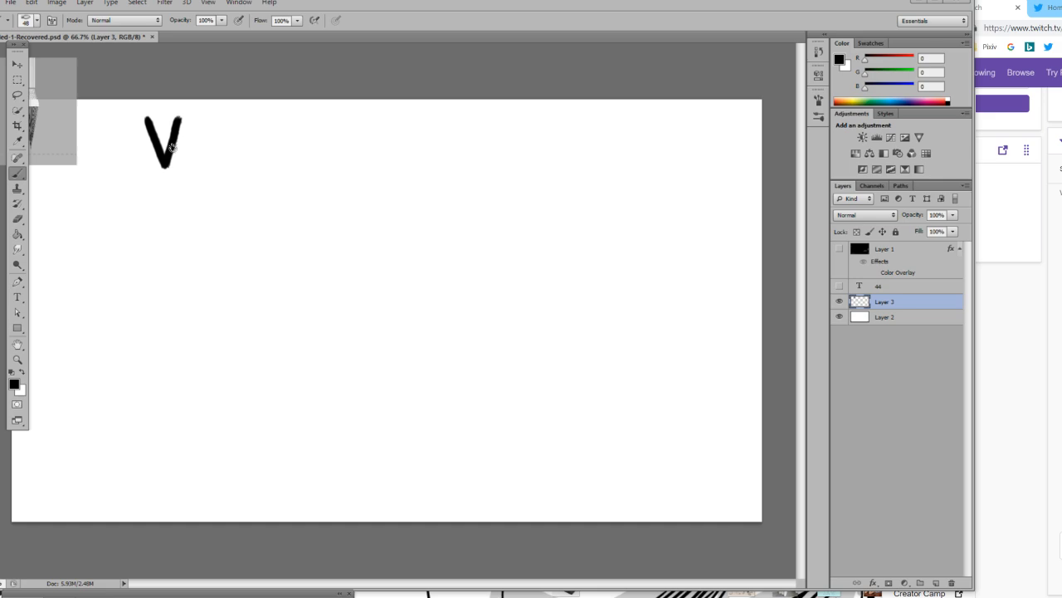
left_click_drag(166, 167, 148, 212)
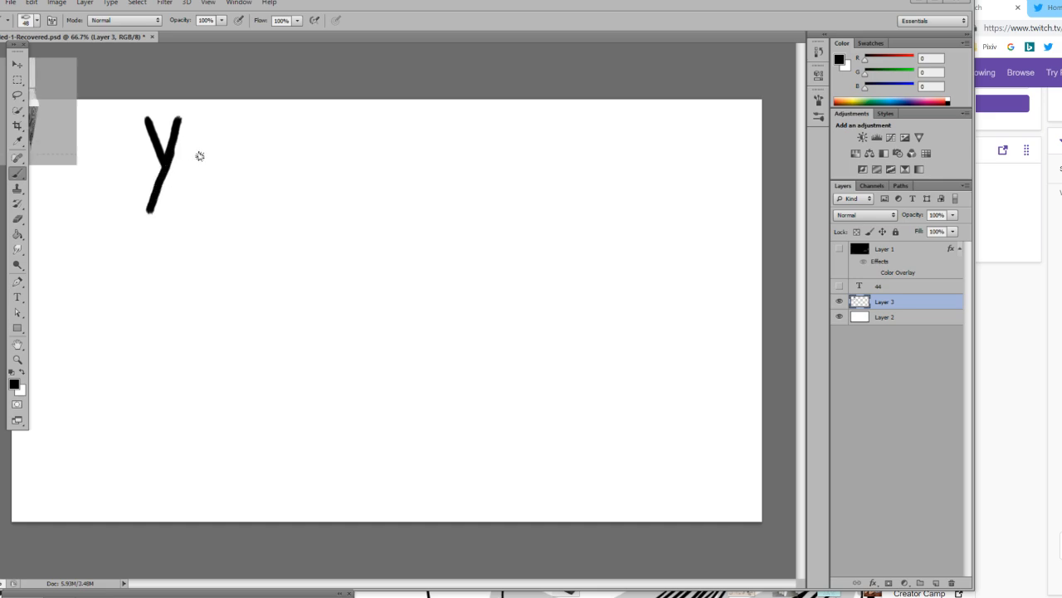
key("ctrl+z")
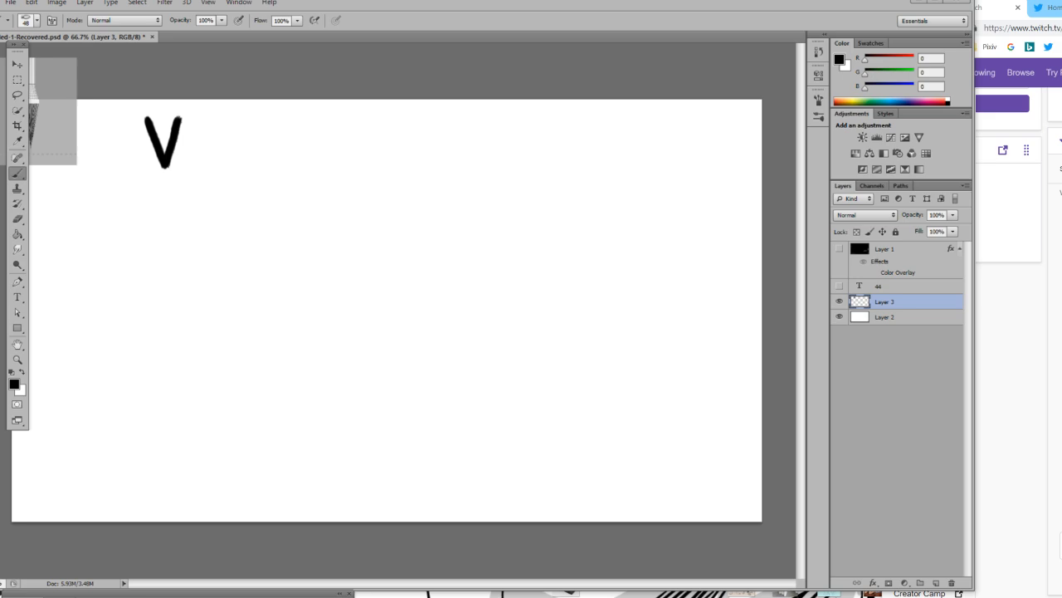
key("alt+Tab")
left_click_drag(476, 0, 567, 0)
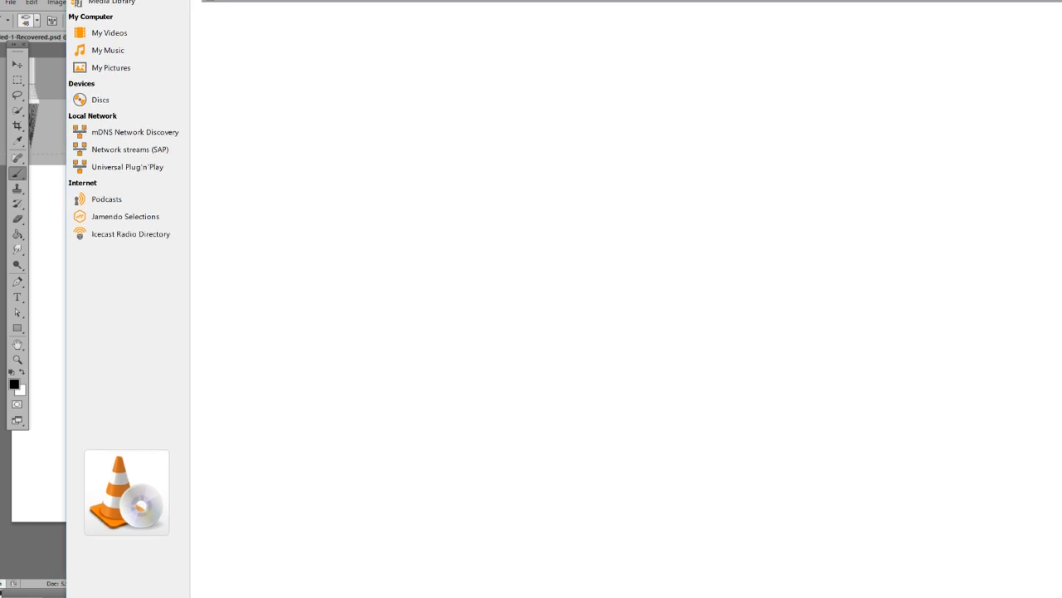
key("alt+Tab")
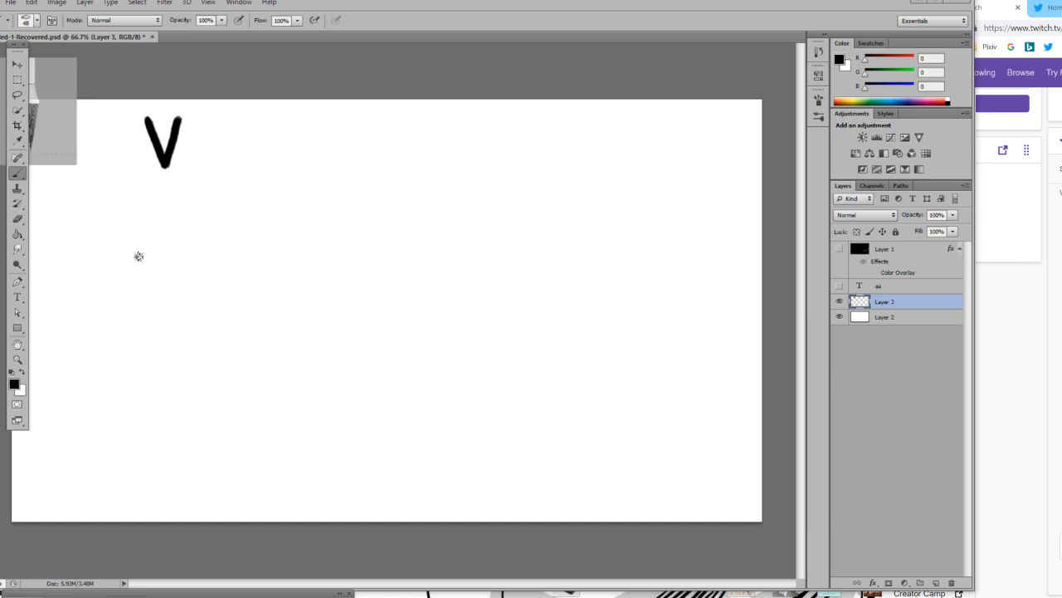
Undo the black V on Layer 3, and undo the trial stroke drawn in its place.
key("ctrl+z")
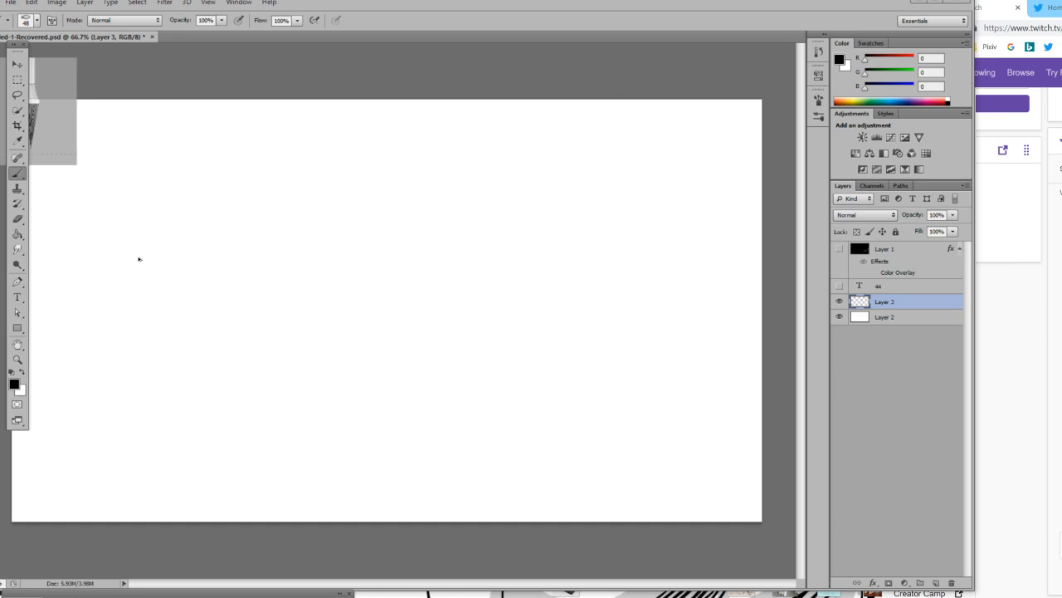
left_click_drag(177, 127, 196, 172)
key("z")
key("ctrl+z")
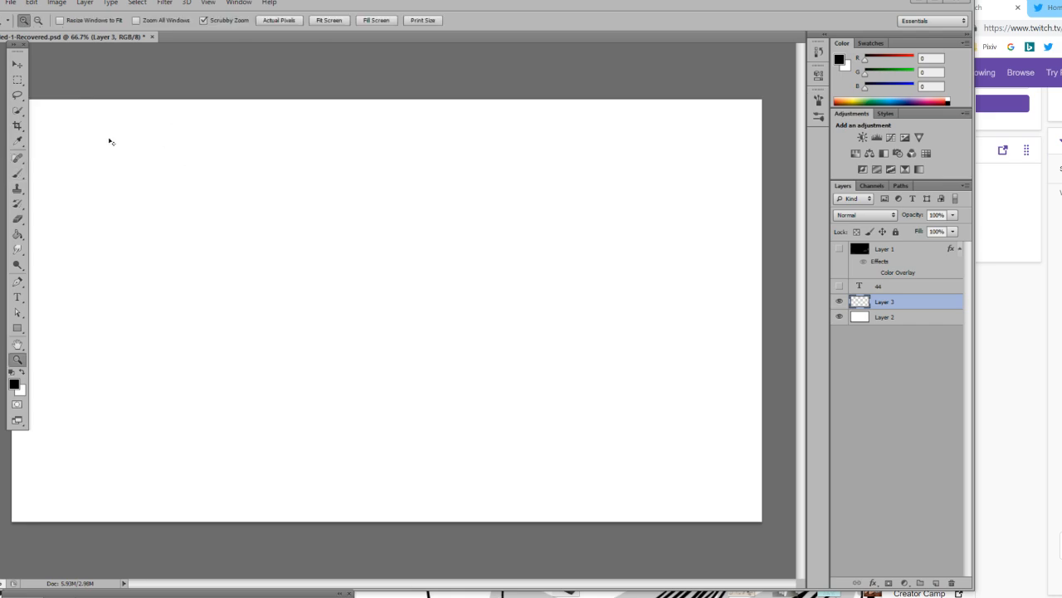
Brush a large black capital Y near the canvas's upper-left corner on Layer 3, undoing and redrawing its tail until it slants down-left.
left_click(16, 173)
mouse_move(171, 126)
left_mouse_down()
mouse_move(207, 173)
mouse_move(243, 126)
mouse_move(177, 226)
left_mouse_up()
key("ctrl+z")
left_click_drag(209, 167, 179, 218)
key("ctrl+z")
left_click_drag(215, 161, 187, 217)
key("ctrl+z")
left_click_drag(205, 178, 181, 220)
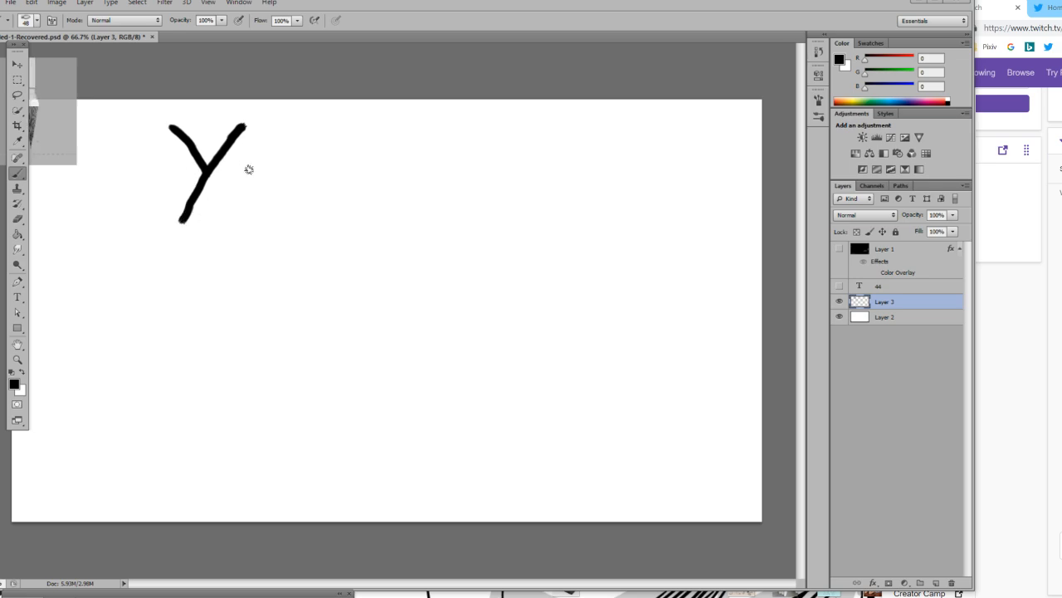
Hand-letter "uuCast" in black after the Y on Layer 3, completing the word YuuCast.
mouse_move(249, 157)
left_mouse_down()
mouse_move(274, 198)
mouse_move(295, 191)
mouse_move(303, 166)
mouse_move(244, 190)
mouse_move(261, 221)
mouse_move(286, 192)
mouse_move(245, 195)
mouse_move(266, 217)
mouse_move(280, 208)
mouse_move(285, 173)
mouse_move(319, 224)
mouse_move(342, 181)
left_mouse_up()
key("ctrl+z")
key("ctrl+z")
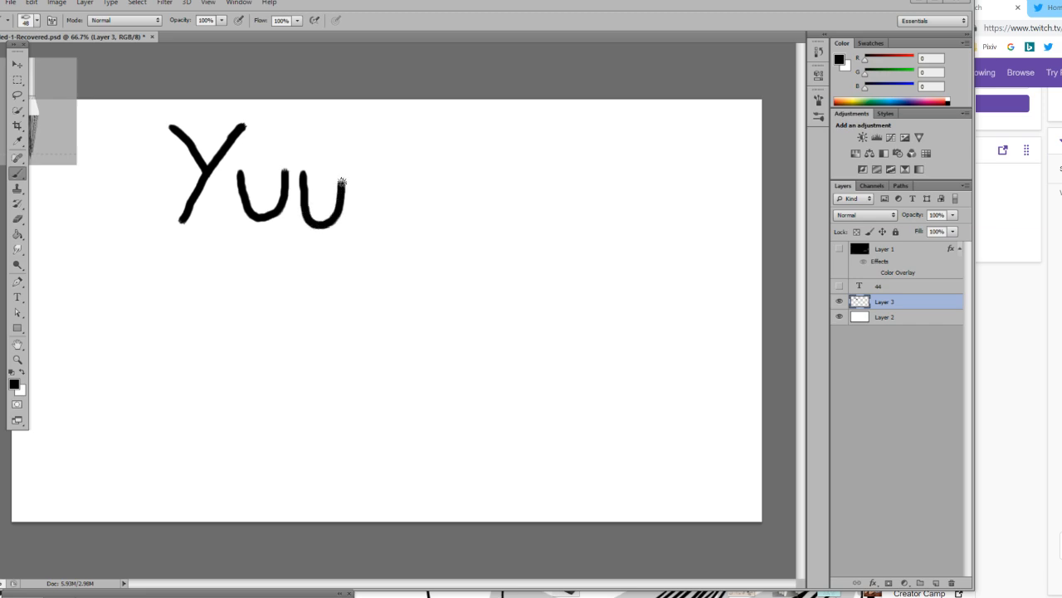
mouse_move(390, 132)
left_mouse_down()
mouse_move(362, 175)
mouse_move(375, 207)
mouse_move(399, 216)
left_mouse_up()
mouse_move(422, 169)
left_mouse_down()
mouse_move(410, 199)
mouse_move(427, 201)
mouse_move(424, 175)
mouse_move(438, 211)
left_mouse_up()
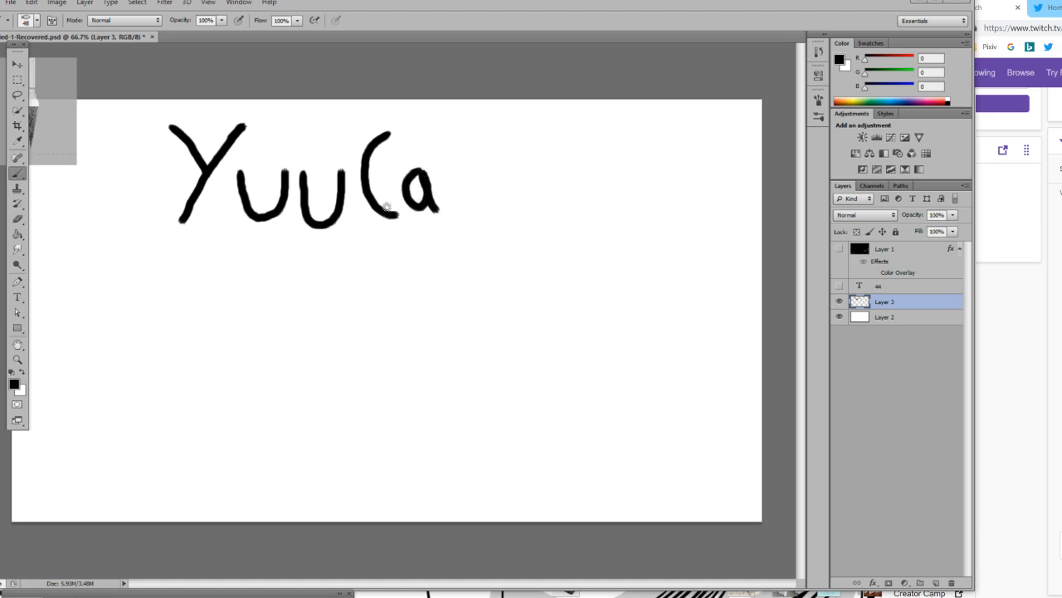
mouse_move(473, 158)
left_mouse_down()
mouse_move(458, 170)
mouse_move(481, 203)
mouse_move(454, 211)
left_mouse_up()
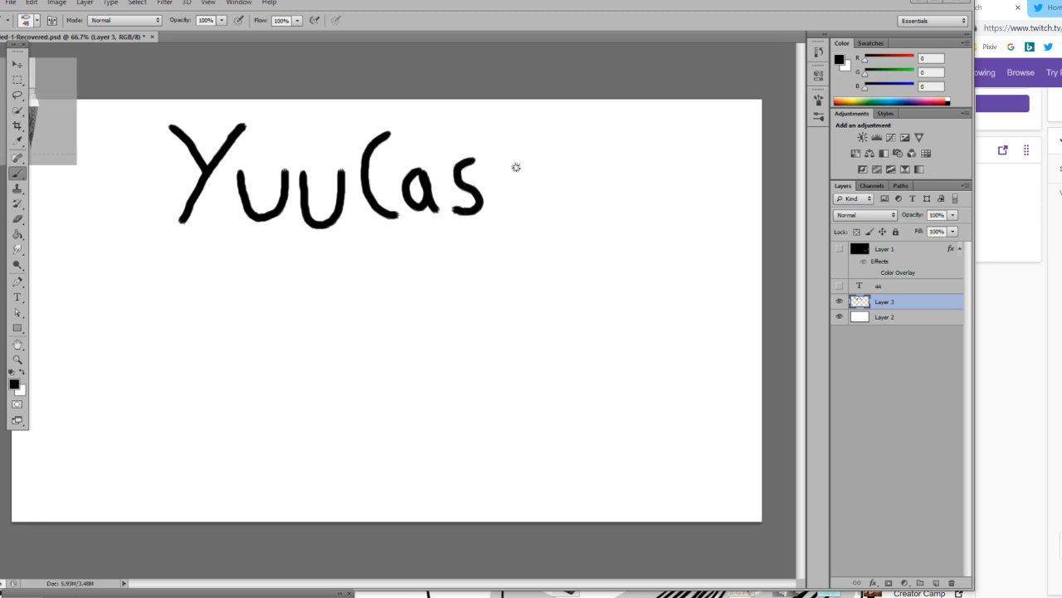
mouse_move(509, 150)
left_mouse_down()
mouse_move(507, 201)
mouse_move(528, 209)
left_mouse_up()
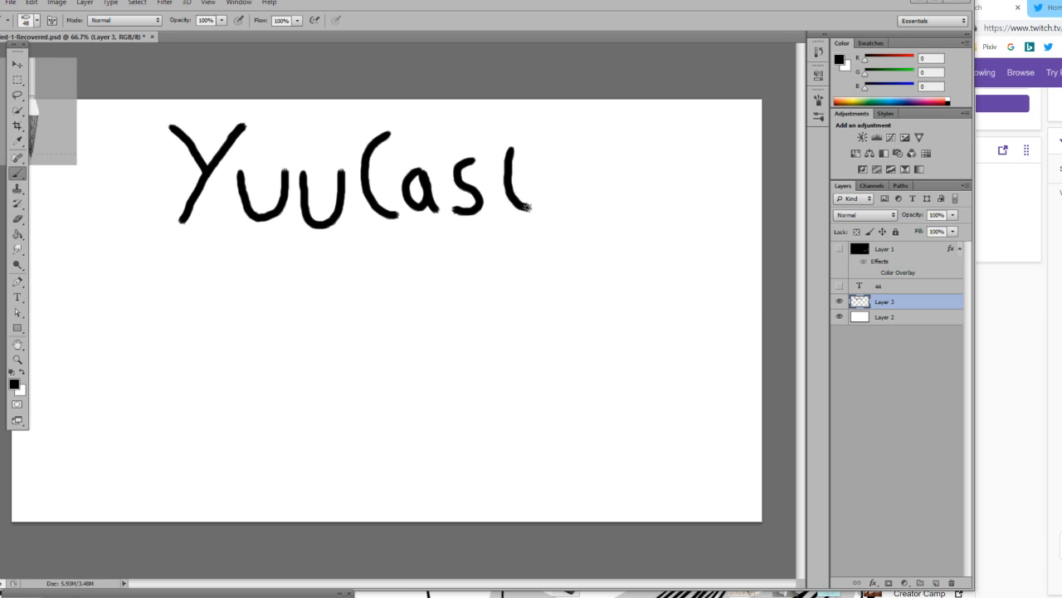
left_click_drag(485, 175, 528, 175)
key("ctrl+z")
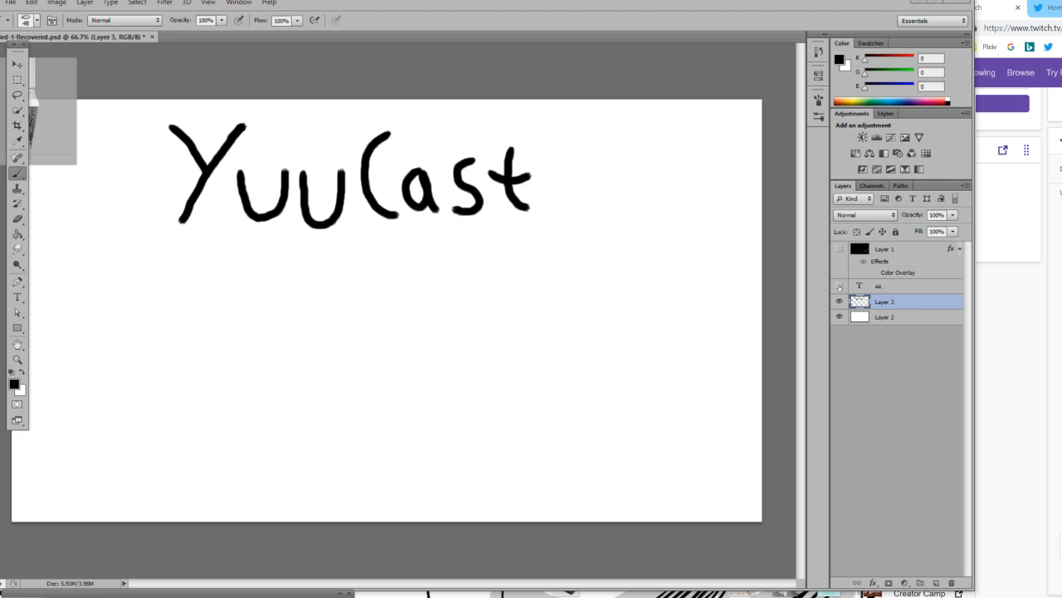
Show the 44 text layer and move the number up beside the end of the YuuCast lettering.
left_click(839, 286)
left_click(16, 64)
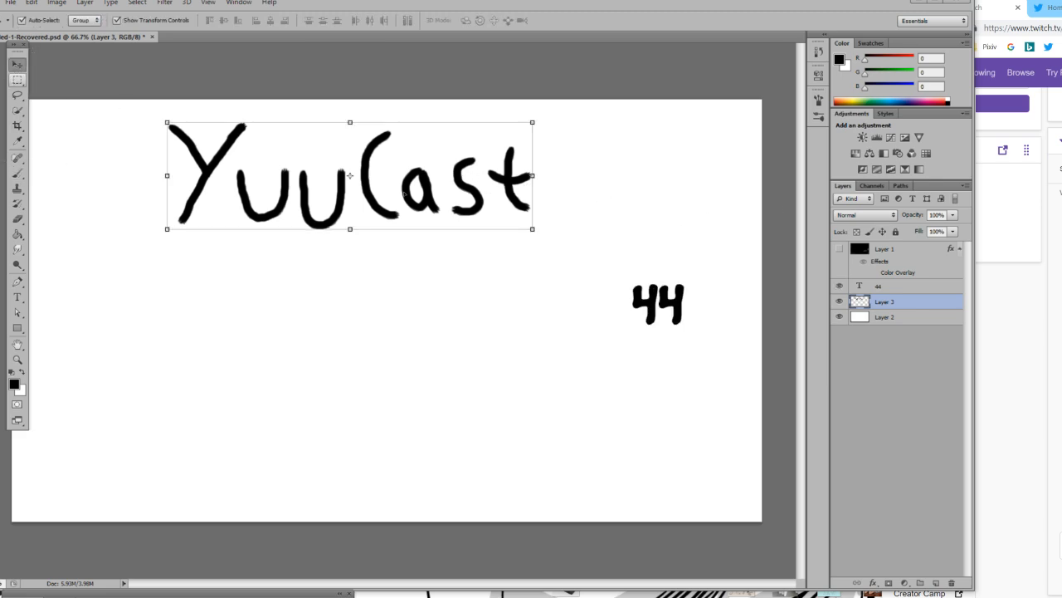
left_click(658, 306)
mouse_move(657, 306)
left_mouse_down()
mouse_move(559, 229)
mouse_move(574, 238)
mouse_move(608, 176)
mouse_move(665, 191)
left_mouse_up()
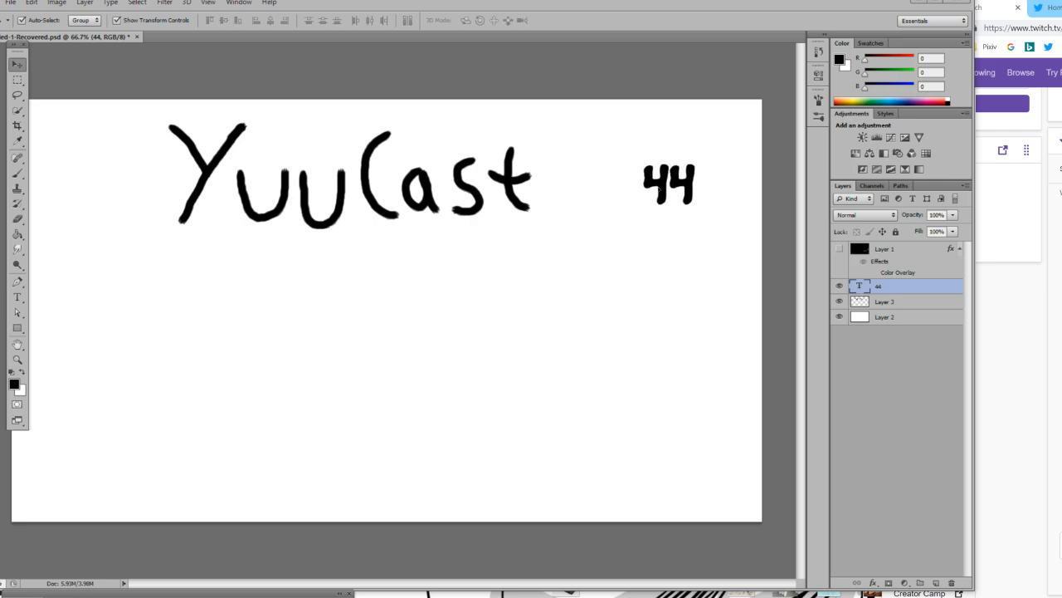
Hand-letter a smaller black "Ep:" on Layer 3 in the gap between YuuCast and the number 44.
left_click(16, 173)
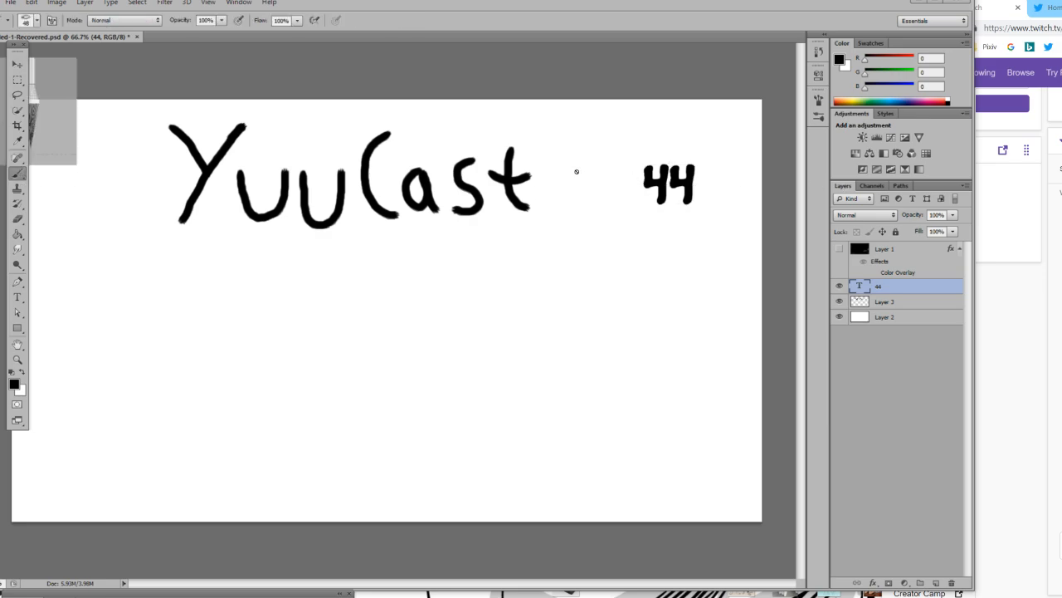
left_click(886, 302)
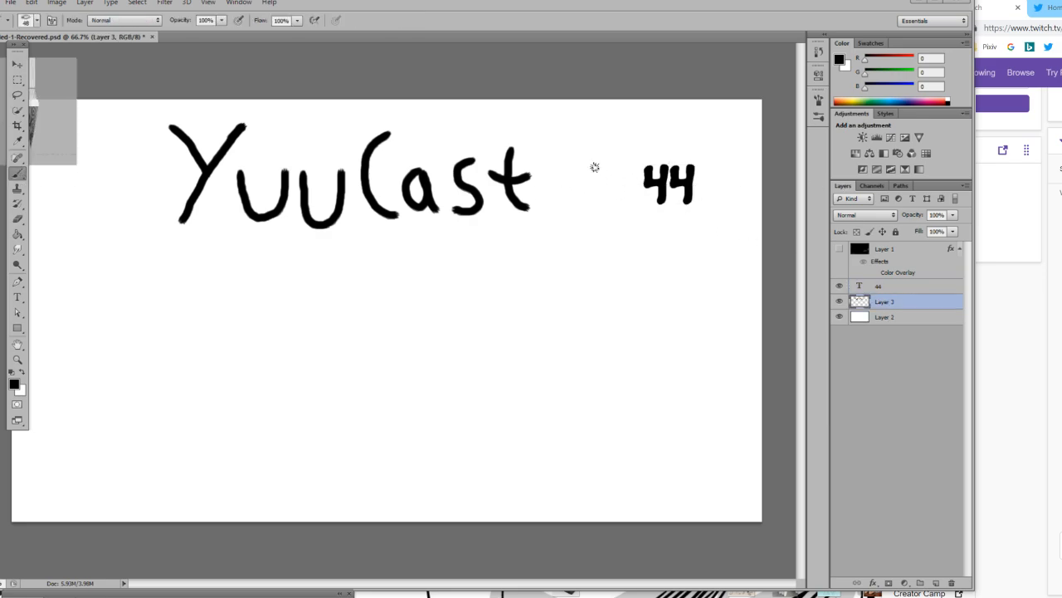
mouse_move(581, 167)
left_mouse_down()
mouse_move(580, 202)
mouse_move(597, 207)
mouse_move(597, 171)
mouse_move(619, 177)
mouse_move(602, 183)
mouse_move(604, 212)
left_mouse_up()
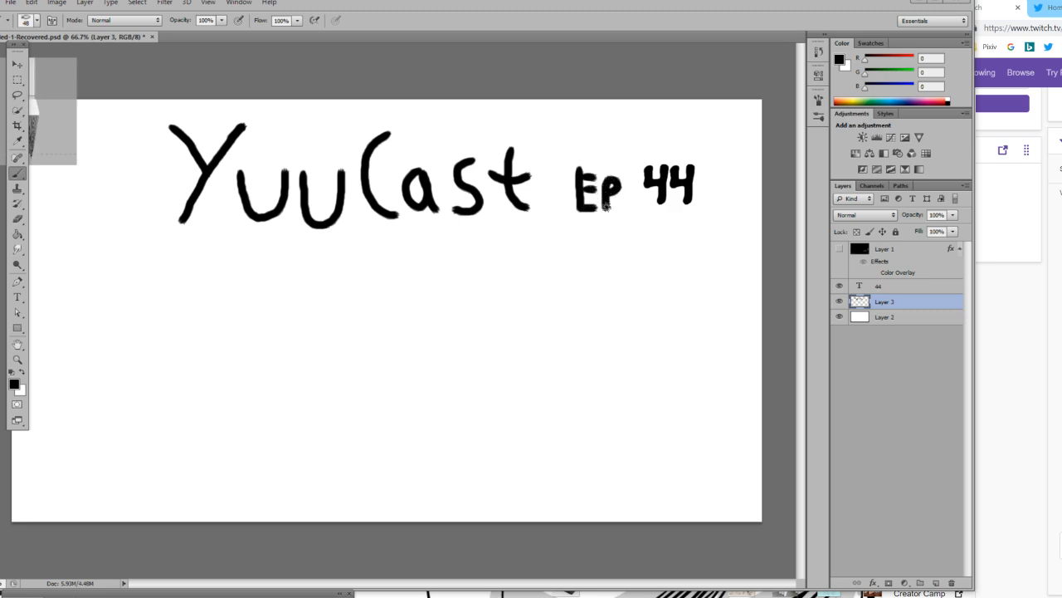
left_click(630, 179)
left_click(630, 206)
Move the 44 text slightly down to line up with the "Ep:" lettering.
left_click(862, 285)
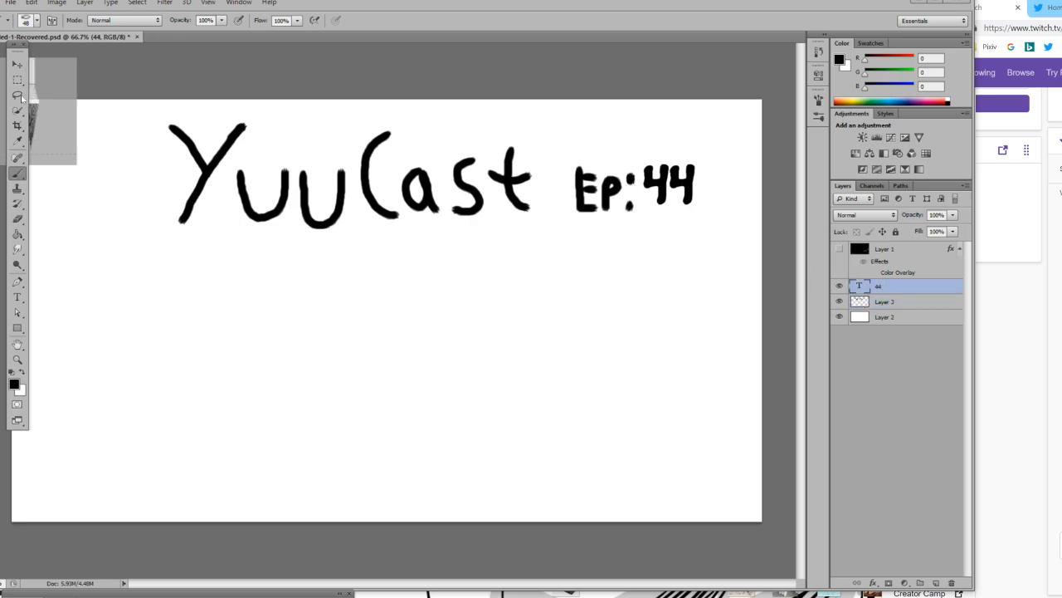
left_click(18, 64)
left_click_drag(664, 178, 665, 187)
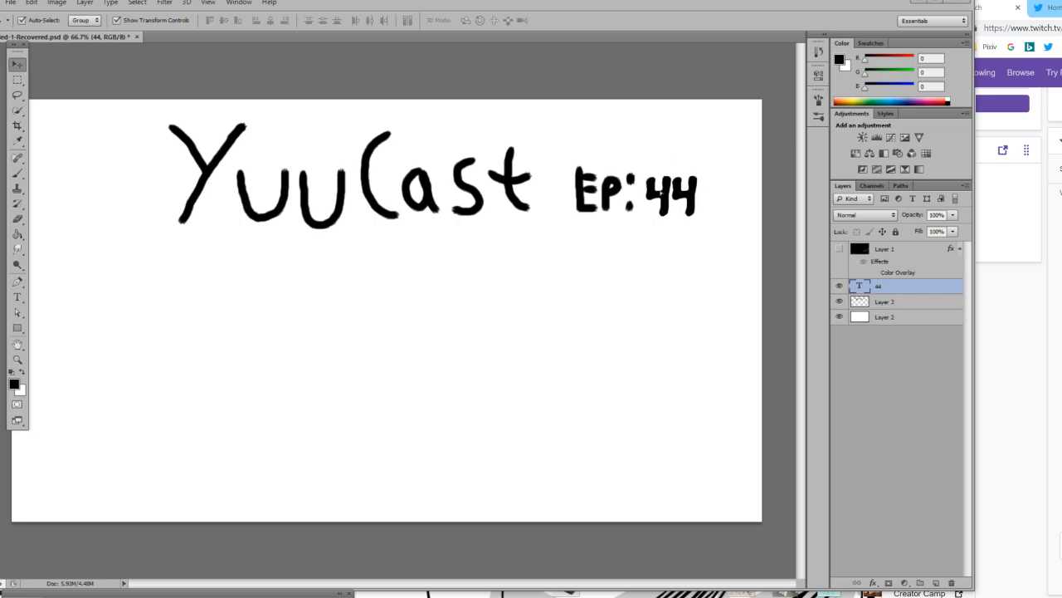
Create a new layer named Layer 4 directly above Layer 2, ready for painting with the brush.
left_click(16, 360)
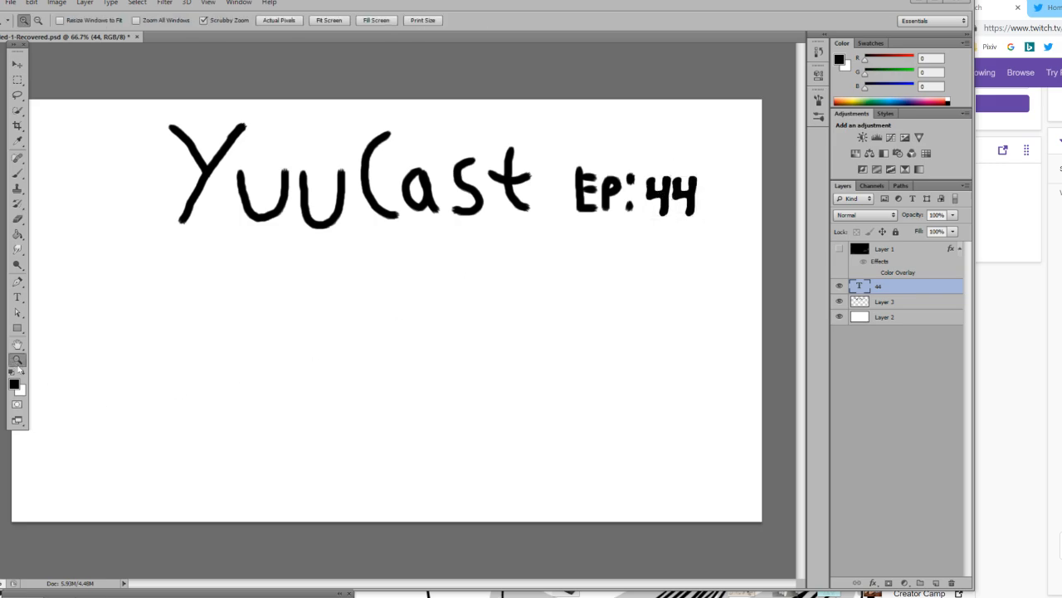
left_click(16, 172)
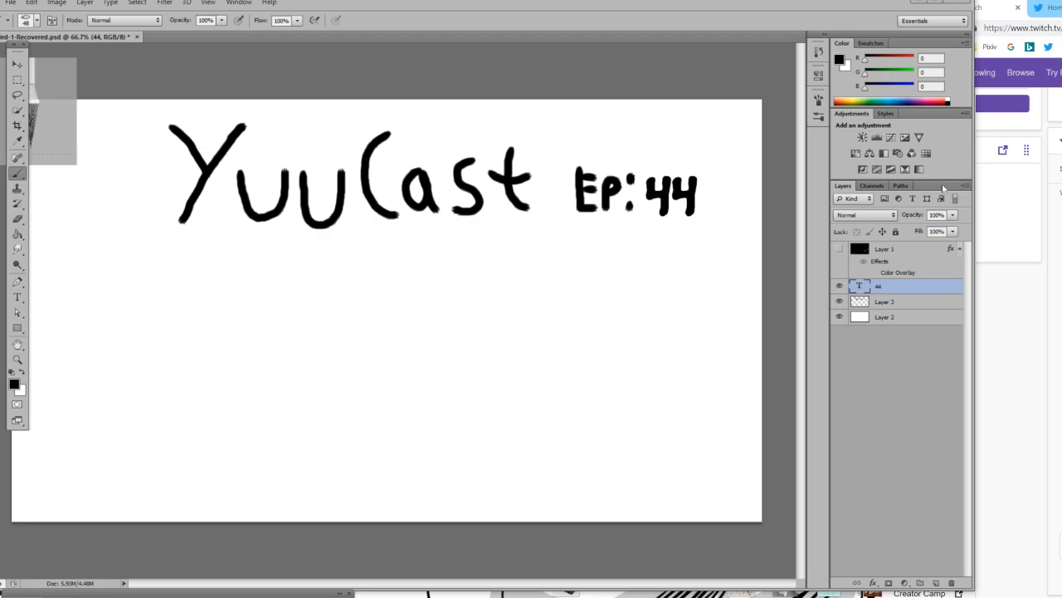
left_click(875, 305)
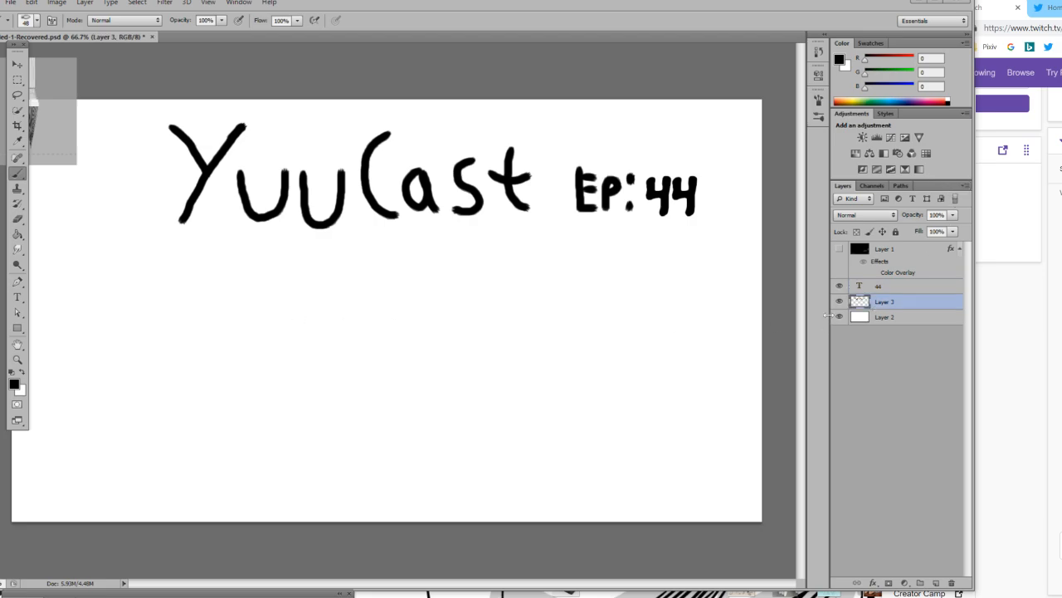
left_click(965, 184)
left_click(942, 188)
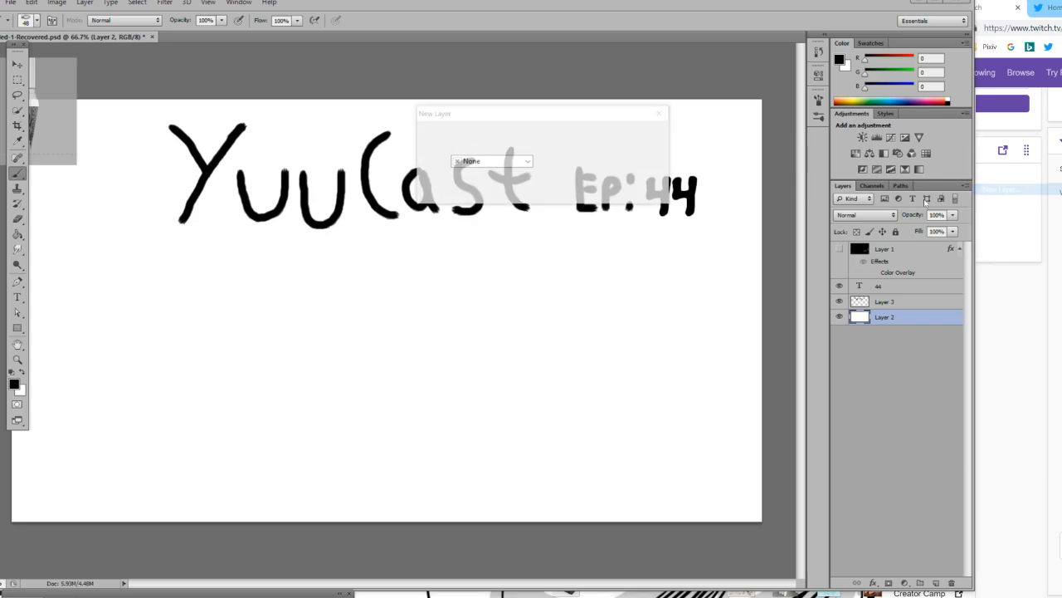
left_click(656, 133)
Try to brush a wide black arch across the lower part of the canvas on Layer 4, undoing each attempt.
mouse_move(15, 520)
left_mouse_down()
mouse_move(181, 450)
mouse_move(444, 432)
mouse_move(657, 452)
mouse_move(832, 540)
left_mouse_up()
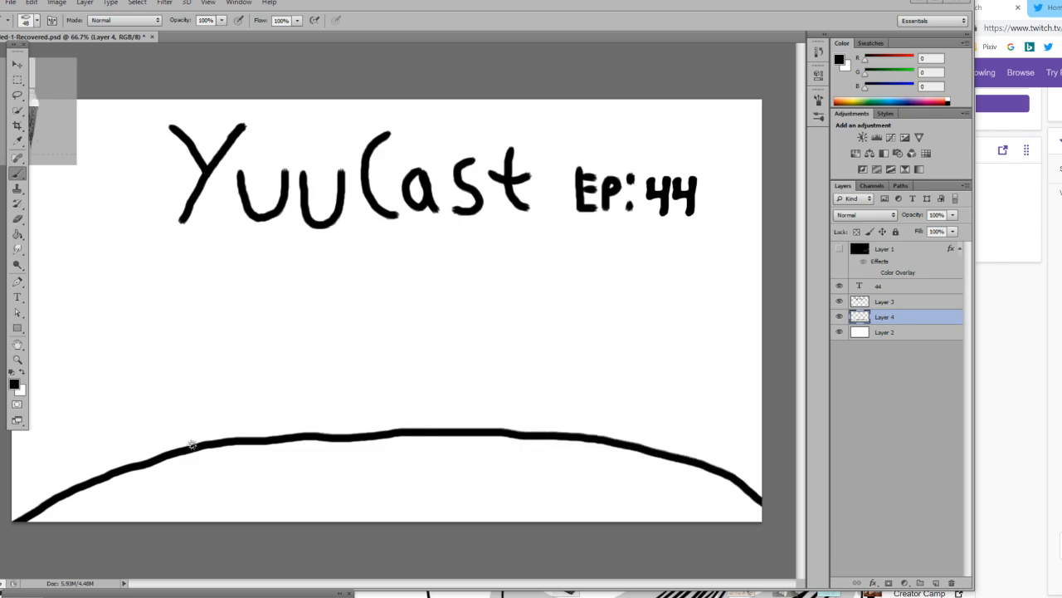
key("ctrl+z")
mouse_move(18, 505)
left_mouse_down()
mouse_move(75, 467)
mouse_move(202, 431)
mouse_move(323, 415)
mouse_move(459, 420)
mouse_move(600, 451)
mouse_move(780, 541)
left_mouse_up()
key("ctrl+z")
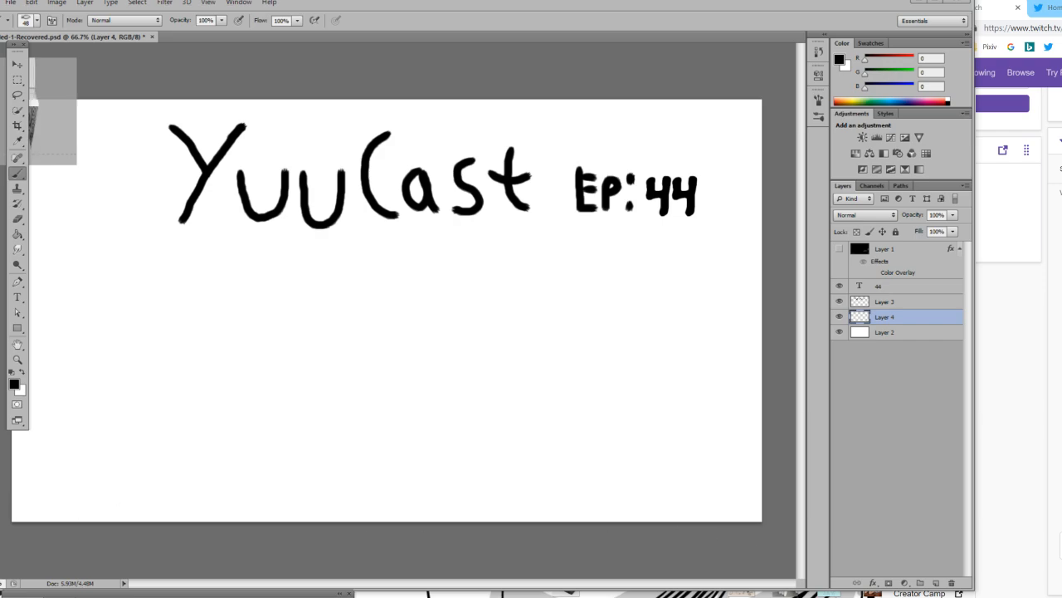
left_click_drag(16, 516, 158, 469)
key("ctrl+z")
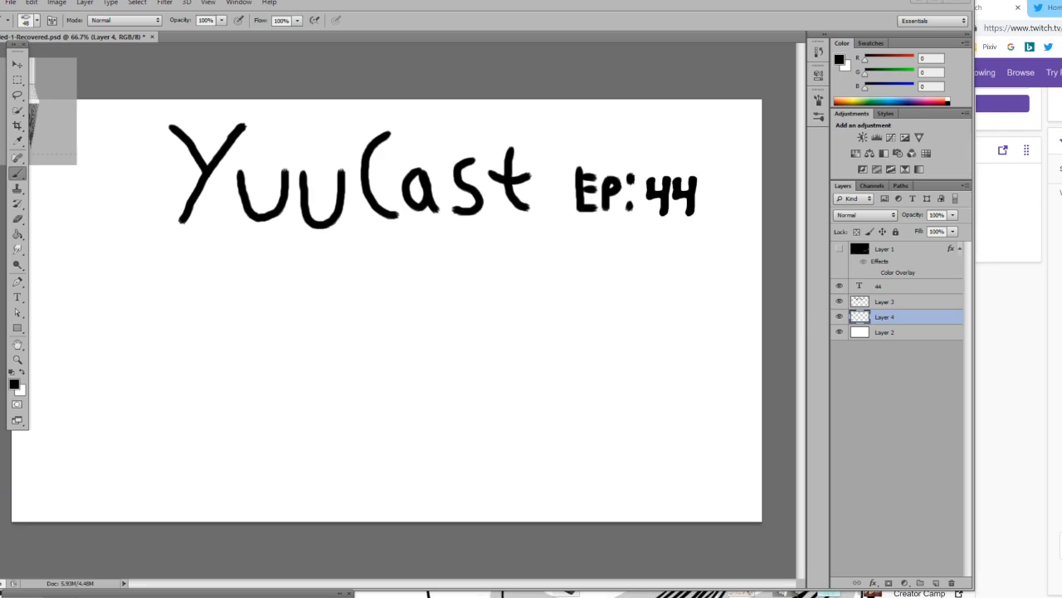
mouse_move(8, 523)
left_mouse_down()
mouse_move(73, 477)
mouse_move(299, 421)
mouse_move(629, 433)
left_mouse_up()
key("ctrl+z")
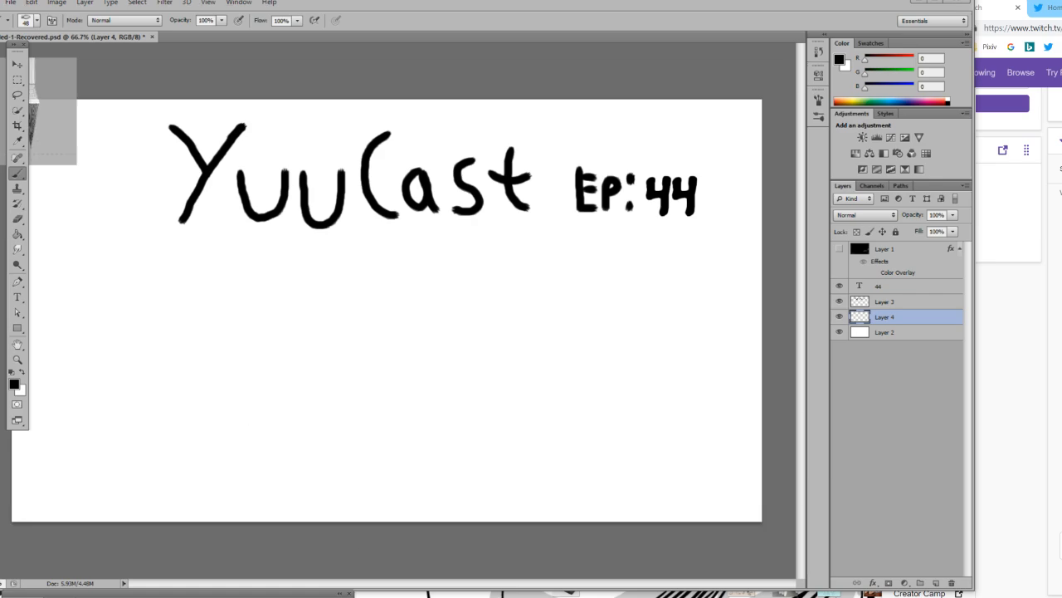
left_click_drag(25, 521, 166, 479)
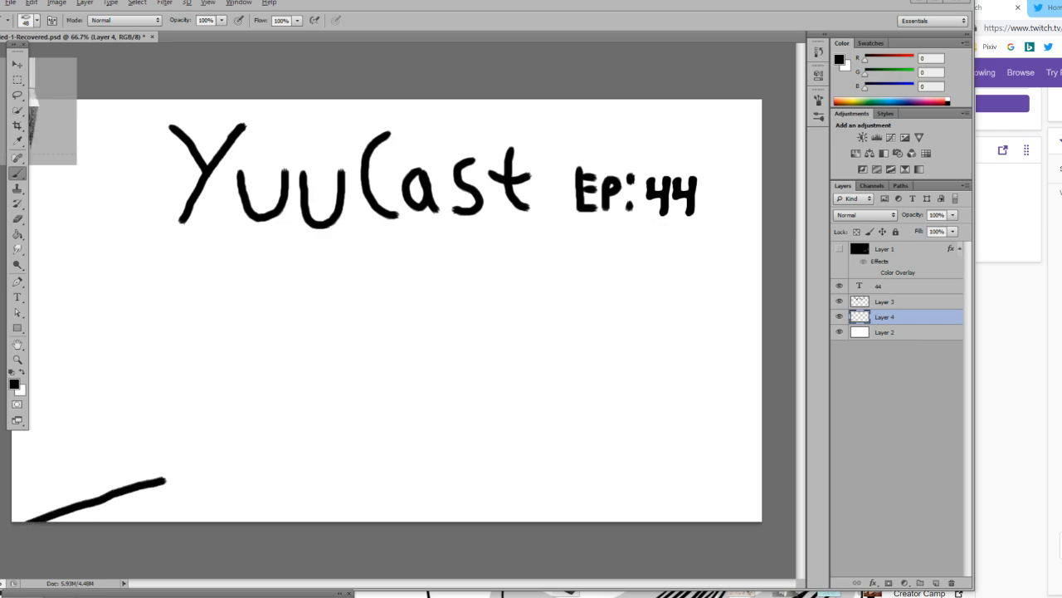
key("ctrl+z")
mouse_move(13, 521)
left_mouse_down()
mouse_move(131, 470)
mouse_move(215, 455)
mouse_move(526, 450)
mouse_move(614, 457)
mouse_move(772, 494)
mouse_move(825, 533)
left_mouse_up()
key("ctrl+z")
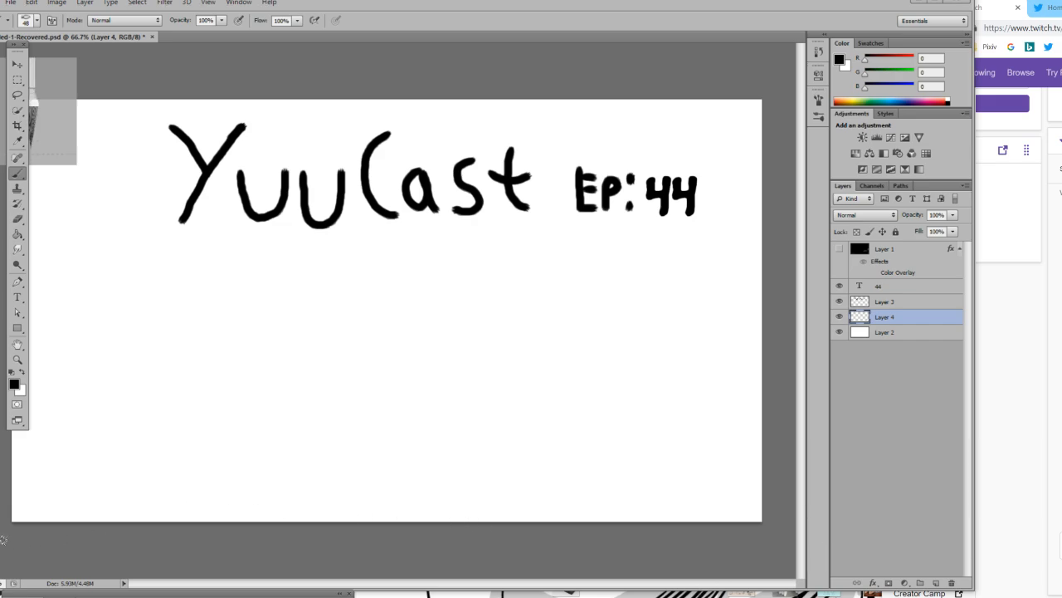
mouse_move(10, 523)
left_mouse_down()
mouse_move(148, 464)
mouse_move(221, 448)
mouse_move(509, 441)
mouse_move(968, 583)
left_mouse_up()
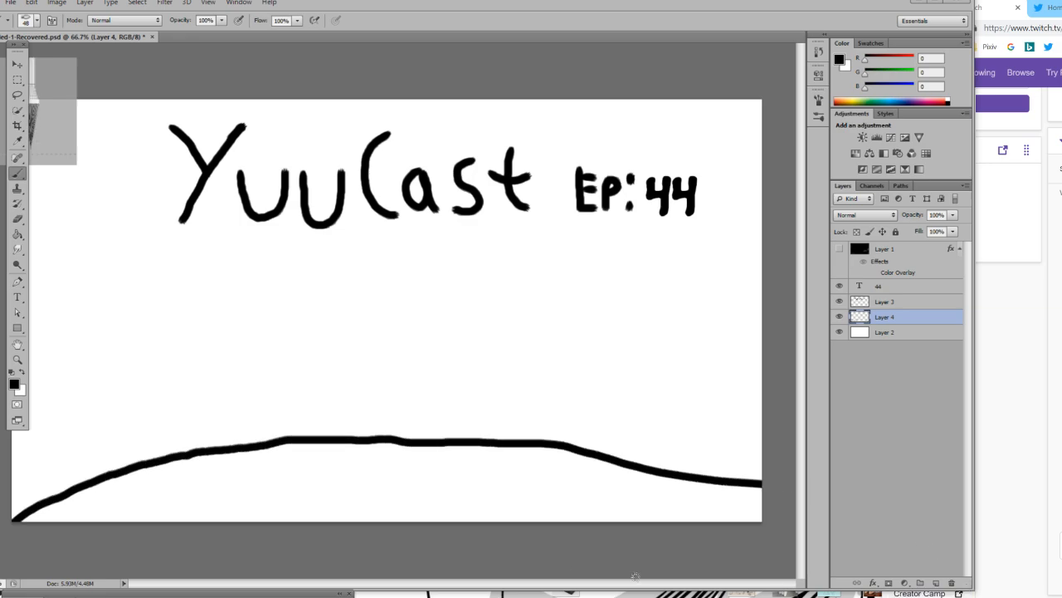
key("ctrl+z")
mouse_move(2, 535)
left_mouse_down()
mouse_move(141, 486)
mouse_move(313, 449)
mouse_move(497, 457)
mouse_move(627, 479)
mouse_move(805, 533)
left_mouse_up()
key("ctrl+z")
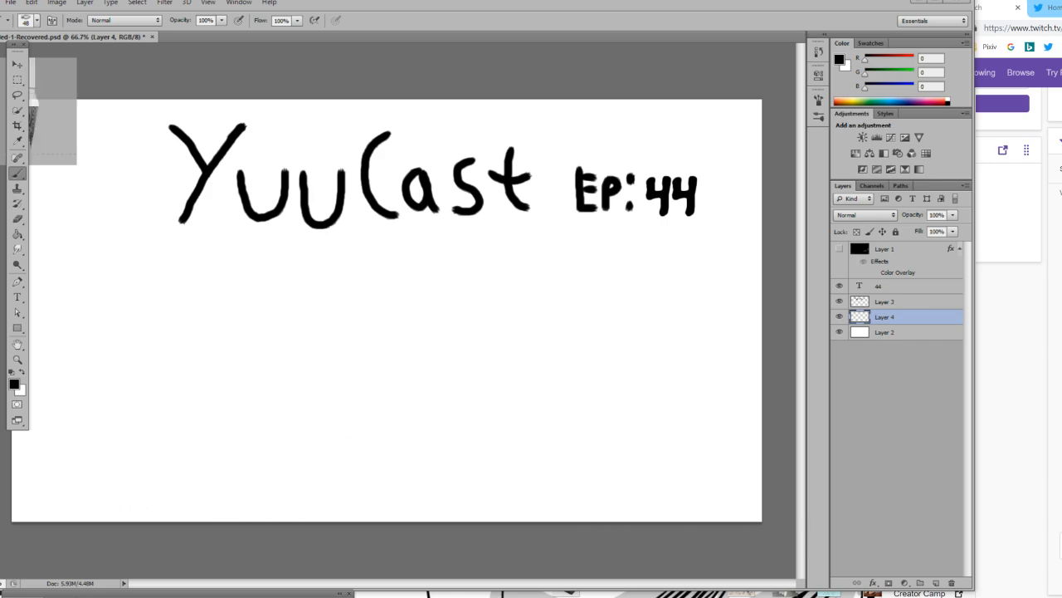
mouse_move(10, 480)
left_mouse_down()
mouse_move(137, 442)
mouse_move(260, 424)
mouse_move(589, 417)
mouse_move(830, 488)
mouse_move(839, 567)
left_mouse_up()
key("ctrl+z")
Draw a black-filled ellipse about 2138 px wide and 314 px high across the bottom of the canvas with the Ellipse tool.
left_click(18, 329)
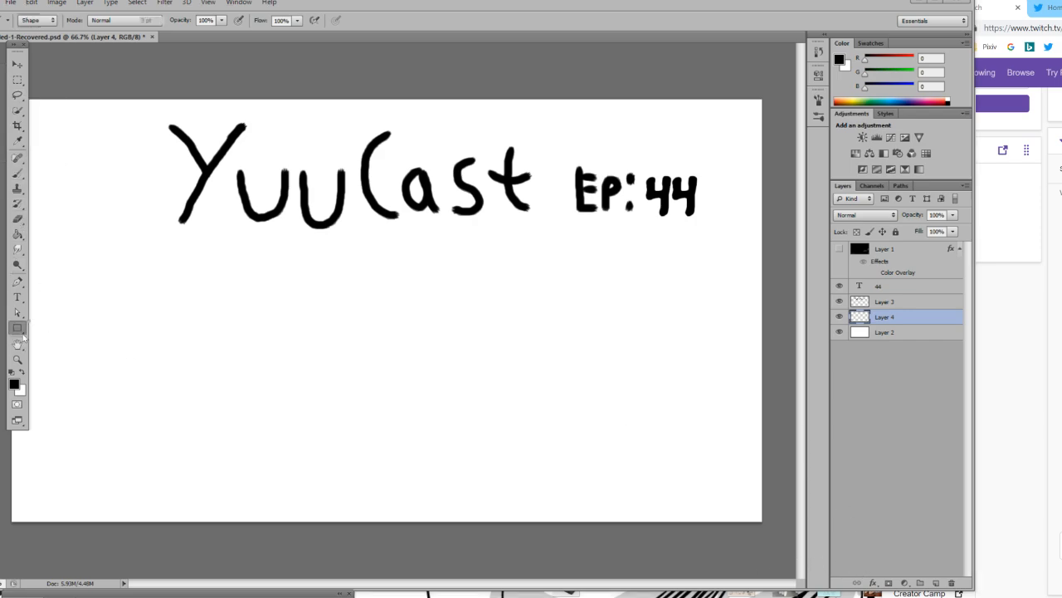
left_click(47, 348)
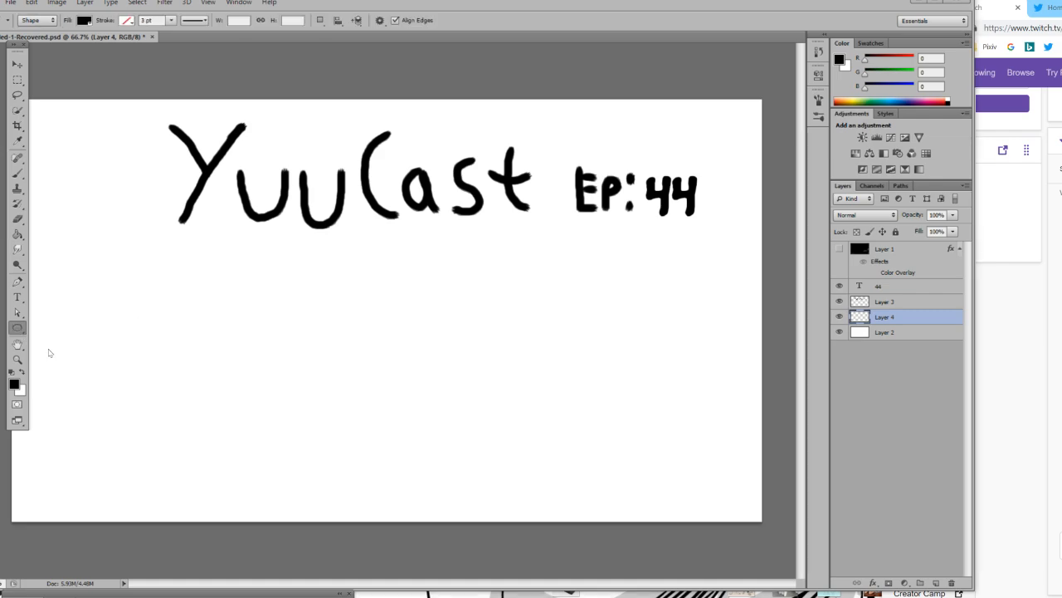
left_click_drag(0, 524, 826, 401)
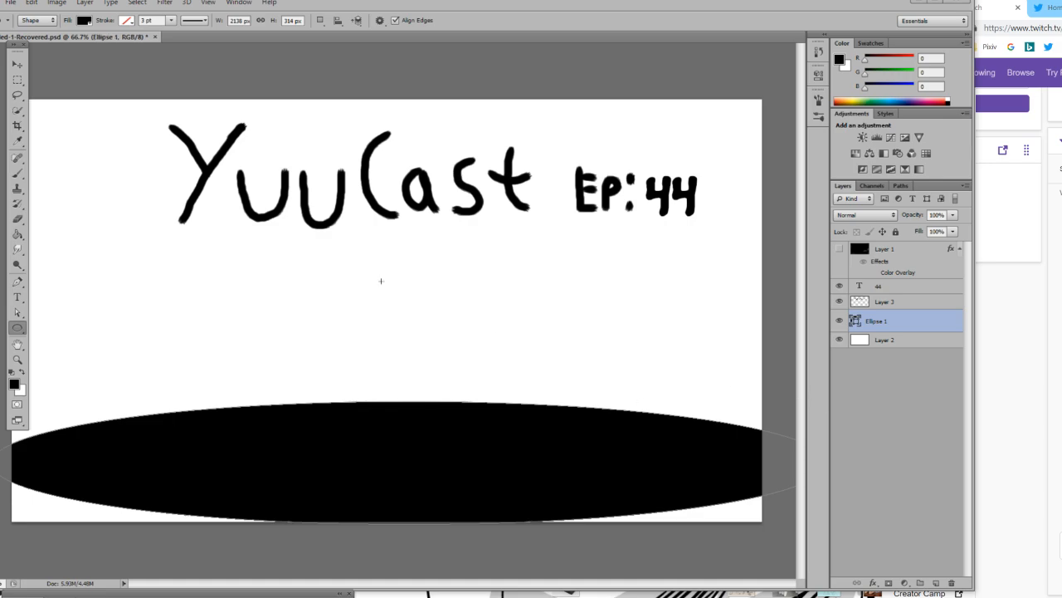
Move the black ellipse down past the canvas's bottom edge, and stretch its height upward to about 149.68%.
left_click(17, 64)
left_click_drag(359, 458, 357, 516)
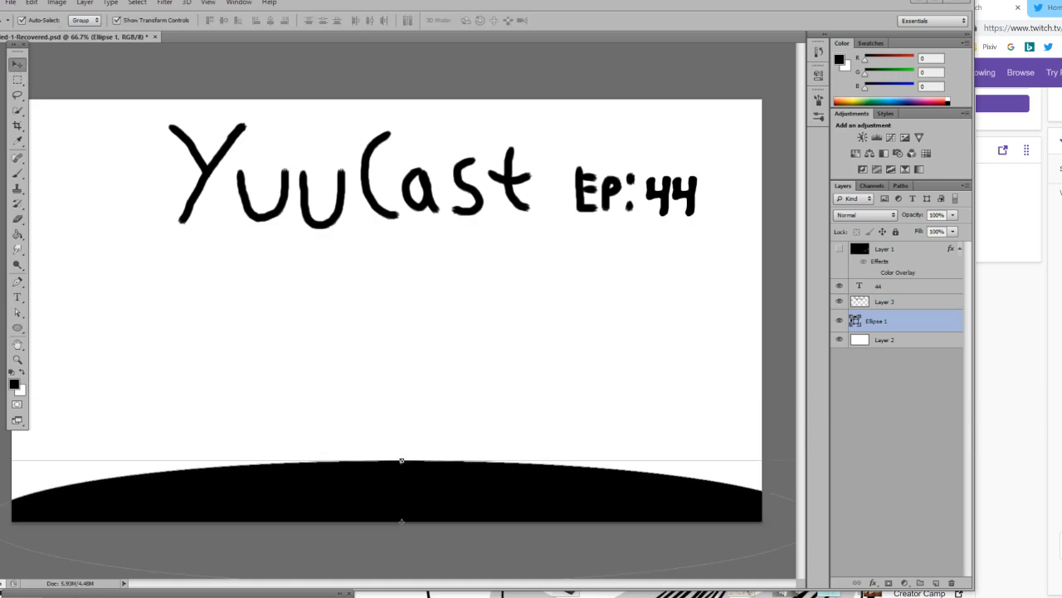
key("ctrl+t")
left_click_drag(402, 460, 401, 400)
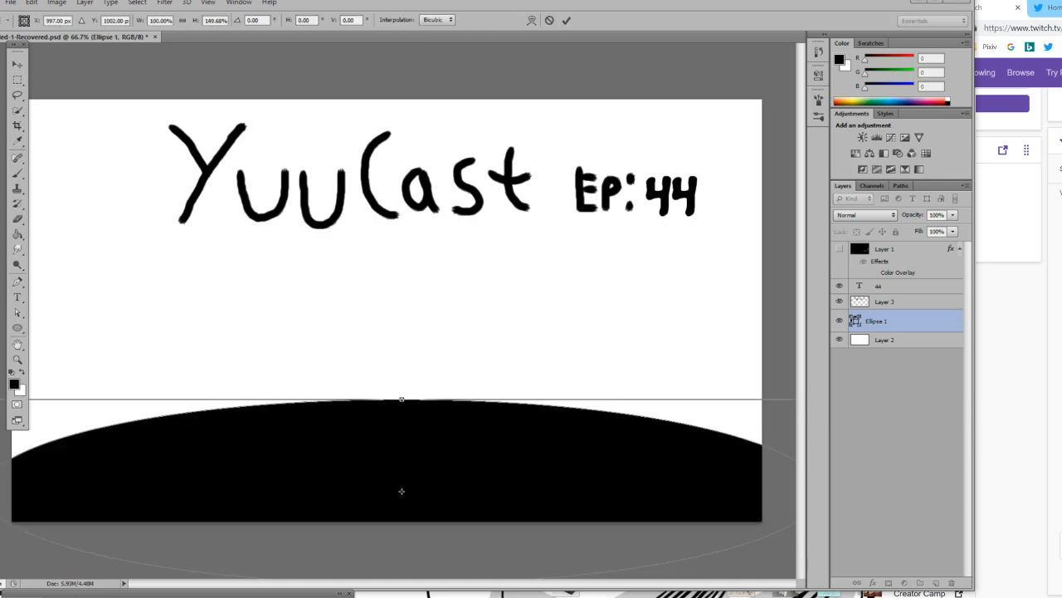
left_click(16, 64)
left_click(396, 221)
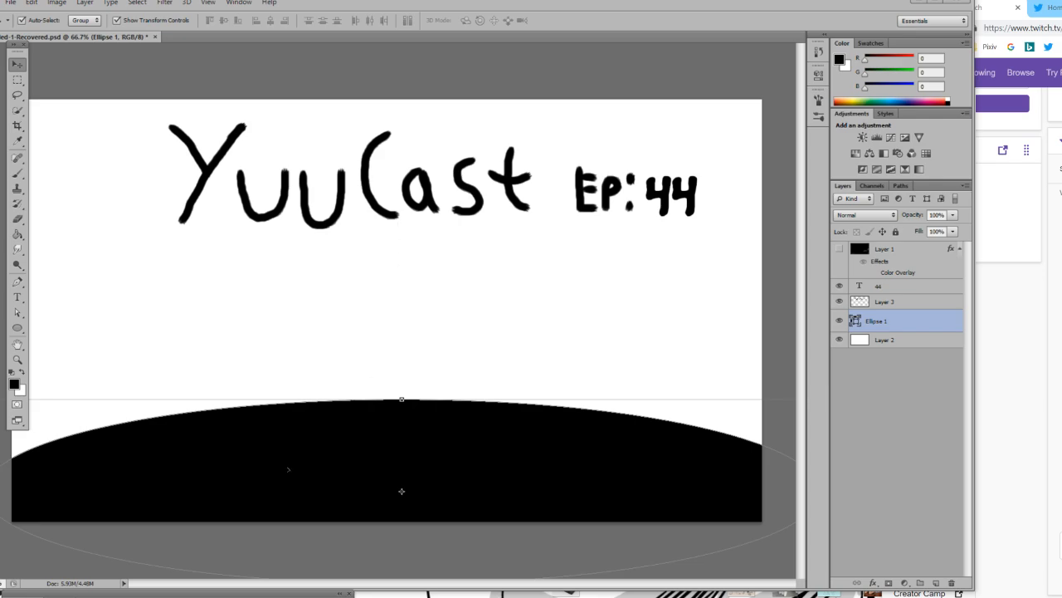
Give the ellipse a white fill and a 5.46 pt black outline, and move it slightly down the canvas.
key("u")
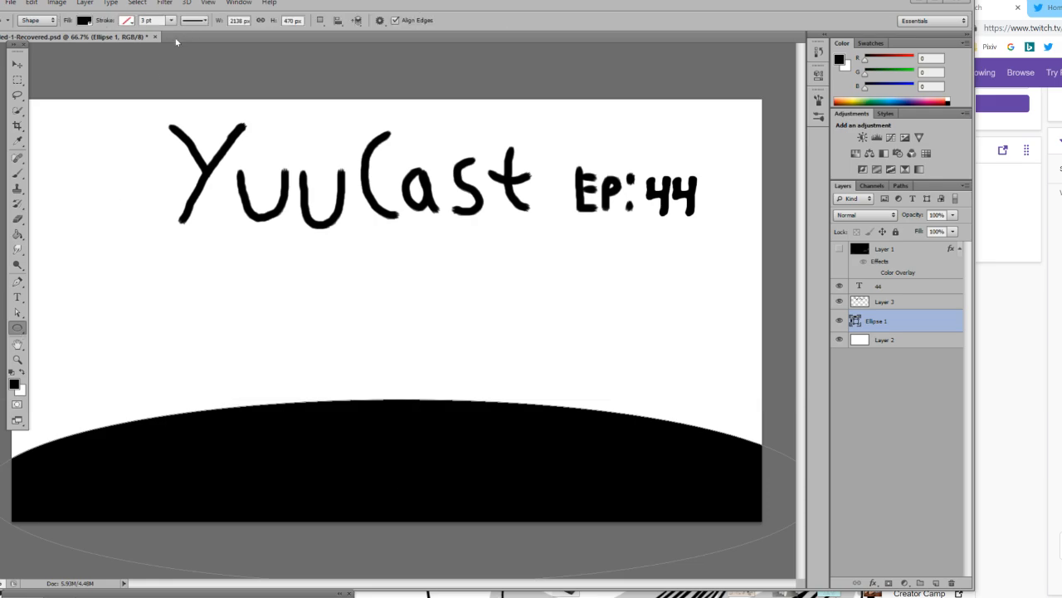
left_click(86, 21)
left_click(71, 88)
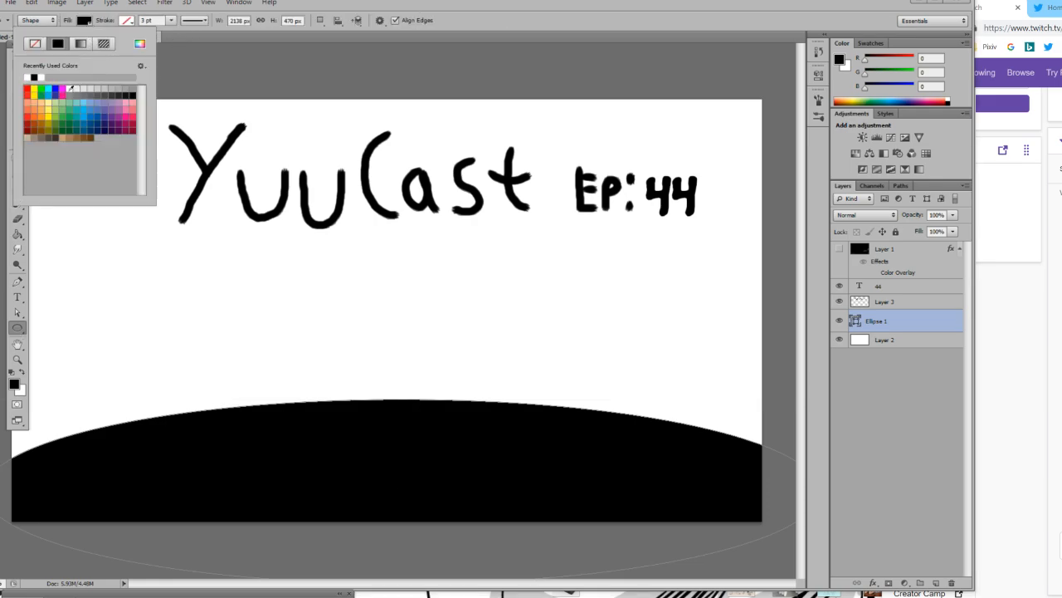
left_click(171, 20)
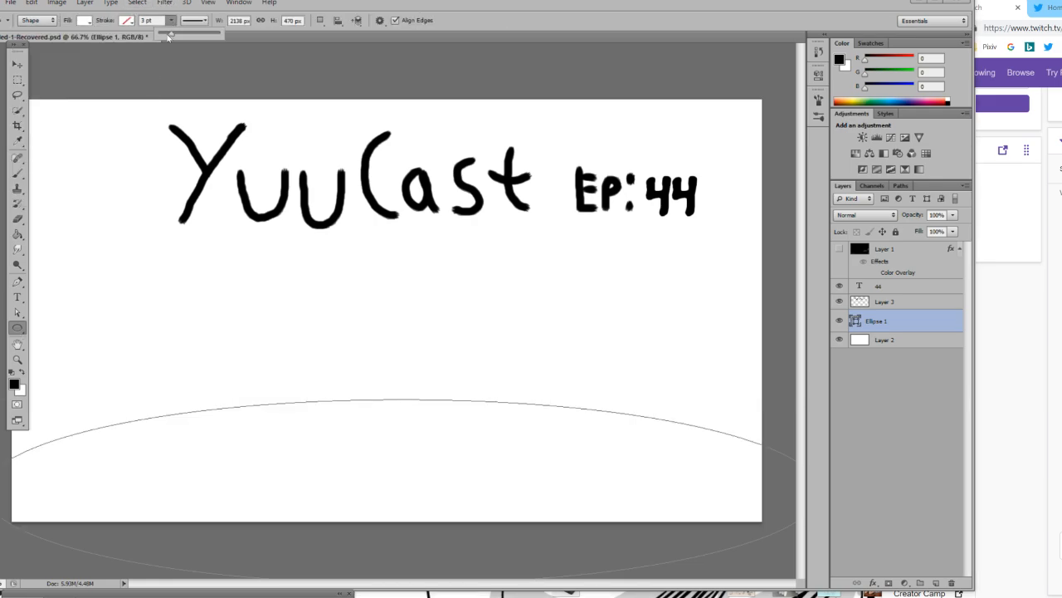
left_click_drag(179, 36, 173, 40)
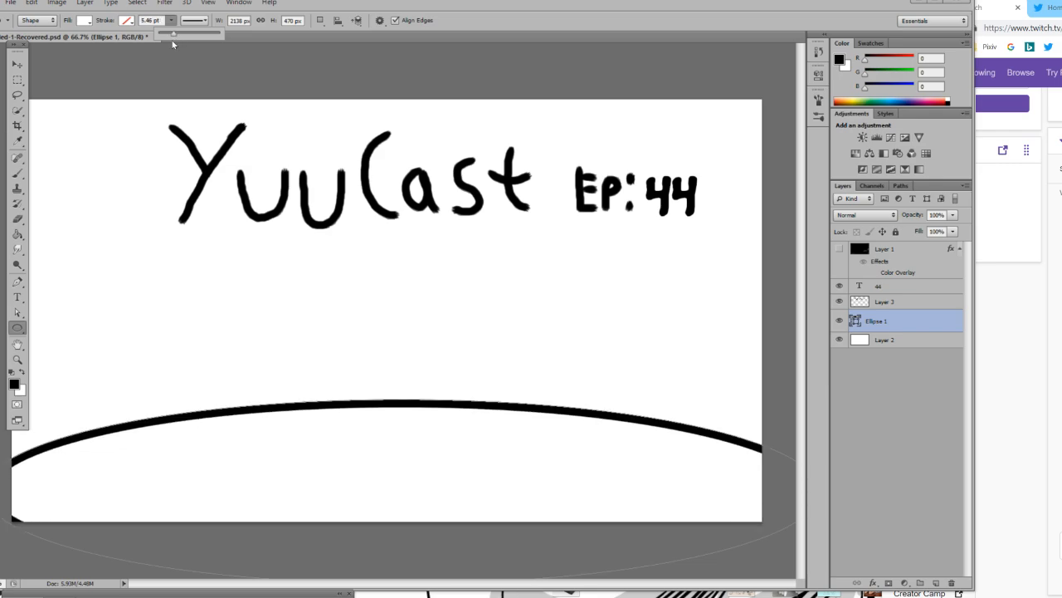
left_click(18, 64)
left_click_drag(365, 424, 361, 435)
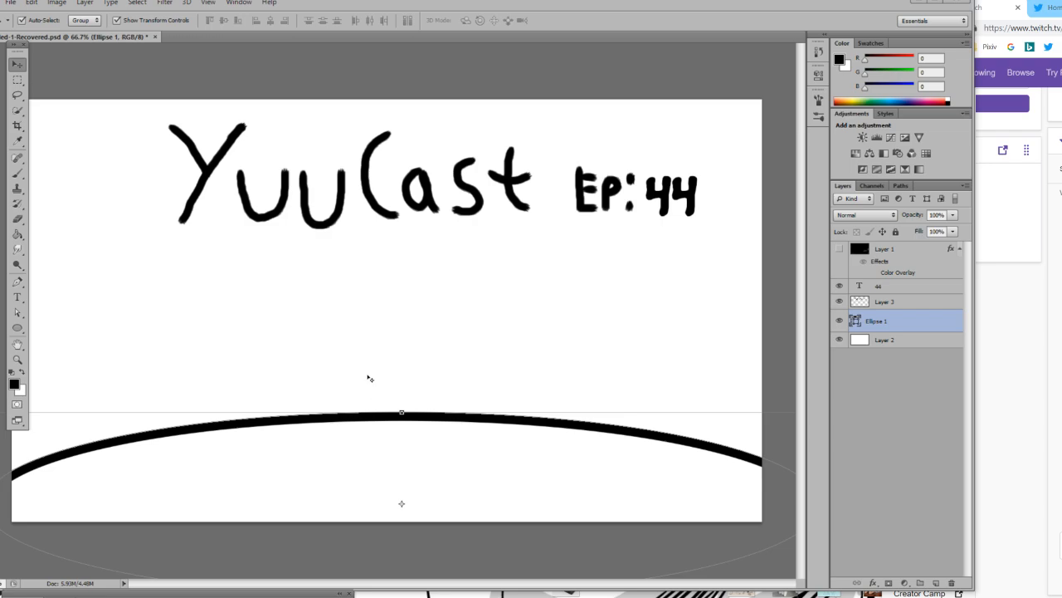
key("alt+Tab")
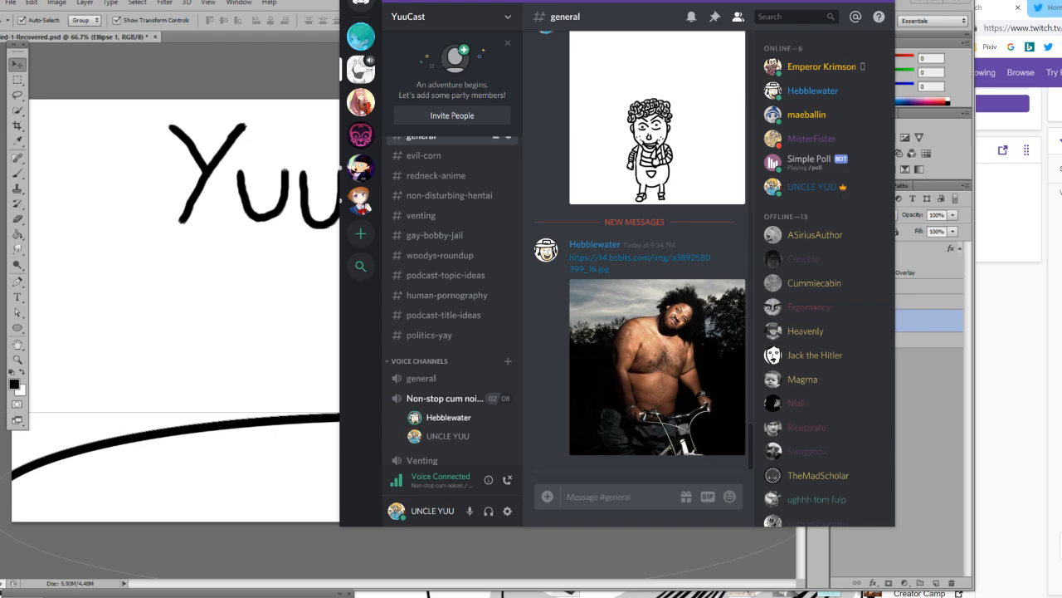
left_click(853, 1)
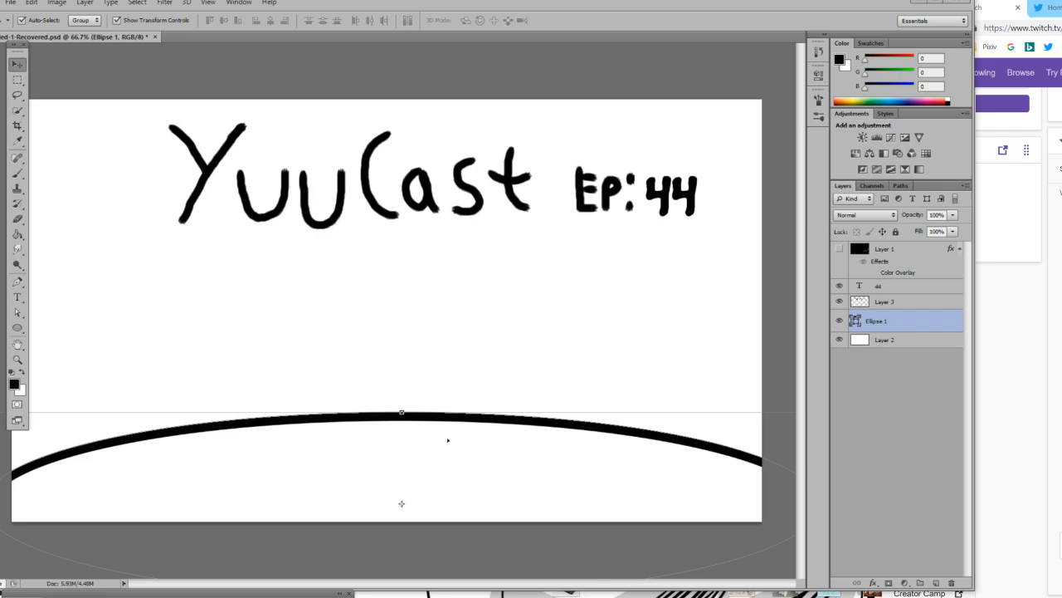
left_click(18, 172)
left_click(177, 308)
left_click(469, 224)
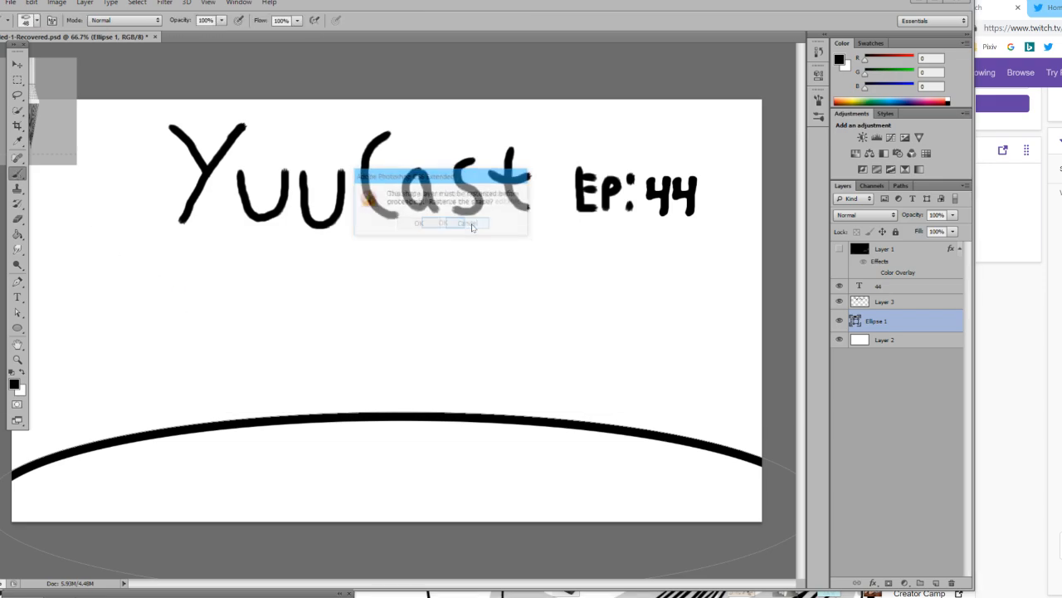
key("Return")
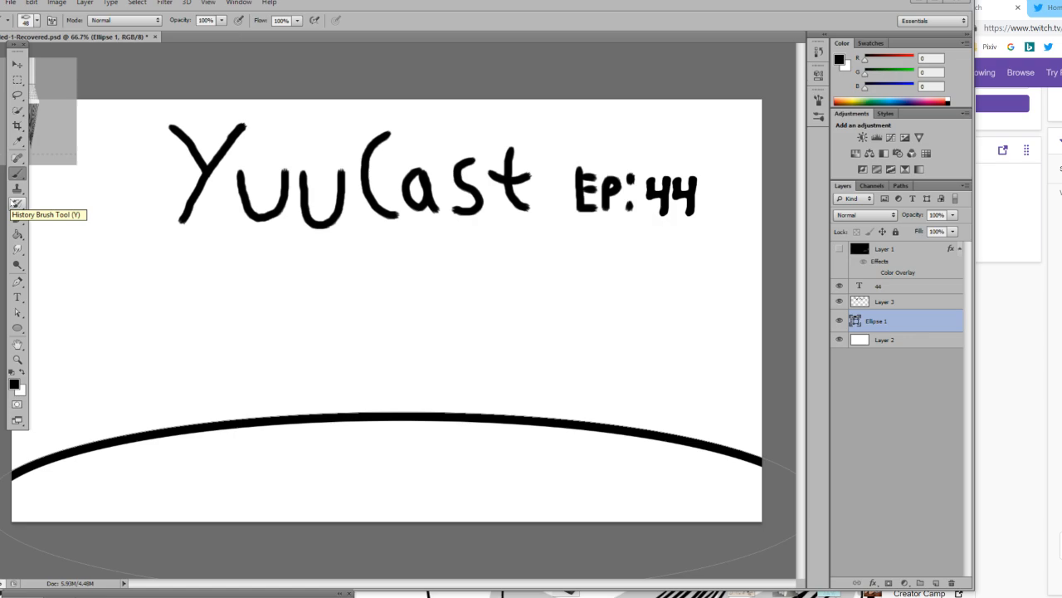
Create a new layer named Layer 4 between Layer 2 and the Ellipse 1 layer.
left_click(898, 340)
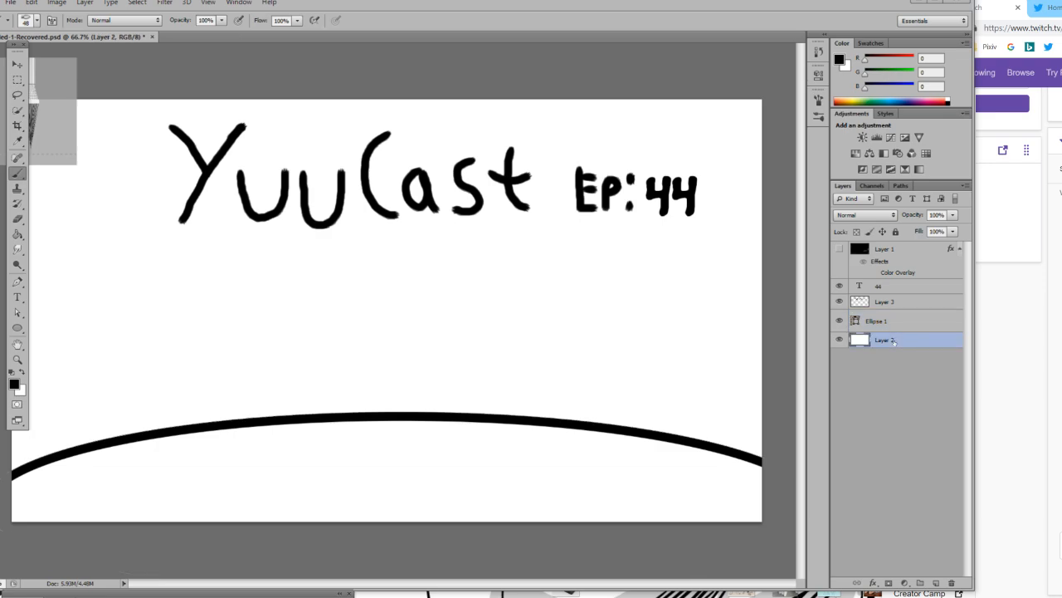
left_click(965, 185)
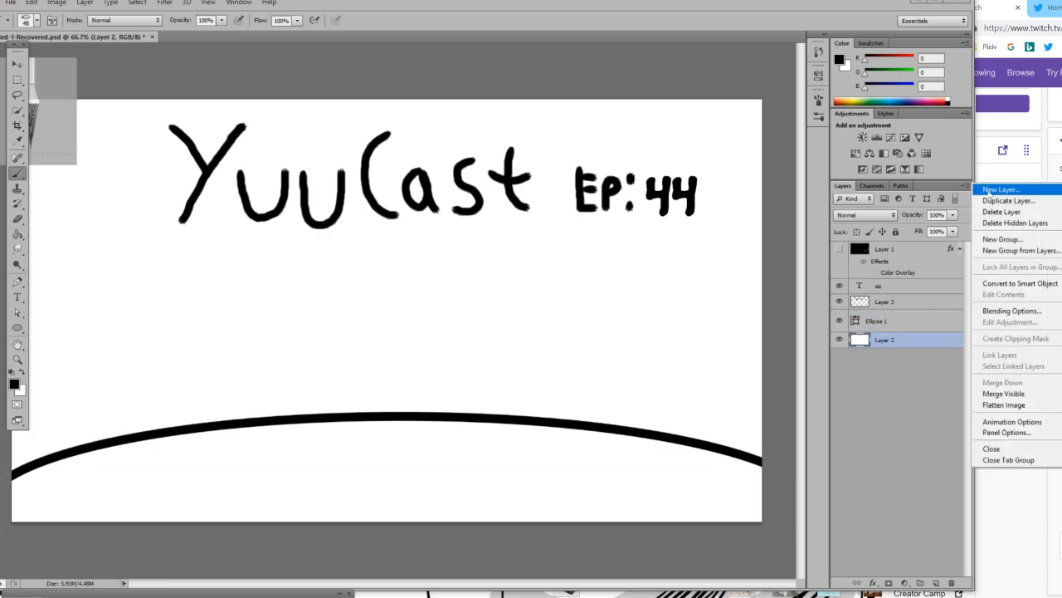
left_click(995, 190)
left_click(642, 132)
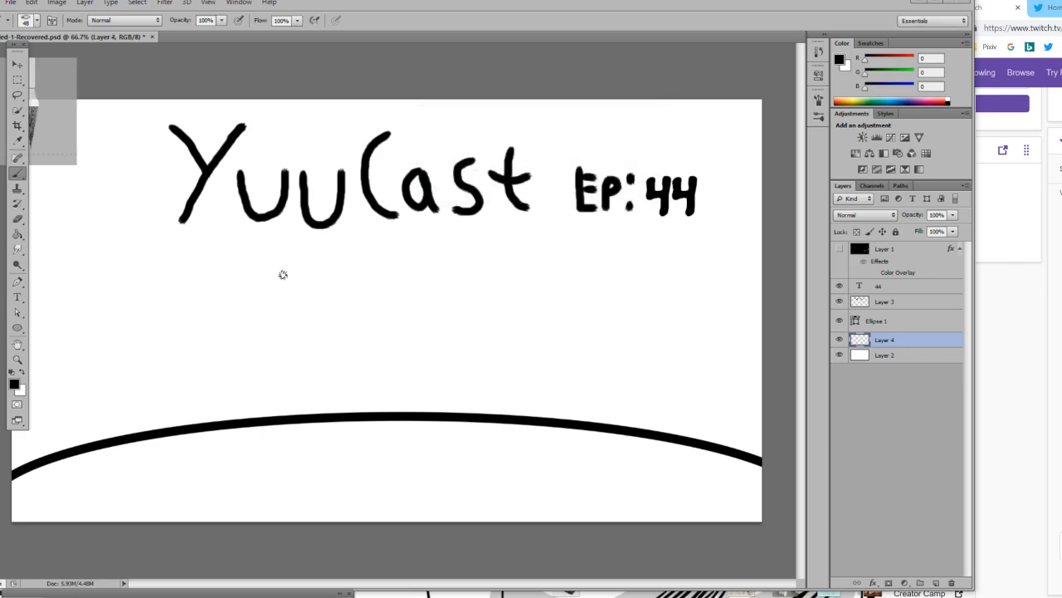
left_click(16, 359)
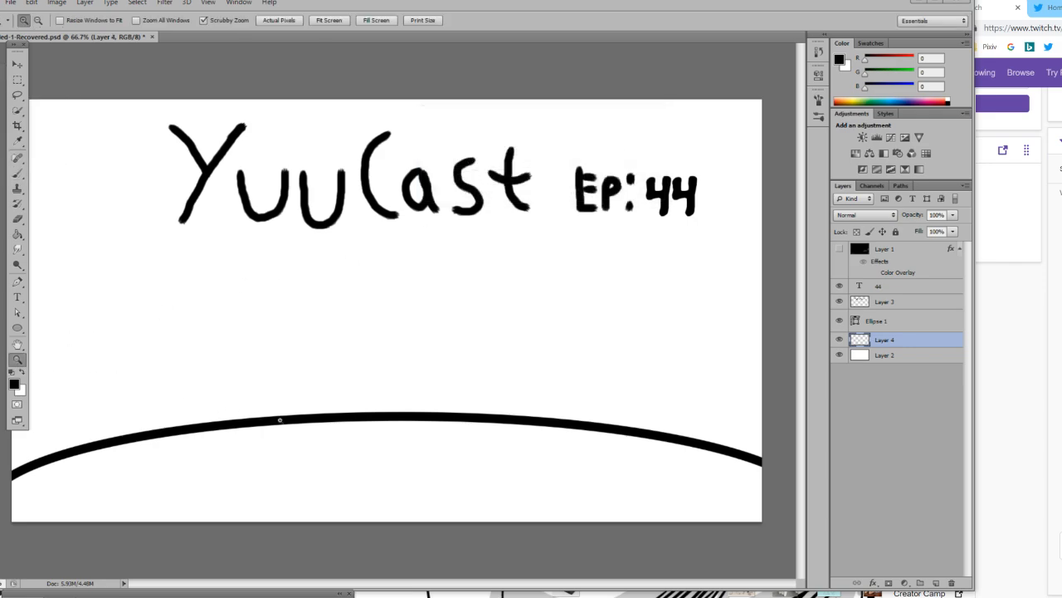
left_click(281, 420)
left_click(373, 432, "alt")
left_click(354, 436, "alt")
left_click(354, 436)
Switch to Chrome, pull a new tab out into its own window, and search Google for "cubeworld".
key("alt+Tab")
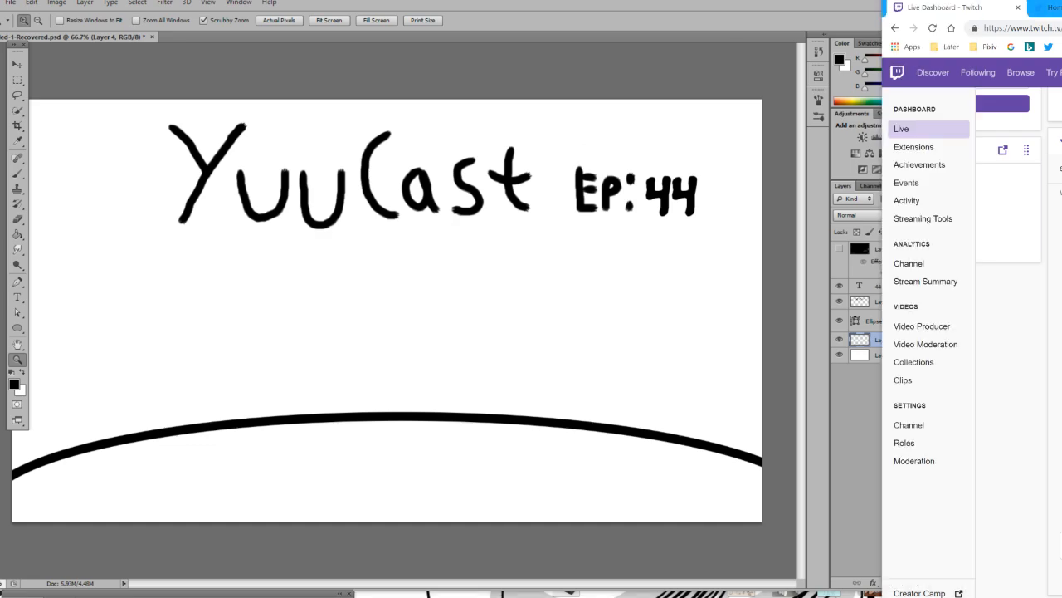
key("ctrl+t")
left_click_drag(1061, 8, 493, 96)
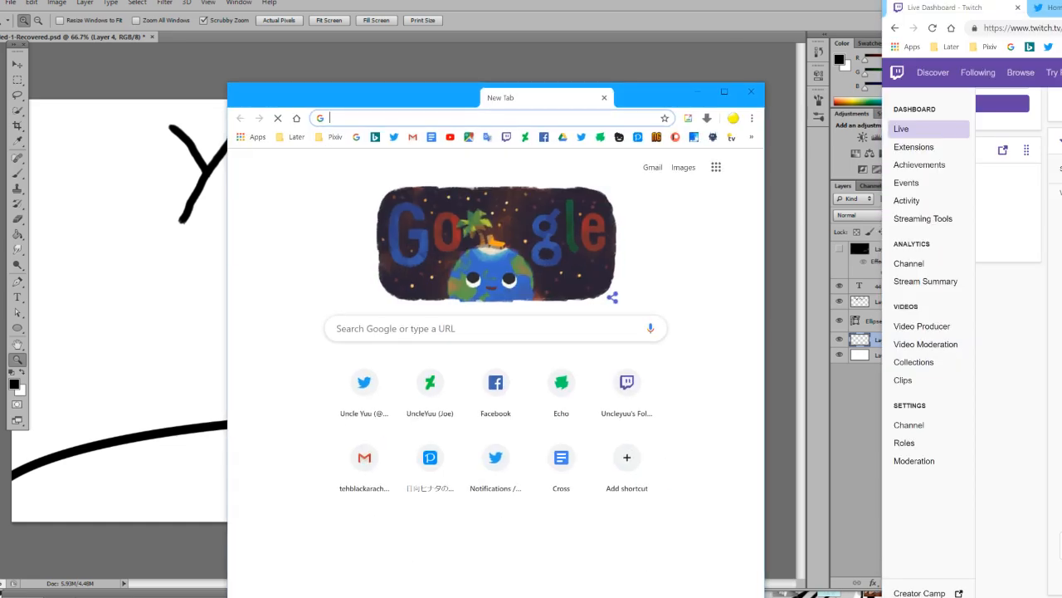
type("sy")
key("BackSpace")
key("BackSpace")
type("cybe")
key("BackSpace")
key("BackSpace")
key("BackSpace")
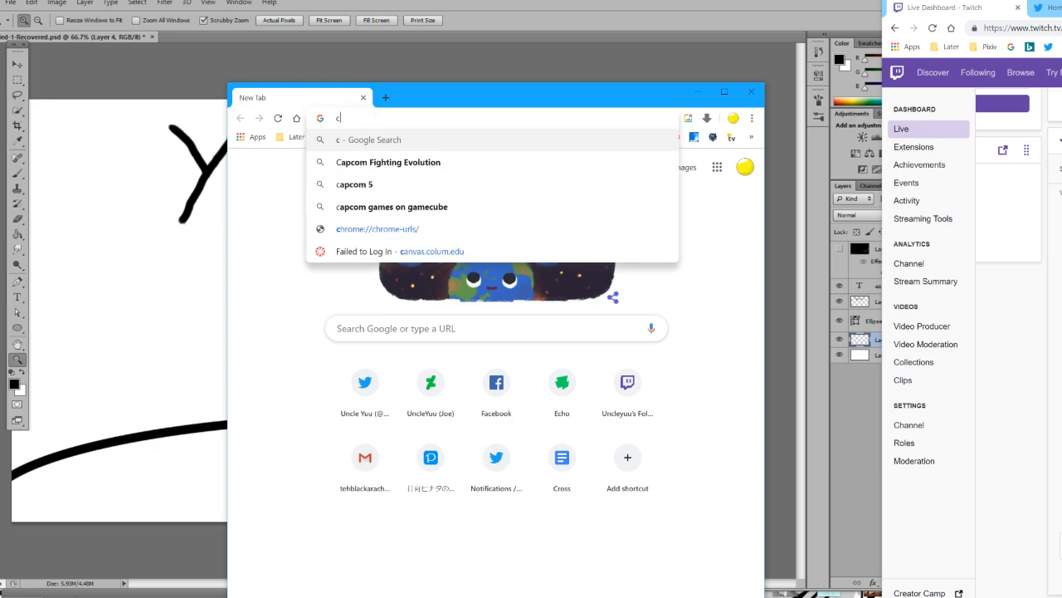
type("ubeworld")
key("Return")
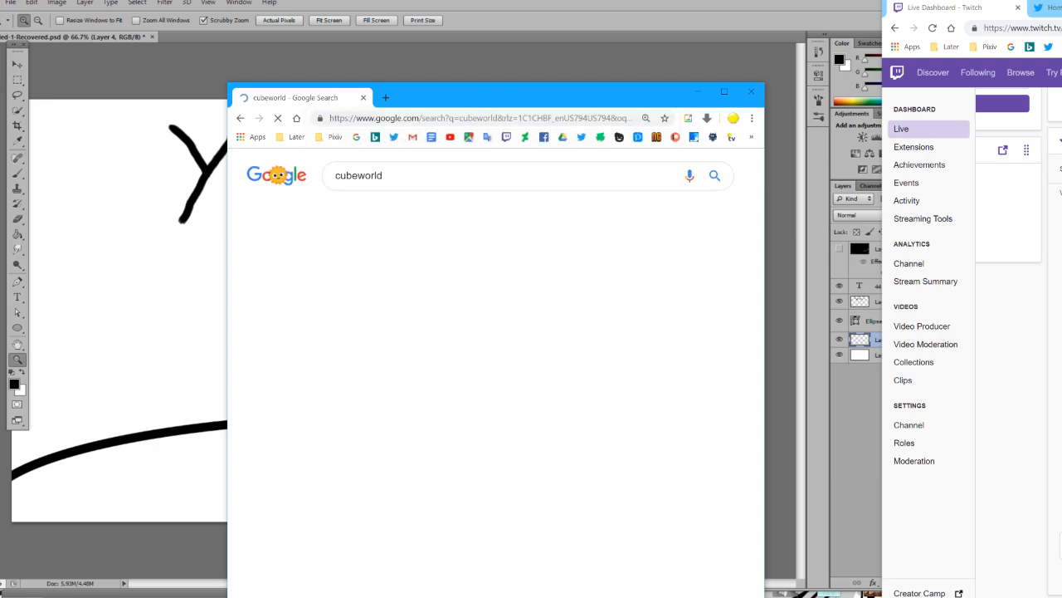
Look through the cubeworld search results and close that browser window.
left_click(443, 215)
left_click(437, 215)
scroll(438, 215, "down", 6)
left_click(367, 98)
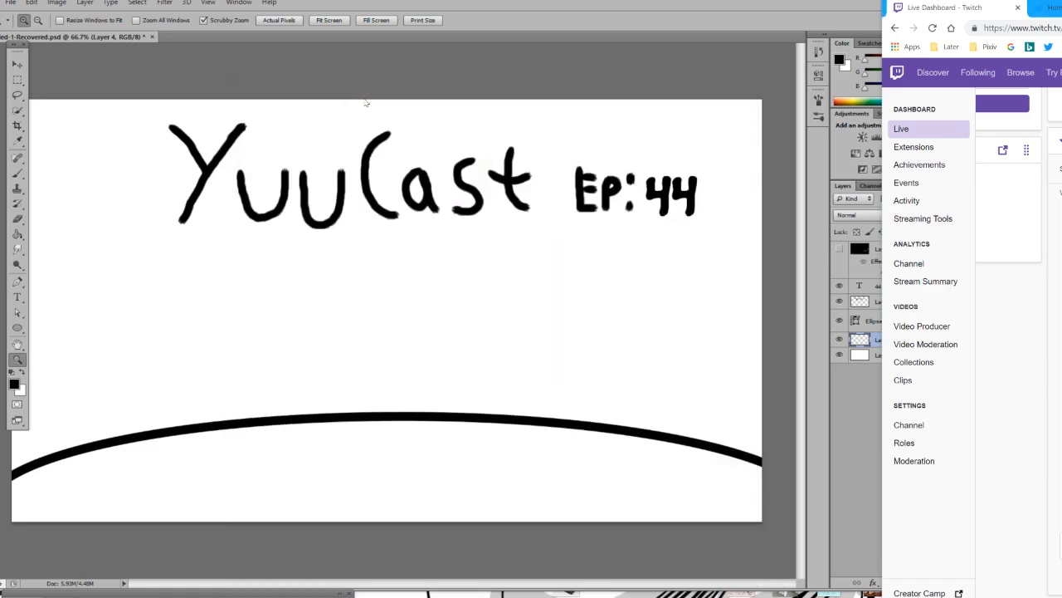
Back in Photoshop, hide Ellipse 1 and brush a wide open-bottomed rectangle with a smaller one inside along the canvas's lower edge.
left_click(141, 264)
left_click(18, 173)
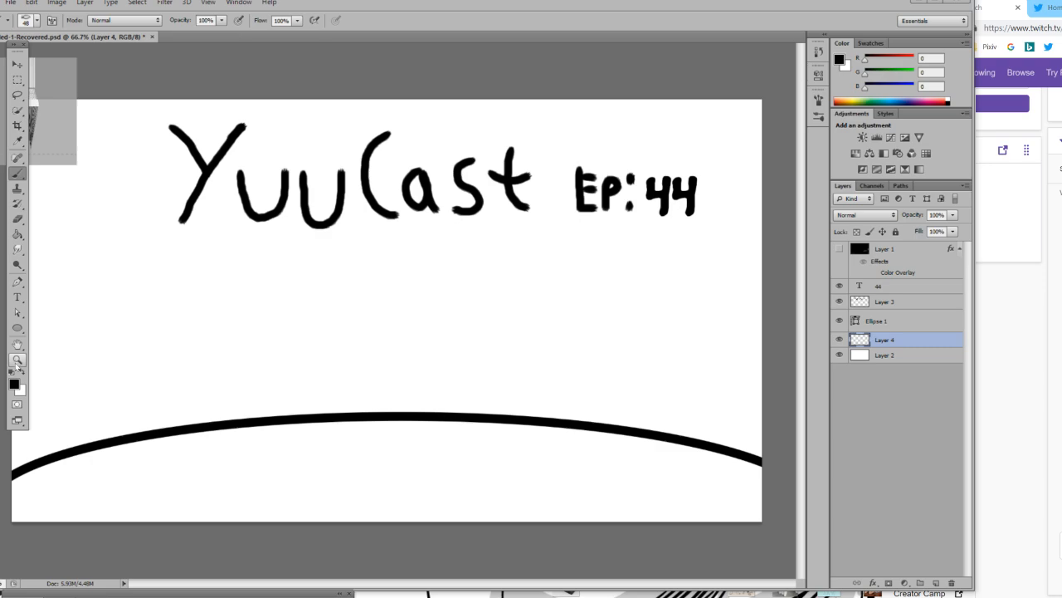
left_click(839, 321)
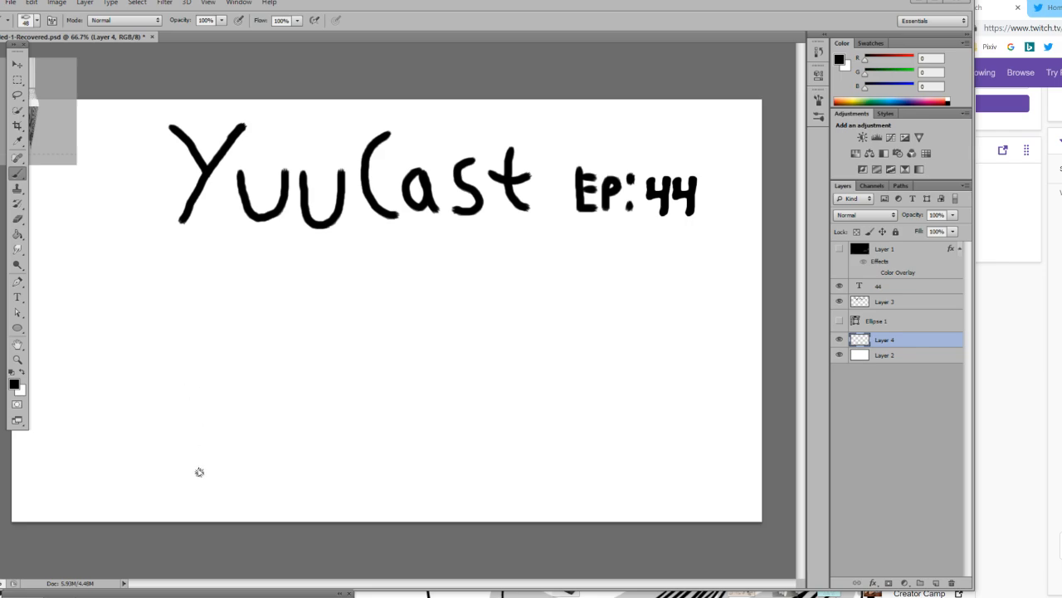
mouse_move(193, 526)
left_mouse_down()
mouse_move(206, 453)
mouse_move(193, 454)
mouse_move(556, 506)
left_mouse_up()
left_click_drag(559, 454, 564, 531)
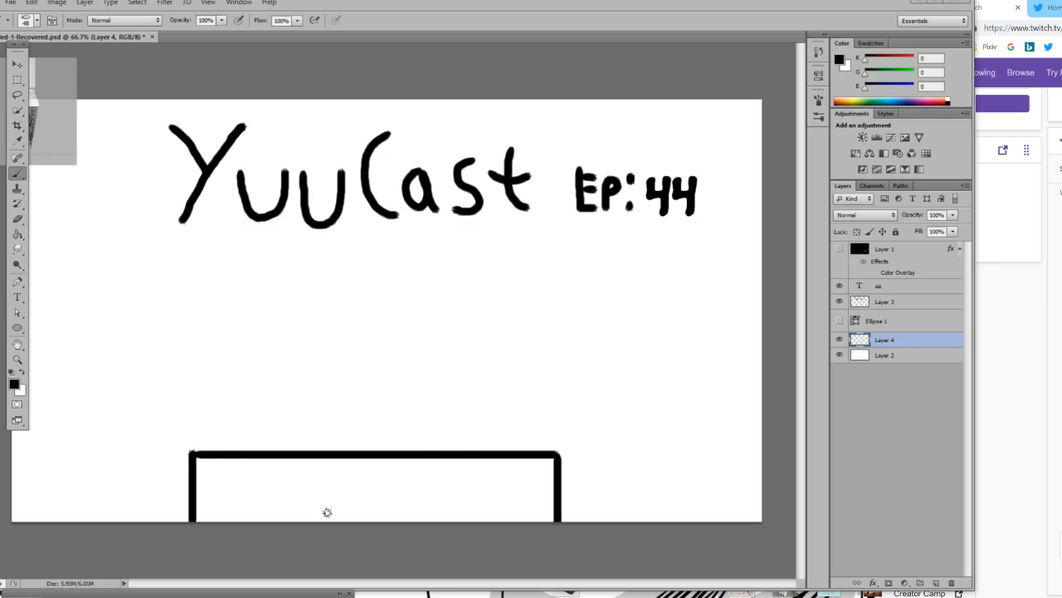
mouse_move(305, 519)
left_mouse_down()
mouse_move(307, 491)
mouse_move(405, 492)
mouse_move(407, 528)
left_mouse_up()
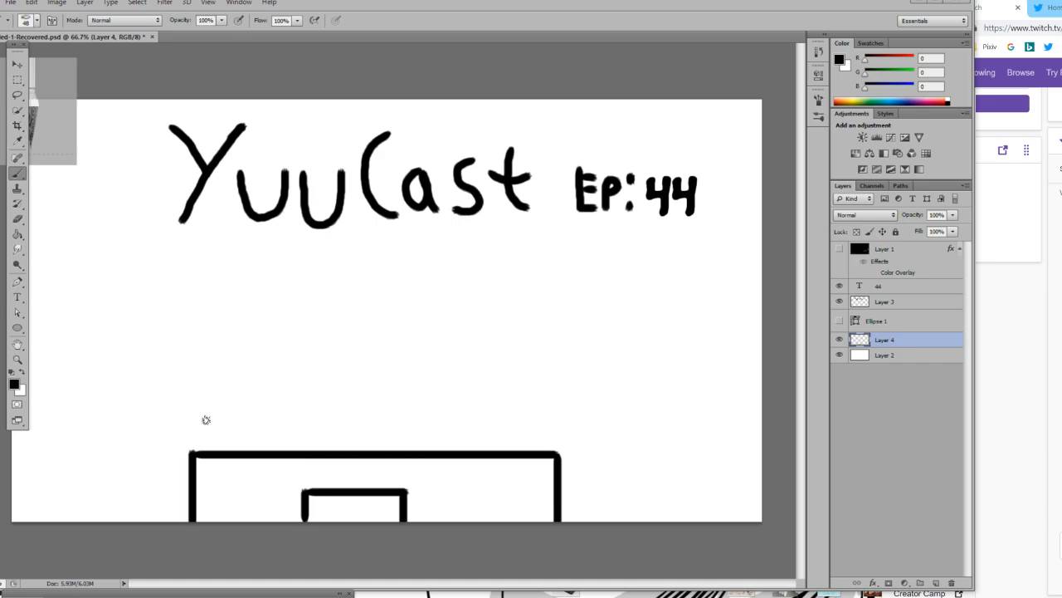
Brush the room's two diagonal floor edges into the lower corners of the canvas and a vertical wall line above each.
mouse_move(195, 341)
left_mouse_down()
mouse_move(27, 527)
mouse_move(180, 423)
left_mouse_up()
key("ctrl+z")
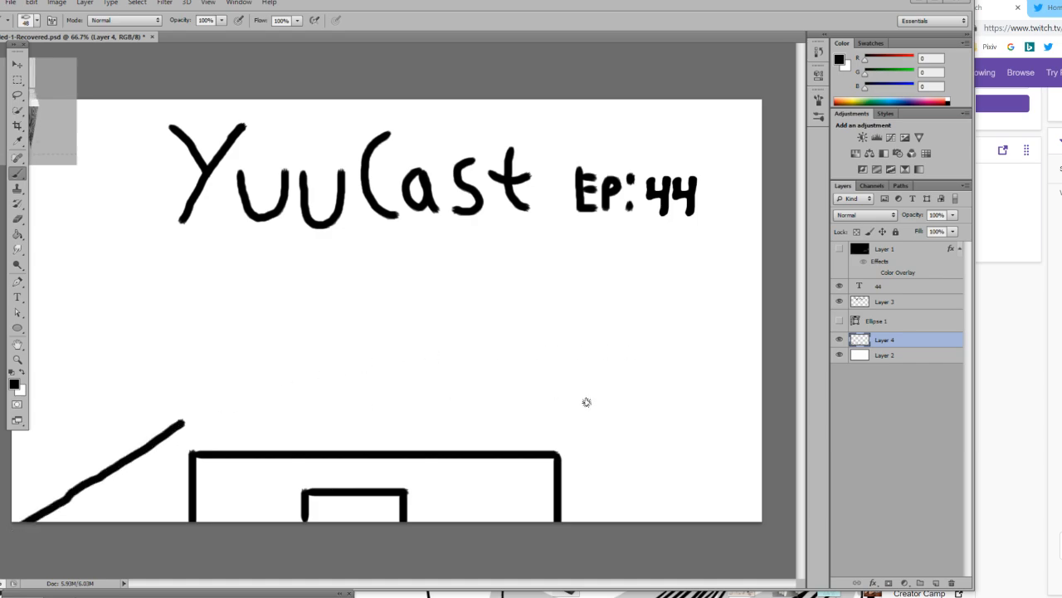
left_click_drag(603, 415, 760, 519)
key("ctrl+z")
left_click_drag(596, 425, 759, 520)
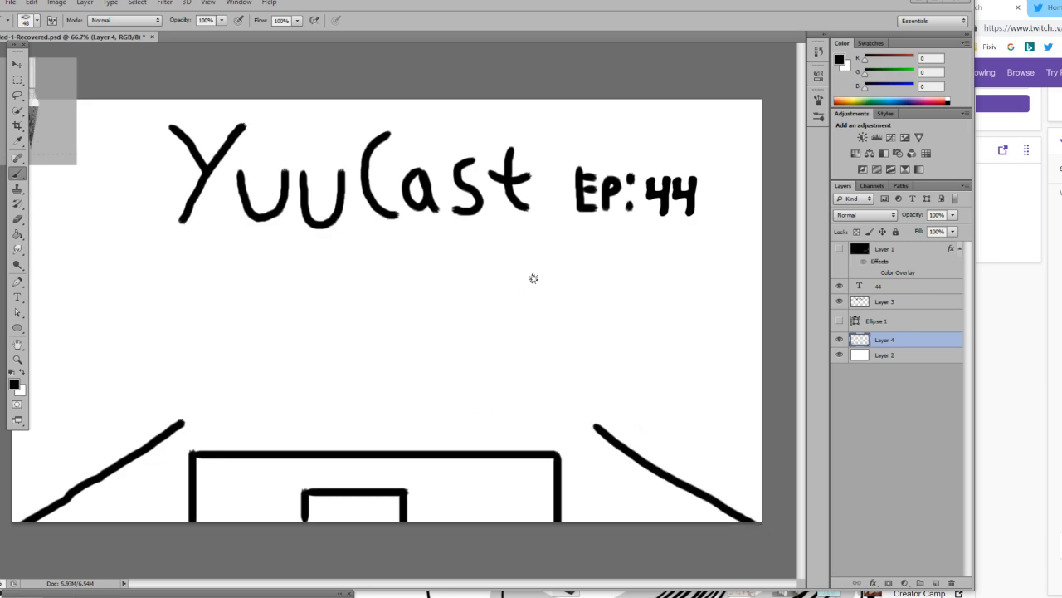
left_click_drag(600, 223, 597, 424)
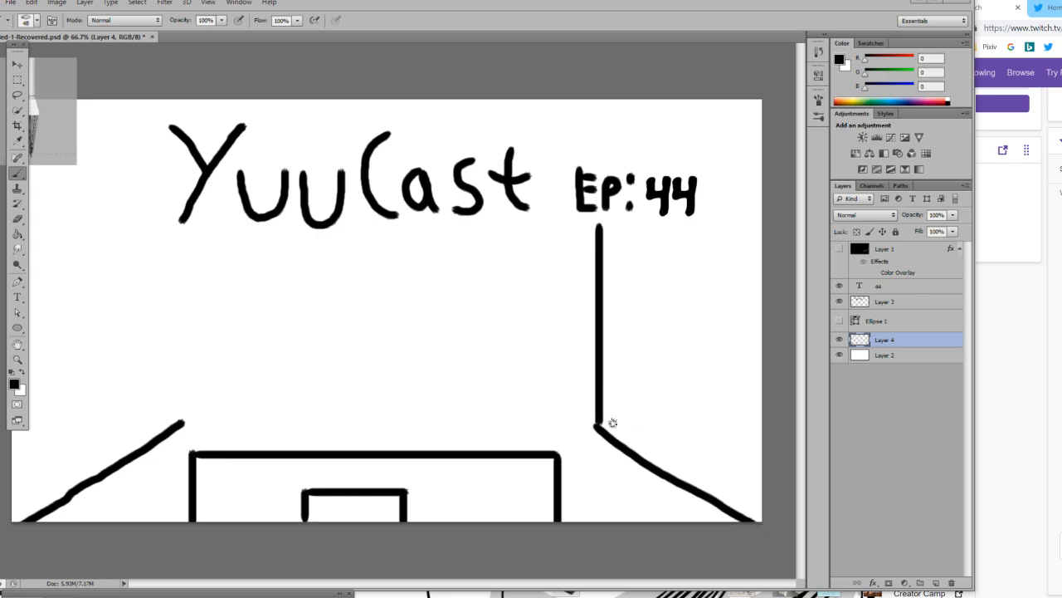
mouse_move(181, 422)
left_mouse_down()
mouse_move(188, 304)
mouse_move(225, 238)
left_mouse_up()
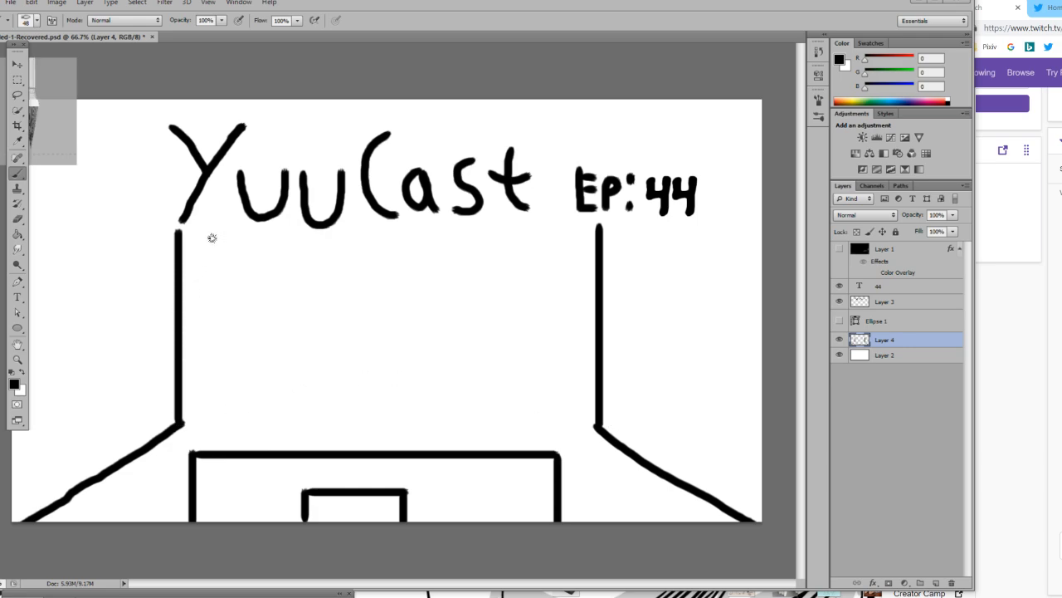
Brush a diagonal ceiling edge from the top of the left wall line to the canvas's upper-left corner.
mouse_move(178, 231)
left_mouse_down()
mouse_move(94, 137)
mouse_move(22, 88)
left_mouse_up()
key("ctrl+z")
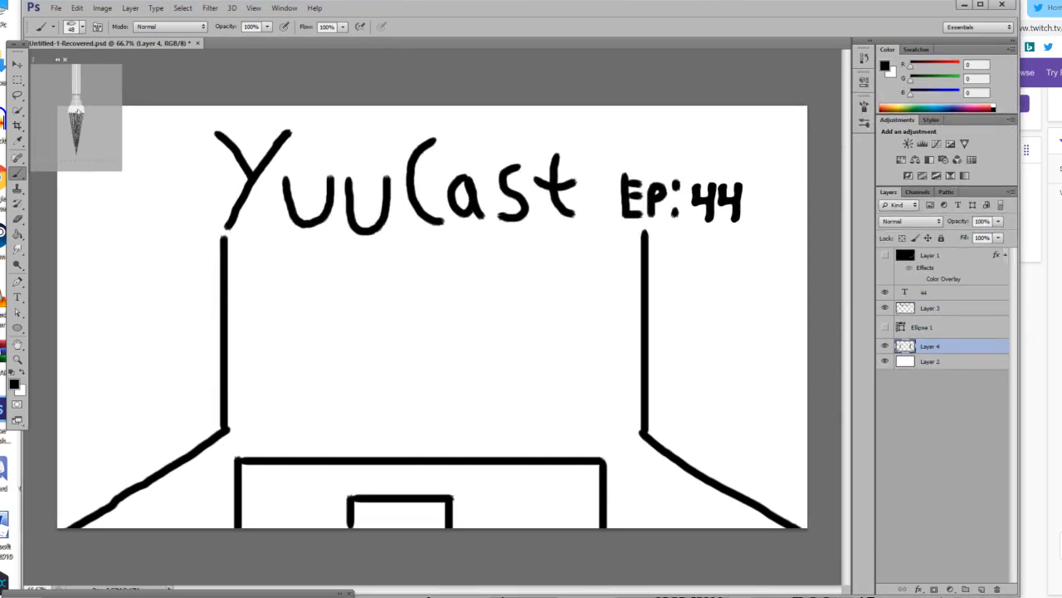
left_click_drag(223, 237, 58, 113)
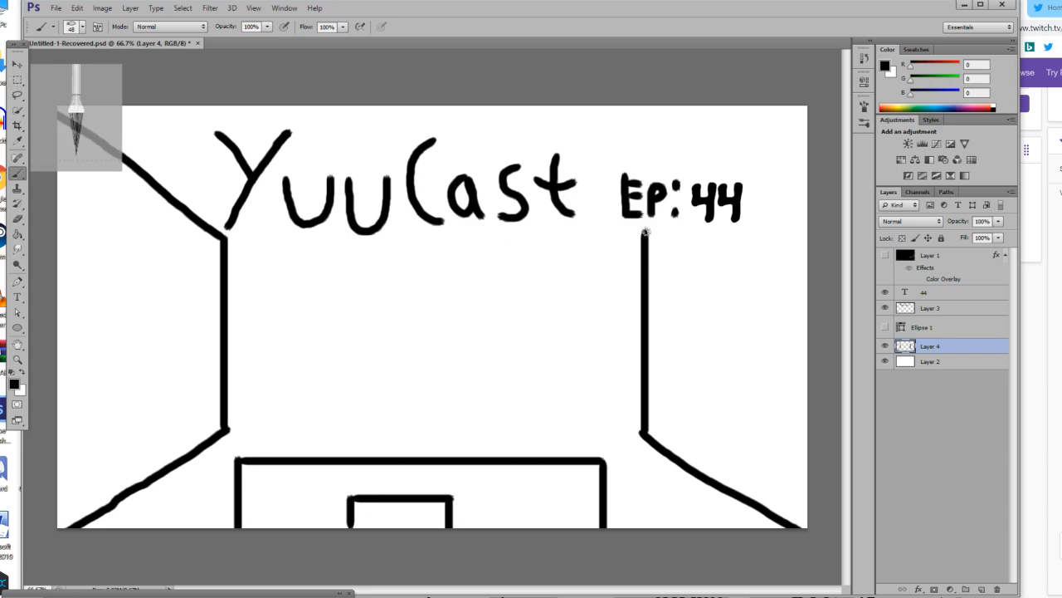
Hide Layer 3 and the 44 text layer, and brush the matching diagonal ceiling edge to the upper-right corner.
left_click(885, 308)
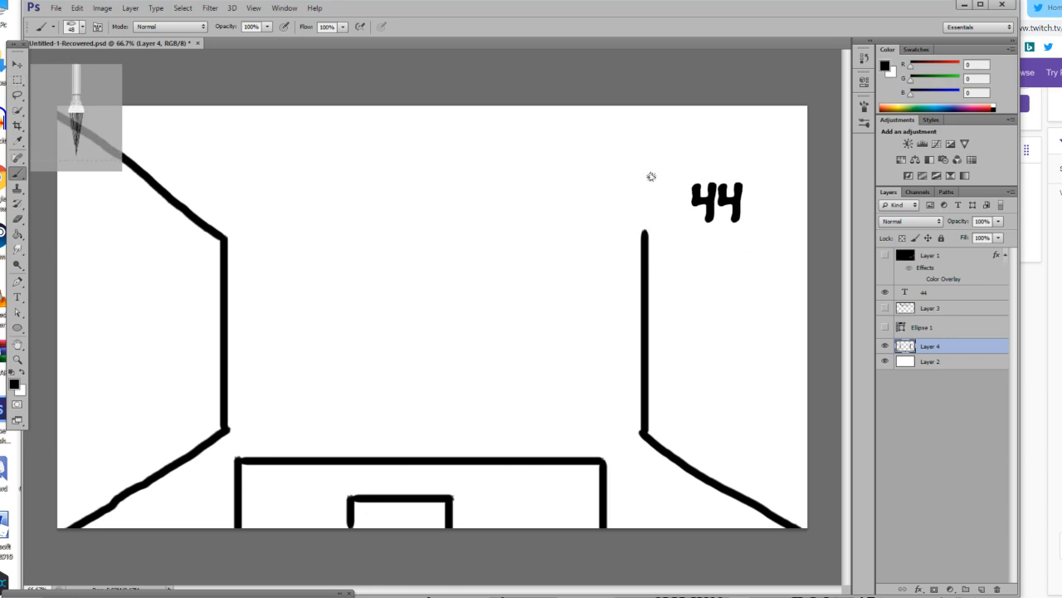
left_click(885, 292)
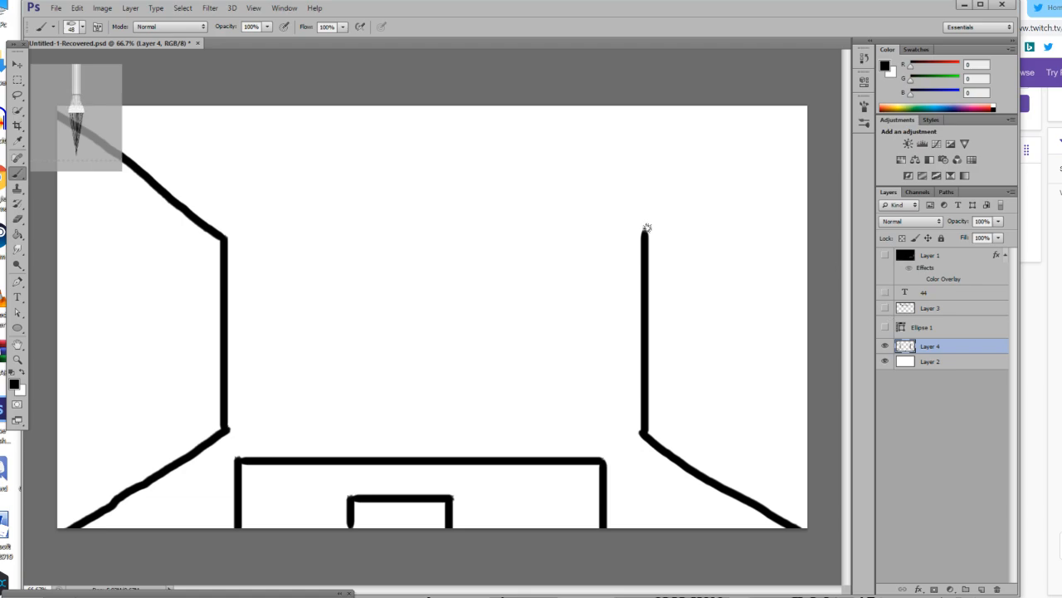
mouse_move(646, 230)
left_mouse_down()
mouse_move(844, 118)
mouse_move(801, 111)
mouse_move(642, 238)
left_mouse_up()
key("ctrl+z")
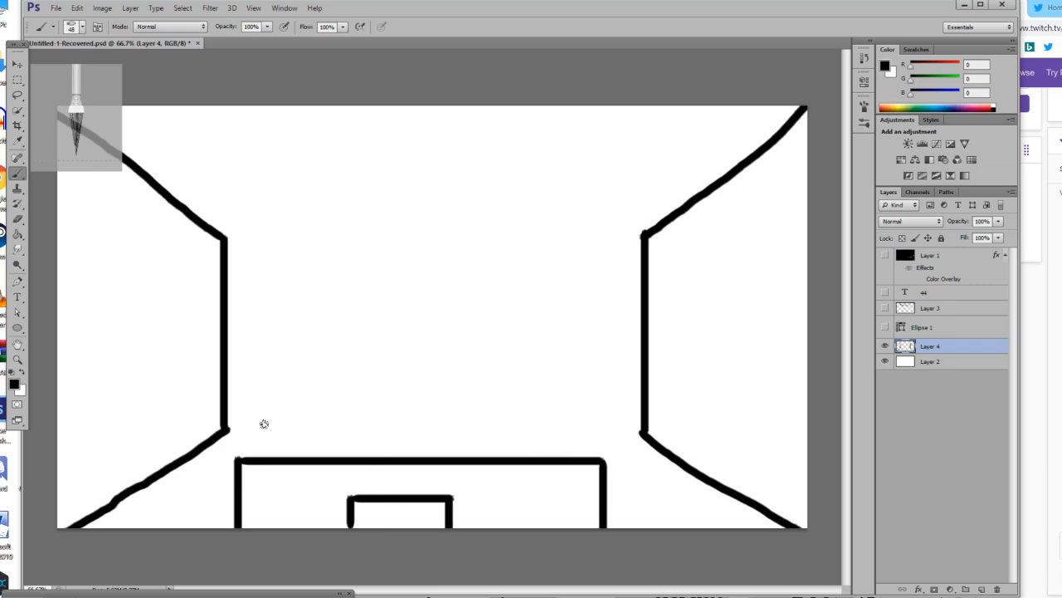
Brush a couch outline with a wavy, rounded back and a narrow seat strip above the wide rectangle.
mouse_move(259, 419)
left_mouse_down()
mouse_move(240, 376)
mouse_move(251, 330)
mouse_move(292, 317)
mouse_move(385, 362)
mouse_move(423, 363)
mouse_move(540, 317)
mouse_move(575, 317)
mouse_move(594, 332)
mouse_move(604, 359)
mouse_move(598, 420)
mouse_move(254, 429)
mouse_move(323, 441)
mouse_move(555, 440)
mouse_move(596, 432)
mouse_move(587, 423)
left_mouse_up()
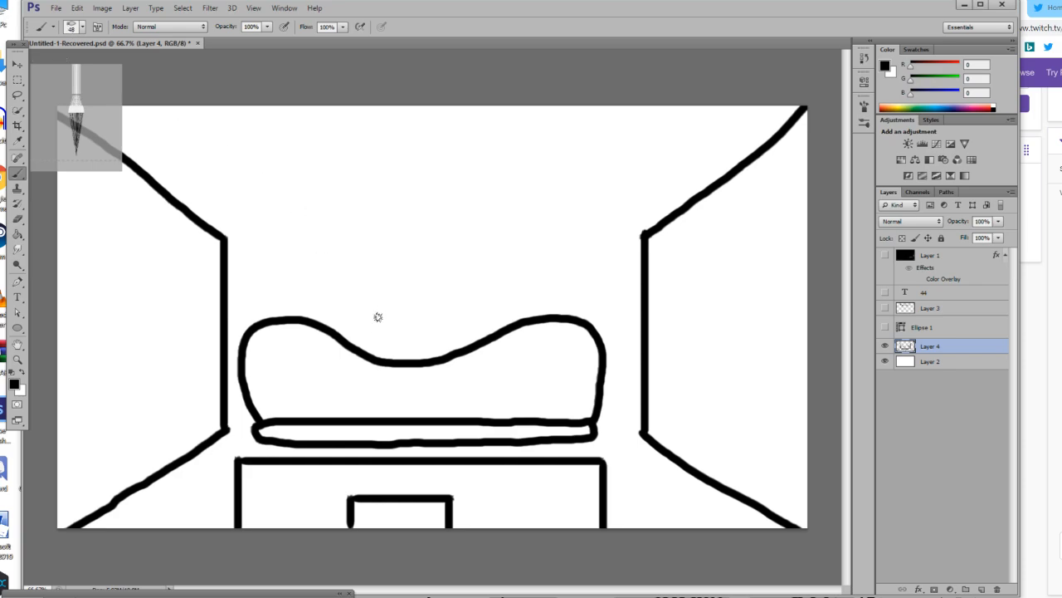
Brush a rounded armrest loop at the right end of the couch's seat strip.
left_click(17, 358)
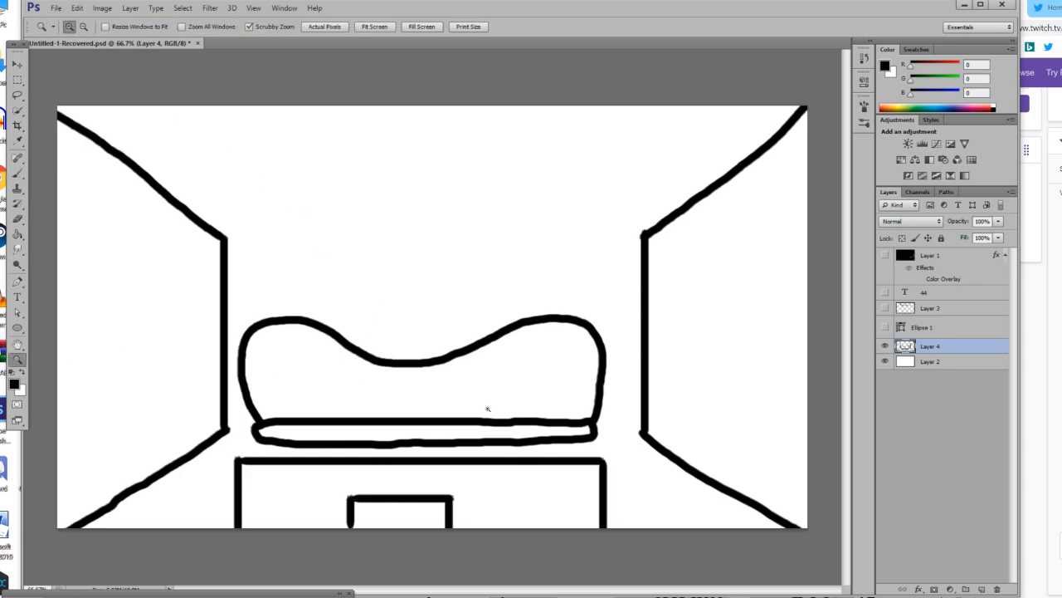
left_click(487, 408)
left_click(487, 408)
scroll(471, 567, "right", 3)
key("b")
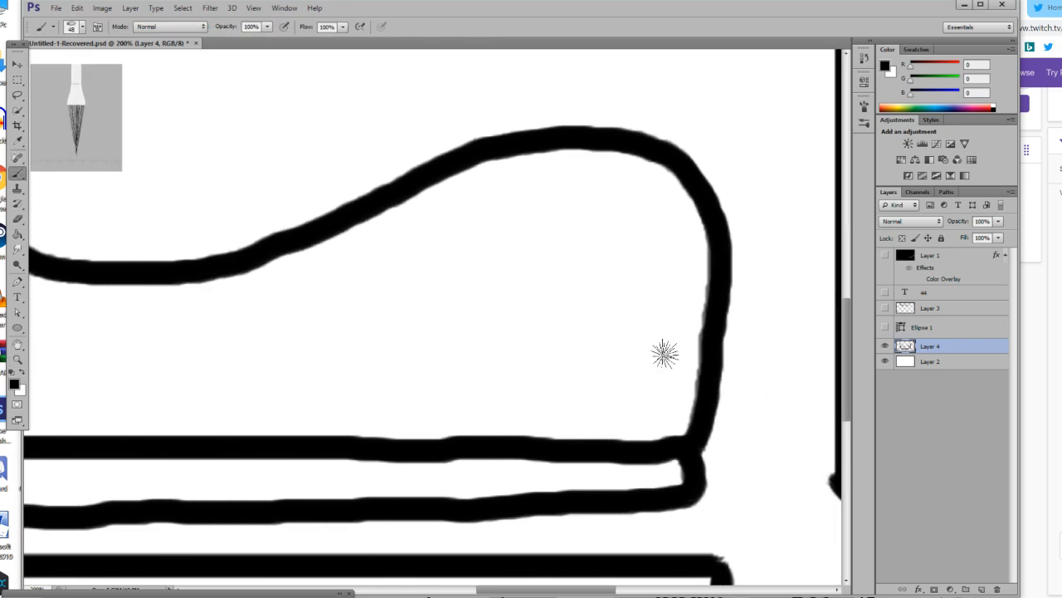
mouse_move(635, 246)
left_mouse_down()
mouse_move(574, 261)
mouse_move(551, 334)
mouse_move(575, 370)
mouse_move(636, 386)
left_mouse_up()
key("ctrl+z")
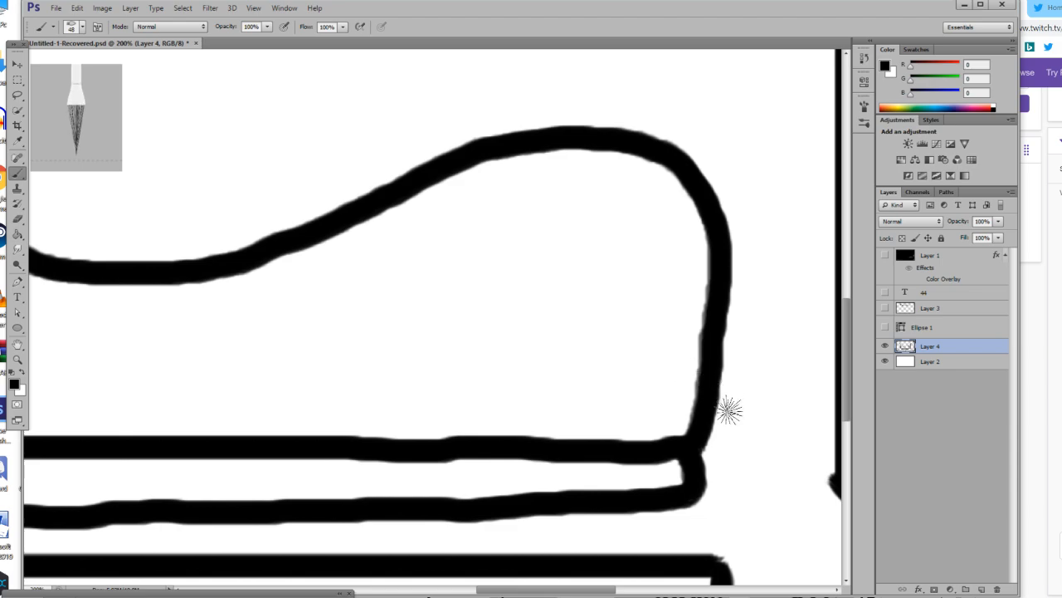
scroll(729, 407, "down", 1)
mouse_move(719, 383)
left_mouse_down()
mouse_move(697, 416)
mouse_move(717, 483)
mouse_move(777, 488)
mouse_move(791, 449)
mouse_move(720, 384)
left_mouse_up()
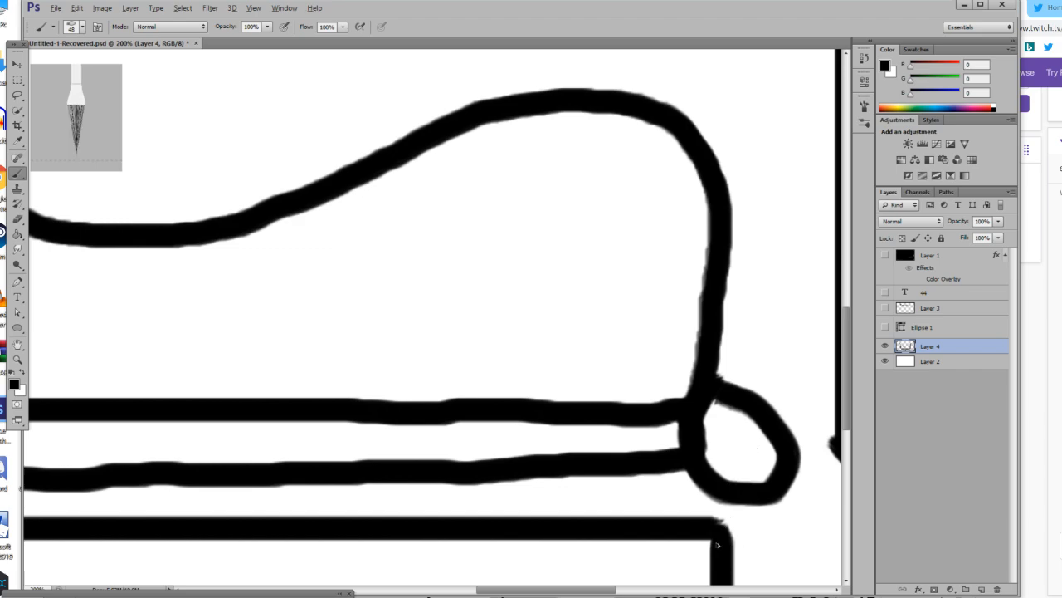
Brush a small four-sided pillow outline resting on the left part of the couch seat.
scroll(570, 573, "left", 10)
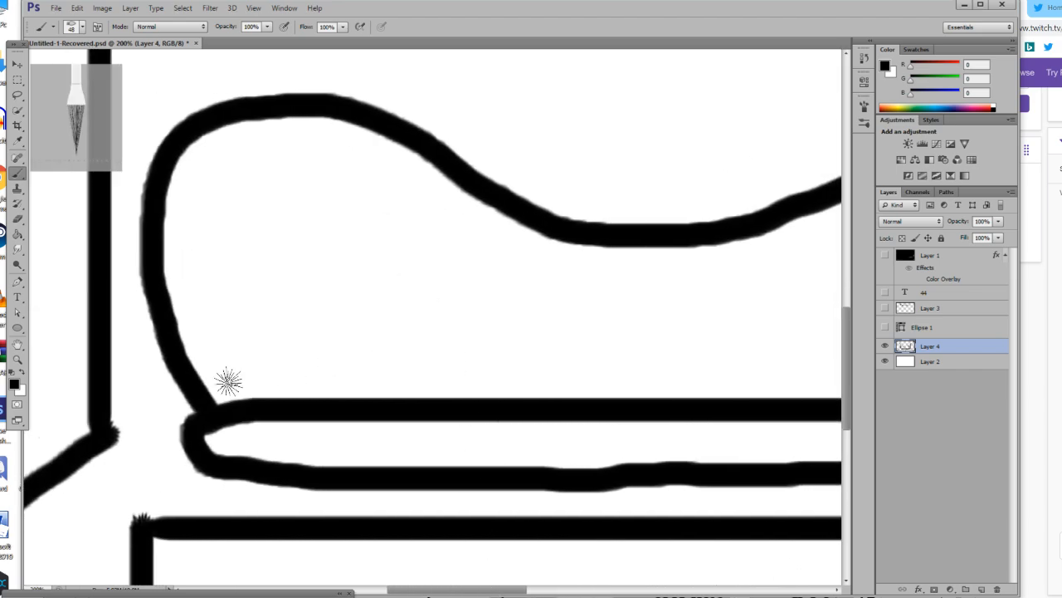
mouse_move(230, 391)
left_mouse_down()
mouse_move(197, 259)
mouse_move(327, 249)
mouse_move(373, 308)
mouse_move(385, 352)
mouse_move(378, 381)
mouse_move(291, 386)
left_mouse_up()
key("ctrl+z")
mouse_move(263, 282)
left_mouse_down()
mouse_move(301, 266)
mouse_move(372, 268)
mouse_move(410, 285)
mouse_move(427, 351)
mouse_move(419, 398)
mouse_move(281, 284)
mouse_move(384, 288)
left_mouse_up()
key("ctrl+z")
mouse_move(279, 286)
left_mouse_down()
mouse_move(280, 339)
mouse_move(319, 389)
left_mouse_up()
mouse_move(372, 289)
left_mouse_down()
mouse_move(395, 355)
mouse_move(392, 386)
left_mouse_up()
left_click_drag(318, 387, 403, 392)
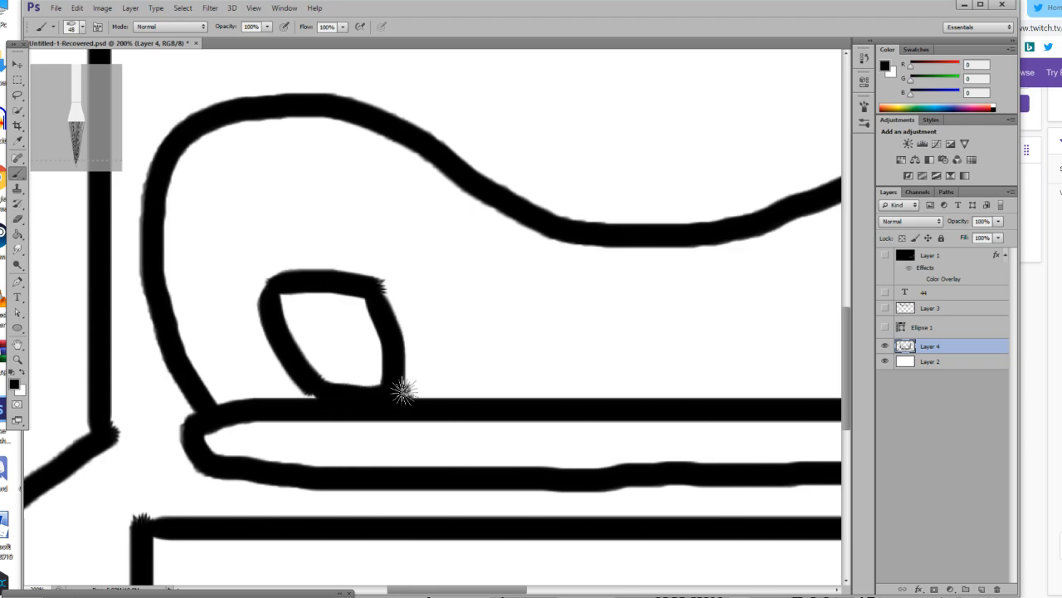
Brush short corner tufts onto the pillow's four corners.
left_click_drag(273, 284, 247, 290)
left_click_drag(374, 288, 409, 287)
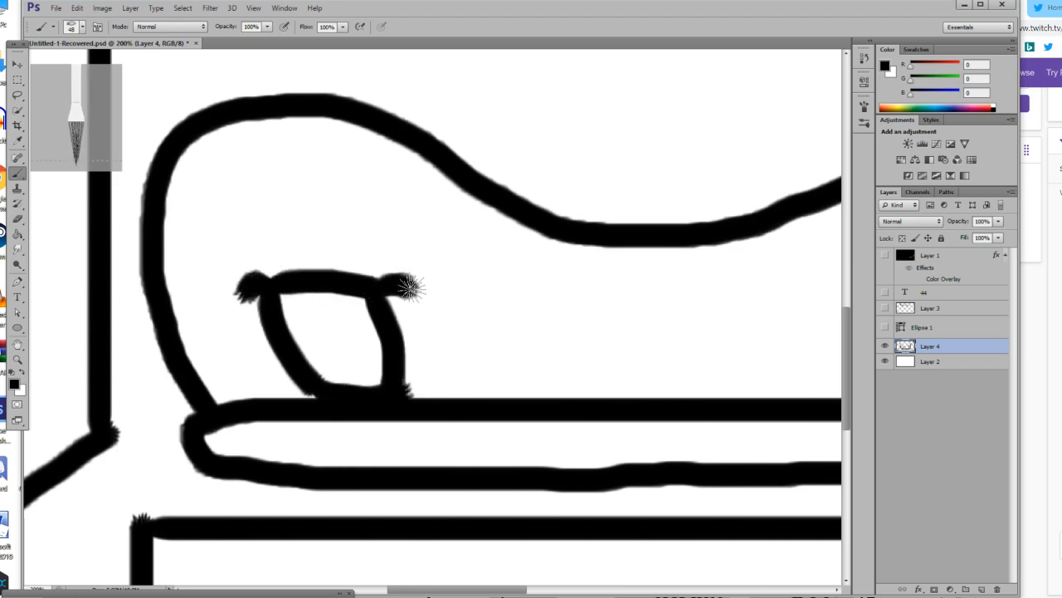
left_click_drag(311, 388, 296, 402)
left_click_drag(396, 390, 415, 404)
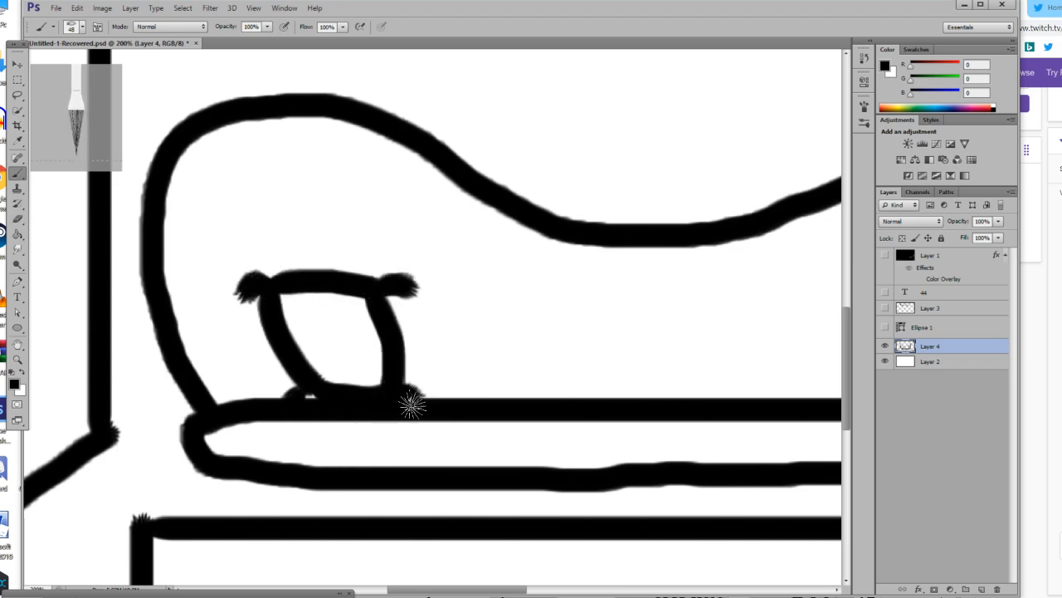
left_click(17, 359)
left_click_drag(302, 388, 231, 398)
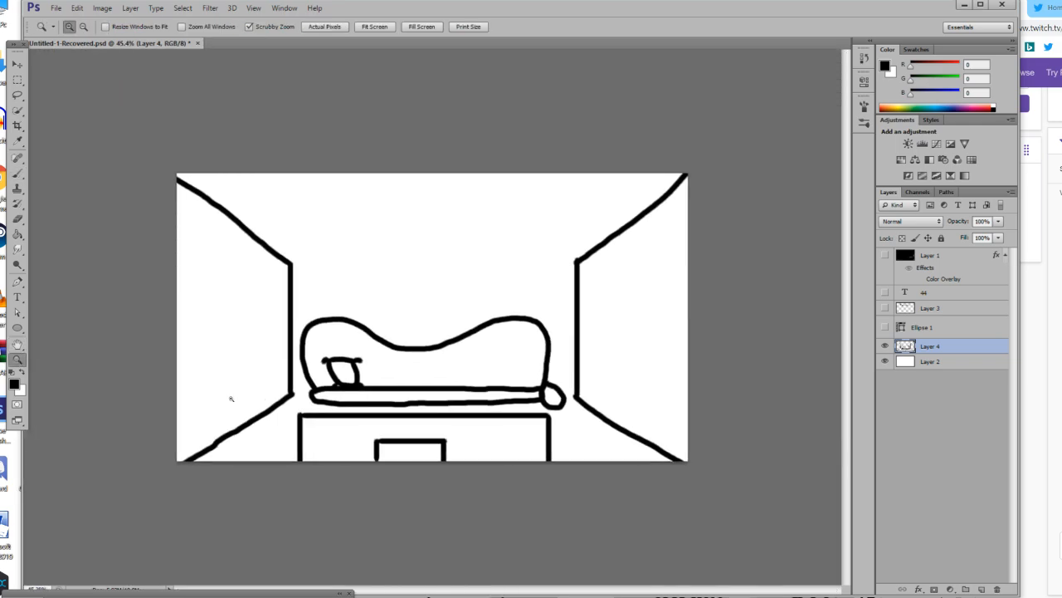
left_click(408, 399)
left_click(408, 398)
left_click(414, 184)
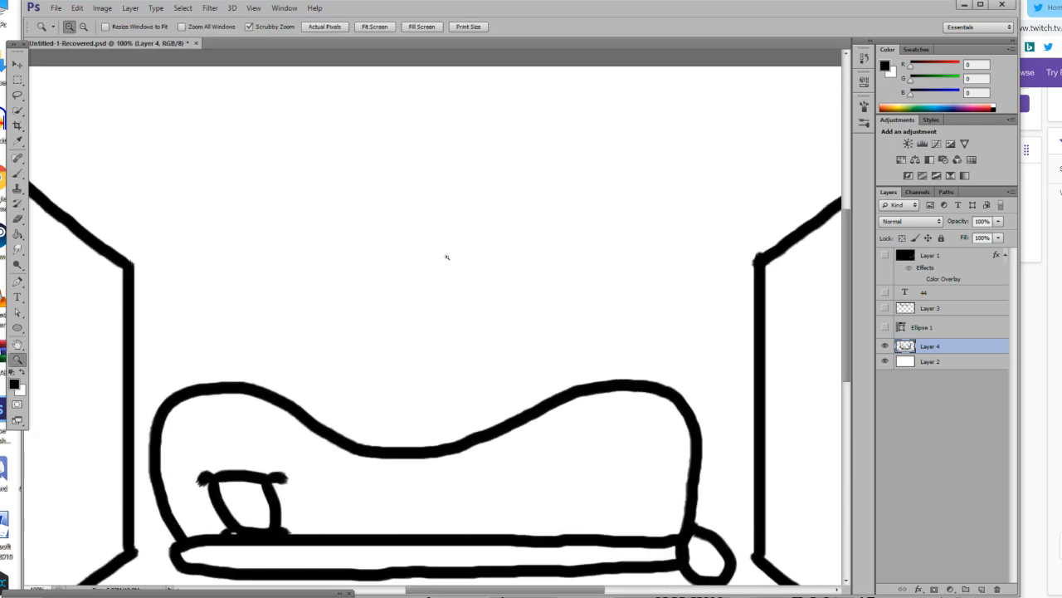
left_click(562, 304)
left_click_drag(527, 305, 493, 337)
left_click(495, 313)
left_click(495, 312)
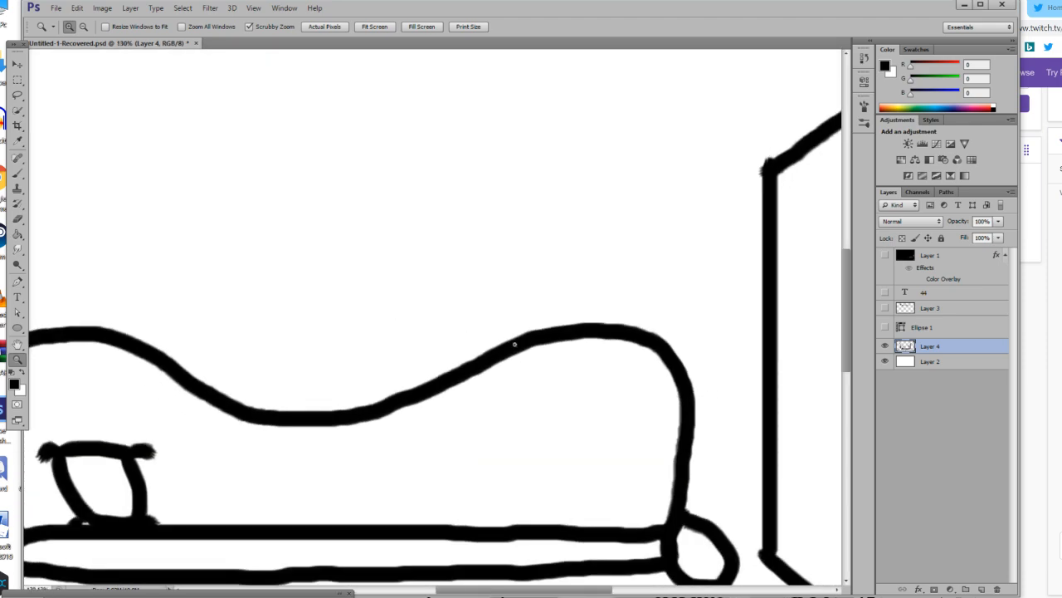
left_click_drag(581, 357, 523, 371)
left_click(661, 297)
left_click(661, 297)
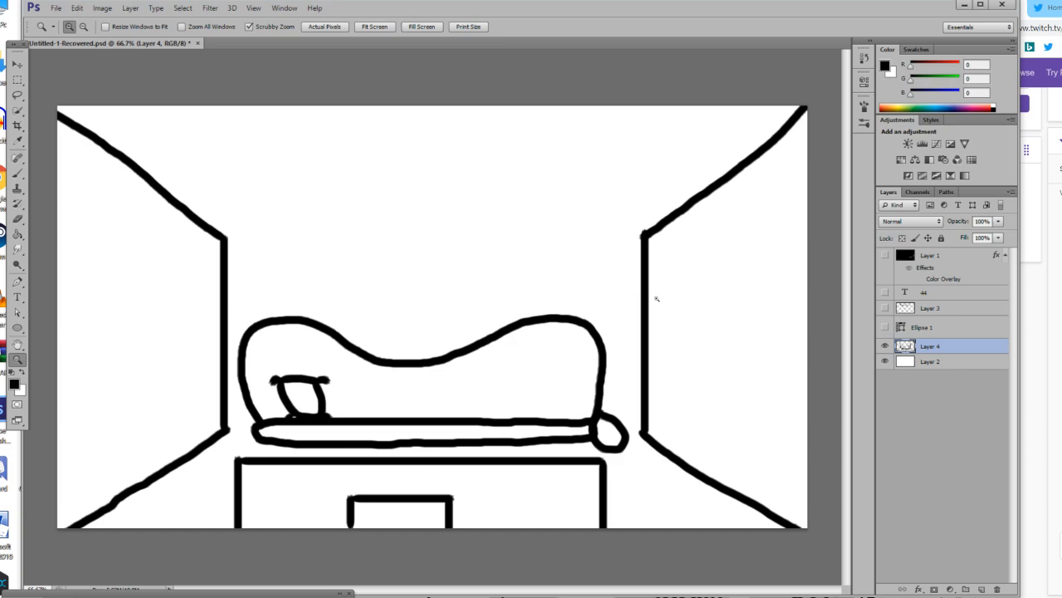
Brush two vertical lines on the left wall, each reaching down to the diagonal floor edge.
left_click(16, 172)
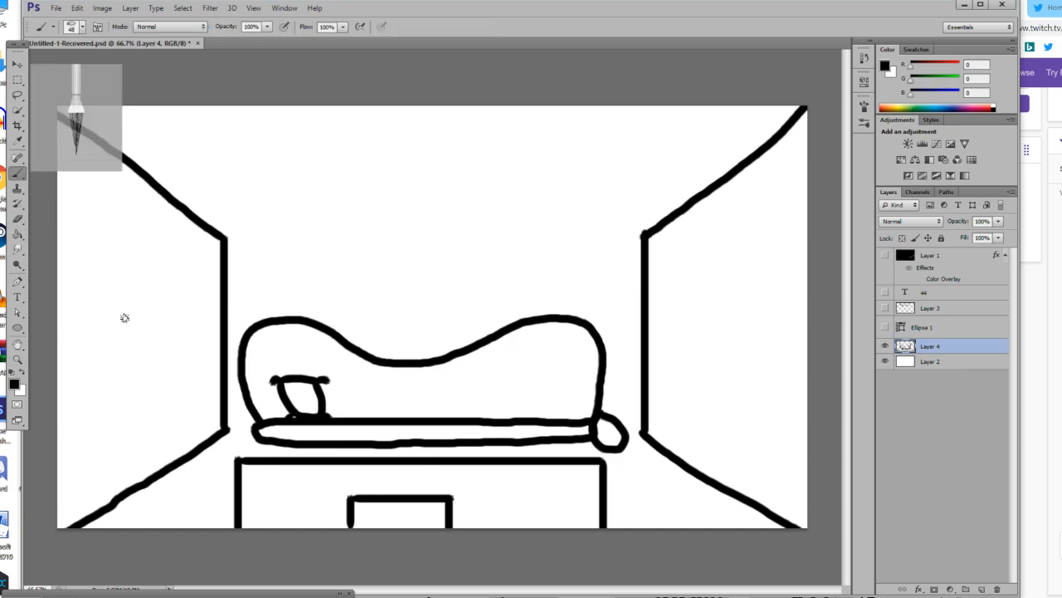
left_click_drag(125, 321, 122, 490)
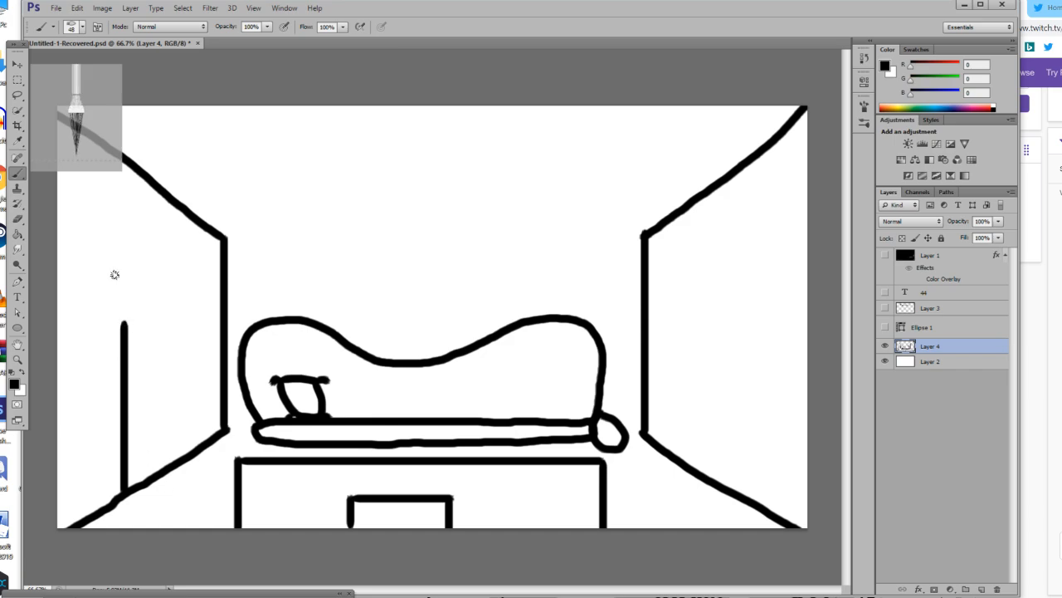
left_click_drag(182, 318, 180, 459)
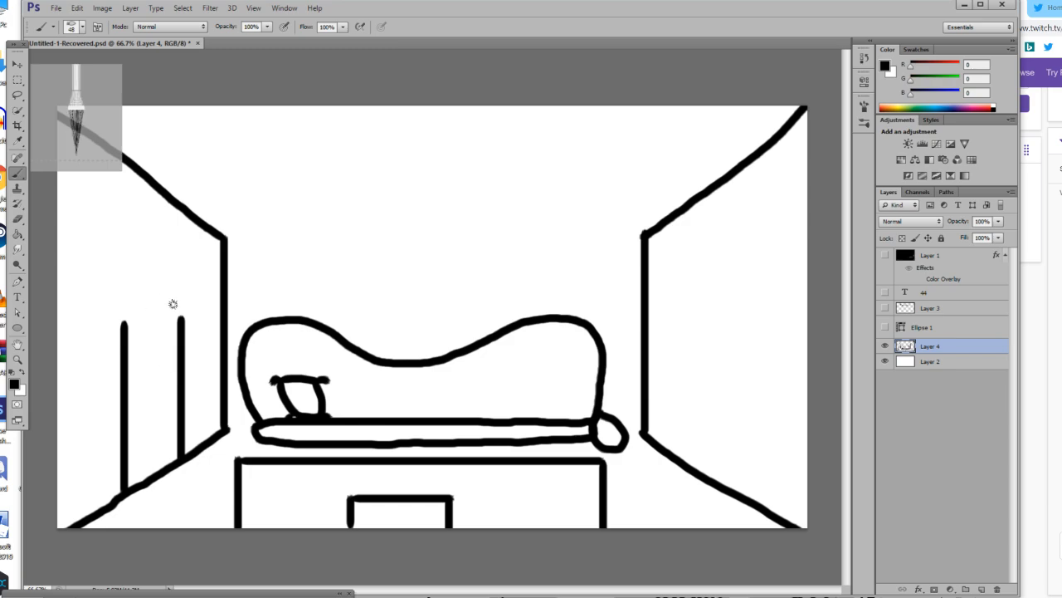
left_click_drag(182, 303, 181, 324)
mouse_move(169, 381)
left_mouse_down()
mouse_move(169, 403)
mouse_move(144, 414)
mouse_move(133, 405)
mouse_move(135, 421)
mouse_move(146, 415)
mouse_move(134, 402)
left_mouse_up()
key("ctrl+z")
key("ctrl+z")
key("ctrl+z")
Set the brush size to 31 px and brush the slanted top edge of a frame on the right wall.
left_click(82, 27)
left_click(71, 64)
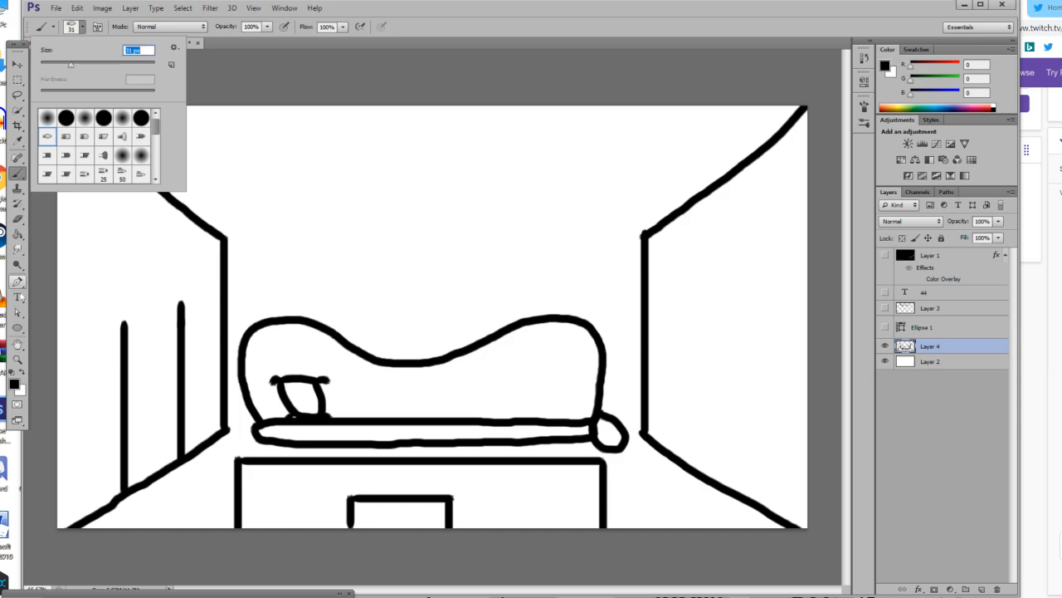
left_click(17, 358)
left_click(770, 301)
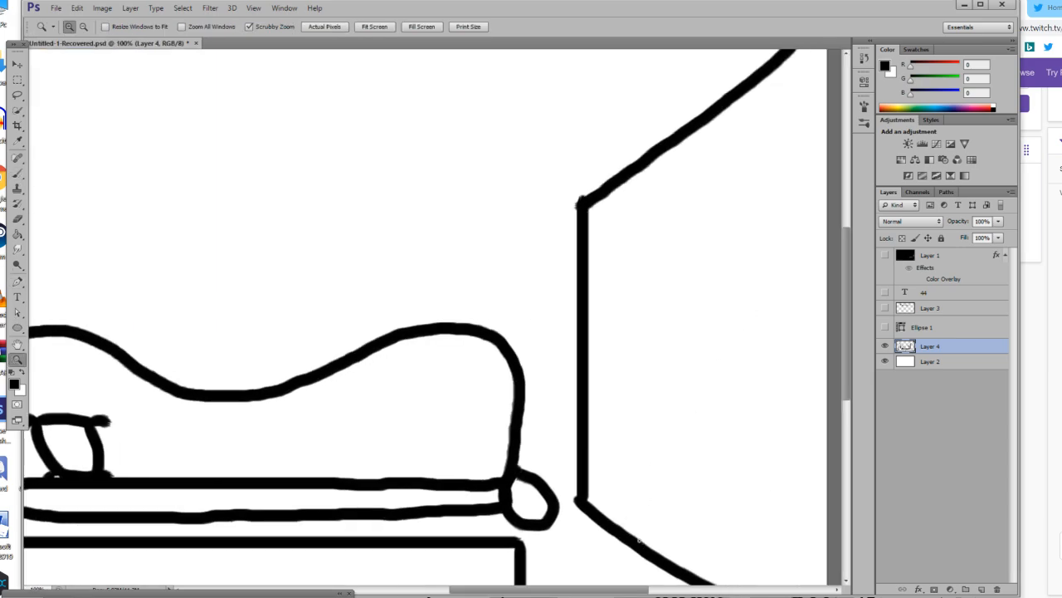
left_click_drag(595, 592, 622, 590)
left_click(721, 207)
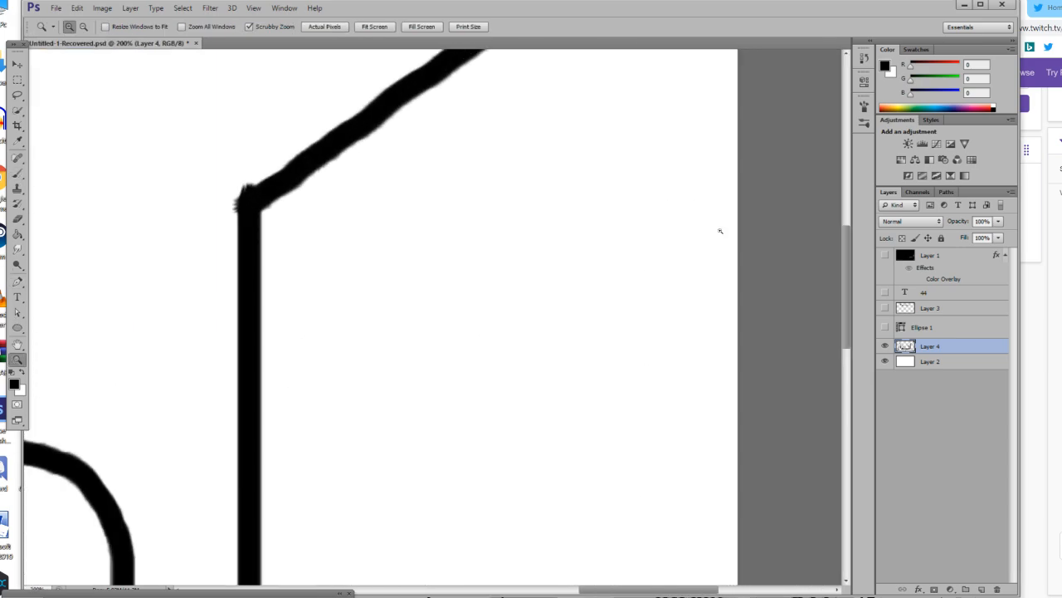
left_click(17, 172)
left_click_drag(334, 303, 615, 189)
key("ctrl+z")
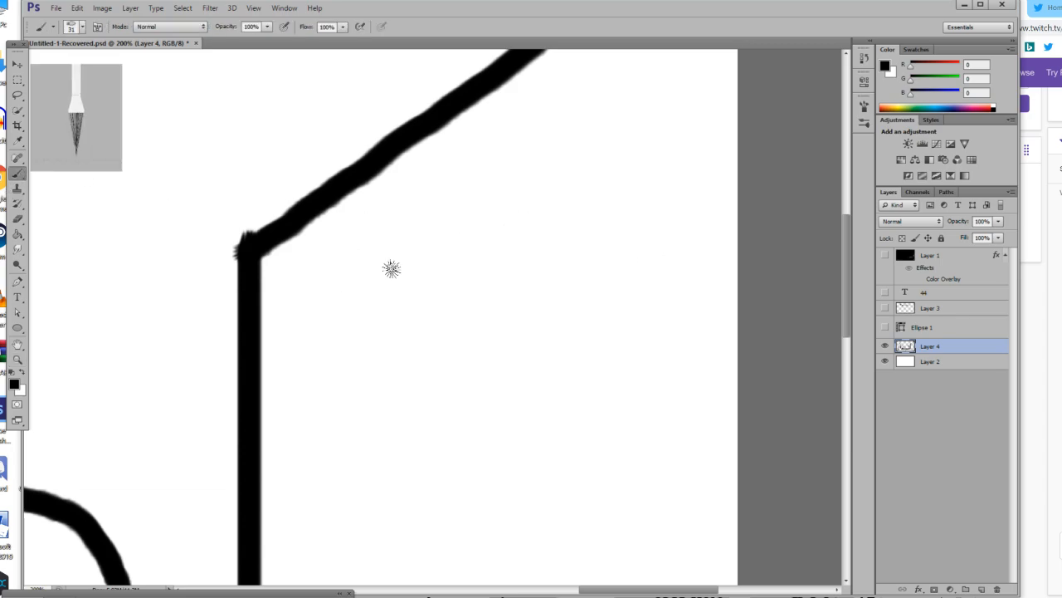
mouse_move(344, 303)
left_mouse_down()
mouse_move(513, 213)
mouse_move(658, 149)
left_mouse_up()
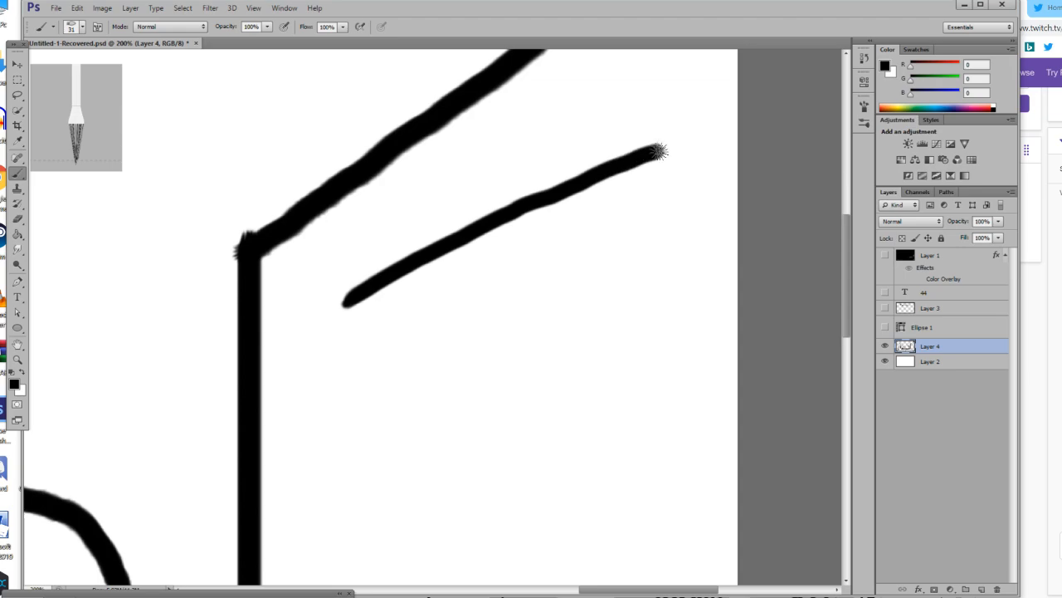
Brush the frame's two vertical sides and its slightly slanted bottom edge to close the shape.
scroll(659, 154, "down", 2)
mouse_move(655, 105)
left_mouse_down()
mouse_move(681, 310)
mouse_move(656, 317)
left_mouse_up()
left_click_drag(347, 254, 378, 425)
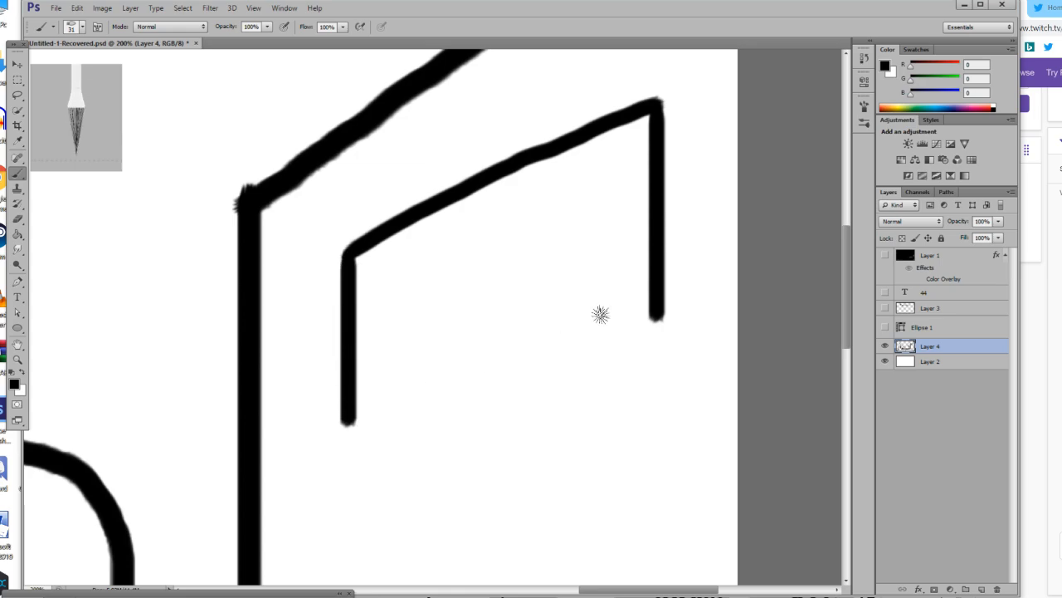
left_click_drag(657, 317, 656, 390)
left_click_drag(351, 420, 652, 378)
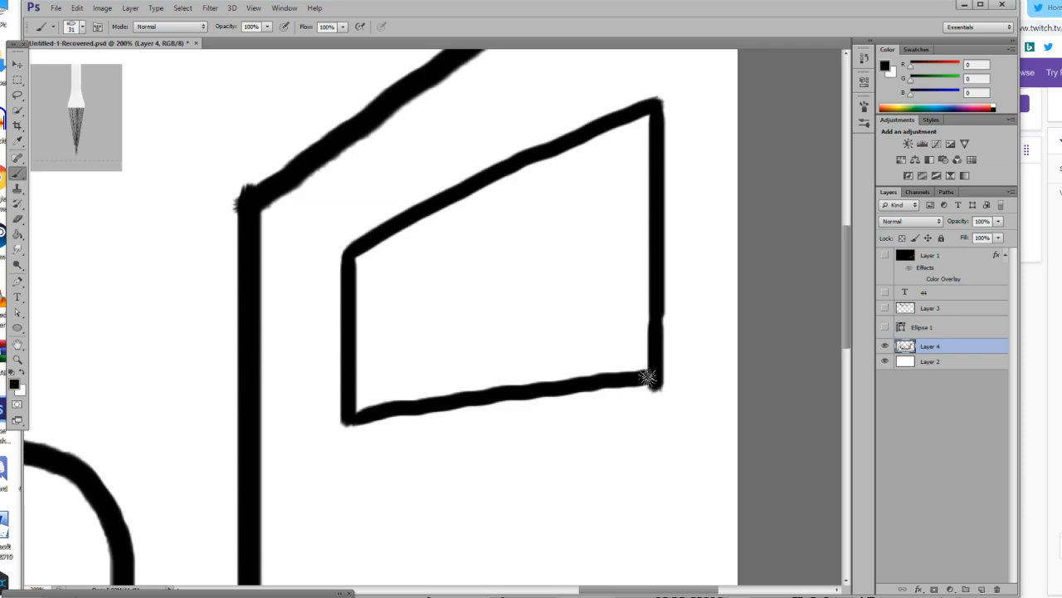
Set the brush size to 10 px and brush a figure's bent arm, fist, black-filled collar and torso in the frame's lower-left corner.
left_click(18, 359)
left_click(601, 349)
left_click(17, 173)
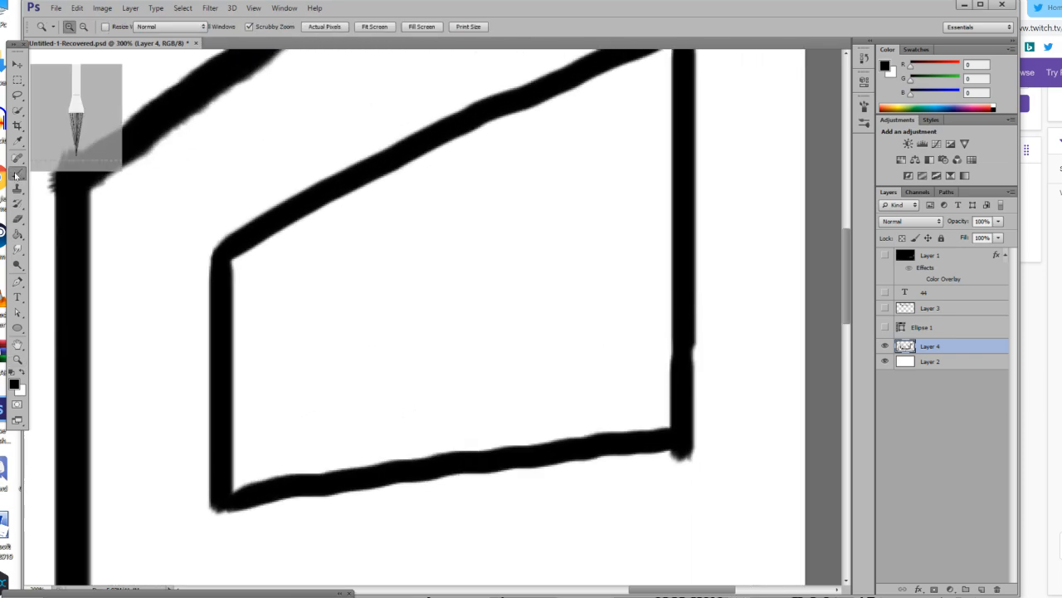
left_click(81, 26)
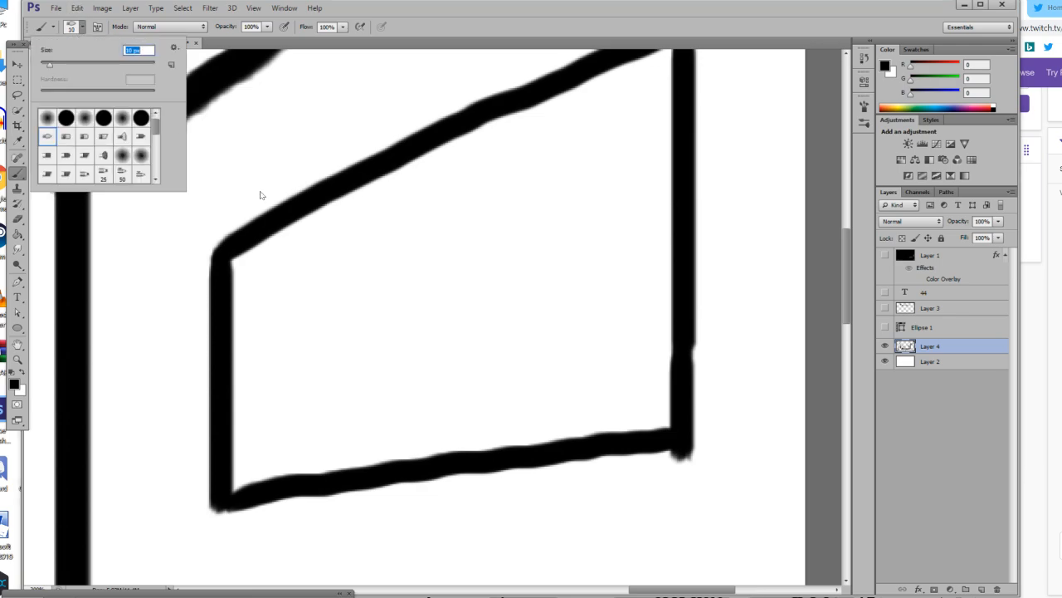
left_click(303, 345)
left_click_drag(300, 342, 352, 392)
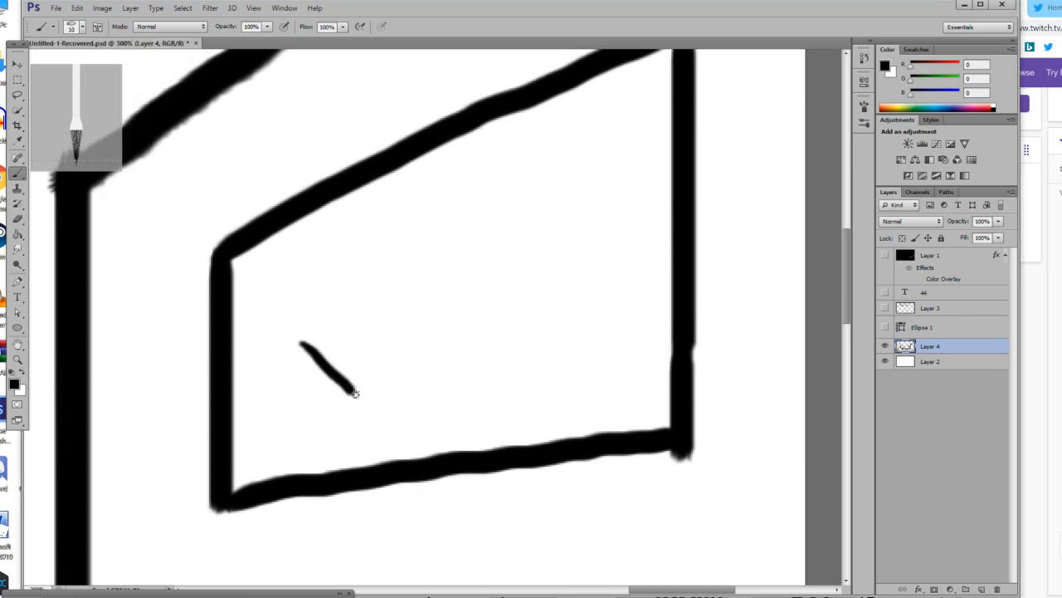
mouse_move(301, 343)
left_mouse_down()
mouse_move(304, 397)
mouse_move(374, 426)
mouse_move(328, 373)
mouse_move(322, 388)
mouse_move(324, 366)
mouse_move(318, 397)
mouse_move(334, 382)
mouse_move(349, 397)
mouse_move(318, 394)
mouse_move(360, 409)
mouse_move(327, 390)
mouse_move(357, 409)
mouse_move(339, 386)
mouse_move(364, 418)
mouse_move(306, 346)
mouse_move(272, 332)
mouse_move(241, 345)
mouse_move(246, 338)
mouse_move(255, 419)
left_mouse_up()
mouse_move(277, 379)
left_mouse_down()
mouse_move(307, 390)
mouse_move(287, 418)
left_mouse_up()
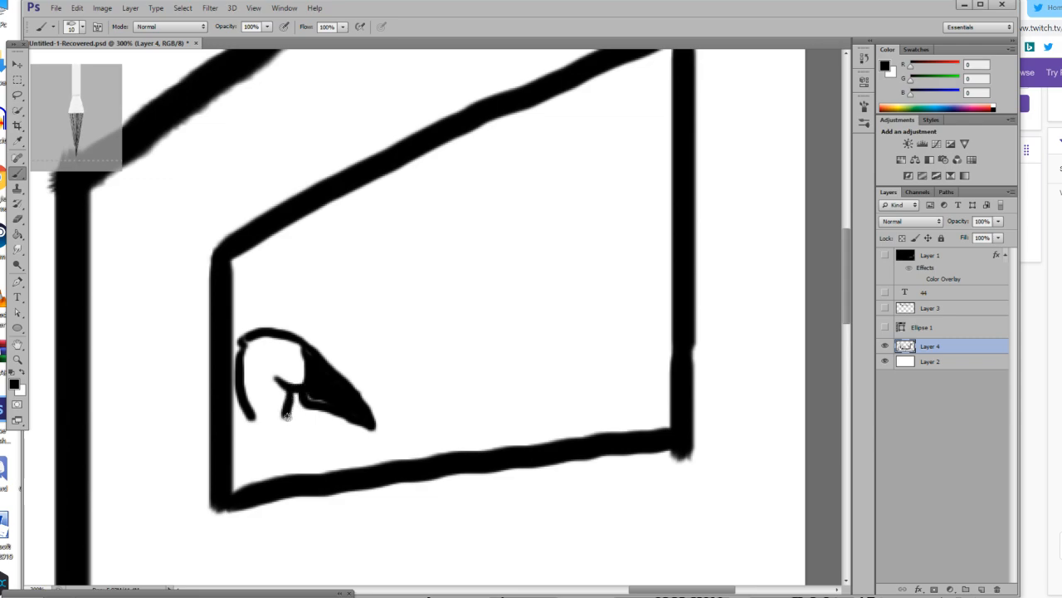
mouse_move(249, 420)
left_mouse_down()
mouse_move(245, 458)
mouse_move(282, 455)
mouse_move(297, 436)
mouse_move(289, 415)
mouse_move(371, 423)
mouse_move(310, 412)
mouse_move(345, 425)
mouse_move(327, 414)
mouse_move(291, 449)
left_mouse_up()
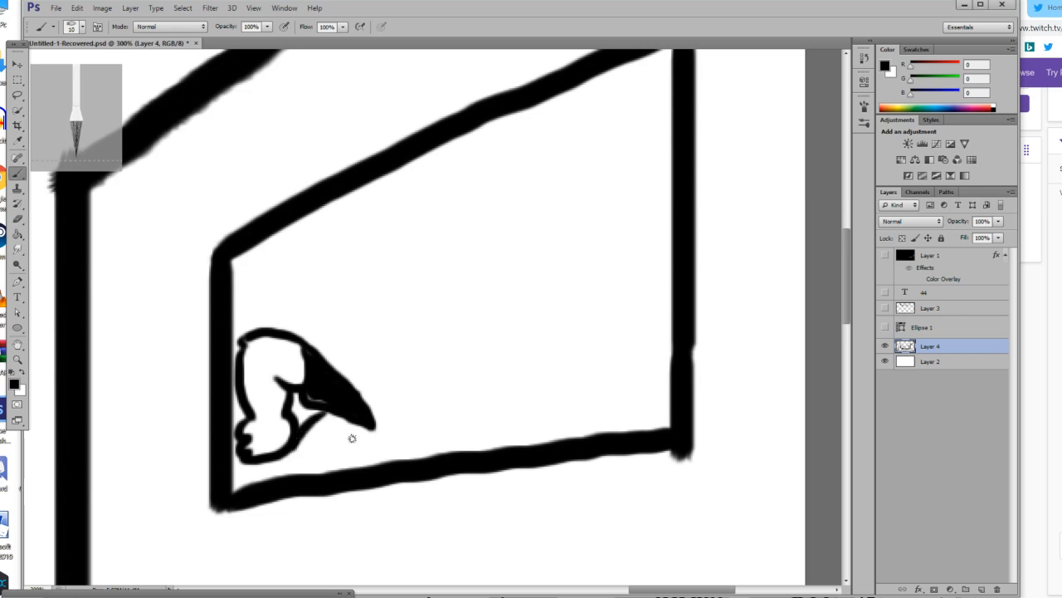
mouse_move(368, 431)
left_mouse_down()
mouse_move(343, 469)
mouse_move(268, 482)
left_mouse_up()
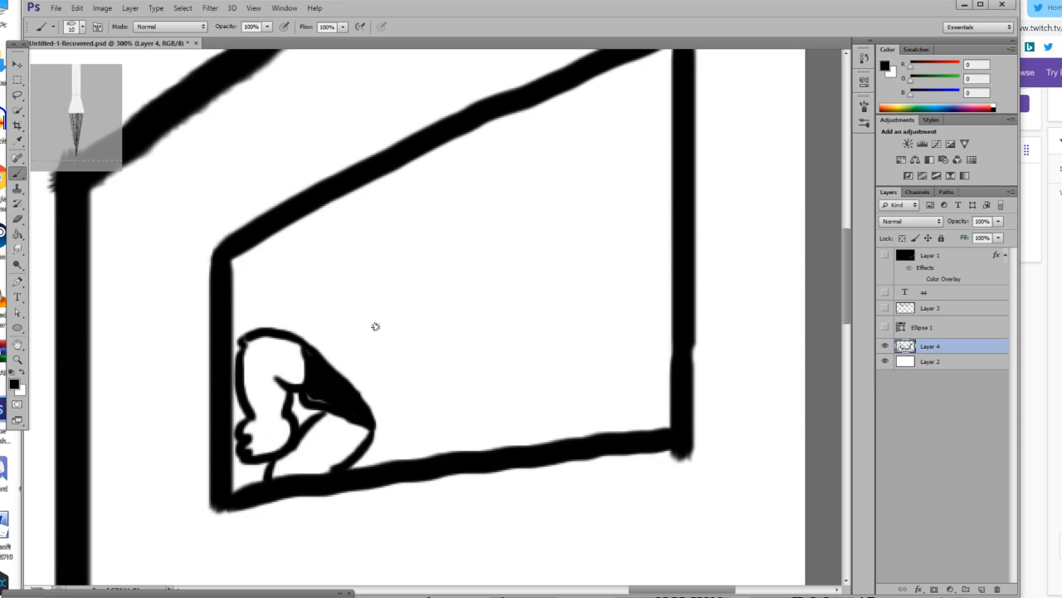
Brush the sides of the figure's tilted head, two curved closed eyes and a mouth with gridded teeth.
left_click_drag(309, 345, 382, 277)
key("ctrl+z")
left_click_drag(297, 334, 382, 277)
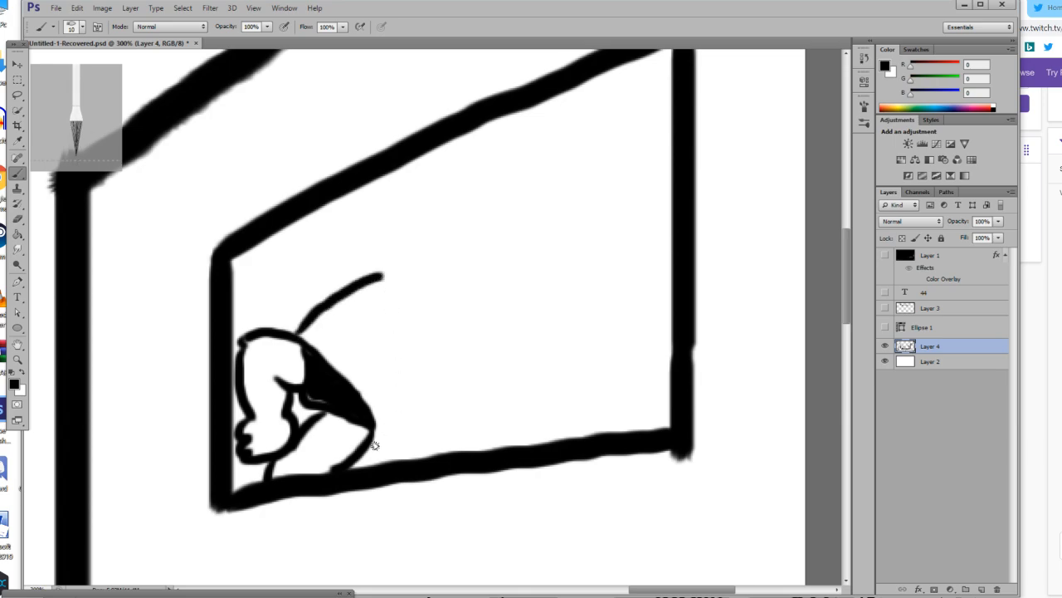
mouse_move(376, 429)
left_mouse_down()
mouse_move(433, 404)
mouse_move(477, 363)
left_mouse_up()
mouse_move(370, 298)
left_mouse_down()
mouse_move(403, 333)
mouse_move(438, 382)
left_mouse_up()
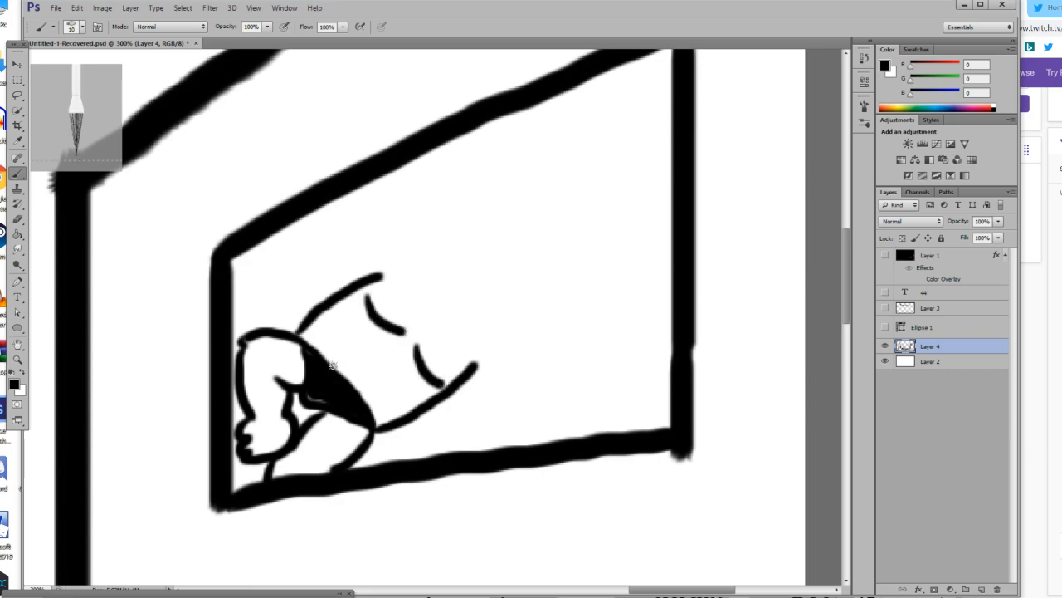
mouse_move(342, 376)
left_mouse_down()
mouse_move(370, 356)
mouse_move(366, 378)
mouse_move(380, 365)
mouse_move(355, 340)
mouse_move(332, 357)
mouse_move(326, 364)
mouse_move(377, 374)
mouse_move(349, 387)
left_mouse_up()
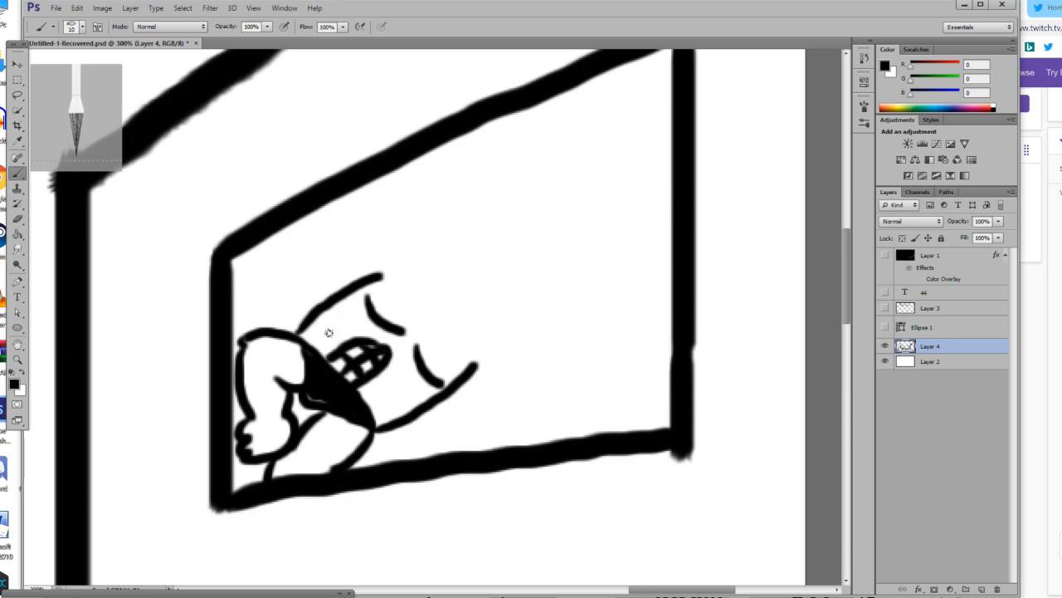
Brush the jaw corners, paint out the overlapping inner lines in white, and close the head with a curved black outline.
mouse_move(321, 306)
left_mouse_down()
mouse_move(284, 318)
mouse_move(303, 339)
left_mouse_up()
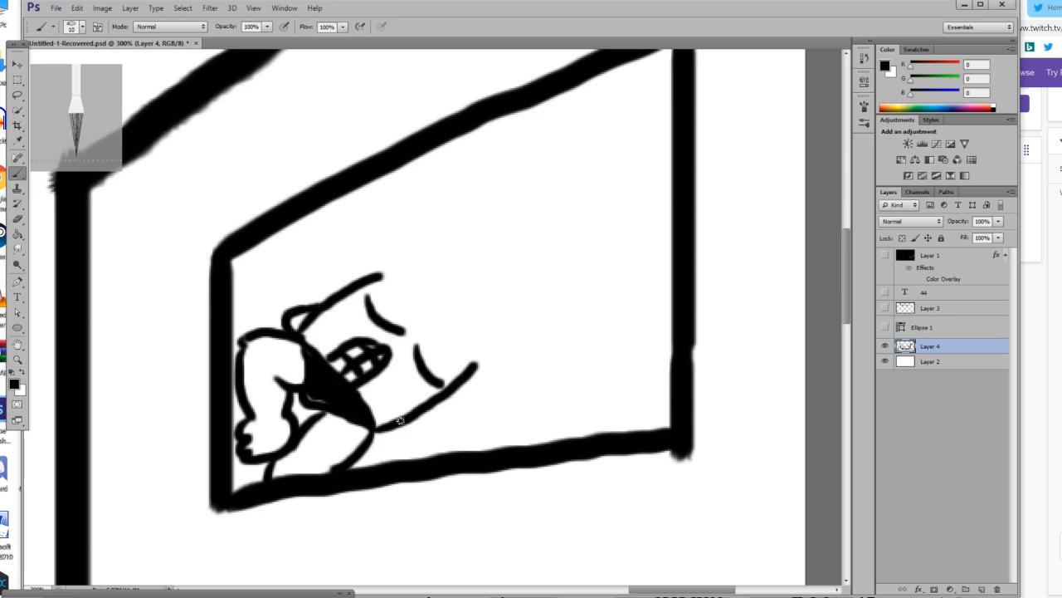
left_click_drag(378, 447, 368, 443)
left_click(22, 378)
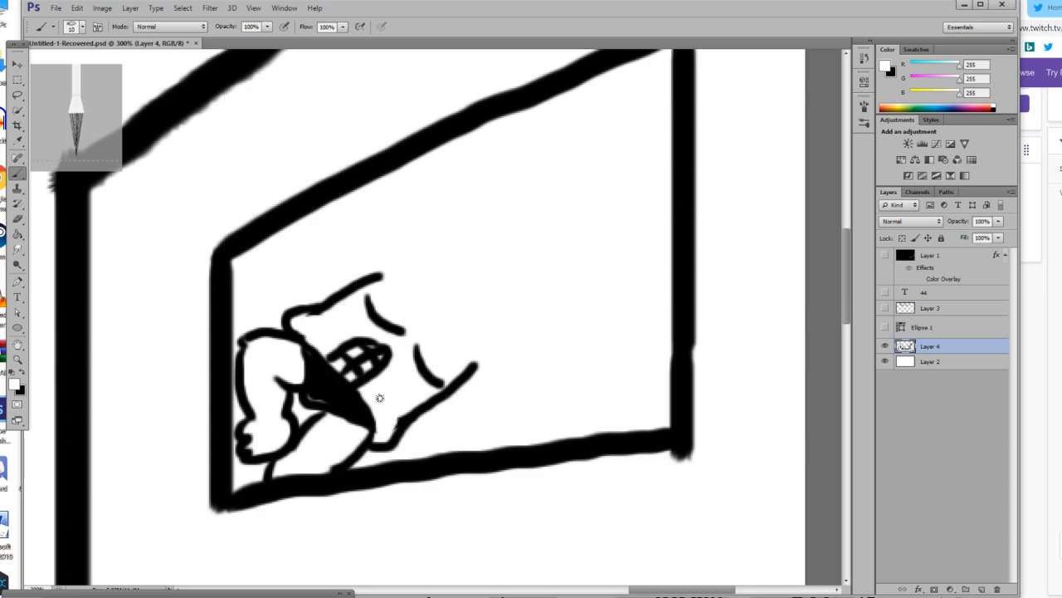
key("x")
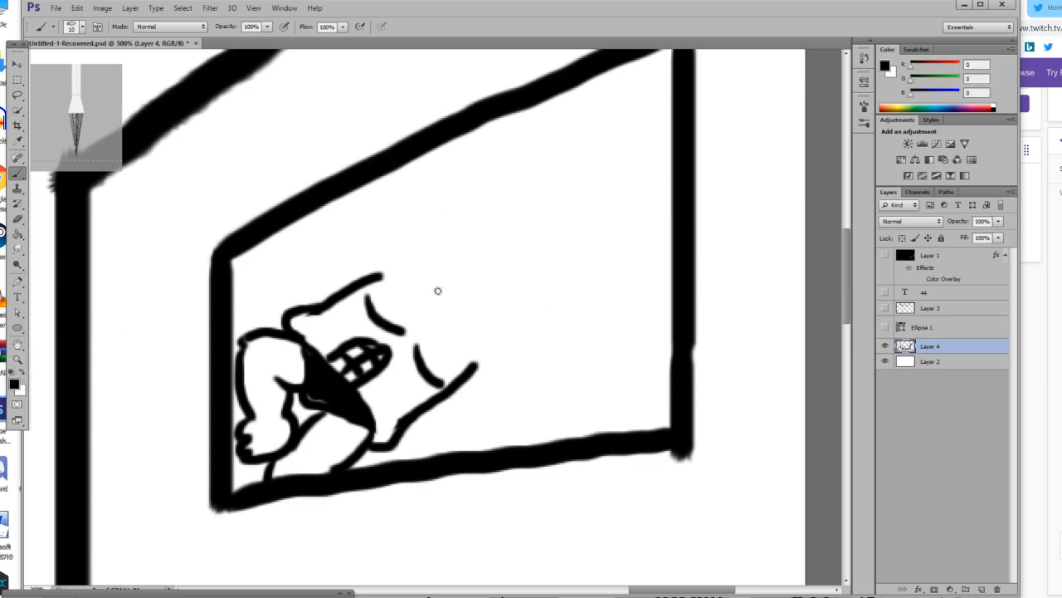
mouse_move(386, 276)
left_mouse_down()
mouse_move(431, 298)
mouse_move(474, 369)
left_mouse_up()
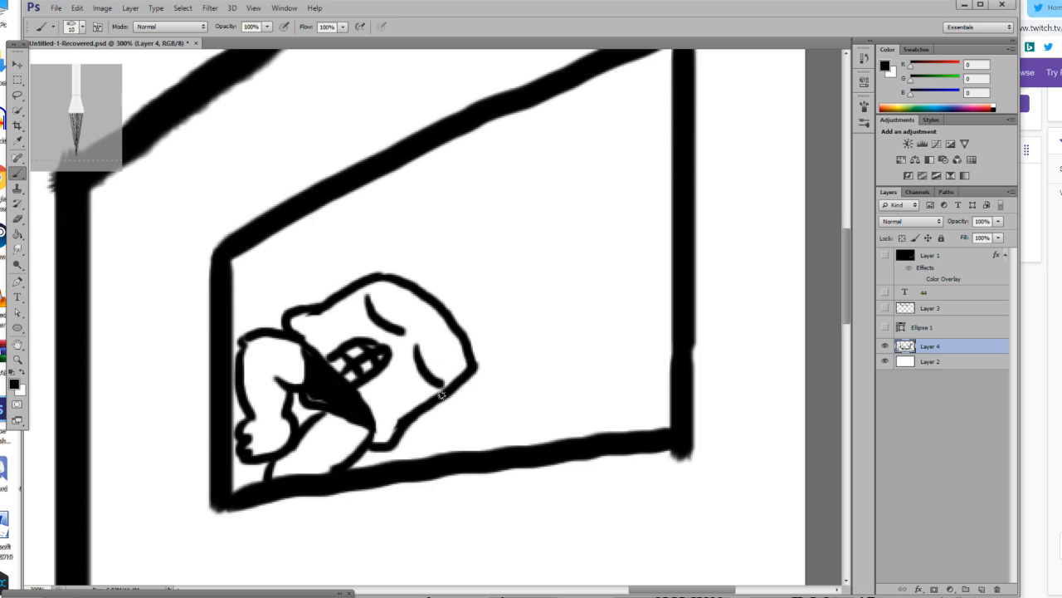
Brush an outstretched arm with a pointing hand, a raised arm, and the short upper neck line on the framed figure.
mouse_move(480, 373)
left_mouse_down()
mouse_move(614, 400)
mouse_move(577, 418)
mouse_move(522, 425)
mouse_move(428, 411)
left_mouse_up()
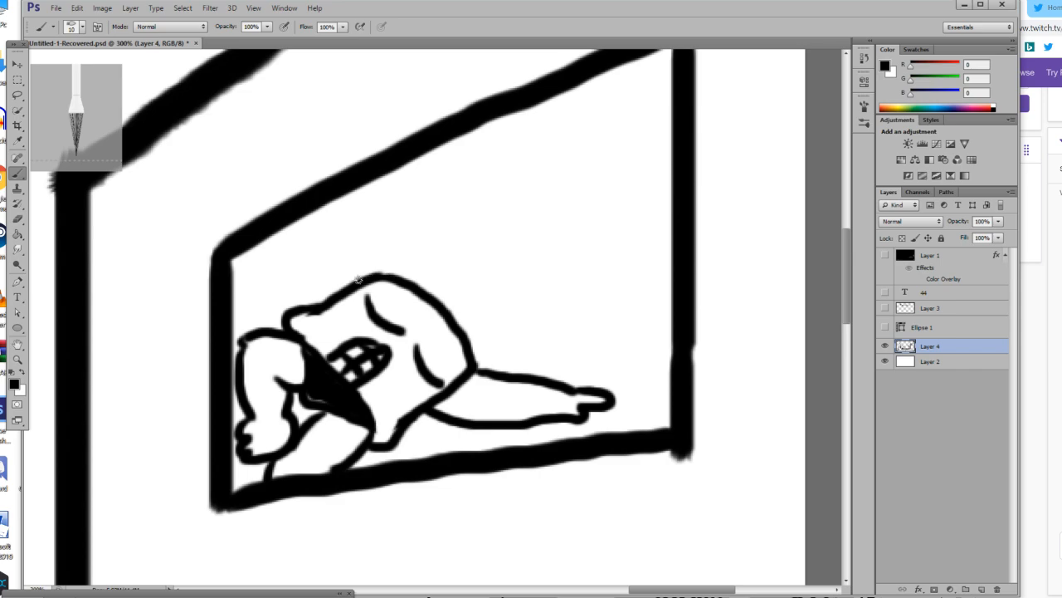
mouse_move(359, 279)
left_mouse_down()
mouse_move(353, 200)
mouse_move(396, 196)
mouse_move(400, 276)
mouse_move(449, 290)
left_mouse_up()
left_click_drag(462, 346, 477, 322)
mouse_move(508, 247)
left_mouse_down()
mouse_move(456, 262)
mouse_move(450, 275)
left_mouse_up()
key("ctrl+z")
mouse_move(490, 234)
left_mouse_down()
mouse_move(448, 255)
mouse_move(440, 291)
mouse_move(477, 317)
left_mouse_up()
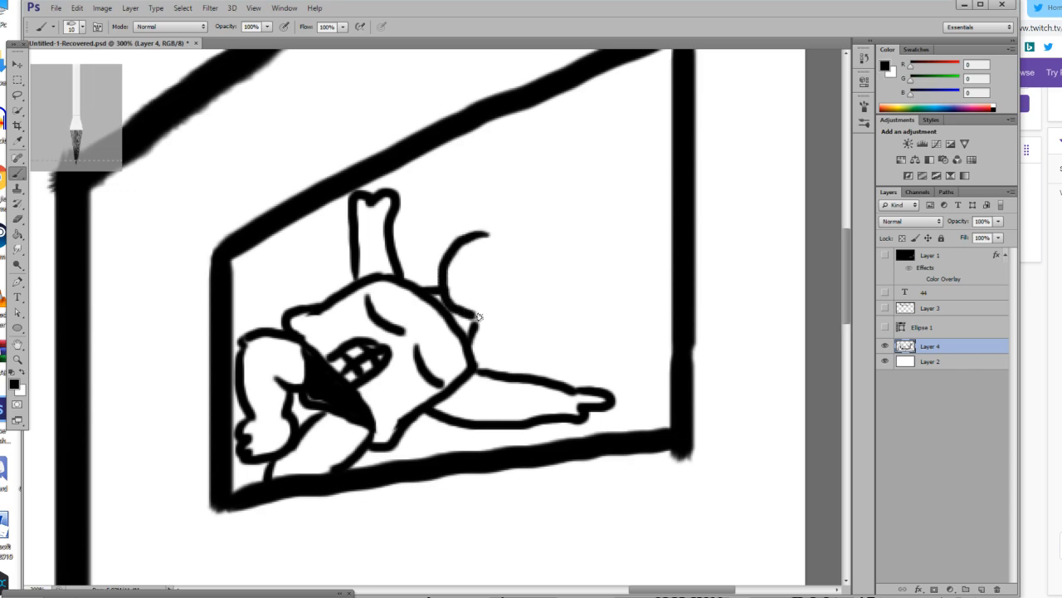
key("ctrl+z")
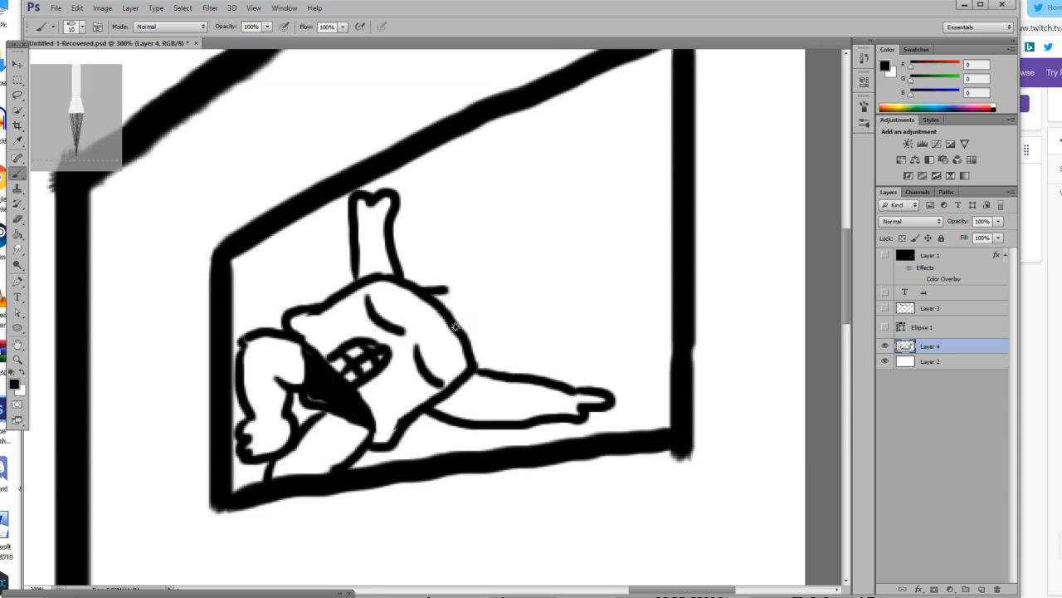
Brush the lower neck line, a tilted oval head and black-filled sunglasses beside the torso's upper corner.
left_click_drag(469, 351, 477, 333)
mouse_move(534, 247)
left_mouse_down()
mouse_move(482, 245)
mouse_move(442, 284)
mouse_move(480, 334)
mouse_move(527, 318)
mouse_move(541, 278)
mouse_move(526, 239)
mouse_move(486, 247)
mouse_move(537, 292)
left_mouse_up()
mouse_move(482, 249)
left_mouse_down()
mouse_move(475, 264)
mouse_move(489, 271)
mouse_move(485, 259)
mouse_move(536, 296)
mouse_move(507, 294)
left_mouse_up()
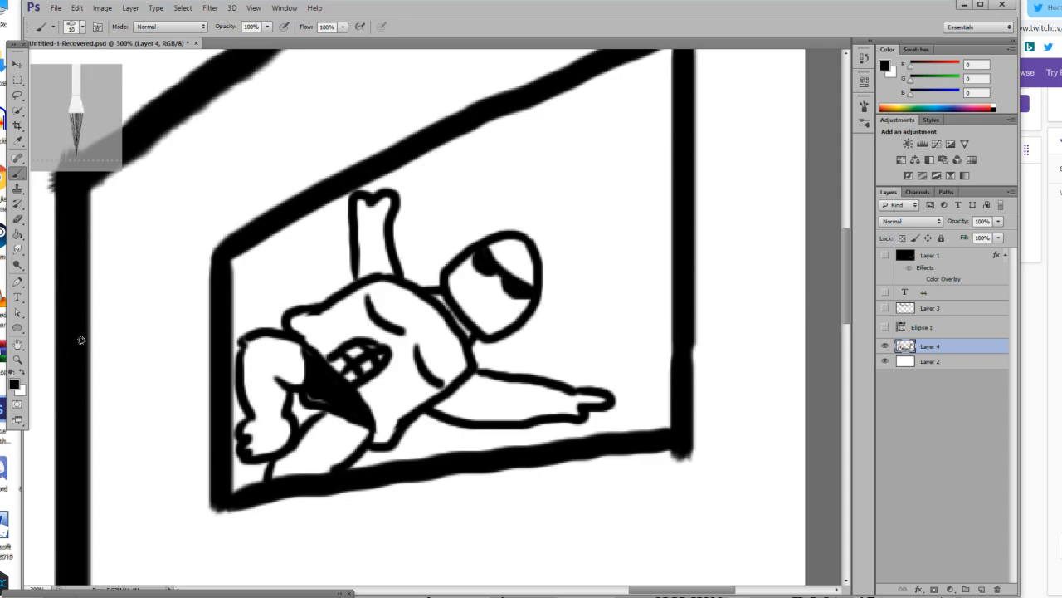
Set the brush size to 5 px for detailing the lower face.
left_click(17, 359)
left_click(415, 357)
left_click(639, 290)
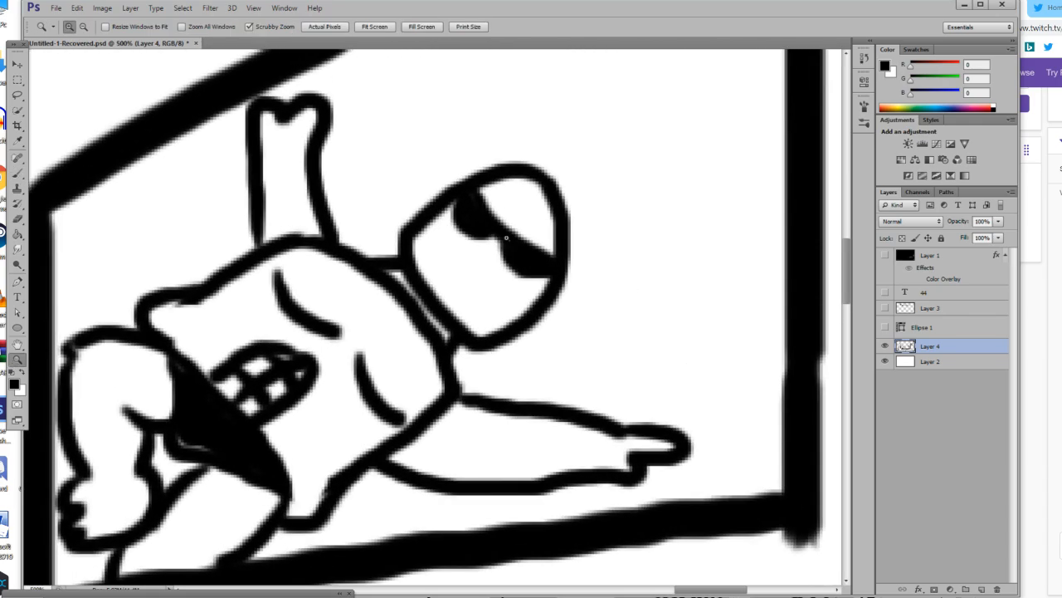
left_click(505, 238)
left_click(506, 237)
left_click(506, 237)
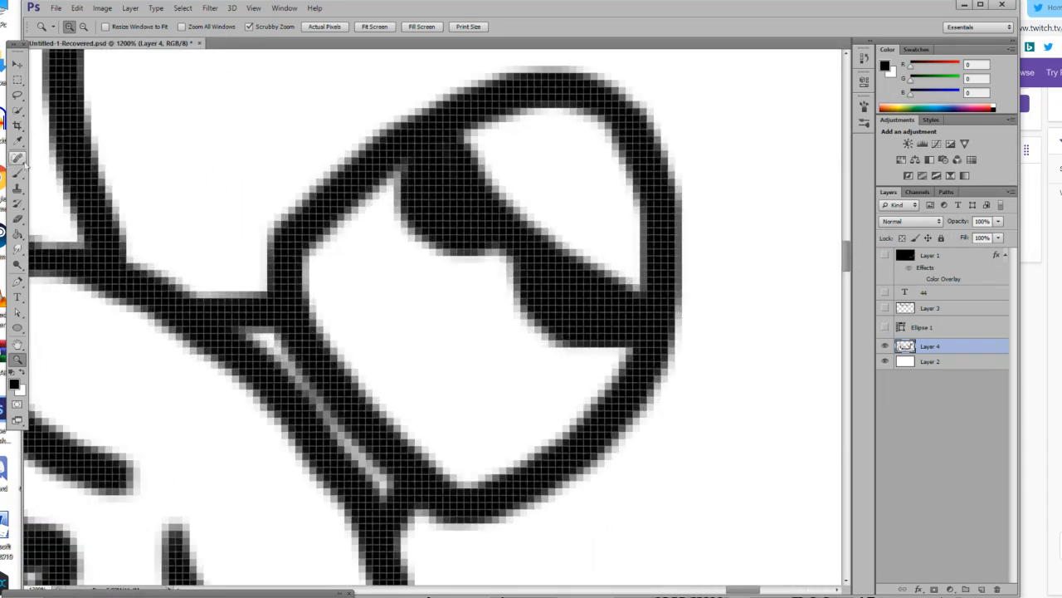
left_click(18, 173)
left_click(73, 26)
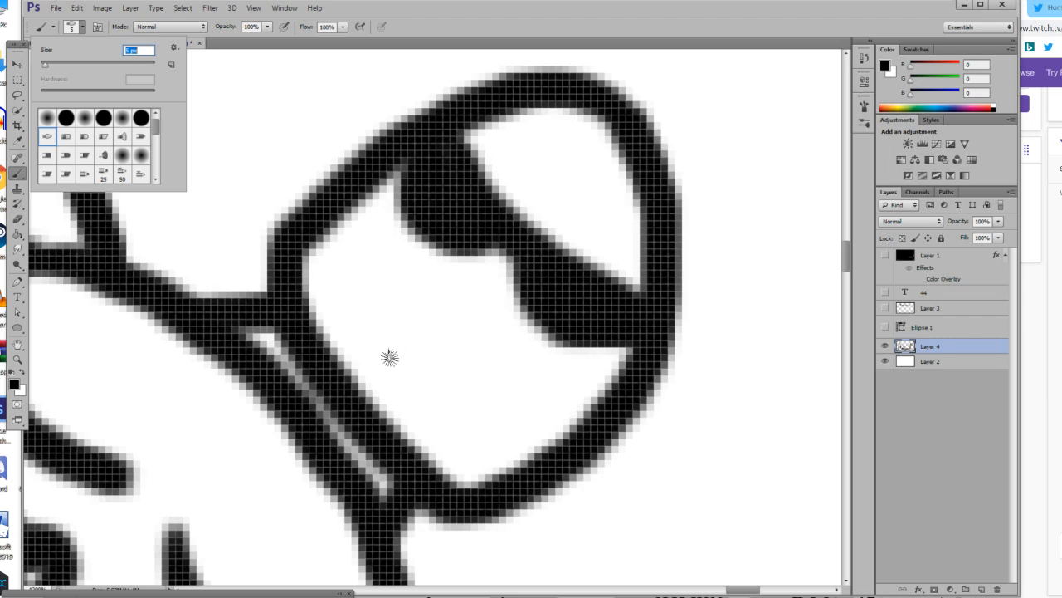
left_click(387, 313)
mouse_move(373, 309)
left_mouse_down()
mouse_move(417, 316)
mouse_move(454, 358)
left_mouse_up()
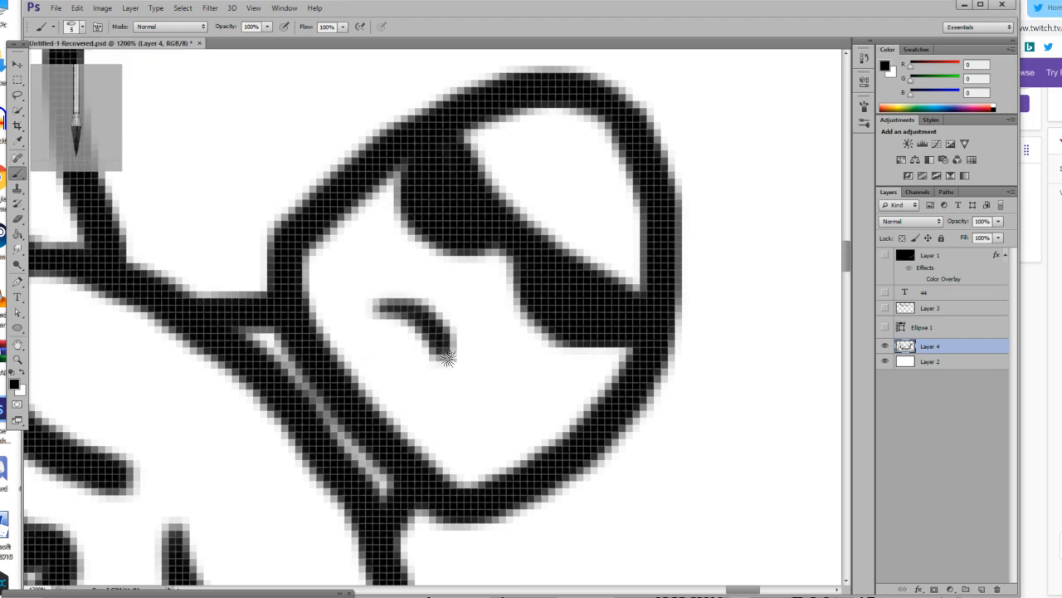
mouse_move(368, 327)
left_mouse_down()
mouse_move(413, 359)
mouse_move(366, 343)
left_mouse_up()
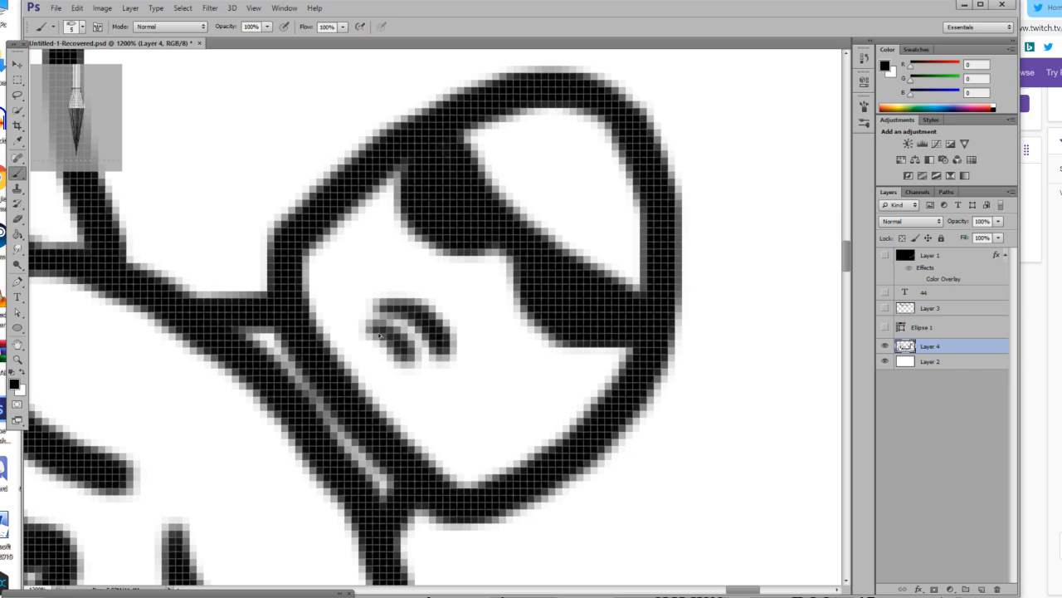
key("ctrl+alt+z")
key("ctrl+alt+z")
Brush a small tilted oval mouth outline below the sunglasses.
left_click_drag(382, 303, 459, 343)
mouse_move(380, 312)
left_mouse_down()
mouse_move(385, 349)
mouse_move(421, 373)
left_mouse_up()
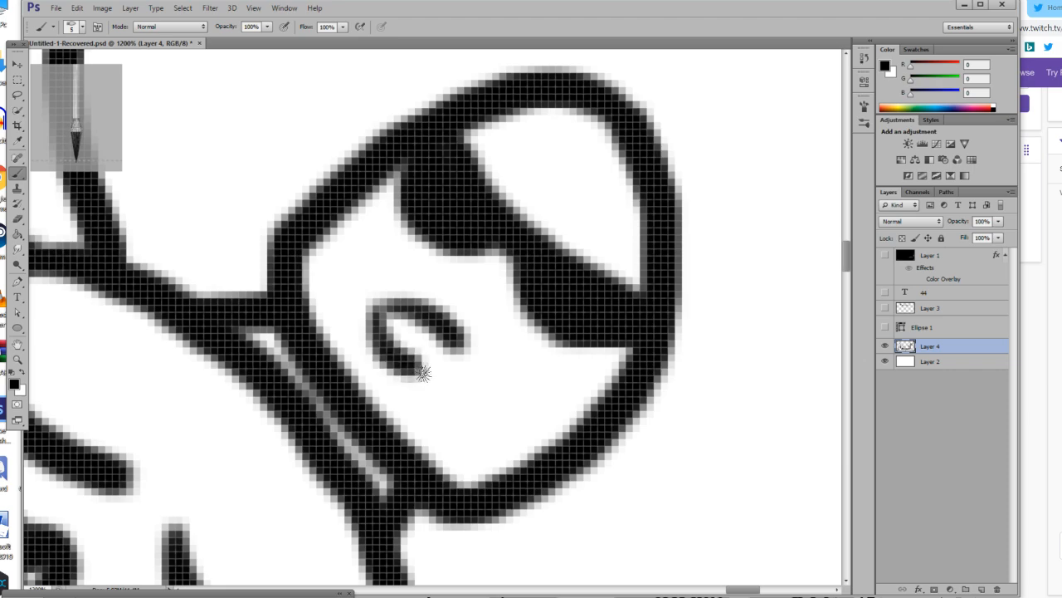
key("ctrl+alt+z")
mouse_move(380, 302)
left_mouse_down()
mouse_move(377, 344)
mouse_move(398, 367)
mouse_move(448, 373)
left_mouse_up()
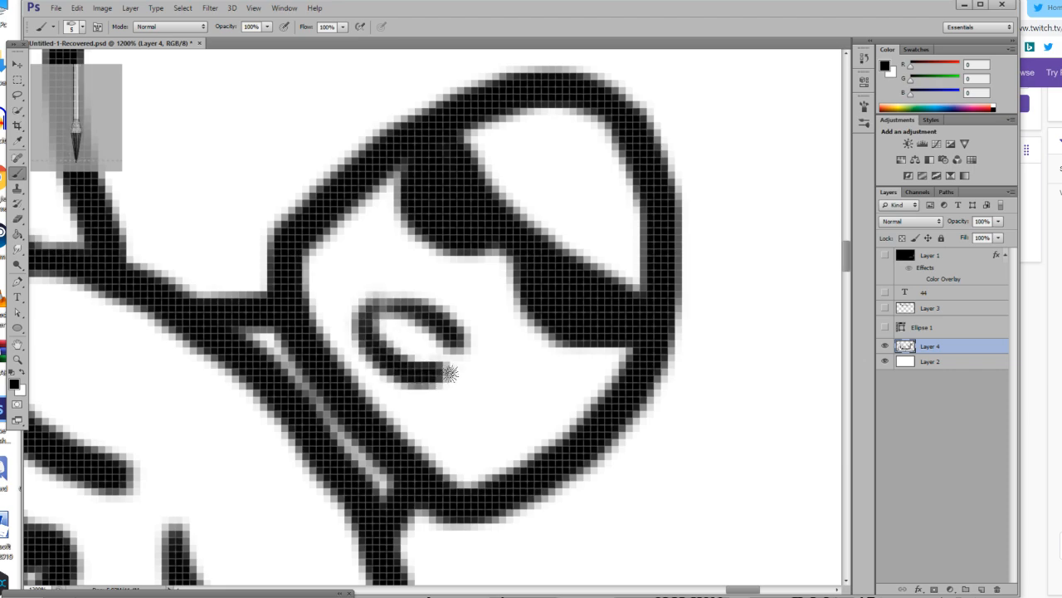
left_click_drag(385, 320, 417, 352)
key("ctrl+alt+z")
Set the brush size to 1 px and brush thin lines inside the mouth.
left_click(83, 28)
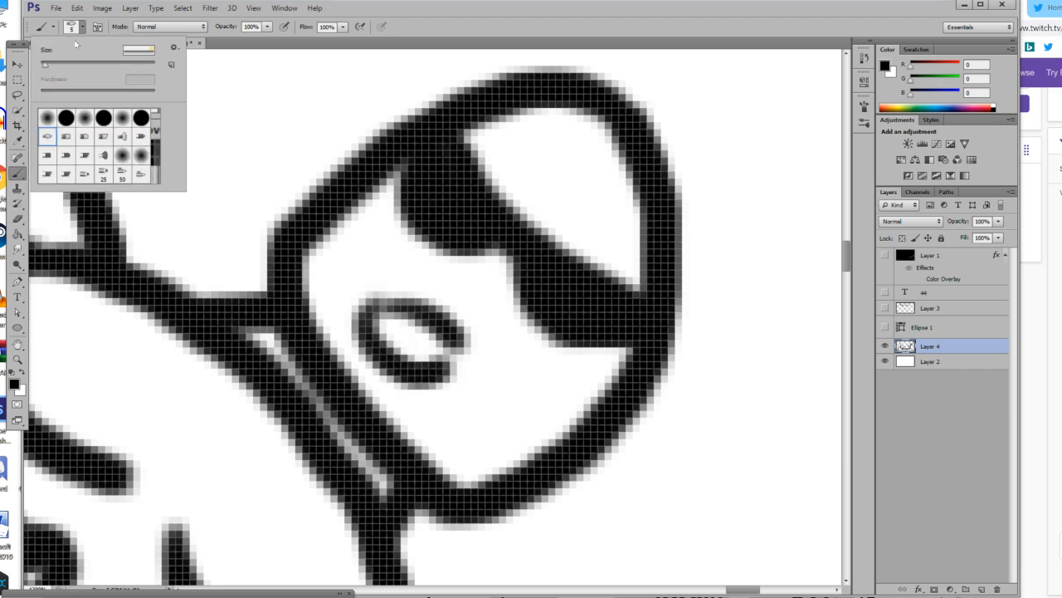
key("Return")
left_click_drag(382, 317, 432, 374)
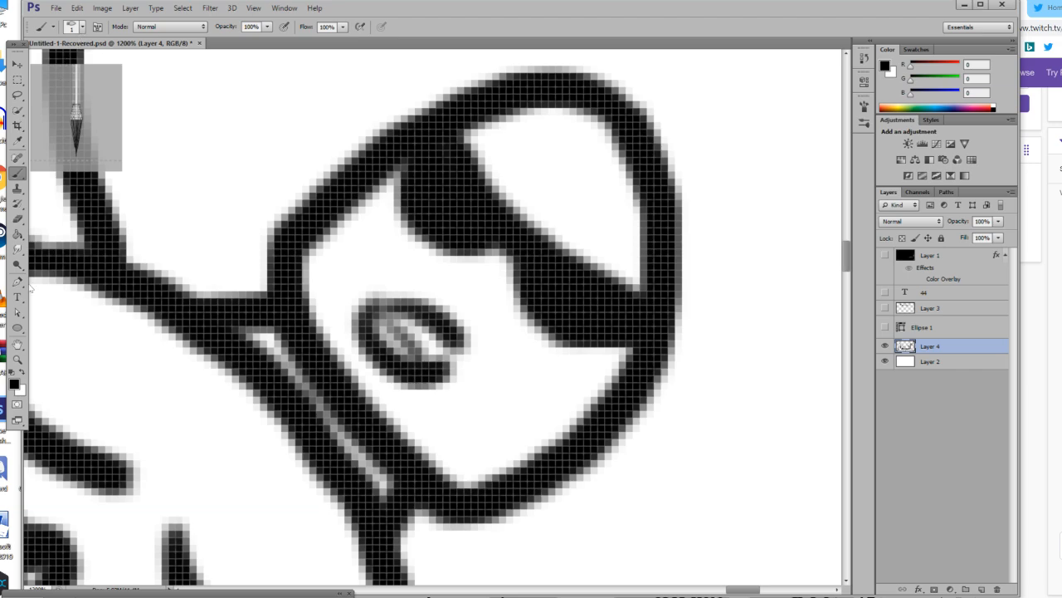
Set the foreground colour to a grey-green with RGB values 105, 109, 94.
left_click(18, 360)
left_click_drag(253, 370, 176, 434)
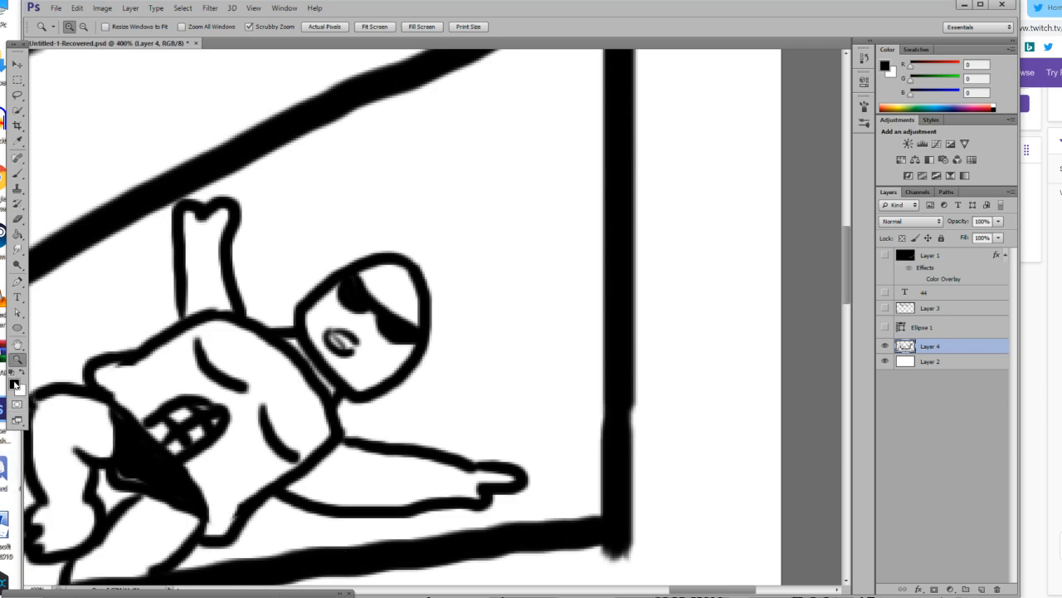
left_click(14, 383)
left_click_drag(645, 528, 586, 539)
left_click(730, 570)
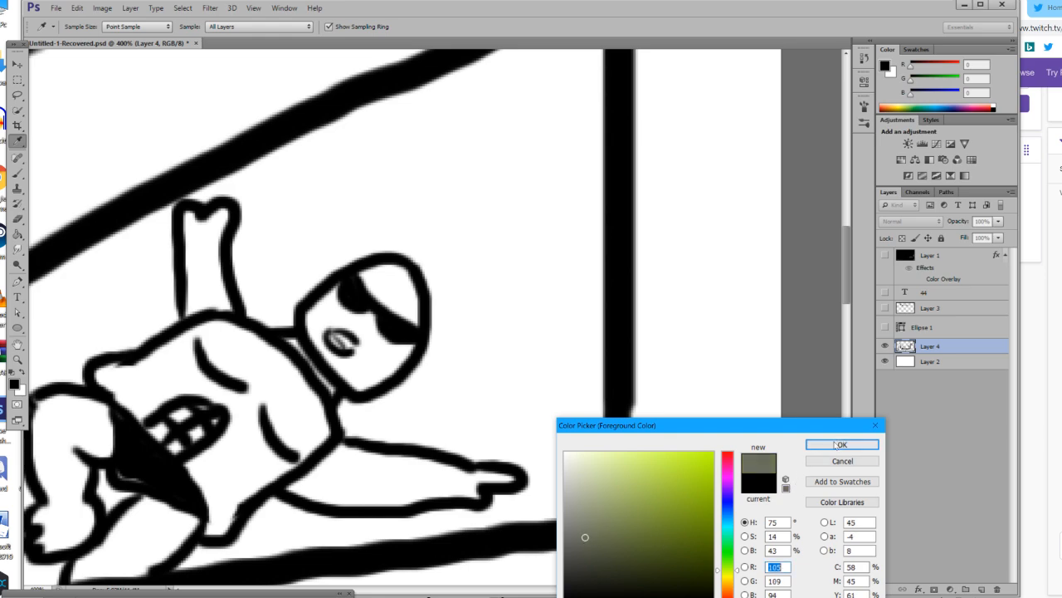
left_click(841, 444)
Try to fill the outstretched arm and torso with the grey-green using the Paint Bucket on Layer 4.
key("z")
scroll(62, 238, "down", 2)
left_click(18, 235)
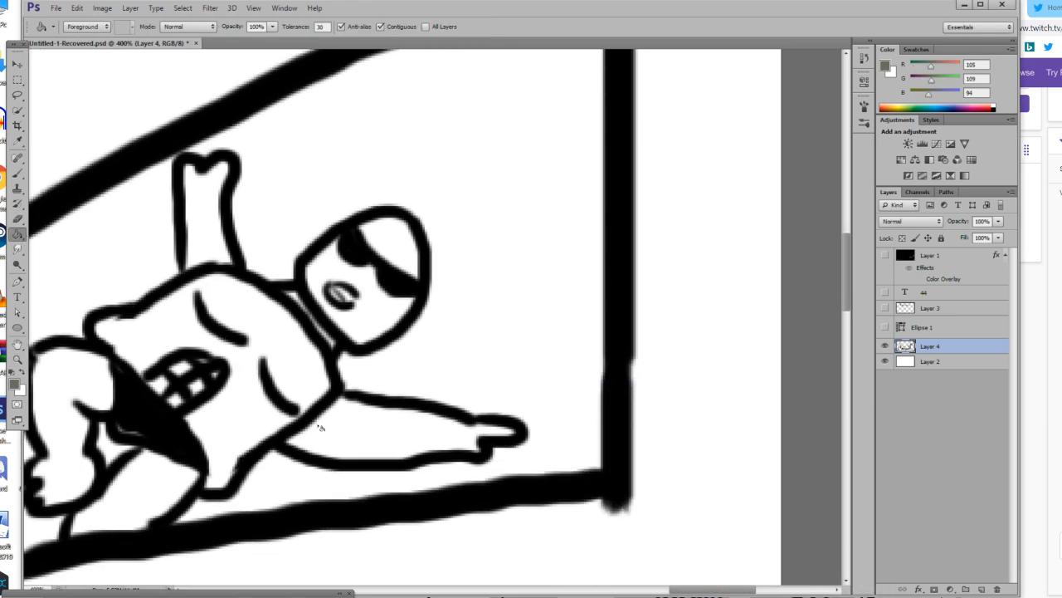
left_click(383, 425)
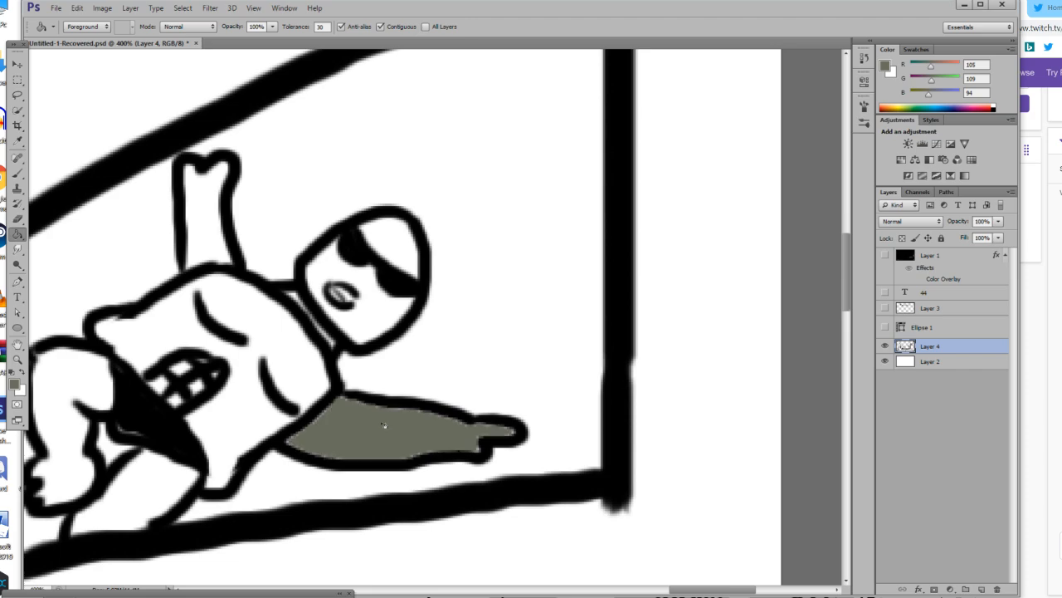
left_click(290, 345)
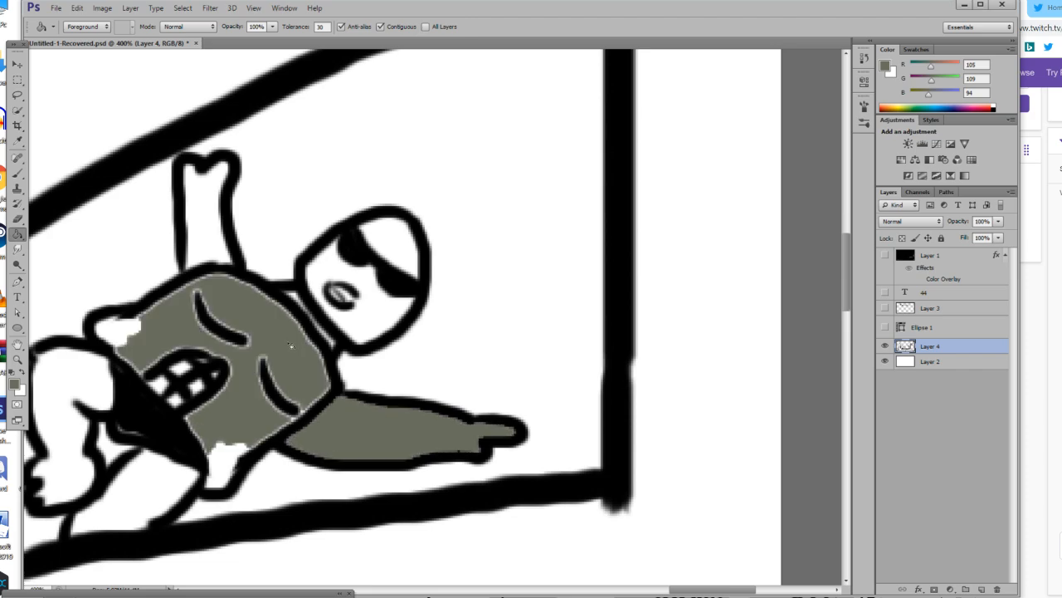
left_click(216, 460)
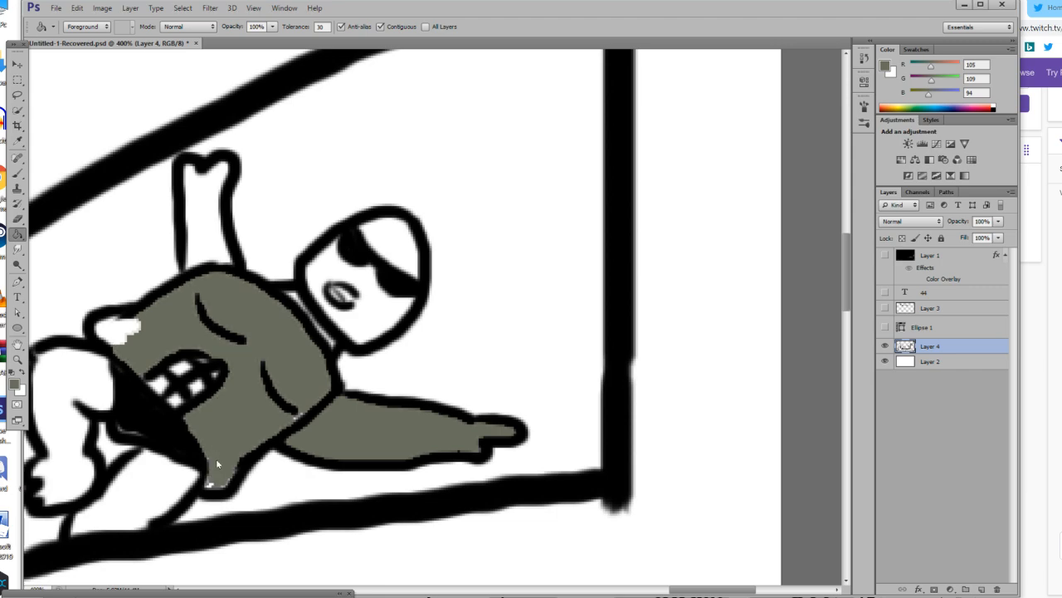
key("ctrl+alt+z")
key("ctrl+alt+z")
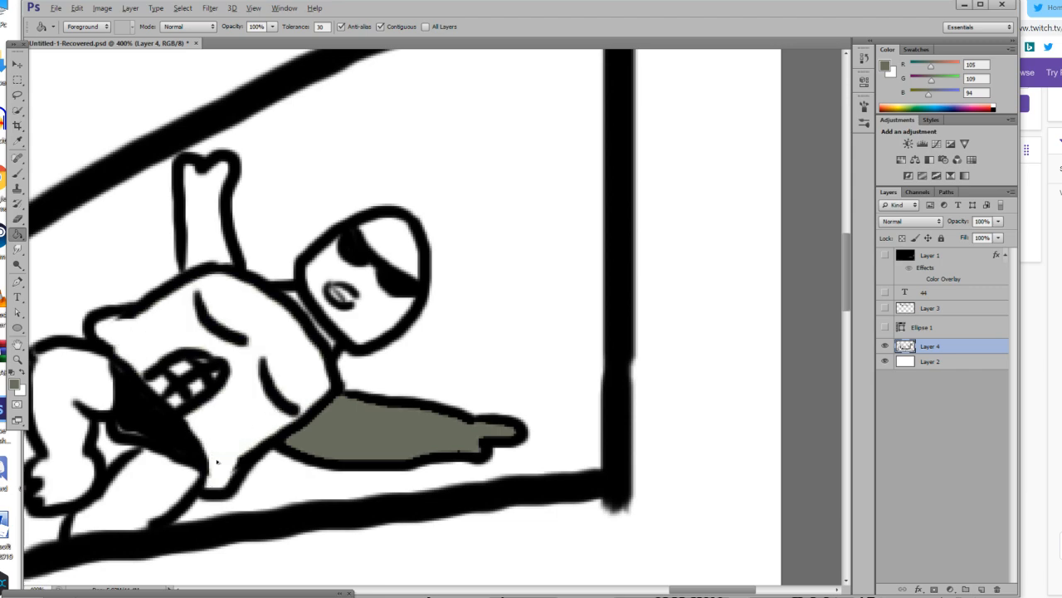
key("ctrl+alt+z")
Create a new layer between Layer 2 and Layer 4.
left_click(904, 362)
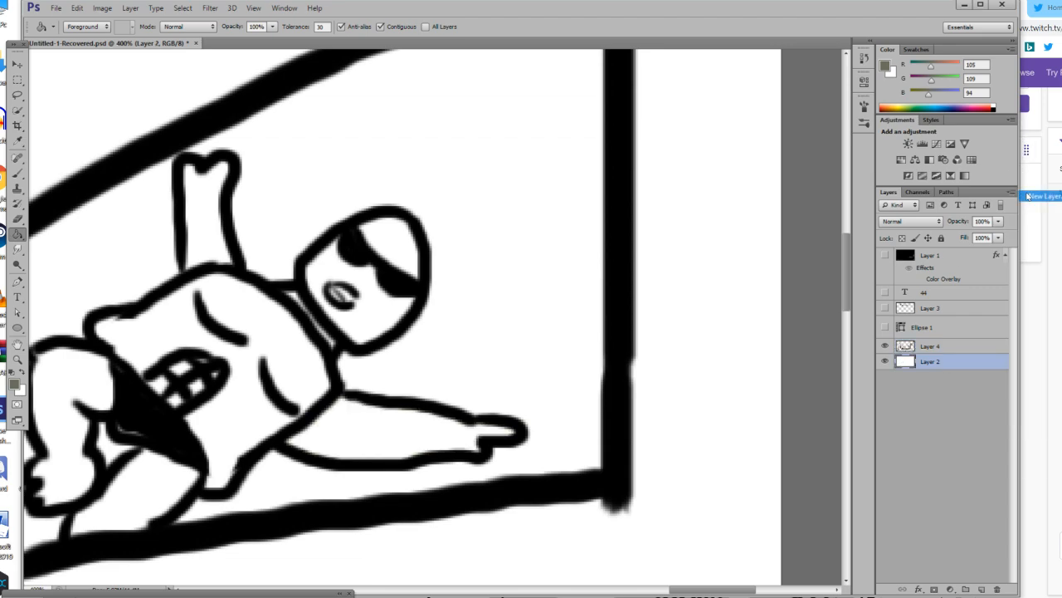
key("ctrl+shift+n")
left_click(641, 133)
Set the brush size to 15 px and paint the figure's head, neck, raised arm and upper torso grey-green on the new layer.
key("b")
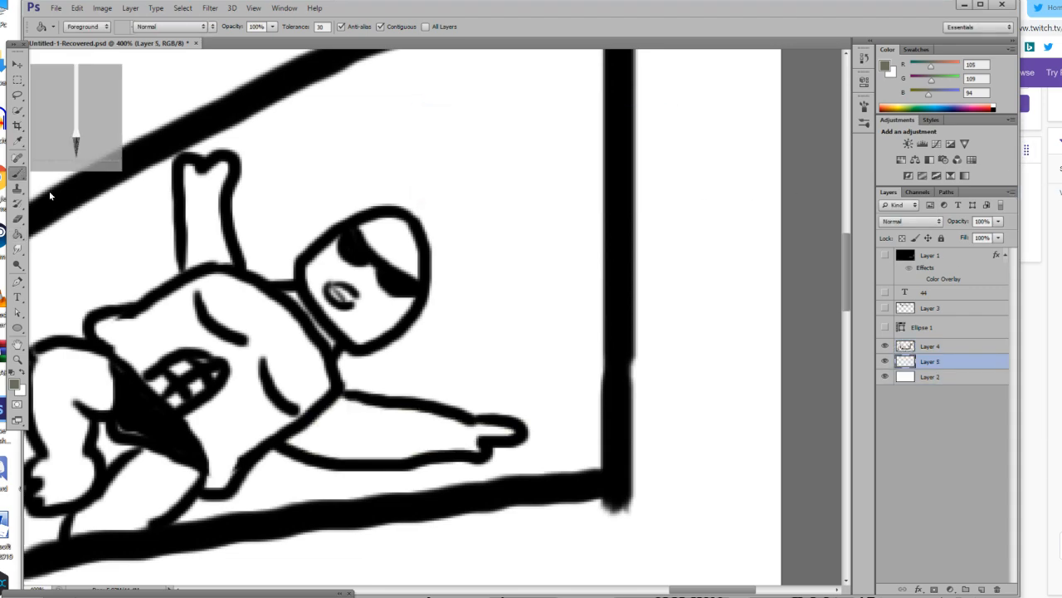
mouse_move(274, 341)
left_mouse_down()
mouse_move(253, 369)
mouse_move(266, 400)
left_mouse_up()
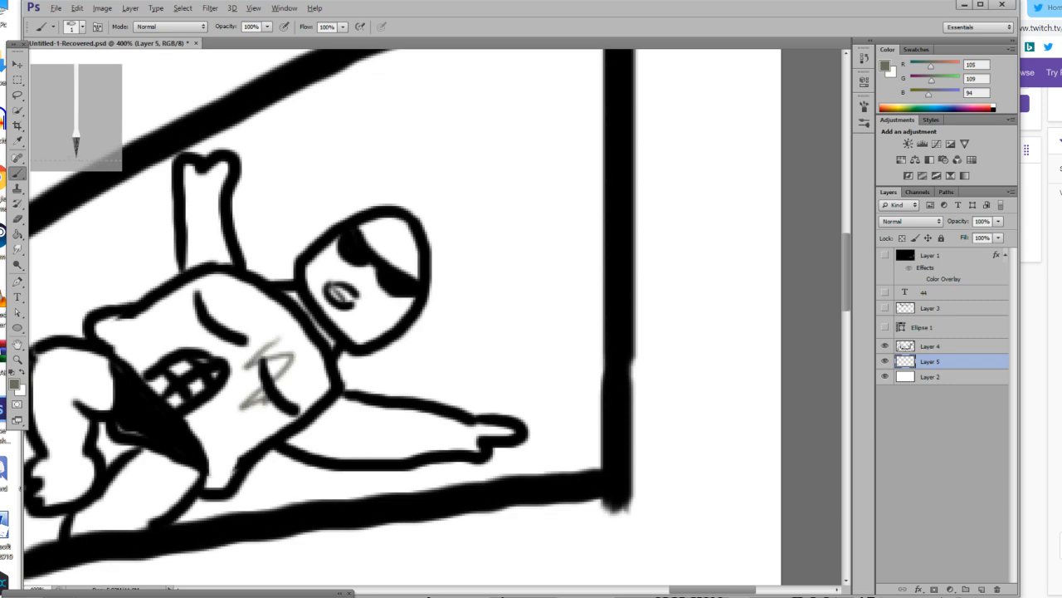
key("ctrl+z")
left_click(81, 26)
mouse_move(340, 294)
left_mouse_down()
mouse_move(284, 336)
mouse_move(258, 330)
mouse_move(257, 318)
mouse_move(355, 261)
mouse_move(318, 266)
mouse_move(386, 226)
mouse_move(406, 232)
mouse_move(407, 271)
mouse_move(351, 313)
mouse_move(396, 250)
mouse_move(346, 270)
mouse_move(369, 246)
mouse_move(395, 257)
mouse_move(390, 302)
mouse_move(405, 293)
mouse_move(416, 238)
mouse_move(393, 220)
left_mouse_up()
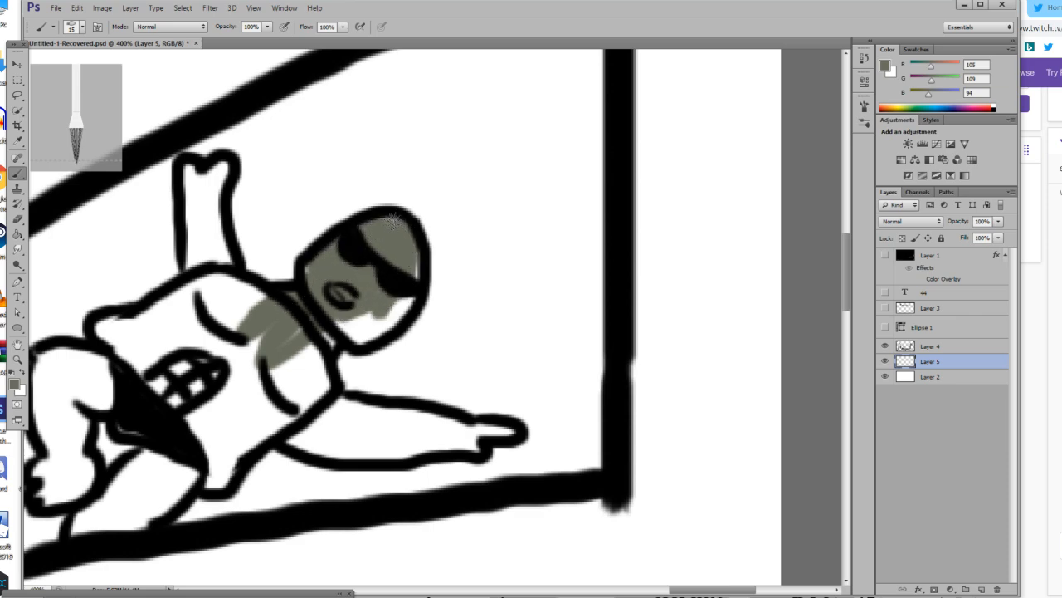
mouse_move(397, 306)
left_mouse_down()
mouse_move(358, 323)
mouse_move(409, 301)
mouse_move(376, 328)
mouse_move(419, 289)
mouse_move(378, 332)
mouse_move(324, 328)
mouse_move(360, 327)
mouse_move(303, 365)
left_mouse_up()
mouse_move(278, 328)
left_mouse_down()
mouse_move(209, 284)
mouse_move(190, 171)
mouse_move(193, 284)
mouse_move(224, 169)
mouse_move(216, 184)
mouse_move(189, 190)
mouse_move(201, 175)
mouse_move(211, 272)
mouse_move(222, 186)
mouse_move(222, 263)
mouse_move(221, 246)
mouse_move(256, 325)
mouse_move(224, 299)
mouse_move(279, 341)
mouse_move(245, 285)
left_mouse_up()
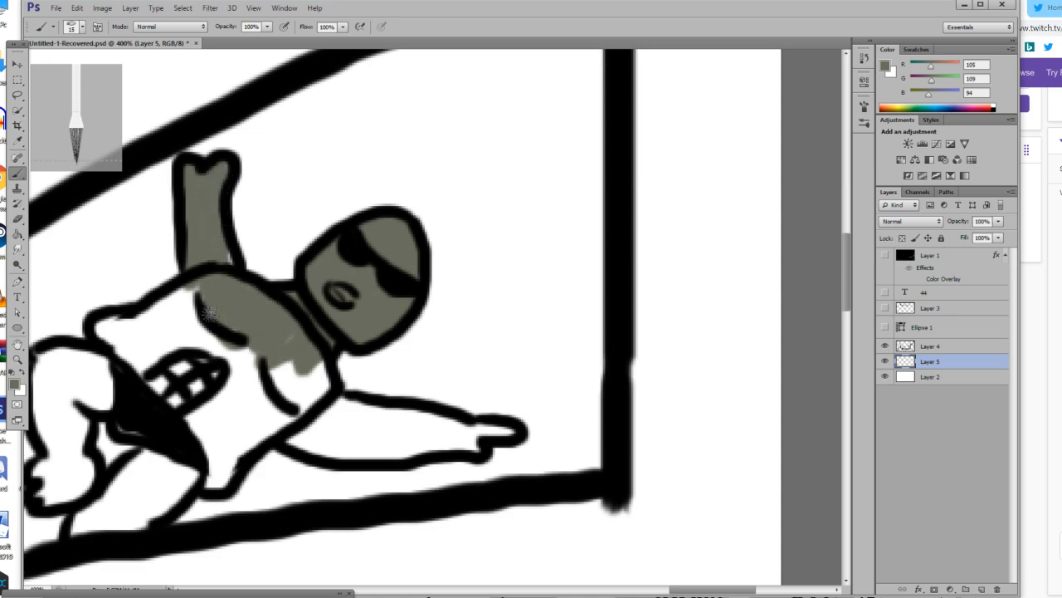
Set the brush size to 24 px and paint the outstretched arm, the rest of the torso and the lower limbs grey-green.
left_click(82, 27)
mouse_move(378, 425)
left_mouse_down()
mouse_move(288, 421)
mouse_move(484, 451)
mouse_move(507, 435)
mouse_move(360, 426)
mouse_move(324, 405)
mouse_move(424, 421)
mouse_move(286, 419)
mouse_move(427, 454)
mouse_move(287, 430)
mouse_move(321, 430)
mouse_move(312, 431)
mouse_move(332, 446)
mouse_move(313, 378)
mouse_move(290, 363)
mouse_move(328, 371)
mouse_move(226, 413)
mouse_move(259, 400)
mouse_move(220, 472)
mouse_move(247, 404)
mouse_move(266, 400)
mouse_move(243, 429)
mouse_move(260, 424)
mouse_move(256, 435)
mouse_move(229, 380)
mouse_move(252, 390)
mouse_move(222, 377)
mouse_move(245, 355)
mouse_move(104, 332)
mouse_move(205, 332)
mouse_move(166, 316)
mouse_move(206, 293)
mouse_move(148, 319)
mouse_move(224, 334)
left_mouse_up()
mouse_move(162, 469)
left_mouse_down()
mouse_move(90, 527)
mouse_move(175, 444)
mouse_move(121, 494)
mouse_move(192, 466)
mouse_move(143, 521)
mouse_move(193, 482)
mouse_move(75, 534)
mouse_move(86, 502)
mouse_move(74, 485)
mouse_move(55, 494)
mouse_move(43, 471)
mouse_move(54, 487)
mouse_move(67, 440)
mouse_move(61, 457)
mouse_move(89, 454)
mouse_move(50, 396)
mouse_move(52, 363)
mouse_move(67, 359)
mouse_move(135, 384)
mouse_move(81, 388)
mouse_move(129, 390)
mouse_move(122, 401)
mouse_move(60, 386)
mouse_move(49, 429)
mouse_move(42, 406)
mouse_move(65, 413)
mouse_move(83, 443)
left_mouse_up()
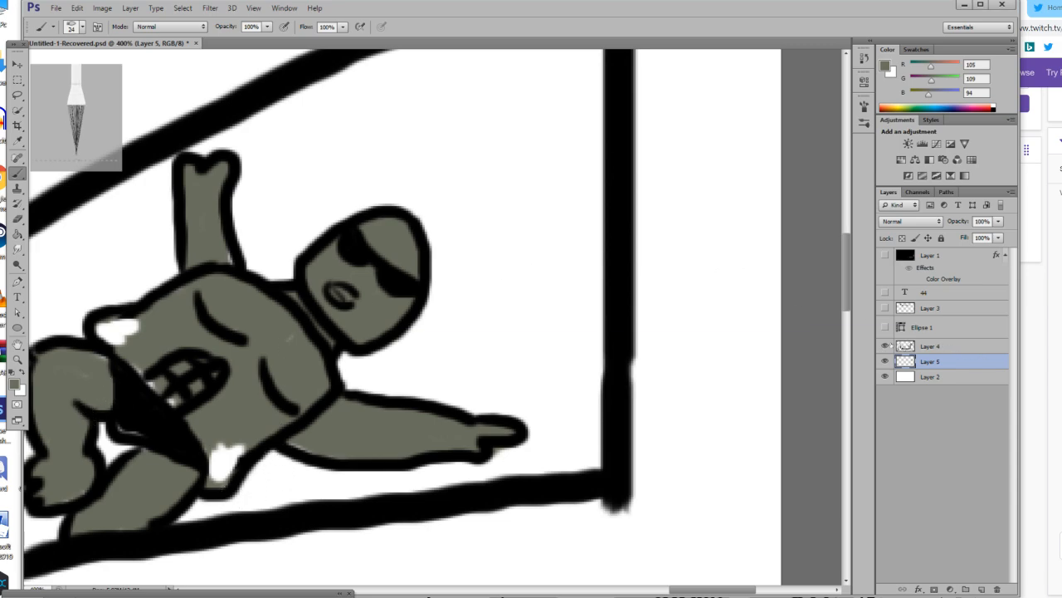
Select Layer 4 and switch to the Eraser tool.
left_click(929, 346)
left_click(17, 218)
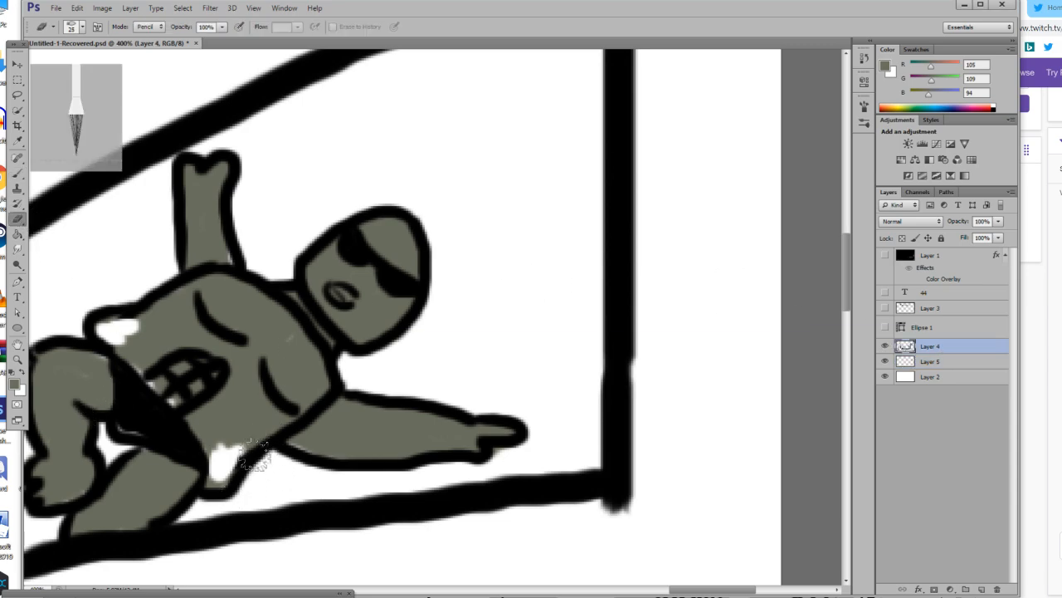
left_click(82, 27)
left_click_drag(58, 67, 53, 69)
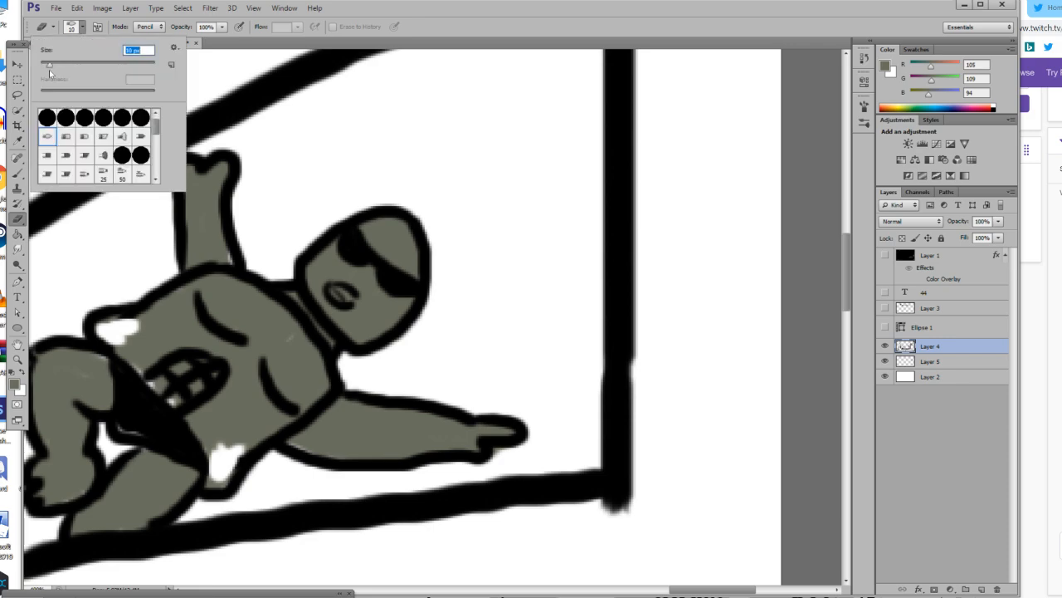
left_click_drag(233, 439, 220, 478)
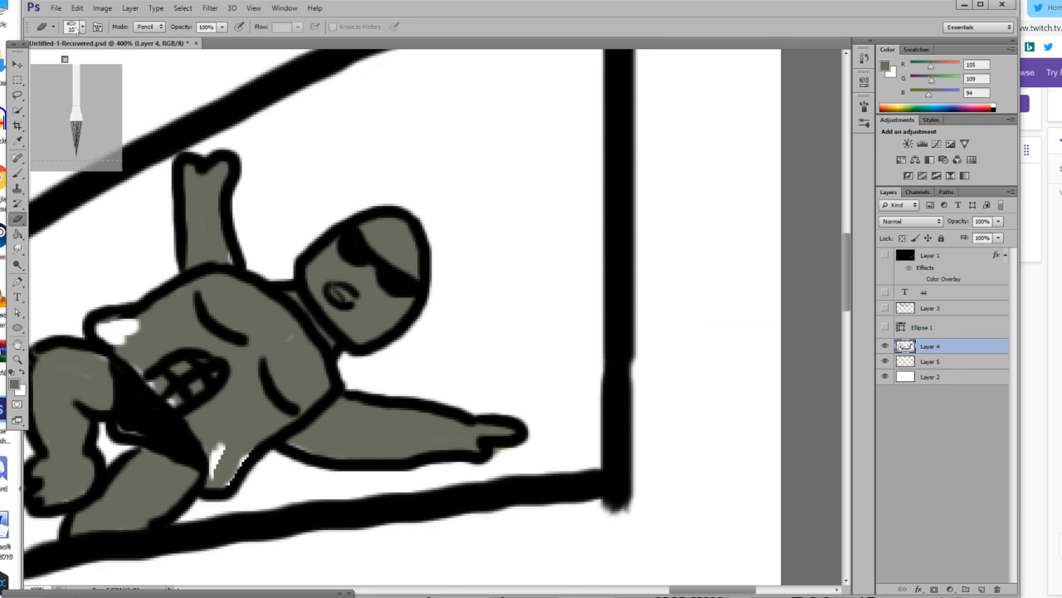
key("ctrl+z")
Set the eraser size to 4 px and erase the white patches at the torso's two lower corners on Layer 4.
left_click(83, 31)
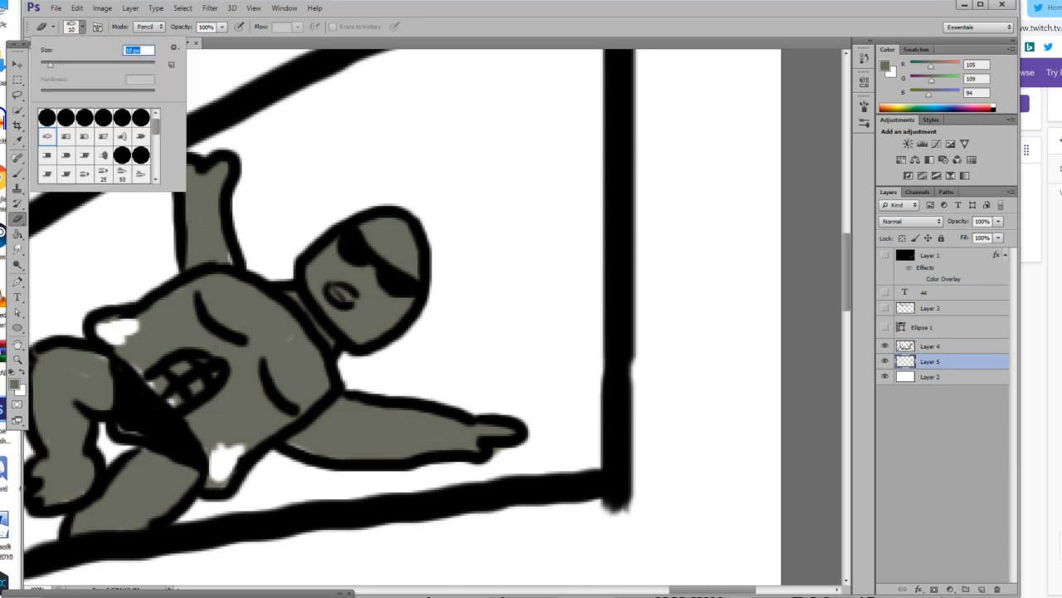
left_click_drag(149, 332, 111, 332)
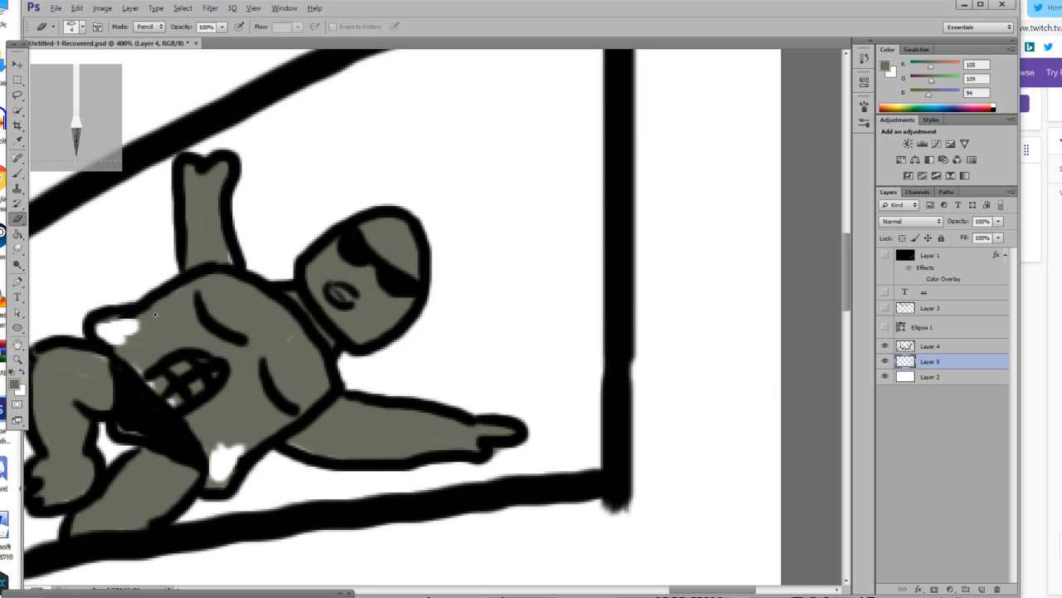
left_click_drag(119, 325, 136, 327)
left_click_drag(146, 330, 123, 330)
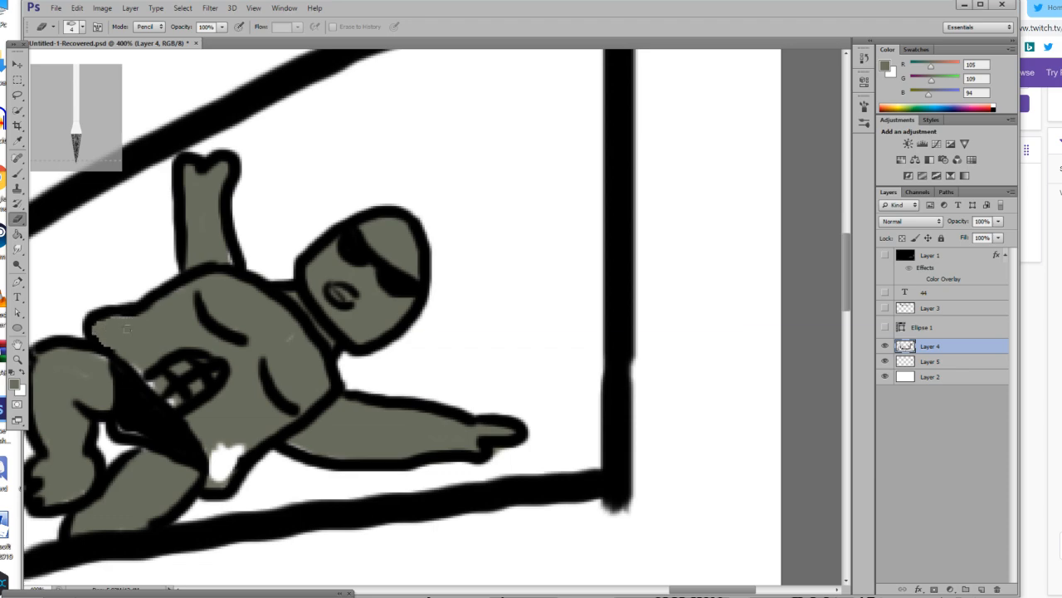
left_click_drag(226, 455, 221, 478)
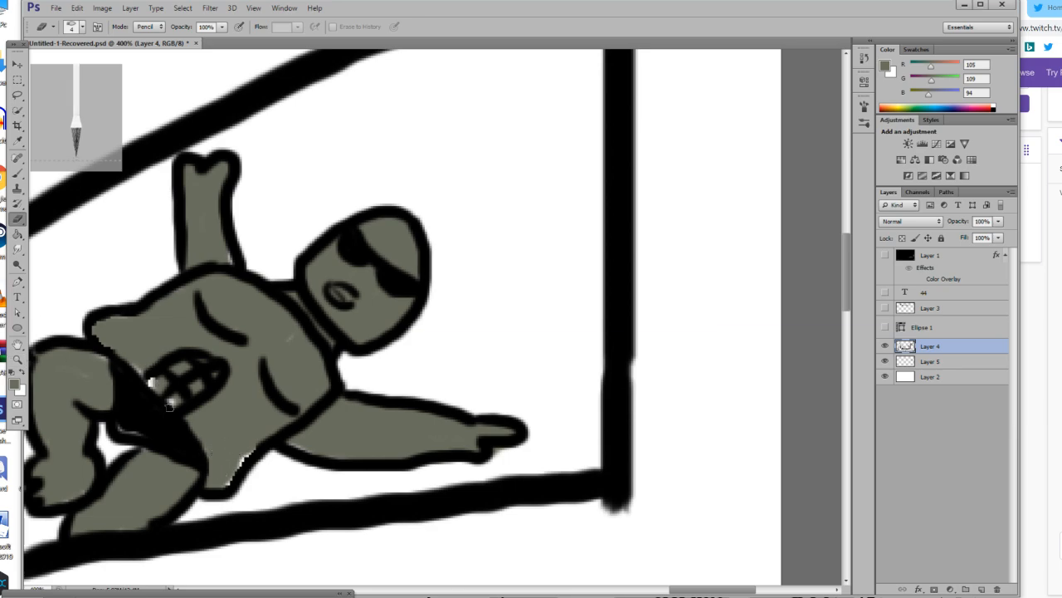
Reset the foreground to black, set the brush size to 7 px and repaint the torso's ragged outline at its two lower corners on Layer 4.
left_click(13, 374)
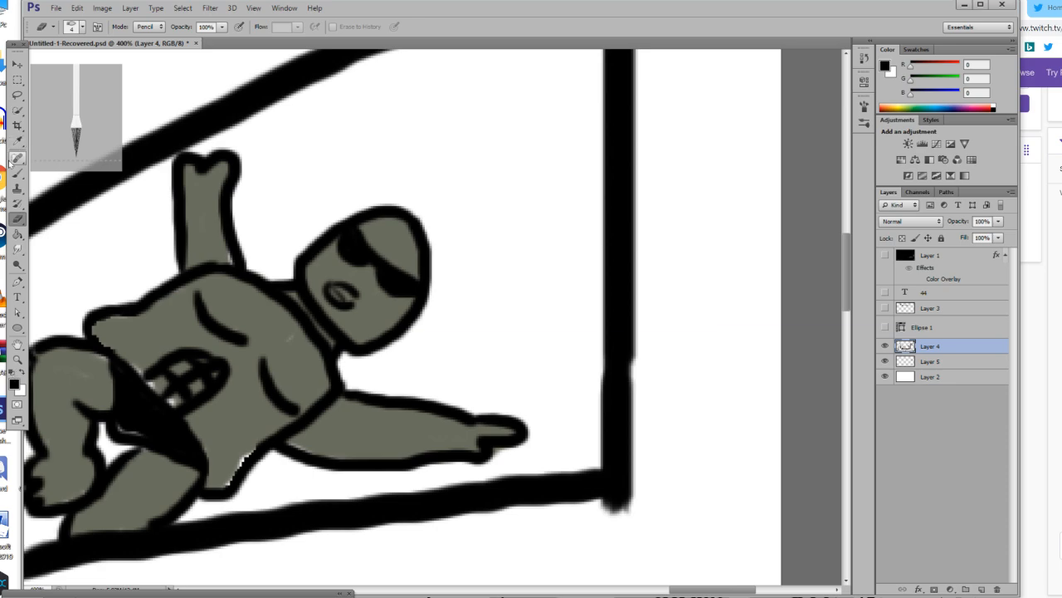
left_click(16, 173)
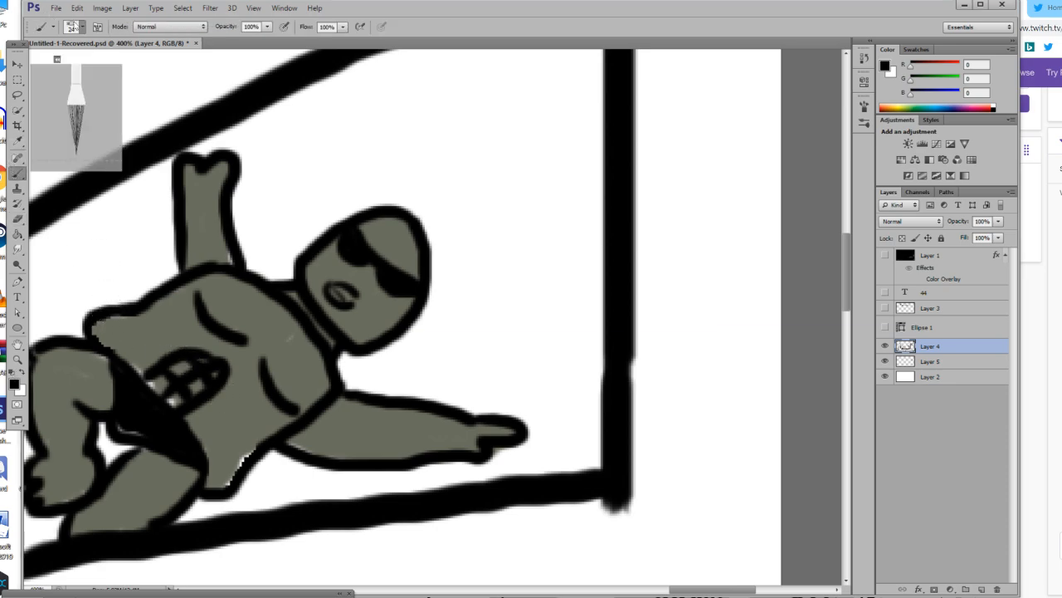
left_click(72, 27)
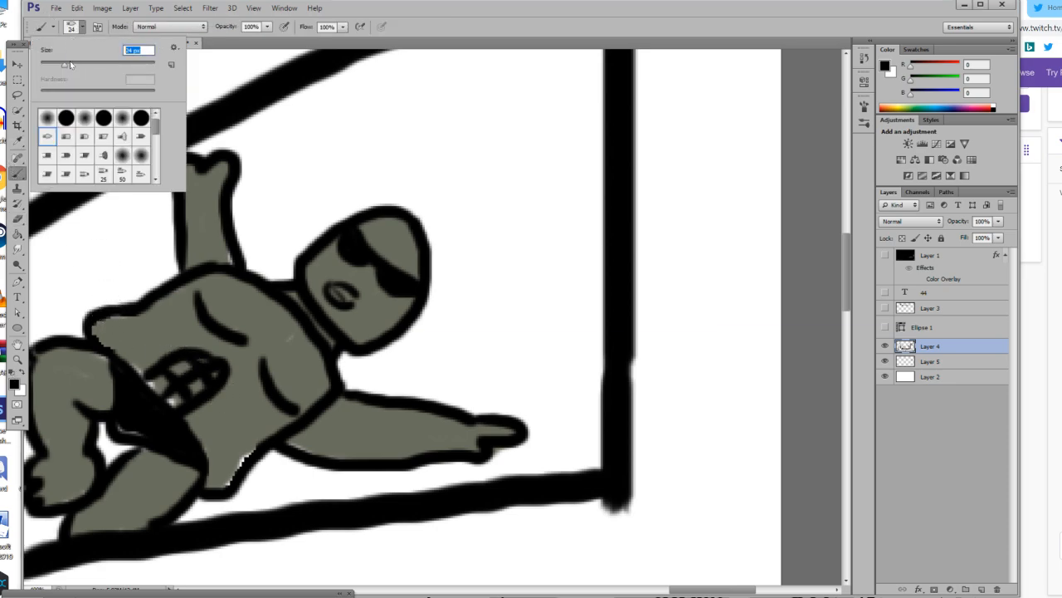
key("Return")
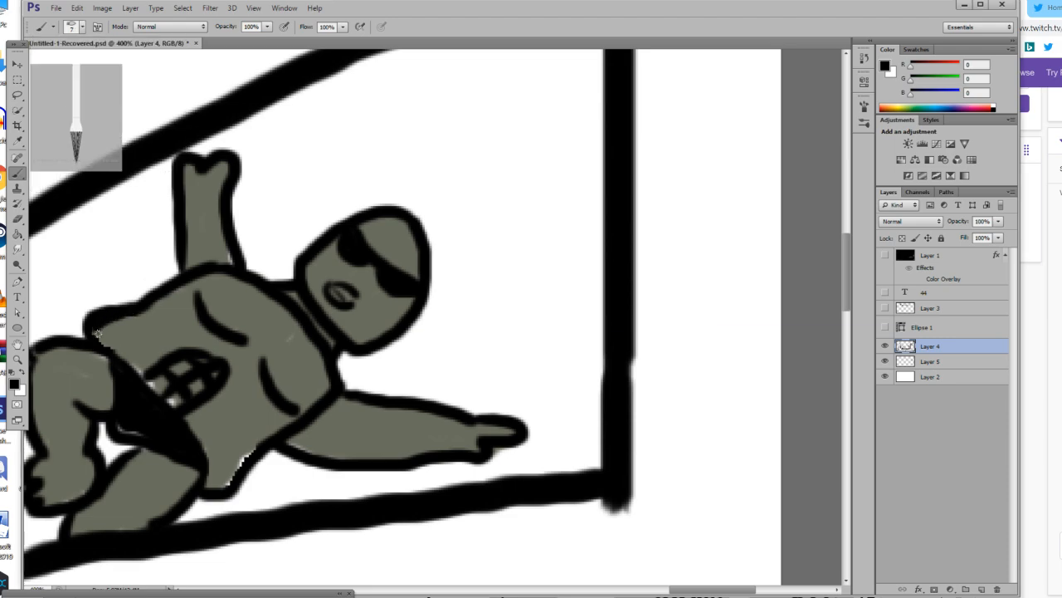
left_click_drag(133, 373, 164, 407)
left_click_drag(259, 447, 231, 486)
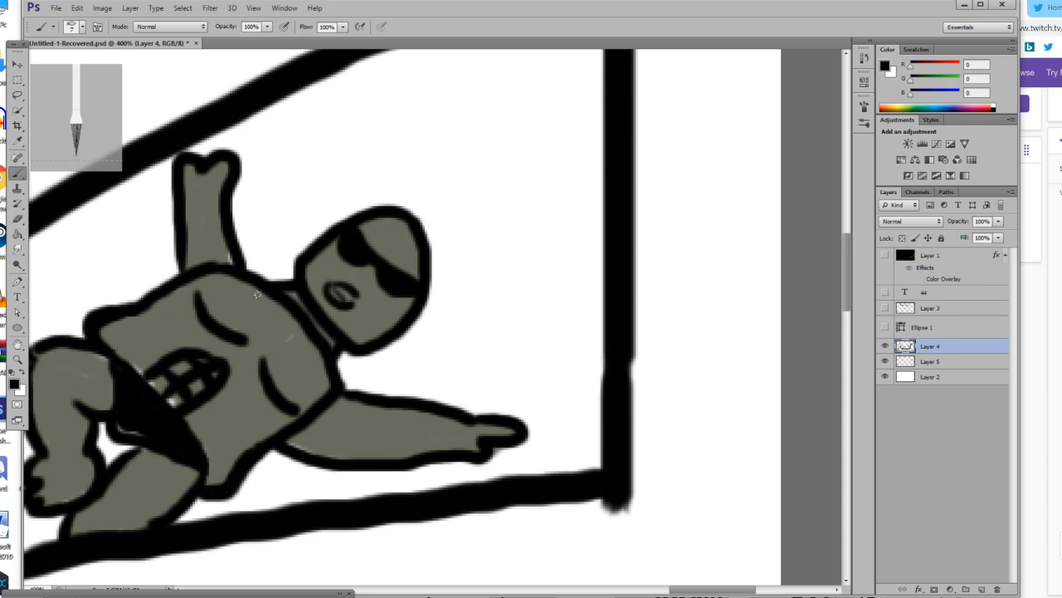
Set the foreground colour to RGB 173, 115, 115 and paint the inside of the figure's mouth pink on Layer 5.
scroll(282, 262, "up", 1)
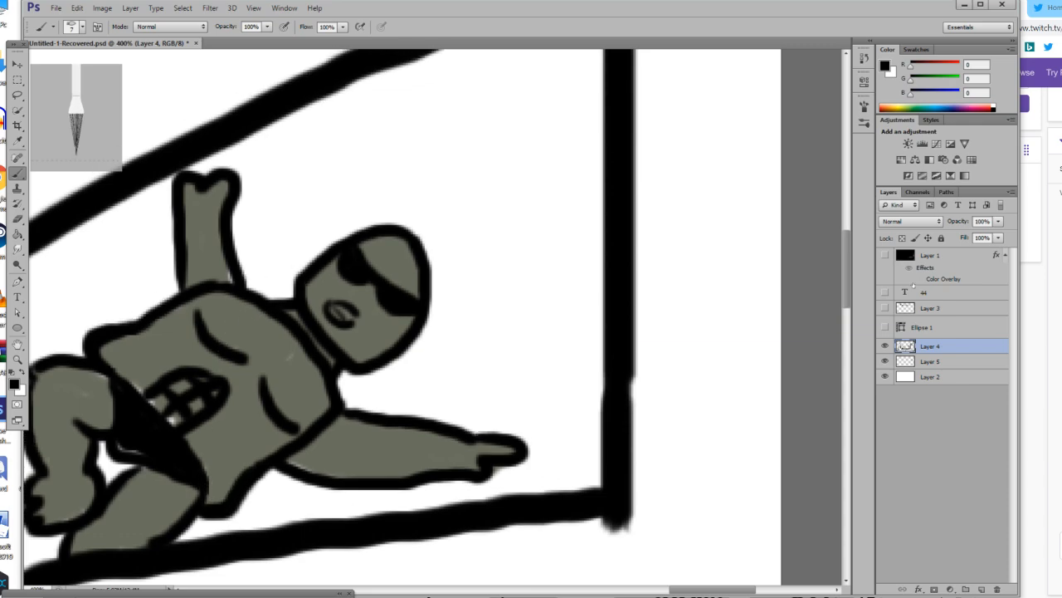
left_click(18, 359)
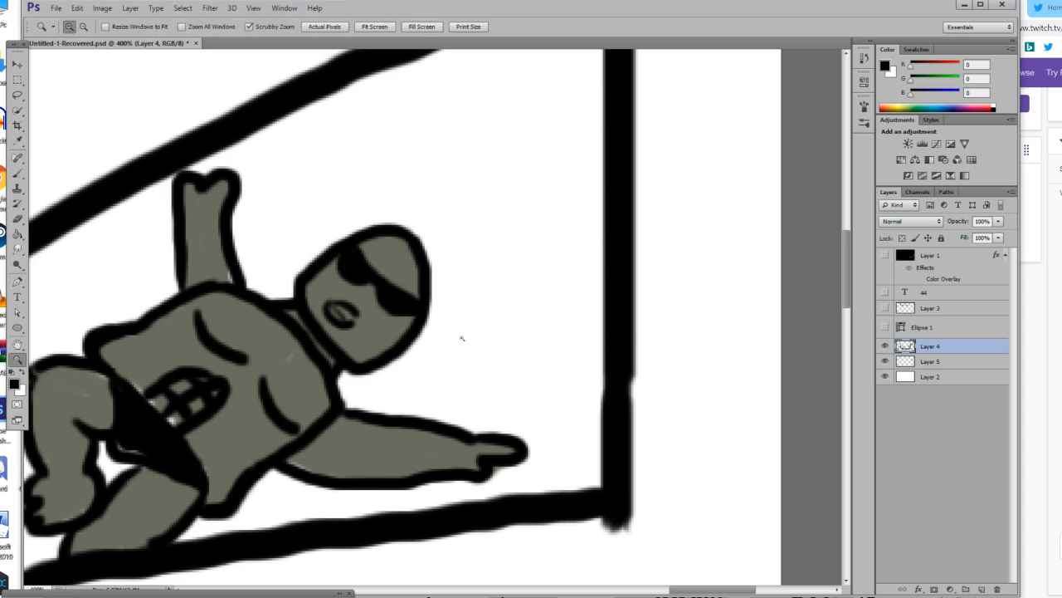
left_click(421, 275)
left_click(422, 275)
left_click(420, 277)
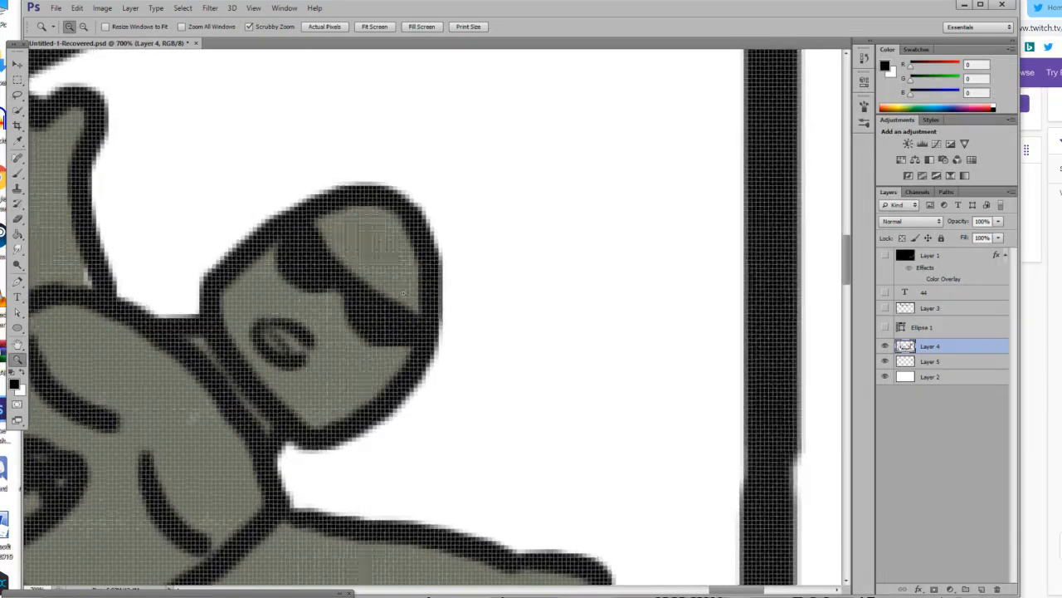
left_click(406, 290)
left_click(406, 290)
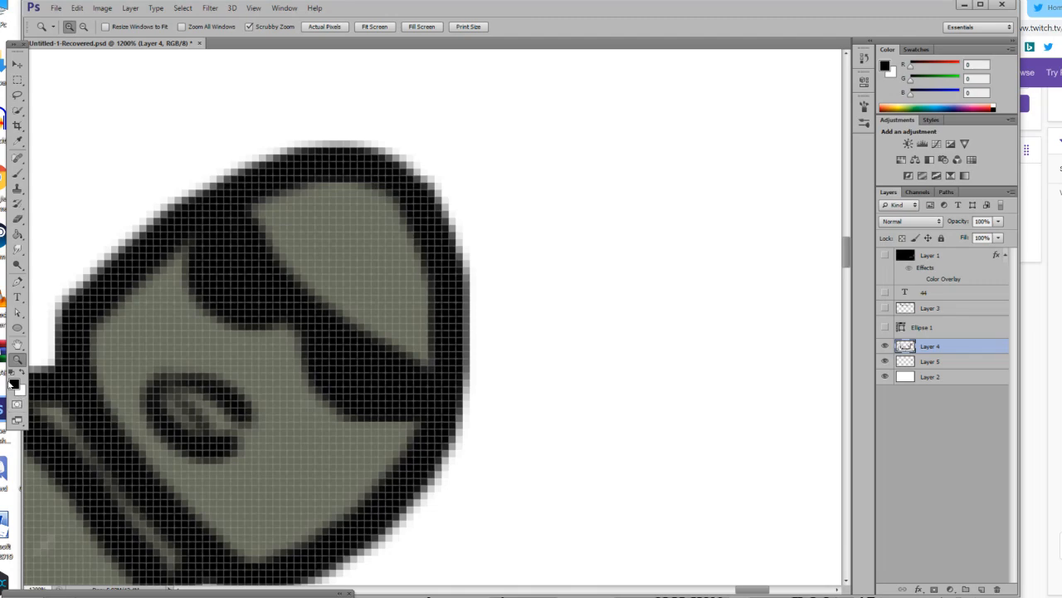
left_click(14, 384)
mouse_move(595, 465)
left_mouse_down()
mouse_move(607, 527)
mouse_move(616, 510)
mouse_move(654, 511)
mouse_move(653, 495)
mouse_move(614, 499)
left_mouse_up()
left_click(843, 446)
key("b")
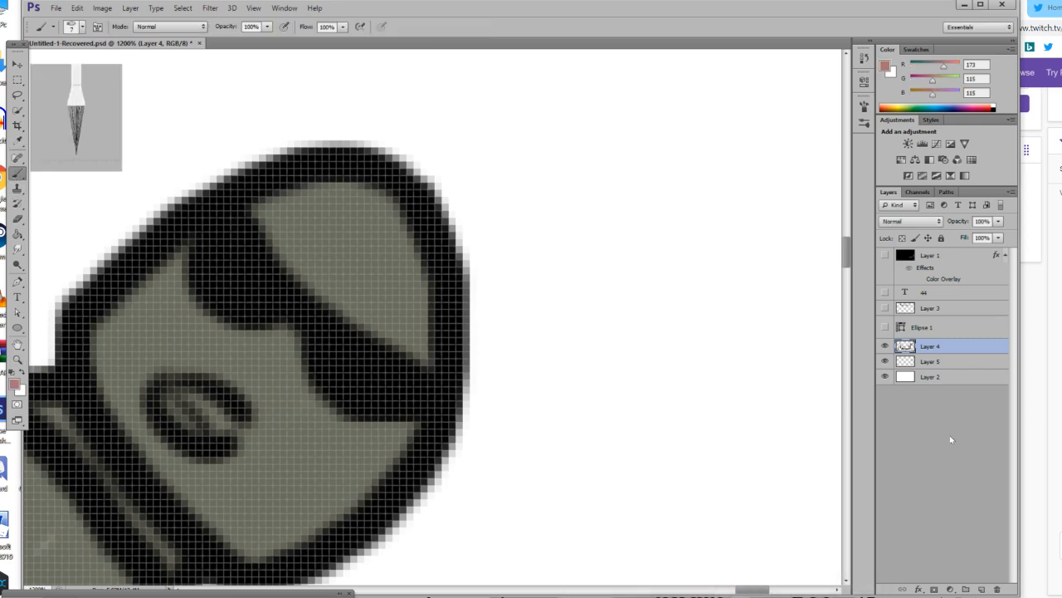
left_click(924, 362)
left_click_drag(179, 400, 229, 444)
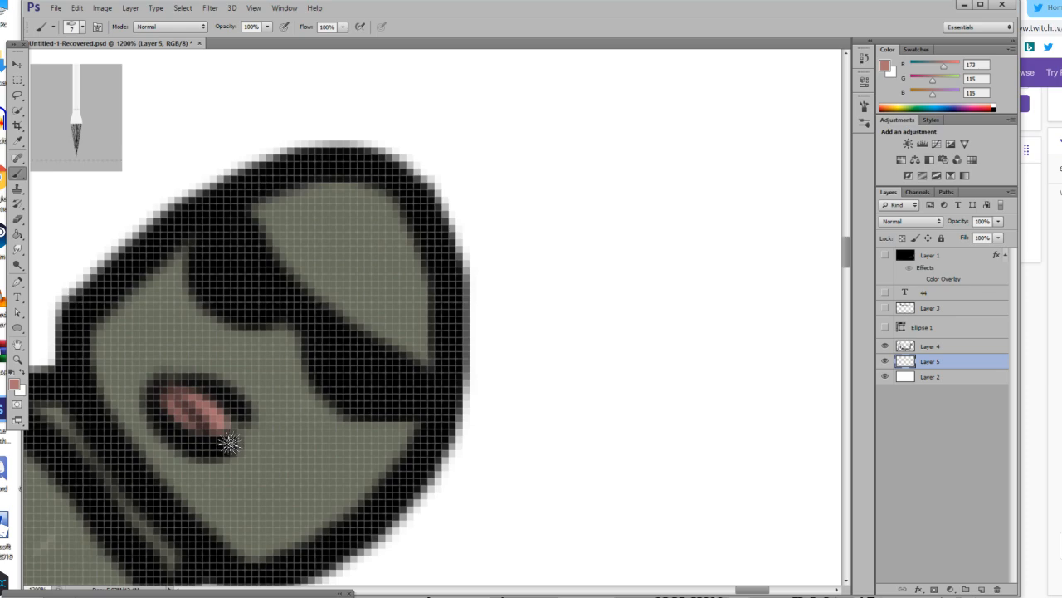
Reset the foreground to black and paint a full beard around the figure's mouth, chin and neck on Layer 4.
scroll(228, 444, "down", 3)
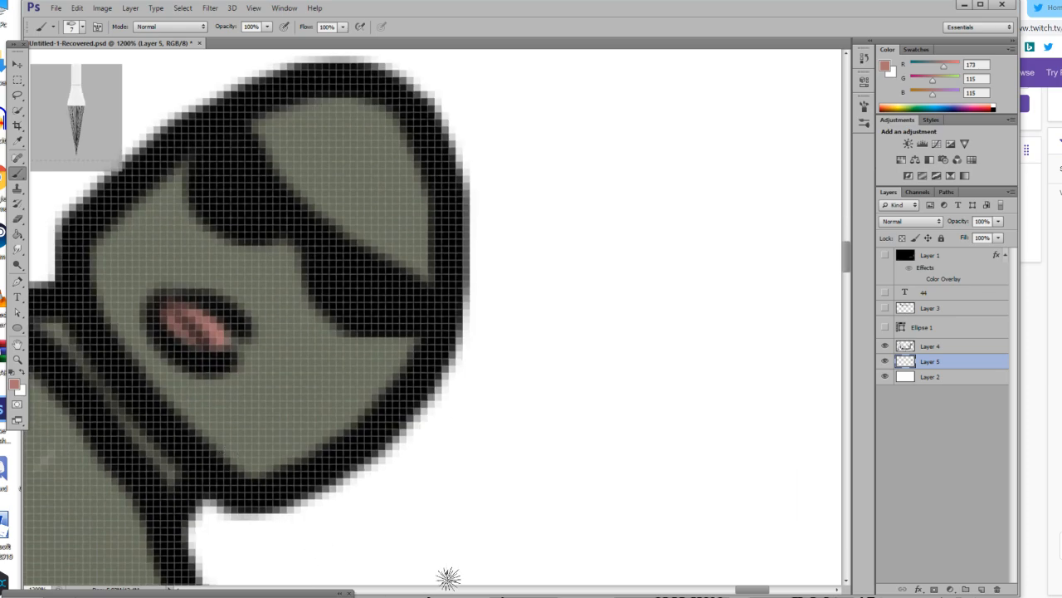
left_click(12, 373)
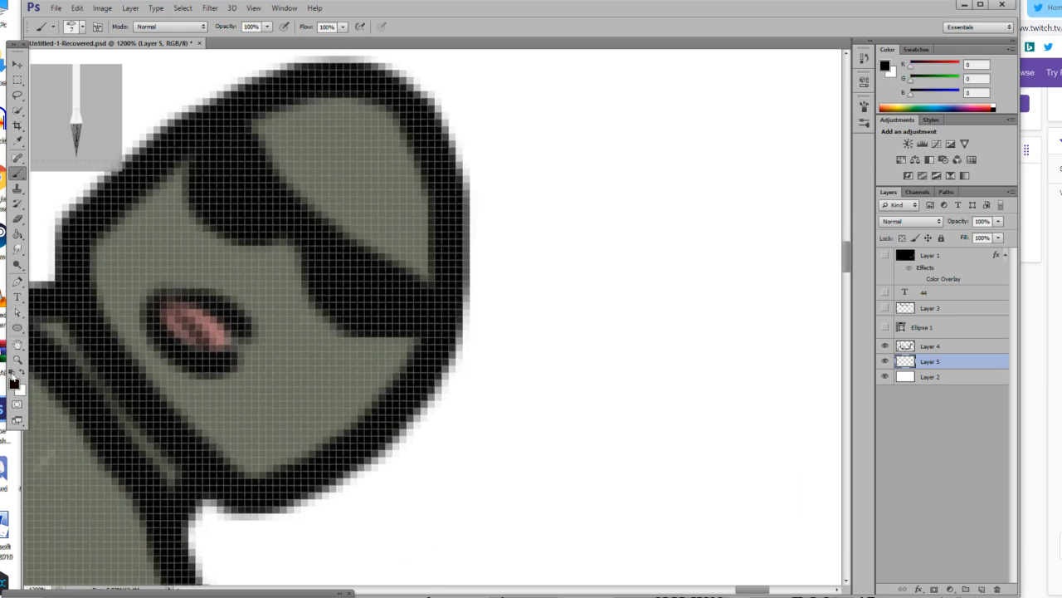
left_click(949, 346)
mouse_move(129, 246)
left_mouse_down()
mouse_move(249, 299)
mouse_move(311, 396)
mouse_move(204, 548)
mouse_move(224, 519)
mouse_move(191, 455)
mouse_move(279, 373)
mouse_move(248, 415)
mouse_move(297, 358)
mouse_move(229, 399)
mouse_move(214, 391)
mouse_move(207, 449)
mouse_move(336, 405)
mouse_move(363, 429)
mouse_move(231, 551)
mouse_move(137, 452)
mouse_move(70, 427)
mouse_move(83, 356)
mouse_move(112, 328)
mouse_move(104, 300)
mouse_move(46, 278)
mouse_move(116, 249)
mouse_move(67, 293)
left_mouse_up()
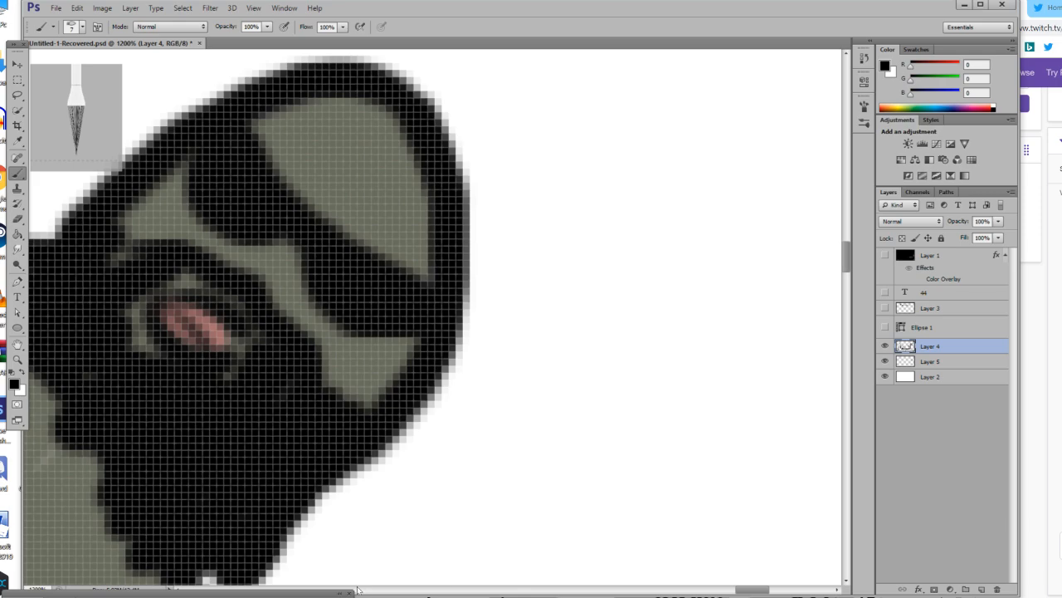
left_click_drag(747, 589, 735, 590)
mouse_move(351, 263)
left_mouse_down()
mouse_move(274, 316)
mouse_move(315, 337)
mouse_move(303, 411)
mouse_move(317, 440)
mouse_move(383, 463)
mouse_move(397, 486)
mouse_move(384, 366)
mouse_move(430, 255)
mouse_move(348, 256)
mouse_move(282, 279)
mouse_move(353, 265)
left_mouse_up()
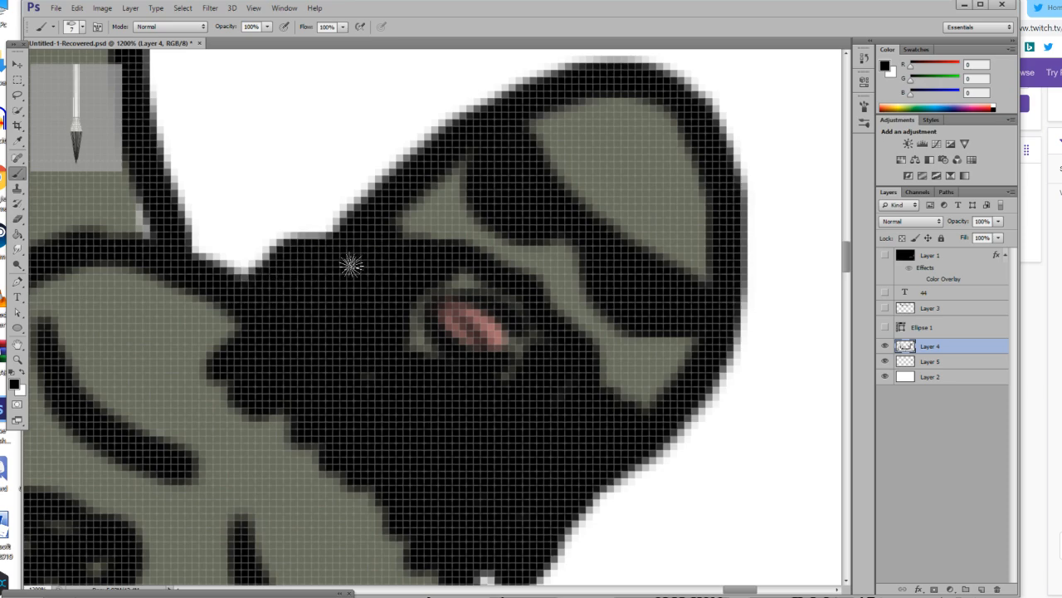
Switch to white with a 4 px brush and add a large and a small shine spot on the figure's bald head.
scroll(353, 264, "up", 3)
key("x")
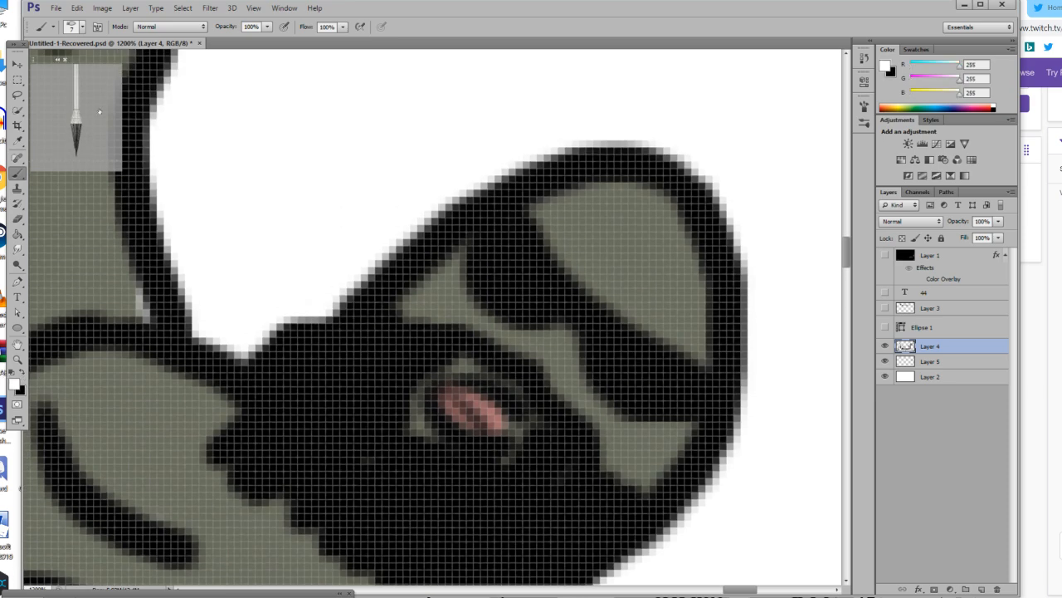
left_click(81, 26)
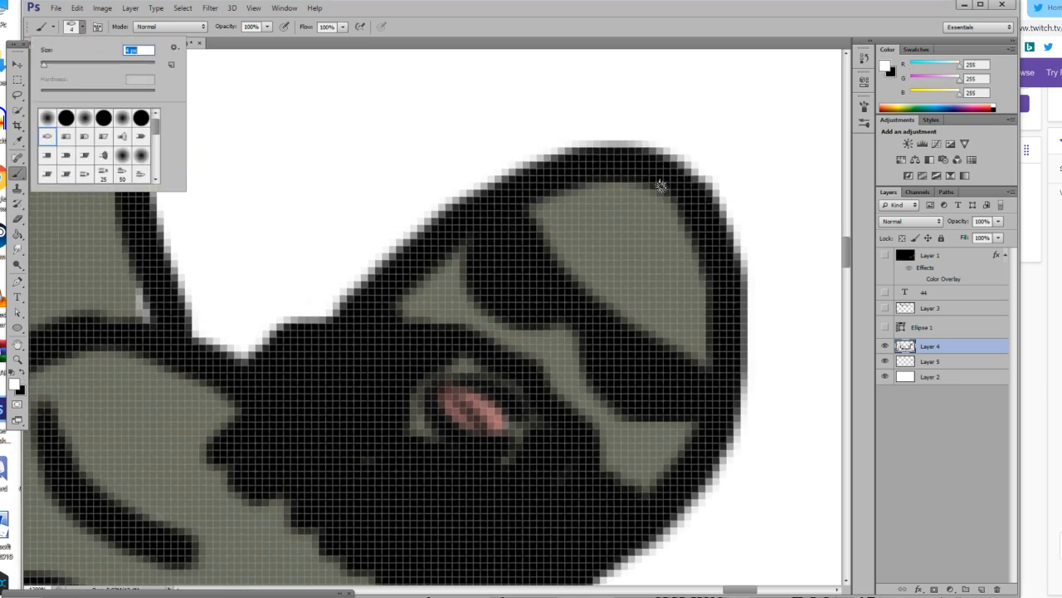
left_click_drag(598, 198, 605, 208)
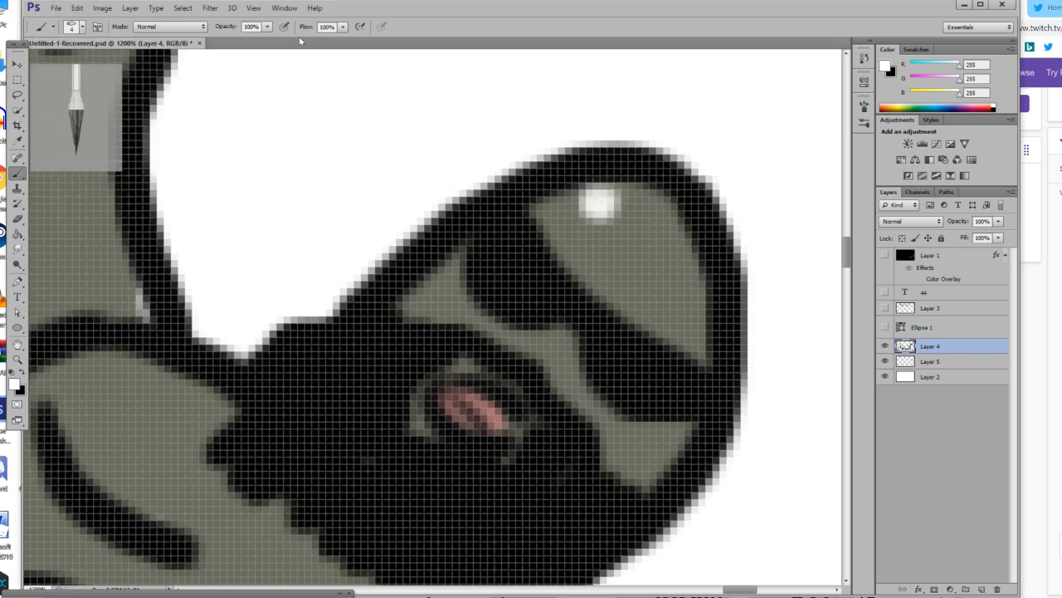
left_click(563, 221)
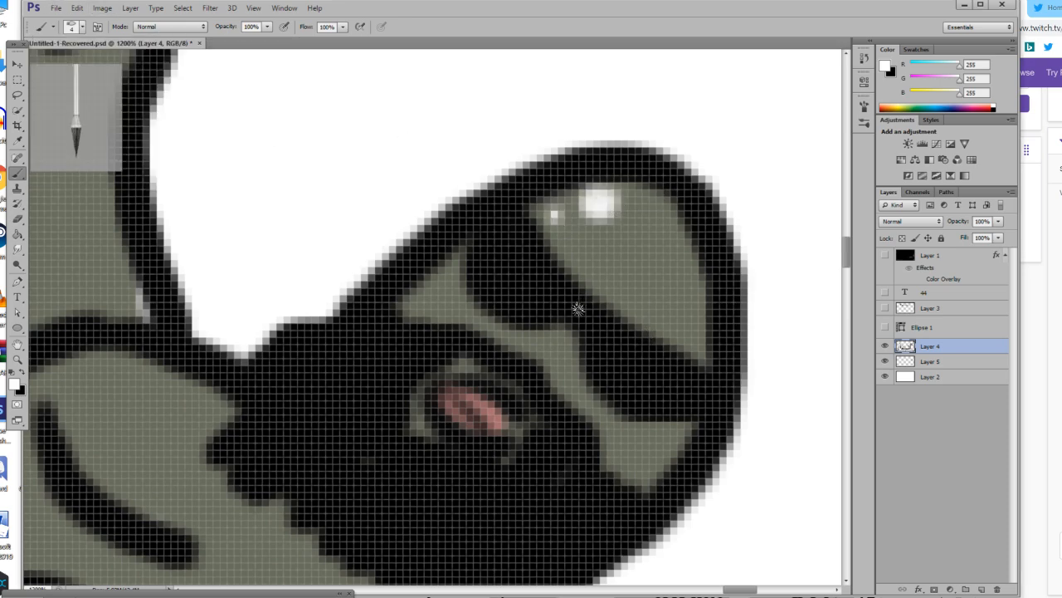
Set the brush opacity to 39% and paint a curved white highlight on the figure's black briefs.
left_click(16, 359)
left_click(374, 27)
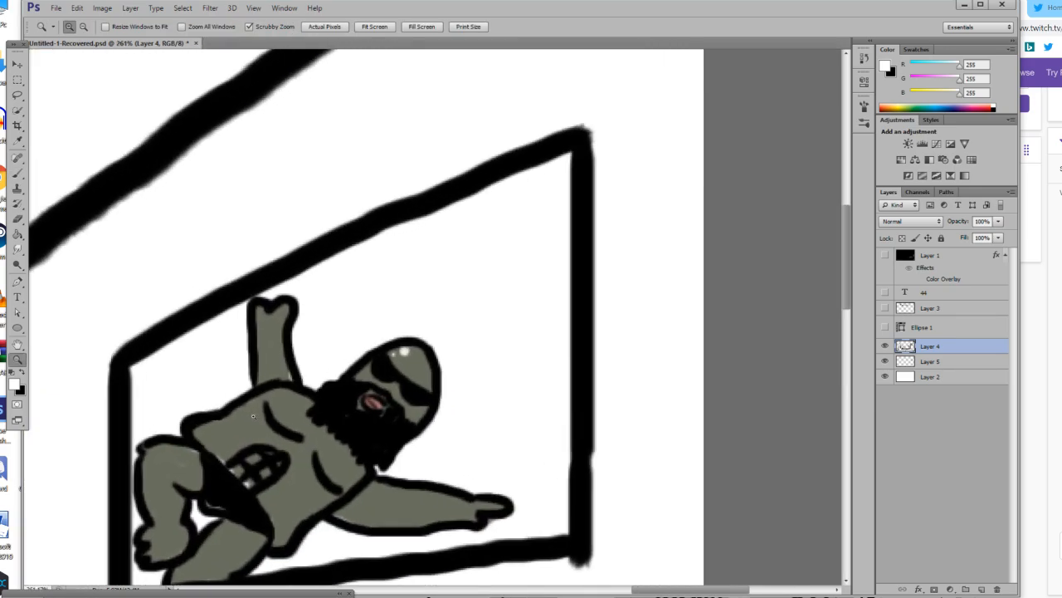
scroll(253, 416, "down", 5)
left_click_drag(253, 416, 521, 375)
scroll(521, 373, "up", 2)
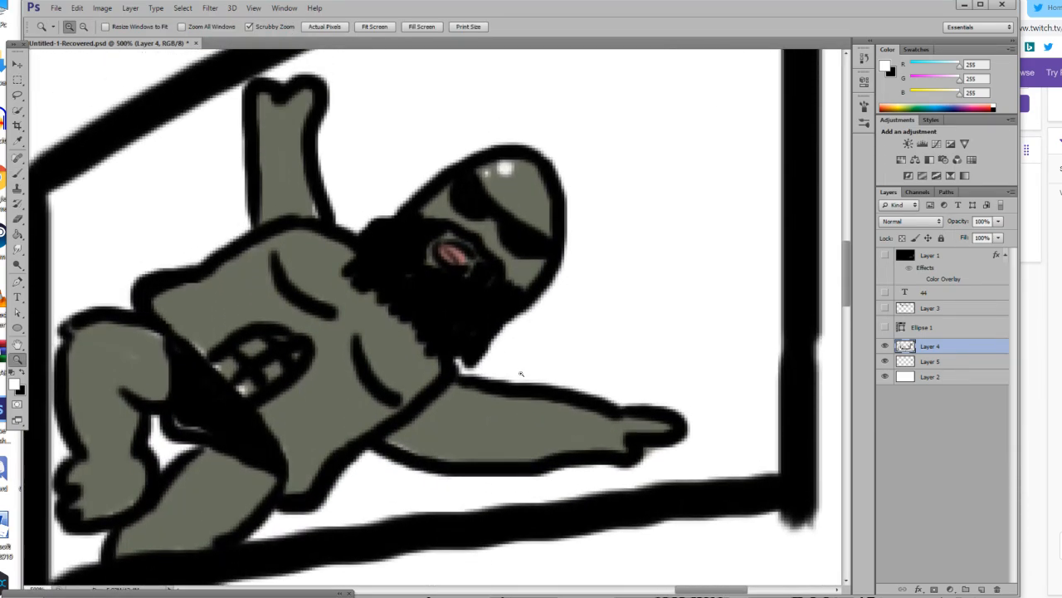
scroll(521, 374, "up", 1)
left_click(214, 419)
left_click_drag(213, 419, 201, 455)
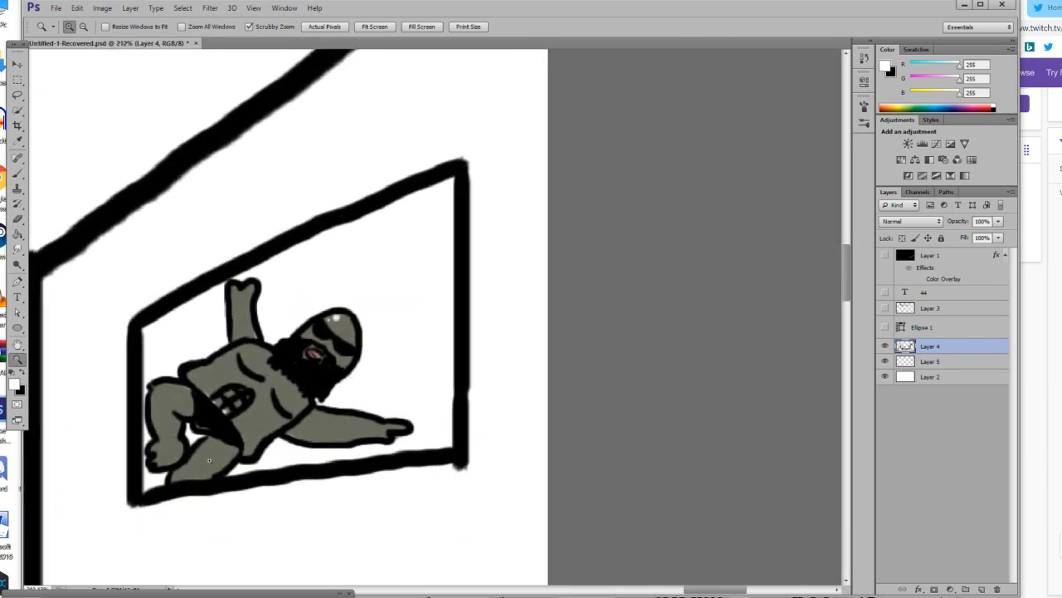
left_click(202, 455)
left_click(189, 419)
left_click(174, 400)
left_click(175, 400)
left_click(174, 400)
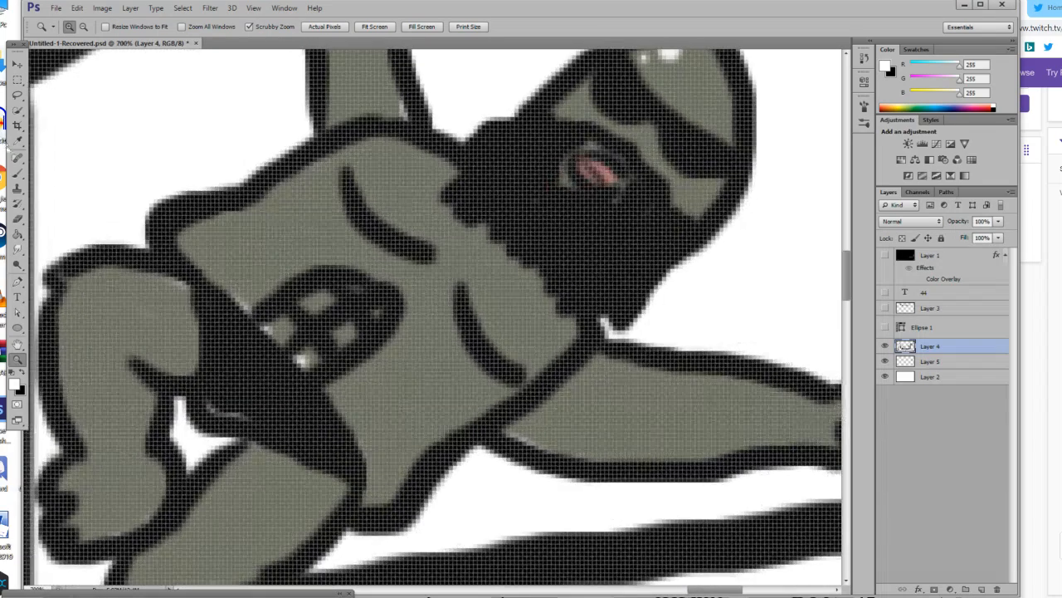
key("b")
left_click(266, 26)
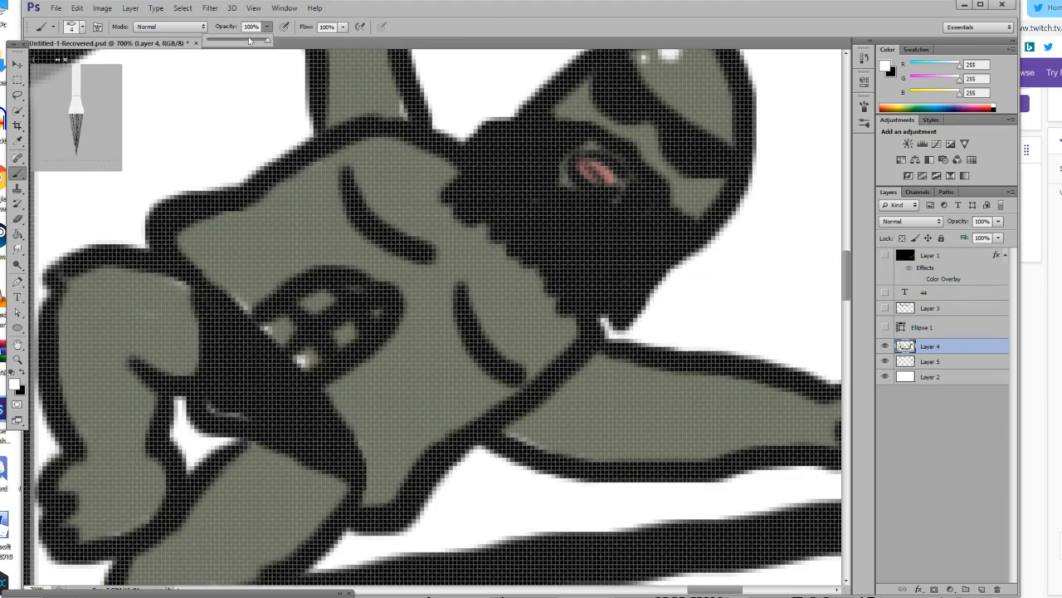
left_click_drag(224, 348, 265, 372)
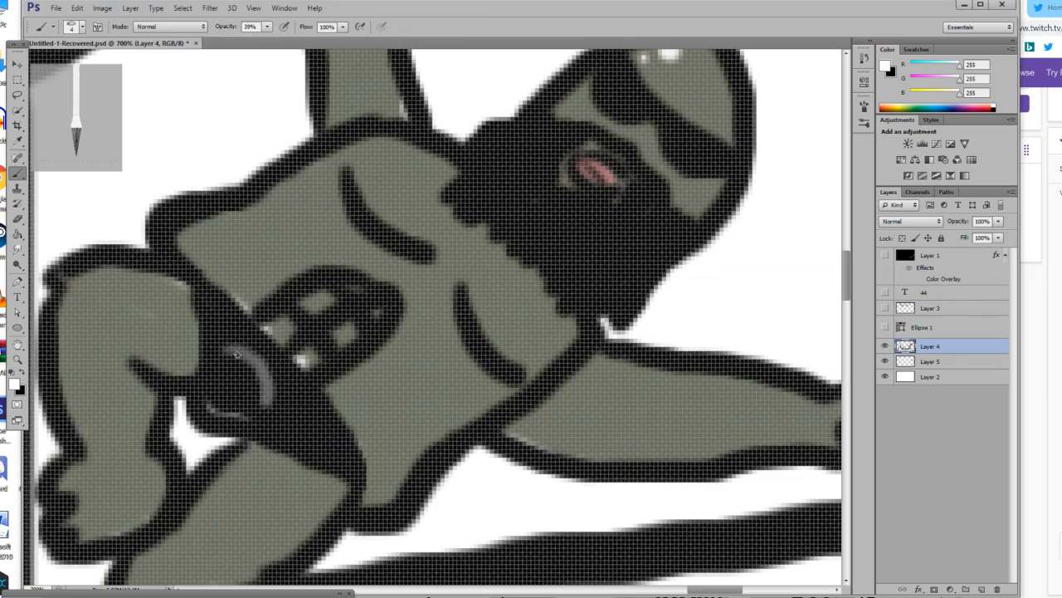
Paint semi-transparent white highlight strands along the length of the figure's black beard.
scroll(470, 381, "up", 5)
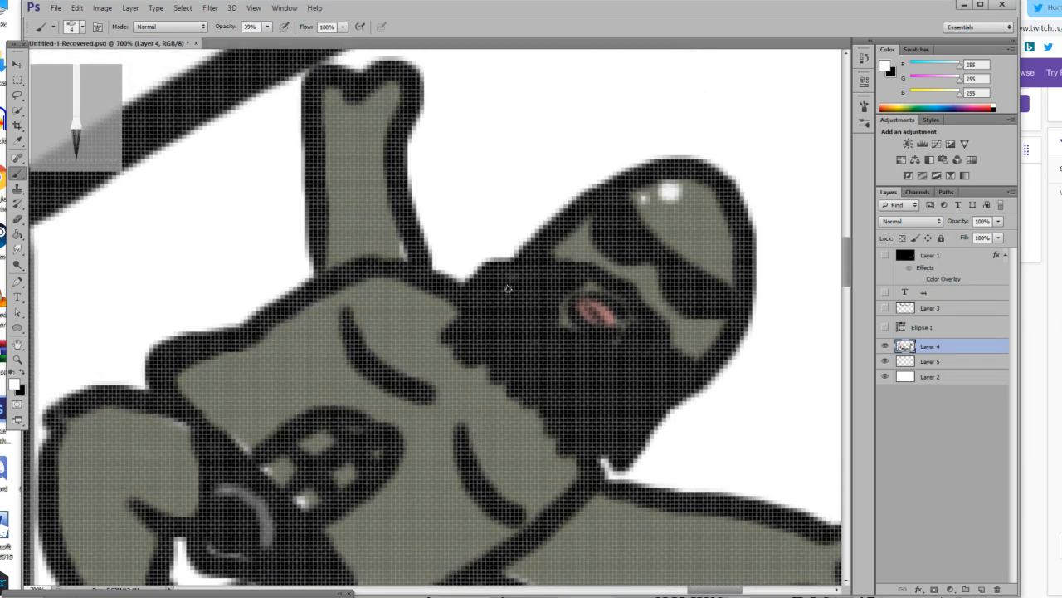
mouse_move(508, 288)
left_mouse_down()
mouse_move(472, 324)
mouse_move(538, 308)
mouse_move(526, 305)
mouse_move(483, 343)
mouse_move(453, 342)
mouse_move(540, 287)
mouse_move(548, 310)
mouse_move(498, 365)
left_mouse_up()
key("ctrl+z")
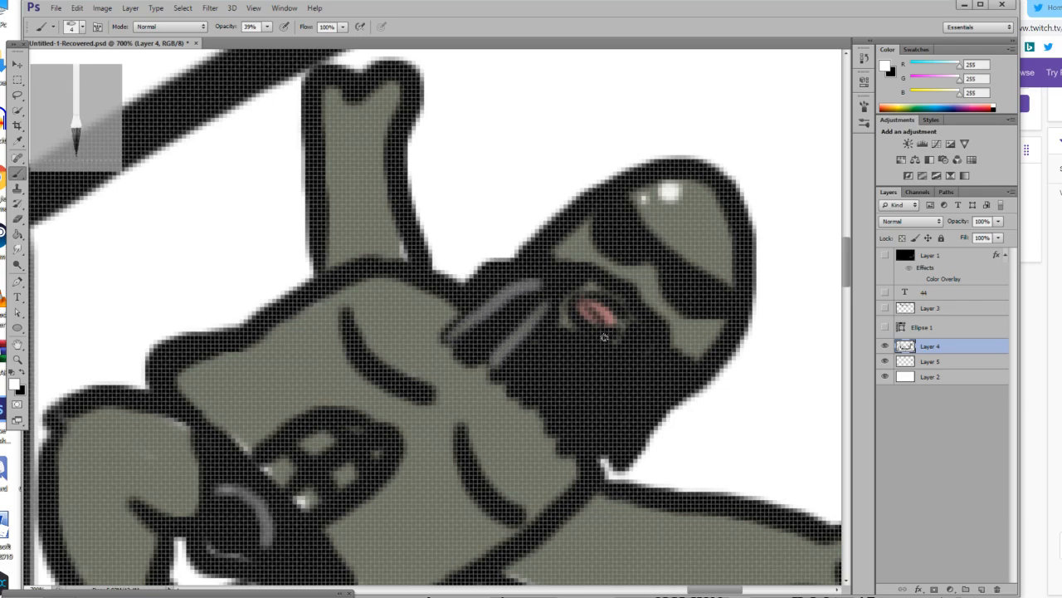
left_click_drag(582, 342, 552, 407)
left_click_drag(624, 358, 605, 448)
left_click_drag(669, 371, 646, 434)
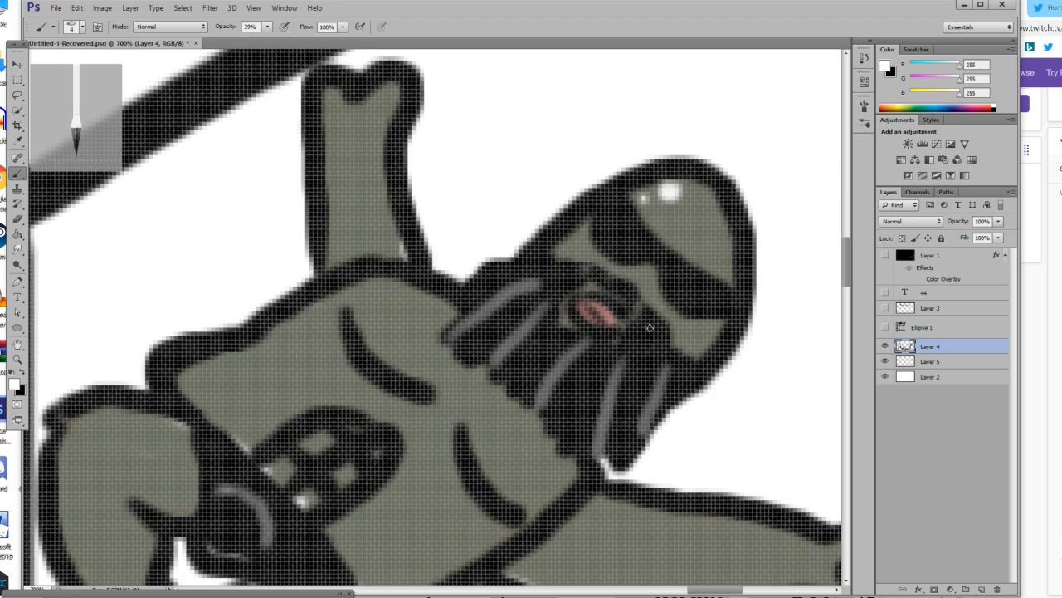
left_click_drag(501, 274, 471, 297)
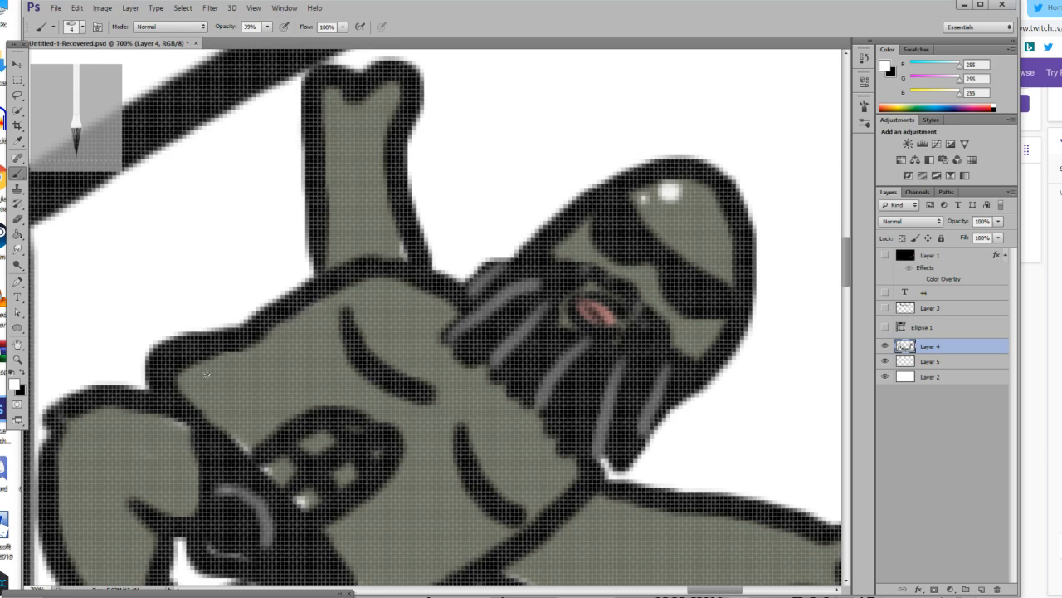
Take a screen capture of the area around the framed figure.
left_click(18, 359)
mouse_move(327, 377)
left_mouse_down()
mouse_move(255, 384)
mouse_move(287, 384)
left_mouse_up()
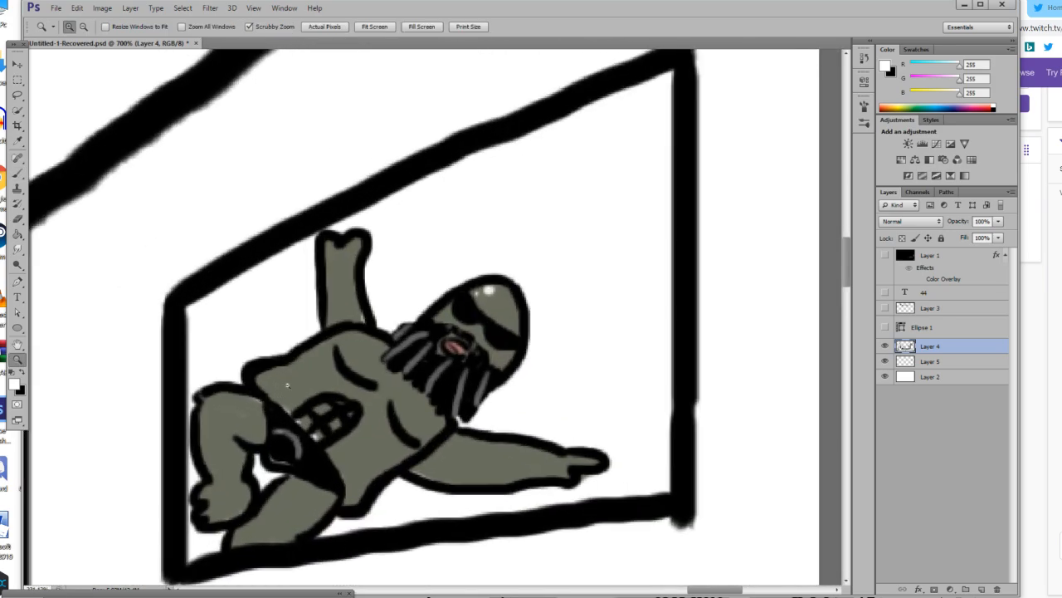
left_click(548, 404)
scroll(383, 360, "down", 4)
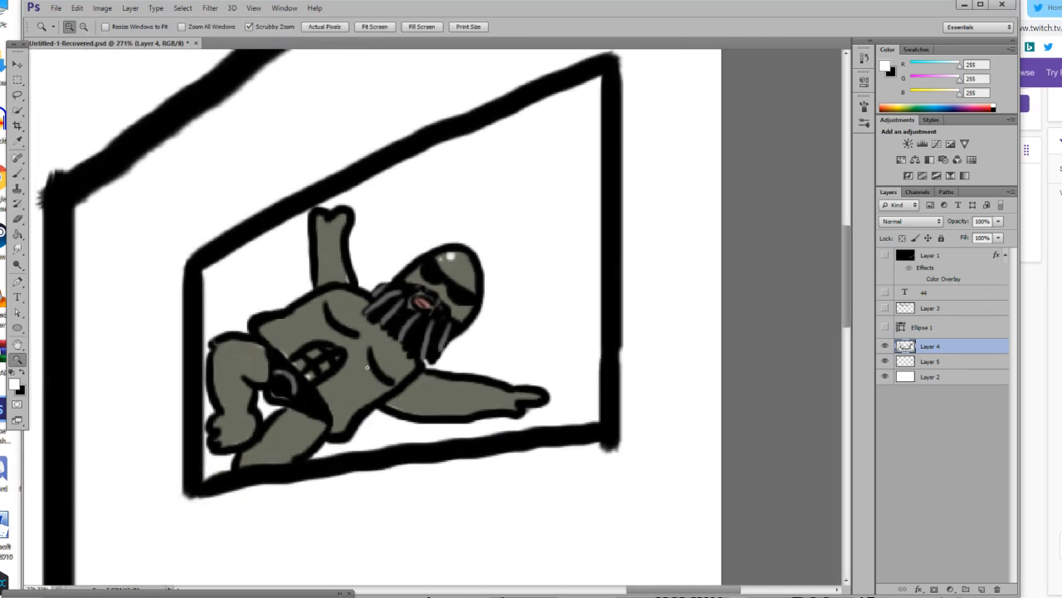
scroll(383, 358, "up", 1)
scroll(383, 356, "up", 1)
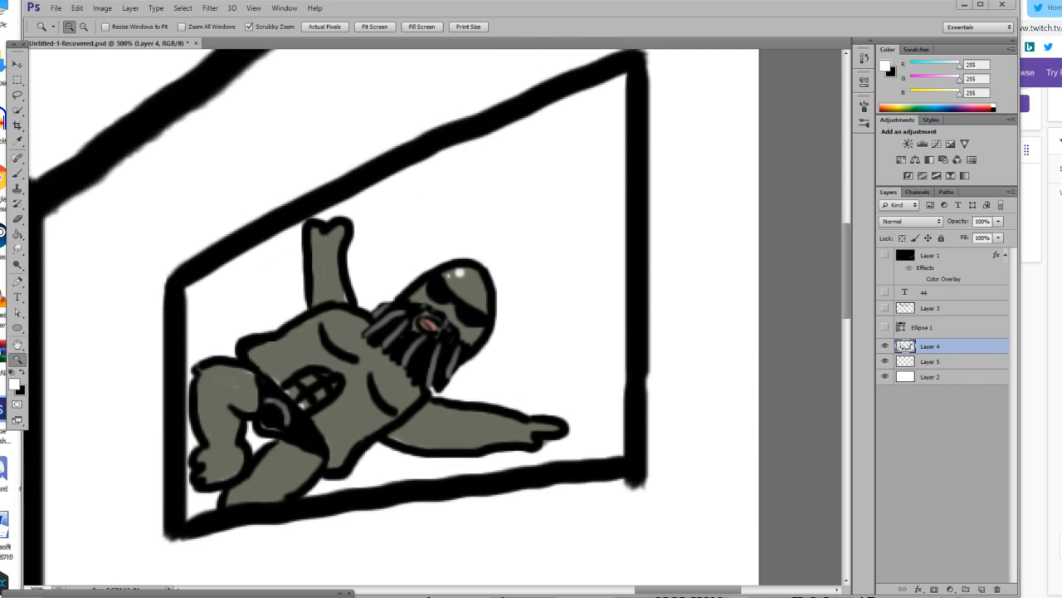
key("Print")
left_click_drag(641, 514, 146, 140)
left_click(159, 551)
left_click(398, 501)
left_click(599, 515)
left_click(449, 501)
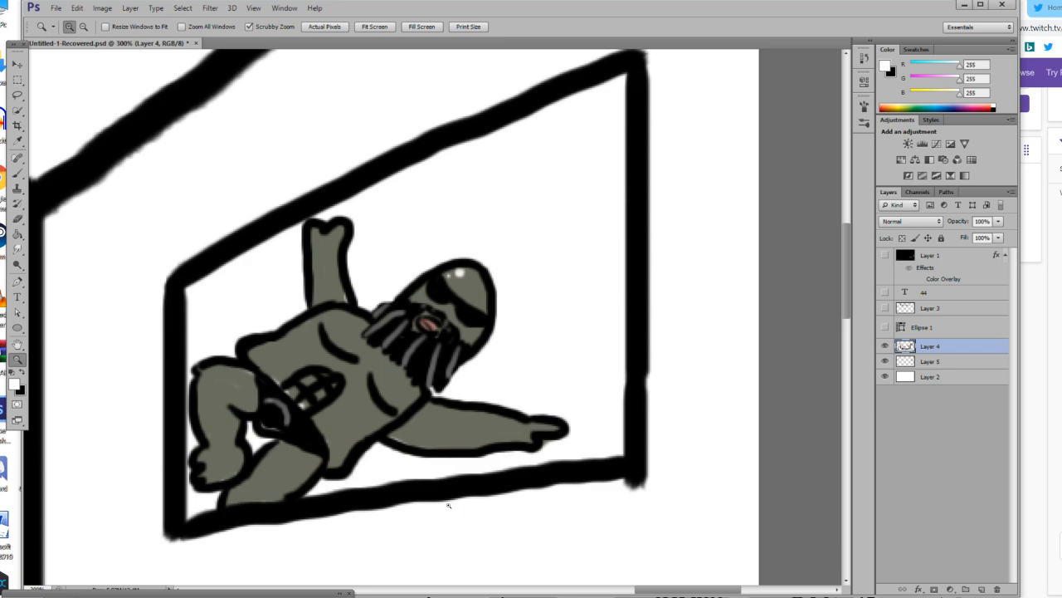
left_click(322, 240)
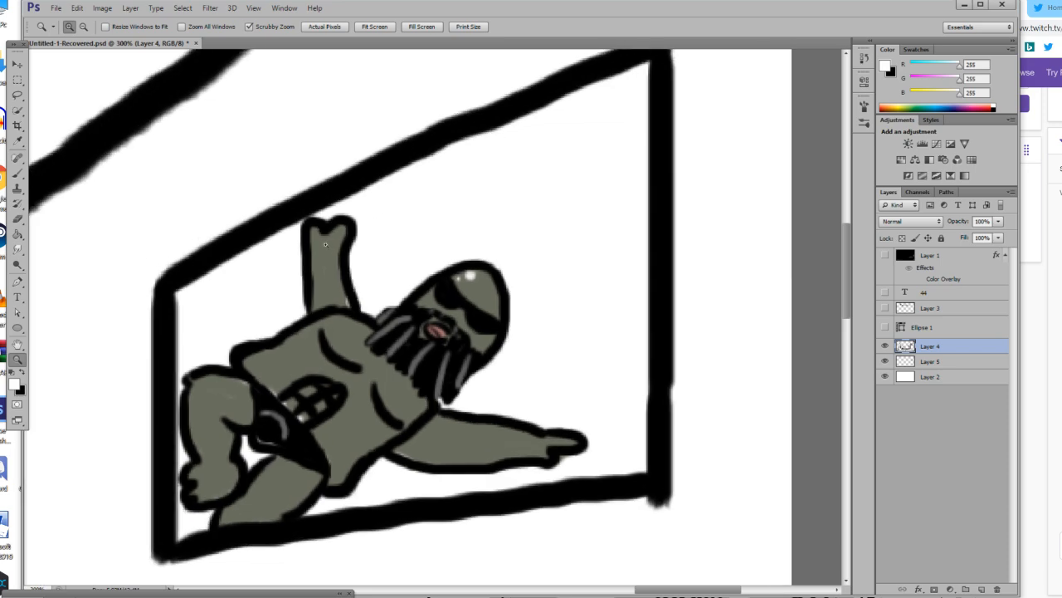
scroll(334, 282, "down", 1)
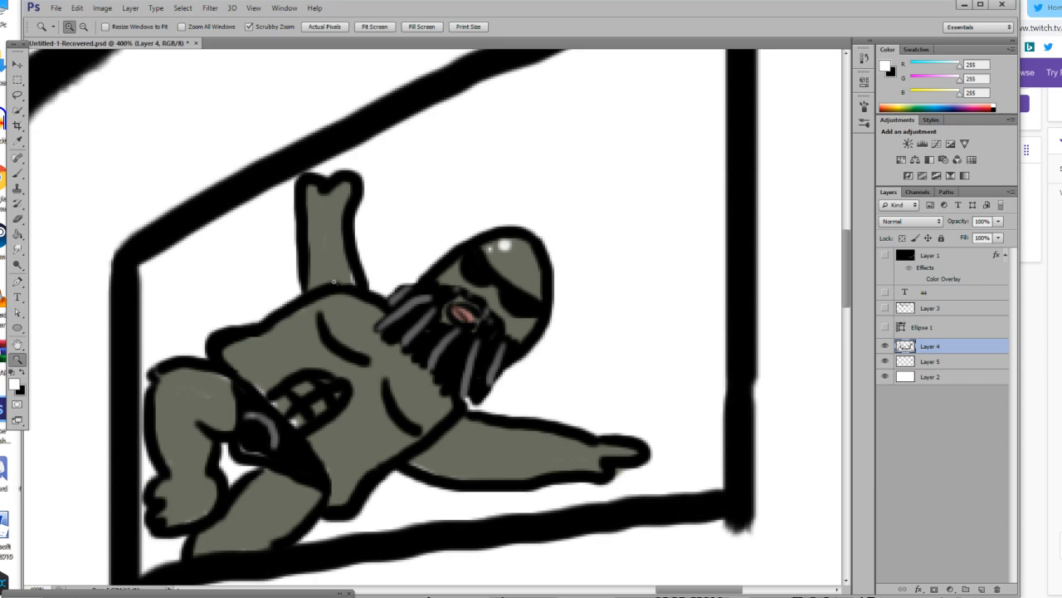
Switch to black with the Brush tool and dab a small semi-transparent nipple dot beside each chest line on the figure in Layer 4.
scroll(140, 236, "down", 1)
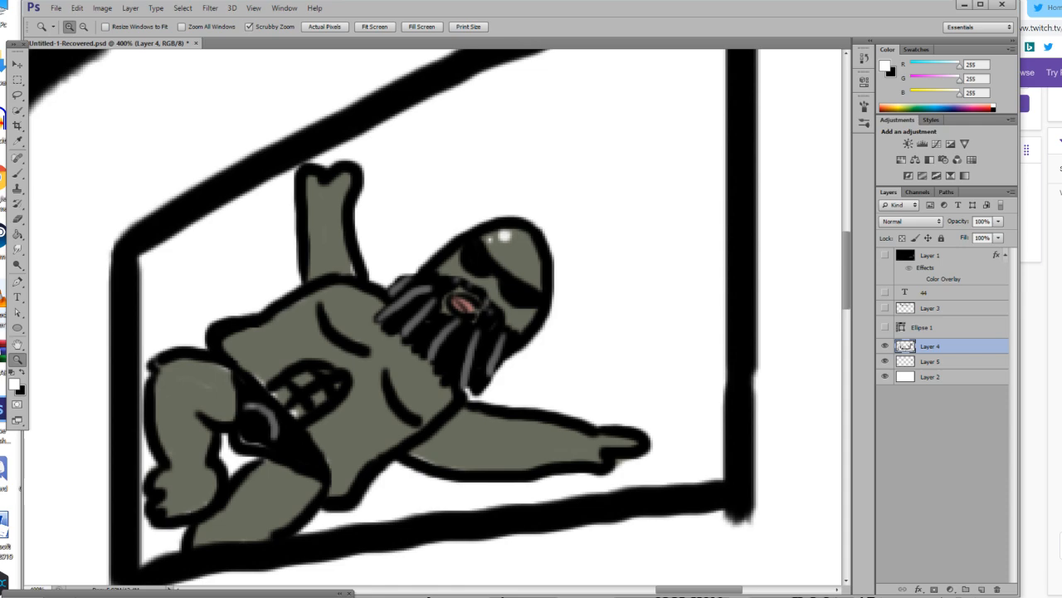
scroll(431, 336, "down", 2)
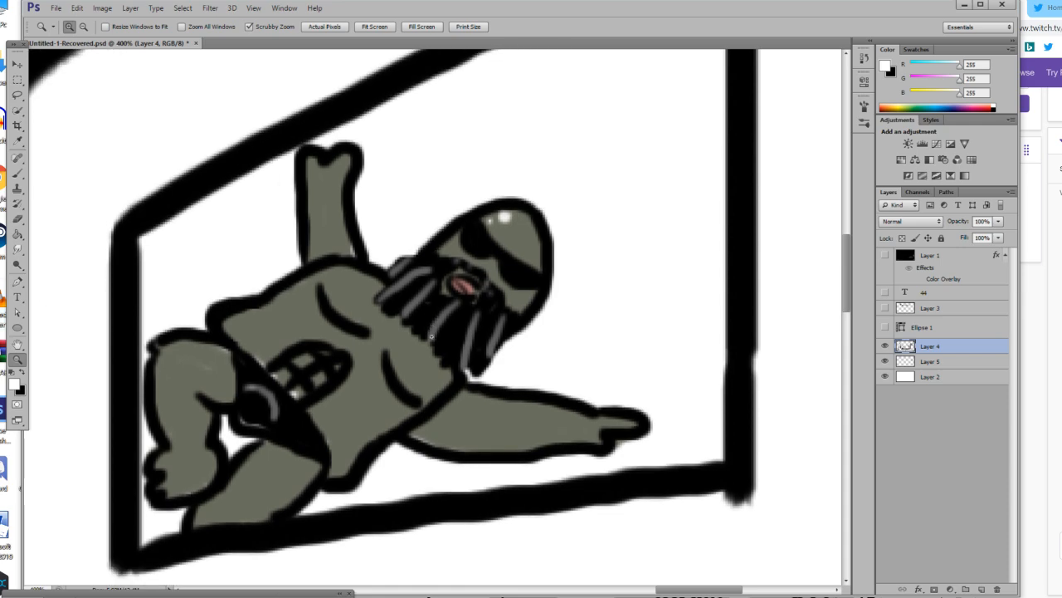
left_click(24, 375)
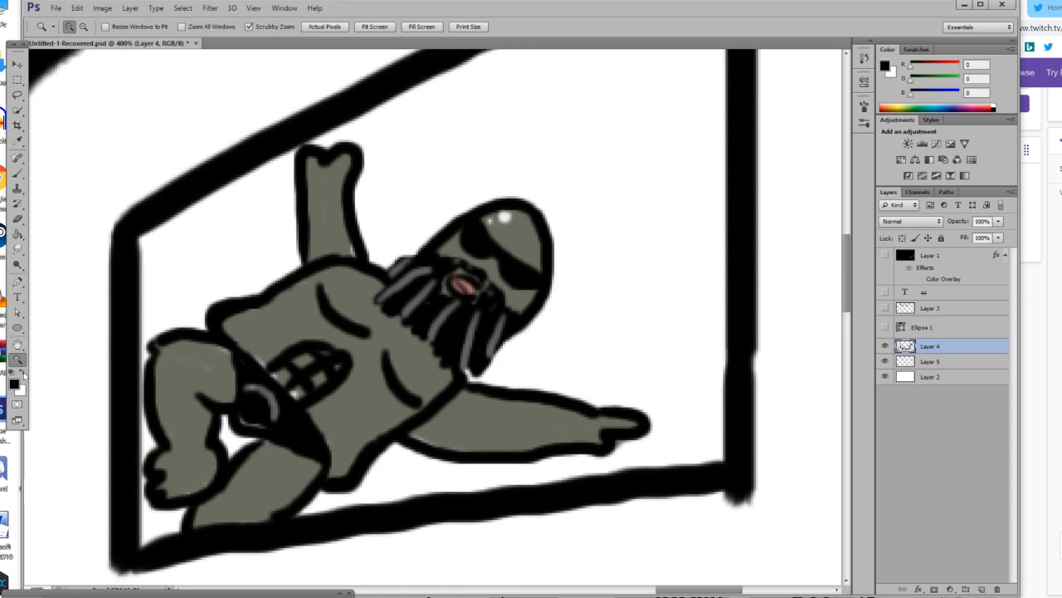
left_click(22, 173)
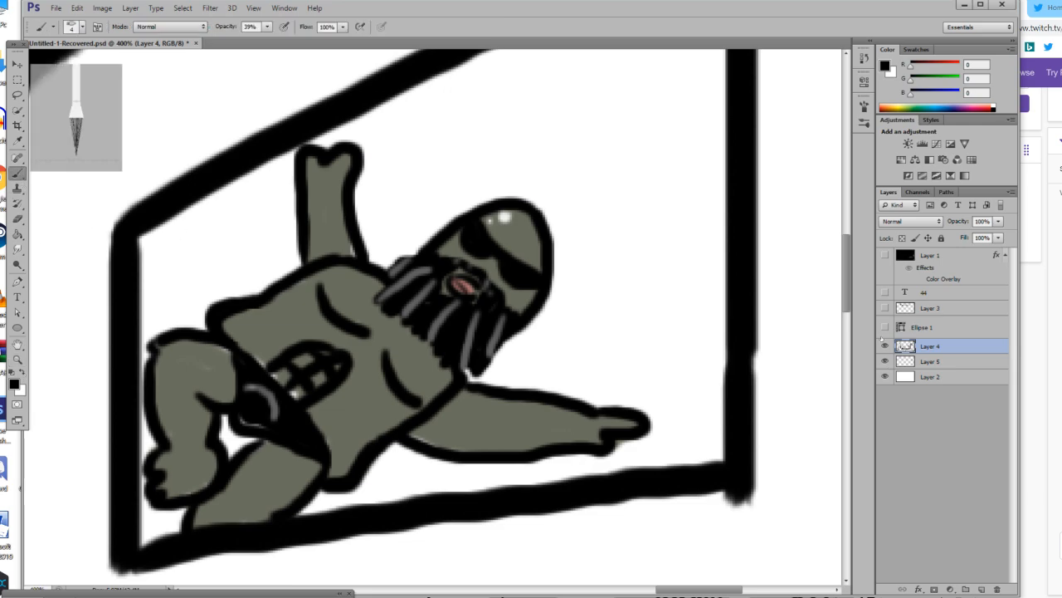
left_click(932, 361)
left_click(882, 348)
left_click(423, 382)
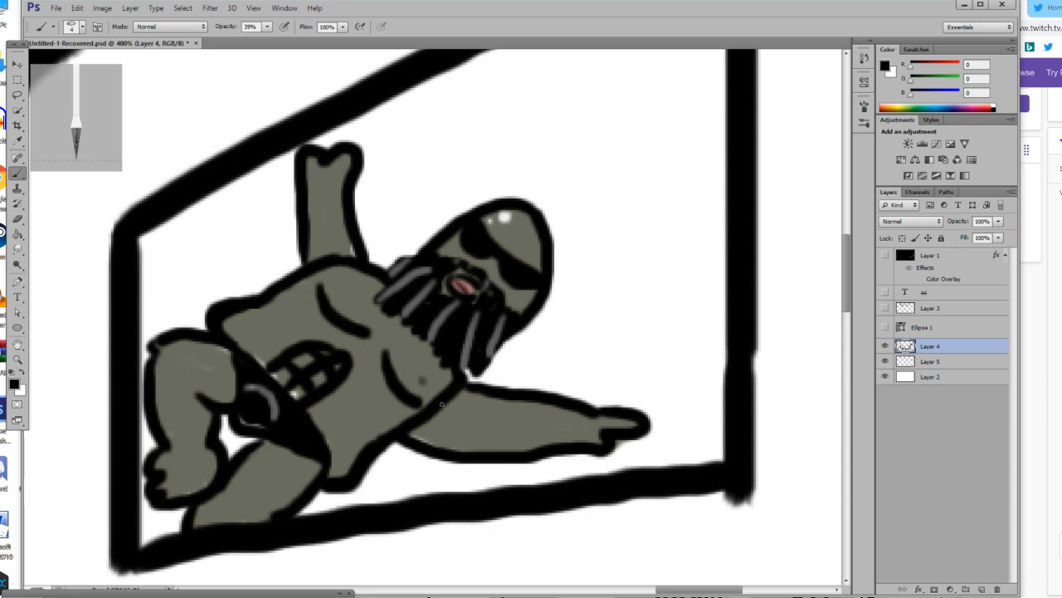
left_click(333, 281)
Set the brush opacity to 100% and paint a short black contour line inward from the upper edge of the figure's waist.
left_click(268, 29)
left_click_drag(267, 41, 307, 42)
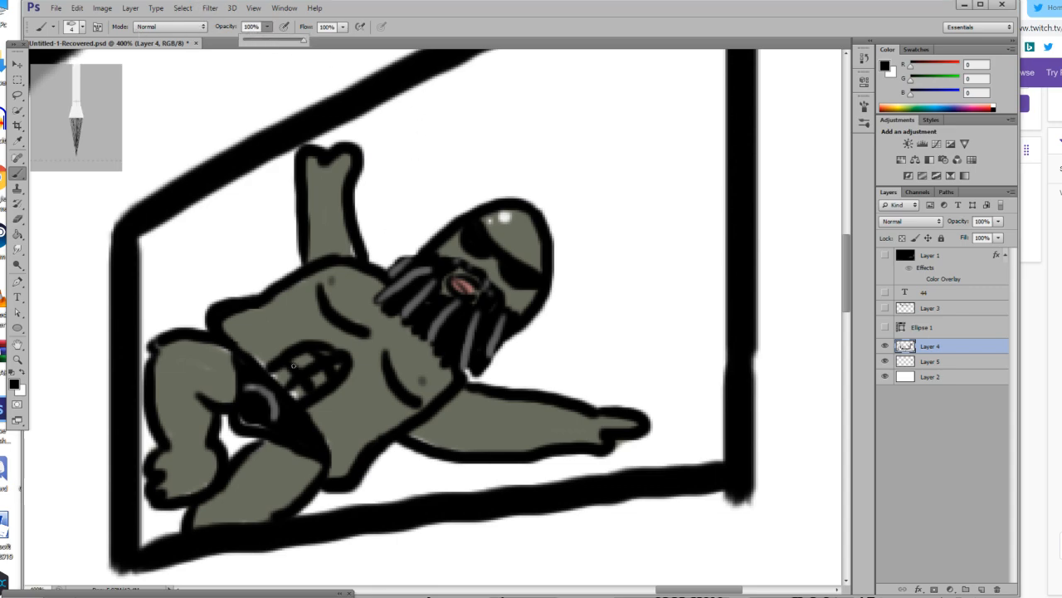
left_click_drag(249, 308, 275, 317)
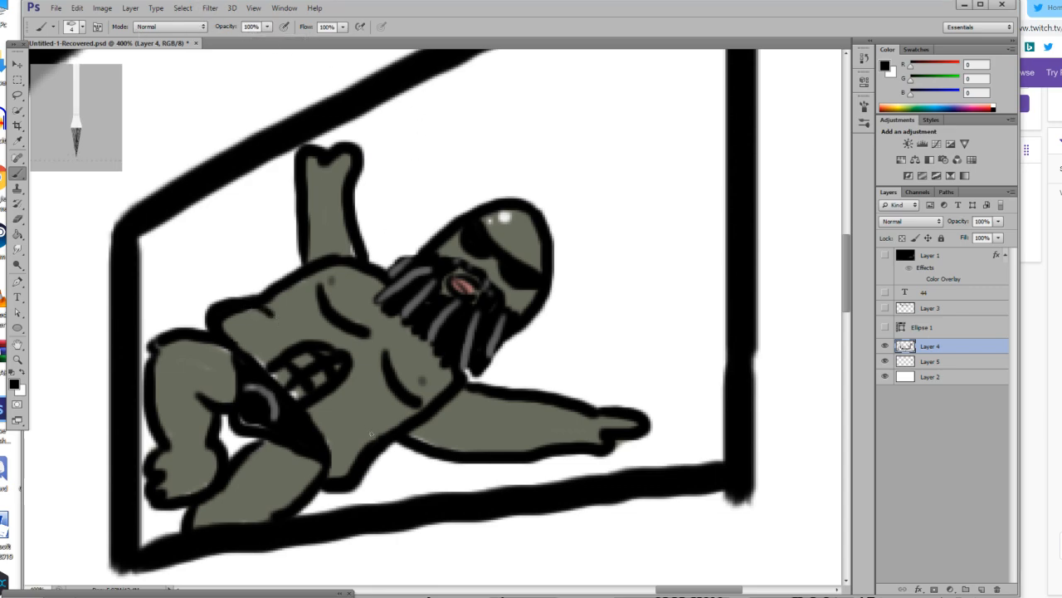
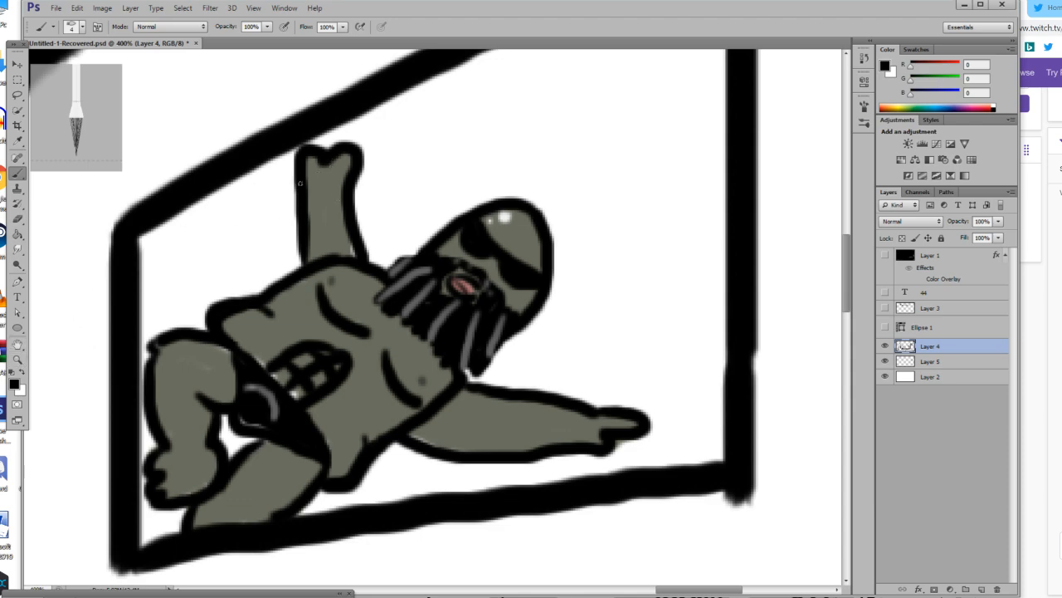
Paint a thin black background line across the framed picture, from the frame's edge to the pointing hand and from under the arm to the waist.
left_click(17, 359)
mouse_move(363, 359)
left_mouse_down()
mouse_move(289, 390)
mouse_move(313, 381)
left_mouse_up()
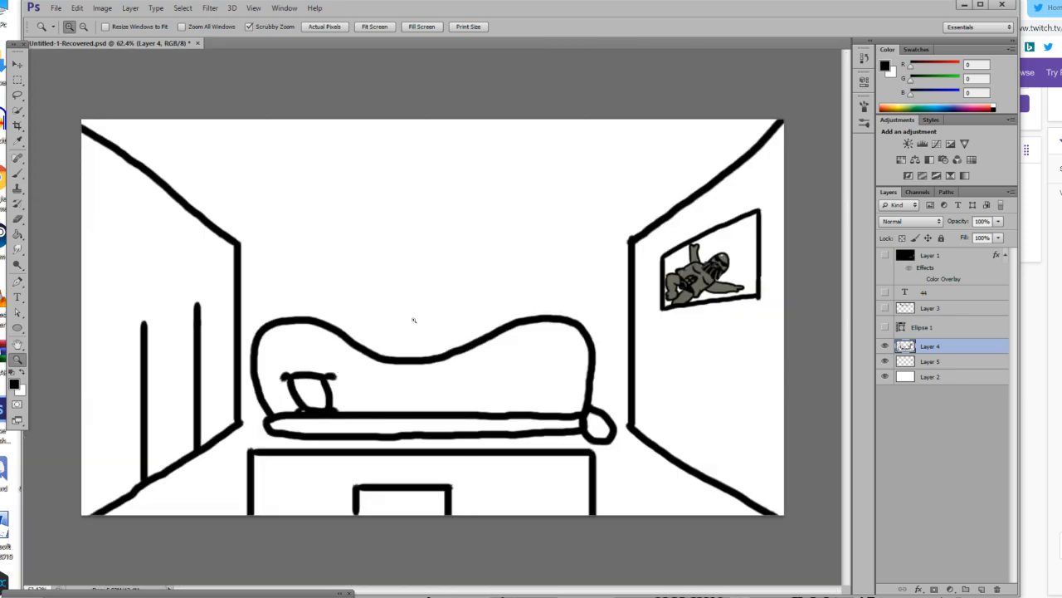
left_click(789, 252)
left_click(789, 253)
left_click(790, 253)
left_click(789, 252)
left_click(789, 252)
left_click(789, 253)
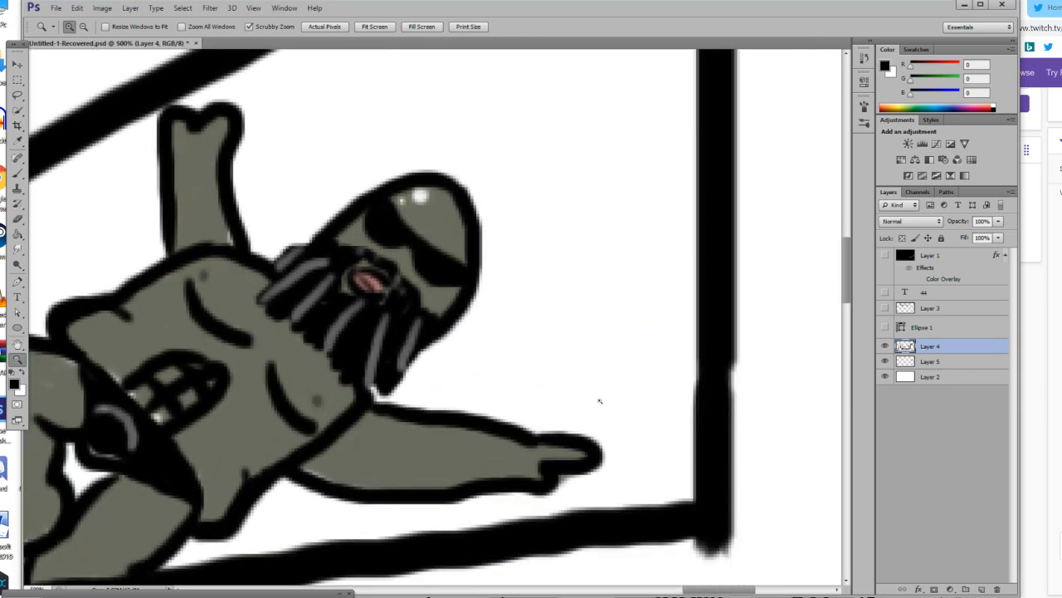
scroll(589, 397, "down", 1)
left_click(17, 173)
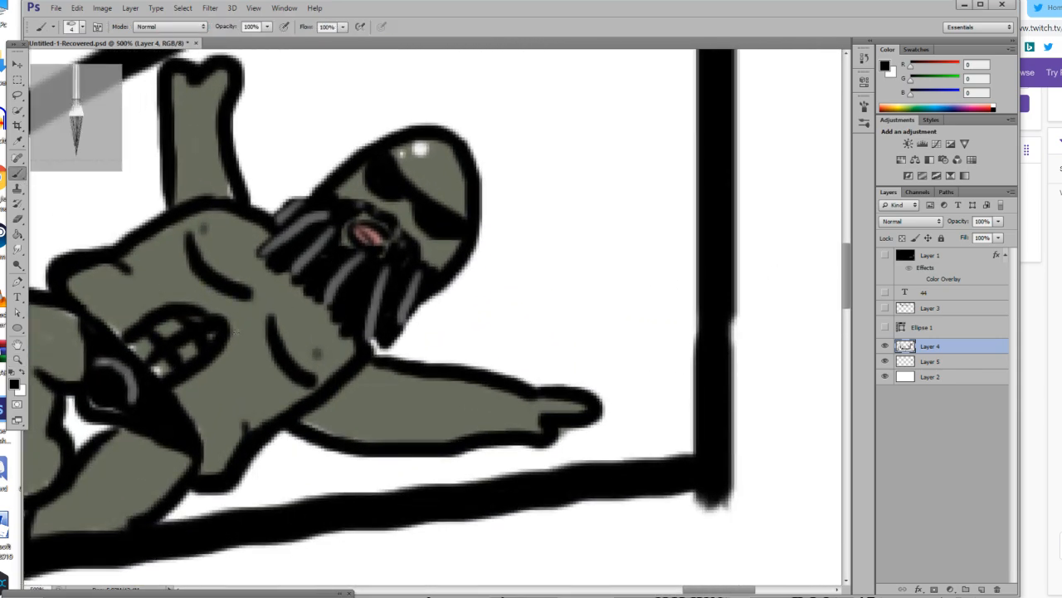
left_click_drag(599, 406, 710, 385)
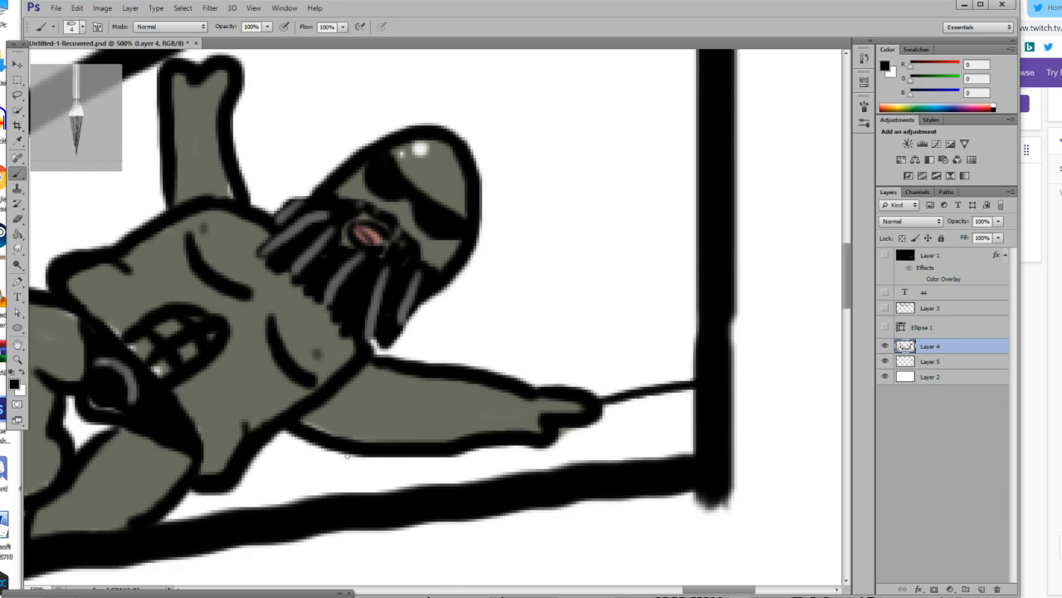
left_click_drag(336, 454, 234, 491)
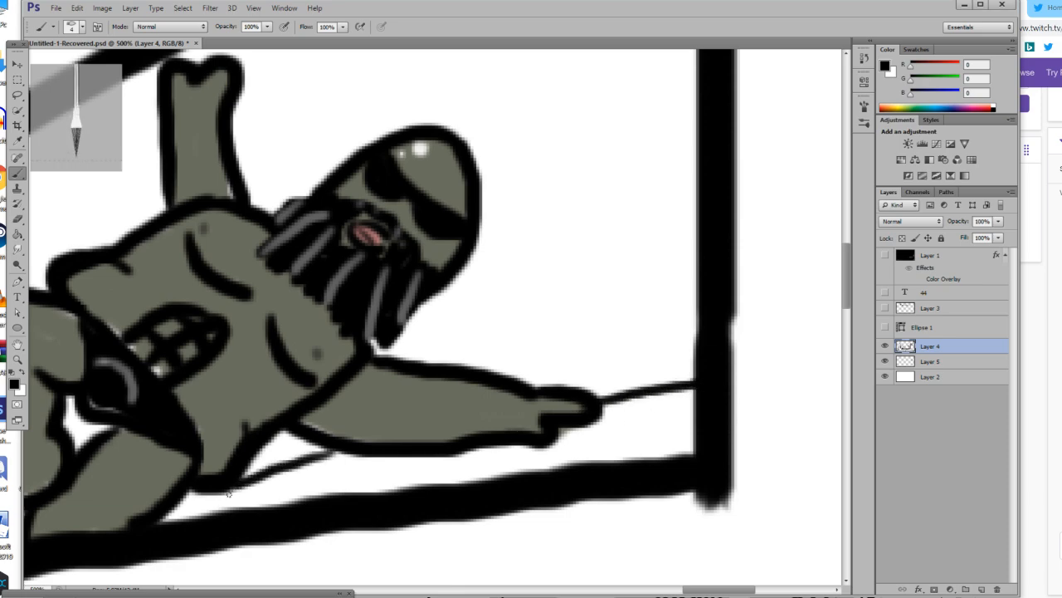
Try to paint two short thin black foot lines beneath the sofa seat, below the pillow.
left_click(18, 359)
left_click_drag(209, 391, 83, 450)
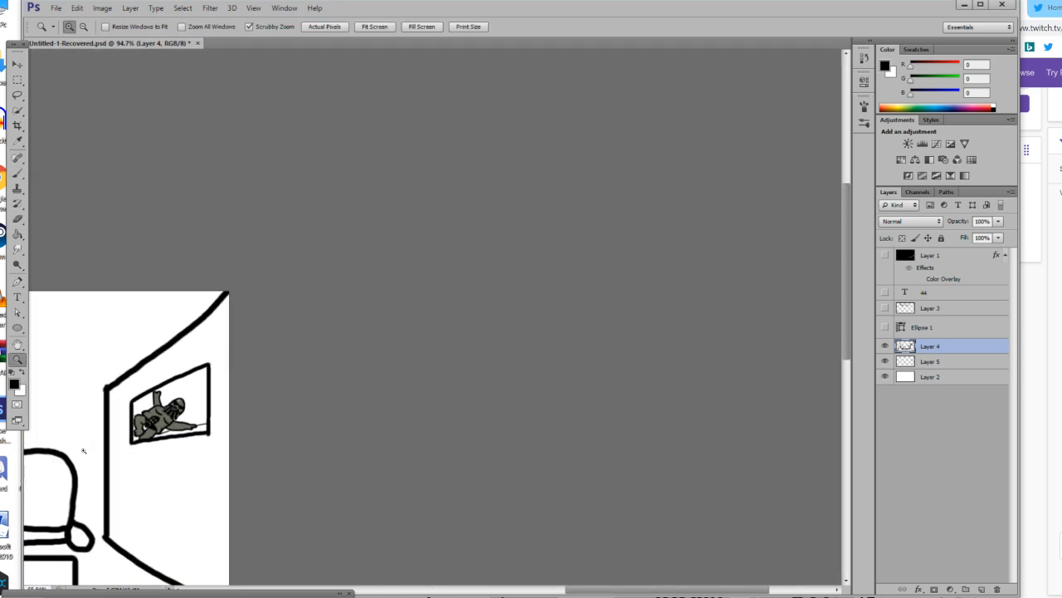
mouse_move(304, 396)
left_mouse_down()
mouse_move(315, 405)
mouse_move(274, 452)
mouse_move(314, 445)
mouse_move(316, 455)
left_mouse_up()
scroll(316, 405, "down", 1)
left_click(17, 174)
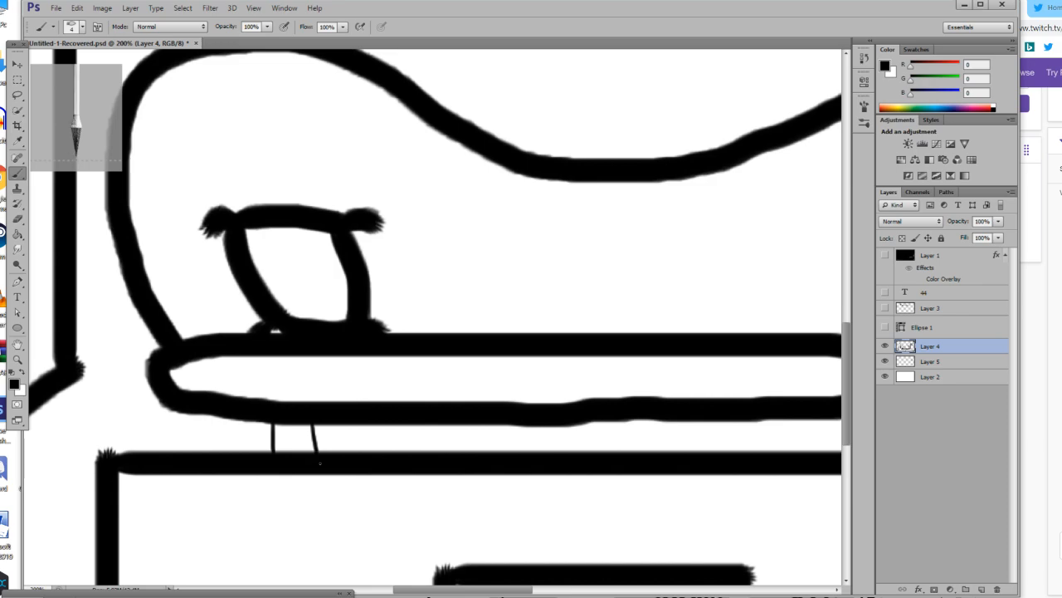
key("z")
key("ctrl+alt+z")
key("ctrl+alt+z")
left_click(275, 434)
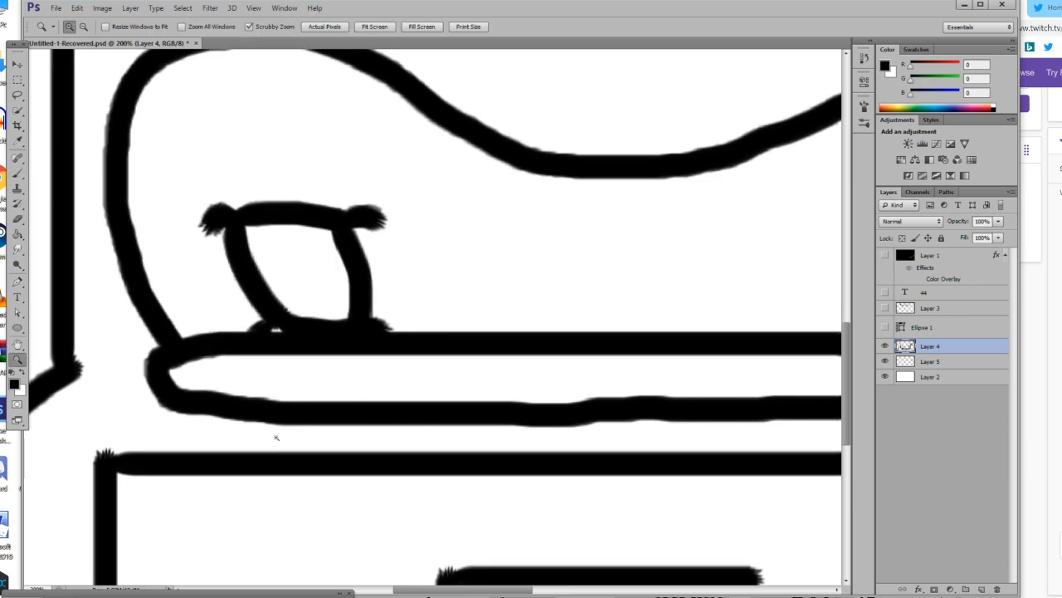
Set the brush size to 8 px and paint two tapered black foot outlines under the sofa, one near each end.
left_click(21, 174)
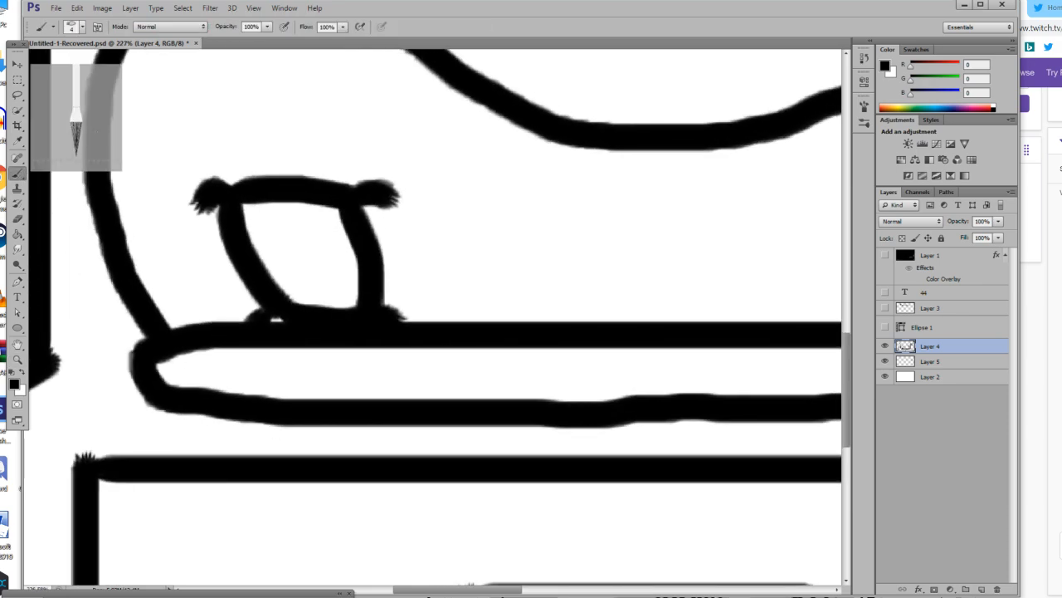
left_click(82, 27)
type("8")
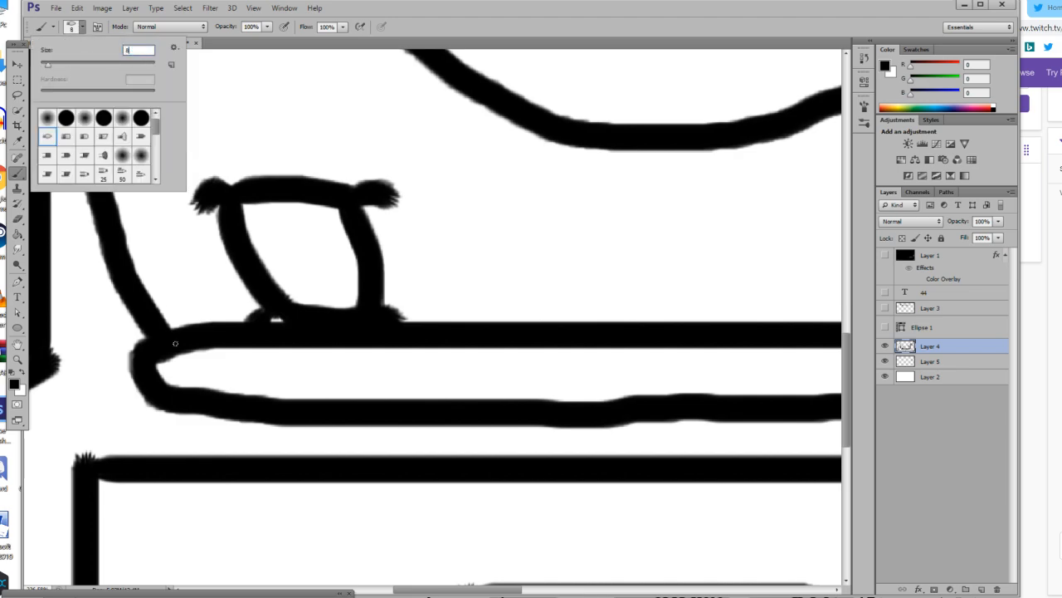
left_click(225, 422)
left_click_drag(227, 419, 243, 456)
left_click_drag(341, 425, 291, 457)
left_click_drag(483, 591, 588, 592)
left_click_drag(402, 417, 417, 455)
left_click_drag(553, 407, 516, 457)
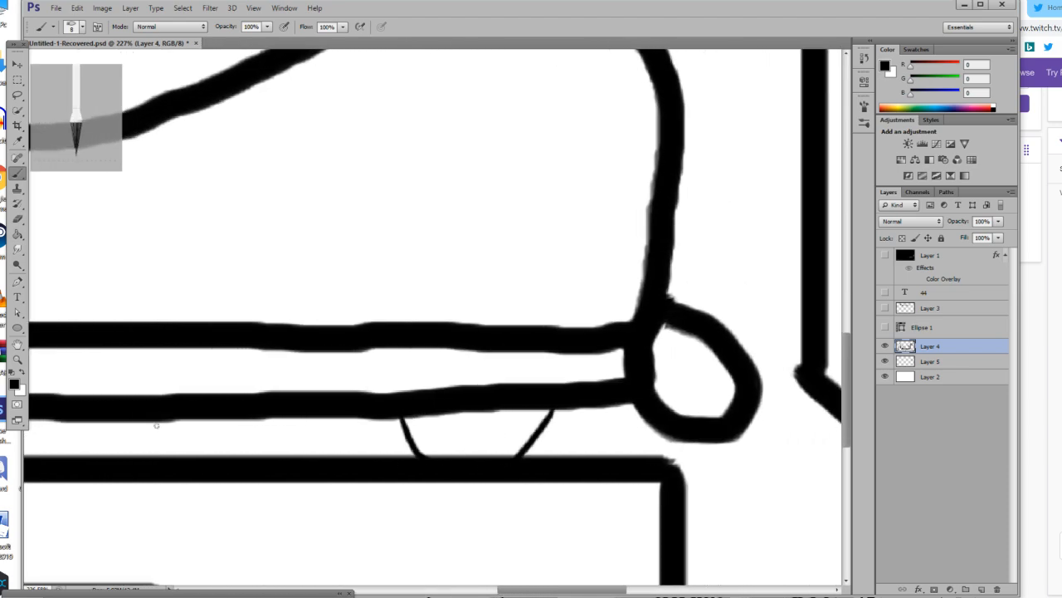
Make Layer 5 the active layer and set the foreground colour to pink, RGB 255, 103, 185.
left_click(17, 360)
left_click_drag(270, 397, 186, 425)
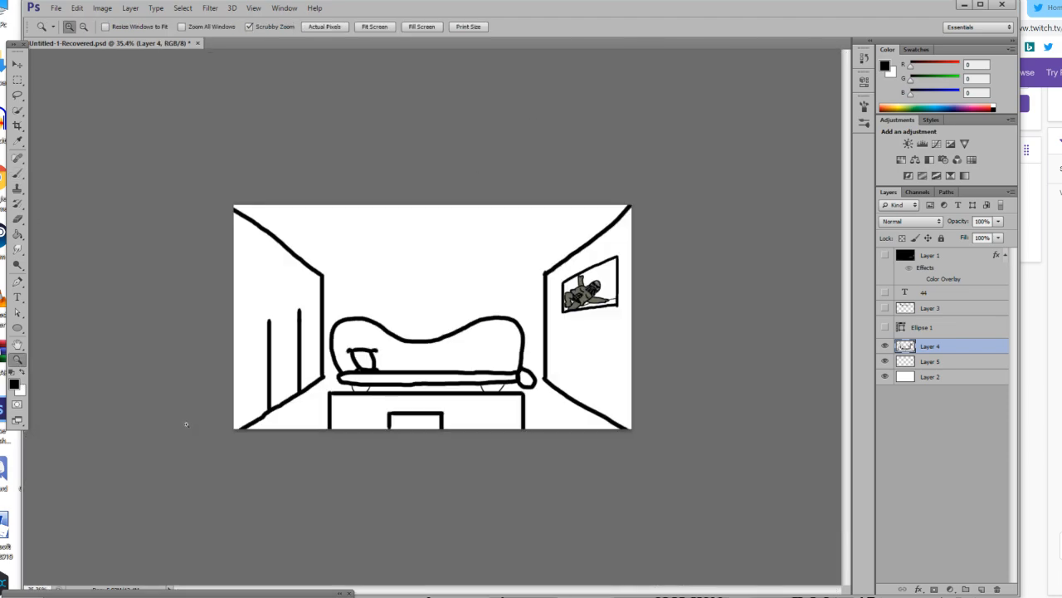
key("ctrl+1")
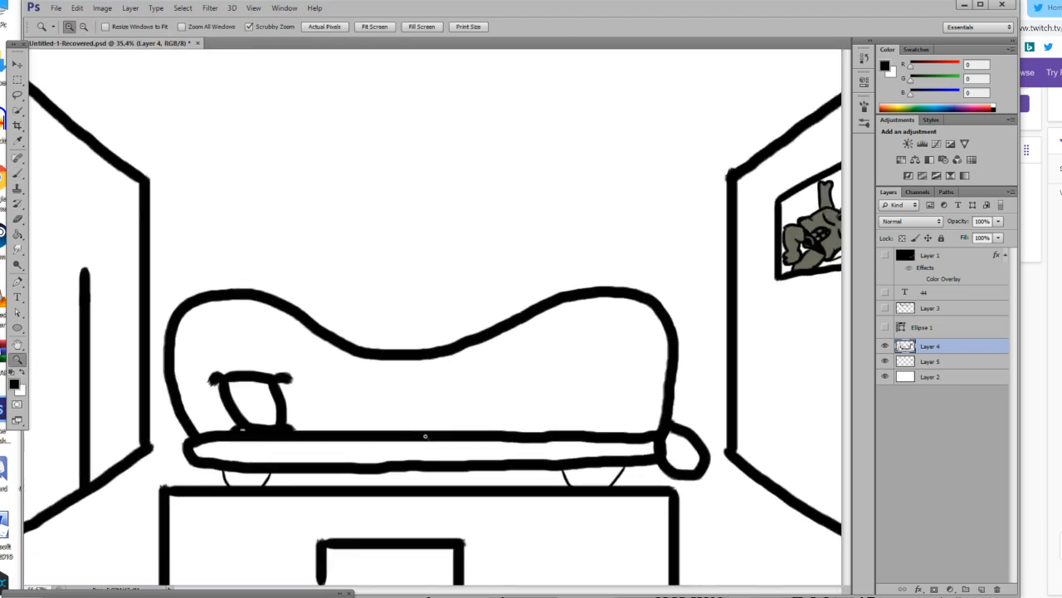
left_click(885, 345)
left_click(885, 346)
key("j")
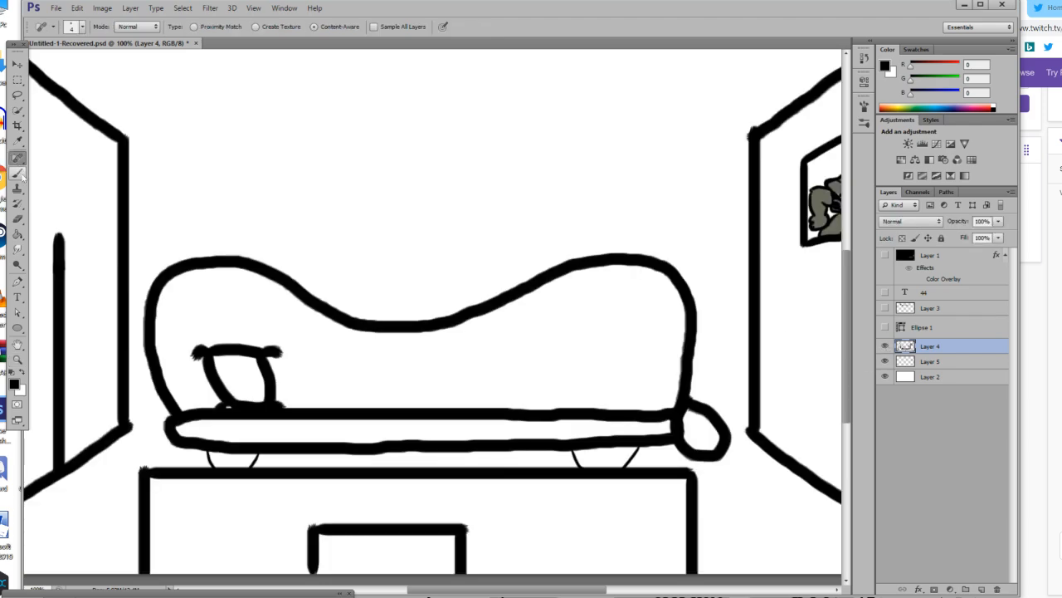
left_click(15, 385)
mouse_move(645, 502)
left_mouse_down()
mouse_move(667, 435)
mouse_move(658, 470)
mouse_move(653, 452)
left_mouse_up()
left_click(731, 470)
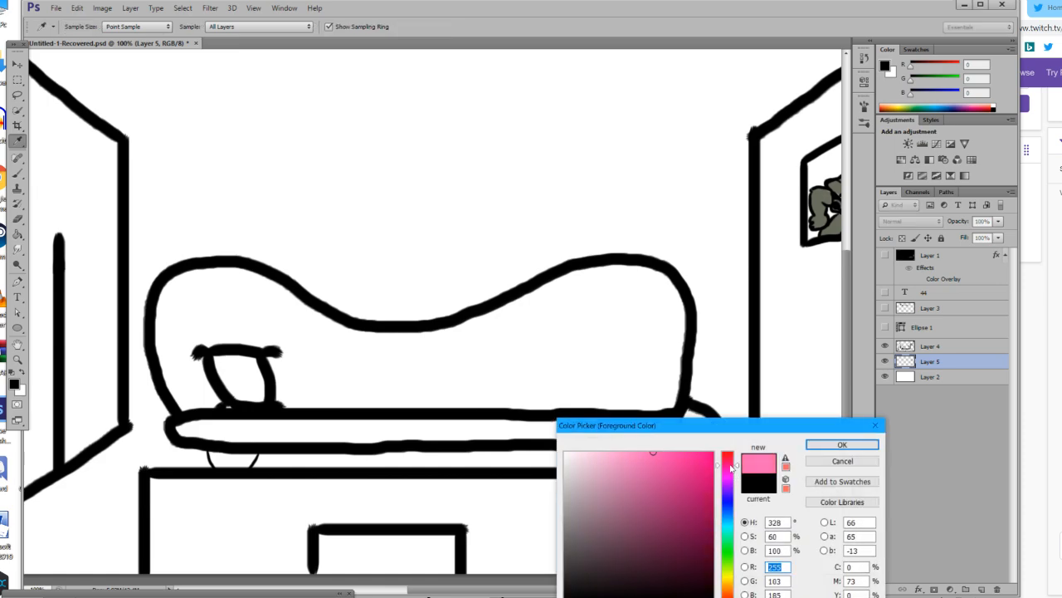
left_click(842, 444)
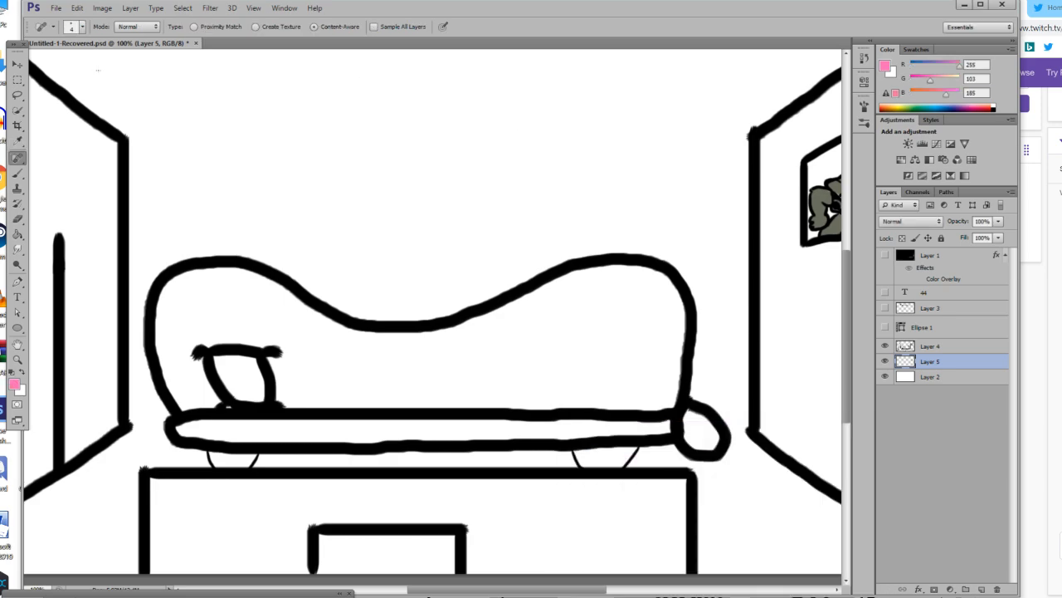
Switch to the Brush tool at 70 px and paint pink over the pillow and the lower part of the sofa's backrest.
left_click(83, 28)
left_click(102, 64)
left_click_drag(484, 397, 356, 407)
left_click(17, 173)
left_click(75, 26)
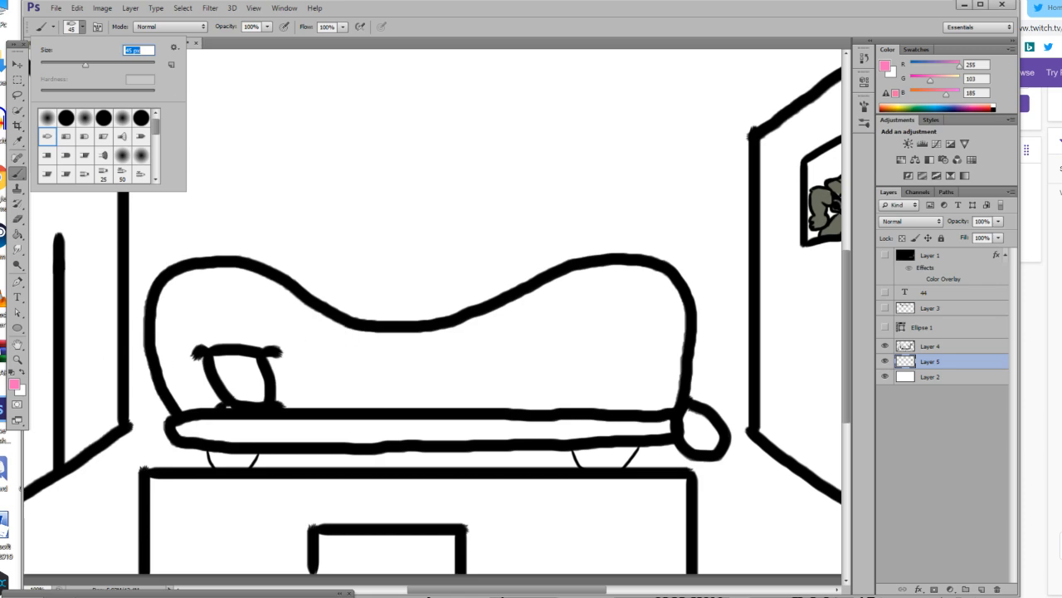
left_click(111, 63)
mouse_move(362, 375)
left_mouse_down()
mouse_move(206, 397)
mouse_move(246, 403)
mouse_move(274, 376)
mouse_move(281, 384)
mouse_move(243, 391)
mouse_move(189, 363)
mouse_move(236, 361)
mouse_move(236, 343)
mouse_move(209, 358)
left_mouse_up()
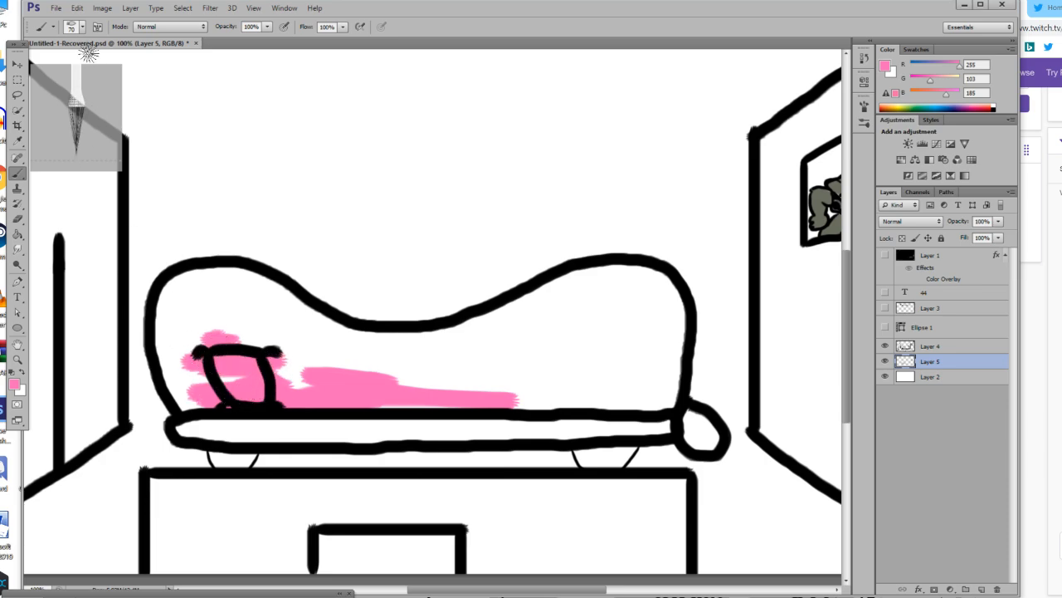
Enlarge the brush to 98 px and fill the sofa's backrest, seat and rounded end piece with pink.
left_click_drag(85, 41, 126, 66)
left_click(83, 28)
mouse_move(260, 43)
left_mouse_down()
mouse_move(291, 67)
mouse_move(265, 45)
left_mouse_up()
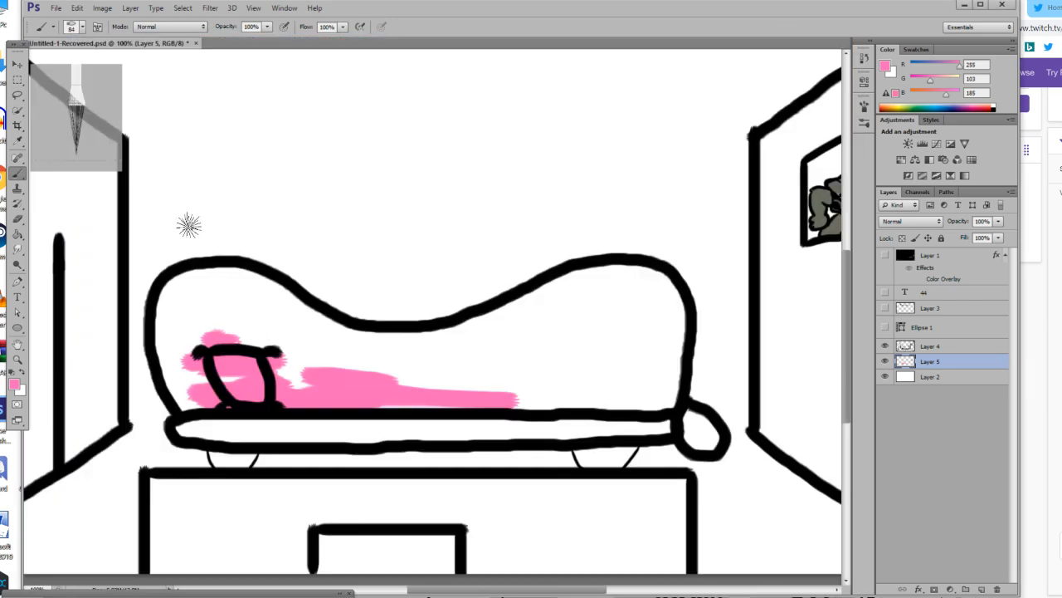
left_click(83, 28)
left_click(139, 65)
mouse_move(255, 348)
left_mouse_down()
mouse_move(200, 359)
mouse_move(187, 410)
mouse_move(361, 432)
mouse_move(173, 426)
mouse_move(243, 439)
mouse_move(230, 436)
mouse_move(659, 419)
mouse_move(707, 434)
mouse_move(686, 417)
mouse_move(661, 422)
mouse_move(719, 436)
mouse_move(685, 425)
left_mouse_up()
mouse_move(403, 401)
left_mouse_down()
mouse_move(579, 408)
mouse_move(659, 398)
mouse_move(670, 373)
left_mouse_up()
mouse_move(706, 342)
left_mouse_down()
mouse_move(688, 420)
mouse_move(664, 379)
mouse_move(674, 348)
mouse_move(660, 379)
mouse_move(587, 402)
mouse_move(676, 410)
mouse_move(474, 440)
mouse_move(296, 422)
mouse_move(512, 432)
left_mouse_up()
key("ctrl+alt+z")
key("ctrl+alt+z")
key("ctrl+alt+z")
key("ctrl+alt+z")
key("ctrl+alt+z")
mouse_move(596, 423)
left_mouse_down()
mouse_move(464, 427)
mouse_move(634, 392)
mouse_move(670, 400)
mouse_move(707, 434)
mouse_move(589, 430)
mouse_move(710, 427)
mouse_move(178, 428)
mouse_move(187, 363)
mouse_move(182, 373)
mouse_move(170, 363)
mouse_move(176, 282)
mouse_move(249, 278)
mouse_move(183, 299)
mouse_move(170, 287)
mouse_move(269, 302)
mouse_move(231, 345)
mouse_move(195, 319)
mouse_move(189, 340)
mouse_move(191, 307)
mouse_move(249, 315)
mouse_move(241, 303)
mouse_move(266, 286)
mouse_move(451, 343)
mouse_move(415, 337)
mouse_move(488, 332)
mouse_move(367, 343)
mouse_move(233, 280)
mouse_move(298, 316)
left_mouse_up()
mouse_move(258, 279)
left_mouse_down()
mouse_move(238, 323)
mouse_move(243, 351)
mouse_move(302, 356)
mouse_move(287, 345)
mouse_move(252, 355)
mouse_move(527, 370)
mouse_move(459, 372)
mouse_move(396, 390)
mouse_move(432, 391)
mouse_move(297, 422)
mouse_move(245, 399)
mouse_move(459, 376)
mouse_move(611, 391)
mouse_move(640, 408)
mouse_move(672, 360)
mouse_move(669, 385)
mouse_move(676, 323)
mouse_move(667, 368)
mouse_move(651, 278)
mouse_move(609, 284)
mouse_move(470, 342)
mouse_move(533, 300)
mouse_move(615, 267)
mouse_move(676, 302)
mouse_move(654, 275)
mouse_move(587, 389)
mouse_move(616, 361)
mouse_move(629, 309)
mouse_move(648, 303)
mouse_move(564, 323)
mouse_move(558, 312)
mouse_move(600, 310)
mouse_move(564, 328)
mouse_move(595, 355)
left_mouse_up()
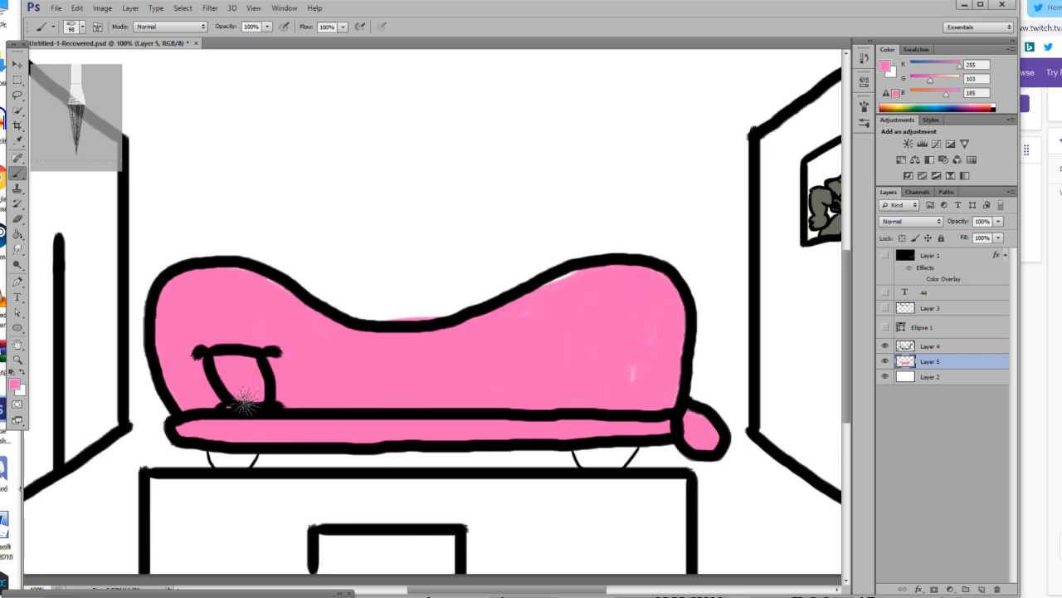
Cover the remaining light gaps in the sofa's backrest with pink and erase the pink spill outside its outline.
left_click(14, 383)
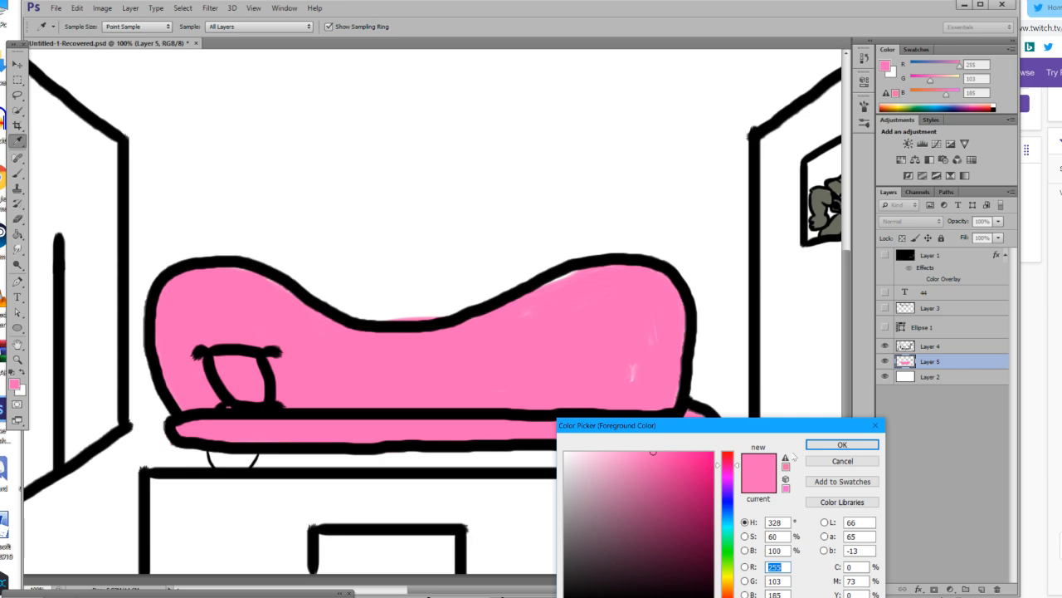
left_click(841, 444)
mouse_move(557, 307)
left_mouse_down()
mouse_move(580, 279)
mouse_move(533, 312)
mouse_move(564, 284)
mouse_move(634, 272)
mouse_move(653, 288)
mouse_move(673, 364)
mouse_move(688, 331)
mouse_move(680, 311)
mouse_move(643, 324)
left_mouse_up()
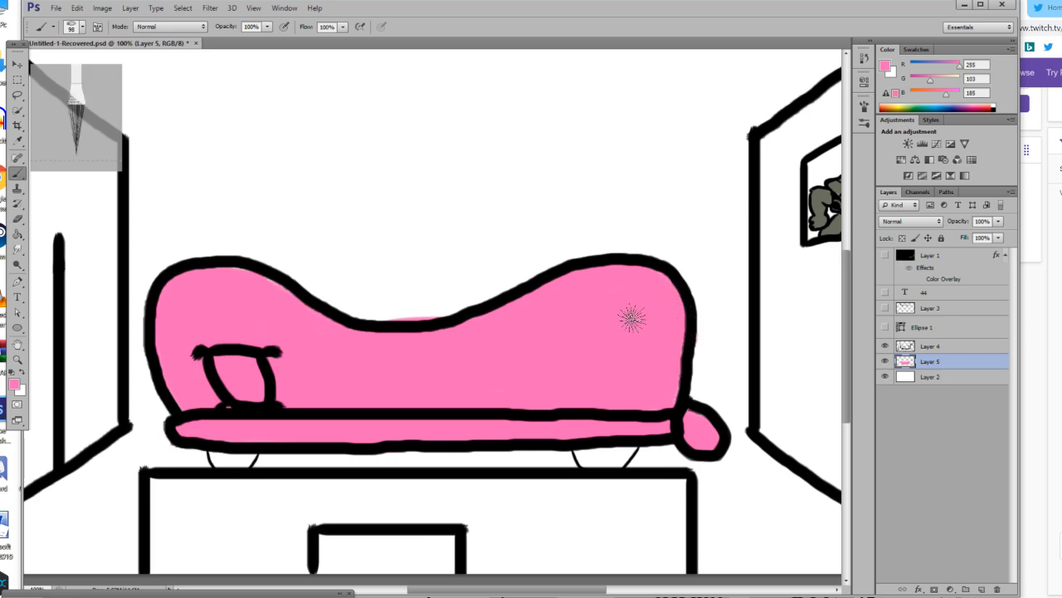
left_click(16, 218)
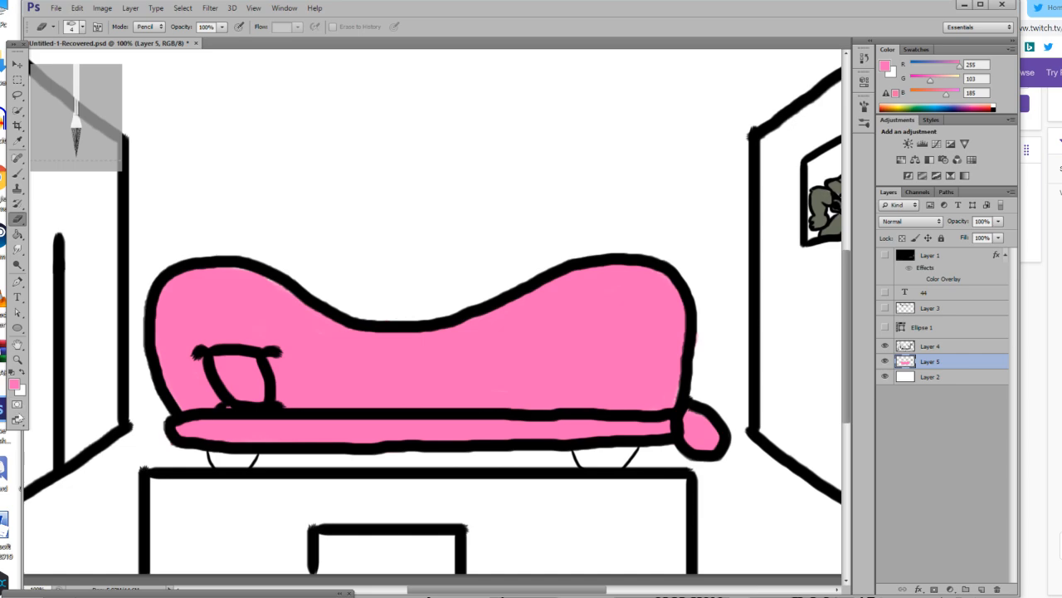
Fill both sofa feet with dark grey, RGB 91, 91, 91, using a 57 px brush, and erase the spill outside their outlines.
left_click(11, 372)
left_click(14, 382)
left_click(571, 533)
left_click_drag(571, 533, 567, 547)
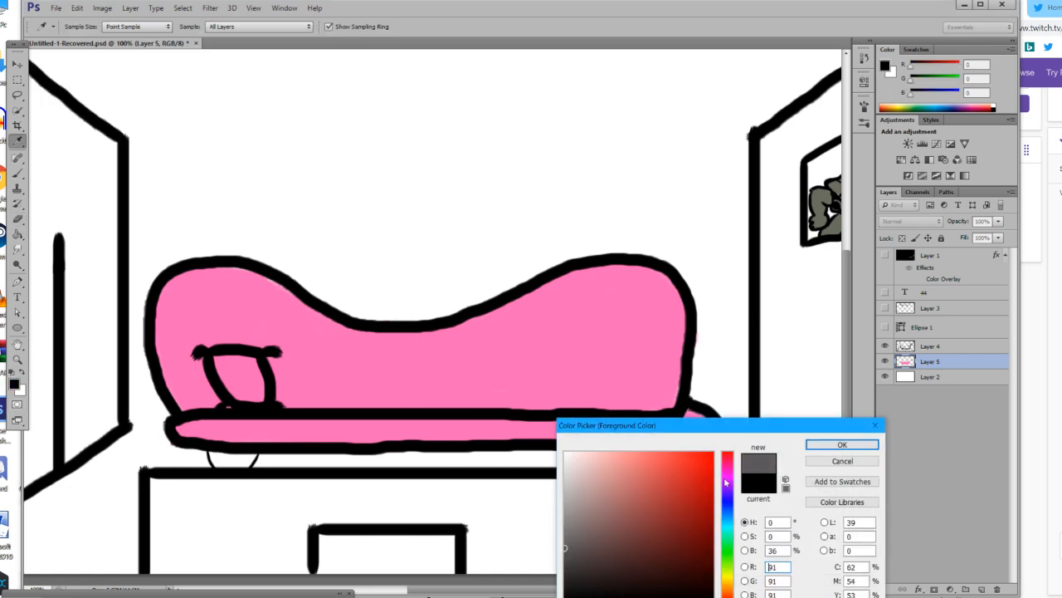
left_click(842, 444)
key("b")
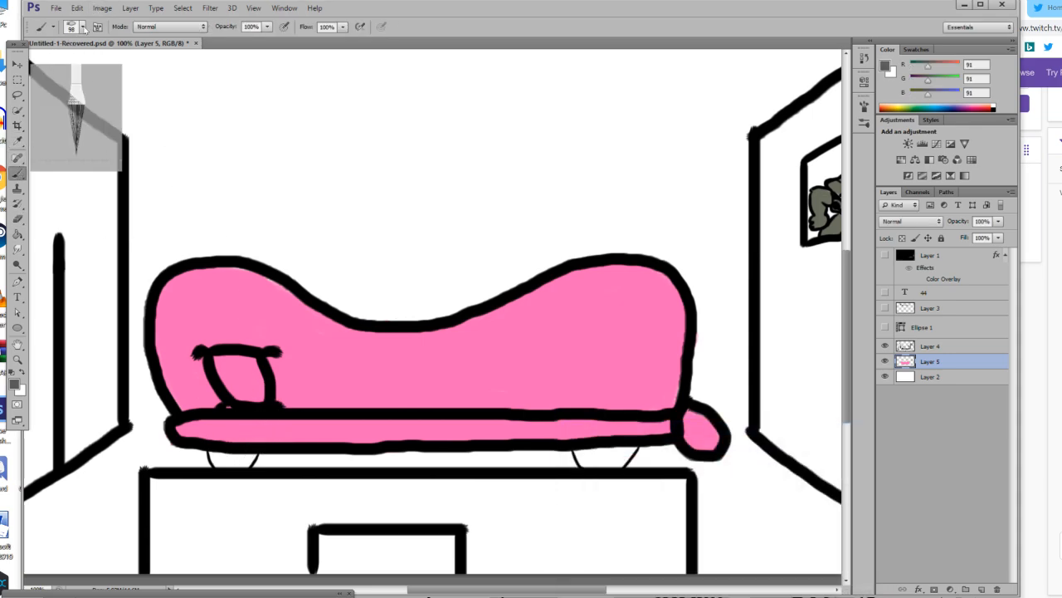
left_click(83, 27)
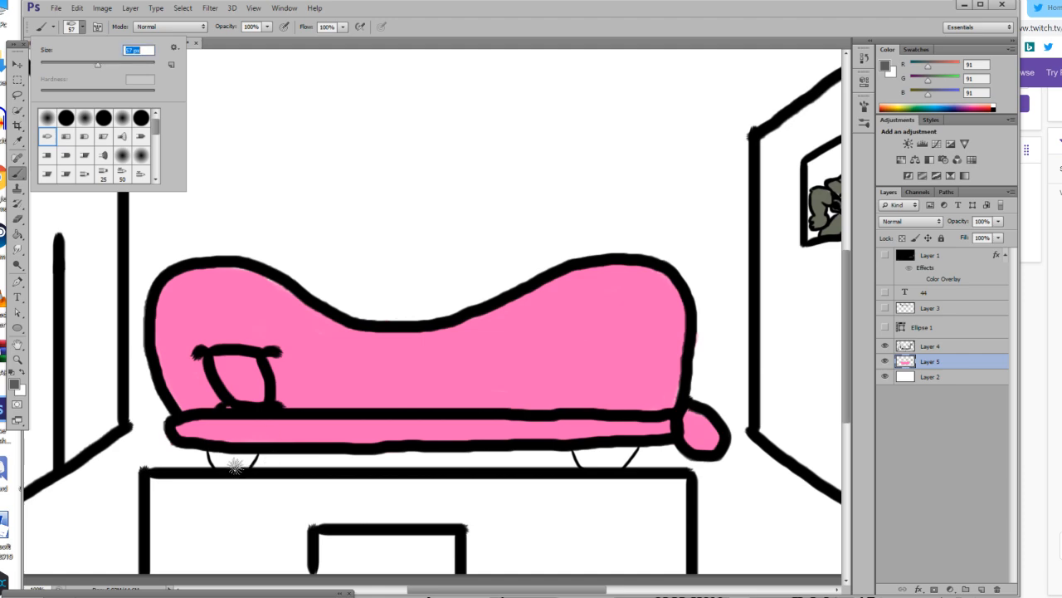
key("Return")
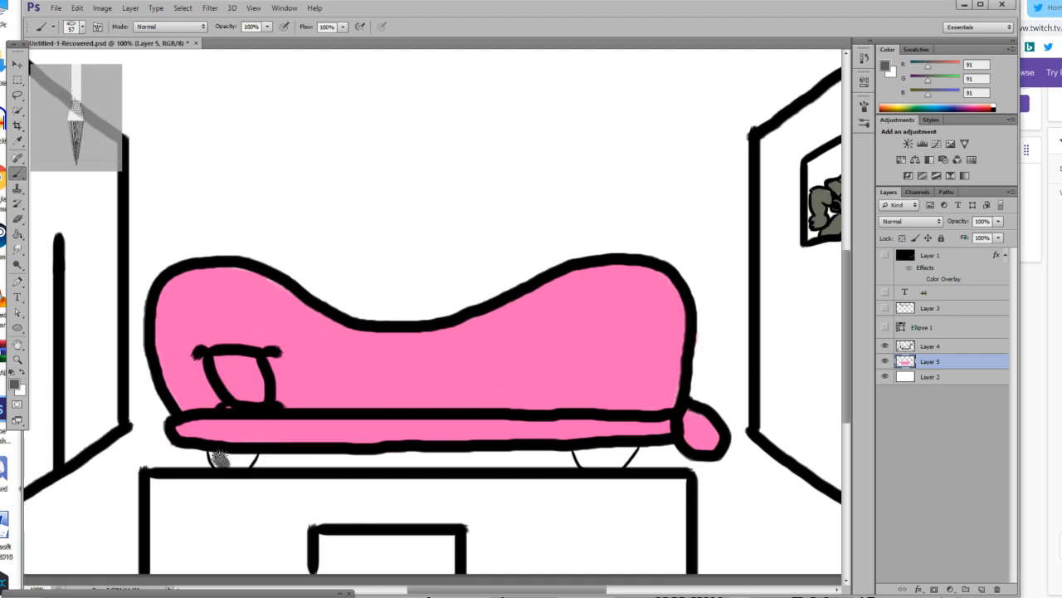
mouse_move(216, 455)
left_mouse_down()
mouse_move(254, 457)
mouse_move(222, 465)
mouse_move(238, 456)
left_mouse_up()
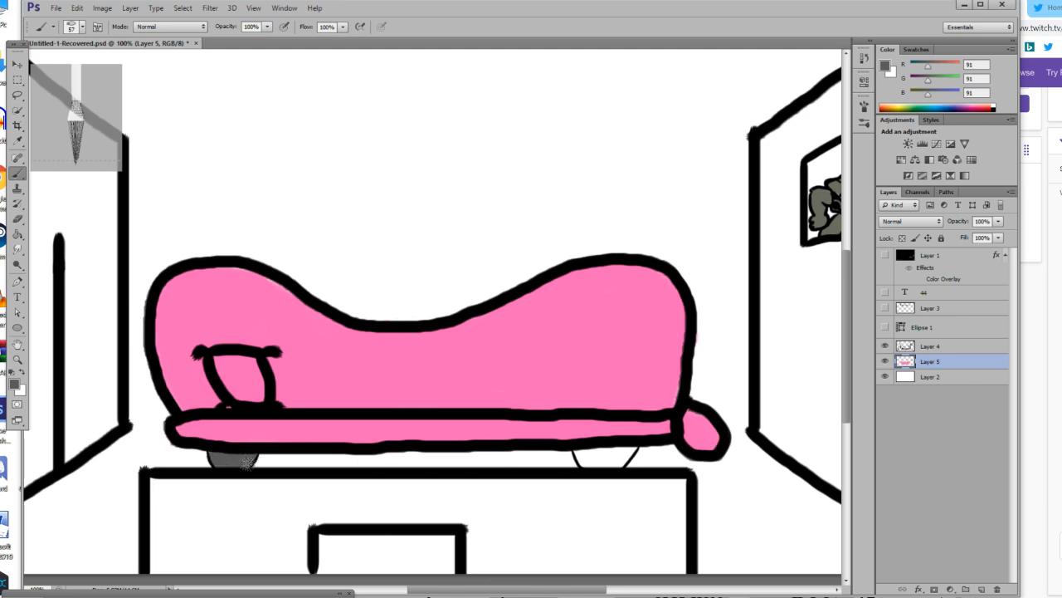
mouse_move(580, 457)
left_mouse_down()
mouse_move(590, 467)
mouse_move(637, 448)
mouse_move(574, 456)
left_mouse_up()
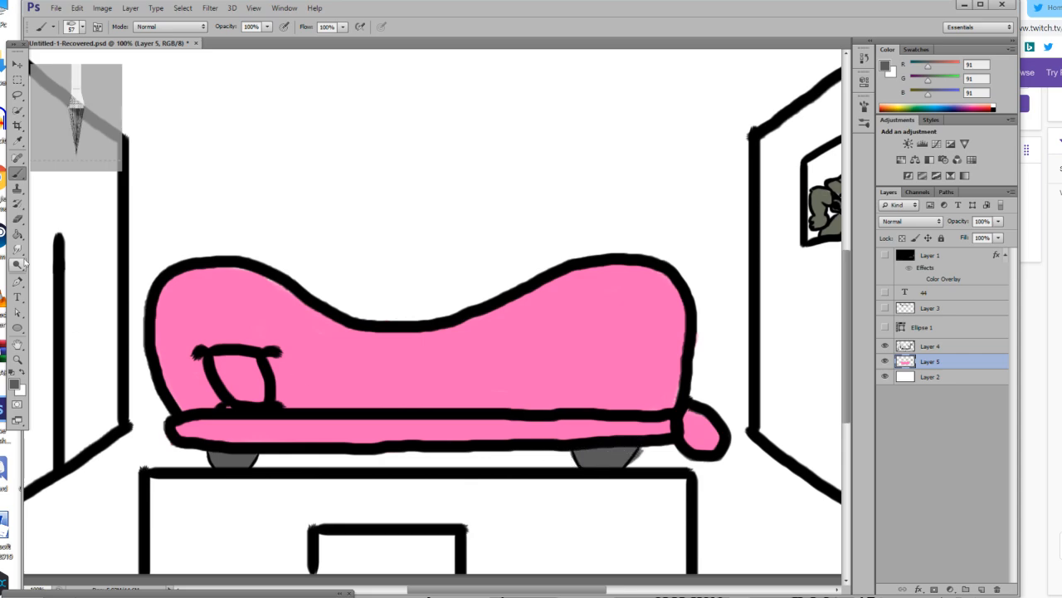
left_click(18, 218)
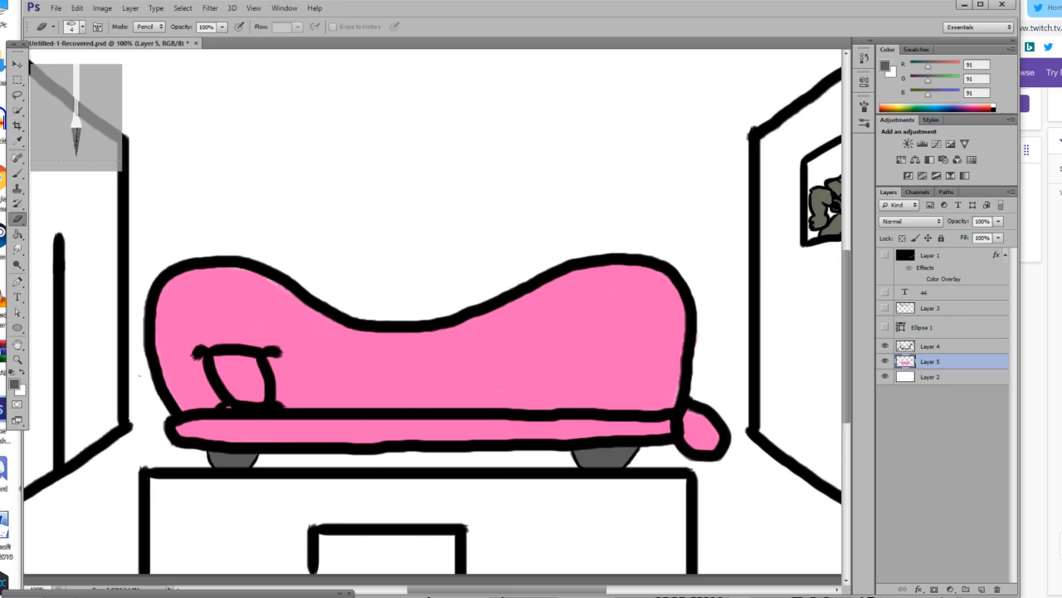
Switch from erasing to the Brush tool and set the foreground colour to mid grey, RGB 161, 161, 161.
left_click(18, 360)
left_click_drag(307, 415, 212, 442)
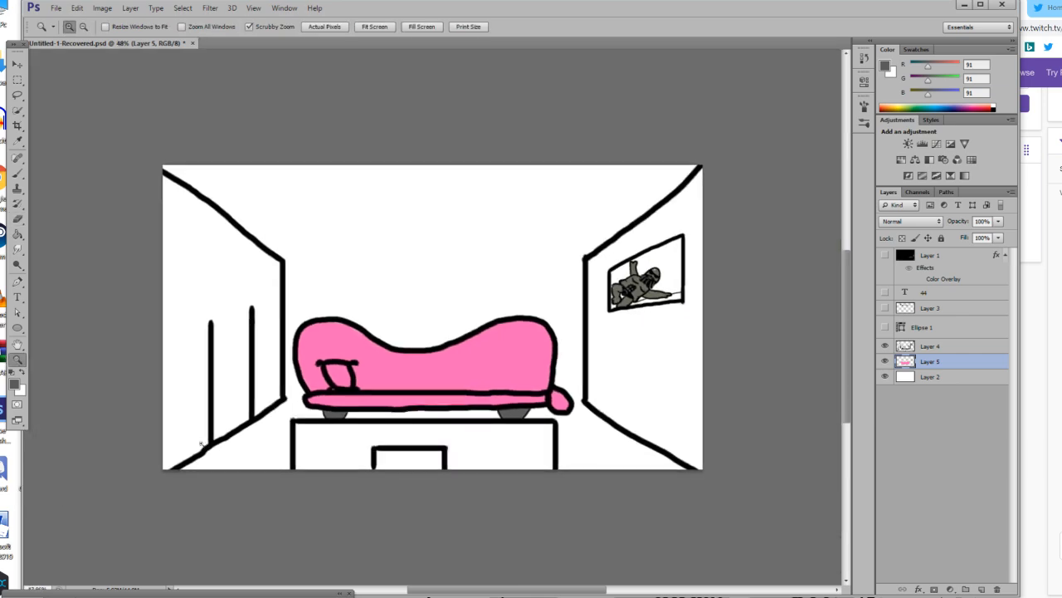
left_click(282, 359)
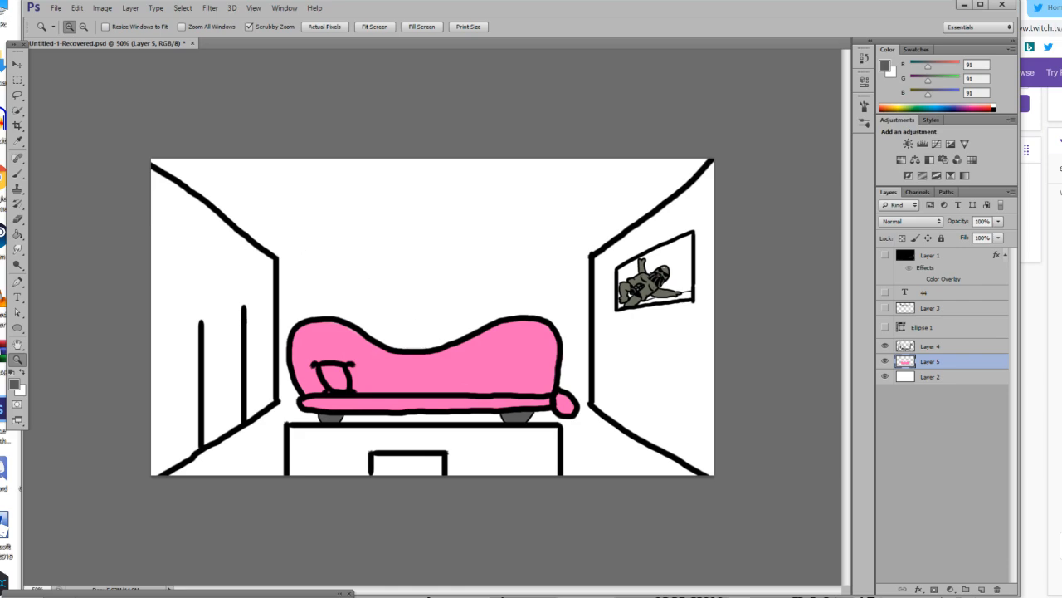
left_click(17, 173)
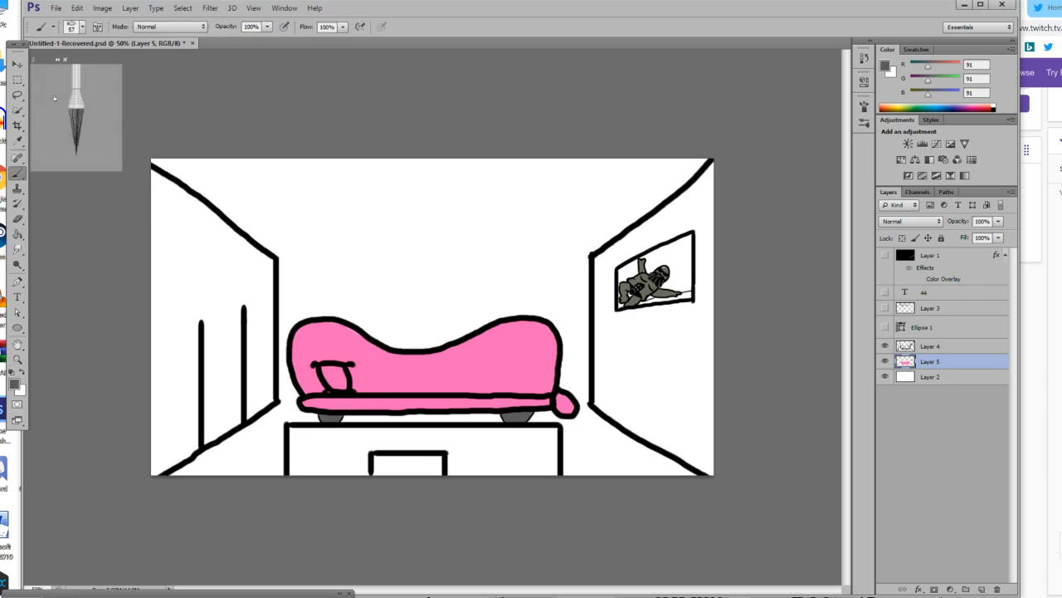
left_click(16, 383)
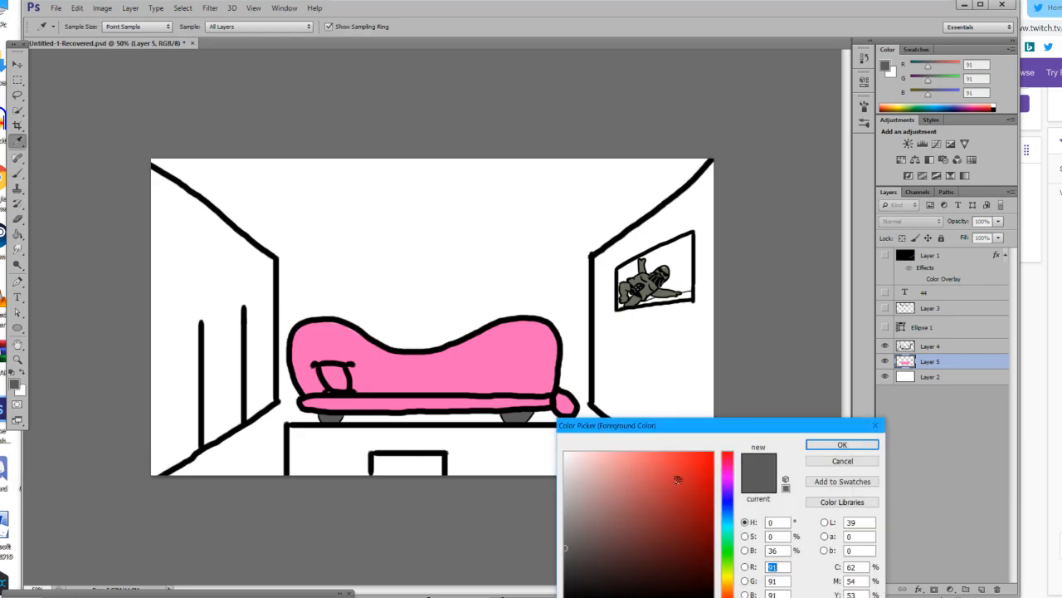
left_click_drag(569, 501, 551, 508)
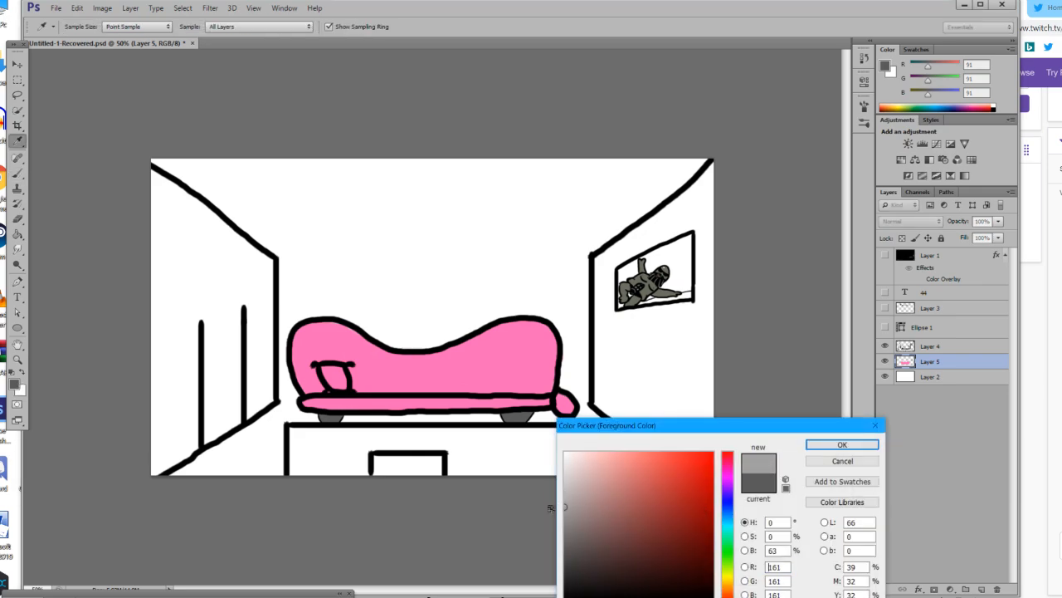
left_click(843, 444)
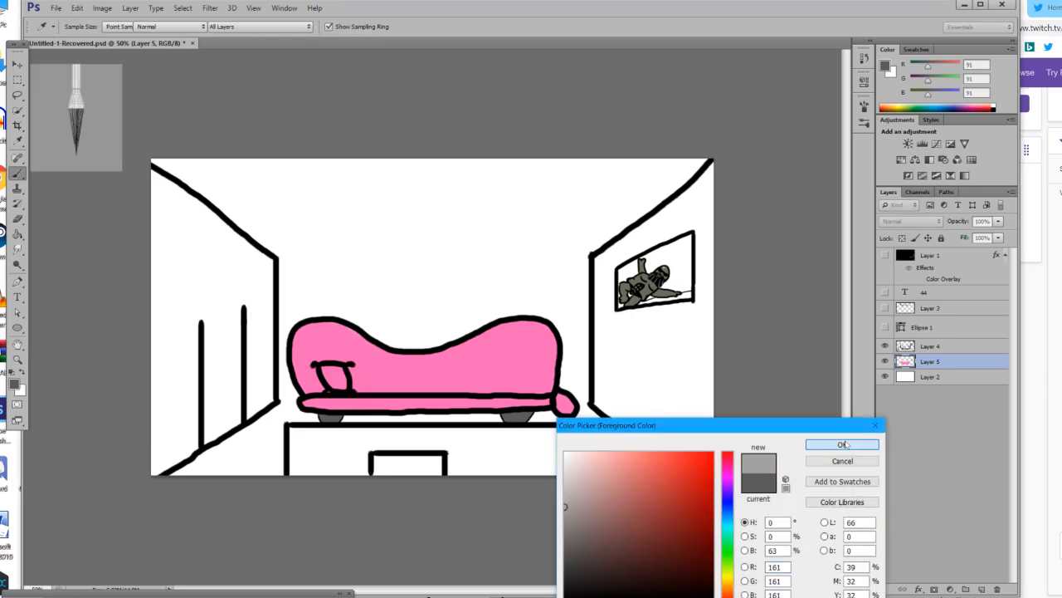
Enlarge the brush to 83 px and paint the floor strip between the sofa and the table grey.
left_click(82, 26)
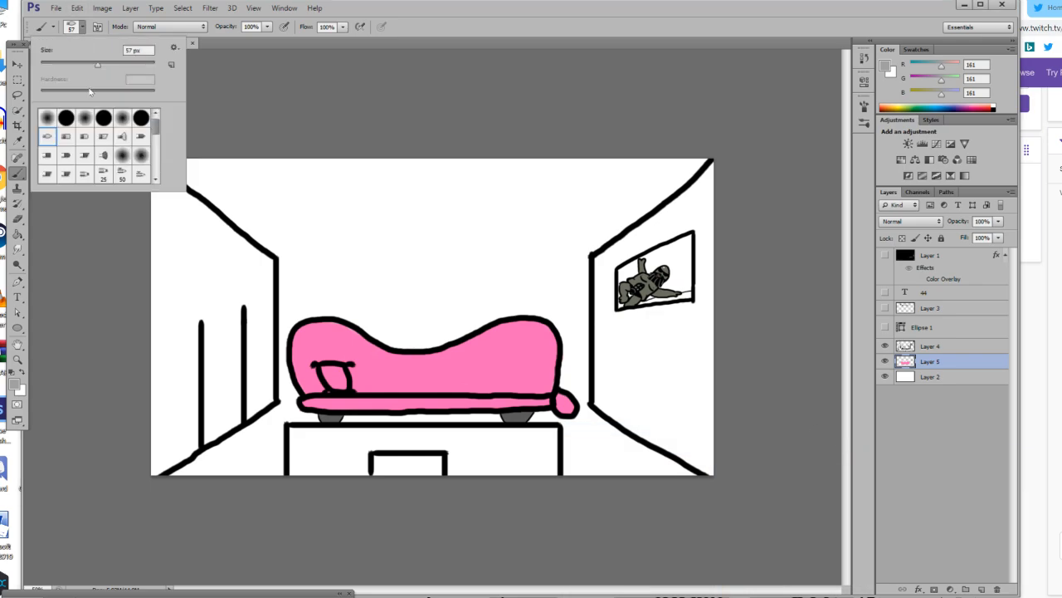
left_click_drag(278, 417, 547, 415)
key("ctrl+z")
mouse_move(366, 422)
left_mouse_down()
mouse_move(352, 423)
mouse_move(479, 415)
mouse_move(440, 418)
left_mouse_up()
left_click_drag(344, 420, 420, 421)
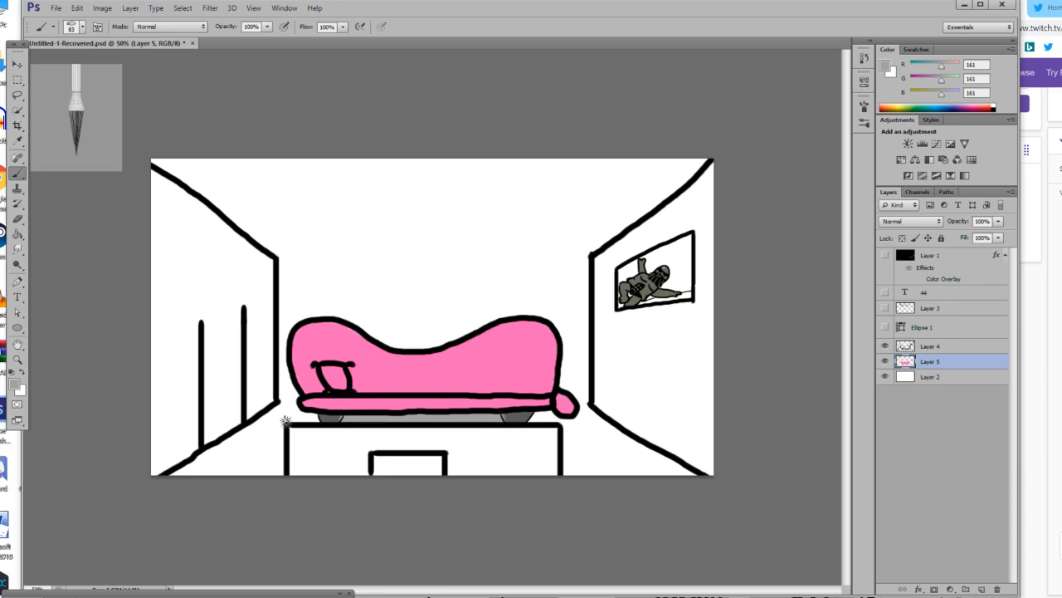
Fill the floor areas on both sides of the table with grey, up to the wall outlines.
mouse_move(280, 412)
left_mouse_down()
mouse_move(313, 418)
mouse_move(283, 406)
mouse_move(294, 405)
mouse_move(251, 456)
mouse_move(278, 413)
mouse_move(180, 485)
mouse_move(276, 415)
mouse_move(185, 470)
mouse_move(277, 413)
left_mouse_up()
mouse_move(213, 468)
left_mouse_down()
mouse_move(291, 404)
mouse_move(192, 467)
mouse_move(277, 421)
mouse_move(255, 460)
mouse_move(279, 419)
mouse_move(296, 416)
mouse_move(274, 430)
mouse_move(267, 482)
mouse_move(278, 429)
mouse_move(283, 465)
mouse_move(285, 426)
left_mouse_up()
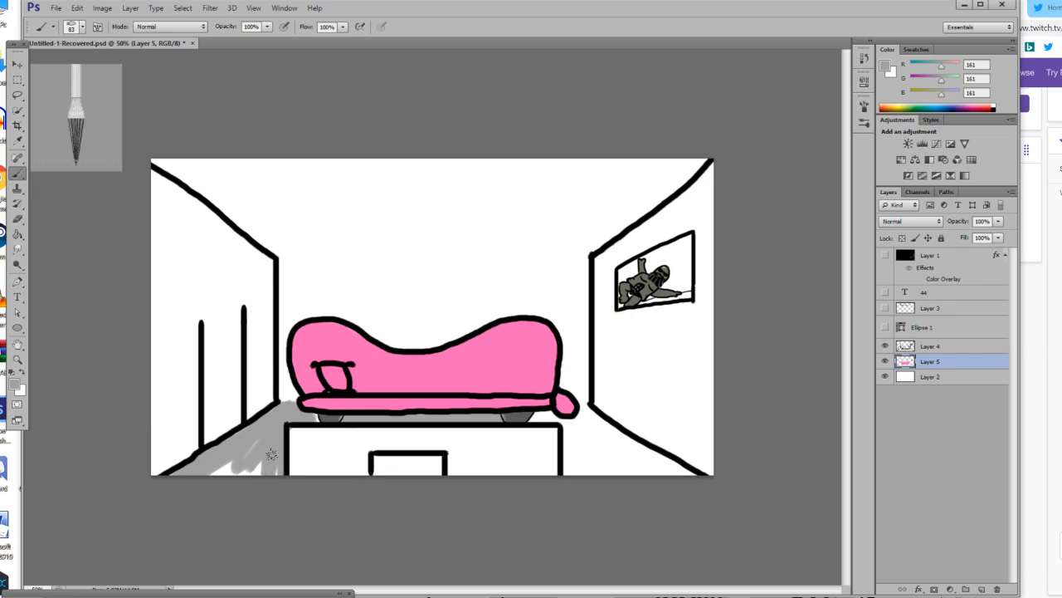
mouse_move(227, 471)
left_mouse_down()
mouse_move(260, 442)
mouse_move(247, 471)
mouse_move(278, 483)
mouse_move(276, 463)
mouse_move(198, 466)
left_mouse_up()
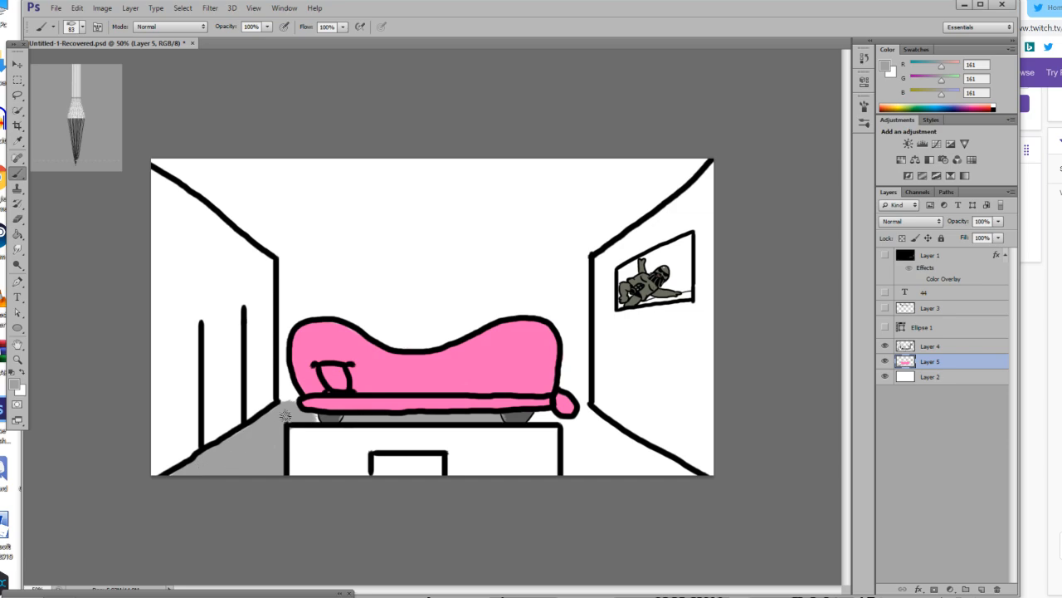
mouse_move(567, 412)
left_mouse_down()
mouse_move(528, 417)
mouse_move(582, 425)
mouse_move(584, 408)
mouse_move(659, 501)
mouse_move(591, 425)
mouse_move(730, 503)
mouse_move(592, 413)
mouse_move(681, 506)
mouse_move(608, 439)
mouse_move(684, 487)
mouse_move(632, 456)
mouse_move(654, 462)
mouse_move(640, 467)
mouse_move(575, 431)
mouse_move(569, 420)
mouse_move(584, 412)
mouse_move(583, 511)
mouse_move(570, 432)
mouse_move(570, 480)
mouse_move(577, 431)
mouse_move(585, 498)
mouse_move(587, 433)
mouse_move(591, 464)
mouse_move(653, 465)
mouse_move(608, 457)
mouse_move(586, 472)
mouse_move(663, 465)
mouse_move(636, 450)
mouse_move(666, 469)
left_mouse_up()
left_click_drag(310, 415, 318, 428)
Sample the dark grey of the sofa foot and repaint both sofa feet inside their outlines with a 12 px brush.
left_click(16, 359)
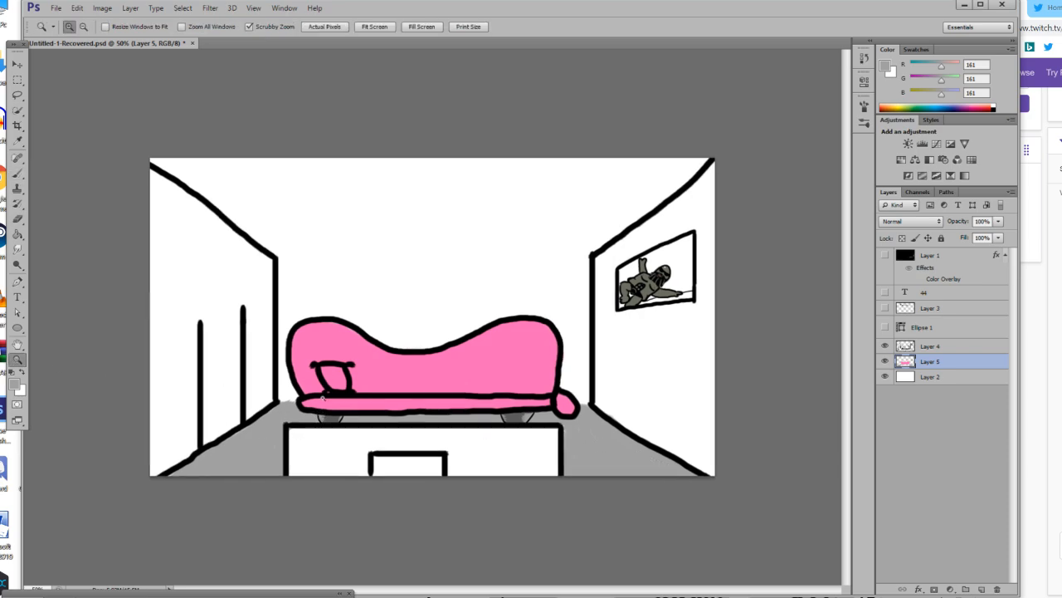
left_click(343, 419)
left_click(344, 418)
left_click(406, 423)
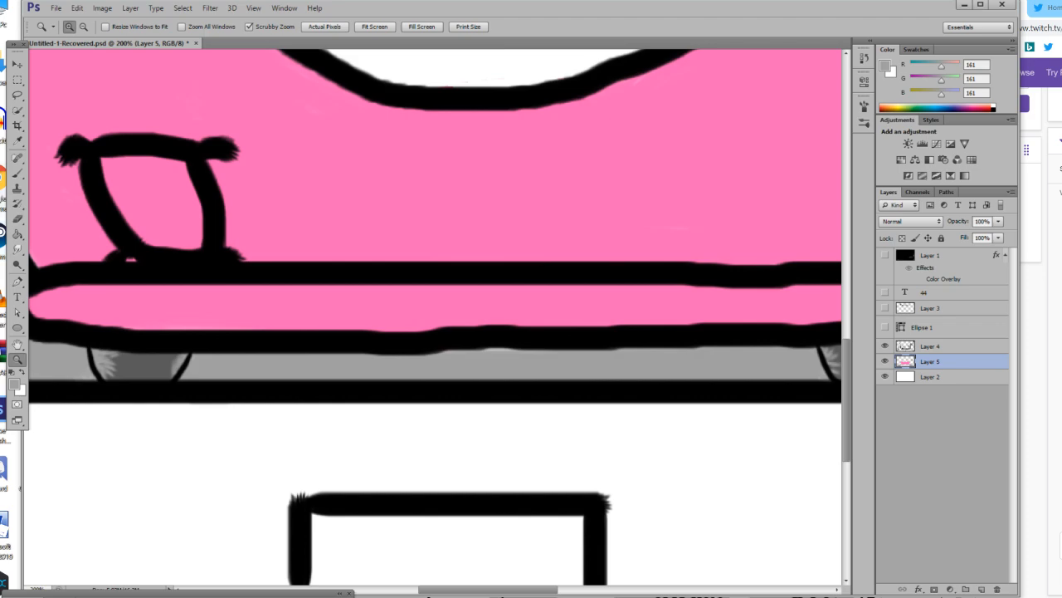
left_click(18, 141)
left_click(146, 364)
key("b")
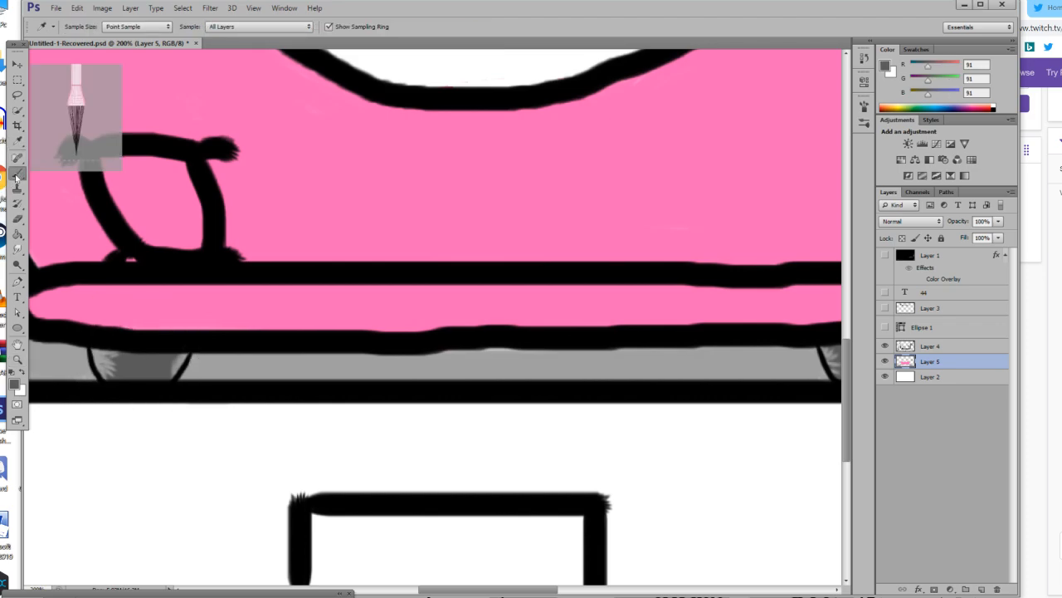
right_click(59, 43)
left_click(51, 64)
mouse_move(123, 373)
left_mouse_down()
mouse_move(100, 355)
mouse_move(101, 365)
left_mouse_up()
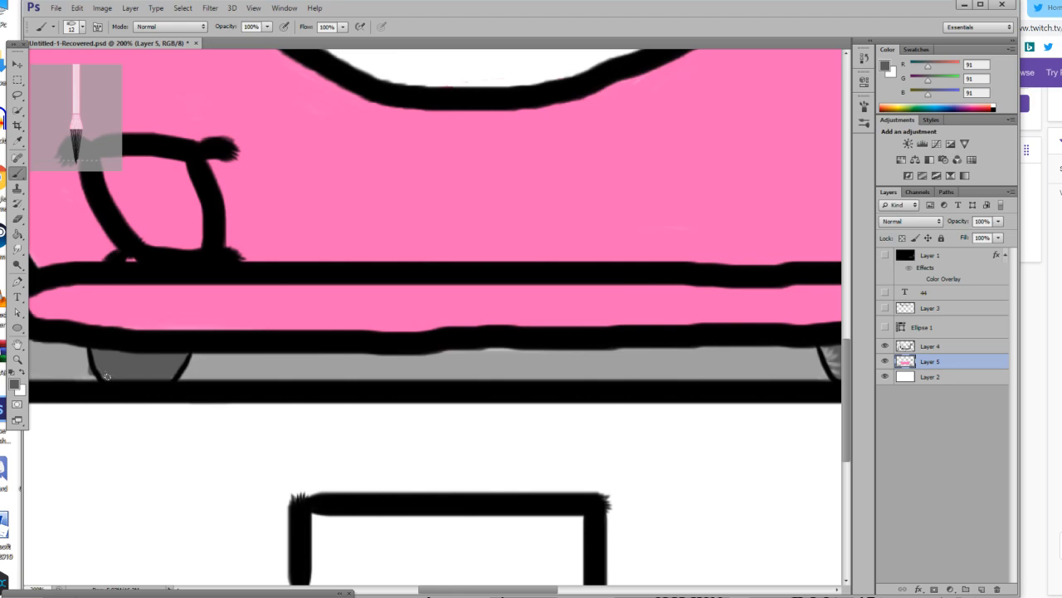
left_click_drag(481, 590, 533, 592)
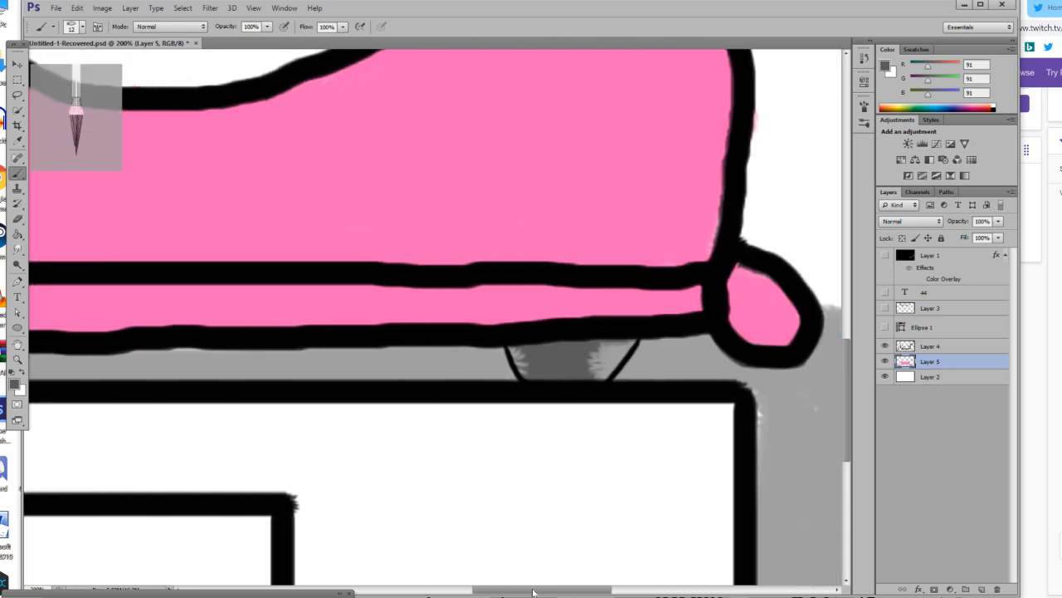
mouse_move(518, 359)
left_mouse_down()
mouse_move(526, 369)
mouse_move(635, 349)
left_mouse_up()
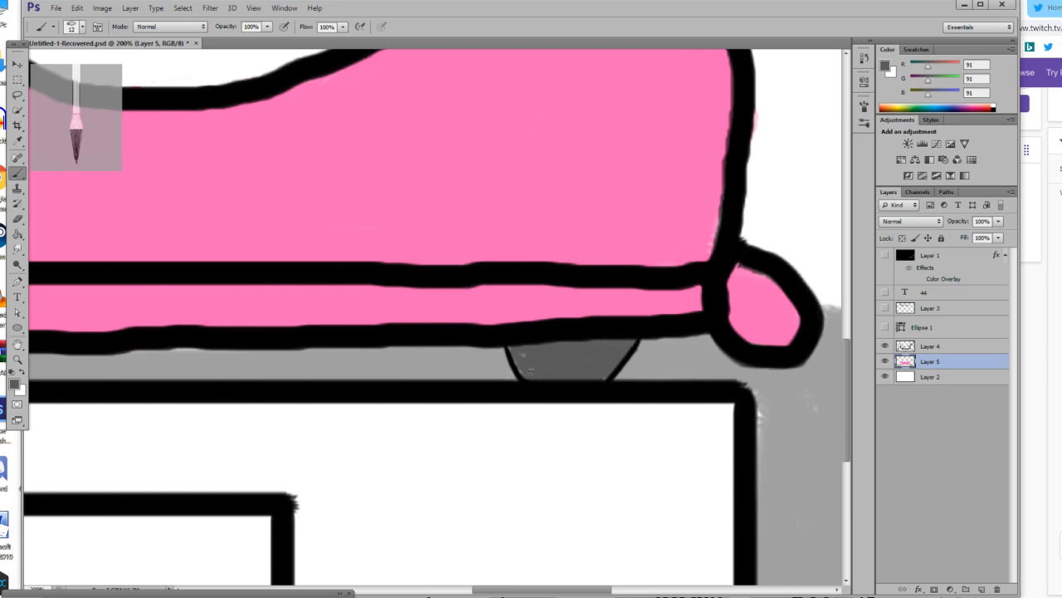
Set the foreground colour to pale cream, RGB 255, 249, 214, and reactivate the Brush tool.
left_click(18, 359)
left_click_drag(352, 397, 243, 402)
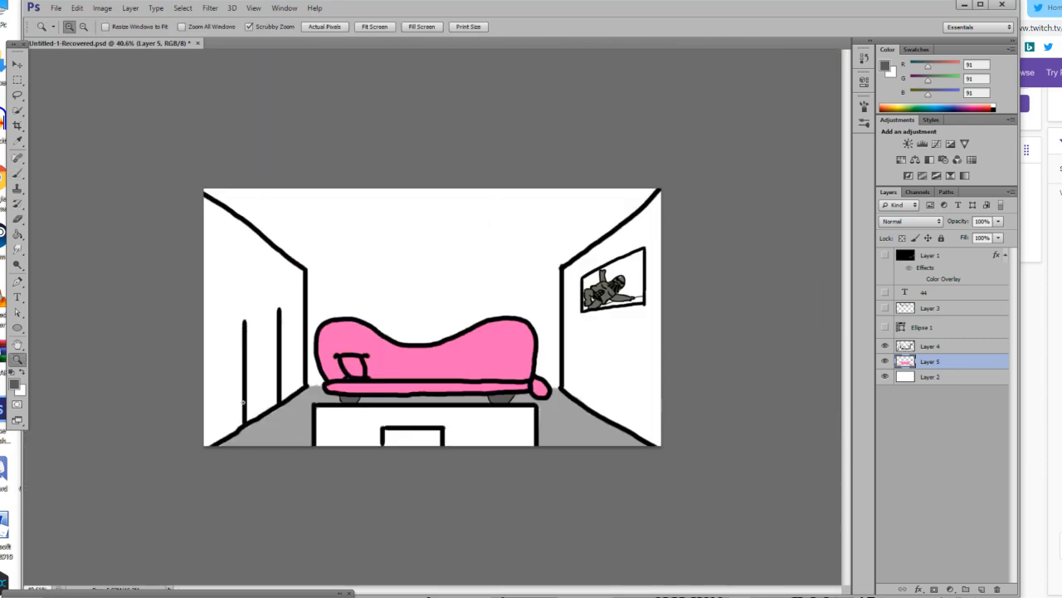
left_click(244, 401)
left_click(13, 387)
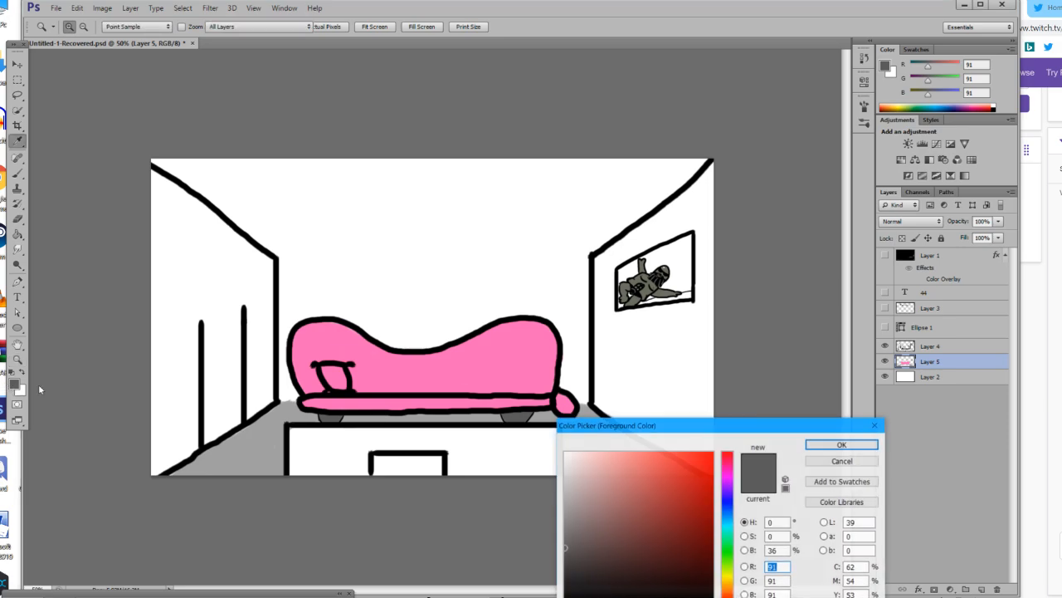
left_click_drag(614, 500, 565, 483)
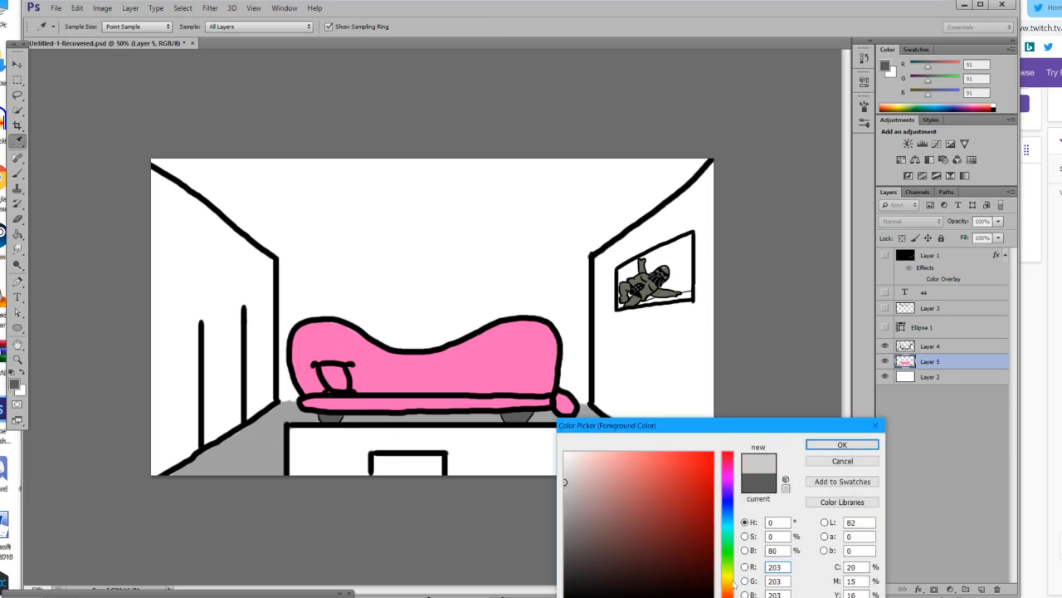
left_click_drag(734, 584, 734, 580)
left_click(588, 453)
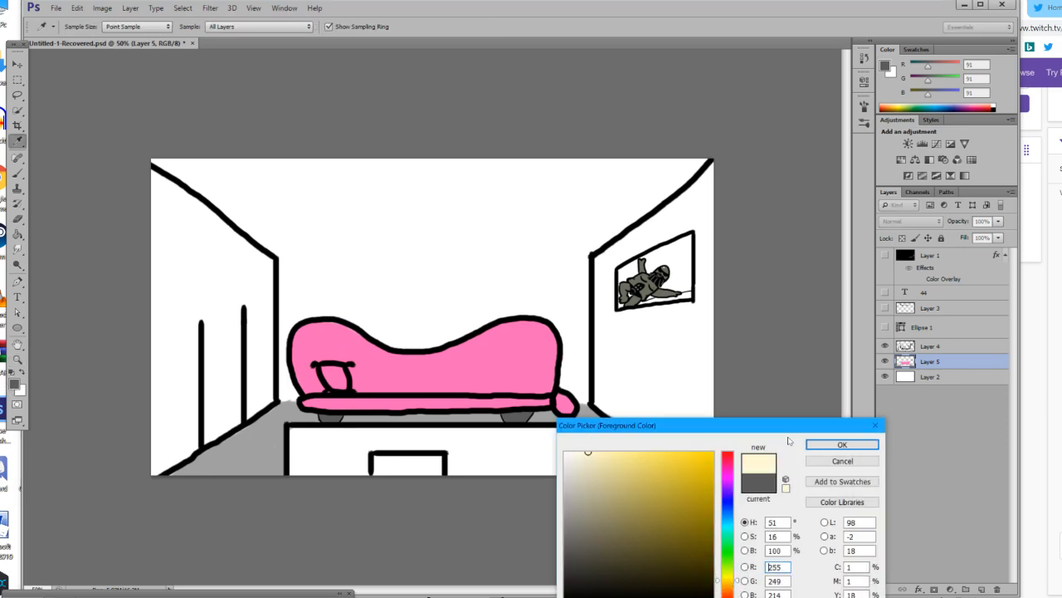
left_click(842, 444)
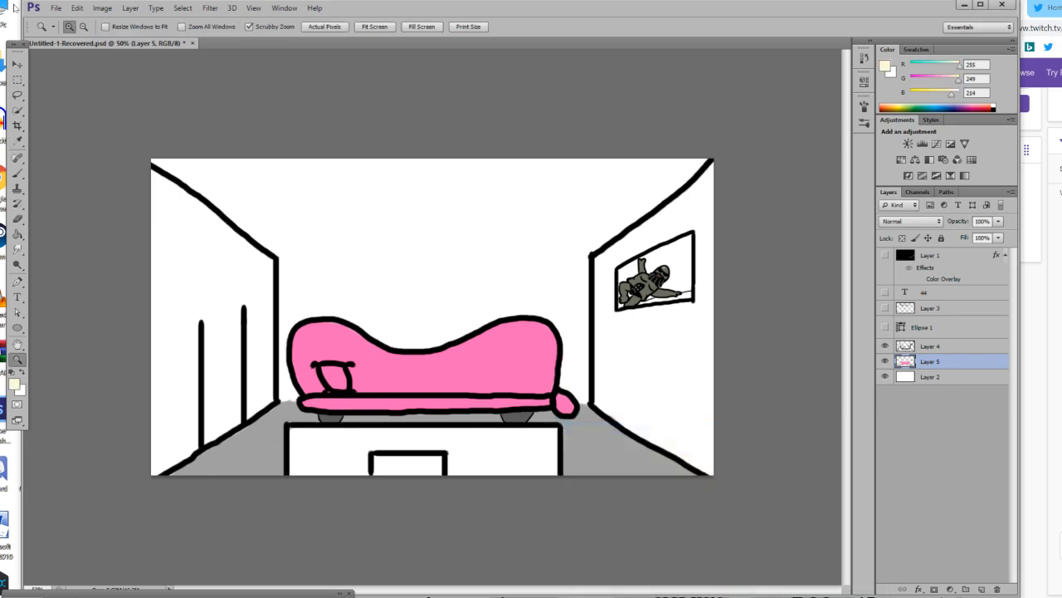
left_click(18, 174)
left_click(82, 27)
mouse_move(225, 356)
left_mouse_down()
mouse_move(163, 417)
mouse_move(227, 376)
left_mouse_up()
key("ctrl+z")
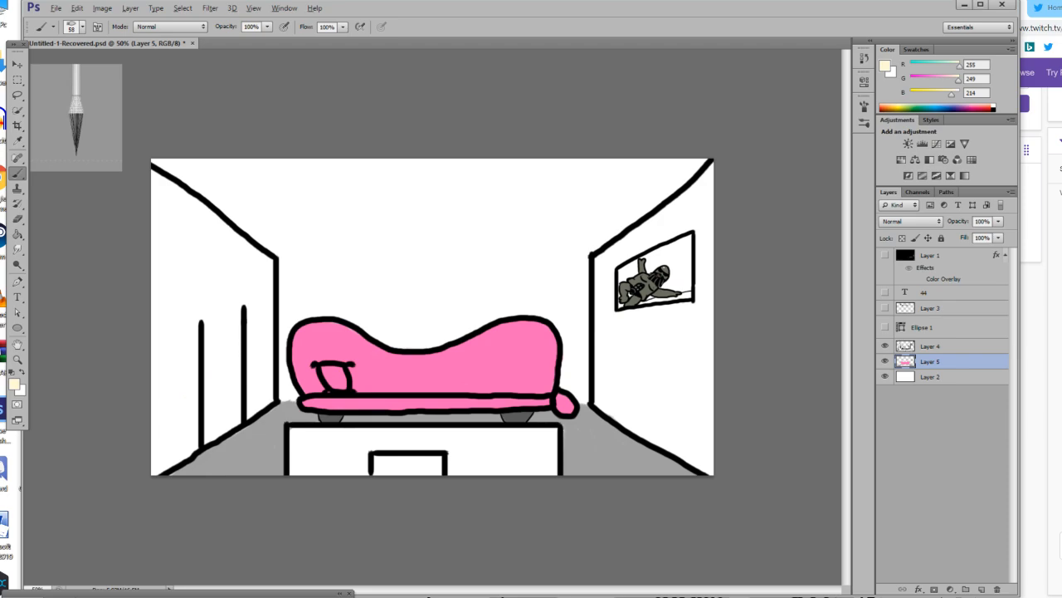
Enlarge the brush to 259 px and paint cream across the ceiling and over the whole left wall.
left_click(82, 27)
left_click(142, 66)
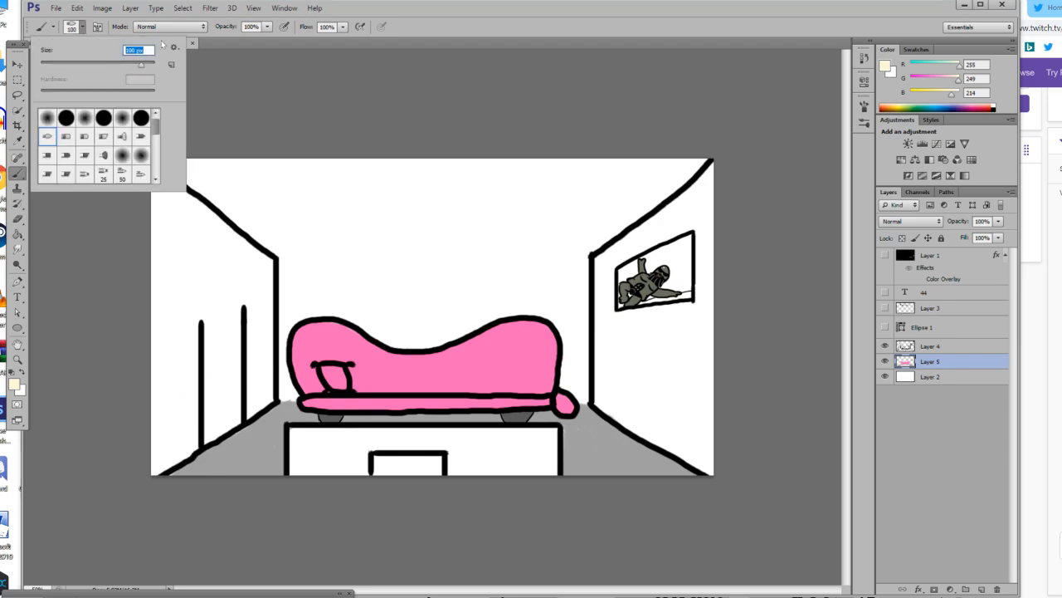
key("Return")
mouse_move(190, 161)
left_mouse_down()
mouse_move(490, 151)
mouse_move(589, 166)
left_mouse_up()
mouse_move(326, 170)
left_mouse_down()
mouse_move(125, 178)
mouse_move(713, 169)
mouse_move(284, 239)
mouse_move(240, 279)
mouse_move(248, 381)
mouse_move(271, 387)
mouse_move(149, 469)
mouse_move(247, 401)
mouse_move(247, 228)
mouse_move(253, 354)
left_mouse_up()
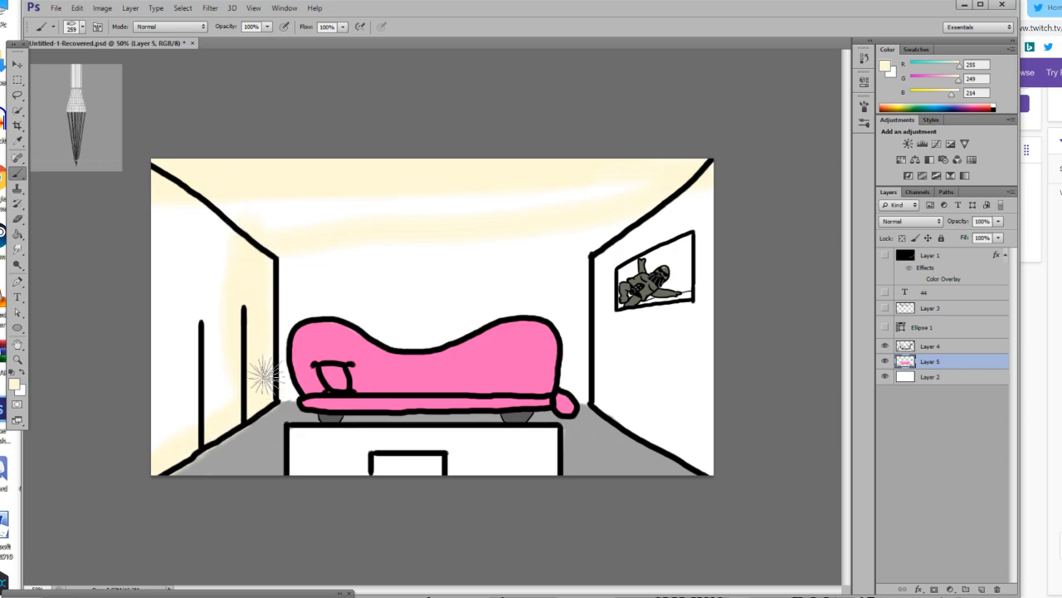
mouse_move(216, 398)
left_mouse_down()
mouse_move(253, 320)
mouse_move(149, 316)
mouse_move(181, 383)
mouse_move(155, 200)
mouse_move(151, 304)
mouse_move(180, 349)
mouse_move(200, 173)
mouse_move(219, 330)
mouse_move(211, 347)
mouse_move(211, 230)
left_mouse_up()
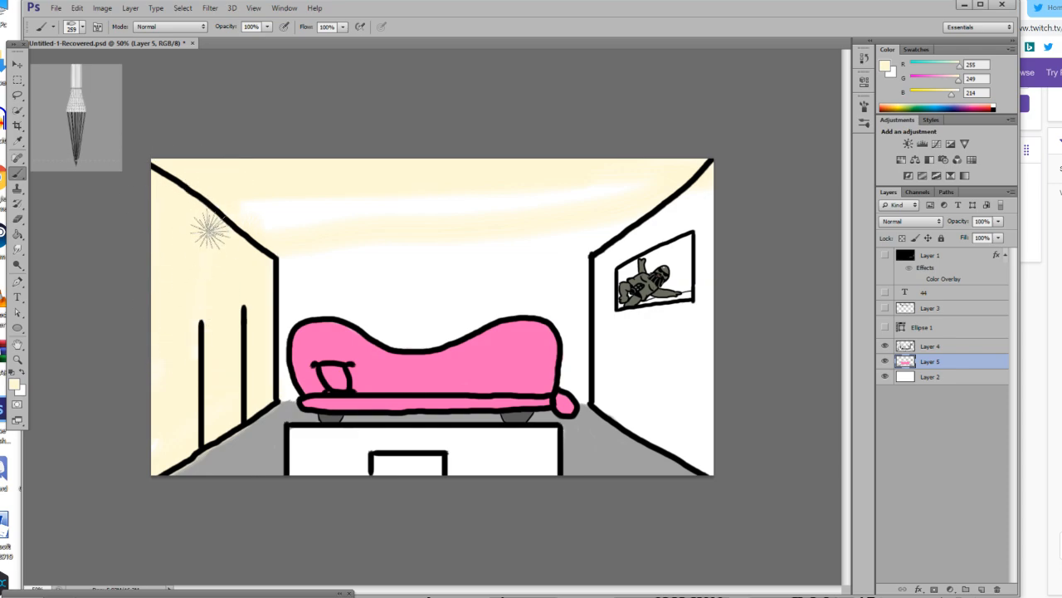
key("alt+Tab")
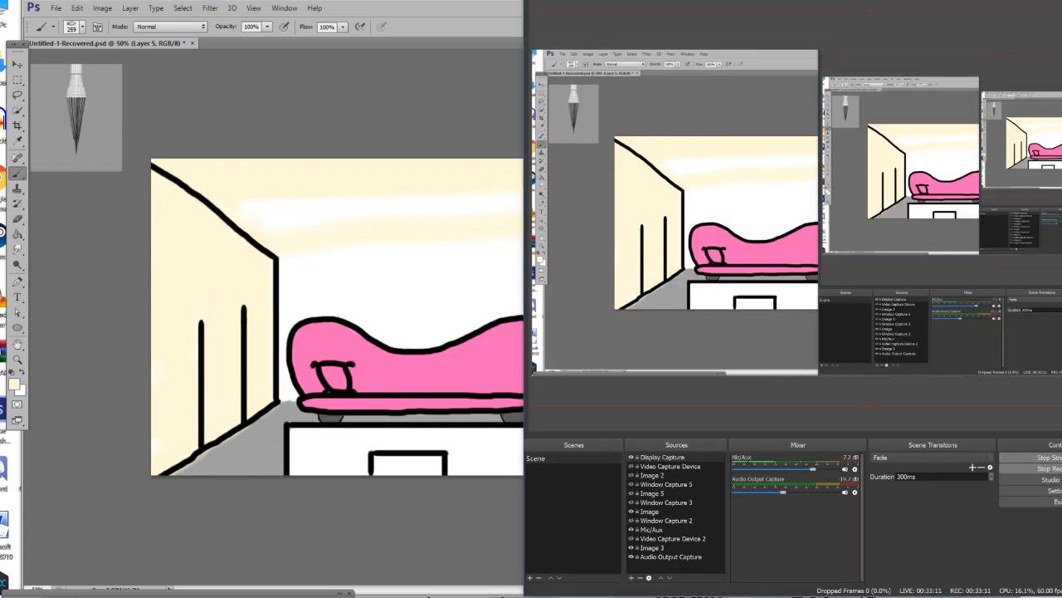
key("alt+Tab")
Paint cream over the remaining ceiling, the upper back wall and the right wall around the picture frame.
mouse_move(237, 209)
left_mouse_down()
mouse_move(421, 208)
mouse_move(680, 187)
mouse_move(259, 218)
mouse_move(724, 204)
mouse_move(586, 260)
mouse_move(260, 269)
mouse_move(605, 233)
mouse_move(473, 263)
mouse_move(266, 272)
mouse_move(296, 285)
left_mouse_up()
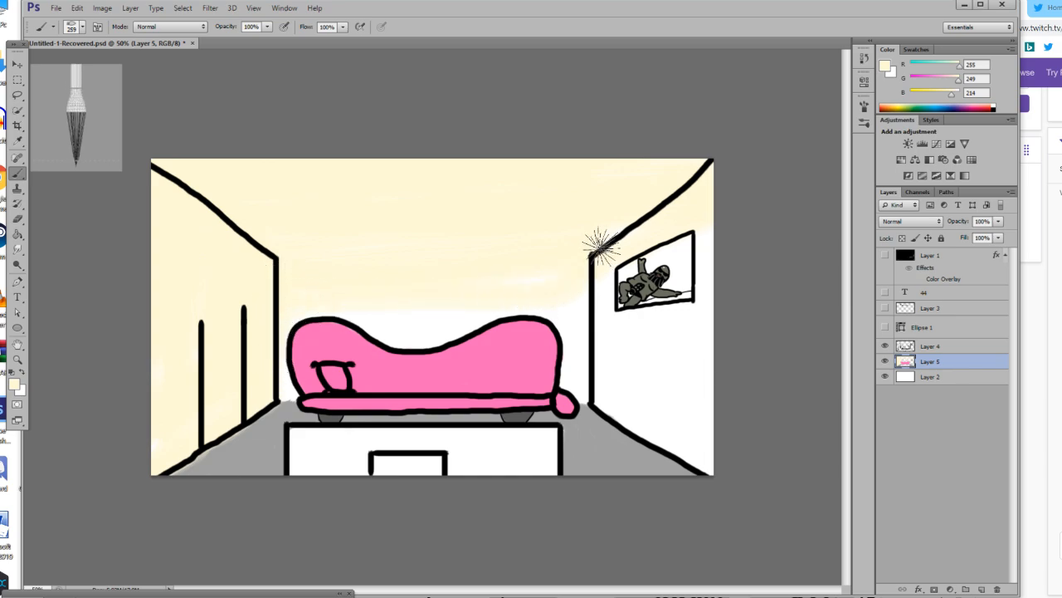
mouse_move(595, 290)
left_mouse_down()
mouse_move(621, 370)
mouse_move(622, 344)
left_mouse_up()
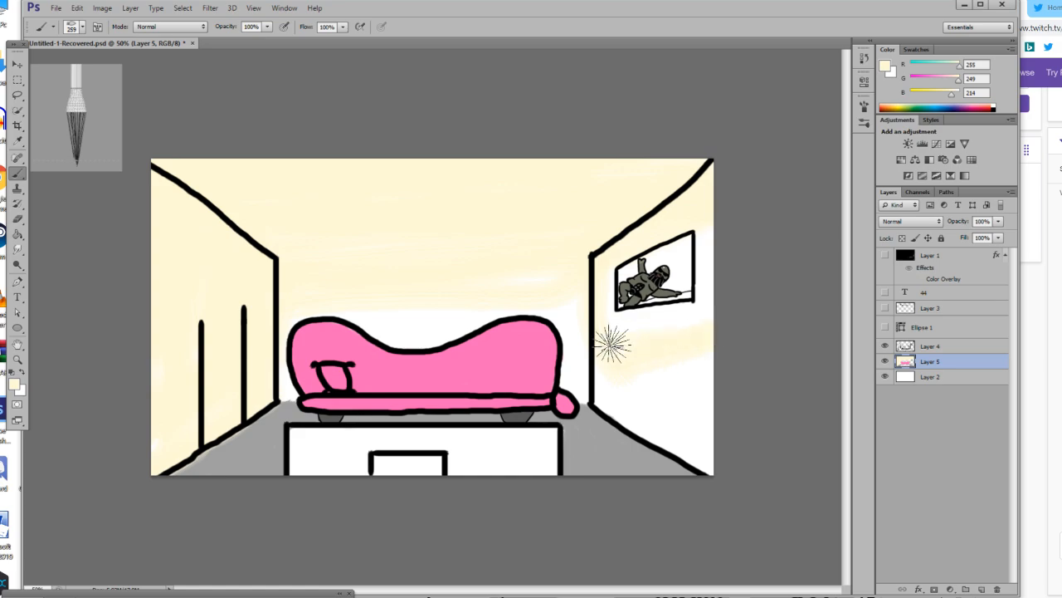
left_click_drag(714, 194, 707, 451)
mouse_move(642, 417)
left_mouse_down()
mouse_move(600, 385)
mouse_move(687, 371)
mouse_move(642, 372)
mouse_move(692, 428)
mouse_move(686, 356)
mouse_move(654, 395)
mouse_move(691, 394)
mouse_move(650, 410)
left_mouse_up()
Reduce the brush to 13 px and paint cream along the outer edge of the sofa's rounded left end.
left_click(16, 358)
left_click(136, 359)
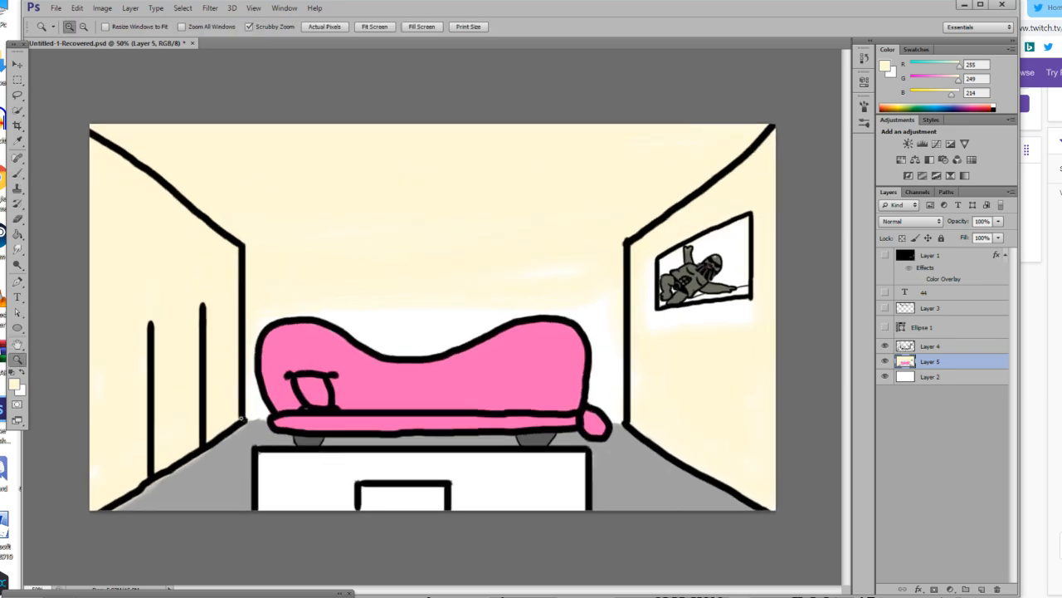
left_click(37, 476)
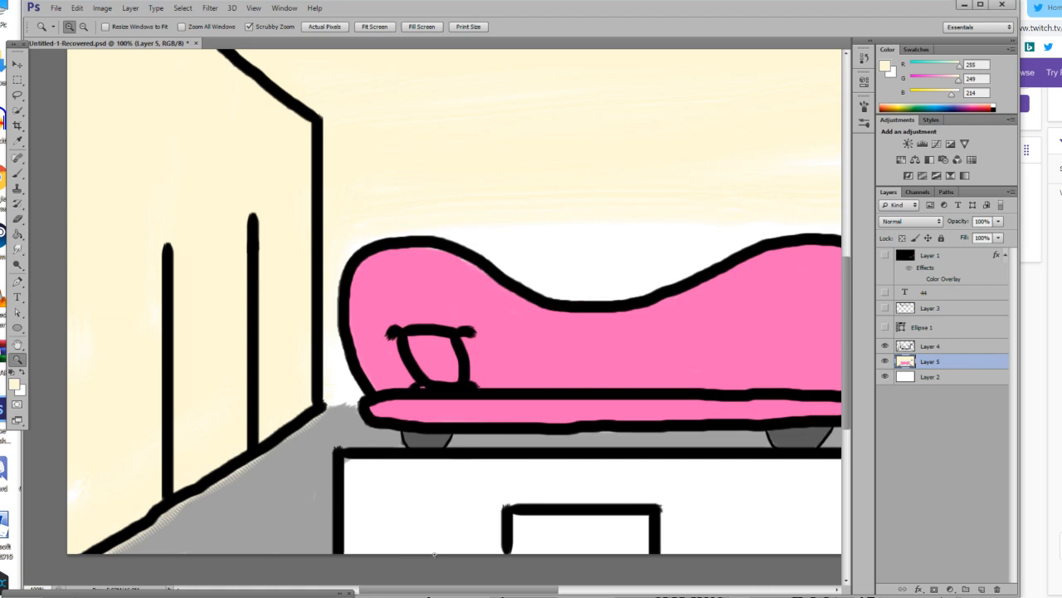
left_click_drag(546, 590, 537, 589)
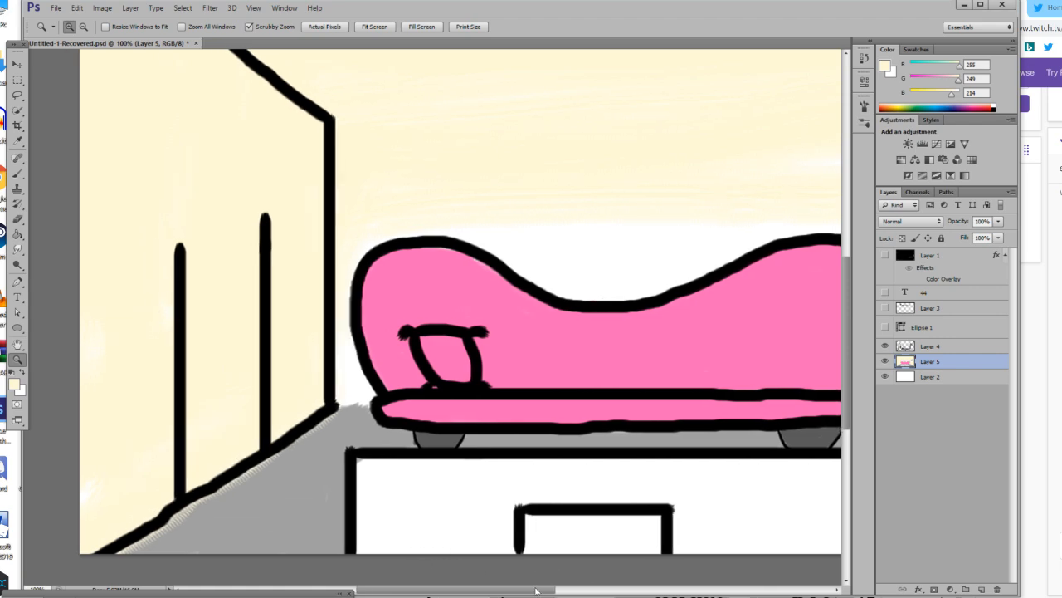
left_click(17, 171)
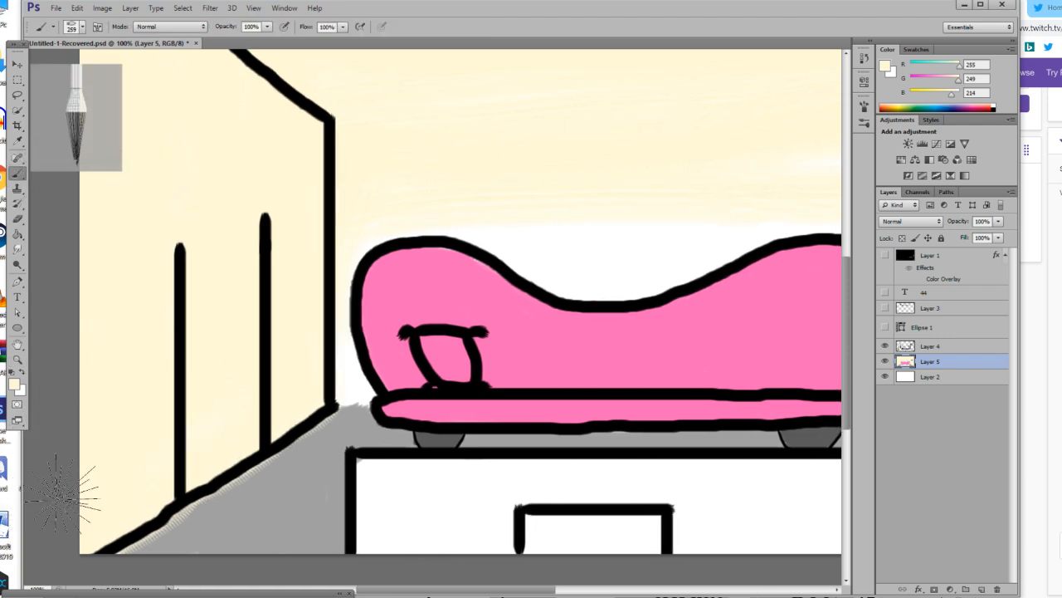
scroll(79, 365, "up", 3)
left_click(82, 27)
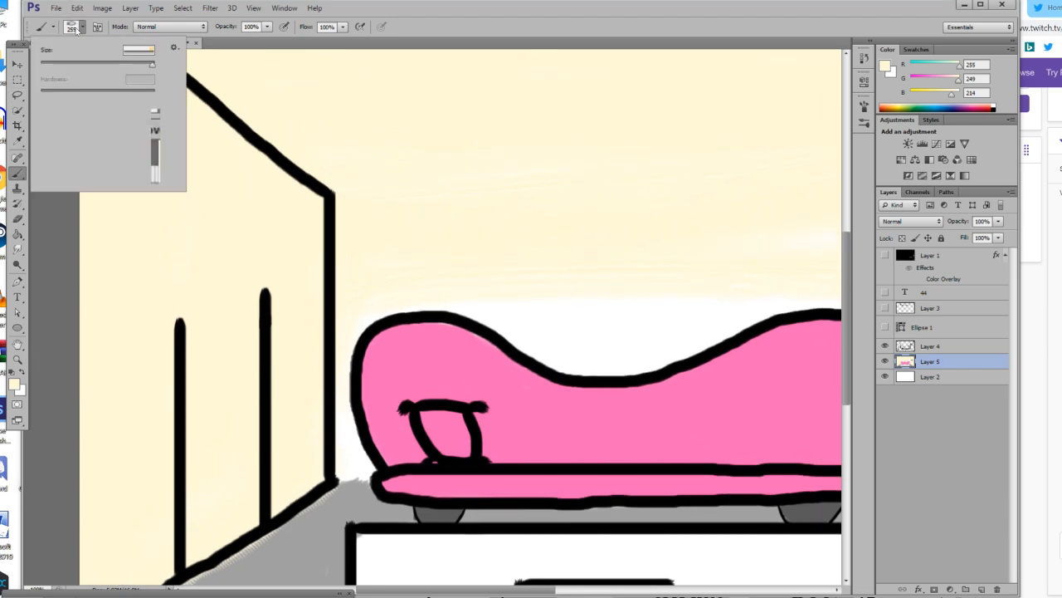
left_click_drag(52, 67, 53, 67)
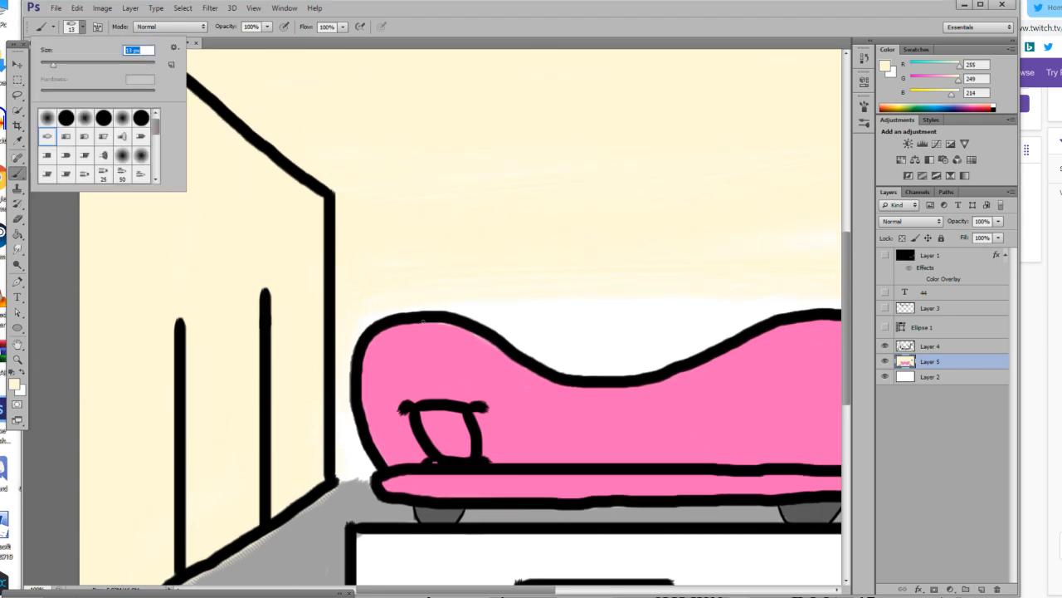
left_click(411, 302)
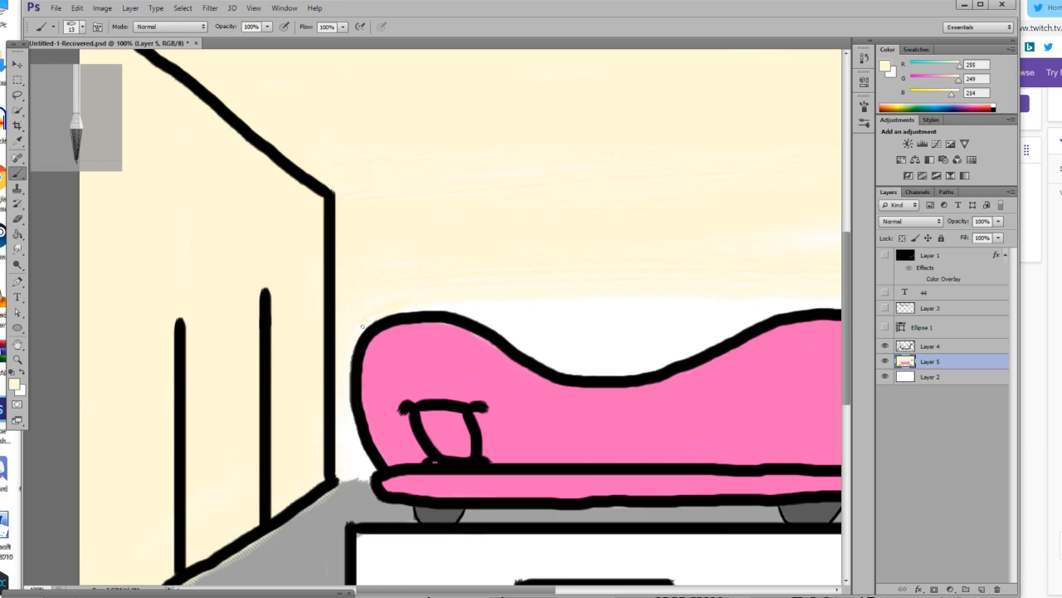
scroll(368, 307, "down", 2)
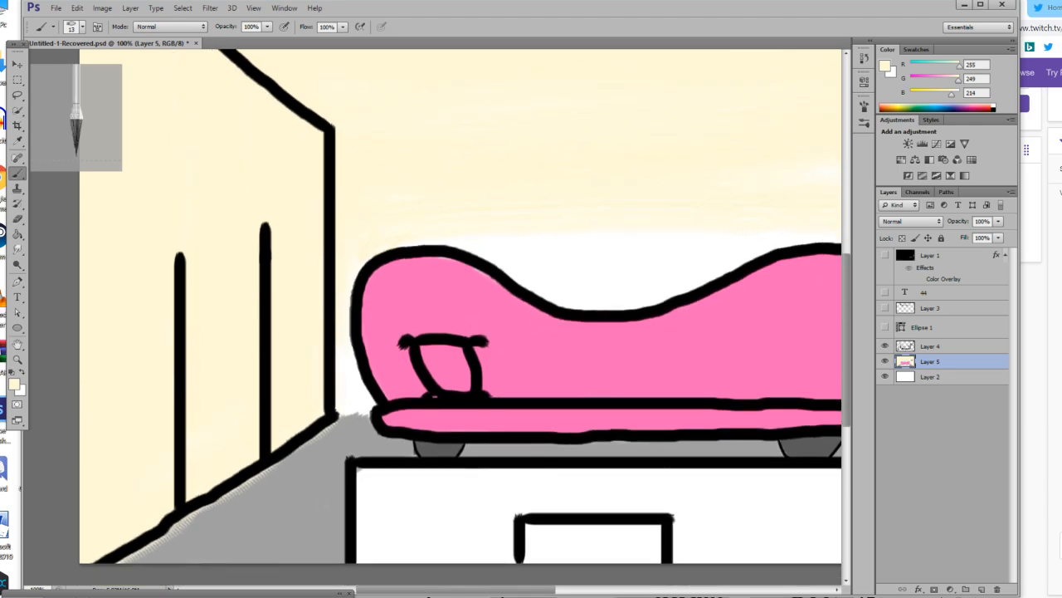
Try to fill the white wall gaps around the sofa with cream using the Paint Bucket.
left_click(18, 234)
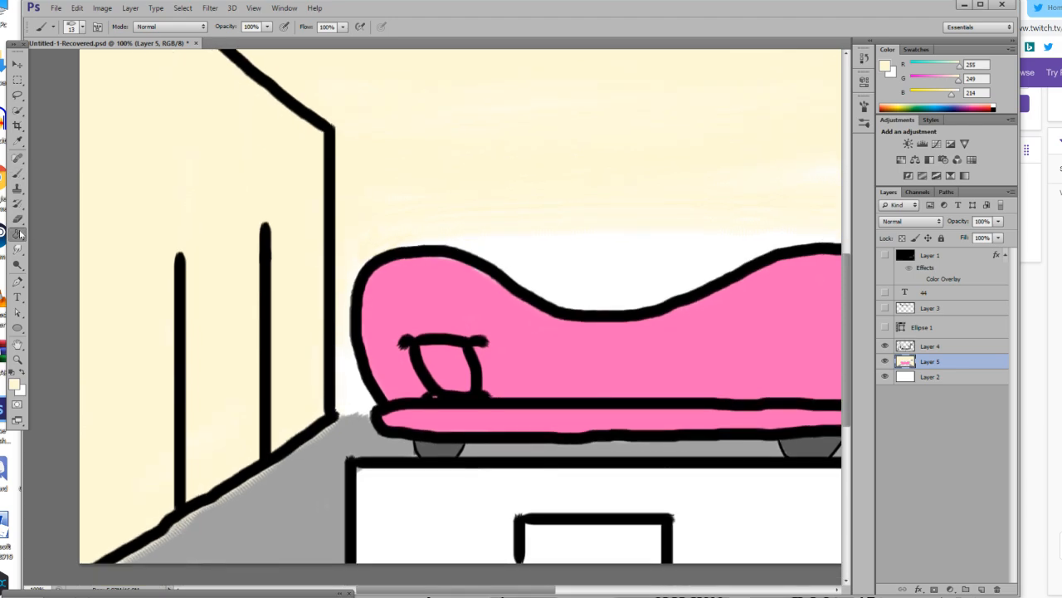
left_click(360, 394)
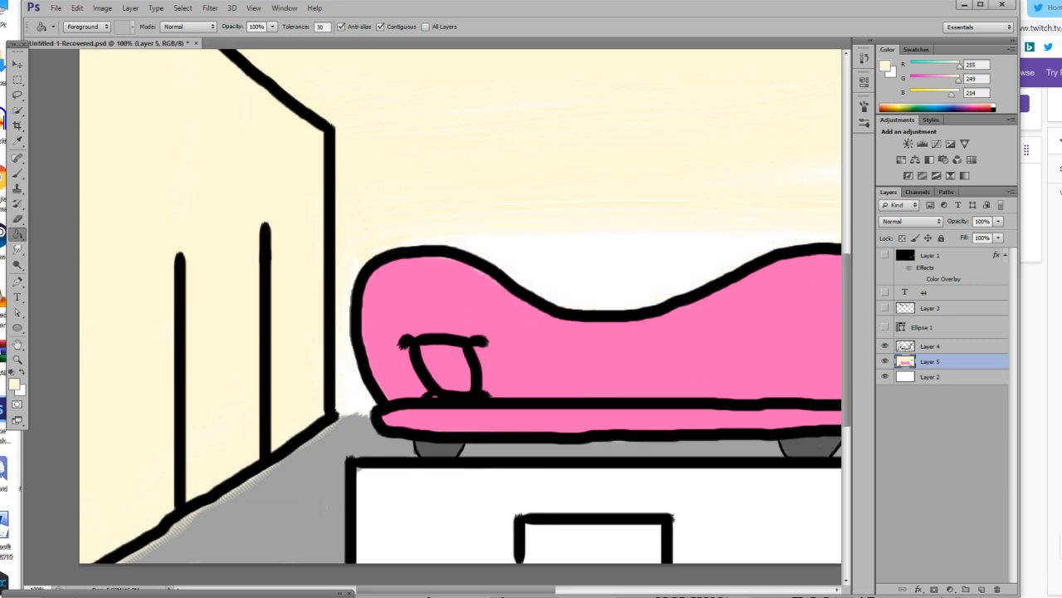
Enlarge the brush to 52 px and paint cream over the white wall gaps above the sofa and beside its left end.
left_click(18, 173)
left_click(78, 26)
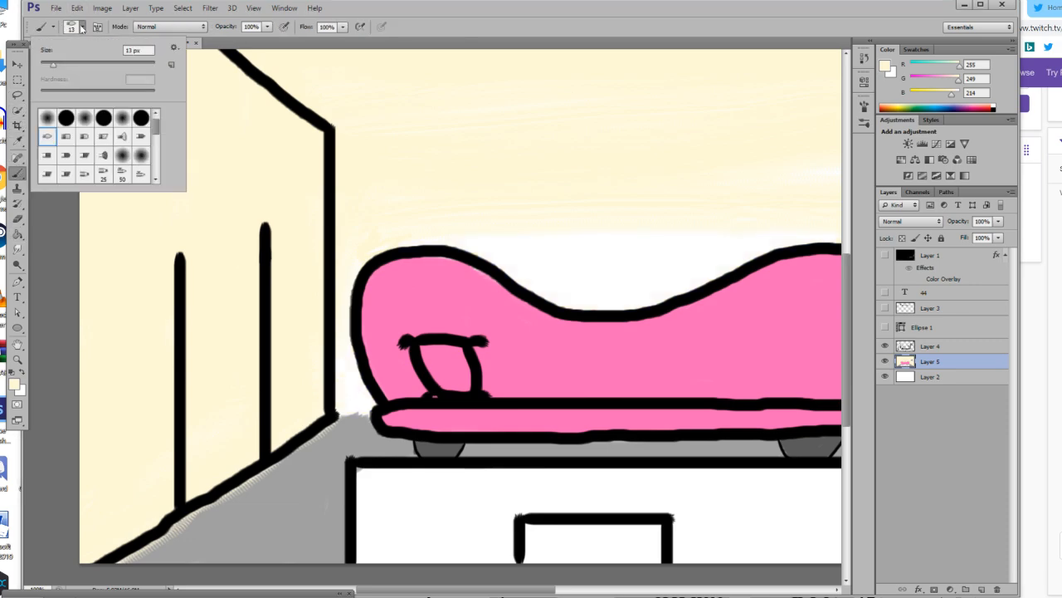
mouse_move(712, 229)
left_mouse_down()
mouse_move(509, 228)
mouse_move(722, 232)
left_mouse_up()
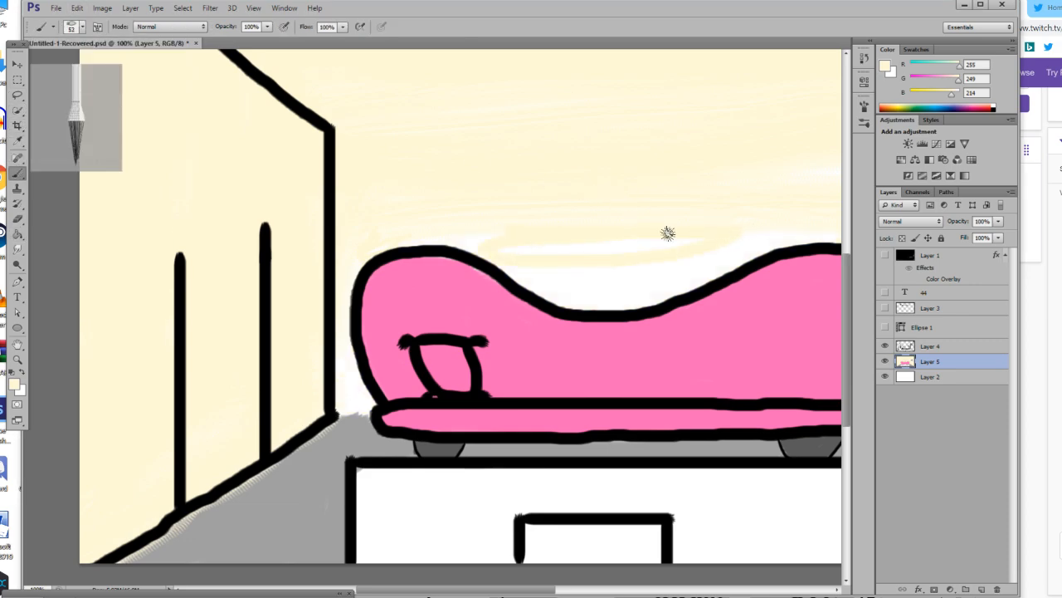
mouse_move(520, 263)
left_mouse_down()
mouse_move(611, 307)
mouse_move(819, 243)
mouse_move(761, 237)
mouse_move(610, 260)
mouse_move(691, 235)
mouse_move(520, 243)
mouse_move(692, 256)
mouse_move(678, 270)
mouse_move(602, 276)
mouse_move(625, 290)
mouse_move(687, 288)
mouse_move(645, 305)
mouse_move(567, 301)
mouse_move(604, 299)
mouse_move(518, 279)
mouse_move(504, 252)
left_mouse_up()
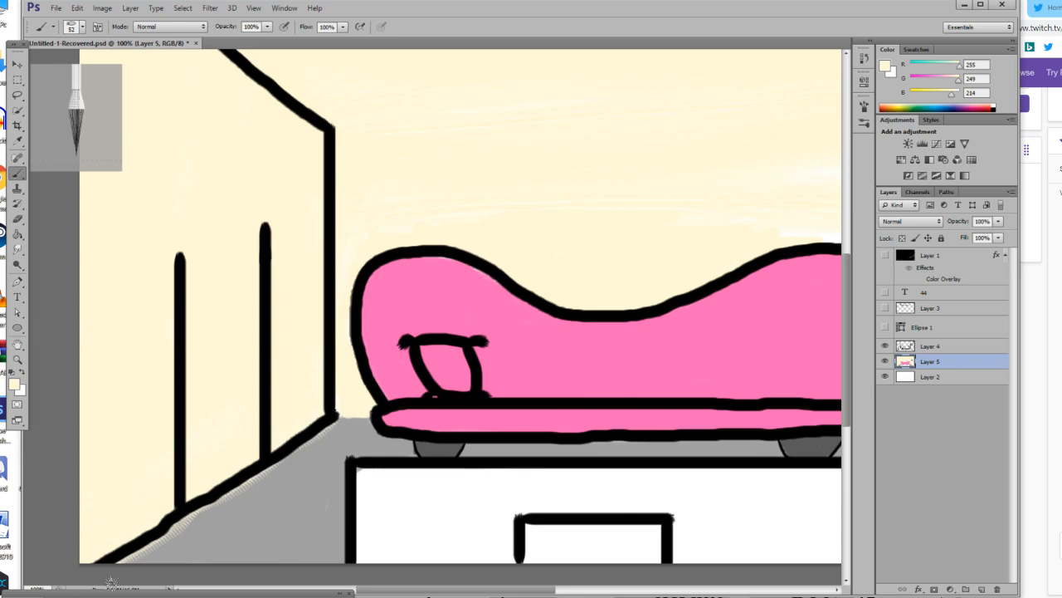
Sample the floor grey, RGB 161, 161, 161, and repaint the floor edge along the base of the left wall.
left_click(18, 141)
left_click(308, 493)
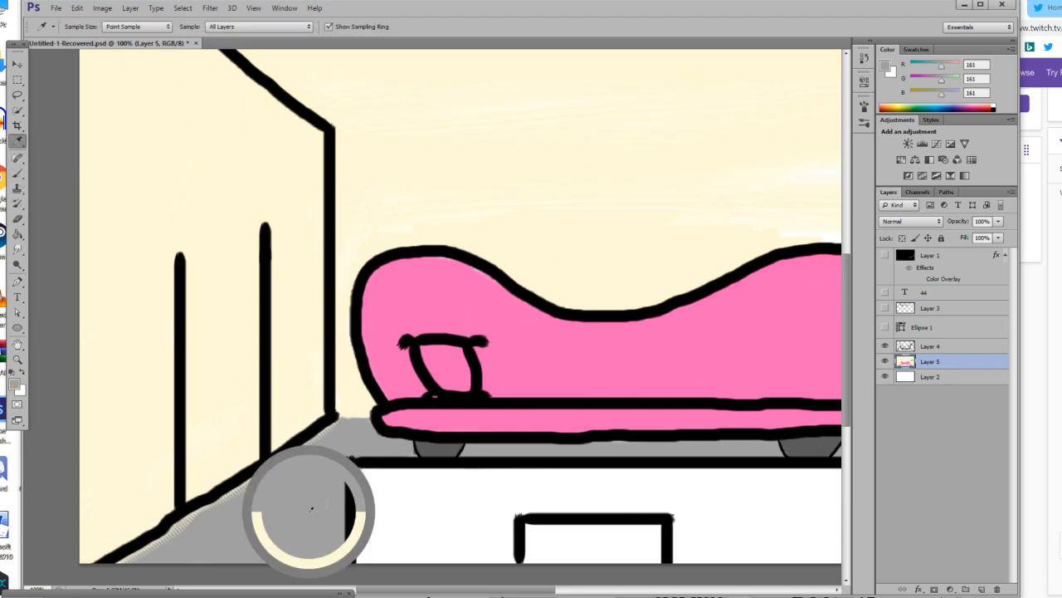
left_click(16, 174)
left_click_drag(338, 421, 301, 453)
left_click_drag(140, 562, 200, 517)
mouse_move(276, 478)
left_mouse_down()
mouse_move(142, 552)
mouse_move(224, 489)
mouse_move(301, 451)
mouse_move(213, 512)
left_mouse_up()
left_click_drag(126, 575, 112, 570)
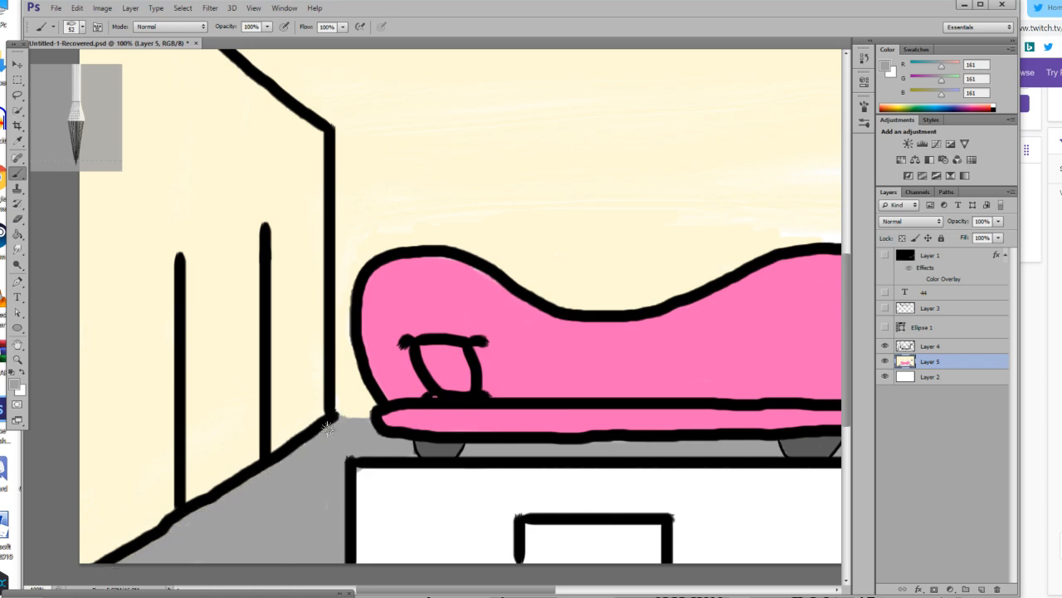
Sample the wall cream and paint over the white areas between the sofa's right end and the right wall.
left_click(17, 359)
mouse_move(669, 410)
left_mouse_down()
mouse_move(603, 412)
mouse_move(755, 398)
left_mouse_up()
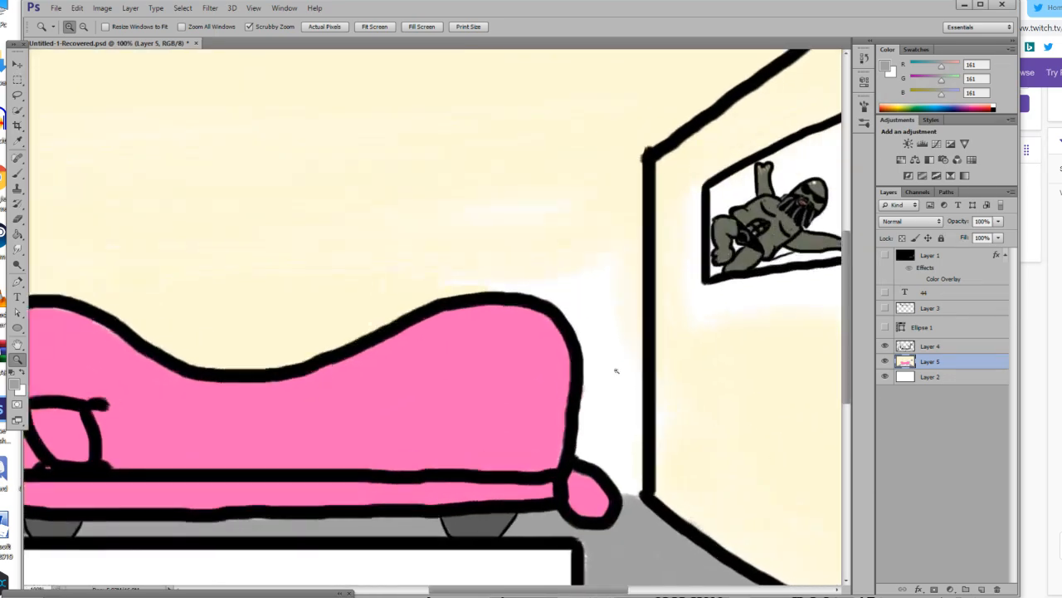
left_click(712, 420)
left_click(17, 142)
left_click(674, 461)
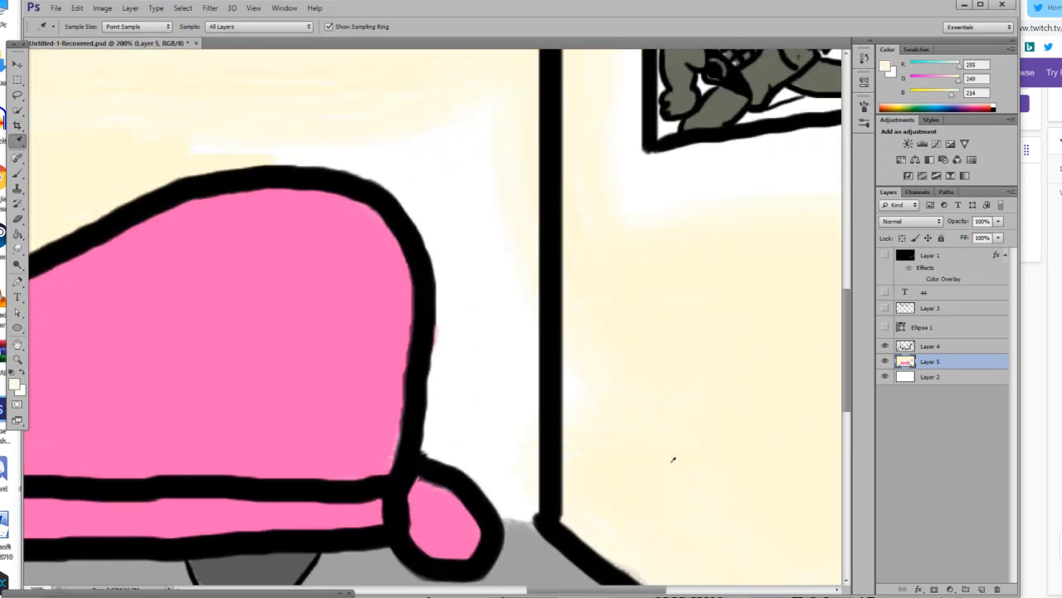
left_click(18, 172)
left_click_drag(349, 152, 190, 146)
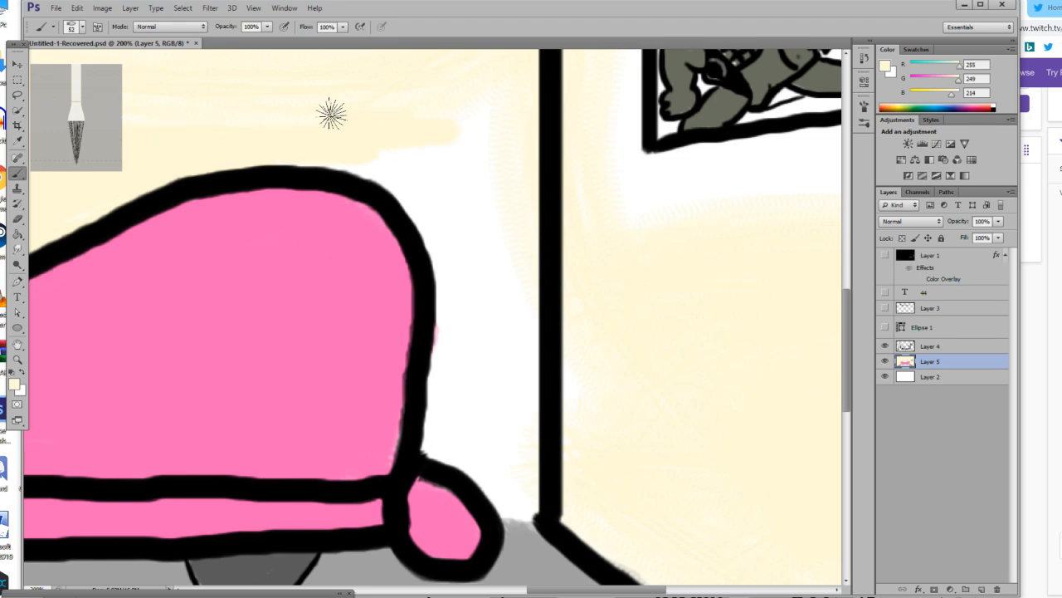
mouse_move(564, 124)
left_mouse_down()
mouse_move(472, 76)
mouse_move(491, 122)
mouse_move(474, 132)
mouse_move(539, 245)
mouse_move(514, 265)
mouse_move(416, 149)
mouse_move(359, 134)
mouse_move(430, 205)
mouse_move(311, 145)
mouse_move(449, 156)
mouse_move(482, 322)
mouse_move(439, 260)
mouse_move(437, 185)
mouse_move(459, 182)
mouse_move(492, 307)
mouse_move(526, 332)
mouse_move(519, 305)
mouse_move(475, 286)
mouse_move(471, 384)
mouse_move(441, 385)
mouse_move(410, 444)
mouse_move(428, 300)
mouse_move(427, 429)
mouse_move(443, 302)
mouse_move(450, 384)
mouse_move(455, 301)
mouse_move(460, 446)
mouse_move(474, 458)
mouse_move(476, 394)
mouse_move(514, 521)
mouse_move(535, 506)
mouse_move(543, 515)
mouse_move(509, 520)
mouse_move(497, 373)
mouse_move(518, 470)
mouse_move(534, 441)
mouse_move(520, 266)
mouse_move(472, 256)
mouse_move(489, 252)
mouse_move(490, 413)
mouse_move(501, 293)
mouse_move(484, 450)
mouse_move(495, 483)
mouse_move(509, 494)
mouse_move(546, 427)
mouse_move(587, 409)
mouse_move(587, 421)
mouse_move(580, 324)
mouse_move(638, 367)
mouse_move(708, 453)
mouse_move(738, 528)
mouse_move(661, 451)
left_mouse_up()
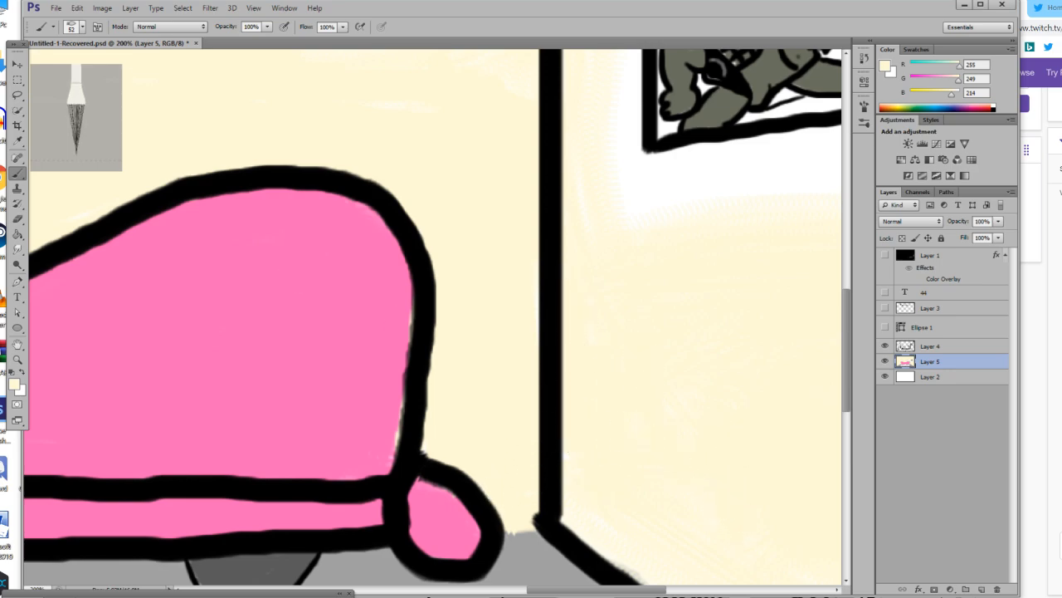
Sample the sofa pink, RGB 255, 103, 185, and touch up the inner right edge of the sofa back.
left_click(17, 141)
left_click(170, 322)
key("b")
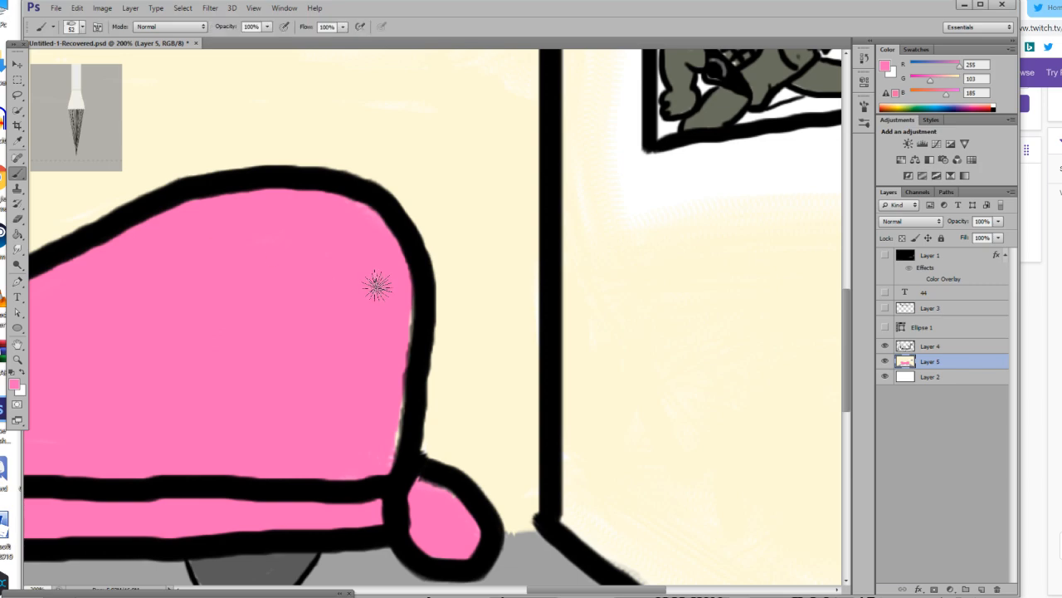
mouse_move(397, 338)
left_mouse_down()
mouse_move(394, 434)
mouse_move(407, 368)
mouse_move(379, 481)
left_mouse_up()
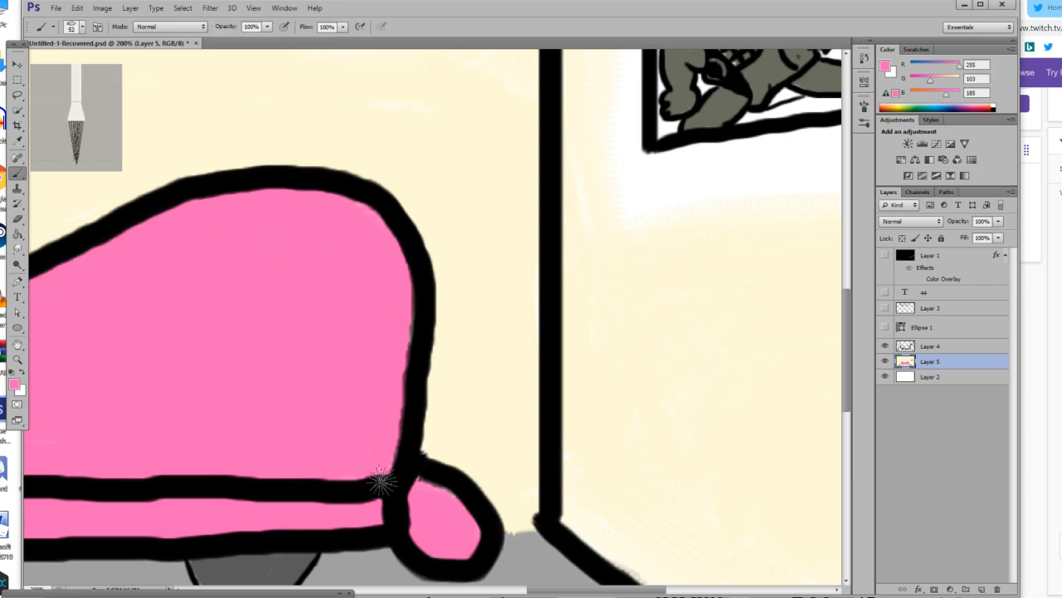
Resample the wall cream, RGB 255, 249, 214, and paint over the white area around the picture frame on the right wall.
left_click(18, 360)
left_click_drag(237, 371, 79, 323)
left_click_drag(532, 330, 723, 344)
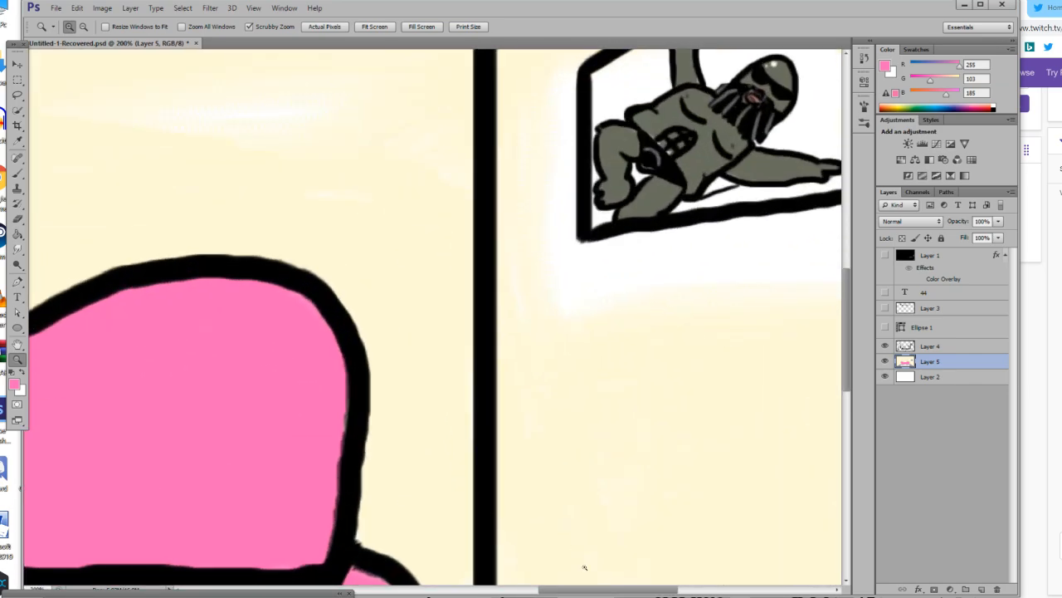
left_click_drag(583, 590, 606, 590)
scroll(274, 158, "up", 1)
left_click(18, 142)
left_click(314, 326)
scroll(267, 294, "up", 1)
left_click(252, 316)
key("b")
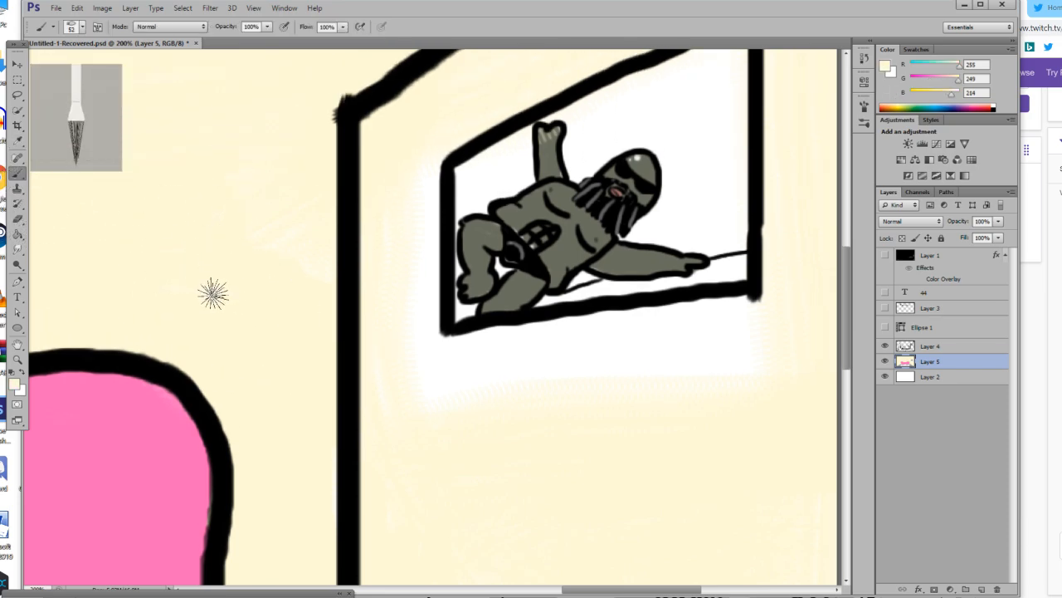
left_click_drag(447, 193, 443, 407)
mouse_move(385, 362)
left_mouse_down()
mouse_move(386, 206)
mouse_move(413, 427)
mouse_move(422, 403)
mouse_move(700, 372)
mouse_move(512, 396)
mouse_move(759, 342)
mouse_move(458, 382)
mouse_move(641, 387)
mouse_move(794, 353)
mouse_move(653, 353)
mouse_move(733, 330)
mouse_move(481, 377)
mouse_move(773, 307)
mouse_move(474, 367)
mouse_move(466, 356)
mouse_move(651, 323)
mouse_move(747, 347)
left_mouse_up()
scroll(797, 332, "up", 3)
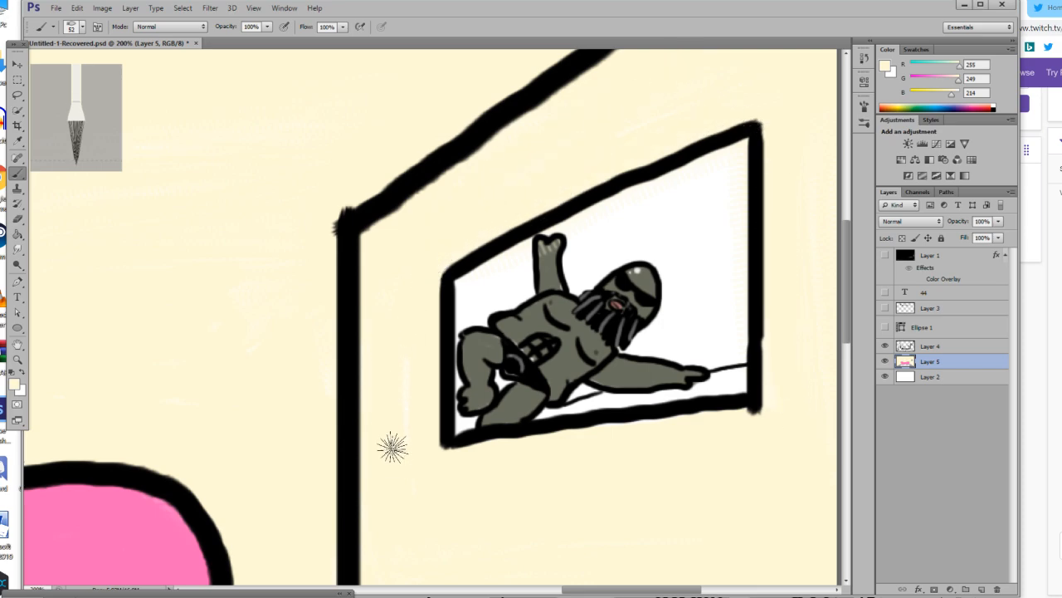
Reset the foreground colour to black and draw the back wall's horizontal ceiling line and short floor lines on both sides of the sofa.
left_click(21, 363)
left_click_drag(308, 367, 171, 421)
left_click(469, 324)
left_click(469, 324)
left_click(469, 323)
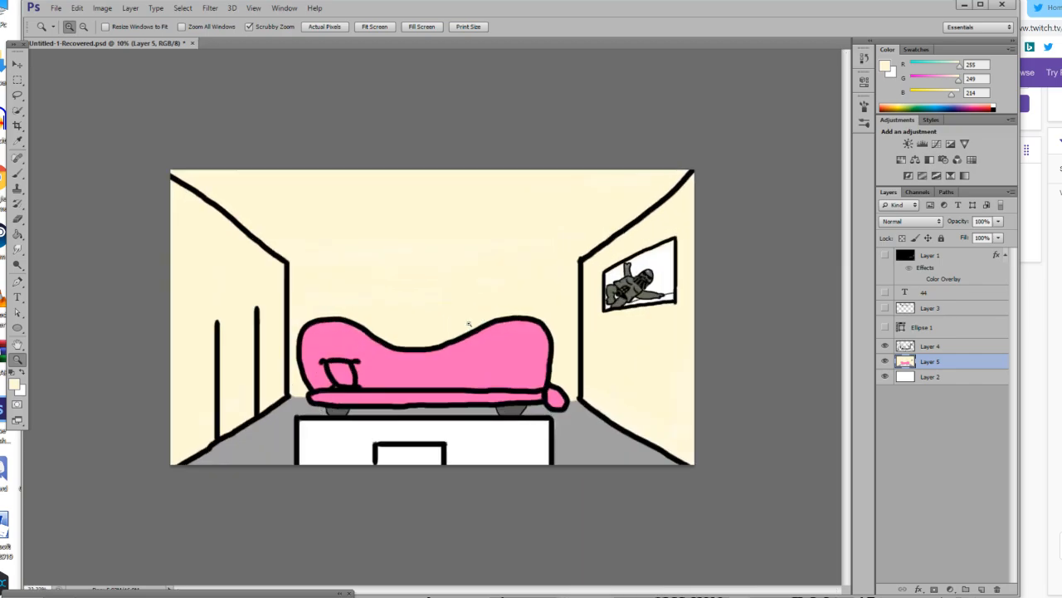
left_click(469, 324)
left_click(11, 374)
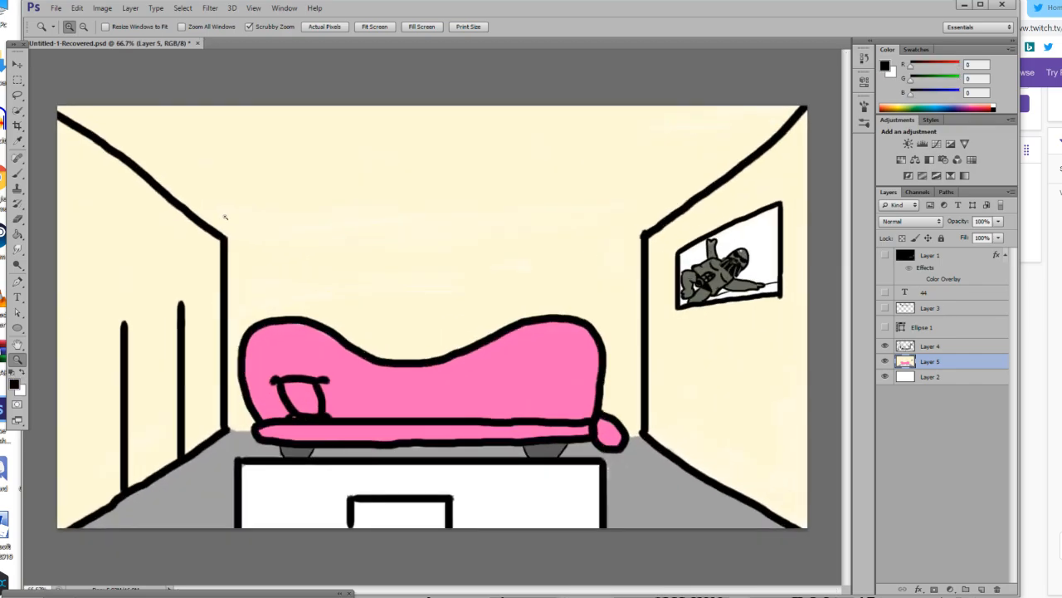
left_click(17, 172)
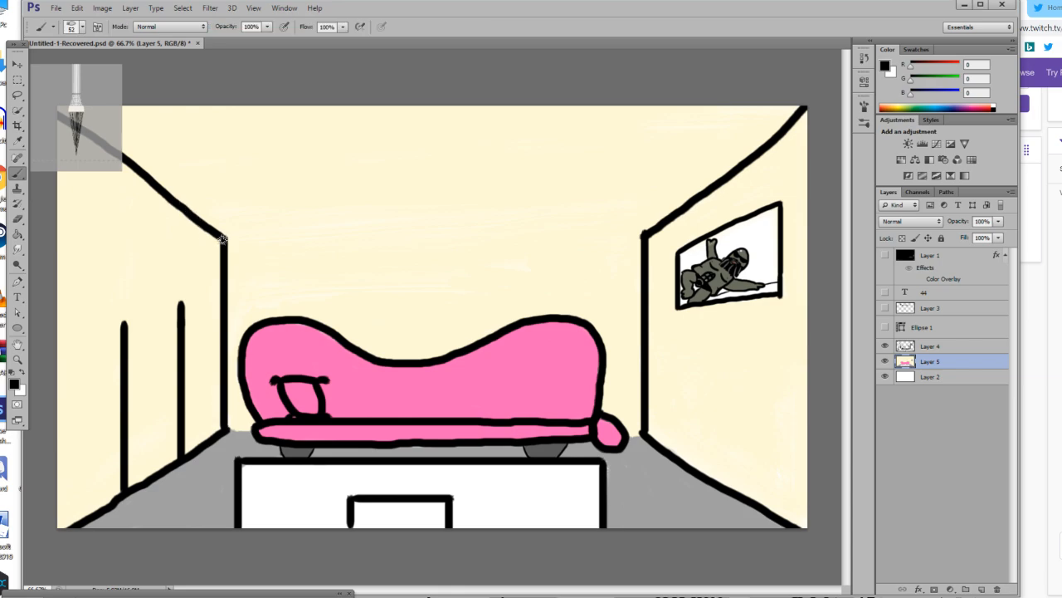
mouse_move(223, 241)
left_mouse_down()
mouse_move(370, 265)
mouse_move(649, 388)
mouse_move(644, 237)
mouse_move(224, 302)
left_mouse_up()
key("ctrl+z")
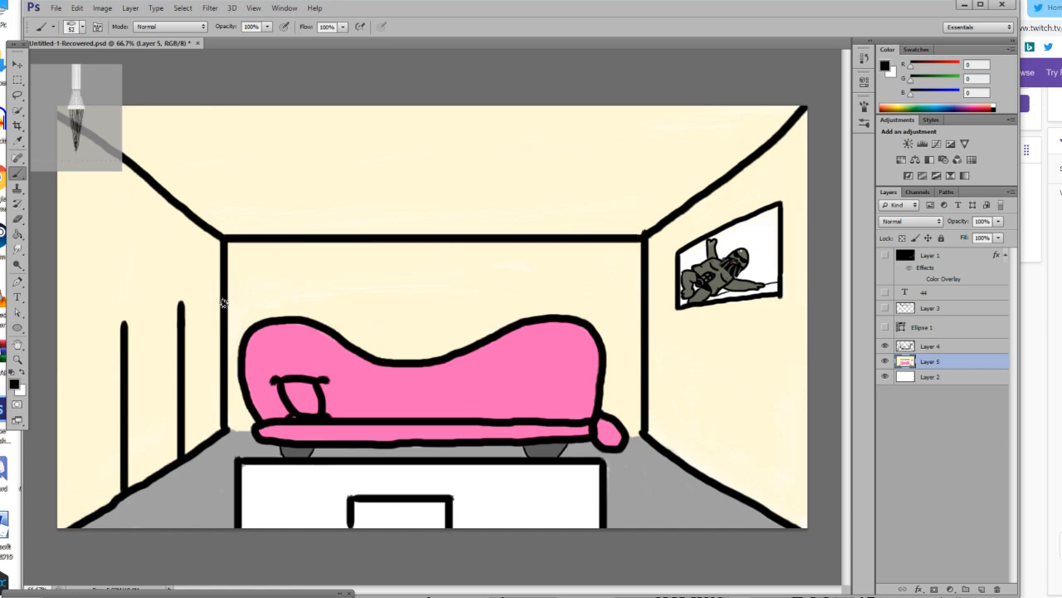
left_click_drag(229, 430, 244, 433)
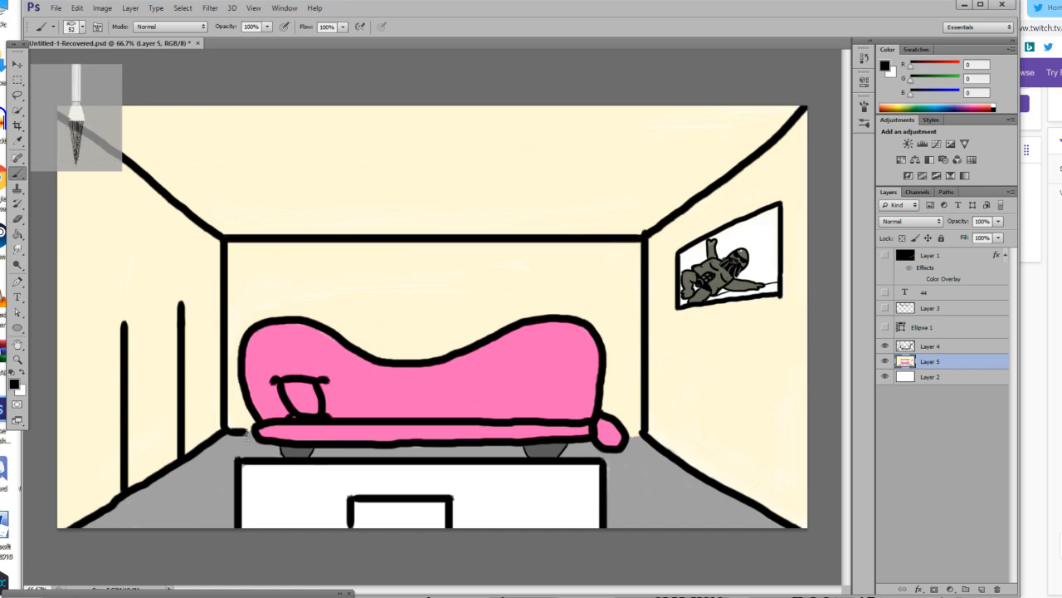
left_click_drag(630, 438, 647, 437)
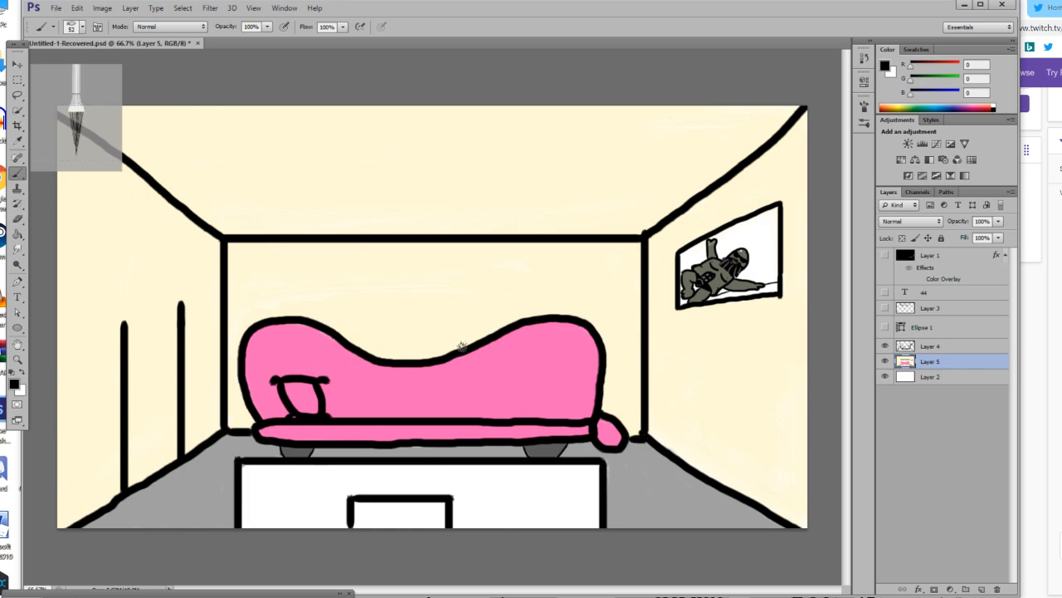
Sample the wall cream, set the brush to 77 px and paint over the left wall's two vertical lines on Layer 4.
left_click(17, 140)
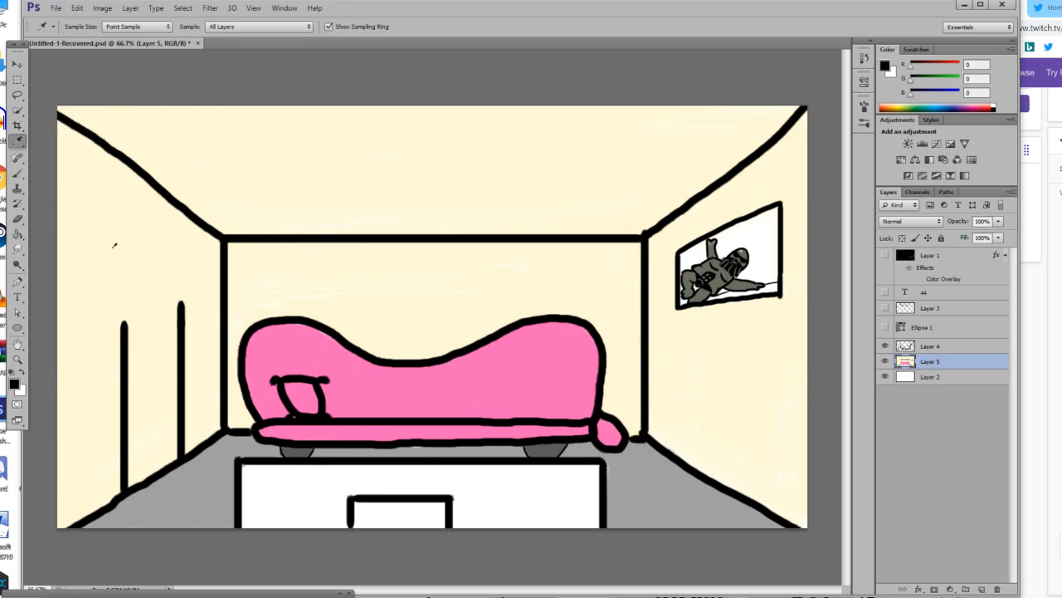
left_click(112, 249)
key("b")
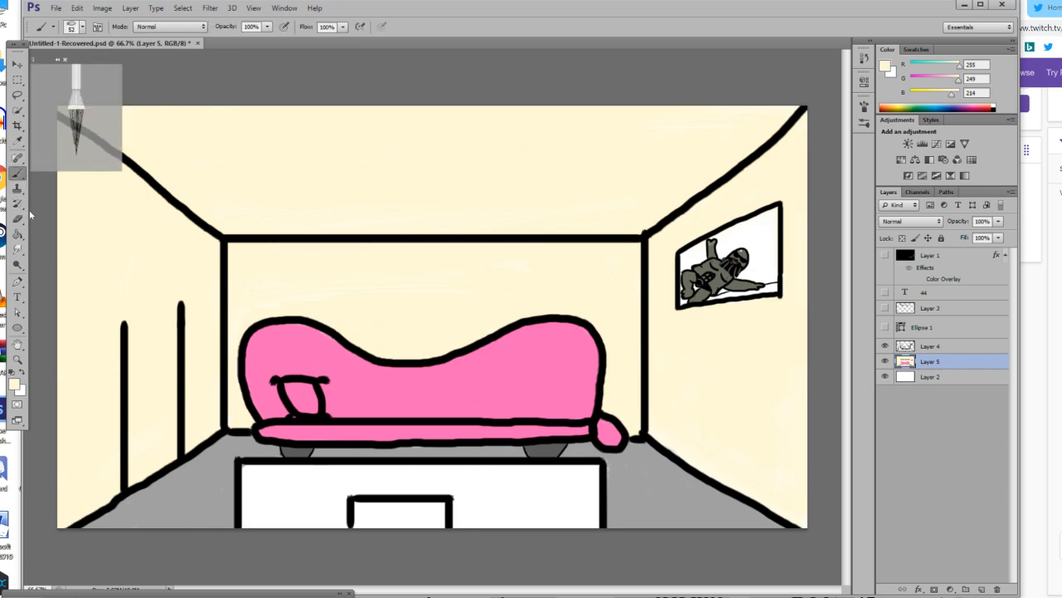
left_click(75, 30)
key("Return")
mouse_move(75, 363)
left_mouse_down()
mouse_move(191, 315)
mouse_move(185, 303)
mouse_move(158, 310)
mouse_move(107, 355)
mouse_move(162, 329)
mouse_move(104, 366)
mouse_move(102, 391)
mouse_move(128, 390)
mouse_move(173, 343)
mouse_move(123, 390)
mouse_move(144, 408)
mouse_move(128, 431)
mouse_move(183, 363)
mouse_move(130, 390)
mouse_move(154, 409)
mouse_move(183, 361)
mouse_move(181, 414)
left_mouse_up()
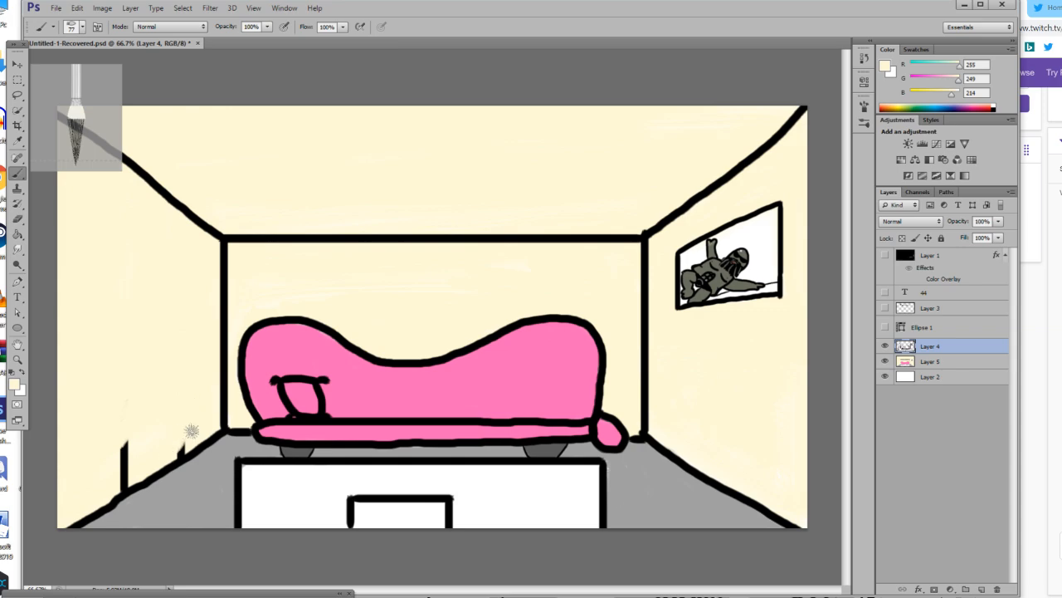
left_click_drag(169, 455, 122, 446)
mouse_move(89, 478)
left_mouse_down()
mouse_move(122, 453)
mouse_move(171, 452)
mouse_move(106, 492)
mouse_move(143, 449)
left_mouse_up()
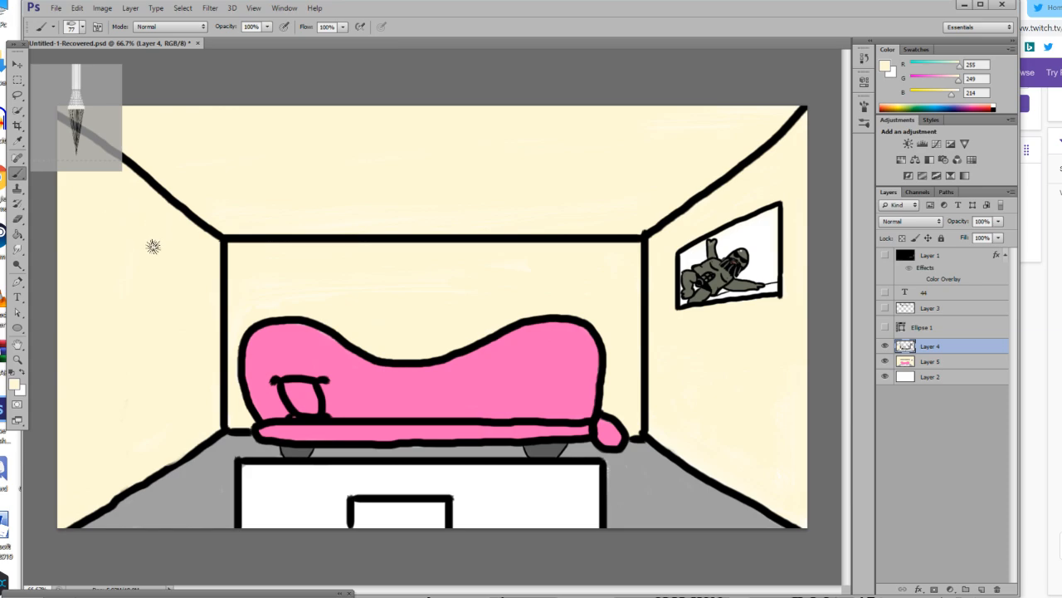
left_click(18, 359)
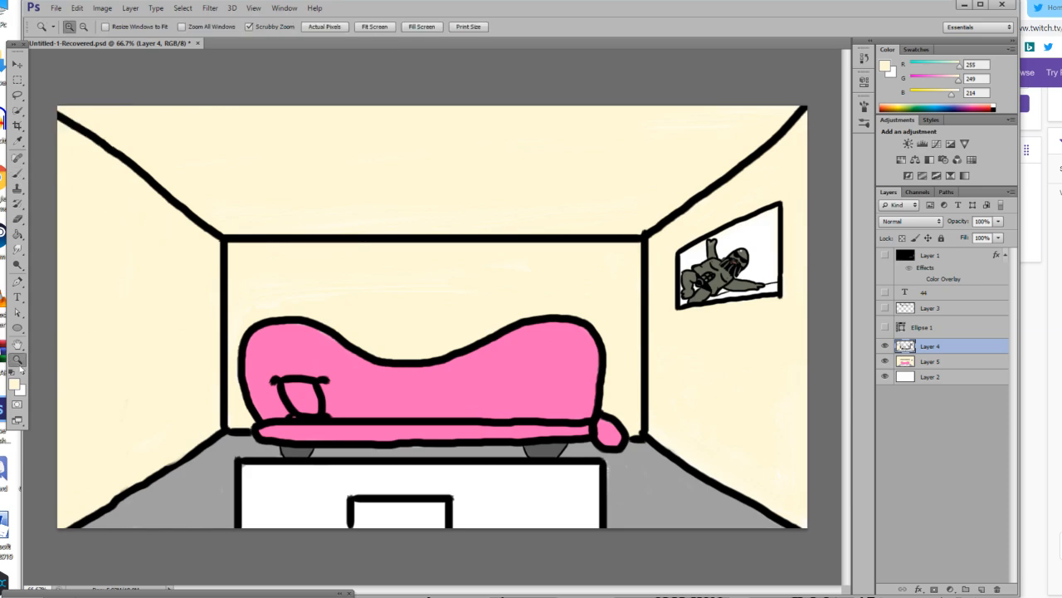
Inspect the sofa's right end up close, from the upper corner of the back down to the armrest.
mouse_move(418, 399)
left_mouse_down()
mouse_move(398, 394)
mouse_move(456, 372)
mouse_move(421, 369)
mouse_move(399, 386)
mouse_move(448, 390)
mouse_move(419, 408)
left_mouse_up()
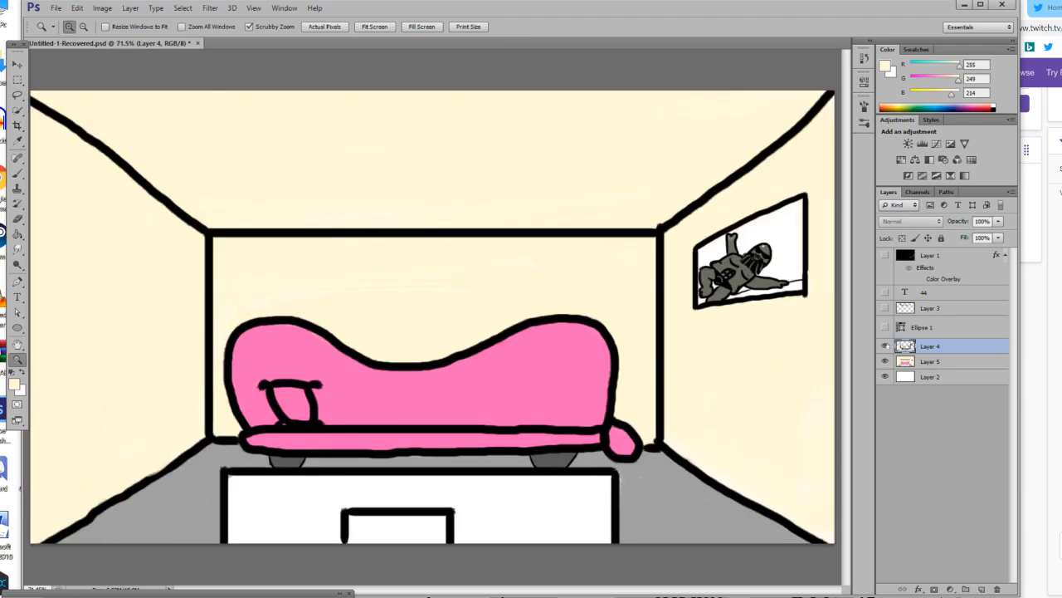
left_click(51, 359)
left_click_drag(409, 591, 487, 592)
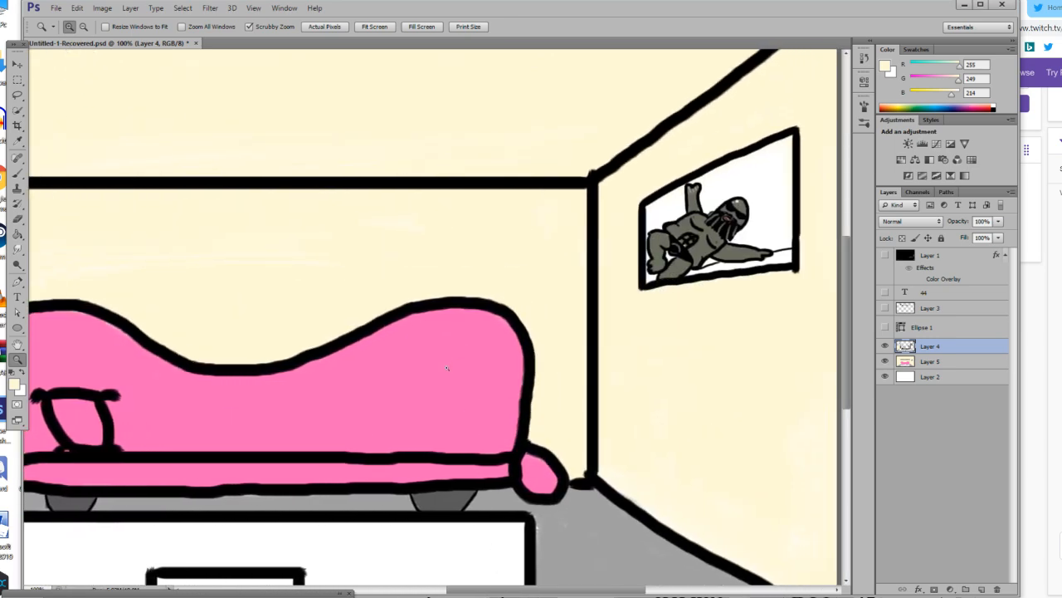
left_click(501, 329)
left_click(501, 329)
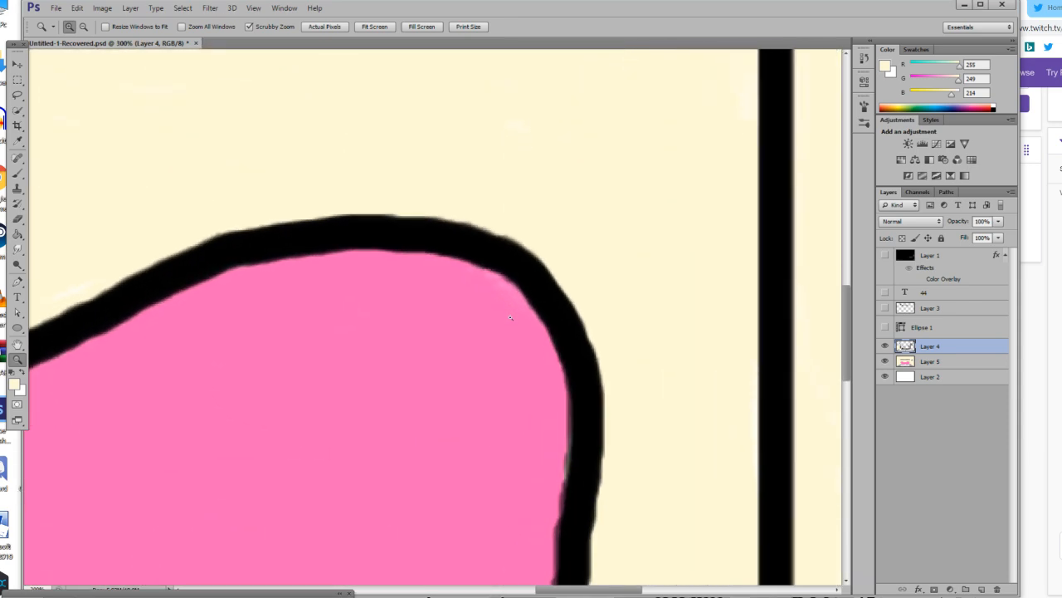
left_click(18, 171)
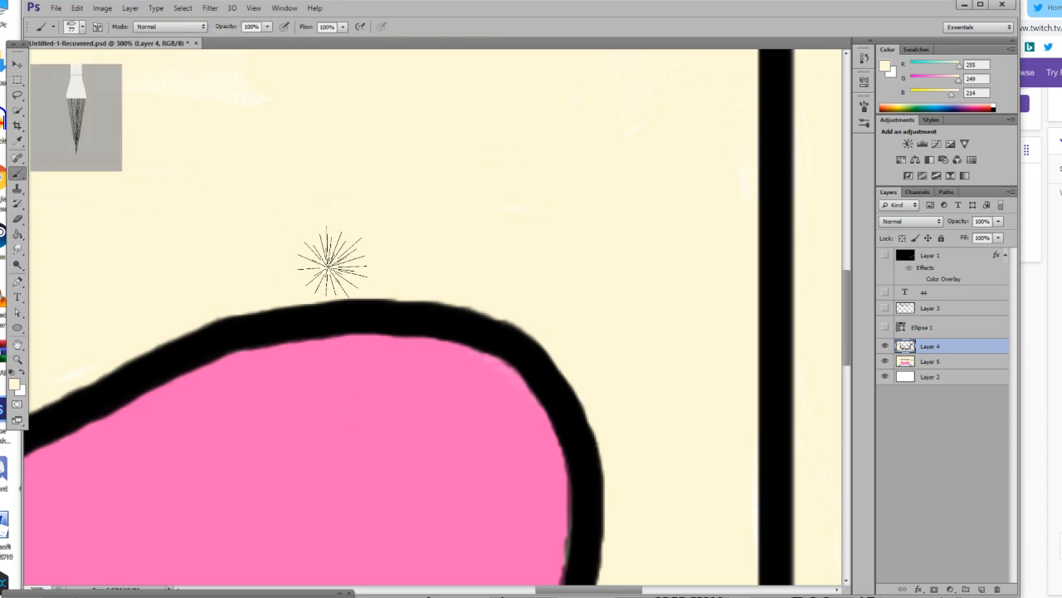
scroll(308, 249, "down", 5)
scroll(309, 256, "down", 4)
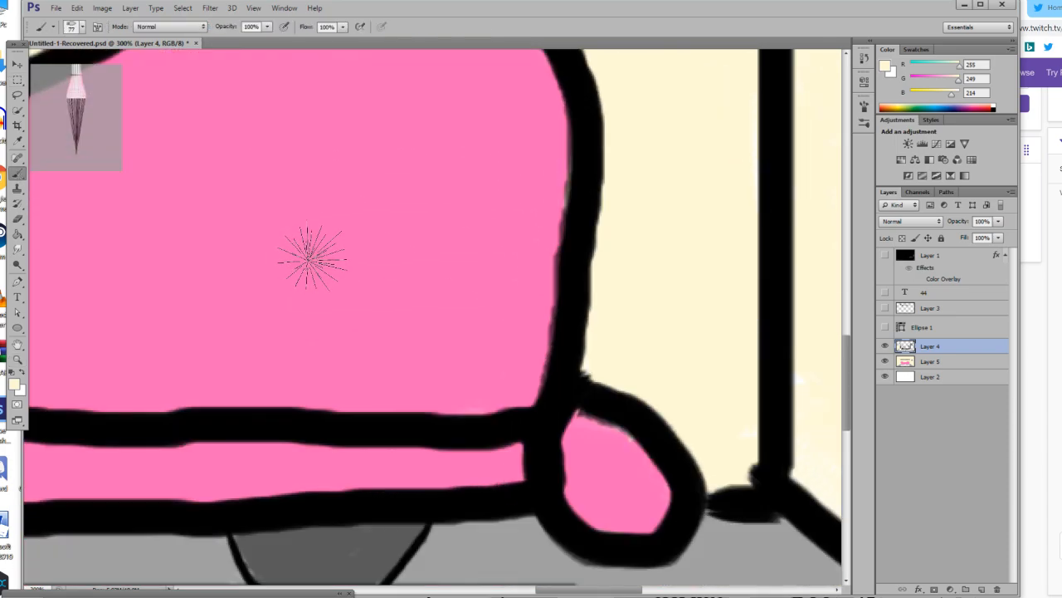
scroll(308, 257, "down", 1)
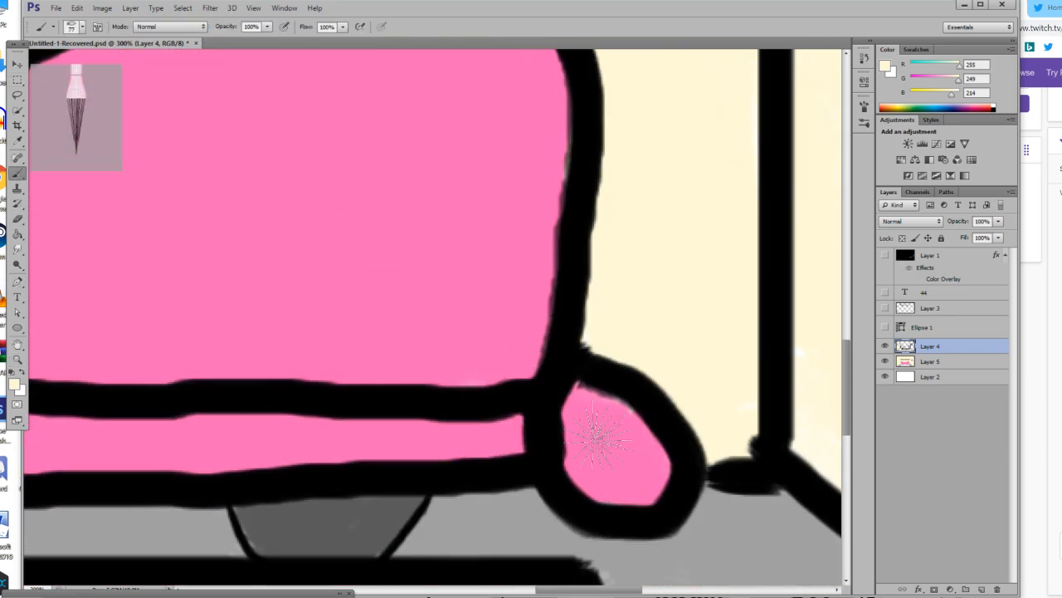
left_click(18, 359)
left_click_drag(268, 366, 191, 398)
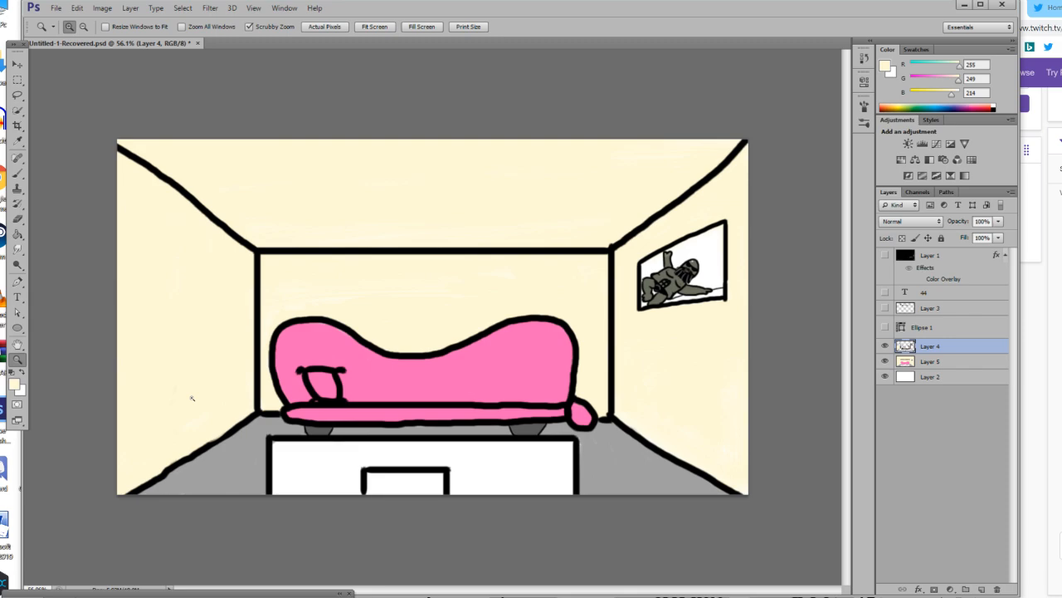
With a 9 px white brush, outline two rounded lobes and a narrow strip over the sofa back's upper right edge.
left_click(548, 376)
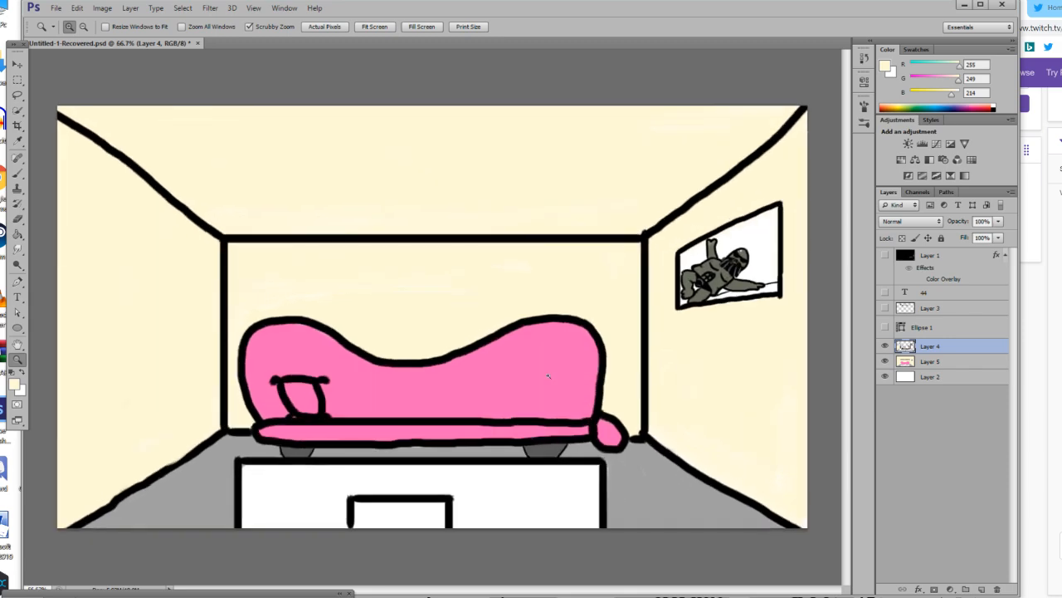
left_click(680, 268)
left_click(681, 268)
left_click(632, 282)
left_click(372, 326)
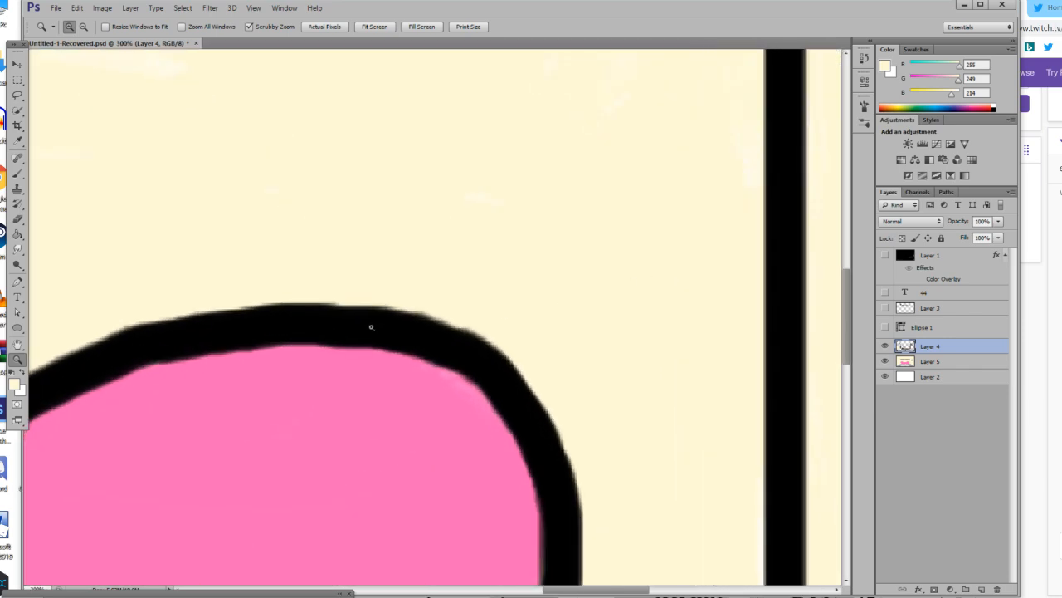
left_click(16, 172)
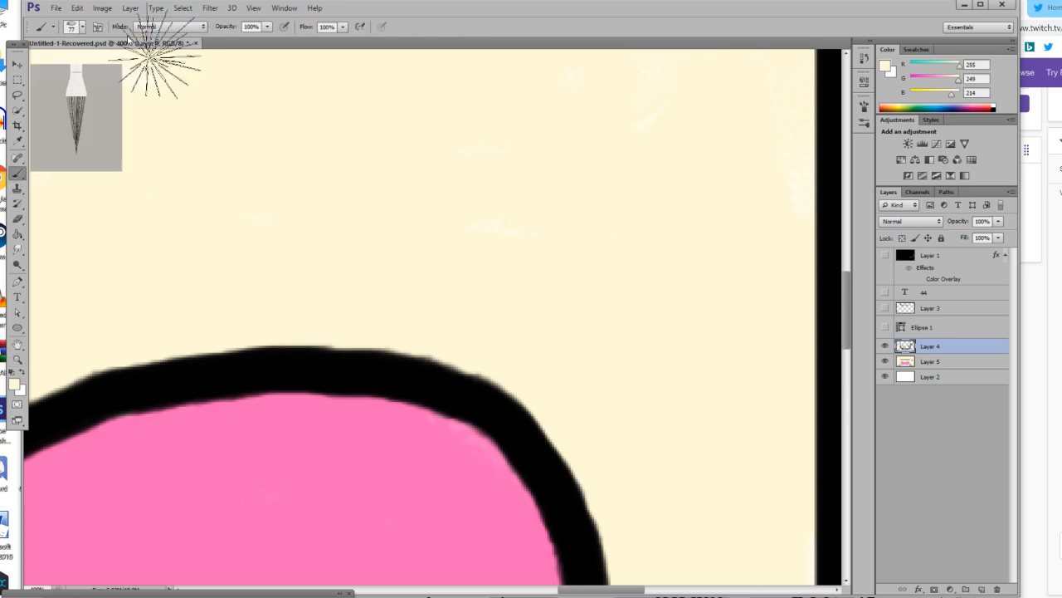
left_click(71, 27)
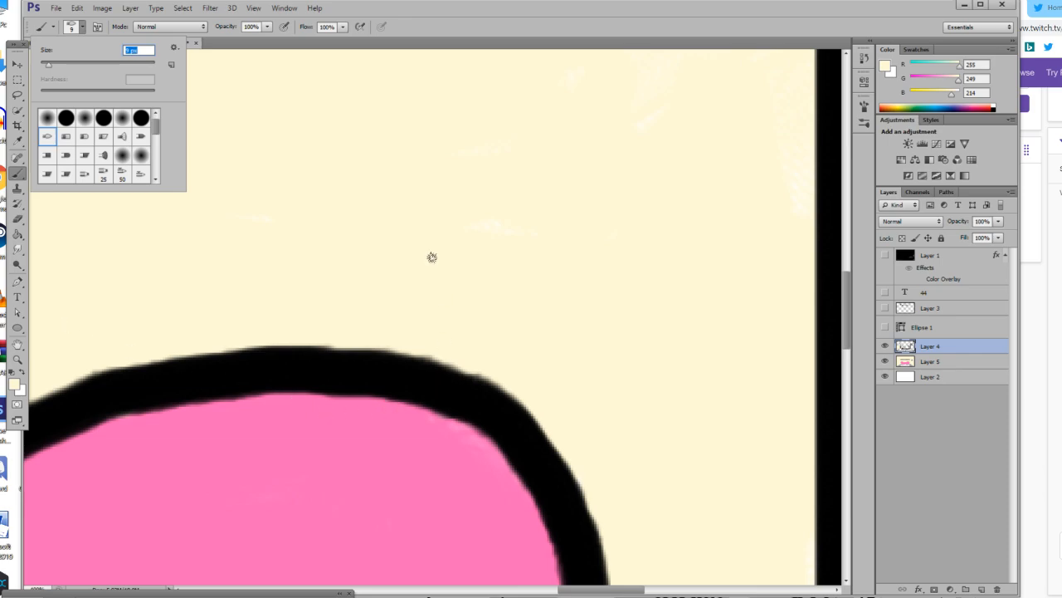
key("Return")
scroll(425, 282, "down", 2)
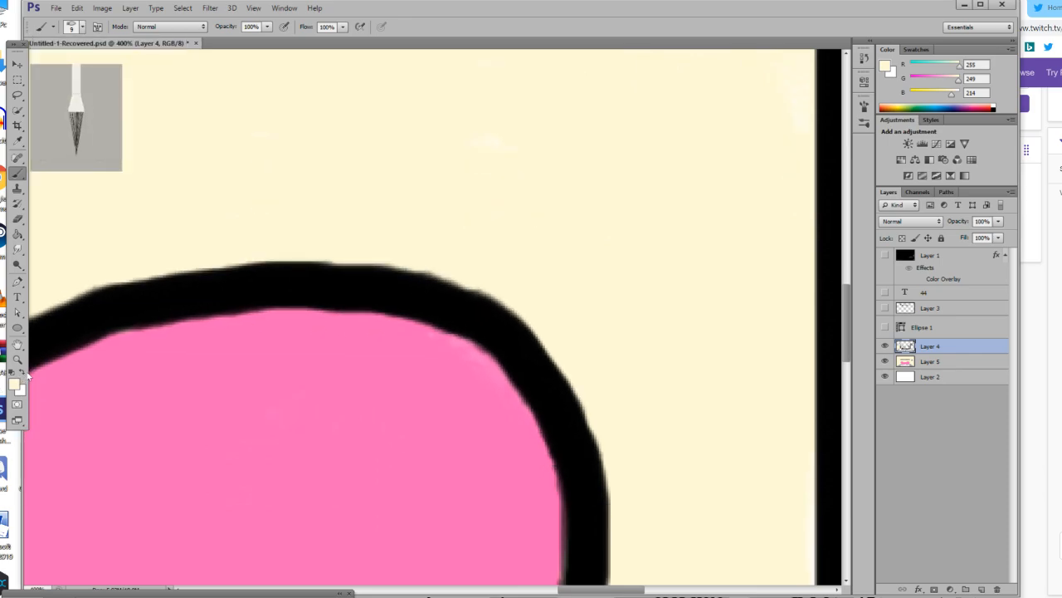
left_click(25, 374)
mouse_move(448, 297)
left_mouse_down()
mouse_move(547, 487)
mouse_move(554, 550)
left_mouse_up()
mouse_move(461, 297)
left_mouse_down()
mouse_move(402, 267)
mouse_move(439, 278)
mouse_move(508, 260)
mouse_move(550, 264)
mouse_move(571, 288)
mouse_move(582, 330)
mouse_move(574, 381)
mouse_move(565, 384)
mouse_move(568, 364)
mouse_move(552, 385)
mouse_move(563, 385)
mouse_move(524, 423)
mouse_move(545, 469)
left_mouse_up()
scroll(571, 442, "down", 1)
mouse_move(556, 376)
left_mouse_down()
mouse_move(665, 391)
mouse_move(669, 425)
mouse_move(629, 503)
mouse_move(577, 530)
mouse_move(568, 534)
mouse_move(541, 458)
left_mouse_up()
scroll(541, 458, "down", 2)
mouse_move(568, 422)
left_mouse_down()
mouse_move(563, 520)
mouse_move(567, 423)
left_mouse_up()
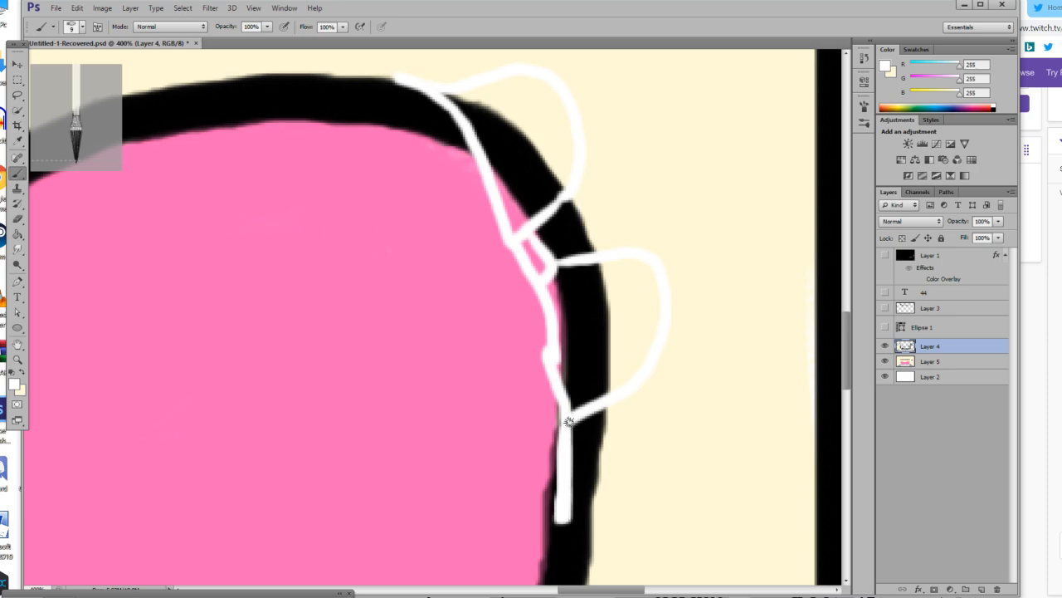
Thicken the white strip joining the two lobes along the inner edge of the sofa back.
scroll(566, 415, "up", 1)
mouse_move(545, 368)
left_mouse_down()
mouse_move(511, 292)
mouse_move(532, 328)
mouse_move(519, 280)
mouse_move(552, 402)
mouse_move(547, 317)
left_mouse_up()
key("ctrl+z")
key("ctrl+z")
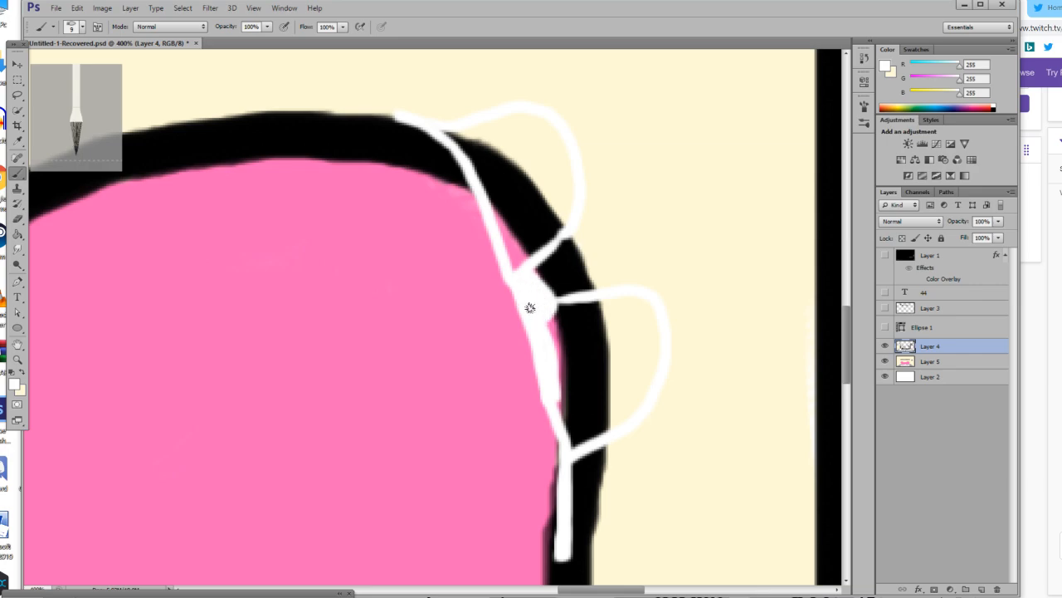
Fill the insides of both outlined lobes with white using the Paint Bucket.
scroll(535, 295, "up", 3)
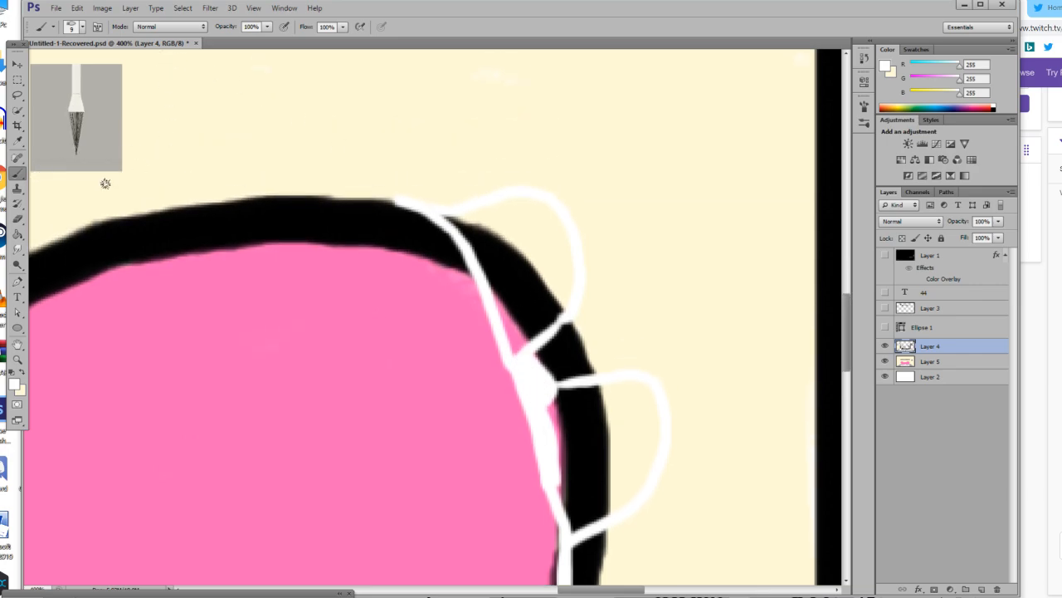
left_click(17, 234)
left_click(551, 247)
left_click(509, 299)
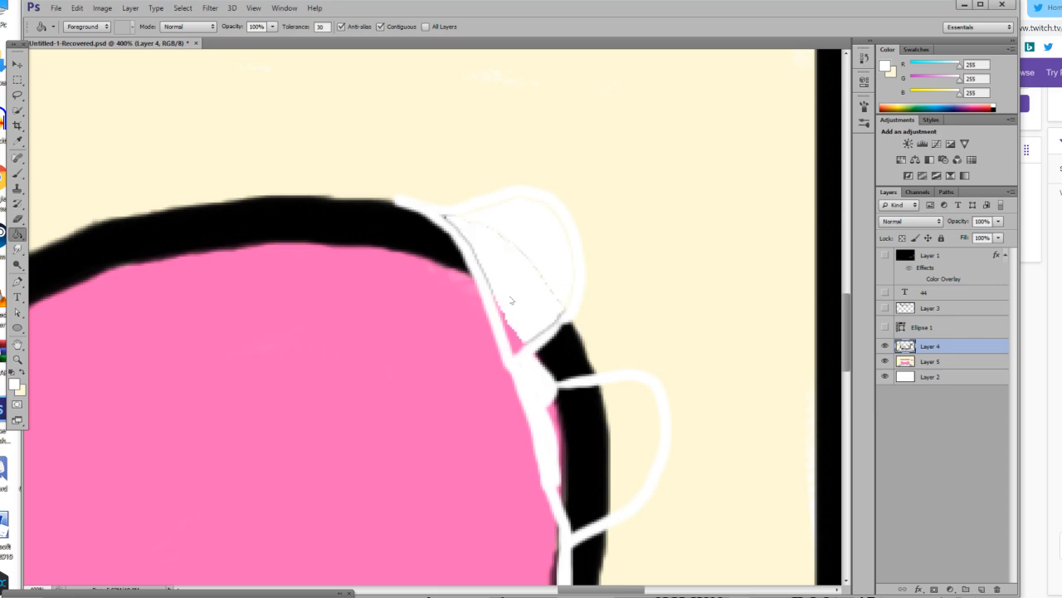
left_click(508, 334)
left_click(514, 339)
left_click(618, 442)
left_click(599, 454)
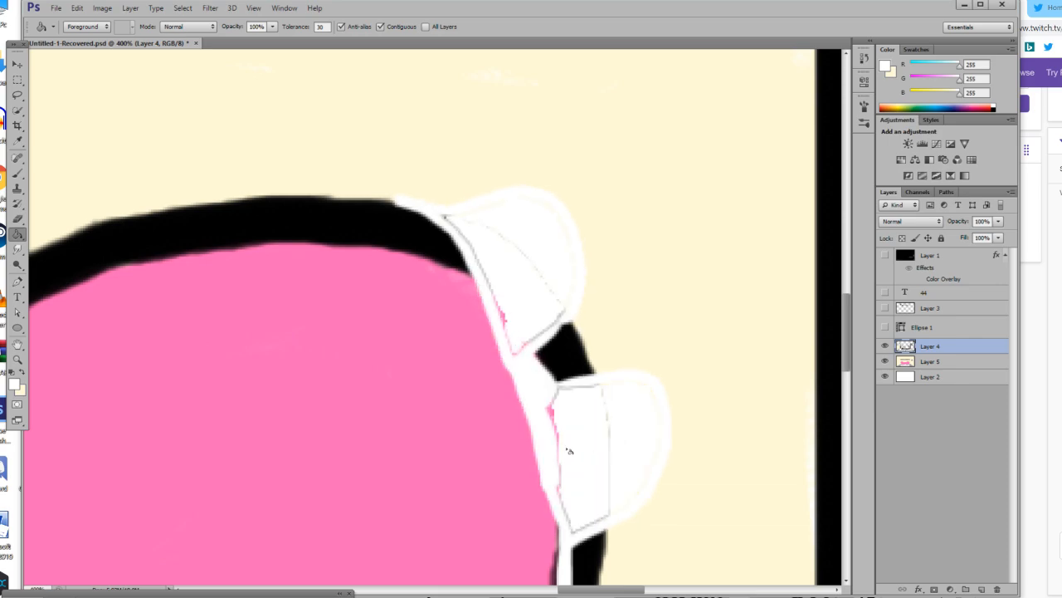
Brush white over the leftover thin lines and pink specks inside both lobes.
left_click(17, 173)
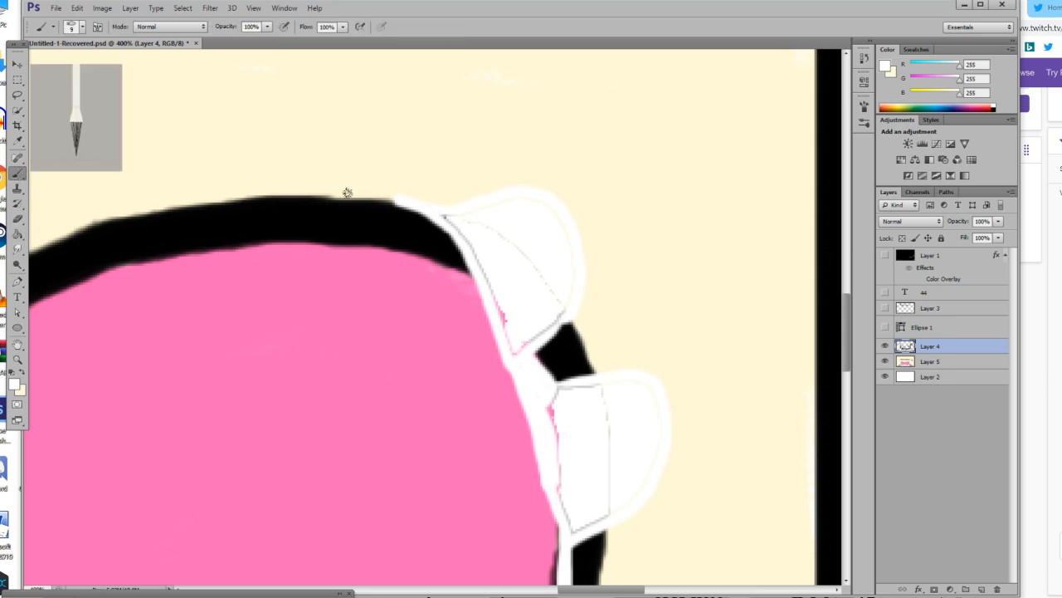
left_click_drag(442, 220, 535, 203)
left_click_drag(508, 241, 491, 228)
mouse_move(564, 311)
left_mouse_down()
mouse_move(555, 284)
mouse_move(557, 317)
mouse_move(522, 347)
mouse_move(483, 251)
mouse_move(448, 219)
mouse_move(517, 359)
left_mouse_up()
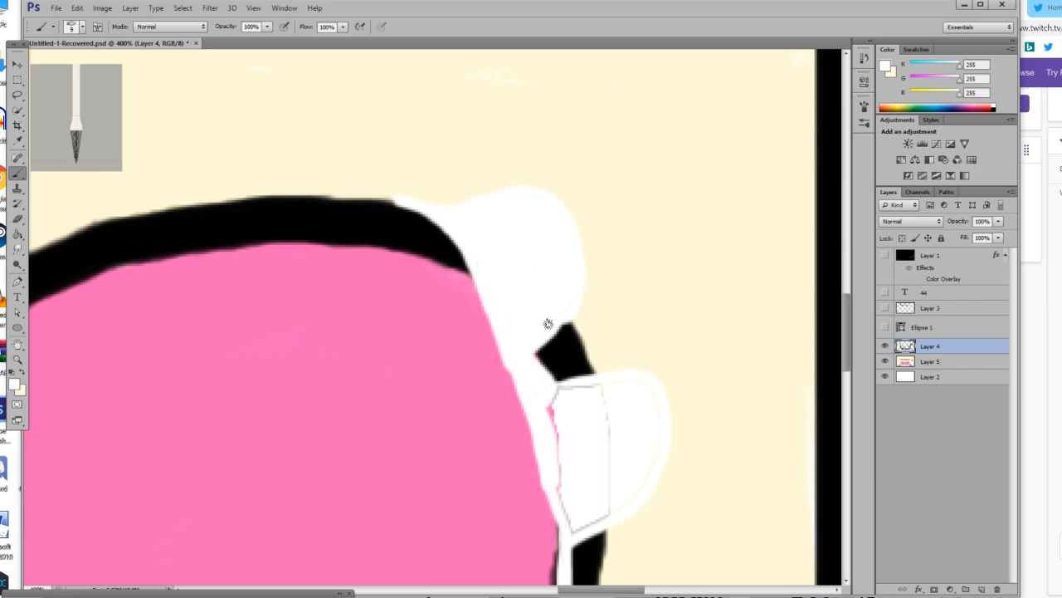
scroll(530, 351, "down", 3)
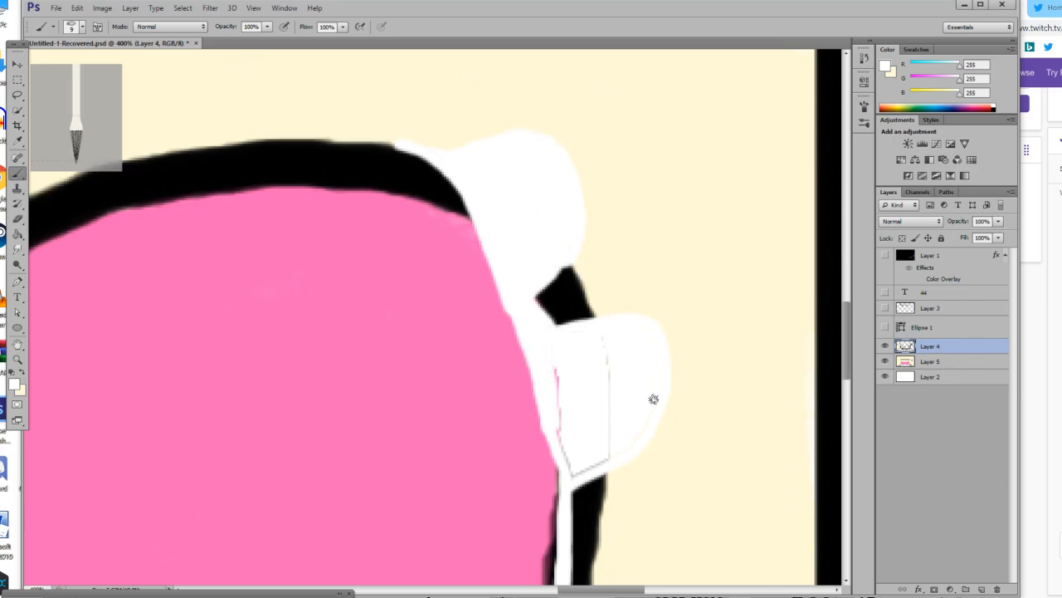
mouse_move(612, 457)
left_mouse_down()
mouse_move(584, 467)
mouse_move(614, 398)
mouse_move(605, 343)
left_mouse_up()
mouse_move(608, 445)
left_mouse_down()
mouse_move(543, 373)
mouse_move(550, 355)
mouse_move(578, 472)
left_mouse_up()
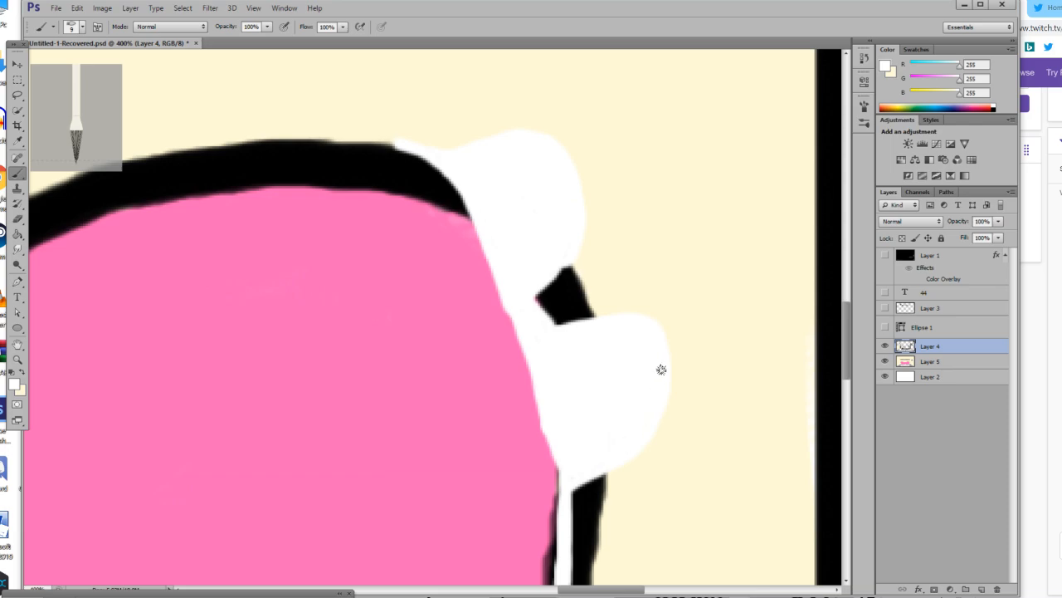
Reset the colour to black and outline the white lobes and strip, adding a small lobe on top of the sofa back.
scroll(575, 469, "down", 3)
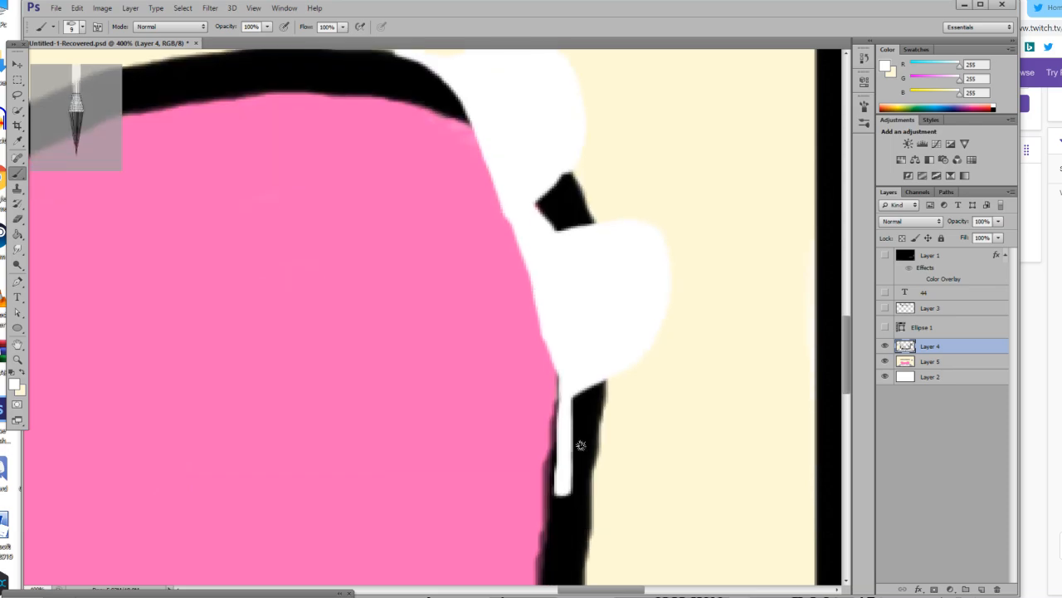
key("x")
scroll(413, 373, "up", 2)
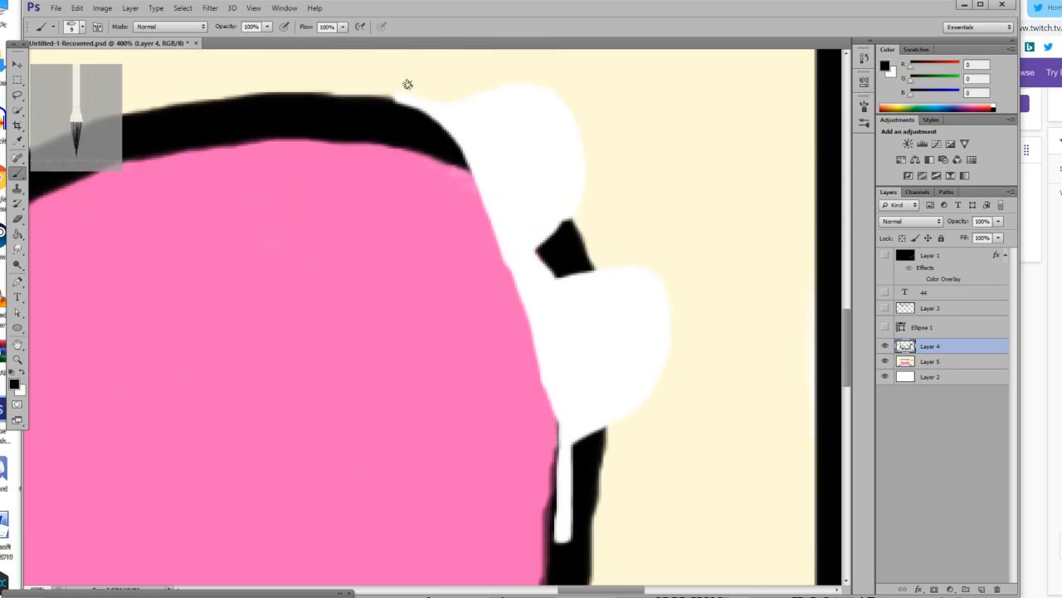
mouse_move(396, 89)
left_mouse_down()
mouse_move(437, 102)
mouse_move(539, 93)
mouse_move(570, 106)
mouse_move(585, 170)
mouse_move(549, 253)
mouse_move(565, 266)
mouse_move(557, 272)
mouse_move(622, 266)
mouse_move(663, 289)
mouse_move(665, 365)
mouse_move(651, 392)
mouse_move(561, 477)
left_mouse_up()
mouse_move(558, 535)
left_mouse_down()
mouse_move(561, 436)
mouse_move(479, 181)
mouse_move(425, 111)
mouse_move(389, 98)
mouse_move(401, 87)
mouse_move(380, 85)
mouse_move(380, 110)
mouse_move(399, 76)
mouse_move(428, 76)
mouse_move(453, 100)
left_mouse_up()
key("ctrl+z")
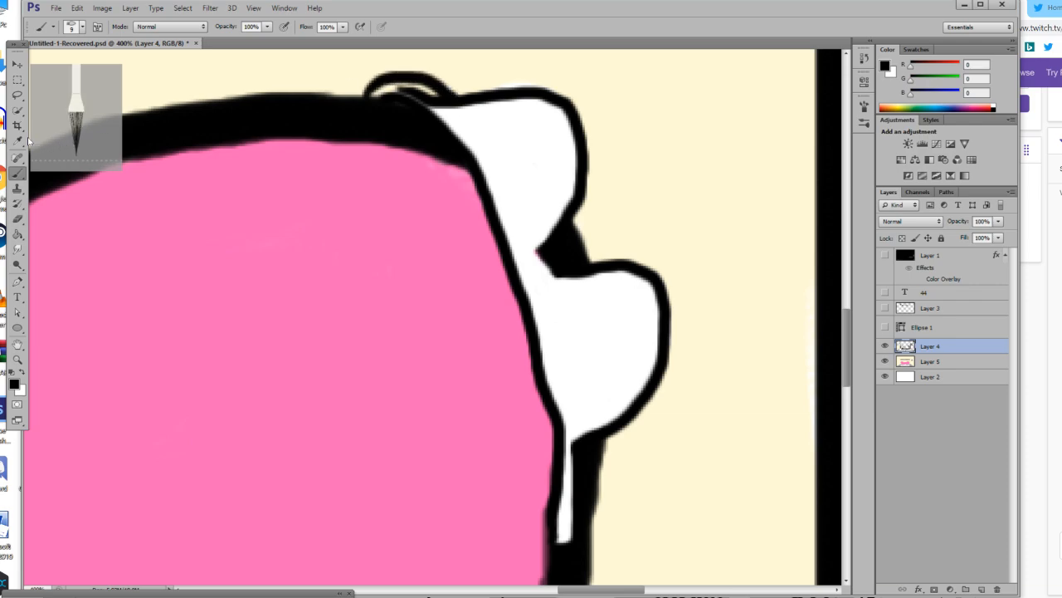
Paint the inside of the small top lobe white and return the foreground colour to black.
left_click(23, 379)
mouse_move(451, 109)
left_mouse_down()
mouse_move(388, 88)
mouse_move(375, 89)
mouse_move(381, 105)
left_mouse_up()
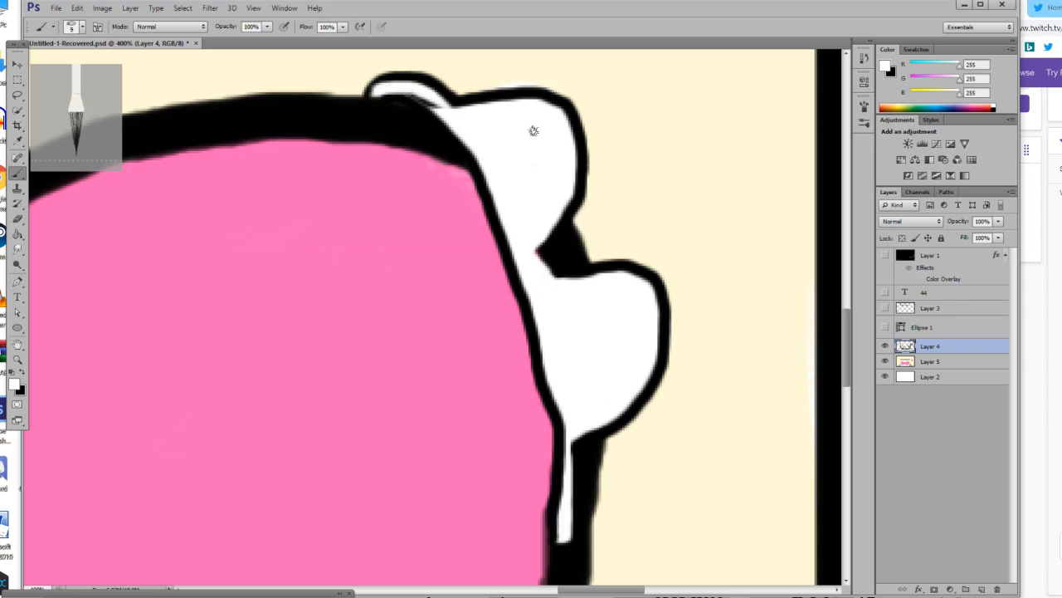
scroll(534, 130, "up", 2)
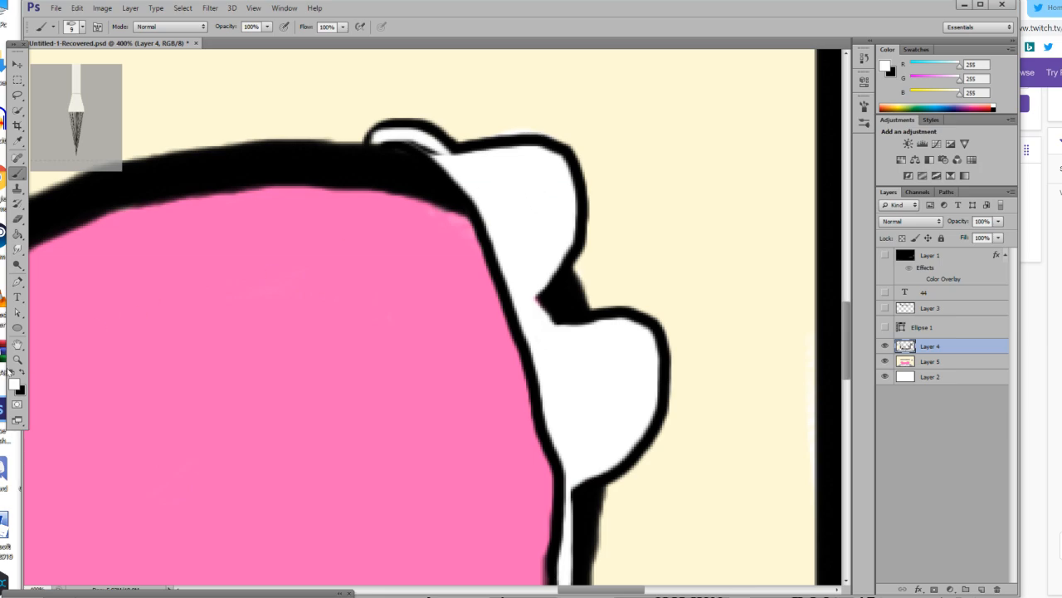
key("x")
left_click(487, 169)
left_click(520, 176)
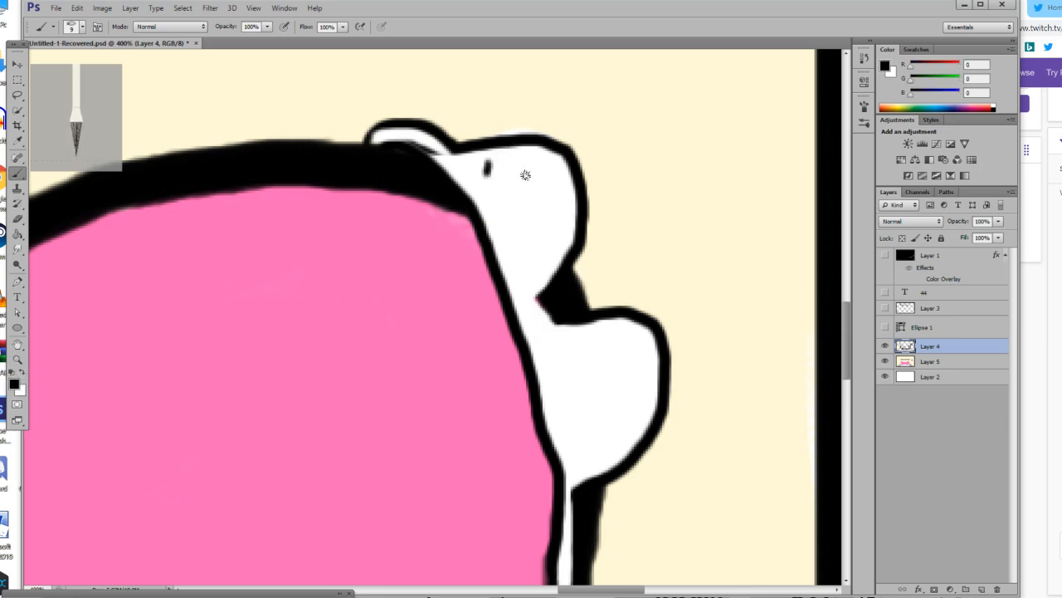
left_click(548, 197)
key("ctrl+alt+z")
key("ctrl+alt+z")
key("ctrl+alt+z")
Draw short black strokes between the two large lobes, from the dark gap to the sofa back's edge.
mouse_move(538, 303)
left_mouse_down()
mouse_move(523, 316)
mouse_move(538, 327)
mouse_move(524, 338)
left_mouse_up()
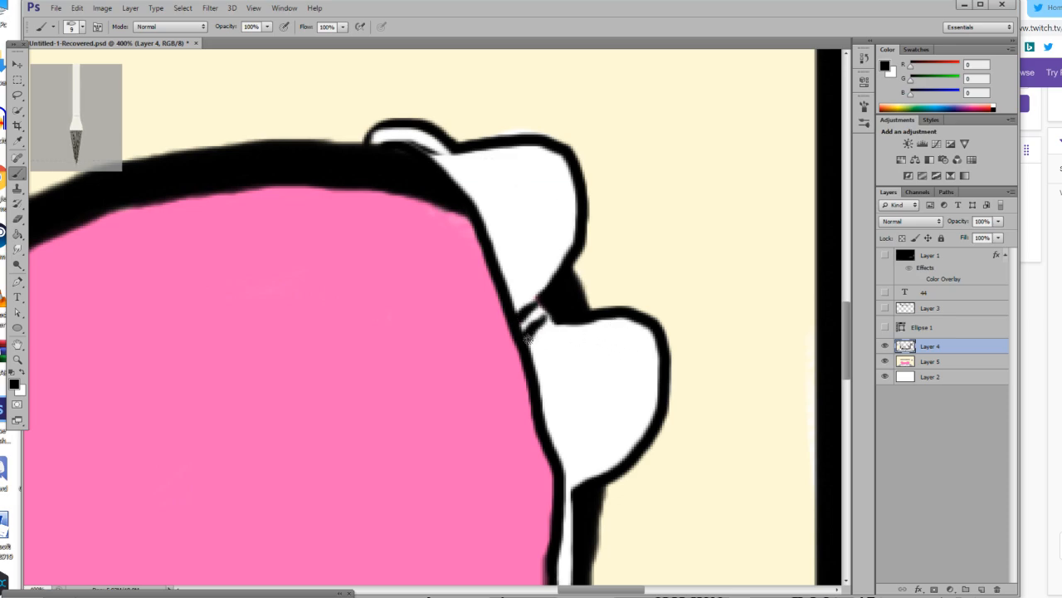
left_click(17, 360)
left_click_drag(267, 379, 190, 383)
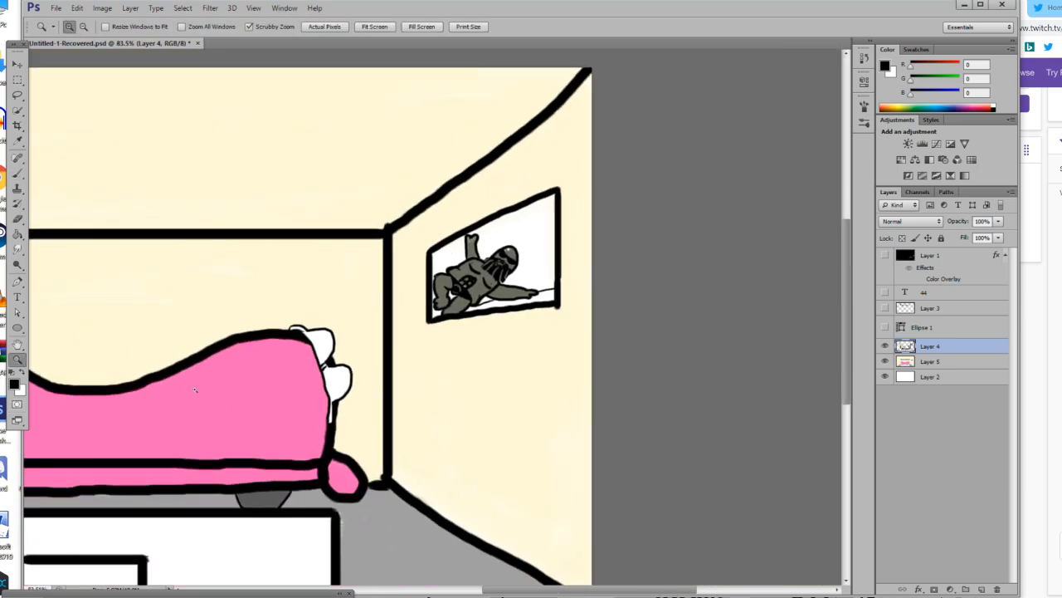
left_click_drag(373, 397, 352, 404)
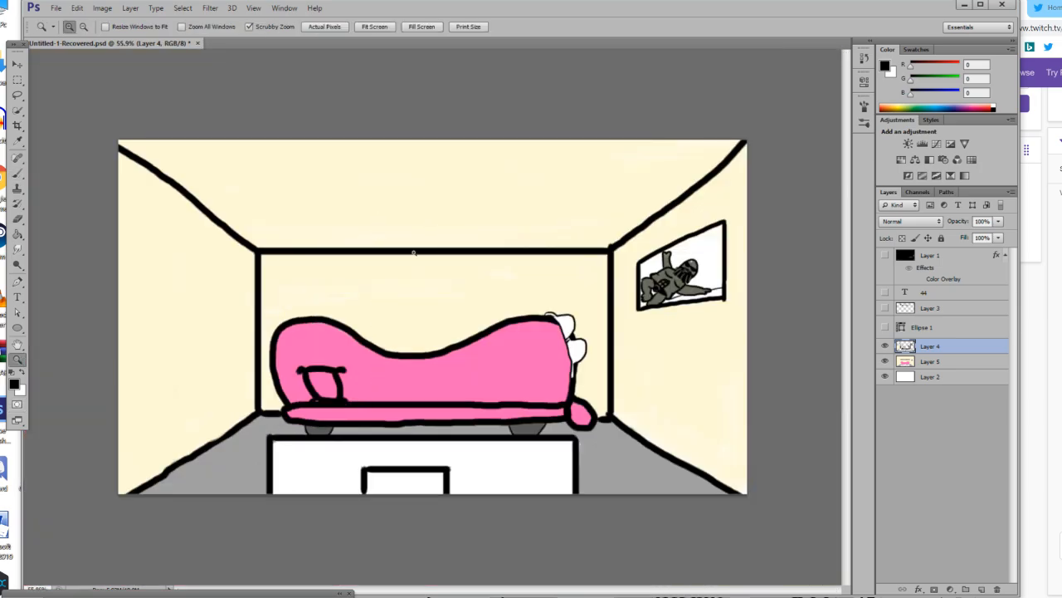
Draw a straight vertical black line on the empty left wall as the outer side of a small picture frame.
double_click(140, 219)
left_click_drag(404, 591, 380, 580)
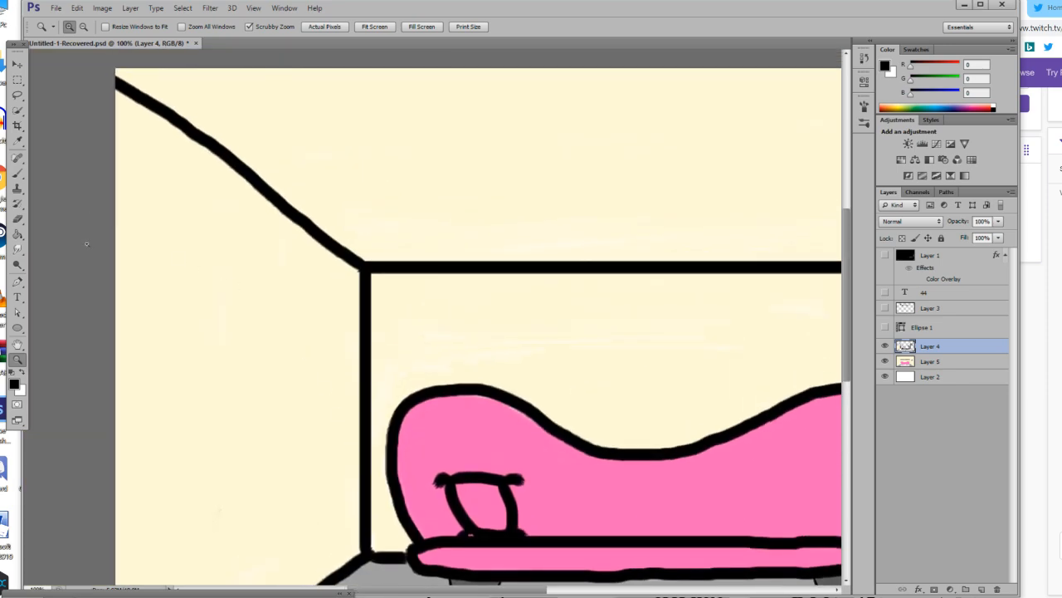
left_click(81, 242)
left_click(17, 174)
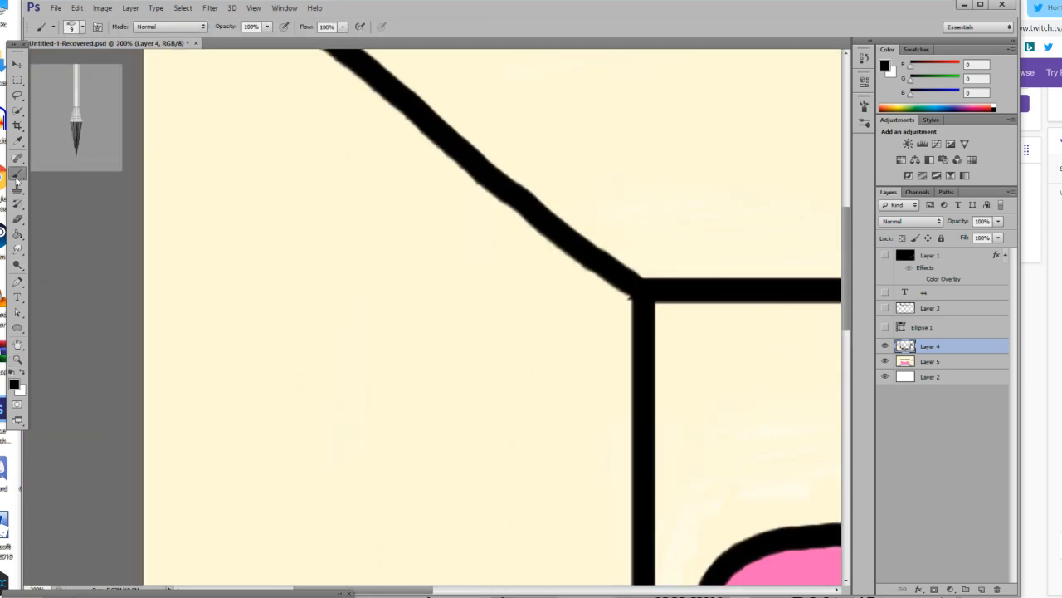
scroll(358, 272, "down", 2)
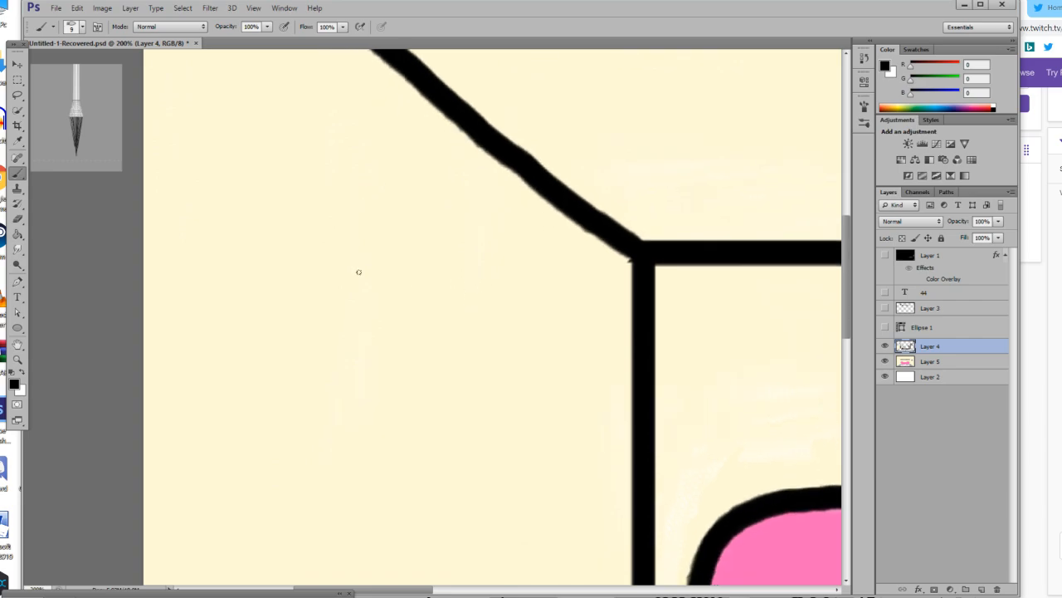
scroll(359, 271, "up", 2)
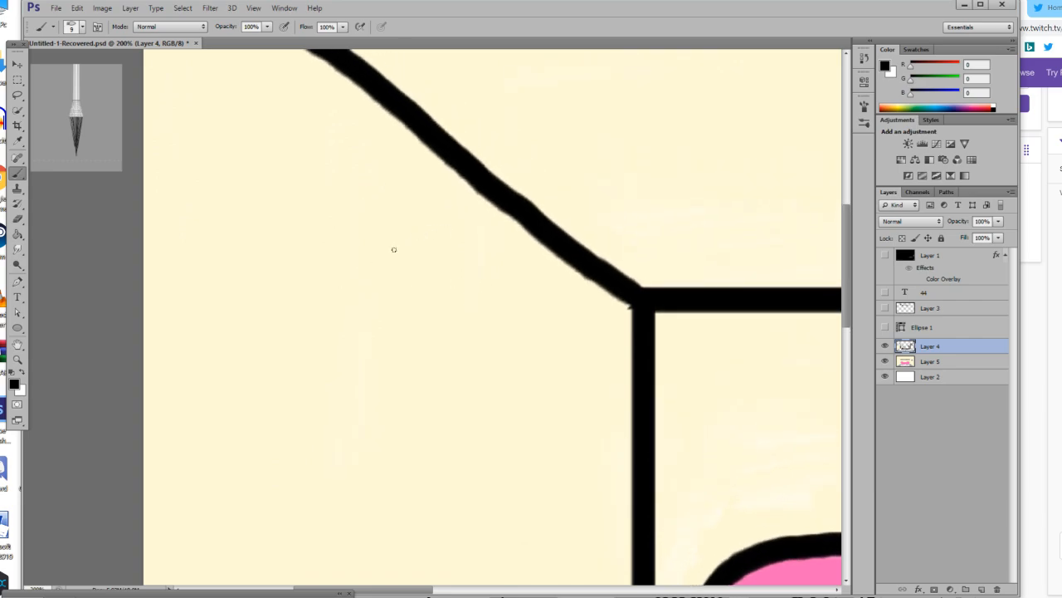
left_click_drag(344, 257, 362, 378)
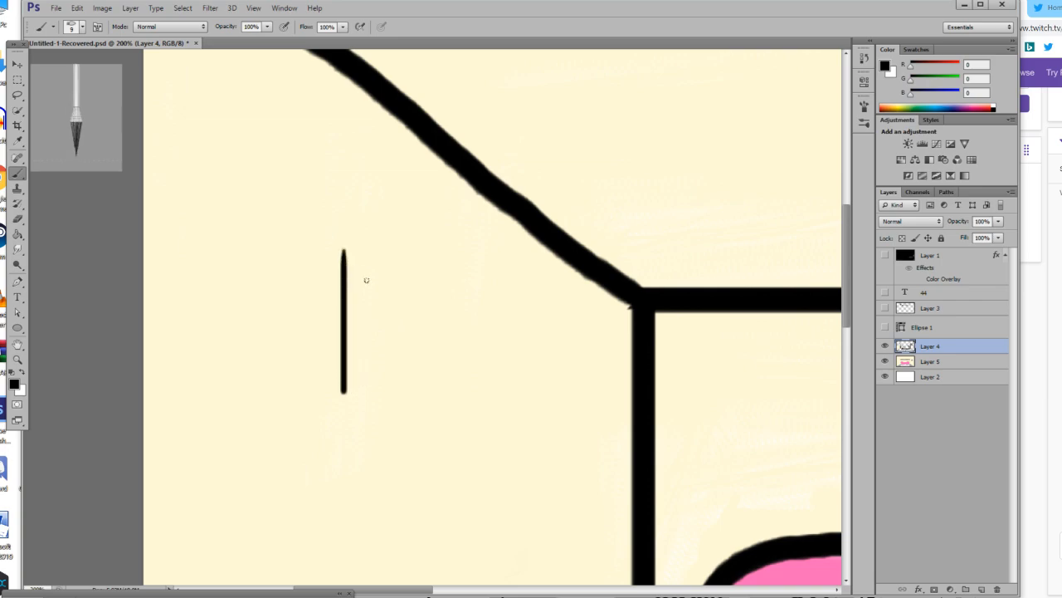
mouse_move(345, 252)
left_mouse_down()
mouse_move(459, 290)
mouse_move(463, 433)
left_mouse_up()
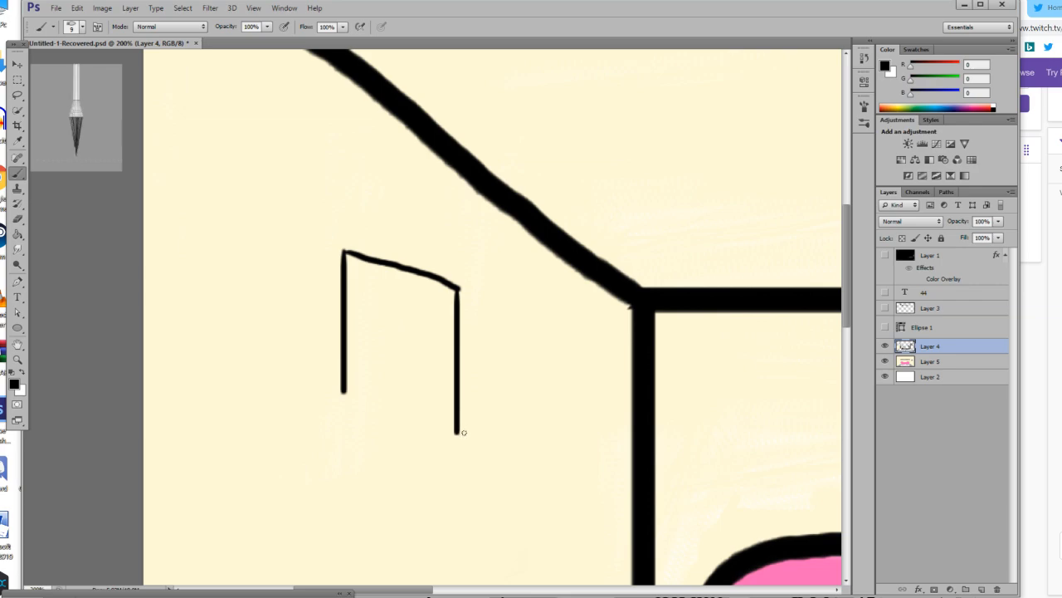
key("ctrl+alt+z")
key("ctrl+alt+z")
Close the frame with slanted upper and lower edges and a vertical inner side, and fill it with white.
mouse_move(345, 251)
left_mouse_down()
mouse_move(456, 299)
mouse_move(463, 441)
left_mouse_up()
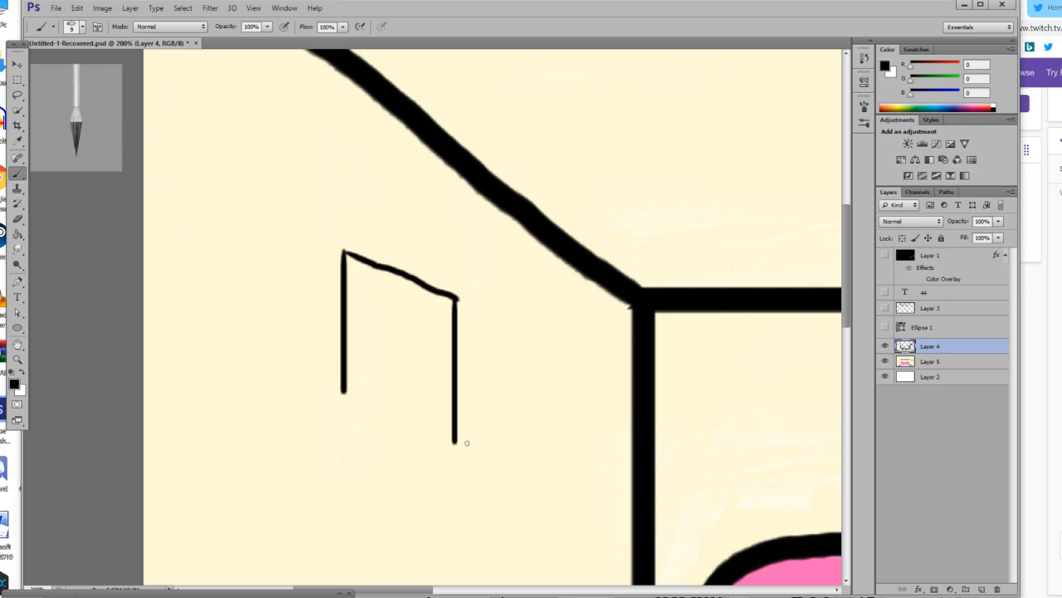
left_click_drag(343, 388, 458, 442)
left_click(17, 358)
left_click(394, 383)
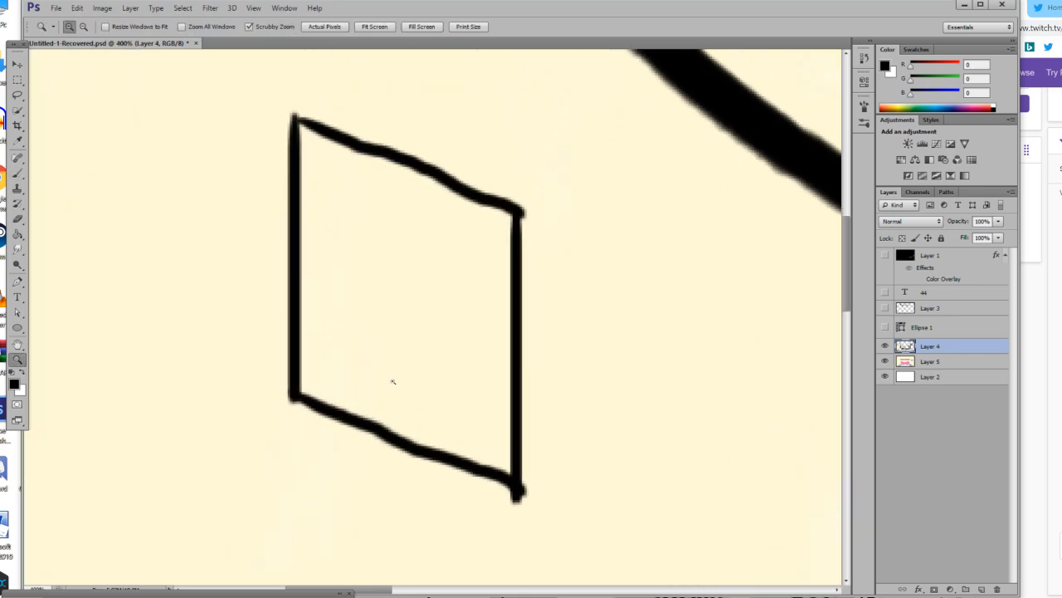
scroll(393, 378, "up", 1)
left_click(24, 375)
left_click(17, 235)
left_click(338, 297)
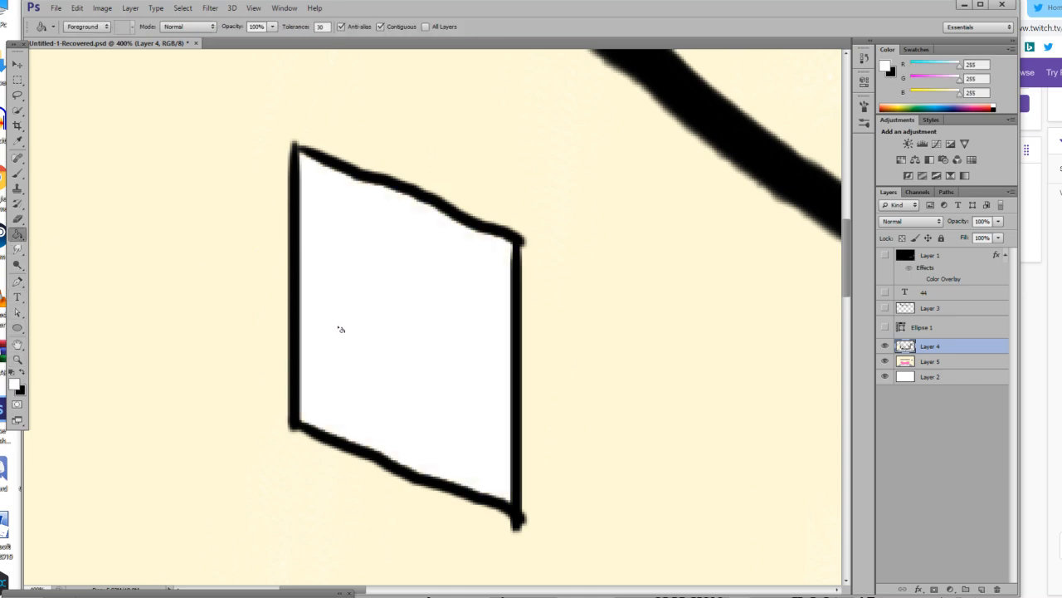
Draw a black pig's head with eyes, snout, nostrils, one notched ear and one pointed ear inside the white frame.
left_click(17, 172)
left_click(23, 375)
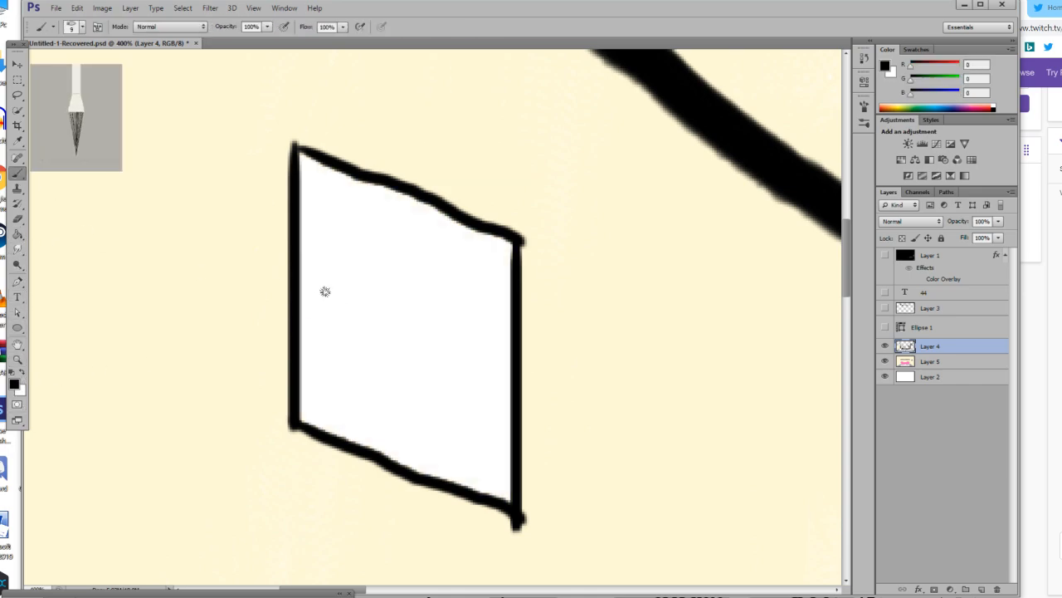
mouse_move(324, 421)
left_mouse_down()
mouse_move(372, 365)
mouse_move(396, 352)
mouse_move(433, 358)
mouse_move(475, 487)
left_mouse_up()
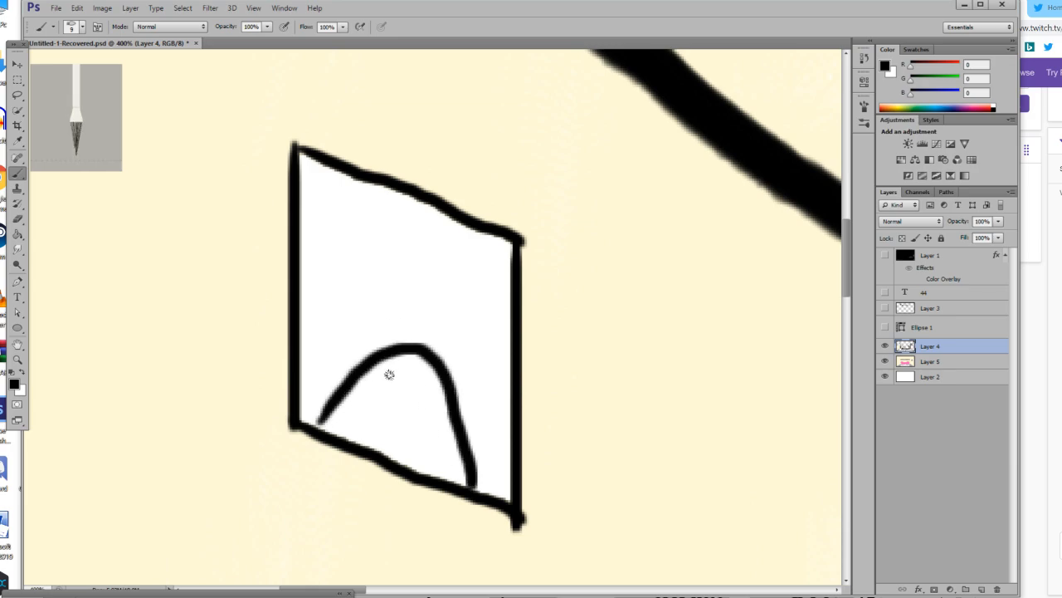
left_click(421, 379)
mouse_move(407, 406)
left_mouse_down()
mouse_move(378, 422)
mouse_move(407, 447)
mouse_move(438, 416)
mouse_move(400, 404)
mouse_move(395, 419)
mouse_move(419, 427)
left_mouse_up()
mouse_move(381, 347)
left_mouse_down()
mouse_move(349, 318)
mouse_move(348, 336)
mouse_move(333, 327)
mouse_move(331, 400)
left_mouse_up()
mouse_move(423, 358)
left_mouse_down()
mouse_move(475, 349)
mouse_move(461, 403)
left_mouse_up()
key("ctrl+z")
mouse_move(431, 359)
left_mouse_down()
mouse_move(479, 333)
mouse_move(485, 382)
mouse_move(467, 423)
left_mouse_up()
Set the foreground colour to bright pink (RGB 255, 0, 180) and fill the pig's face and both ears.
key("i")
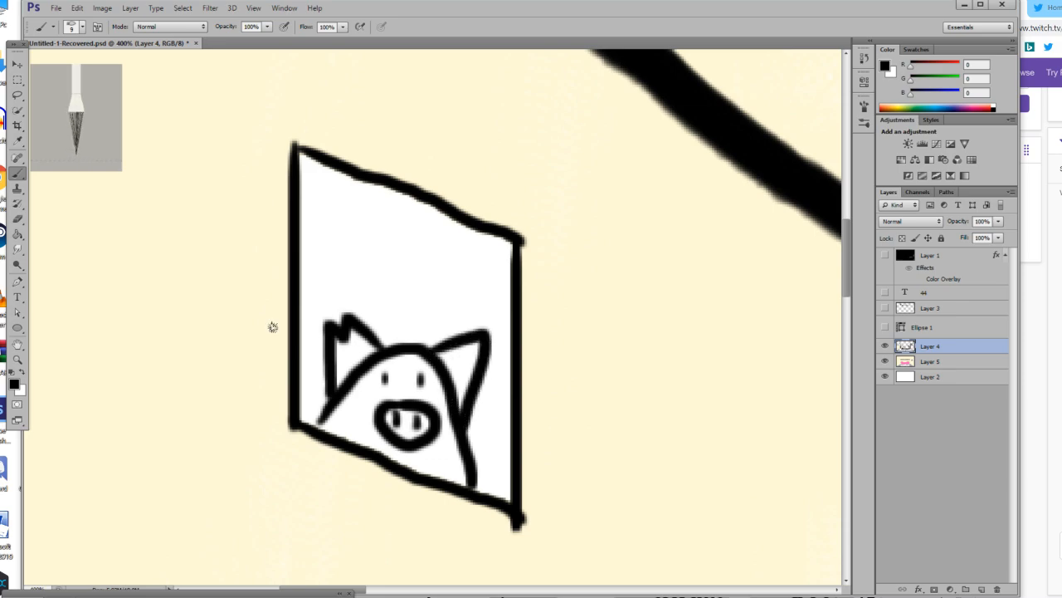
left_click(13, 384)
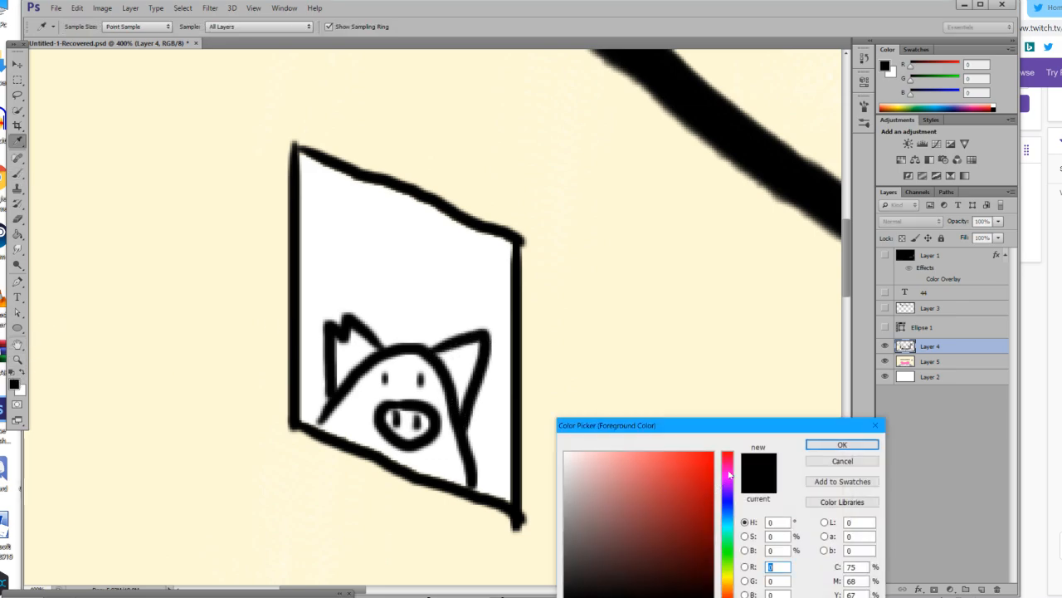
left_click_drag(729, 476, 729, 469)
left_click(713, 454)
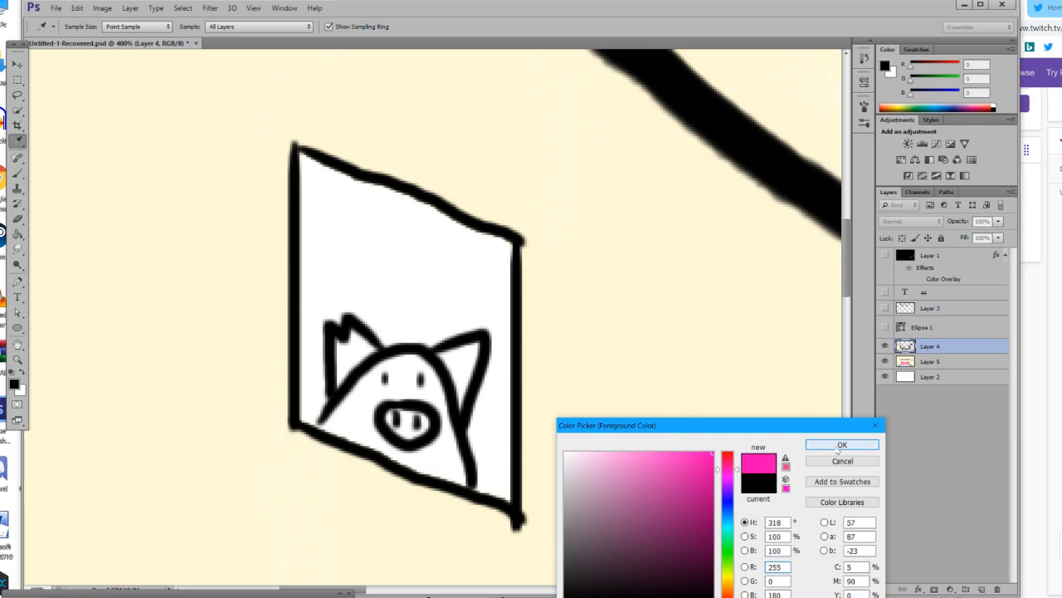
left_click(841, 445)
key("g")
left_click(349, 413)
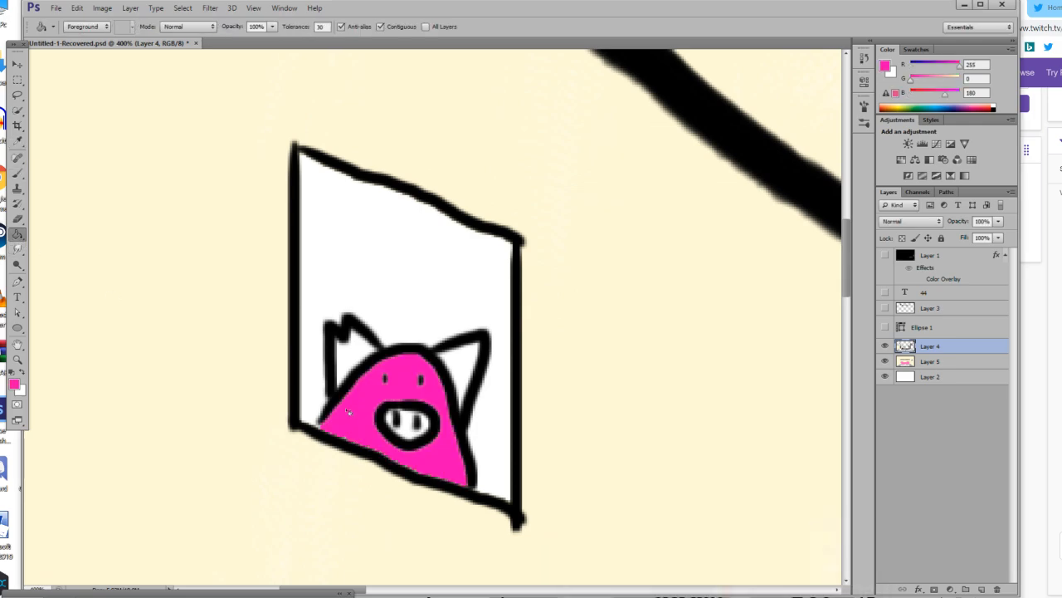
left_click(349, 356)
left_click(466, 359)
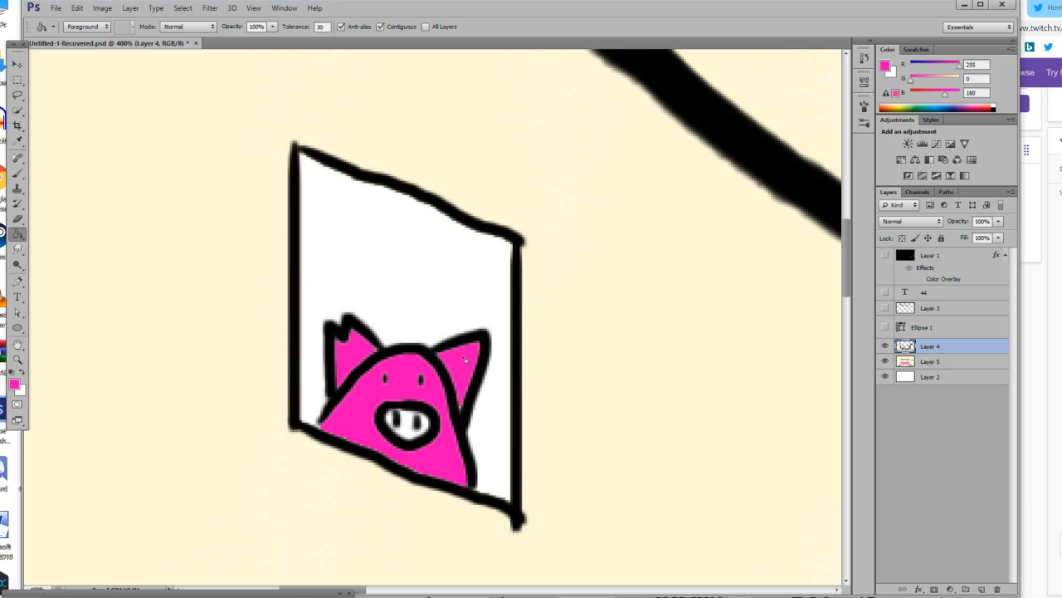
Set the foreground colour to a darker pink (RGB 192, 0, 136) and fill the middle of the pig's snout.
left_click(13, 384)
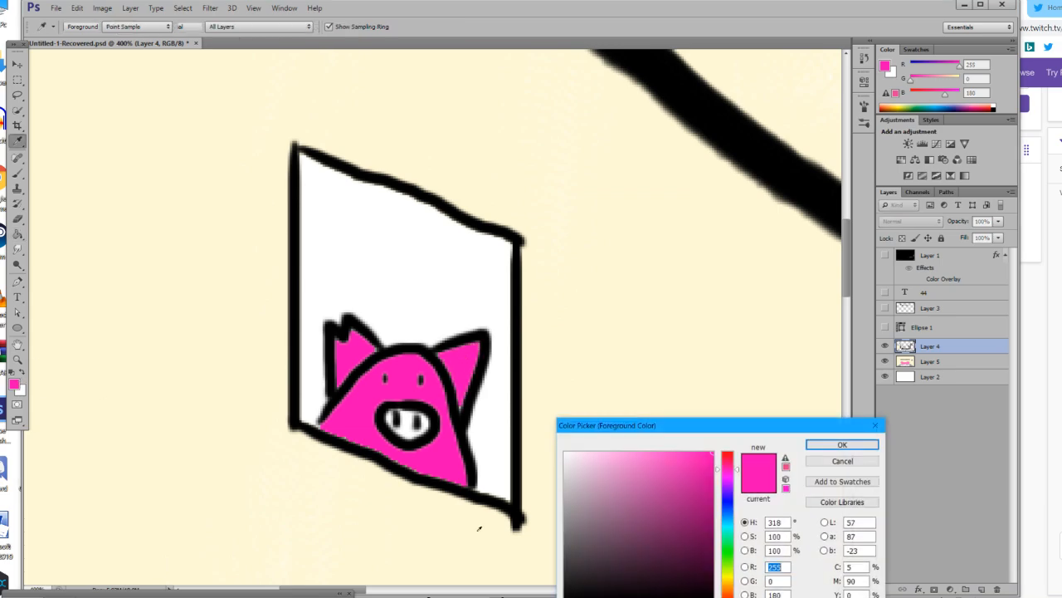
left_click(862, 459)
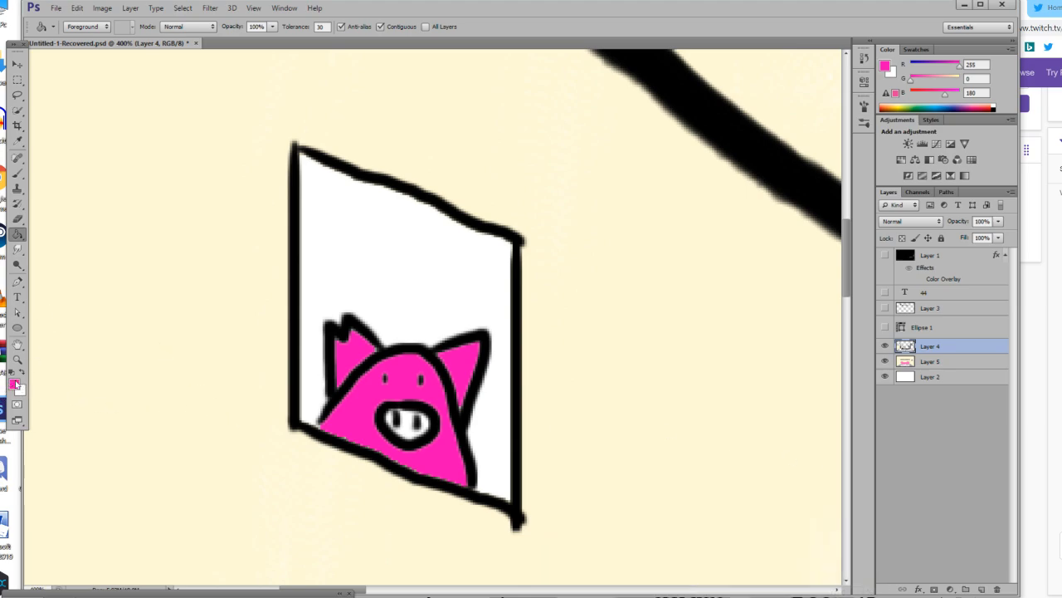
left_click(13, 383)
left_click(712, 488)
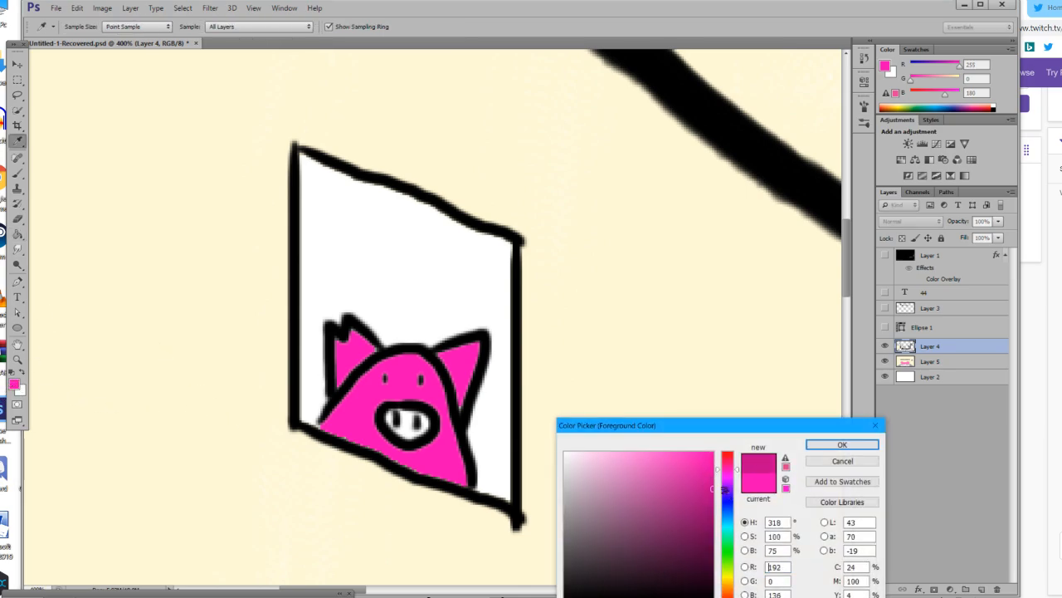
left_click(842, 444)
left_click(410, 426)
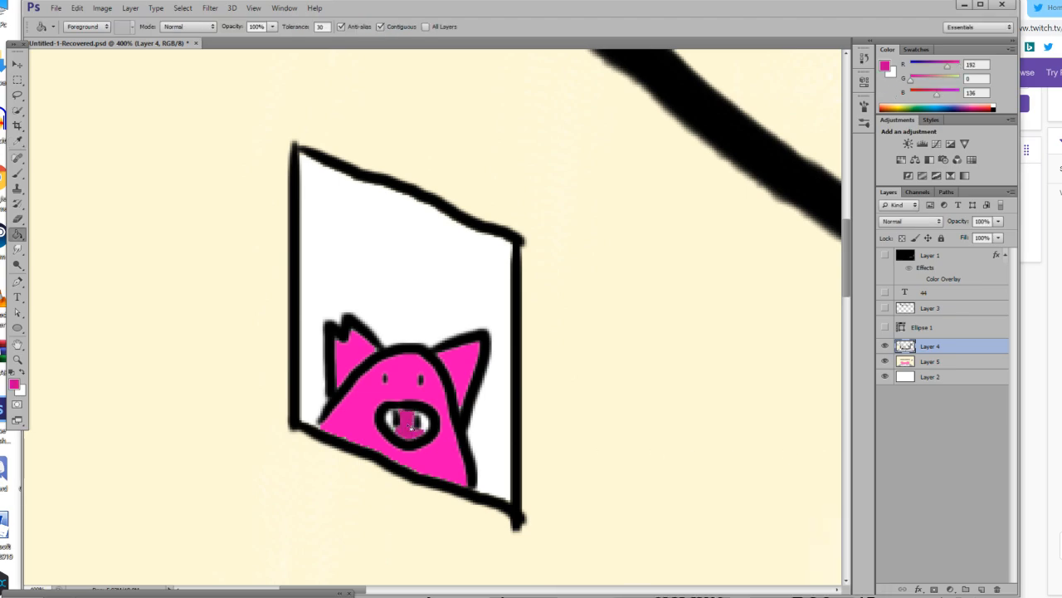
Paint the remaining white areas around the nostrils dark pink with a 4 px brush.
left_click(17, 173)
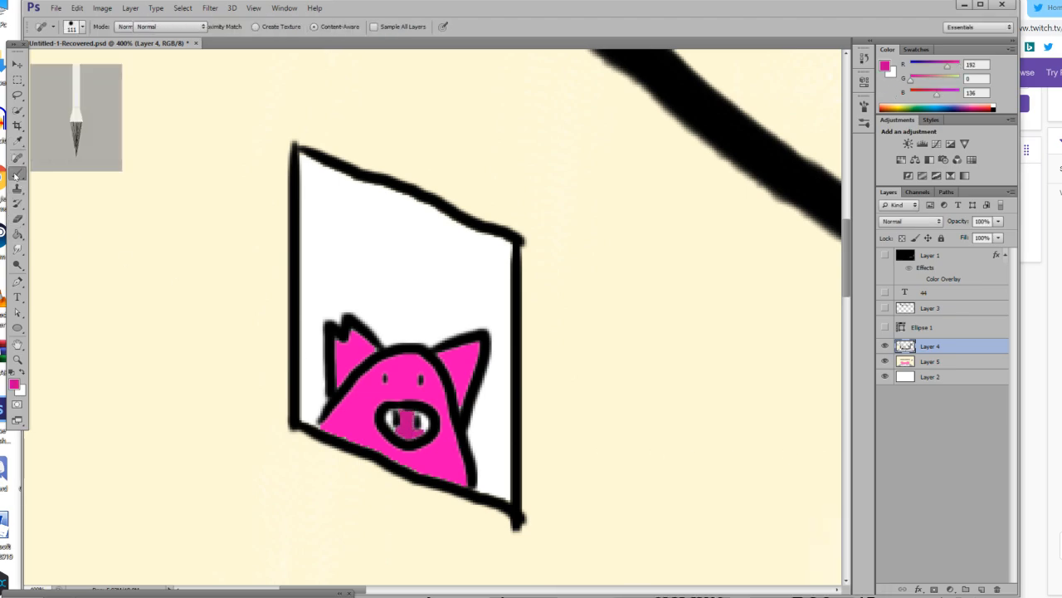
left_click(72, 26)
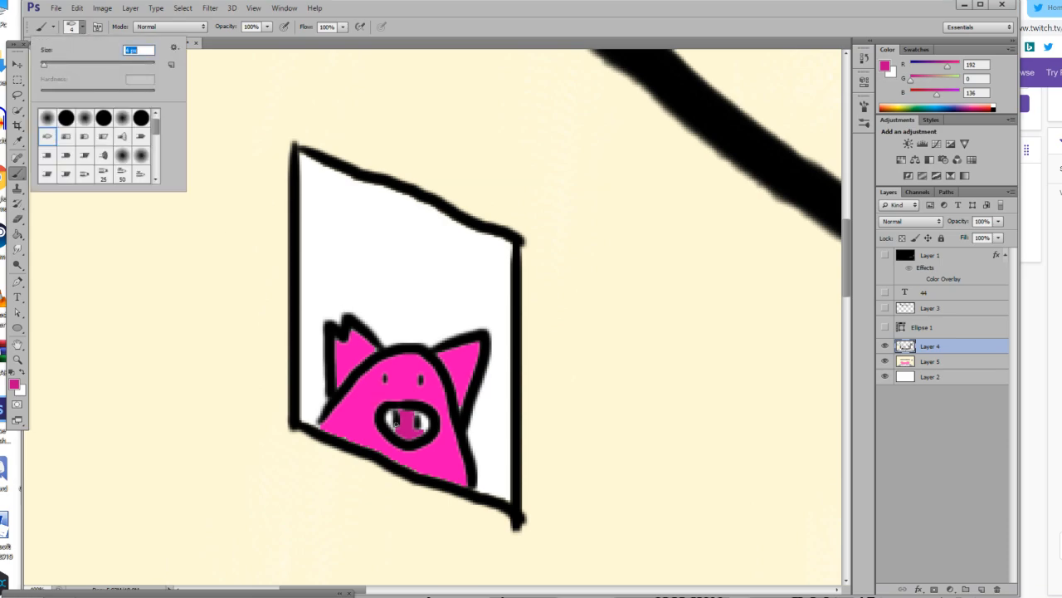
key("Return")
mouse_move(423, 423)
left_mouse_down()
mouse_move(416, 410)
mouse_move(426, 425)
mouse_move(396, 425)
mouse_move(397, 410)
left_mouse_up()
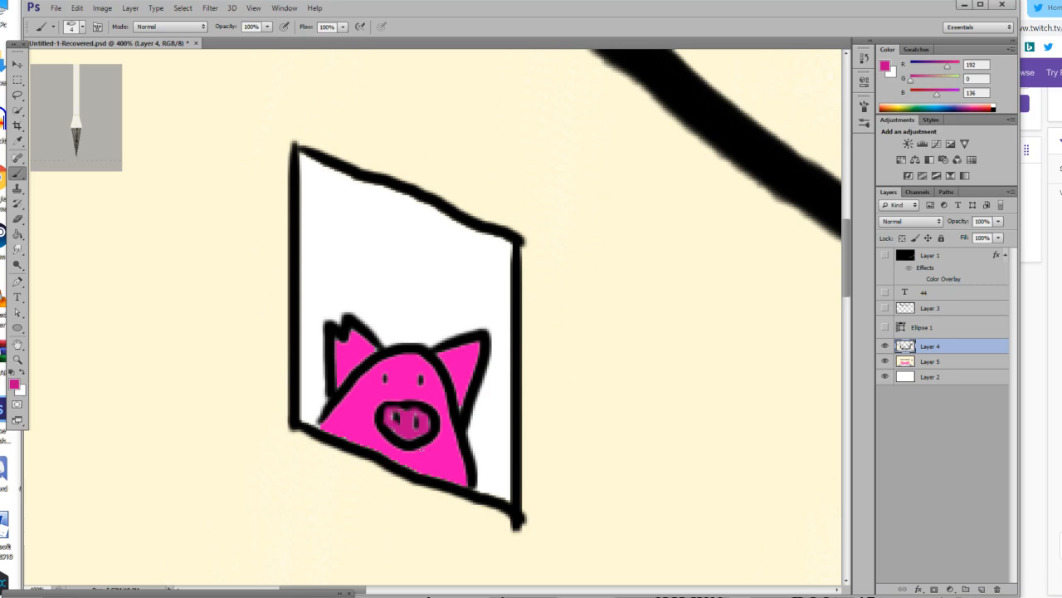
Try a dark pink slanted stroke in the frame's upper left area, undo it and reset the colour to black.
left_click(17, 360)
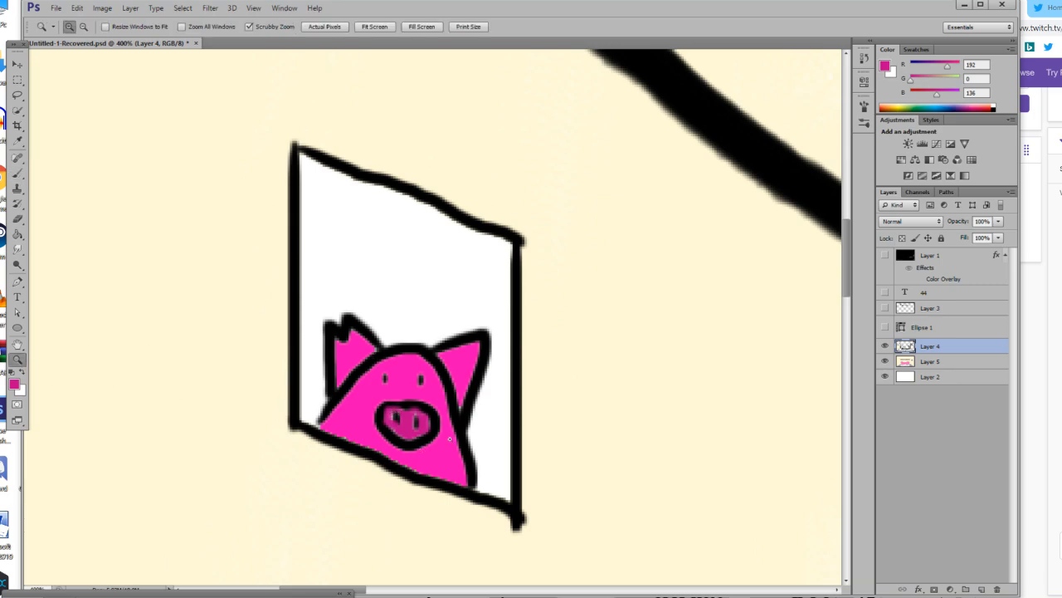
double_click(450, 438)
left_click(368, 390)
scroll(369, 390, "up", 4)
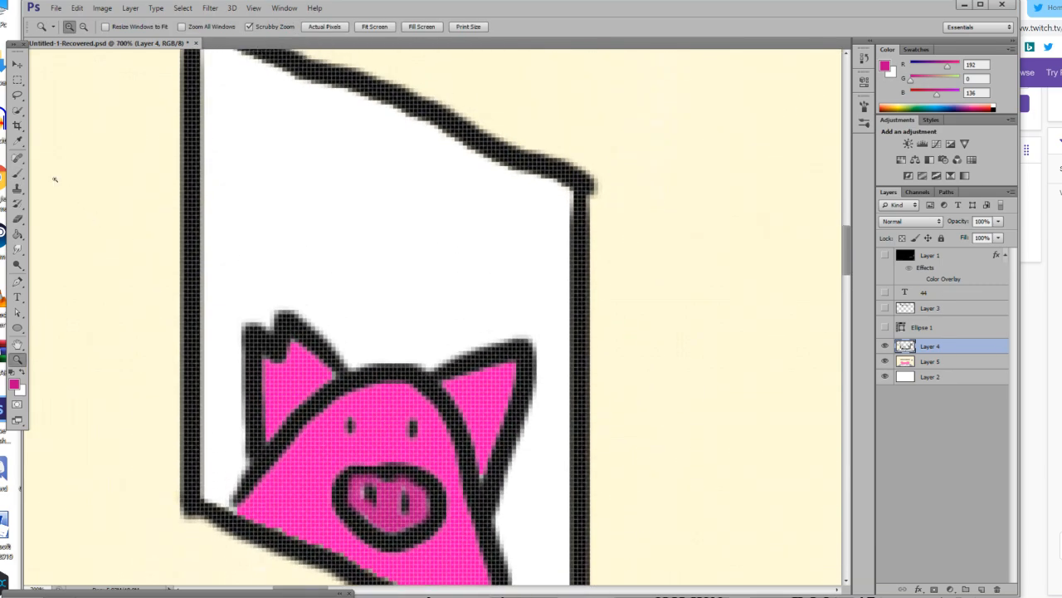
left_click(21, 175)
scroll(232, 185, "up", 2)
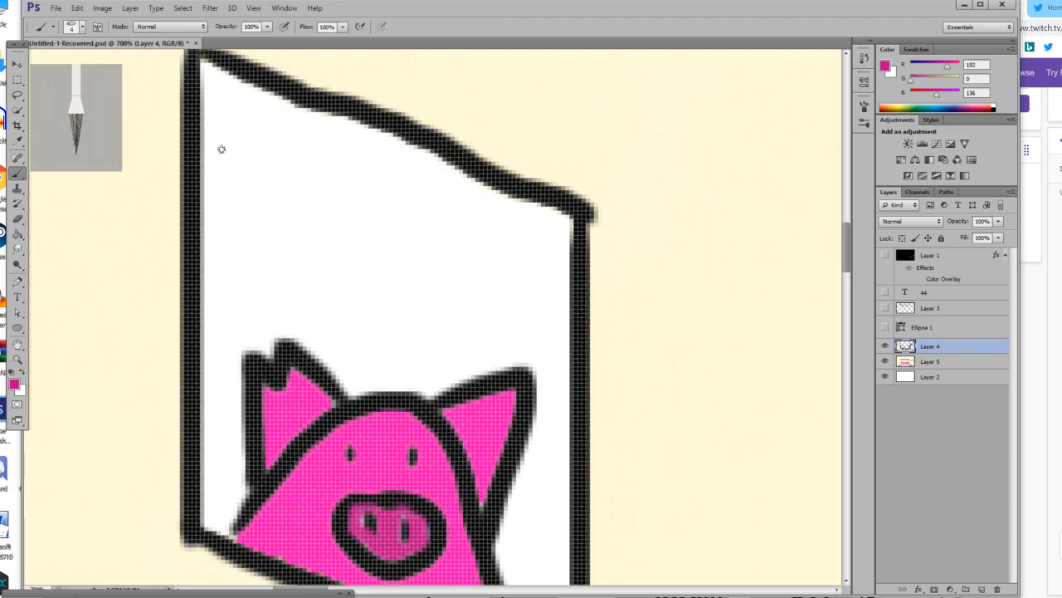
mouse_move(203, 129)
left_mouse_down()
mouse_move(249, 191)
mouse_move(254, 221)
left_mouse_up()
key("ctrl+z")
left_click(11, 375)
mouse_move(201, 133)
left_mouse_down()
mouse_move(257, 226)
mouse_move(273, 171)
mouse_move(219, 81)
left_mouse_up()
key("ctrl+z")
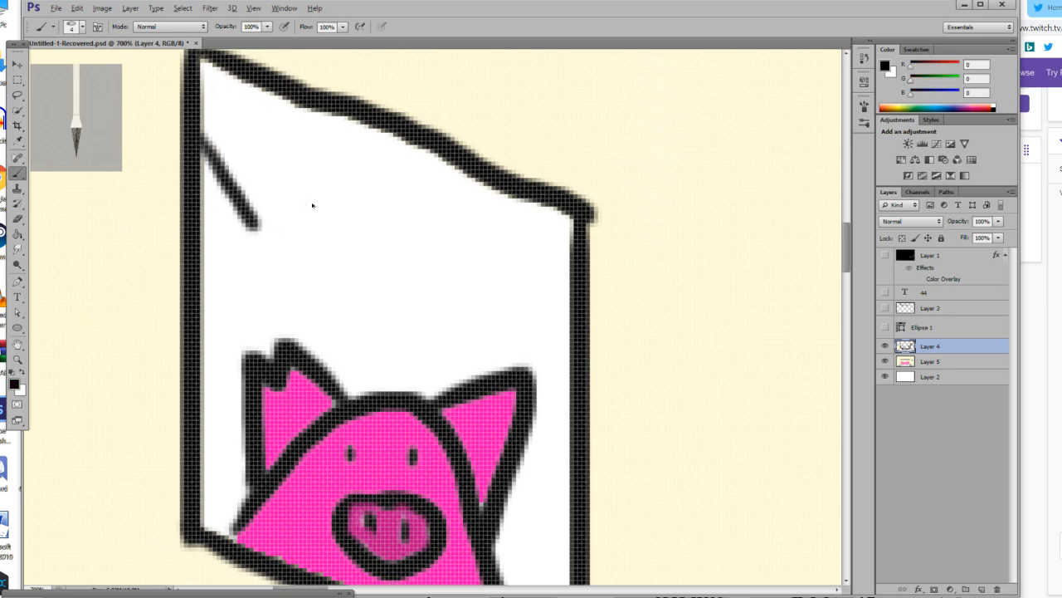
left_click_drag(200, 65, 278, 193)
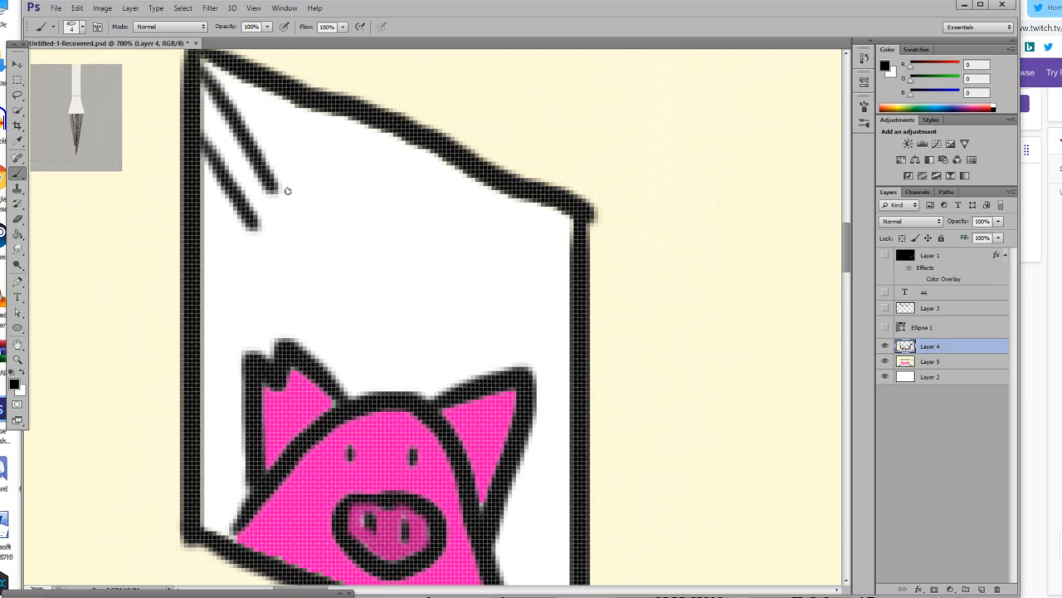
key("ctrl+alt+z")
key("ctrl+alt+z")
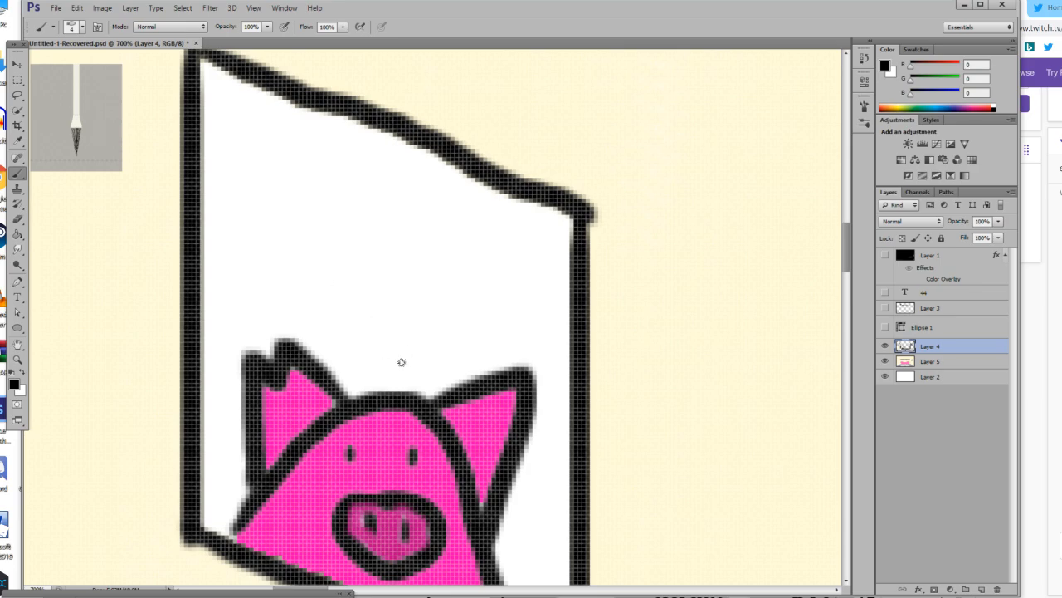
Draw a small black-outlined hat with a wavy line on the pig's head and paint its inside red (RGB 255, 0, 0).
mouse_move(354, 395)
left_mouse_down()
mouse_move(387, 330)
mouse_move(424, 334)
mouse_move(433, 402)
left_mouse_up()
left_click_drag(398, 322, 332, 292)
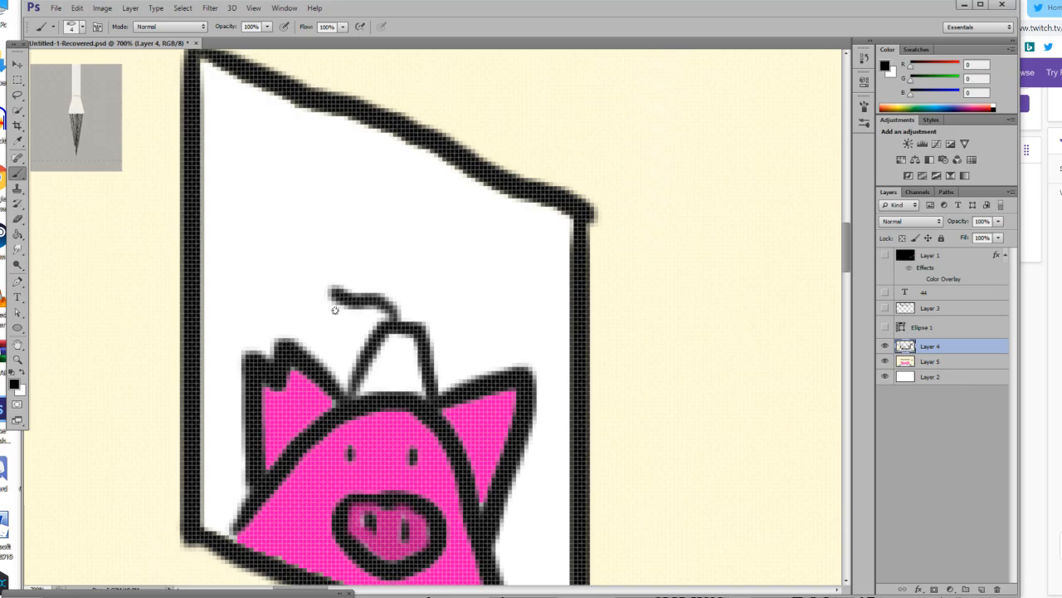
left_click(15, 384)
left_click_drag(581, 493, 815, 429)
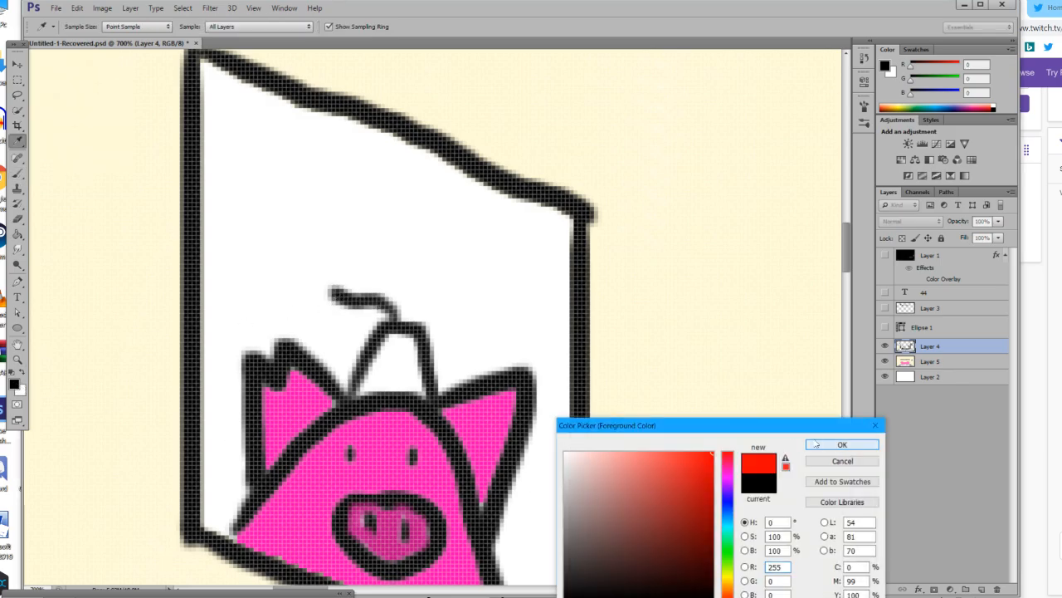
left_click(836, 447)
mouse_move(394, 342)
left_mouse_down()
mouse_move(371, 375)
mouse_move(395, 336)
mouse_move(414, 355)
mouse_move(420, 393)
mouse_move(375, 386)
mouse_move(400, 352)
mouse_move(406, 373)
mouse_move(415, 345)
mouse_move(407, 379)
left_mouse_up()
scroll(407, 375, "down", 5)
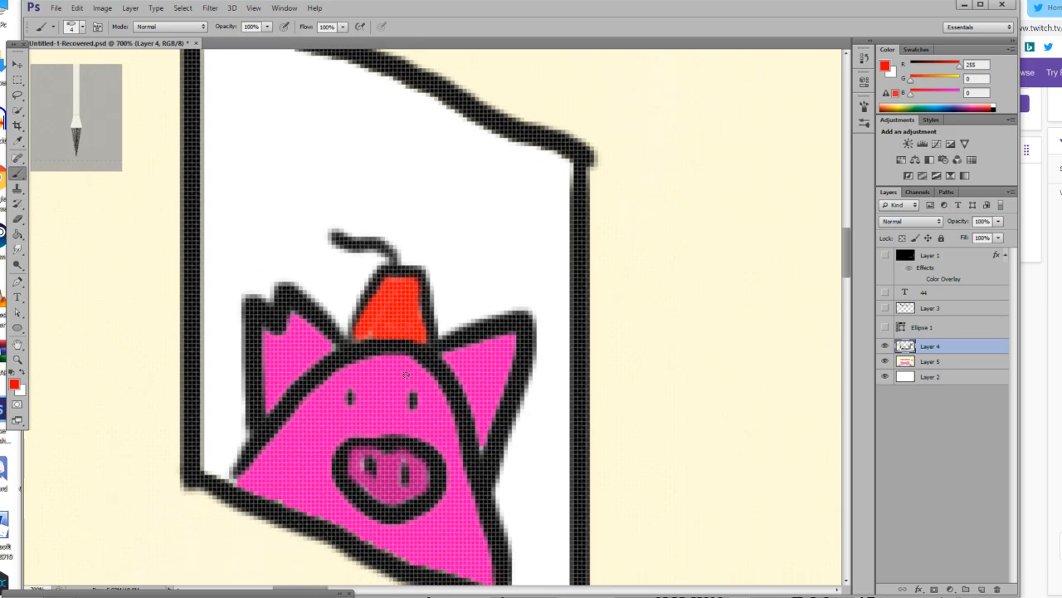
scroll(407, 375, "down", 1)
left_click(14, 384)
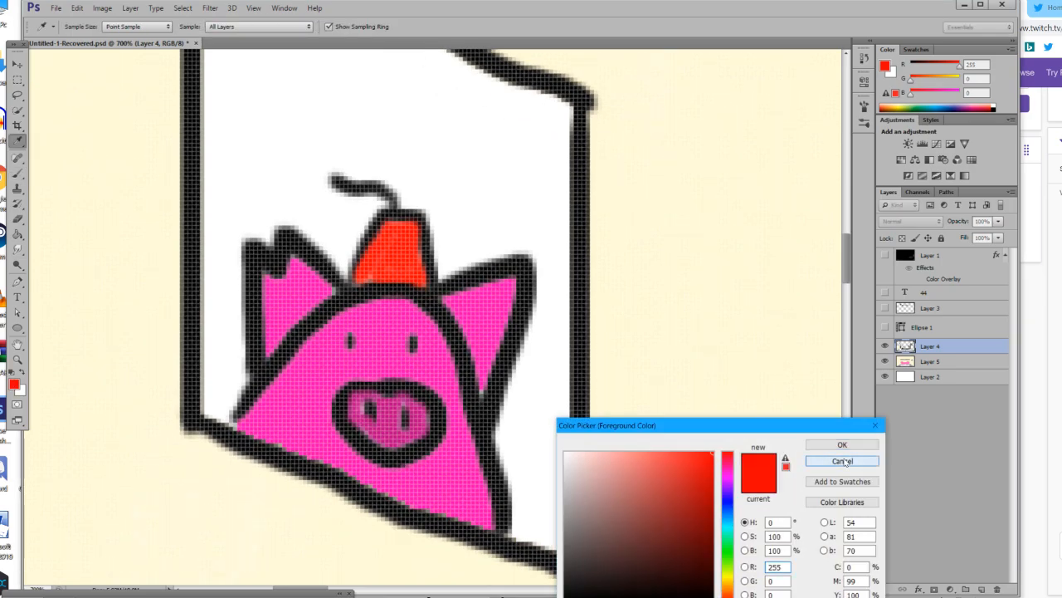
left_click(840, 445)
left_click(18, 359)
left_click_drag(490, 425, 383, 444)
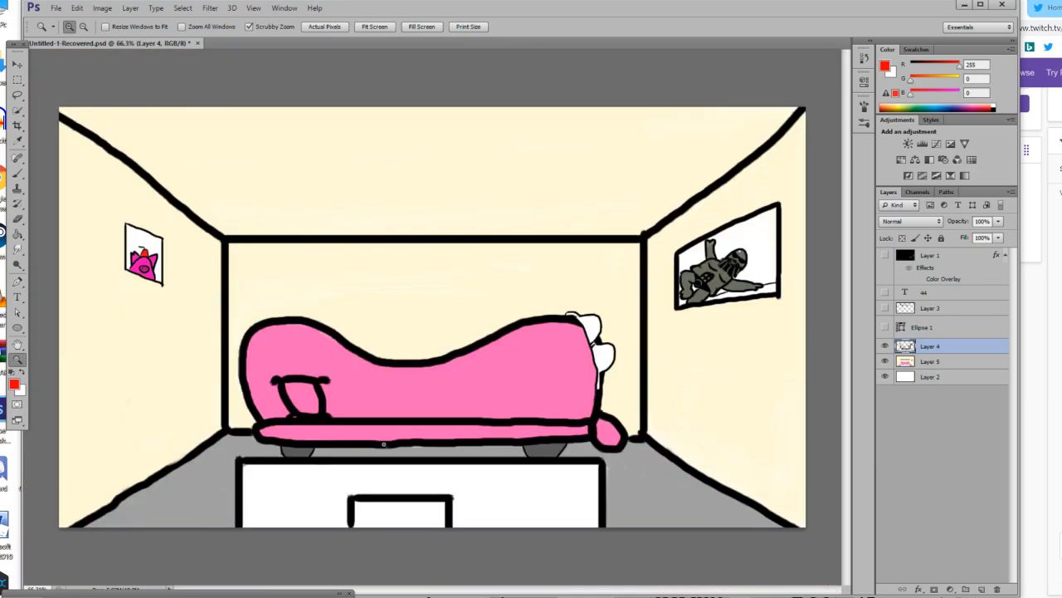
left_click_drag(735, 445, 735, 444)
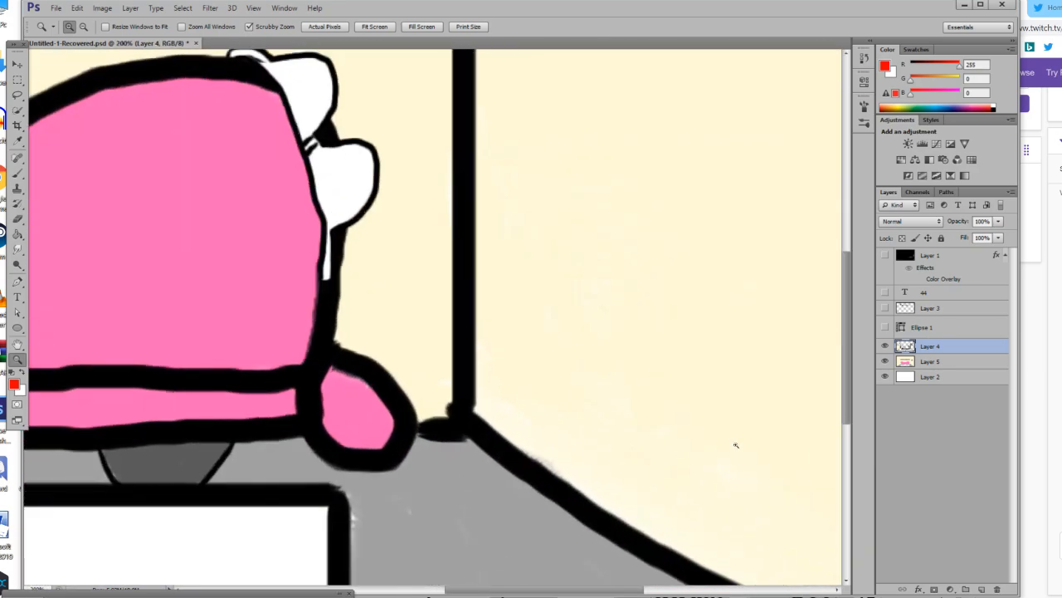
Try a red brush stroke on the grey floor beside the table, undo it and reset the foreground colour to black.
left_click_drag(559, 591, 583, 591)
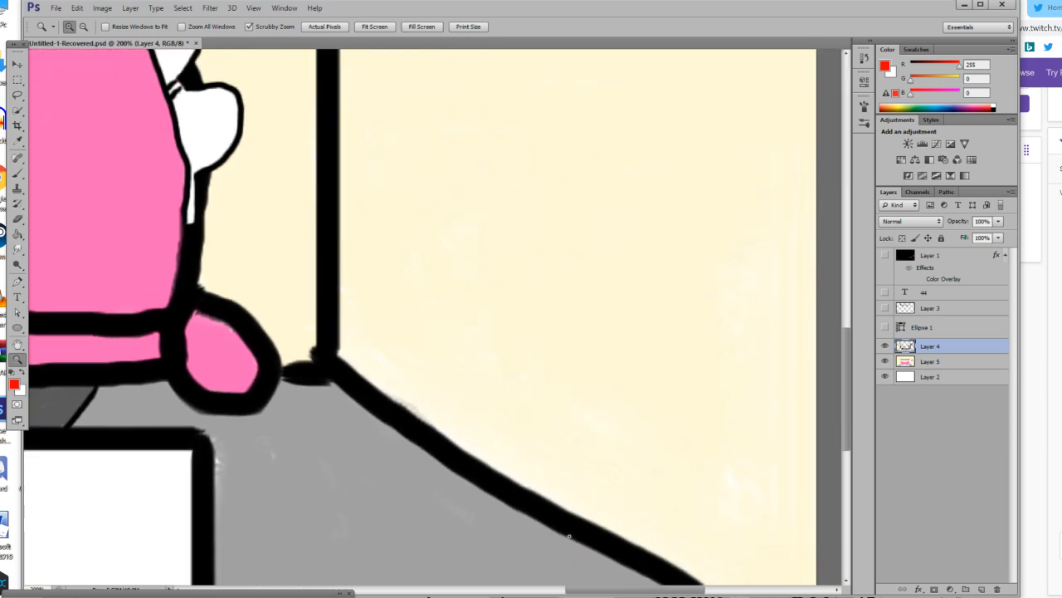
scroll(570, 537, "down", 3)
key("b")
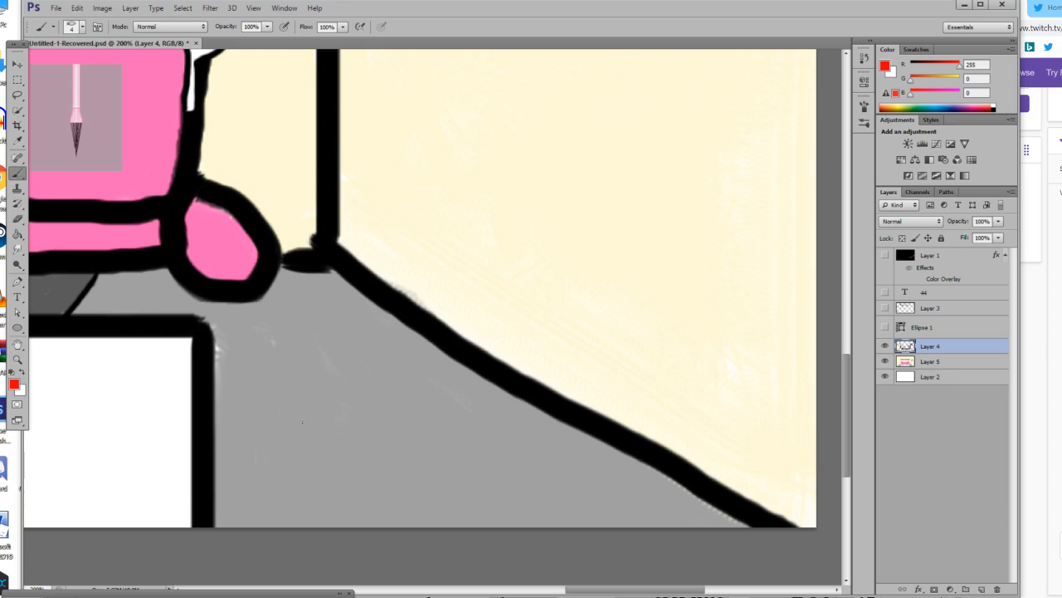
left_click_drag(302, 420, 323, 437)
left_click(79, 7)
left_click(100, 18)
left_click(17, 374)
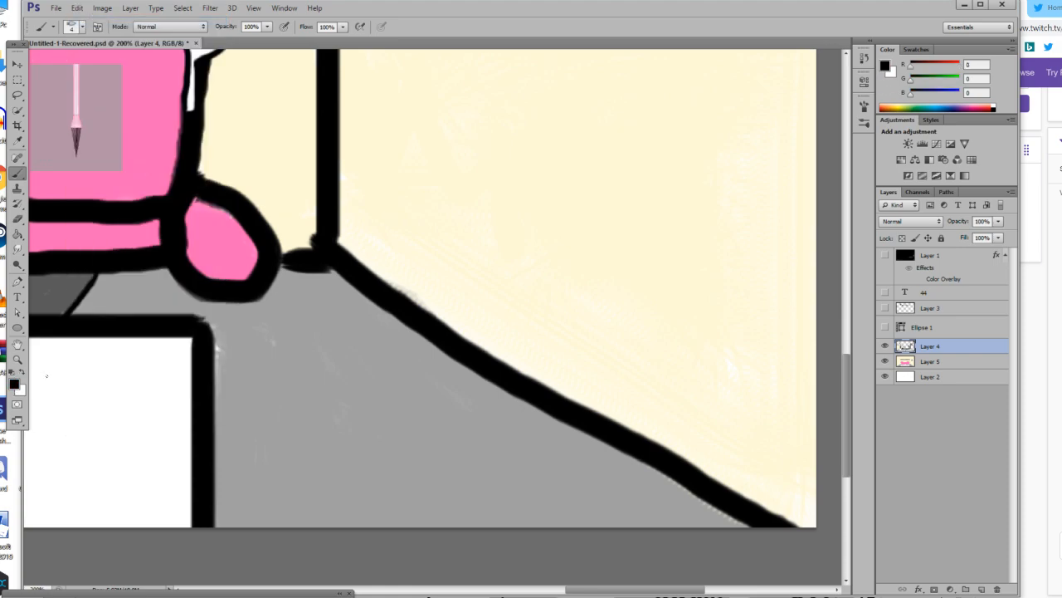
Draw a black outline of a small box-shaped console with a round lid on the floor beside the table.
left_click_drag(287, 431, 306, 427)
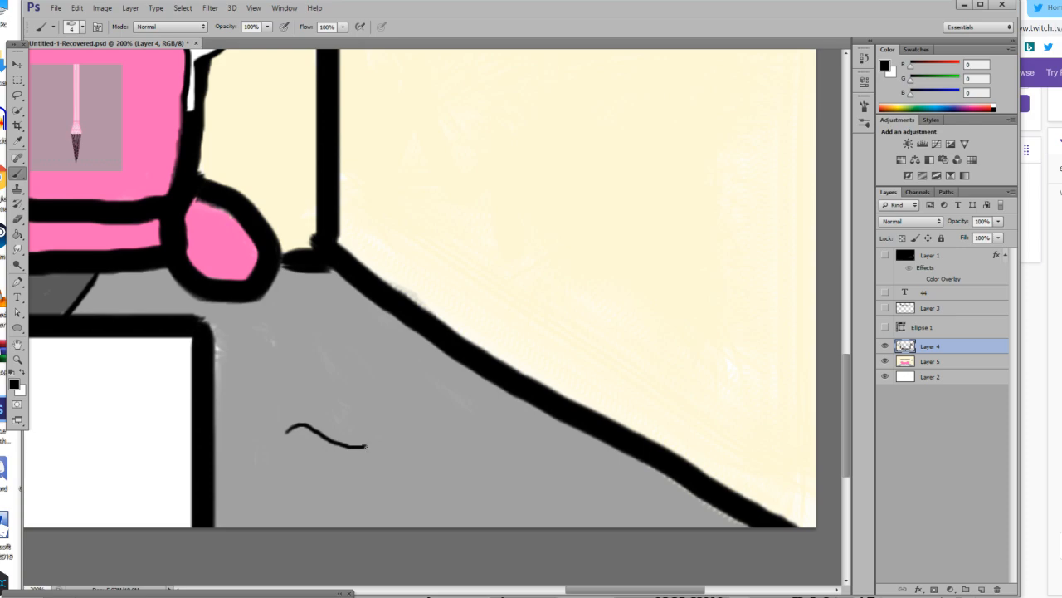
mouse_move(366, 448)
left_mouse_down()
mouse_move(427, 432)
mouse_move(427, 454)
mouse_move(364, 471)
mouse_move(427, 459)
left_mouse_up()
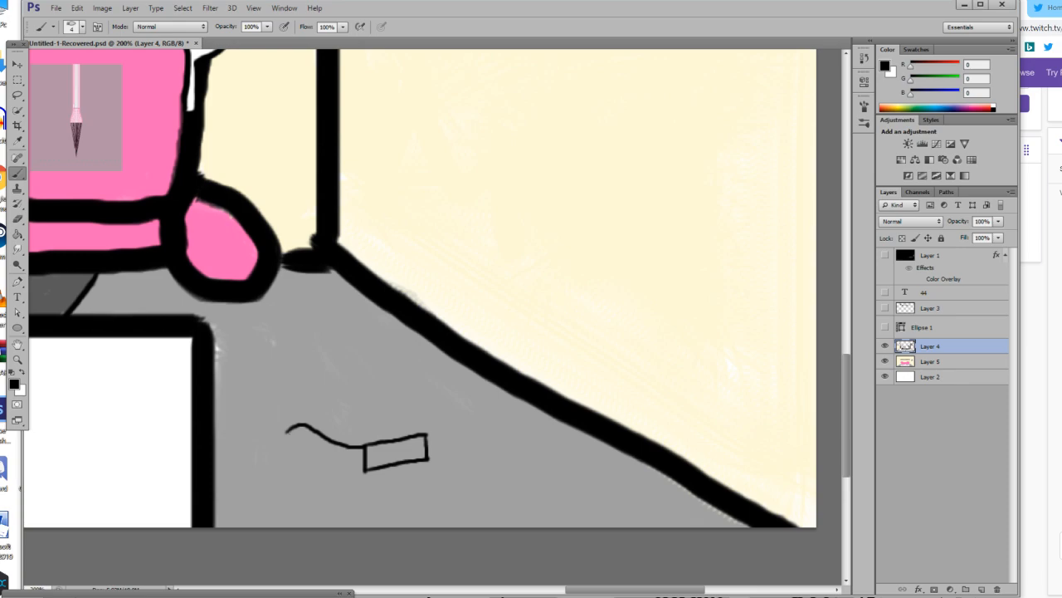
left_click_drag(286, 437, 367, 472)
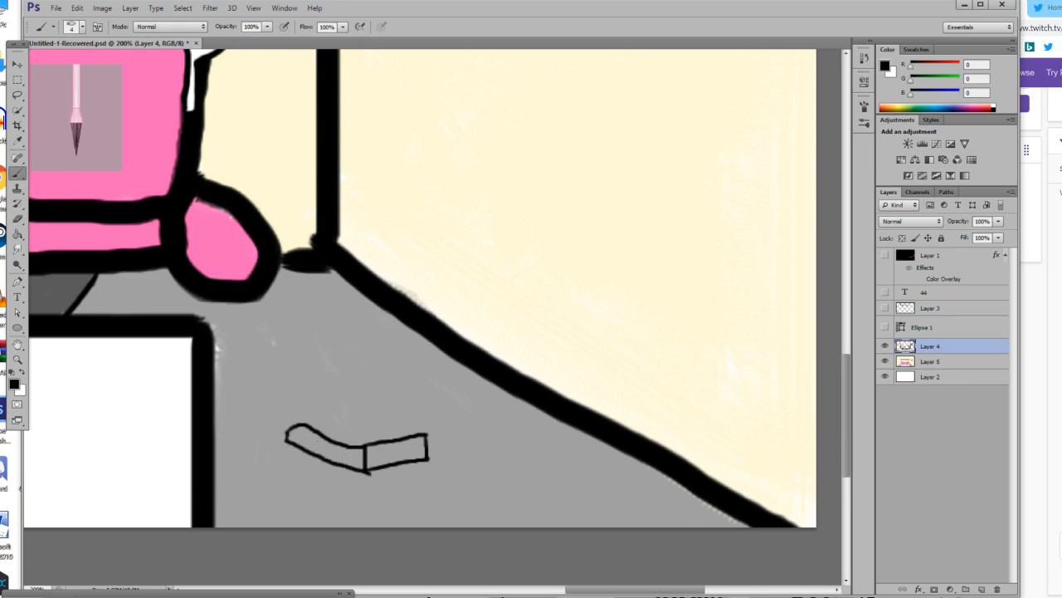
mouse_move(286, 427)
left_mouse_down()
mouse_move(326, 411)
mouse_move(396, 417)
mouse_move(423, 433)
mouse_move(370, 401)
mouse_move(363, 443)
left_mouse_up()
key("ctrl+z")
left_click_drag(370, 442, 351, 440)
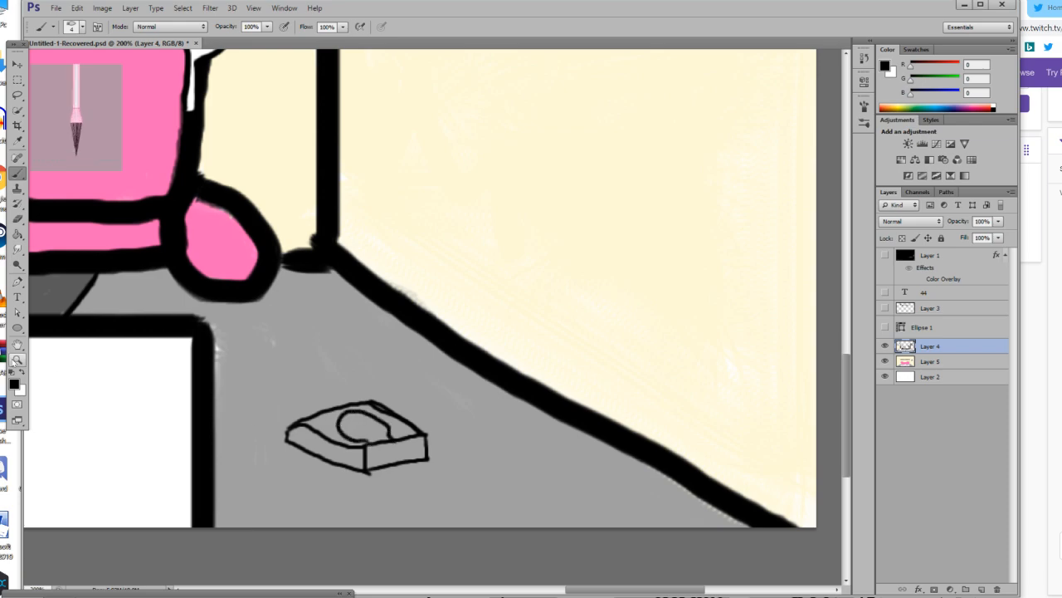
Add round buttons to the console's top, three short vent lines and a slot outline to its left side face.
left_click(16, 358)
left_click(369, 461)
left_click(347, 447)
left_click(345, 441)
left_click(342, 436)
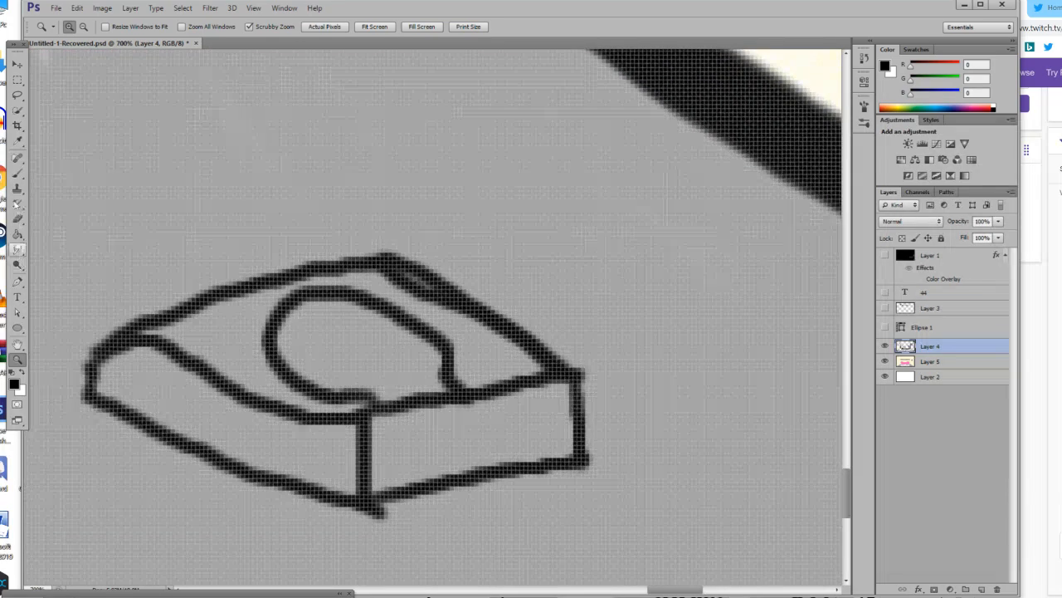
left_click(18, 174)
mouse_move(272, 286)
left_mouse_down()
mouse_move(270, 310)
mouse_move(310, 291)
left_mouse_up()
mouse_move(209, 313)
left_mouse_down()
mouse_move(194, 332)
mouse_move(229, 323)
mouse_move(204, 315)
left_mouse_up()
mouse_move(375, 272)
left_mouse_down()
mouse_move(370, 292)
mouse_move(380, 290)
left_mouse_up()
mouse_move(150, 370)
left_mouse_down()
mouse_move(153, 406)
mouse_move(168, 413)
mouse_move(192, 389)
mouse_move(189, 423)
left_mouse_up()
mouse_move(259, 456)
left_mouse_down()
mouse_move(253, 446)
mouse_move(274, 425)
mouse_move(341, 434)
left_mouse_up()
key("ctrl+z")
mouse_move(263, 473)
left_mouse_down()
mouse_move(260, 452)
mouse_move(279, 432)
mouse_move(352, 449)
mouse_move(361, 466)
left_mouse_up()
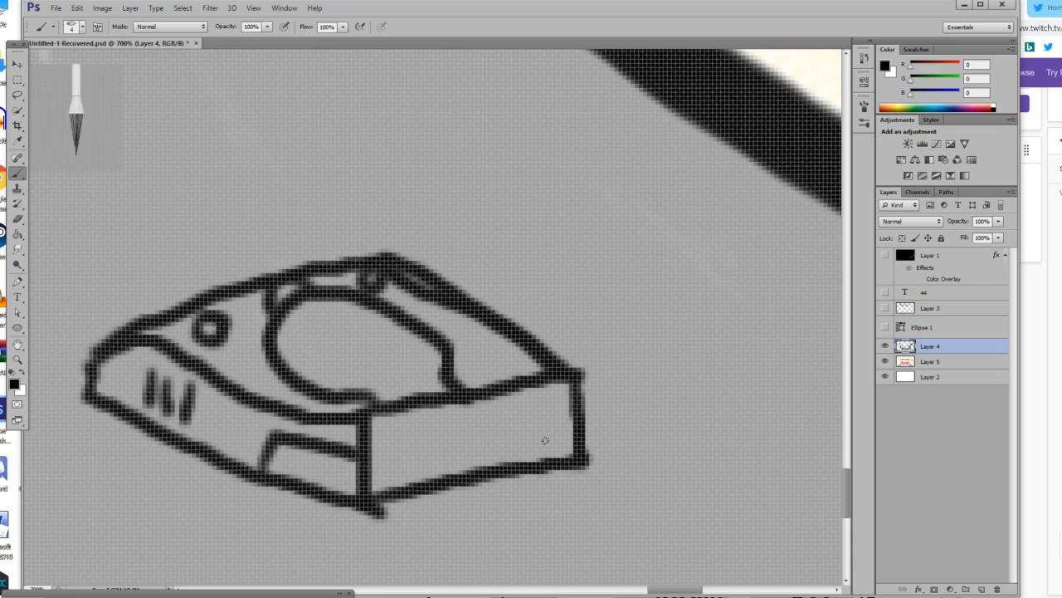
Add two dots, a small dot near the front corner and three vent lines to the console's right side face.
mouse_move(558, 437)
left_mouse_down()
mouse_move(531, 450)
mouse_move(561, 434)
mouse_move(540, 432)
left_mouse_up()
key("ctrl+alt+z")
key("ctrl+alt+z")
left_click(77, 8)
left_click(98, 32)
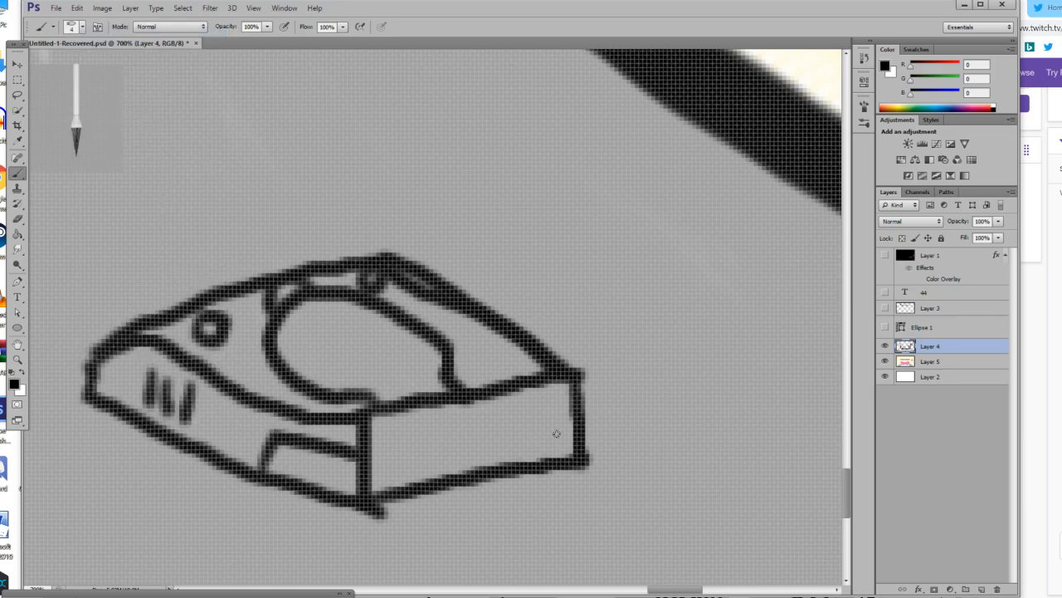
left_click_drag(556, 434, 525, 442)
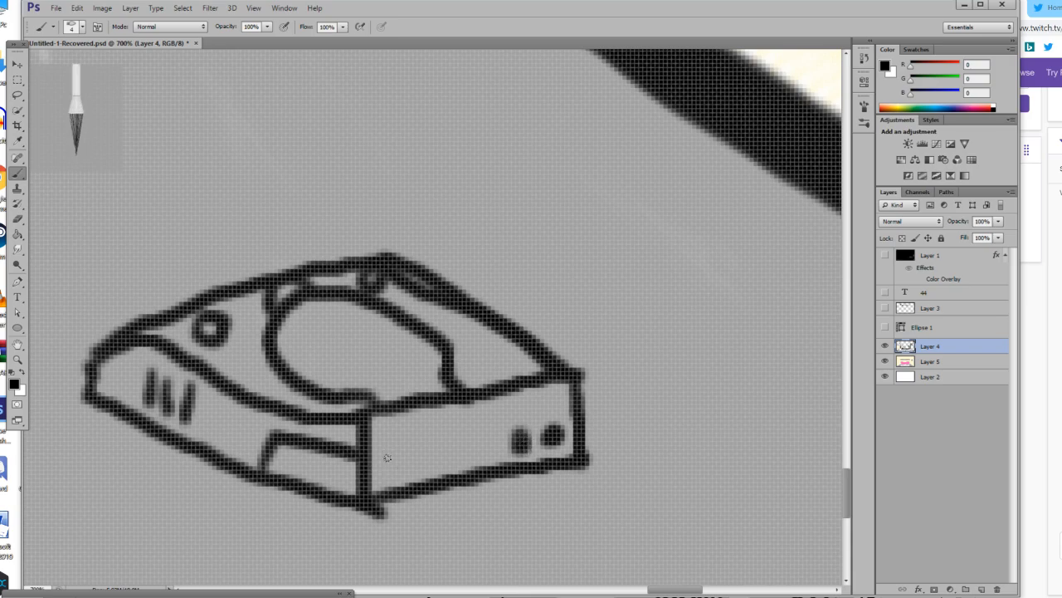
left_click_drag(384, 467, 391, 463)
mouse_move(433, 415)
left_mouse_down()
mouse_move(437, 453)
mouse_move(460, 430)
mouse_move(462, 448)
left_mouse_up()
left_click_drag(479, 417, 484, 445)
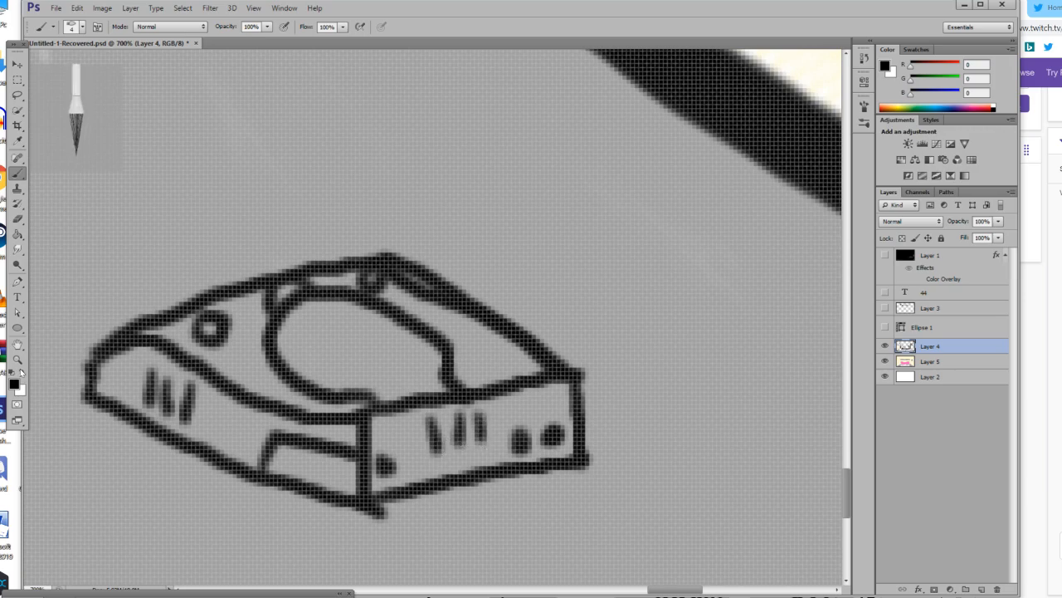
Fill both side faces of the console and its slot with white, undoing the fill that floods the outline.
left_click(20, 373)
left_click(18, 234)
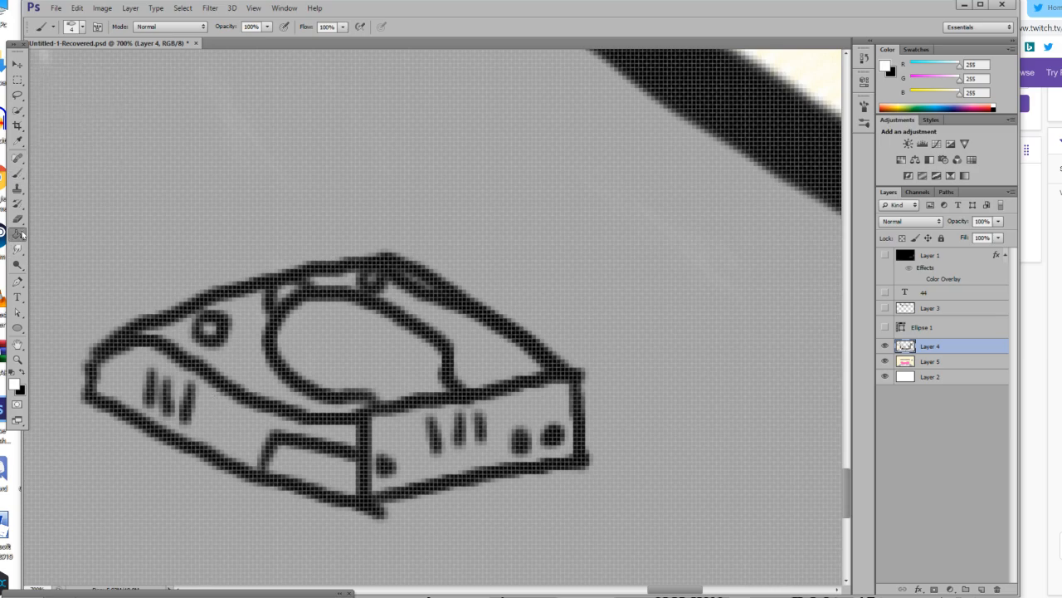
left_click(235, 437)
left_click(166, 368)
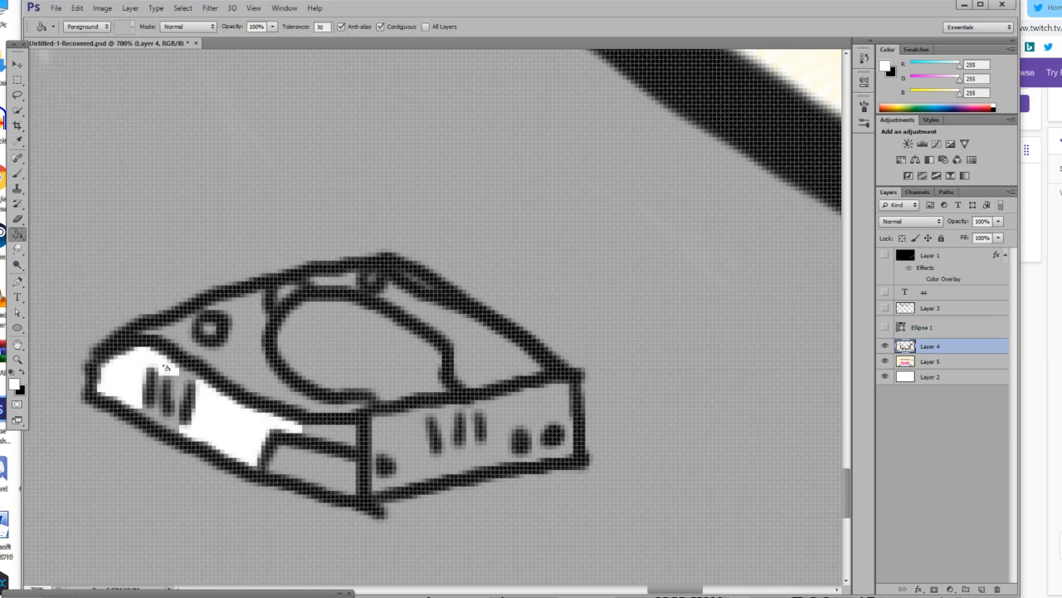
left_click(344, 434)
left_click(328, 469)
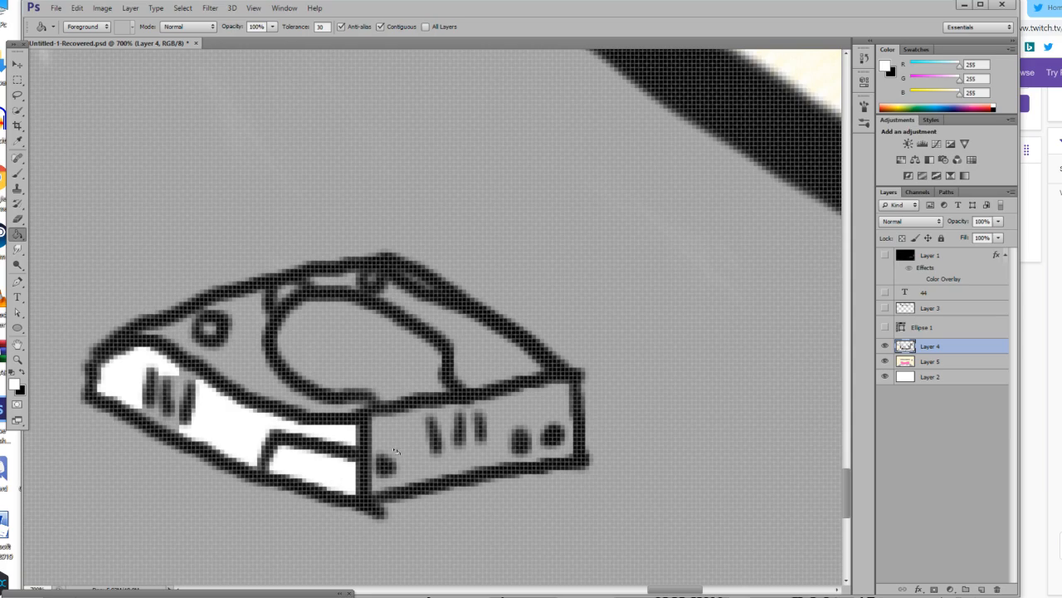
left_click(401, 443)
left_click(546, 453)
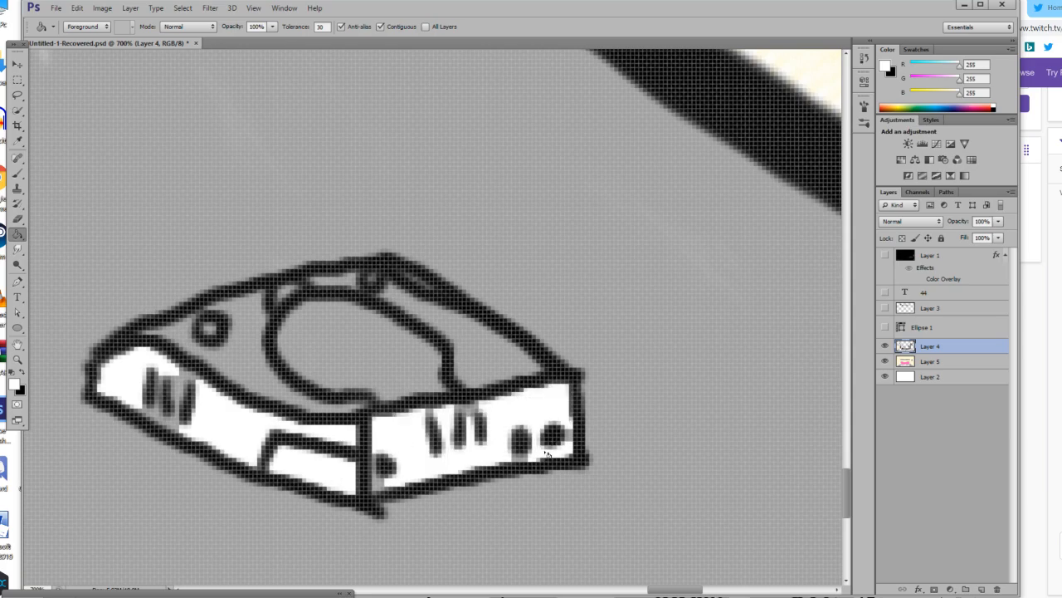
left_click(387, 476)
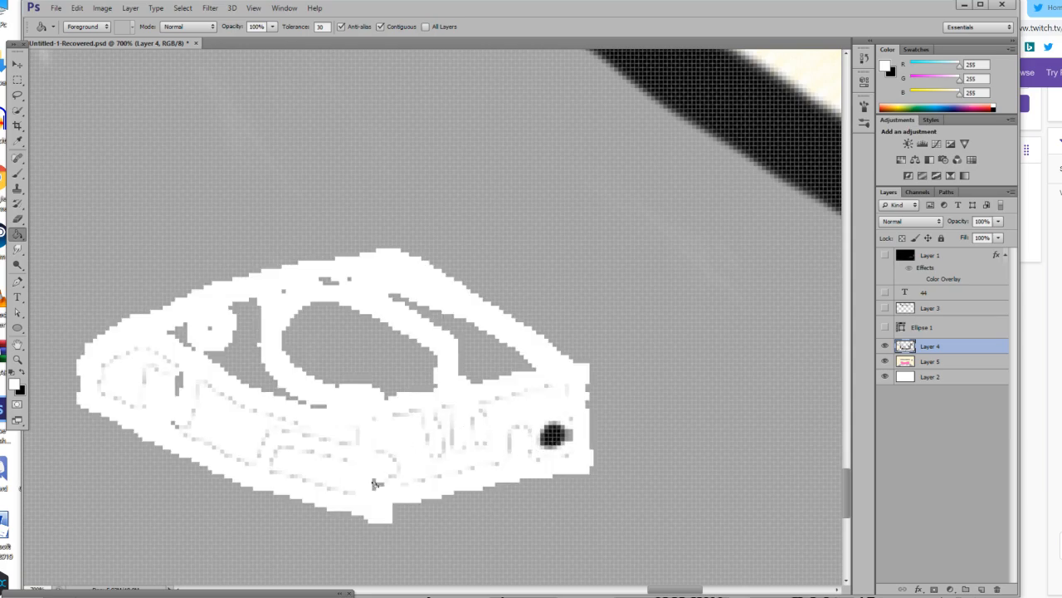
key("ctrl+z")
left_click(381, 488)
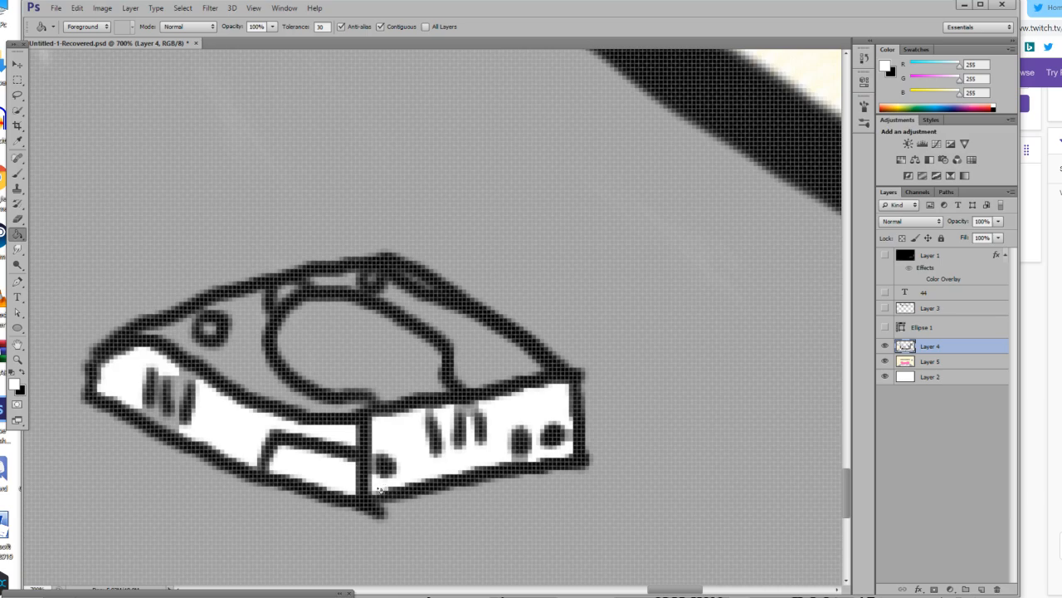
Fill the console's top surface, its round lid and the strip beside it with white.
left_click(251, 360)
left_click(383, 343)
left_click(461, 347)
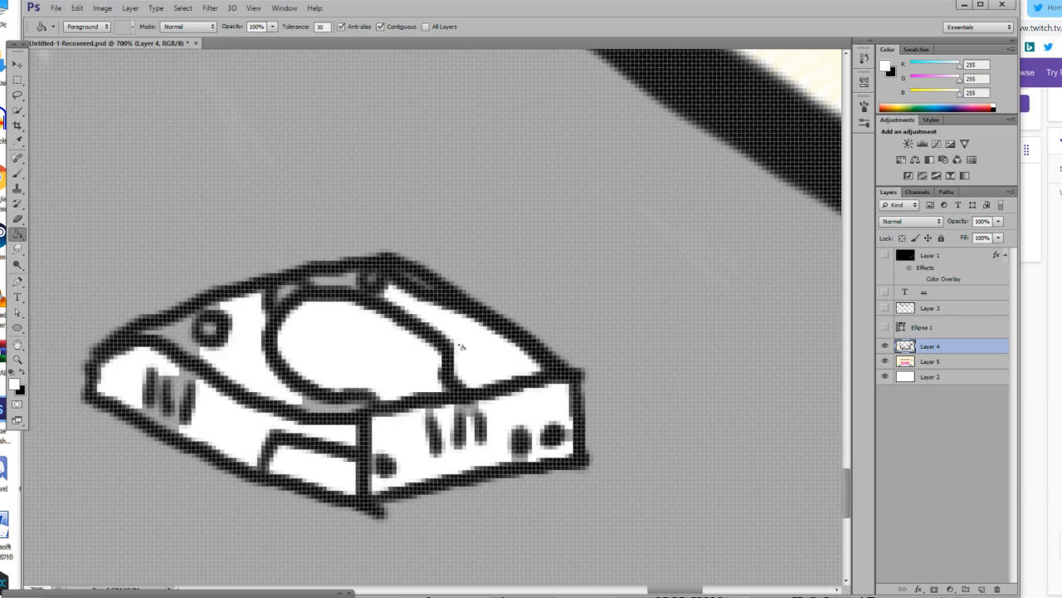
left_click(178, 333)
left_click(324, 407)
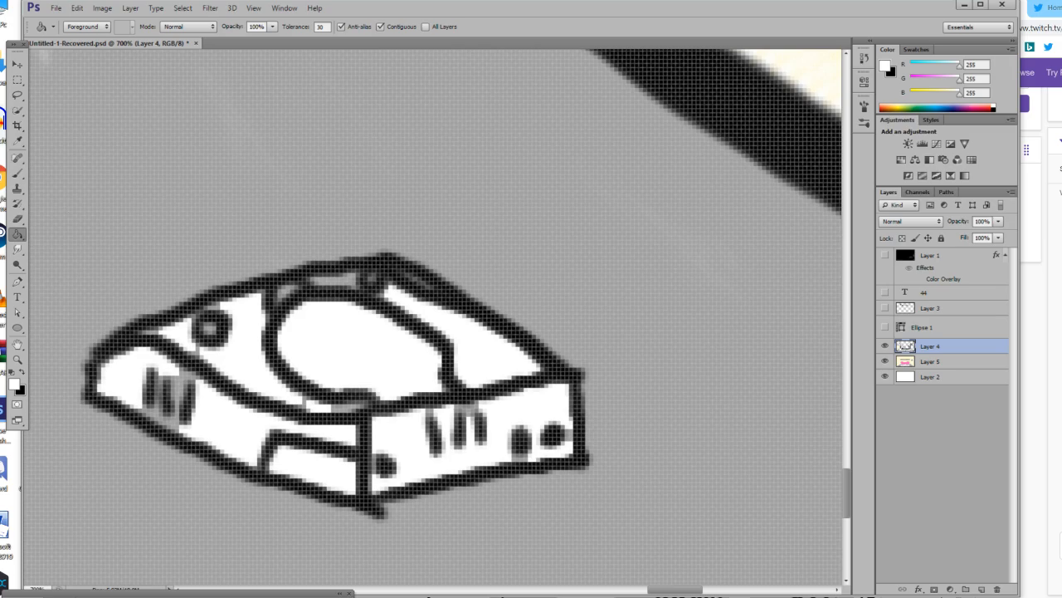
Set the brush size to 2 px and paint white over the grey gaps along the console's top left edge.
left_click(17, 173)
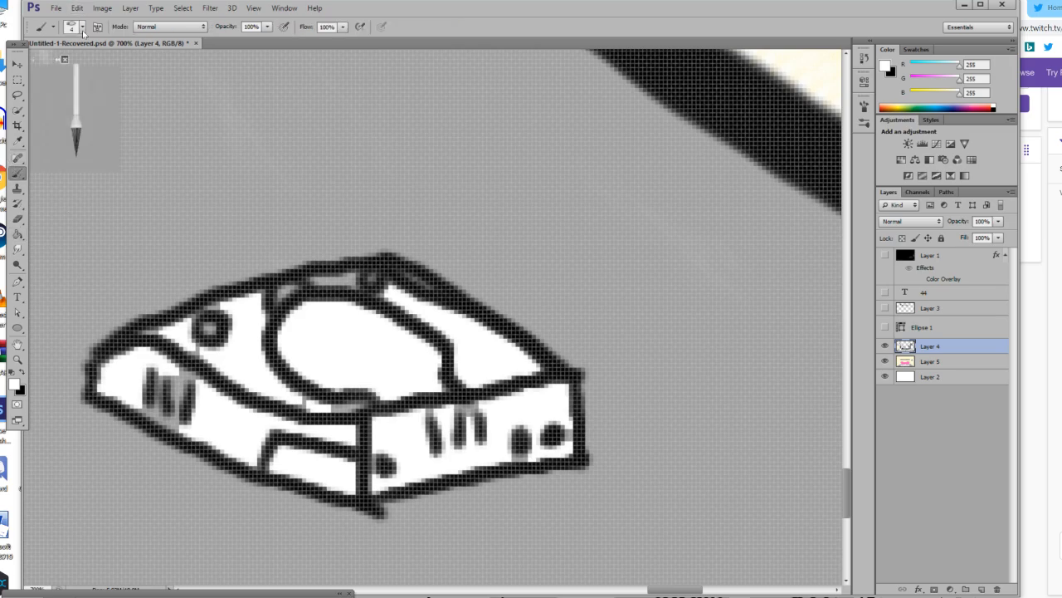
left_click(83, 29)
type("2")
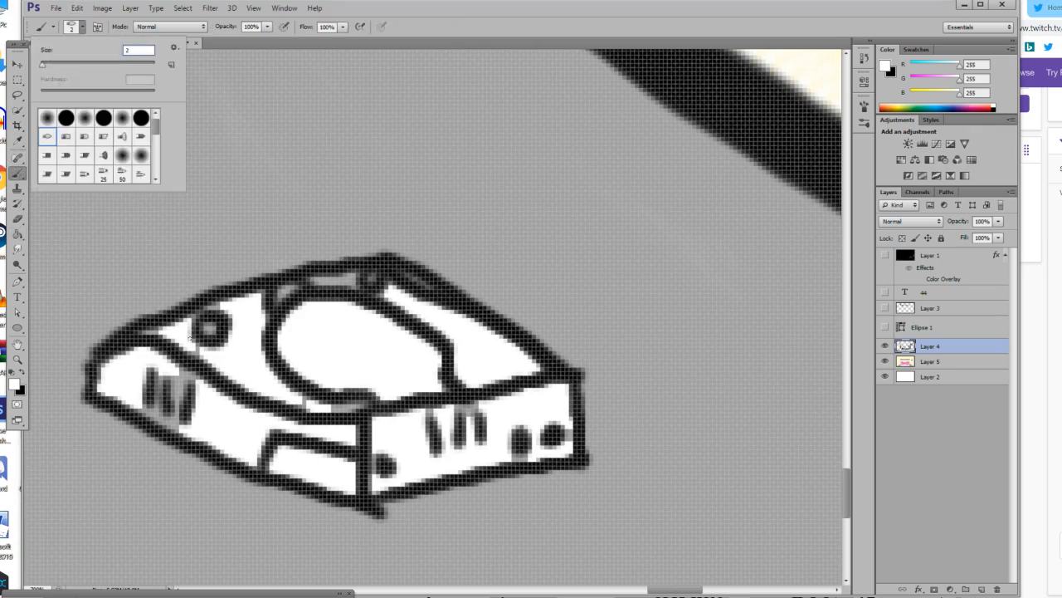
key("Return")
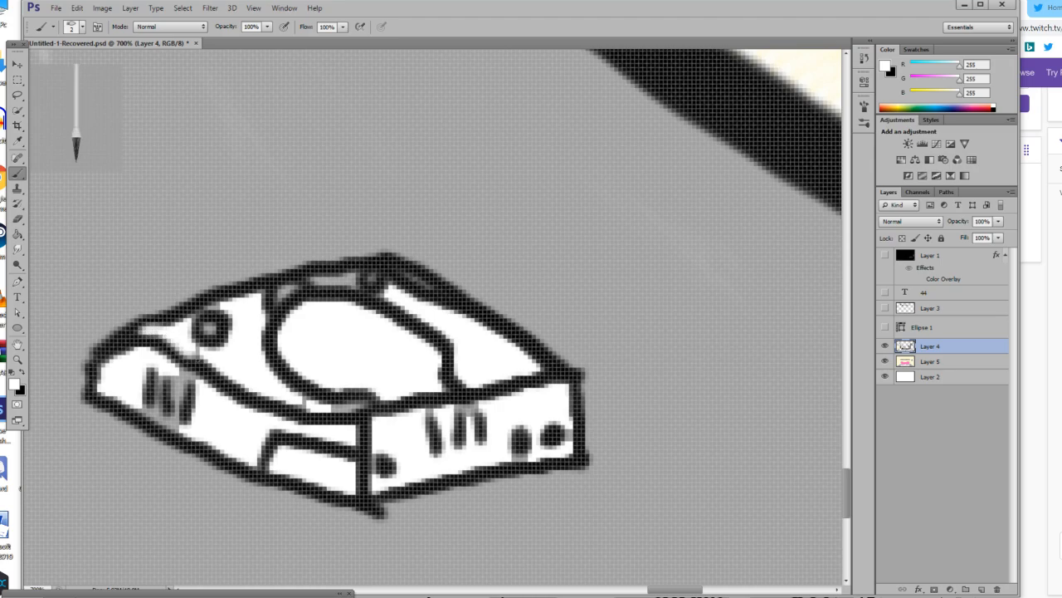
mouse_move(202, 359)
left_mouse_down()
mouse_move(308, 404)
mouse_move(365, 405)
mouse_move(292, 398)
left_mouse_up()
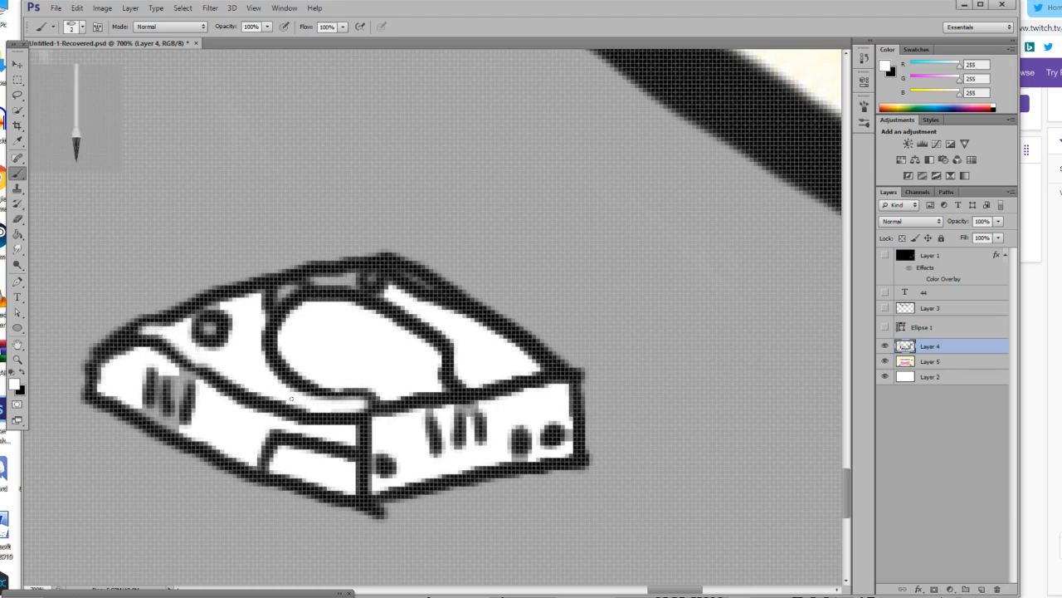
left_click_drag(223, 299, 210, 304)
Switch to Discord, look through the YuuCast server's channels and return to Photoshop.
key("alt+Tab")
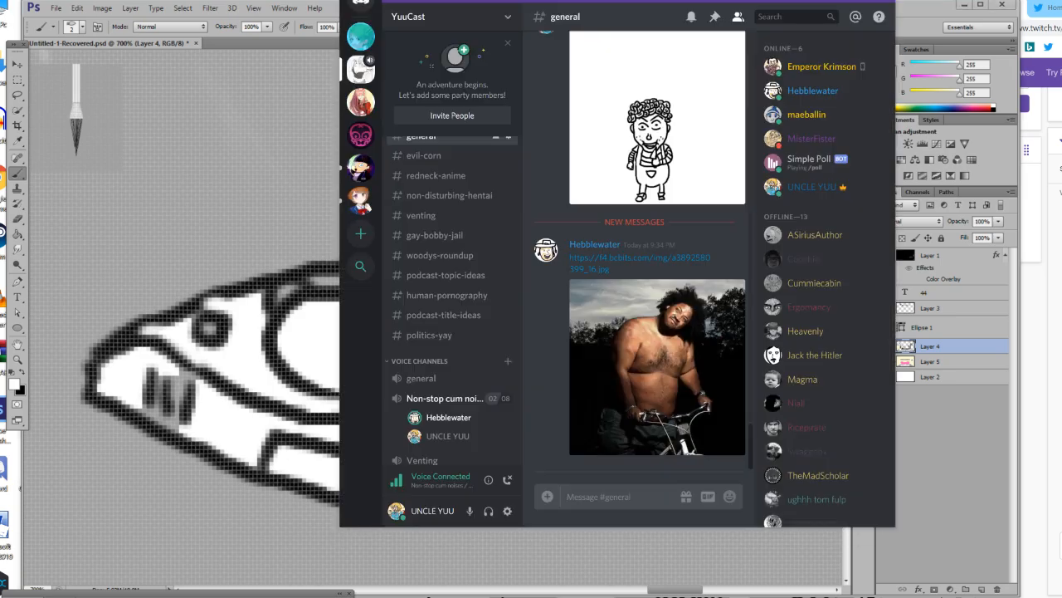
scroll(450, 207, "up", 1)
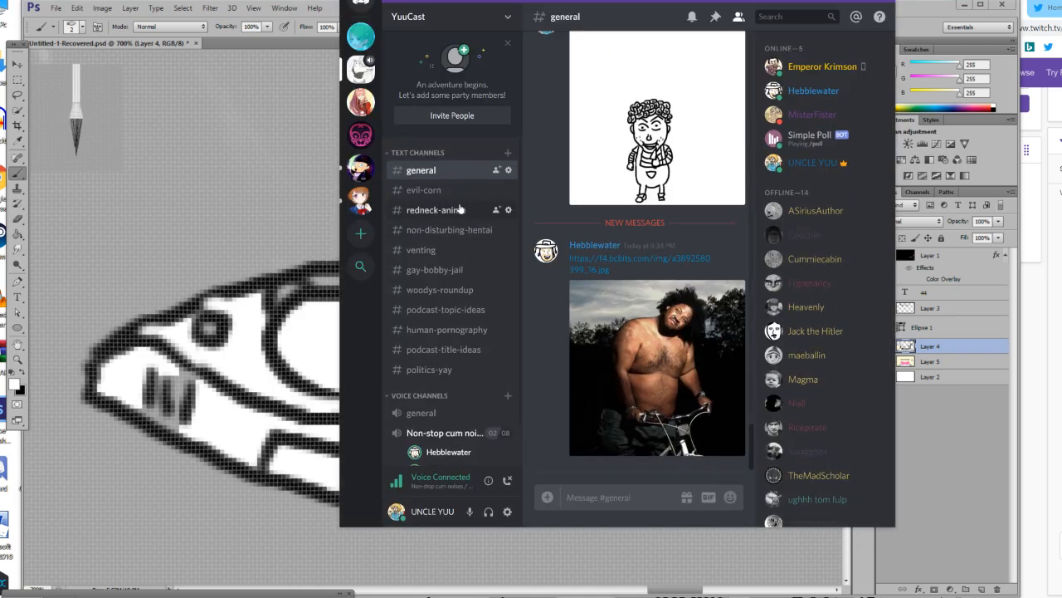
scroll(460, 209, "down", 1)
scroll(434, 278, "up", 1)
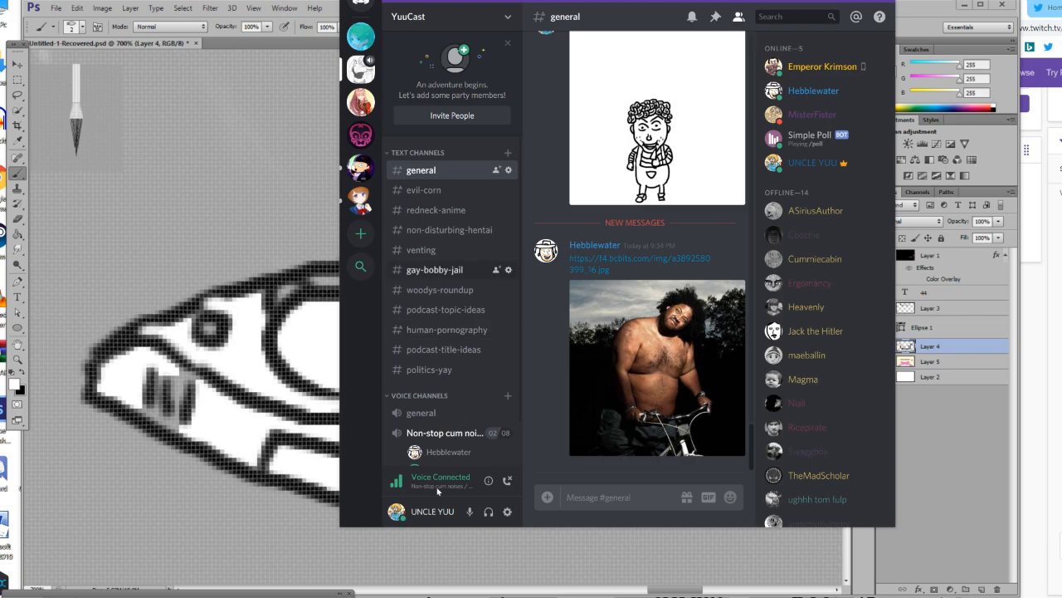
left_click(446, 567)
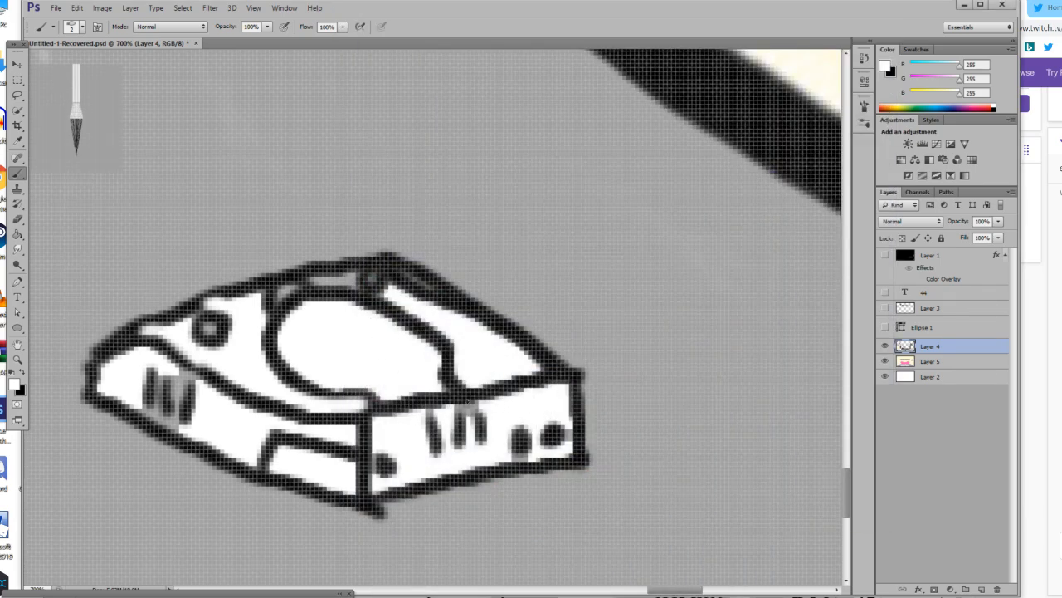
Paint white over the remaining grey around the vents and dots and in the strip behind the console's lid.
mouse_move(453, 404)
left_mouse_down()
mouse_move(475, 405)
mouse_move(456, 416)
mouse_move(480, 400)
mouse_move(472, 443)
mouse_move(462, 435)
mouse_move(512, 460)
mouse_move(548, 457)
mouse_move(513, 462)
mouse_move(572, 448)
mouse_move(568, 428)
left_mouse_up()
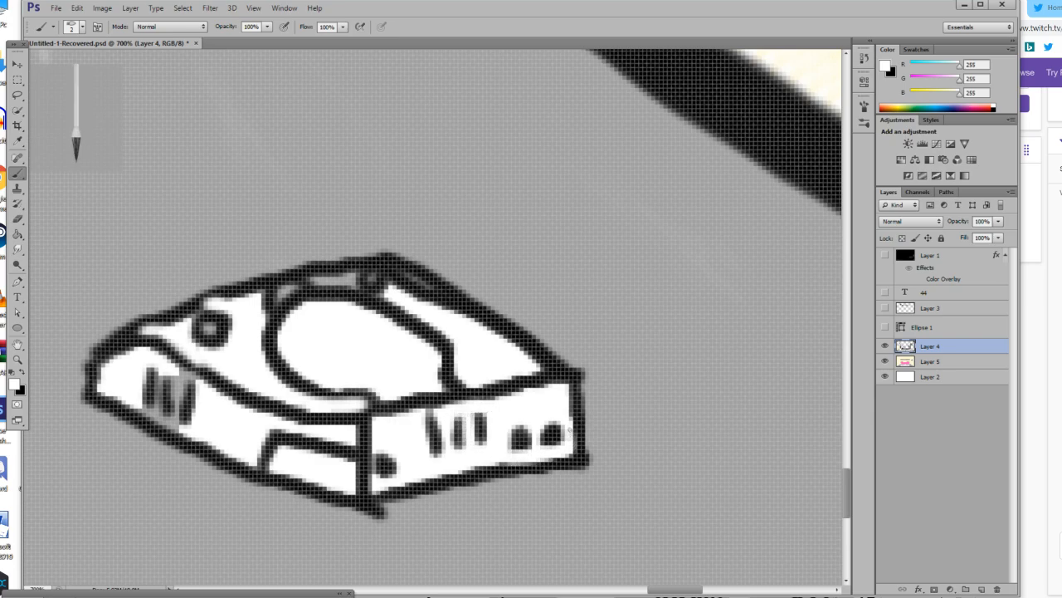
mouse_move(146, 406)
left_mouse_down()
mouse_move(186, 426)
mouse_move(137, 407)
left_mouse_up()
mouse_move(180, 375)
left_mouse_down()
mouse_move(182, 413)
mouse_move(184, 381)
mouse_move(203, 384)
mouse_move(163, 373)
mouse_move(162, 407)
mouse_move(155, 367)
left_mouse_up()
mouse_move(349, 279)
left_mouse_down()
mouse_move(306, 280)
mouse_move(355, 283)
mouse_move(378, 297)
left_mouse_up()
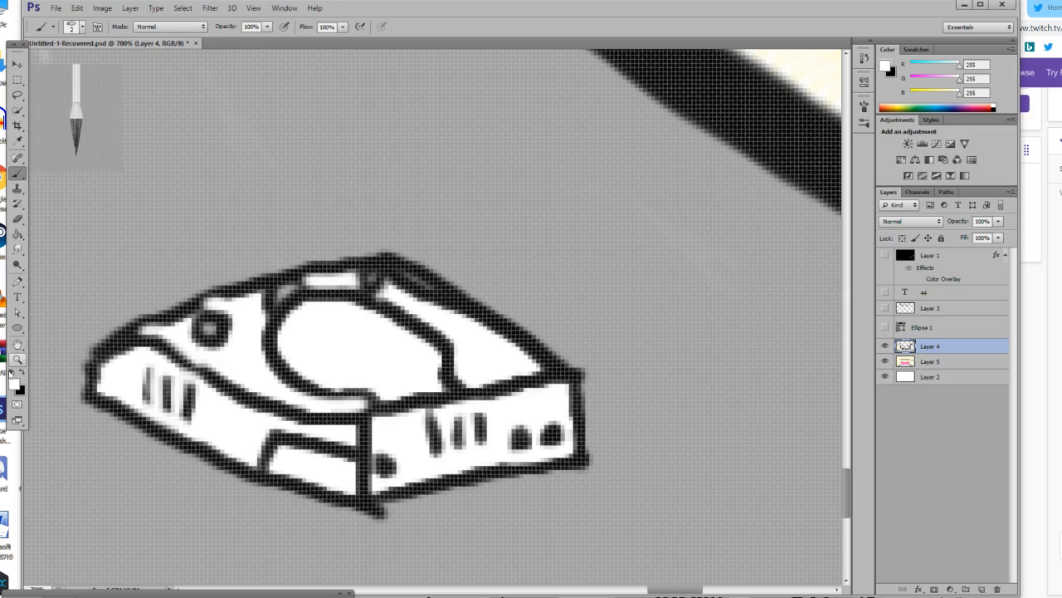
Set the foreground colour to orange (RGB 255, 144, 0) and paint the small area behind the left of the lid.
left_click(16, 385)
left_click(646, 452)
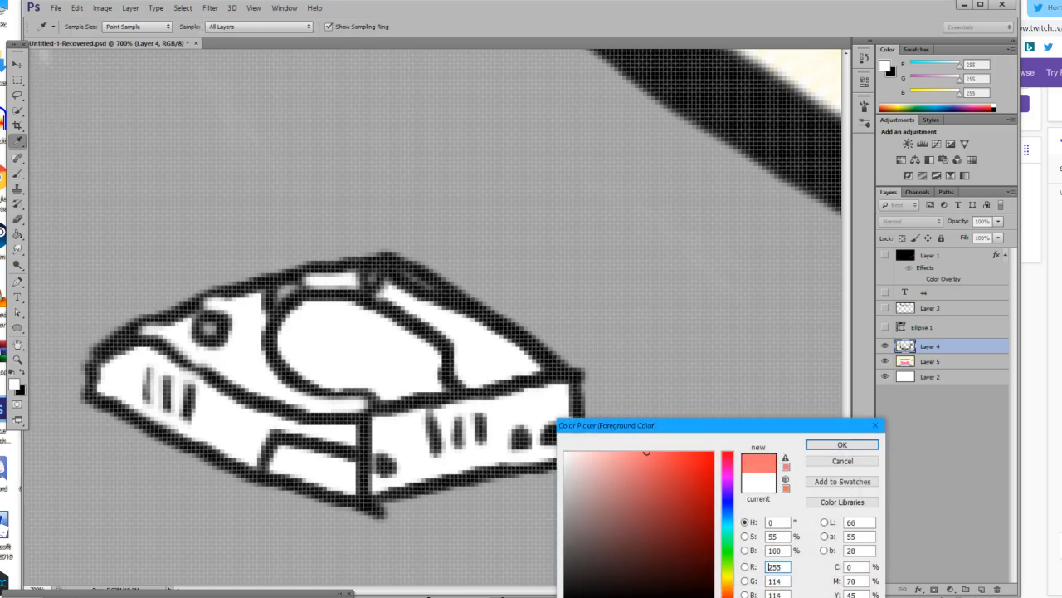
left_click_drag(728, 583, 728, 588)
mouse_move(661, 485)
left_mouse_down()
mouse_move(692, 498)
mouse_move(714, 452)
left_mouse_up()
left_click(843, 445)
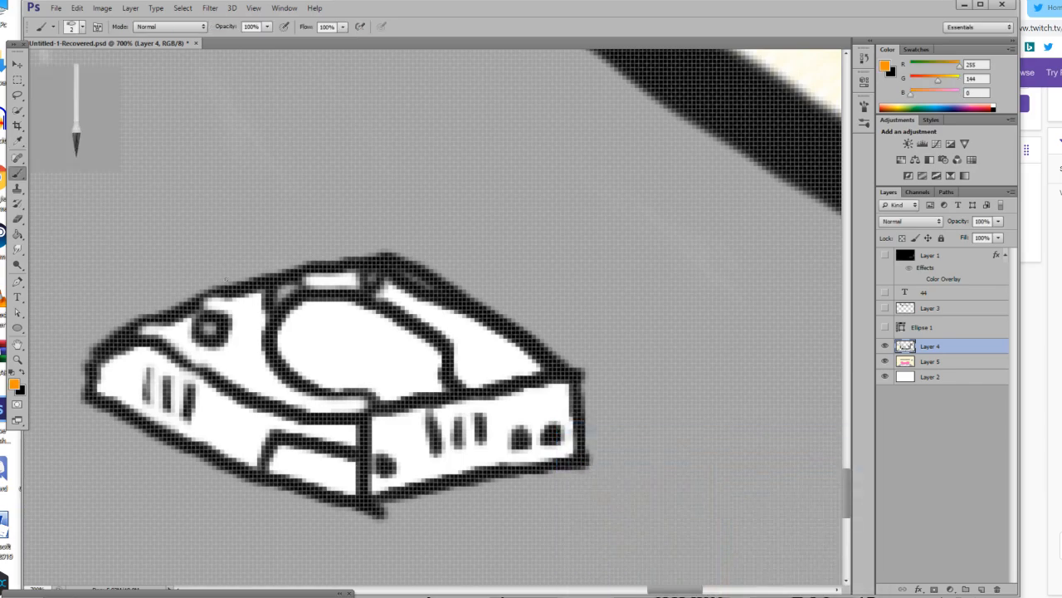
left_click_drag(280, 284, 294, 284)
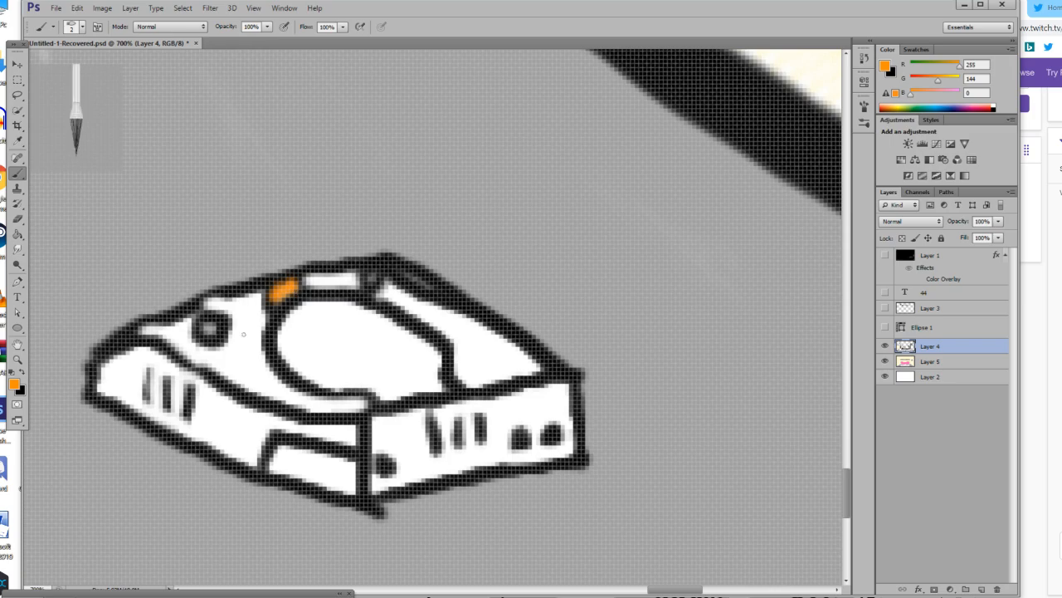
left_click(18, 360)
left_click_drag(266, 370, 144, 429)
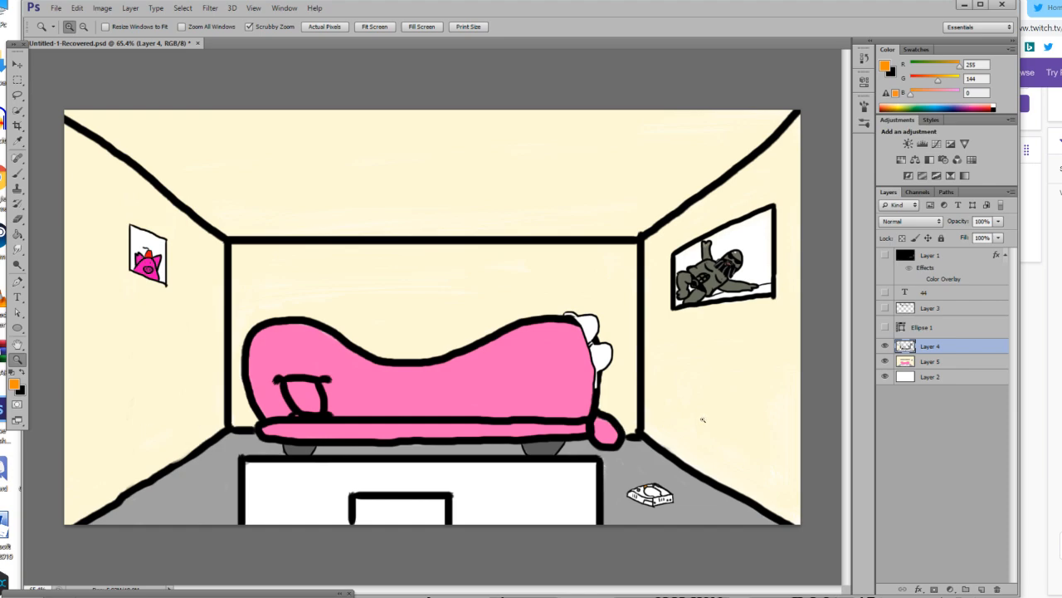
left_click(775, 459)
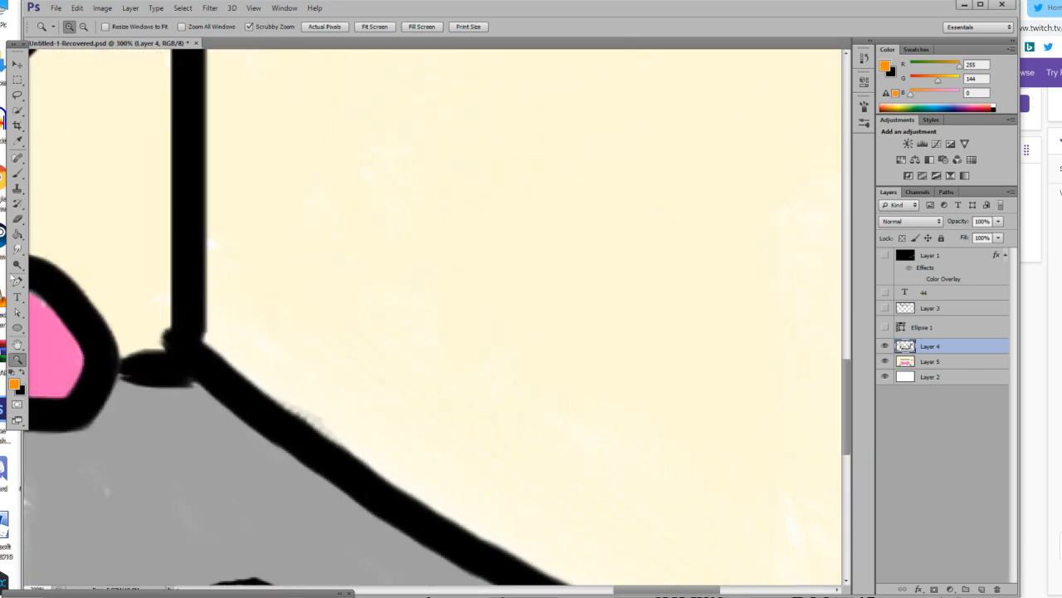
left_click_drag(346, 419, 286, 419)
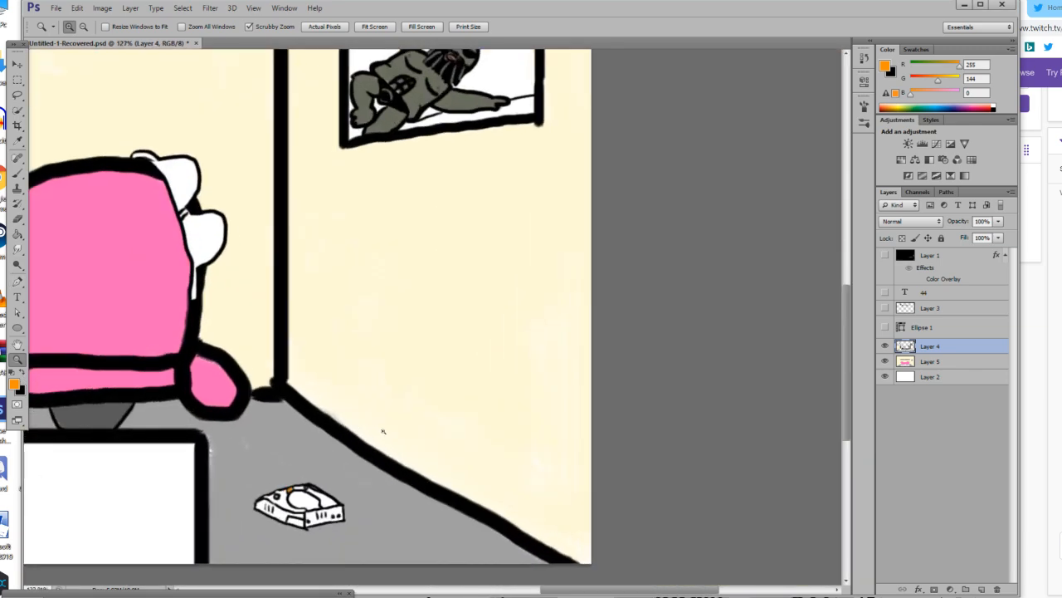
left_click(17, 173)
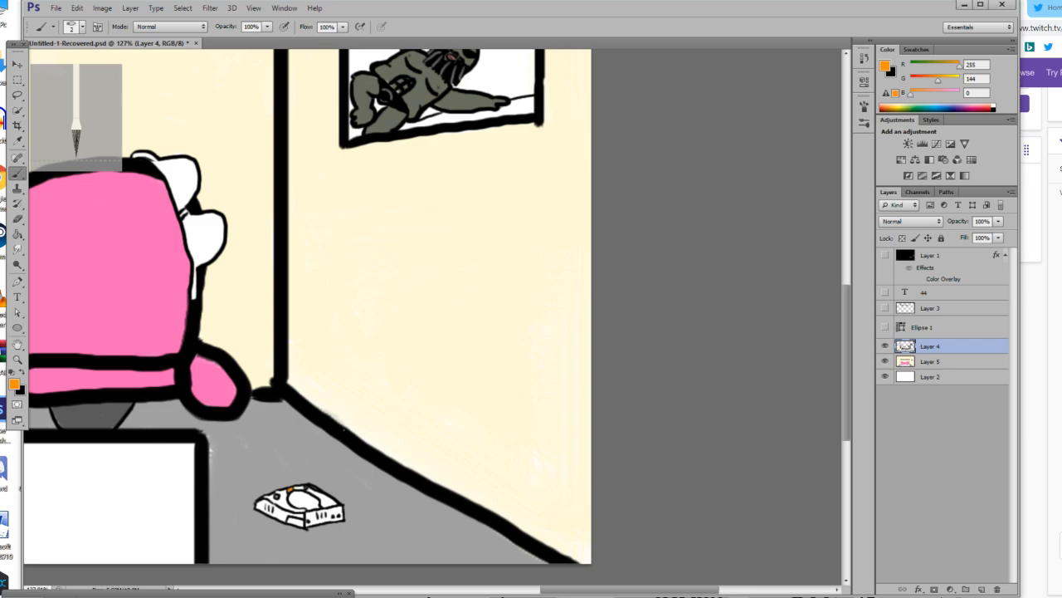
left_click_drag(307, 449, 307, 292)
key("ctrl+z")
Switch to Discord, view the pink drawing posted in the YuuCast general channel enlarged, and return to Photoshop.
key("alt+Tab")
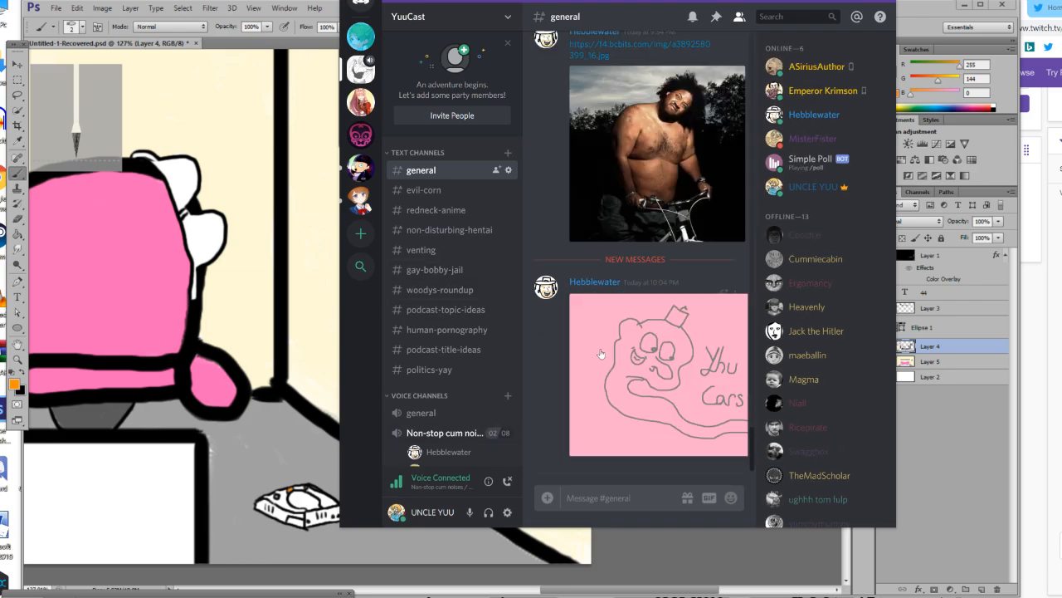
left_click(601, 354)
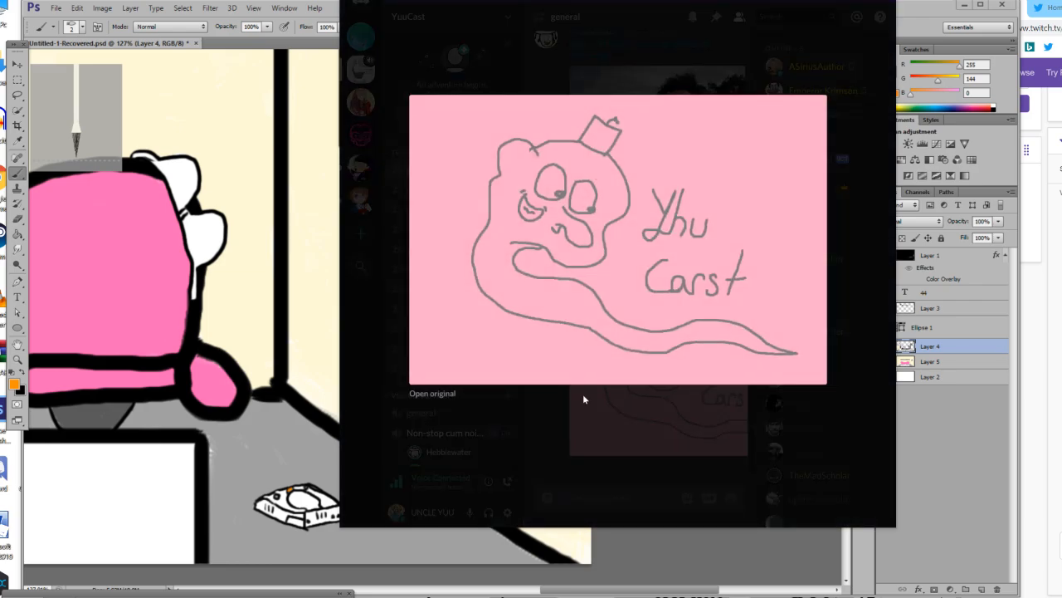
left_click(590, 415)
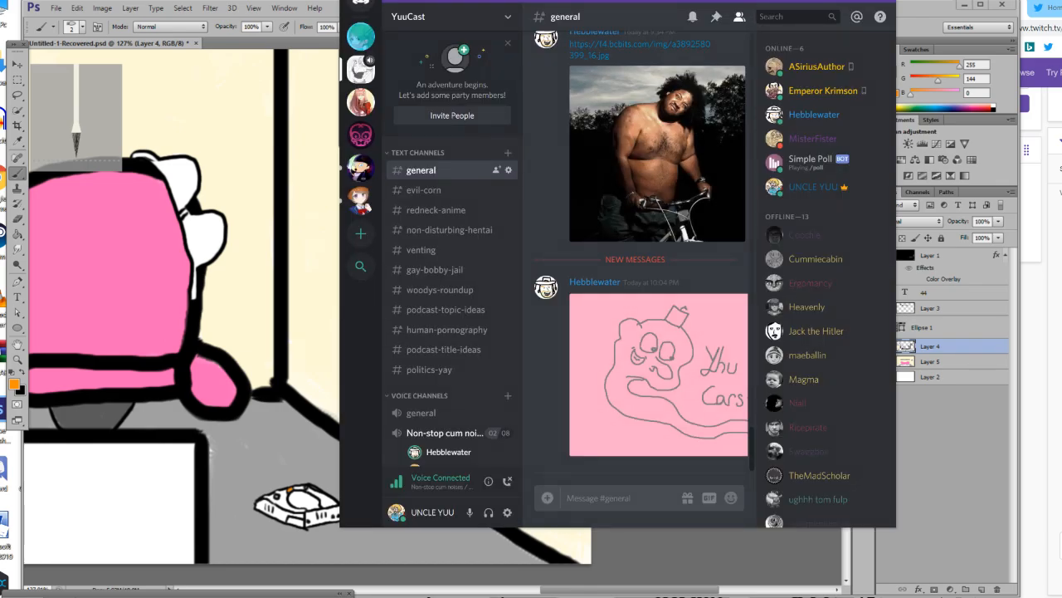
left_click(855, 1)
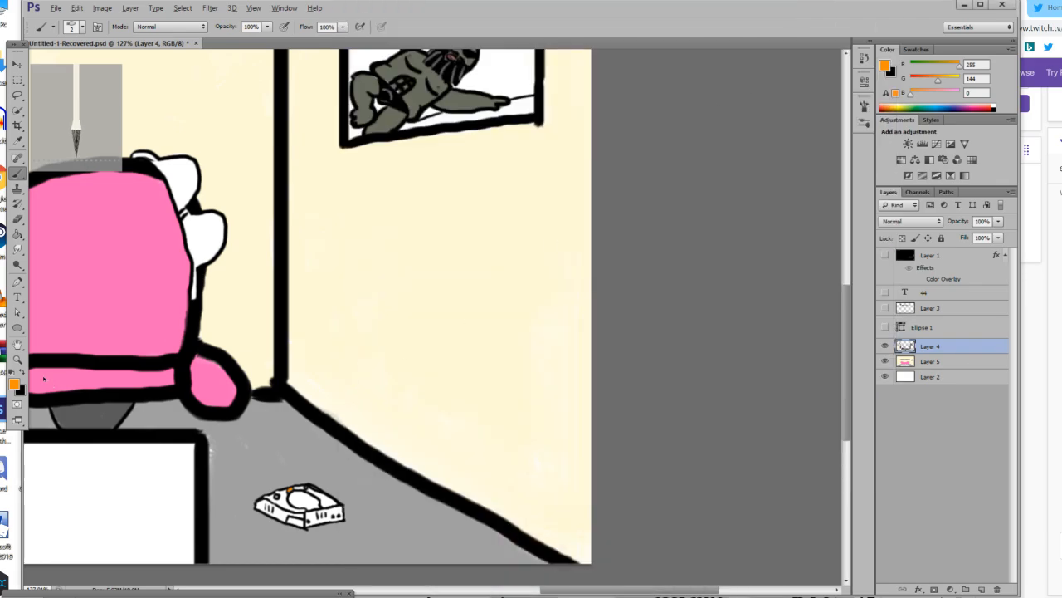
Switch the foreground colour to black, set the brush to 15 px and outline a tall cabinet's front face along the right wall.
left_click(22, 376)
mouse_move(302, 448)
left_mouse_down()
mouse_move(302, 183)
mouse_move(532, 274)
mouse_move(551, 368)
mouse_move(550, 533)
left_mouse_up()
key("ctrl+z")
key("ctrl+alt+z")
left_click(82, 28)
left_click_drag(45, 65, 56, 66)
left_click(313, 445)
mouse_move(313, 445)
left_mouse_down()
mouse_move(321, 373)
mouse_move(389, 211)
mouse_move(319, 205)
mouse_move(509, 252)
mouse_move(540, 267)
mouse_move(540, 535)
left_mouse_up()
left_click_drag(493, 560, 488, 566)
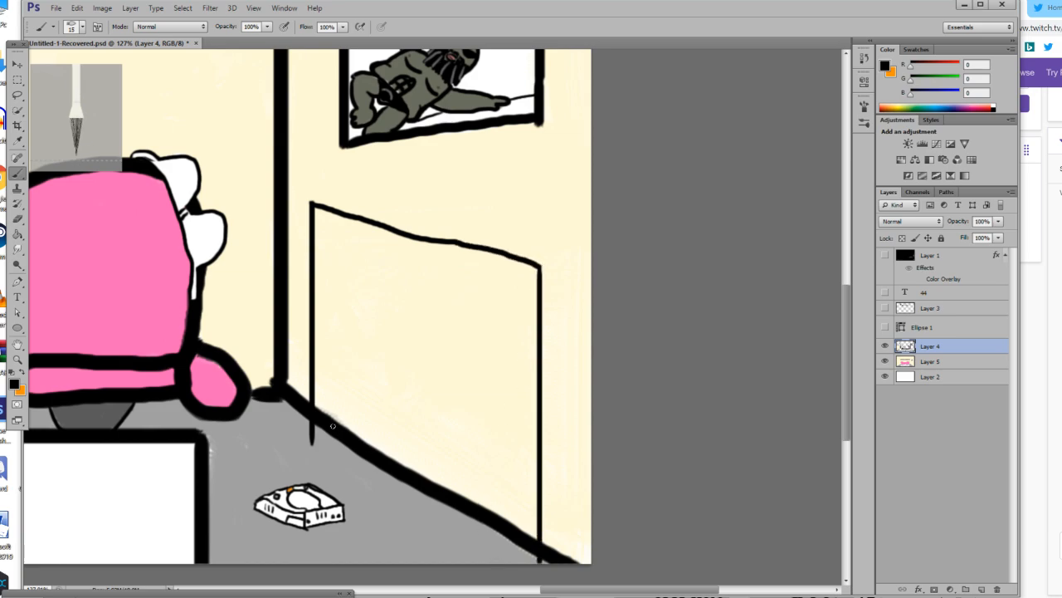
left_click_drag(312, 437, 496, 563)
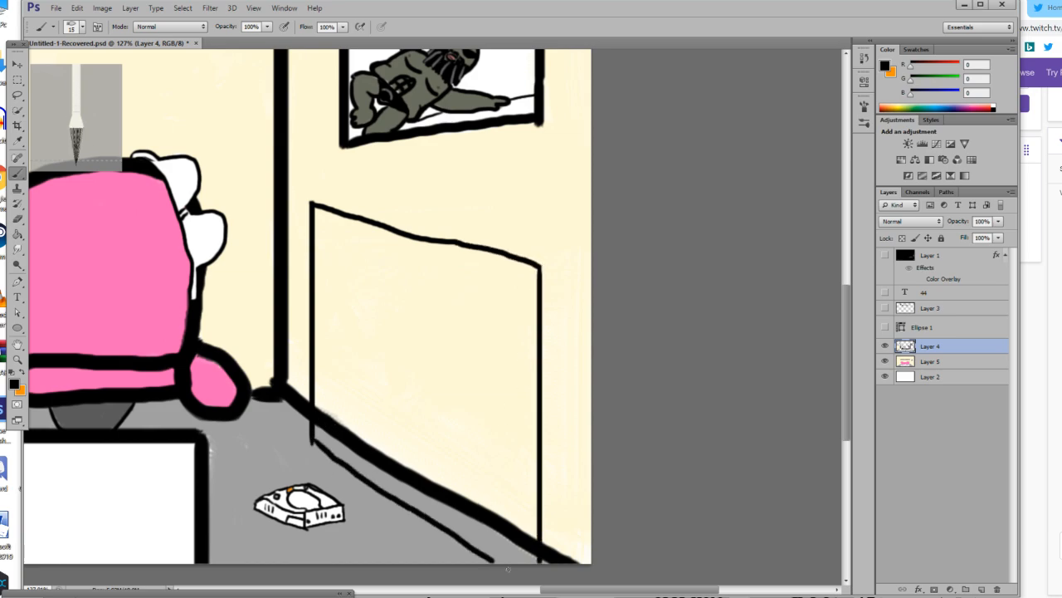
Draw the cabinet's top face and narrow right side to give it depth against the wall.
left_click_drag(314, 203, 354, 192)
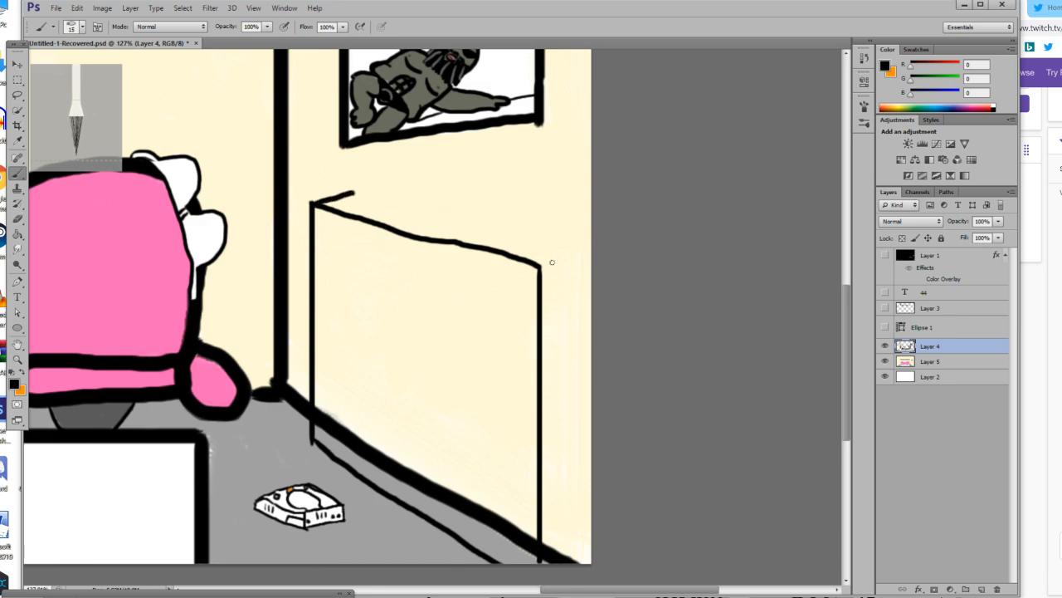
left_click_drag(541, 266, 566, 252)
left_click_drag(564, 254, 566, 557)
left_click_drag(354, 193, 545, 256)
key("ctrl+z")
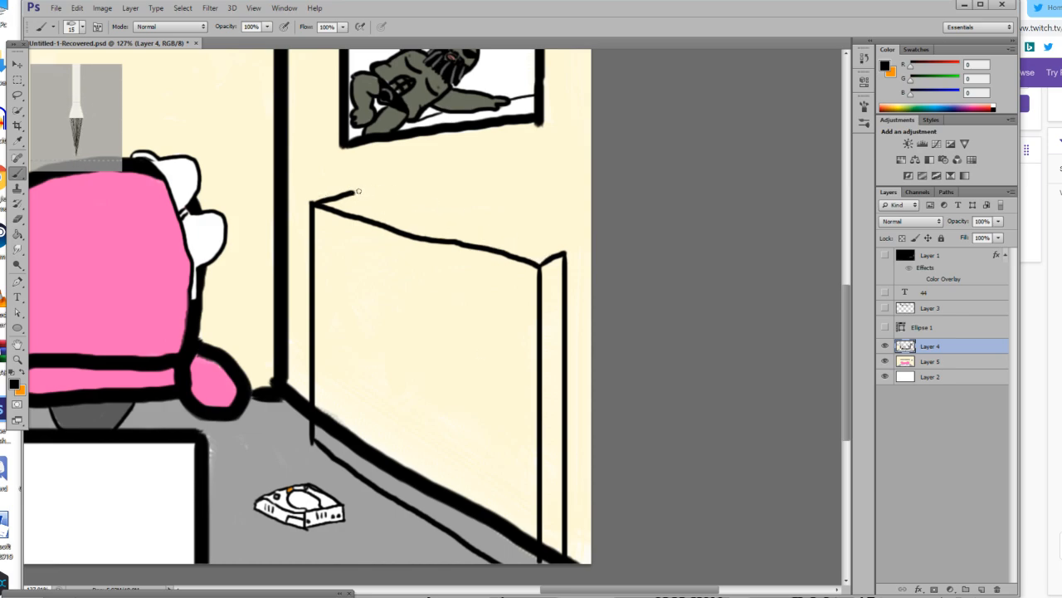
mouse_move(355, 191)
left_mouse_down()
mouse_move(567, 259)
mouse_move(362, 190)
left_mouse_up()
key("ctrl+z")
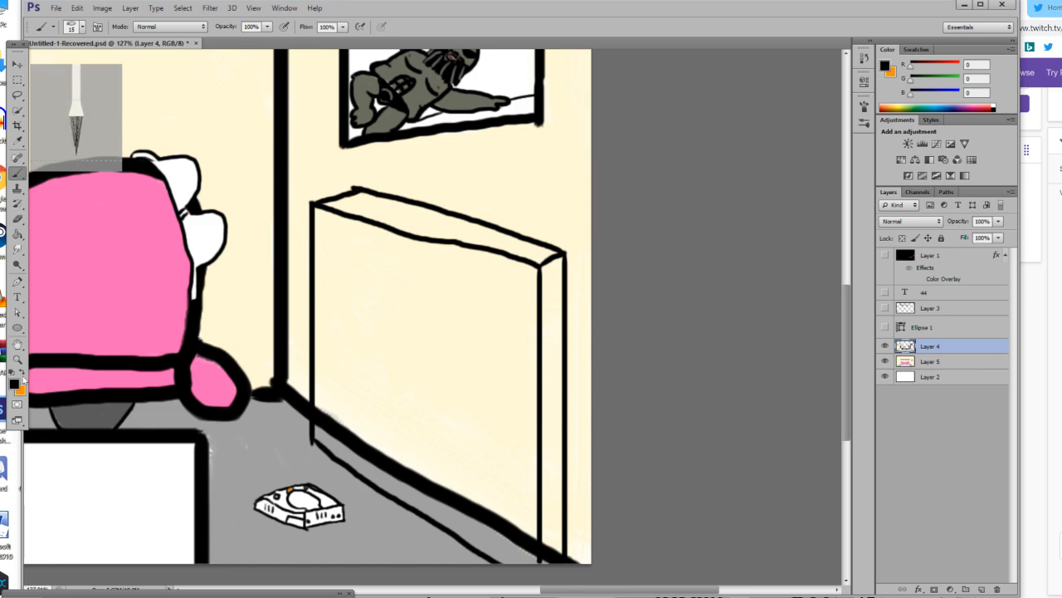
Set the foreground colour to olive grey (RGB 115, 115, 89) and fill the cabinet's front, top, side and lower floor strip.
left_click(17, 386)
mouse_move(581, 562)
left_mouse_down()
mouse_move(478, 541)
mouse_move(581, 573)
left_mouse_up()
left_click_drag(731, 596, 726, 576)
mouse_move(612, 531)
left_mouse_down()
mouse_move(588, 506)
mouse_move(597, 534)
left_mouse_up()
left_click(842, 444)
key("b")
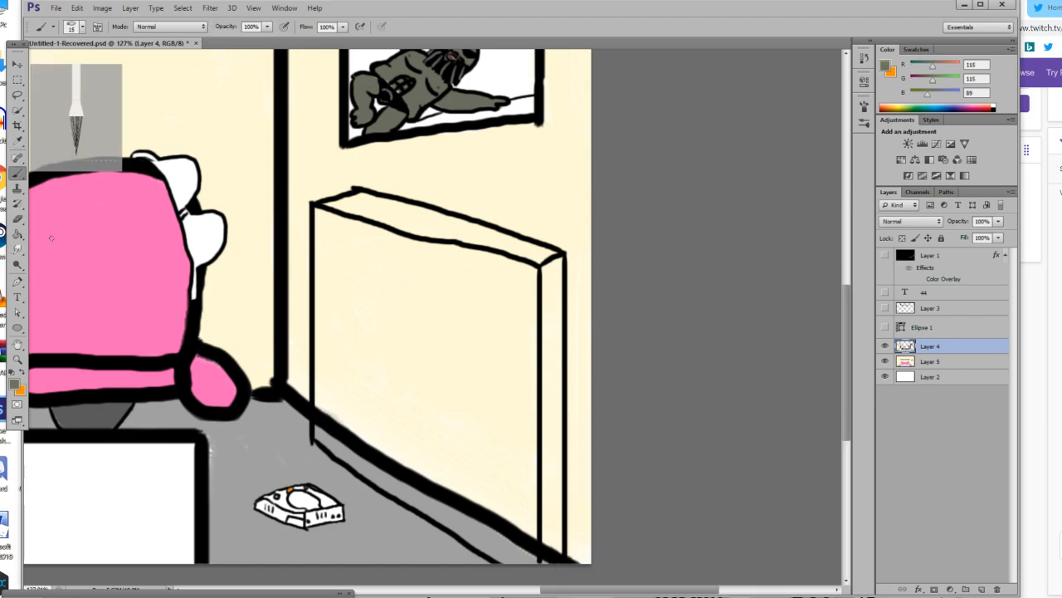
left_click(17, 234)
left_click(373, 317)
left_click(407, 224)
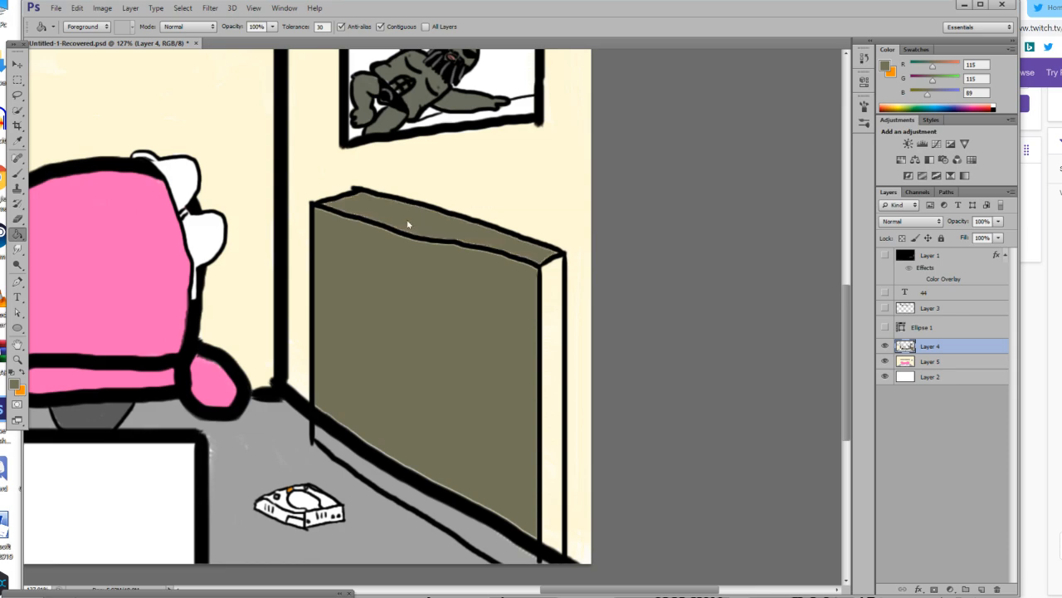
left_click(551, 322)
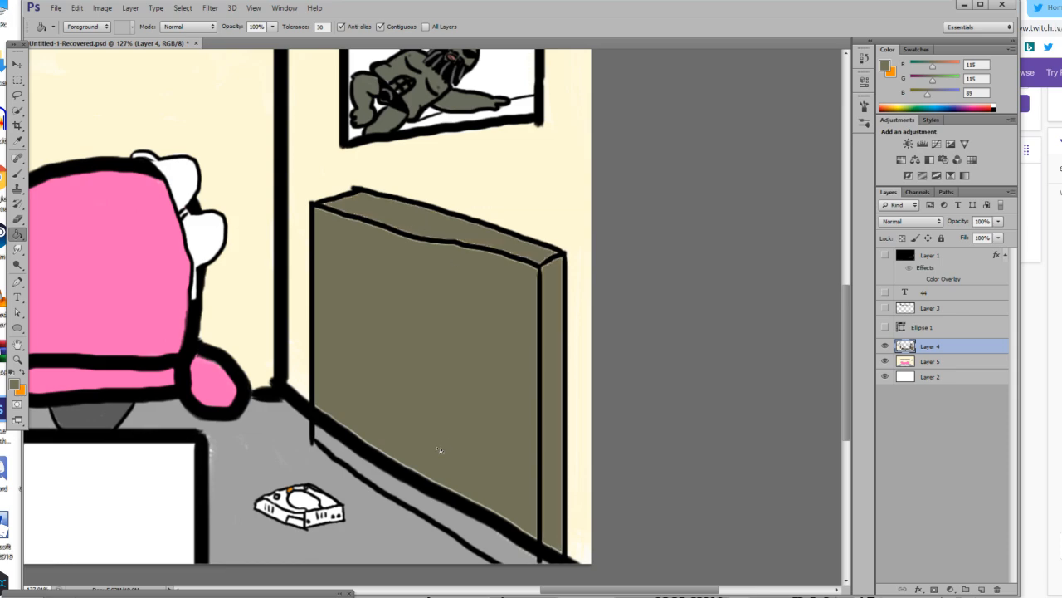
left_click(412, 499)
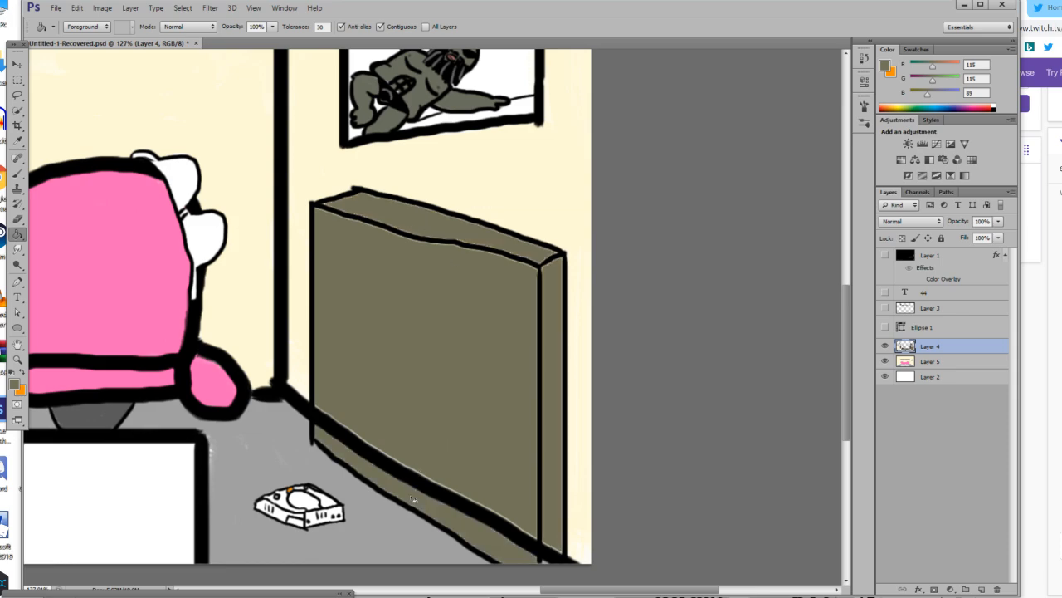
Set the brush size to 25 px and paint olive grey over the wall's base line crossing the cabinet's front.
left_click(17, 173)
left_click(81, 26)
left_click(65, 63)
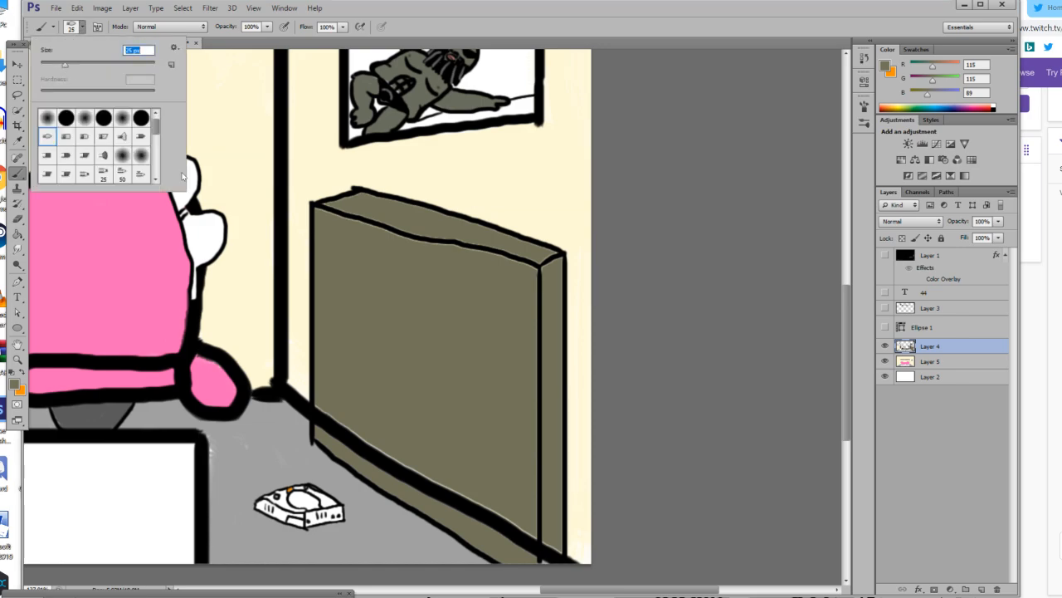
mouse_move(330, 400)
left_mouse_down()
mouse_move(326, 427)
mouse_move(326, 403)
mouse_move(321, 427)
mouse_move(321, 406)
mouse_move(360, 450)
mouse_move(347, 424)
mouse_move(413, 472)
mouse_move(373, 463)
mouse_move(334, 416)
mouse_move(456, 503)
mouse_move(417, 482)
mouse_move(477, 503)
mouse_move(471, 519)
mouse_move(493, 538)
mouse_move(485, 521)
mouse_move(516, 498)
mouse_move(532, 562)
mouse_move(531, 527)
mouse_move(533, 568)
left_mouse_up()
left_click_drag(492, 520, 505, 523)
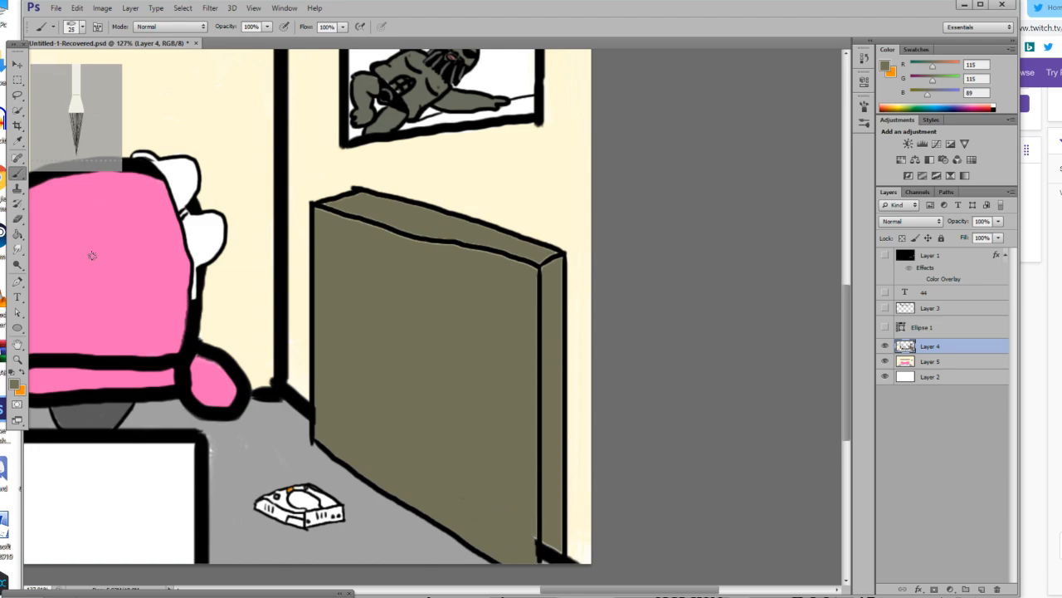
Reset the colours to black and white, set the brush to 9 px and outline the upper compartment on the cabinet's front.
left_click(14, 371)
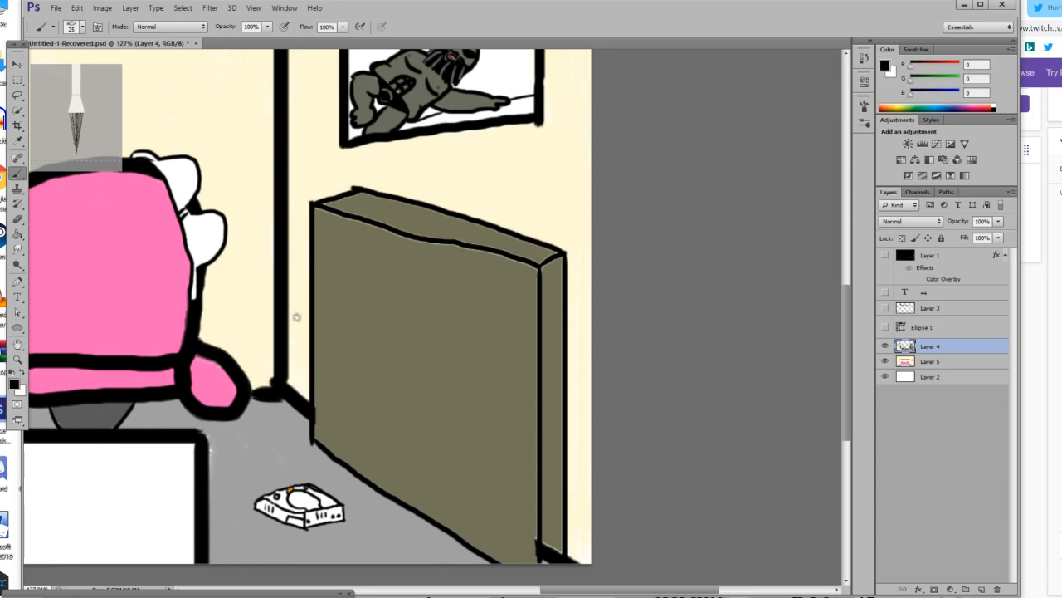
left_click(71, 28)
left_click_drag(65, 65, 49, 65)
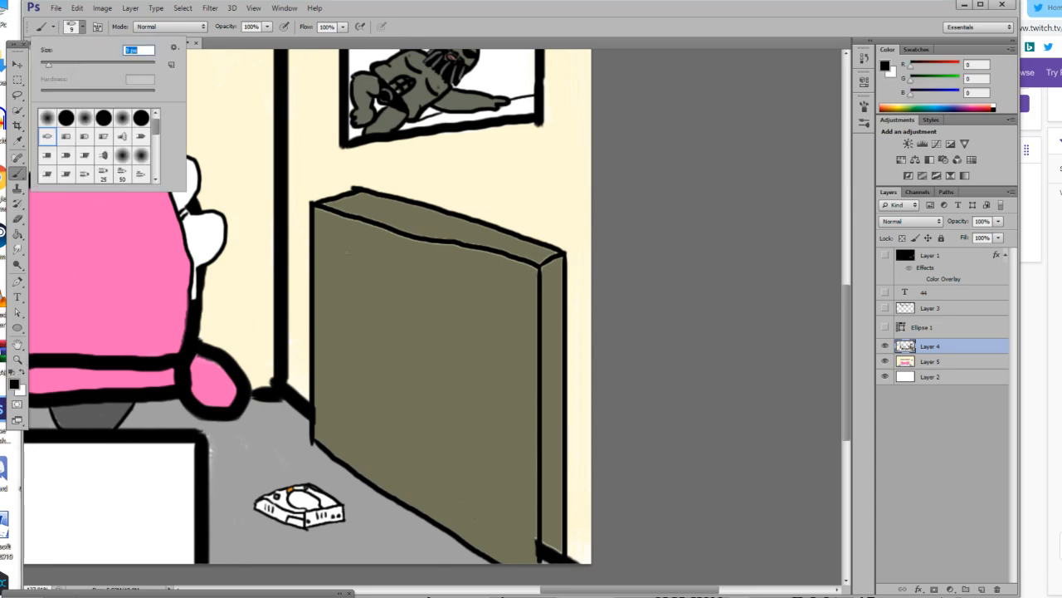
key("Return")
left_click_drag(334, 241, 473, 277)
key("ctrl+z")
mouse_move(332, 239)
left_mouse_down()
mouse_move(525, 290)
mouse_move(522, 318)
left_mouse_up()
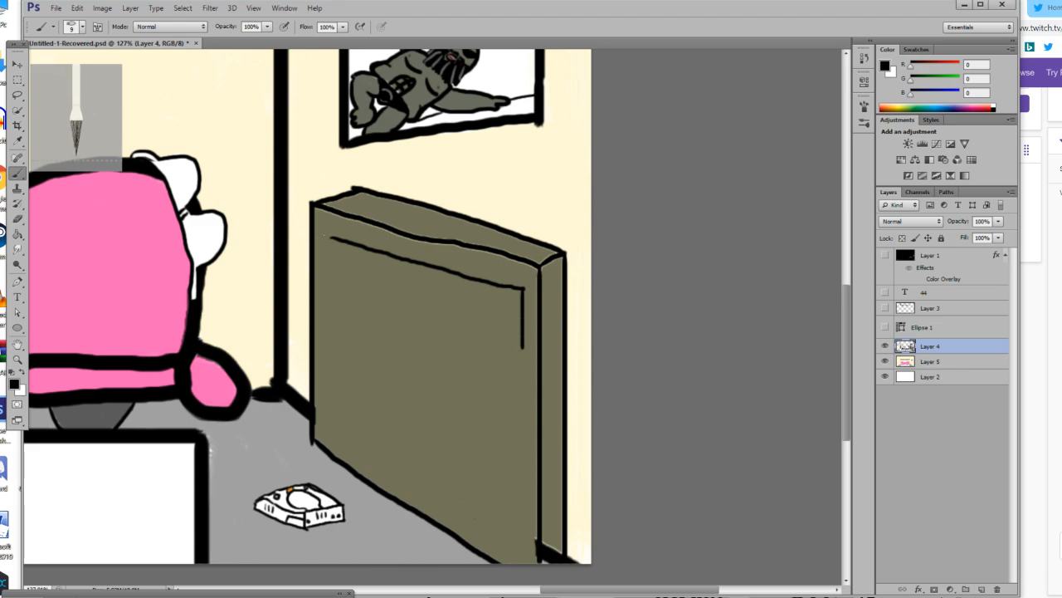
mouse_move(331, 239)
left_mouse_down()
mouse_move(329, 252)
mouse_move(366, 278)
mouse_move(356, 290)
mouse_move(520, 348)
left_mouse_up()
key("ctrl+z")
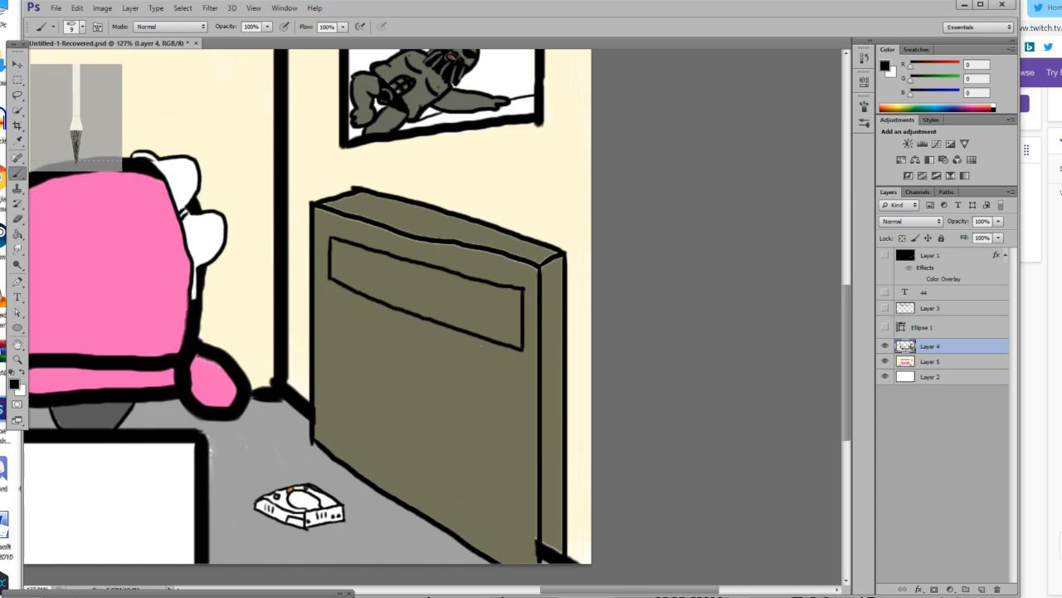
Outline the middle and lower compartments on the cabinet's front below the upper one.
left_click_drag(329, 290, 329, 353)
mouse_move(329, 291)
left_mouse_down()
mouse_move(518, 367)
mouse_move(522, 425)
left_mouse_up()
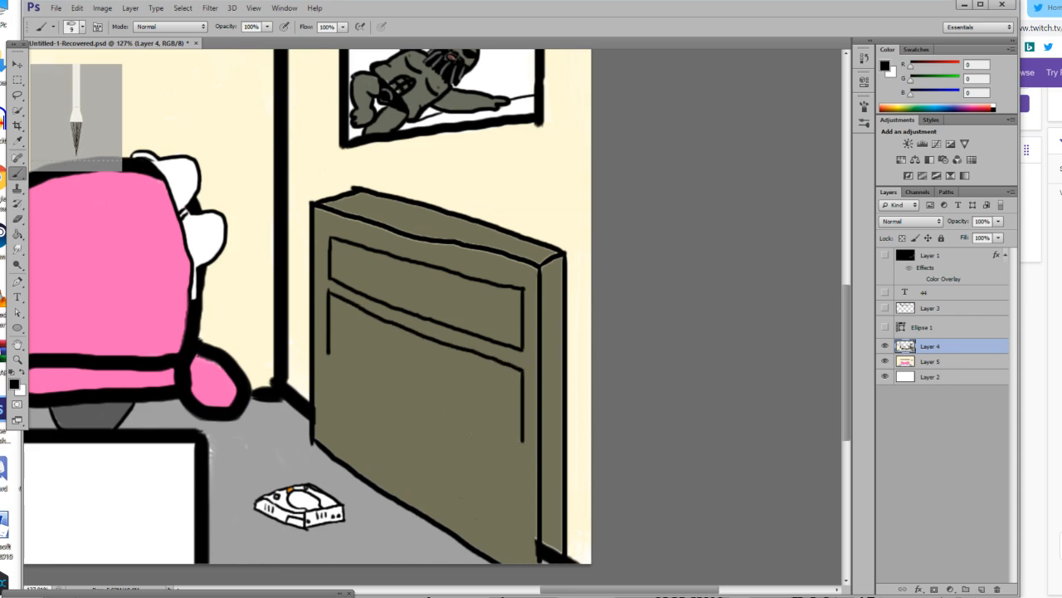
left_click_drag(329, 347, 499, 431)
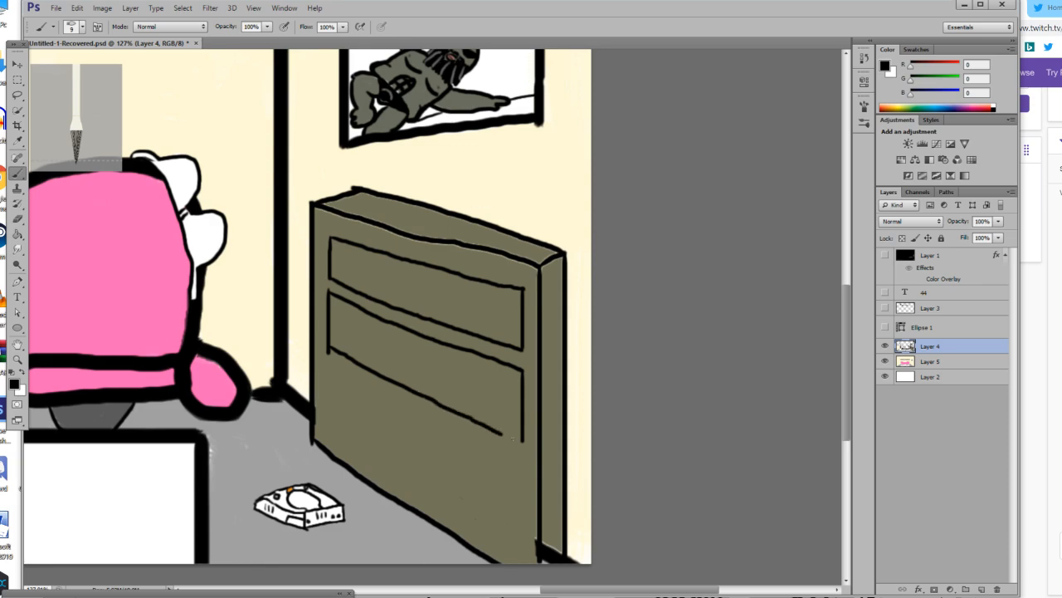
left_click_drag(328, 370, 328, 430)
mouse_move(329, 372)
left_mouse_down()
mouse_move(523, 467)
mouse_move(523, 540)
left_mouse_up()
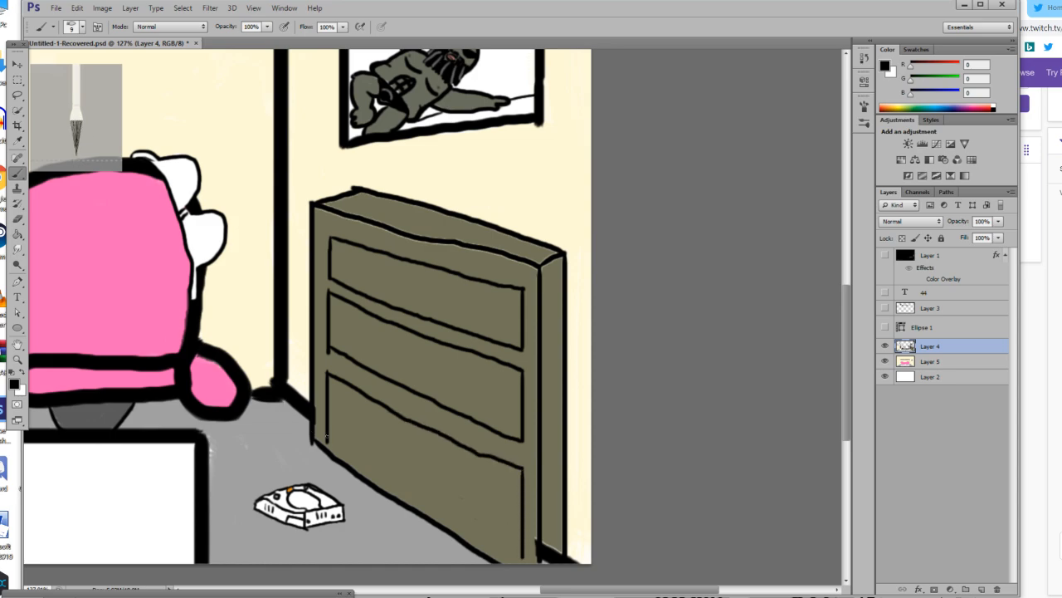
left_click_drag(329, 441, 488, 539)
key("ctrl+z")
left_click_drag(328, 442, 522, 563)
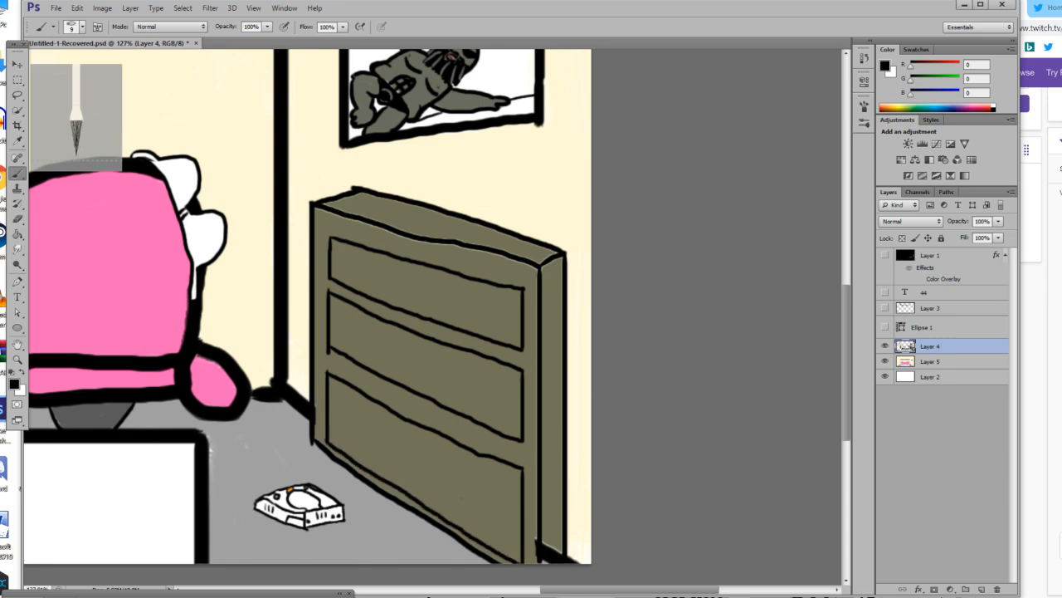
left_click(18, 360)
left_click(380, 282)
left_click(380, 282)
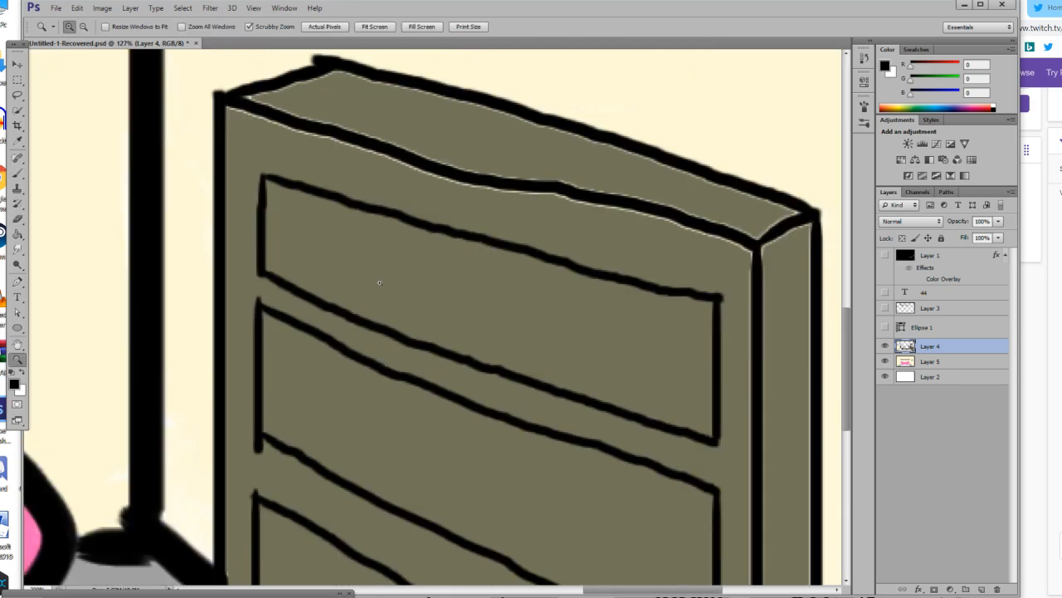
left_click(379, 282)
scroll(269, 202, "up", 5)
scroll(269, 203, "down", 6)
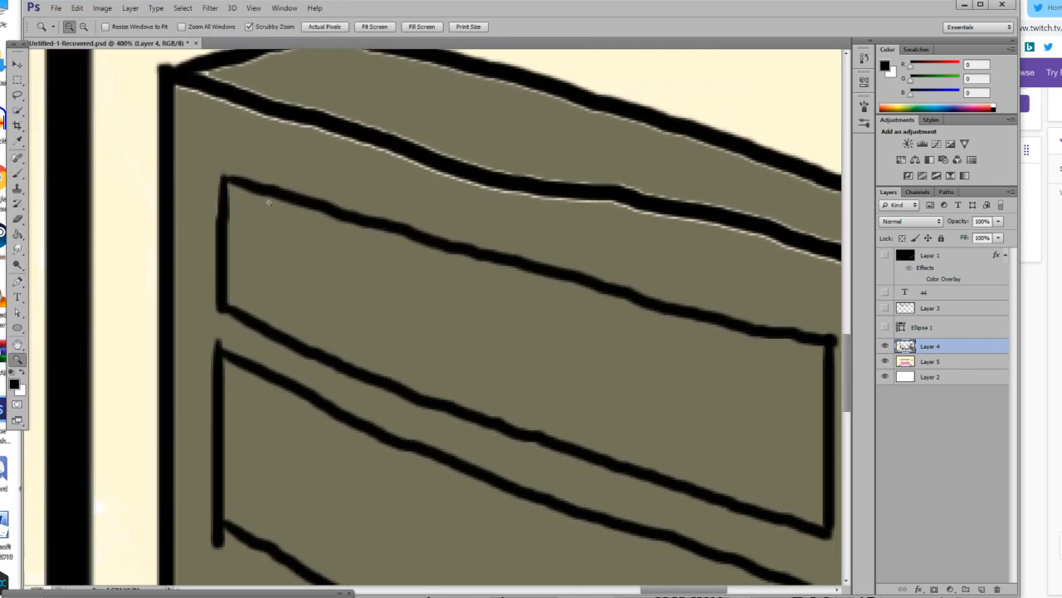
left_click(269, 203)
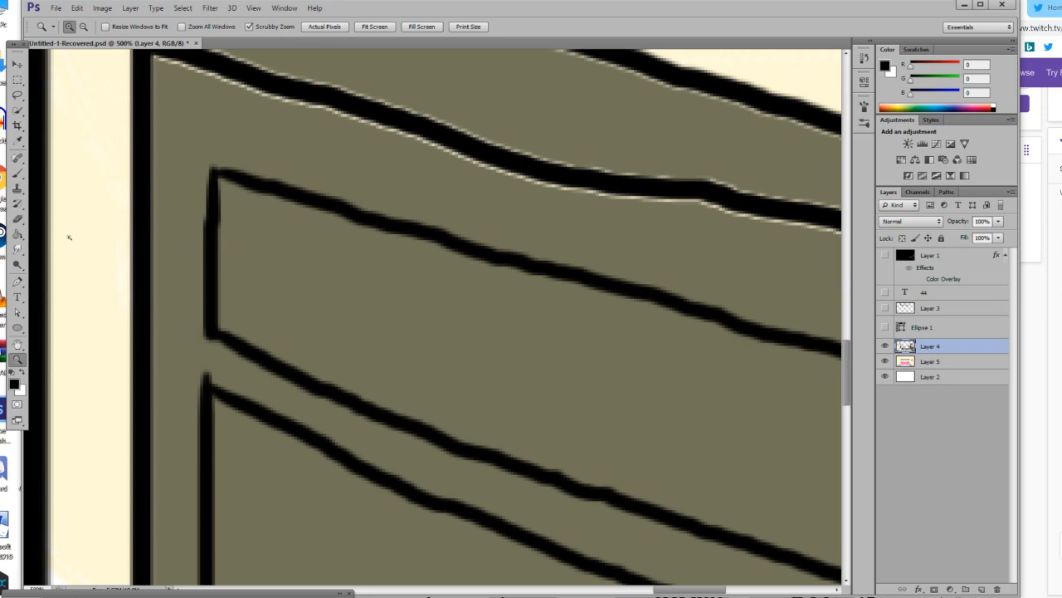
key("b")
mouse_move(225, 255)
left_mouse_down()
mouse_move(274, 211)
mouse_move(228, 346)
left_mouse_up()
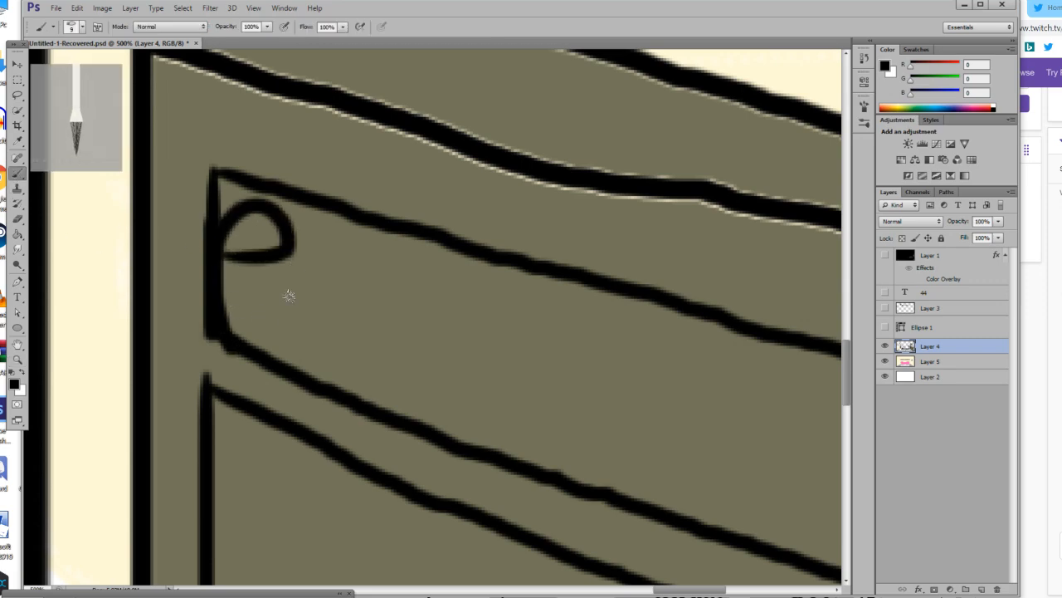
key("ctrl+z")
Set the brush size to 1 px and draw a thin black vertical divider near the narrow end of the upper compartment.
left_click(74, 27)
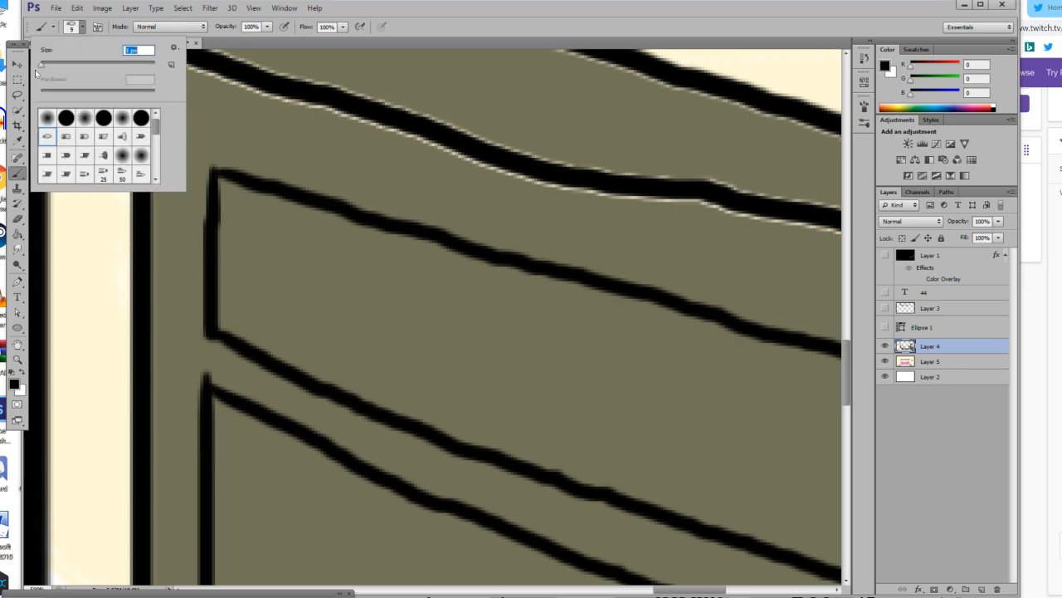
key("Return")
mouse_move(309, 265)
left_mouse_down()
mouse_move(267, 305)
mouse_move(258, 336)
left_mouse_up()
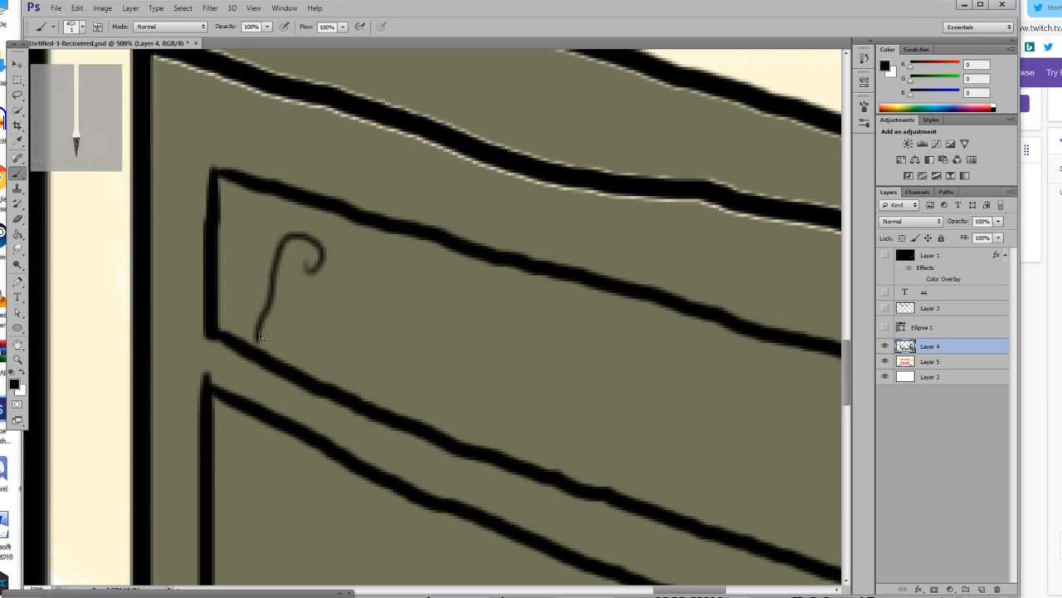
key("ctrl+z")
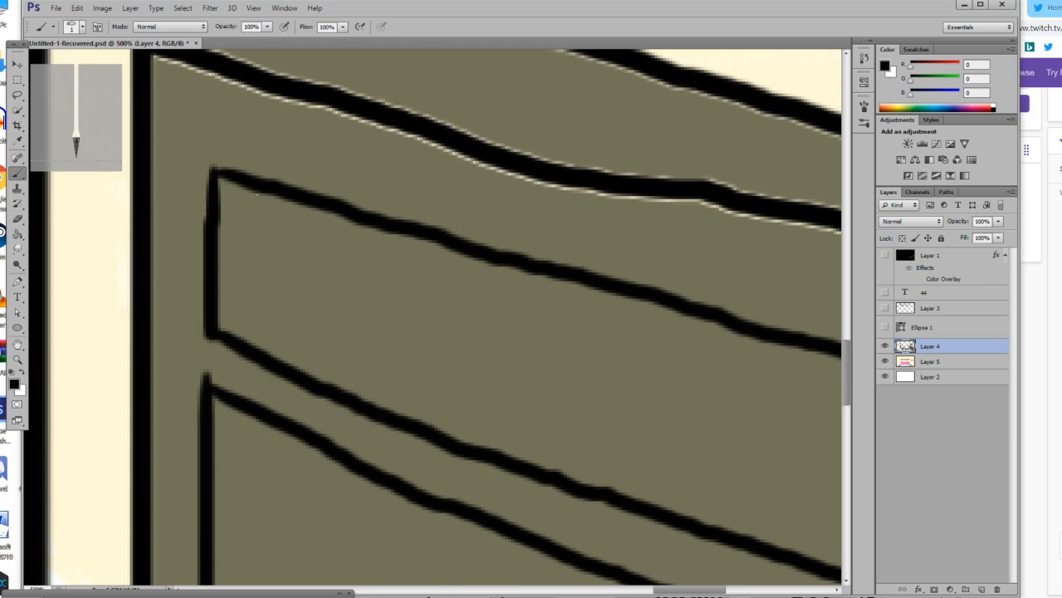
left_click_drag(249, 190, 249, 336)
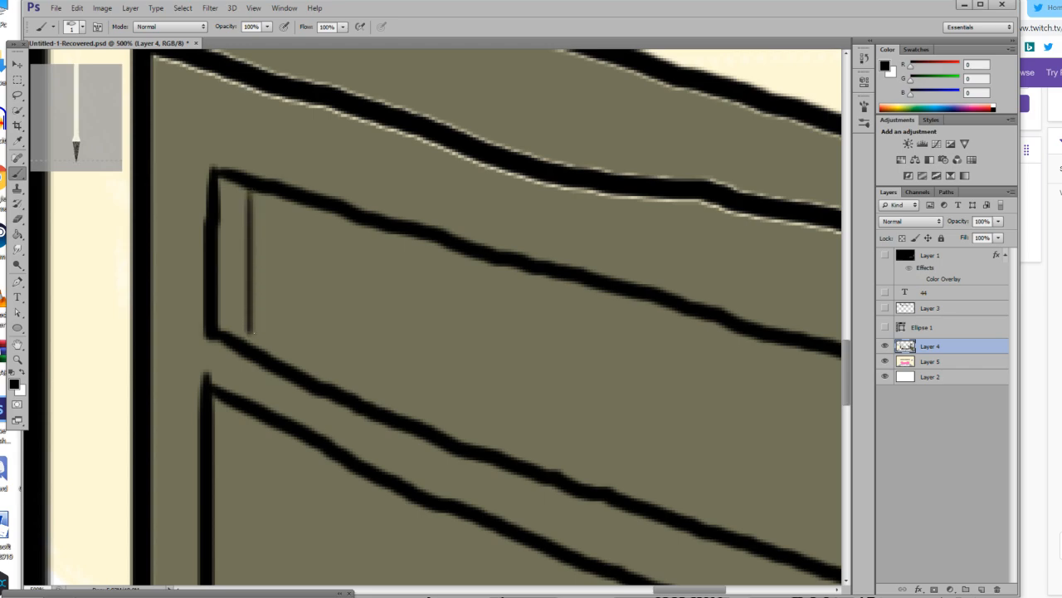
mouse_move(234, 189)
left_mouse_down()
mouse_move(225, 226)
mouse_move(241, 334)
left_mouse_up()
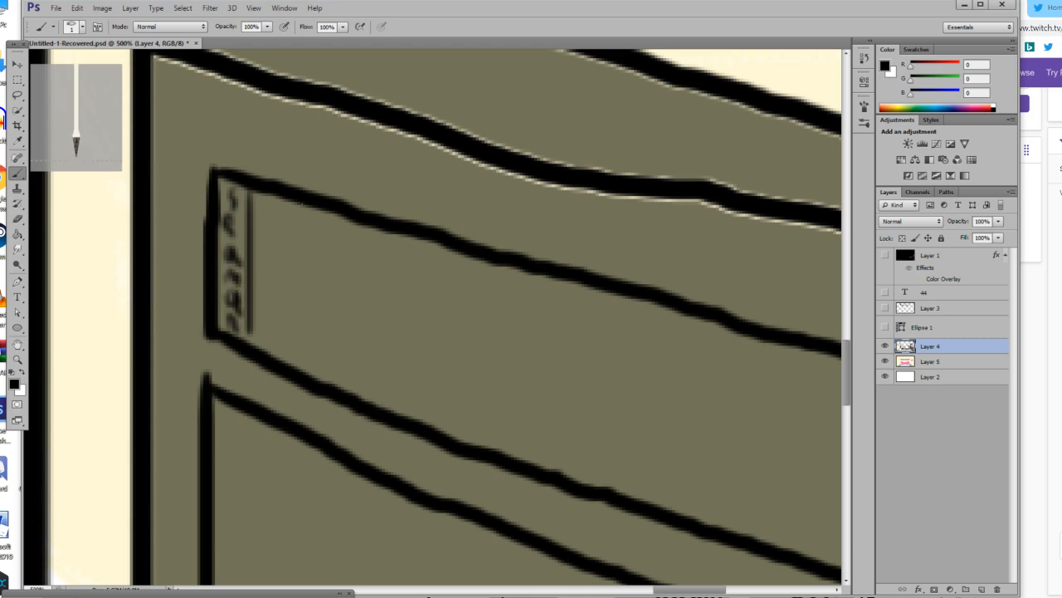
key("ctrl+alt+z")
key("ctrl+alt+z")
key("ctrl+z")
key("ctrl+alt+z")
key("ctrl+alt+z")
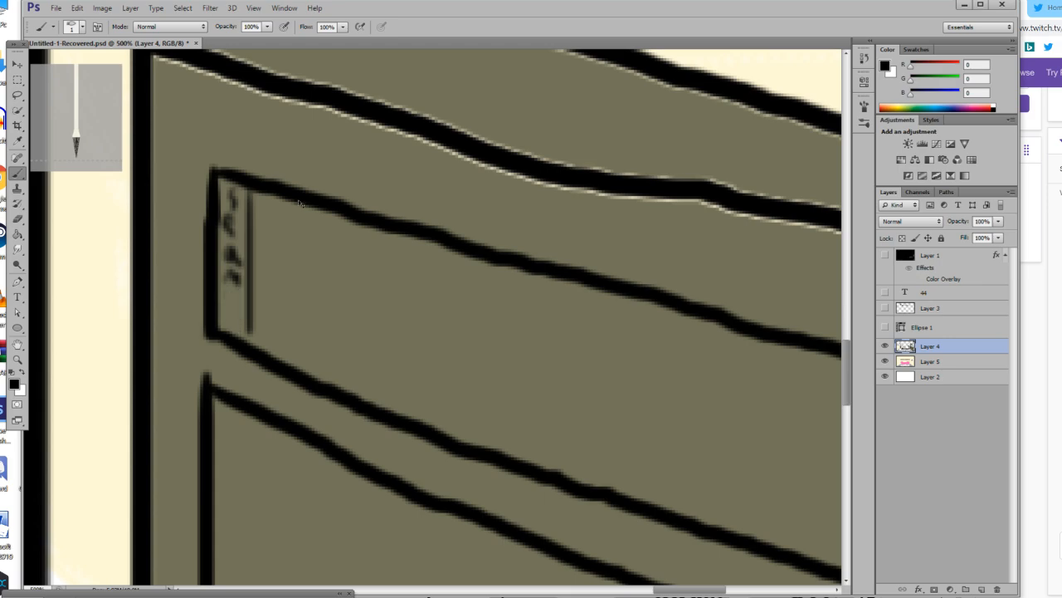
key("ctrl+alt+z")
key("ctrl+alt+z")
key("ctrl+alt+z")
key("ctrl+alt+z")
Extend the divider to the compartment's lower edge and fill the upper compartment white on both sides of it.
left_click_drag(249, 327, 250, 341)
left_click(22, 373)
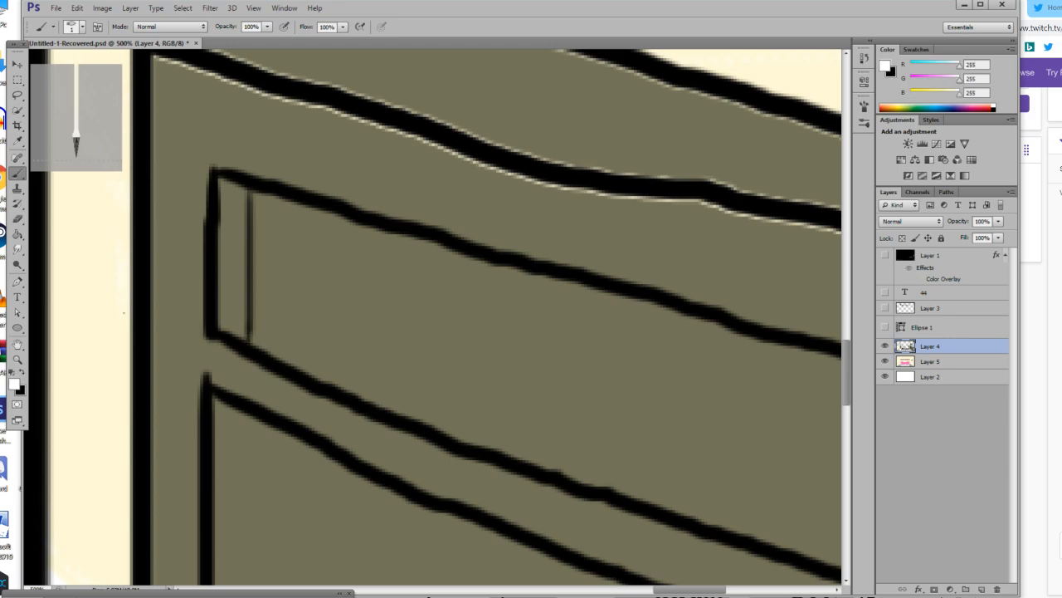
left_click(16, 234)
left_click(358, 309)
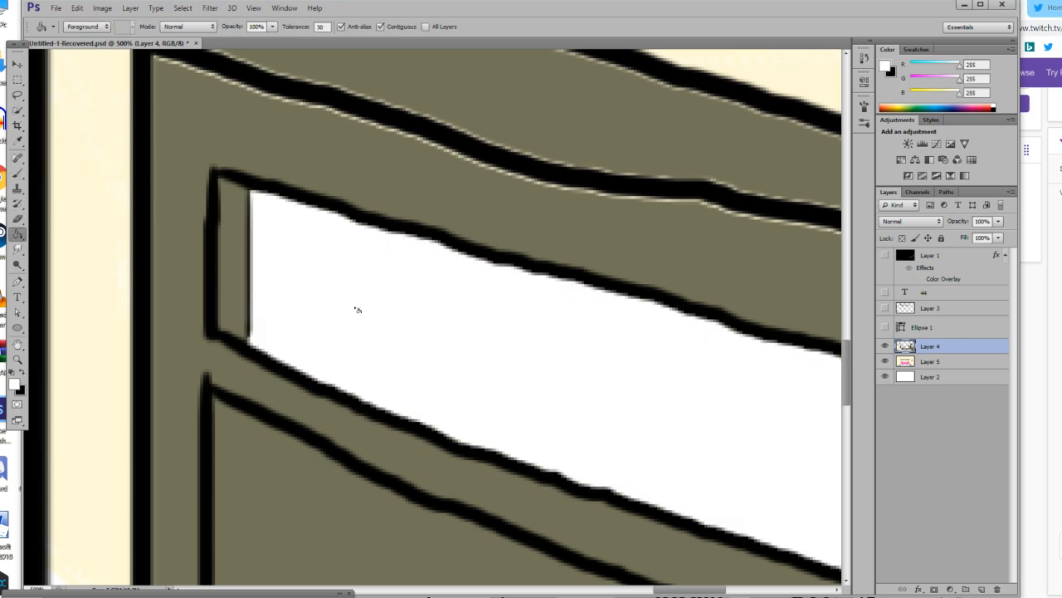
left_click(236, 268)
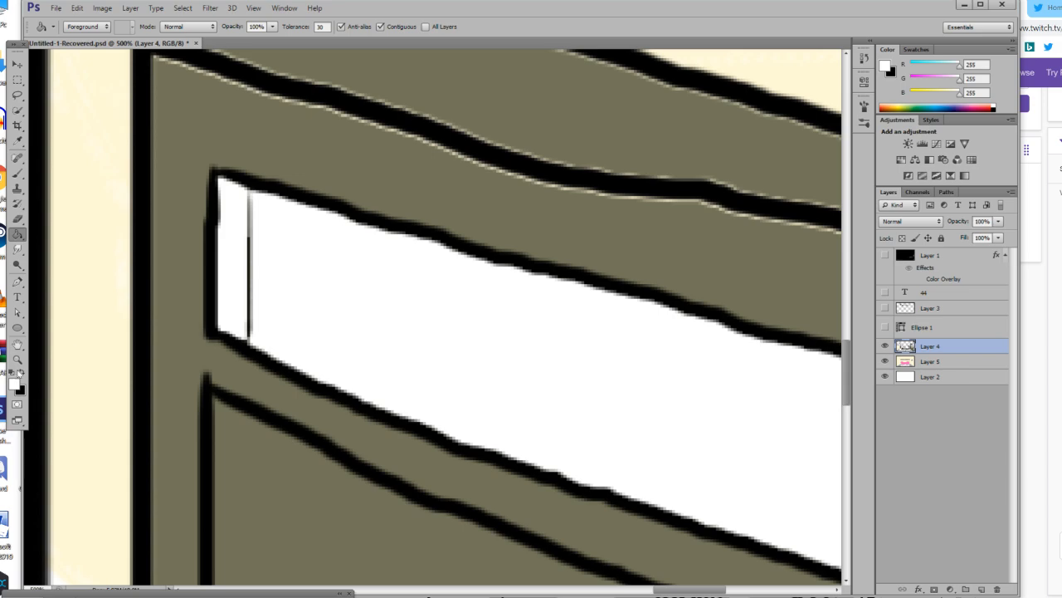
Switch back to black, redraw the first divider with the brush and add three more vertical dividers beside it in the white compartment.
left_click(21, 372)
left_click(17, 172)
left_click_drag(247, 186, 247, 342)
left_click_drag(280, 196, 280, 295)
key("ctrl+z")
left_click_drag(280, 195, 280, 360)
left_click_drag(307, 203, 307, 379)
left_click_drag(339, 213, 339, 384)
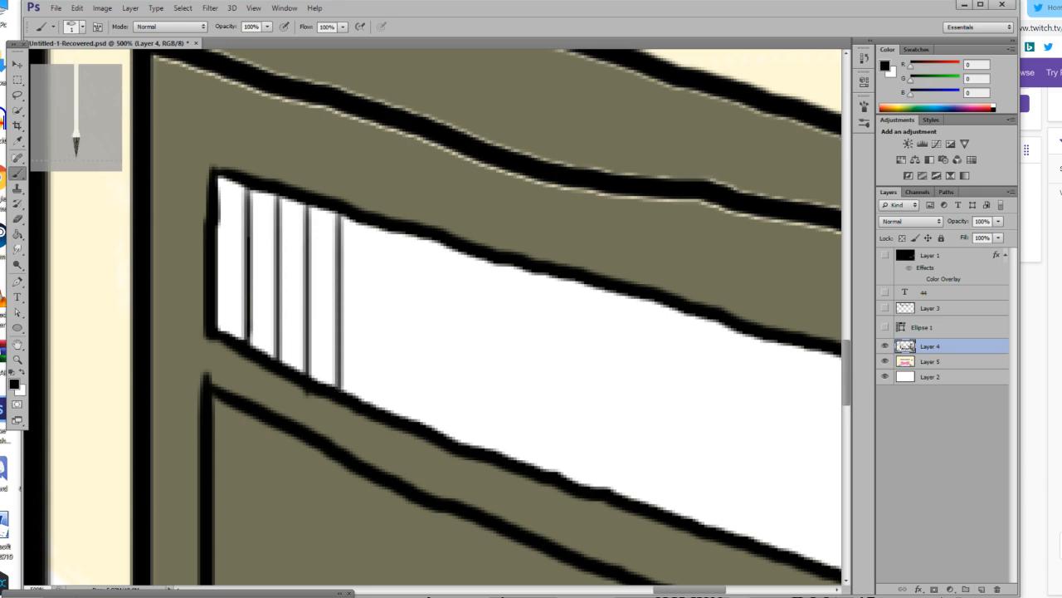
Draw four more vertical black dividers with gradually wider spacing towards the middle of the white compartment.
left_click(390, 234, "shift")
key("ctrl+z")
left_click_drag(382, 227, 382, 409)
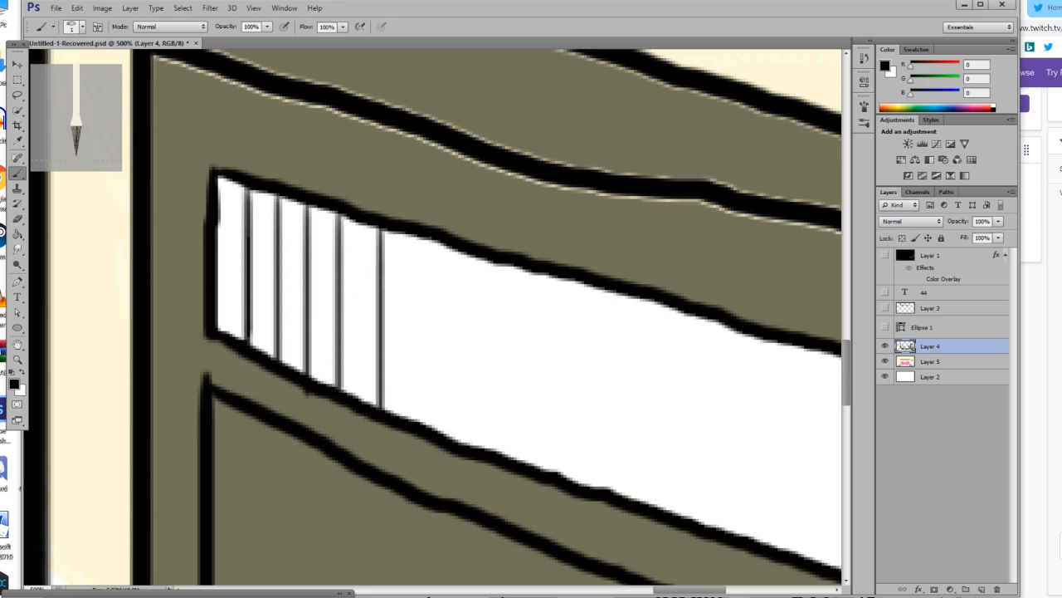
left_click_drag(428, 237, 428, 427)
left_click_drag(479, 259, 479, 473)
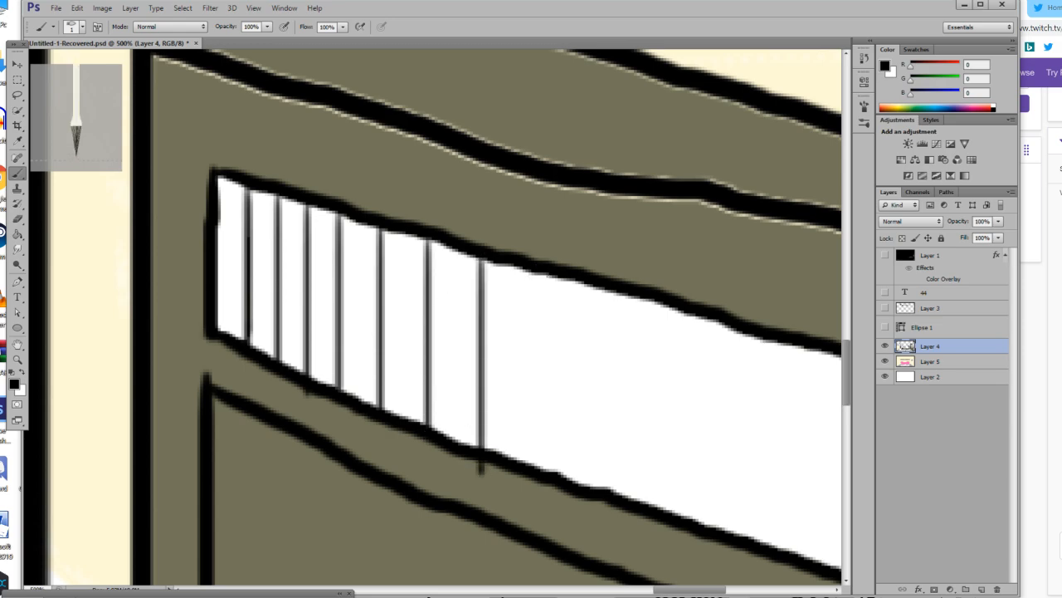
left_click_drag(541, 280, 540, 488)
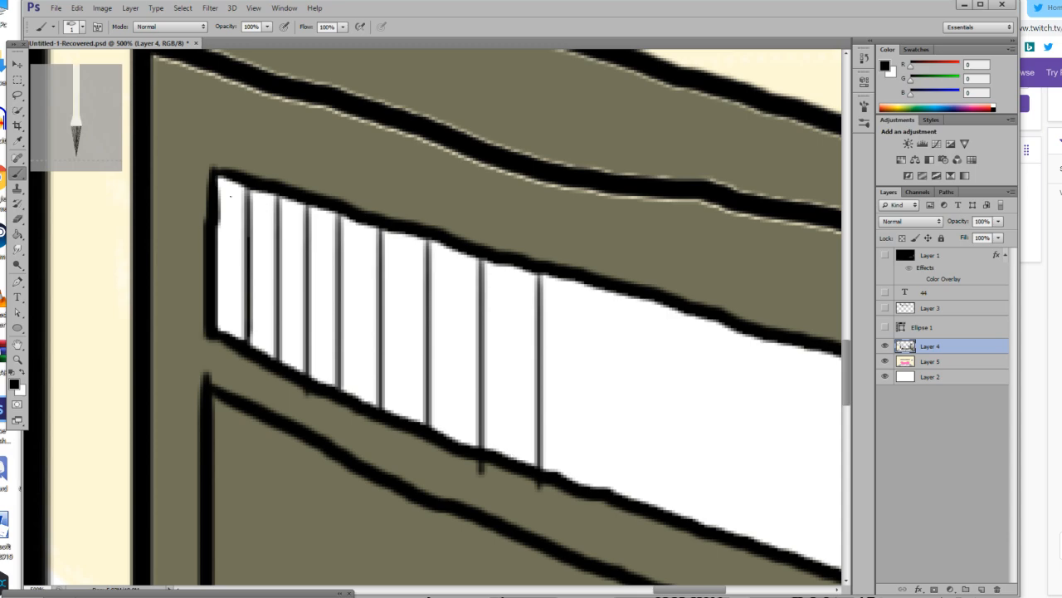
Hand-letter small vertical titles in black on the first two narrow spines of the upper compartment.
mouse_move(238, 190)
left_mouse_down()
mouse_move(222, 251)
mouse_move(239, 268)
mouse_move(222, 286)
mouse_move(221, 315)
mouse_move(233, 321)
left_mouse_up()
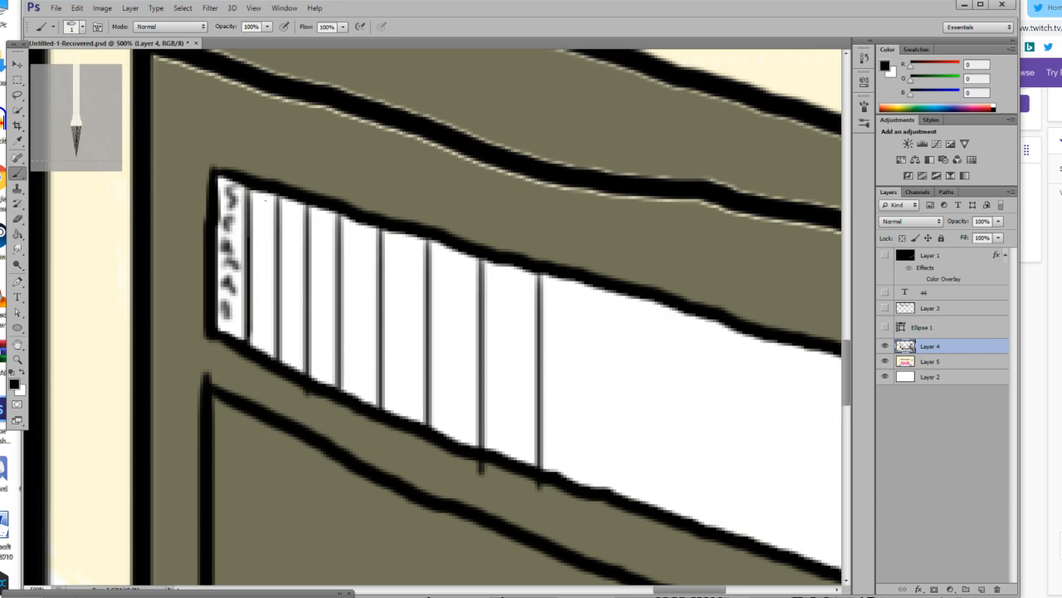
left_click_drag(266, 201, 258, 290)
left_click_drag(263, 281, 265, 290)
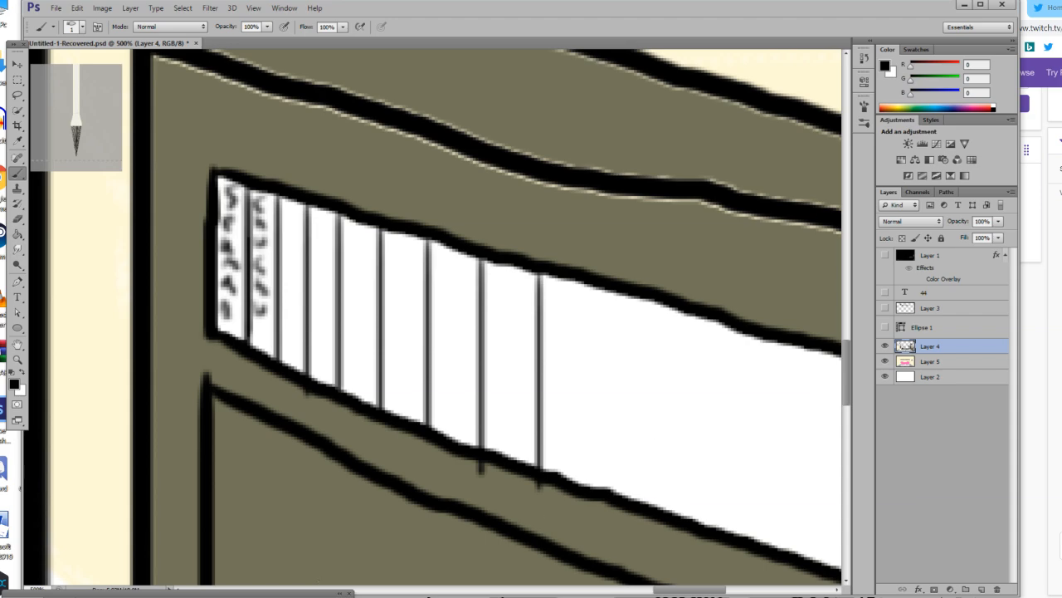
Hand-letter "Yugioh Gx Collection" in black on two lines in the wide blank area of the upper compartment.
left_click_drag(662, 590, 683, 590)
scroll(579, 495, "down", 1)
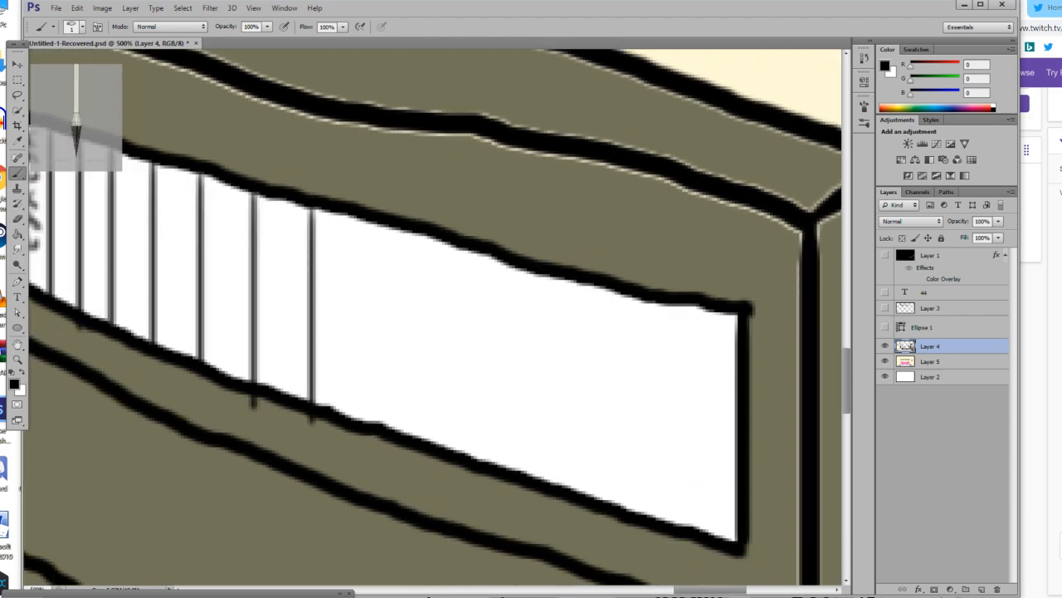
mouse_move(340, 231)
left_mouse_down()
mouse_move(353, 273)
mouse_move(367, 247)
mouse_move(347, 290)
mouse_move(410, 267)
left_mouse_up()
mouse_move(440, 276)
left_mouse_down()
mouse_move(427, 277)
mouse_move(441, 295)
mouse_move(476, 307)
mouse_move(493, 298)
mouse_move(524, 314)
mouse_move(527, 328)
left_mouse_up()
left_click(469, 268)
mouse_move(587, 306)
left_mouse_down()
mouse_move(567, 318)
mouse_move(581, 347)
mouse_move(612, 341)
mouse_move(619, 358)
mouse_move(596, 356)
left_mouse_up()
mouse_move(354, 319)
left_mouse_down()
mouse_move(341, 351)
mouse_move(352, 360)
mouse_move(378, 355)
mouse_move(370, 334)
mouse_move(425, 378)
mouse_move(469, 380)
left_mouse_up()
key("ctrl+z")
mouse_move(513, 365)
left_mouse_down()
mouse_move(496, 380)
mouse_move(536, 407)
left_mouse_up()
mouse_move(526, 387)
left_mouse_down()
mouse_move(572, 399)
mouse_move(583, 368)
mouse_move(602, 392)
mouse_move(592, 406)
mouse_move(624, 422)
left_mouse_up()
left_click(581, 368)
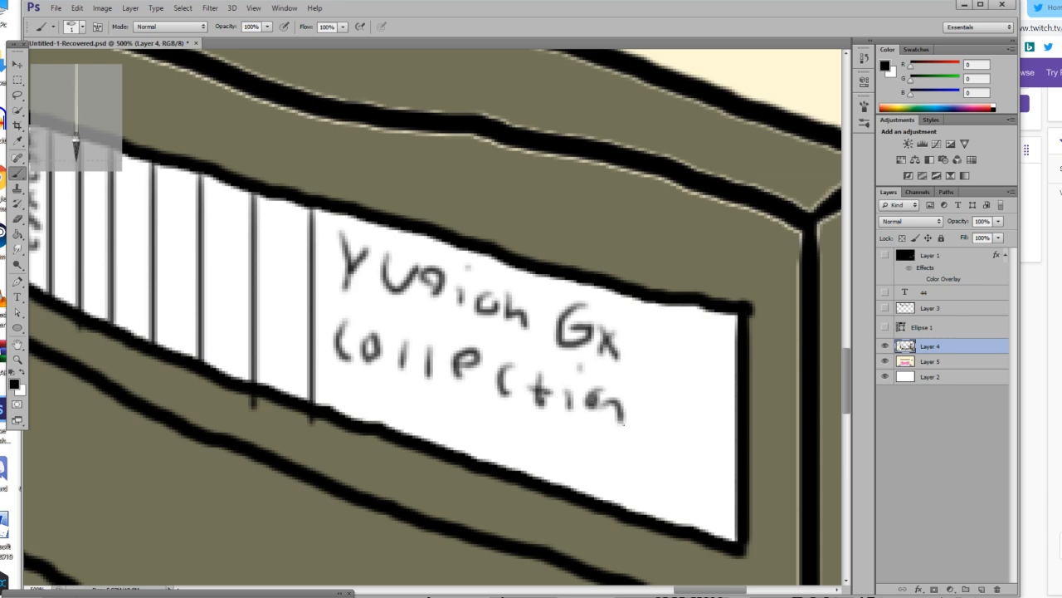
Draw a wavy vertical black line as a title on each of the six unlettered narrow spines in the upper compartment.
left_click_drag(715, 593, 701, 593)
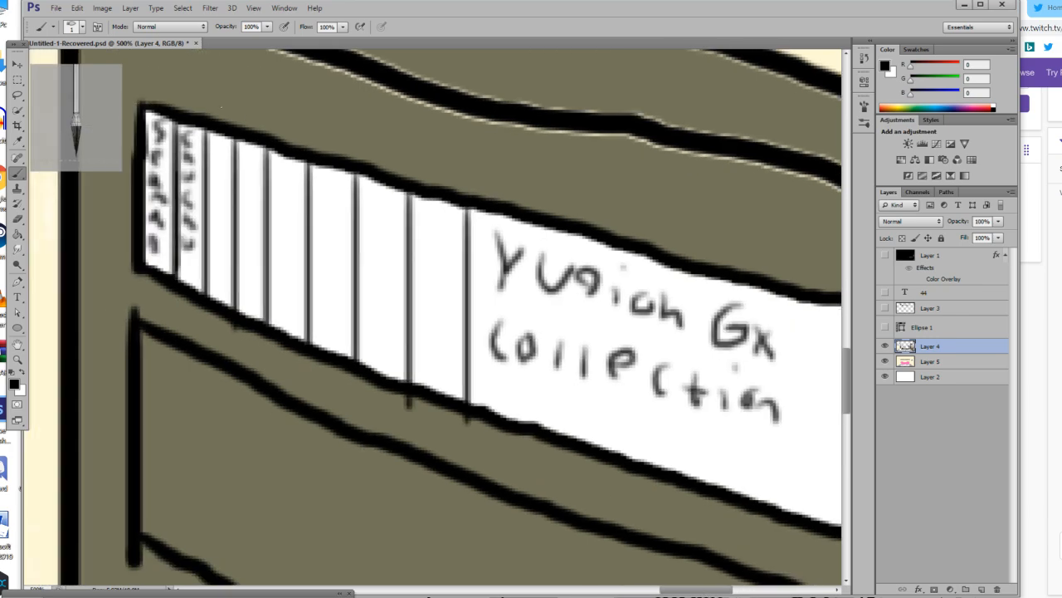
scroll(222, 106, "up", 5)
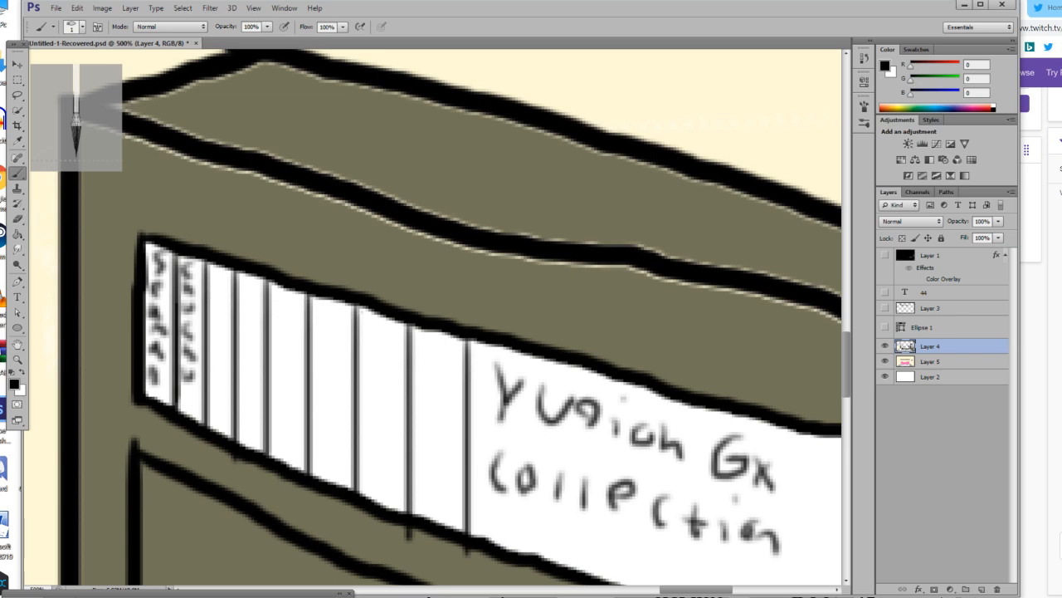
left_click_drag(219, 282, 212, 375)
left_click_drag(251, 287, 251, 395)
left_click_drag(301, 307, 297, 416)
left_click_drag(342, 319, 339, 437)
left_click_drag(397, 349, 387, 453)
left_click_drag(453, 357, 445, 462)
Fill the cabinet's middle and lowest compartments with white.
left_click(16, 358)
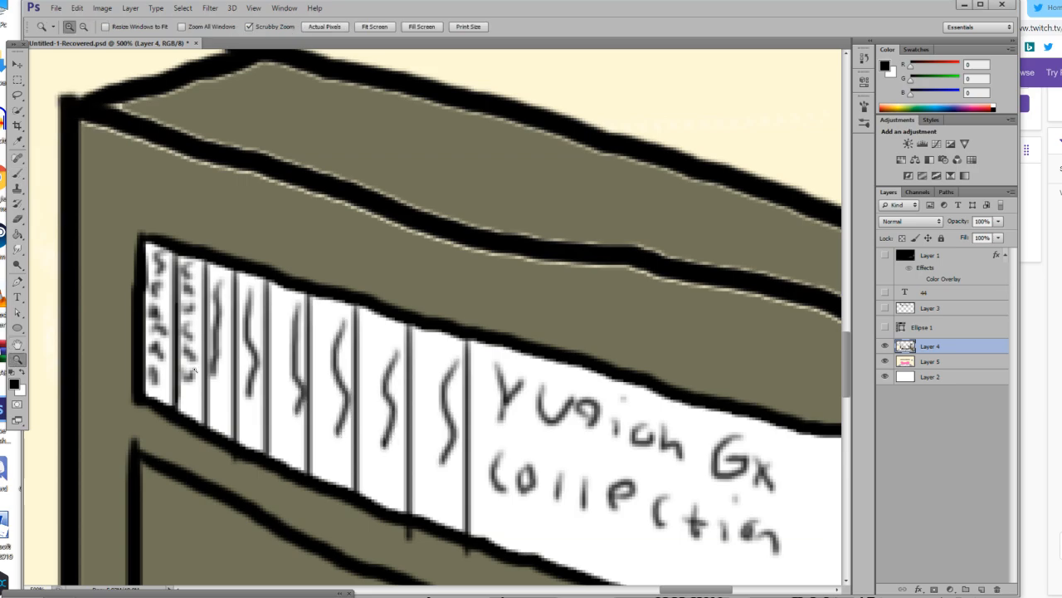
key("ctrl+0")
left_click(741, 448)
left_click(741, 448)
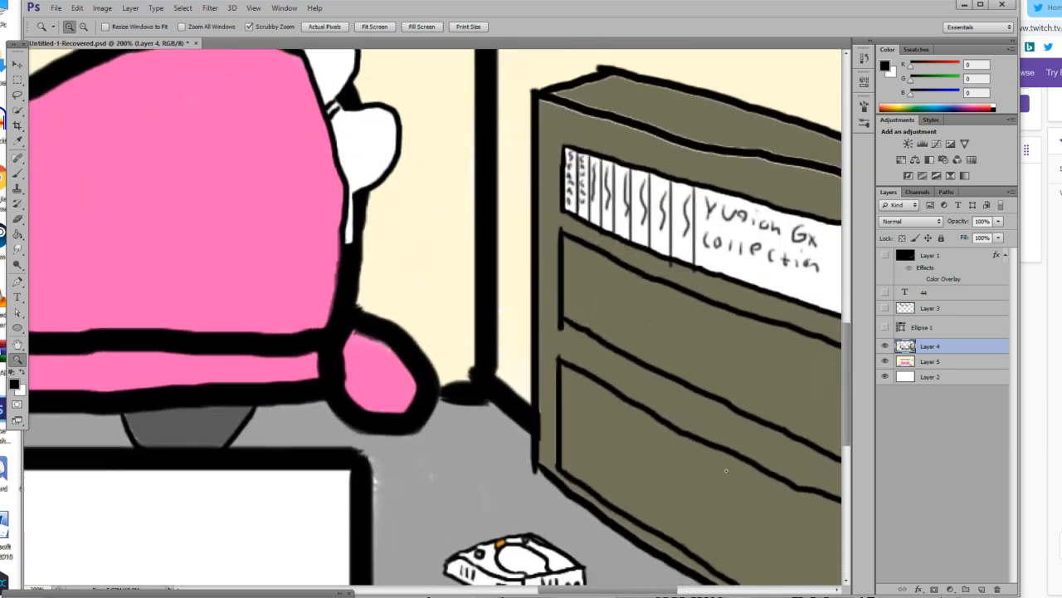
left_click_drag(607, 589, 641, 589)
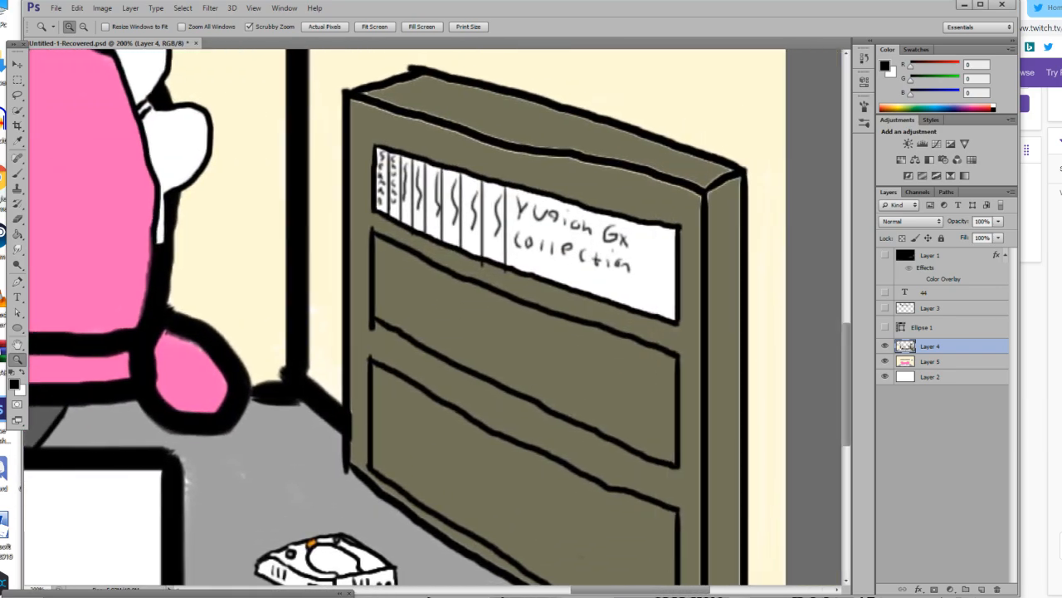
left_click(17, 234)
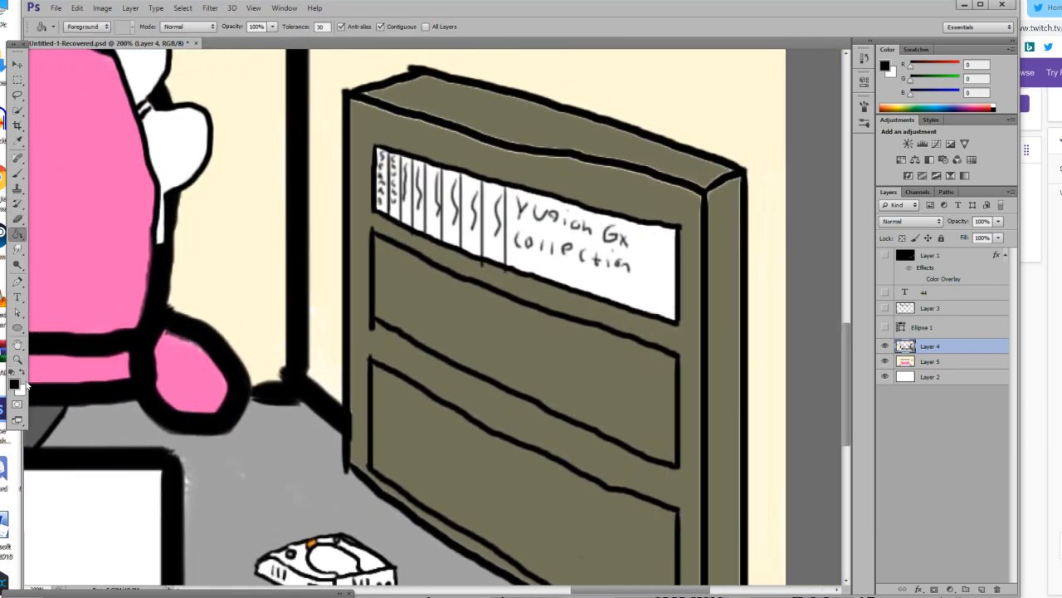
left_click(23, 377)
left_click(479, 309)
left_click(447, 481)
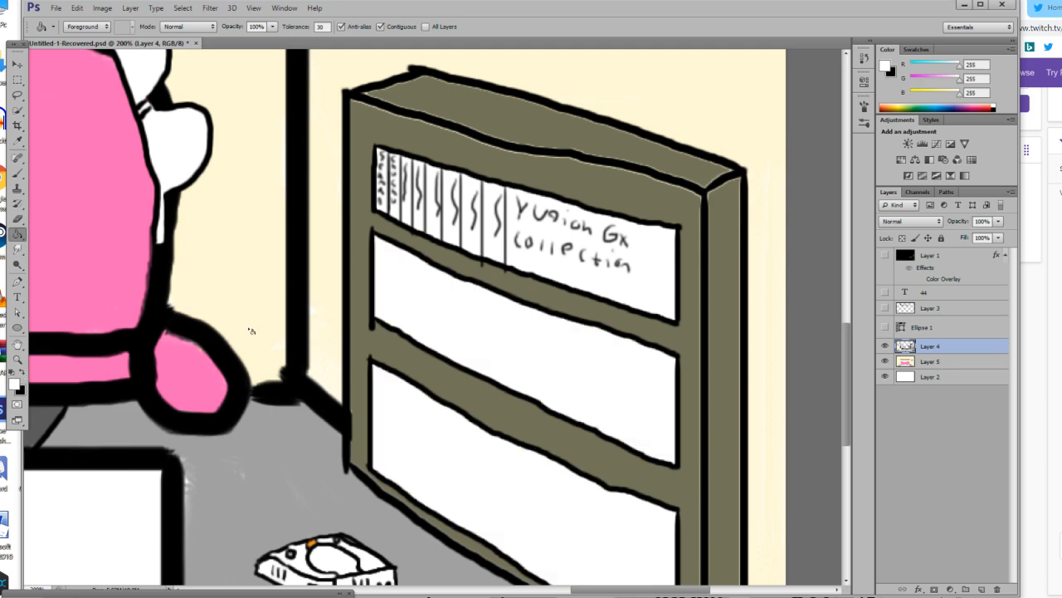
Switch to a black brush and draw eight vertical dividers across the narrower half of the middle compartment.
left_click(17, 173)
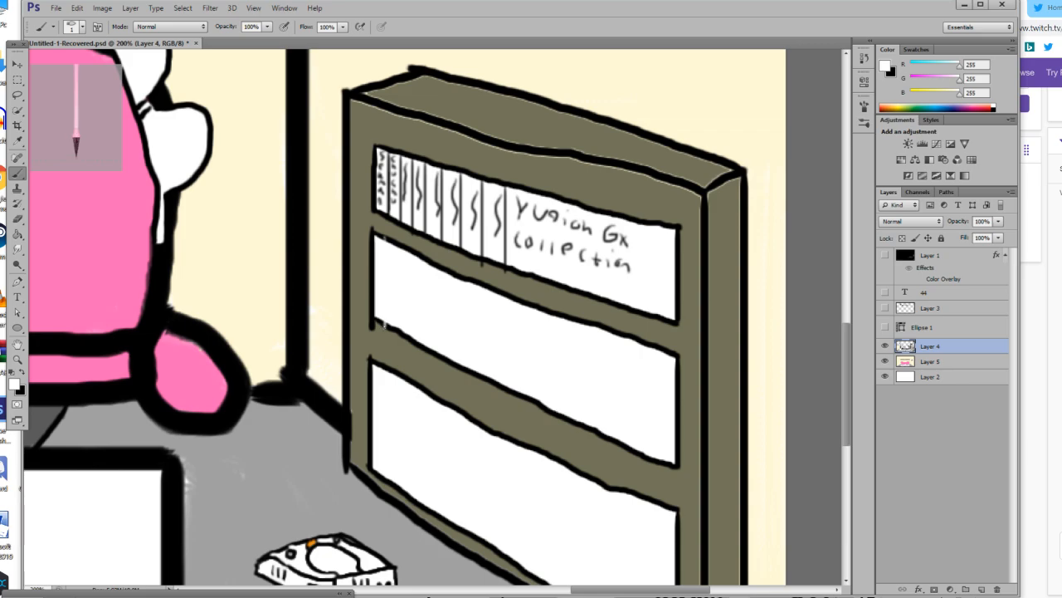
key("x")
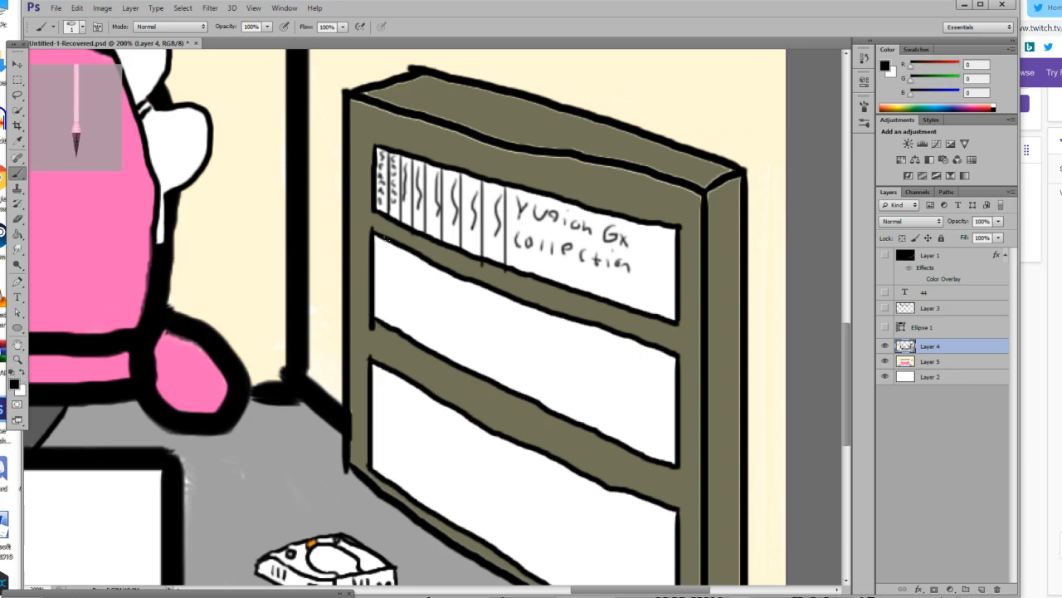
left_click_drag(385, 239, 386, 321)
left_click_drag(402, 244, 402, 332)
left_click_drag(426, 264, 427, 347)
left_click_drag(462, 276, 460, 366)
left_click_drag(484, 286, 484, 373)
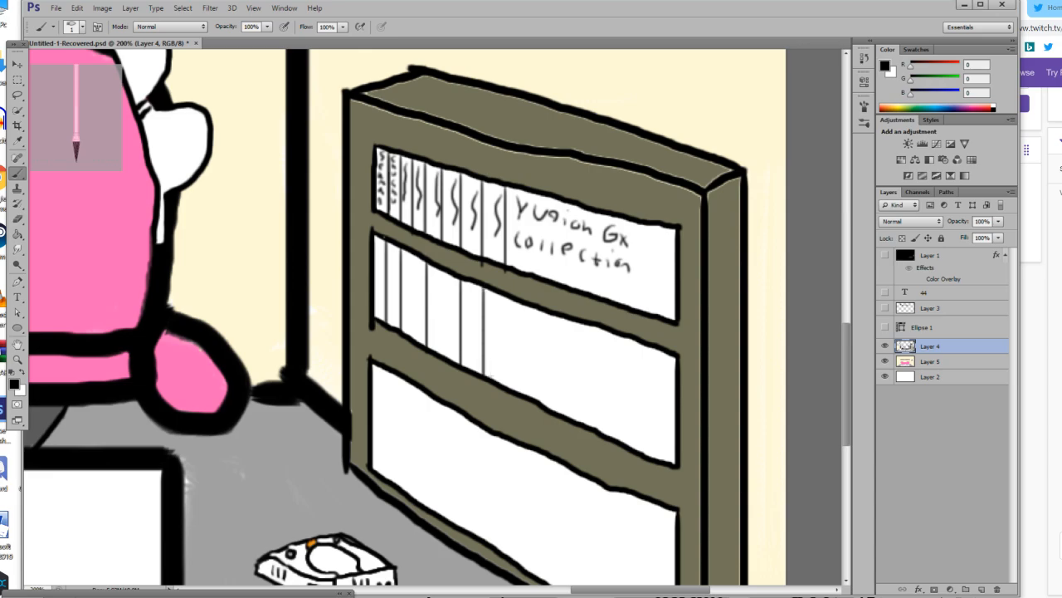
left_click_drag(503, 292, 505, 386)
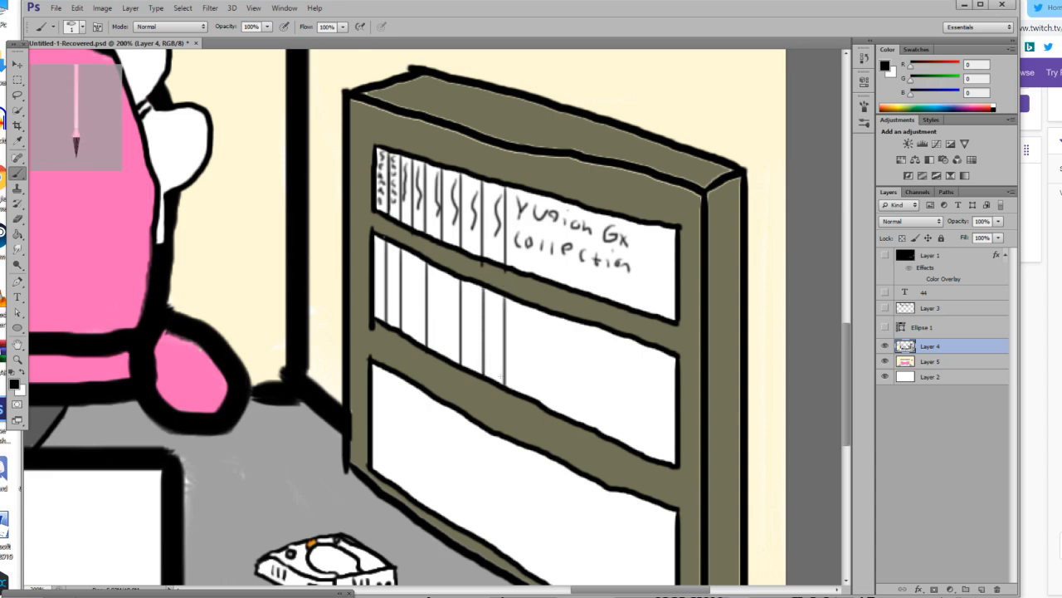
left_click_drag(442, 271, 443, 337)
left_click_drag(413, 253, 414, 337)
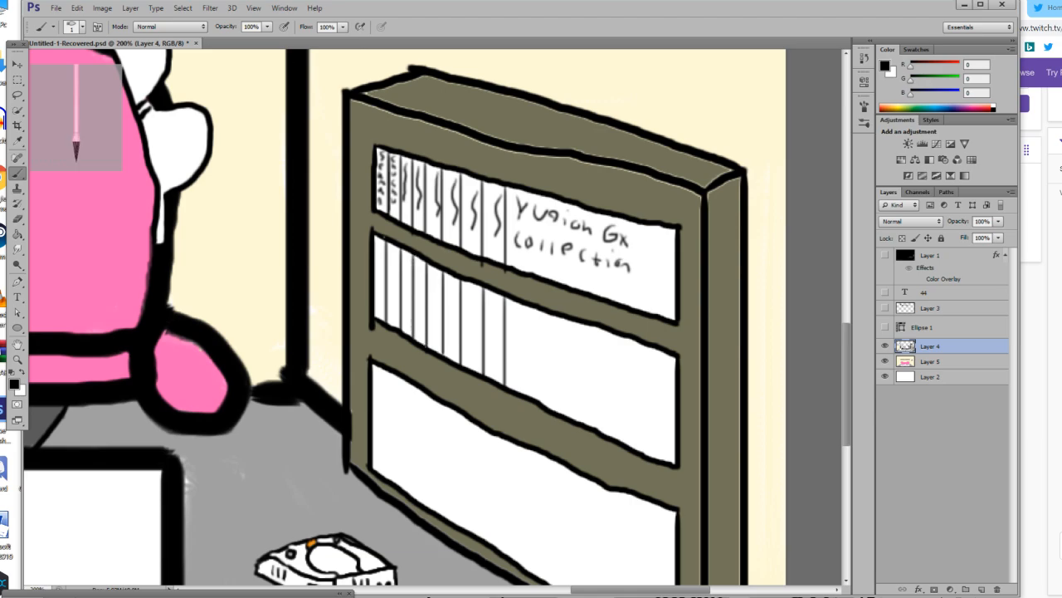
Draw five more widely spaced vertical black dividers to the near end of the middle compartment.
scroll(566, 342, "down", 3)
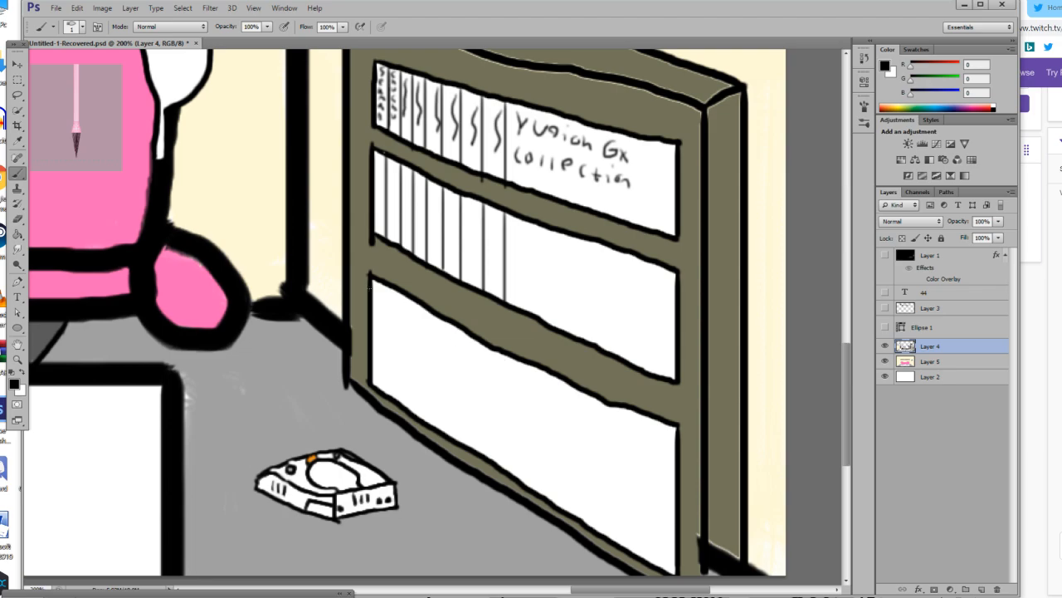
left_click_drag(532, 221, 531, 285)
key("ctrl+z")
left_click_drag(528, 221, 528, 301)
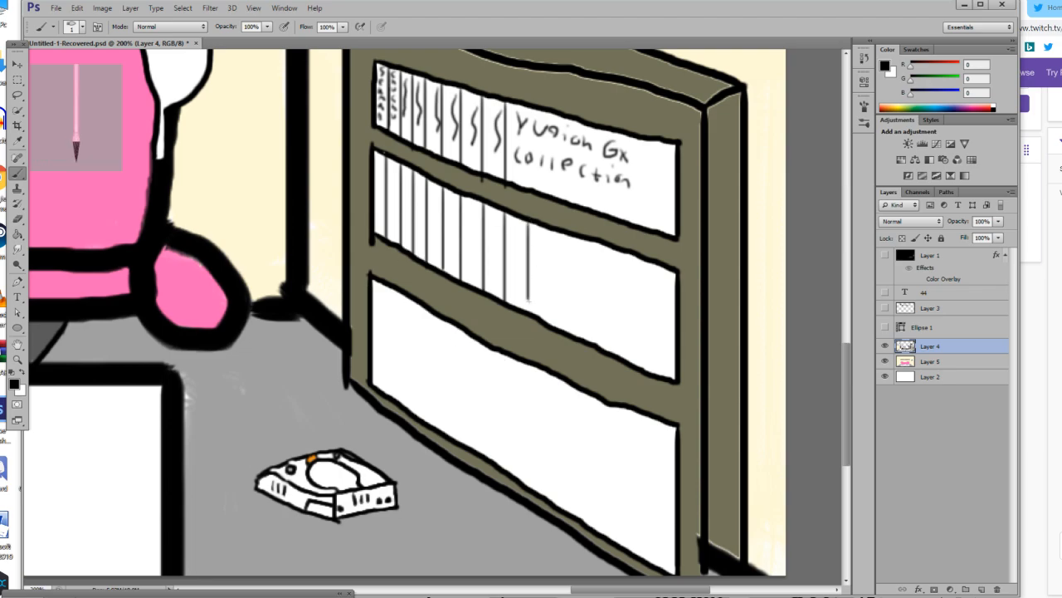
left_click_drag(552, 231, 554, 336)
left_click_drag(590, 240, 590, 341)
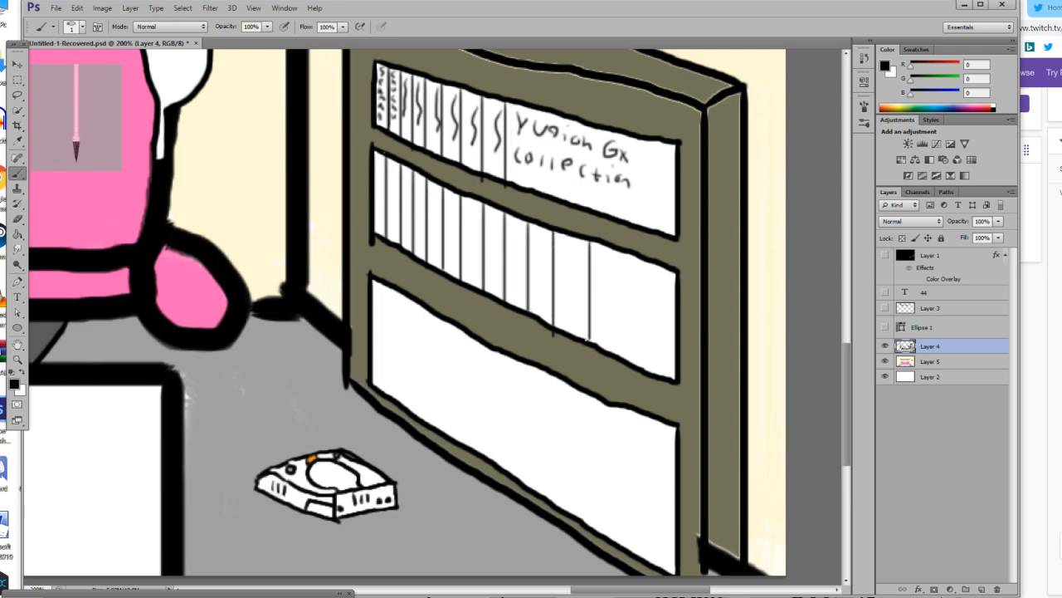
left_click_drag(619, 254, 620, 359)
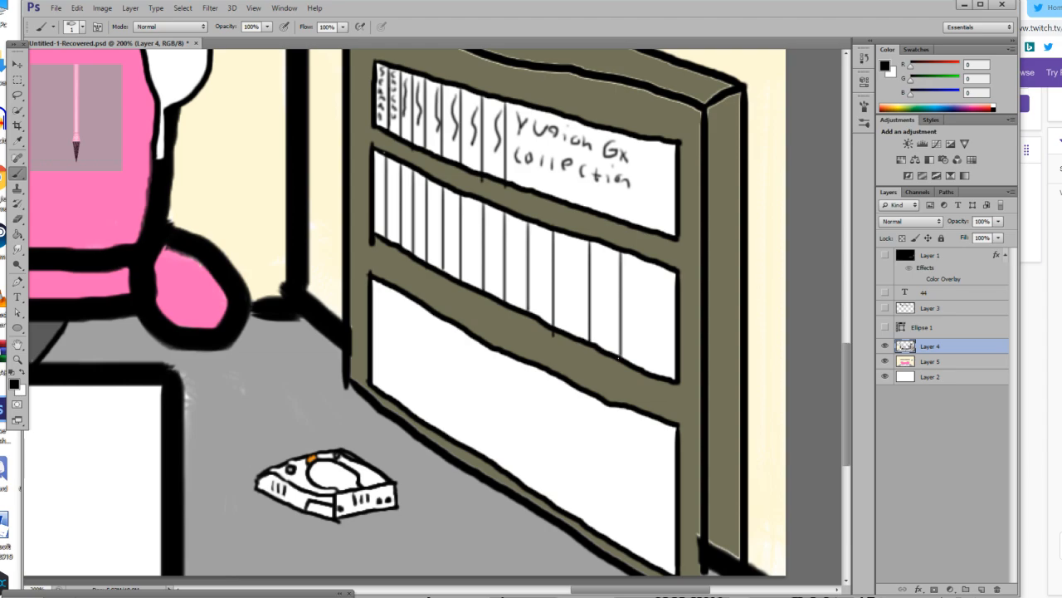
left_click_drag(647, 261, 649, 371)
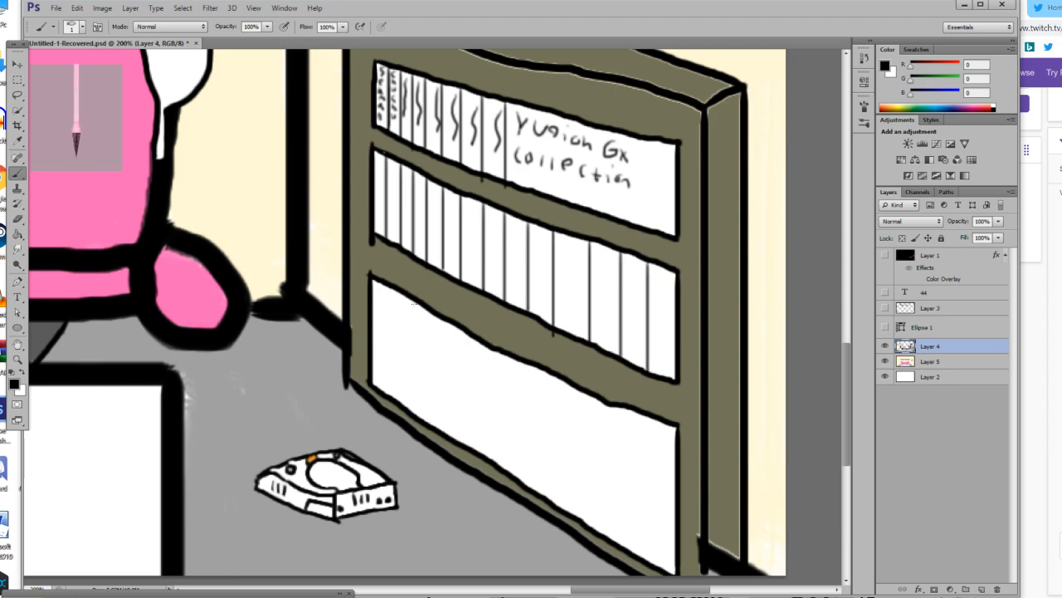
Draw eight vertical black dividers with gradually wider spacing across the lowest compartment.
left_click_drag(381, 283, 395, 385)
left_click_drag(391, 290, 391, 373)
left_click_drag(418, 302, 420, 415)
left_click_drag(449, 321, 449, 410)
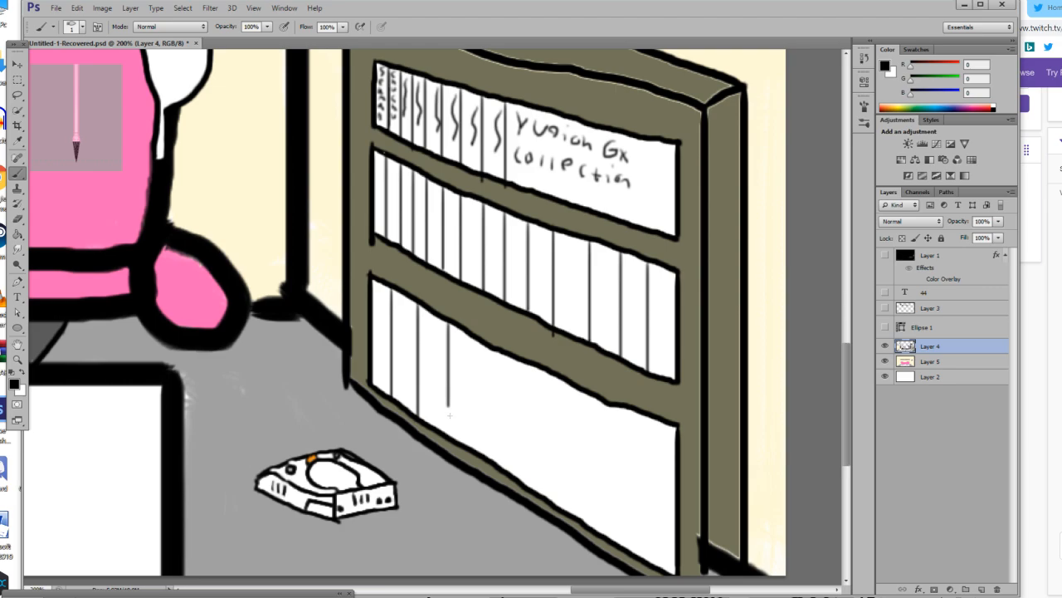
left_click_drag(483, 339, 483, 426)
left_click_drag(521, 357, 522, 496)
key("ctrl+z")
left_click_drag(523, 363, 524, 436)
left_click_drag(564, 385, 564, 493)
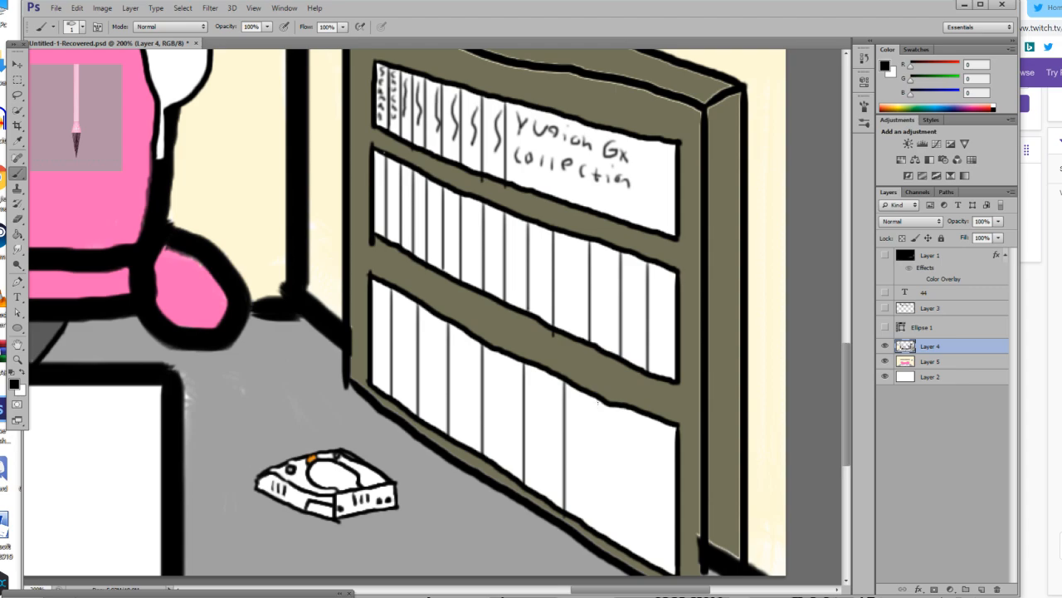
left_click_drag(600, 398, 602, 531)
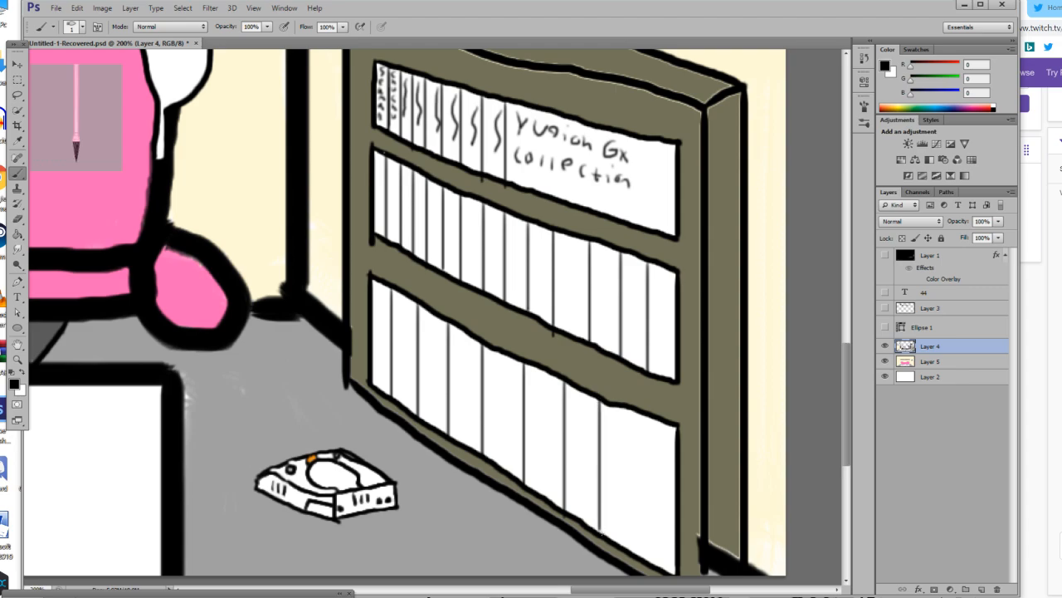
left_click_drag(634, 407, 637, 555)
Set the foreground colour to blue (R 0, G 149, B 181) and fill the seven narrowest spines of the middle compartment.
scroll(636, 548, "up", 2)
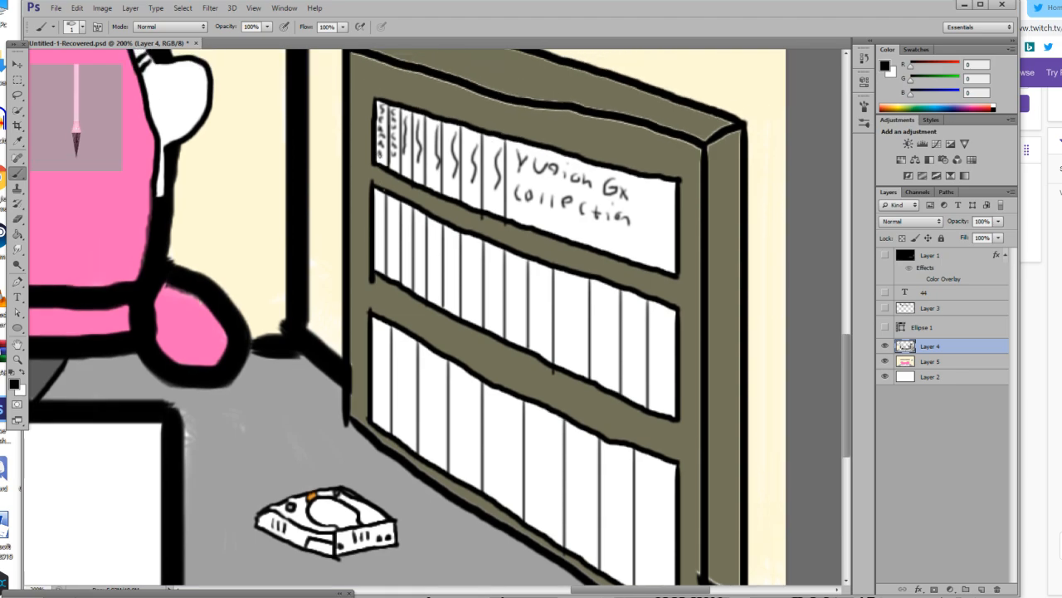
scroll(438, 317, "up", 1)
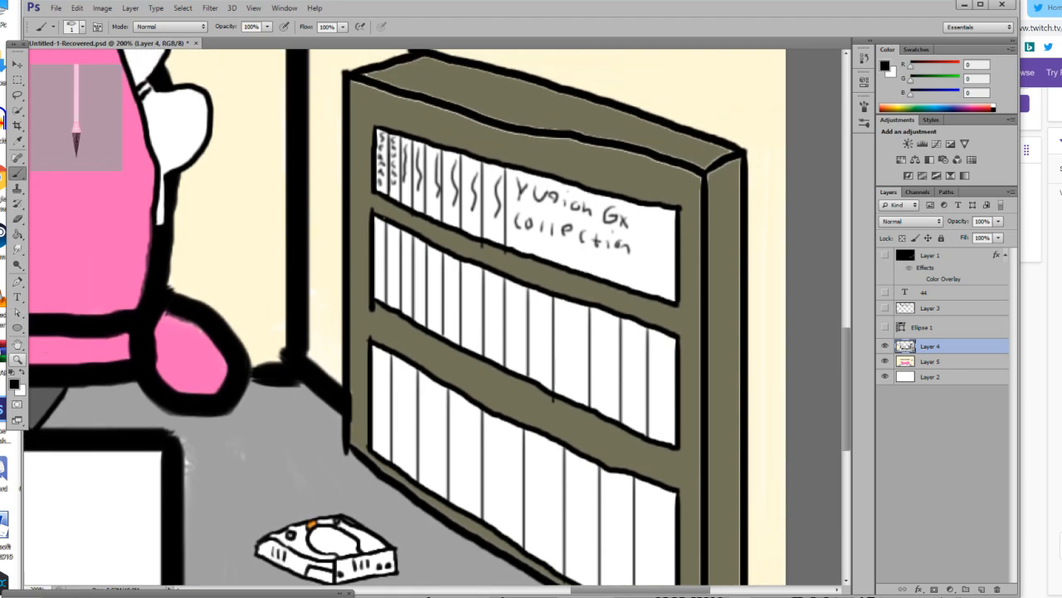
left_click(15, 384)
left_click_drag(694, 504, 714, 495)
left_click(727, 522)
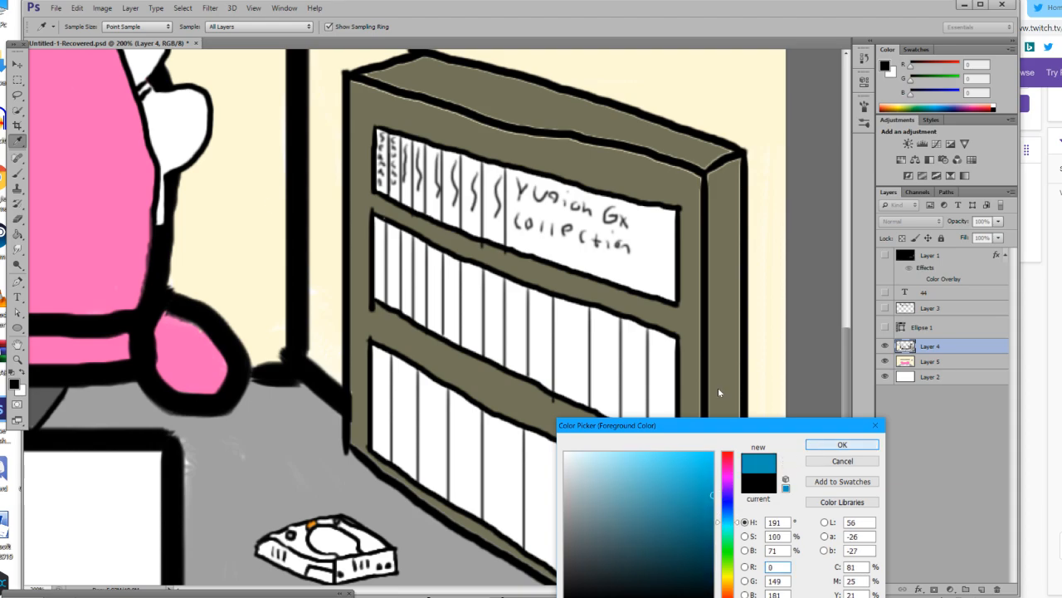
left_click(842, 444)
left_click(392, 263)
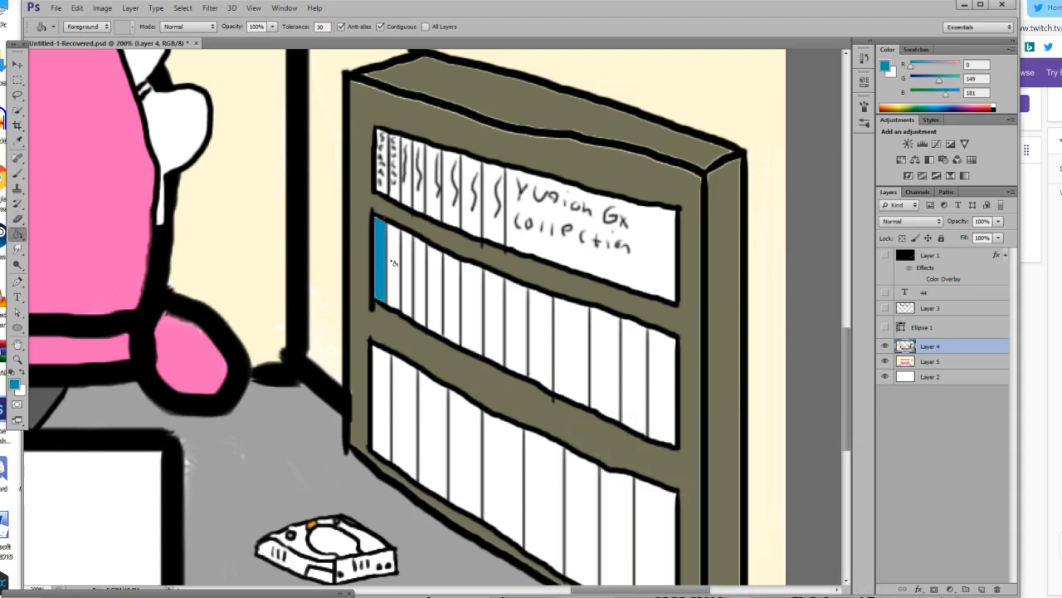
left_click(396, 265)
left_click(409, 264)
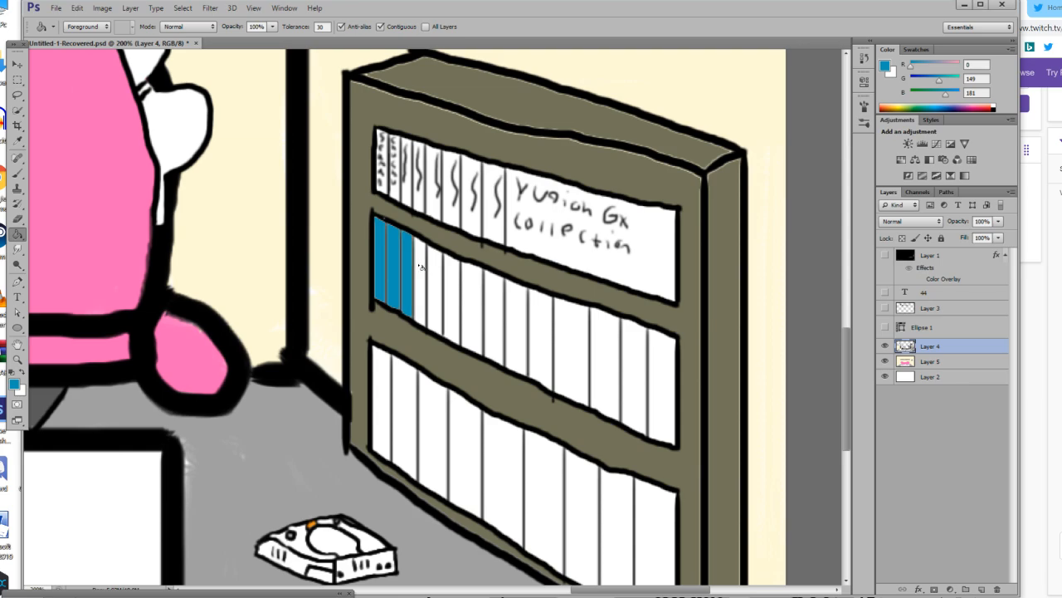
left_click(422, 267)
left_click(442, 276)
left_click(458, 285)
left_click(474, 294)
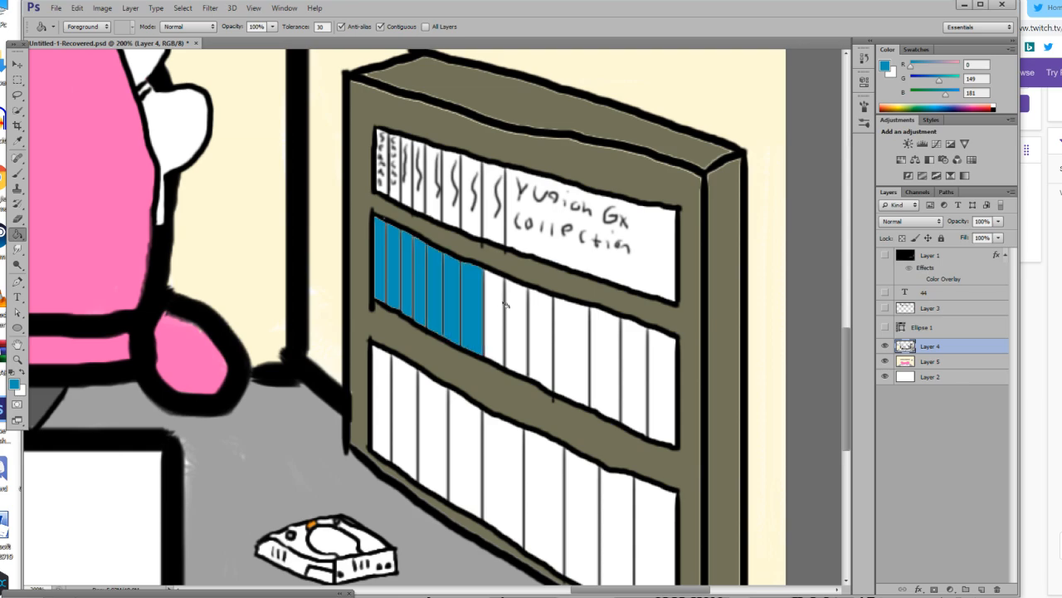
Fill the seven remaining white spines of the middle compartment with the same blue.
left_click(502, 303)
left_click(520, 313)
left_click(547, 326)
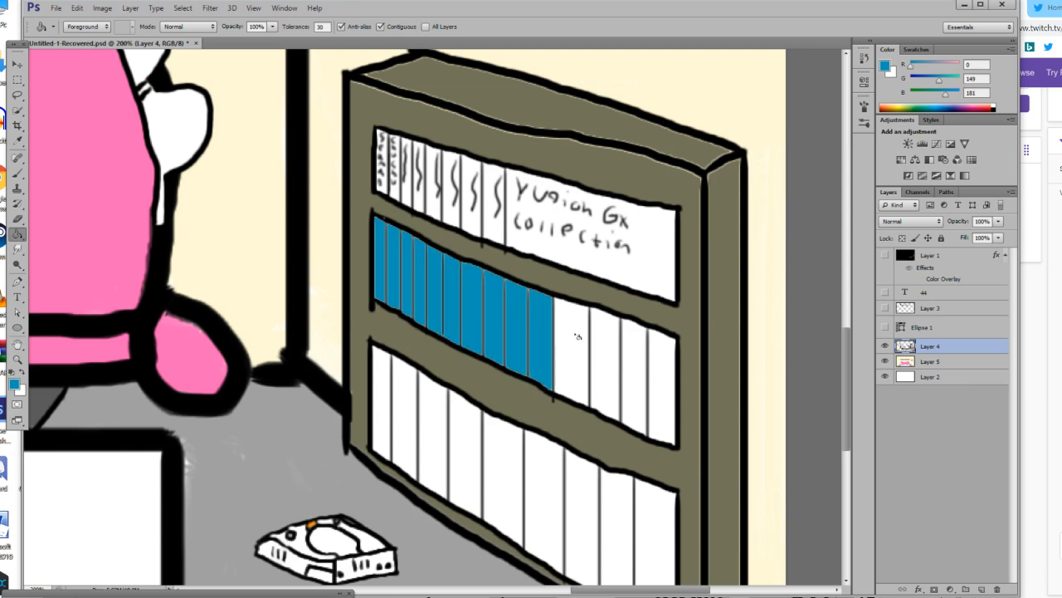
left_click(573, 335)
left_click(616, 347)
left_click(635, 356)
left_click(661, 360)
Set the foreground colour to red (R 255, G 4, B 45) and fill the first six spines of the lowest compartment.
scroll(661, 360, "down", 2)
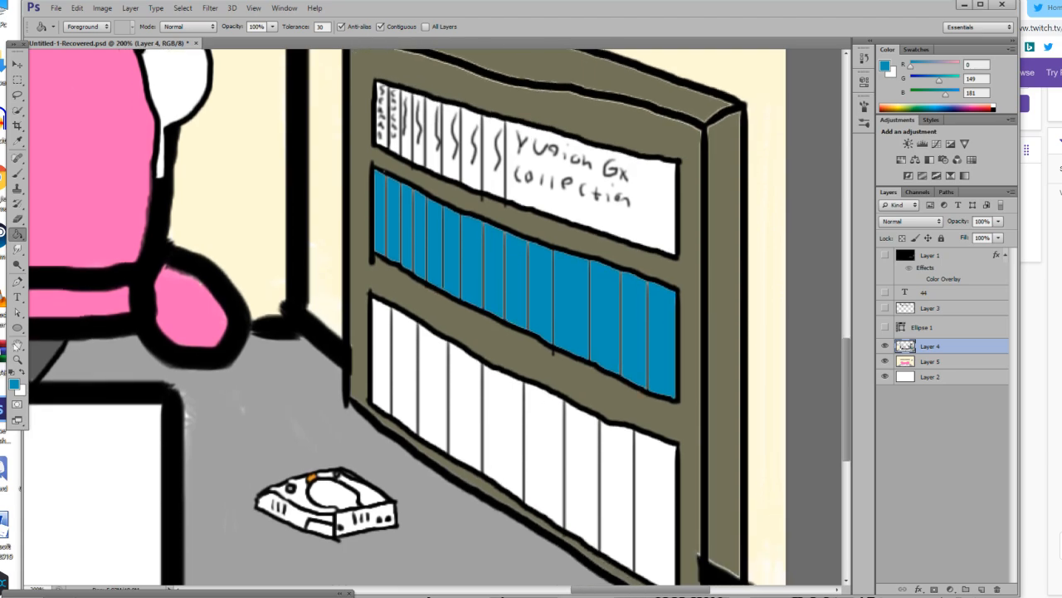
left_click(14, 384)
left_click(727, 463)
left_click(677, 449)
left_click_drag(677, 449, 712, 453)
left_click(728, 462)
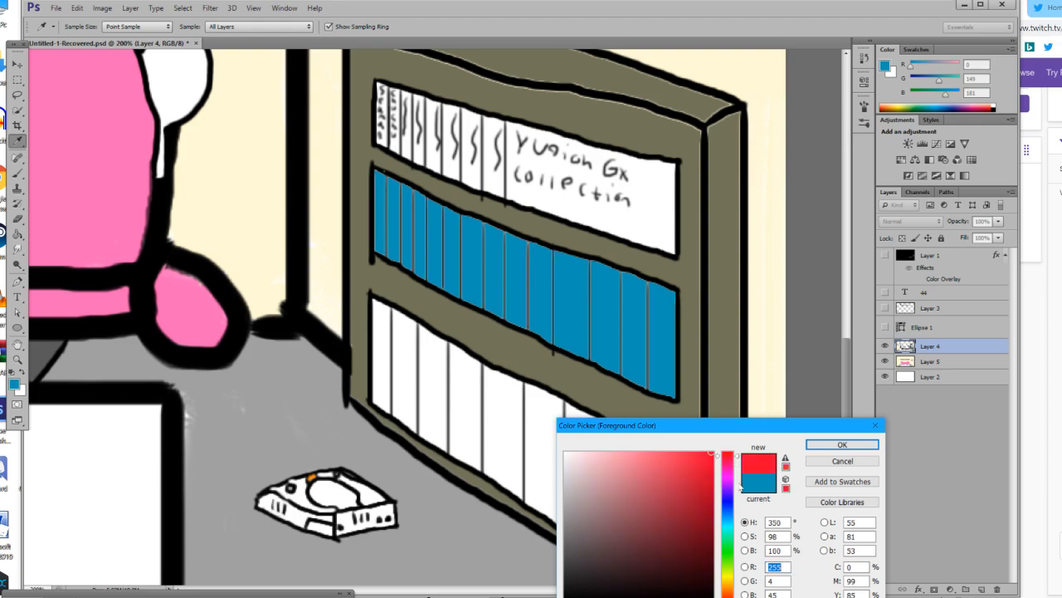
left_click(842, 445)
key("g")
left_click(383, 352)
left_click(404, 358)
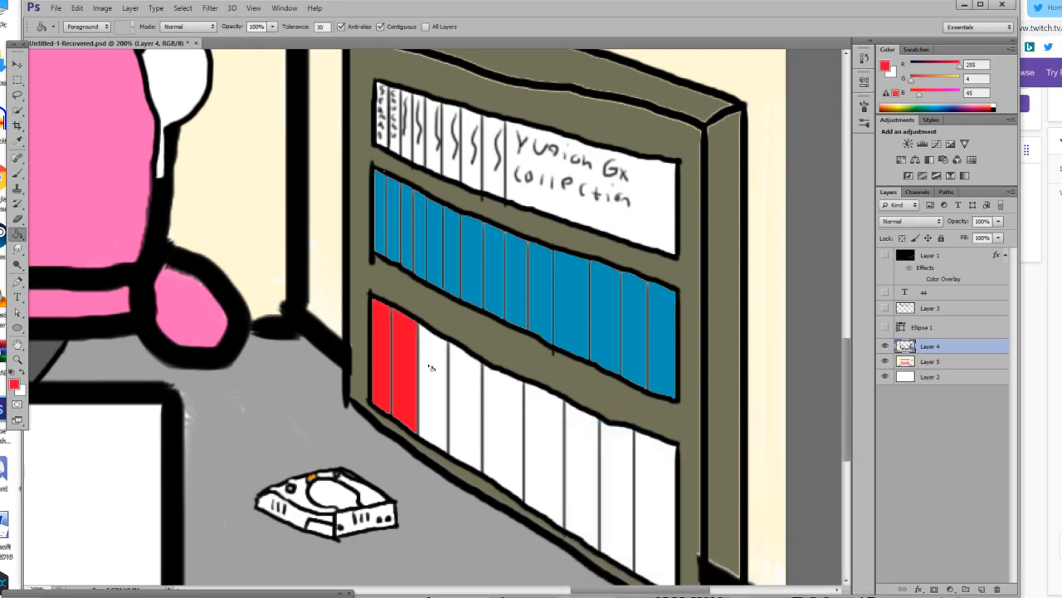
left_click(431, 367)
left_click(479, 392)
left_click(500, 402)
left_click(553, 423)
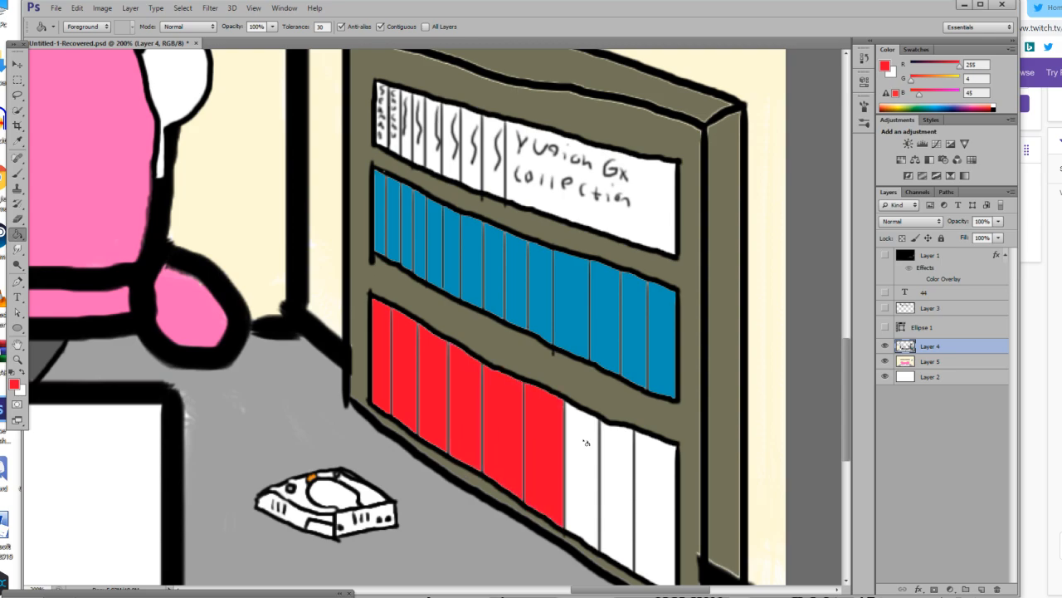
Fill the last three white spines of the lowest compartment red.
left_click(587, 443)
left_click(614, 453)
left_click(656, 470)
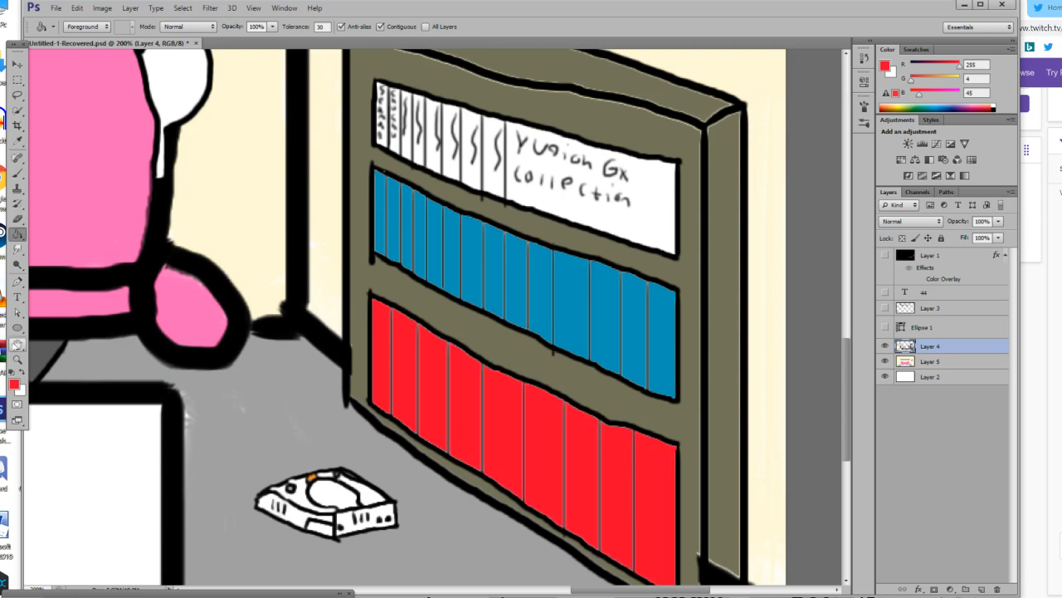
left_click(17, 359)
left_click_drag(360, 361, 270, 385)
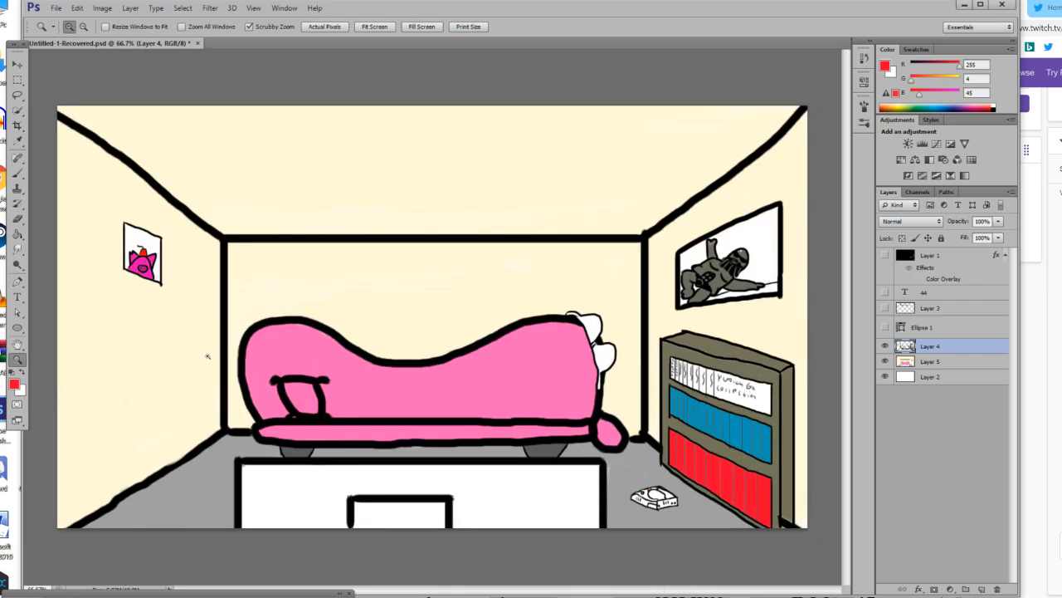
Sample the couch's pink and set the foreground colour to a darker pink (R 189, G 70, B 134).
left_click(208, 356)
left_click(737, 418)
left_click(738, 419)
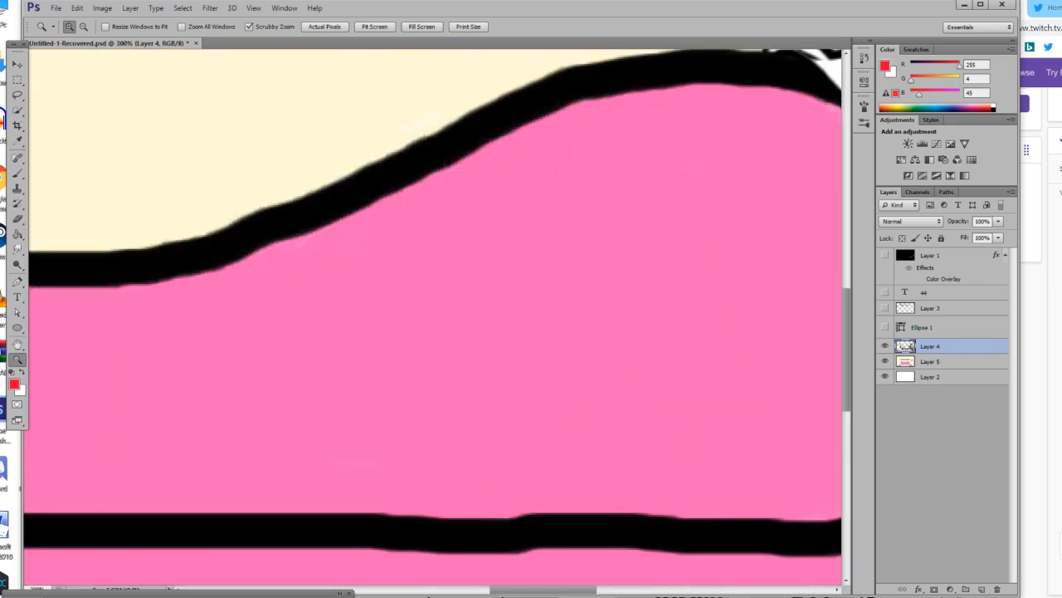
left_click(17, 140)
left_click(418, 347)
left_click(17, 386)
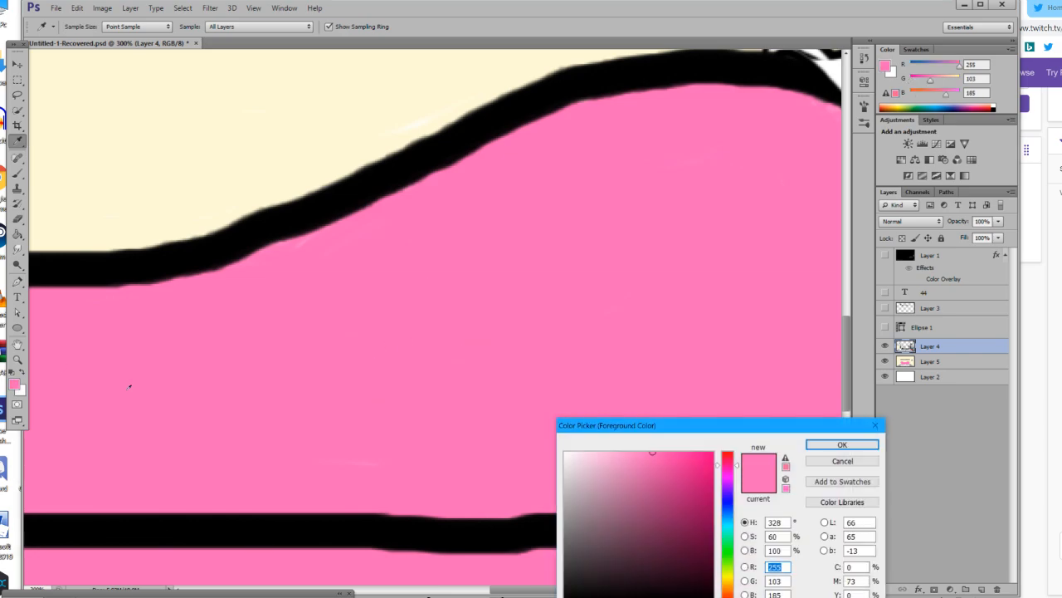
left_click(659, 489)
left_click(810, 445)
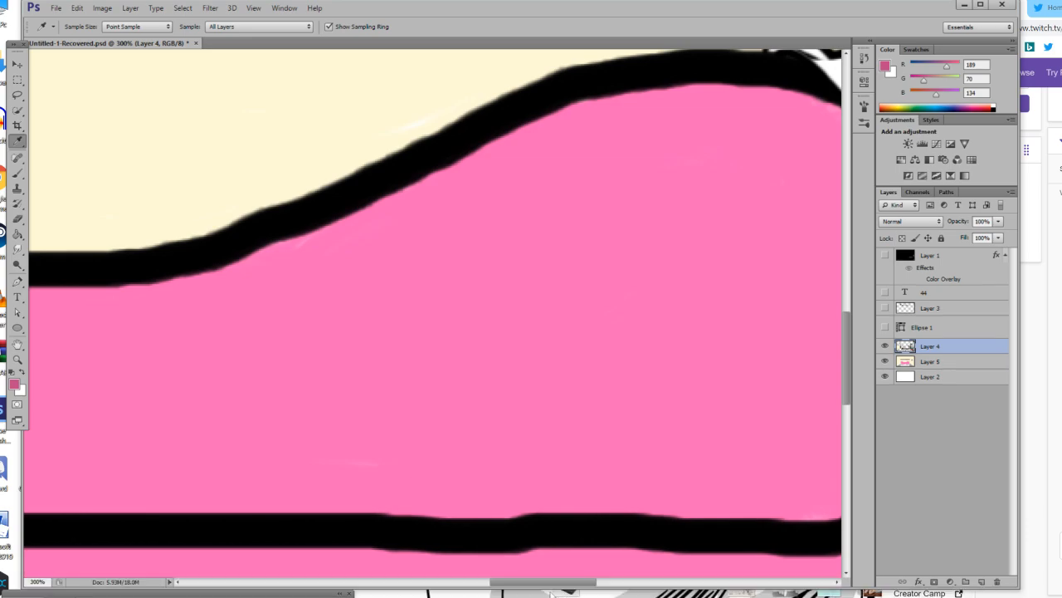
Paint a solid dark pink stain with an 18 px brush on the lower part of the couch back's right end.
mouse_move(549, 586)
left_mouse_down()
mouse_move(594, 585)
mouse_move(559, 585)
left_mouse_up()
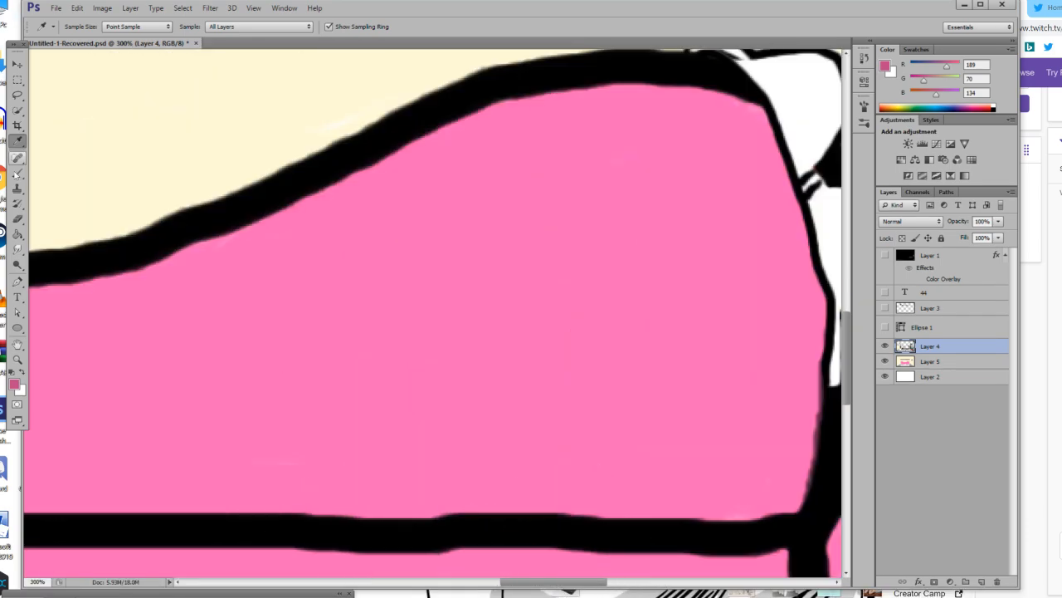
left_click(18, 172)
left_click(82, 28)
left_click(59, 64)
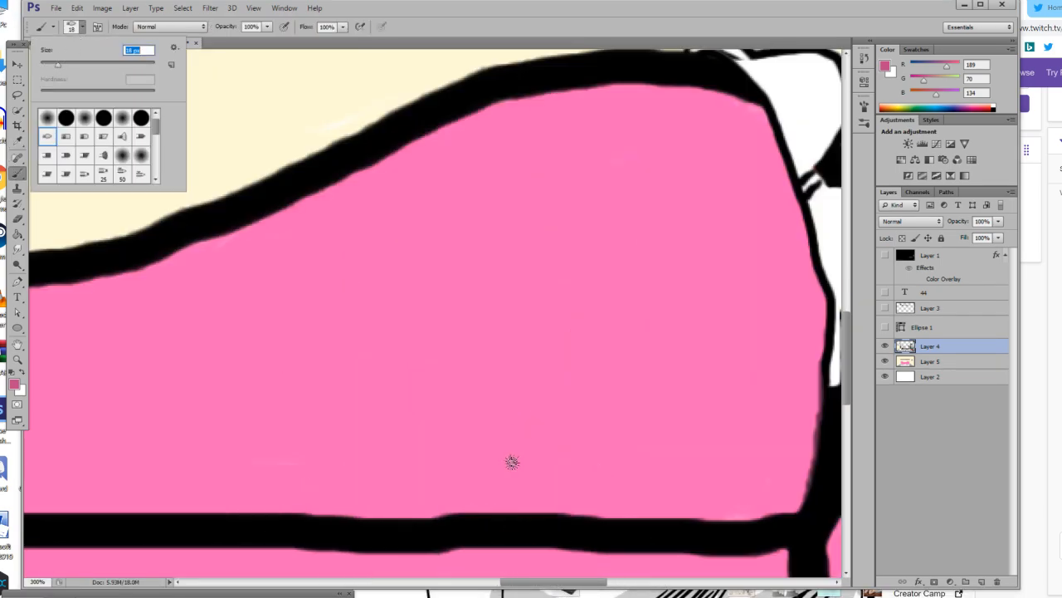
mouse_move(488, 511)
left_mouse_down()
mouse_move(520, 420)
mouse_move(573, 348)
mouse_move(635, 394)
mouse_move(737, 405)
mouse_move(755, 498)
mouse_move(748, 517)
mouse_move(501, 505)
mouse_move(516, 451)
mouse_move(583, 356)
mouse_move(553, 391)
mouse_move(554, 439)
mouse_move(538, 439)
mouse_move(570, 420)
mouse_move(526, 457)
mouse_move(537, 499)
mouse_move(495, 488)
mouse_move(576, 380)
mouse_move(570, 446)
mouse_move(530, 449)
mouse_move(475, 507)
mouse_move(556, 502)
mouse_move(622, 379)
mouse_move(590, 473)
mouse_move(623, 399)
mouse_move(631, 468)
mouse_move(630, 422)
mouse_move(652, 440)
mouse_move(612, 463)
mouse_move(664, 431)
mouse_move(688, 443)
mouse_move(697, 491)
mouse_move(734, 491)
mouse_move(736, 415)
mouse_move(743, 507)
left_mouse_up()
mouse_move(676, 467)
left_mouse_down()
mouse_move(714, 485)
mouse_move(715, 449)
mouse_move(730, 429)
mouse_move(690, 484)
mouse_move(703, 443)
left_mouse_up()
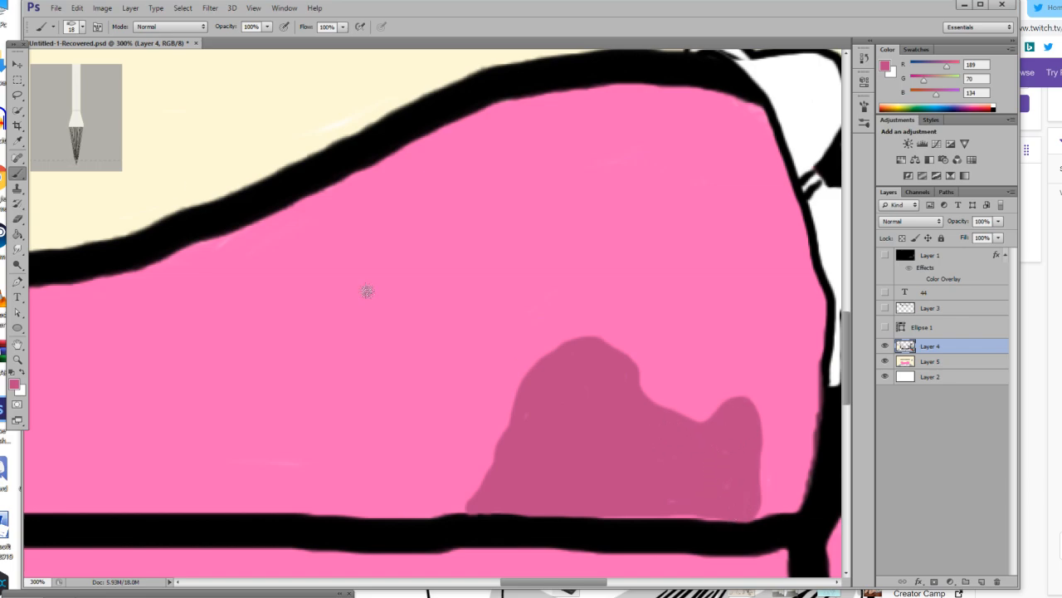
Stamp dark pink splatters around the couch stain, two with the 46 px spatter brush and two with the 39 px one.
left_click(82, 26)
scroll(98, 145, "down", 3)
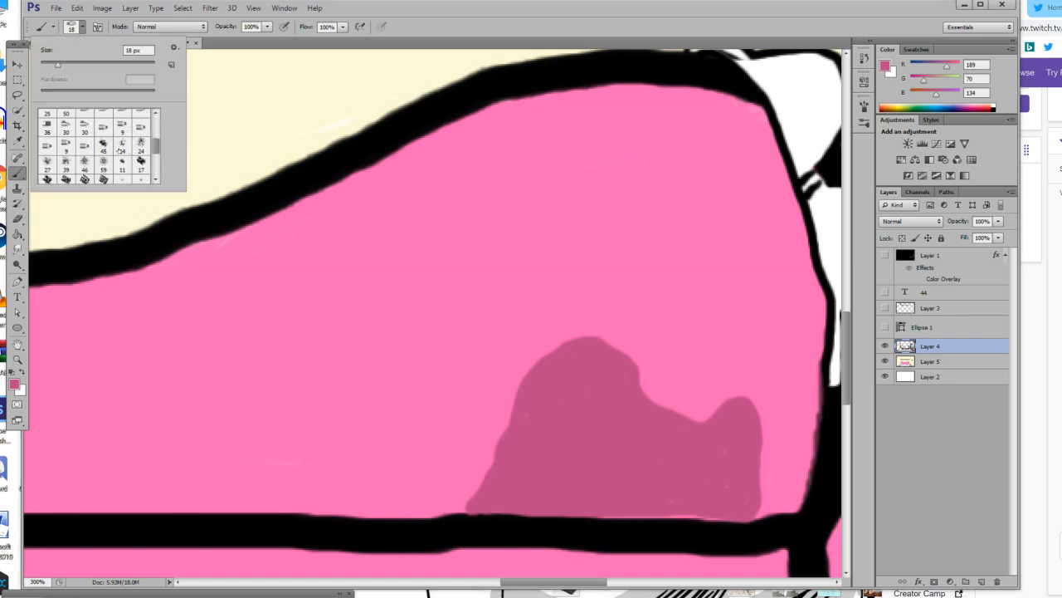
left_click(84, 161)
left_click(441, 450)
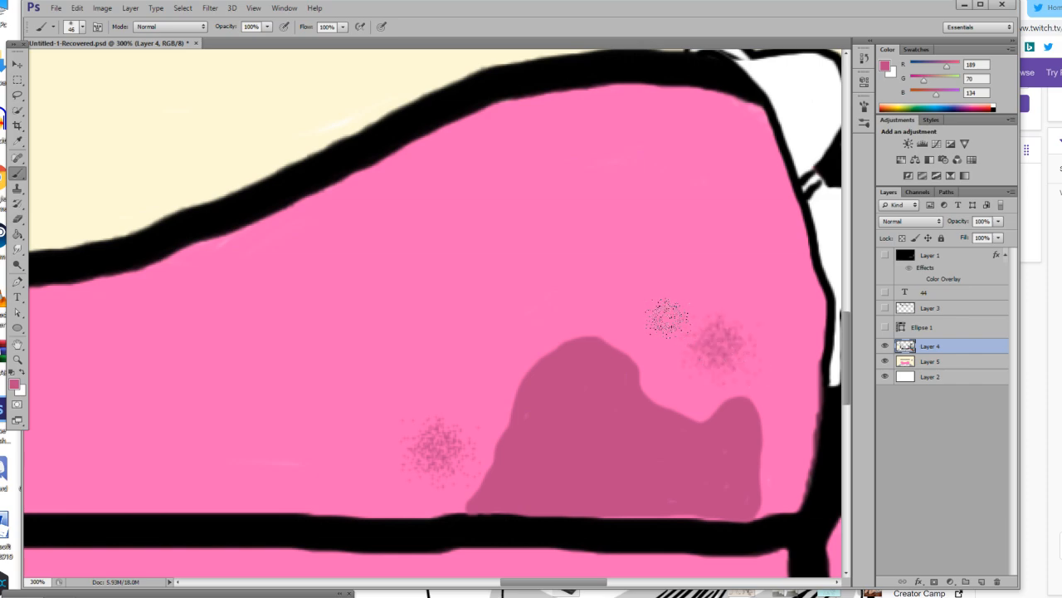
left_click(77, 31)
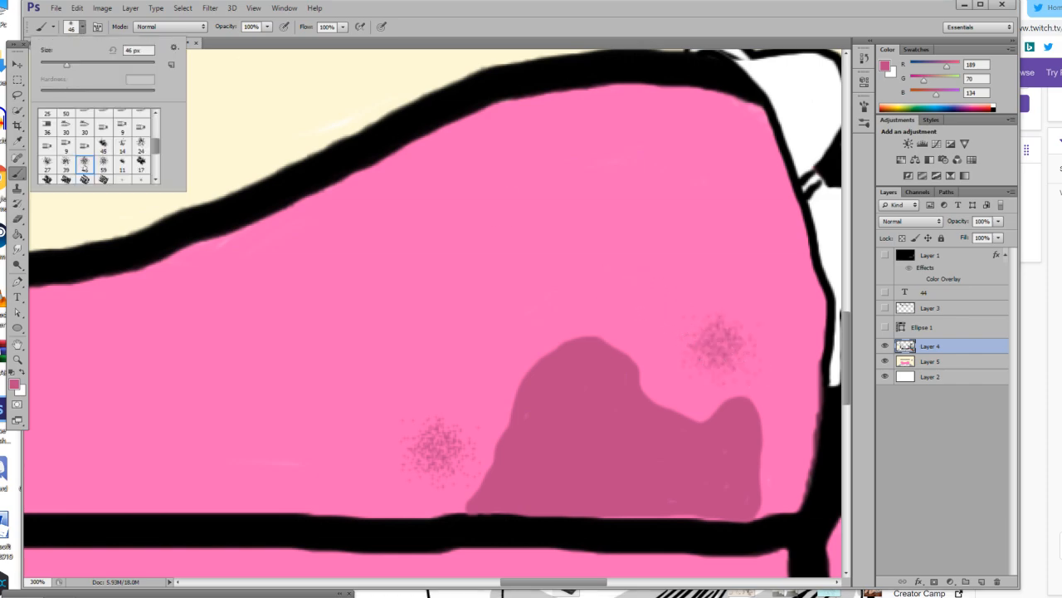
left_click(65, 163)
left_click(640, 307)
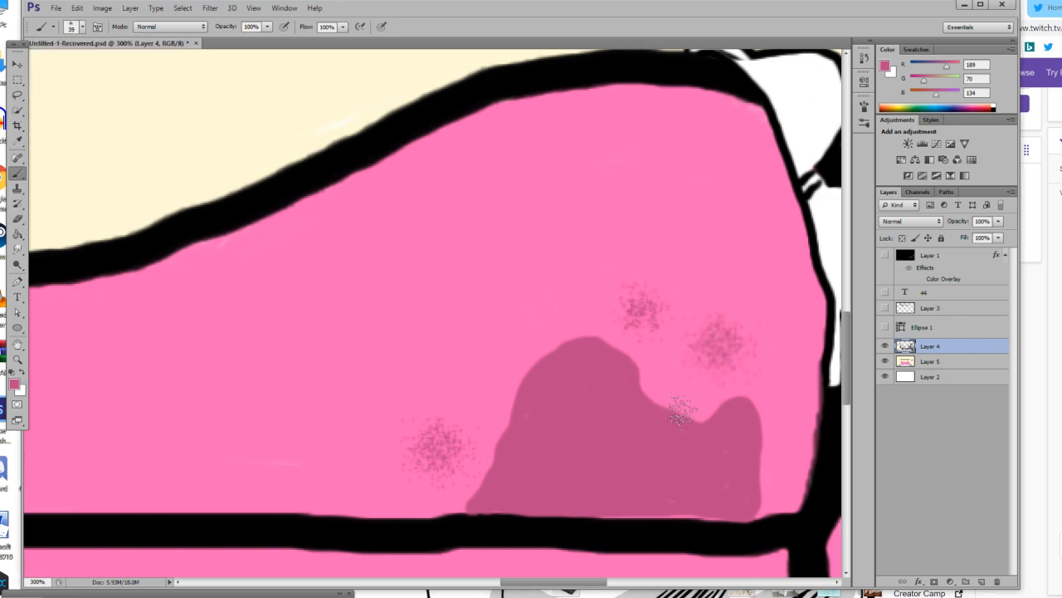
left_click(785, 469)
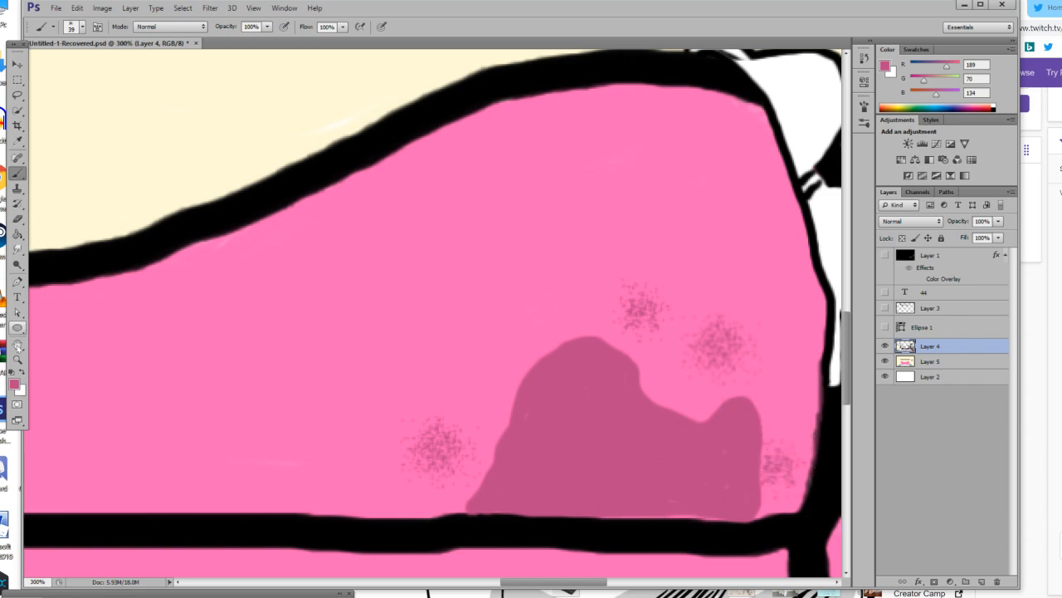
Reset the foreground colour to black and switch to the first bristle brush at 39 px.
left_click(17, 360)
key("ctrl+0")
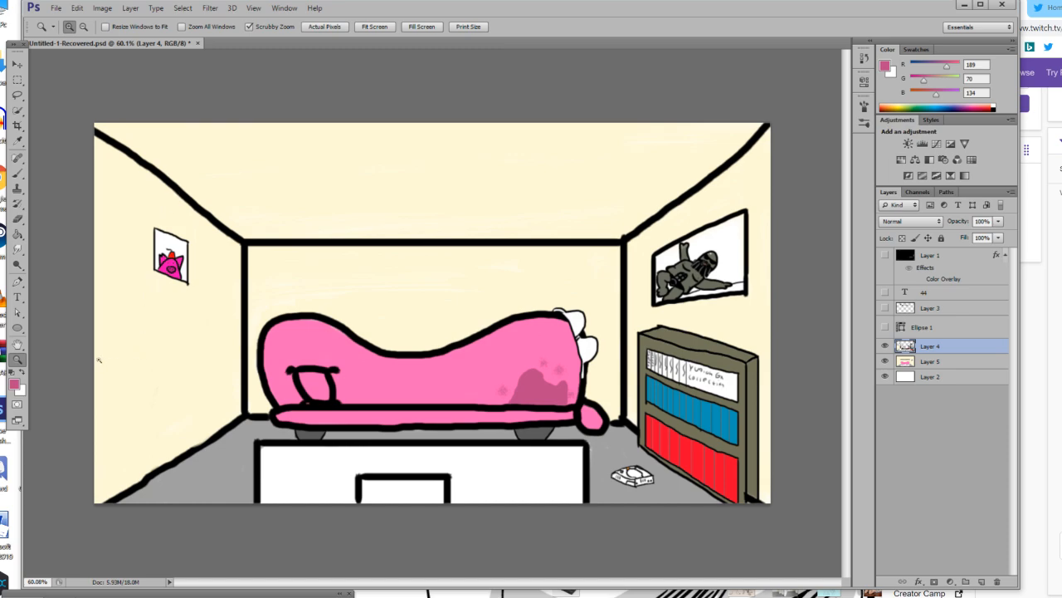
left_click(86, 371)
left_click(85, 372)
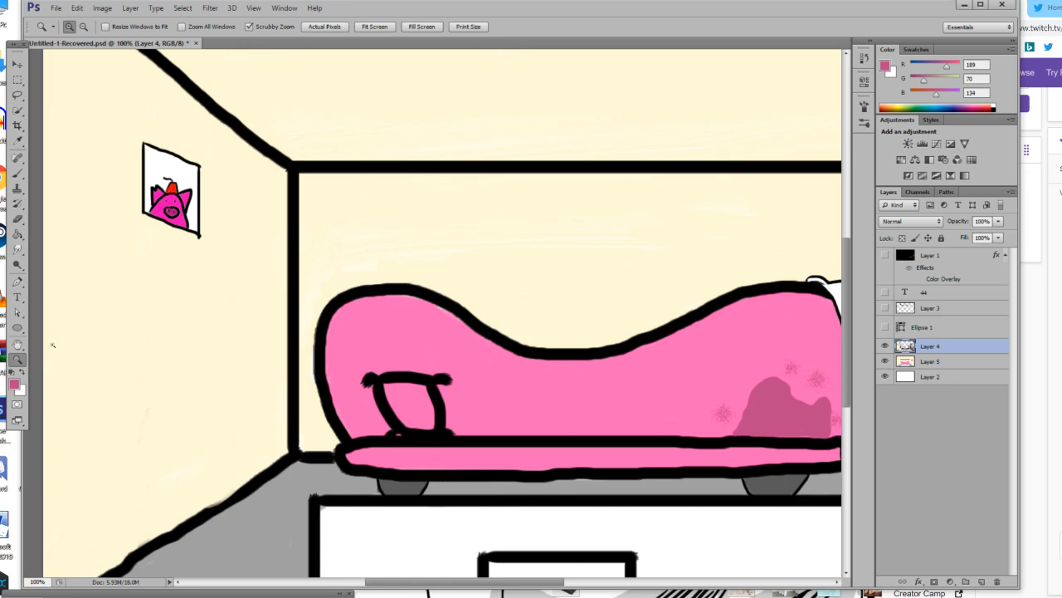
key("d")
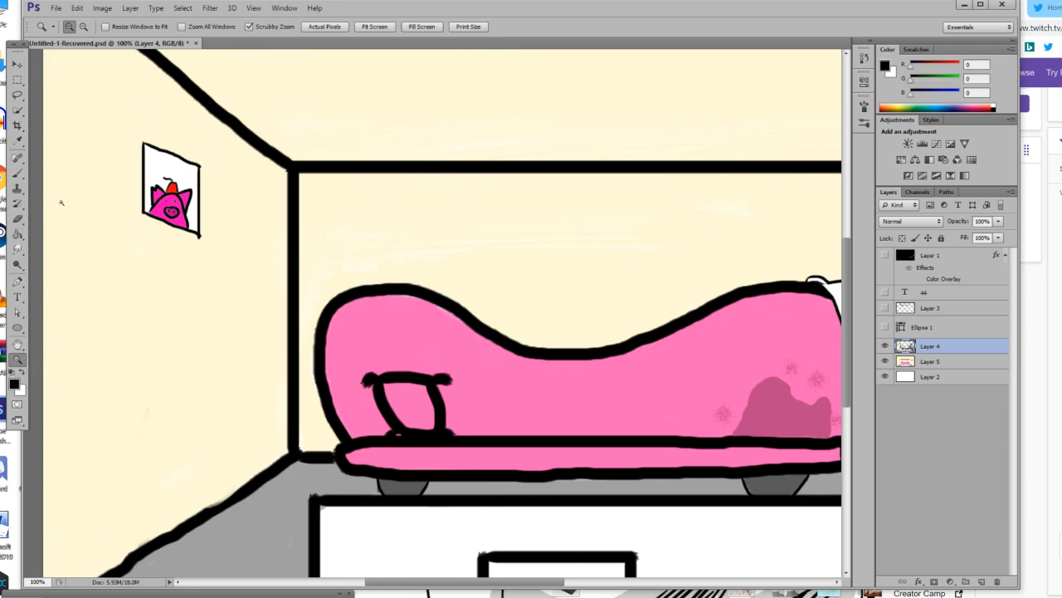
left_click(16, 173)
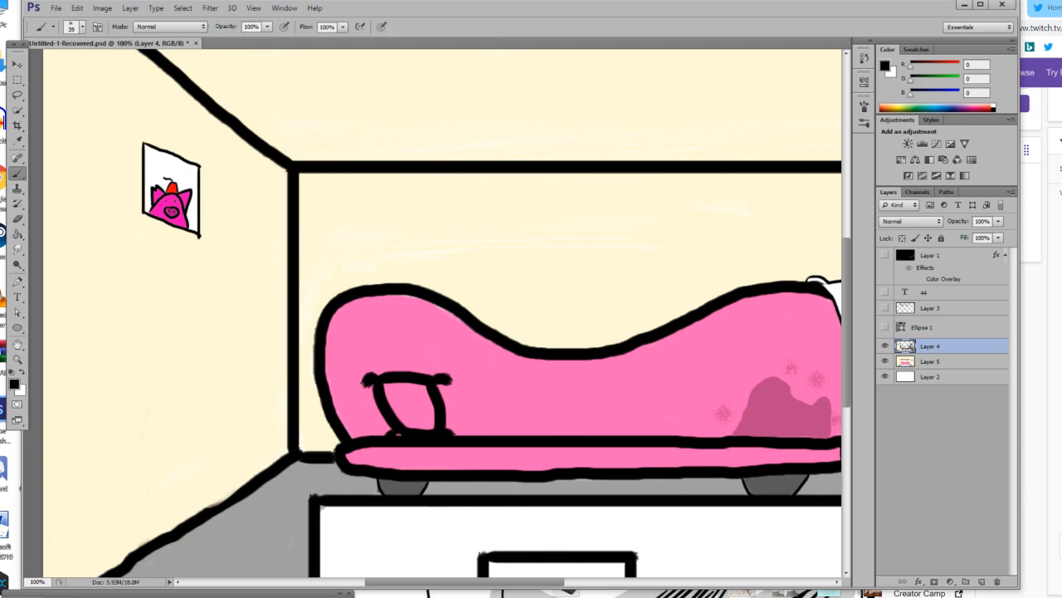
left_click(83, 29)
scroll(68, 157, "up", 3)
scroll(103, 138, "up", 4)
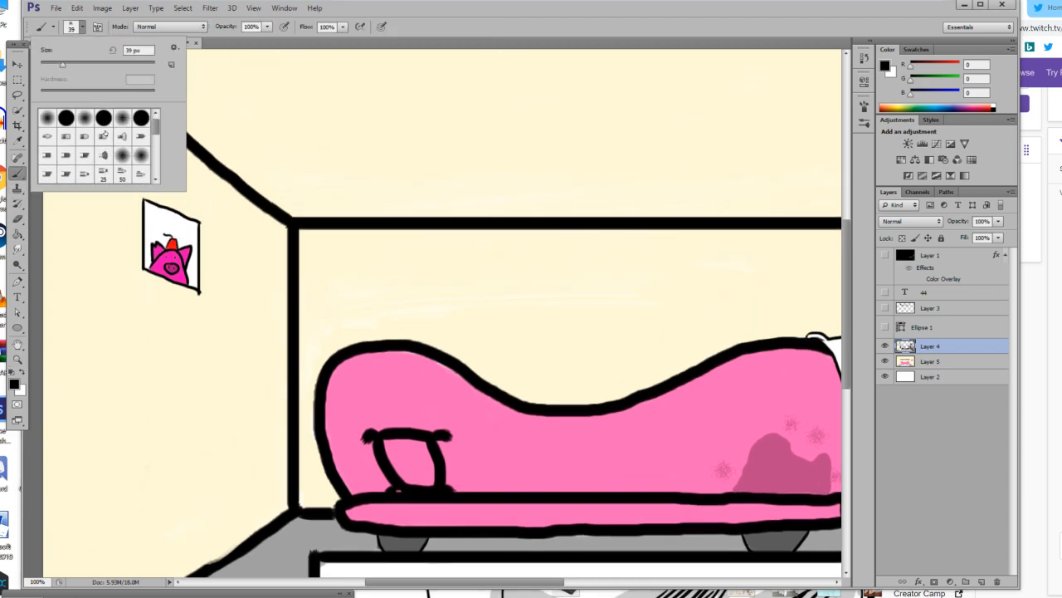
left_click(51, 138)
left_click(287, 214)
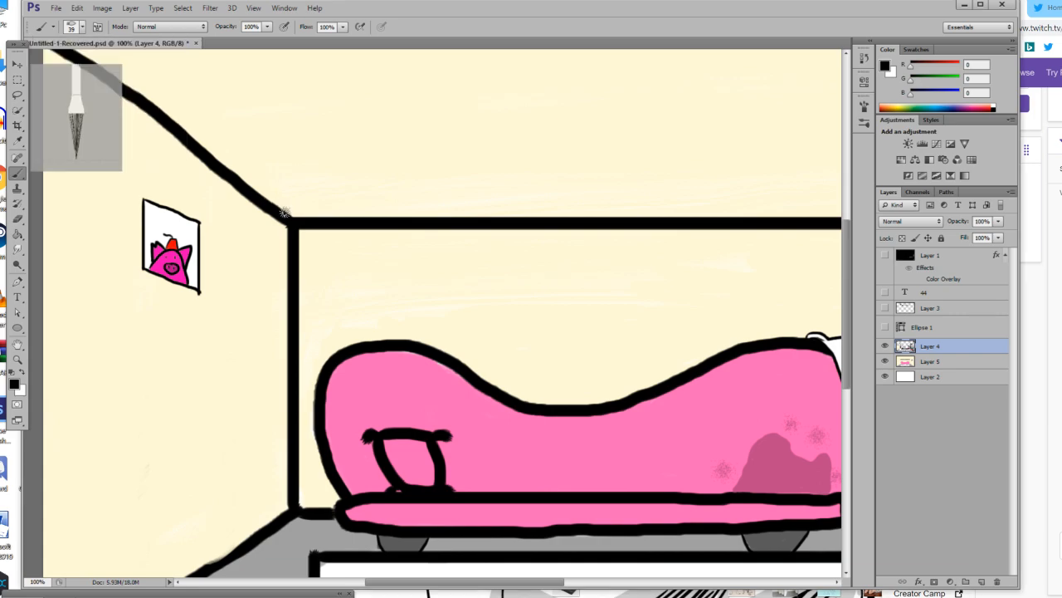
Draw a jagged, branching black crack on the left wall, rising from the floor edge to below the pig picture.
scroll(249, 439, "down", 5)
mouse_move(202, 503)
left_mouse_down()
mouse_move(190, 481)
mouse_move(204, 435)
mouse_move(139, 434)
mouse_move(145, 354)
mouse_move(107, 356)
mouse_move(156, 290)
left_mouse_up()
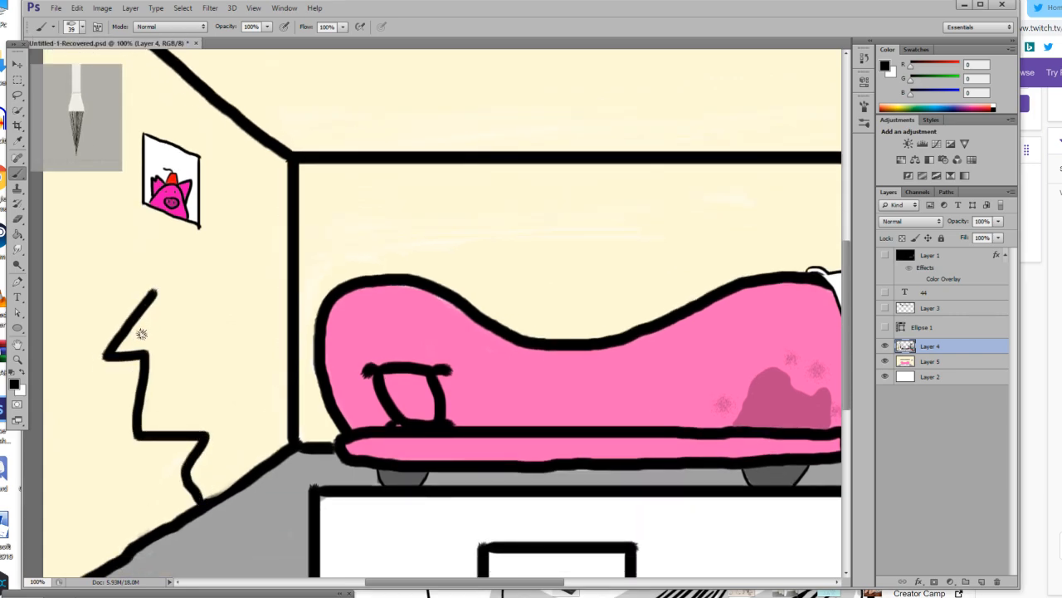
mouse_move(142, 347)
left_mouse_down()
mouse_move(174, 326)
mouse_move(225, 404)
mouse_move(268, 352)
left_mouse_up()
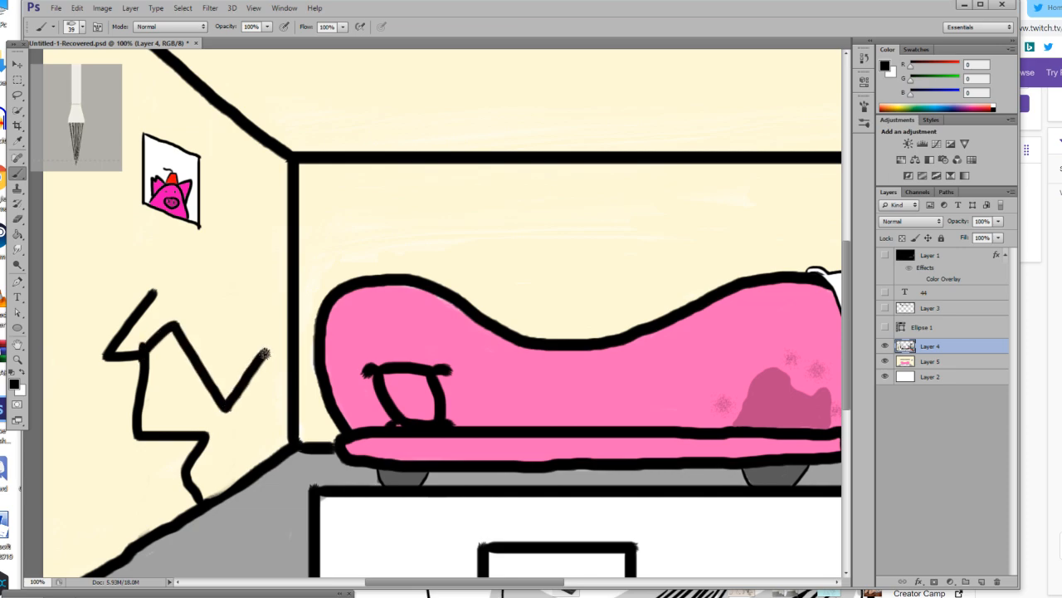
mouse_move(144, 365)
left_mouse_down()
mouse_move(99, 389)
mouse_move(129, 425)
mouse_move(63, 467)
left_mouse_up()
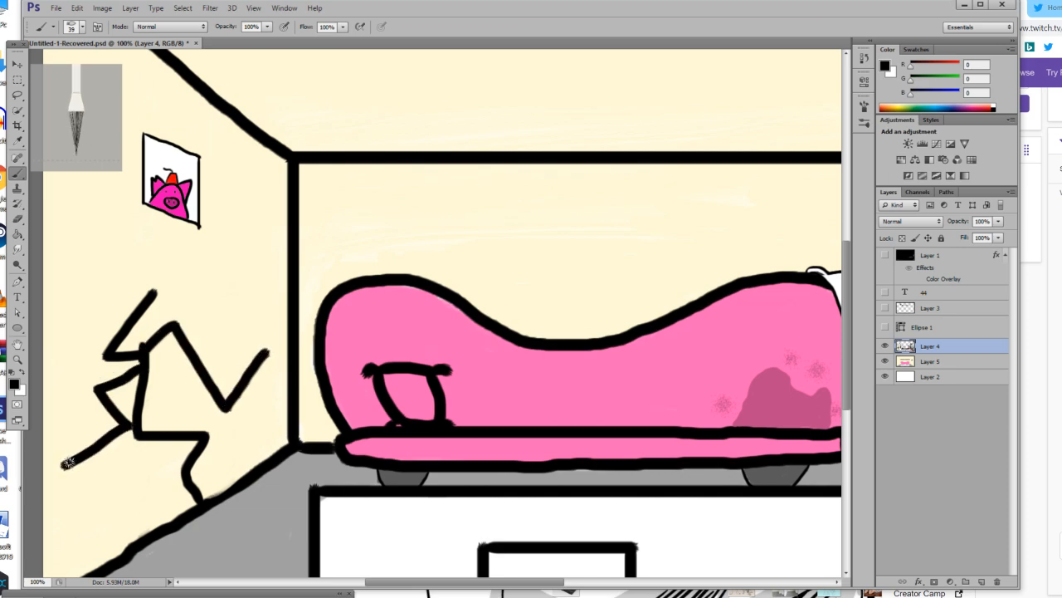
key("ctrl+z")
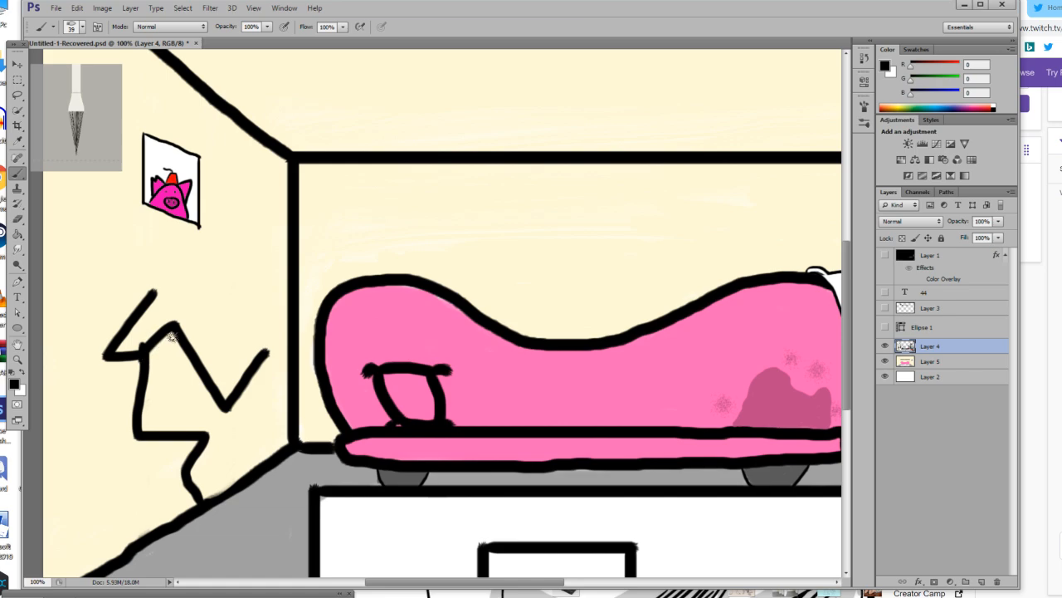
left_click_drag(182, 308, 191, 290)
mouse_move(198, 362)
left_mouse_down()
mouse_move(176, 382)
mouse_move(184, 395)
mouse_move(107, 464)
mouse_move(129, 484)
mouse_move(111, 504)
mouse_move(130, 550)
left_mouse_up()
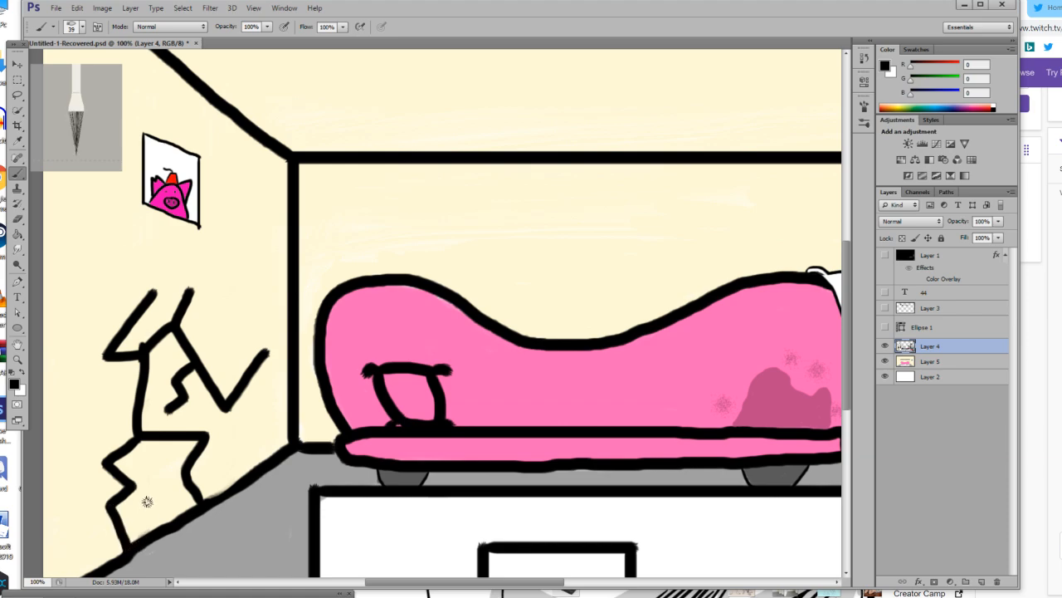
Set the brush size to 10 px and draw a black shield-shaped outline on the back wall above the couch.
scroll(151, 500, "up", 5)
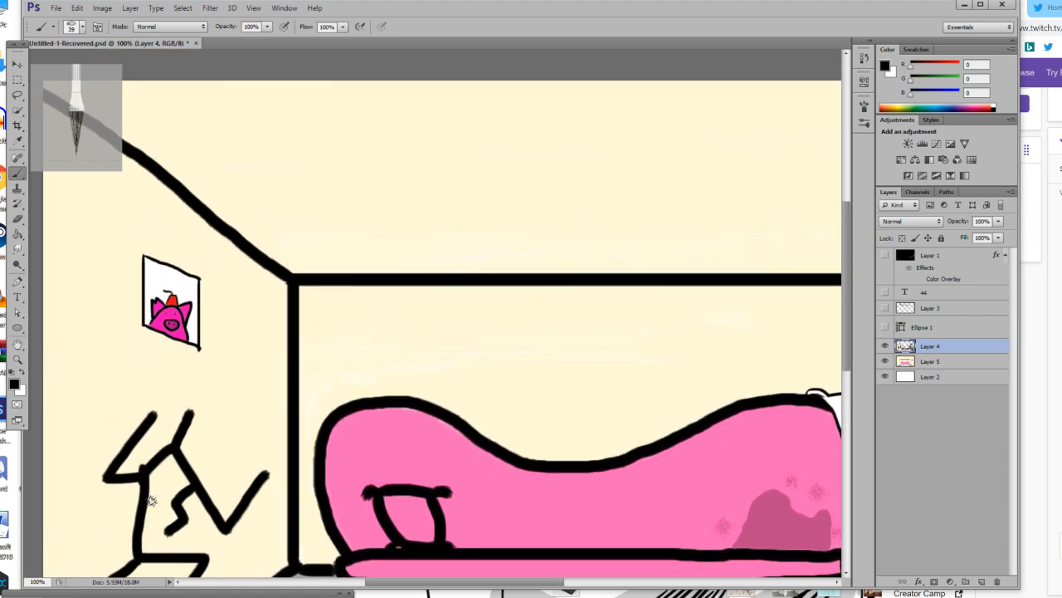
left_click_drag(469, 589, 541, 594)
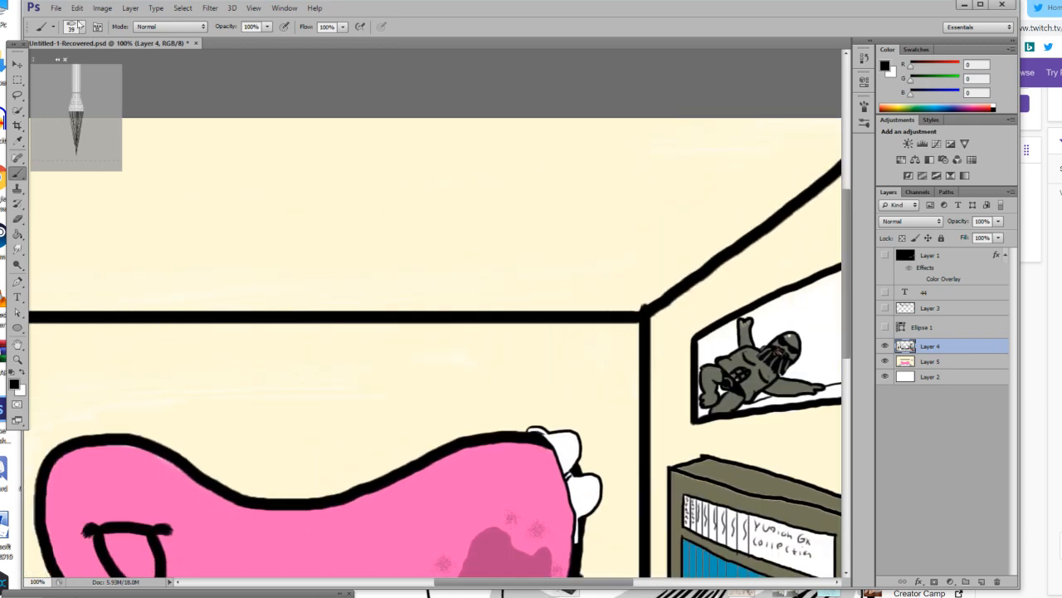
left_click(80, 26)
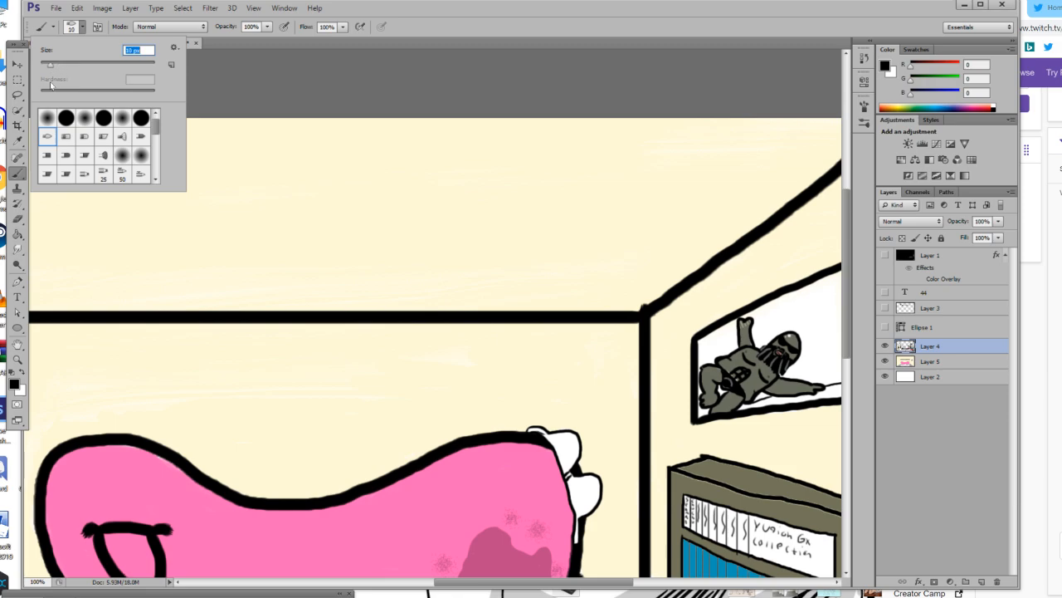
left_click(18, 359)
left_click(311, 494)
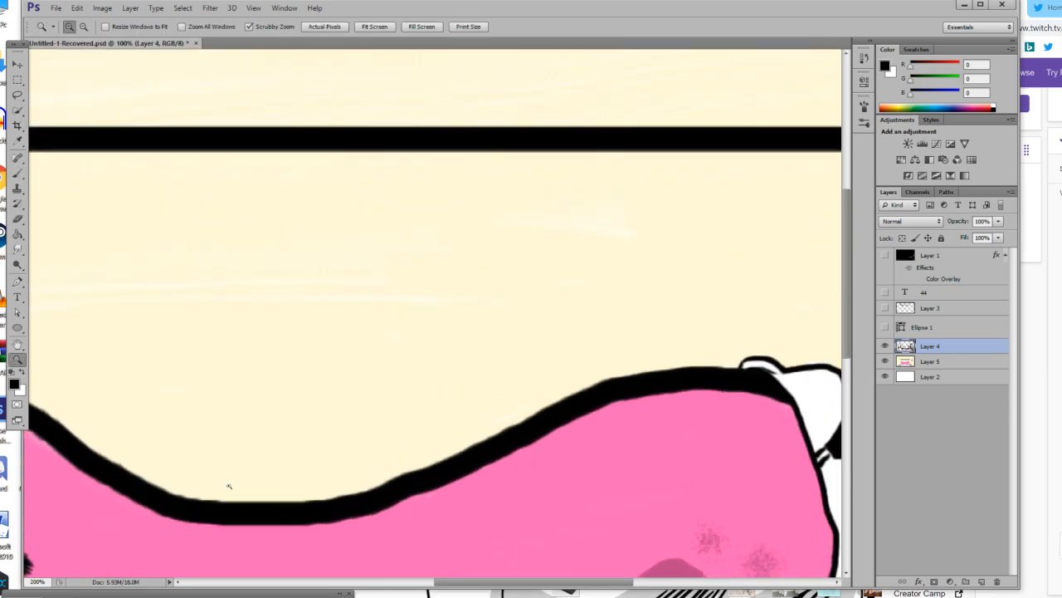
left_click(17, 173)
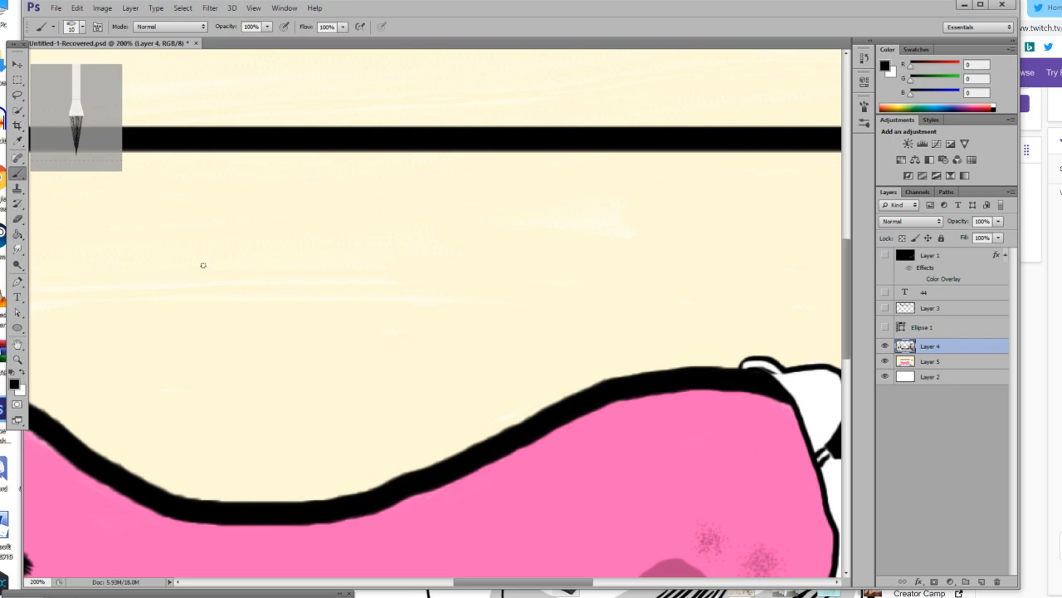
mouse_move(136, 215)
left_mouse_down()
mouse_move(137, 286)
mouse_move(227, 428)
mouse_move(246, 437)
mouse_move(357, 357)
left_mouse_up()
key("ctrl+z")
mouse_move(178, 215)
left_mouse_down()
mouse_move(189, 312)
mouse_move(229, 381)
mouse_move(276, 420)
mouse_move(320, 401)
mouse_move(370, 341)
mouse_move(390, 302)
mouse_move(403, 215)
mouse_move(256, 230)
mouse_move(185, 253)
left_mouse_up()
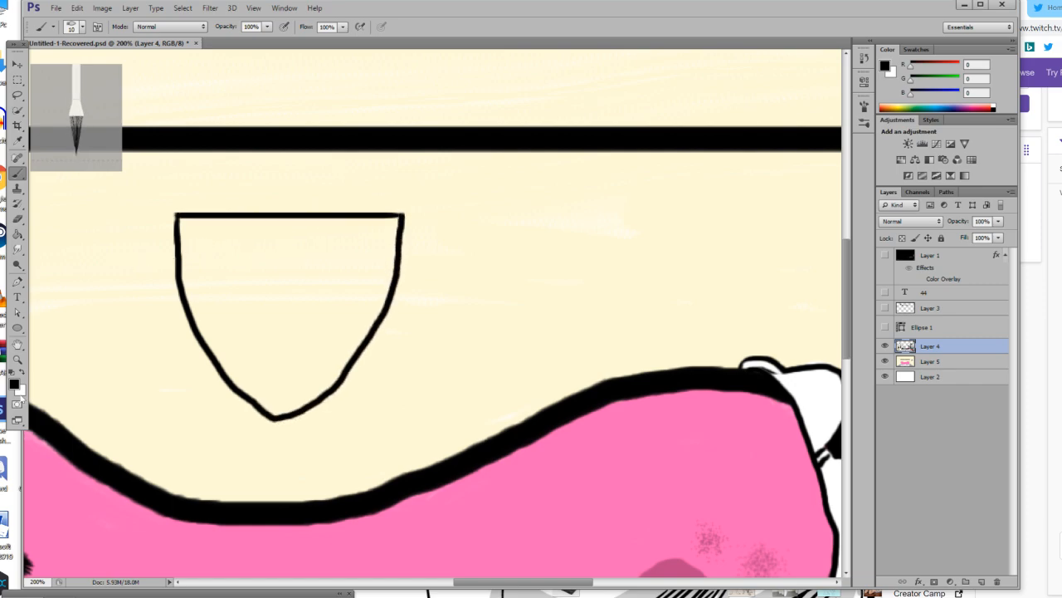
Set the foreground colour to grey-green (R 120, G 124, B 106) and fill the shield shape on the back wall.
left_click(15, 383)
left_click_drag(718, 582, 719, 571)
left_click_drag(616, 527, 586, 529)
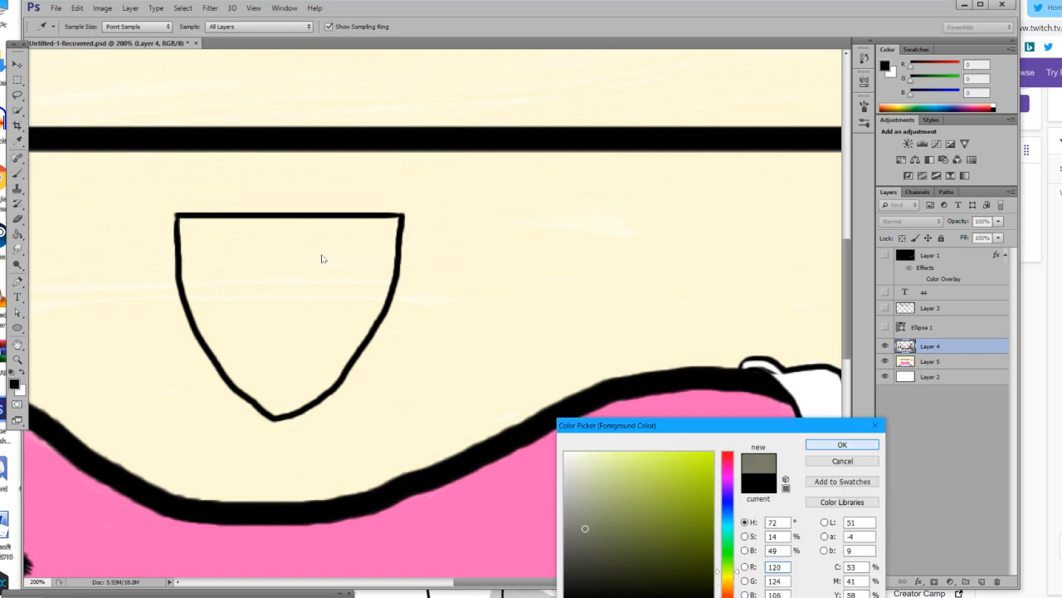
left_click(812, 448)
key("g")
left_click(288, 302)
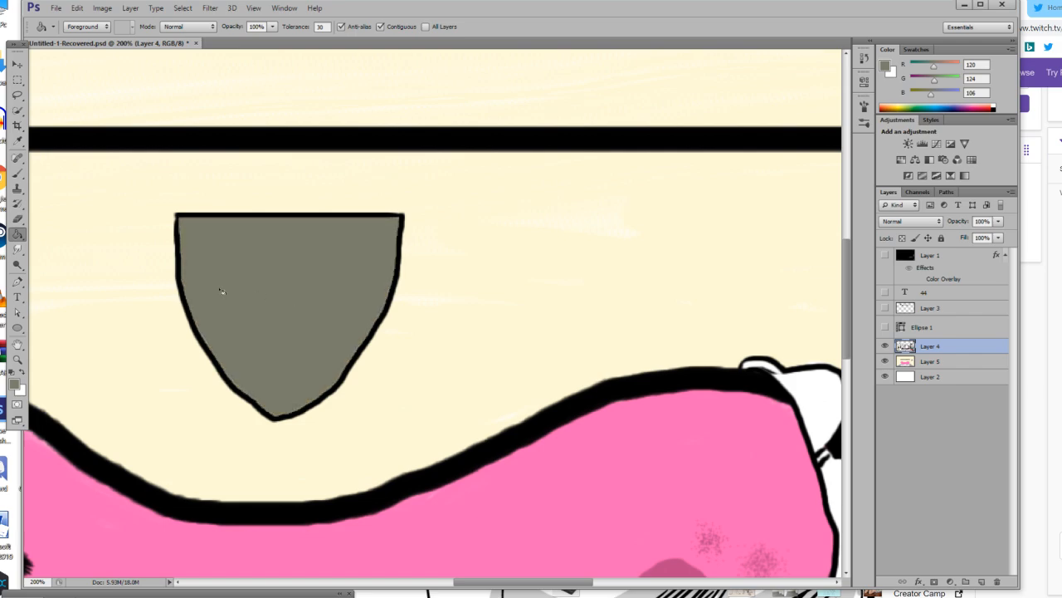
Reset the foreground colour to black and draw a small rectangle inside the shield just above its lower tip.
key("b")
key("d")
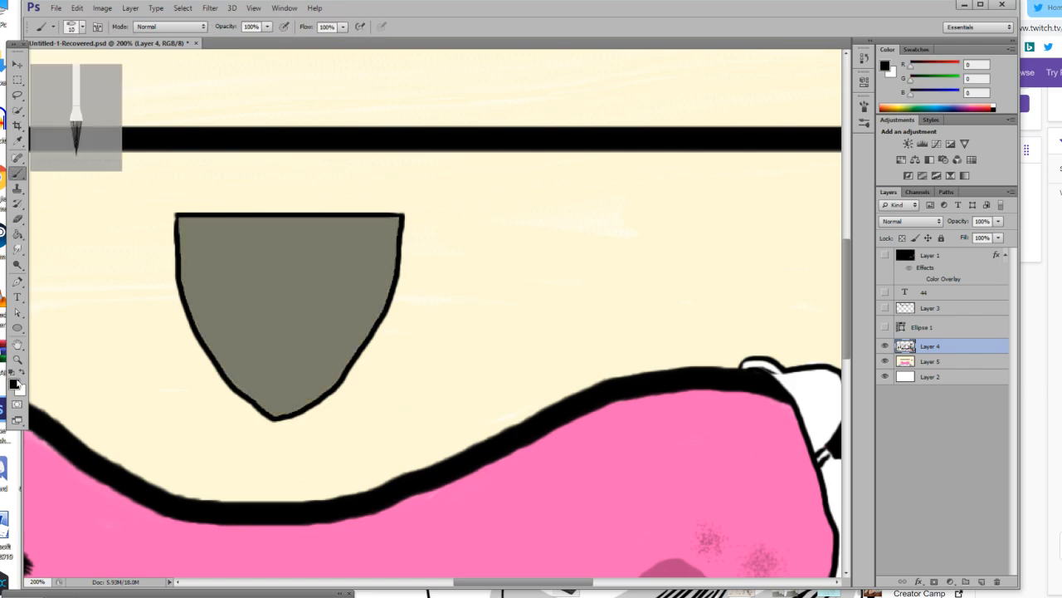
left_click(17, 359)
left_click(231, 316)
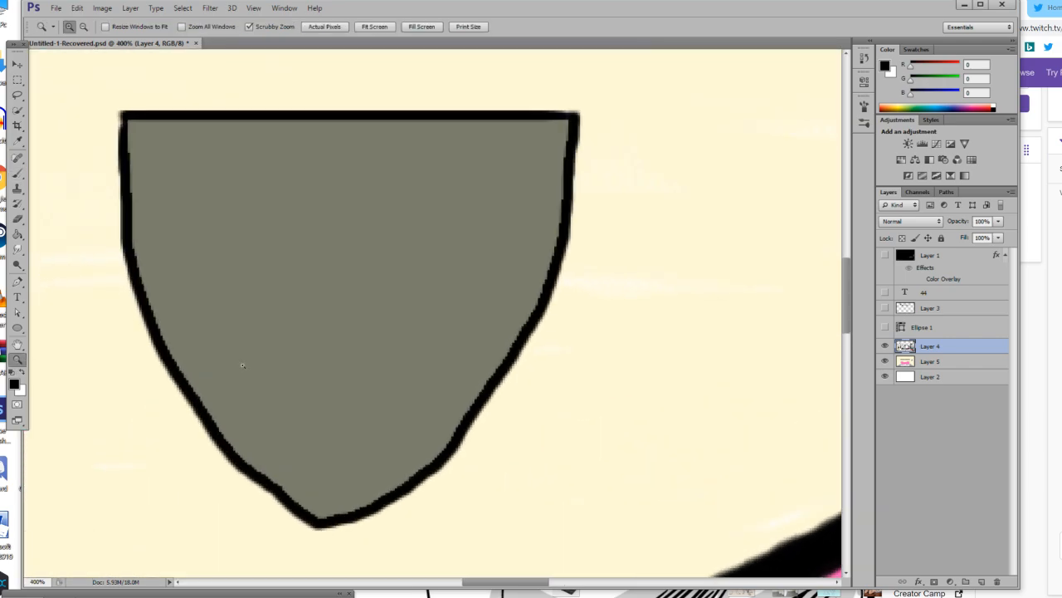
key("b")
left_click_drag(274, 394, 457, 394)
key("ctrl+z")
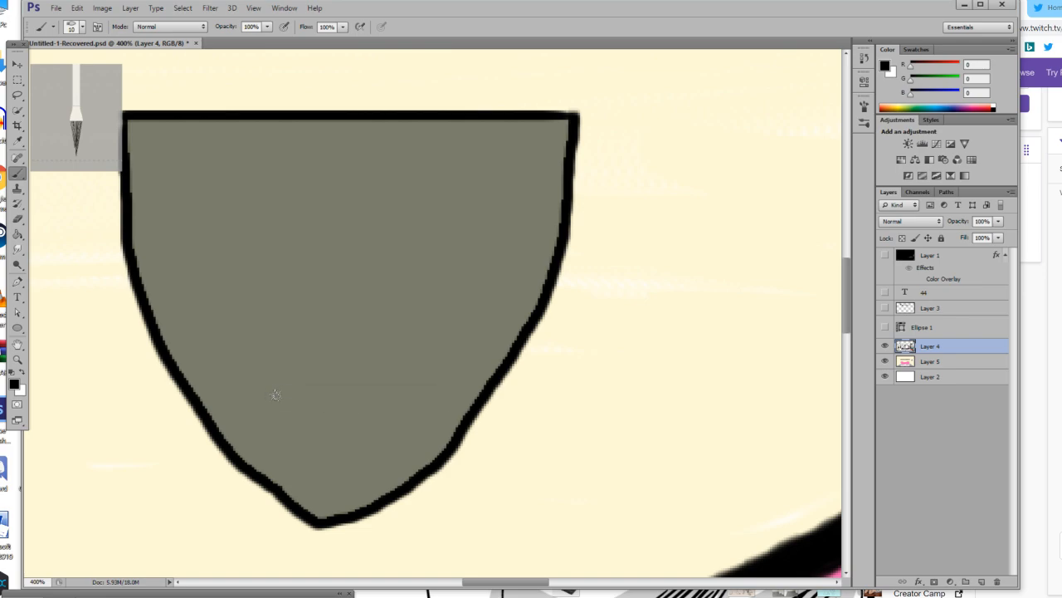
left_click_drag(275, 394, 388, 394)
mouse_move(267, 395)
left_mouse_down()
mouse_move(268, 436)
mouse_move(389, 436)
left_mouse_up()
left_click_drag(388, 395, 390, 438)
scroll(303, 378, "up", 5)
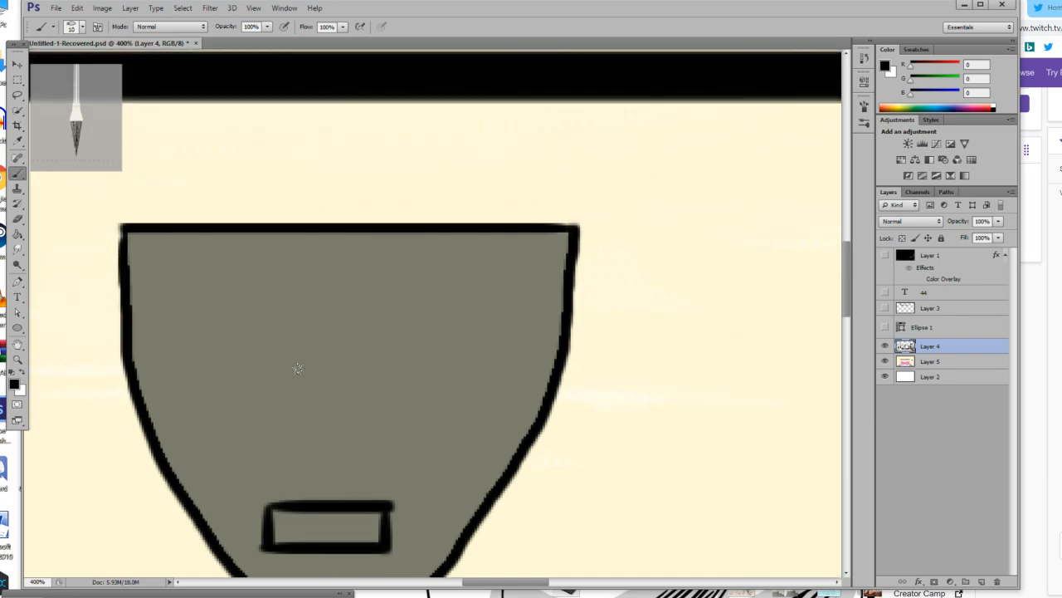
scroll(296, 368, "down", 1)
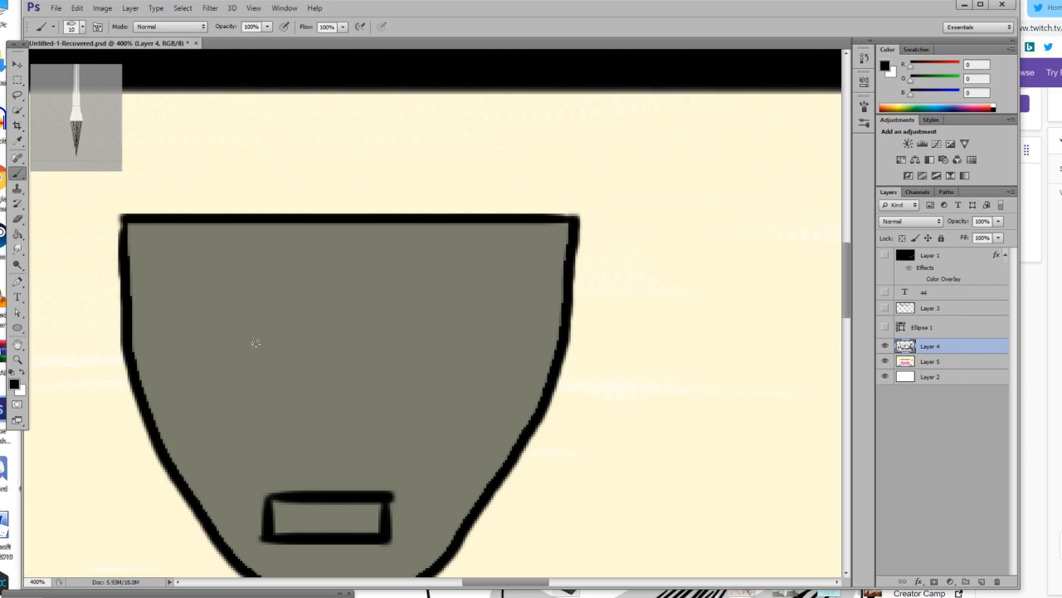
Set the foreground colour to yellow (R 255, G 222, B 0) and paint the small rectangle's interior near the shield's tip.
scroll(256, 342, "down", 1)
left_click(13, 384)
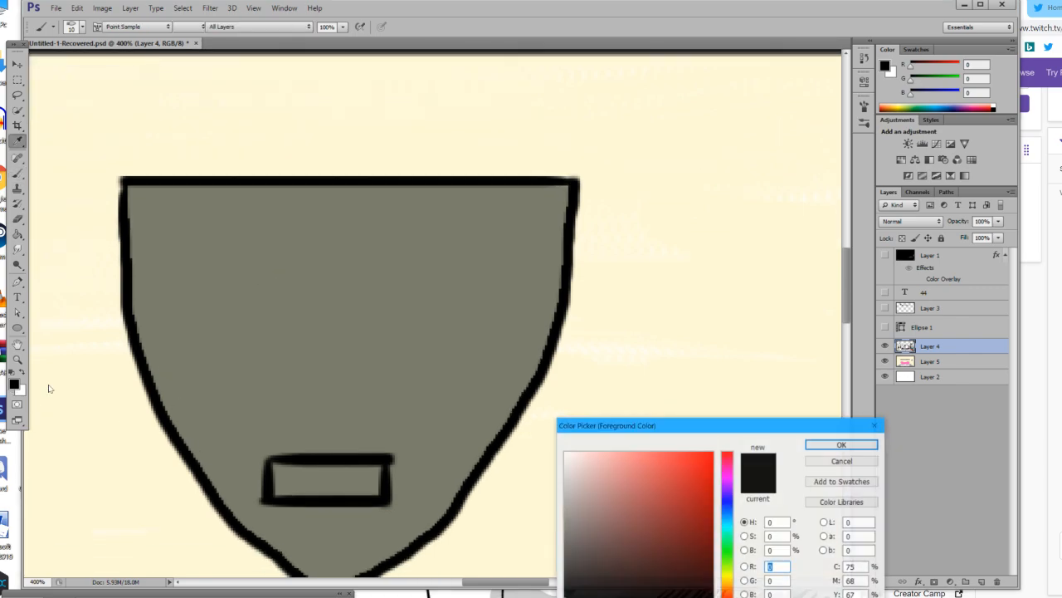
left_click(842, 444)
mouse_move(305, 484)
left_mouse_down()
mouse_move(358, 481)
mouse_move(309, 488)
mouse_move(373, 489)
mouse_move(375, 473)
mouse_move(278, 472)
mouse_move(357, 474)
mouse_move(351, 486)
mouse_move(304, 490)
mouse_move(284, 474)
mouse_move(279, 492)
mouse_move(318, 482)
mouse_move(341, 491)
mouse_move(283, 492)
mouse_move(282, 480)
mouse_move(362, 476)
mouse_move(338, 487)
mouse_move(358, 491)
mouse_move(330, 491)
mouse_move(368, 489)
mouse_move(317, 491)
mouse_move(363, 493)
left_mouse_up()
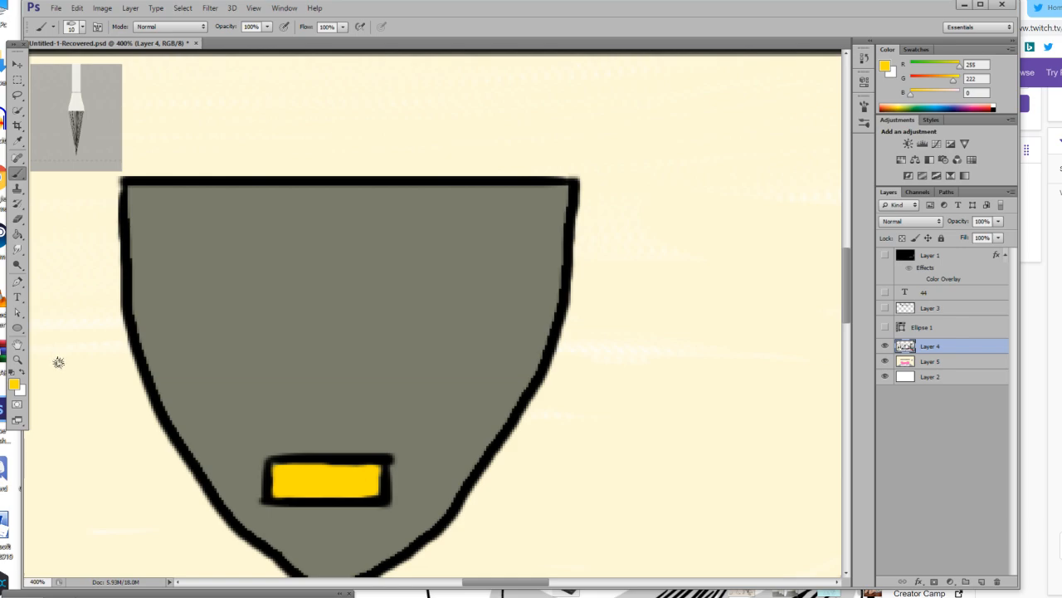
left_click(12, 391)
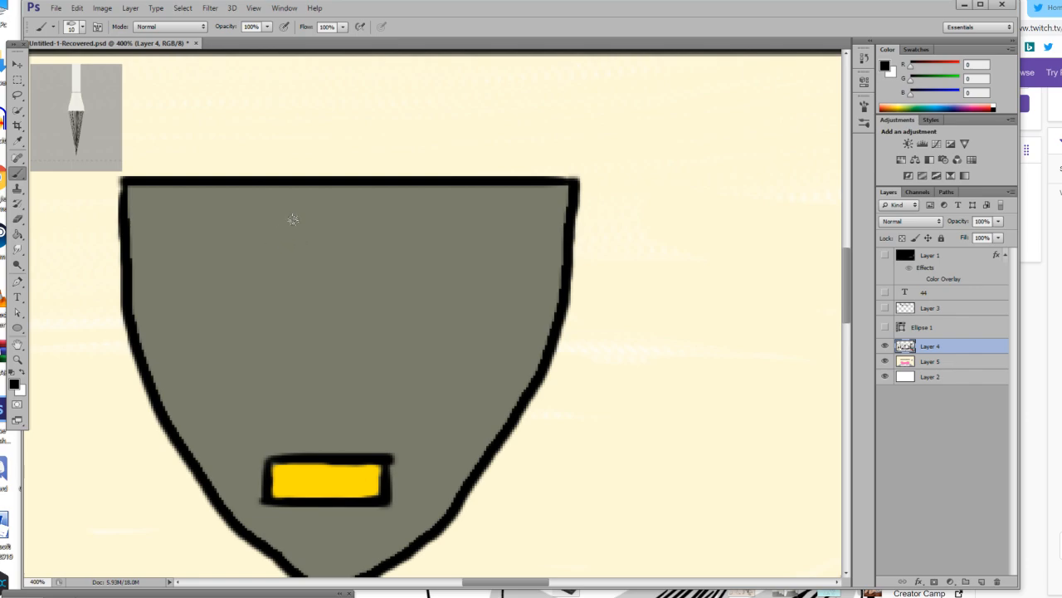
mouse_move(299, 208)
left_mouse_down()
mouse_move(249, 239)
mouse_move(235, 307)
mouse_move(245, 335)
mouse_move(308, 390)
mouse_move(367, 390)
mouse_move(422, 369)
mouse_move(443, 321)
mouse_move(437, 283)
mouse_move(408, 246)
mouse_move(284, 207)
left_mouse_up()
mouse_move(283, 366)
left_mouse_down()
mouse_move(326, 340)
mouse_move(370, 352)
mouse_move(395, 380)
left_mouse_up()
mouse_move(289, 243)
left_mouse_down()
mouse_move(246, 278)
mouse_move(276, 304)
mouse_move(314, 258)
mouse_move(296, 241)
left_mouse_up()
key("z")
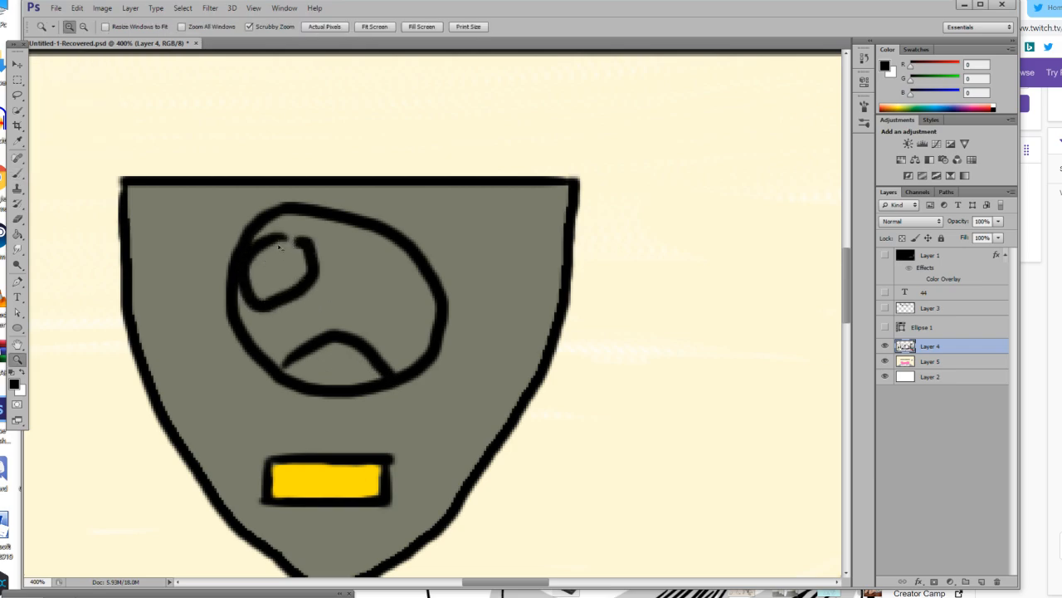
key("ctrl+z")
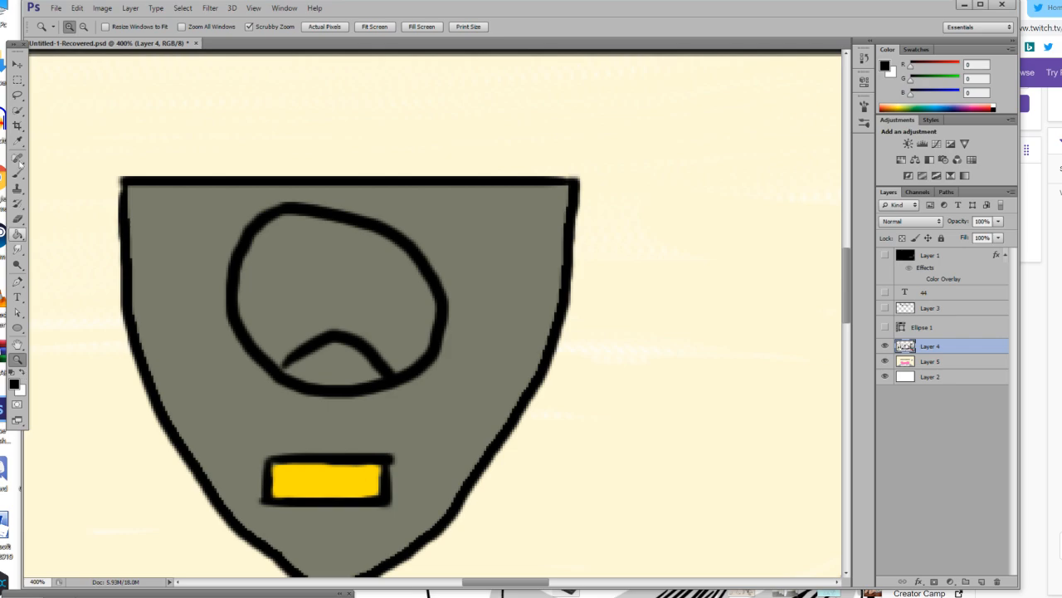
left_click(17, 141)
left_click(185, 261)
key("b")
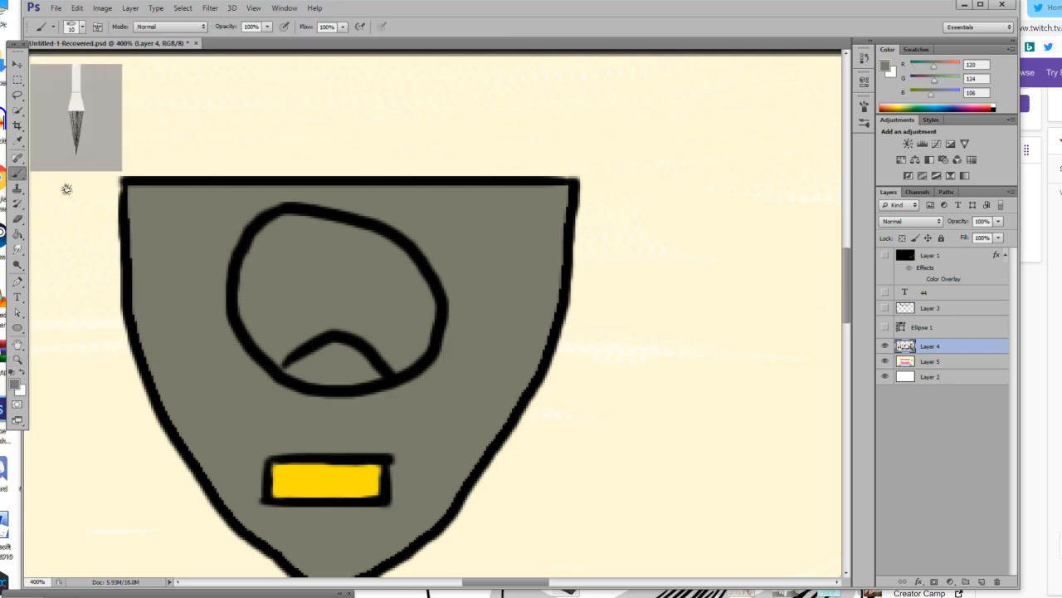
key("ctrl+alt+z")
key("ctrl+alt+z")
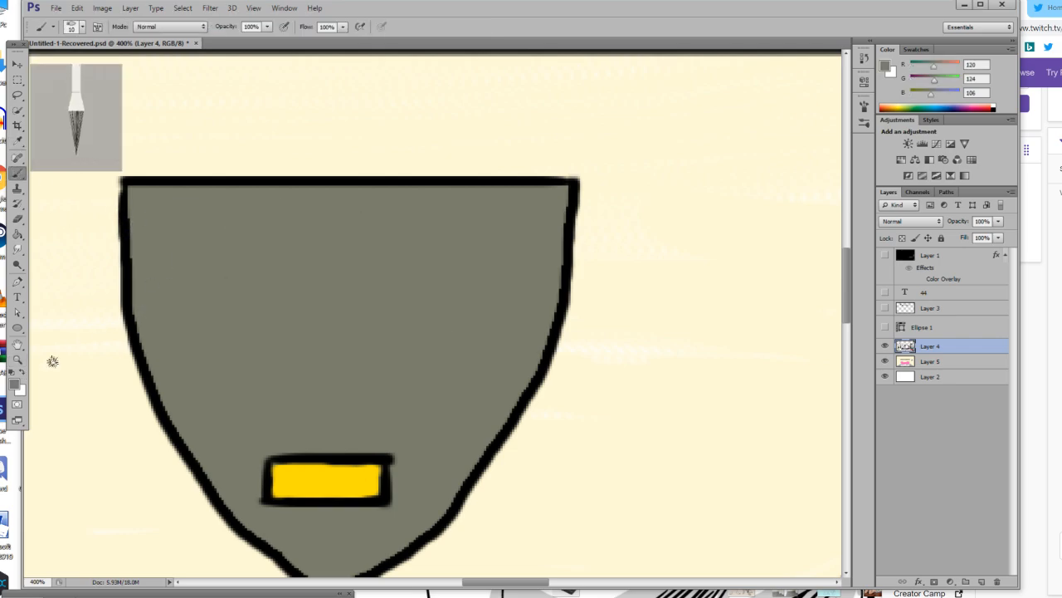
Draw a black, wavy-edged head with two oval eyes and a wide open mouth on the shield above the yellow plate.
left_click(12, 373)
mouse_move(269, 210)
left_mouse_down()
mouse_move(439, 229)
mouse_move(427, 249)
mouse_move(433, 295)
left_mouse_up()
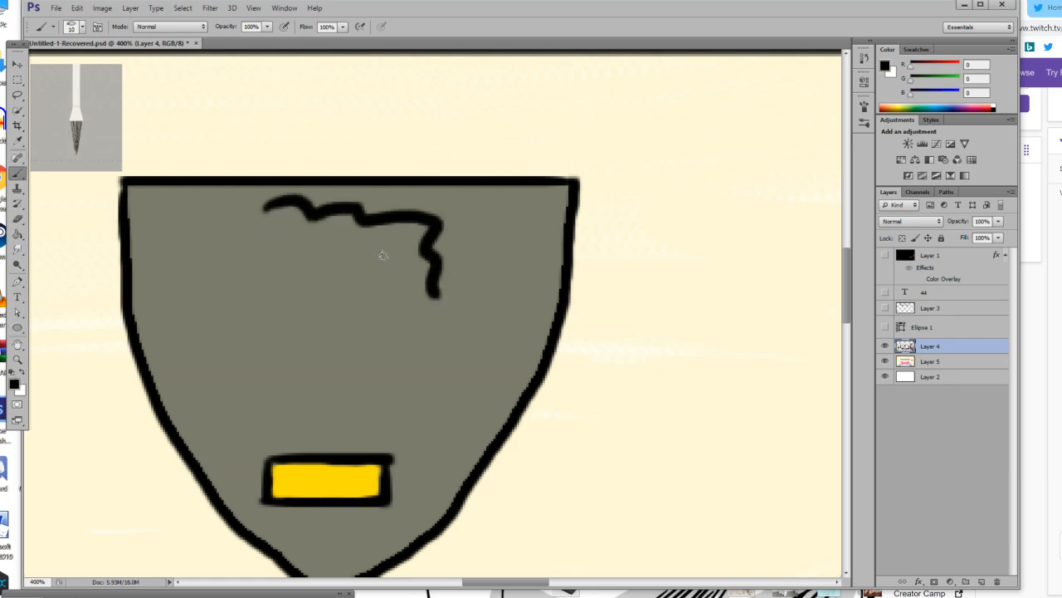
key("ctrl+z")
mouse_move(286, 206)
left_mouse_down()
mouse_move(227, 268)
mouse_move(202, 387)
mouse_move(217, 382)
mouse_move(233, 401)
mouse_move(280, 386)
mouse_move(305, 401)
mouse_move(368, 407)
mouse_move(452, 402)
mouse_move(465, 389)
mouse_move(459, 354)
mouse_move(399, 227)
mouse_move(302, 203)
mouse_move(276, 214)
left_mouse_up()
mouse_move(357, 234)
left_mouse_down()
mouse_move(357, 289)
mouse_move(365, 280)
left_mouse_up()
mouse_move(276, 238)
left_mouse_down()
mouse_move(265, 287)
mouse_move(277, 282)
mouse_move(279, 257)
left_mouse_up()
mouse_move(252, 317)
left_mouse_down()
mouse_move(324, 305)
mouse_move(381, 326)
mouse_move(404, 353)
mouse_move(402, 378)
mouse_move(384, 386)
mouse_move(324, 368)
mouse_move(242, 364)
mouse_move(235, 344)
mouse_move(272, 330)
left_mouse_up()
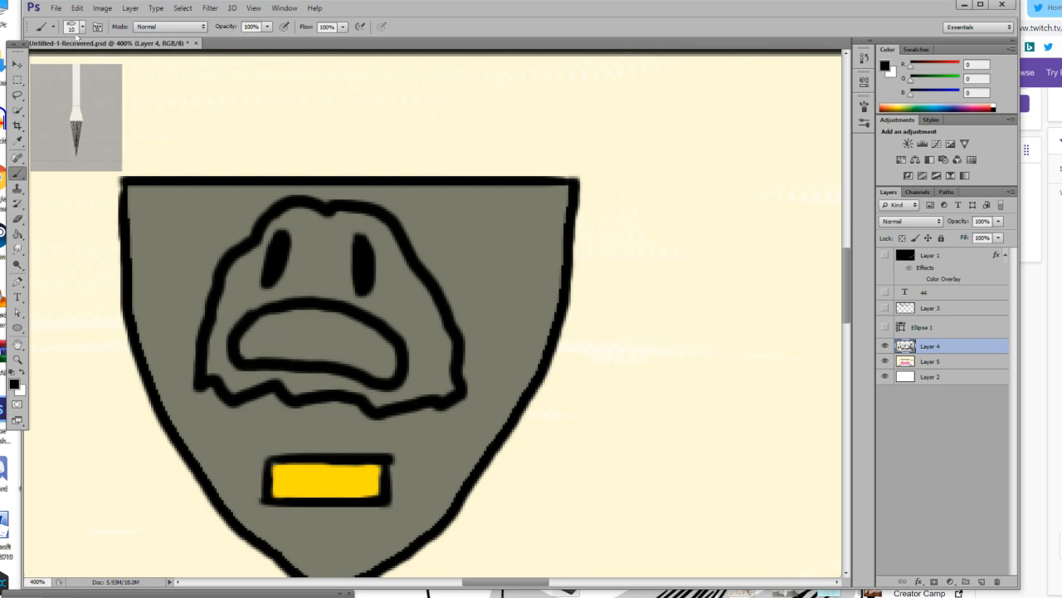
Set the brush size to 3 px and draw small jagged teeth along the mouth's upper and lower edges.
left_click(82, 26)
type("3")
key("Return")
mouse_move(264, 326)
left_mouse_down()
mouse_move(298, 325)
mouse_move(380, 362)
mouse_move(365, 362)
mouse_move(255, 345)
mouse_move(286, 332)
mouse_move(290, 313)
mouse_move(320, 330)
mouse_move(349, 321)
mouse_move(373, 349)
mouse_move(393, 340)
left_mouse_up()
key("ctrl+z")
mouse_move(291, 361)
left_mouse_down()
mouse_move(295, 338)
mouse_move(320, 362)
mouse_move(342, 355)
mouse_move(365, 368)
left_mouse_up()
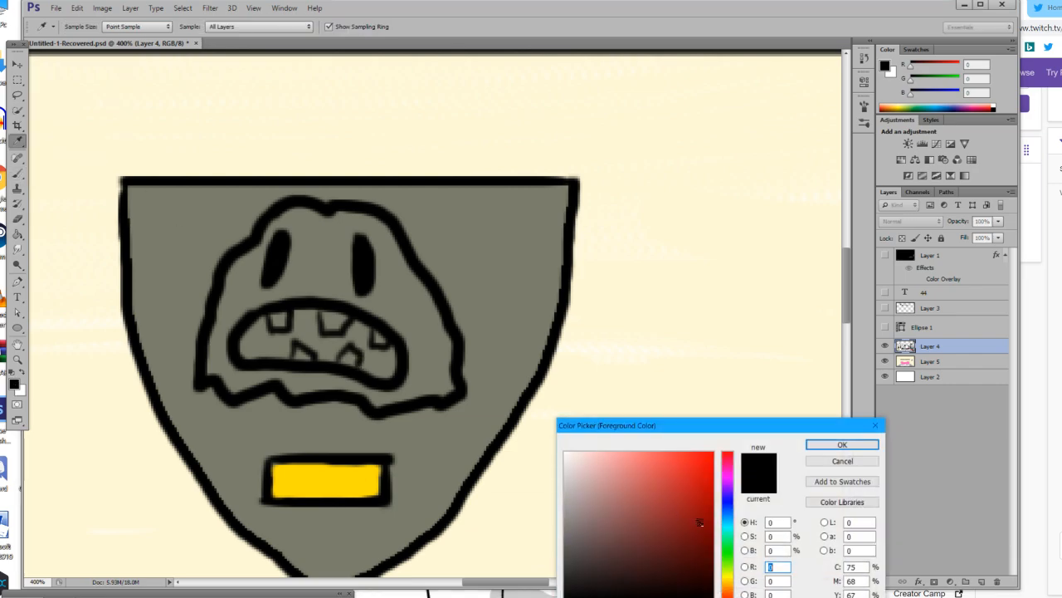
Fill the shield's face with orange (R 224, G 149, B 76) and the open mouth around the teeth with black.
left_click_drag(664, 535, 646, 514)
left_click_drag(729, 531, 734, 586)
left_click(680, 470)
left_click_drag(681, 469, 664, 471)
left_click(842, 444)
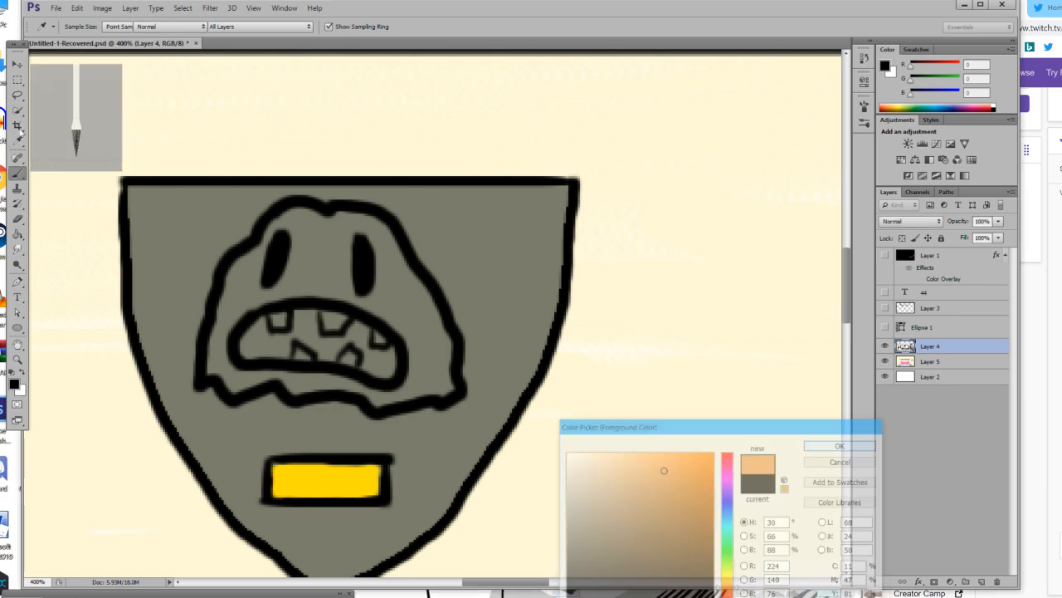
left_click(16, 234)
left_click(323, 258)
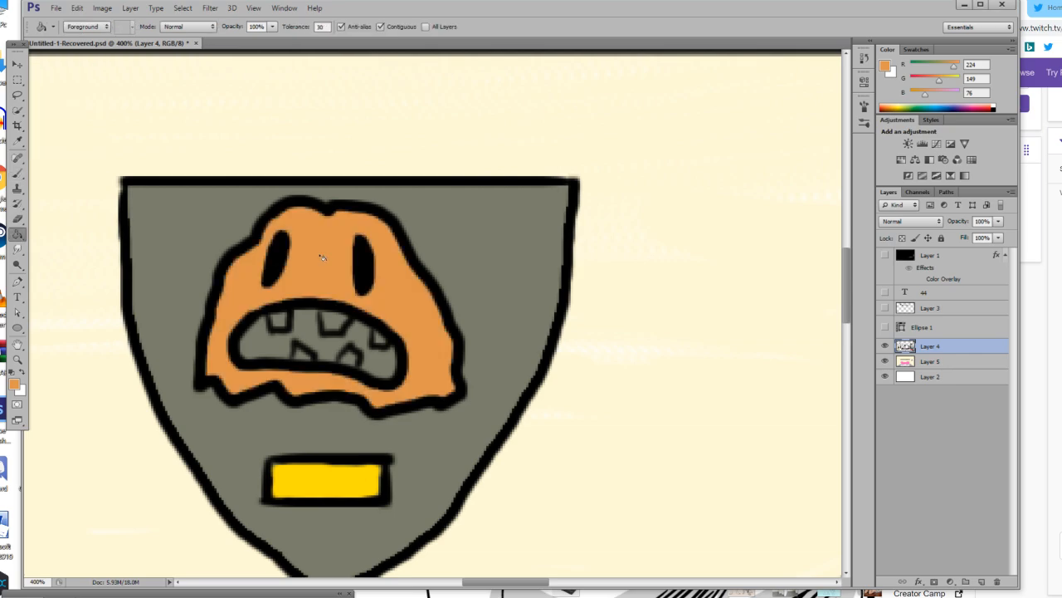
left_click(11, 374)
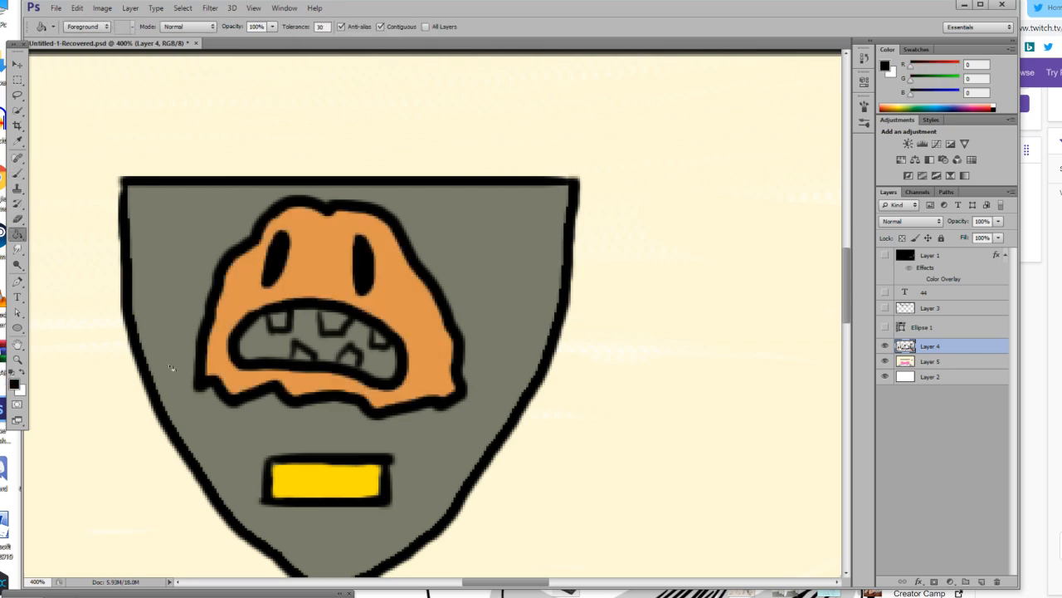
left_click(268, 350)
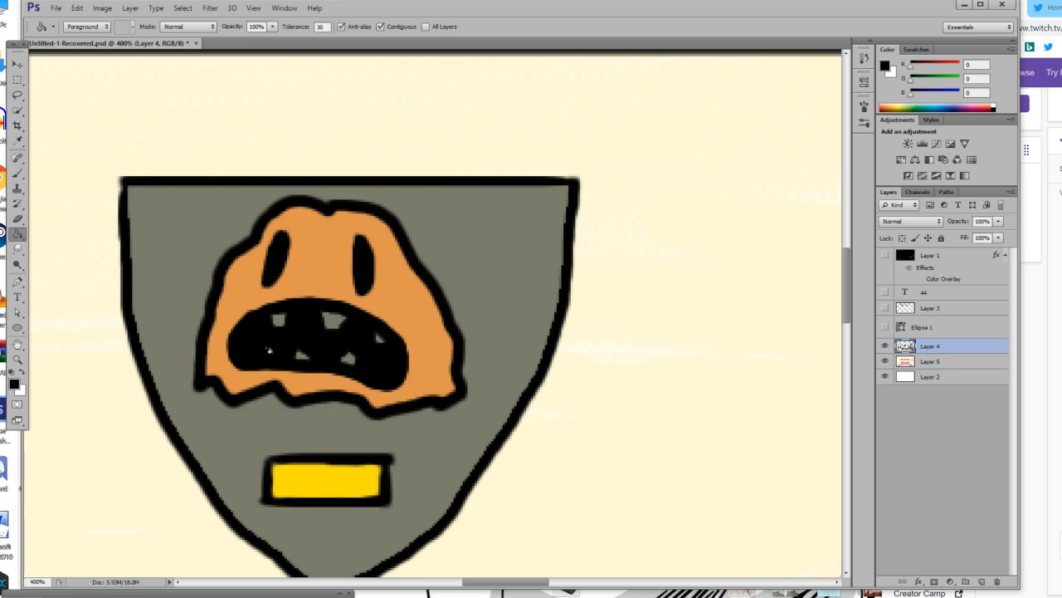
Paint the five teeth green (R 139, G 173, B 85) and retouch the mouth's upper edge in black.
left_click(25, 377)
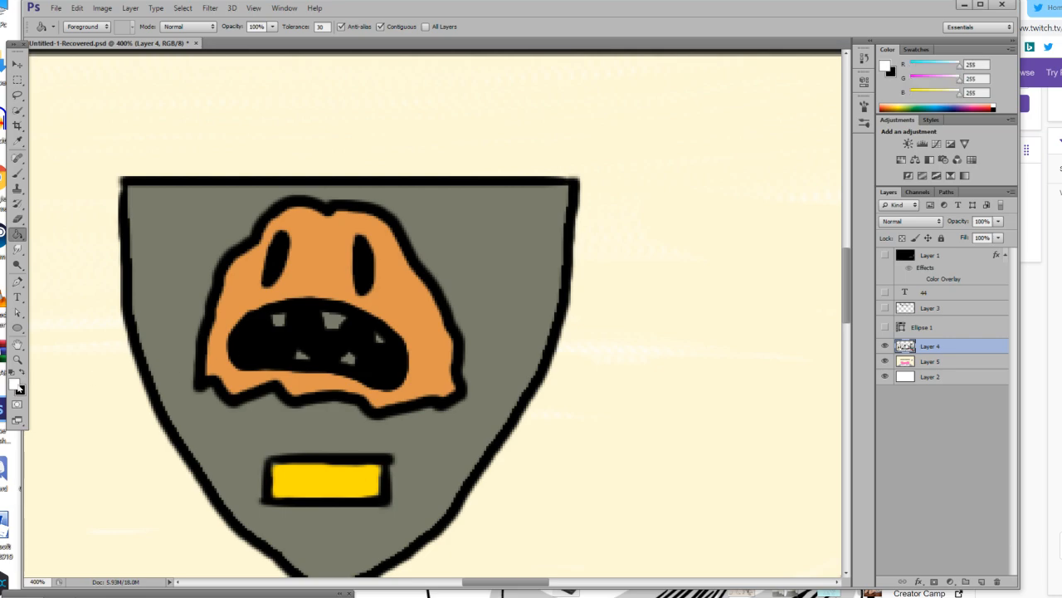
left_click(16, 386)
left_click(729, 567)
left_click(662, 521)
left_click(637, 502)
left_click(842, 444)
left_click(19, 173)
left_click_drag(273, 307, 275, 322)
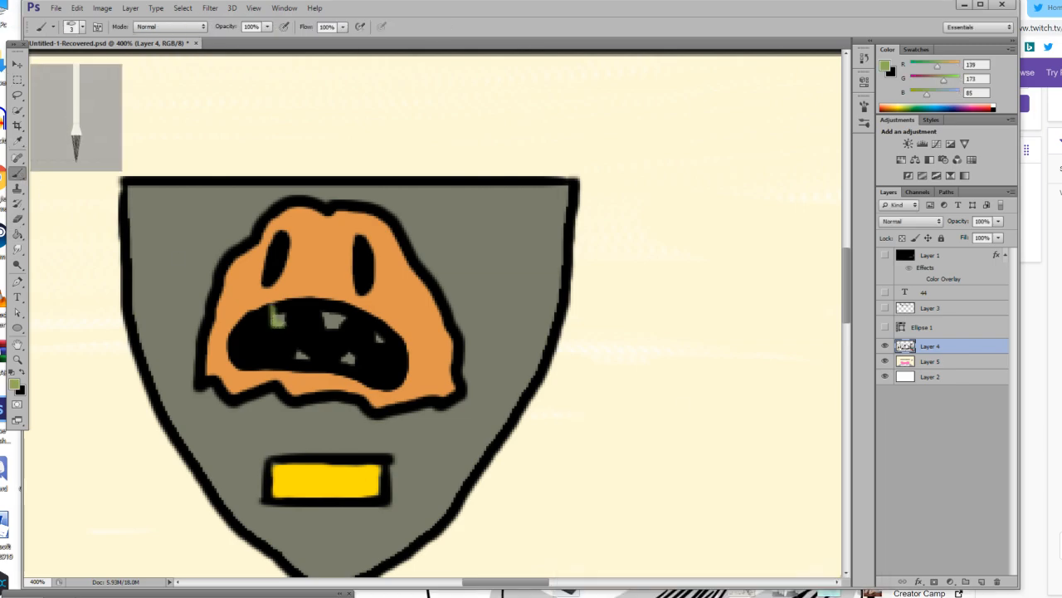
mouse_move(324, 325)
left_mouse_down()
mouse_move(322, 301)
mouse_move(357, 314)
mouse_move(336, 328)
left_mouse_up()
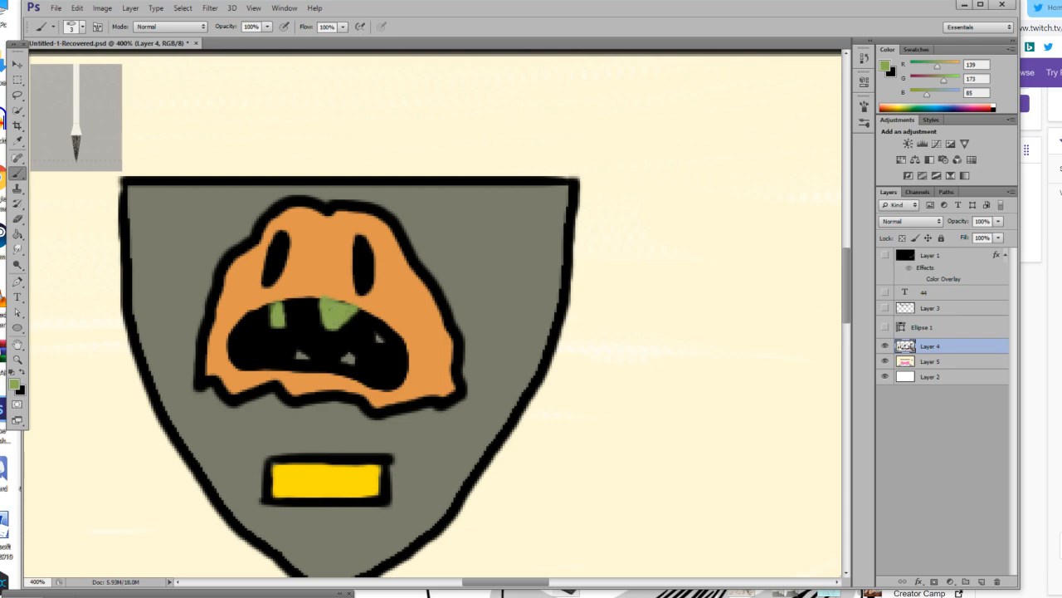
mouse_move(376, 338)
left_mouse_down()
mouse_move(381, 326)
mouse_move(384, 335)
left_mouse_up()
mouse_move(297, 355)
left_mouse_down()
mouse_move(311, 371)
mouse_move(295, 368)
mouse_move(352, 375)
left_mouse_up()
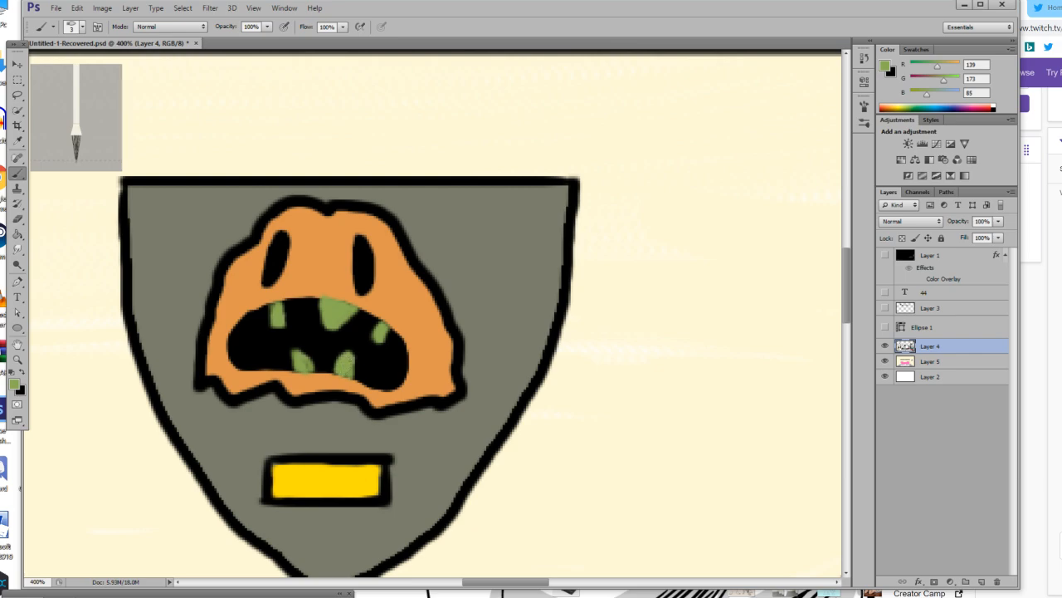
key("d")
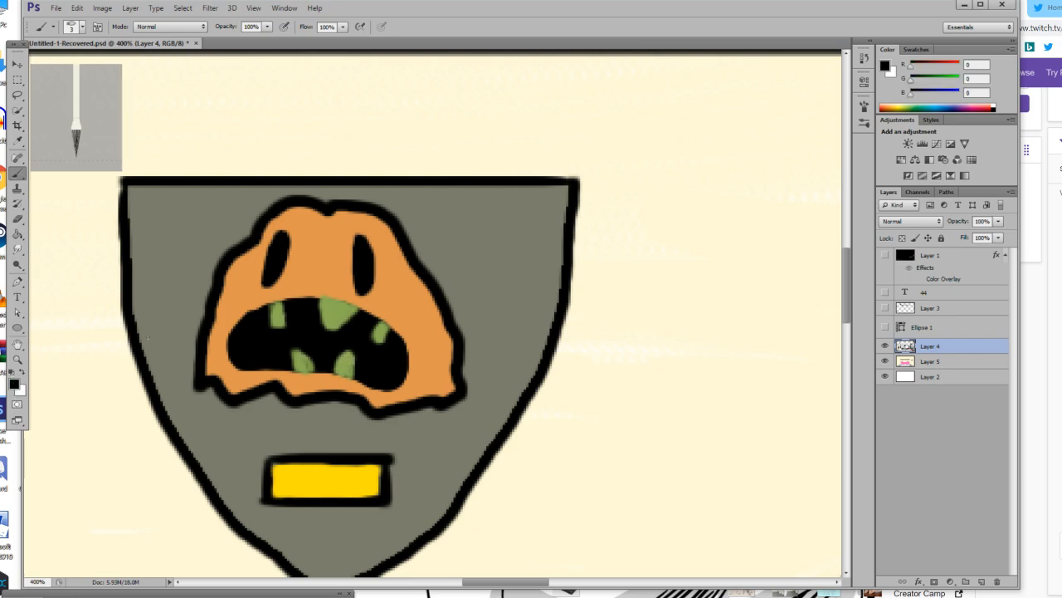
mouse_move(229, 338)
left_mouse_down()
mouse_move(292, 303)
mouse_move(359, 311)
left_mouse_up()
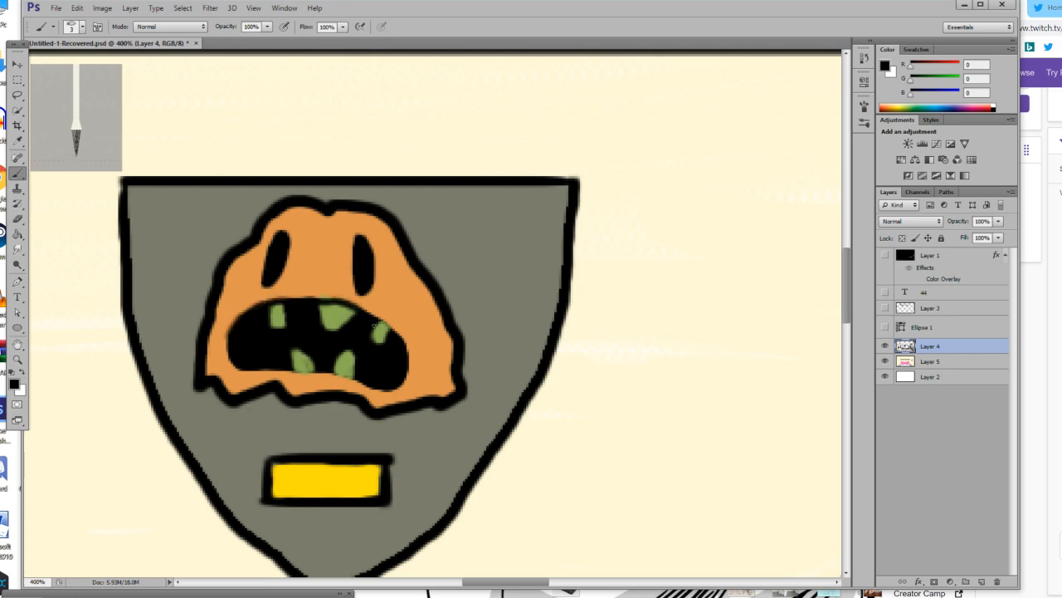
Set the foreground colour to magenta (R 182, G 53, B 135) and paint a thin lip line around the mouth.
left_click(14, 383)
mouse_move(659, 513)
left_mouse_down()
mouse_move(681, 489)
mouse_move(628, 467)
mouse_move(644, 457)
mouse_move(628, 487)
mouse_move(671, 494)
left_mouse_up()
left_click(730, 469)
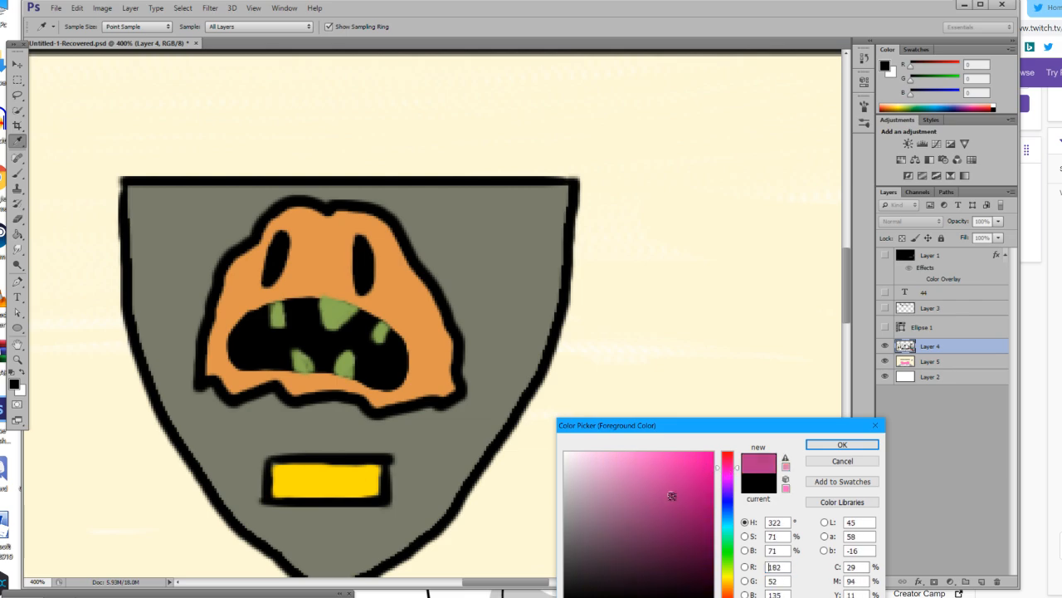
left_click(822, 446)
key("b")
mouse_move(239, 326)
left_mouse_down()
mouse_move(259, 309)
mouse_move(293, 305)
left_mouse_up()
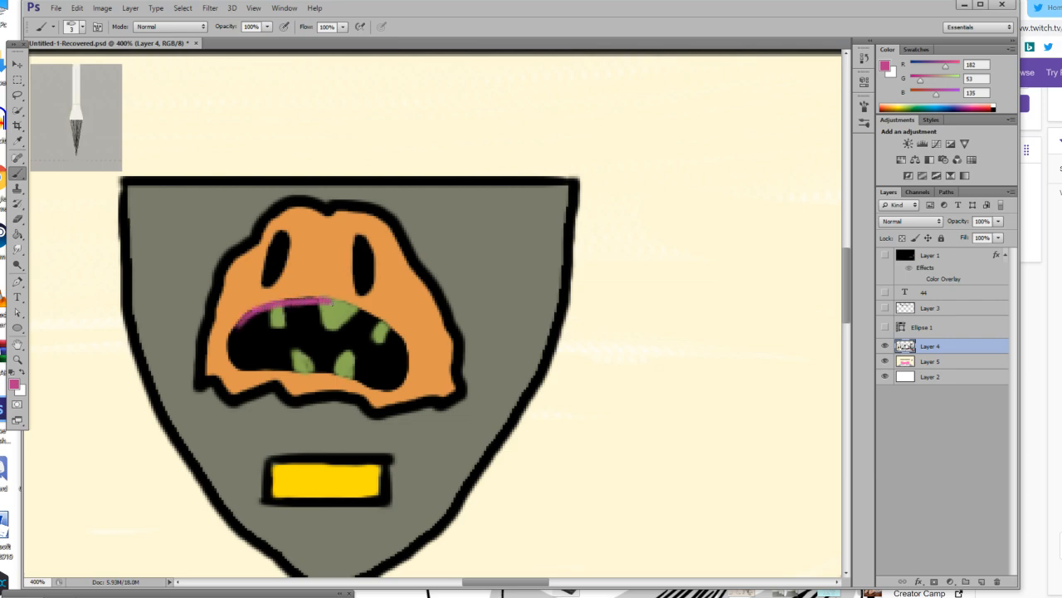
key("ctrl+z")
mouse_move(245, 333)
left_mouse_down()
mouse_move(273, 306)
mouse_move(331, 303)
mouse_move(383, 331)
mouse_move(408, 367)
mouse_move(379, 386)
mouse_move(315, 366)
mouse_move(236, 344)
left_mouse_up()
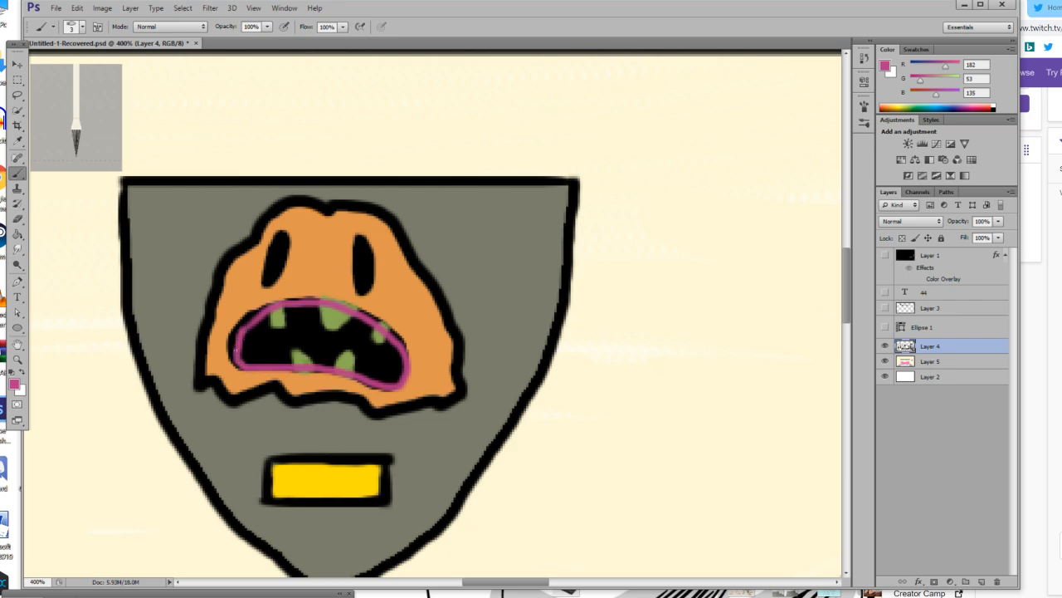
Reset the foreground colour to black, set the brush size to 6 px and redraw the outline around the magenta lips.
key("d")
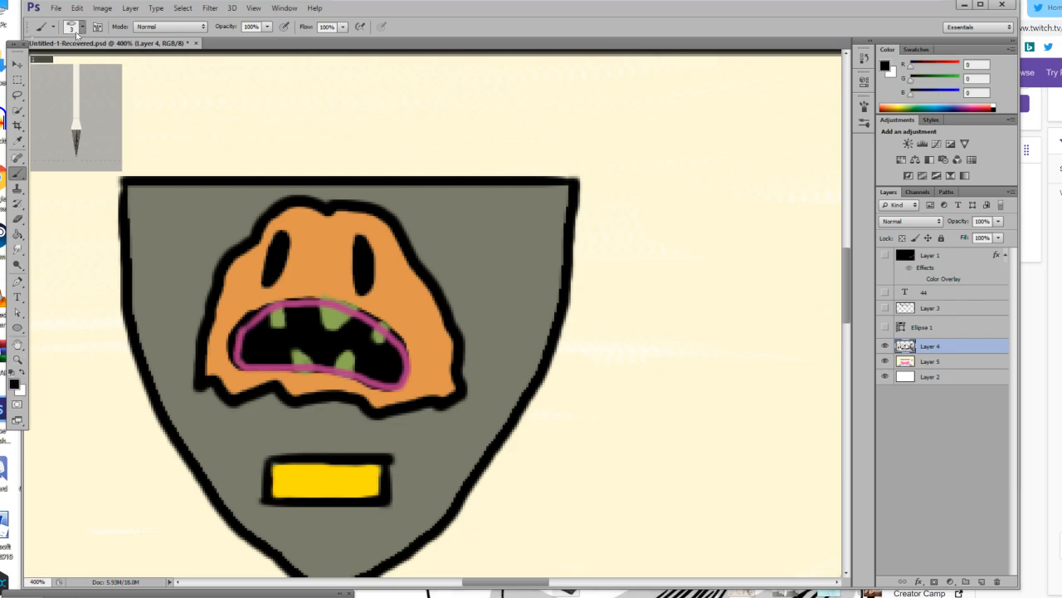
left_click(73, 27)
left_click_drag(42, 66, 44, 67)
mouse_move(250, 316)
left_mouse_down()
mouse_move(309, 294)
mouse_move(368, 314)
mouse_move(404, 338)
mouse_move(408, 381)
mouse_move(392, 391)
mouse_move(233, 366)
mouse_move(243, 317)
mouse_move(288, 294)
mouse_move(323, 296)
mouse_move(282, 298)
left_mouse_up()
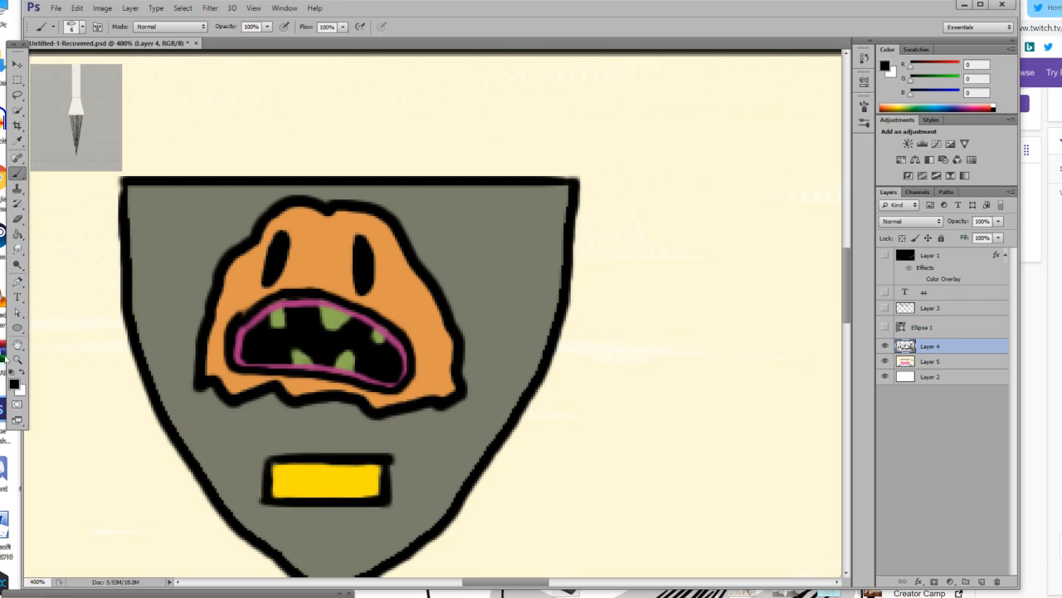
Set the brush size to 1 px and hand-letter "MSM" in black on the shield's yellow plate.
left_click(16, 359)
left_click_drag(300, 358, 209, 366)
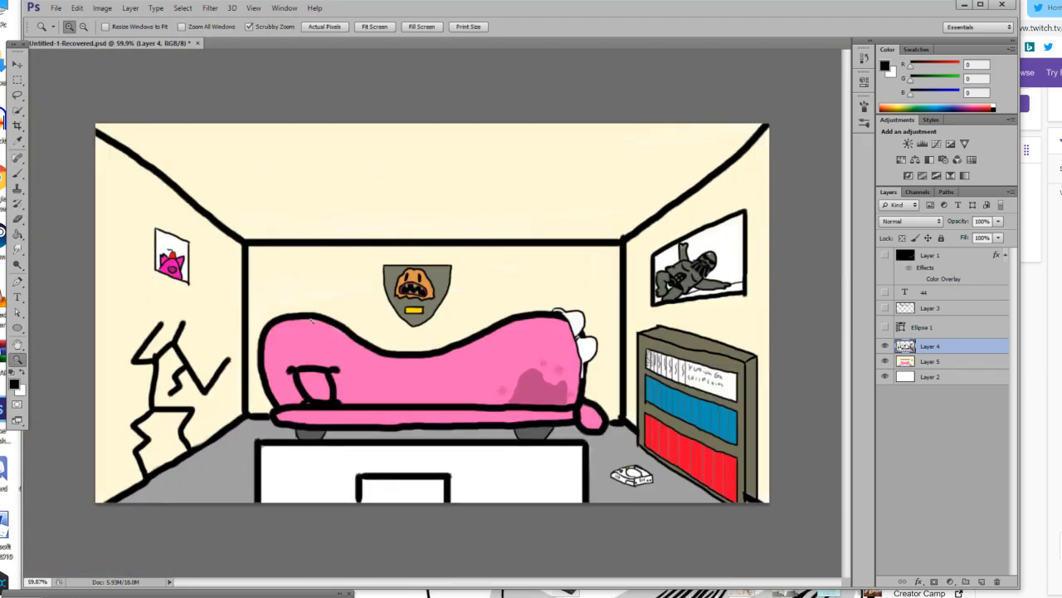
left_click(458, 225)
left_click(456, 227)
left_click(453, 227)
left_click(452, 226)
scroll(274, 330, "down", 3)
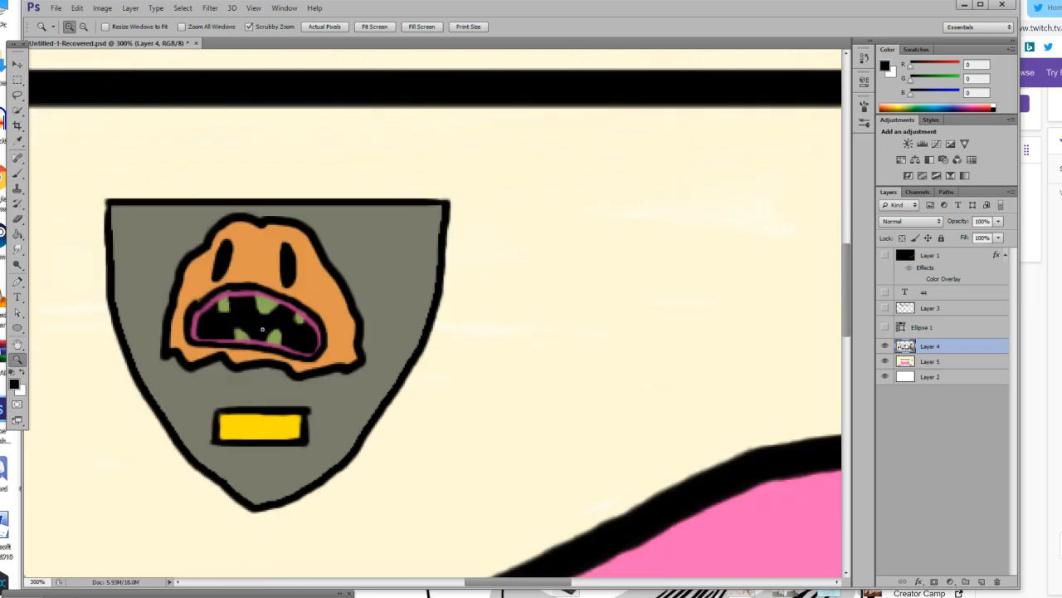
left_click(183, 398)
left_click(183, 398)
scroll(183, 397, "up", 1)
left_click(17, 173)
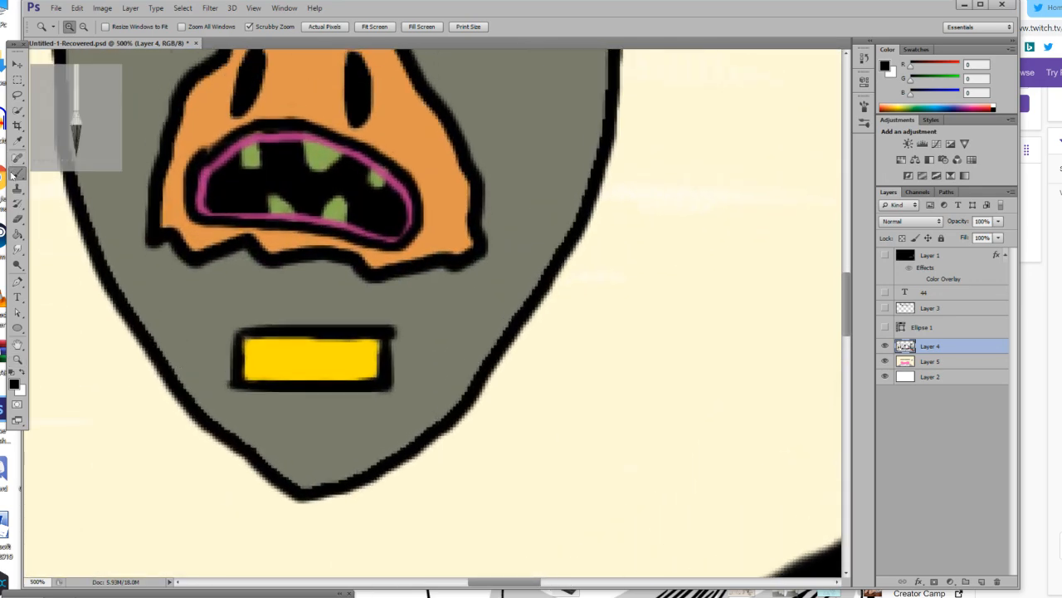
left_click(71, 26)
mouse_move(253, 369)
left_mouse_down()
mouse_move(265, 343)
mouse_move(269, 362)
mouse_move(333, 352)
mouse_move(349, 367)
mouse_move(367, 344)
mouse_move(368, 376)
left_mouse_up()
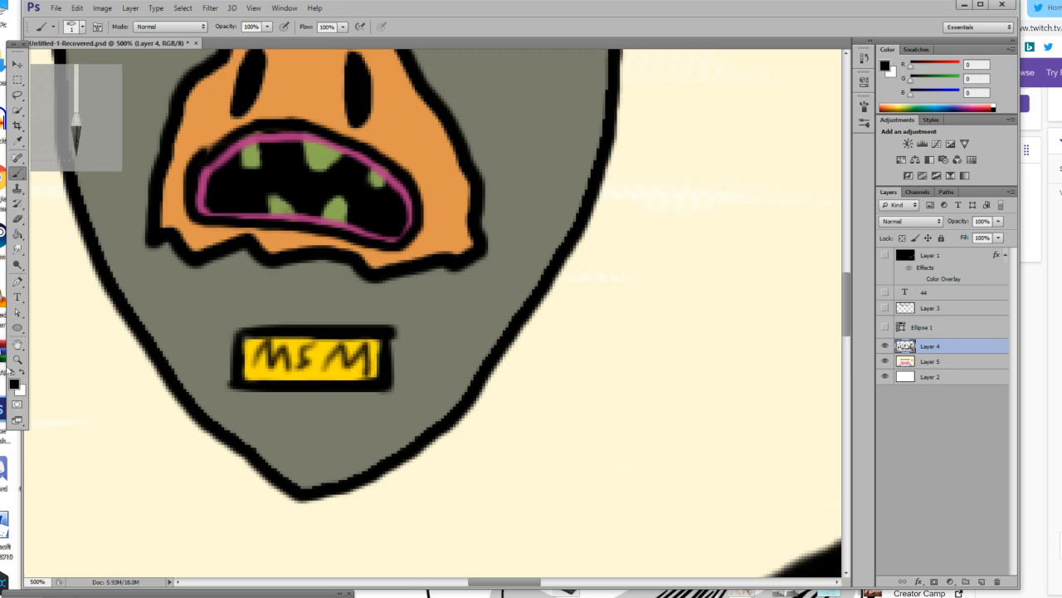
Fill the large box in front of the couch with dark grey (R 95, G 95, B 95) and its inner rectangle with black.
left_click(18, 359)
left_click_drag(269, 364, 164, 361)
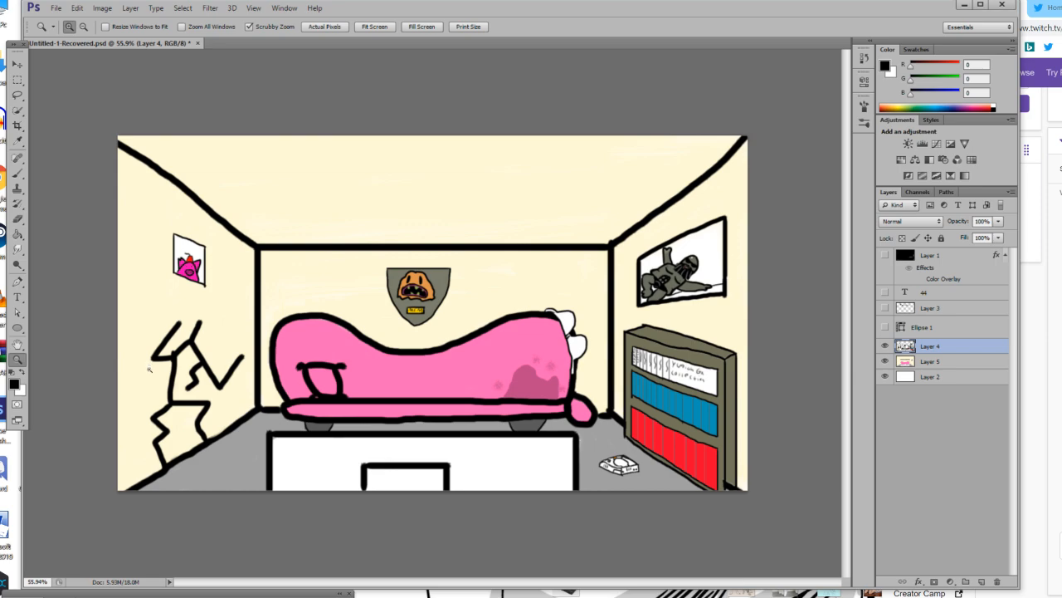
left_click(406, 484)
left_click(414, 490)
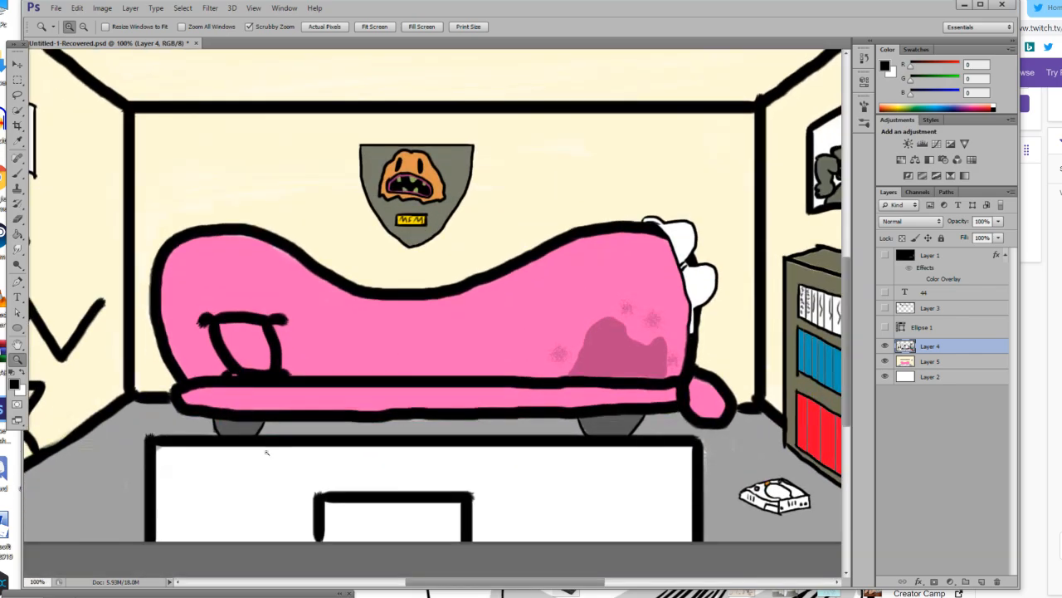
left_click(17, 386)
mouse_move(584, 518)
left_mouse_down()
mouse_move(572, 497)
mouse_move(568, 520)
left_mouse_up()
left_click(840, 445)
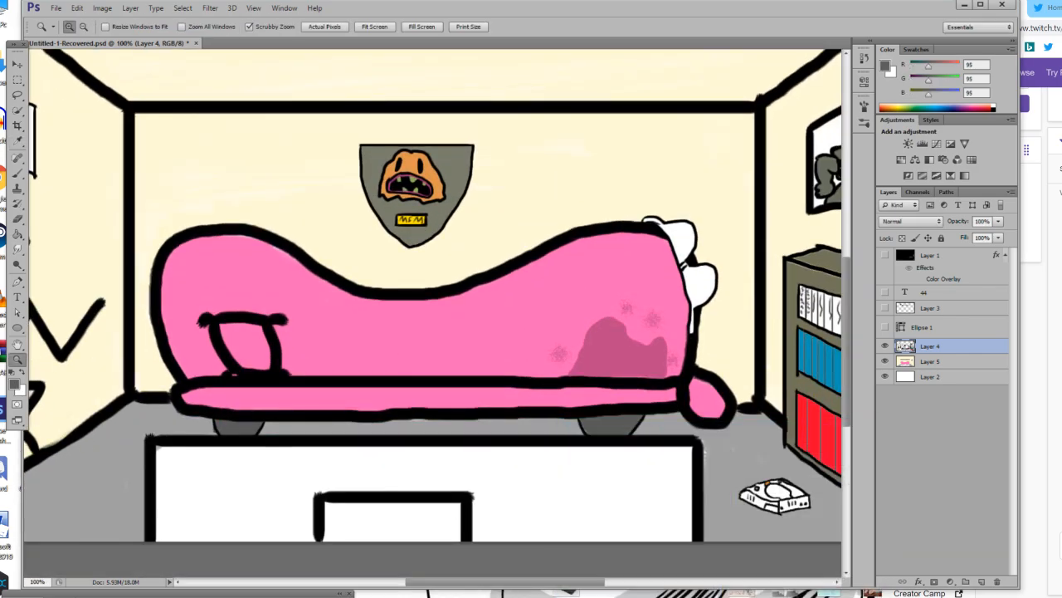
left_click(17, 236)
left_click(243, 519)
scroll(246, 514, "down", 2)
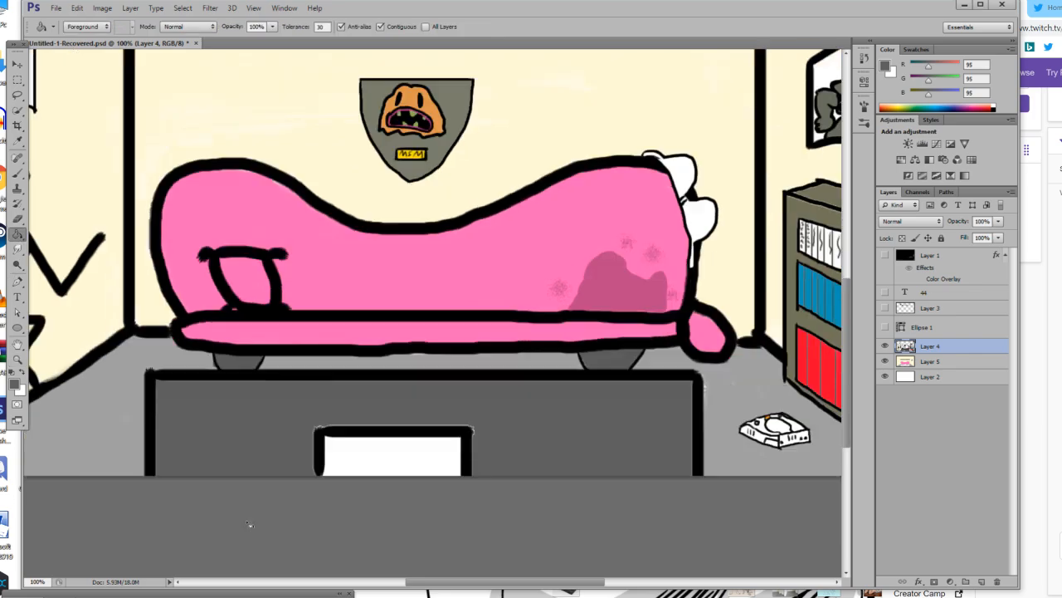
left_click(12, 373)
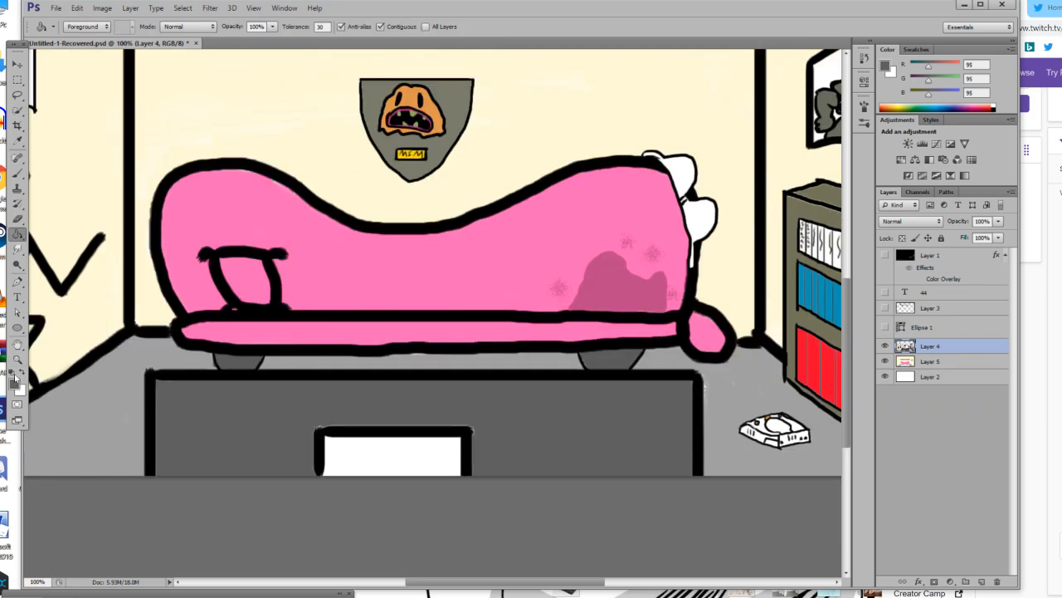
left_click(387, 455)
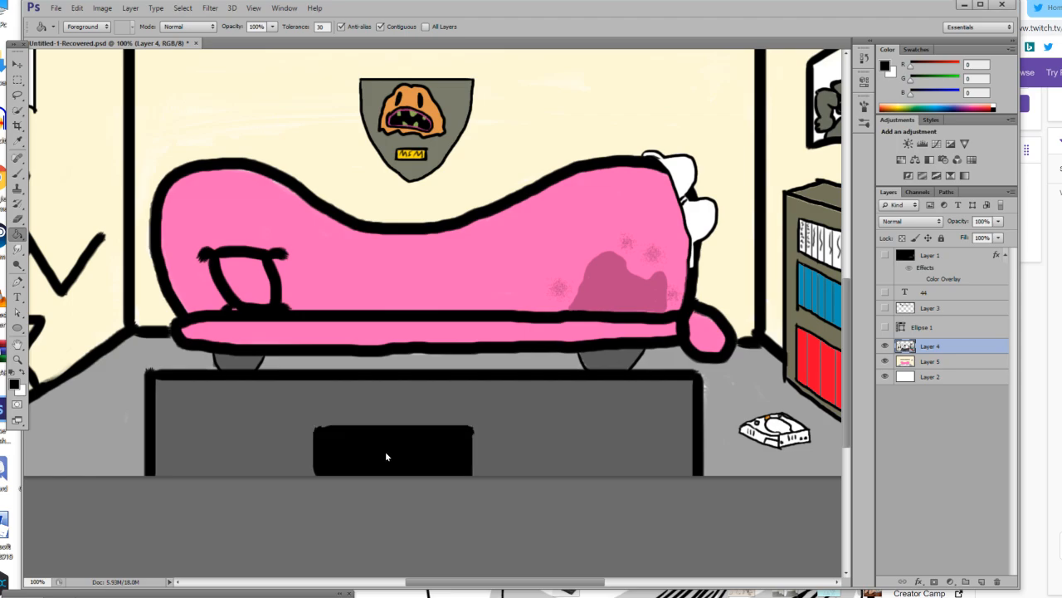
scroll(252, 391, "up", 8)
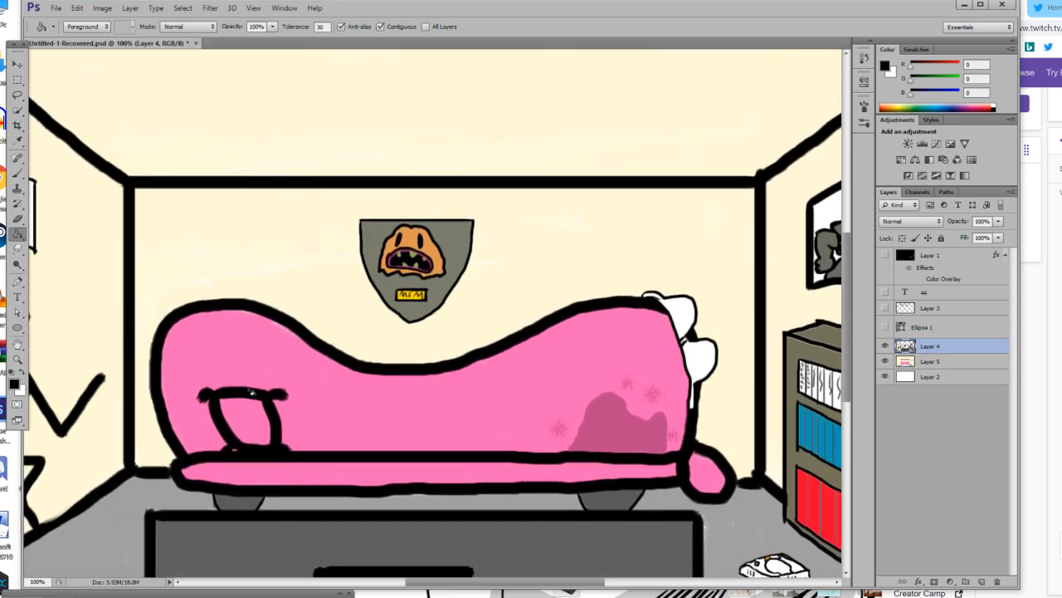
scroll(252, 392, "up", 1)
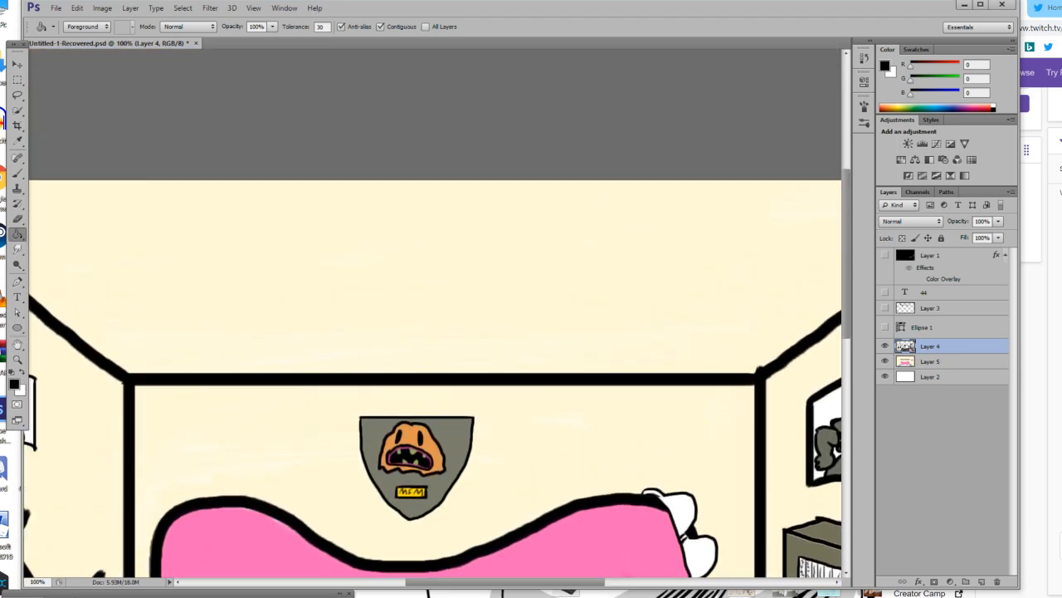
key("b")
scroll(54, 221, "up", 2)
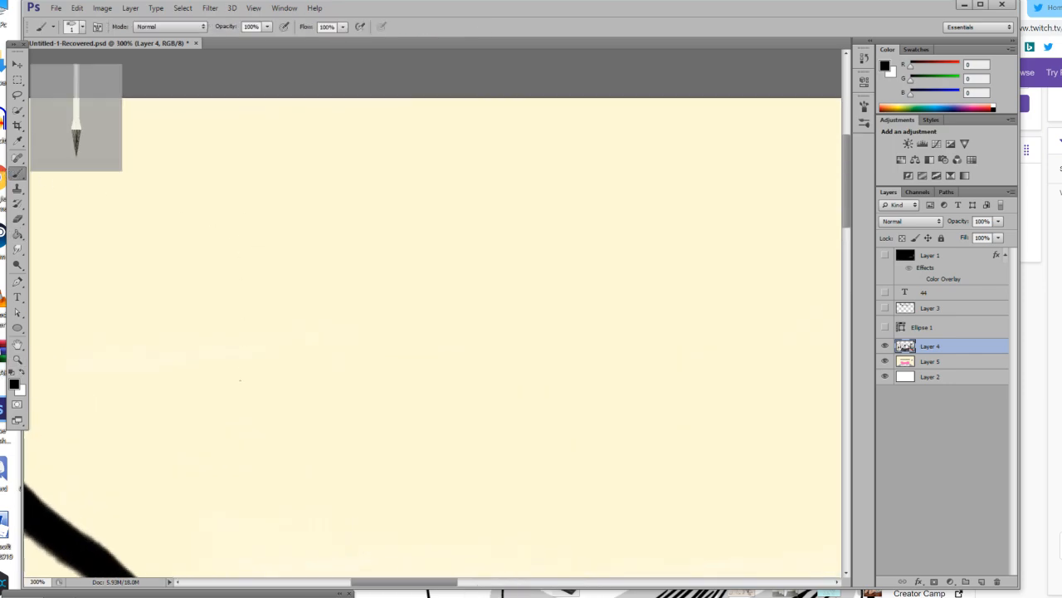
scroll(279, 389, "down", 1)
left_click_drag(232, 330, 233, 377)
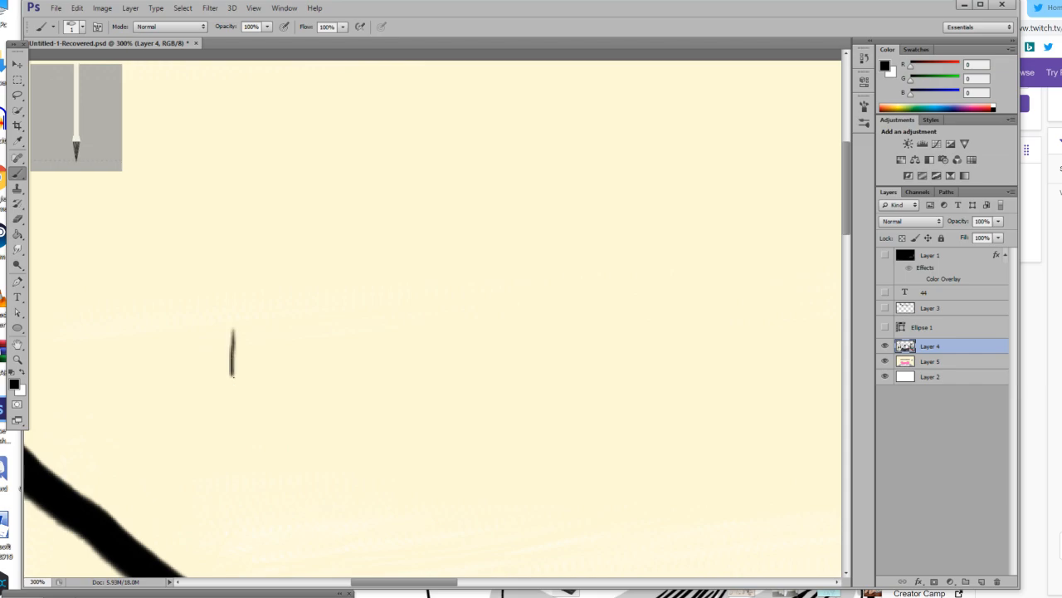
mouse_move(233, 330)
left_mouse_down()
mouse_move(349, 359)
mouse_move(237, 397)
left_mouse_up()
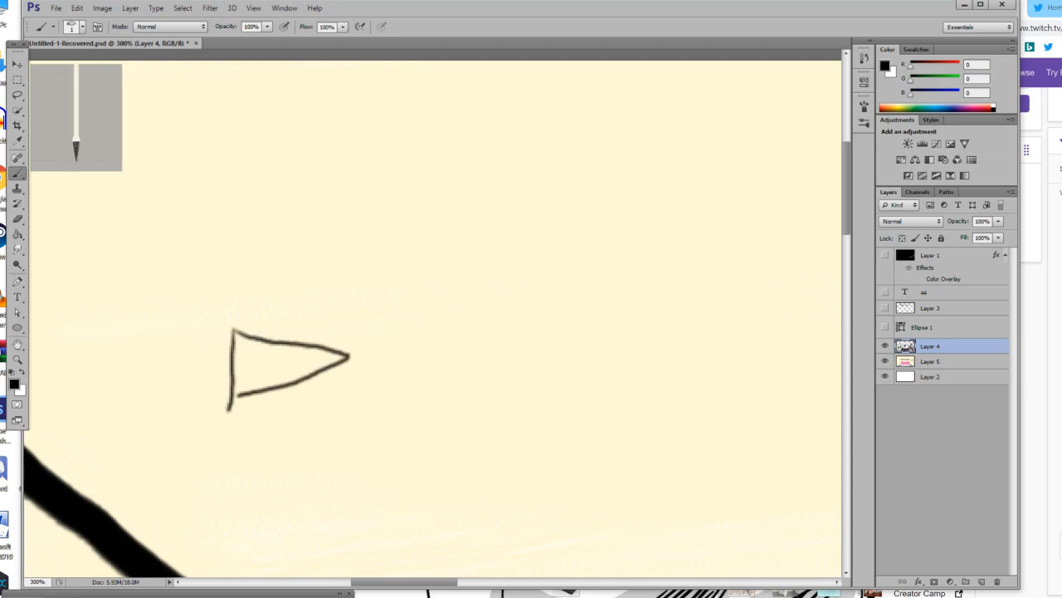
mouse_move(232, 329)
left_mouse_down()
mouse_move(219, 333)
mouse_move(218, 384)
left_mouse_up()
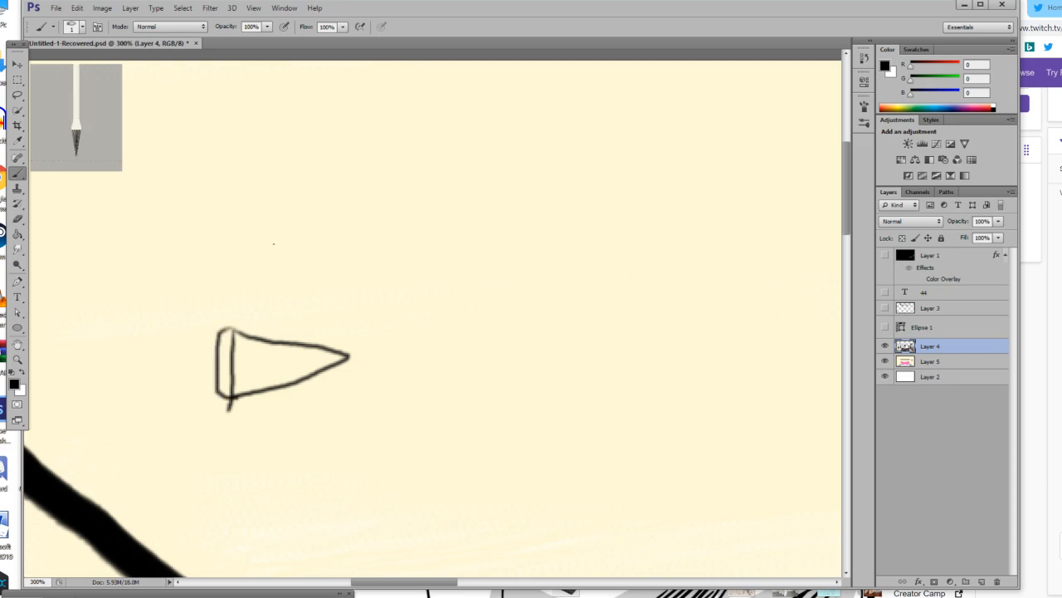
mouse_move(246, 349)
left_mouse_down()
mouse_move(249, 269)
mouse_move(231, 250)
left_mouse_up()
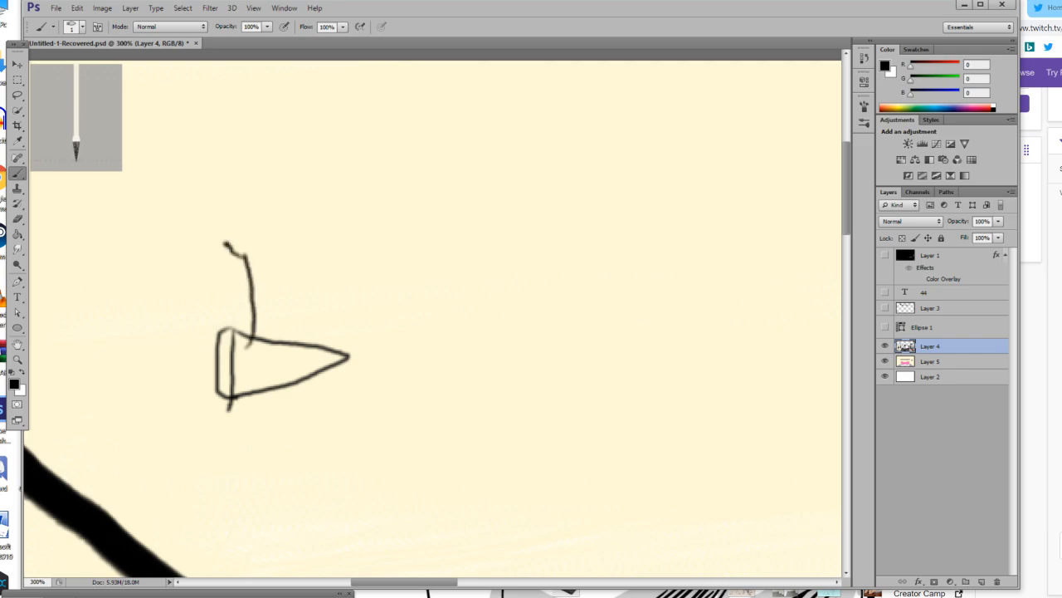
left_click_drag(251, 252, 258, 337)
key("ctrl+alt+z")
key("ctrl+alt+z")
key("ctrl+alt+z")
key("ctrl+alt+z")
key("ctrl+alt+z")
key("ctrl+alt+z")
Set the brush size to 11 px and outline a banded cone with two closed stems and one side of a third stem near the ceiling's left edge.
left_click(73, 27)
left_click_drag(42, 64, 52, 68)
mouse_move(257, 330)
left_mouse_down()
mouse_move(391, 358)
mouse_move(371, 379)
mouse_move(268, 406)
left_mouse_up()
left_click(258, 326, "shift")
mouse_move(258, 329)
left_mouse_down()
mouse_move(239, 329)
mouse_move(250, 400)
mouse_move(275, 393)
left_mouse_up()
mouse_move(287, 331)
left_mouse_down()
mouse_move(287, 226)
mouse_move(263, 227)
mouse_move(266, 192)
mouse_move(327, 196)
mouse_move(298, 334)
mouse_move(345, 319)
mouse_move(344, 196)
mouse_move(361, 171)
mouse_move(386, 205)
mouse_move(367, 246)
mouse_move(350, 348)
mouse_move(399, 304)
mouse_move(413, 205)
mouse_move(406, 171)
mouse_move(376, 141)
left_mouse_up()
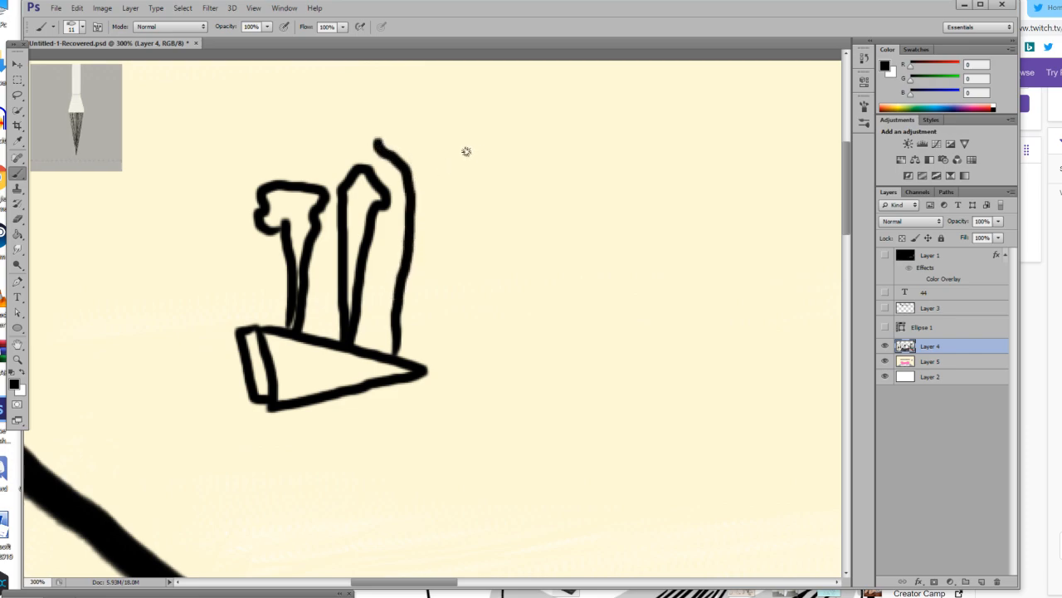
Draw the other side of the third stem up from the cone's tip, flaring outward at the top.
left_click_drag(449, 163, 409, 295)
key("ctrl+z")
left_click_drag(446, 171, 409, 320)
key("ctrl+z")
left_click_drag(444, 188, 406, 369)
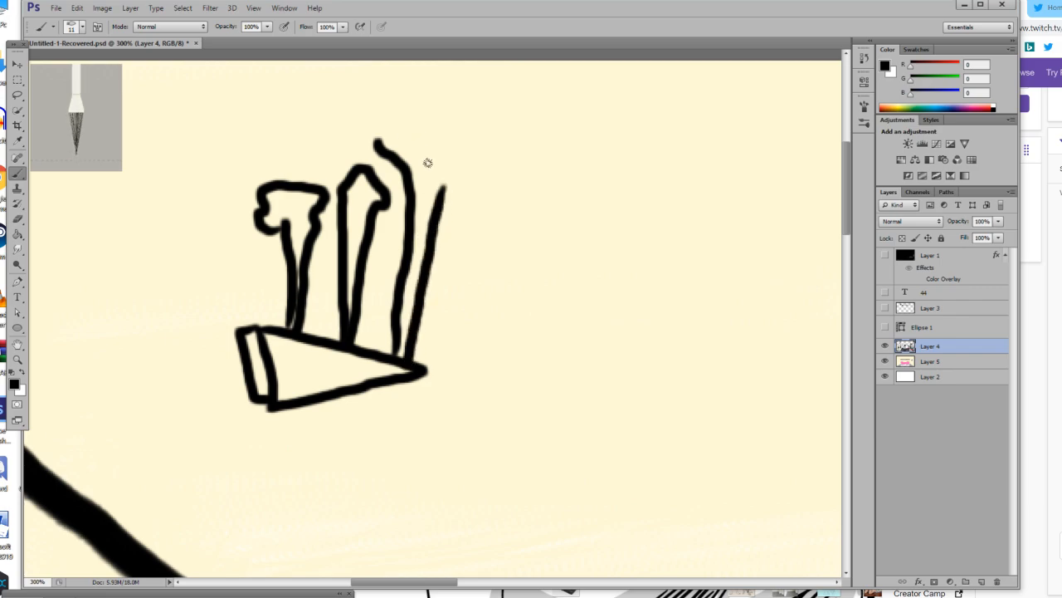
left_click_drag(442, 192, 470, 154)
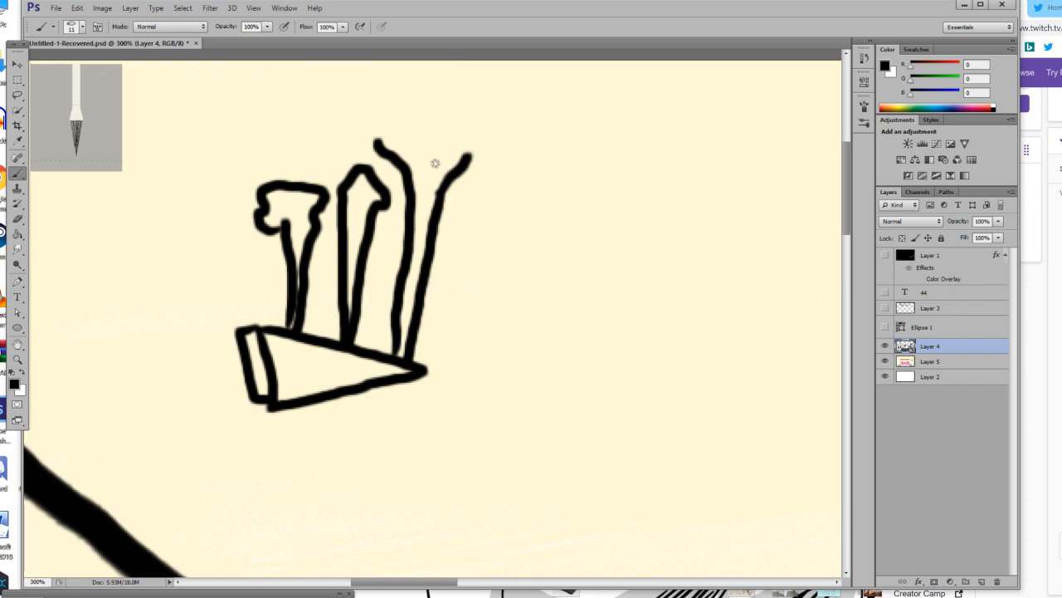
Set the foreground colour to yellow (R 255, G 240, B 0) and fill the body of the cone.
left_click(16, 384)
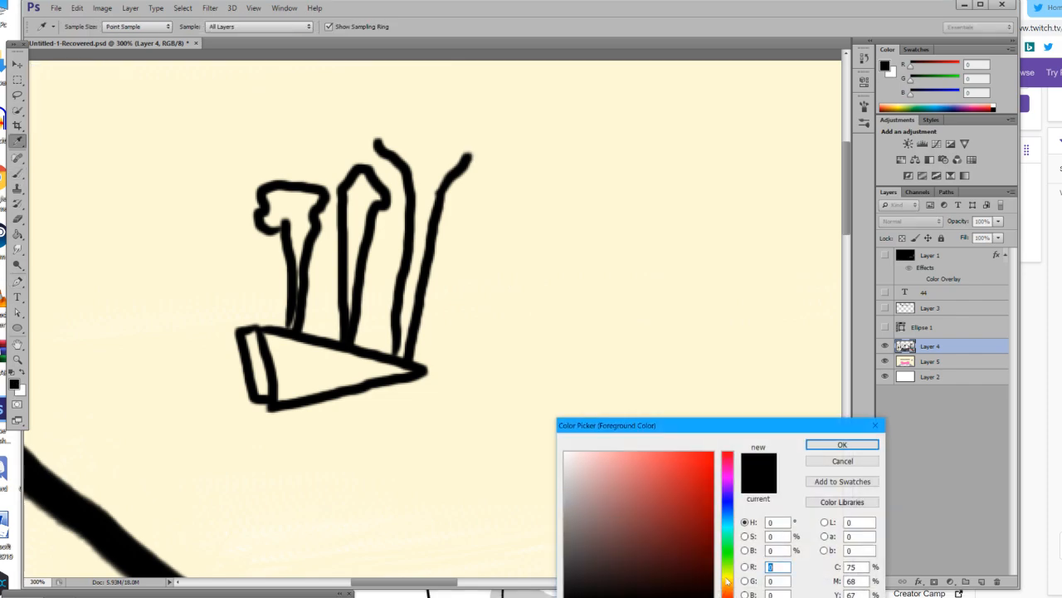
left_click_drag(705, 516, 717, 450)
left_click(820, 445)
left_click_drag(333, 379, 417, 373)
key("ctrl+z")
key("g")
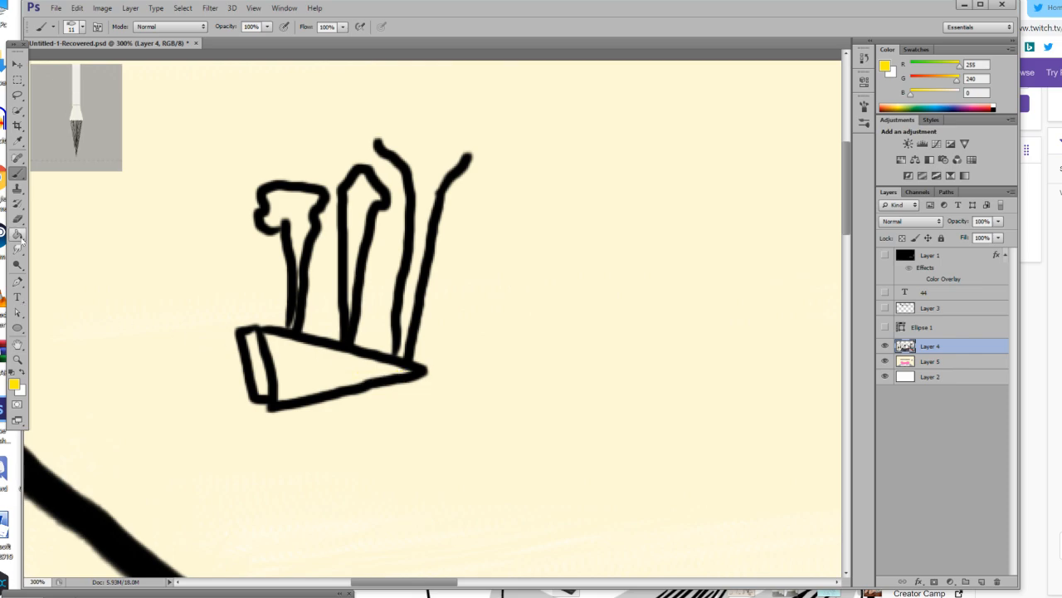
left_click(332, 373)
Set the foreground colour to olive grey (R 109, G 107, B 82) and fill the narrow band at the cone's wide end.
left_click(15, 383)
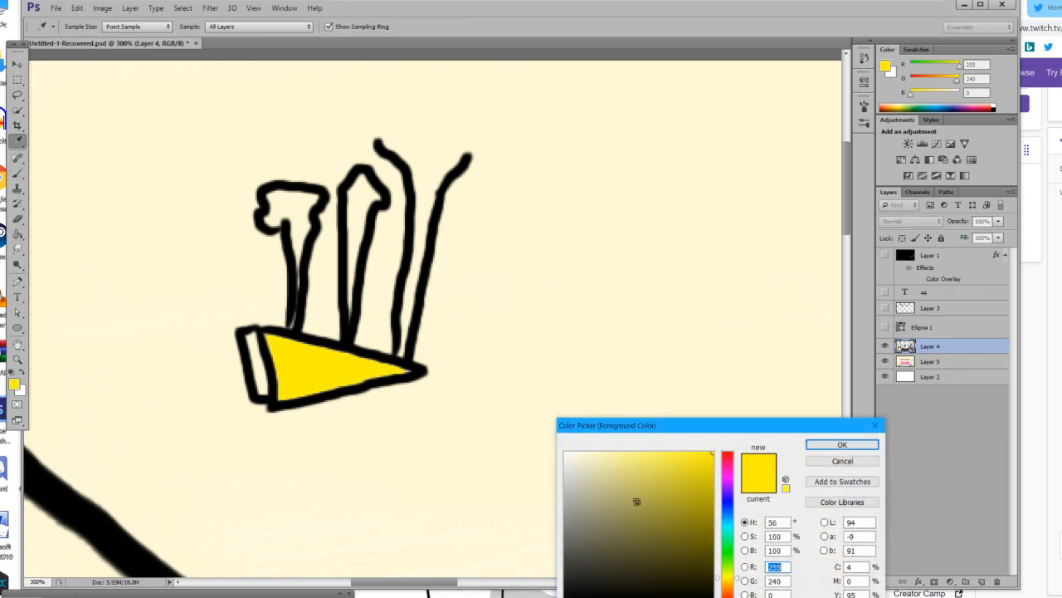
left_click_drag(639, 503, 602, 540)
left_click(841, 445)
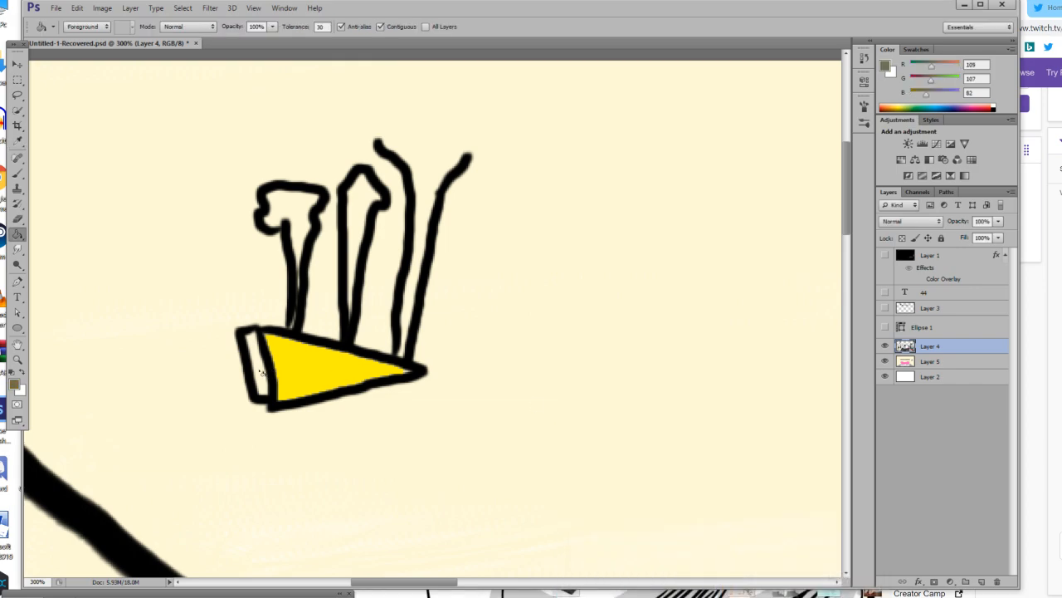
left_click(259, 376)
Sample the cone's yellow and fill the two closed stems with it.
left_click(16, 139)
left_click(304, 370)
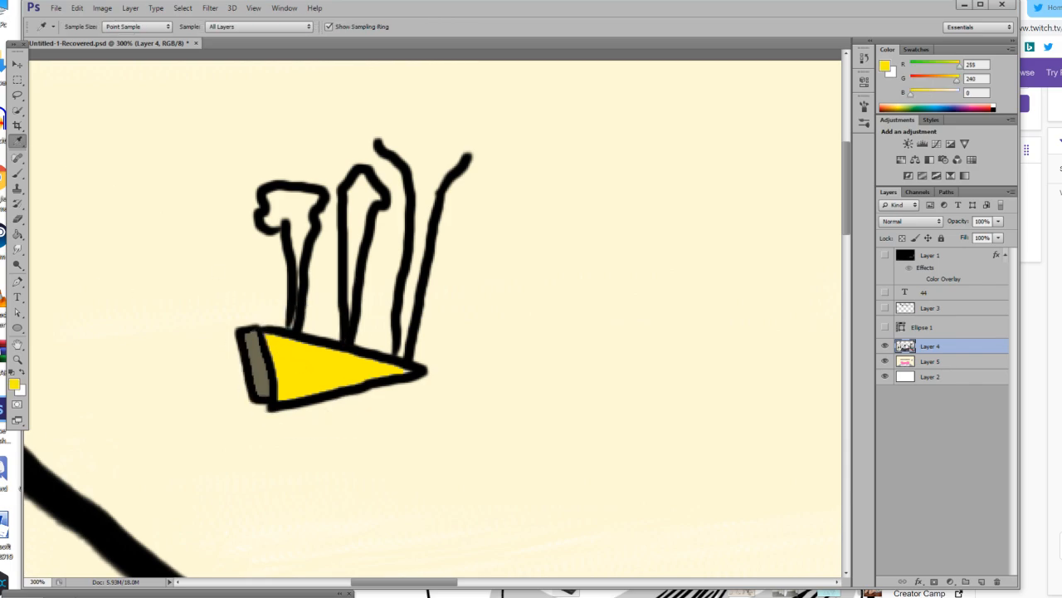
left_click(17, 235)
left_click(297, 214)
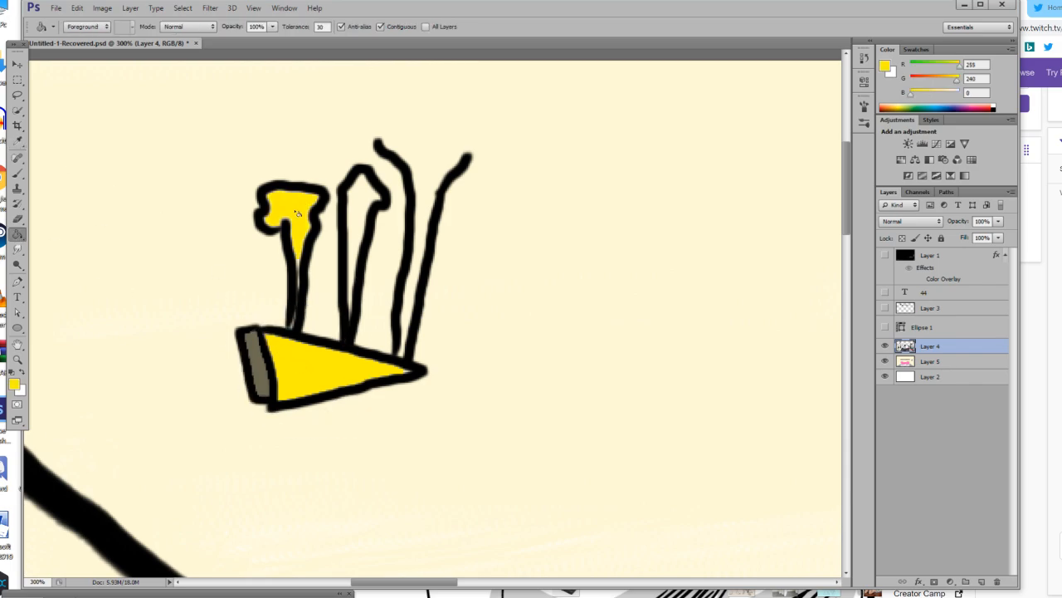
left_click(357, 206)
left_click(426, 203)
key("ctrl+z")
Close the third stem's open top with a black brush line and fill the stem with the cone's yellow.
key("d")
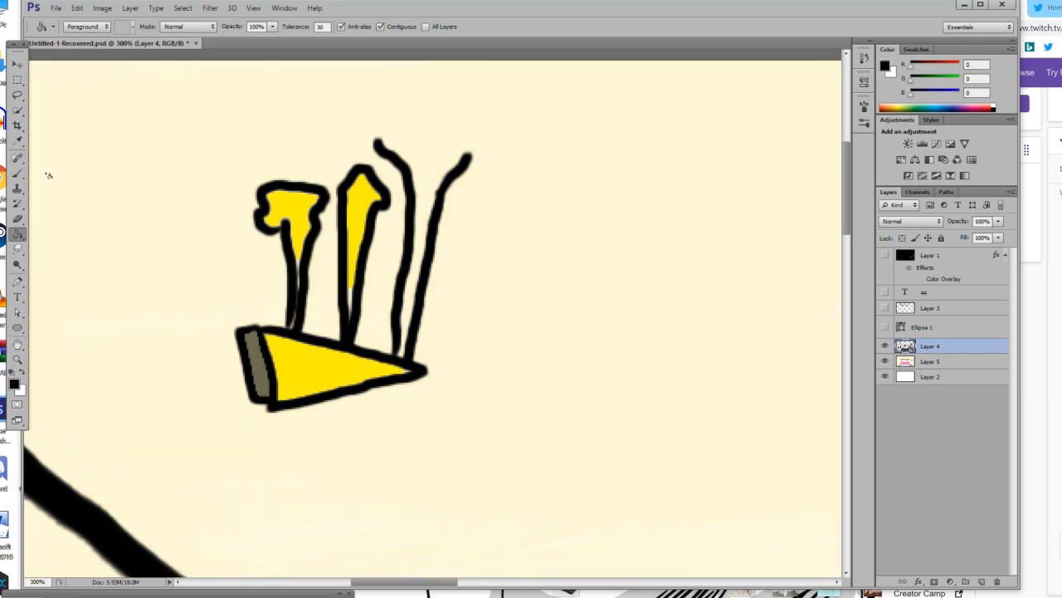
key("b")
left_click_drag(378, 143, 470, 156)
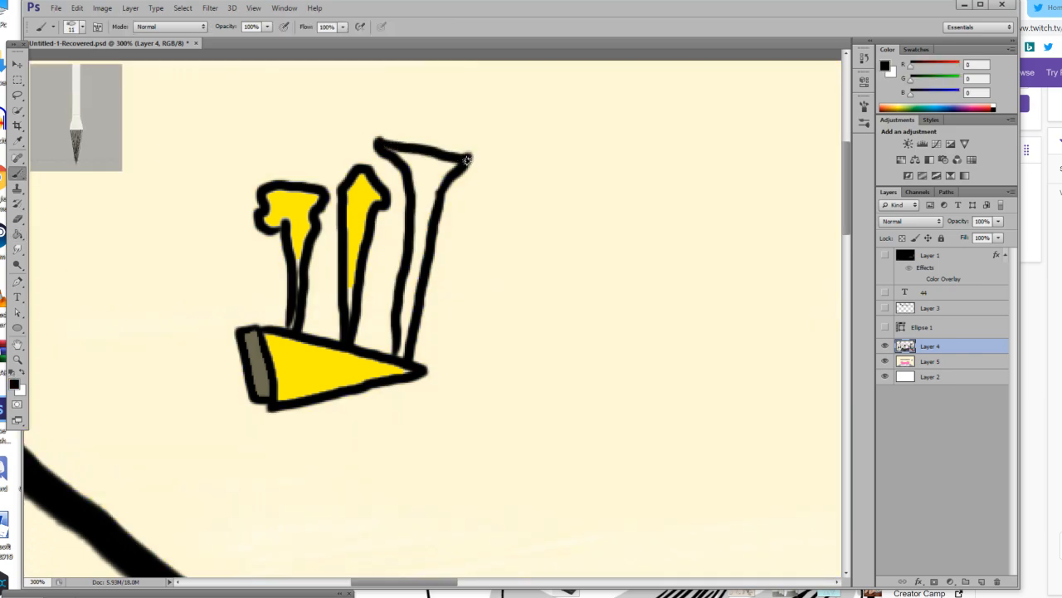
left_click(18, 141)
left_click(317, 356)
left_click(17, 233)
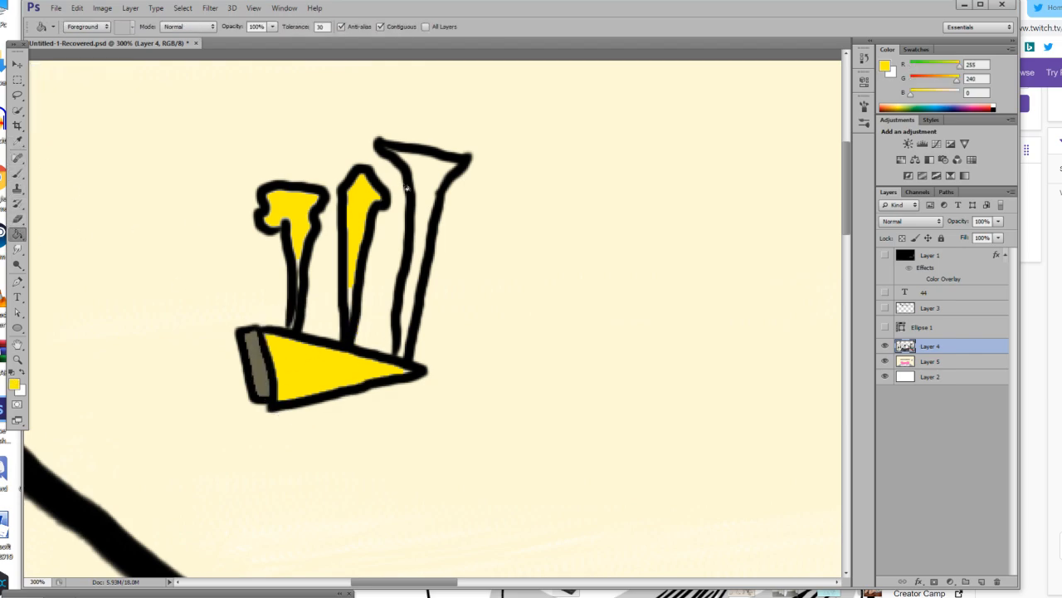
left_click(425, 181)
Set the brush size to 5 px and paint yellow down the unfilled lower ends of the three stems.
key("b")
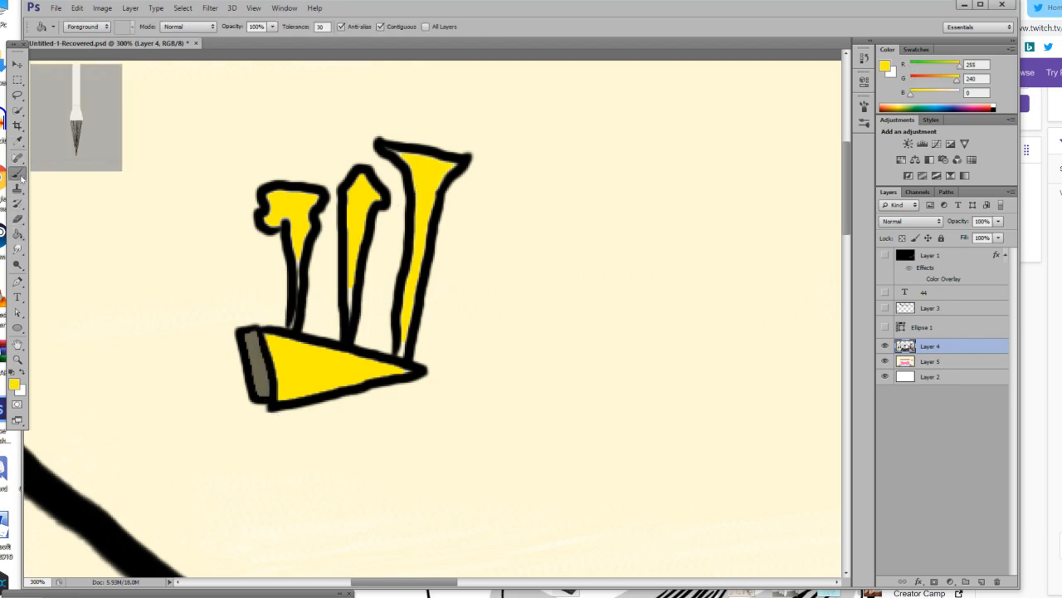
left_click(82, 26)
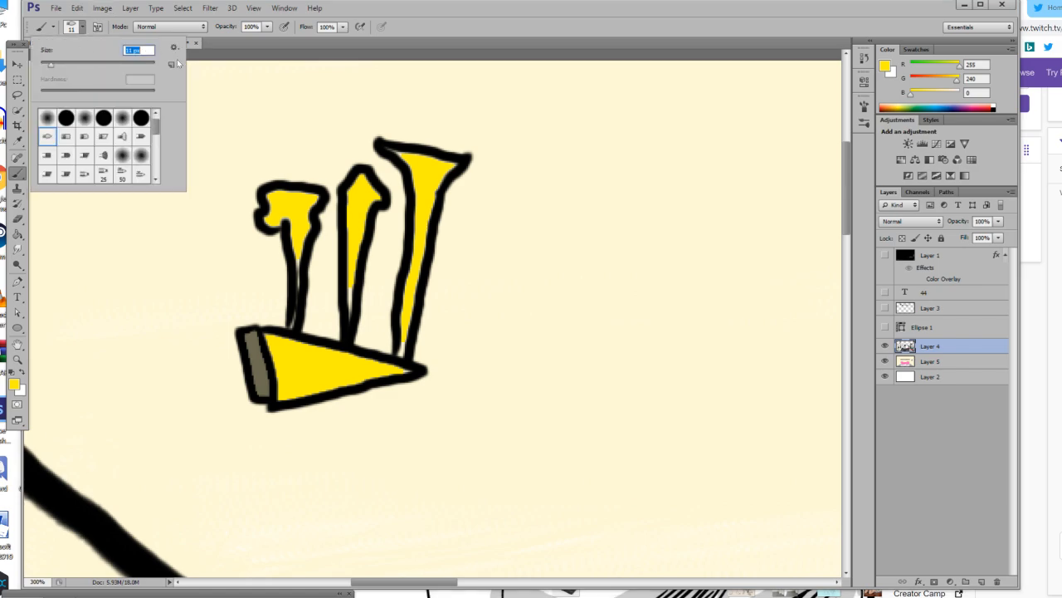
type("5")
key("Return")
left_click_drag(298, 284, 293, 319)
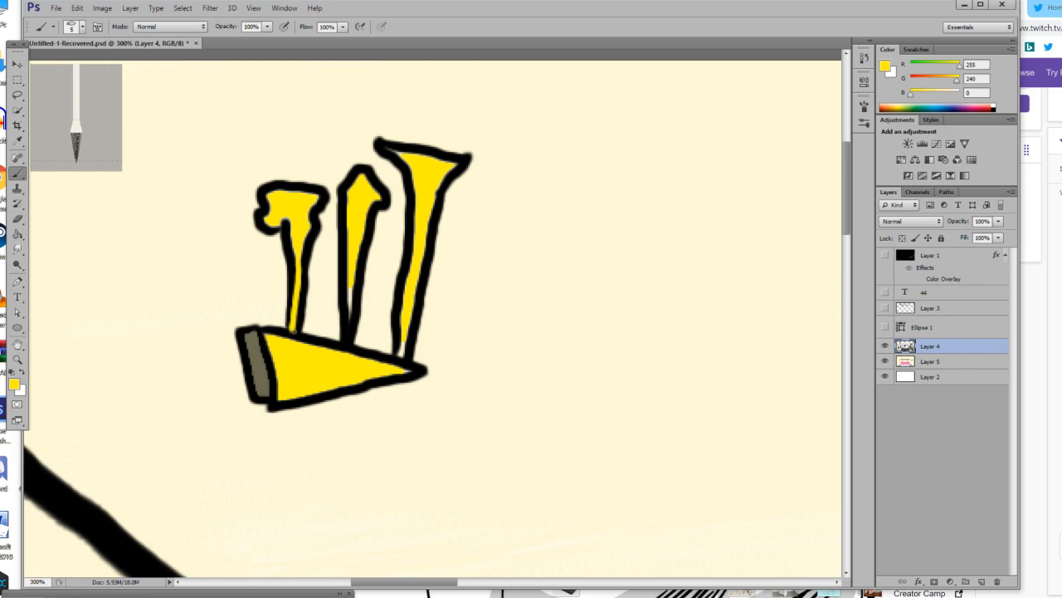
mouse_move(354, 282)
left_mouse_down()
mouse_move(350, 321)
mouse_move(417, 299)
mouse_move(404, 354)
left_mouse_up()
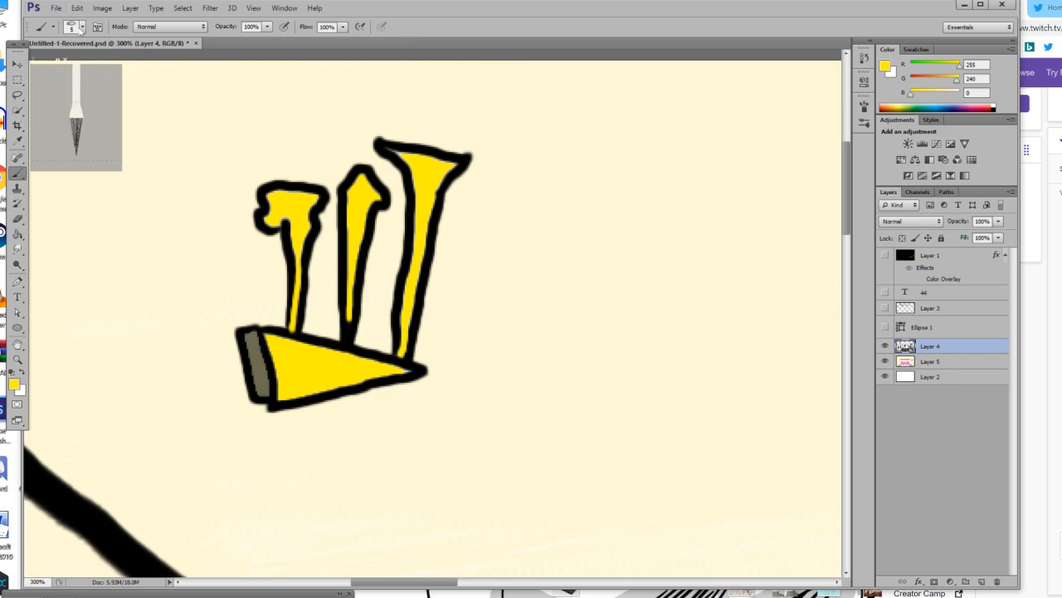
Set the brush size to 13 px and paint yellow over the black outlines around the tops of the three stems.
left_click(82, 30)
left_click_drag(47, 65, 53, 65)
left_click(284, 194)
mouse_move(284, 194)
left_mouse_down()
mouse_move(262, 191)
mouse_move(264, 208)
mouse_move(262, 195)
mouse_move(313, 187)
mouse_move(334, 206)
mouse_move(314, 203)
mouse_move(322, 192)
mouse_move(294, 198)
mouse_move(326, 191)
mouse_move(286, 192)
mouse_move(375, 173)
mouse_move(383, 207)
mouse_move(365, 164)
mouse_move(380, 171)
mouse_move(378, 146)
mouse_move(477, 162)
mouse_move(408, 157)
mouse_move(464, 156)
mouse_move(432, 193)
mouse_move(408, 158)
mouse_move(393, 161)
mouse_move(425, 184)
left_mouse_up()
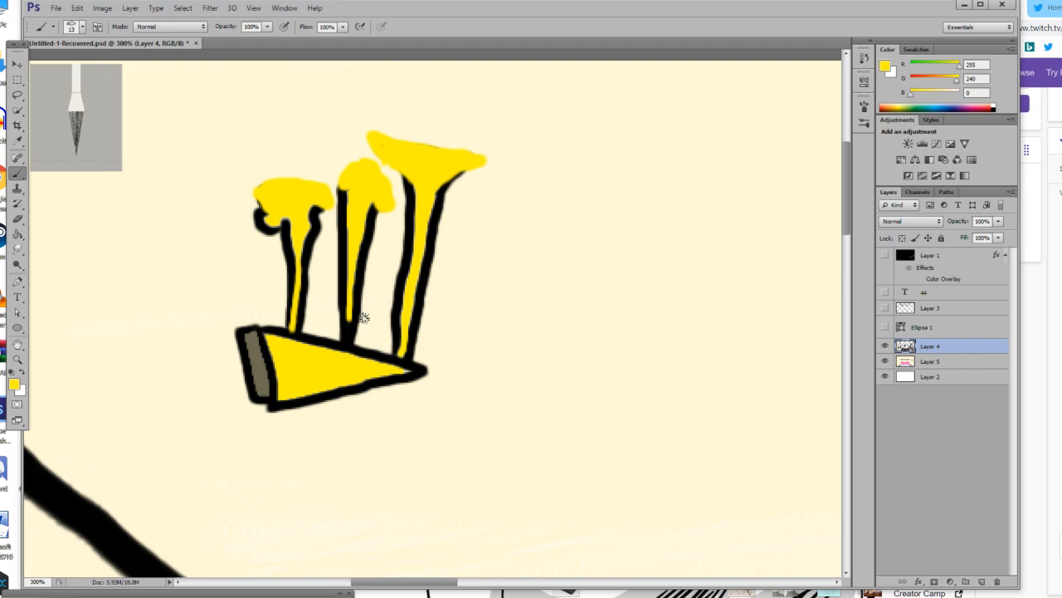
Add a new layer directly above Layer 4.
left_click(17, 360)
left_click_drag(433, 422, 213, 422)
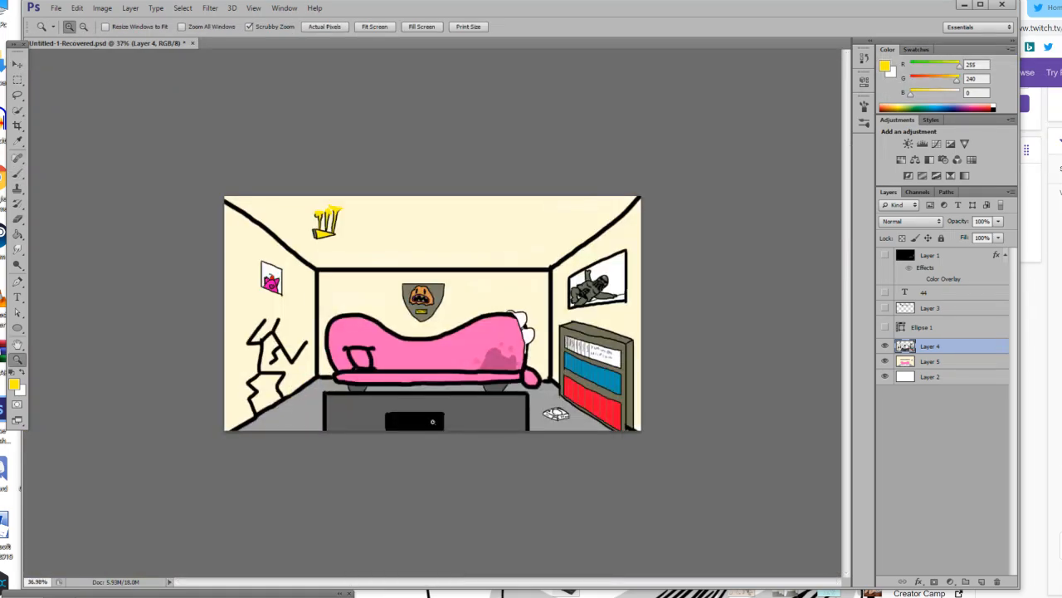
left_click(433, 422)
left_click(432, 421)
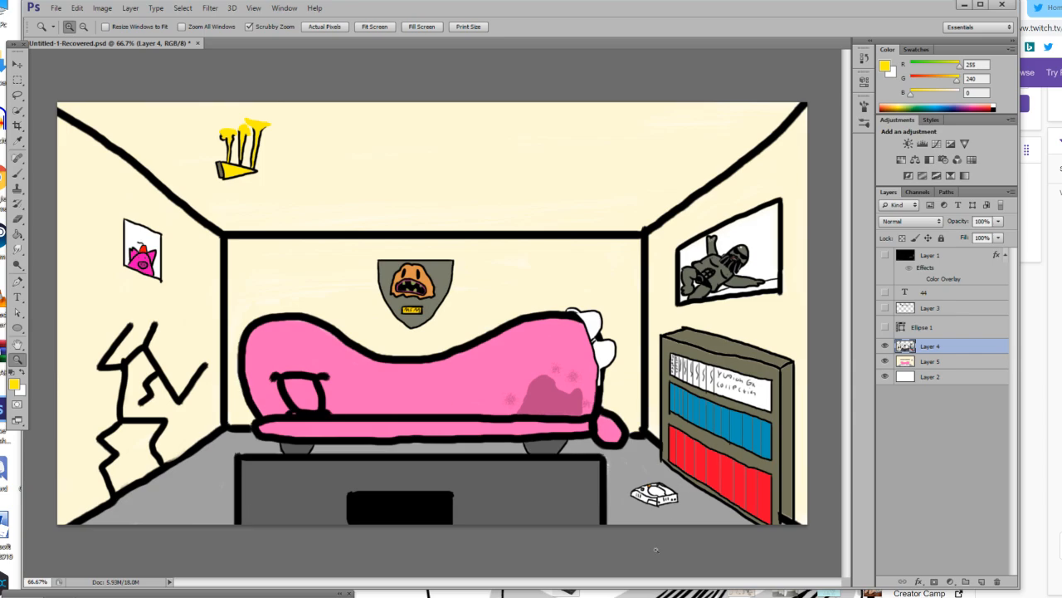
left_click(423, 407)
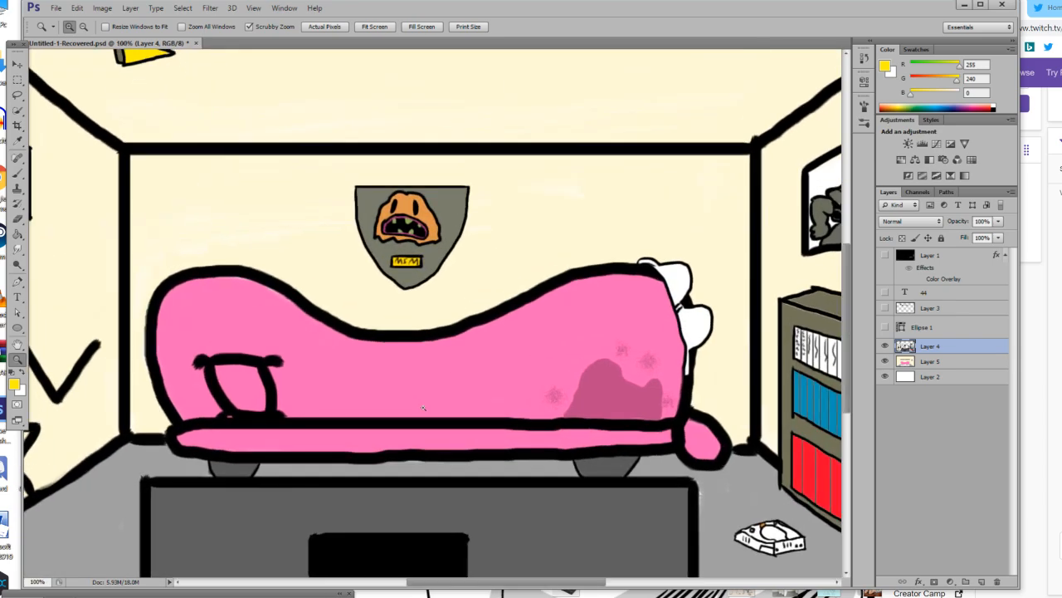
scroll(408, 397, "down", 1)
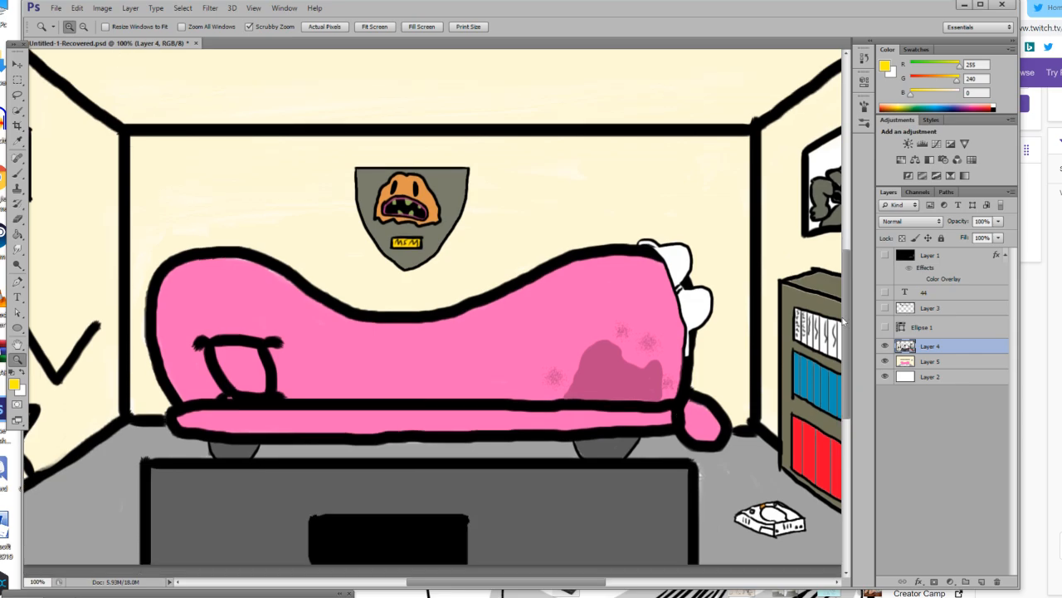
left_click(884, 345)
left_click(885, 345)
left_click(1014, 191)
left_click(1038, 197)
left_click(654, 133)
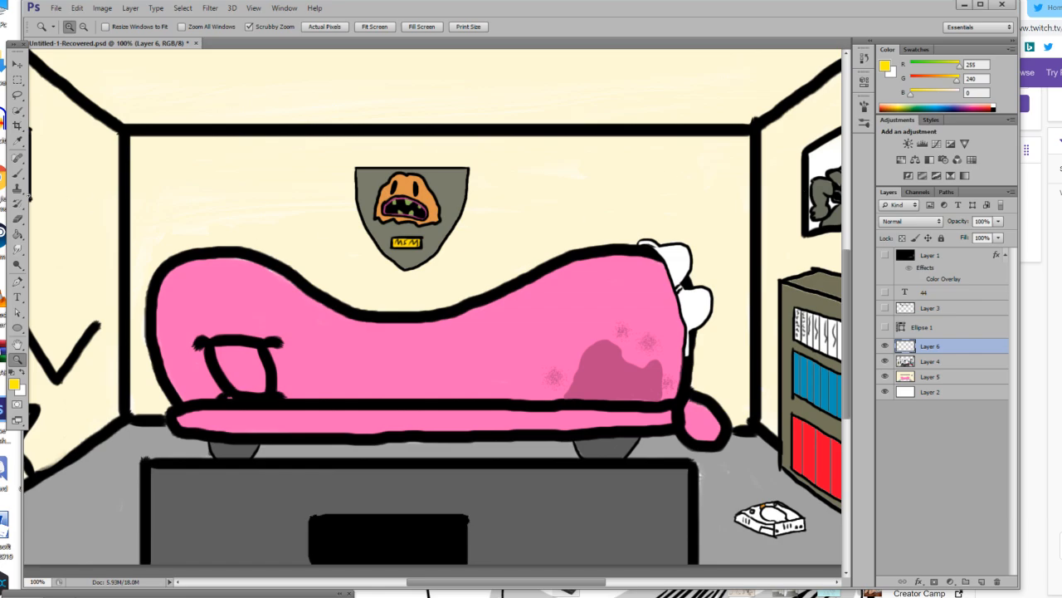
Reset the foreground colour to black, set the brush size to 18 px and outline a large lumpy shape over the couch's stained end.
left_click(18, 173)
left_click(13, 374)
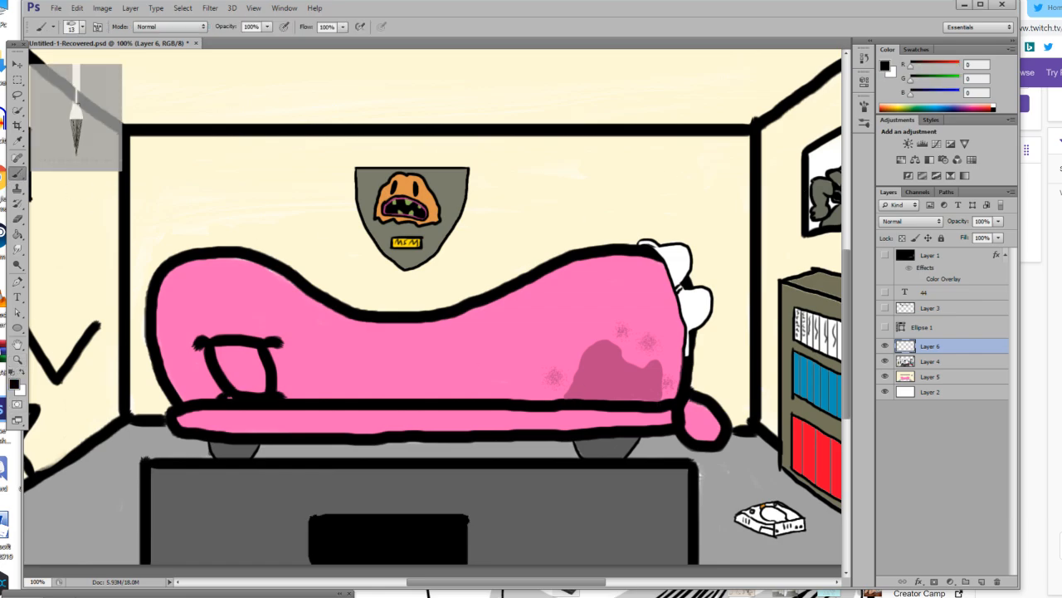
left_click(17, 359)
left_click(623, 423)
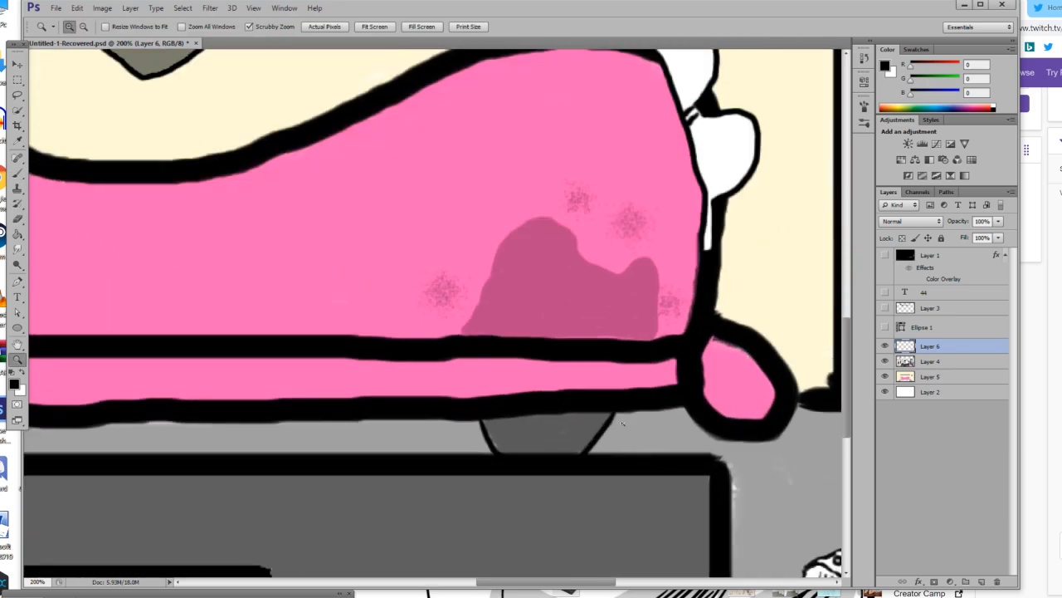
scroll(622, 424, "up", 3)
left_click(18, 173)
left_click(77, 29)
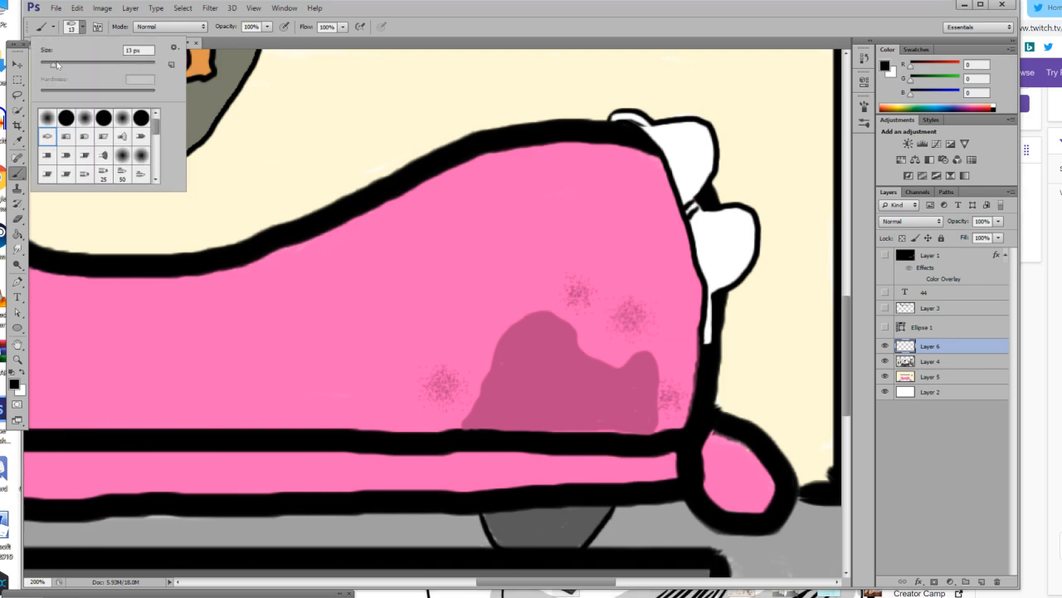
left_click(465, 202)
mouse_move(457, 202)
left_mouse_down()
mouse_move(425, 298)
mouse_move(435, 315)
mouse_move(424, 371)
mouse_move(437, 382)
mouse_move(437, 436)
mouse_move(547, 469)
mouse_move(631, 464)
mouse_move(647, 454)
mouse_move(660, 415)
mouse_move(648, 405)
mouse_move(670, 372)
mouse_move(647, 338)
mouse_move(661, 301)
mouse_move(616, 214)
left_mouse_up()
left_click(601, 203)
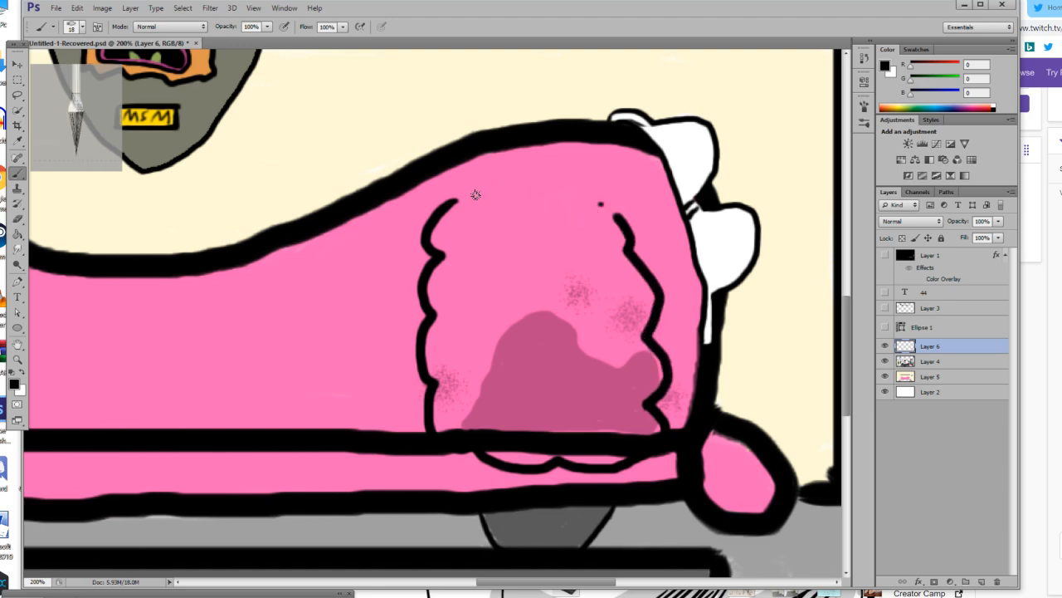
mouse_move(458, 200)
left_mouse_down()
mouse_move(513, 217)
mouse_move(593, 206)
mouse_move(638, 244)
left_mouse_up()
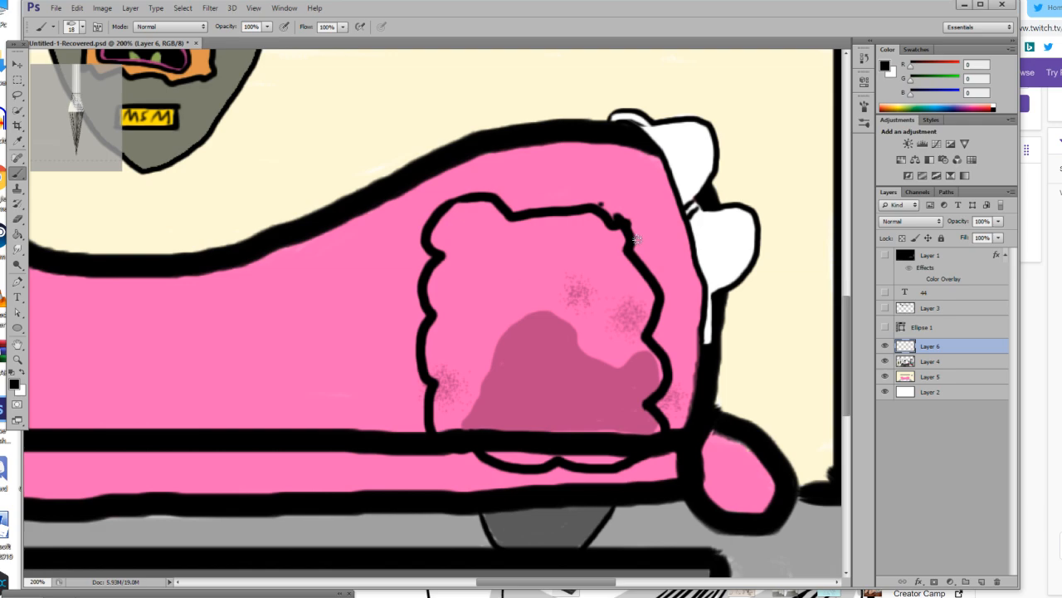
scroll(635, 239, "up", 3)
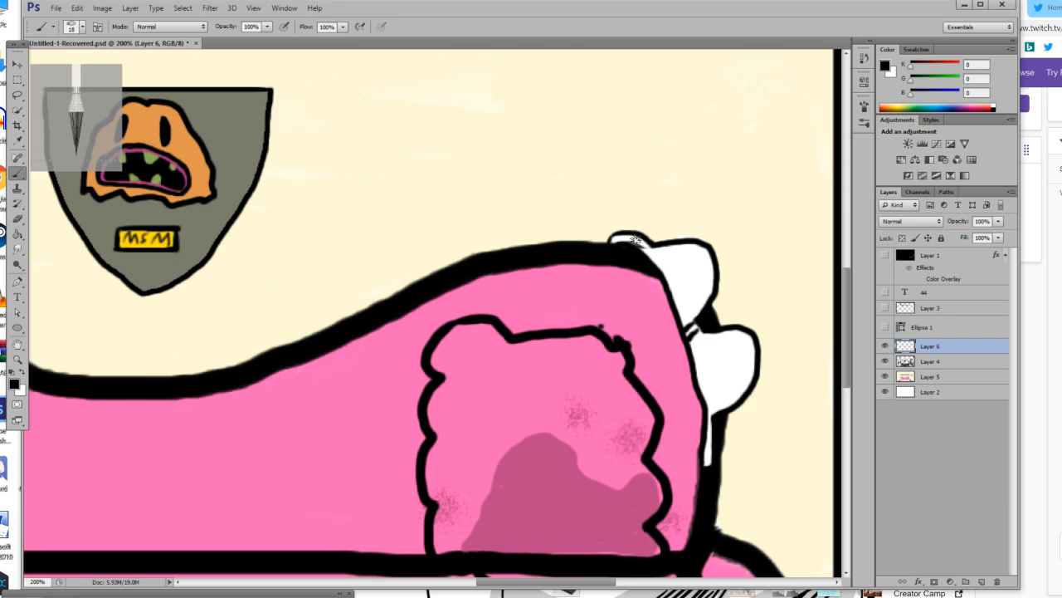
Draw two black legs with forked feet below the lumpy body, running down over the couch's front edge.
scroll(636, 239, "down", 2)
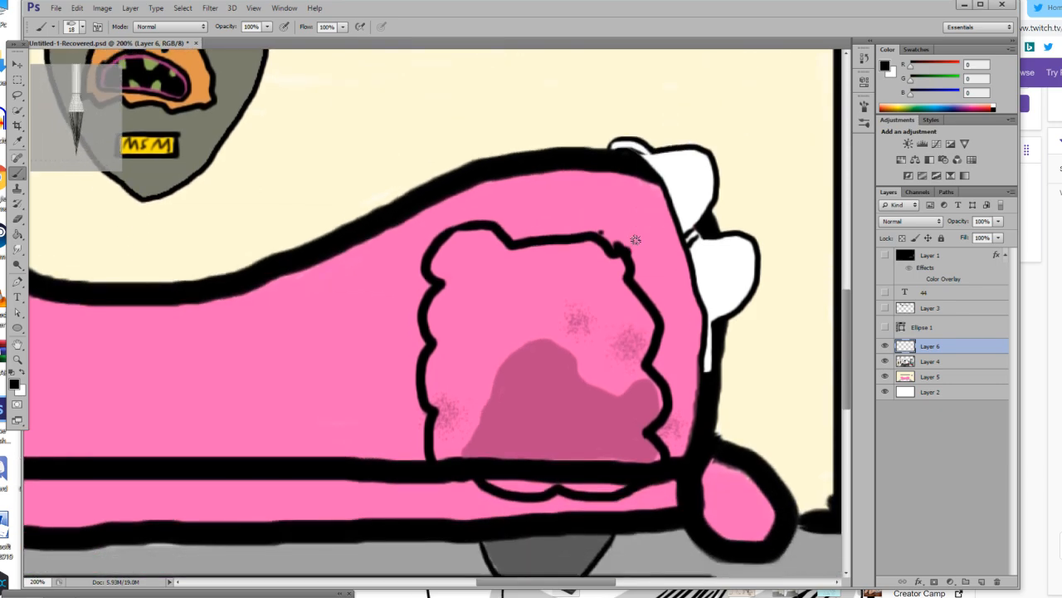
scroll(636, 239, "down", 2)
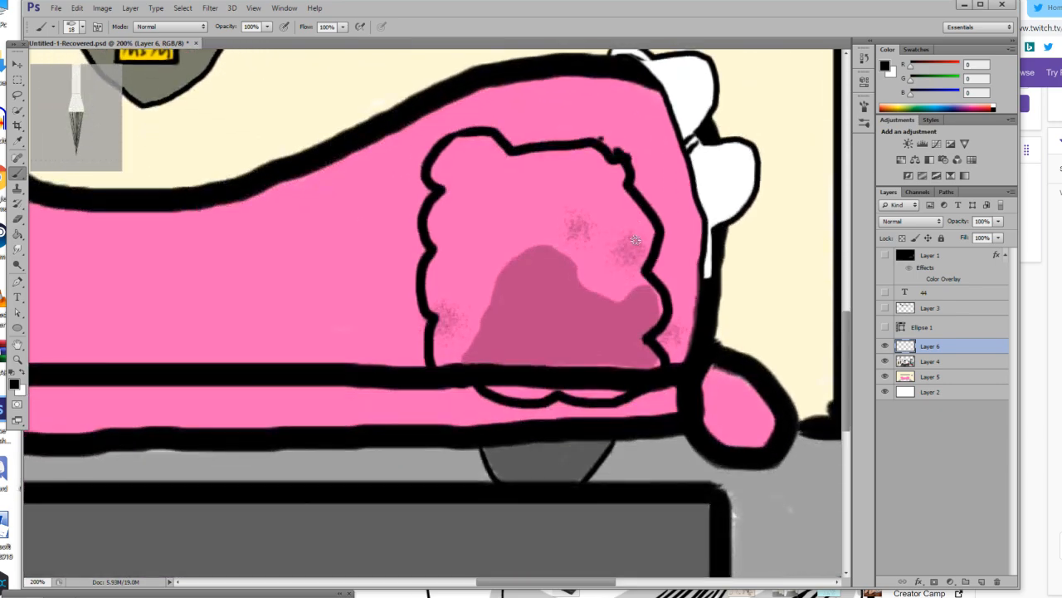
mouse_move(482, 389)
left_mouse_down()
mouse_move(466, 450)
mouse_move(473, 382)
left_mouse_up()
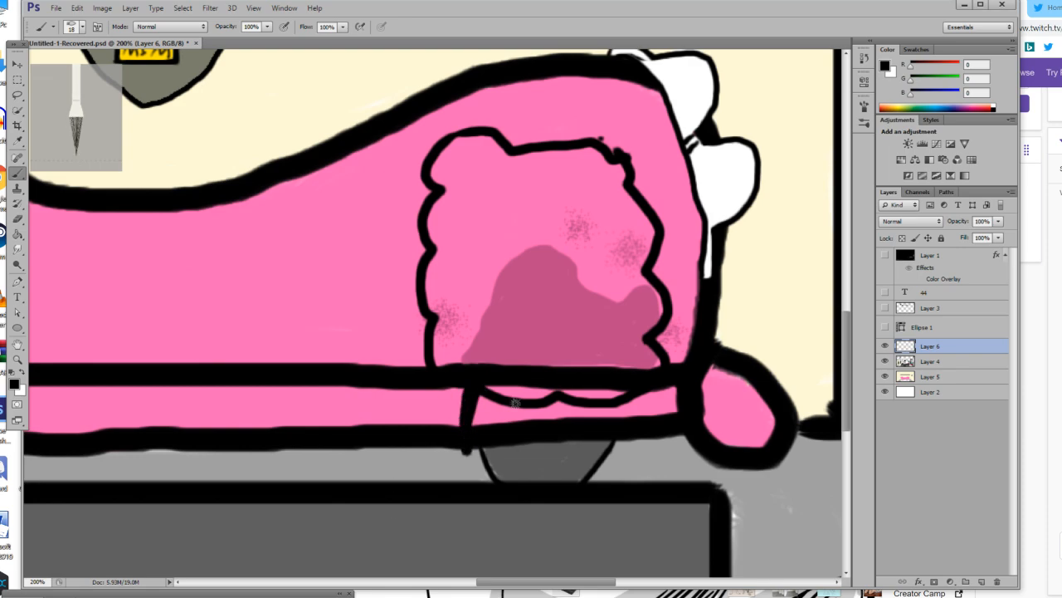
mouse_move(618, 404)
left_mouse_down()
mouse_move(608, 456)
mouse_move(612, 406)
left_mouse_up()
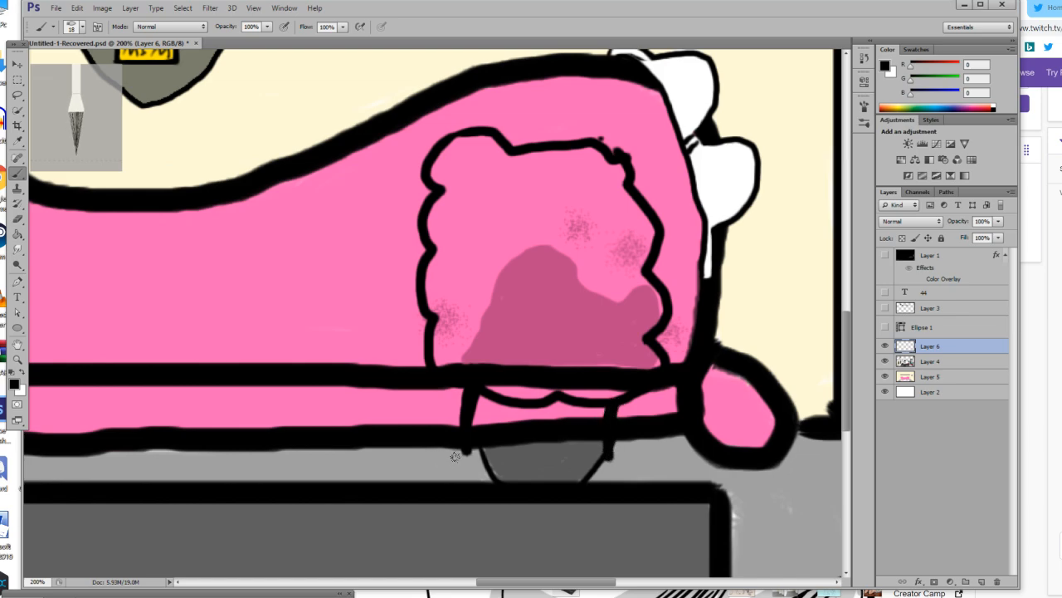
mouse_move(463, 455)
left_mouse_down()
mouse_move(447, 486)
mouse_move(470, 450)
mouse_move(475, 484)
left_mouse_up()
mouse_move(602, 457)
left_mouse_down()
mouse_move(593, 488)
mouse_move(611, 488)
left_mouse_up()
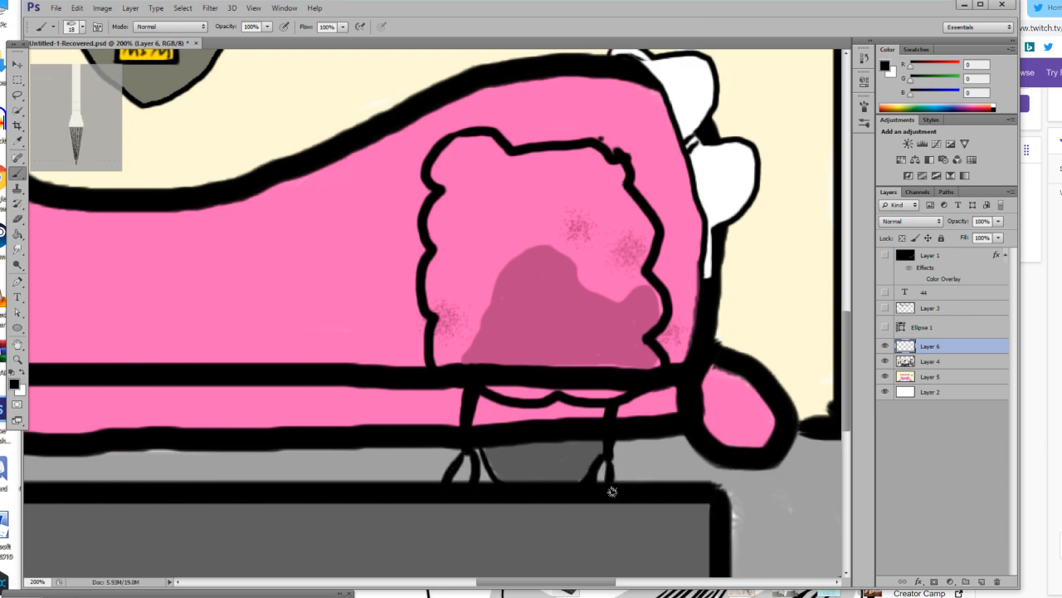
Draw two short neck lines on top of the lumpy body and outline a tall curved bean-shaped head above them.
scroll(515, 366, "up", 3)
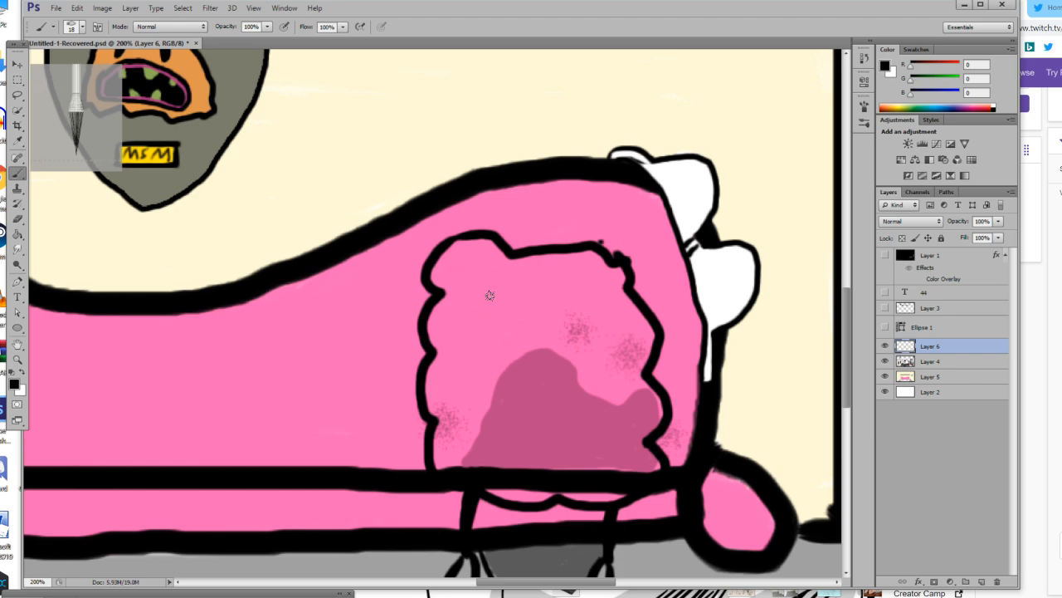
scroll(489, 296, "up", 3)
left_click_drag(487, 324, 487, 293)
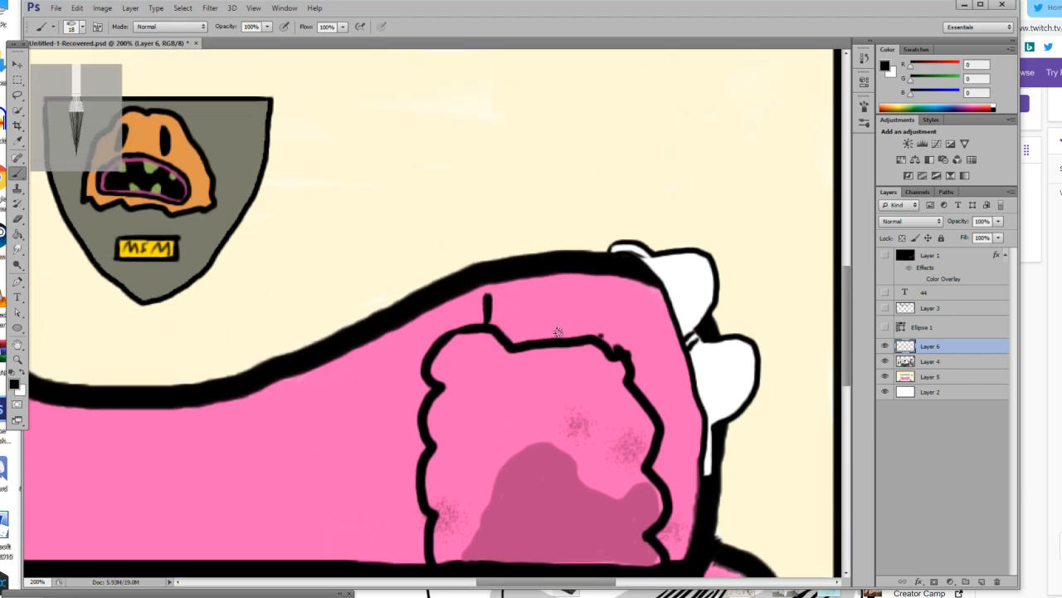
key("ctrl+z")
left_click_drag(498, 331, 507, 314)
left_click_drag(572, 339, 571, 324)
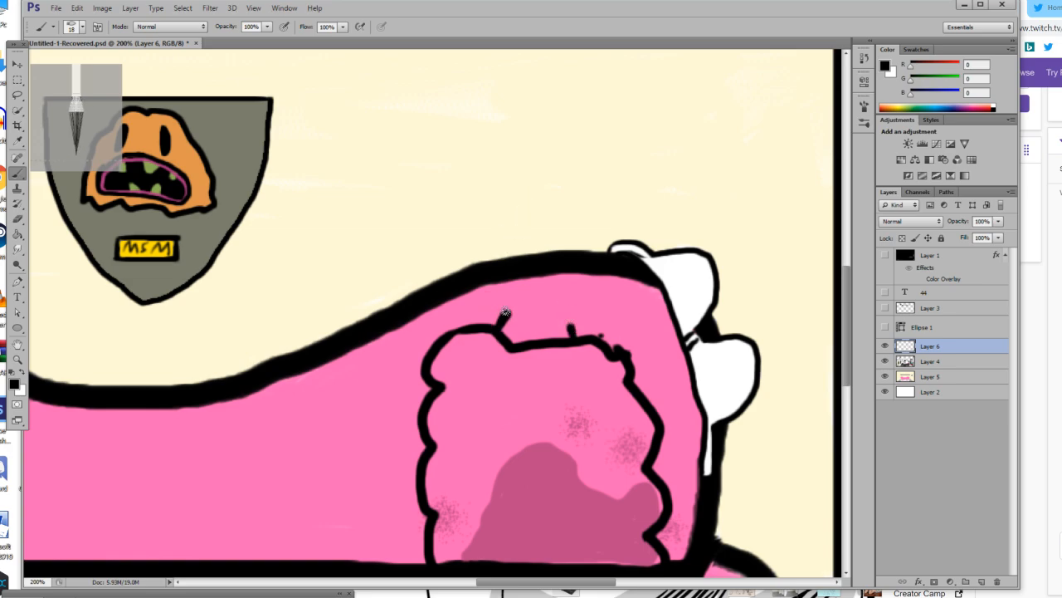
mouse_move(484, 302)
left_mouse_down()
mouse_move(530, 208)
mouse_move(534, 132)
mouse_move(557, 108)
mouse_move(585, 114)
mouse_move(614, 144)
mouse_move(634, 204)
mouse_move(613, 283)
mouse_move(584, 313)
mouse_move(536, 322)
mouse_move(494, 300)
mouse_move(480, 270)
mouse_move(526, 233)
mouse_move(522, 173)
mouse_move(535, 147)
mouse_move(560, 142)
mouse_move(589, 163)
mouse_move(609, 203)
mouse_move(604, 268)
mouse_move(573, 310)
mouse_move(533, 315)
mouse_move(494, 307)
mouse_move(482, 288)
mouse_move(502, 247)
left_mouse_up()
key("ctrl+z")
scroll(501, 248, "up", 1)
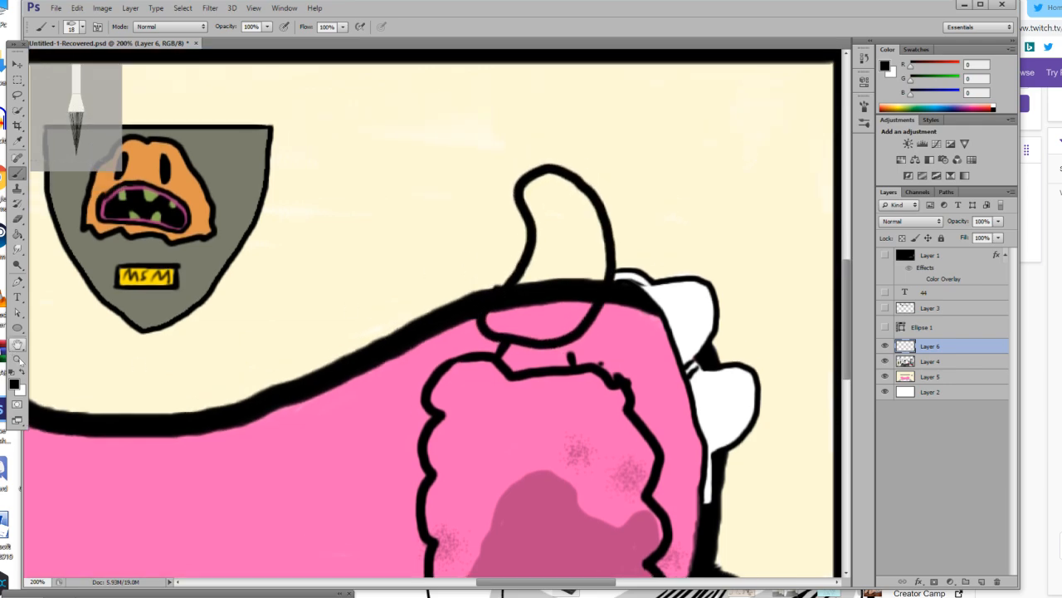
Fill the figure's body and head with white and paint the neck between them white.
left_click(23, 379)
left_click(17, 233)
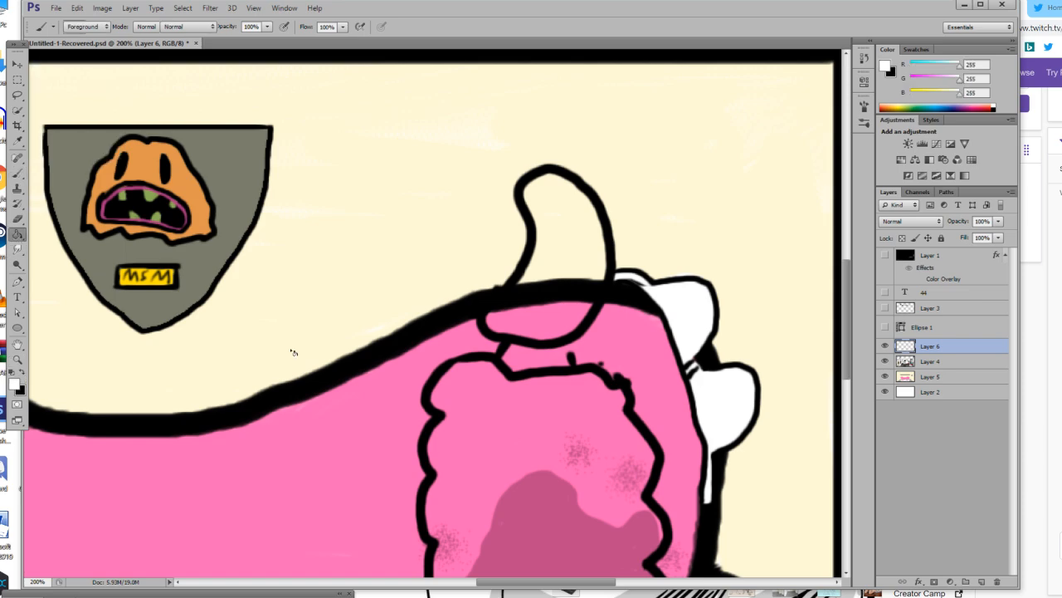
left_click(535, 485)
left_click(548, 278)
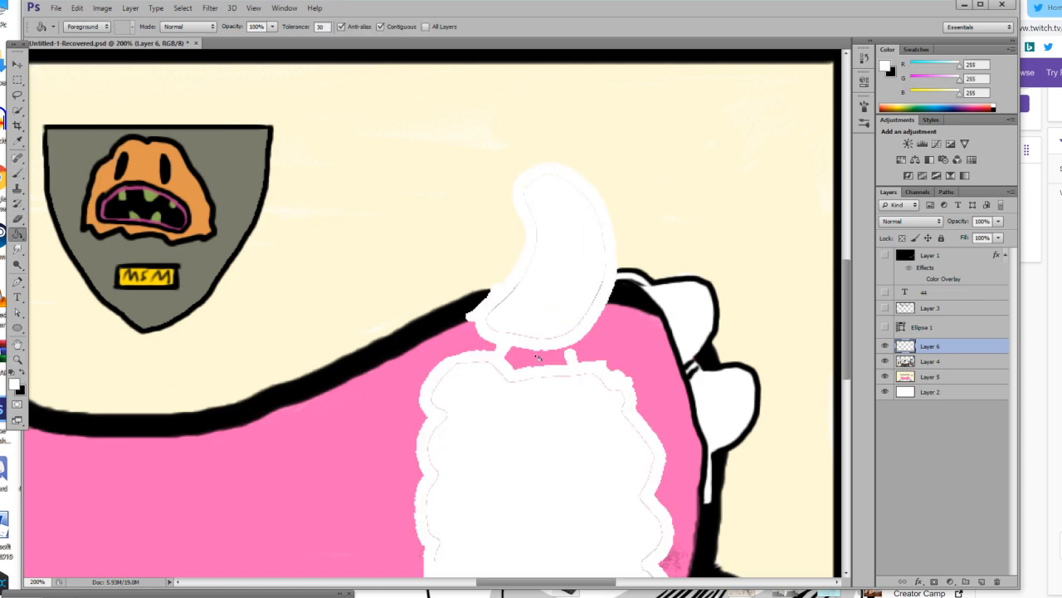
left_click(19, 174)
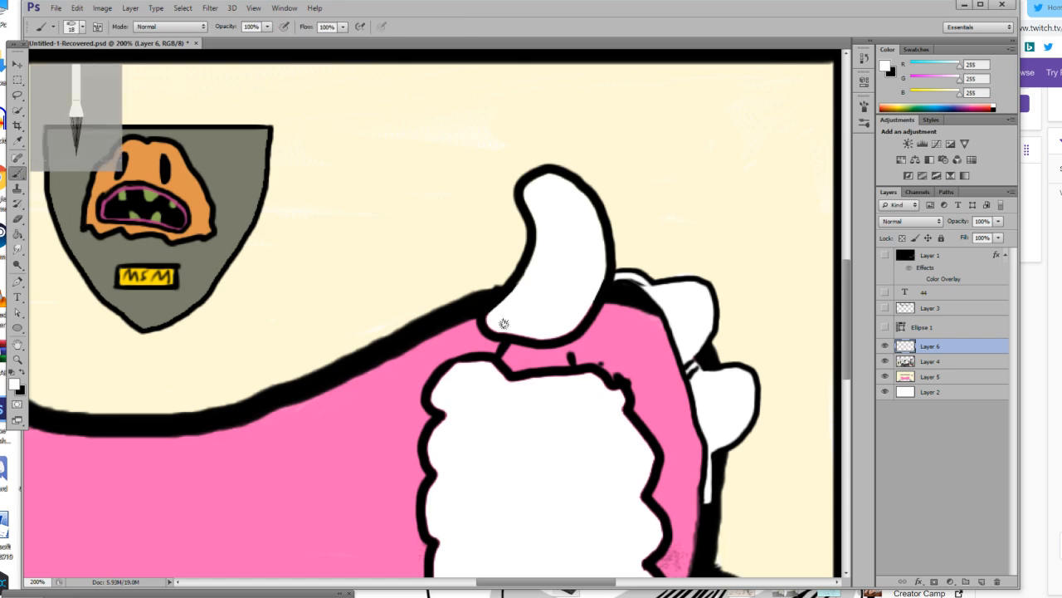
mouse_move(516, 352)
left_mouse_down()
mouse_move(533, 363)
mouse_move(568, 357)
mouse_move(511, 345)
mouse_move(521, 355)
mouse_move(505, 356)
mouse_move(563, 359)
left_mouse_up()
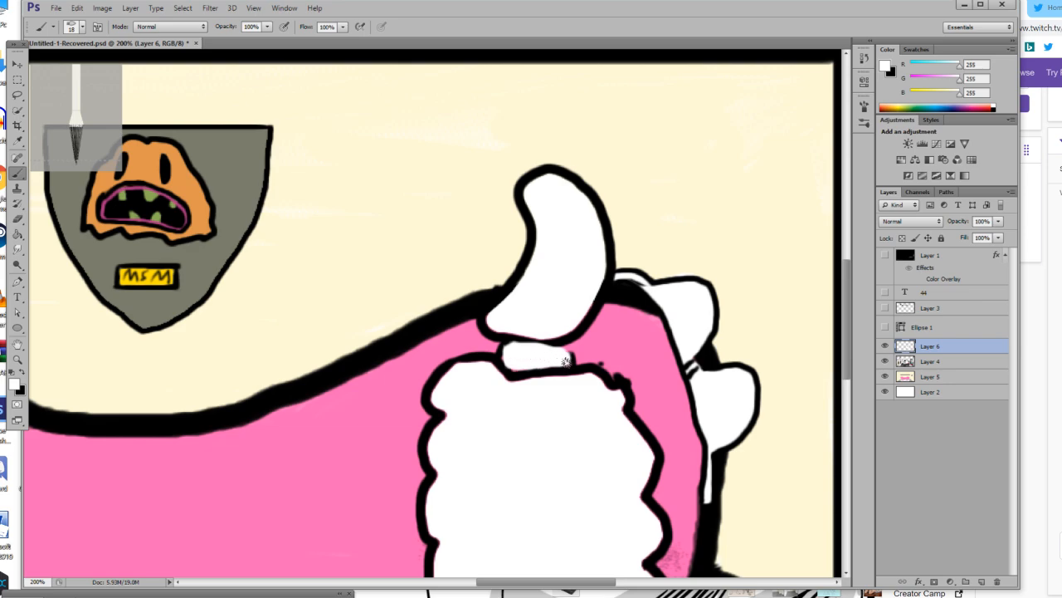
Swap the foreground colour to black, set the eraser size to 11 px and erase an open-mouth notch in the head's front edge.
scroll(498, 357, "down", 1)
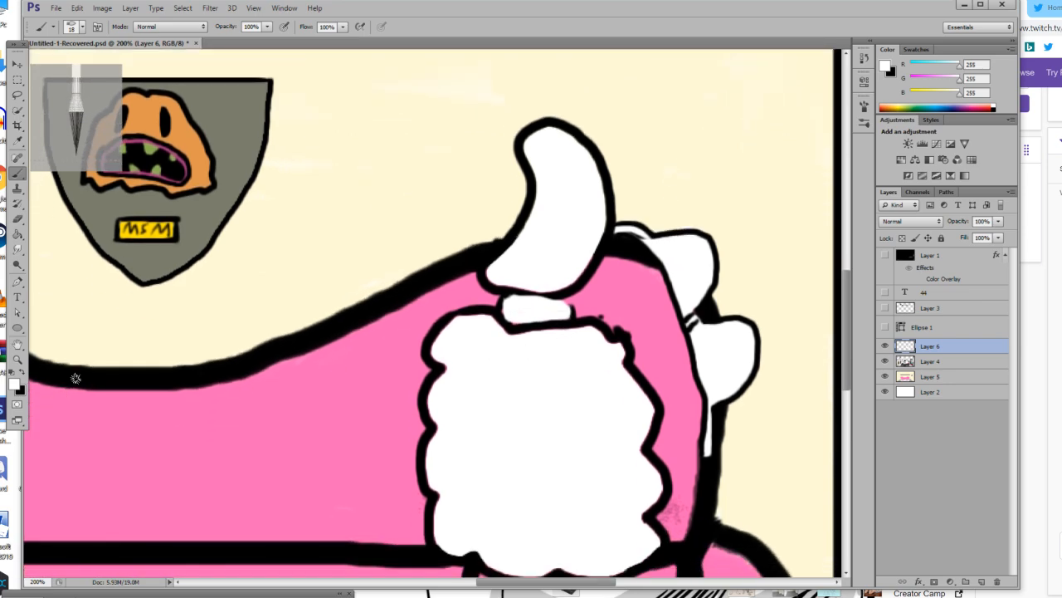
left_click(23, 374)
left_click(16, 219)
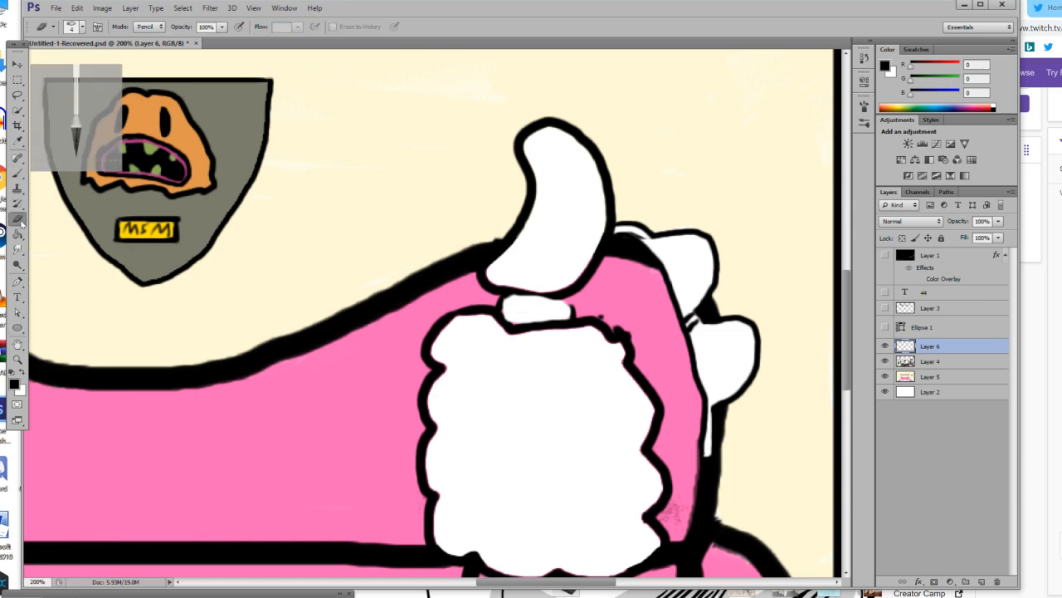
left_click(83, 28)
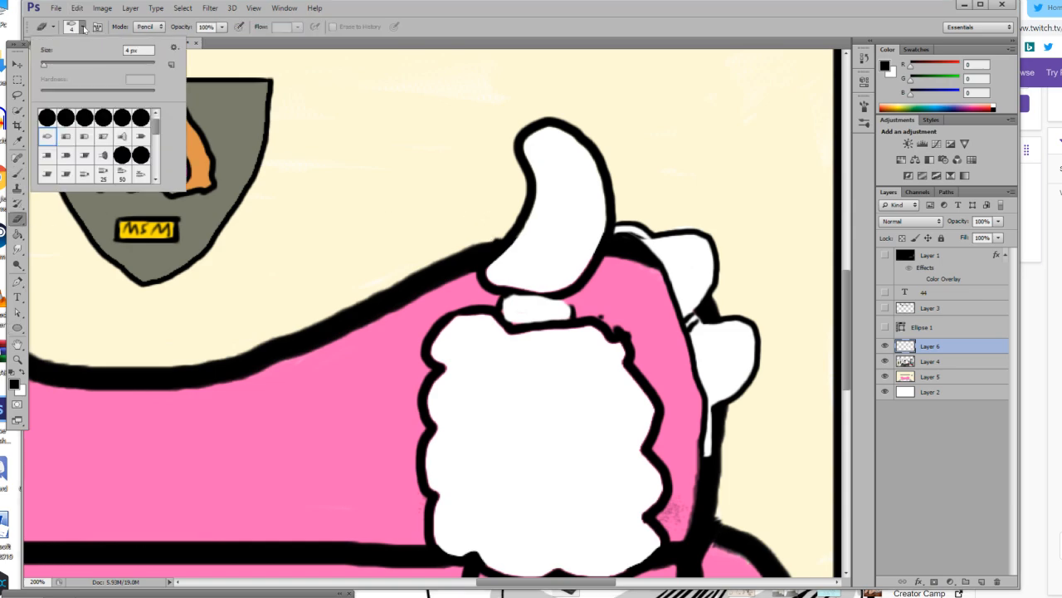
left_click(50, 65)
mouse_move(511, 215)
left_mouse_down()
mouse_move(498, 239)
mouse_move(505, 251)
mouse_move(527, 236)
mouse_move(525, 250)
left_mouse_up()
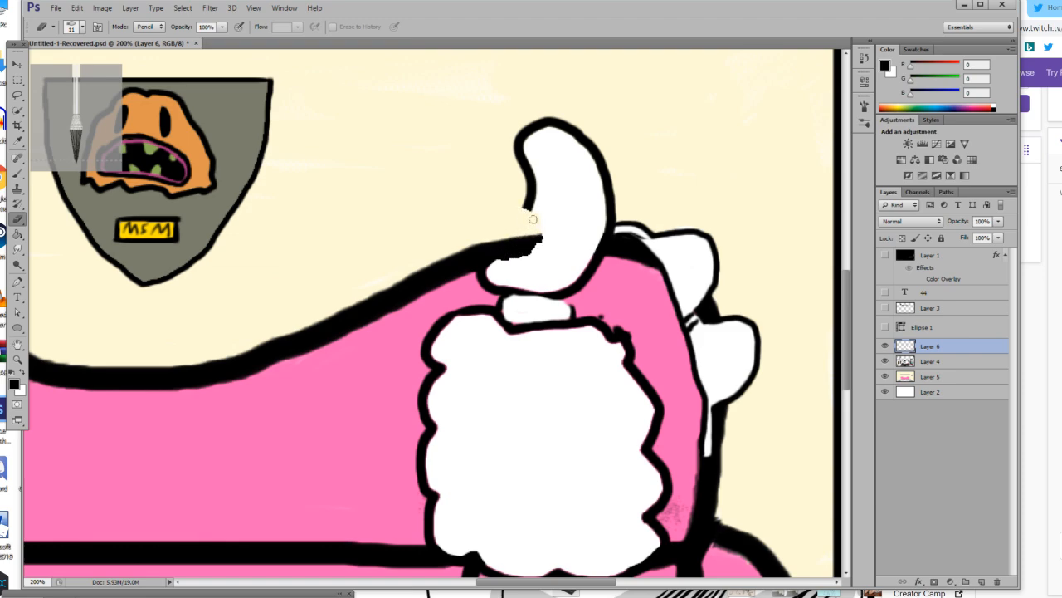
Set the brush size to 5 px and outline two pointed upper teeth in black inside the open mouth.
left_click(23, 361)
left_click(538, 221)
left_click(537, 221)
left_click(538, 222)
left_click(538, 221)
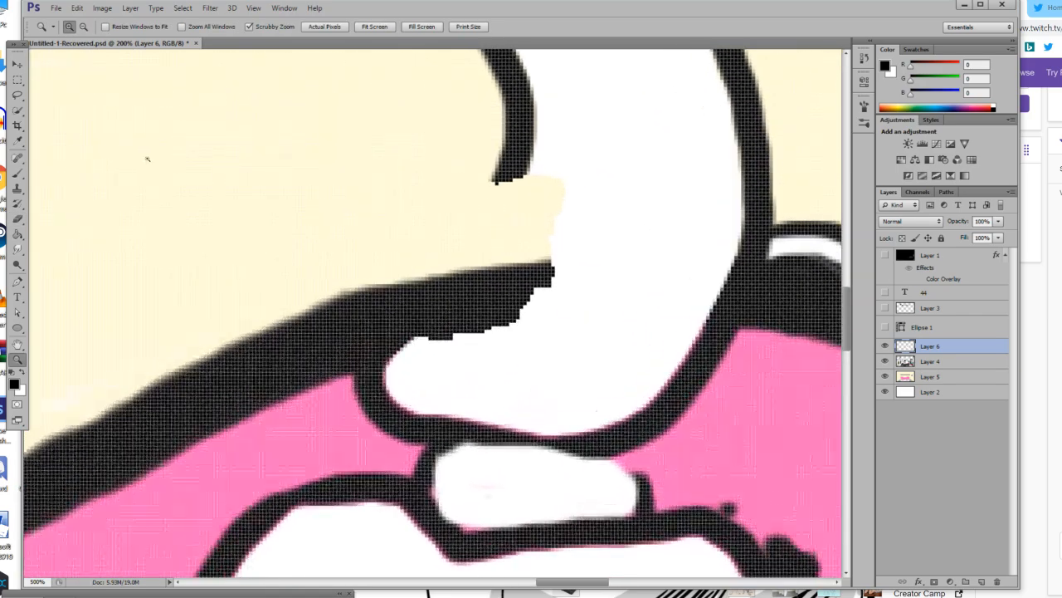
scroll(166, 166, "up", 5)
left_click(17, 173)
left_click(76, 28)
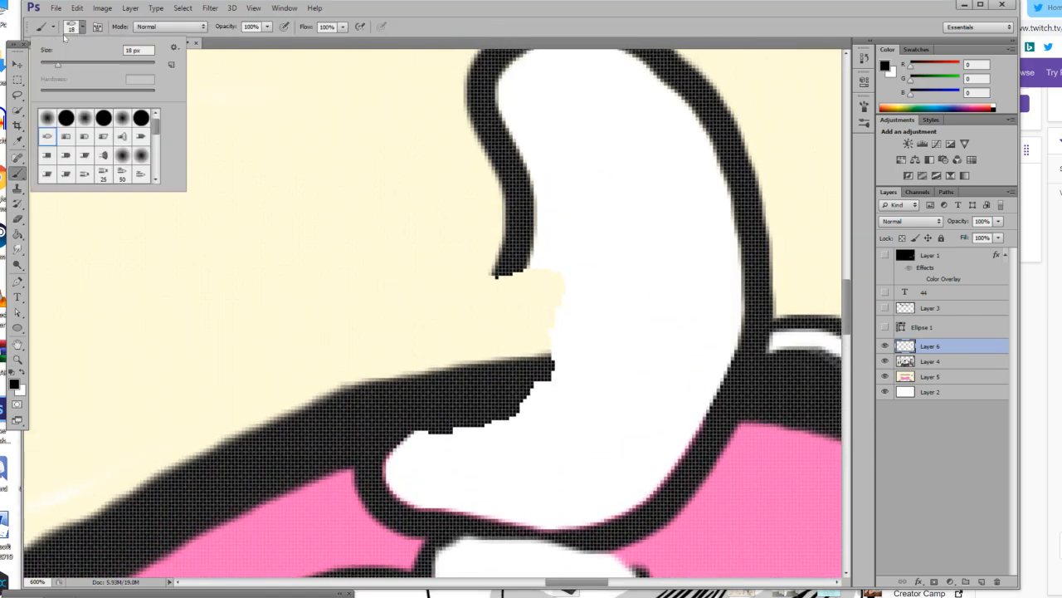
left_click(479, 274)
mouse_move(496, 272)
left_mouse_down()
mouse_move(487, 316)
mouse_move(507, 316)
mouse_move(543, 275)
mouse_move(551, 291)
mouse_move(556, 318)
left_mouse_up()
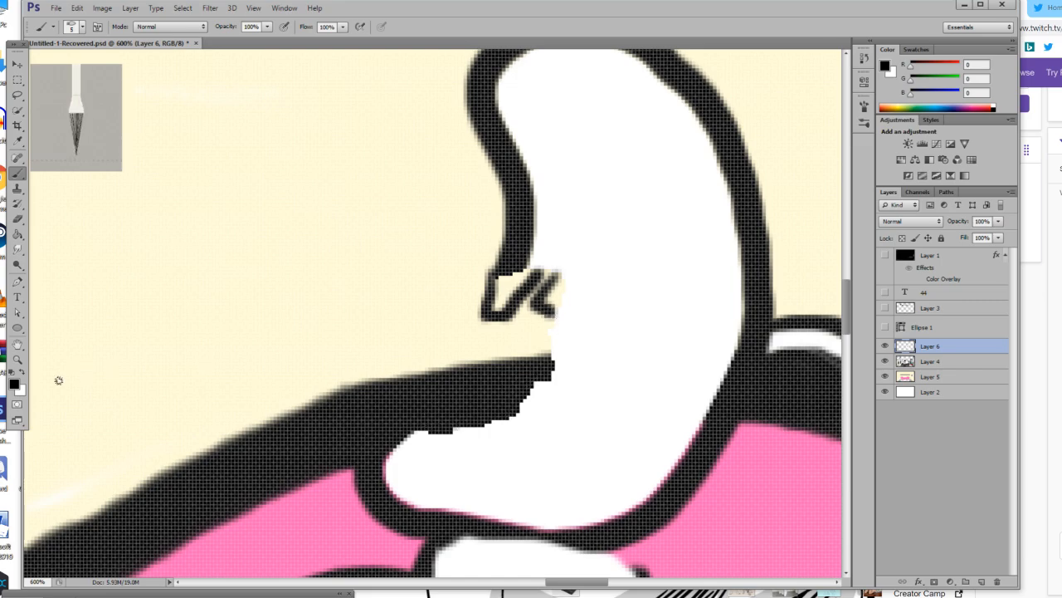
Set the foreground colour to RGB 192, 187, 41, fill the two upper teeth and paint lower teeth along the mouth's bottom edge.
left_click(14, 384)
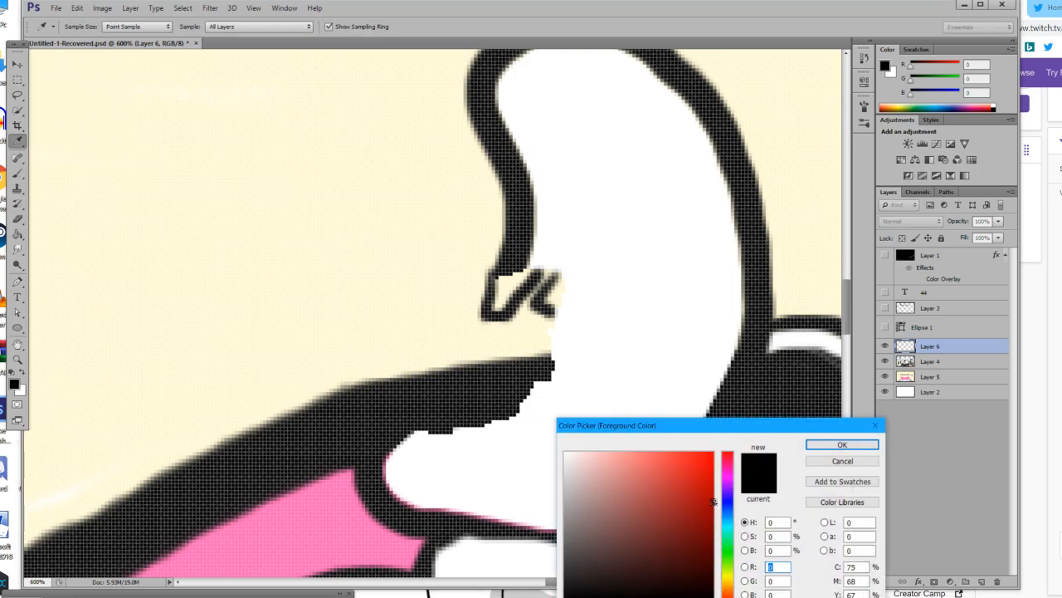
mouse_move(602, 497)
left_mouse_down()
mouse_move(575, 509)
mouse_move(574, 526)
mouse_move(613, 451)
mouse_move(613, 512)
mouse_move(619, 481)
mouse_move(696, 455)
mouse_move(662, 470)
mouse_move(681, 488)
left_mouse_up()
left_click(728, 581)
left_click(809, 446)
key("b")
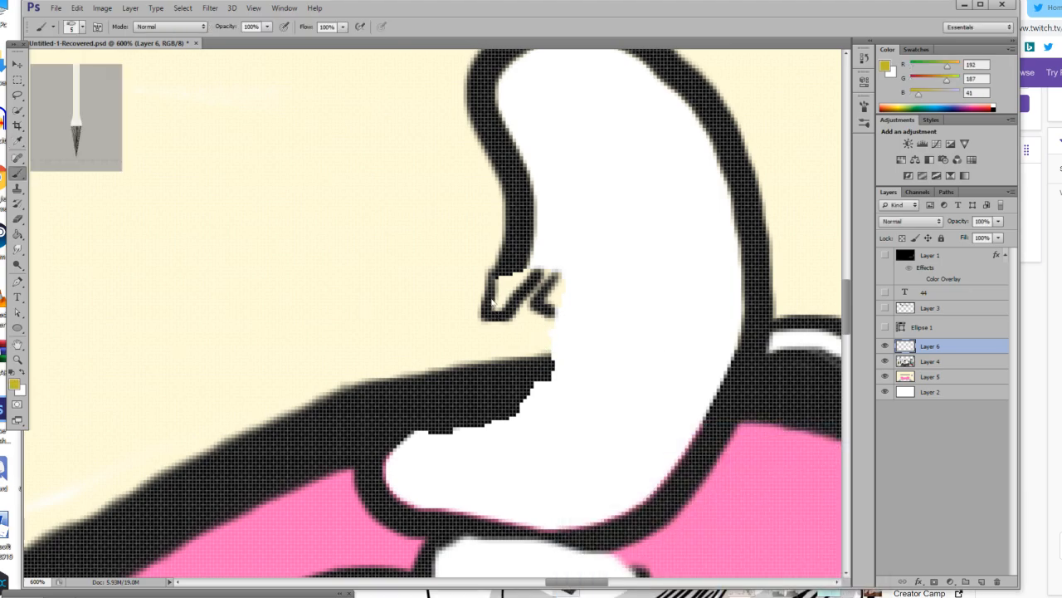
mouse_move(503, 276)
left_mouse_down()
mouse_move(502, 301)
mouse_move(525, 279)
mouse_move(512, 295)
mouse_move(496, 283)
mouse_move(500, 312)
left_mouse_up()
mouse_move(552, 280)
left_mouse_down()
mouse_move(545, 307)
mouse_move(555, 309)
mouse_move(563, 276)
mouse_move(559, 294)
left_mouse_up()
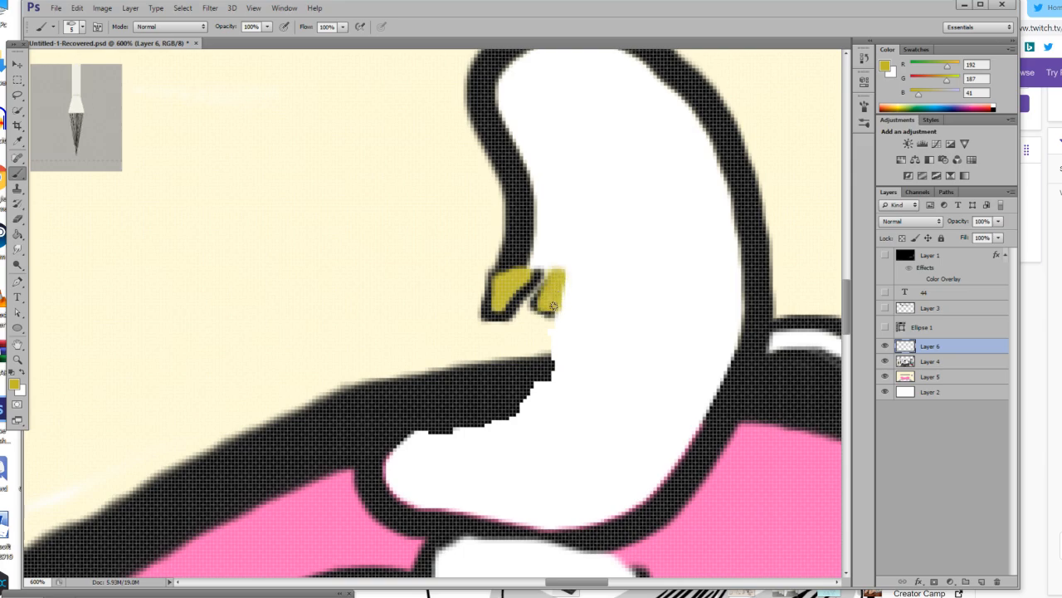
mouse_move(425, 434)
left_mouse_down()
mouse_move(433, 405)
mouse_move(448, 412)
mouse_move(438, 429)
mouse_move(440, 413)
mouse_move(450, 431)
mouse_move(479, 404)
left_mouse_up()
left_click_drag(495, 419, 491, 418)
left_click(512, 407)
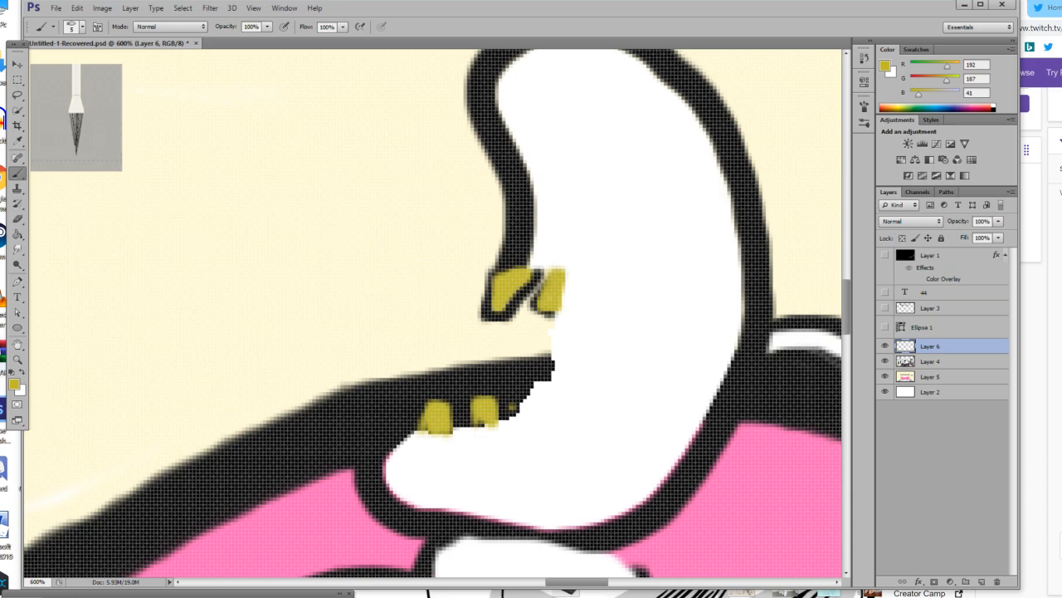
Reset the foreground colour to black, outline the back of the mouth and trim the edges of the lower teeth.
left_click(13, 374)
mouse_move(420, 424)
left_mouse_down()
mouse_move(528, 409)
mouse_move(511, 409)
mouse_move(552, 359)
mouse_move(574, 290)
mouse_move(569, 271)
mouse_move(502, 278)
left_mouse_up()
mouse_move(500, 424)
left_mouse_down()
mouse_move(553, 375)
mouse_move(546, 386)
left_mouse_up()
mouse_move(457, 432)
left_mouse_down()
mouse_move(524, 412)
mouse_move(538, 425)
left_mouse_up()
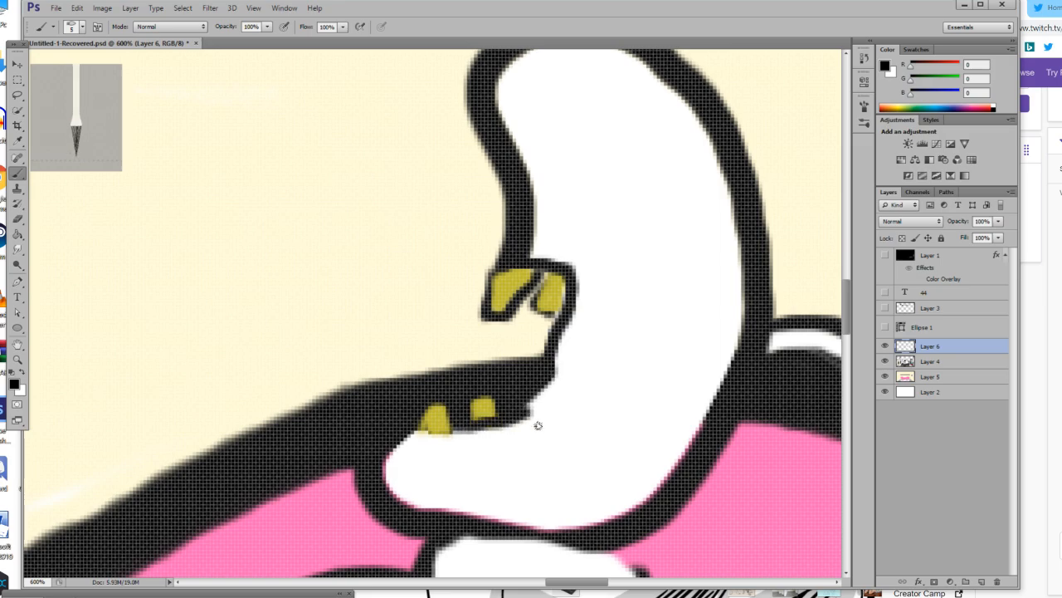
Set the foreground colour to RGB 147, 47, 129 and paint a long wavy tongue sticking out of the mouth.
left_click(14, 383)
left_click_drag(581, 531, 634, 476)
left_click_drag(728, 532, 730, 475)
mouse_move(635, 478)
left_mouse_down()
mouse_move(608, 453)
mouse_move(664, 515)
left_mouse_up()
left_click(841, 444)
key("b")
mouse_move(544, 345)
left_mouse_down()
mouse_move(494, 361)
mouse_move(429, 320)
mouse_move(390, 341)
mouse_move(355, 321)
mouse_move(332, 337)
mouse_move(342, 363)
mouse_move(429, 351)
mouse_move(484, 379)
mouse_move(550, 363)
mouse_move(535, 354)
mouse_move(550, 357)
mouse_move(501, 371)
mouse_move(463, 367)
mouse_move(447, 350)
mouse_move(487, 369)
mouse_move(429, 340)
mouse_move(352, 346)
mouse_move(345, 337)
mouse_move(355, 333)
mouse_move(370, 339)
mouse_move(343, 343)
mouse_move(441, 349)
mouse_move(408, 343)
mouse_move(438, 332)
mouse_move(552, 359)
left_mouse_up()
Reset the foreground colour to black and outline the protruding purple tongue.
key("d")
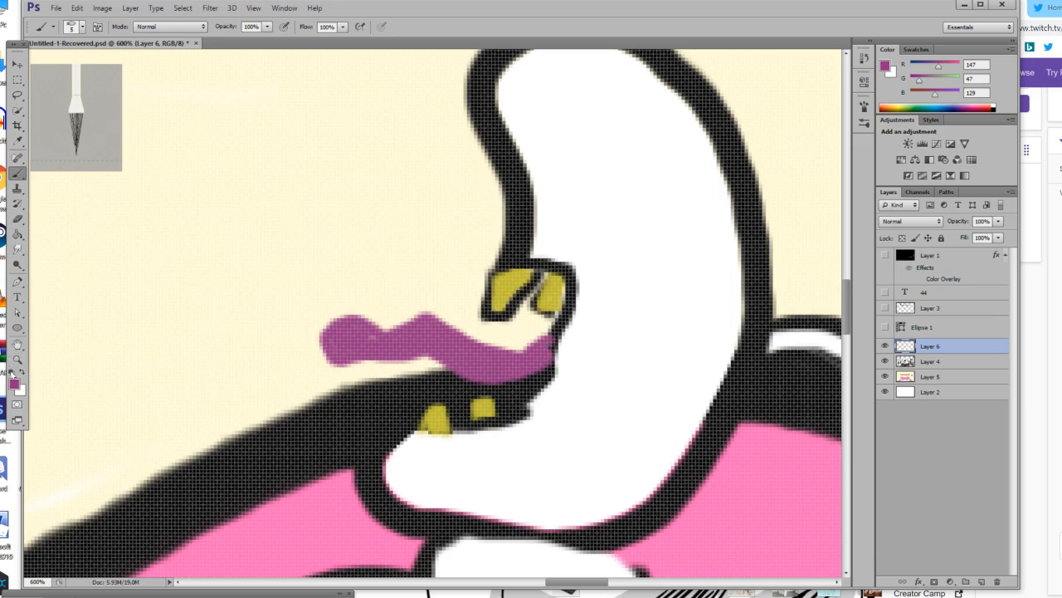
left_click_drag(340, 342, 538, 365)
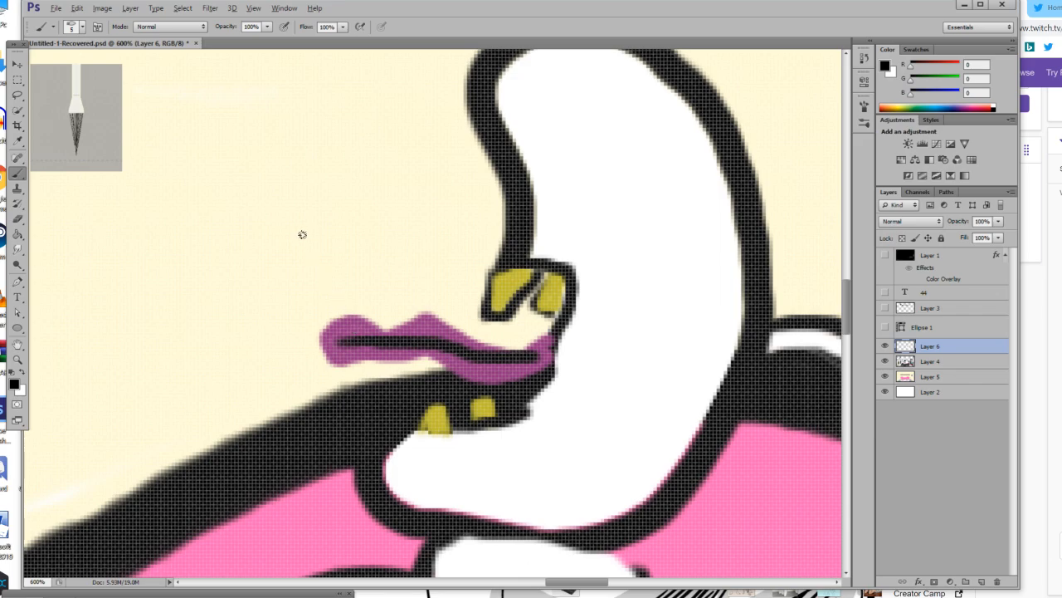
key("alt")
key("ctrl+z")
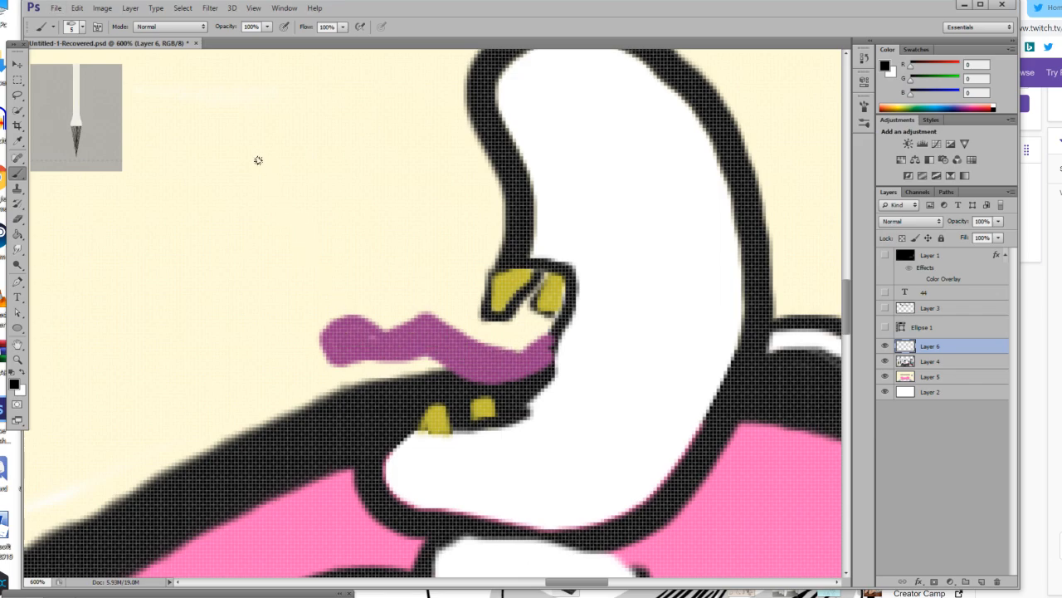
mouse_move(549, 350)
left_mouse_down()
mouse_move(428, 319)
mouse_move(327, 324)
mouse_move(326, 355)
mouse_move(348, 365)
mouse_move(447, 364)
mouse_move(491, 379)
mouse_move(550, 366)
mouse_move(510, 382)
mouse_move(458, 372)
left_mouse_up()
scroll(662, 275, "up", 2)
mouse_move(672, 236)
left_mouse_down()
mouse_move(605, 271)
mouse_move(644, 252)
mouse_move(710, 272)
left_mouse_up()
key("ctrl+z")
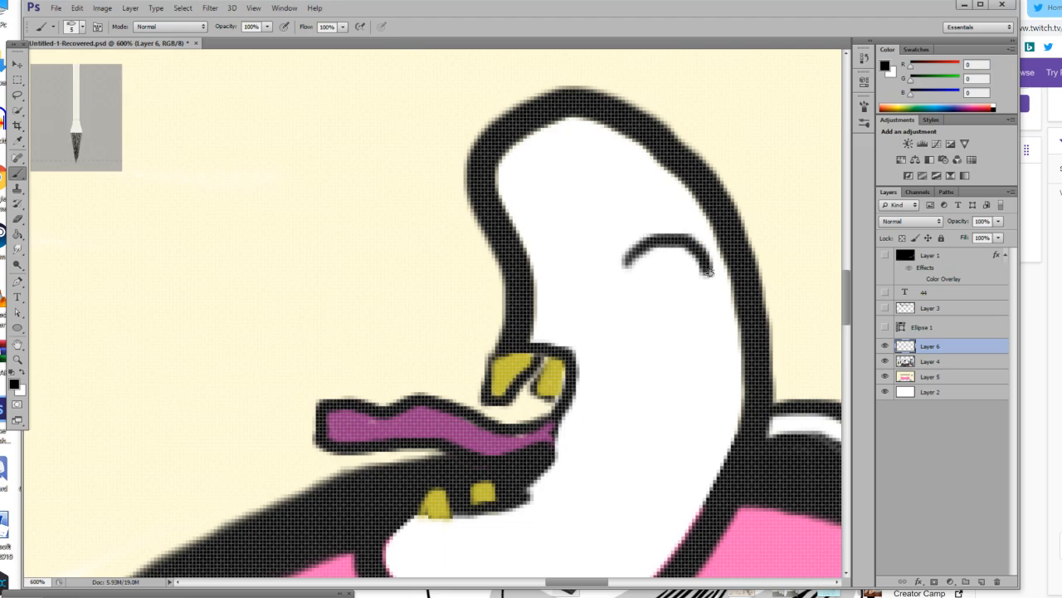
key("ctrl+z")
mouse_move(623, 279)
left_mouse_down()
mouse_move(640, 253)
mouse_move(678, 251)
mouse_move(703, 294)
mouse_move(666, 297)
mouse_move(625, 319)
mouse_move(608, 273)
left_mouse_up()
mouse_move(529, 236)
left_mouse_down()
mouse_move(576, 263)
mouse_move(586, 287)
mouse_move(545, 294)
mouse_move(560, 260)
mouse_move(585, 259)
mouse_move(595, 289)
mouse_move(596, 301)
mouse_move(553, 309)
mouse_move(582, 283)
mouse_move(538, 313)
left_mouse_up()
key("ctrl+z")
key("ctrl+z")
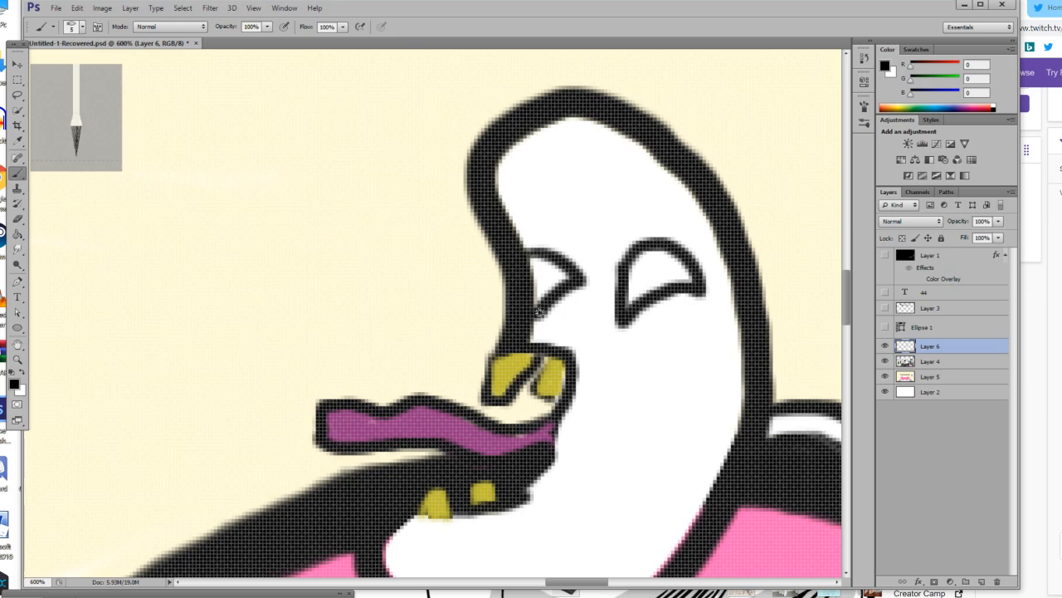
key("ctrl+z")
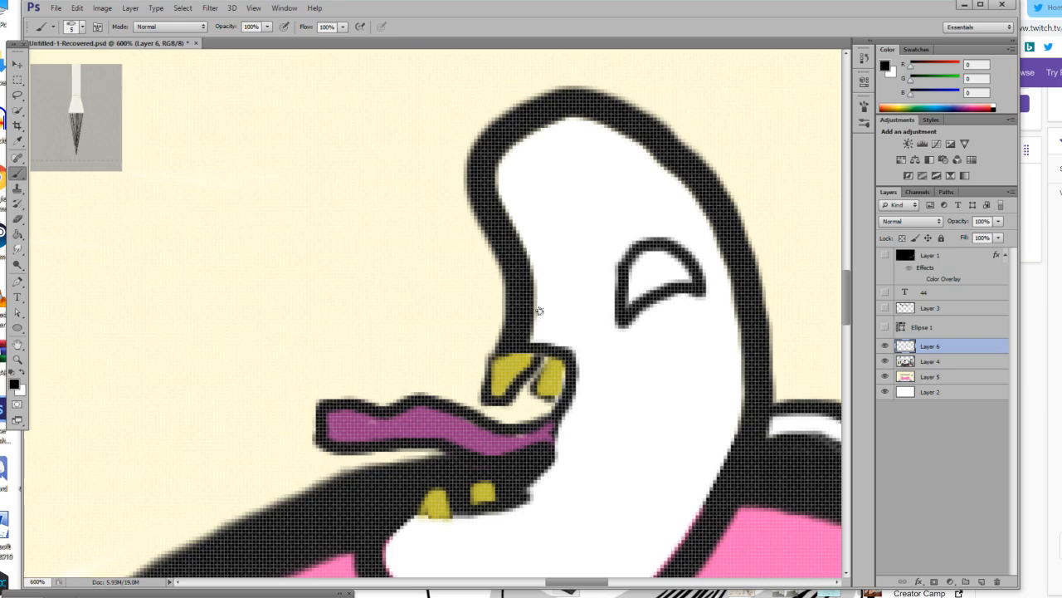
key("ctrl+alt+z")
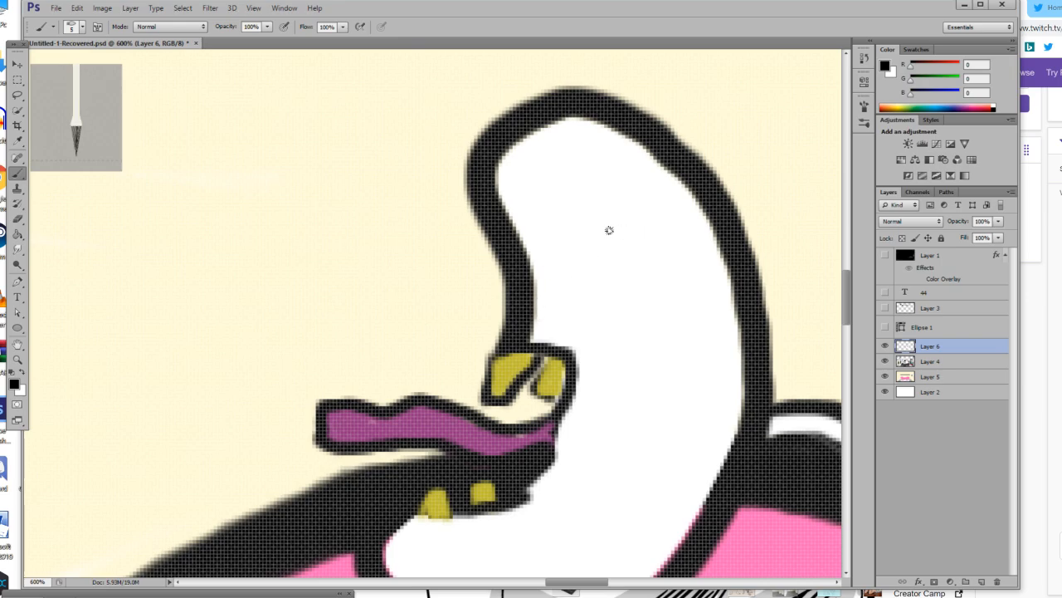
Draw a large round black-outlined eye on the head with a small black pupil near its upper edge.
mouse_move(649, 225)
left_mouse_down()
mouse_move(617, 234)
mouse_move(597, 266)
mouse_move(595, 309)
mouse_move(625, 347)
mouse_move(686, 342)
mouse_move(697, 287)
mouse_move(681, 233)
mouse_move(647, 225)
mouse_move(646, 309)
left_mouse_up()
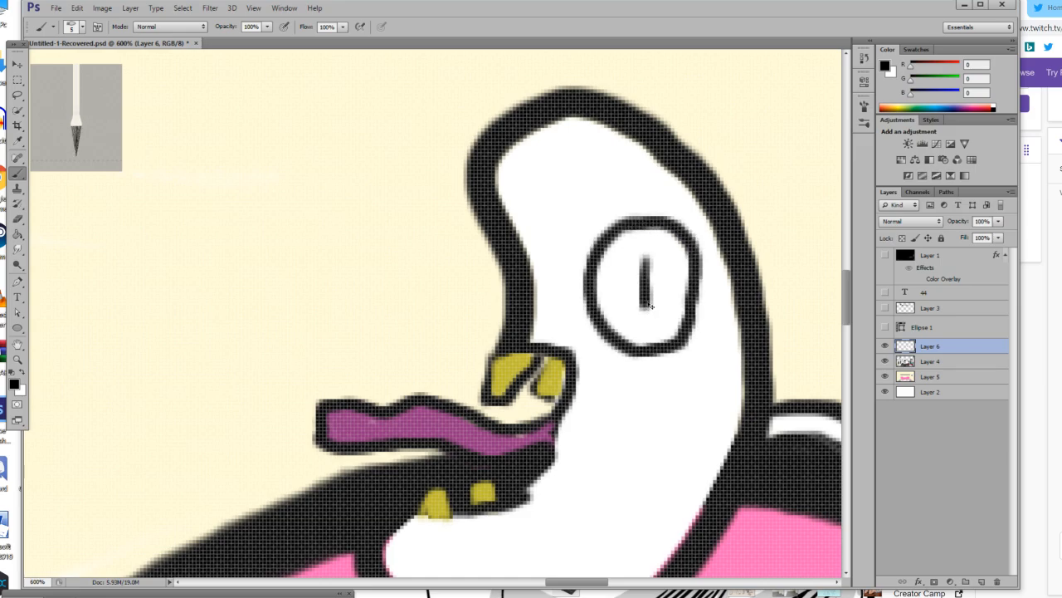
key("ctrl+z")
mouse_move(643, 250)
left_mouse_down()
mouse_move(653, 244)
mouse_move(664, 269)
left_mouse_up()
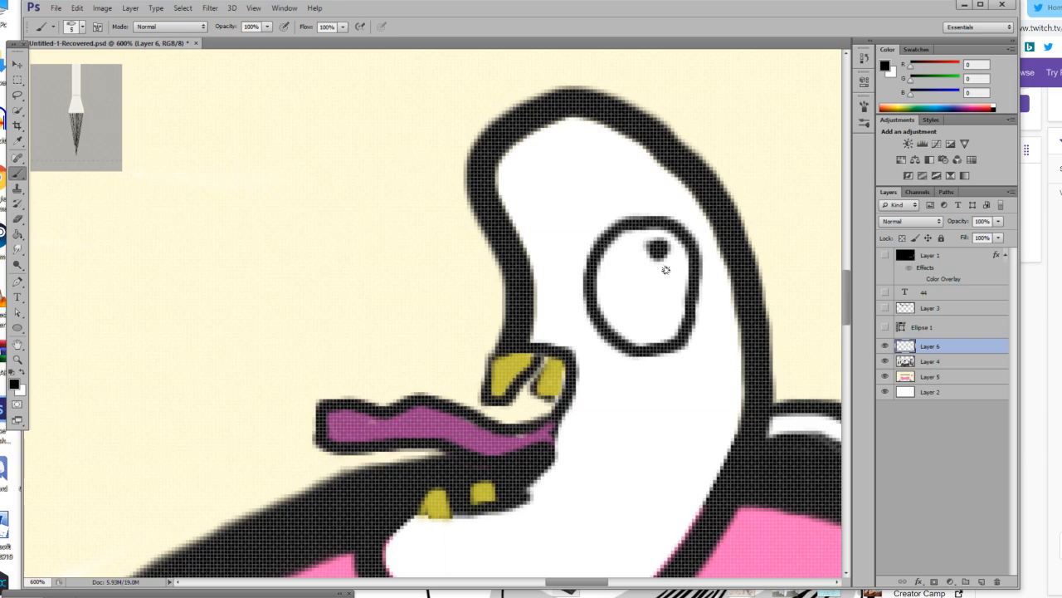
mouse_move(596, 273)
left_mouse_down()
mouse_move(626, 290)
mouse_move(652, 264)
left_mouse_up()
key("ctrl+z")
scroll(556, 193, "up", 2)
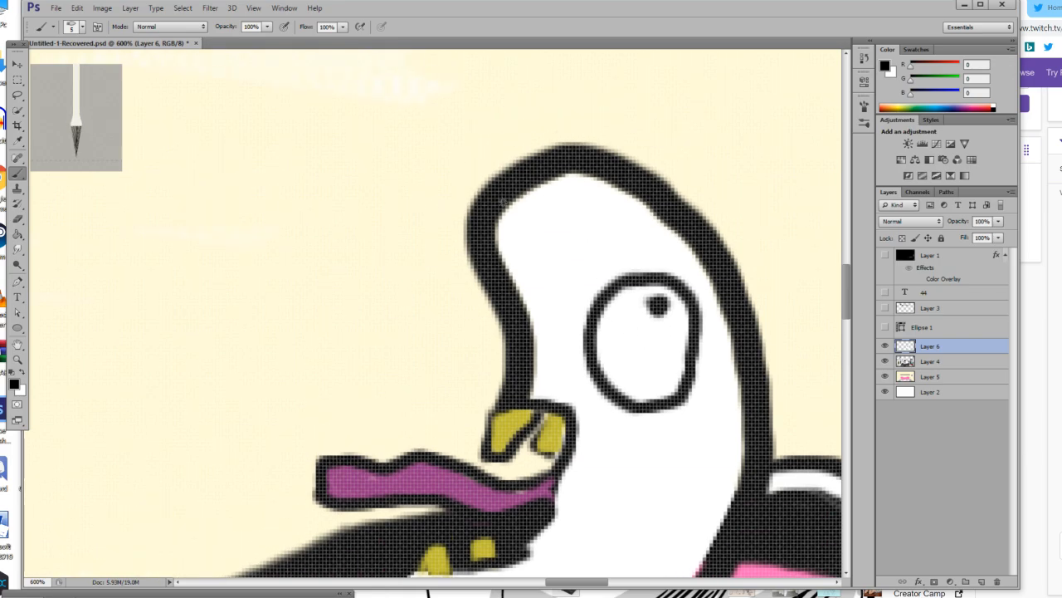
Try a flat-topped cap on the creature's head: outline it, erase the head lines inside it and add a brim at the front.
mouse_move(478, 245)
left_mouse_down()
mouse_move(489, 154)
mouse_move(500, 145)
mouse_move(734, 159)
mouse_move(734, 262)
mouse_move(646, 246)
mouse_move(490, 253)
left_mouse_up()
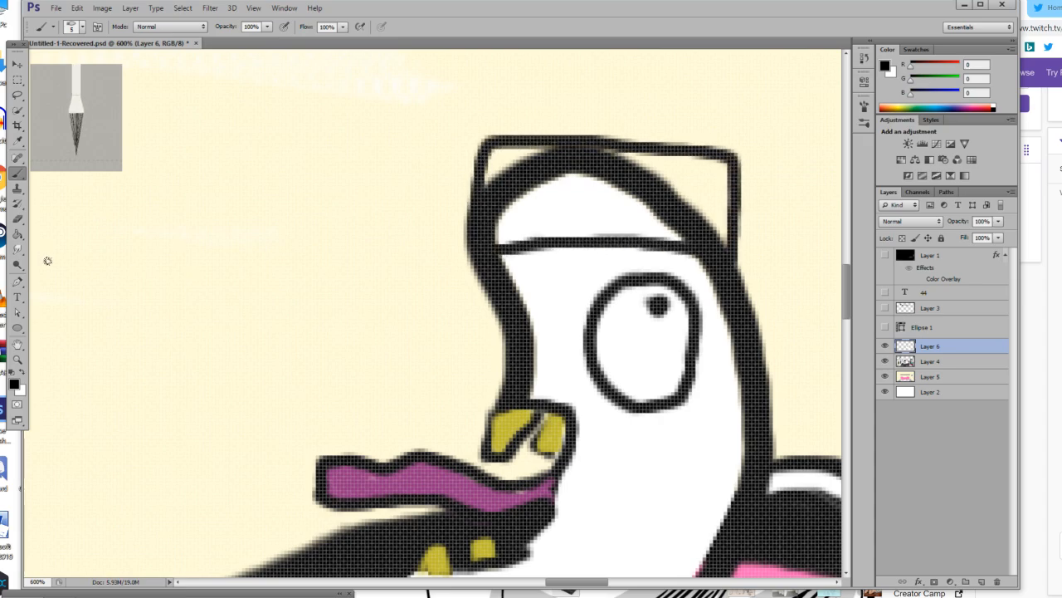
left_click(18, 219)
mouse_move(659, 203)
left_mouse_down()
mouse_move(612, 182)
mouse_move(636, 174)
mouse_move(518, 168)
mouse_move(508, 221)
mouse_move(706, 226)
mouse_move(553, 199)
mouse_move(537, 174)
mouse_move(650, 168)
mouse_move(538, 169)
left_mouse_up()
key("b")
mouse_move(479, 258)
left_mouse_down()
mouse_move(339, 242)
mouse_move(331, 223)
mouse_move(369, 203)
mouse_move(477, 193)
left_mouse_up()
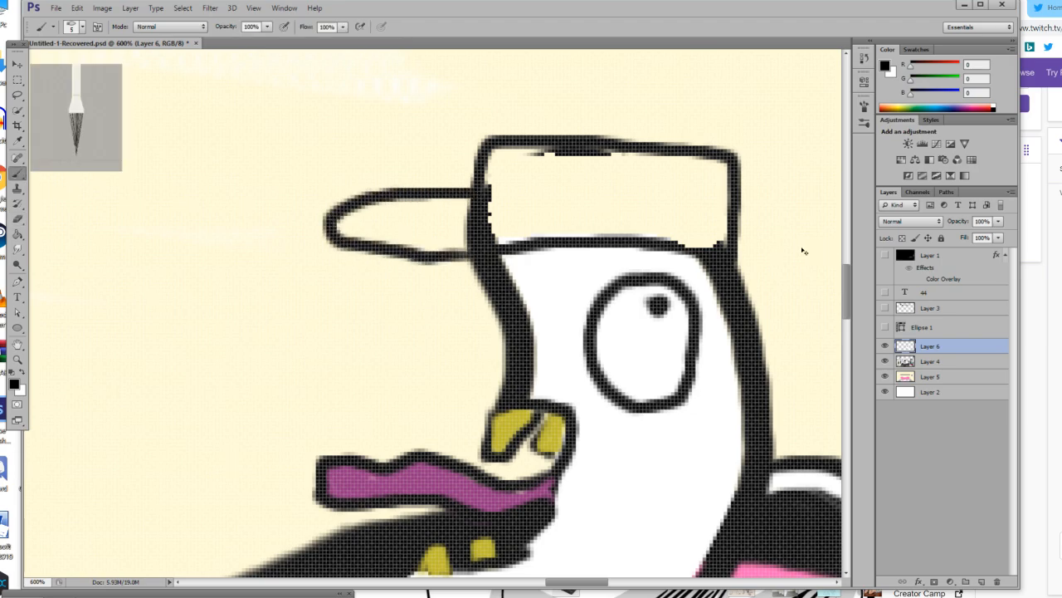
key("ctrl+z")
mouse_move(470, 248)
left_mouse_down()
mouse_move(449, 240)
mouse_move(455, 191)
mouse_move(478, 193)
left_mouse_up()
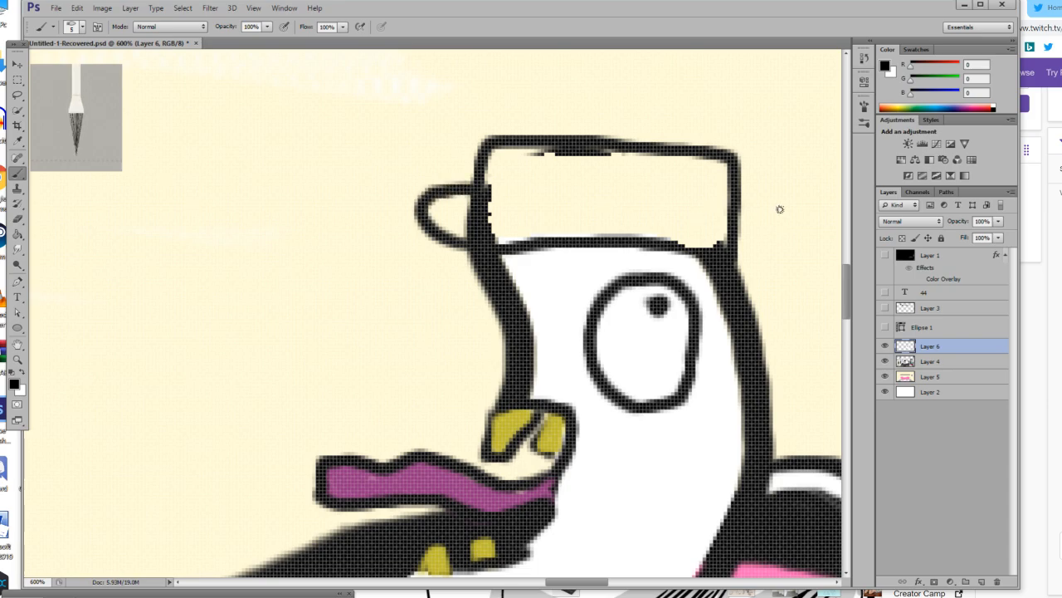
key("ctrl+z")
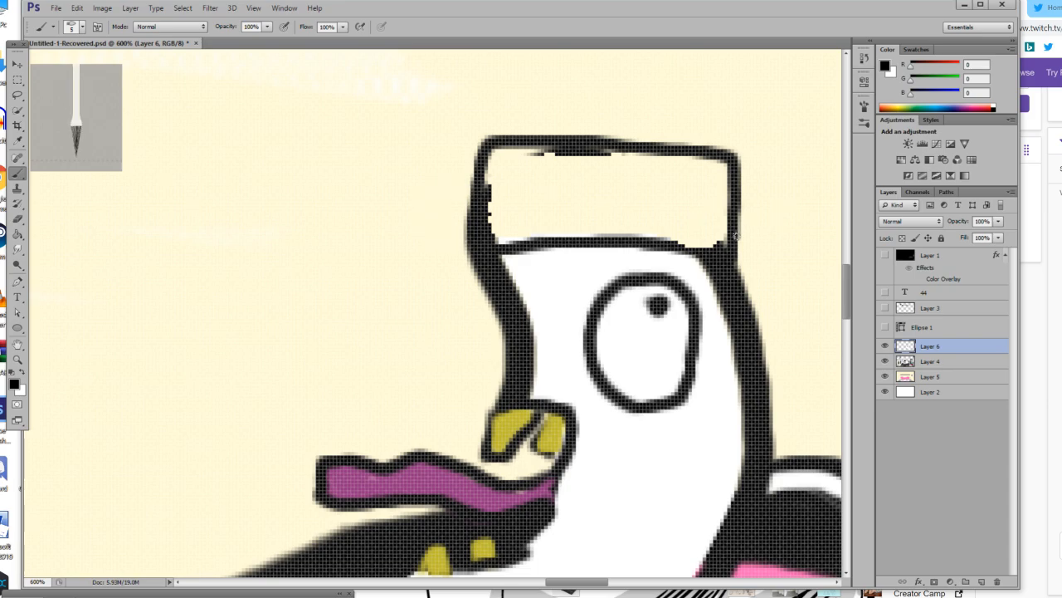
key("ctrl+alt+z")
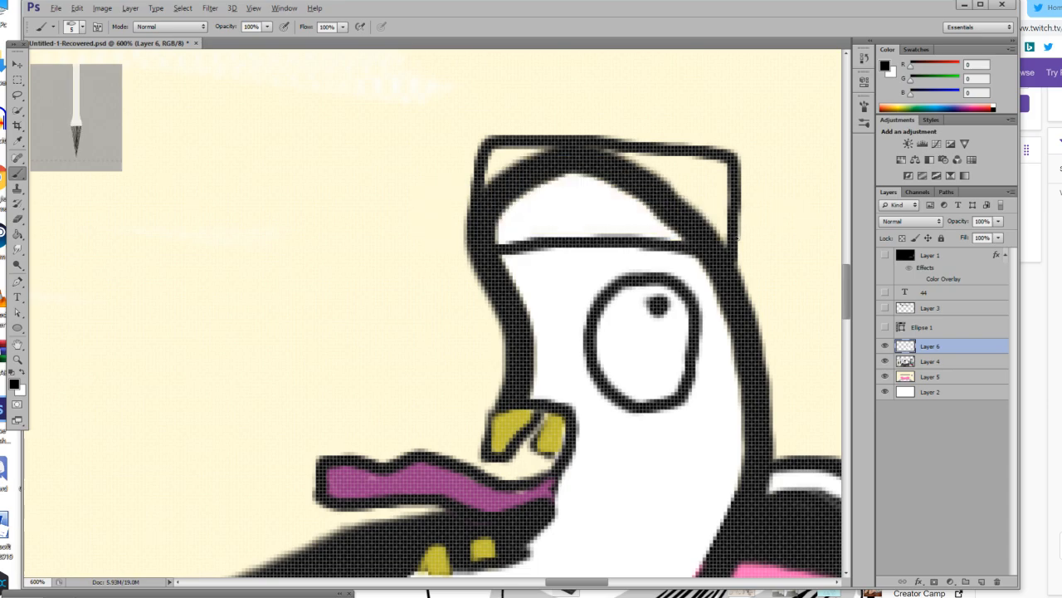
key("ctrl+alt+z")
Undo the recent drawing steps on the creature's face, removing its eye, teeth and purple tongue.
left_click(17, 360)
left_click_drag(309, 372, 248, 370)
left_click_drag(367, 414, 346, 428)
scroll(346, 428, "down", 3)
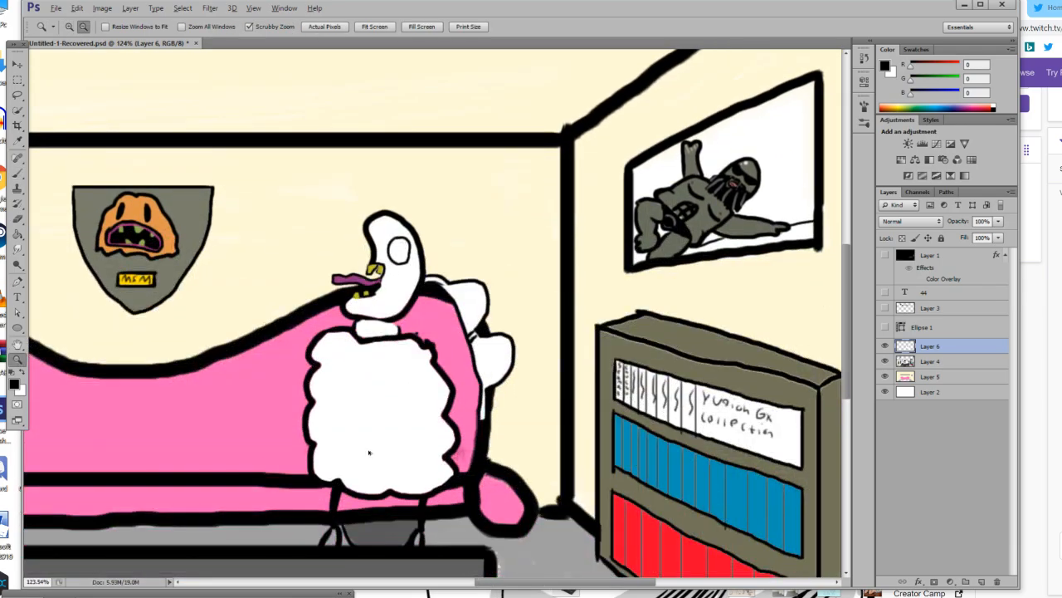
key("ctrl+alt+z")
key("ctrl+alt+z")
key("ctrl+alt+z")
key("ctrl+alt+z")
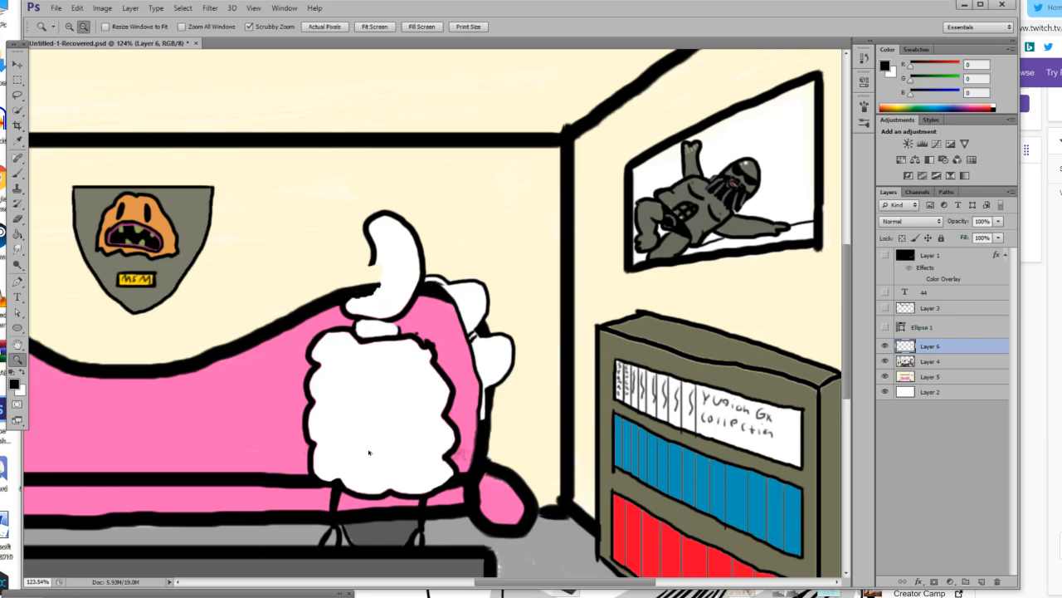
left_click(76, 7)
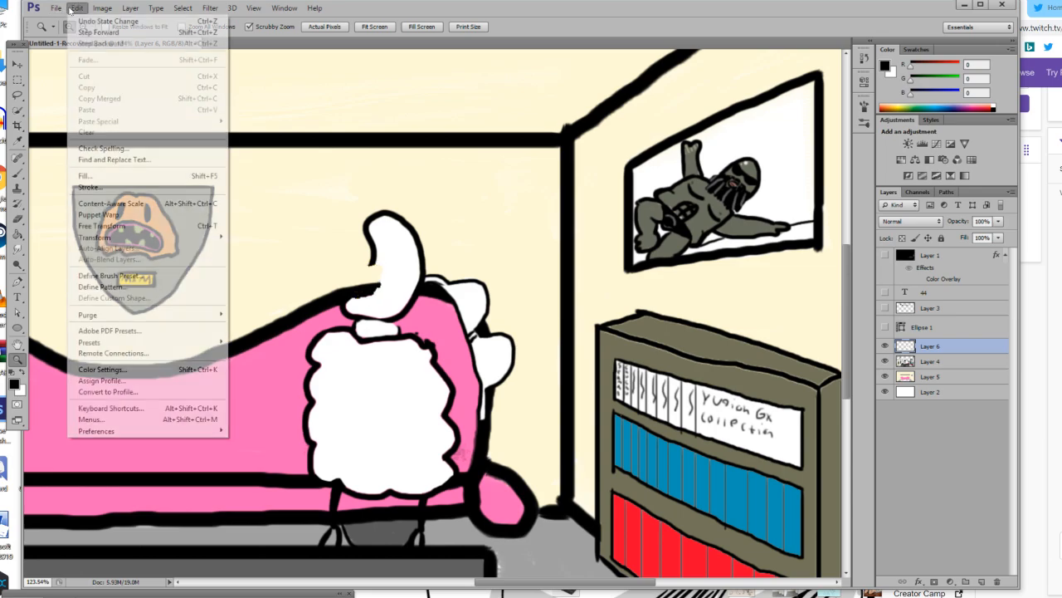
left_click(93, 21)
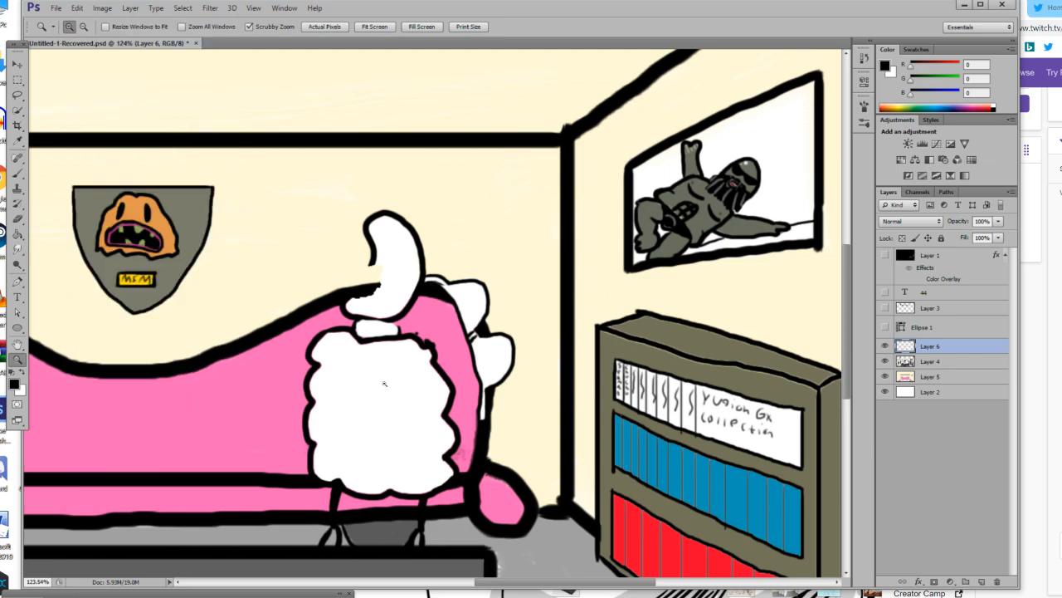
Erase the rest of the white creature in front of the couch, enlarging the eraser to 68 px and then 94 px.
key("e")
left_click(81, 27)
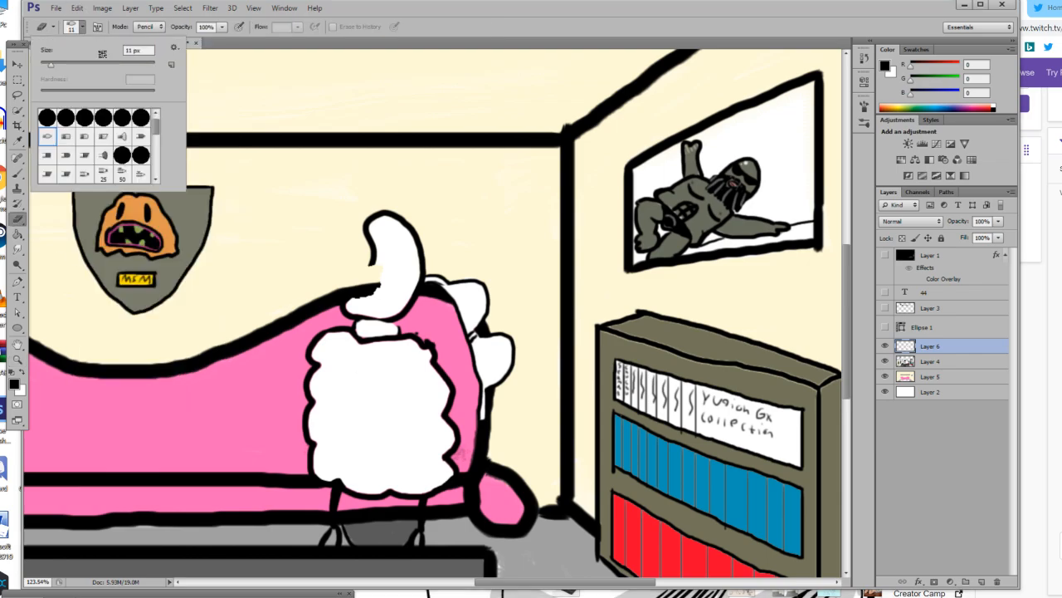
left_click_drag(445, 394, 432, 493)
left_click_drag(391, 206, 390, 487)
left_click_drag(440, 338, 423, 473)
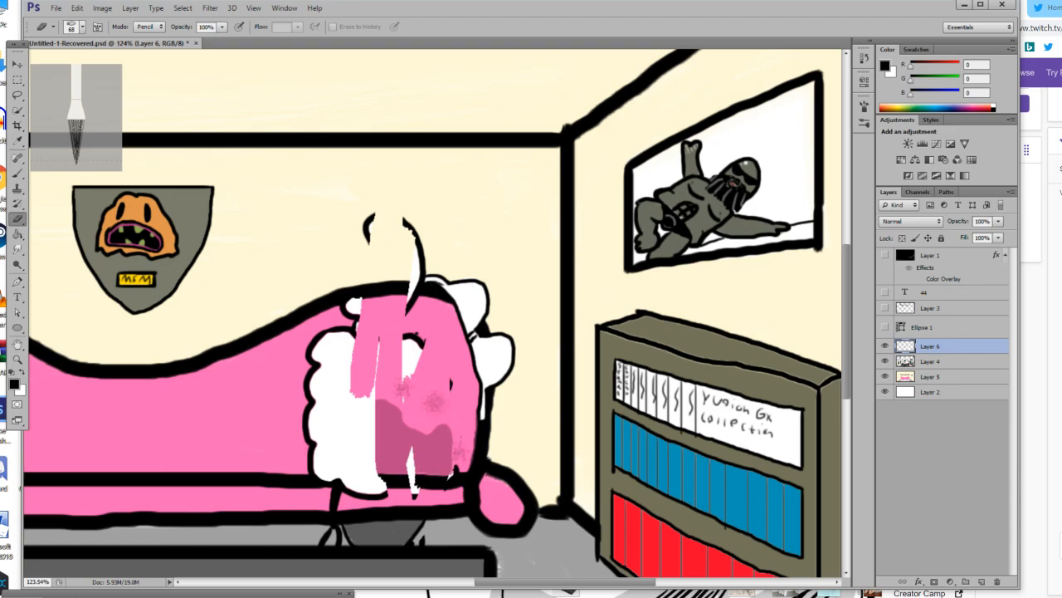
left_click(73, 26)
left_click_drag(100, 66, 109, 67)
mouse_move(394, 332)
left_mouse_down()
mouse_move(406, 274)
mouse_move(350, 307)
mouse_move(330, 448)
mouse_move(304, 510)
mouse_move(351, 497)
left_mouse_up()
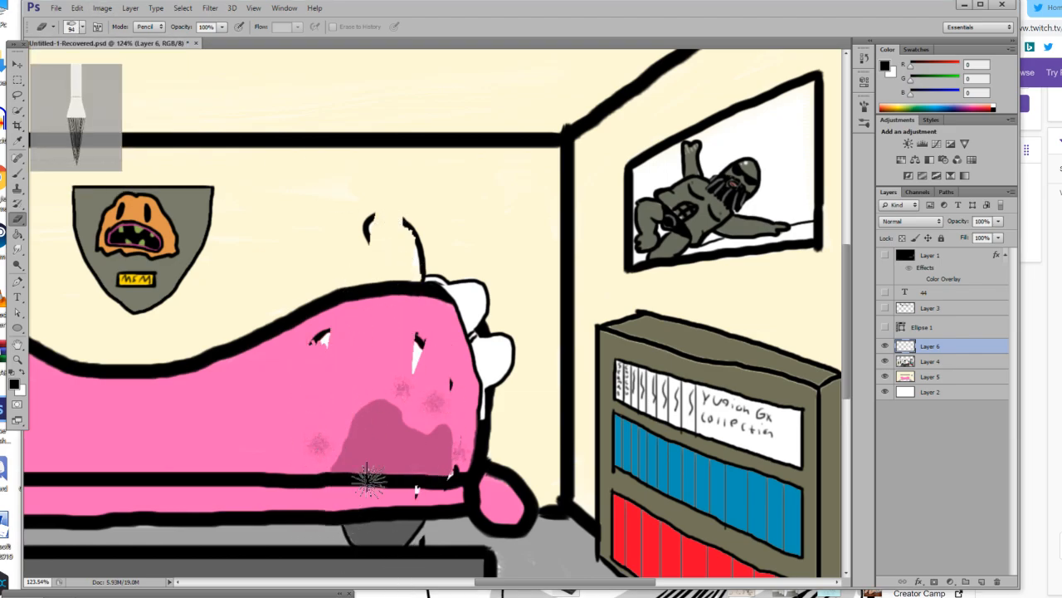
mouse_move(431, 432)
left_mouse_down()
mouse_move(122, 356)
mouse_move(256, 340)
mouse_move(355, 305)
mouse_move(395, 332)
mouse_move(471, 329)
mouse_move(428, 251)
mouse_move(448, 227)
mouse_move(481, 240)
mouse_move(414, 279)
mouse_move(455, 467)
left_mouse_up()
Draw a wide black-outlined oval on the blank upper wall with two short lines rising from its upper edge.
scroll(450, 462, "up", 5)
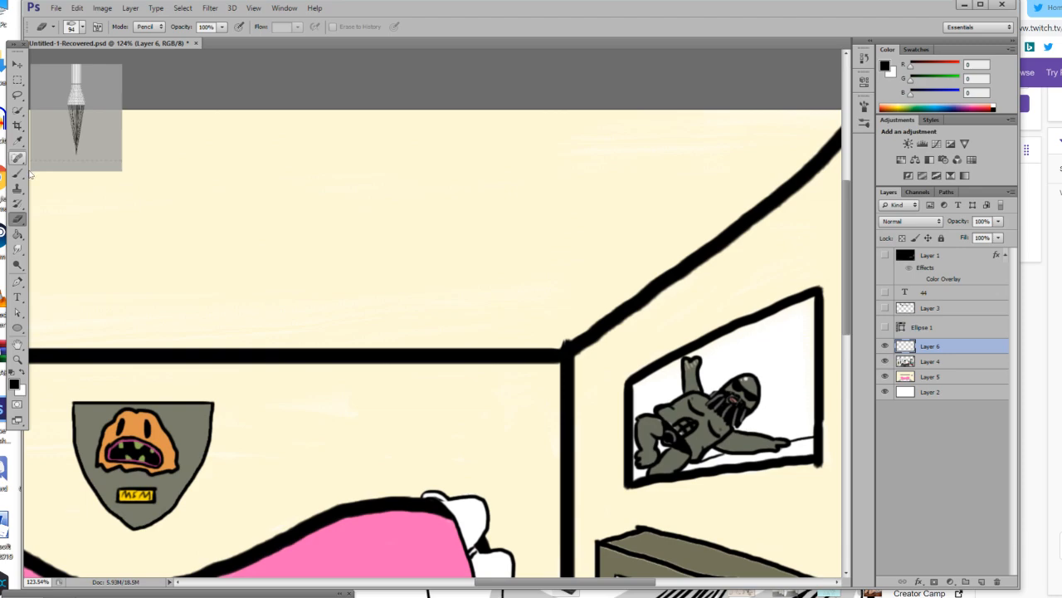
left_click(17, 172)
left_click(16, 358)
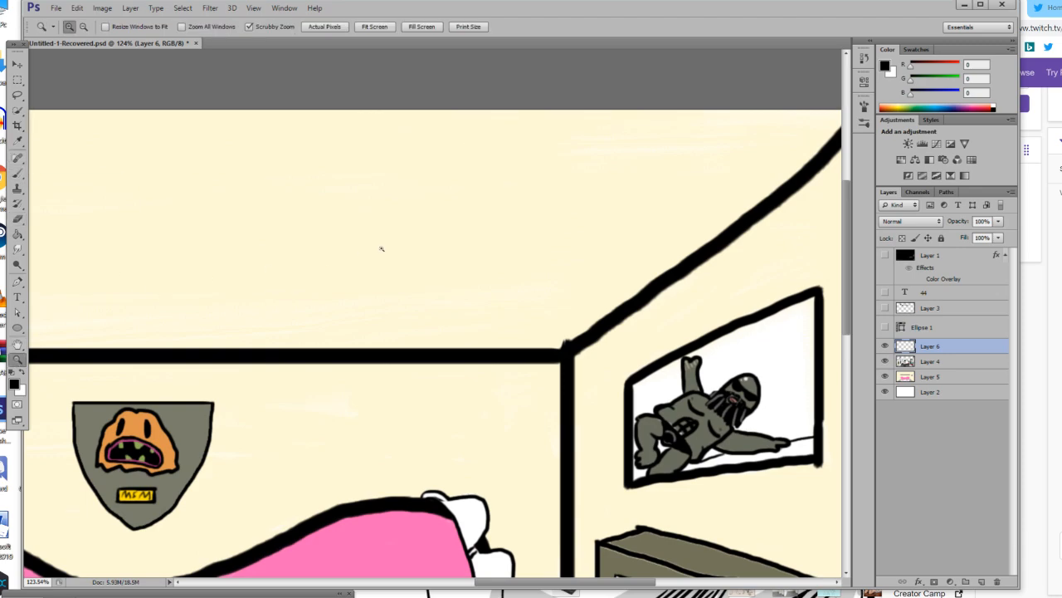
left_click(379, 247)
scroll(379, 249, "up", 2)
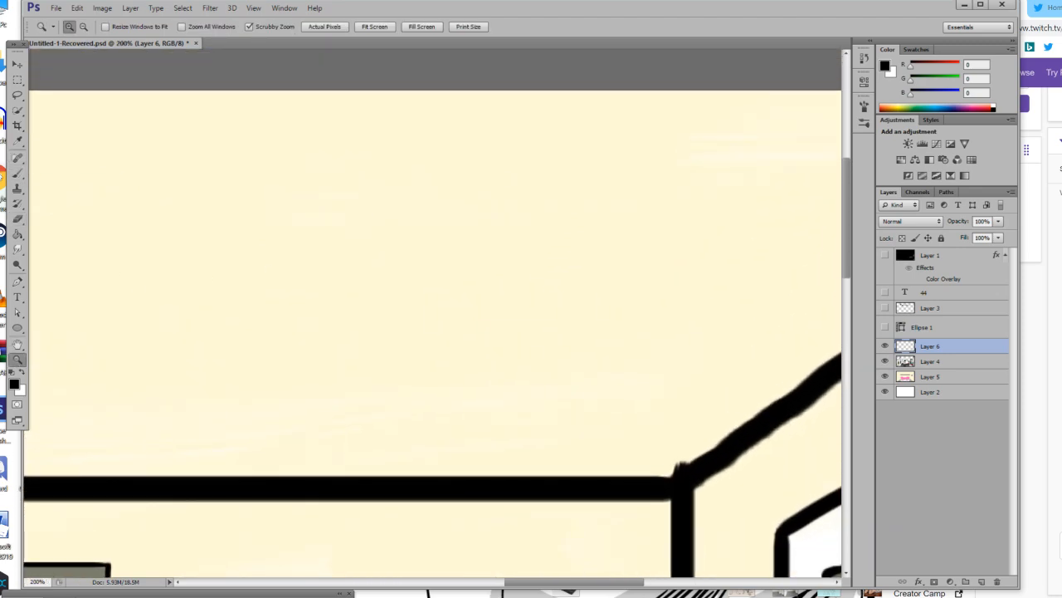
left_click(17, 173)
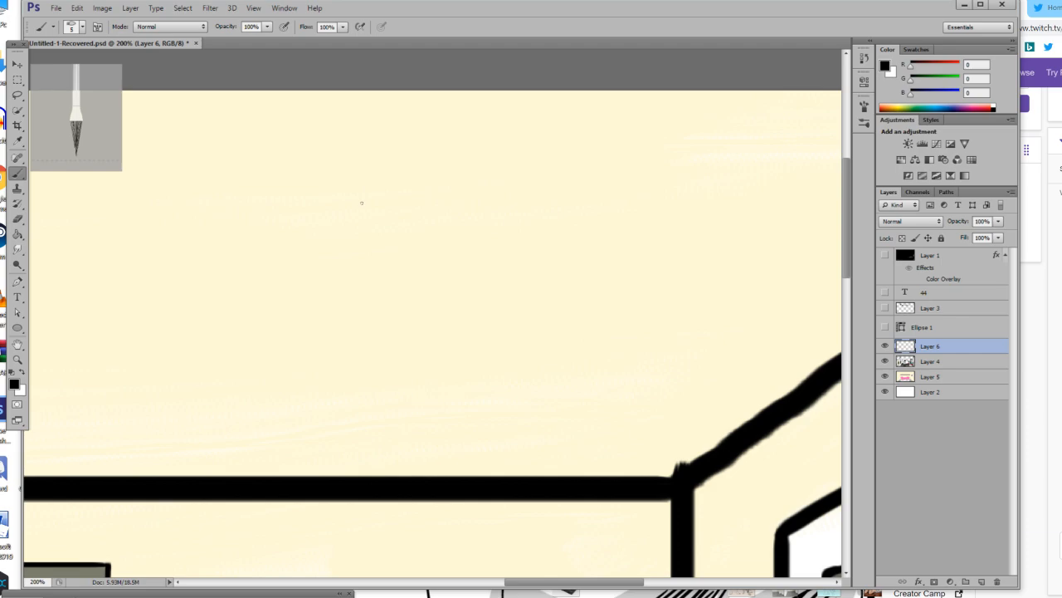
mouse_move(281, 344)
left_mouse_down()
mouse_move(263, 403)
mouse_move(282, 419)
mouse_move(385, 436)
mouse_move(454, 409)
left_mouse_up()
key("ctrl+z")
left_click_drag(387, 237, 375, 270)
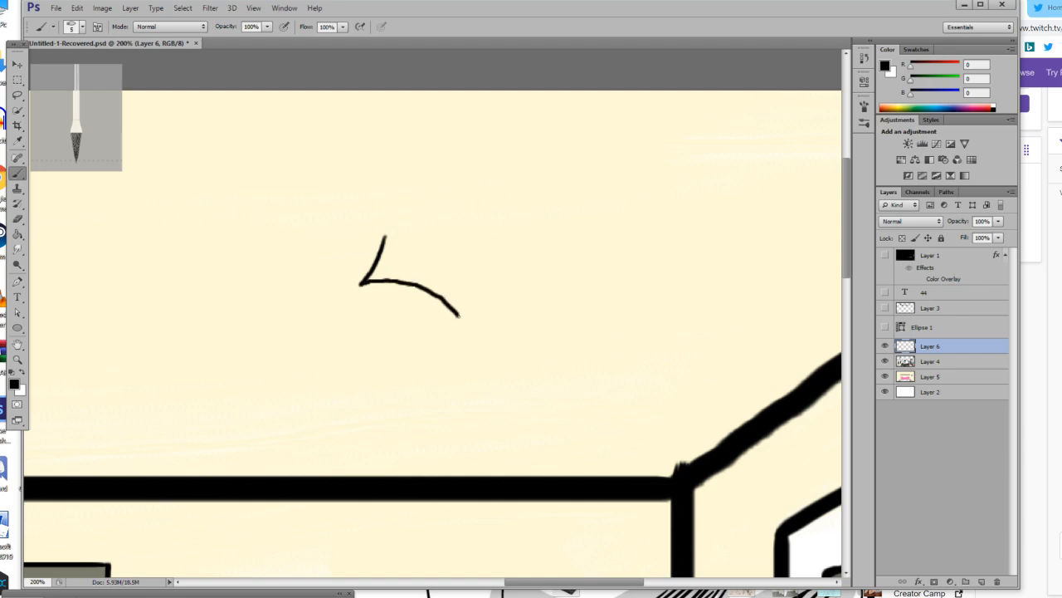
left_click_drag(460, 274, 468, 255)
left_click_drag(361, 283, 324, 319)
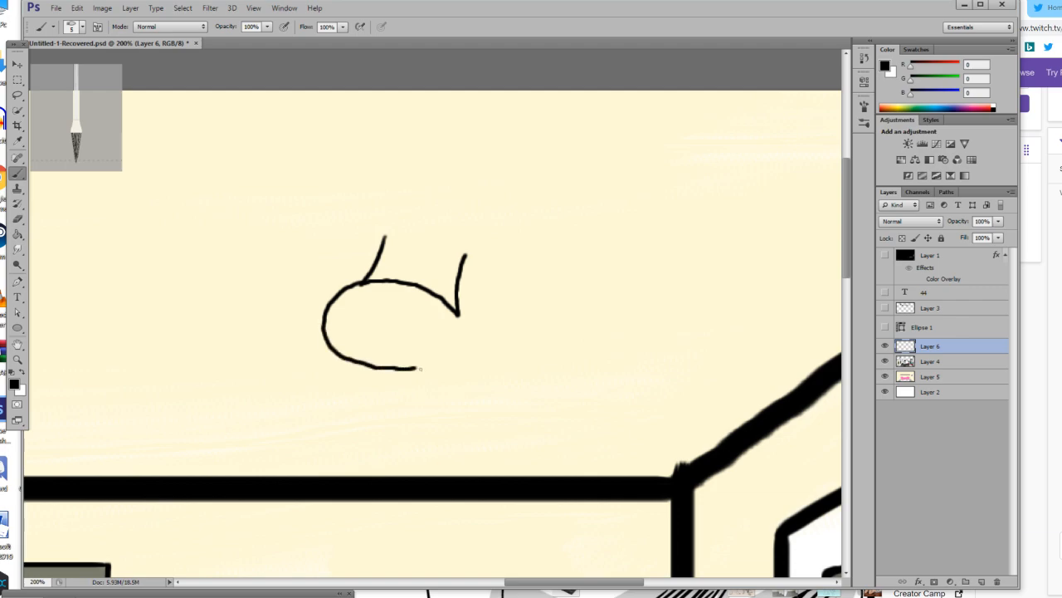
left_click_drag(457, 311, 470, 328)
Add a small G and a curved lower rim line inside the oval, and draw four short leg lines beneath it.
left_click_drag(381, 315, 378, 331)
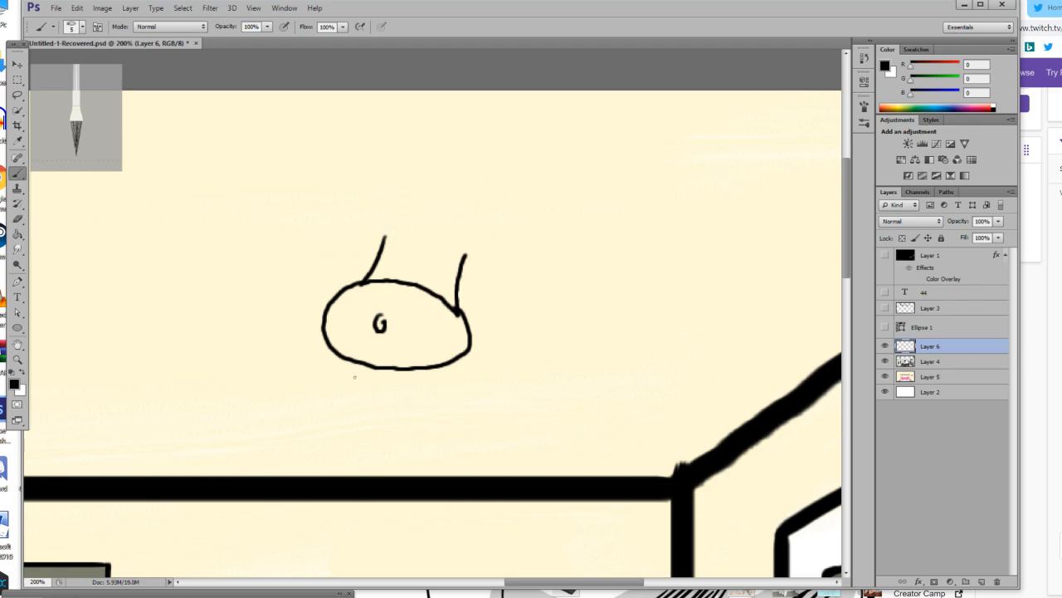
left_click_drag(333, 343, 349, 355)
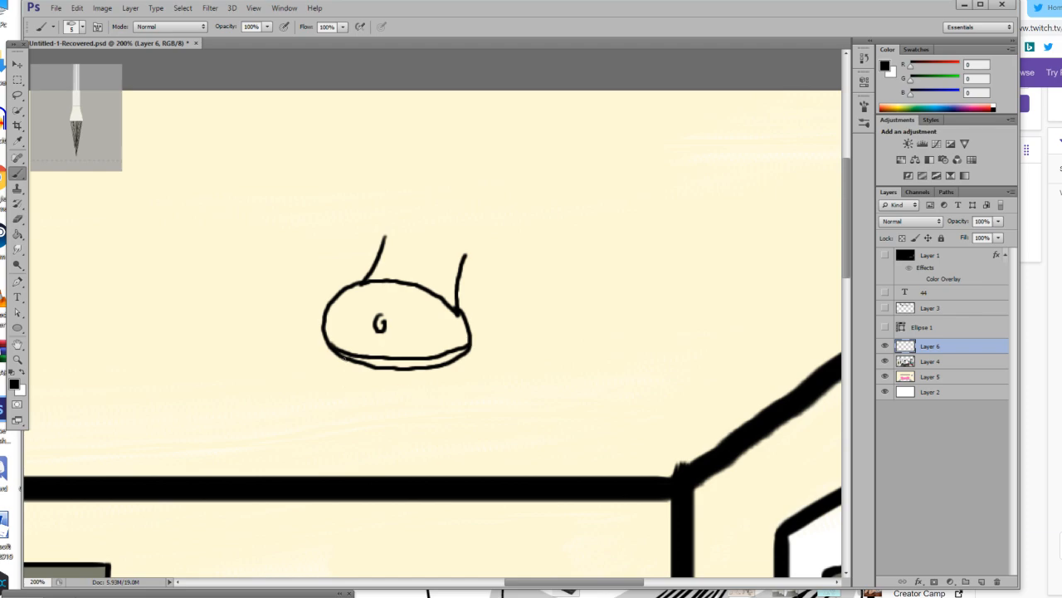
left_click_drag(340, 355, 331, 404)
mouse_move(382, 370)
left_mouse_down()
mouse_move(377, 385)
mouse_move(402, 391)
left_mouse_up()
left_click_drag(453, 364, 445, 384)
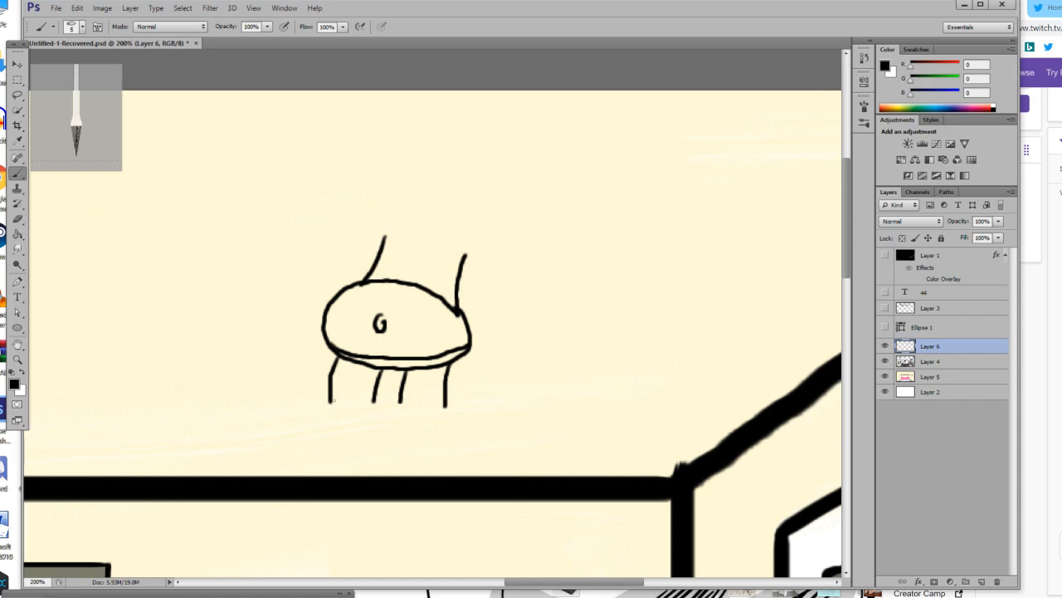
Try to draw a foot at the lower end of the new figure's leftmost leg, first jagged and then oval.
left_click_drag(326, 410, 315, 406)
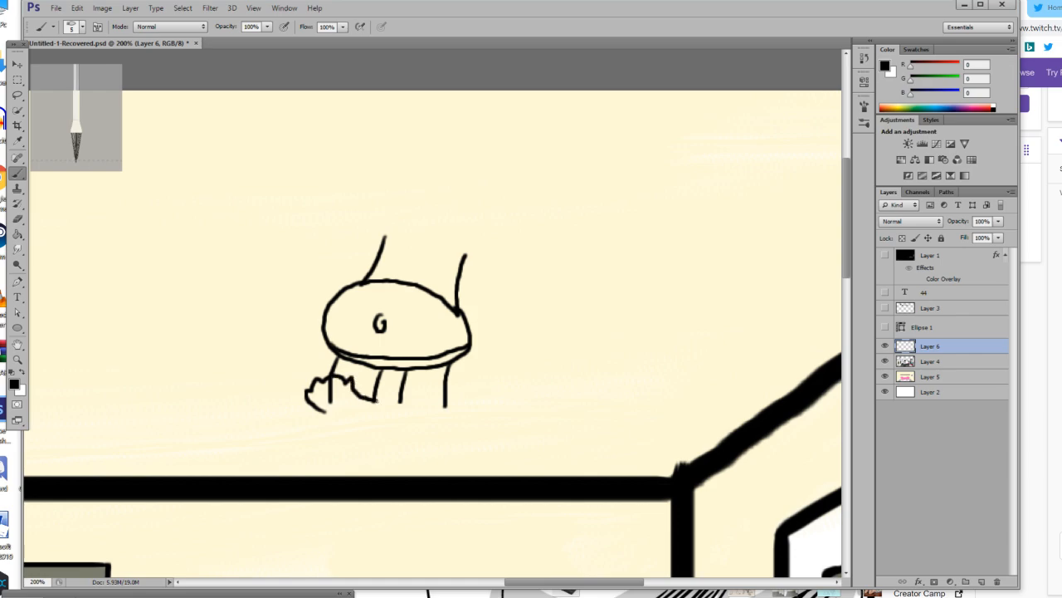
key("ctrl+alt+z")
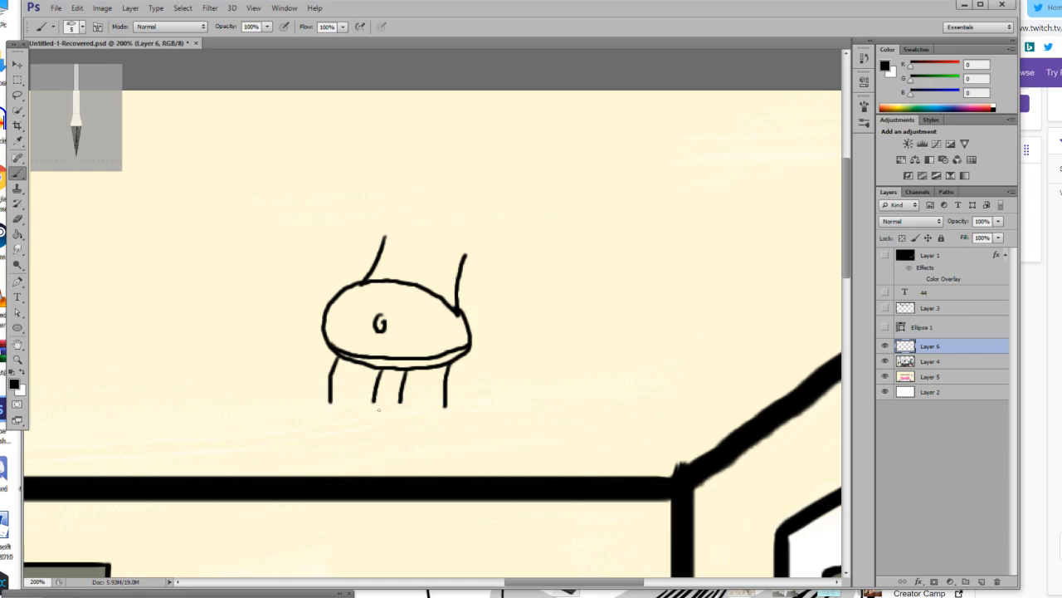
left_click(18, 361)
left_click(365, 457)
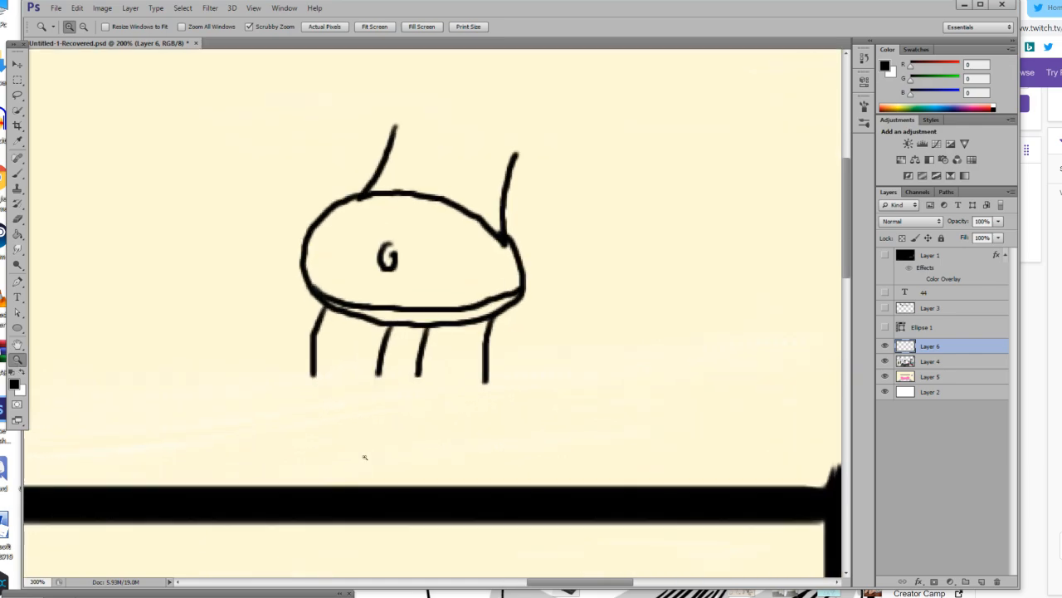
left_click(365, 457)
left_click(365, 458)
scroll(360, 408, "up", 4)
left_click(270, 374)
left_click(16, 174)
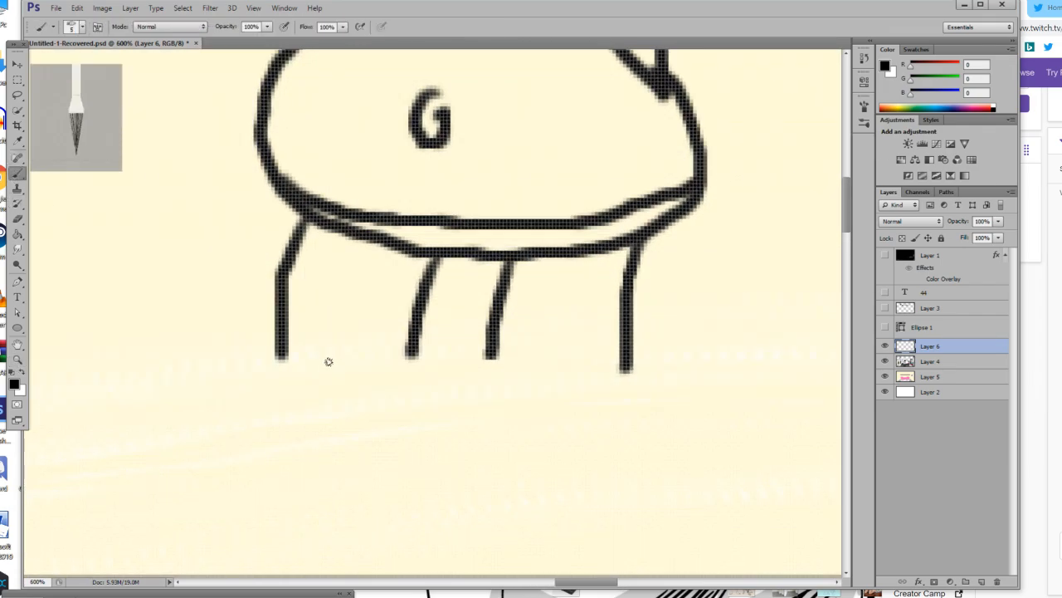
mouse_move(280, 356)
left_mouse_down()
mouse_move(366, 316)
mouse_move(413, 348)
mouse_move(280, 357)
mouse_move(328, 384)
mouse_move(372, 385)
left_mouse_up()
left_click_drag(424, 354, 422, 352)
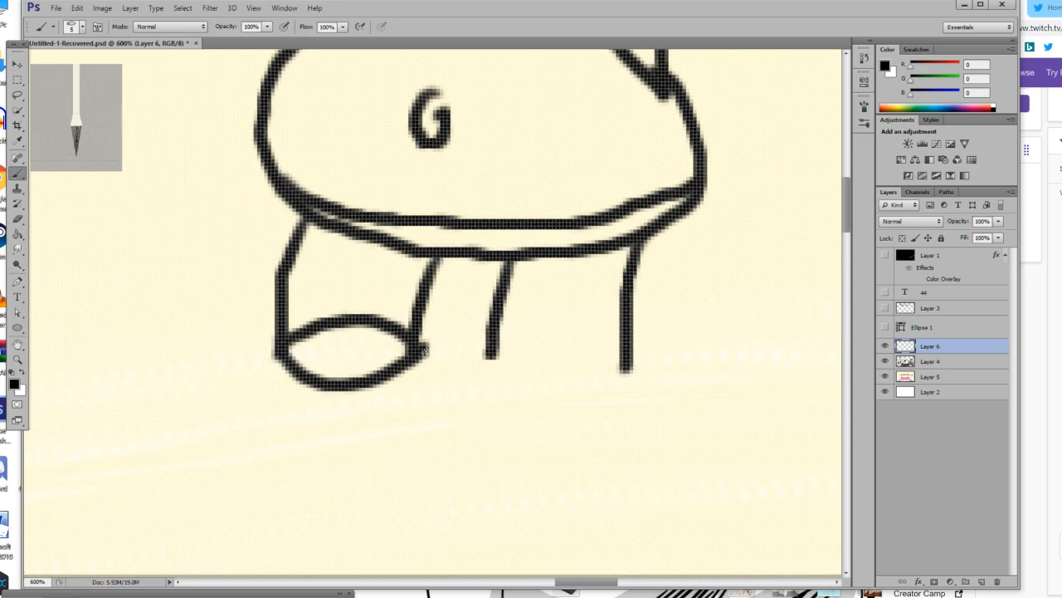
key("ctrl+z")
key("ctrl+z")
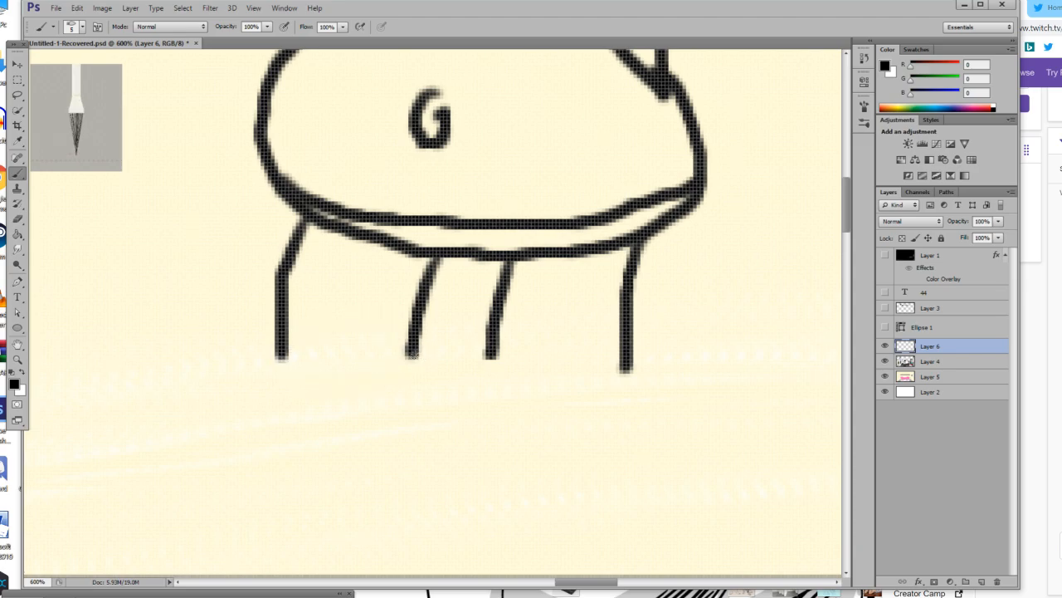
Erase the lower end of the leftmost leg line and outline a large slanted foot between the two left leg lines.
left_click(17, 219)
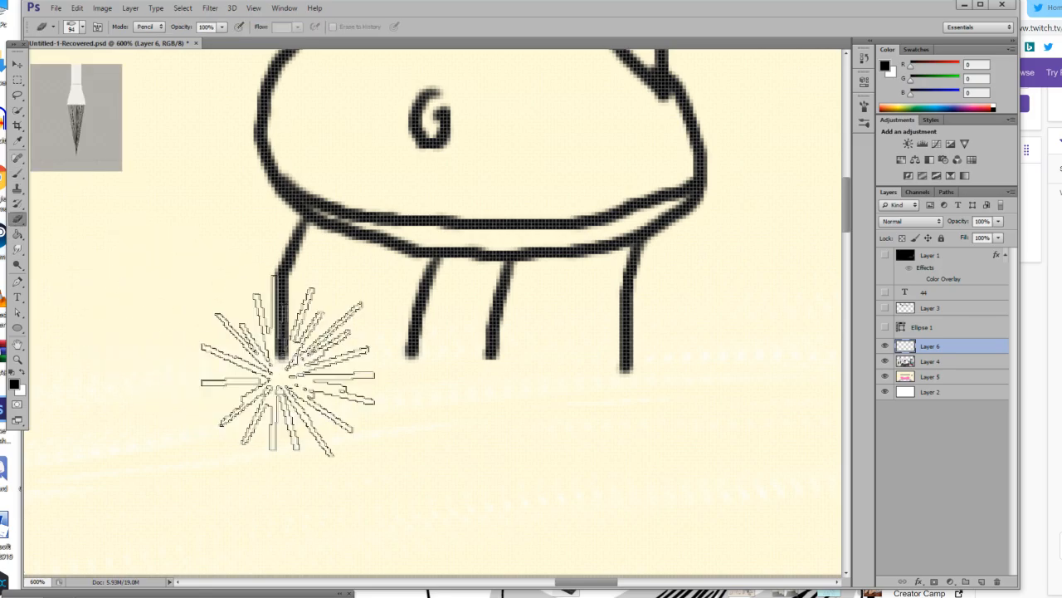
mouse_move(343, 391)
left_mouse_down()
mouse_move(316, 388)
mouse_move(291, 368)
left_mouse_up()
key("b")
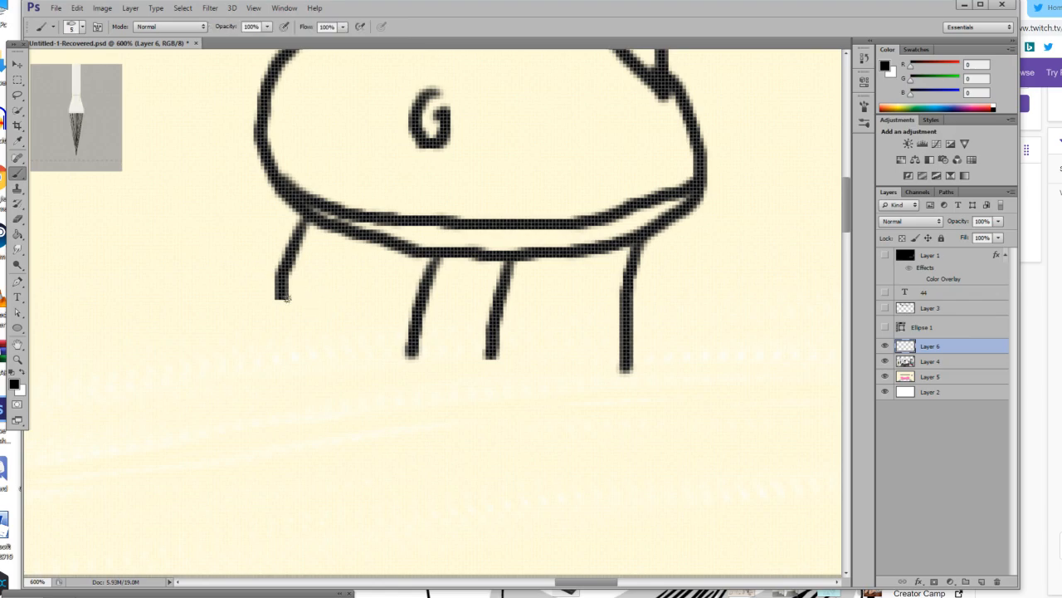
mouse_move(254, 339)
left_mouse_down()
mouse_move(203, 307)
mouse_move(212, 302)
mouse_move(204, 275)
mouse_move(216, 270)
mouse_move(209, 253)
mouse_move(232, 226)
mouse_move(290, 276)
mouse_move(400, 327)
mouse_move(409, 352)
mouse_move(356, 370)
mouse_move(275, 363)
mouse_move(233, 341)
left_mouse_up()
scroll(385, 352, "up", 2)
scroll(385, 353, "up", 3)
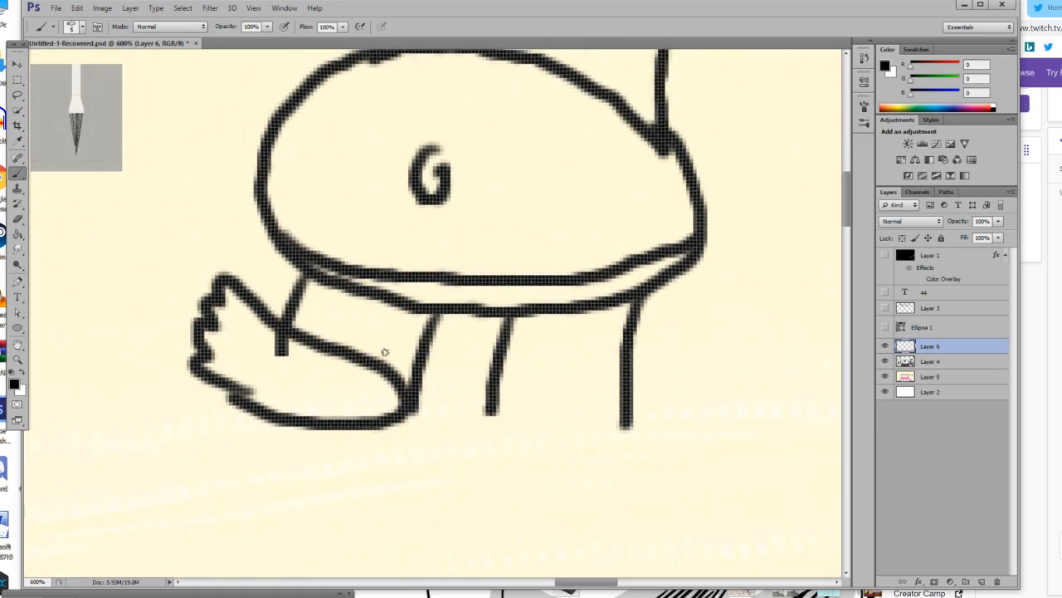
key("ctrl+z")
mouse_move(238, 373)
left_mouse_down()
mouse_move(281, 328)
mouse_move(317, 330)
mouse_move(343, 385)
mouse_move(409, 462)
mouse_move(238, 372)
mouse_move(254, 422)
mouse_move(303, 470)
mouse_move(378, 493)
mouse_move(410, 474)
mouse_move(403, 445)
left_mouse_up()
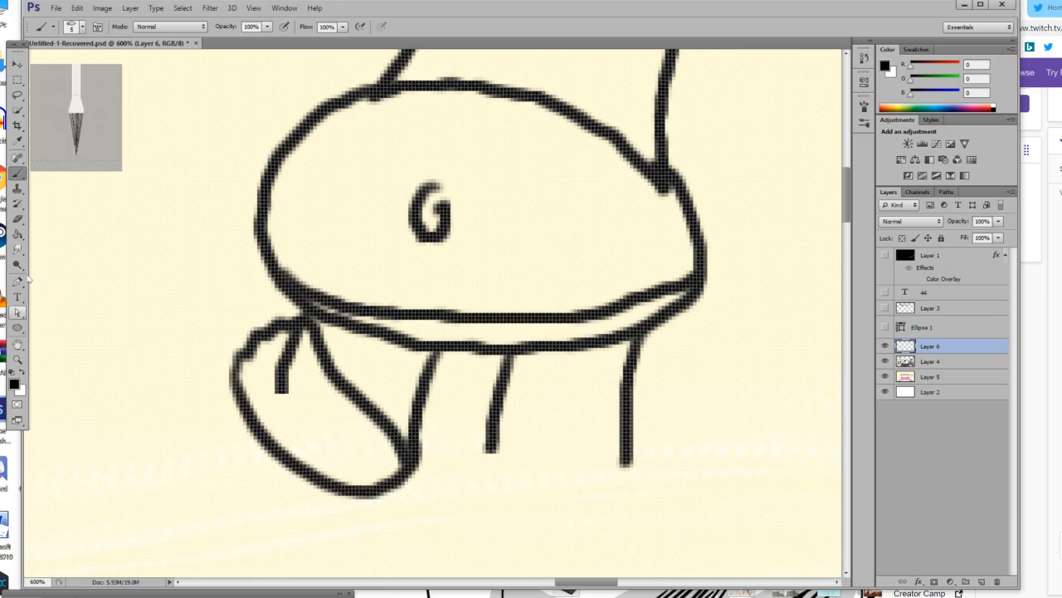
Reduce the eraser size and remove the leftover leg line inside the slanted foot.
left_click(17, 219)
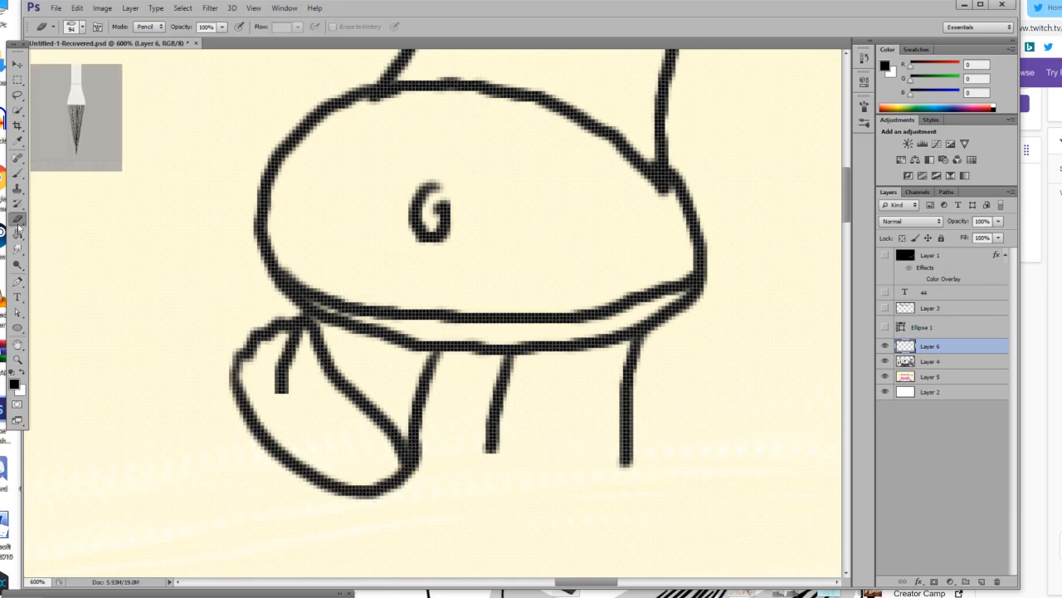
left_click(78, 29)
left_click_drag(290, 397, 287, 365)
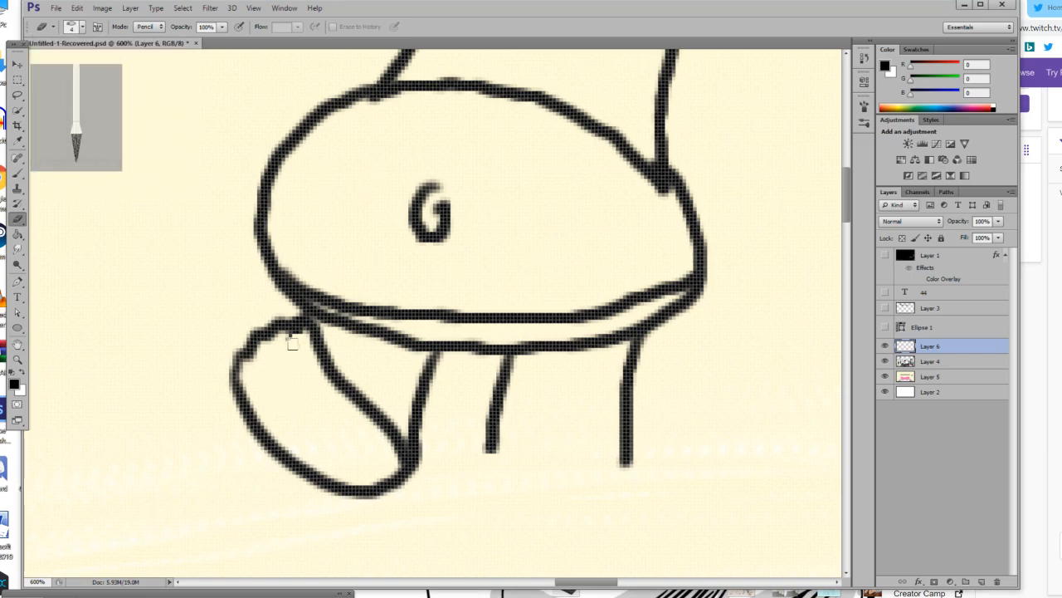
key("b")
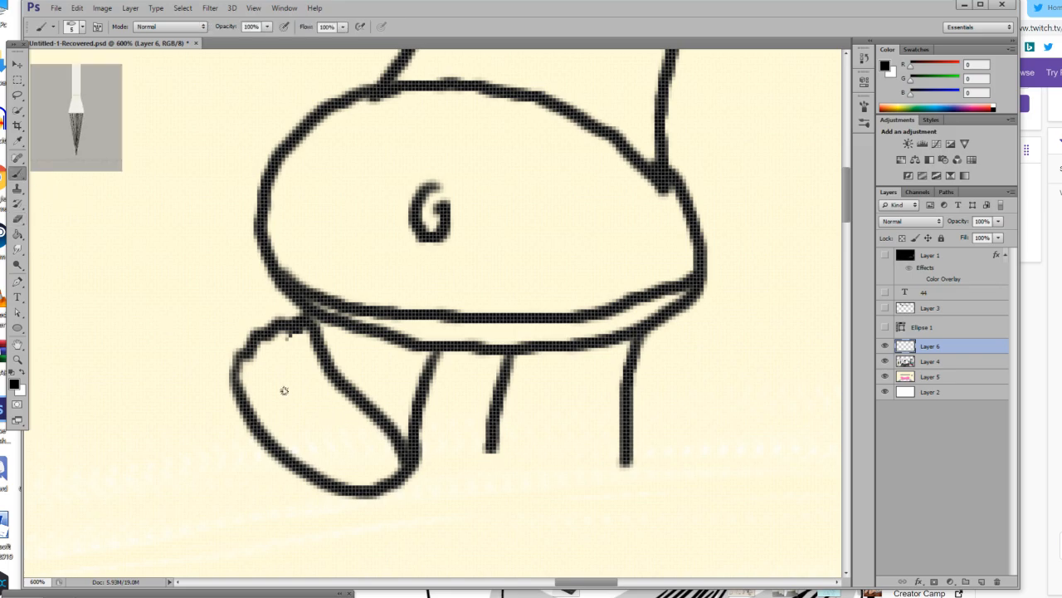
Try to draw a detail line inside the slanted foot, reducing the brush size to 3 px for a second attempt.
left_click_drag(268, 390, 307, 410)
key("ctrl+z")
left_click(72, 28)
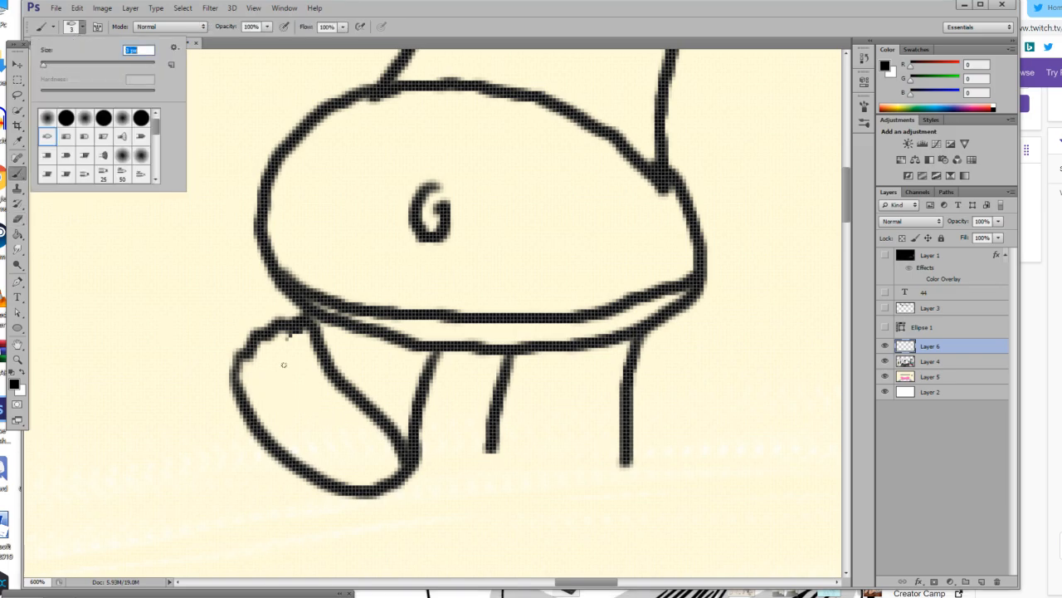
mouse_move(257, 388)
left_mouse_down()
mouse_move(259, 364)
mouse_move(354, 448)
left_mouse_up()
left_click(352, 442)
key("ctrl+alt+z")
key("ctrl+alt+z")
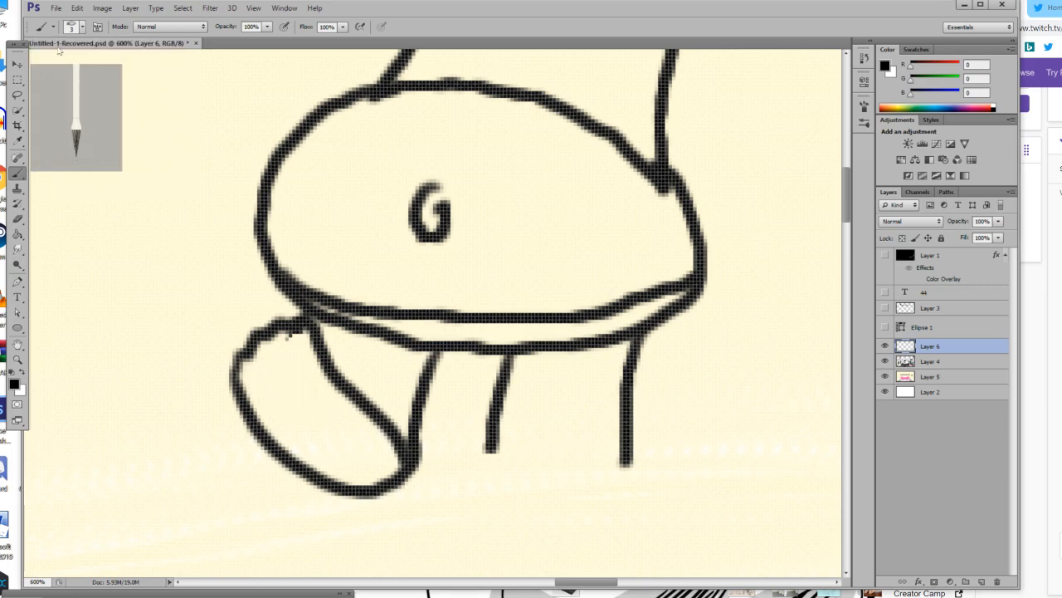
Set the brush size to 1 px and draw small curls and marks inside the slanted left foot.
left_click(76, 32)
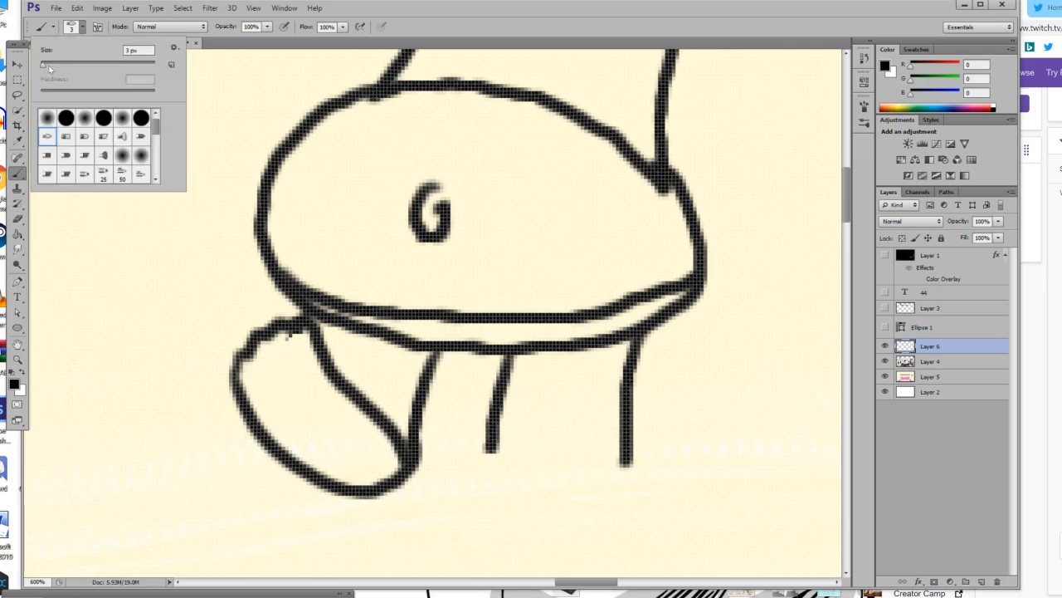
left_click(258, 381)
mouse_move(249, 379)
left_mouse_down()
mouse_move(296, 361)
mouse_move(271, 420)
mouse_move(310, 391)
mouse_move(296, 403)
mouse_move(305, 415)
mouse_move(291, 442)
mouse_move(356, 438)
mouse_move(341, 434)
mouse_move(354, 473)
mouse_move(380, 463)
left_mouse_up()
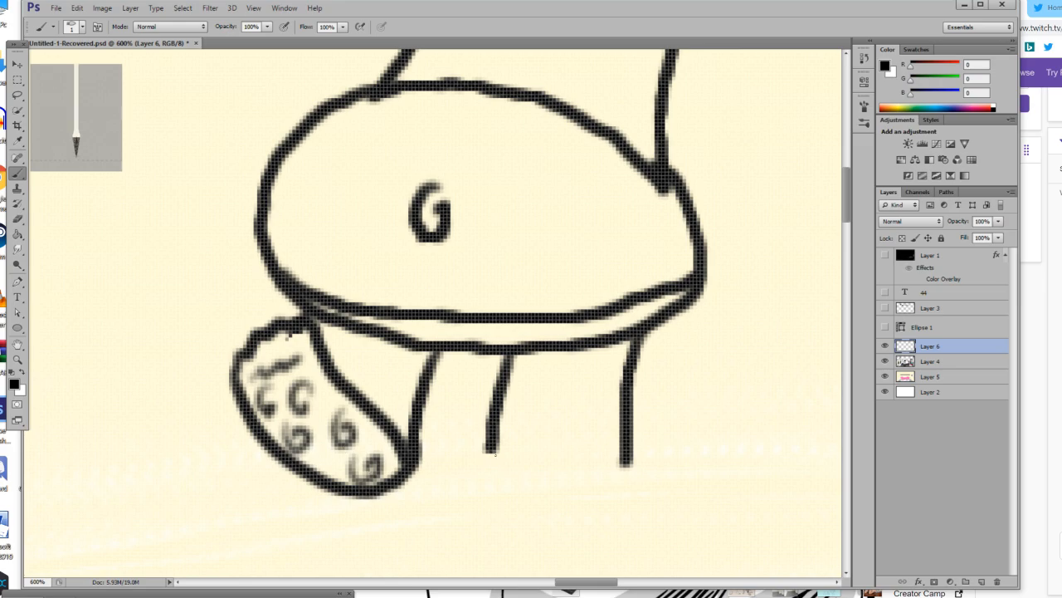
Set the brush size to 8 px and outline a large foot with bumpy toes across the two right leg lines.
left_click(82, 26)
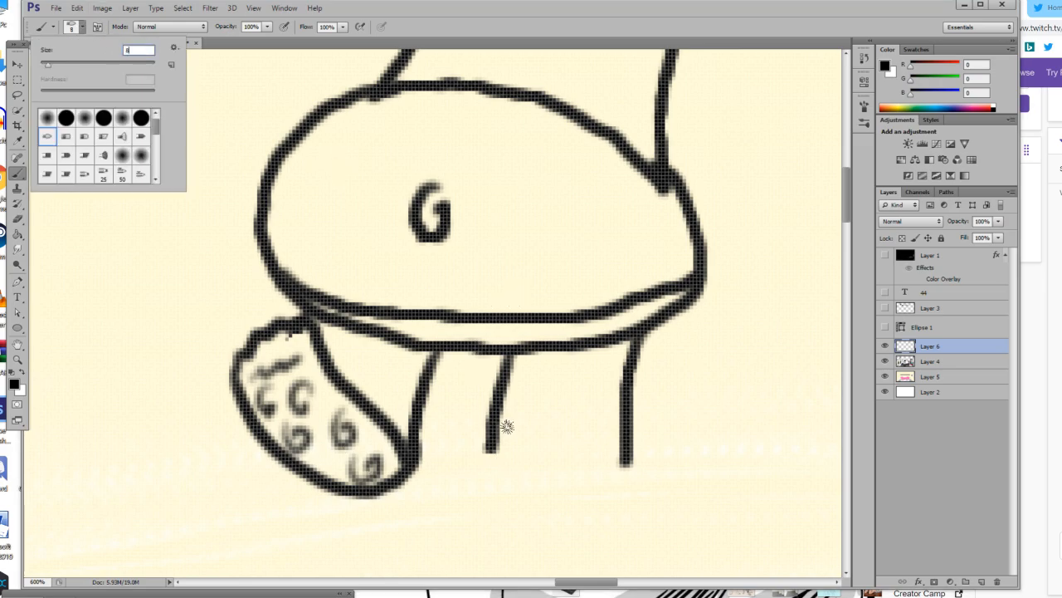
left_click(493, 448)
mouse_move(493, 448)
left_mouse_down()
mouse_move(670, 359)
mouse_move(753, 380)
mouse_move(747, 399)
mouse_move(764, 402)
mouse_move(719, 466)
mouse_move(647, 508)
mouse_move(545, 512)
mouse_move(502, 497)
mouse_move(490, 448)
mouse_move(630, 382)
mouse_move(698, 375)
mouse_move(694, 395)
mouse_move(722, 392)
mouse_move(718, 409)
mouse_move(734, 417)
mouse_move(702, 462)
mouse_move(659, 486)
mouse_move(543, 501)
mouse_move(495, 476)
mouse_move(482, 456)
mouse_move(493, 432)
mouse_move(504, 489)
left_mouse_up()
key("ctrl+z")
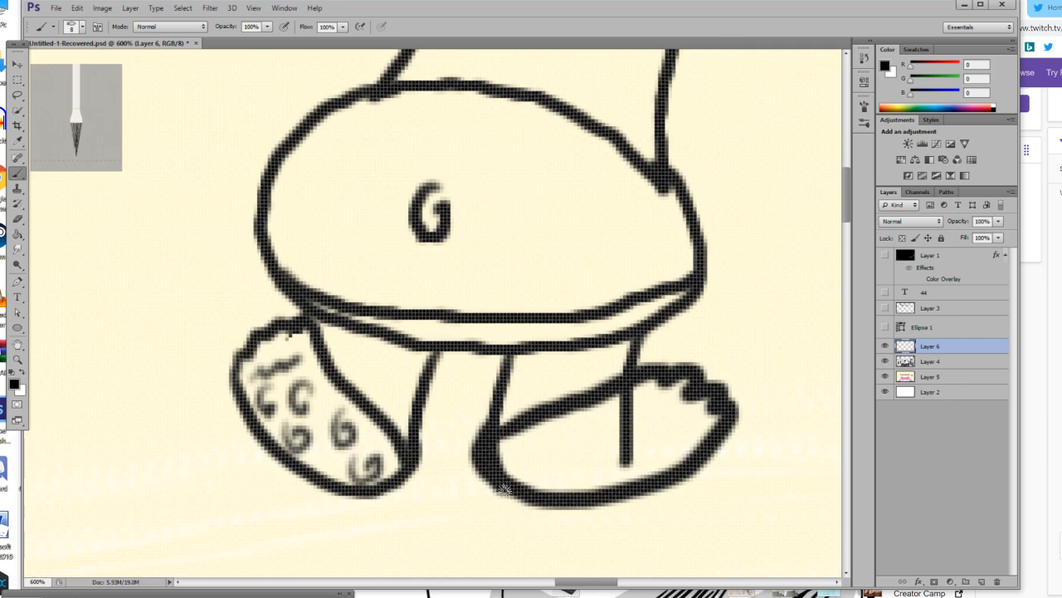
Erase the outer bulge of the right foot's heel and the leftover leg line inside that foot.
key("shift+b")
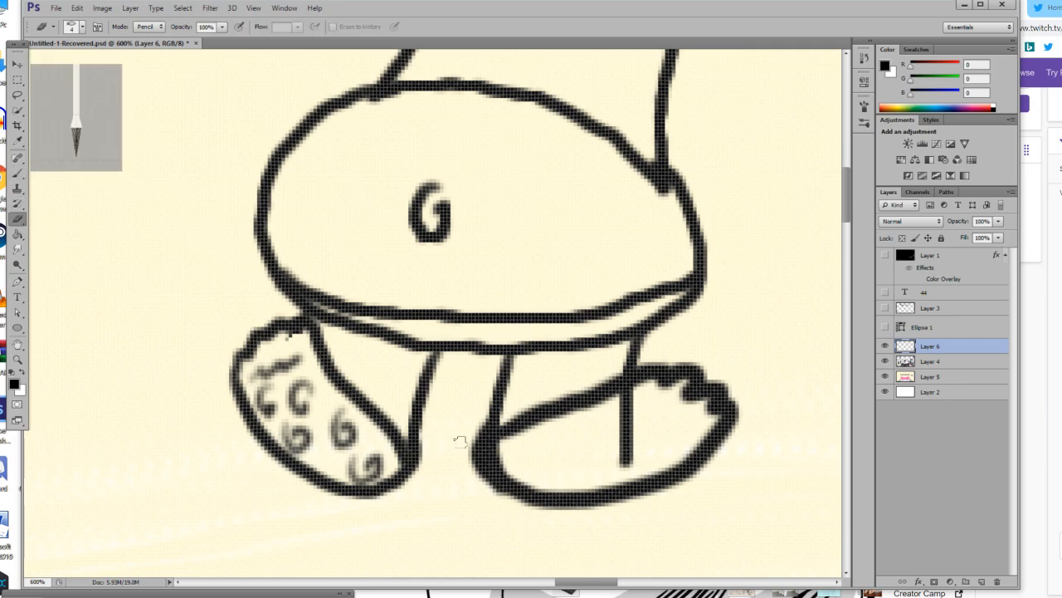
mouse_move(466, 476)
left_mouse_down()
mouse_move(481, 423)
mouse_move(492, 488)
left_mouse_up()
key("shift+b")
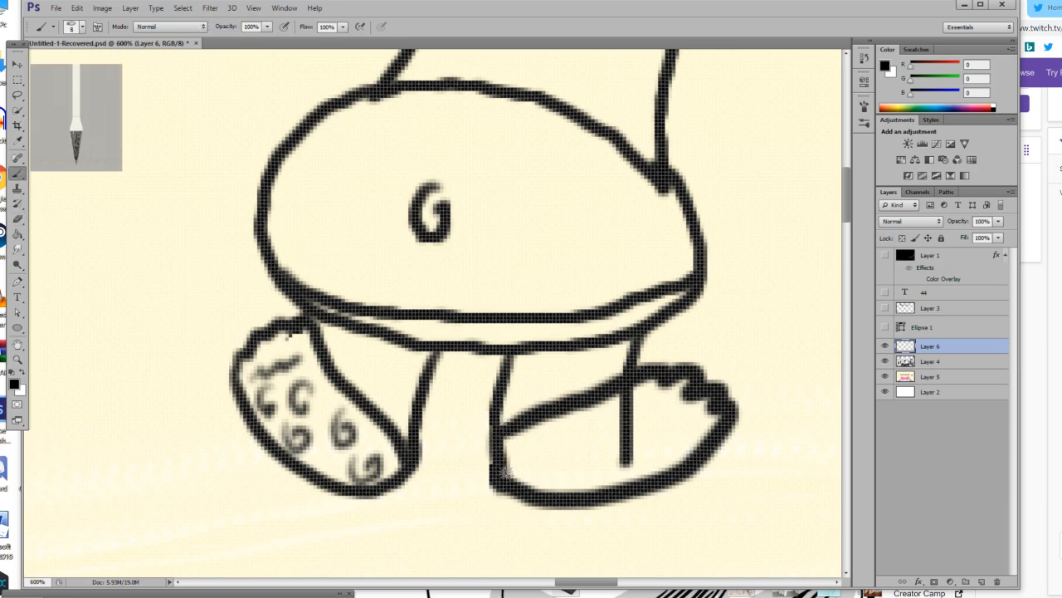
left_click_drag(505, 470, 505, 469)
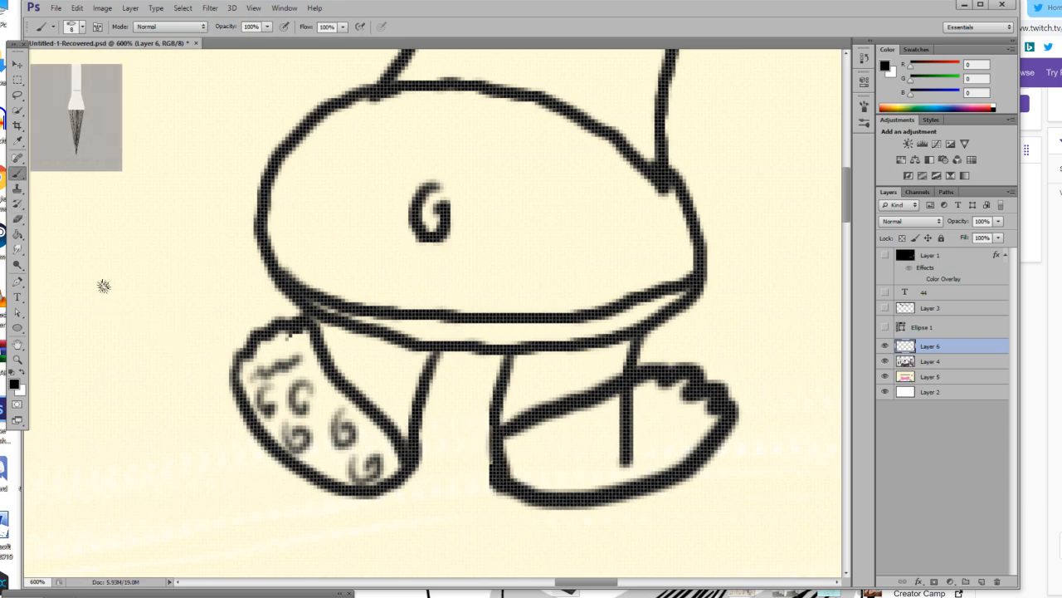
left_click(23, 221)
mouse_move(628, 463)
left_mouse_down()
mouse_move(649, 448)
mouse_move(638, 422)
left_mouse_up()
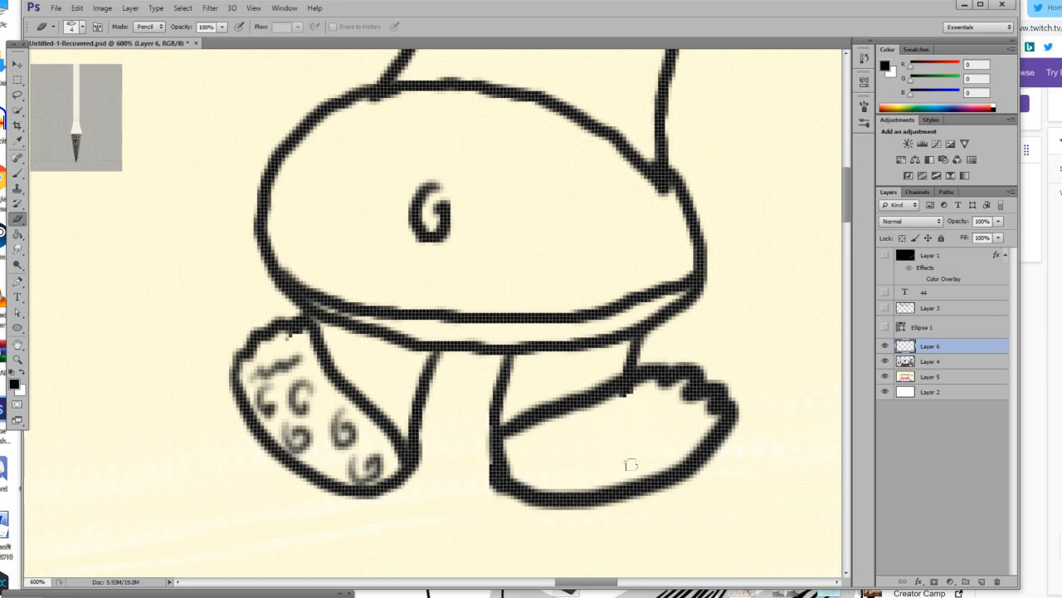
Reduce the brush size to 5 px and draw several short detail marks inside the right foot.
left_click(18, 172)
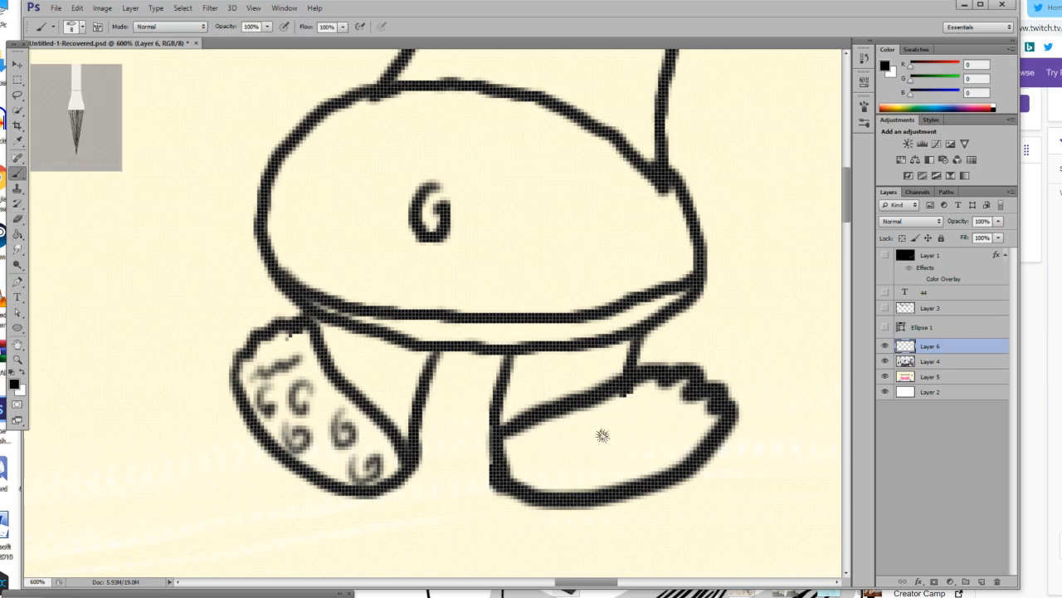
left_click(73, 24)
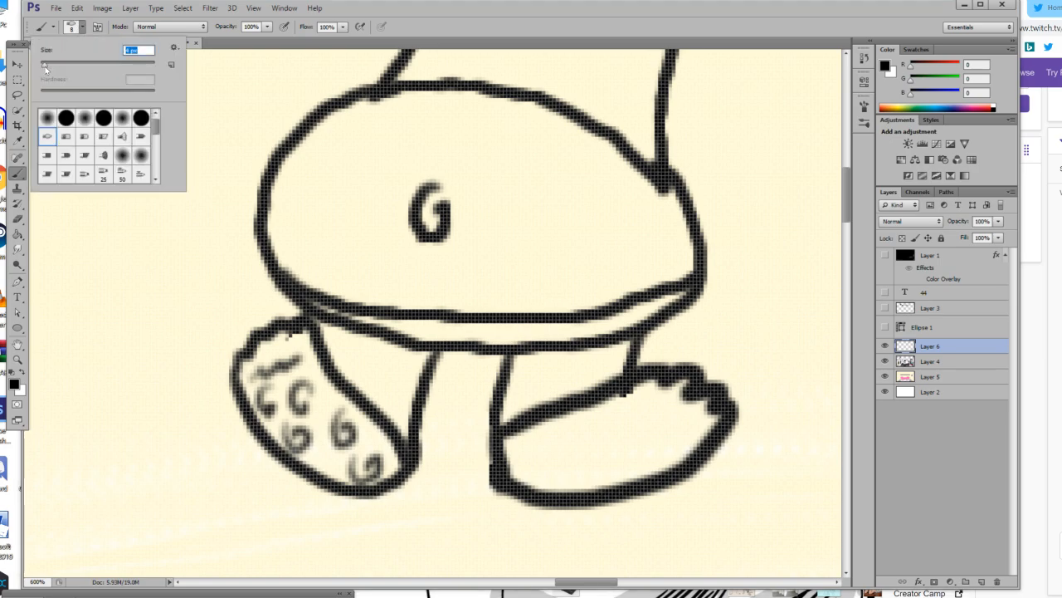
mouse_move(543, 442)
left_mouse_down()
mouse_move(538, 460)
mouse_move(558, 449)
mouse_move(544, 455)
left_mouse_up()
mouse_move(601, 420)
left_mouse_down()
mouse_move(607, 450)
mouse_move(612, 439)
mouse_move(652, 455)
mouse_move(662, 445)
left_mouse_up()
mouse_move(663, 402)
left_mouse_down()
mouse_move(692, 436)
mouse_move(624, 410)
mouse_move(641, 415)
left_mouse_up()
mouse_move(621, 451)
left_mouse_down()
mouse_move(612, 465)
mouse_move(627, 478)
mouse_move(633, 465)
left_mouse_up()
left_click_drag(580, 460, 587, 475)
Draw two short curved chest lines between the figure's upper body lines above the belly.
scroll(585, 475, "up", 5)
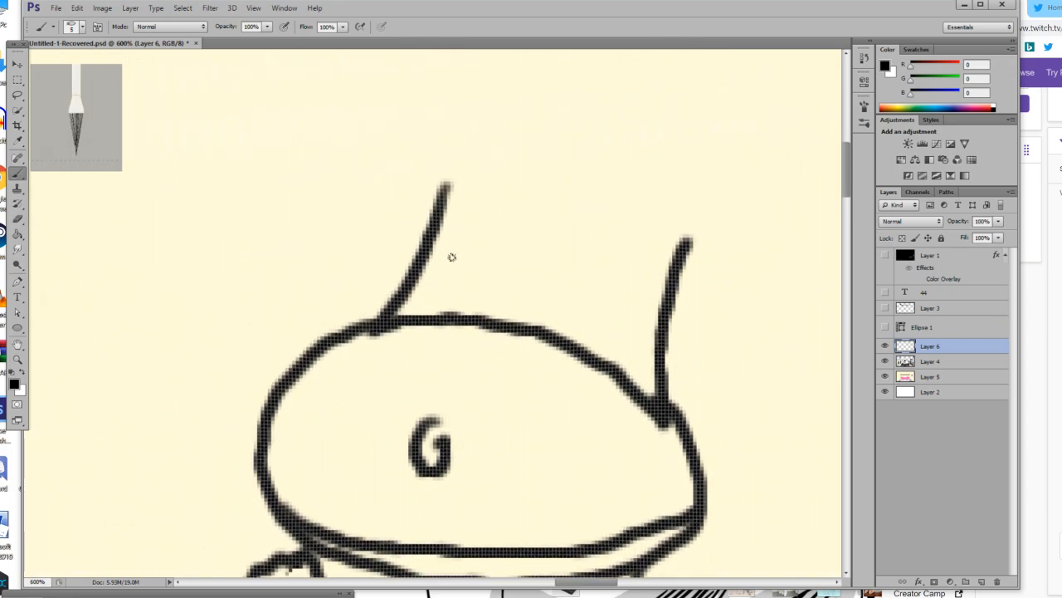
mouse_move(448, 234)
left_mouse_down()
mouse_move(457, 269)
mouse_move(500, 260)
left_mouse_up()
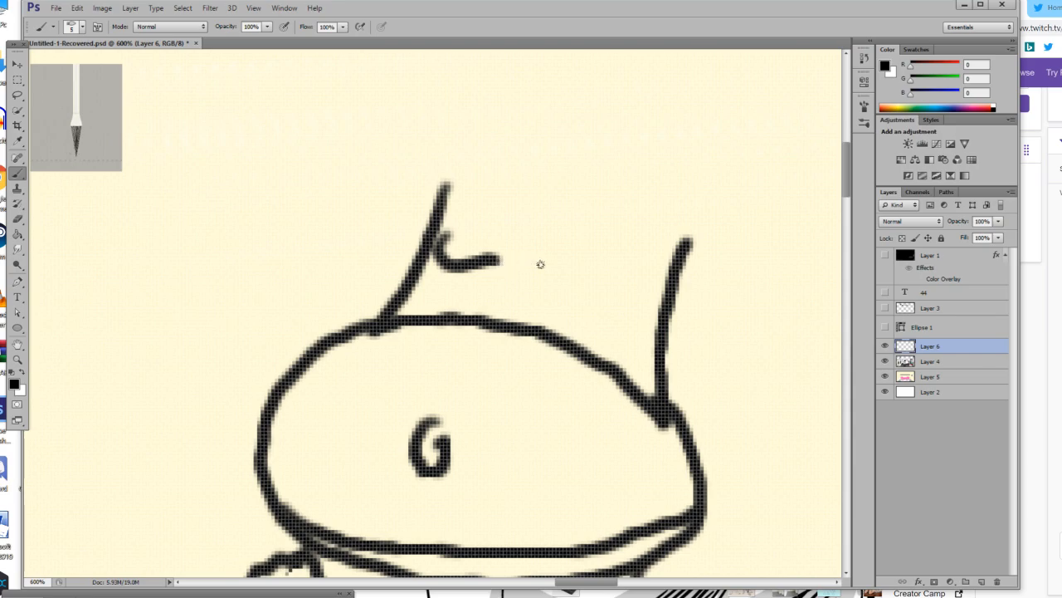
mouse_move(585, 265)
left_mouse_down()
mouse_move(631, 297)
mouse_move(643, 282)
left_mouse_up()
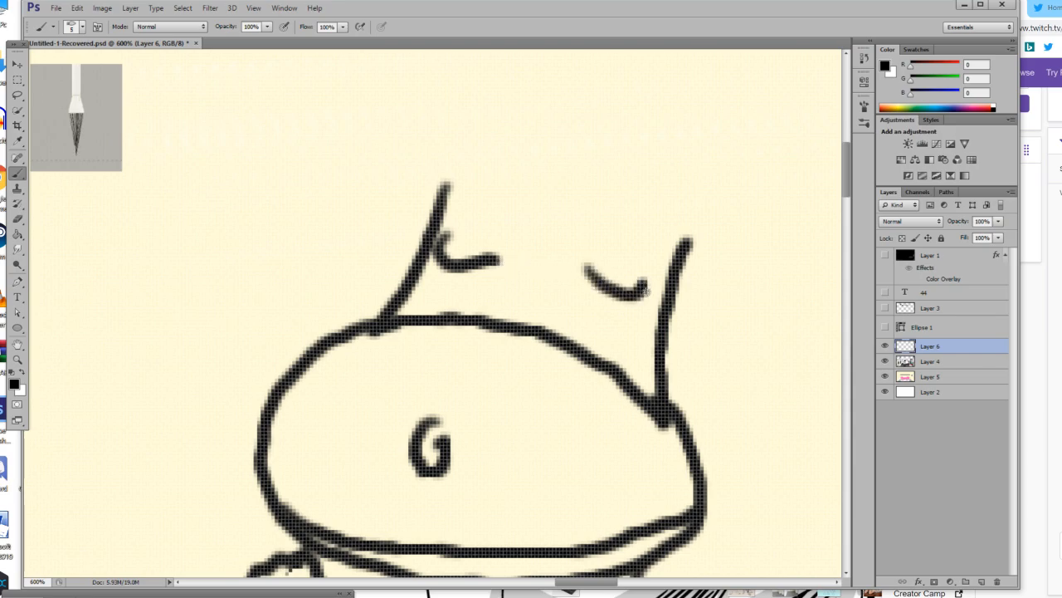
Draw a sleeved arm on each side of the body, bending the right one inward with a fist at the belly.
mouse_move(440, 186)
left_mouse_down()
mouse_move(381, 235)
mouse_move(419, 250)
mouse_move(379, 244)
mouse_move(358, 324)
left_mouse_up()
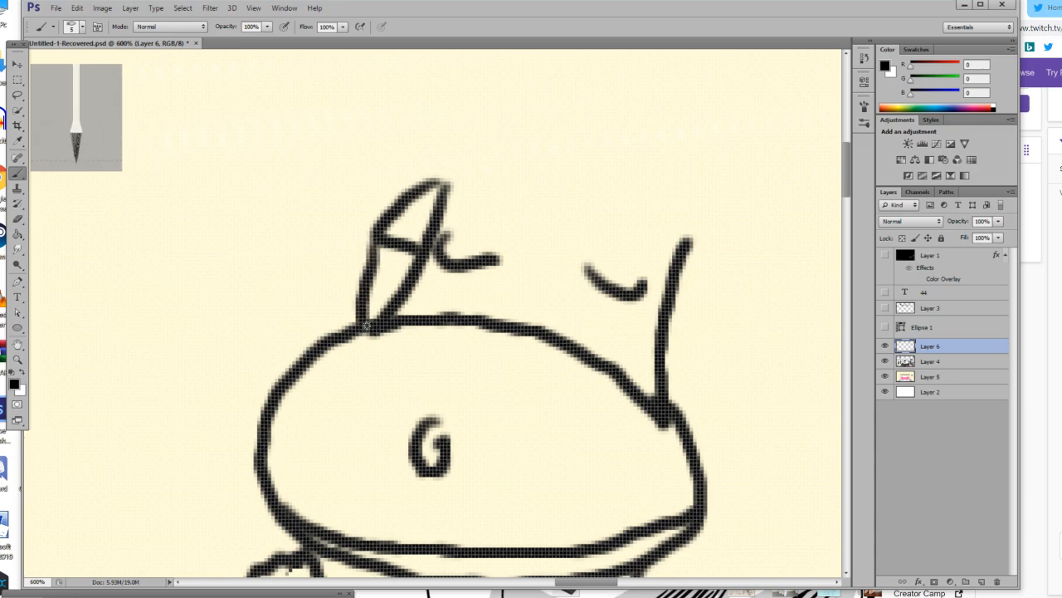
left_click_drag(579, 582, 602, 582)
mouse_move(429, 207)
left_mouse_down()
mouse_move(454, 277)
mouse_move(411, 276)
mouse_move(374, 299)
mouse_move(291, 312)
mouse_move(284, 324)
mouse_move(294, 340)
mouse_move(375, 366)
mouse_move(415, 352)
mouse_move(442, 281)
left_mouse_up()
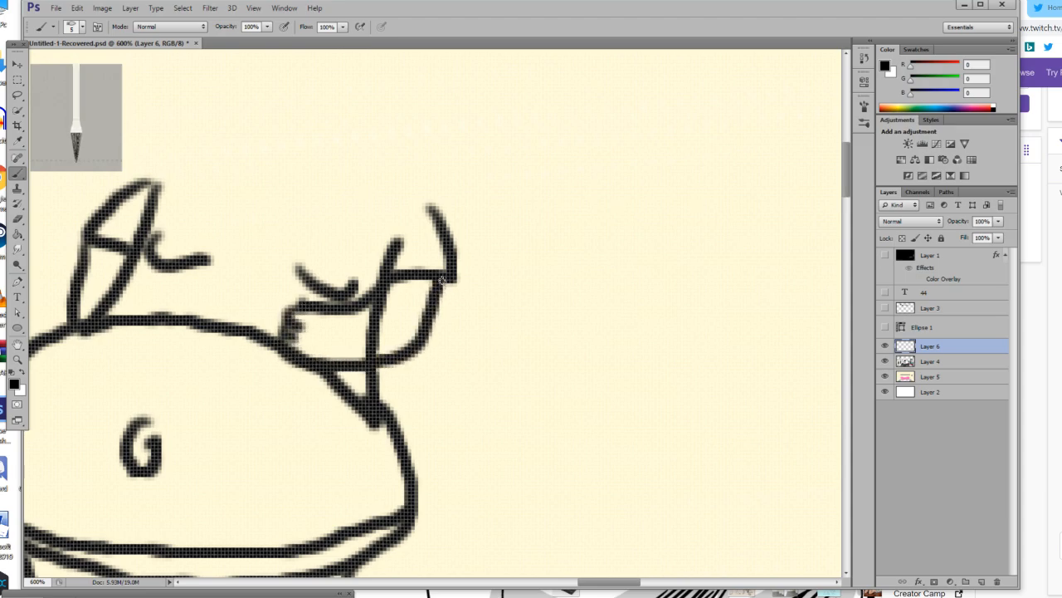
Erase the body line crossing the bent right arm and the right chest curve above its hand.
scroll(439, 283, "up", 1)
left_click(18, 219)
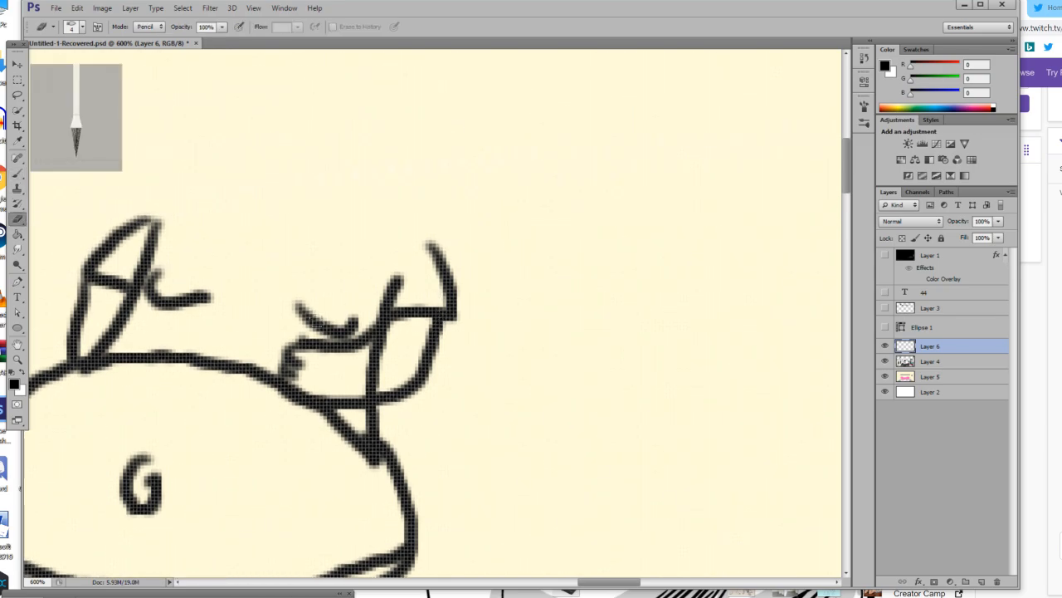
left_click_drag(373, 360, 393, 338)
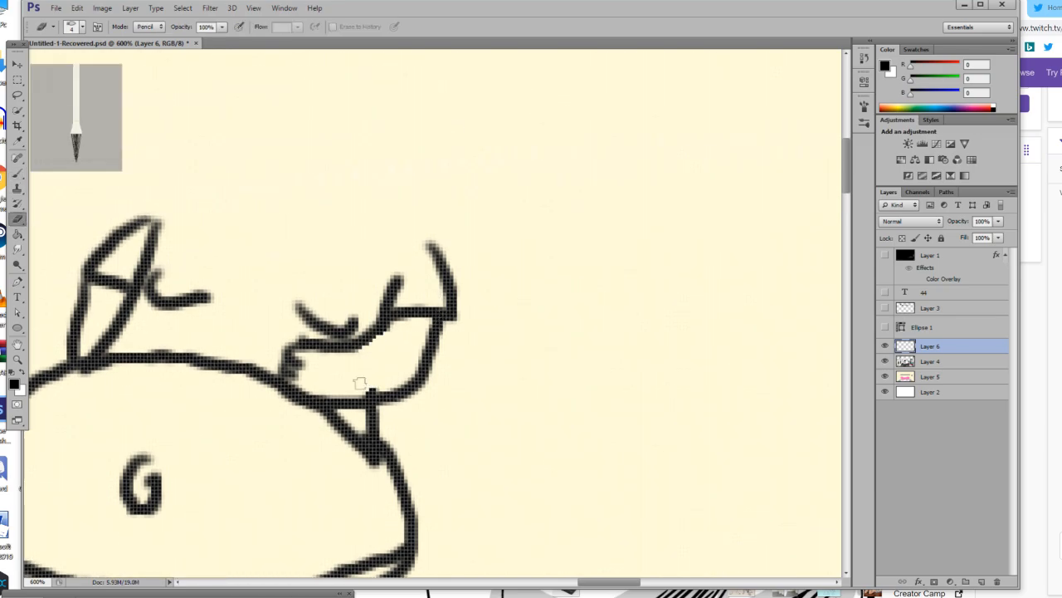
left_click_drag(297, 304, 335, 322)
Draw a small rectangular cup standing on the bent arm's hand and letter an F on it with a 1 px brush.
left_click(18, 174)
mouse_move(296, 344)
left_mouse_down()
mouse_move(289, 284)
mouse_move(336, 271)
mouse_move(348, 284)
left_mouse_up()
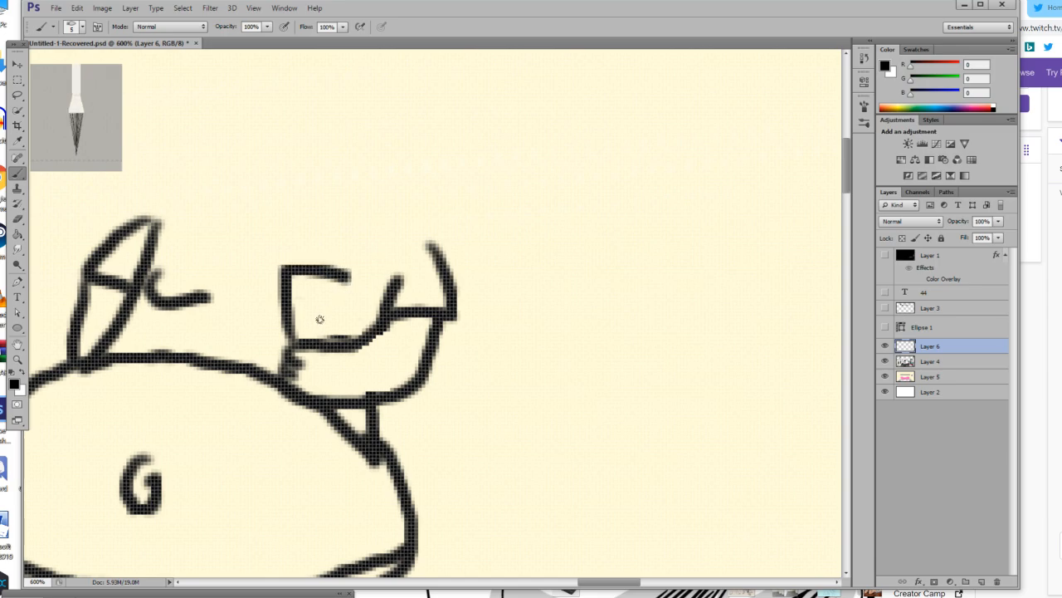
key("ctrl+z")
mouse_move(317, 345)
left_mouse_down()
mouse_move(321, 284)
mouse_move(298, 280)
mouse_move(341, 280)
mouse_move(342, 340)
left_mouse_up()
mouse_move(297, 275)
left_mouse_down()
mouse_move(328, 261)
mouse_move(351, 274)
mouse_move(330, 287)
mouse_move(349, 288)
left_mouse_up()
key("ctrl+z")
left_click(81, 26)
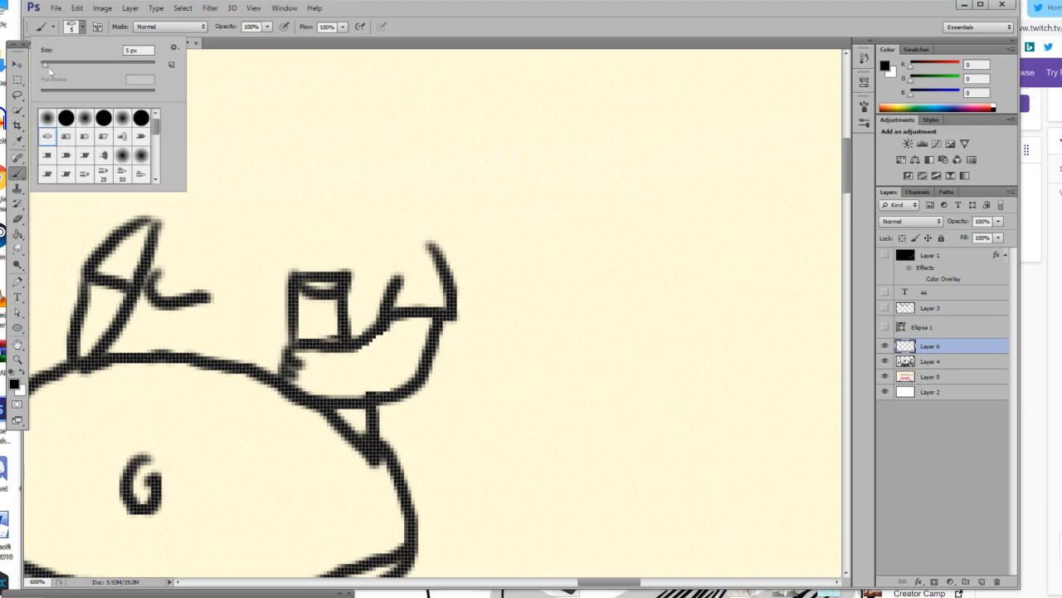
mouse_move(314, 302)
left_mouse_down()
mouse_move(315, 335)
mouse_move(327, 304)
mouse_move(324, 319)
left_mouse_up()
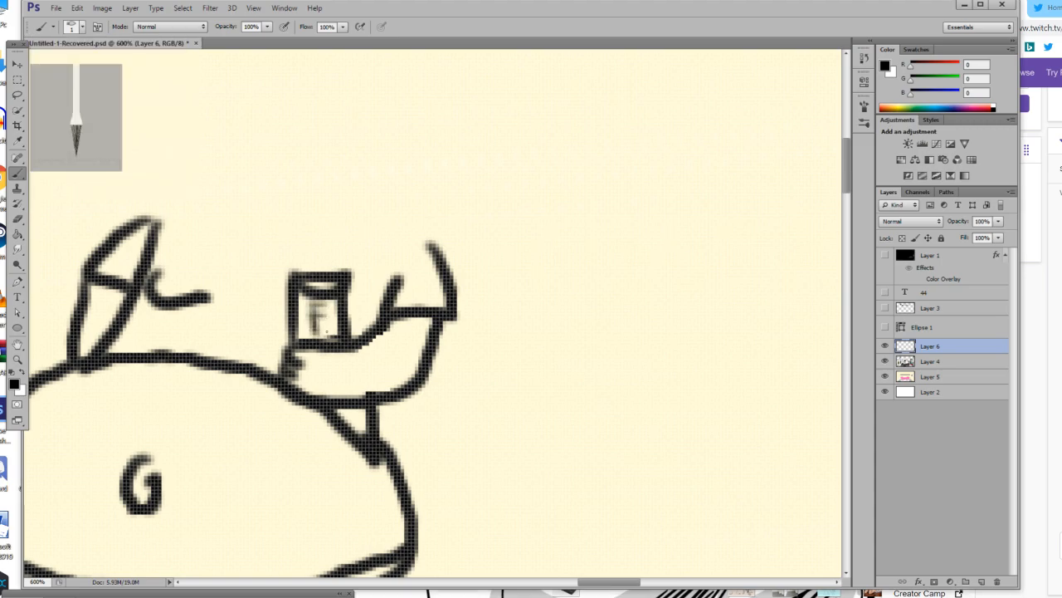
Draw a shallow curved line joining the tops of the two shoulders, going over it twice.
scroll(228, 182, "up", 5)
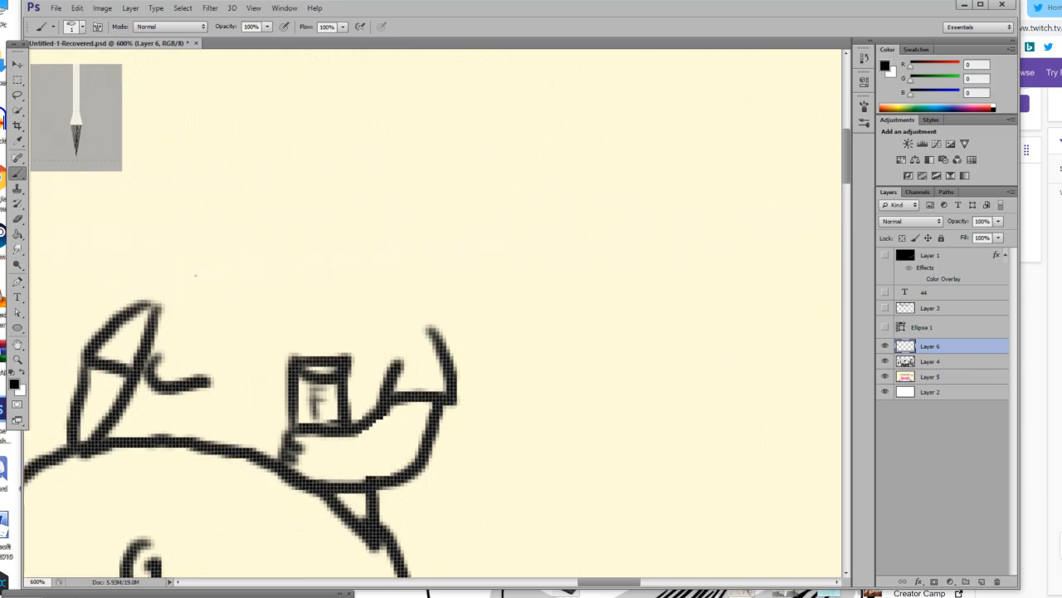
mouse_move(157, 304)
left_mouse_down()
mouse_move(209, 332)
mouse_move(303, 339)
mouse_move(397, 335)
mouse_move(427, 322)
left_mouse_up()
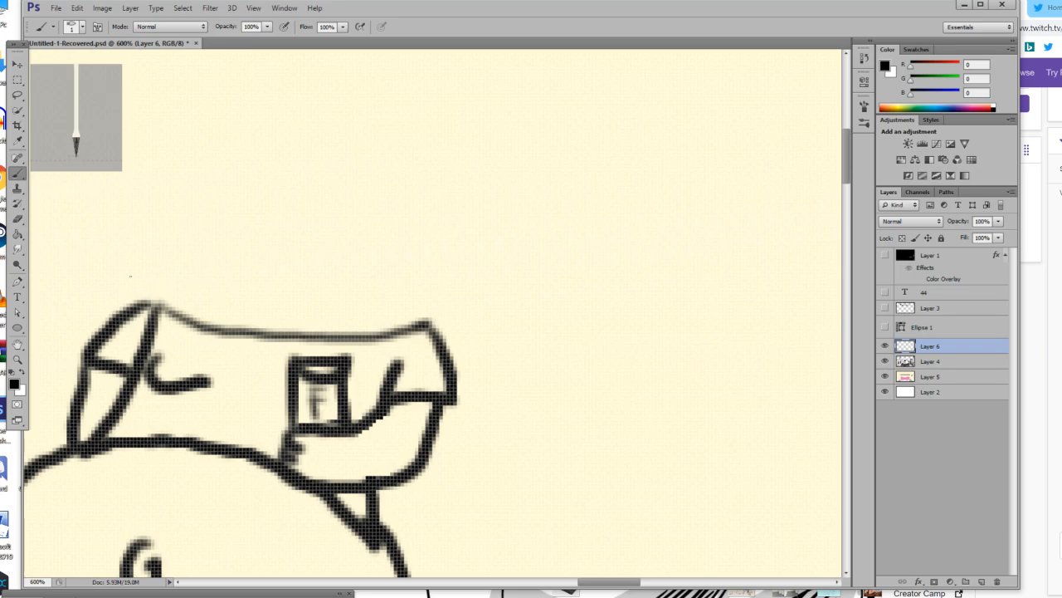
mouse_move(154, 306)
left_mouse_down()
mouse_move(233, 336)
mouse_move(327, 338)
mouse_move(430, 320)
left_mouse_up()
Set the brush size to 8 px and outline a large domed head with bulging jowls above the shoulder line.
left_click(72, 30)
left_click_drag(43, 69, 46, 70)
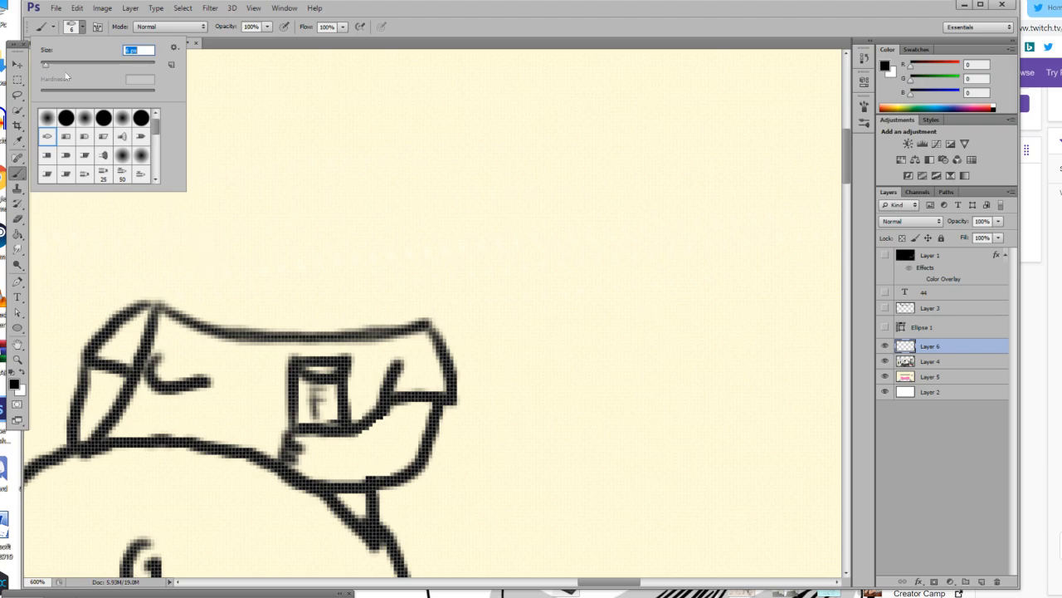
type("8")
key("Return")
mouse_move(159, 307)
left_mouse_down()
mouse_move(153, 286)
mouse_move(173, 264)
mouse_move(186, 271)
left_mouse_up()
mouse_move(414, 333)
left_mouse_down()
mouse_move(434, 314)
mouse_move(413, 290)
left_mouse_up()
mouse_move(176, 255)
left_mouse_down()
mouse_move(166, 218)
mouse_move(215, 176)
mouse_move(243, 156)
mouse_move(322, 146)
mouse_move(373, 159)
mouse_move(411, 196)
mouse_move(423, 252)
mouse_move(406, 287)
mouse_move(430, 296)
mouse_move(385, 273)
left_mouse_up()
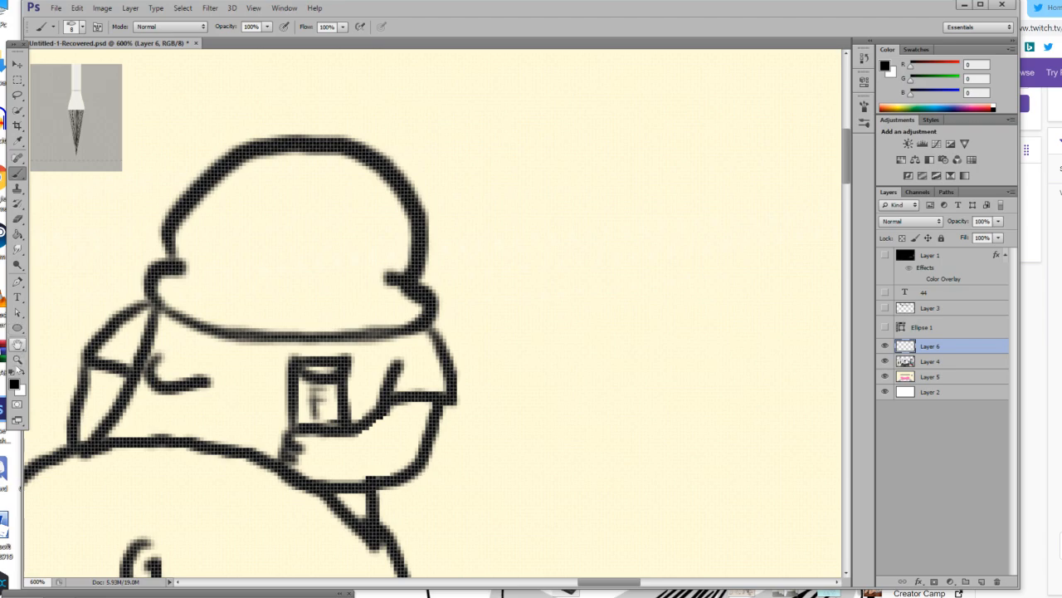
Reduce the brush size to 4 px and draw an arched upper lip with two curved lower lip and chin lines.
left_click(17, 360)
left_click(246, 300)
left_click(18, 172)
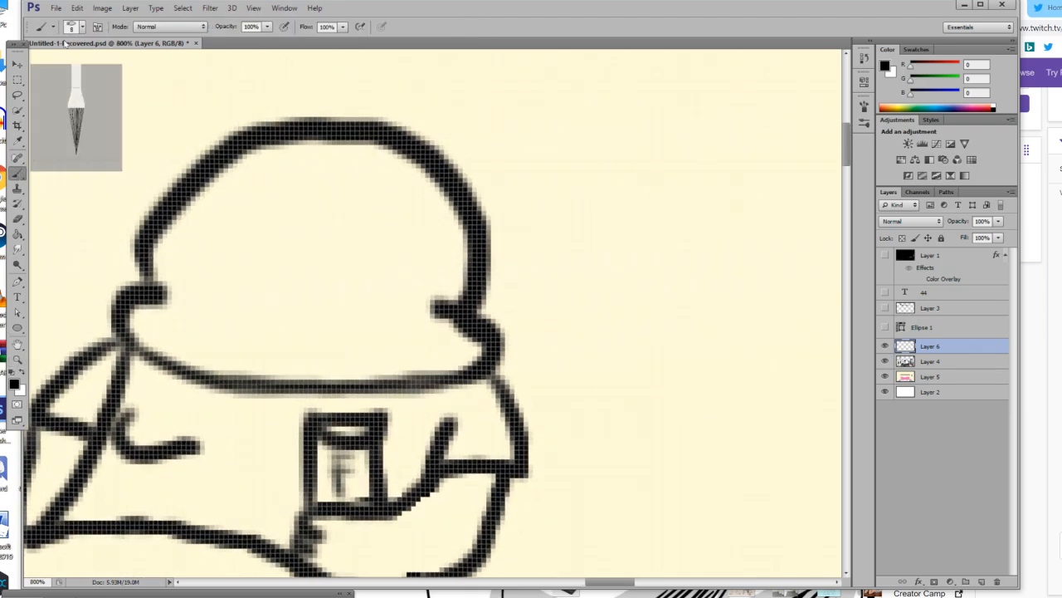
left_click(81, 26)
left_click_drag(46, 68, 43, 65)
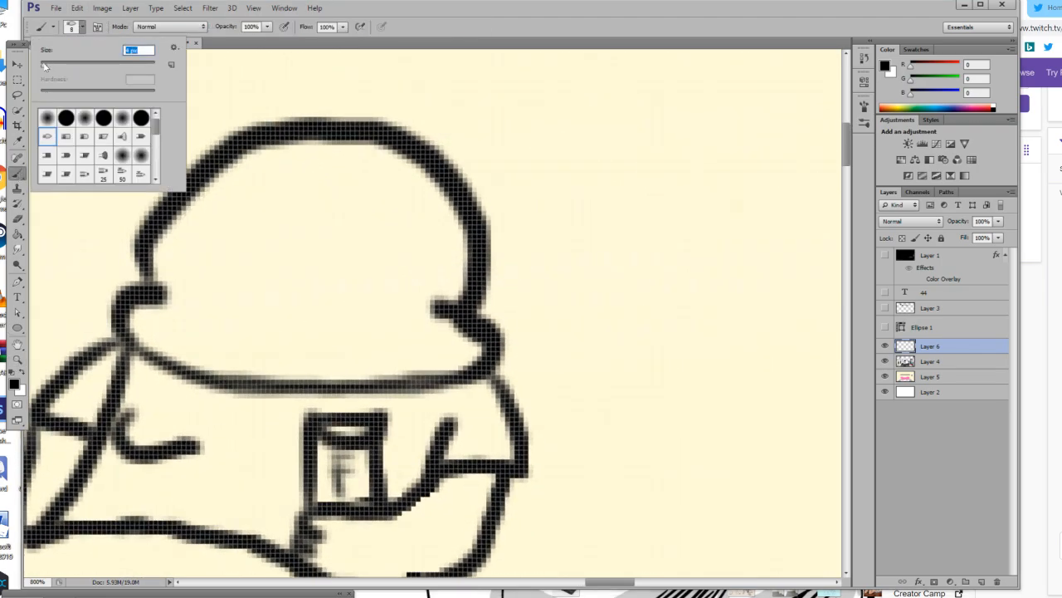
mouse_move(176, 316)
left_mouse_down()
mouse_move(273, 302)
mouse_move(400, 332)
left_mouse_up()
mouse_move(193, 329)
left_mouse_down()
mouse_move(329, 356)
mouse_move(364, 344)
left_mouse_up()
mouse_move(199, 349)
left_mouse_down()
mouse_move(336, 378)
mouse_move(372, 374)
left_mouse_up()
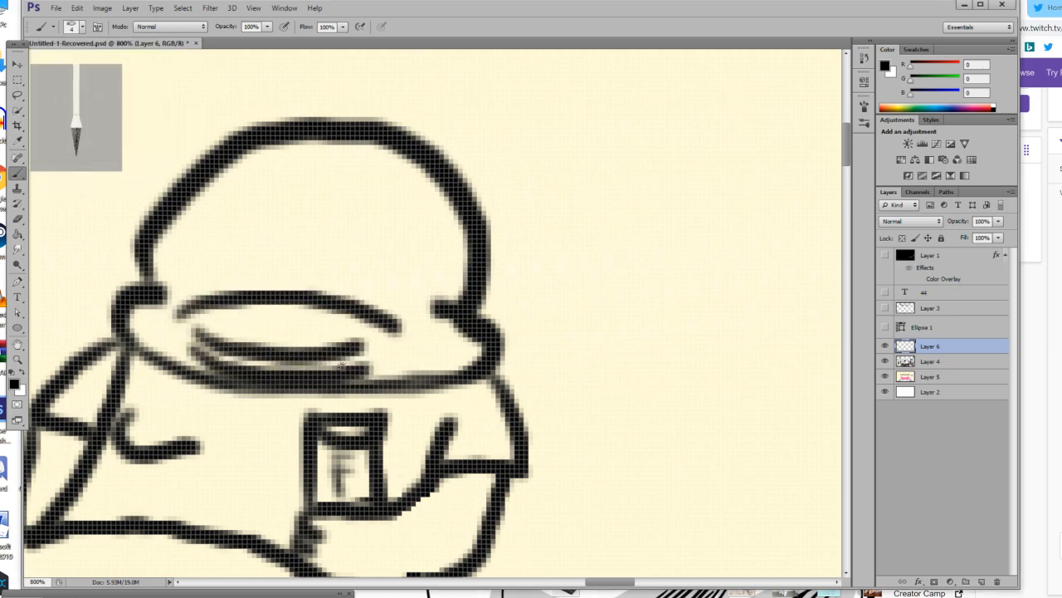
Draw two square teeth hanging from the upper lip and a hooked nose above the mouth.
mouse_move(219, 312)
left_mouse_down()
mouse_move(248, 317)
mouse_move(225, 322)
mouse_move(249, 329)
left_mouse_up()
key("ctrl+z")
mouse_move(307, 305)
left_mouse_down()
mouse_move(289, 329)
mouse_move(316, 331)
mouse_move(314, 305)
left_mouse_up()
mouse_move(289, 212)
left_mouse_down()
mouse_move(250, 234)
mouse_move(243, 252)
mouse_move(276, 277)
left_mouse_up()
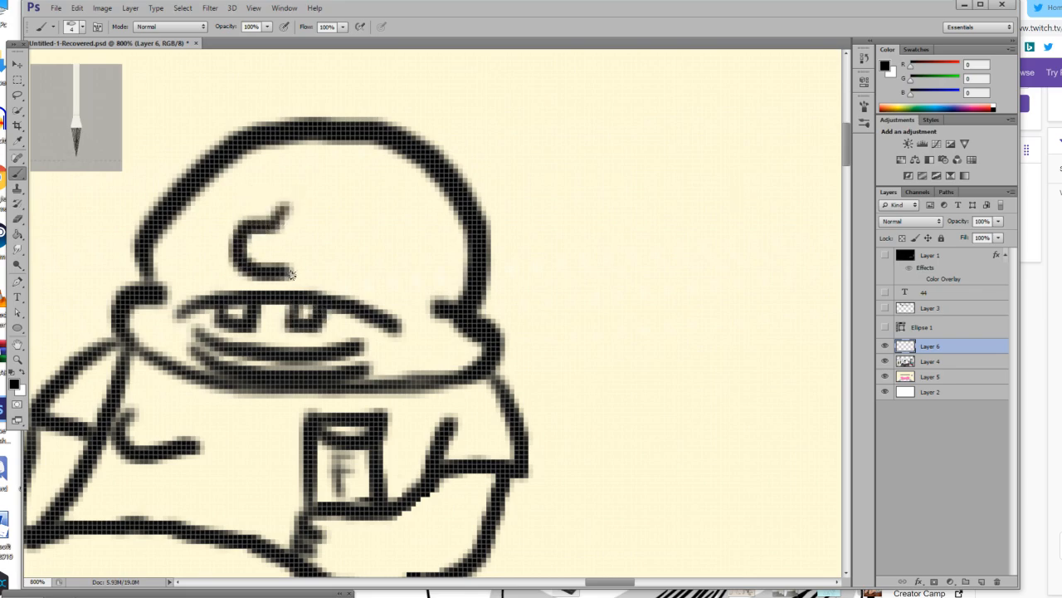
Draw a large almond-shaped eye right of the nose and a smaller one at the left head edge, both with pupils.
mouse_move(319, 200)
left_mouse_down()
mouse_move(370, 199)
mouse_move(438, 223)
left_mouse_up()
mouse_move(218, 193)
left_mouse_down()
mouse_move(262, 196)
mouse_move(368, 242)
mouse_move(427, 247)
mouse_move(442, 214)
left_mouse_up()
left_click_drag(363, 207, 363, 222)
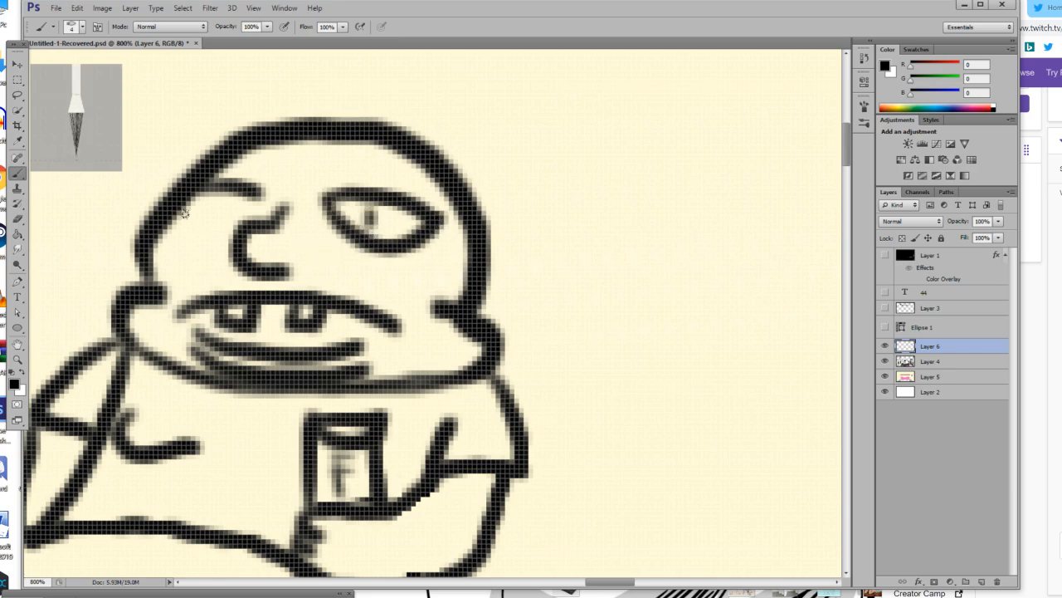
mouse_move(249, 197)
left_mouse_down()
mouse_move(214, 221)
mouse_move(195, 204)
mouse_move(207, 207)
left_mouse_up()
key("ctrl+z")
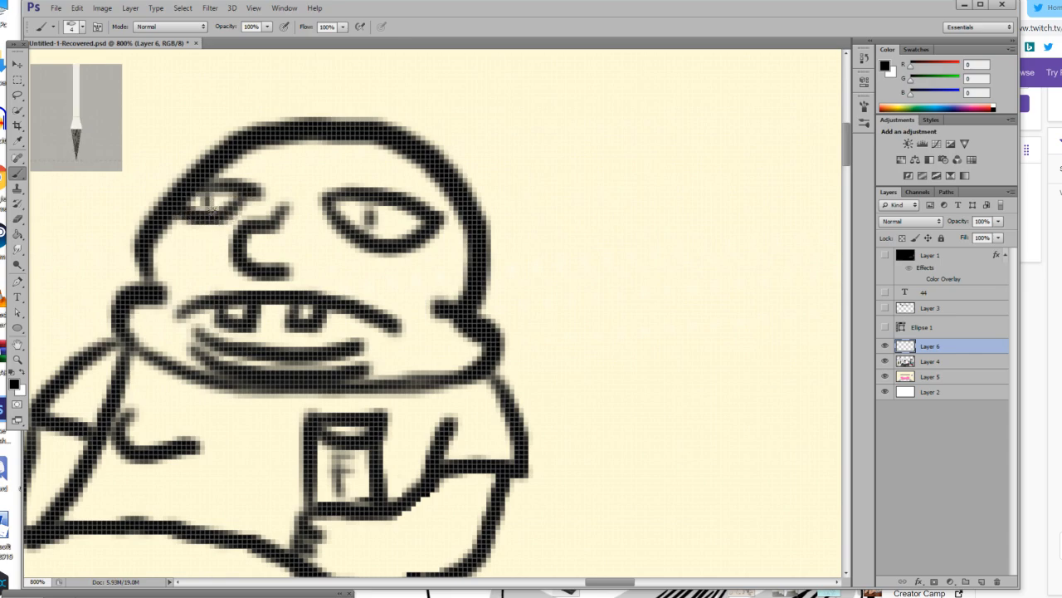
key("ctrl+z")
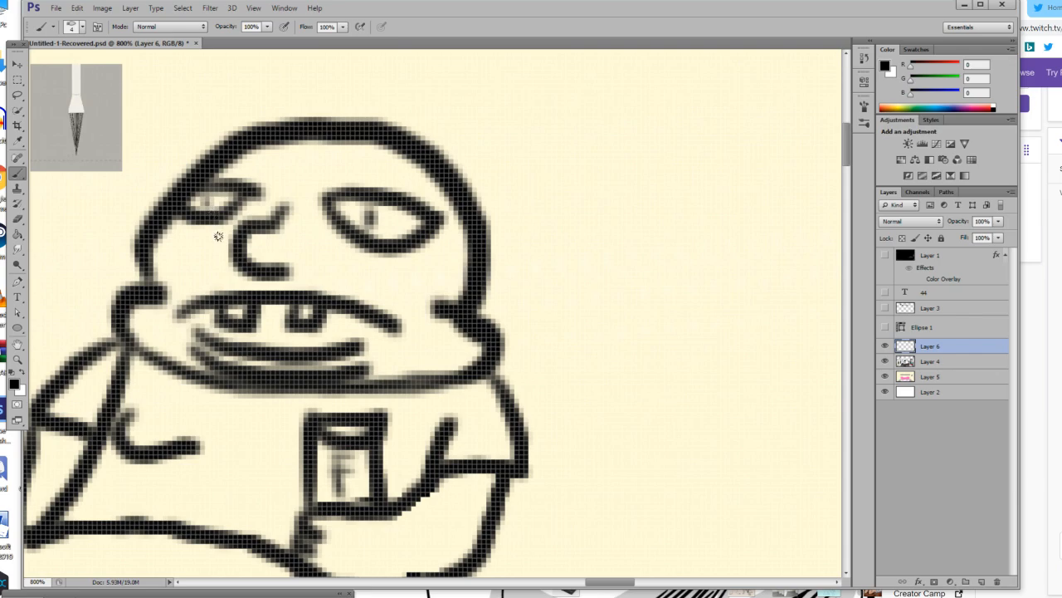
Try to add a small dot on the cheek between the nose and the upper lip.
left_click(179, 273)
left_click_drag(224, 278, 210, 282)
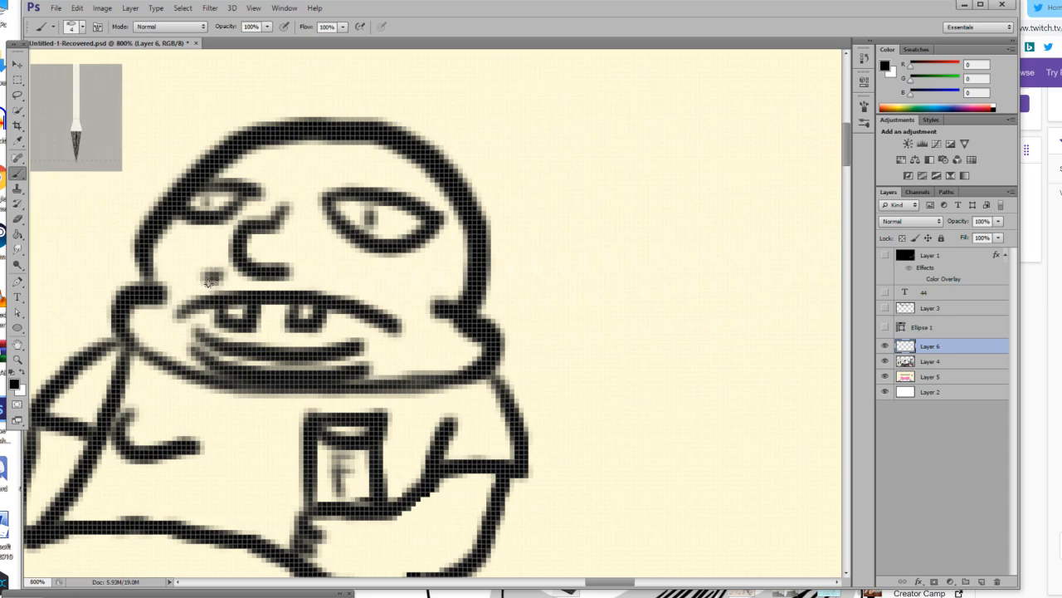
scroll(204, 186, "up", 3)
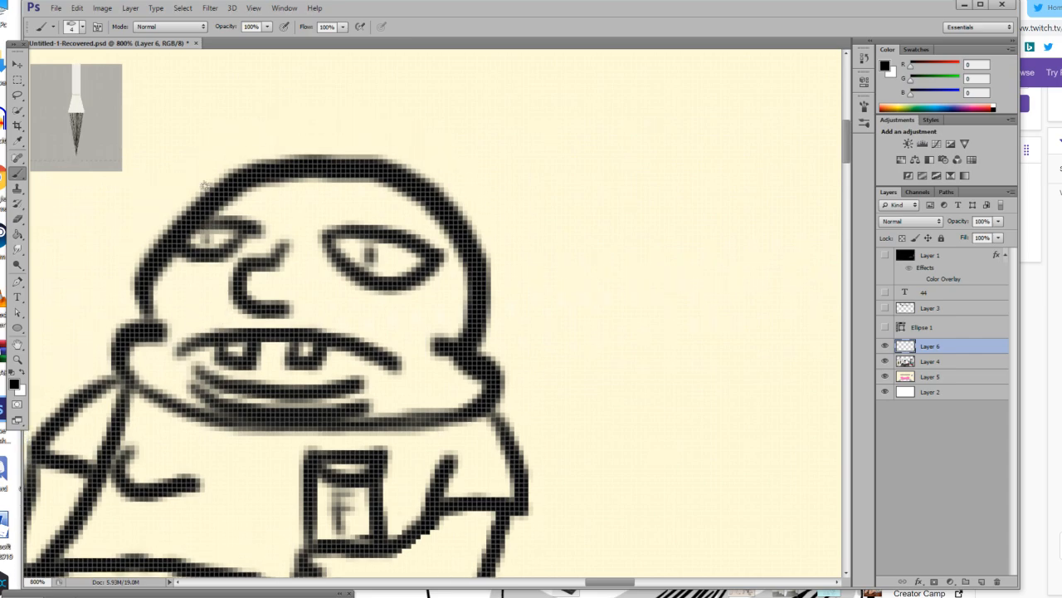
scroll(203, 186, "up", 1)
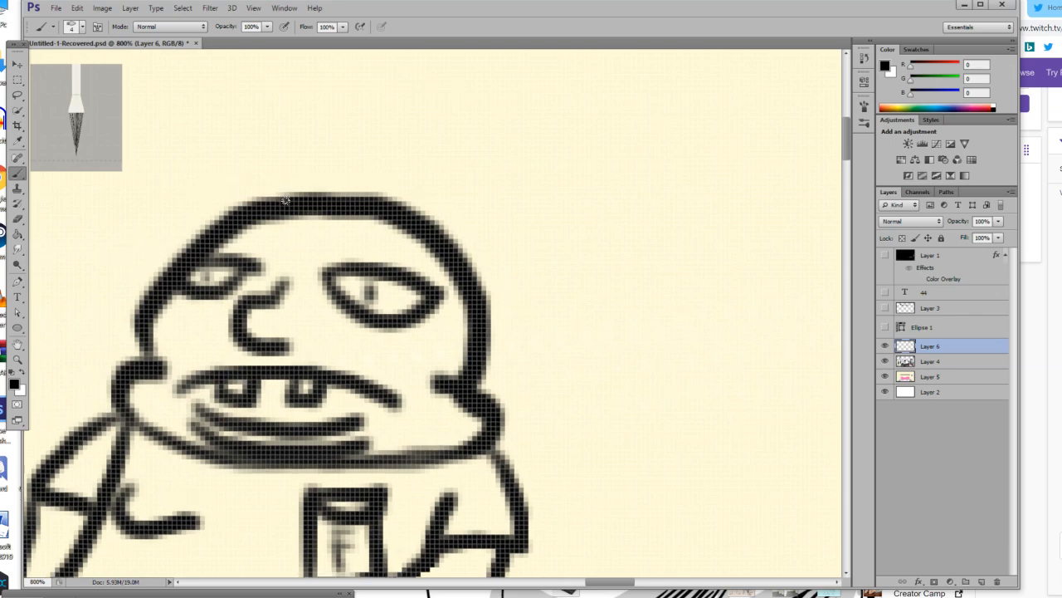
Draw two rounded hat flaps extending outward from the left and right sides of the figure's head.
mouse_move(260, 208)
left_mouse_down()
mouse_move(266, 161)
mouse_move(281, 158)
mouse_move(442, 166)
mouse_move(450, 248)
left_mouse_up()
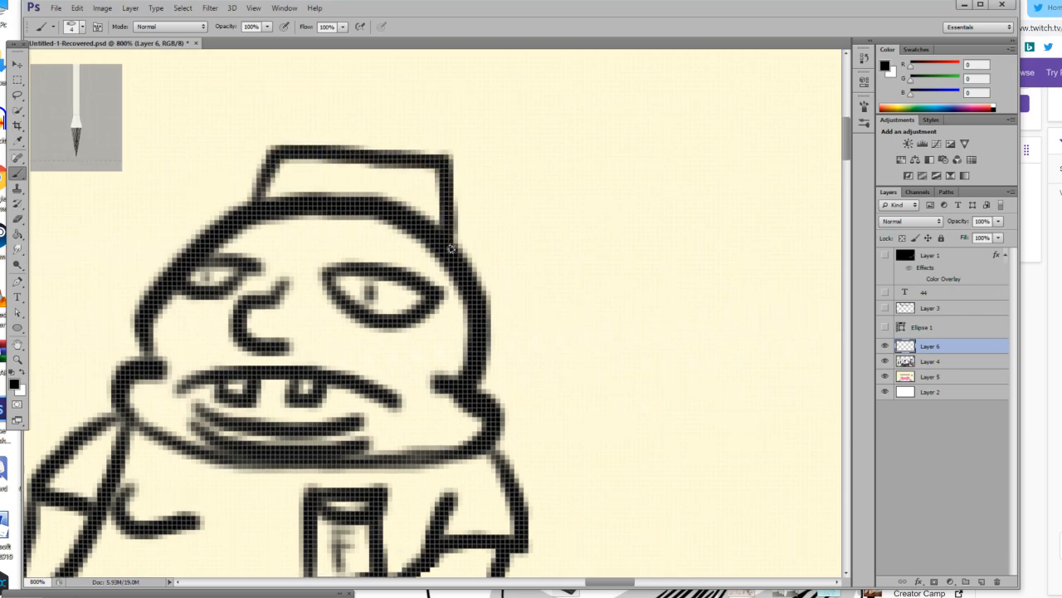
key("ctrl+alt+z")
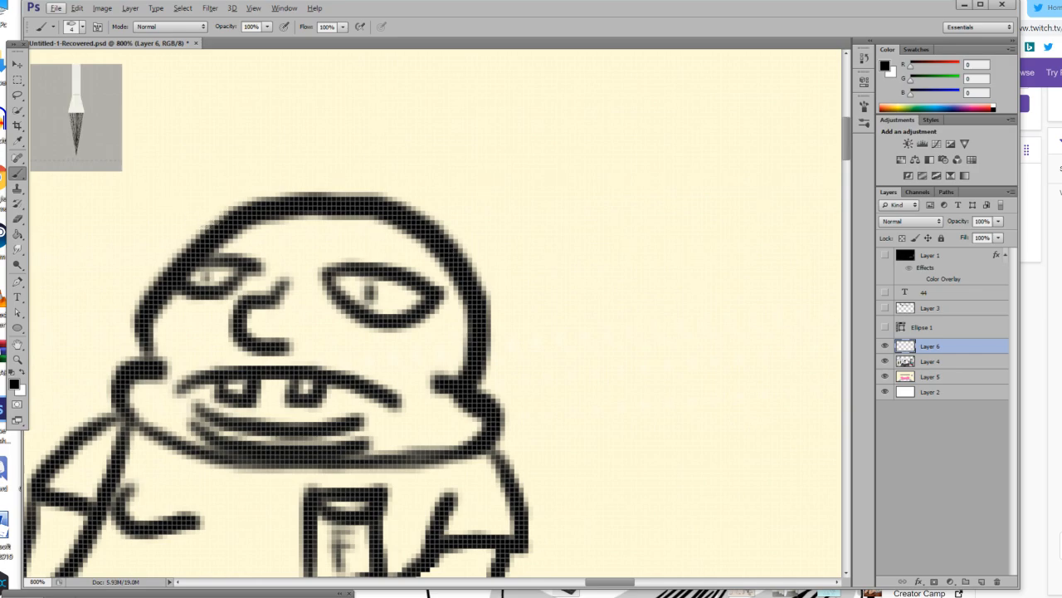
mouse_move(193, 247)
left_mouse_down()
mouse_move(140, 224)
mouse_move(136, 204)
mouse_move(149, 191)
mouse_move(212, 192)
mouse_move(401, 228)
left_mouse_up()
mouse_move(463, 239)
left_mouse_down()
mouse_move(532, 273)
mouse_move(530, 303)
mouse_move(496, 311)
left_mouse_up()
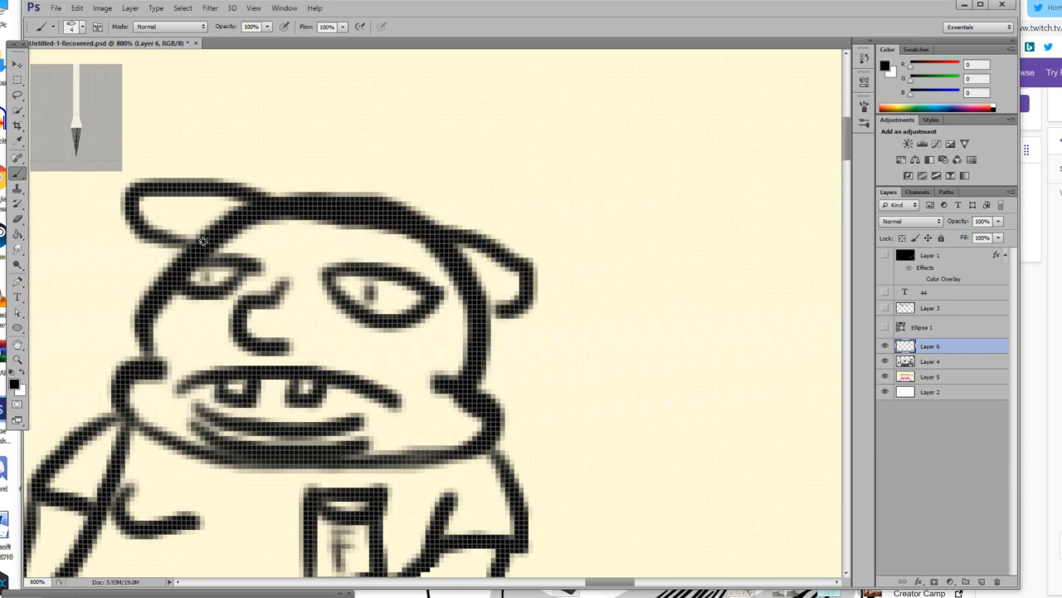
Draw a flat-topped, box-shaped hat crown on top of the head between the two flaps.
left_click_drag(221, 245, 380, 267)
key("ctrl+z")
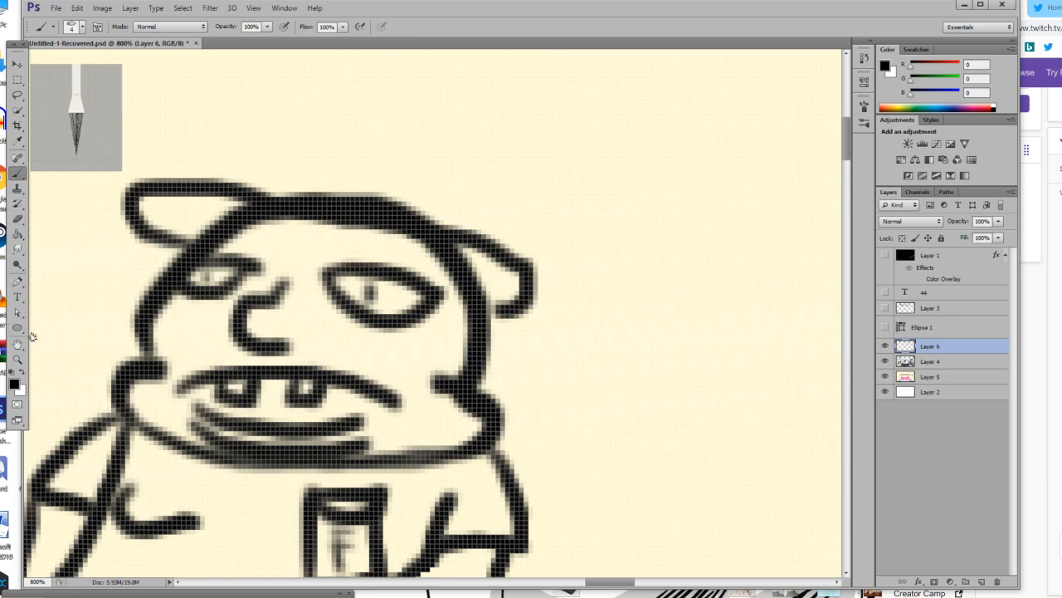
mouse_move(297, 197)
left_mouse_down()
mouse_move(317, 163)
mouse_move(433, 170)
mouse_move(445, 180)
mouse_move(448, 235)
left_mouse_up()
Draw a short cord with a looped tassel hanging from the end of each hat flap.
mouse_move(126, 236)
left_mouse_down()
mouse_move(108, 283)
mouse_move(122, 313)
mouse_move(116, 278)
left_mouse_up()
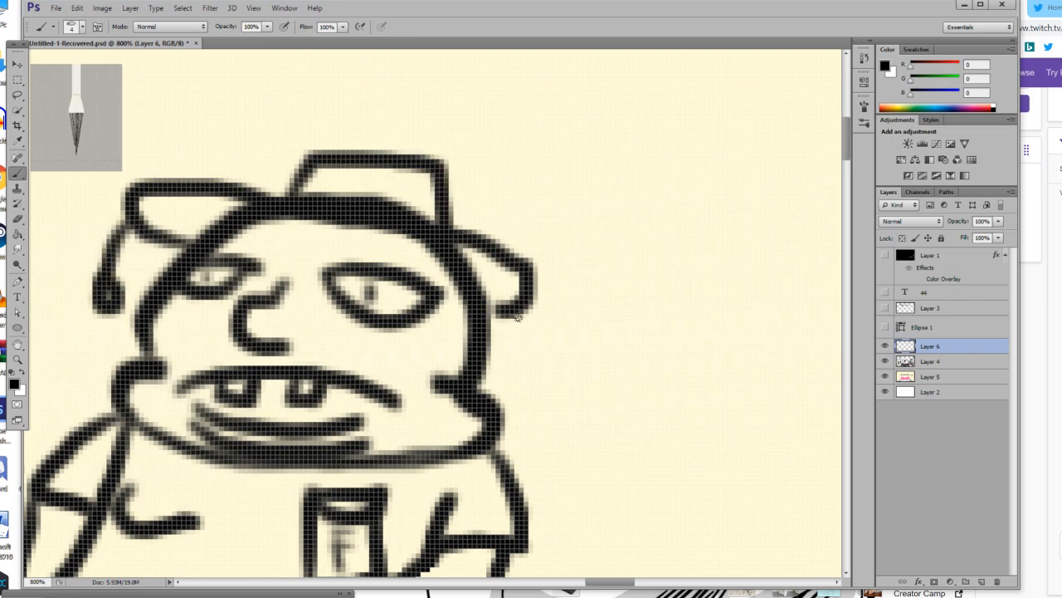
key("ctrl+z")
mouse_move(133, 223)
left_mouse_down()
mouse_move(89, 261)
mouse_move(104, 296)
mouse_move(106, 267)
left_mouse_up()
mouse_move(515, 312)
left_mouse_down()
mouse_move(538, 353)
mouse_move(521, 358)
mouse_move(541, 388)
mouse_move(544, 344)
left_mouse_up()
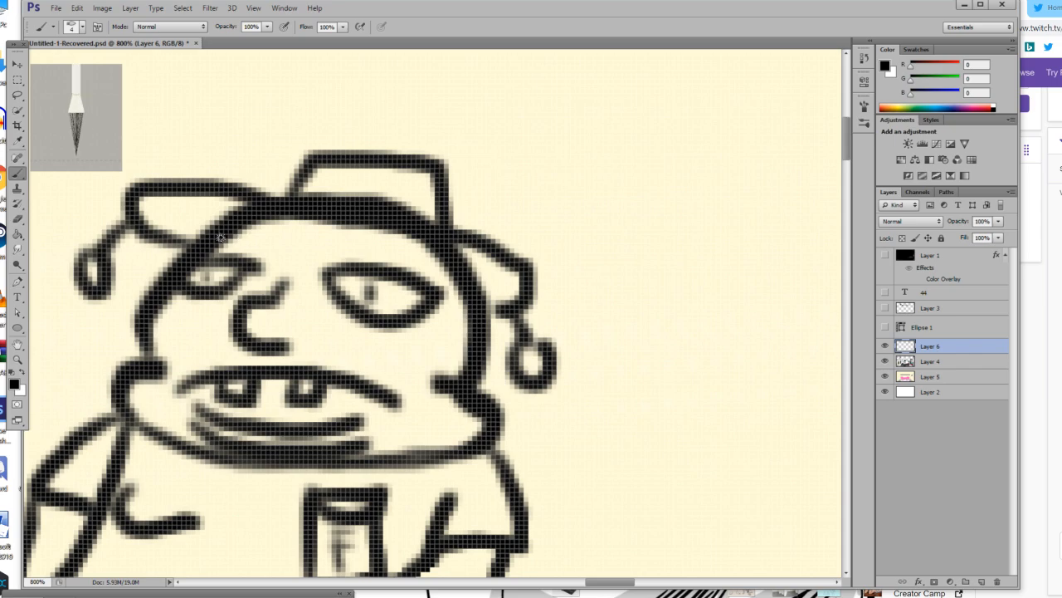
Draw the hat's curved brim across the forehead with a looped tassel hanging from it between the eyes.
mouse_move(209, 241)
left_mouse_down()
mouse_move(342, 249)
mouse_move(425, 267)
mouse_move(482, 297)
left_mouse_up()
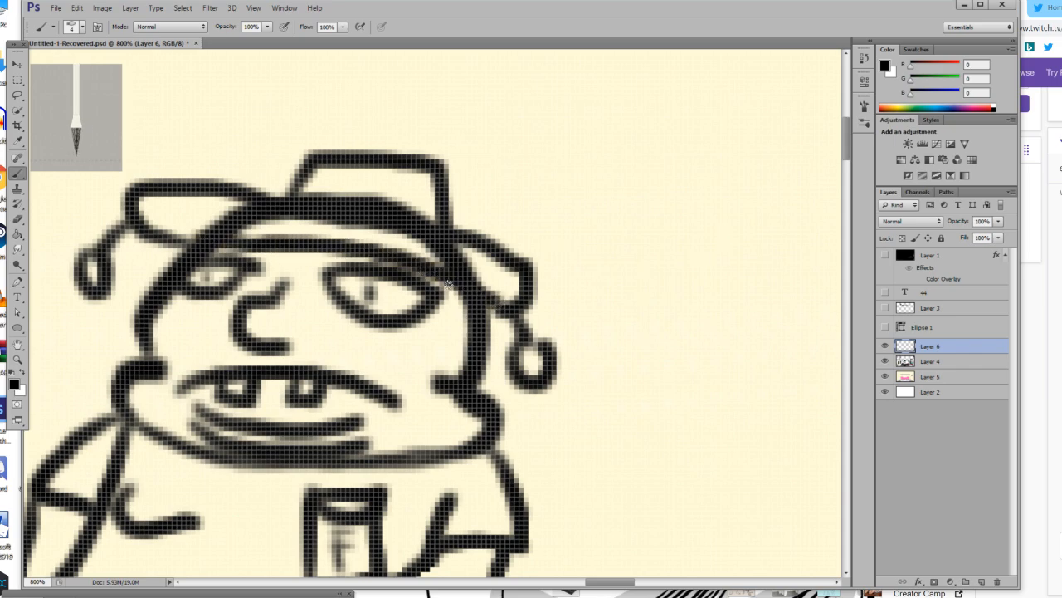
mouse_move(316, 259)
left_mouse_down()
mouse_move(321, 313)
mouse_move(312, 313)
mouse_move(327, 347)
mouse_move(316, 309)
left_mouse_up()
scroll(190, 272, "up", 2)
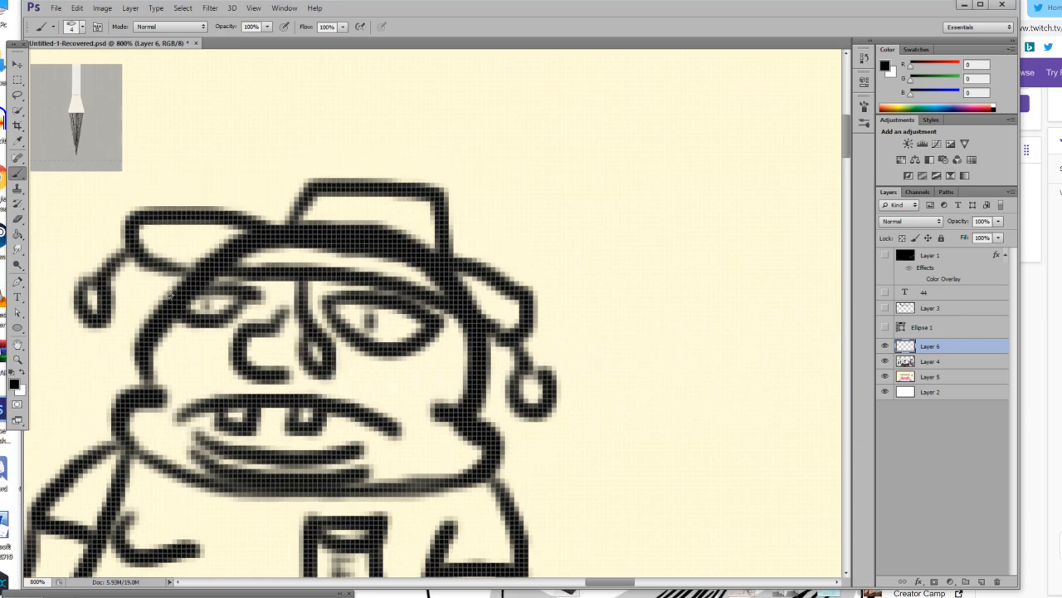
scroll(116, 290, "down", 5)
scroll(116, 290, "down", 1)
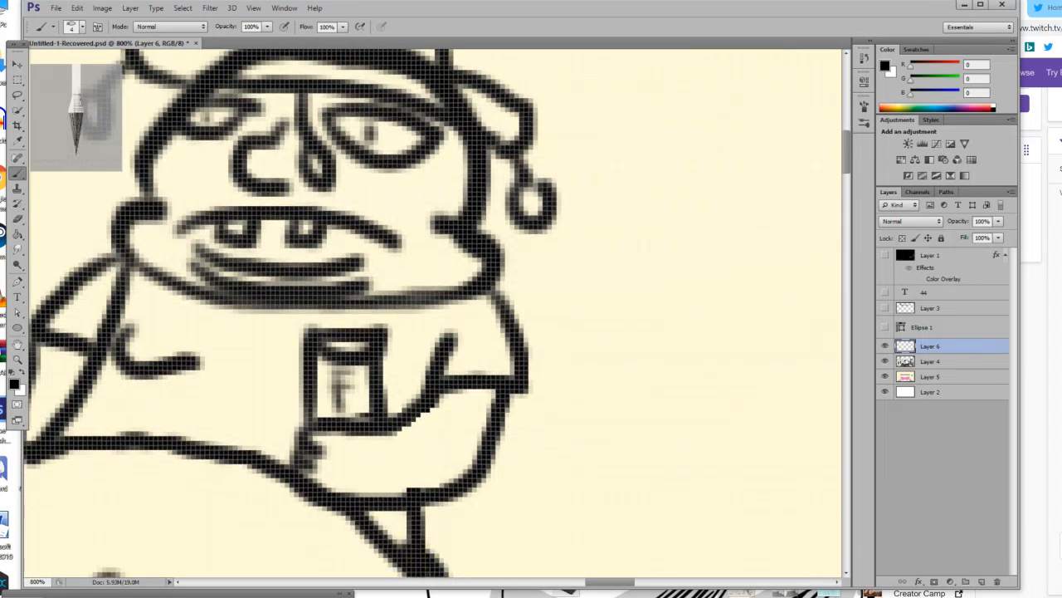
Add a new Normal-mode layer directly above Layer 4, beneath the figure's outline layer.
left_click(16, 361)
left_click_drag(197, 400, 93, 377)
left_click(93, 377)
left_click(95, 378)
scroll(98, 376, "down", 1)
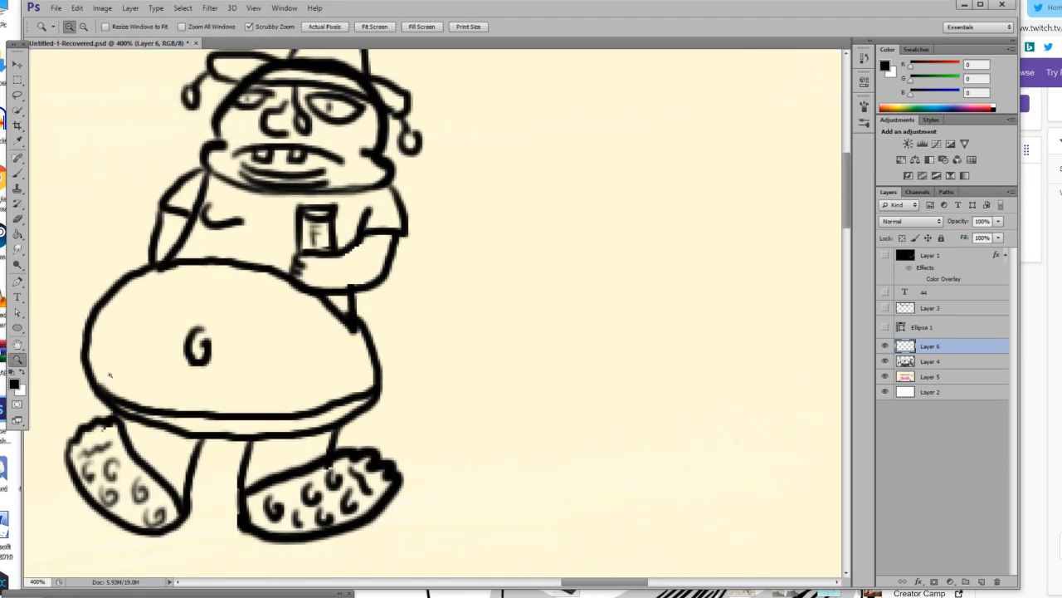
left_click_drag(161, 404, 104, 385)
left_click(78, 365)
left_click(79, 365)
scroll(145, 363, "down", 1)
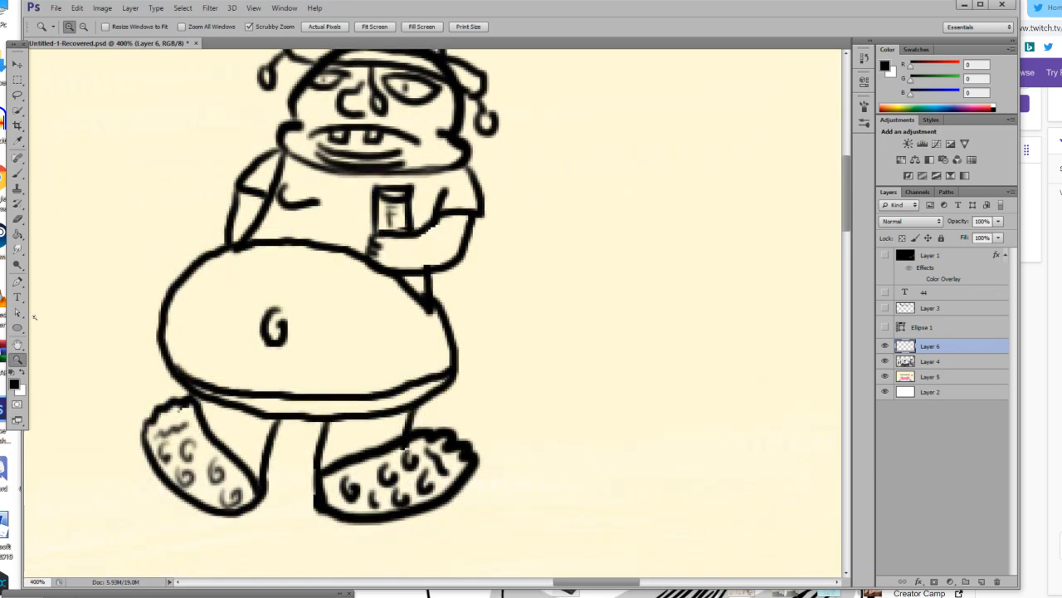
left_click(14, 383)
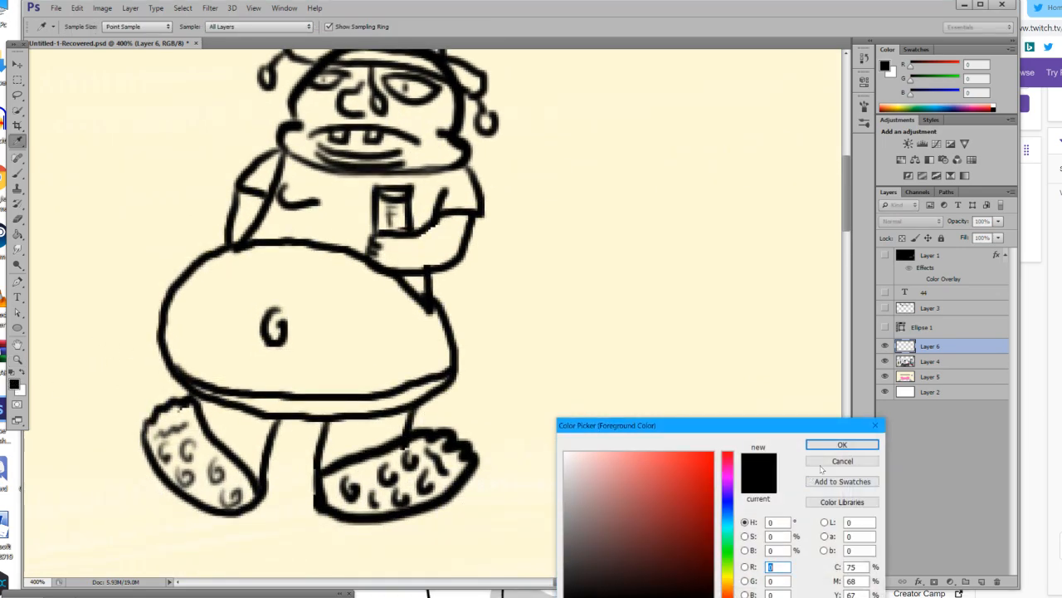
left_click(834, 461)
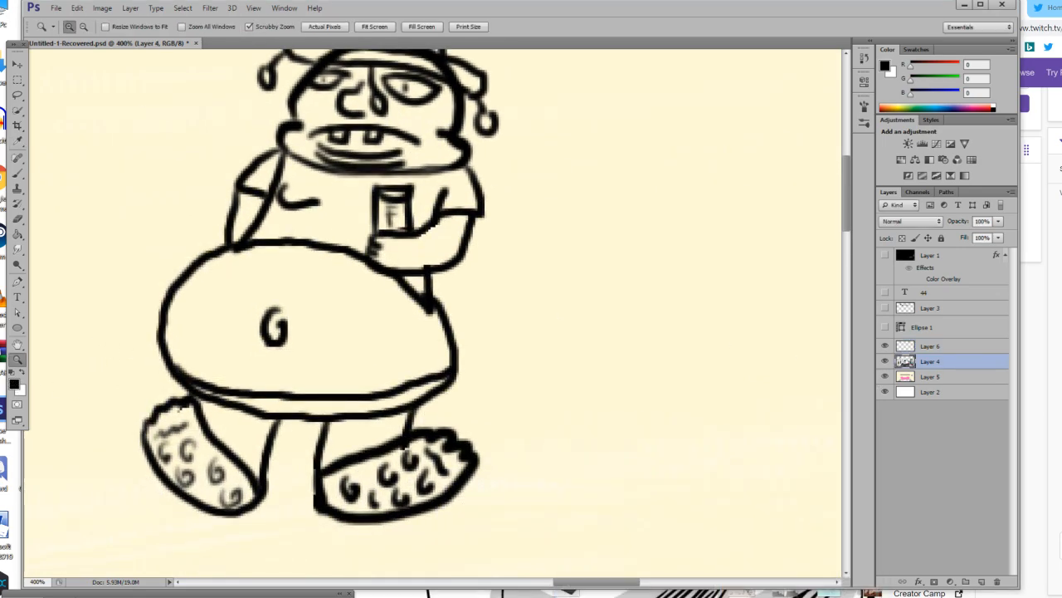
left_click(1011, 204)
left_click(1033, 198)
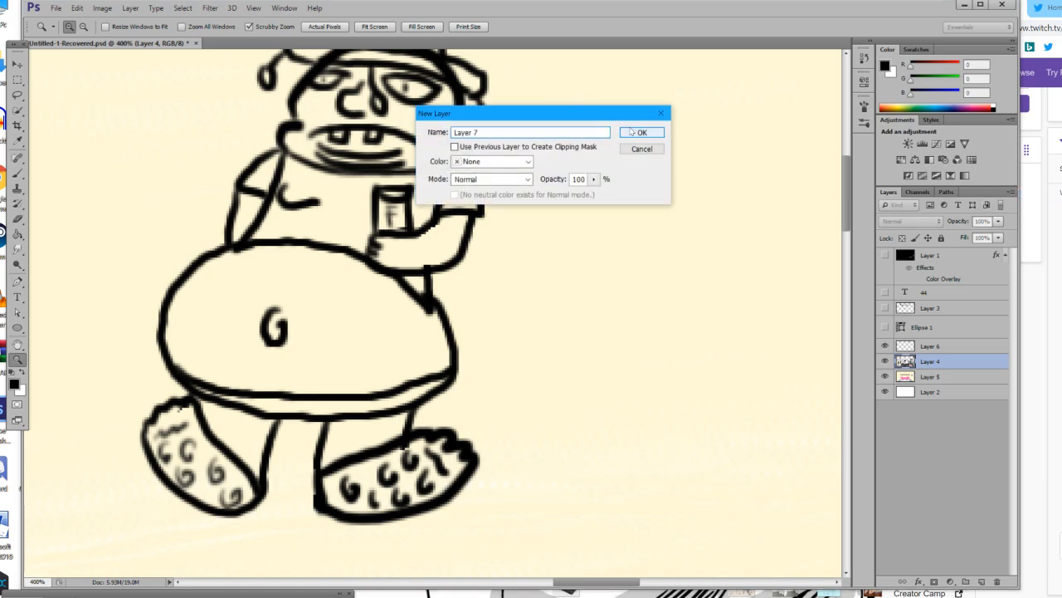
left_click(641, 133)
Set the foreground colour to a light skin pink with RGB 230, 187, 187.
scroll(286, 299, "up", 5)
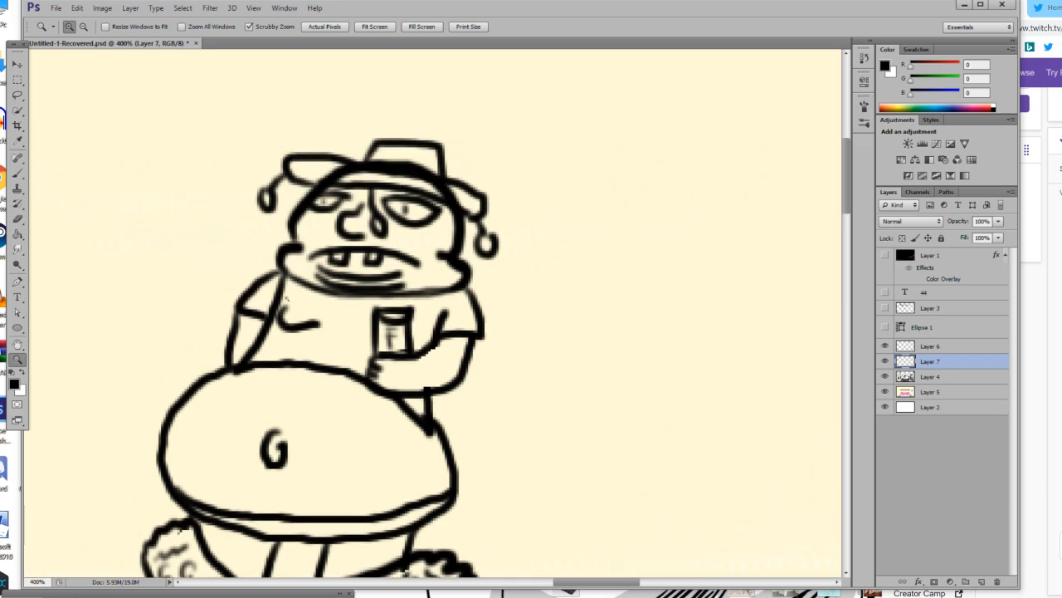
left_click(12, 383)
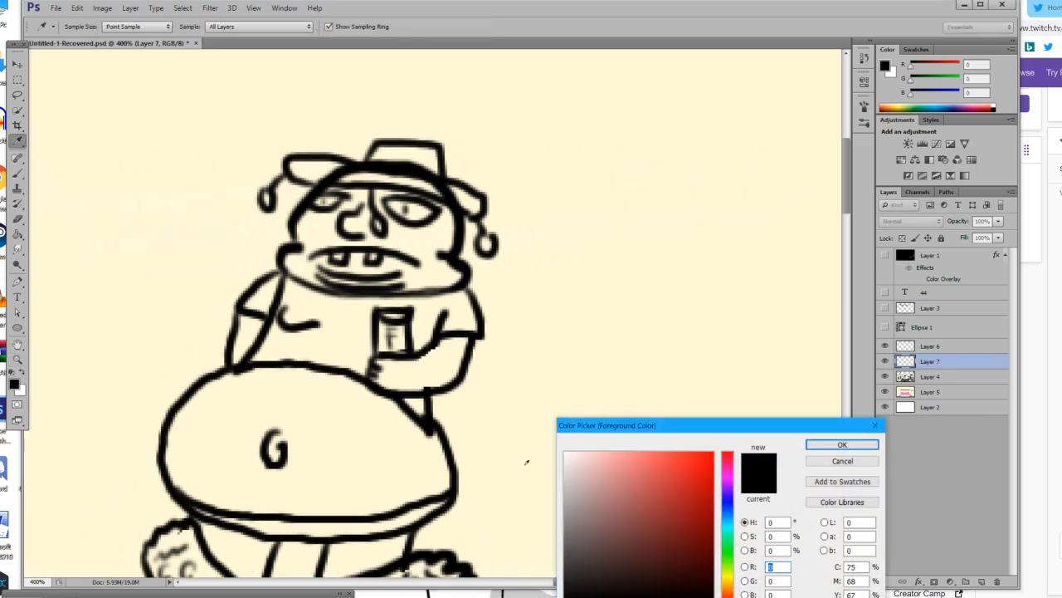
left_click_drag(651, 511, 594, 468)
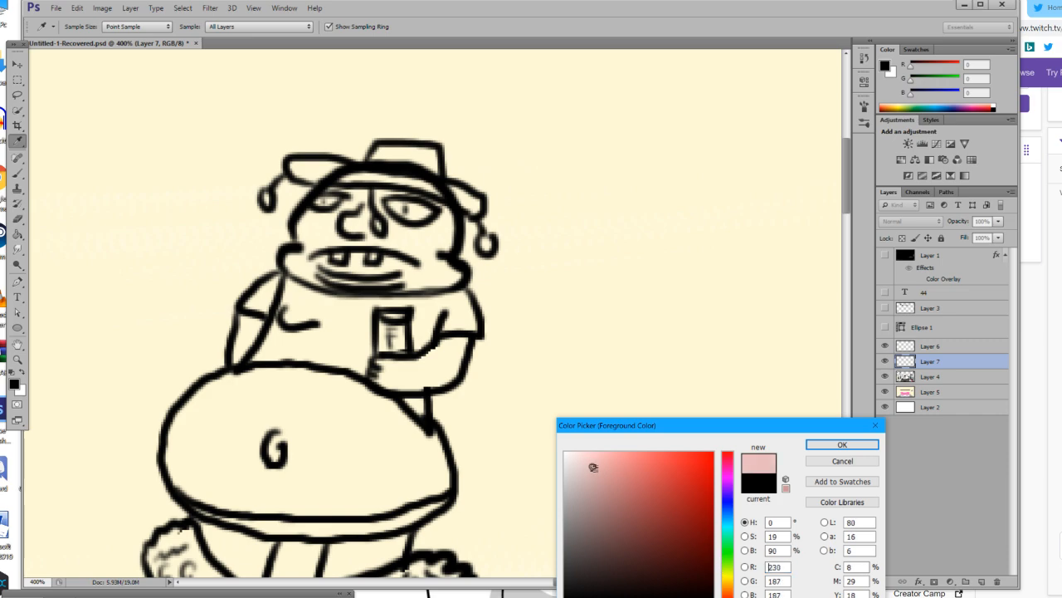
left_click(819, 447)
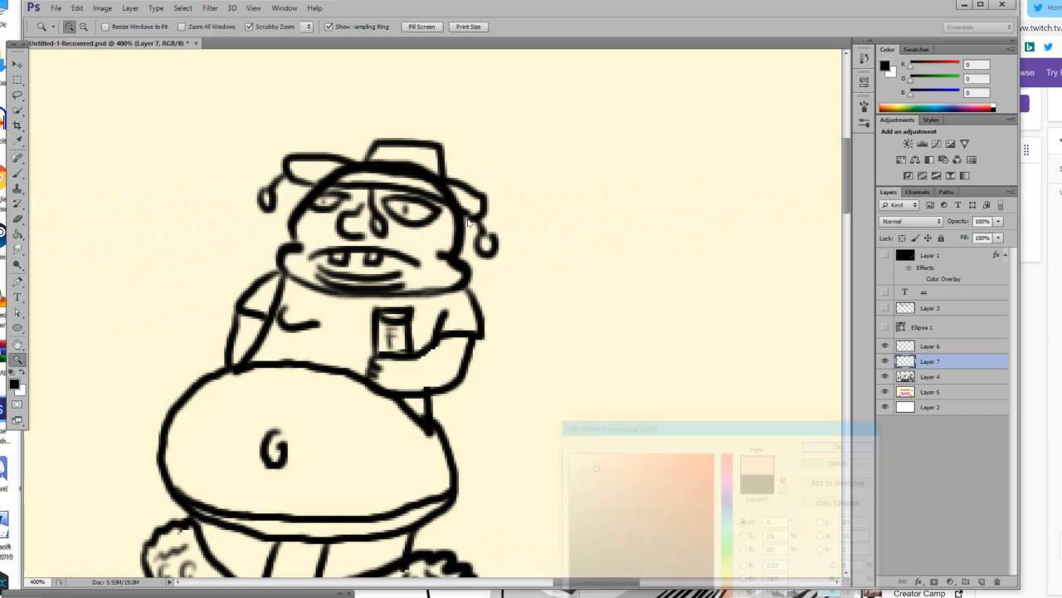
Enlarge the brush to 36 px and paint the figure's face and both forearms pink.
left_click(18, 173)
left_click(81, 27)
mouse_move(356, 249)
left_mouse_down()
mouse_move(312, 270)
mouse_move(306, 251)
mouse_move(330, 253)
mouse_move(324, 217)
mouse_move(316, 253)
mouse_move(358, 193)
mouse_move(395, 184)
mouse_move(412, 260)
mouse_move(447, 214)
mouse_move(449, 275)
mouse_move(333, 274)
mouse_move(377, 220)
mouse_move(365, 220)
mouse_move(395, 214)
left_mouse_up()
mouse_move(448, 358)
left_mouse_down()
mouse_move(385, 370)
mouse_move(411, 374)
mouse_move(453, 349)
mouse_move(460, 359)
mouse_move(427, 379)
left_mouse_up()
left_click_drag(236, 309, 255, 324)
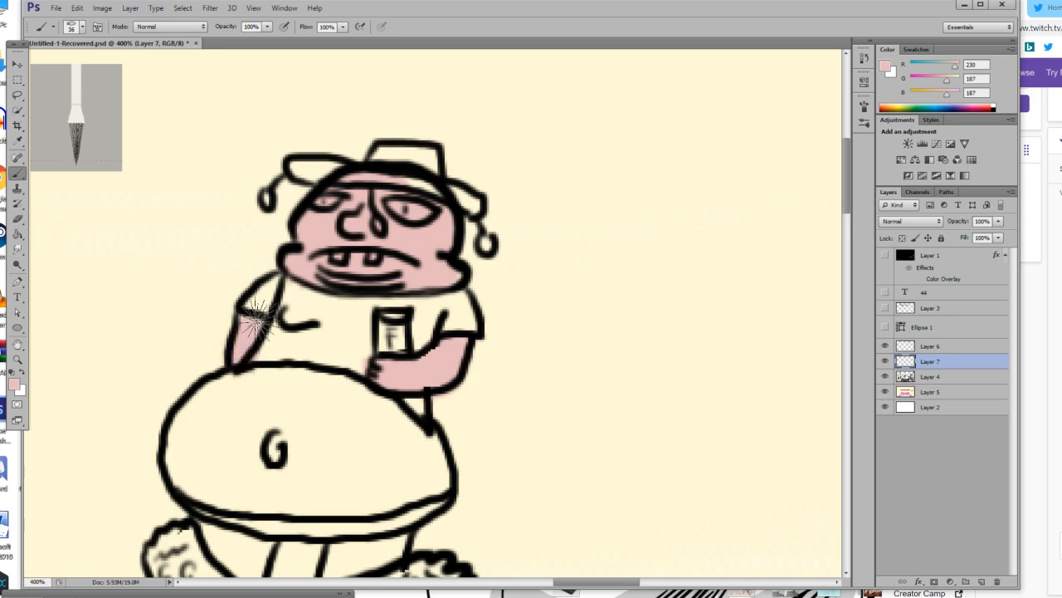
Fill the figure's large round belly with the pink skin colour using the brush.
scroll(282, 365, "down", 2)
mouse_move(216, 446)
left_mouse_down()
mouse_move(418, 443)
mouse_move(385, 458)
mouse_move(322, 457)
left_mouse_up()
key("ctrl+z")
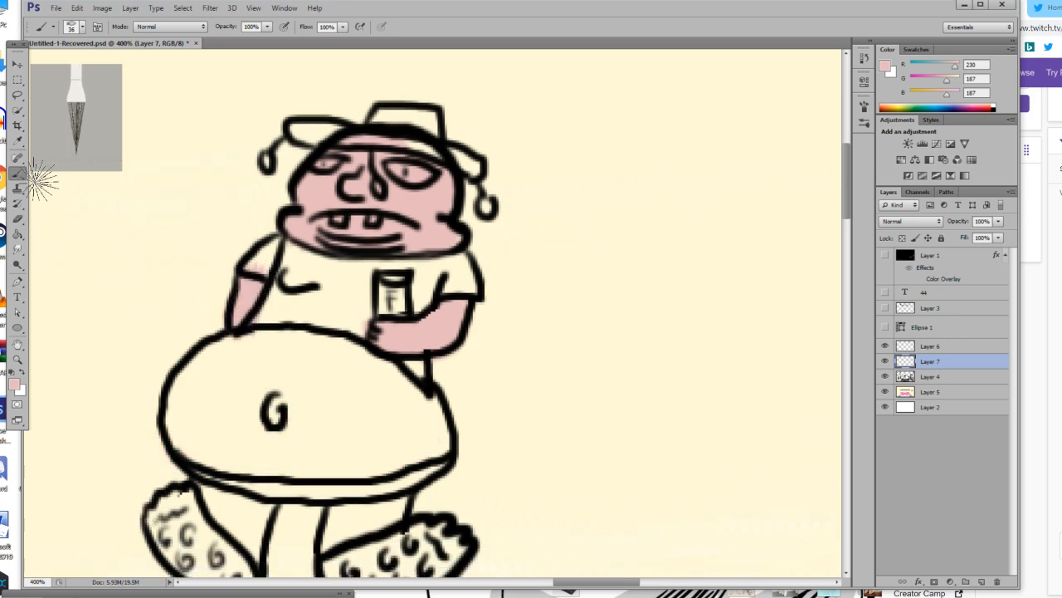
mouse_move(230, 408)
left_mouse_down()
mouse_move(211, 371)
mouse_move(190, 428)
mouse_move(256, 456)
mouse_move(303, 433)
mouse_move(238, 424)
mouse_move(352, 454)
mouse_move(446, 448)
mouse_move(425, 408)
mouse_move(434, 430)
mouse_move(299, 423)
mouse_move(378, 430)
mouse_move(283, 401)
mouse_move(390, 413)
mouse_move(328, 378)
mouse_move(411, 391)
mouse_move(341, 352)
mouse_move(257, 342)
mouse_move(212, 358)
mouse_move(288, 359)
mouse_move(226, 392)
mouse_move(198, 423)
mouse_move(190, 395)
mouse_move(194, 438)
mouse_move(211, 419)
left_mouse_up()
Paint both of the figure's feet with the pink skin colour.
scroll(212, 429, "down", 1)
mouse_move(191, 473)
left_mouse_down()
mouse_move(232, 504)
mouse_move(178, 427)
mouse_move(184, 422)
mouse_move(236, 494)
mouse_move(151, 461)
mouse_move(151, 437)
left_mouse_up()
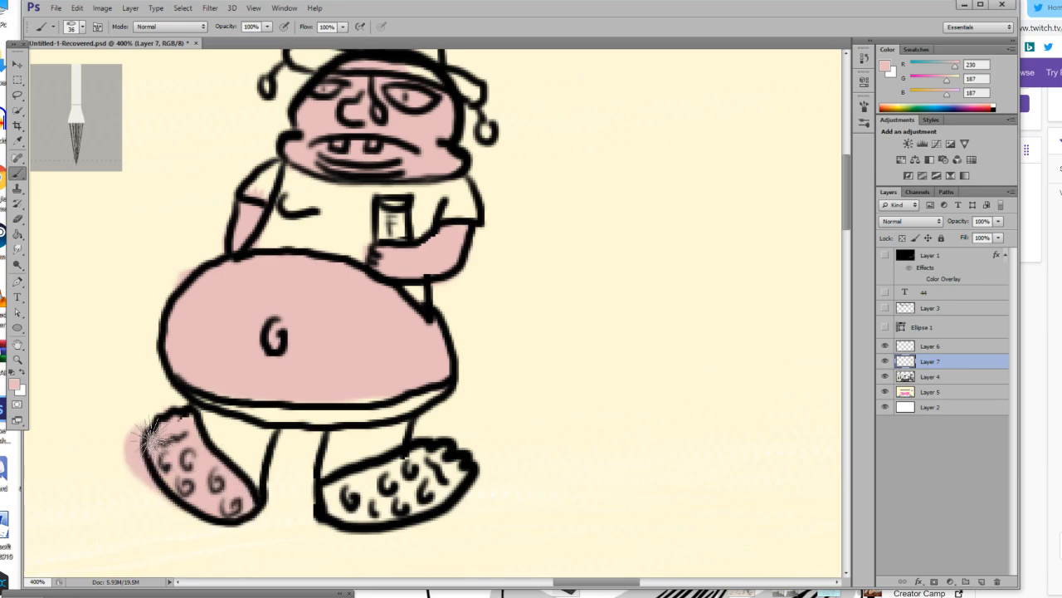
mouse_move(406, 487)
left_mouse_down()
mouse_move(351, 498)
mouse_move(421, 498)
mouse_move(465, 467)
mouse_move(419, 469)
mouse_move(448, 460)
left_mouse_up()
Switch to the Eraser to clean up the pink spilling outside the left foot's outline.
left_click(17, 221)
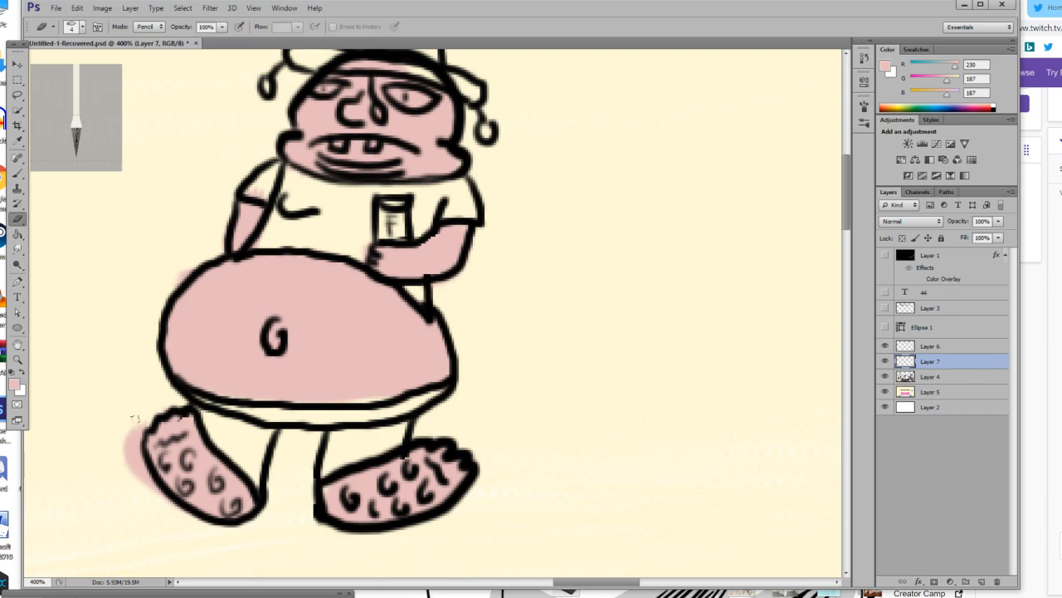
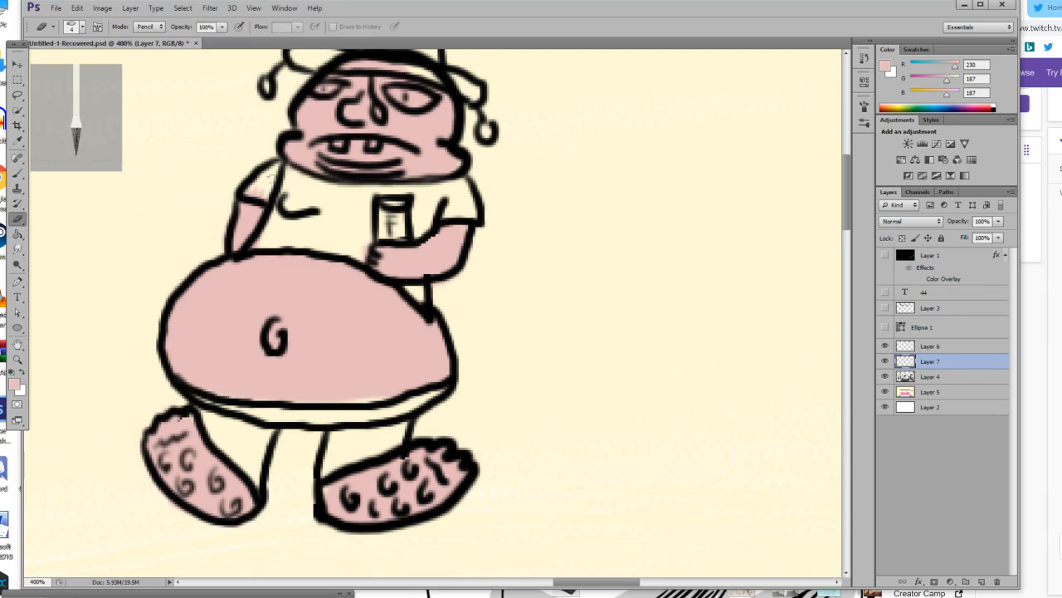
Pick an olive green (RGB 155, 163, 61) and paint the figure's T-shirt, including both sleeves.
scroll(332, 332, "up", 2)
left_click(13, 383)
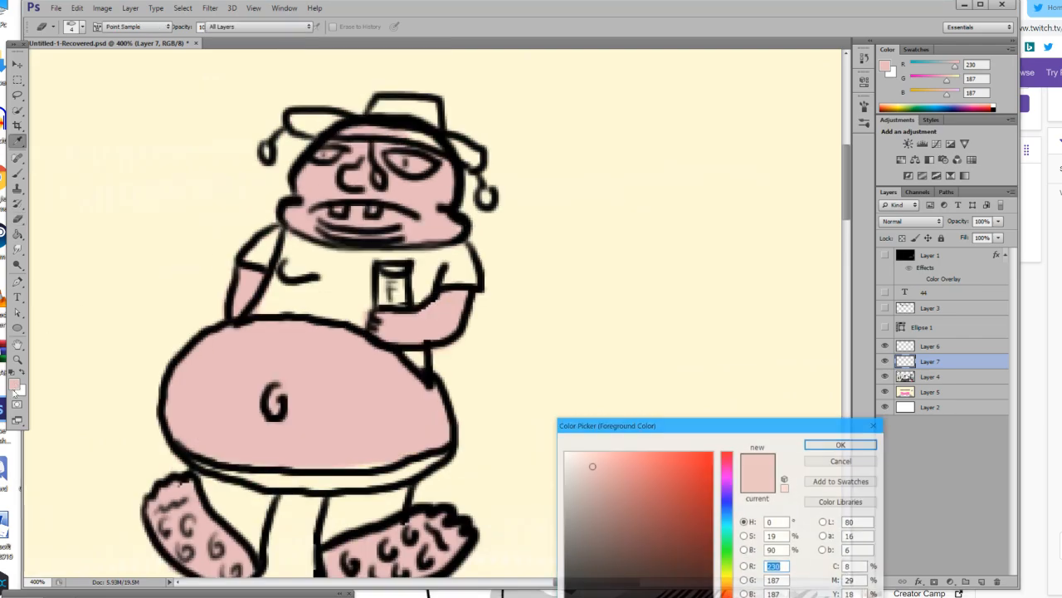
left_click(729, 575)
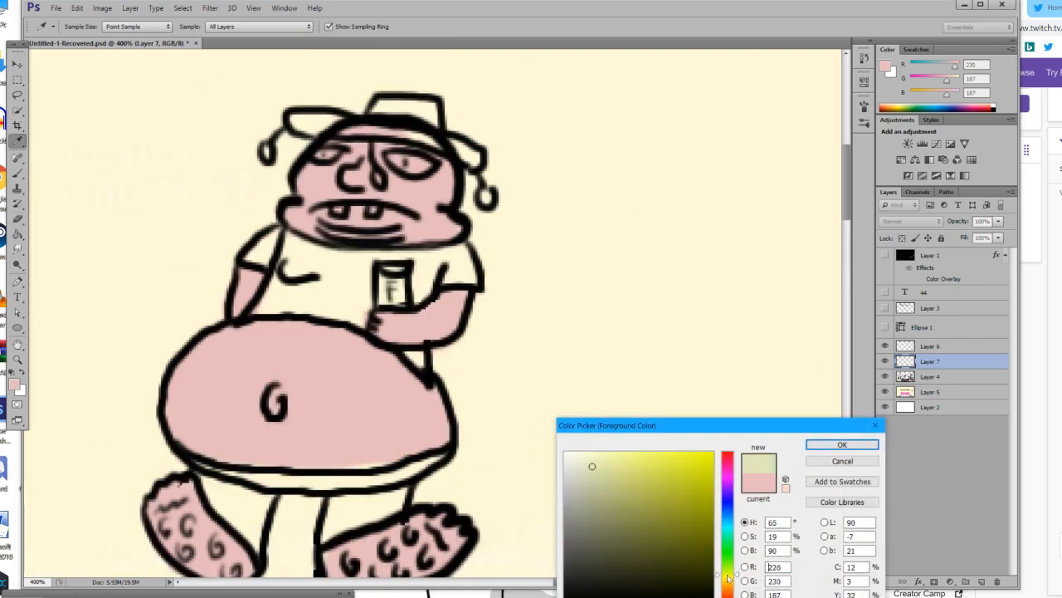
mouse_move(613, 495)
left_mouse_down()
mouse_move(607, 514)
mouse_move(656, 505)
left_mouse_up()
left_click(841, 444)
key("b")
left_click(297, 295)
mouse_move(297, 295)
left_mouse_down()
mouse_move(317, 258)
mouse_move(274, 304)
mouse_move(297, 258)
mouse_move(276, 244)
mouse_move(268, 249)
mouse_move(287, 244)
mouse_move(359, 270)
mouse_move(320, 308)
mouse_move(361, 316)
mouse_move(330, 284)
left_mouse_up()
mouse_move(440, 282)
left_mouse_down()
mouse_move(452, 274)
mouse_move(427, 282)
mouse_move(478, 267)
mouse_move(440, 256)
mouse_move(356, 270)
mouse_move(398, 287)
left_mouse_up()
Pick a bright blue (RGB 12, 0, 255), reduce the brush to 13 px and fill the can in the figure's hand.
left_click(15, 384)
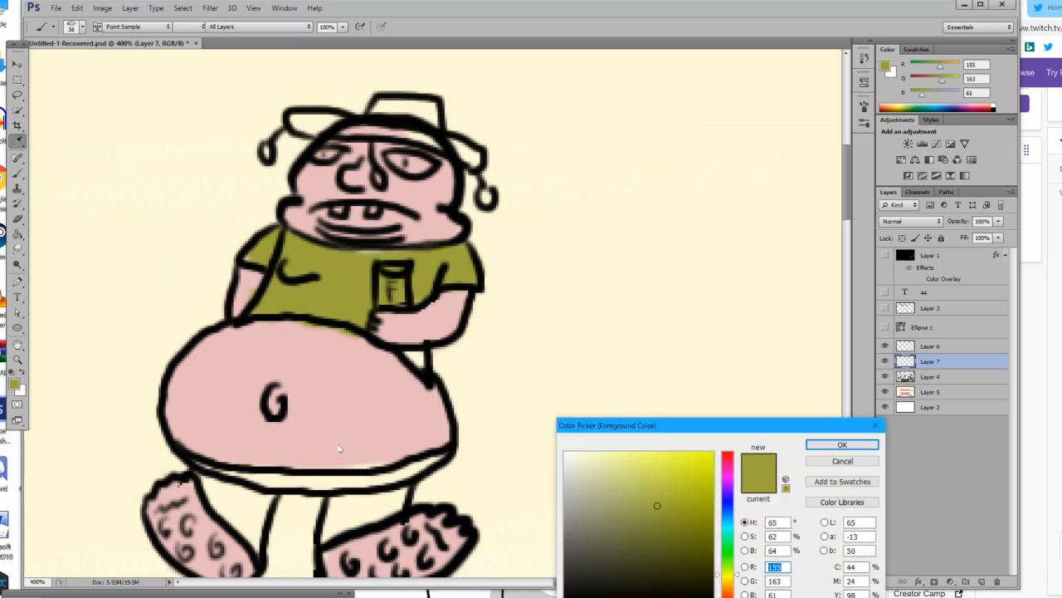
left_click(728, 500)
left_click(713, 474)
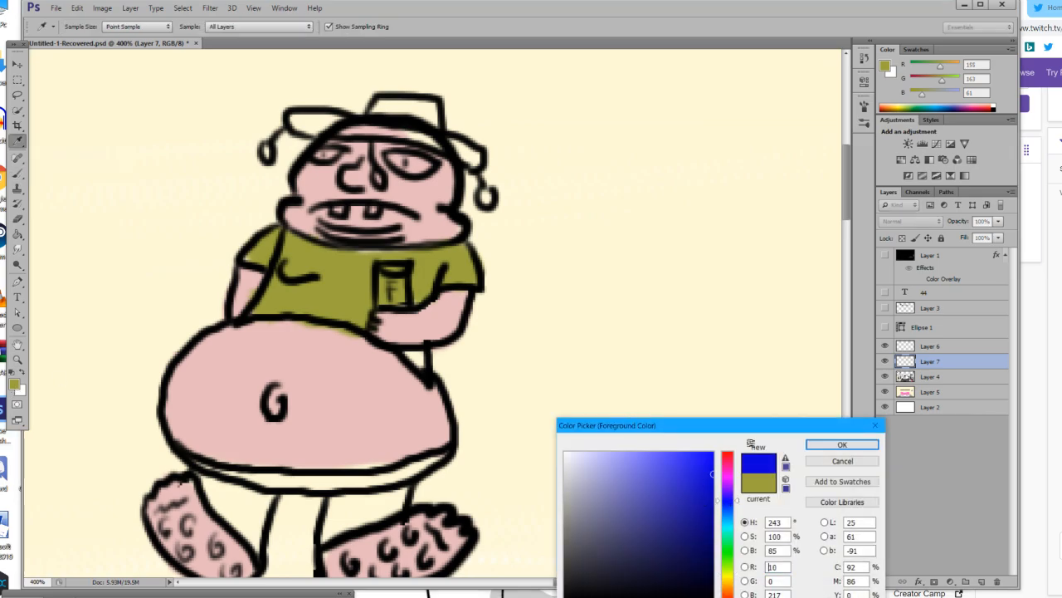
left_click(832, 445)
left_click(82, 29)
key("Return")
left_click_drag(384, 279, 391, 299)
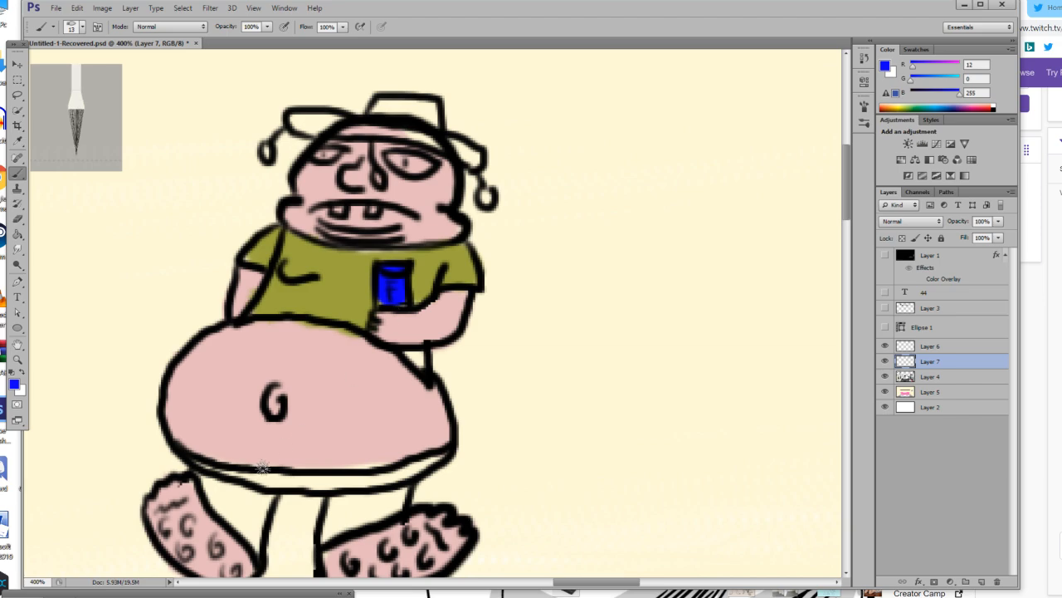
Pick a dark blue (RGB 56, 53, 122) and paint the trousers' waistband and the edges of the left trouser leg.
left_click(14, 384)
left_click_drag(635, 511, 649, 530)
left_click(841, 444)
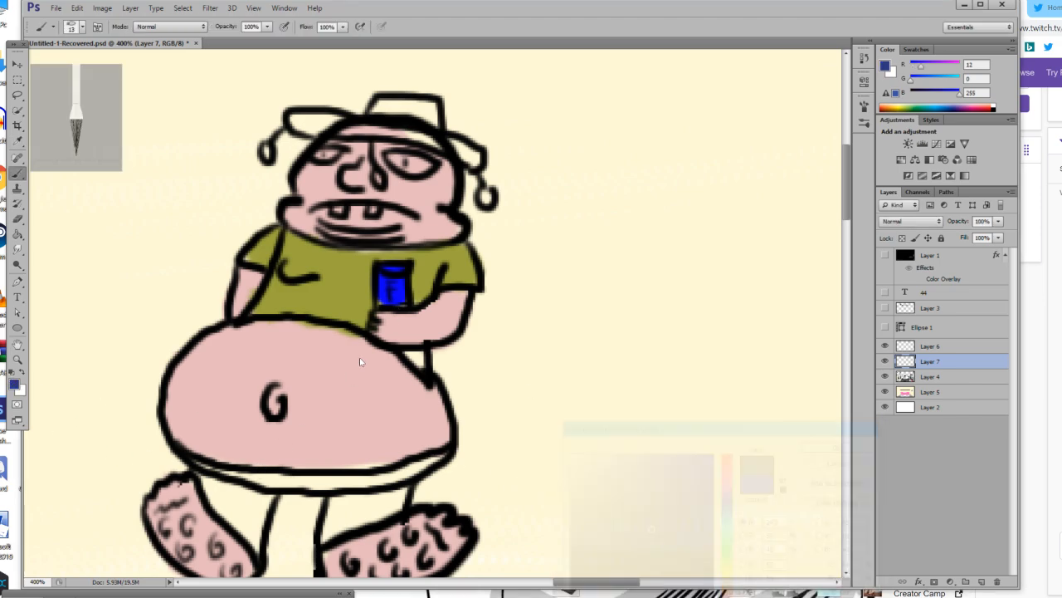
scroll(360, 360, "down", 1)
mouse_move(211, 445)
left_mouse_down()
mouse_move(317, 461)
mouse_move(427, 436)
left_mouse_up()
mouse_move(275, 454)
left_mouse_down()
mouse_move(256, 519)
mouse_move(189, 448)
left_mouse_up()
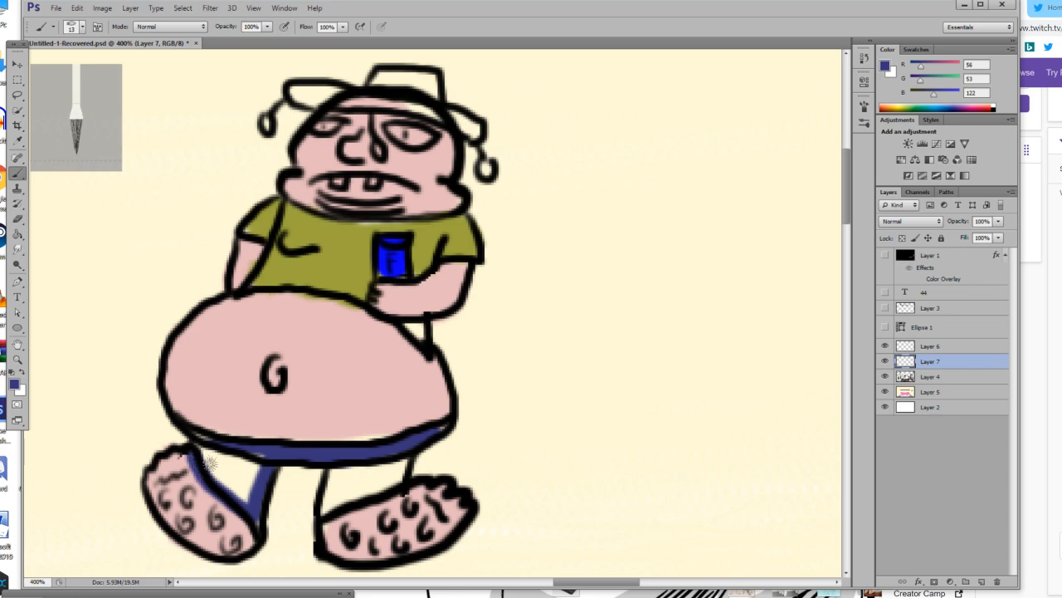
Undo the last few trouser strokes and fill both trouser legs with the dark blue.
key("ctrl+alt+z")
key("ctrl+alt+z")
key("ctrl+alt+z")
mouse_move(274, 461)
left_mouse_down()
mouse_move(260, 523)
mouse_move(219, 490)
mouse_move(207, 451)
mouse_move(268, 470)
mouse_move(231, 460)
mouse_move(238, 474)
mouse_move(228, 480)
mouse_move(252, 503)
mouse_move(215, 473)
mouse_move(215, 457)
mouse_move(348, 452)
mouse_move(217, 445)
mouse_move(400, 450)
mouse_move(439, 431)
mouse_move(346, 468)
mouse_move(331, 510)
mouse_move(410, 483)
mouse_move(408, 457)
mouse_move(385, 489)
mouse_move(395, 466)
mouse_move(343, 484)
left_mouse_up()
Sample the pink skin colour and touch up the belly along its lower and upper outlines.
left_click(18, 142)
left_click(308, 340)
left_click(16, 174)
left_click_drag(302, 419, 378, 430)
mouse_move(203, 425)
left_mouse_down()
mouse_move(353, 354)
mouse_move(304, 313)
mouse_move(352, 309)
left_mouse_up()
left_click_drag(273, 300, 406, 349)
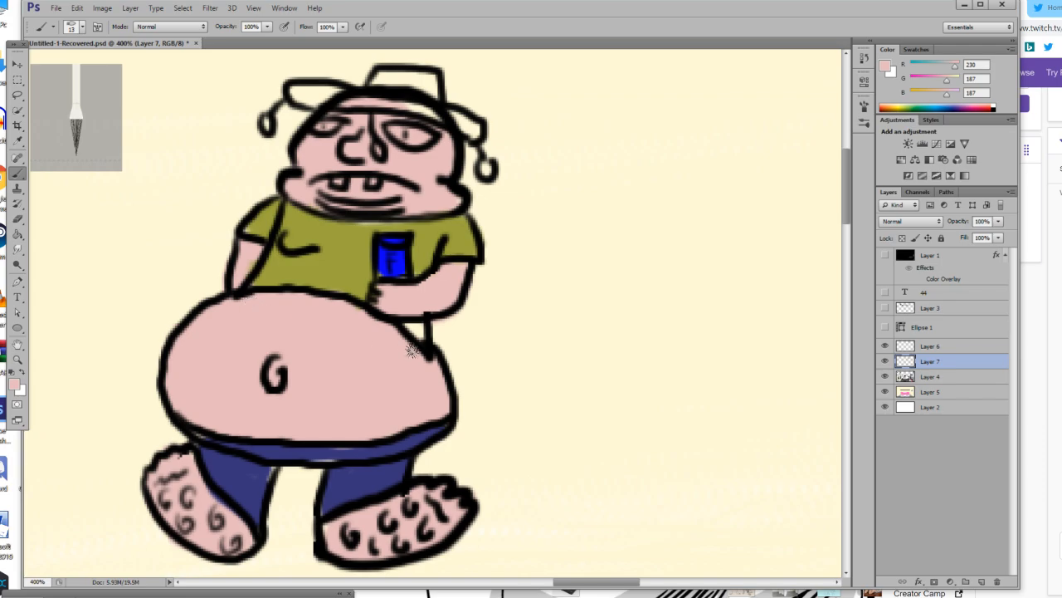
Sample the shirt's olive green and fill the unpainted shirt gap below the forearm holding the can.
left_click(19, 142)
left_click(344, 245)
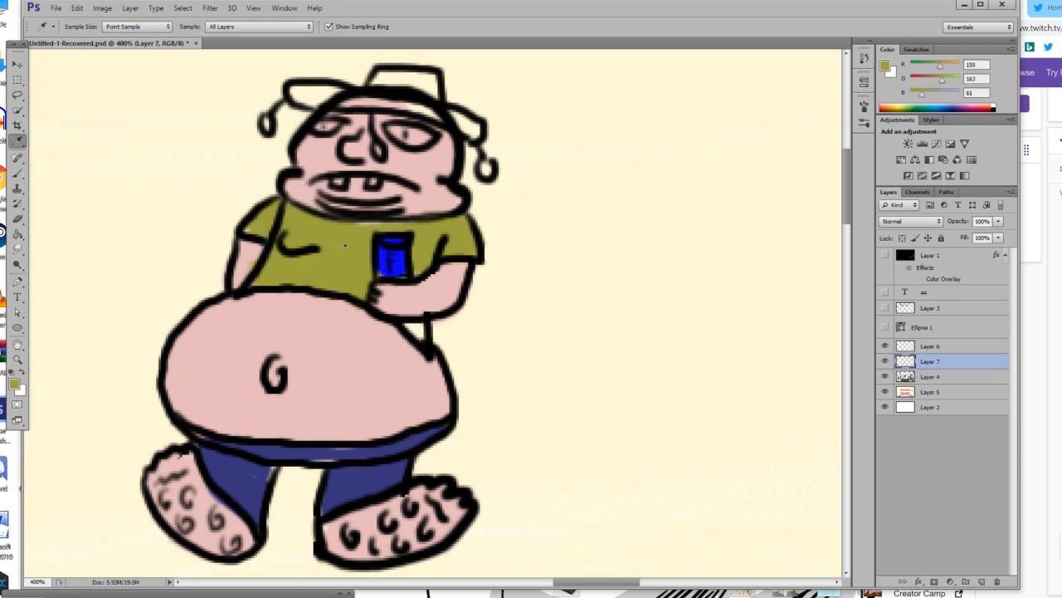
left_click(18, 174)
left_click_drag(407, 319, 423, 332)
Switch to white and paint the figure's two teeth and the whites of both eyes.
scroll(428, 339, "up", 3)
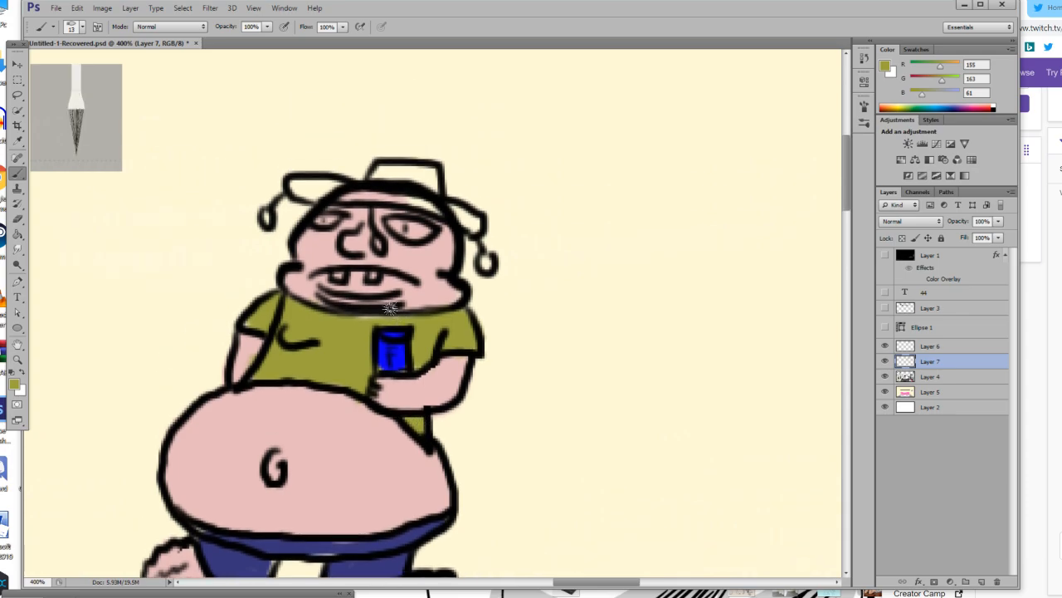
left_click_drag(360, 454, 364, 455)
left_click(23, 375)
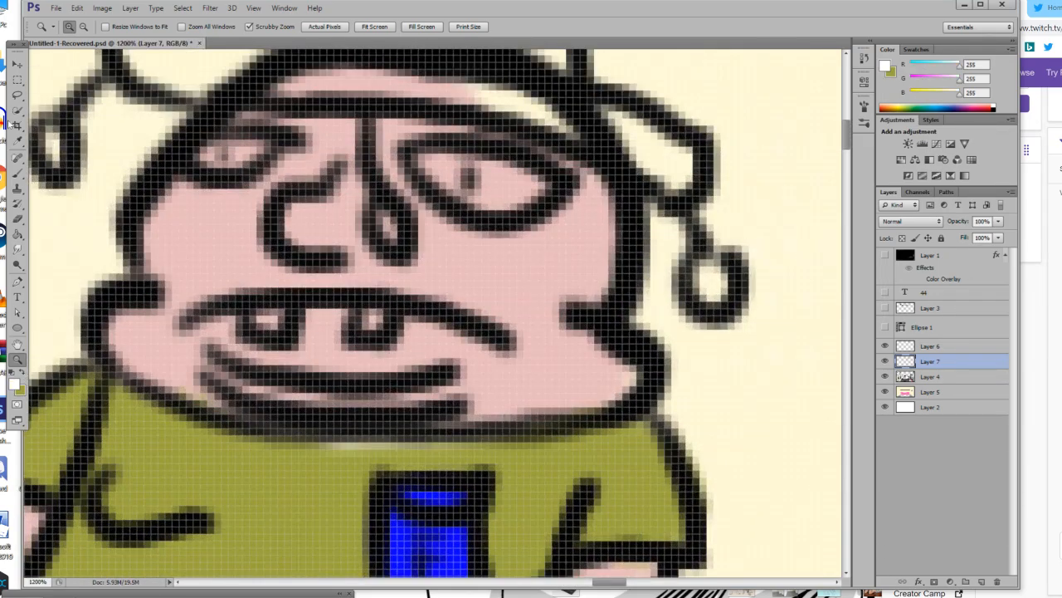
left_click(16, 172)
left_click(266, 318)
left_click(373, 318)
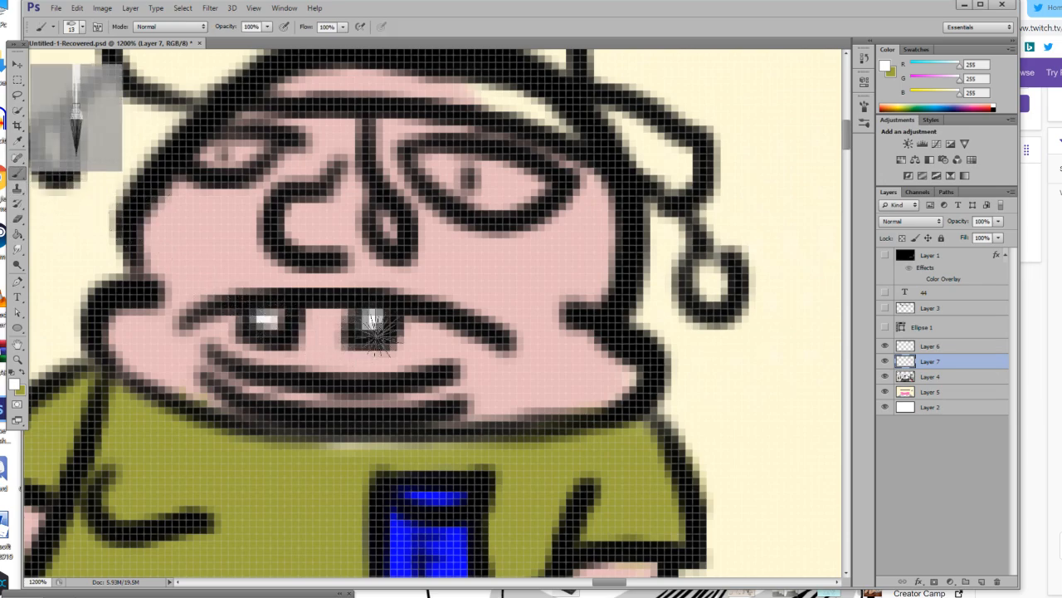
scroll(269, 305, "up", 5)
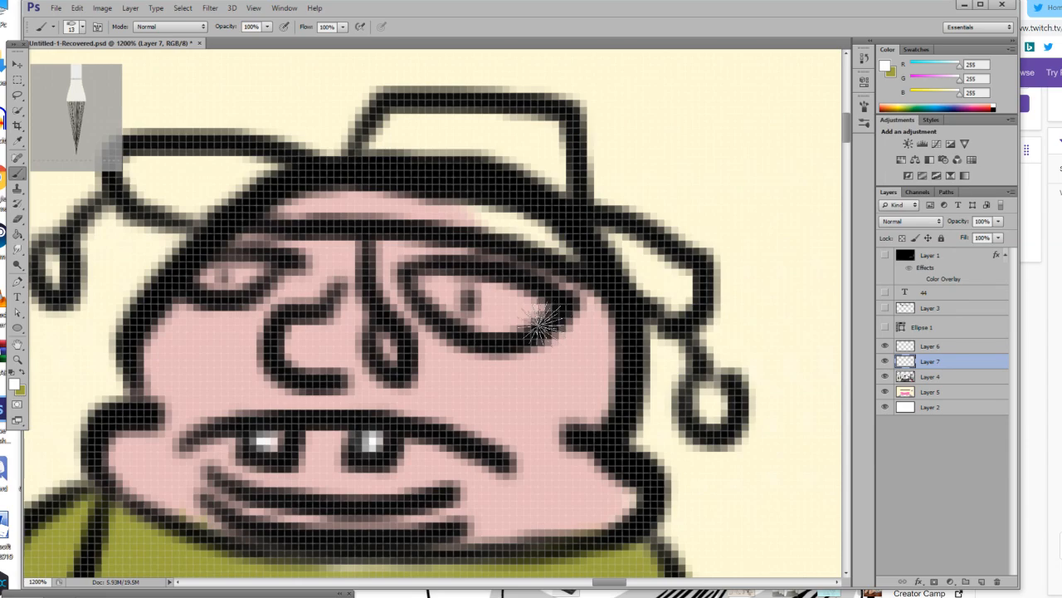
mouse_move(420, 295)
left_mouse_down()
mouse_move(494, 300)
mouse_move(535, 324)
left_mouse_up()
mouse_move(214, 278)
left_mouse_down()
mouse_move(249, 275)
mouse_move(236, 295)
left_mouse_up()
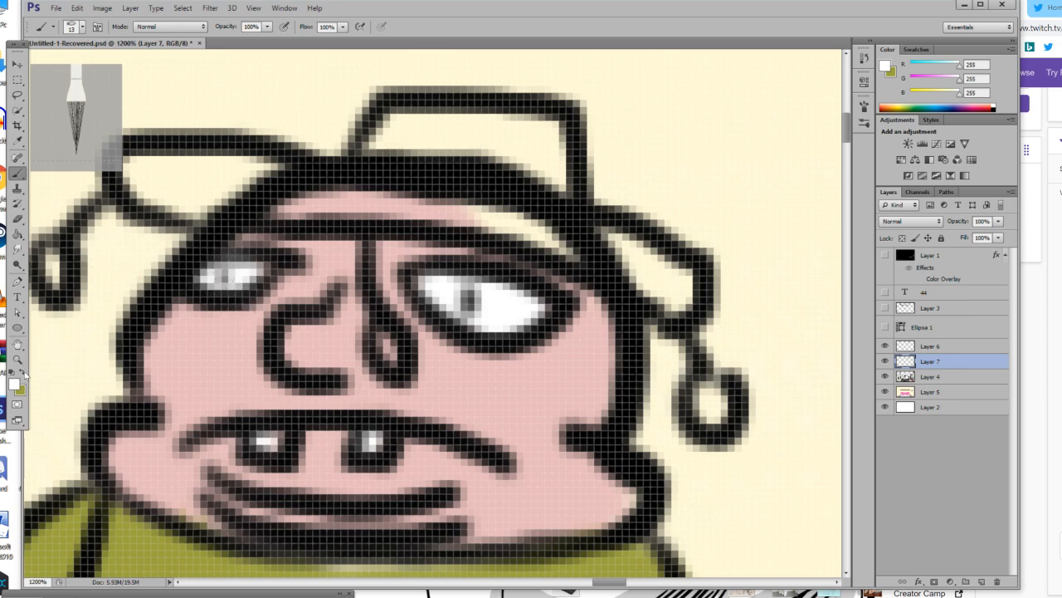
Pick a dark olive (RGB 90, 95, 37) and fill the hat's crown and brim.
left_click(23, 373)
left_click(14, 384)
left_click_drag(649, 525, 656, 546)
left_click(842, 444)
mouse_move(489, 145)
left_mouse_down()
mouse_move(394, 135)
mouse_move(578, 149)
mouse_move(548, 140)
mouse_move(550, 182)
mouse_move(683, 285)
mouse_move(626, 274)
left_mouse_up()
mouse_move(303, 195)
left_mouse_down()
mouse_move(158, 173)
mouse_move(274, 173)
mouse_move(160, 199)
mouse_move(176, 193)
mouse_move(156, 178)
mouse_move(215, 198)
mouse_move(291, 170)
mouse_move(555, 230)
mouse_move(357, 199)
mouse_move(590, 242)
left_mouse_up()
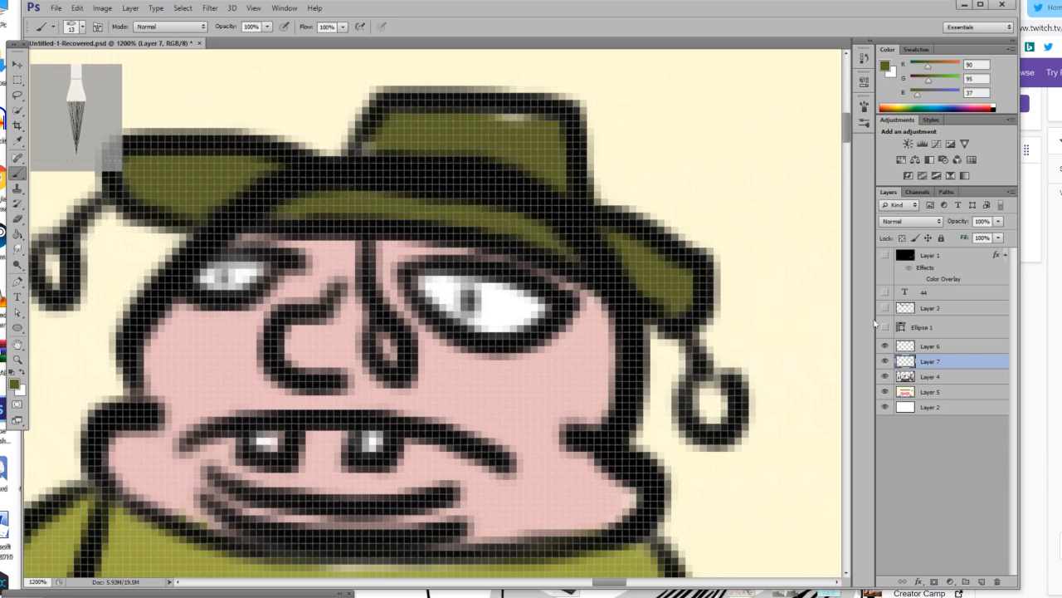
Erase the head outline crossing the hat brim on Layer 6.
left_click(938, 349)
left_click(18, 219)
mouse_move(278, 189)
left_mouse_down()
mouse_move(245, 195)
mouse_move(315, 204)
mouse_move(241, 194)
mouse_move(222, 203)
mouse_move(288, 193)
mouse_move(262, 181)
mouse_move(360, 208)
left_mouse_up()
mouse_move(533, 230)
left_mouse_down()
mouse_move(648, 257)
mouse_move(674, 293)
left_mouse_up()
scroll(288, 218, "down", 1)
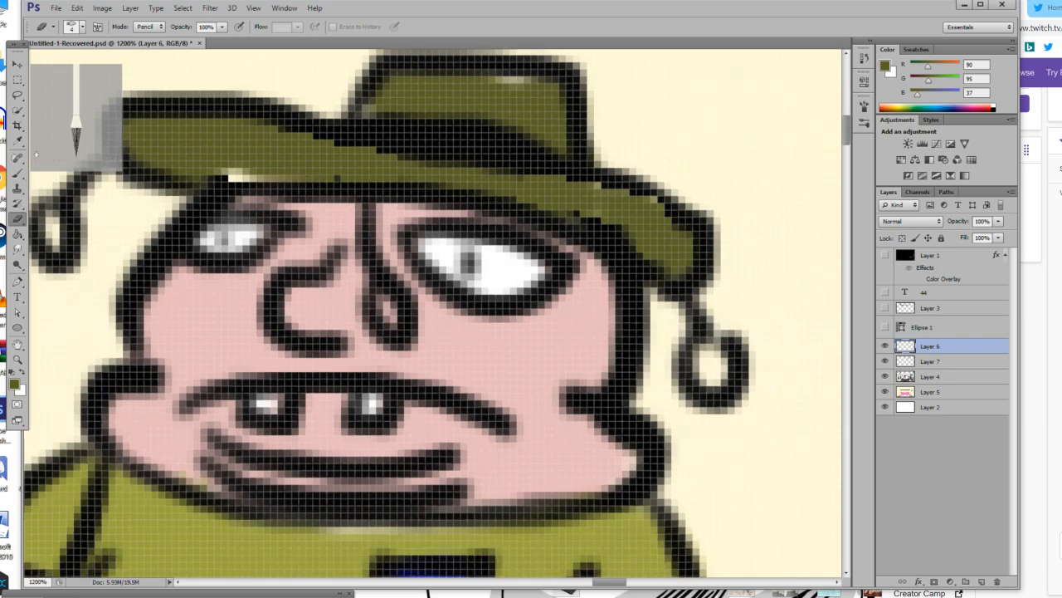
Paint both hat tassels and the drip beside the nose white, using a 6 px brush for the drip.
left_click(17, 142)
left_click(17, 159)
left_click(17, 173)
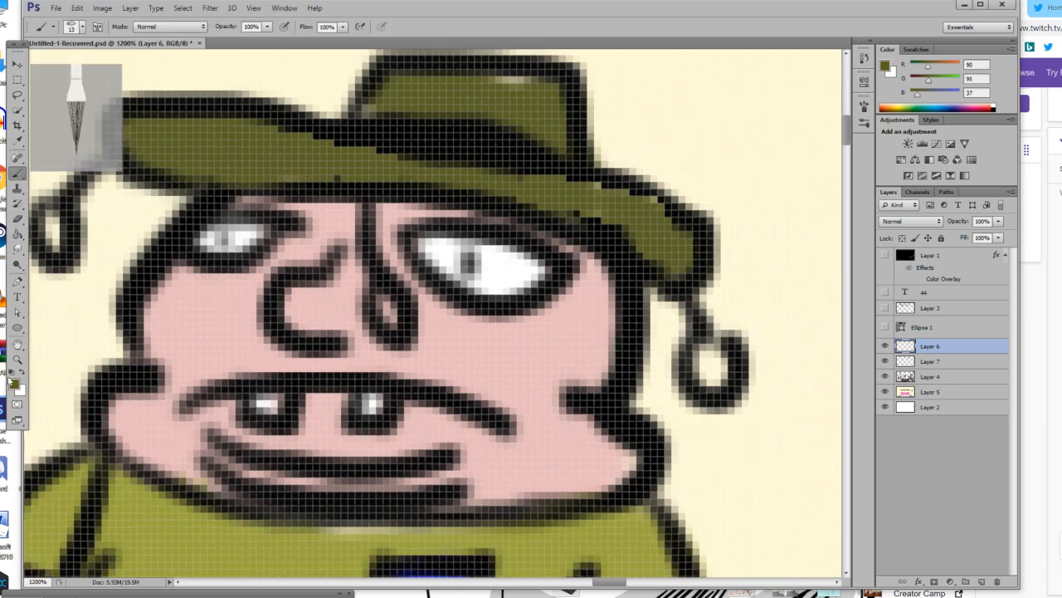
left_click(21, 373)
left_click_drag(51, 224, 53, 245)
left_click_drag(712, 368, 710, 370)
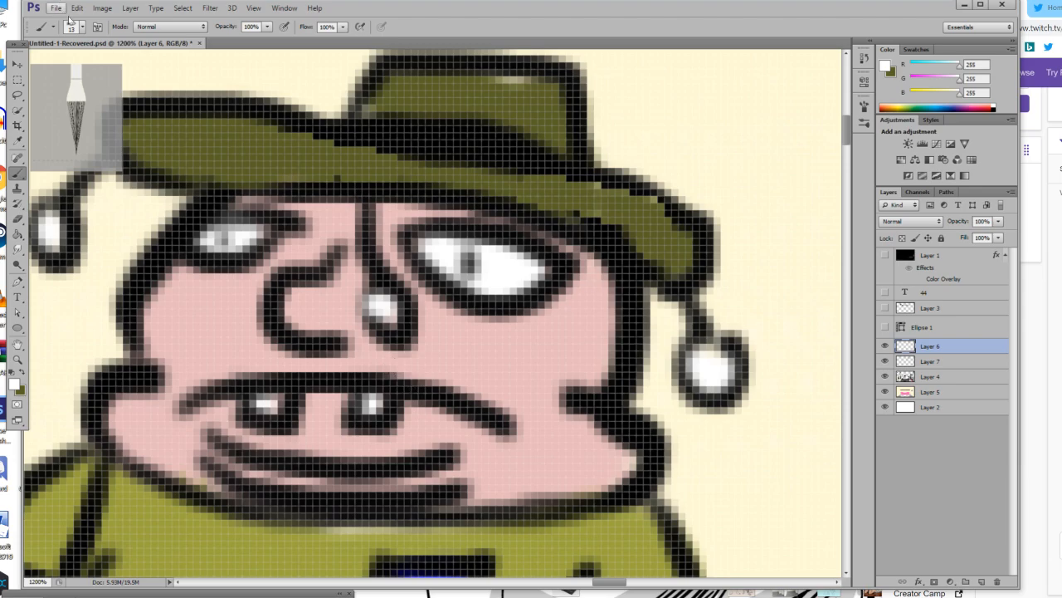
left_click(83, 28)
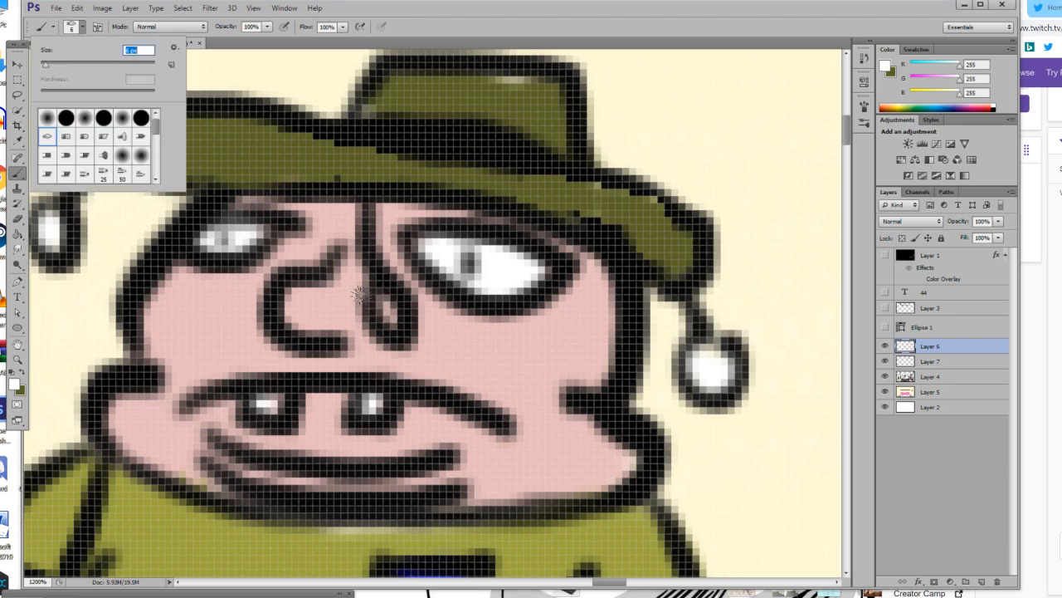
mouse_move(388, 330)
left_mouse_down()
mouse_move(383, 316)
mouse_move(399, 336)
left_mouse_up()
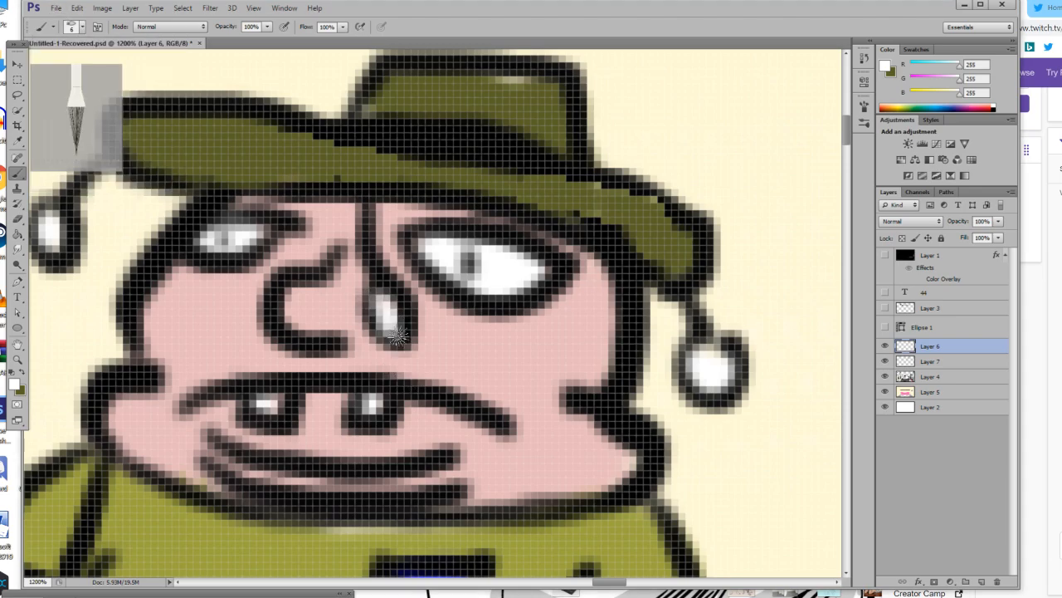
Set the background colour to bright yellow (RGB 235, 255, 0) for detailing the blue can.
left_click(17, 359)
left_click_drag(314, 377, 238, 377)
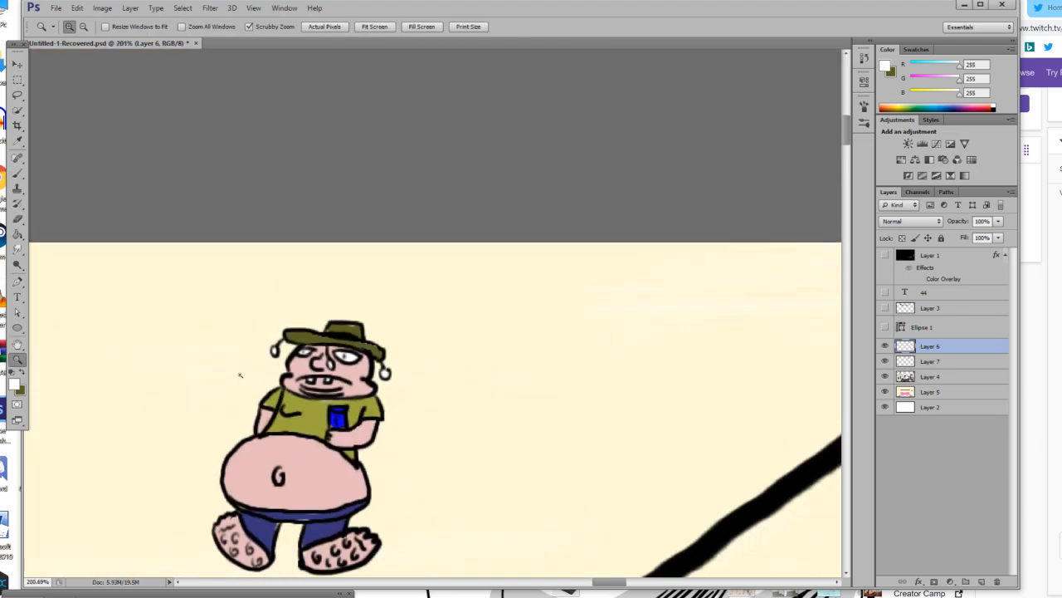
left_click(263, 367)
left_click(370, 398)
left_click(370, 398)
left_click(364, 384)
left_click_drag(356, 360, 423, 360)
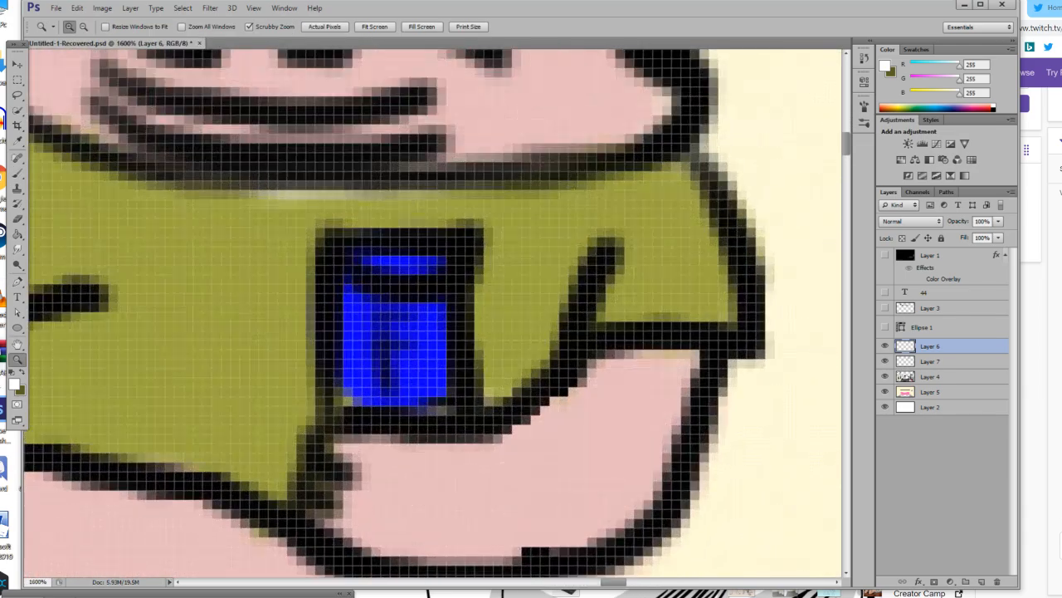
left_click(21, 389)
left_click(711, 454)
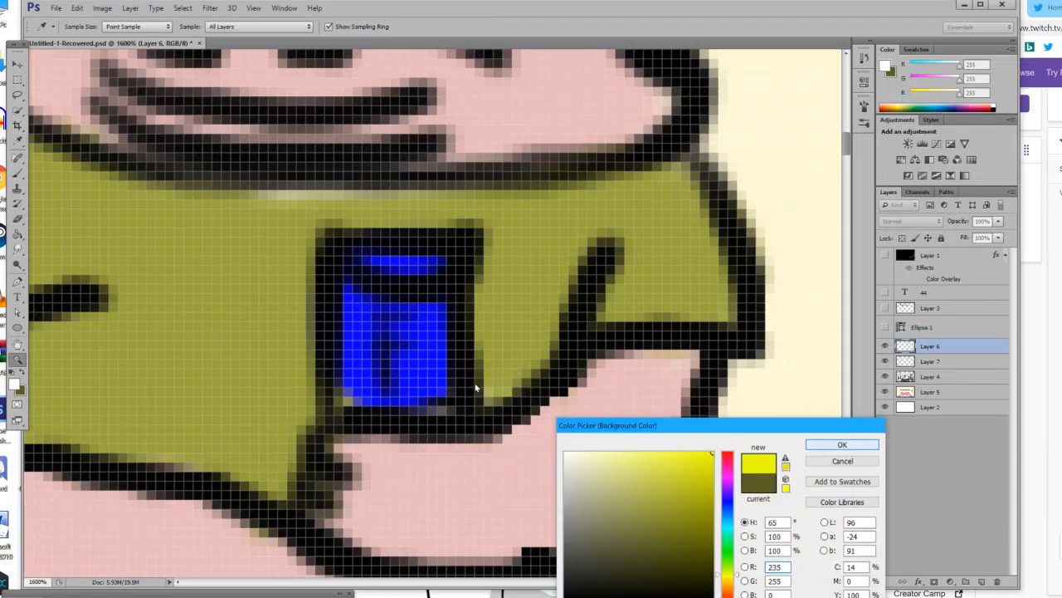
key("Return")
left_click(16, 172)
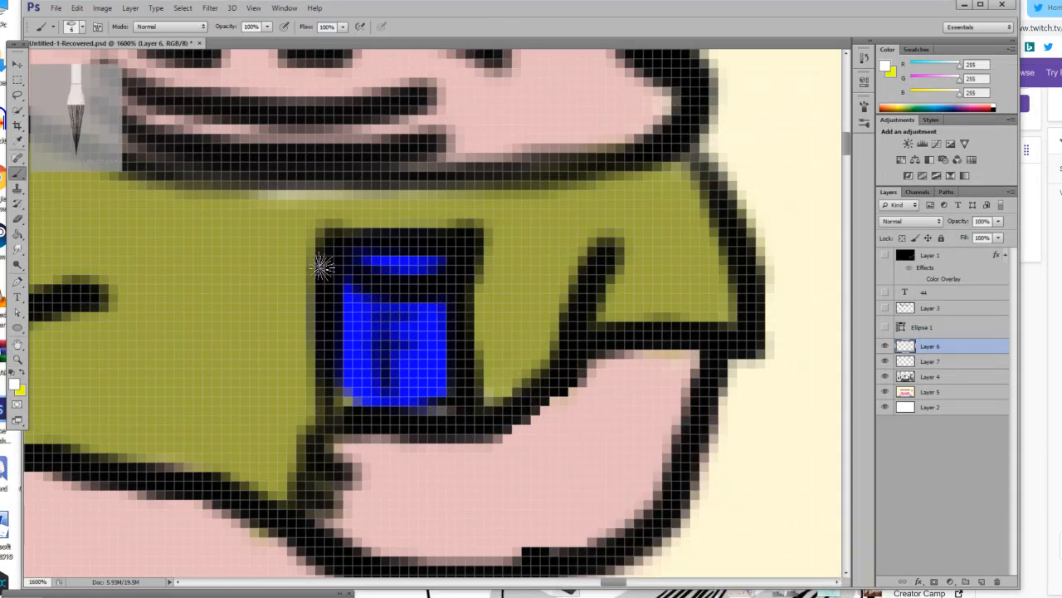
Paint two curved yellow stripes on the blue can with a 3 px brush, one on each side of its letter.
right_click(42, 72)
left_click(44, 67)
mouse_move(354, 290)
left_mouse_down()
mouse_move(360, 377)
mouse_move(378, 401)
left_mouse_up()
key("ctrl+z")
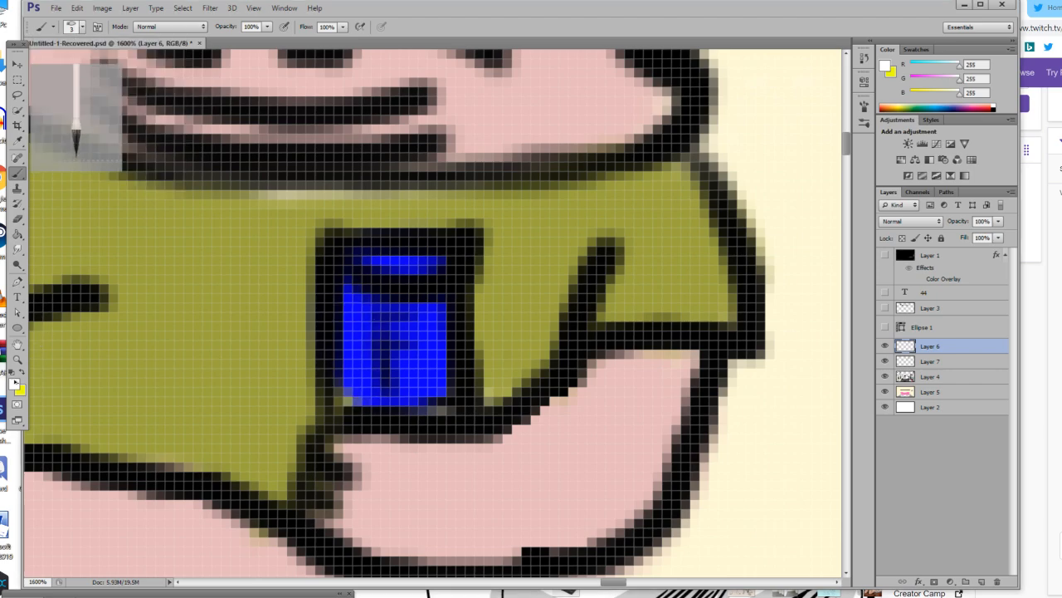
key("x")
left_click_drag(359, 308, 383, 404)
mouse_move(430, 300)
left_mouse_down()
mouse_move(443, 335)
mouse_move(437, 378)
mouse_move(418, 403)
left_mouse_up()
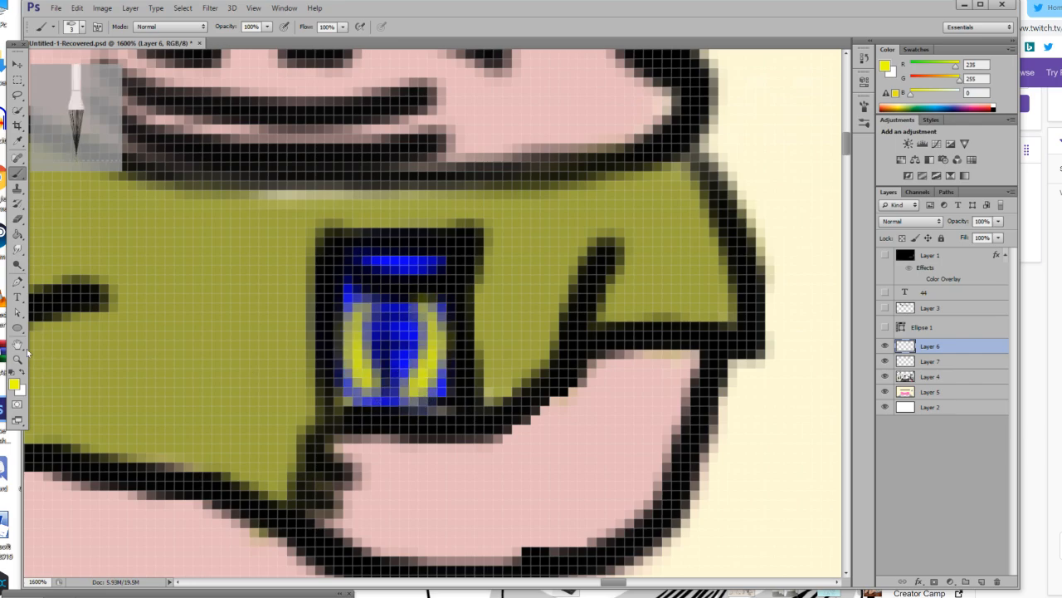
Examine the coloured figure against the room scene, checking Layer 6 by toggling its visibility.
left_click(18, 360)
left_click_drag(356, 357, 241, 356)
scroll(468, 303, "down", 7)
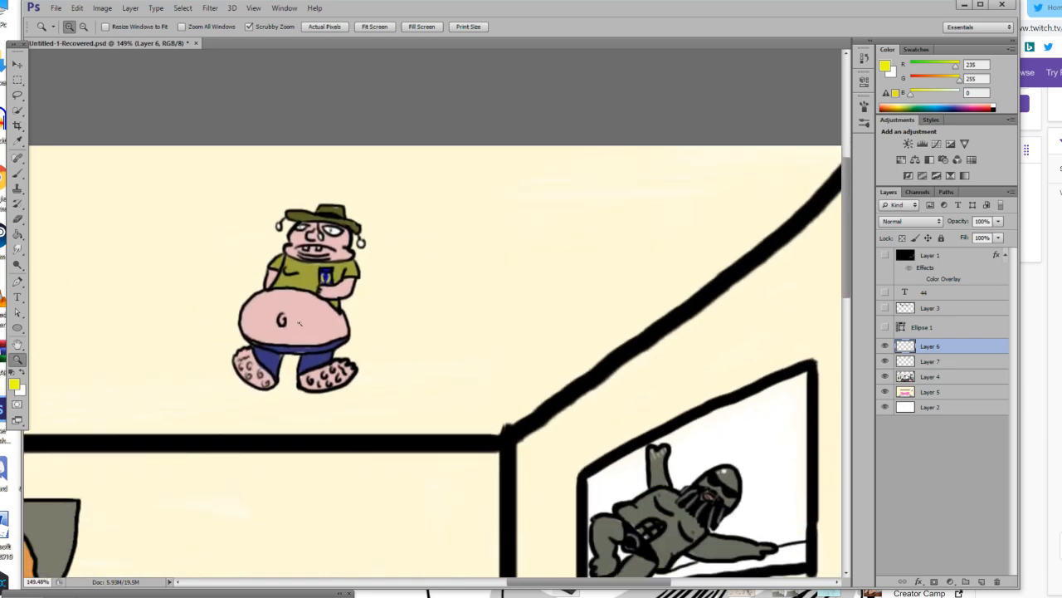
scroll(468, 303, "up", 2)
left_click(885, 346)
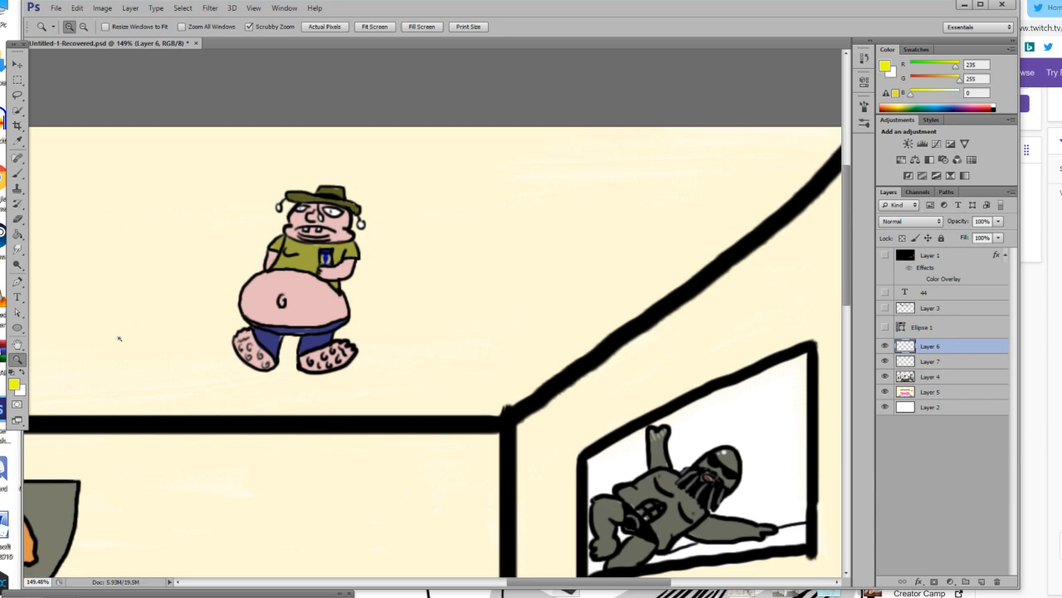
left_click(290, 274)
left_click(290, 273)
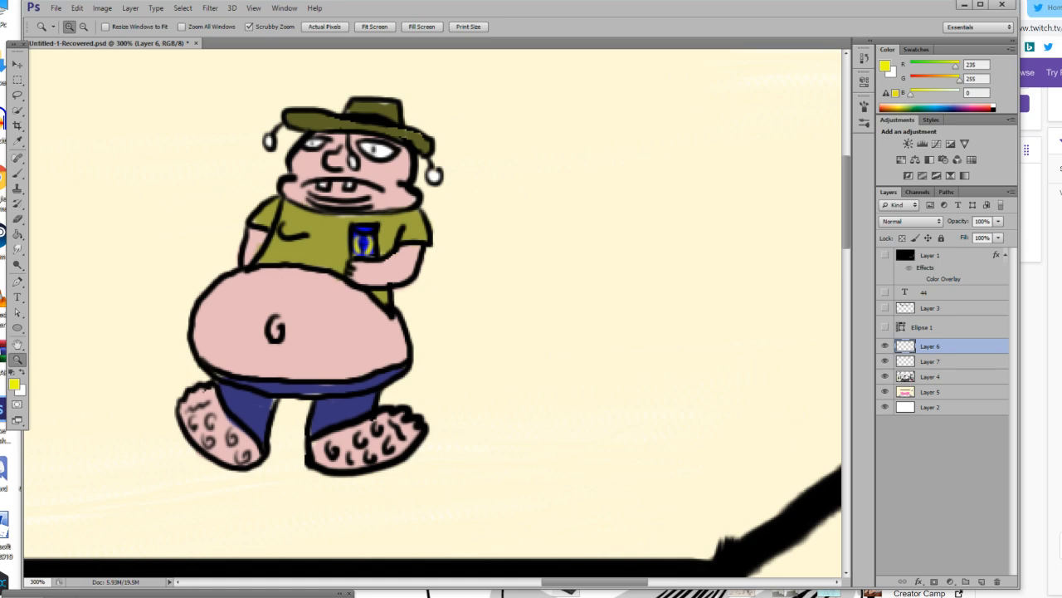
Merge Layer 6 down into Layer 7 so the figure's outline and colours share one layer.
mouse_move(423, 591)
left_click(1010, 191)
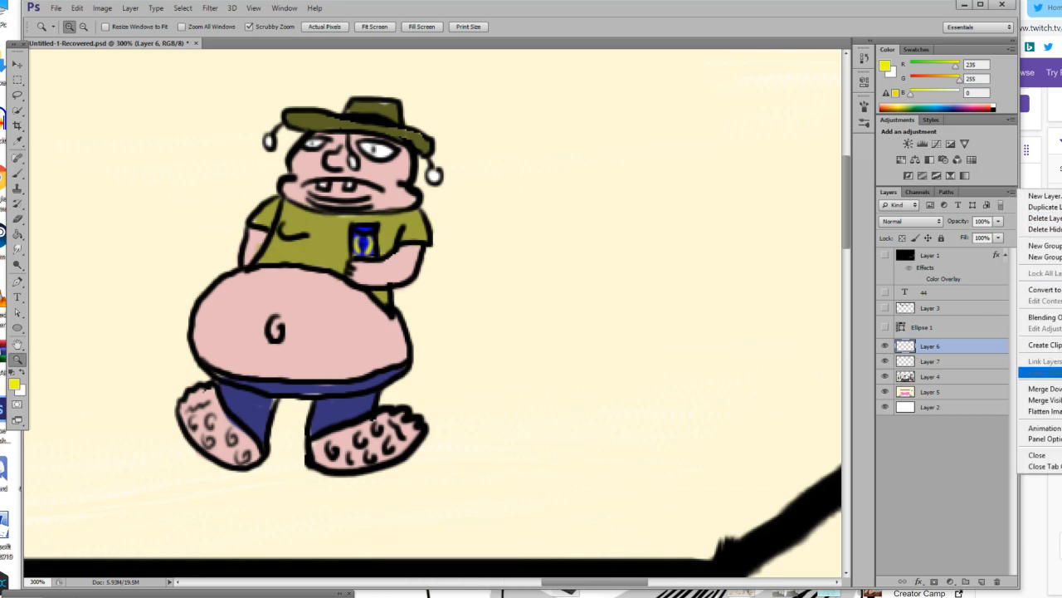
left_click(1044, 388)
Move the figure onto the pillow end of the pink bed, enlarge it to about 150% and apply the transformation.
left_click_drag(204, 352, 138, 354)
scroll(138, 354, "down", 5)
key("v")
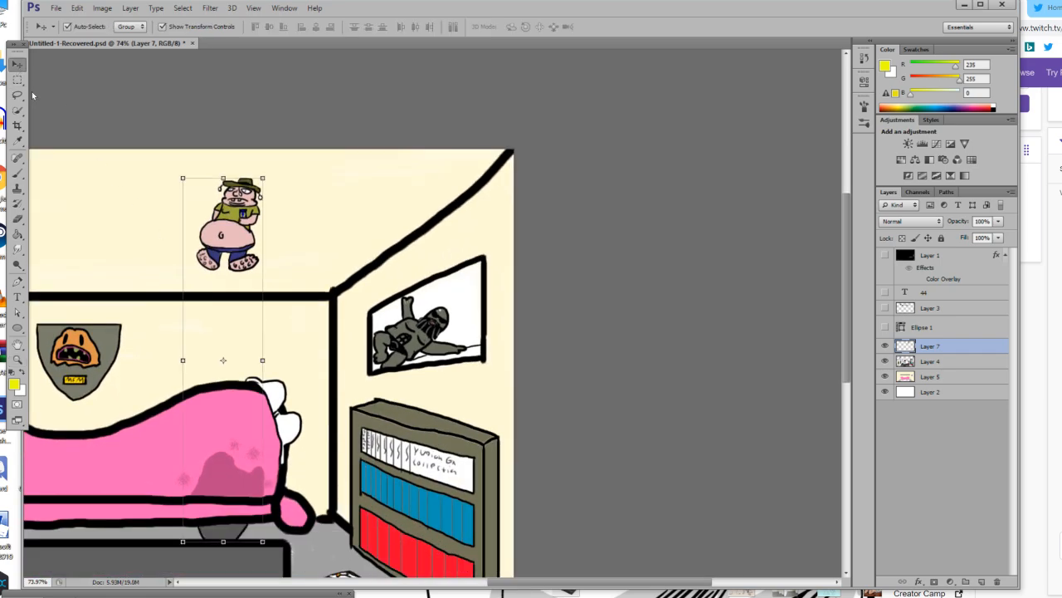
scroll(235, 253, "down", 3)
left_click_drag(224, 132, 200, 411)
left_click_drag(248, 324, 395, 168)
left_click_drag(213, 208, 197, 368)
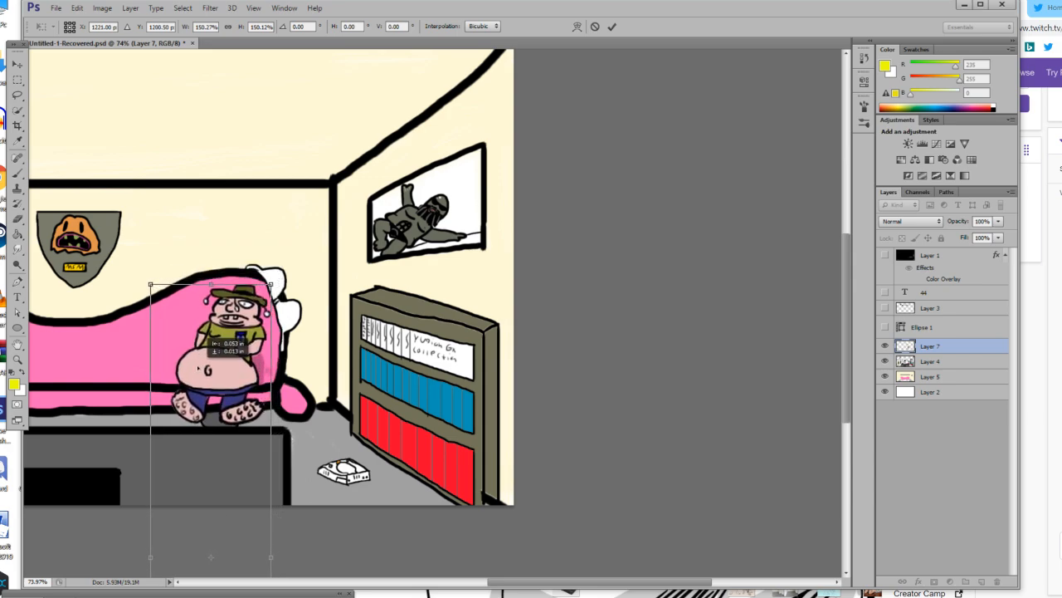
left_click(16, 64)
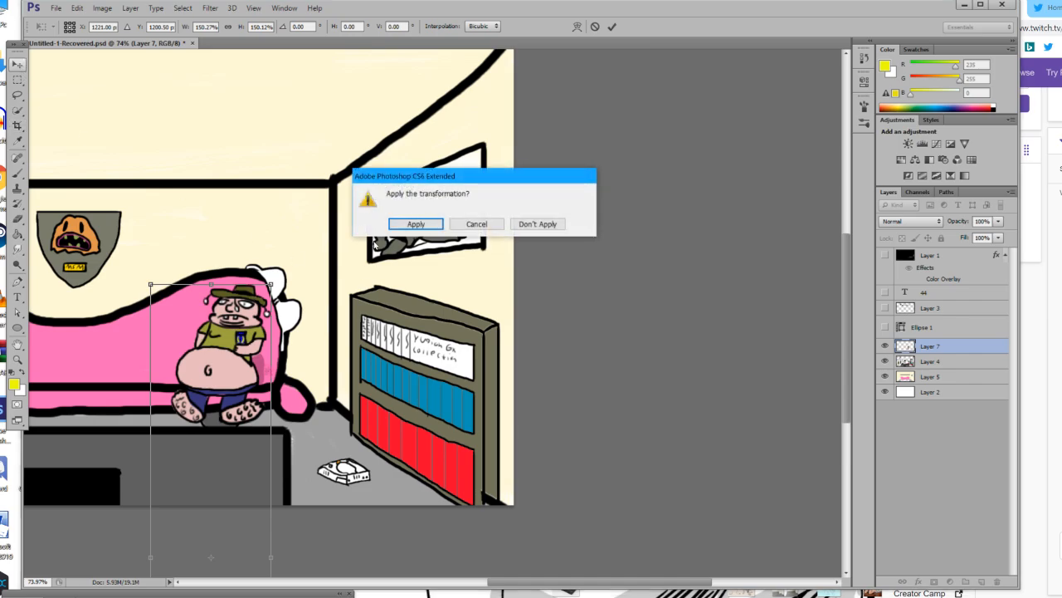
left_click(413, 222)
left_click(17, 360)
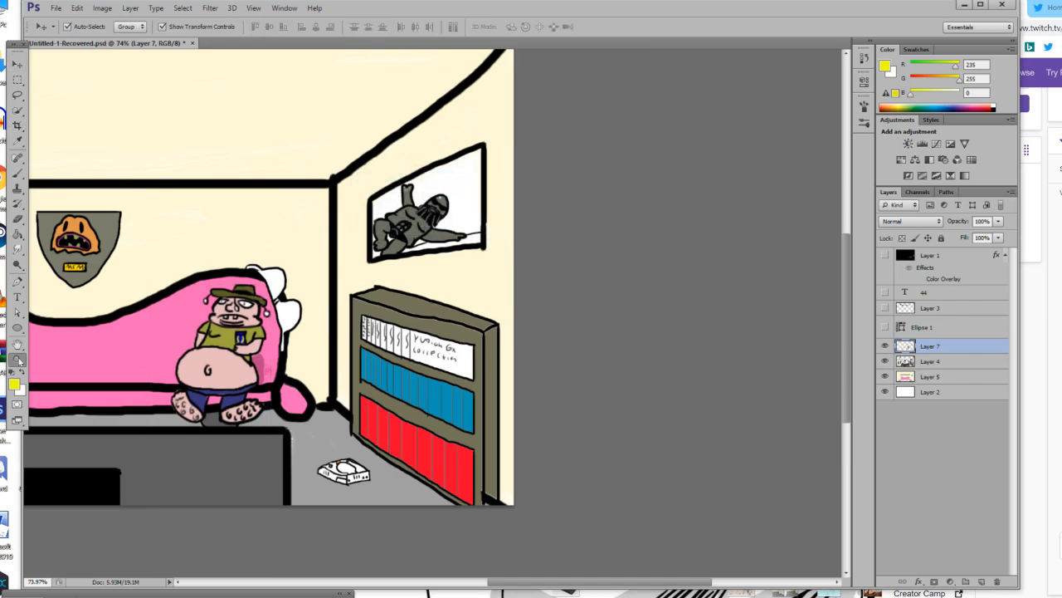
left_click(225, 417)
left_click(197, 315)
left_click(198, 315)
left_click_drag(196, 323, 131, 387)
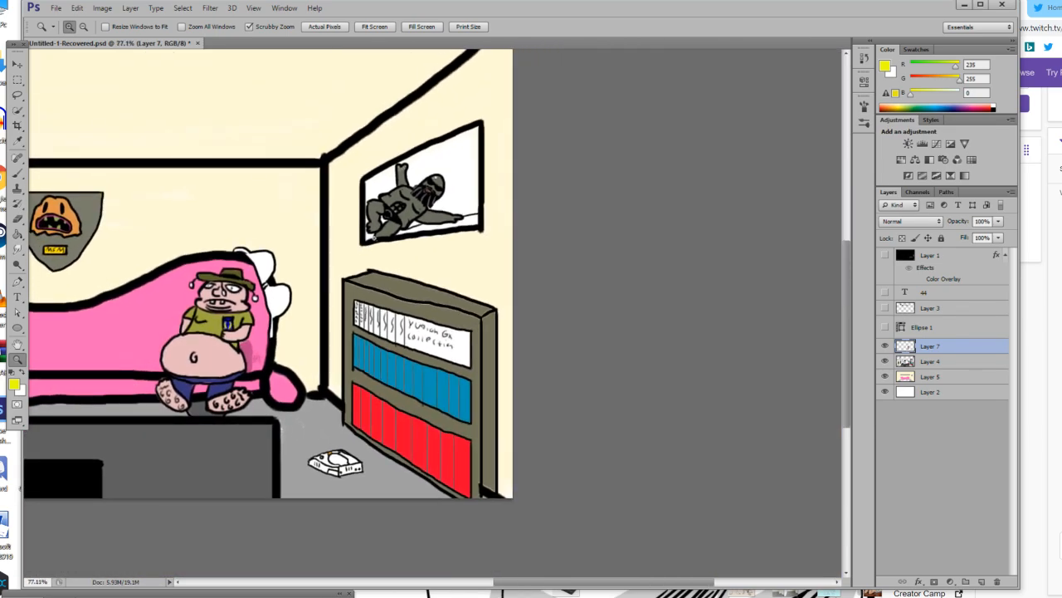
Examine the enlarged figure on the pink bed, both close up and against the whole room scene.
left_click_drag(340, 264, 298, 292)
left_click(376, 412)
left_click(376, 412)
left_click(376, 413)
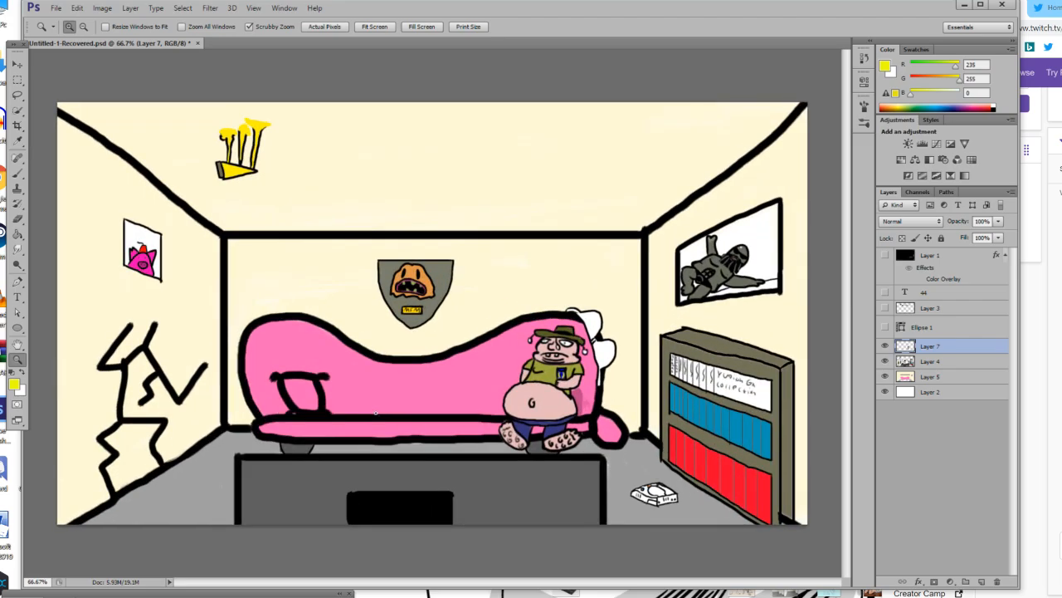
left_click(376, 412)
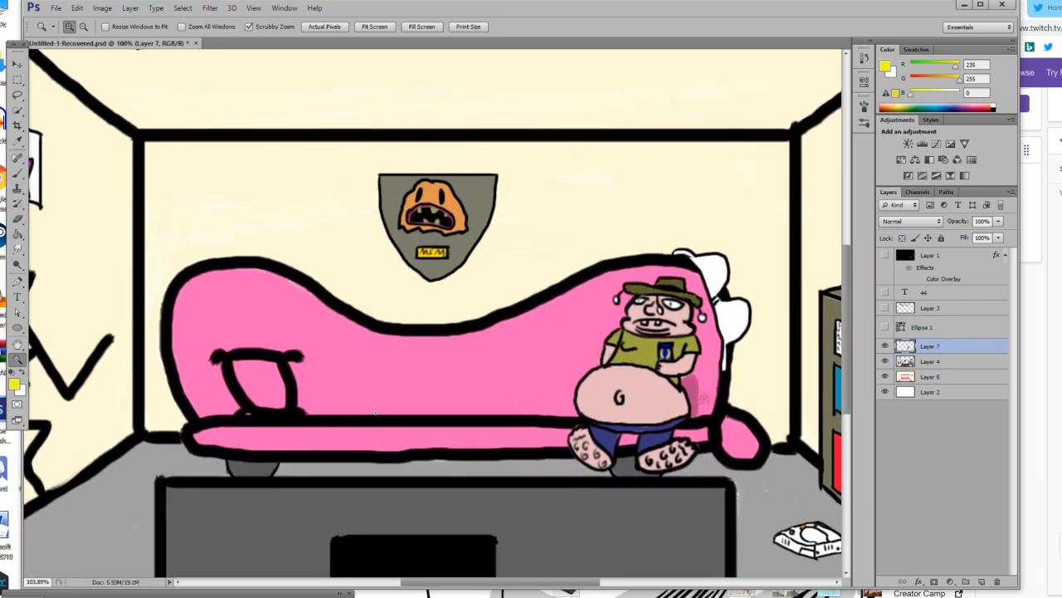
left_click(376, 412)
mouse_move(376, 413)
left_mouse_down()
mouse_move(325, 415)
mouse_move(378, 412)
left_mouse_up()
scroll(363, 386, "down", 1)
left_click_drag(185, 338, 65, 353)
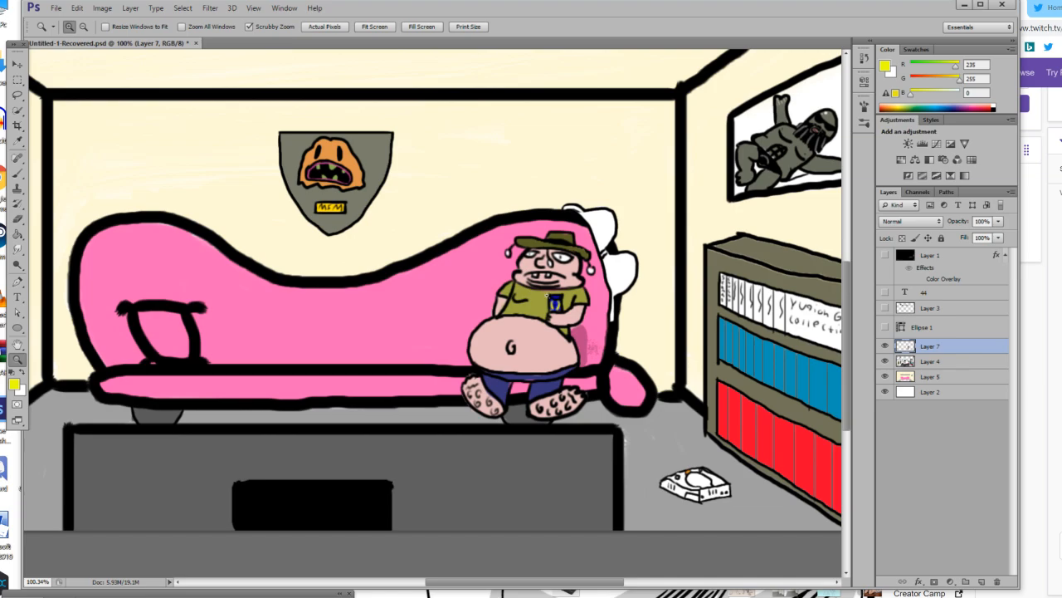
left_click(571, 290)
left_click(571, 289)
left_click(571, 290)
left_click_drag(544, 252, 449, 303)
left_click(347, 168)
left_click(347, 169)
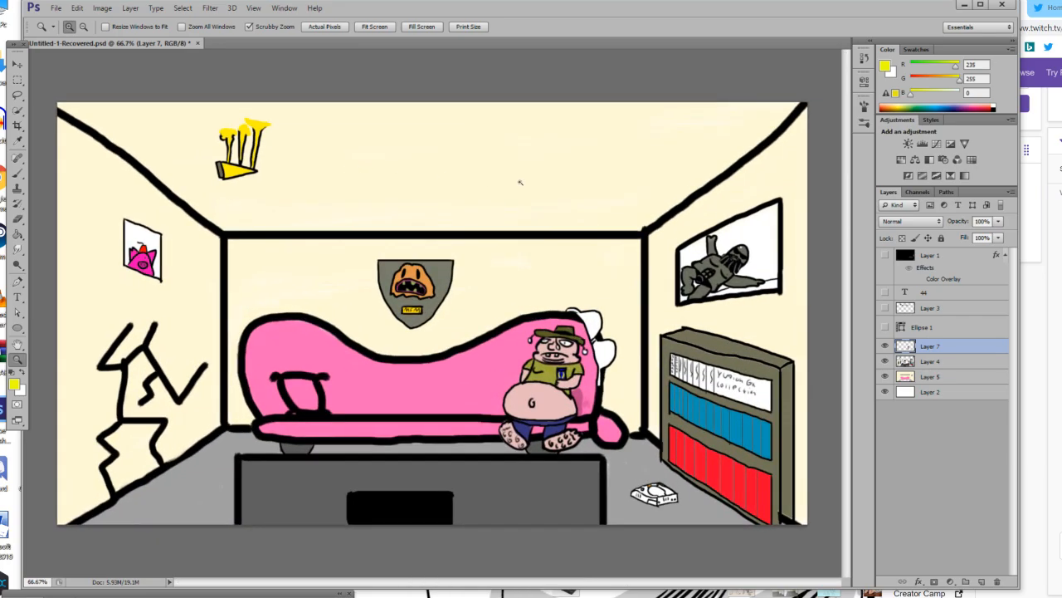
Outline a black bikini bottom on Layer 7 with a 3 px brush, on the blank cream area above the back wall's top edge.
left_click(484, 180)
left_click(508, 173)
scroll(346, 158, "down", 2)
mouse_move(349, 170)
left_mouse_down()
mouse_move(277, 202)
mouse_move(308, 204)
mouse_move(315, 217)
mouse_move(359, 202)
mouse_move(336, 217)
left_mouse_up()
key("b")
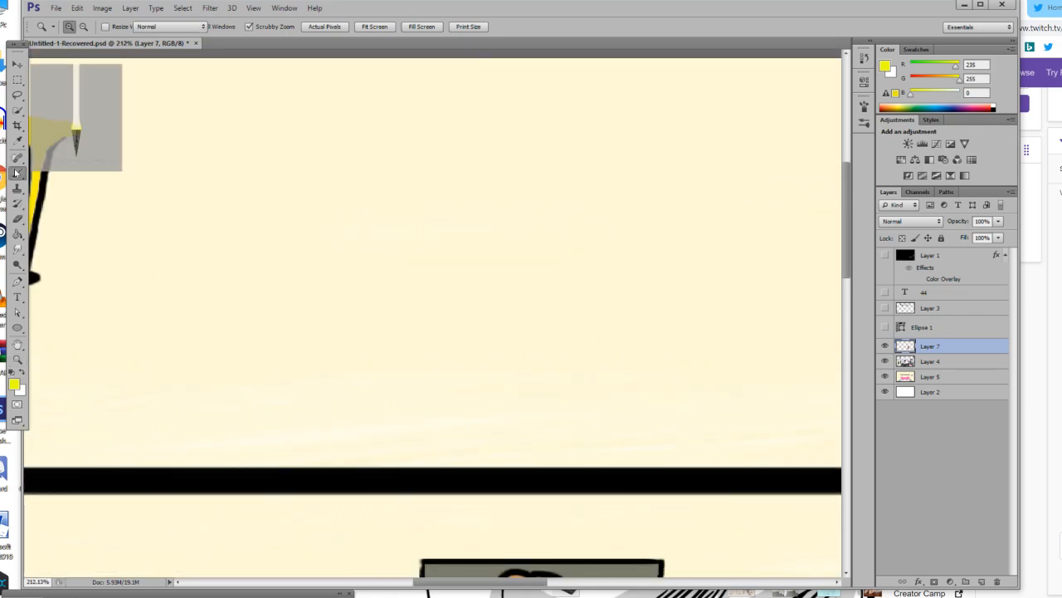
left_click_drag(231, 262, 238, 263)
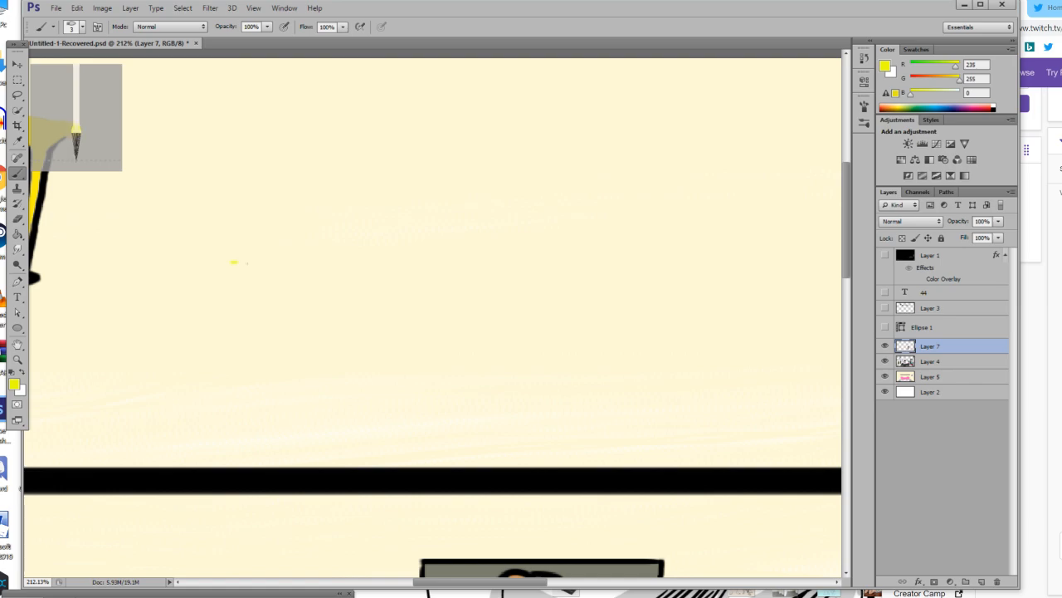
left_click_drag(293, 288, 293, 289)
left_click(12, 372)
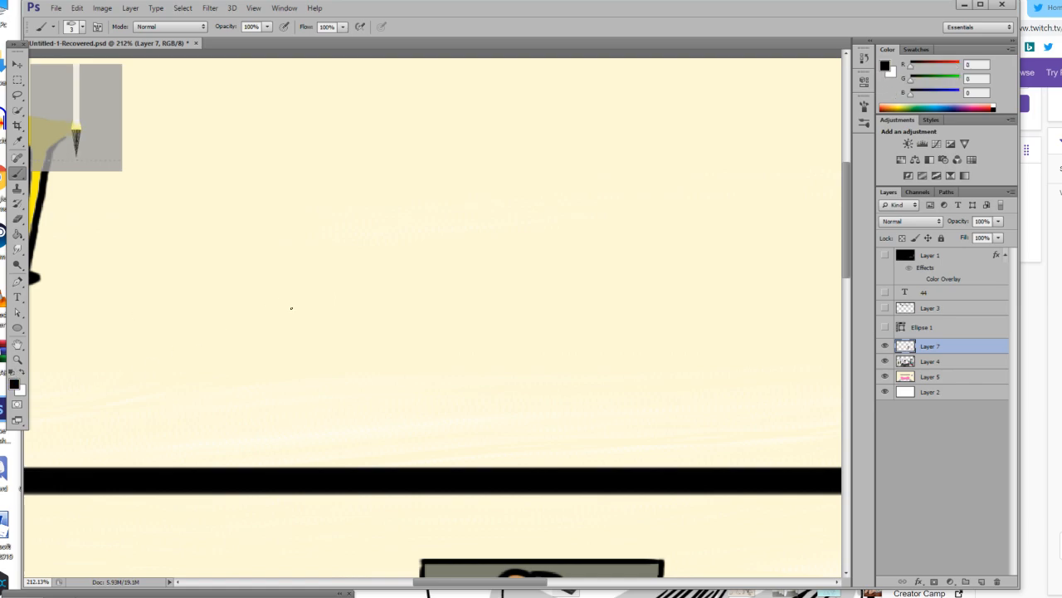
mouse_move(277, 270)
left_mouse_down()
mouse_move(344, 283)
mouse_move(276, 284)
left_mouse_up()
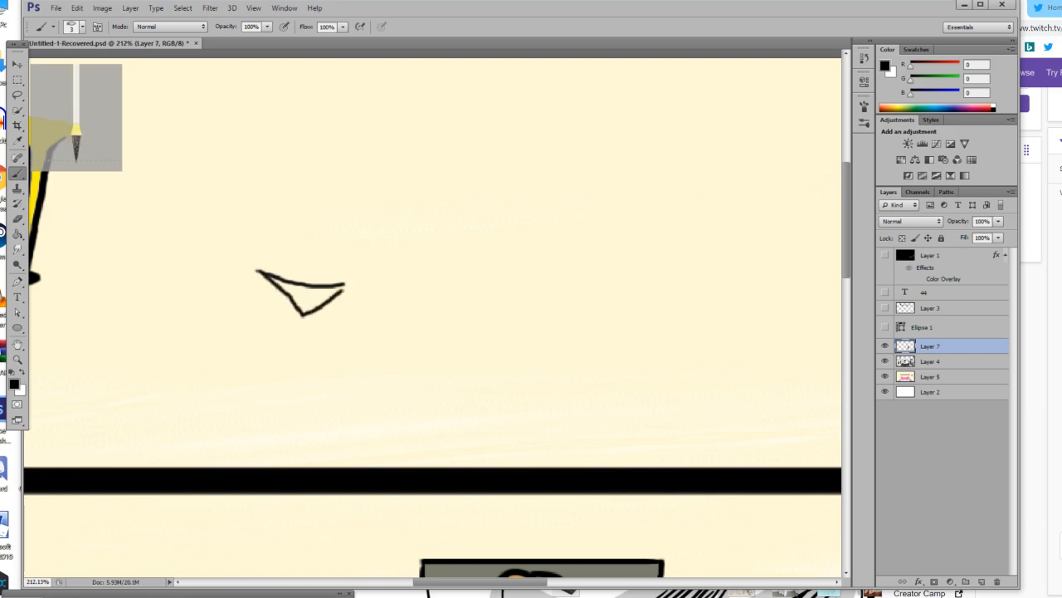
left_click(16, 234)
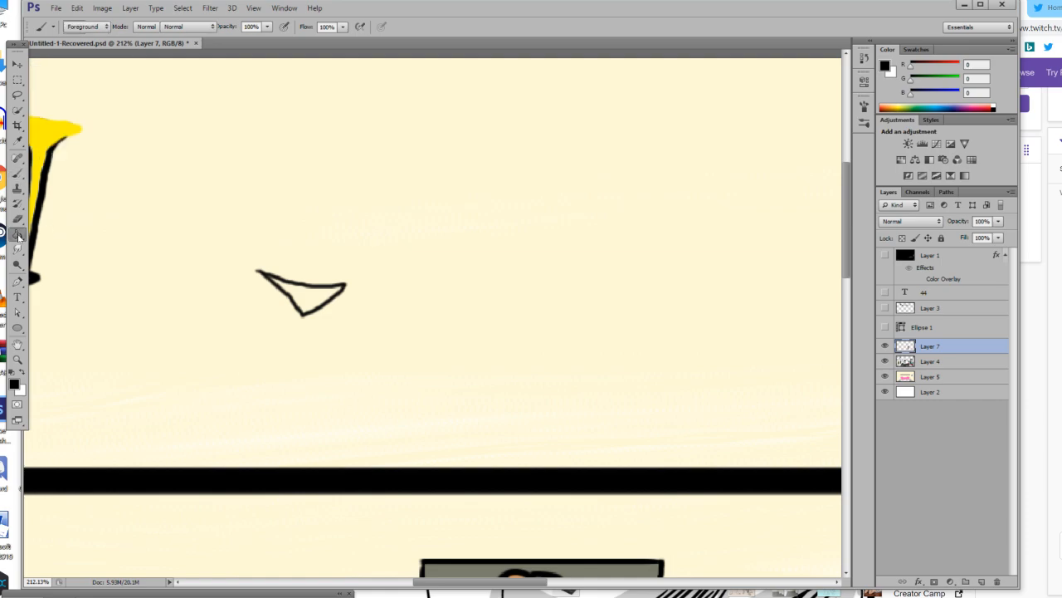
left_click(18, 172)
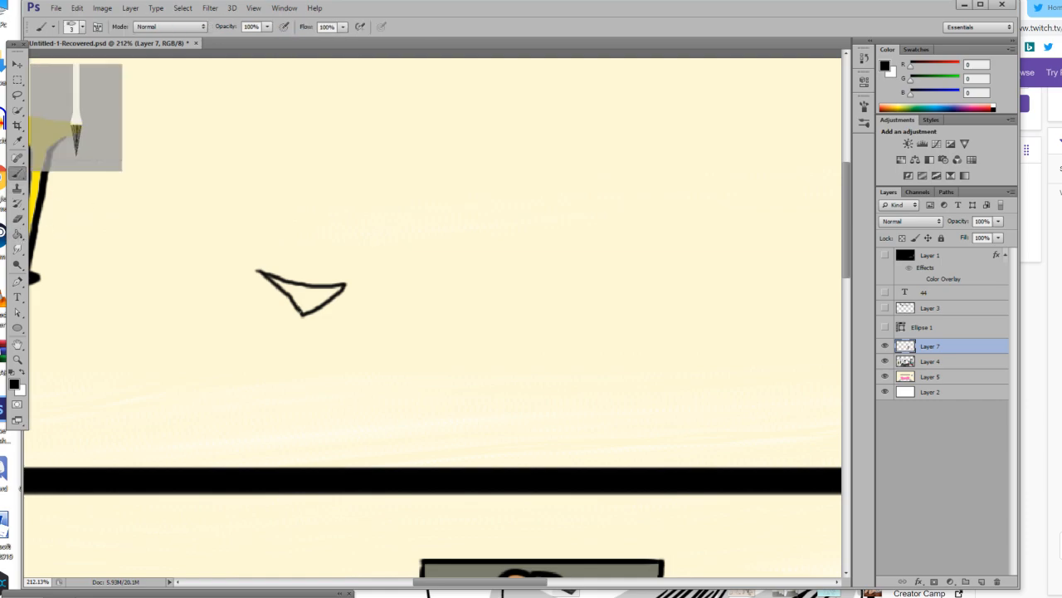
Draw the hips and thighs around and below the bikini bottom, redrawing the inner line of the right-hand thigh.
left_click_drag(303, 314, 308, 323)
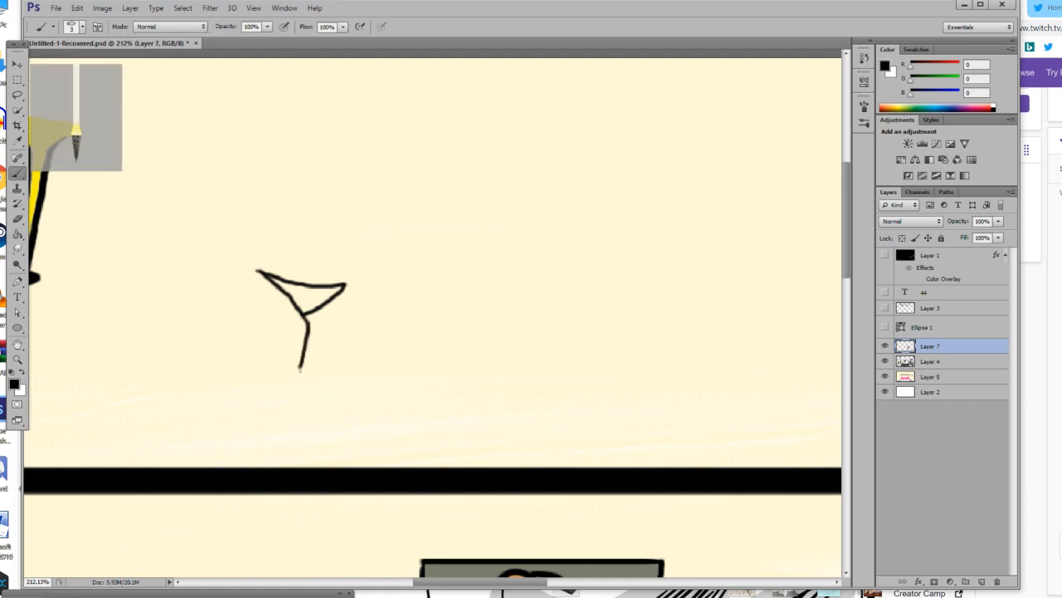
left_click_drag(257, 271, 249, 287)
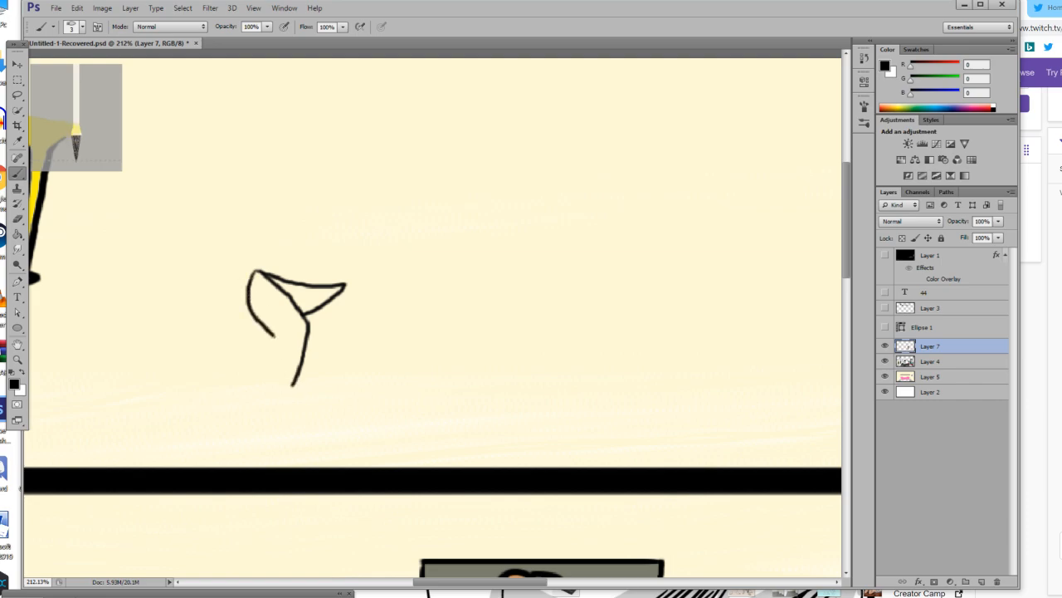
left_click_drag(274, 342, 279, 369)
left_click_drag(344, 285, 353, 337)
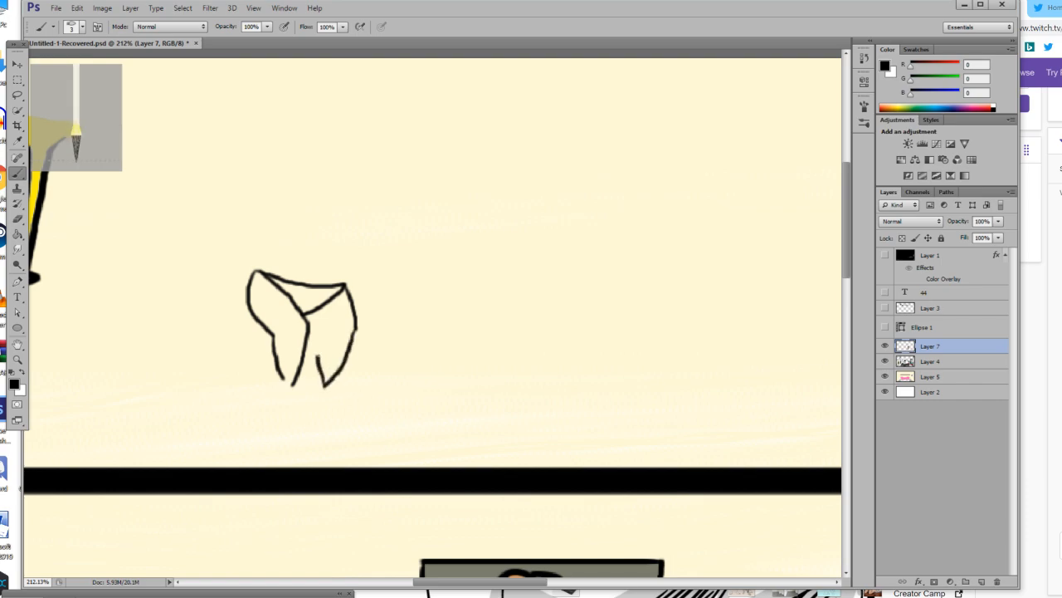
key("ctrl+z")
left_click_drag(324, 338, 313, 328)
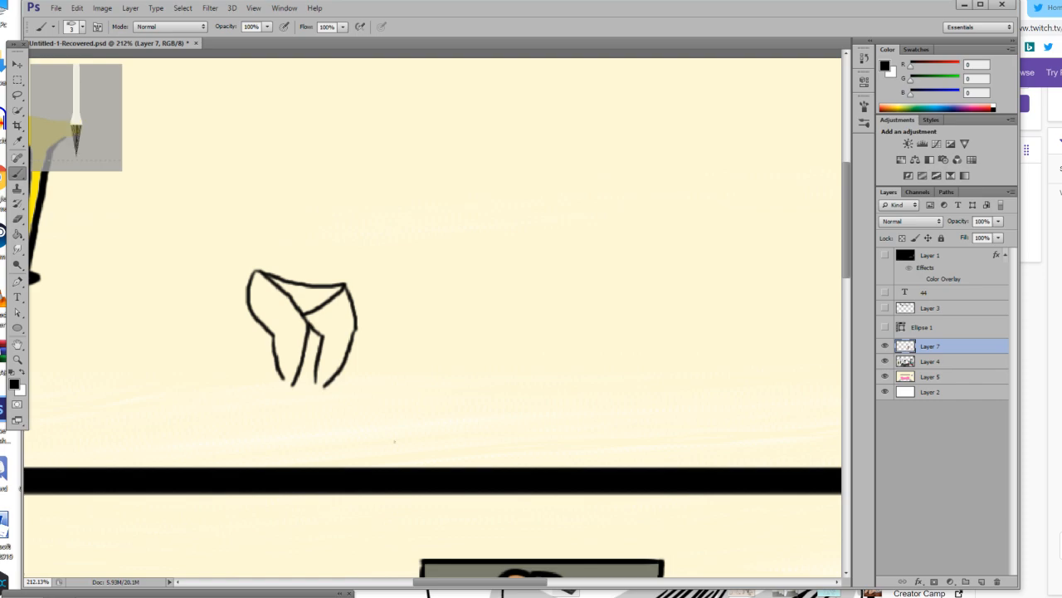
Draw a waist line on each side above the bikini bottom and add a short navel stroke between them.
key("z")
left_click(299, 376)
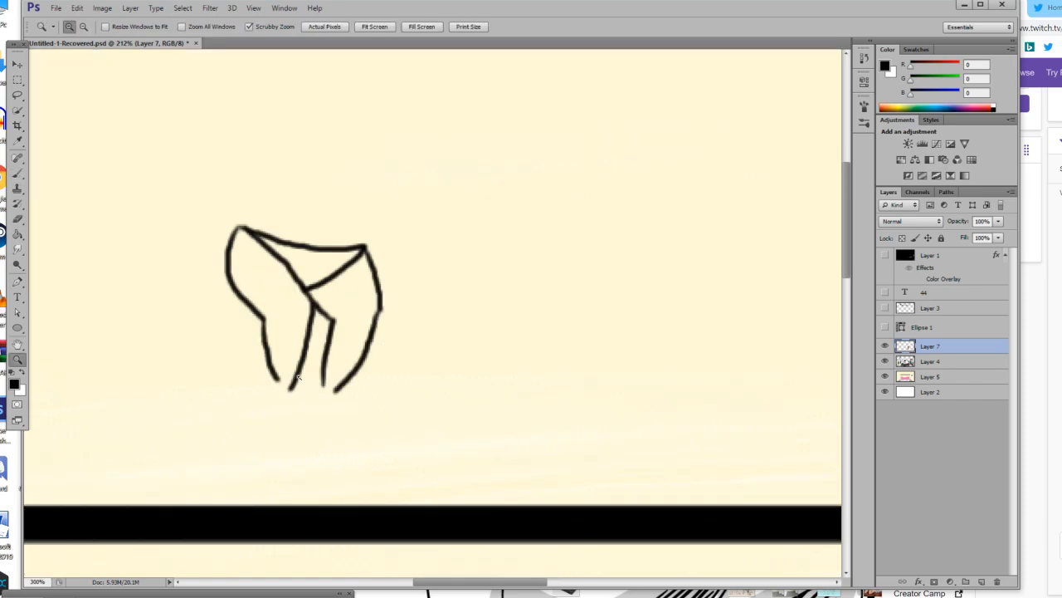
left_click(299, 376)
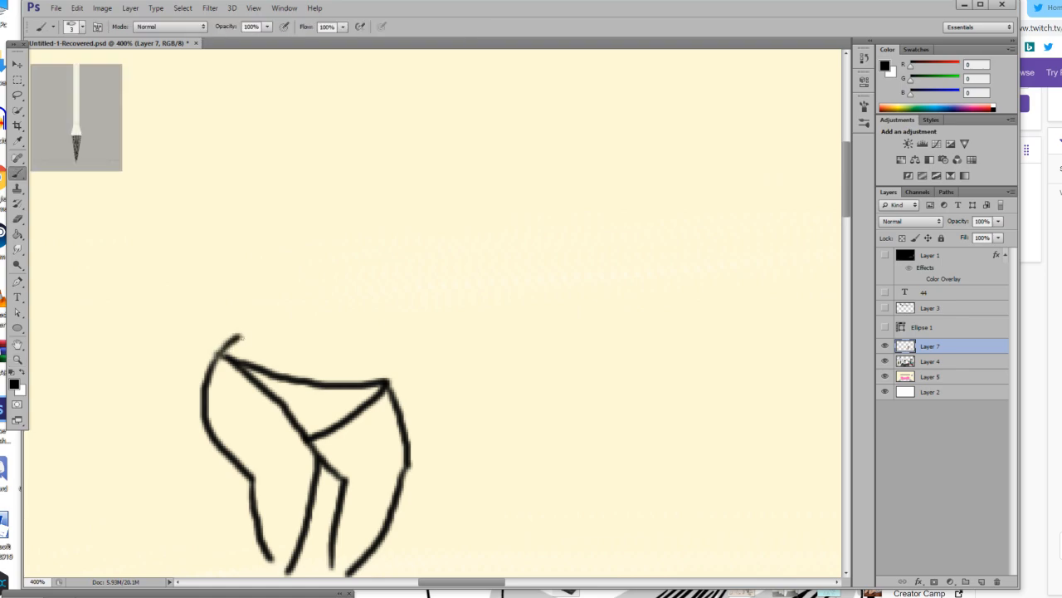
left_click_drag(239, 337, 282, 294)
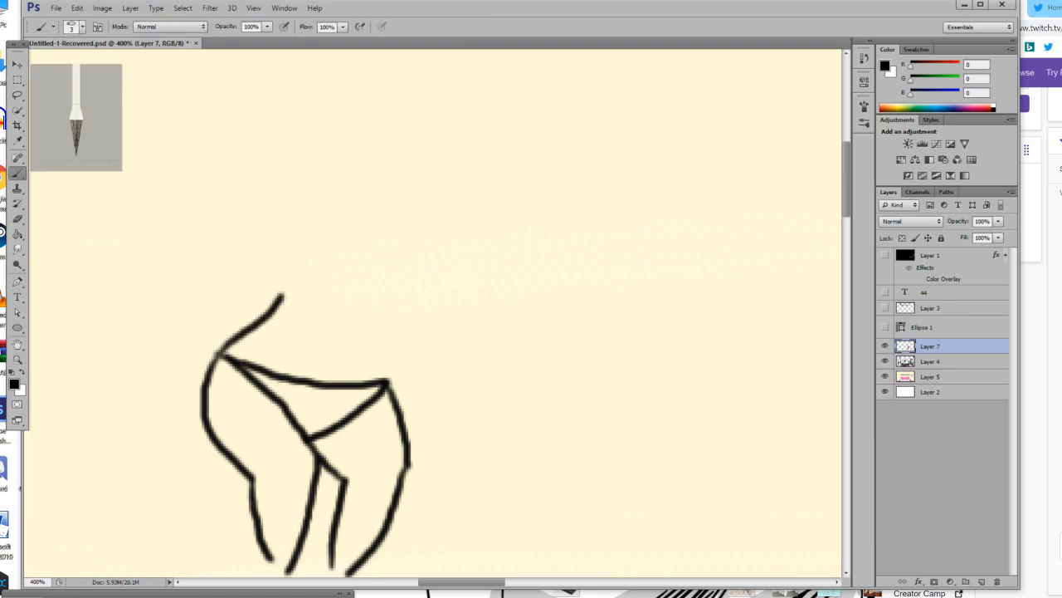
left_click_drag(375, 310, 386, 380)
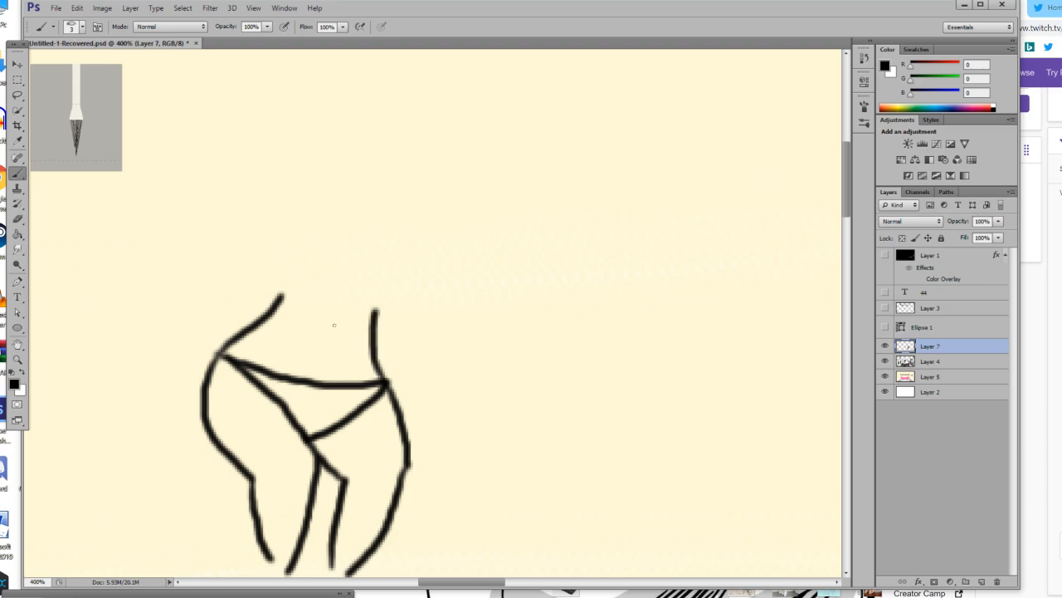
left_click_drag(331, 329, 329, 345)
scroll(349, 357, "up", 3)
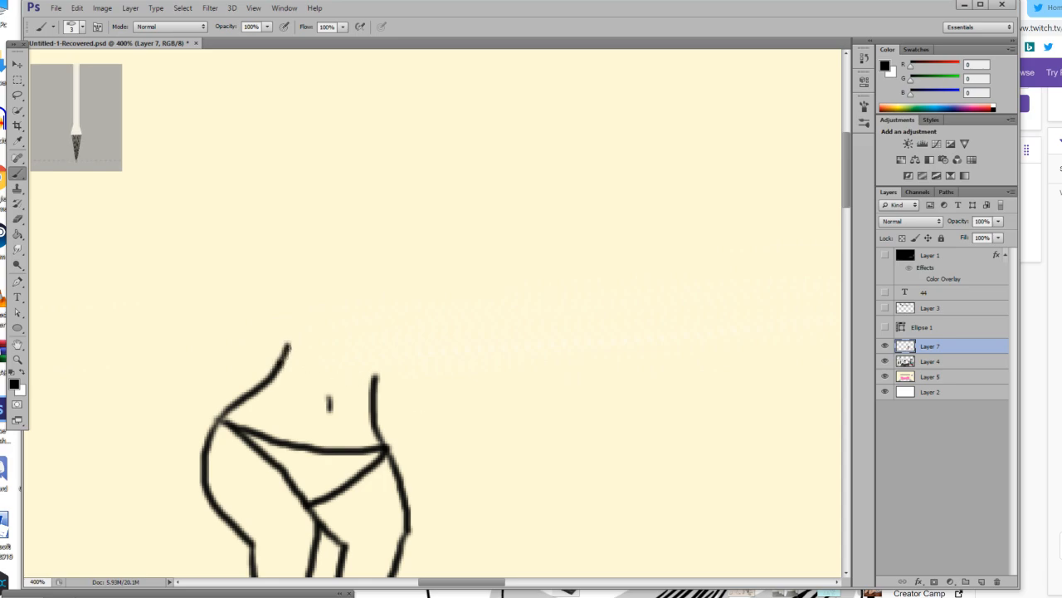
left_click_drag(376, 381, 374, 362)
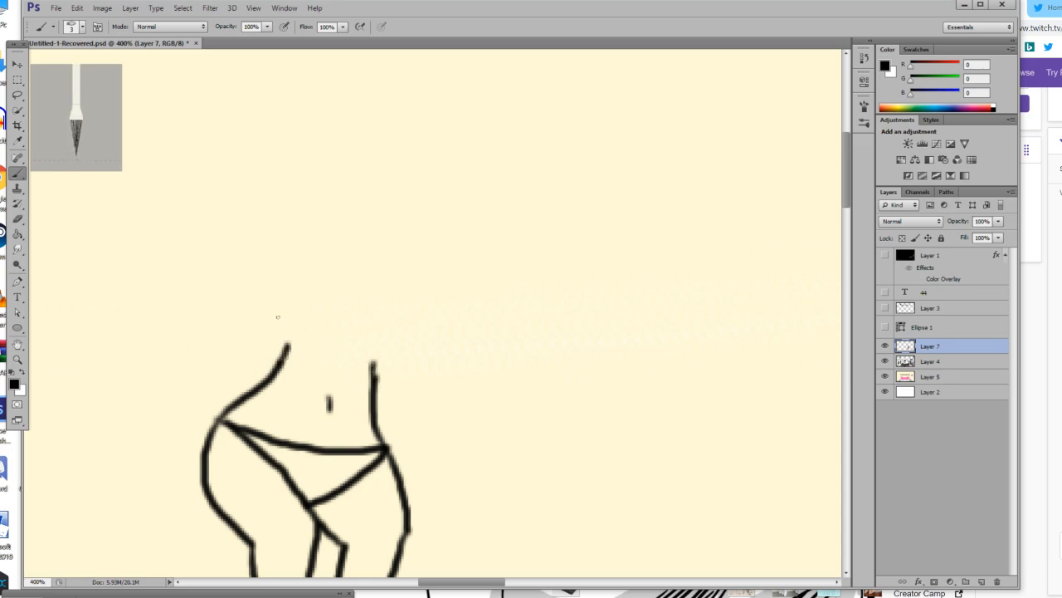
mouse_move(286, 306)
left_mouse_down()
mouse_move(288, 350)
mouse_move(313, 359)
mouse_move(320, 352)
mouse_move(288, 309)
left_mouse_up()
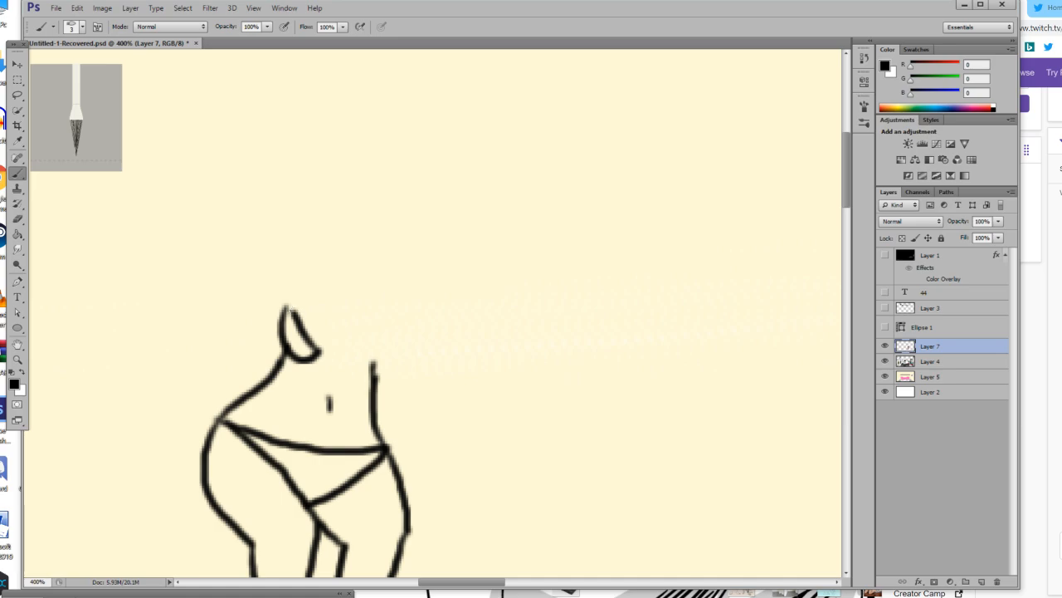
key("ctrl+alt+z")
key("ctrl+alt+z")
Outline two joined bikini-top cups above the waist, redoing the right-hand cup, and add a forked cleavage line between them.
left_click_drag(274, 292, 327, 330)
mouse_move(273, 291)
left_mouse_down()
mouse_move(263, 318)
mouse_move(280, 355)
mouse_move(311, 366)
left_mouse_up()
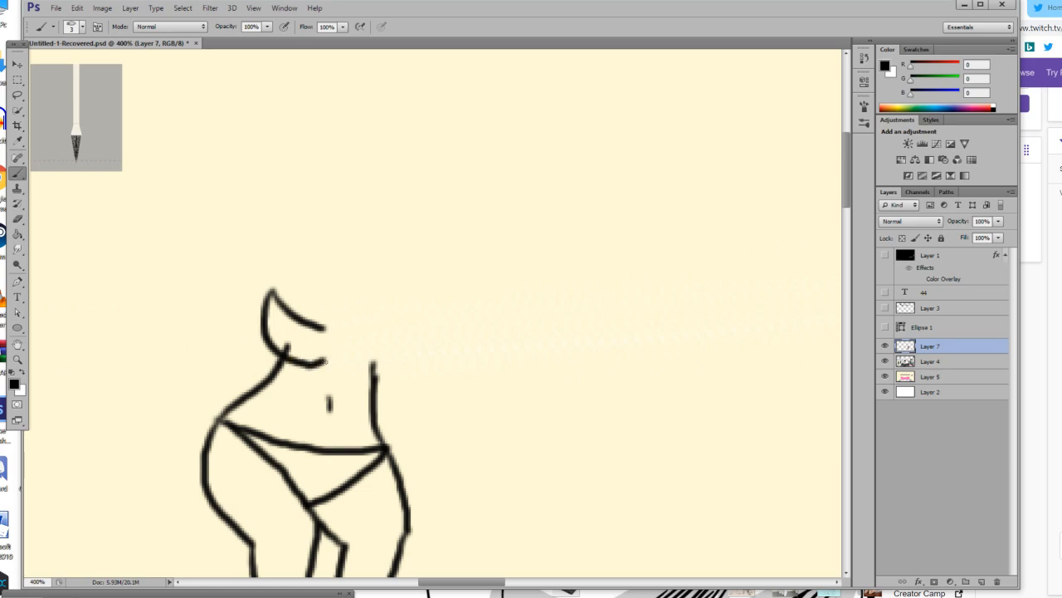
mouse_move(303, 322)
left_mouse_down()
mouse_move(352, 330)
mouse_move(384, 304)
left_mouse_up()
key("ctrl+z")
left_click_drag(340, 337, 378, 298)
key("ctrl+z")
mouse_move(340, 337)
left_mouse_down()
mouse_move(385, 290)
mouse_move(396, 317)
mouse_move(388, 357)
mouse_move(344, 369)
mouse_move(337, 350)
mouse_move(329, 358)
mouse_move(373, 366)
mouse_move(413, 308)
left_mouse_up()
key("ctrl+z")
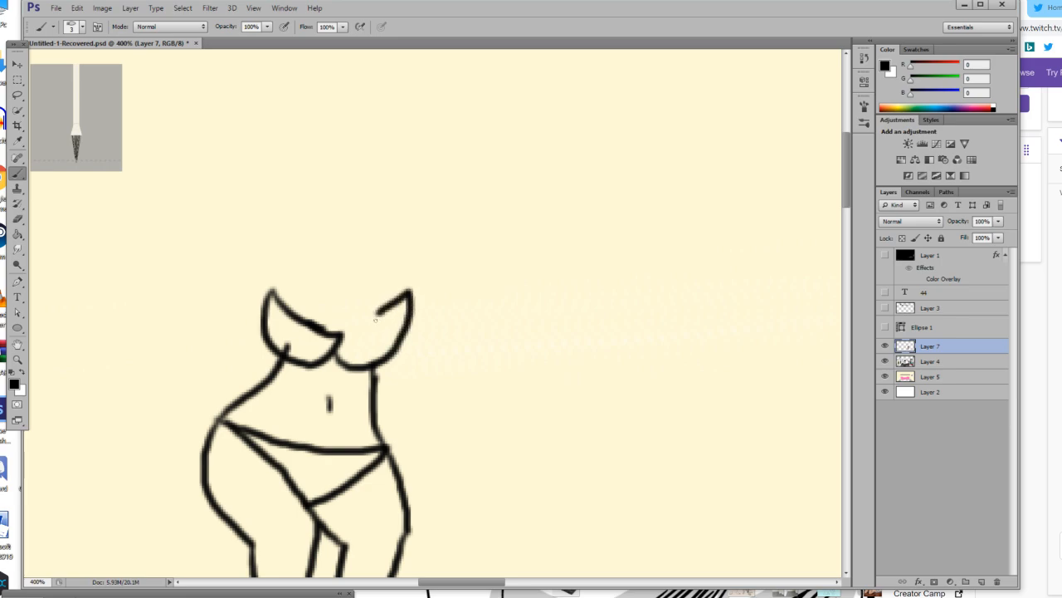
key("ctrl+z")
mouse_move(335, 336)
left_mouse_down()
mouse_move(363, 323)
mouse_move(387, 285)
mouse_move(364, 356)
left_mouse_up()
key("ctrl+z")
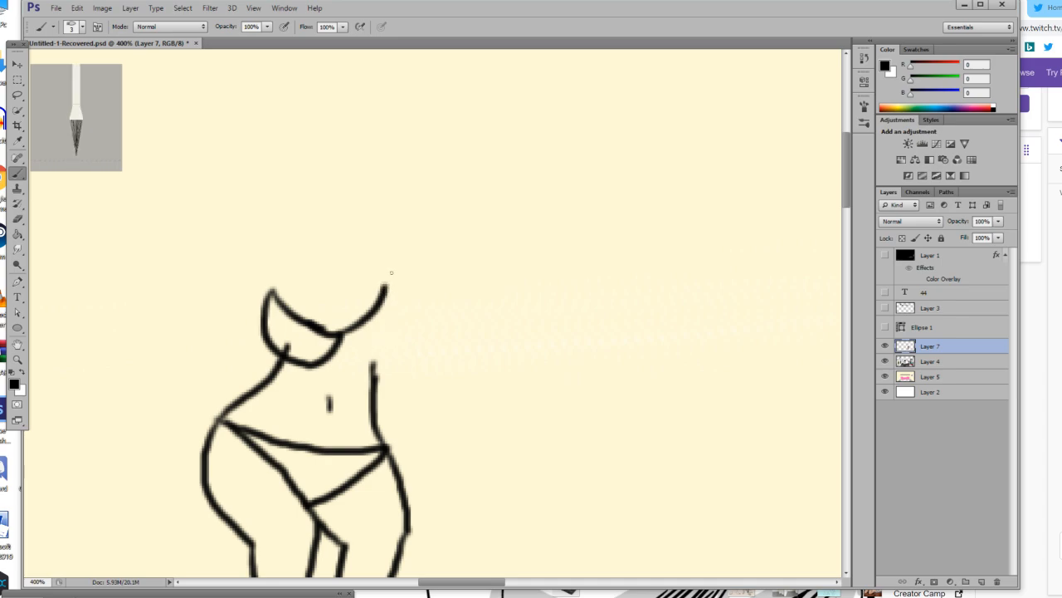
mouse_move(385, 286)
left_mouse_down()
mouse_move(398, 318)
mouse_move(391, 355)
mouse_move(364, 365)
mouse_move(342, 350)
mouse_move(332, 292)
mouse_move(313, 270)
mouse_move(333, 291)
left_mouse_up()
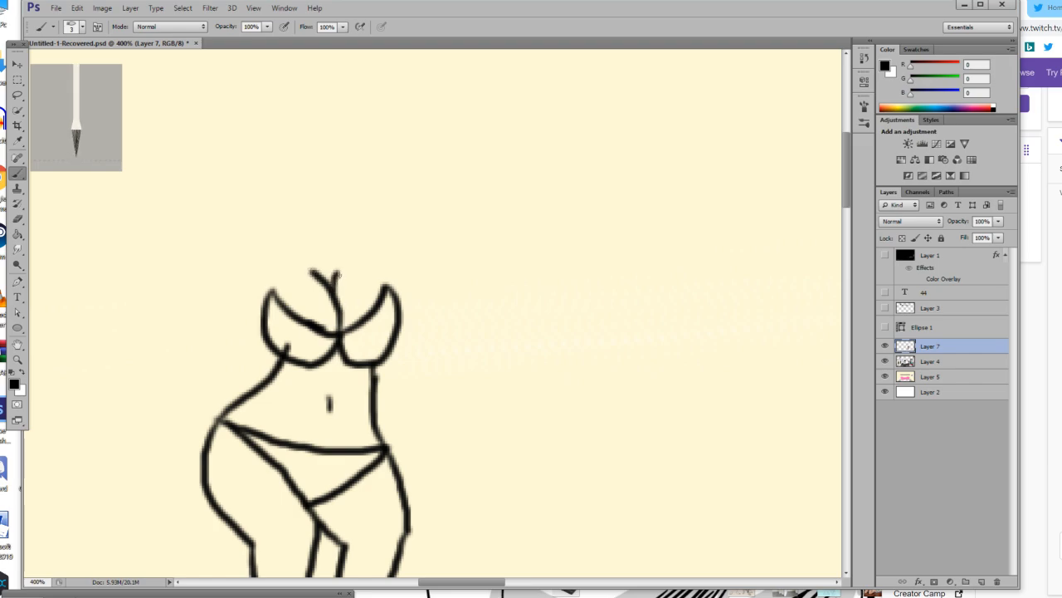
Draw a short line up from each cup to the shoulder and add the bent left-hand arm reaching to the waist.
left_click_drag(271, 289, 269, 243)
left_click_drag(393, 295, 383, 242)
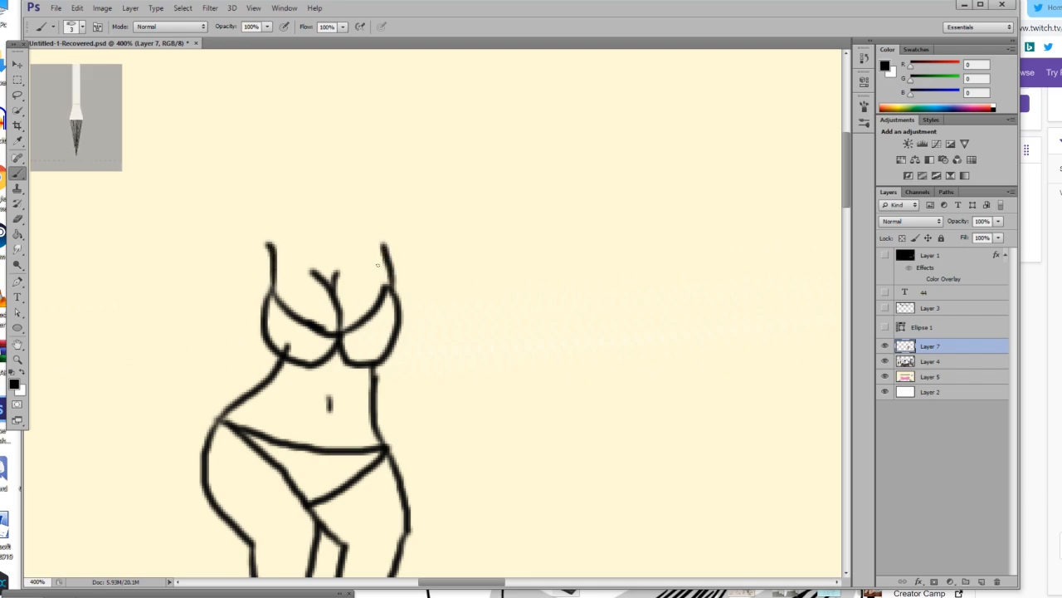
left_click_drag(268, 245, 184, 322)
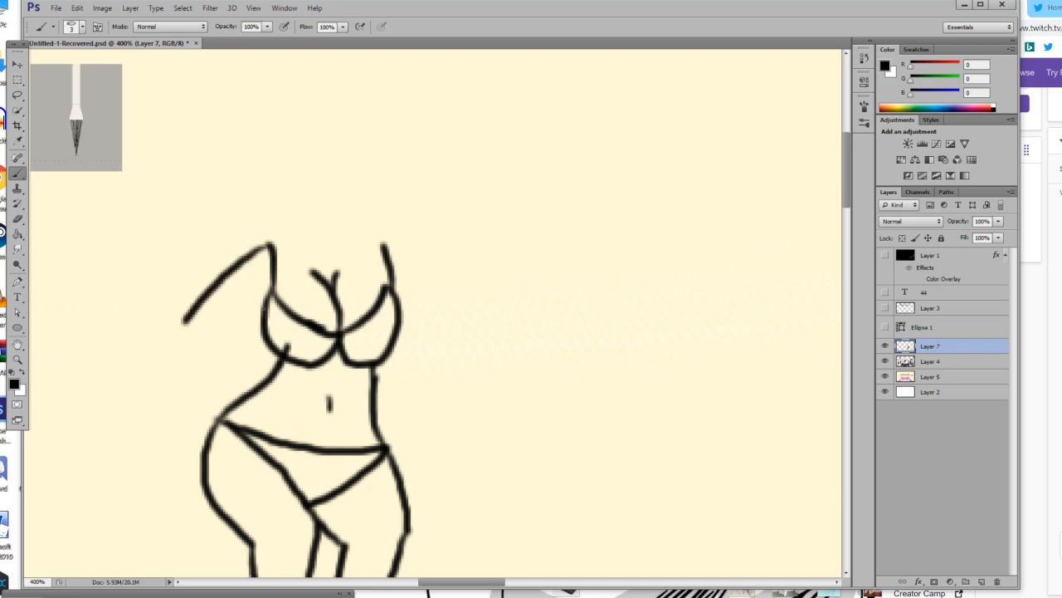
mouse_move(214, 322)
left_mouse_down()
mouse_move(246, 336)
mouse_move(301, 393)
left_mouse_up()
left_click_drag(181, 317, 244, 380)
key("ctrl+z")
mouse_move(182, 319)
left_mouse_down()
mouse_move(209, 360)
mouse_move(275, 399)
left_mouse_up()
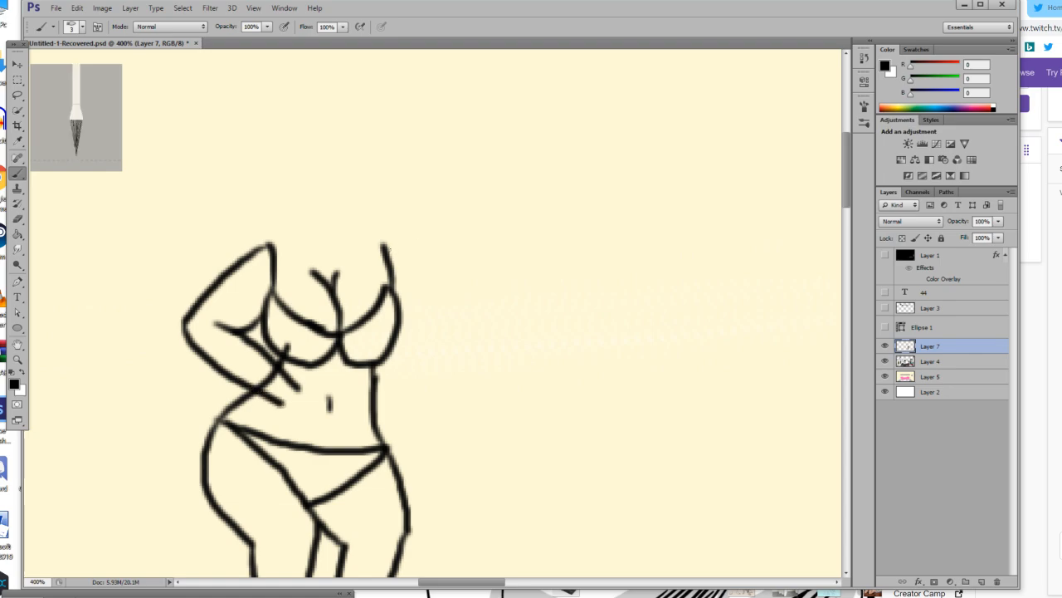
Draw the bent right-hand arm from the shoulder to the waist, redoing the inner forearm line until it meets the torso.
mouse_move(386, 247)
left_mouse_down()
mouse_move(414, 264)
mouse_move(450, 326)
mouse_move(406, 336)
mouse_move(425, 343)
mouse_move(378, 404)
left_mouse_up()
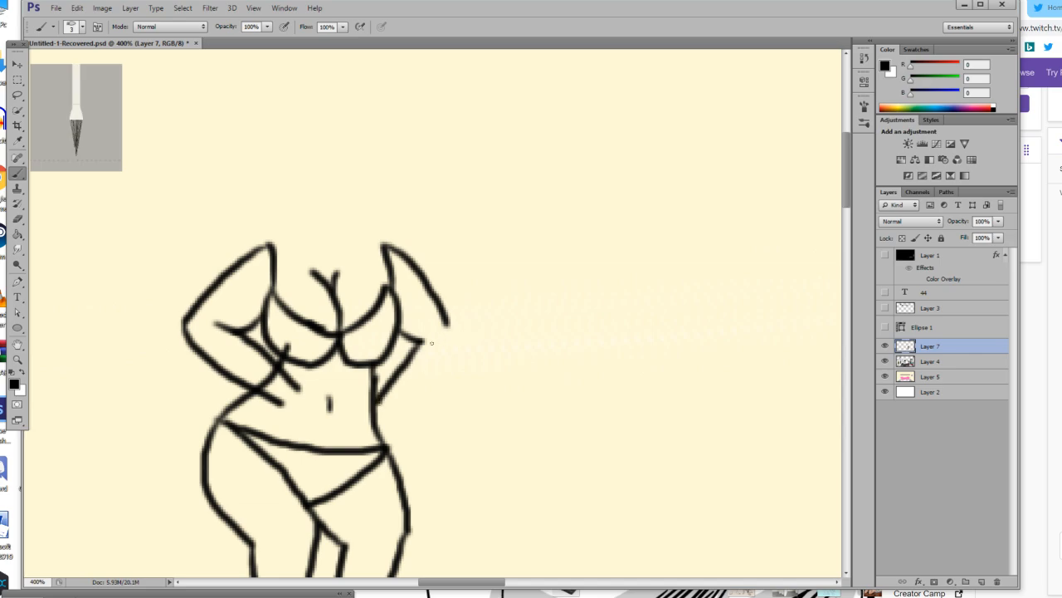
key("ctrl+z")
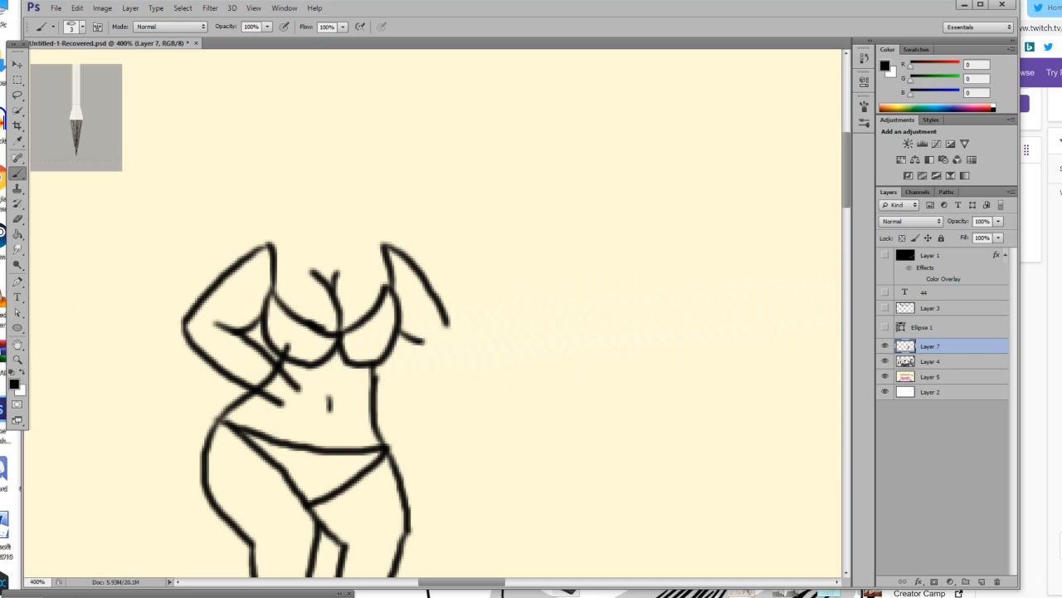
mouse_move(423, 339)
left_mouse_down()
mouse_move(412, 366)
mouse_move(395, 365)
mouse_move(402, 351)
mouse_move(375, 365)
left_mouse_up()
key("ctrl+z")
key("ctrl+z")
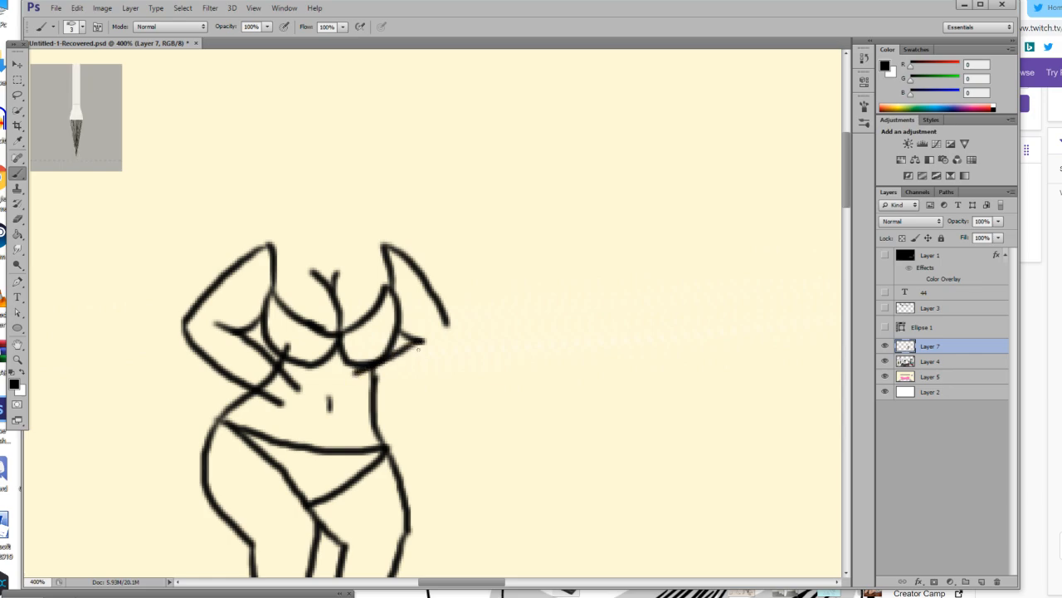
key("ctrl+z")
left_click_drag(422, 340, 380, 367)
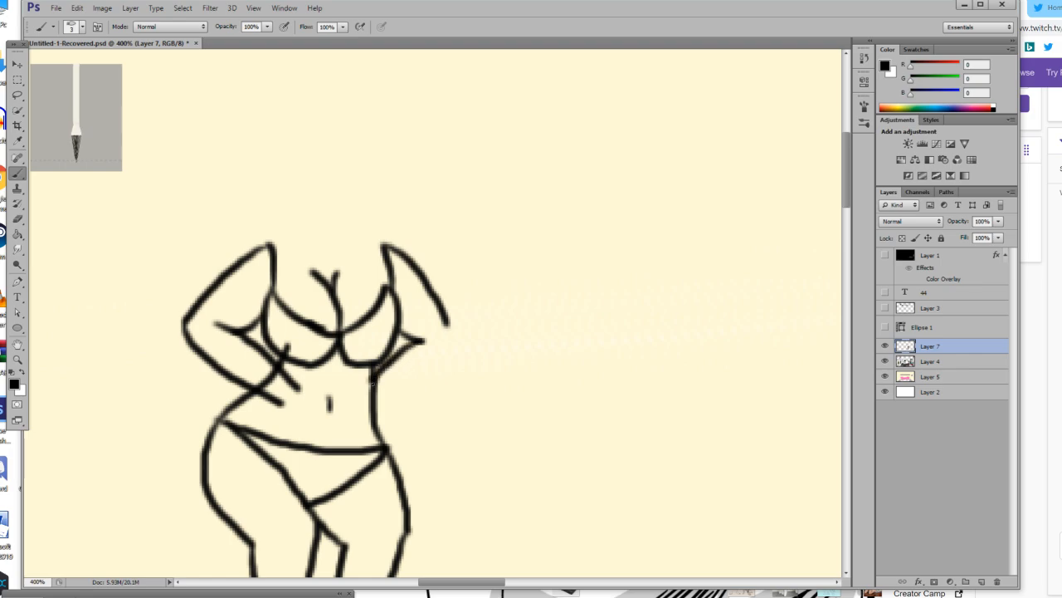
mouse_move(383, 394)
left_mouse_down()
mouse_move(460, 356)
mouse_move(449, 319)
left_mouse_up()
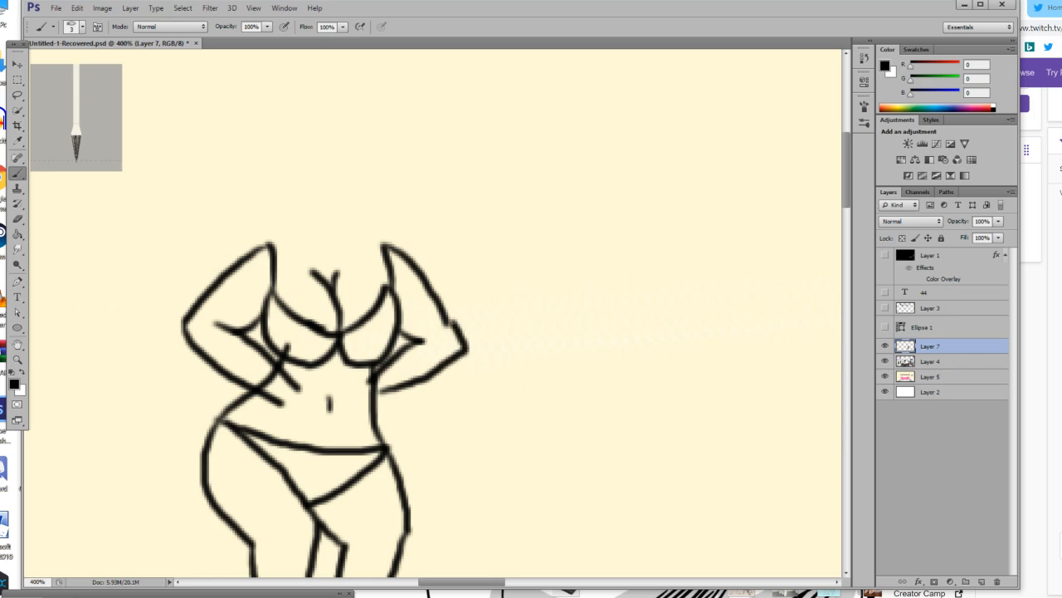
Erase the stray waist line stub inside the left-hand bikini cup and where the line crosses the left-hand forearm.
left_click(17, 358)
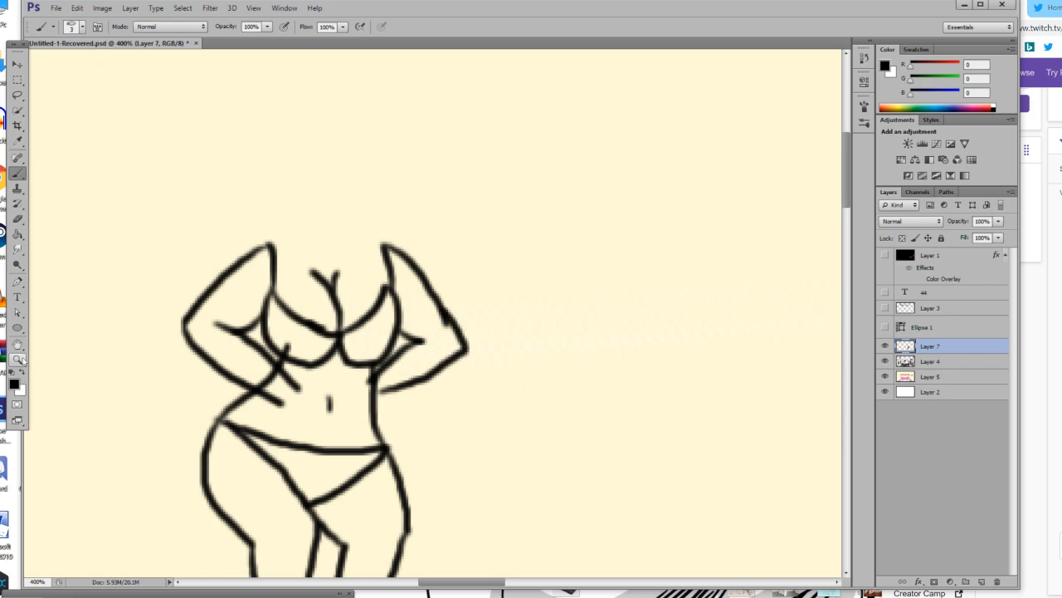
left_click_drag(329, 376, 329, 376)
left_click(329, 376)
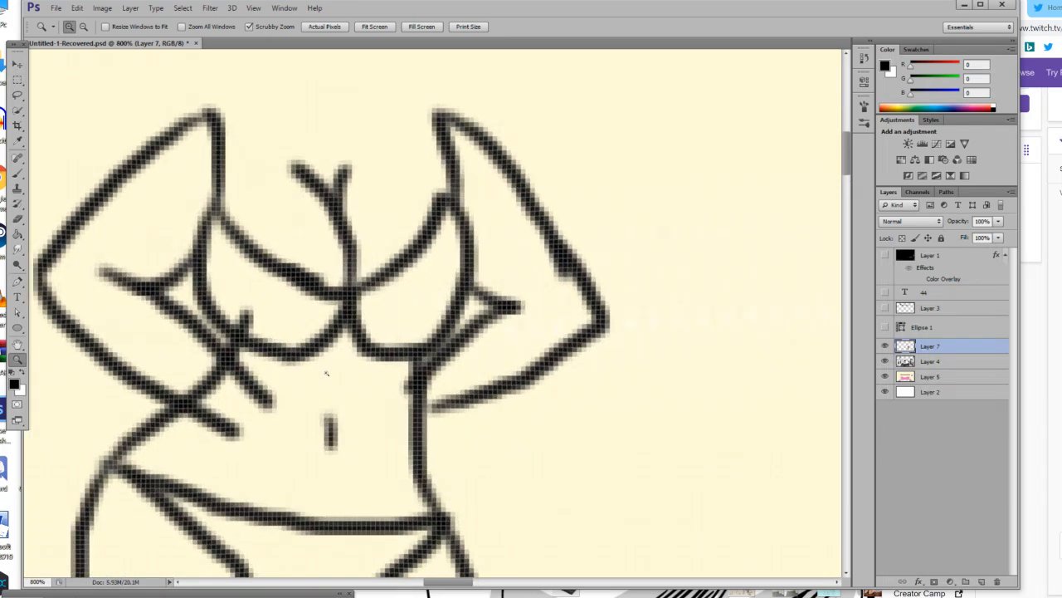
left_click(329, 376)
key("b")
left_click_drag(237, 270, 238, 293)
mouse_move(143, 388)
left_mouse_down()
mouse_move(200, 409)
mouse_move(176, 399)
mouse_move(137, 353)
mouse_move(161, 395)
left_mouse_up()
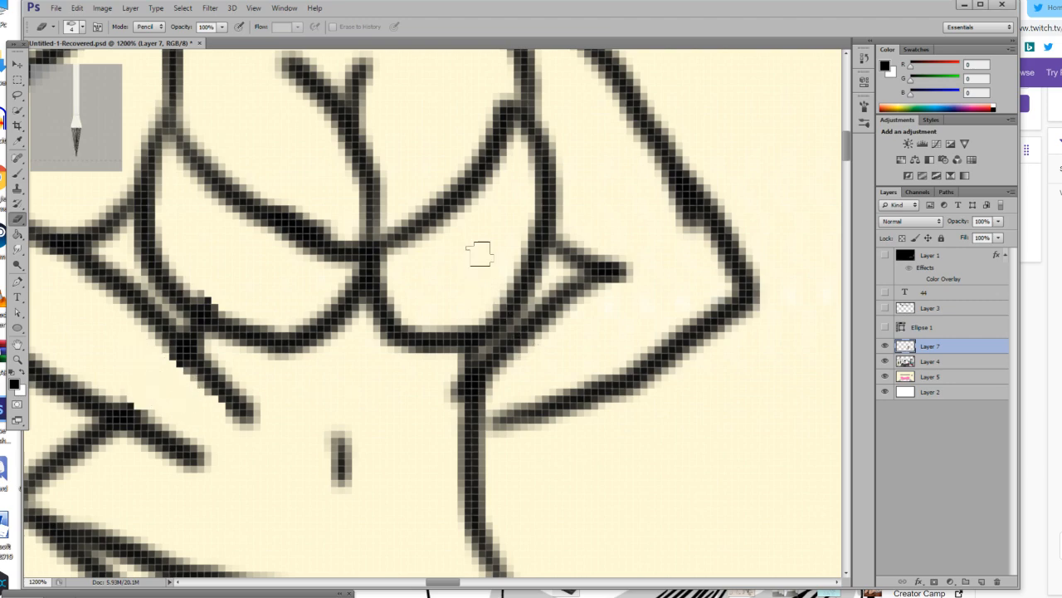
Set the brush size to 2 px and draw a hand with curled fingers at the end of each forearm.
scroll(469, 241, "down", 3)
left_click(16, 172)
left_click(80, 27)
left_click_drag(42, 64, 25, 72)
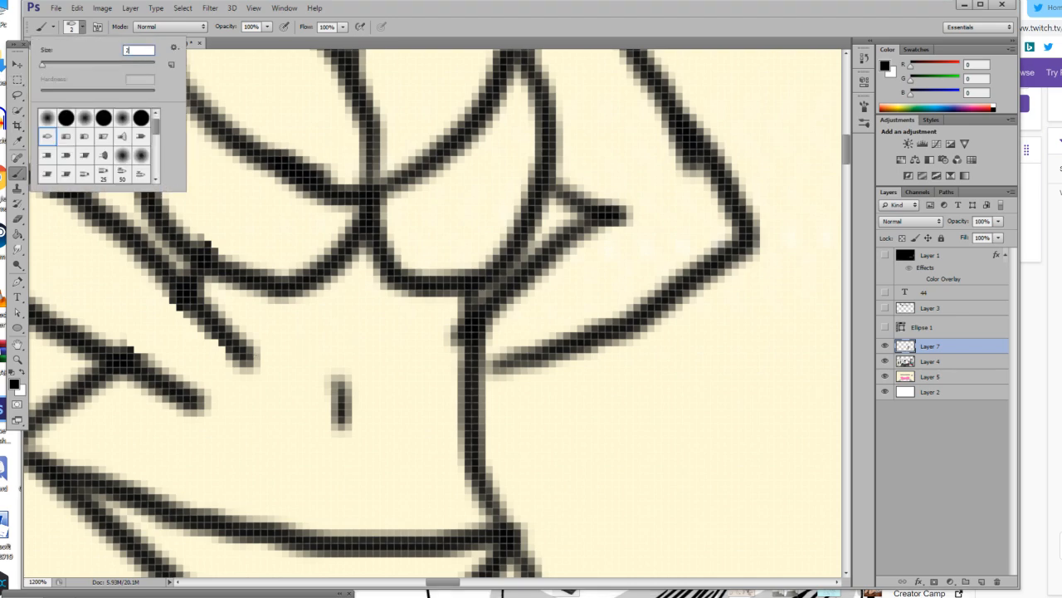
mouse_move(249, 349)
left_mouse_down()
mouse_move(315, 325)
mouse_move(334, 342)
mouse_move(319, 364)
mouse_move(280, 371)
mouse_move(362, 397)
mouse_move(357, 413)
mouse_move(317, 416)
mouse_move(343, 416)
mouse_move(346, 443)
mouse_move(315, 450)
mouse_move(319, 467)
mouse_move(302, 479)
mouse_move(276, 481)
mouse_move(210, 419)
left_mouse_up()
mouse_move(465, 321)
left_mouse_down()
mouse_move(418, 324)
mouse_move(428, 351)
mouse_move(468, 355)
mouse_move(415, 378)
mouse_move(420, 393)
mouse_move(482, 381)
left_mouse_up()
mouse_move(420, 394)
left_mouse_down()
mouse_move(398, 415)
mouse_move(460, 440)
mouse_move(491, 400)
left_mouse_up()
mouse_move(418, 440)
left_mouse_down()
mouse_move(433, 473)
mouse_move(507, 453)
mouse_move(537, 424)
mouse_move(549, 362)
left_mouse_up()
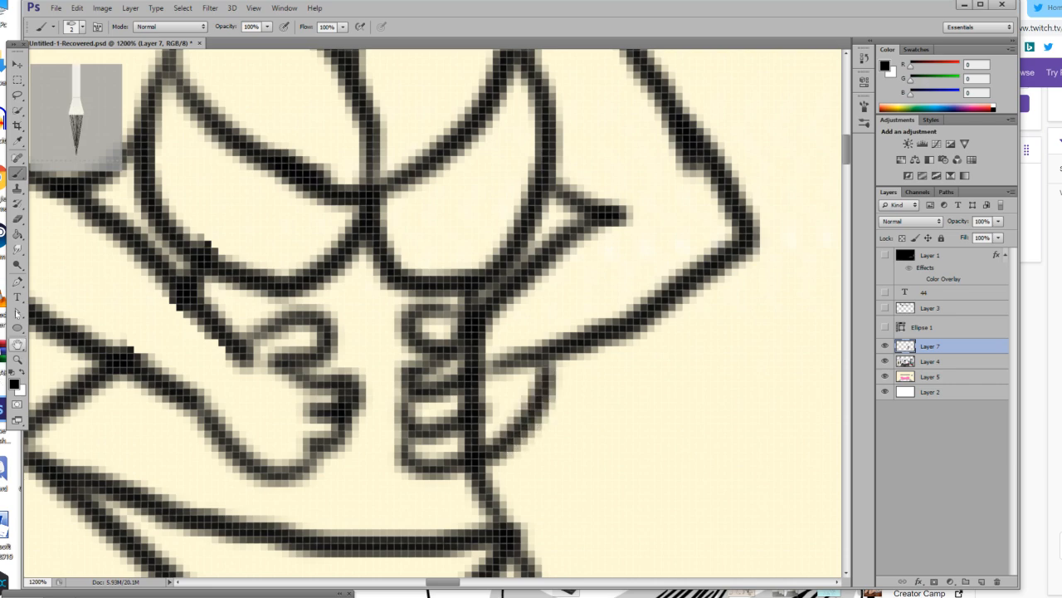
Try erasing the torso line that runs through the right-hand hand with a 1 px eraser, and undo it.
left_click(17, 218)
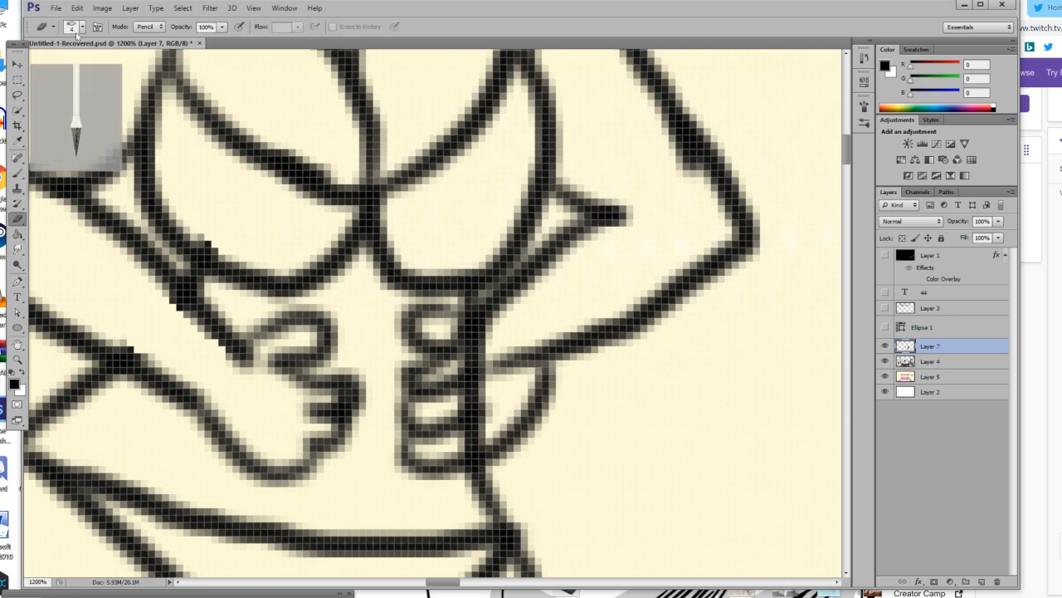
left_click(76, 32)
left_click(139, 51)
type("2")
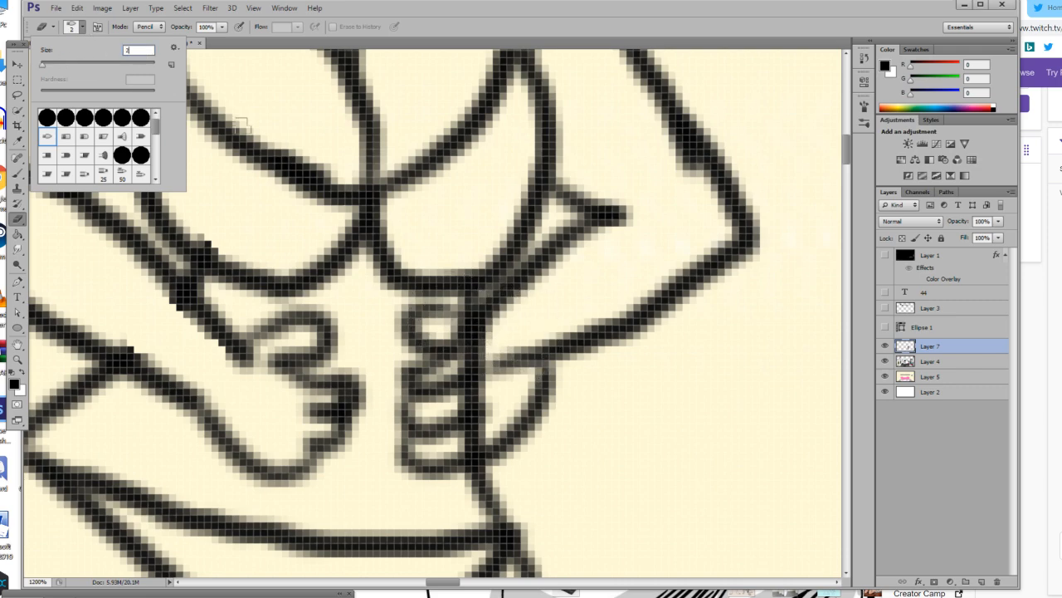
key("Return")
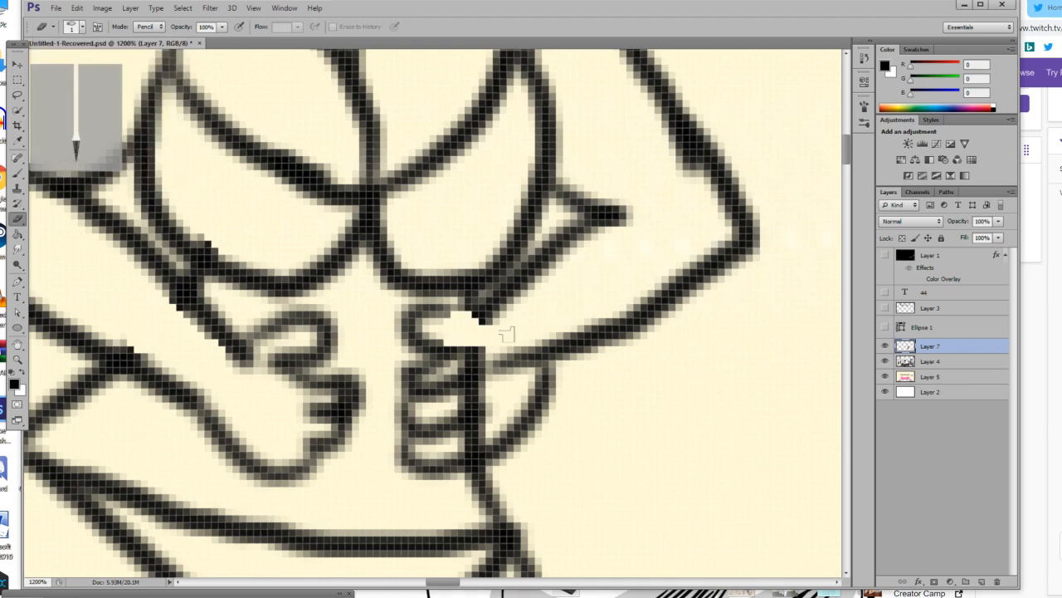
mouse_move(502, 344)
left_mouse_down()
mouse_move(479, 360)
mouse_move(498, 372)
mouse_move(494, 397)
mouse_move(470, 410)
mouse_move(495, 419)
mouse_move(477, 444)
mouse_move(476, 429)
left_mouse_up()
mouse_move(488, 387)
left_mouse_down()
mouse_move(458, 344)
mouse_move(473, 342)
left_mouse_up()
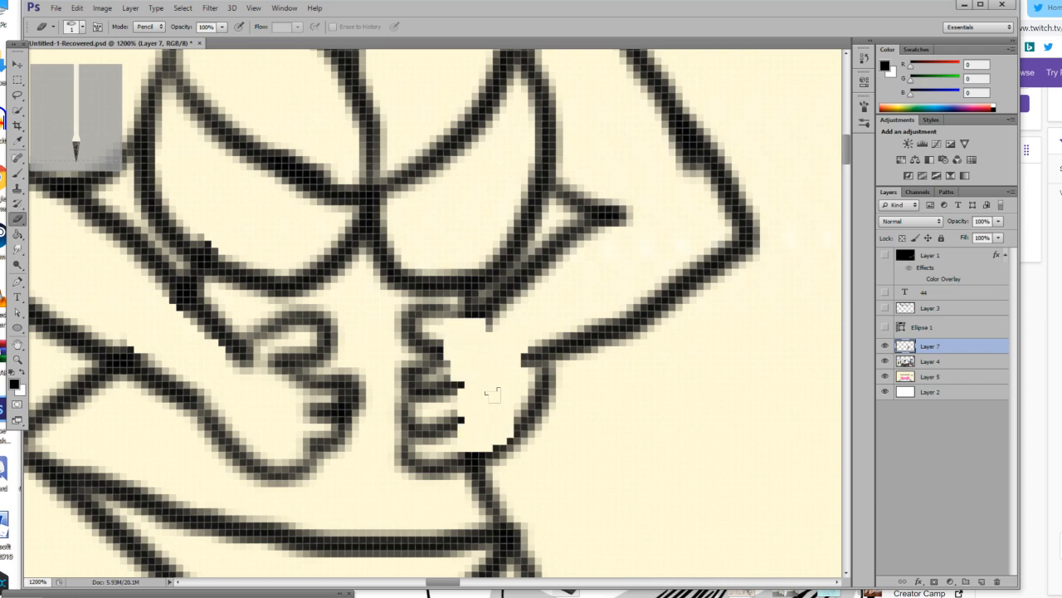
key("ctrl+z")
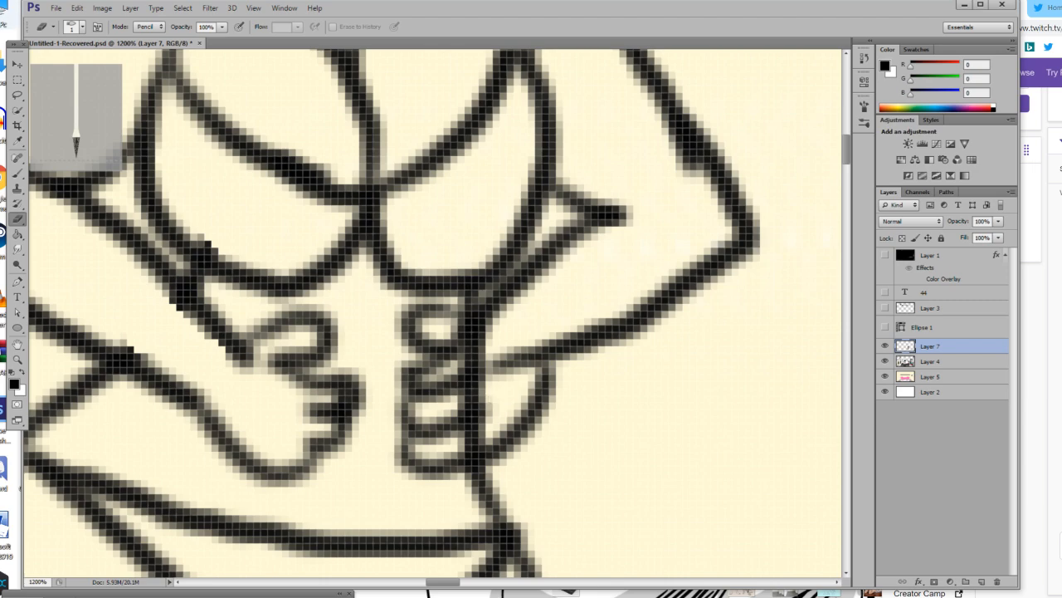
Sample the cream background colour and paint over the torso line inside the right-hand hand with a 1 px brush.
left_click(18, 140)
left_click(555, 309)
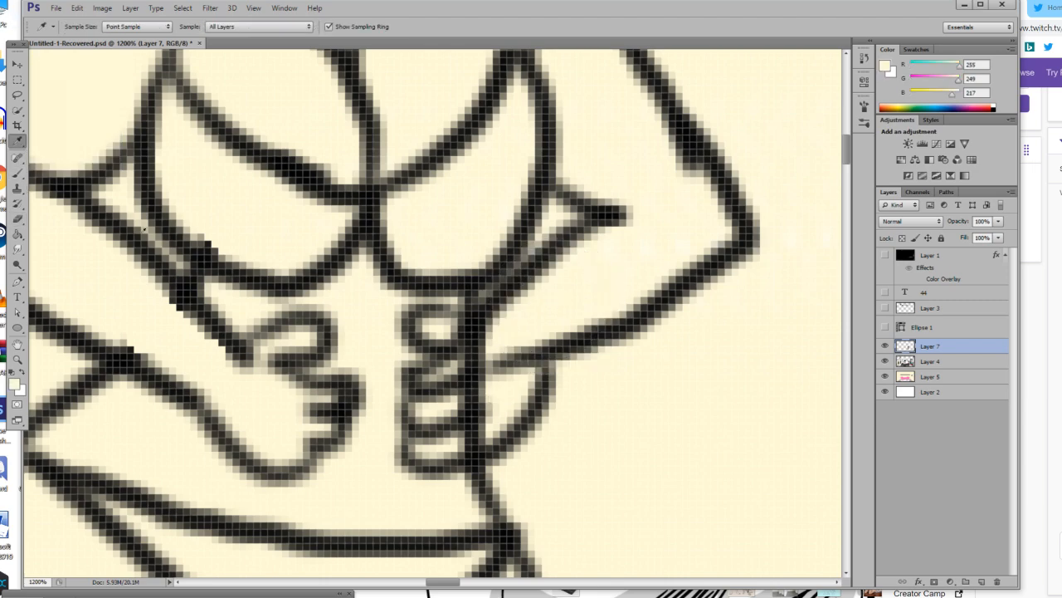
left_click(18, 173)
left_click(82, 28)
left_click_drag(45, 67, 37, 67)
left_click(463, 333)
mouse_move(463, 332)
left_mouse_down()
mouse_move(488, 322)
mouse_move(479, 352)
mouse_move(452, 363)
mouse_move(483, 352)
mouse_move(478, 383)
mouse_move(454, 400)
mouse_move(474, 411)
mouse_move(477, 399)
mouse_move(465, 432)
mouse_move(483, 444)
mouse_move(452, 440)
mouse_move(471, 428)
left_mouse_up()
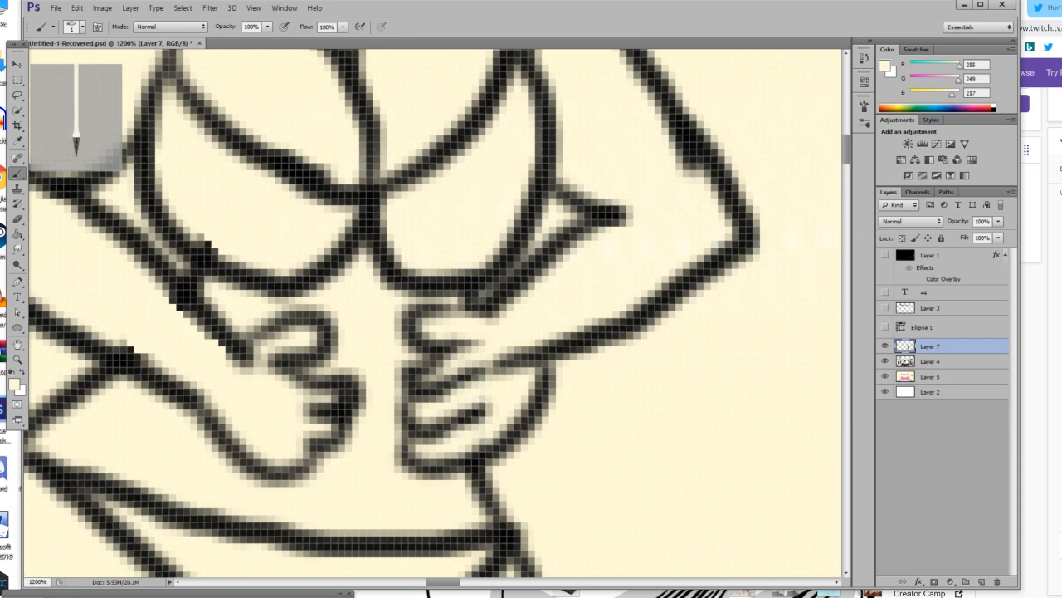
Switch to Chrome, search Google for "box office bombs" in a new tab, and open Wikipedia's list of biggest box-office bombs.
key("alt+Tab")
key("alt+Tab")
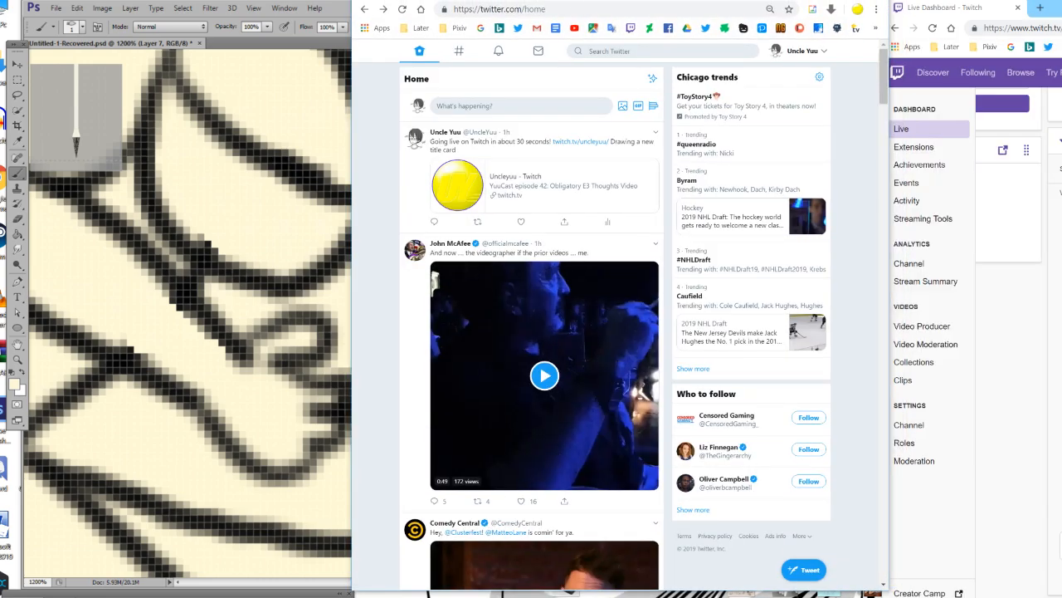
left_click(515, 29)
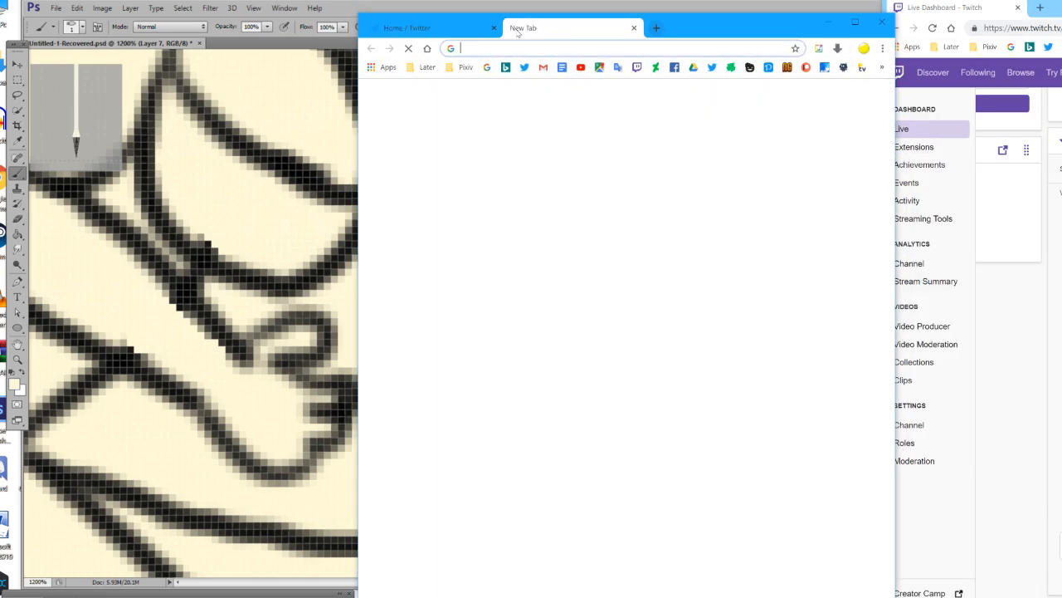
type("rc")
key("BackSpace")
key("BackSpace")
type("tv")
key("BackSpace")
key("BackSpace")
type("box office bombs")
key("Return")
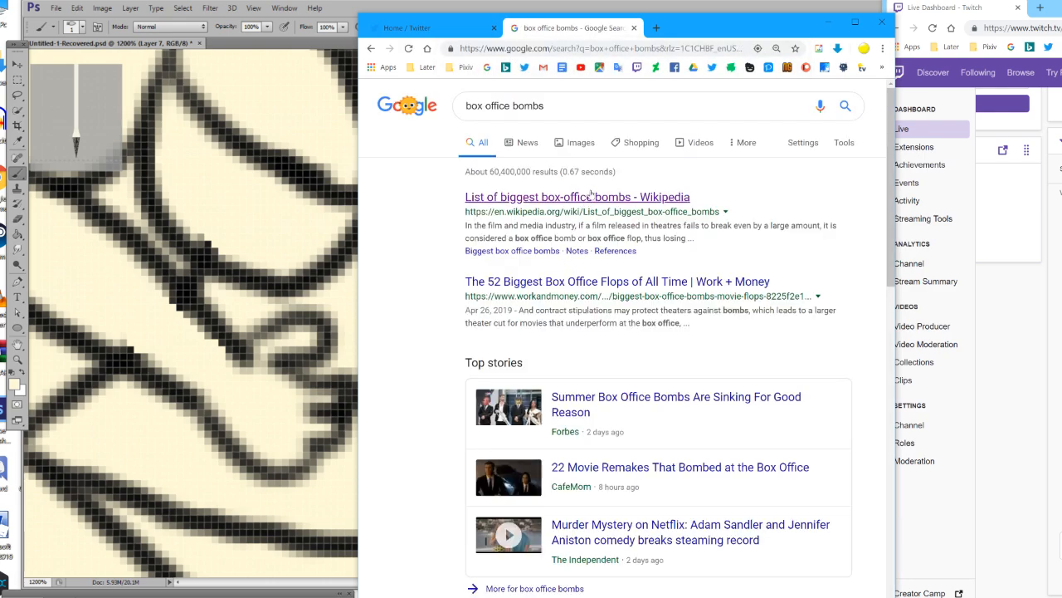
left_click(589, 197)
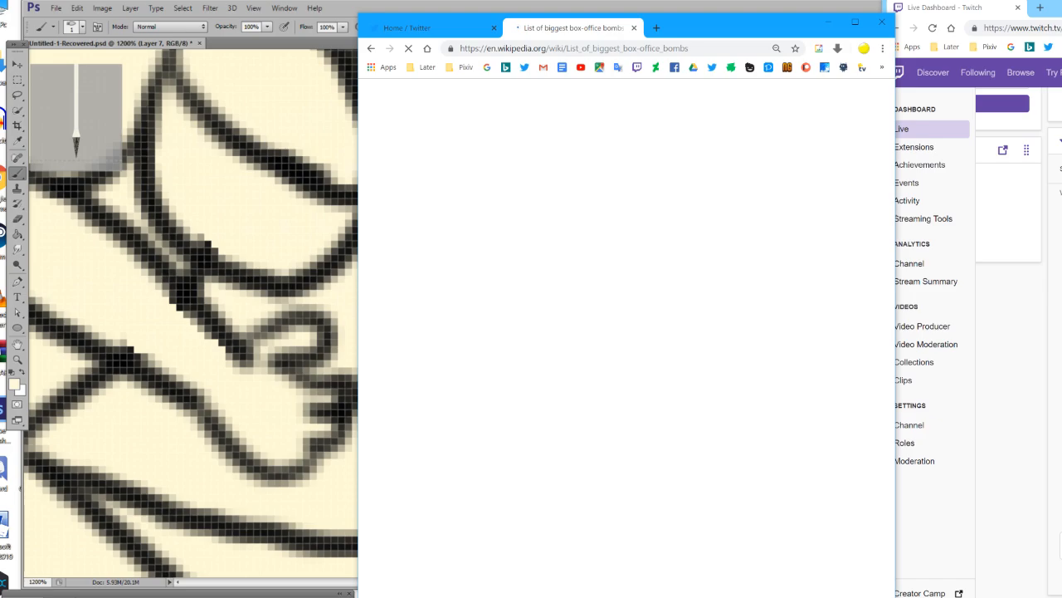
Sort the biggest box office bombs table by inflation-adjusted loss and by nominal loss, each in descending order.
scroll(587, 319, "down", 2)
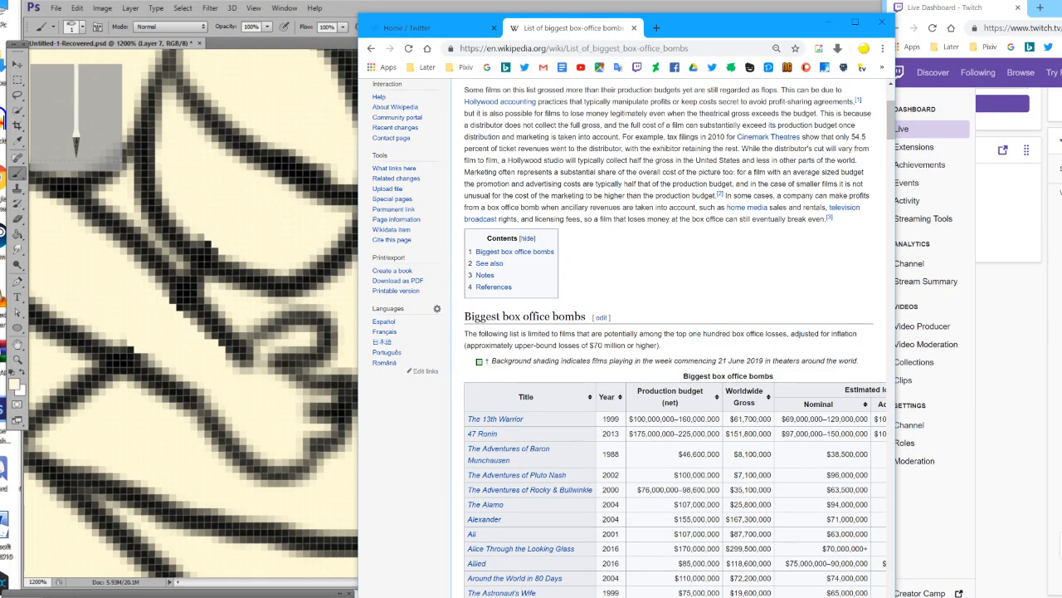
scroll(622, 349, "right", 3)
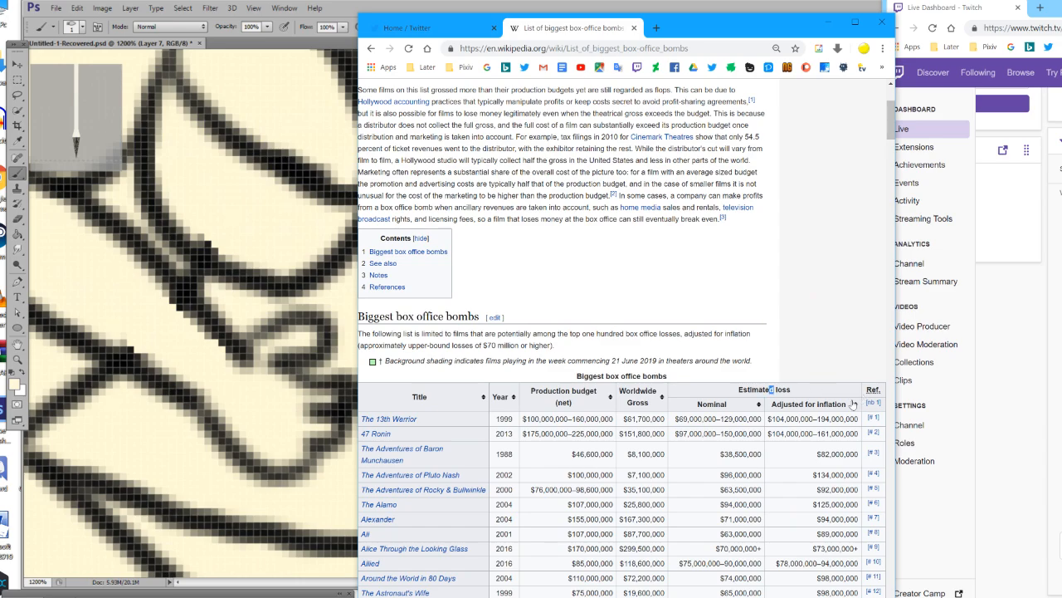
double_click(842, 406)
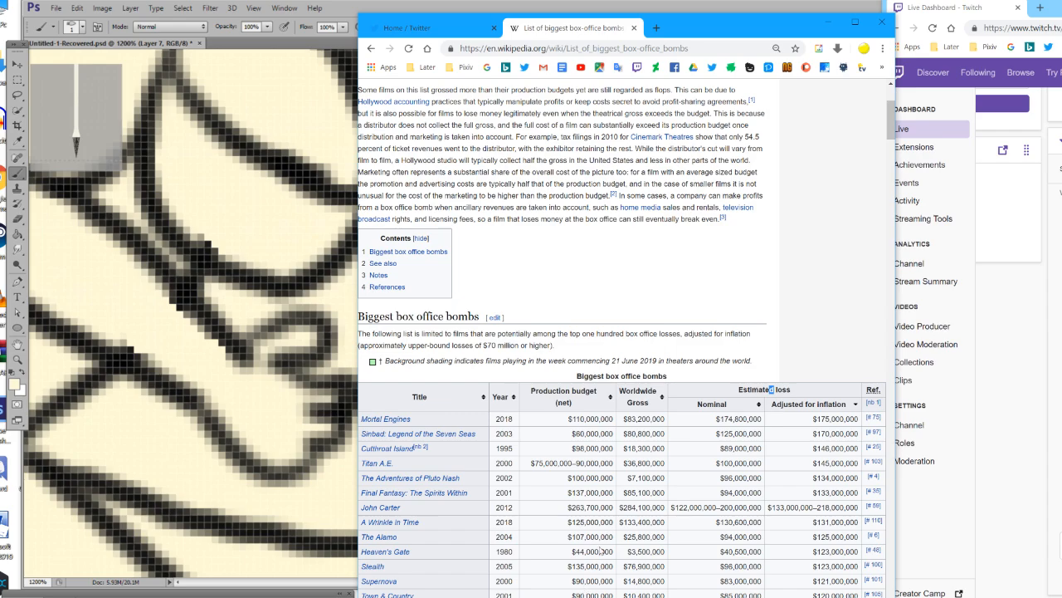
left_click(743, 406)
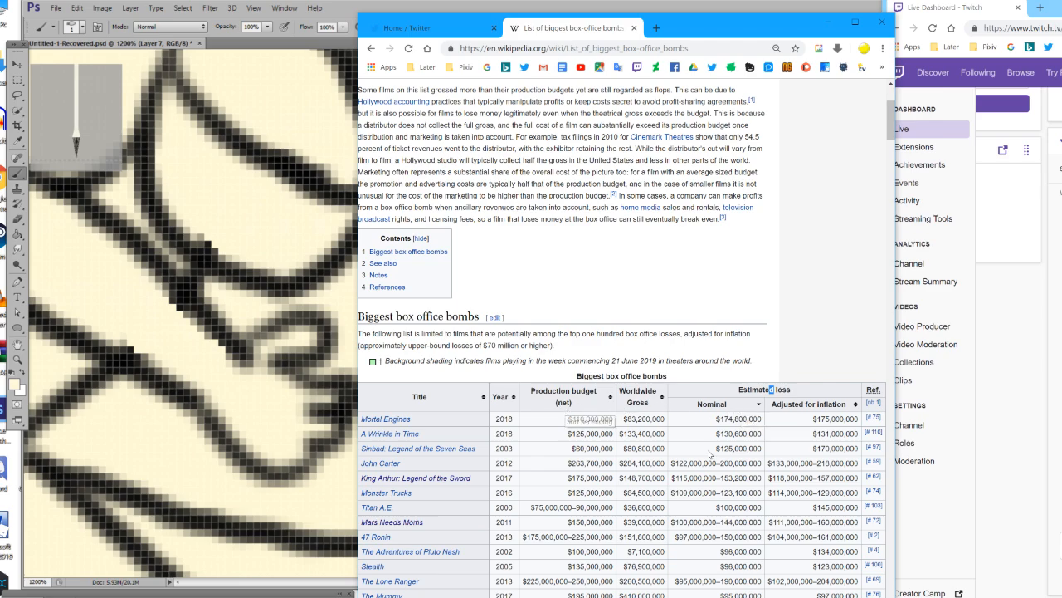
Sort the box office bombs table alphabetically by title and widen the browser window to show all its columns.
scroll(664, 446, "down", 2)
left_click_drag(360, 353, 357, 369)
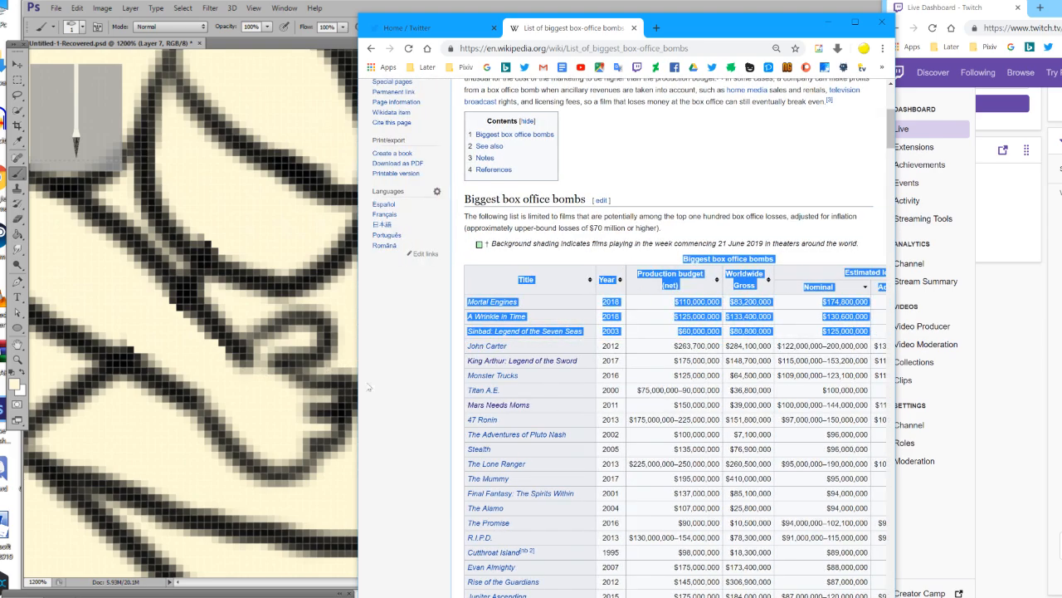
left_click(540, 284)
left_click(540, 284)
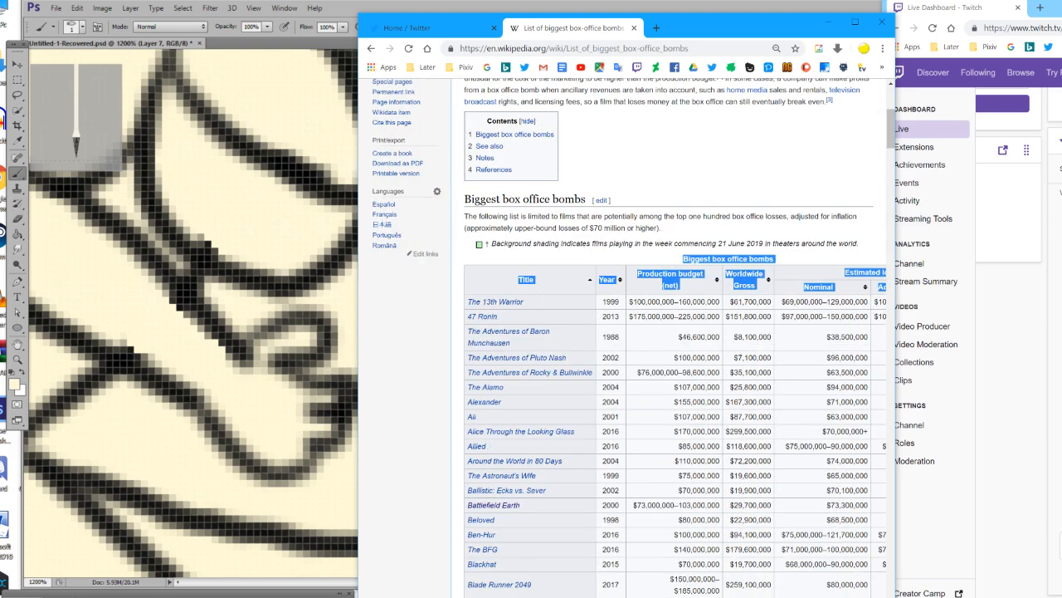
scroll(622, 337, "right", 2)
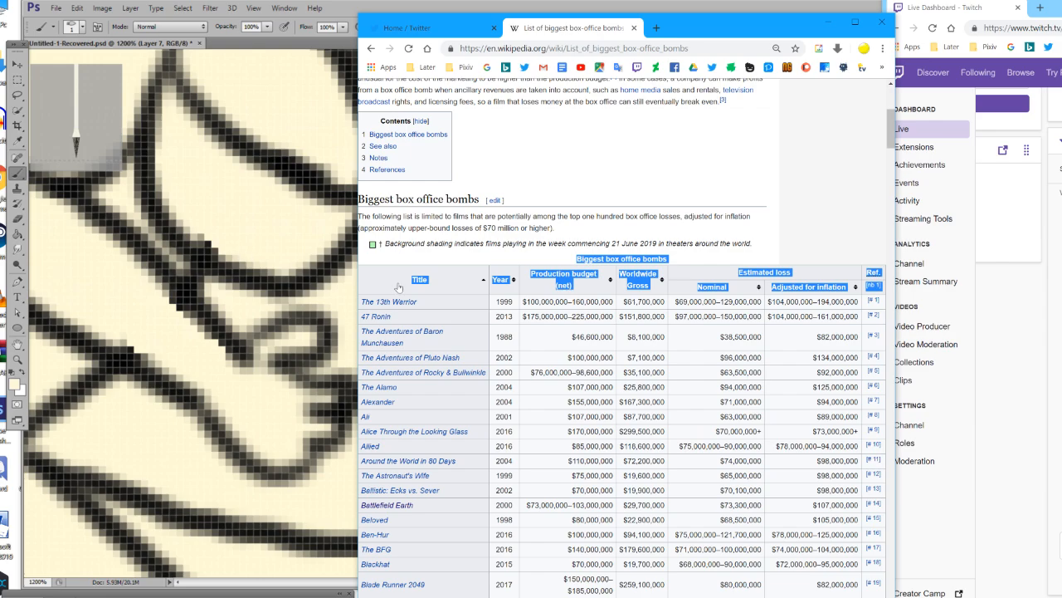
left_click_drag(359, 304, 218, 306)
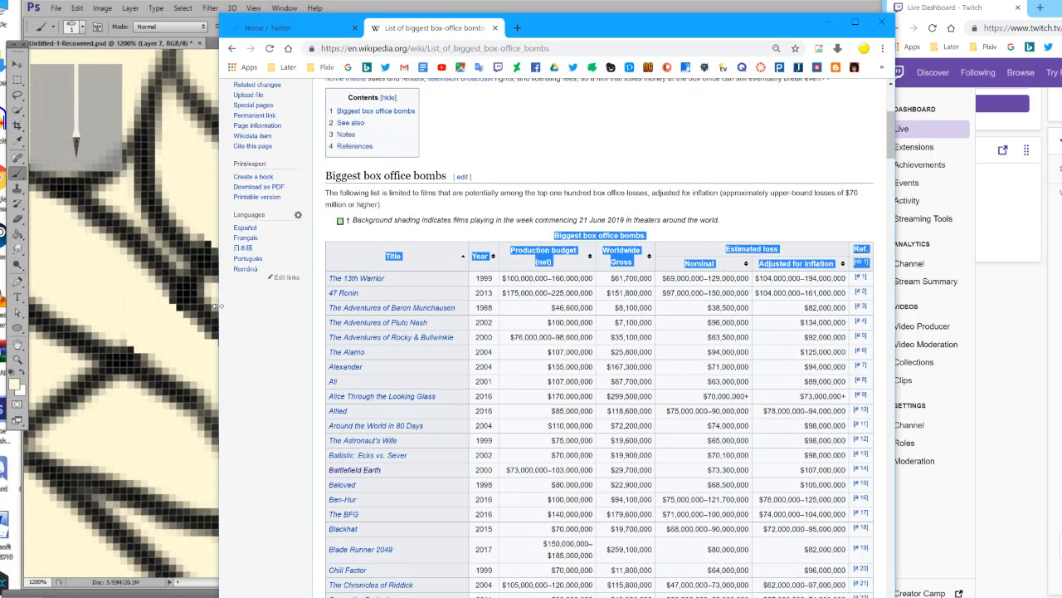
Re-sort the table by inflation-adjusted loss, largest first, review the films, and close the article to return to Photoshop.
left_click(800, 264)
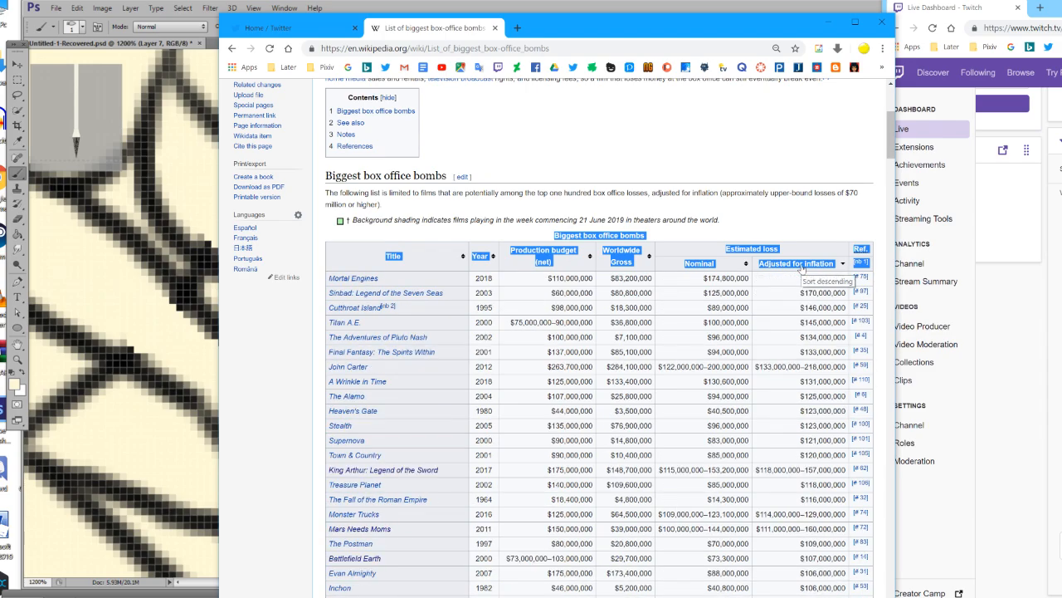
left_click(755, 325)
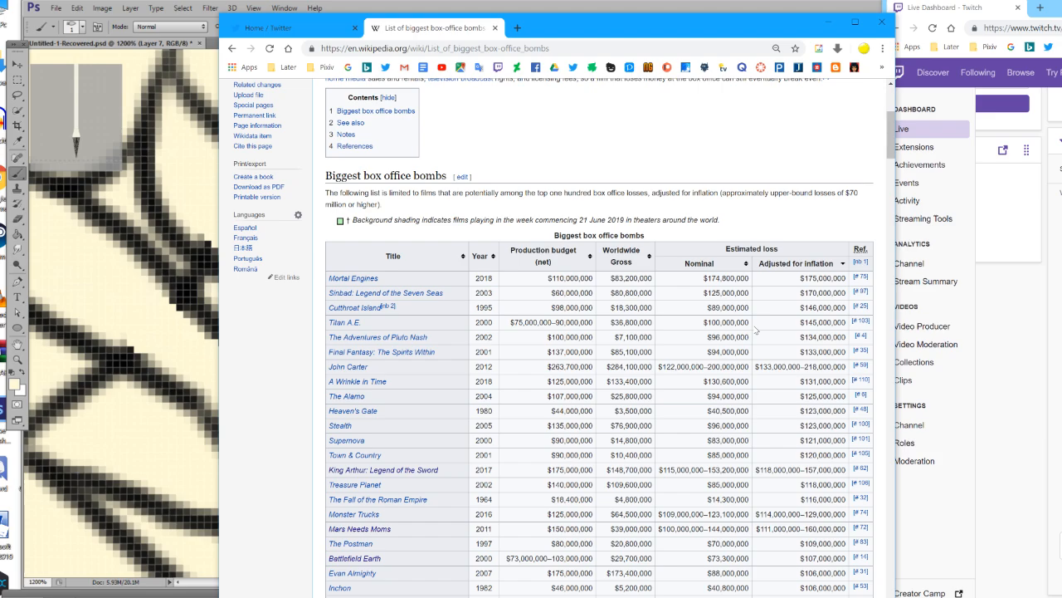
left_click(507, 28)
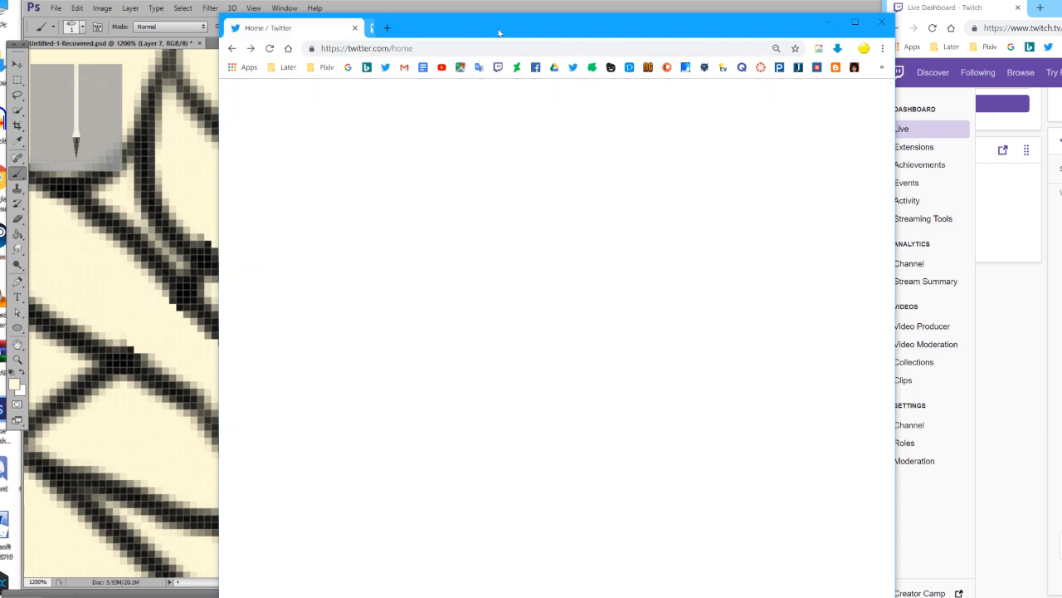
left_click(828, 22)
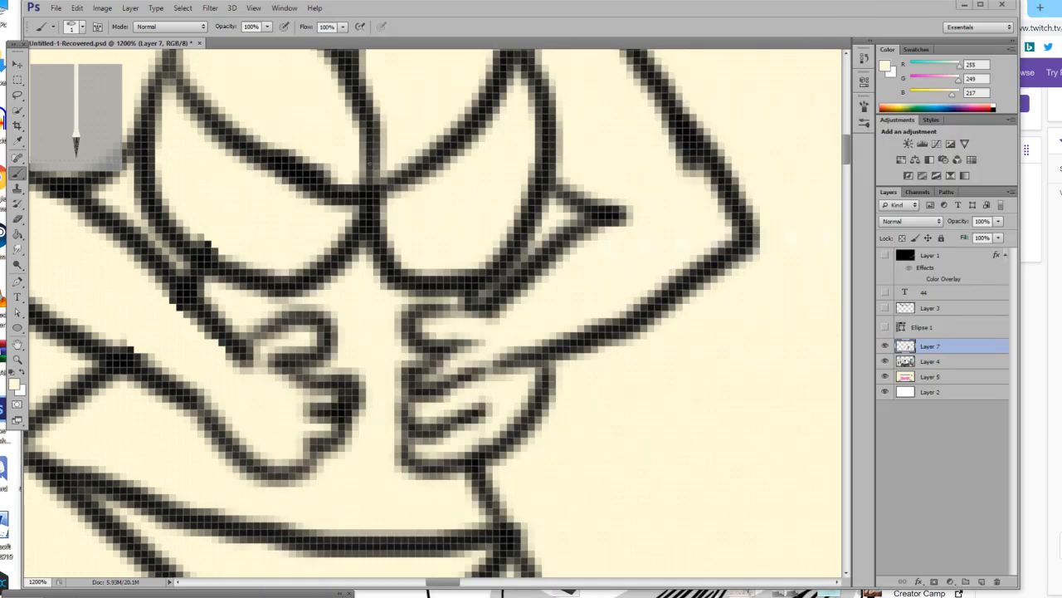
Paint out the excess line at the left-hand wrist in cream and square off the lower edge of that hand in black.
mouse_move(257, 357)
left_mouse_down()
mouse_move(240, 353)
mouse_move(256, 369)
left_mouse_up()
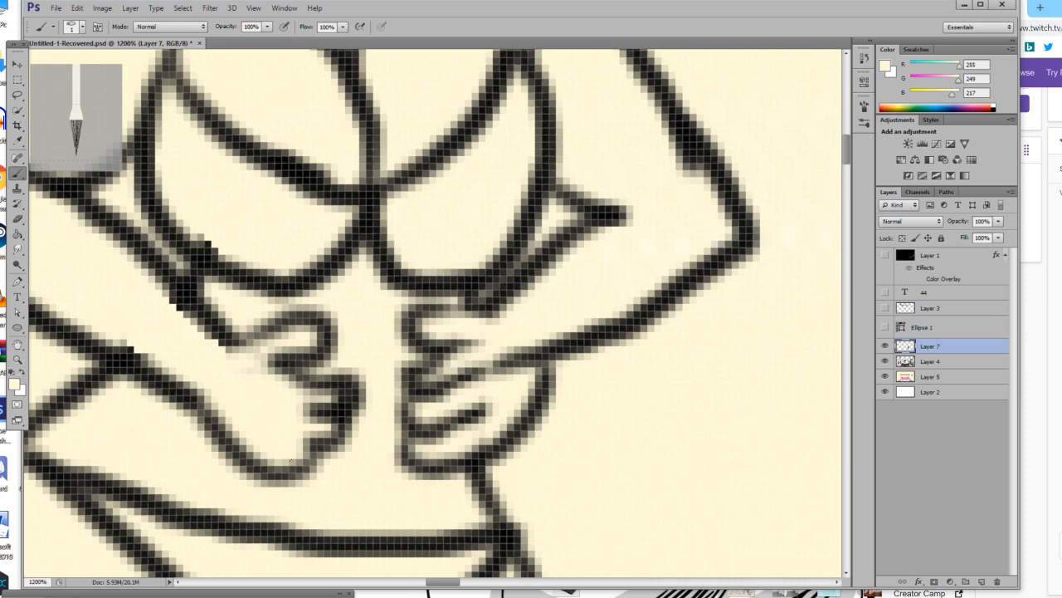
mouse_move(301, 457)
left_mouse_down()
mouse_move(290, 471)
mouse_move(305, 471)
mouse_move(300, 480)
mouse_move(328, 478)
mouse_move(335, 453)
left_mouse_up()
key("d")
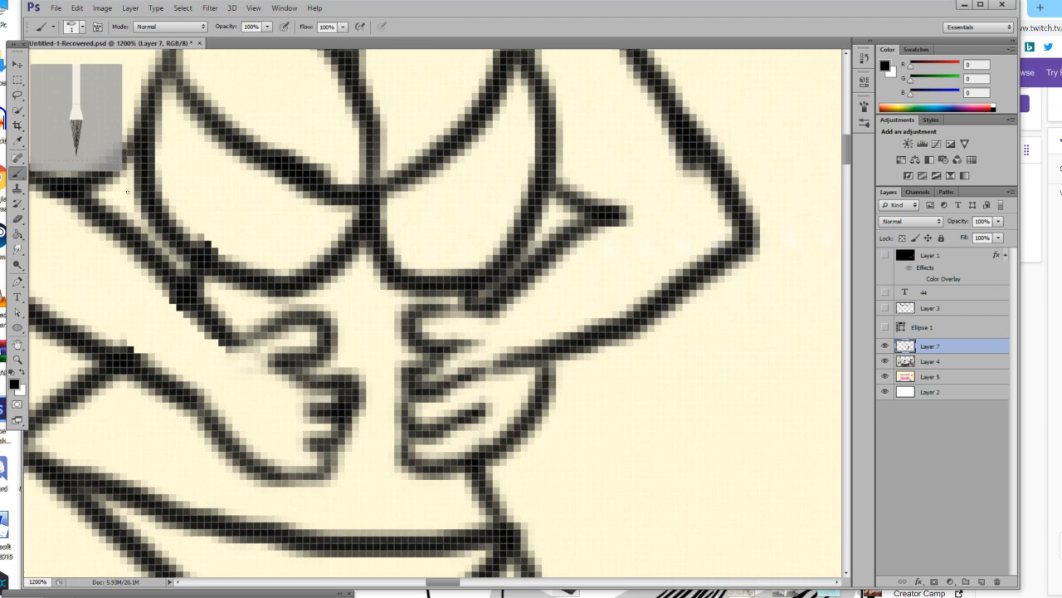
Erase the lower fingers and palm of the right-hand hand and redraw them smaller, joining the outline to the forearm.
left_click(18, 218)
mouse_move(416, 478)
left_mouse_down()
mouse_move(404, 422)
mouse_move(443, 481)
mouse_move(526, 448)
mouse_move(487, 463)
mouse_move(543, 411)
mouse_move(543, 389)
mouse_move(458, 464)
mouse_move(466, 442)
mouse_move(422, 446)
mouse_move(542, 389)
mouse_move(427, 434)
mouse_move(443, 414)
mouse_move(470, 416)
mouse_move(504, 375)
left_mouse_up()
key("b")
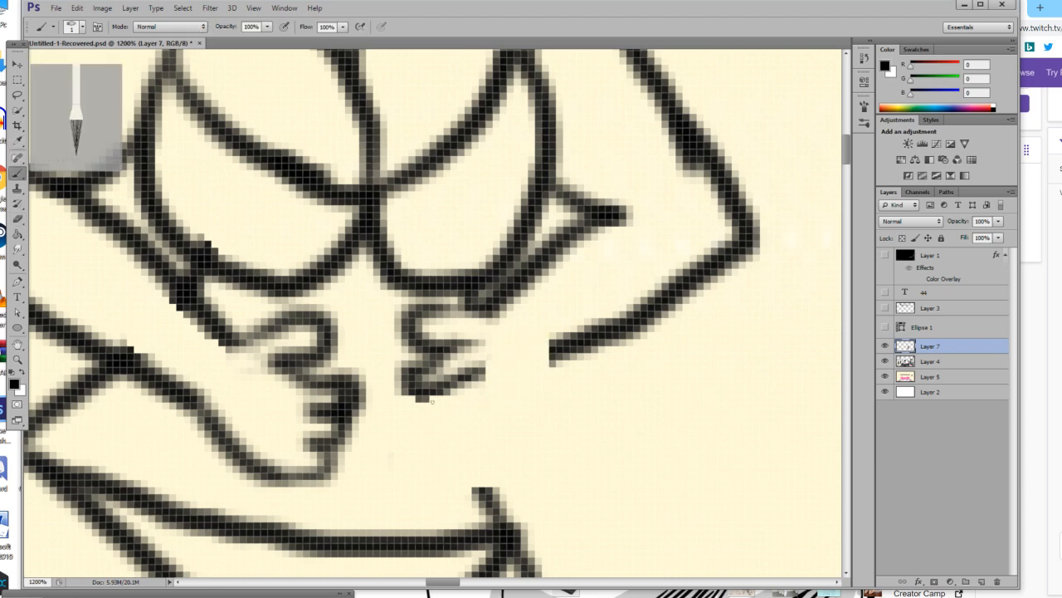
mouse_move(428, 390)
left_mouse_down()
mouse_move(430, 422)
mouse_move(461, 423)
mouse_move(428, 432)
mouse_move(439, 455)
mouse_move(468, 453)
mouse_move(530, 413)
mouse_move(556, 347)
left_mouse_up()
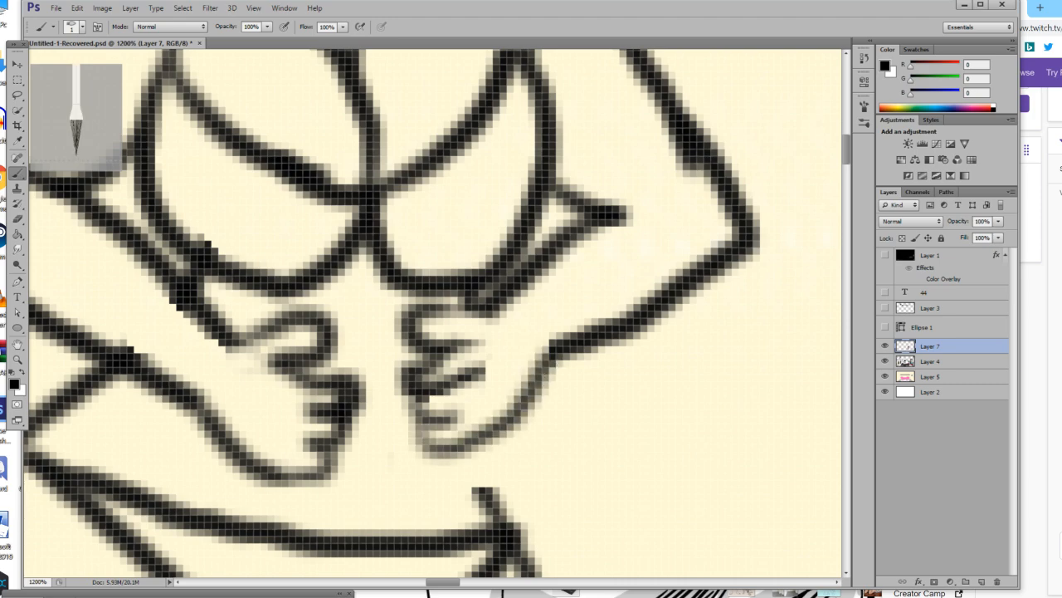
mouse_move(435, 413)
left_mouse_down()
mouse_move(464, 397)
mouse_move(476, 405)
left_mouse_up()
Set the brush to 2 px and draw the black top, base and side edges of an object held between the hands.
scroll(304, 274, "down", 1)
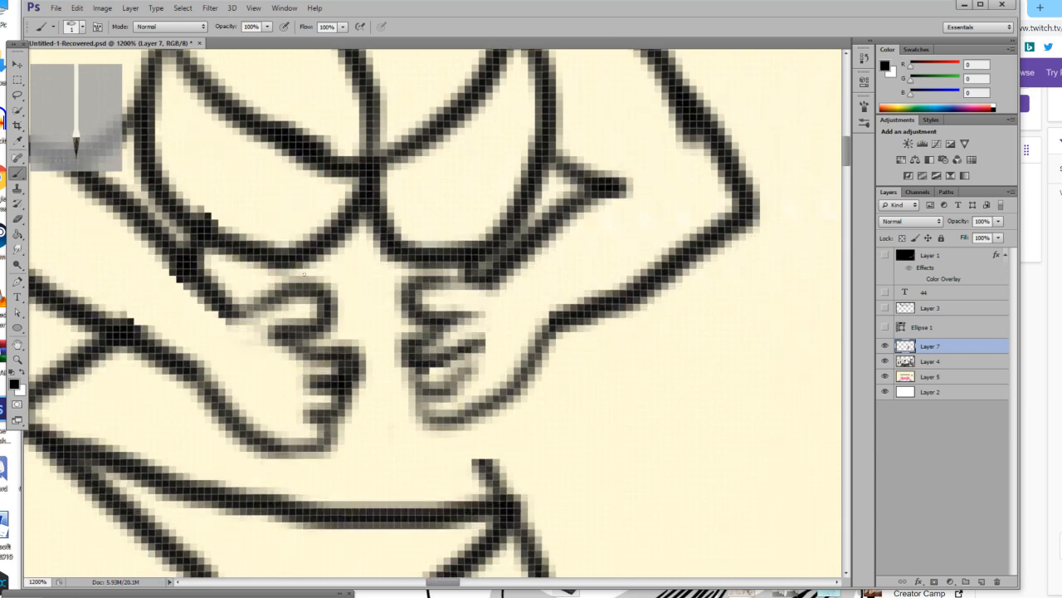
mouse_move(303, 282)
left_mouse_down()
mouse_move(372, 264)
mouse_move(419, 279)
left_mouse_up()
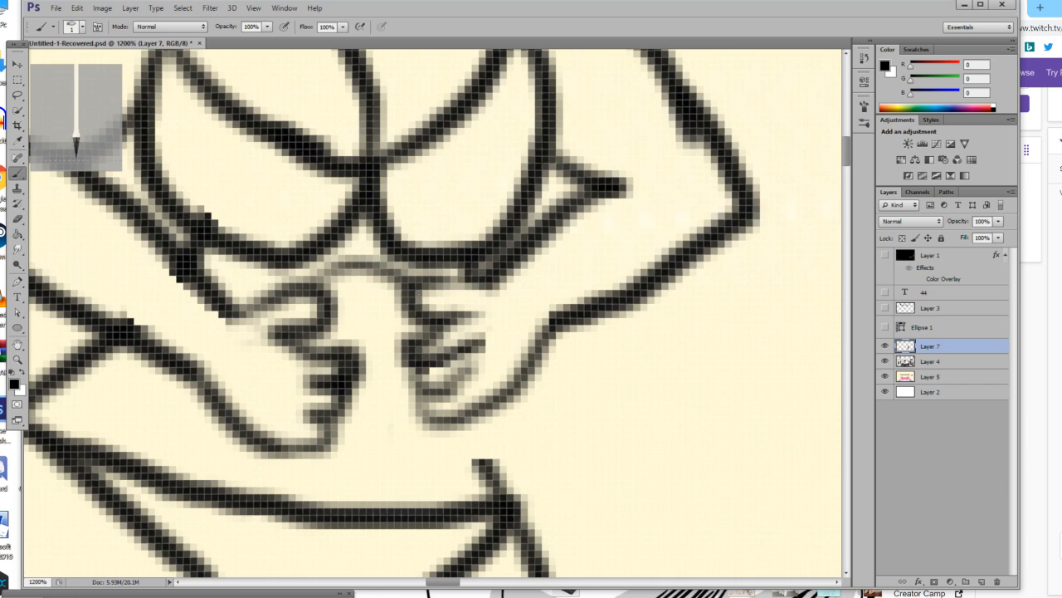
key("ctrl+z")
left_click(78, 27)
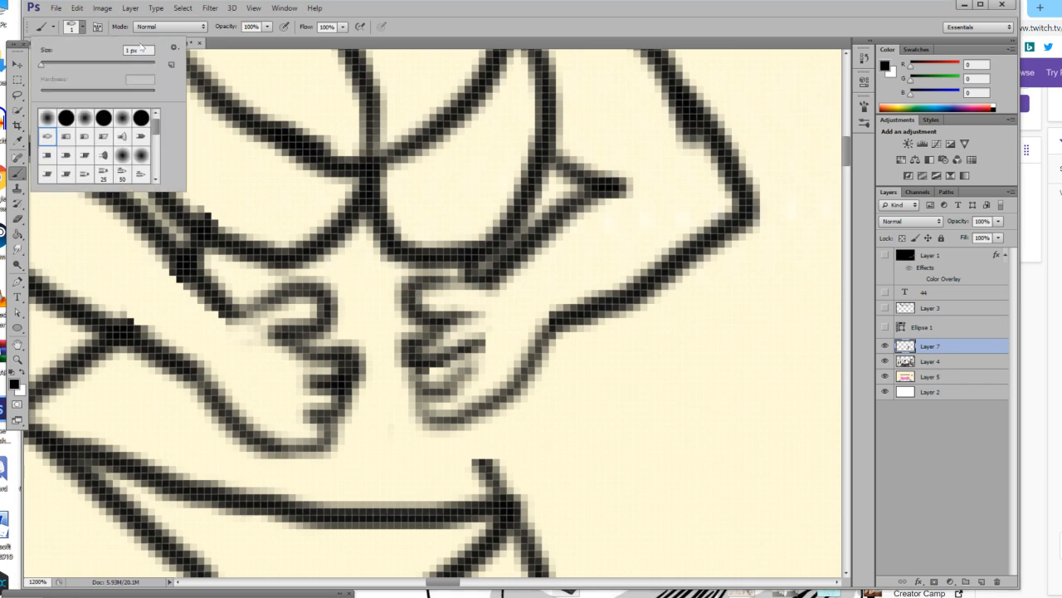
type("2")
key("Return")
left_click_drag(249, 292, 417, 279)
mouse_move(295, 453)
left_mouse_down()
mouse_move(305, 476)
mouse_move(324, 482)
mouse_move(350, 479)
mouse_move(361, 455)
mouse_move(413, 461)
mouse_move(416, 478)
mouse_move(448, 470)
mouse_move(465, 428)
left_mouse_up()
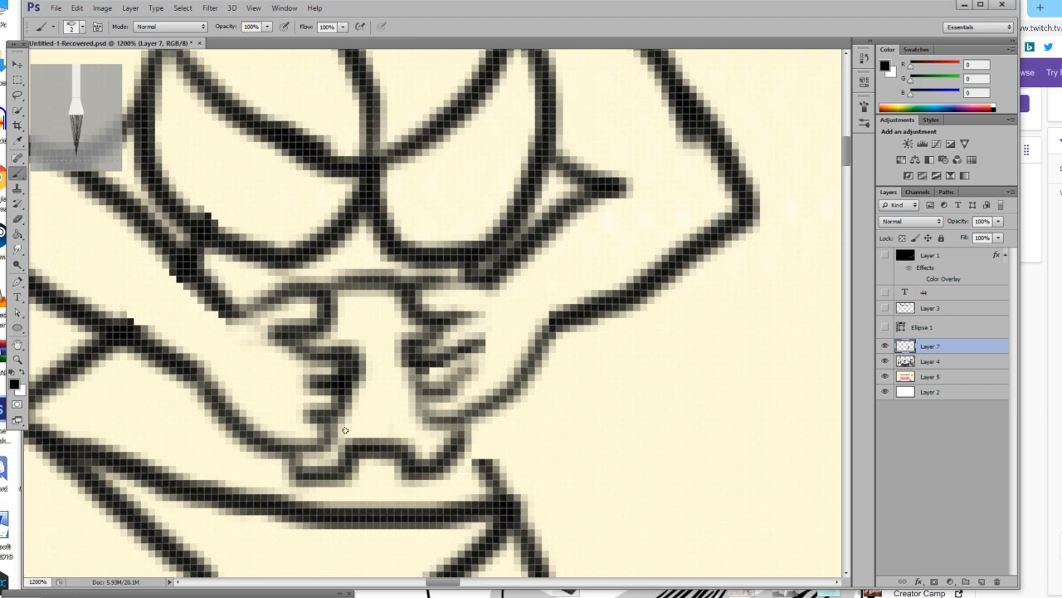
left_click_drag(343, 418, 352, 448)
left_click_drag(417, 408, 411, 449)
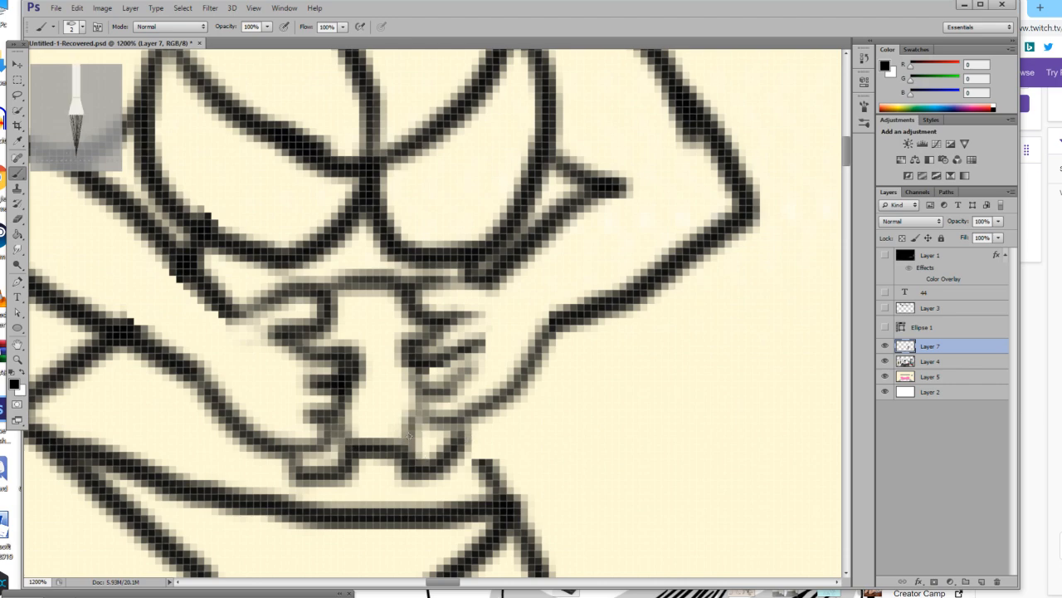
Extend the figure's legs with black strokes running down from the lower ends of the leg lines.
scroll(415, 446, "up", 2)
scroll(410, 436, "up", 4)
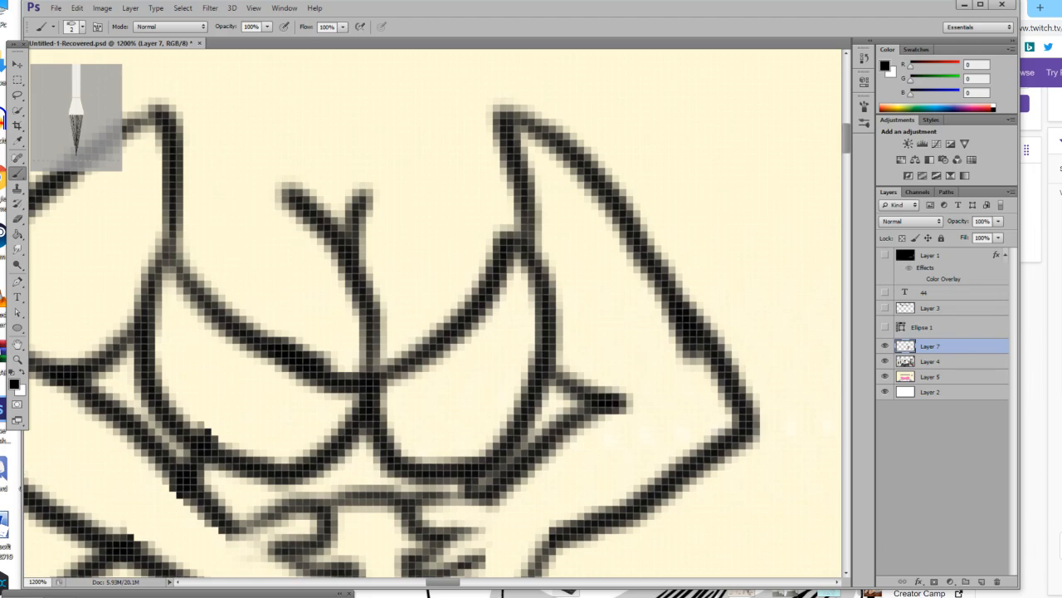
left_click(17, 360)
left_click_drag(255, 363, 163, 369)
scroll(249, 392, "down", 2)
left_click(216, 444)
scroll(216, 436, "down", 1)
left_click(214, 426)
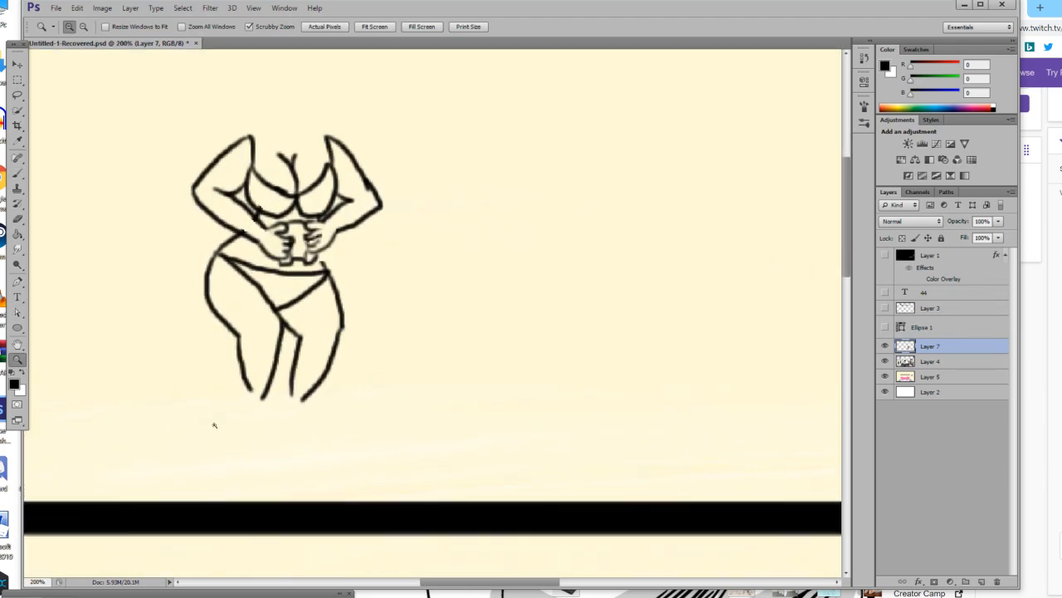
left_click(214, 426)
left_click(214, 426)
left_click(304, 387)
left_click(304, 388)
key("b")
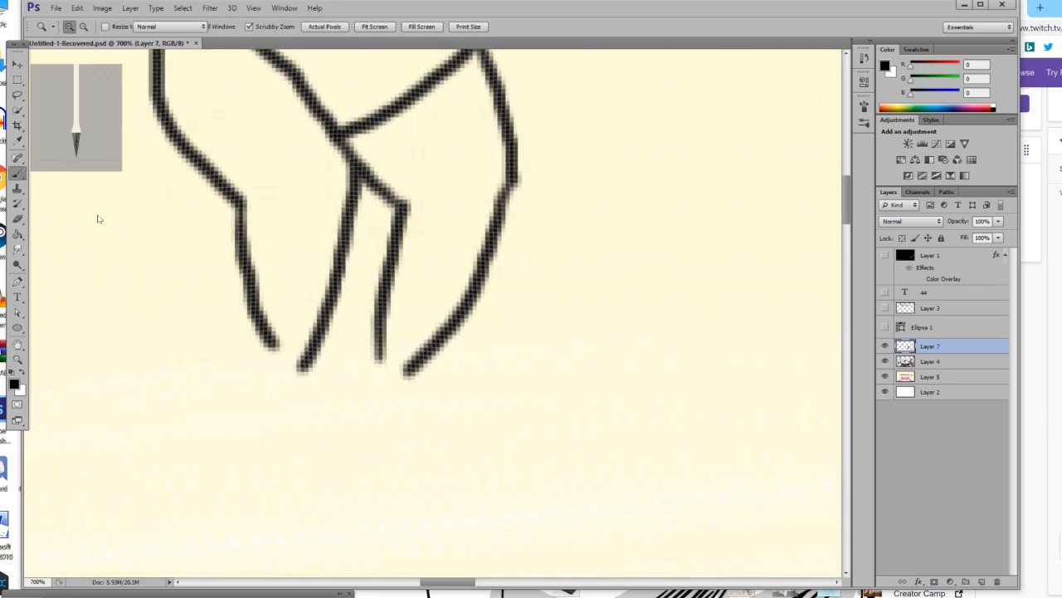
mouse_move(302, 365)
left_mouse_down()
mouse_move(332, 392)
mouse_move(340, 415)
mouse_move(322, 425)
mouse_move(284, 404)
mouse_move(259, 365)
mouse_move(254, 328)
mouse_move(306, 356)
mouse_move(266, 352)
mouse_move(303, 404)
mouse_move(314, 384)
mouse_move(335, 417)
left_mouse_up()
mouse_move(378, 359)
left_mouse_down()
mouse_move(413, 368)
mouse_move(436, 438)
mouse_move(410, 433)
mouse_move(374, 400)
mouse_move(378, 354)
mouse_move(391, 414)
mouse_move(403, 372)
mouse_move(395, 366)
mouse_move(405, 417)
left_mouse_up()
mouse_move(406, 359)
left_mouse_down()
mouse_move(385, 335)
mouse_move(399, 383)
left_mouse_up()
Draw both shoulder lines and the two sides of the neck in black above the arms.
scroll(398, 383, "up", 10)
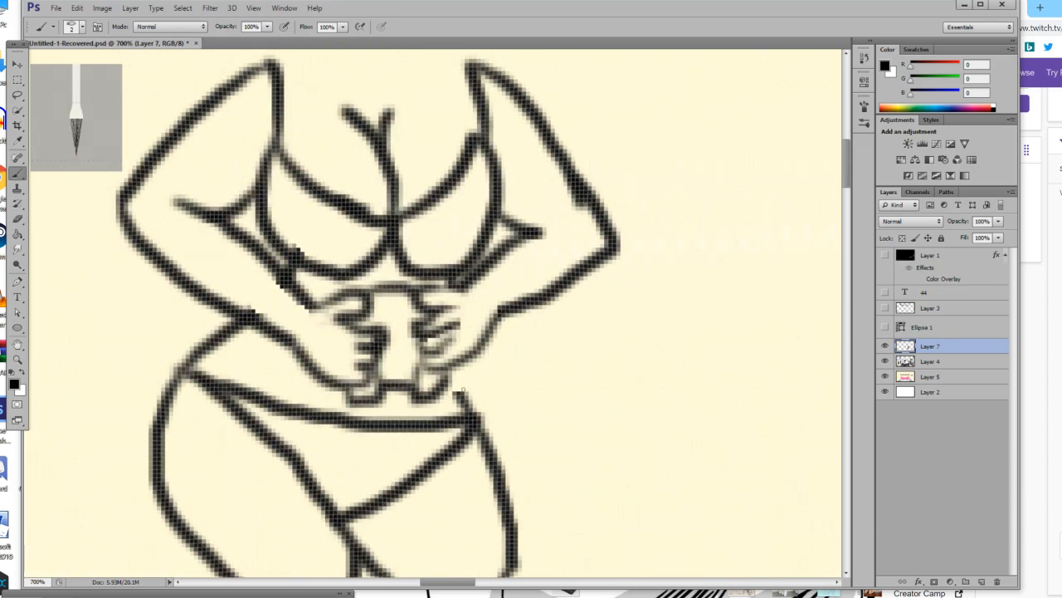
scroll(464, 388, "up", 5)
scroll(464, 403, "up", 5)
scroll(463, 403, "down", 3)
scroll(132, 300, "up", 2)
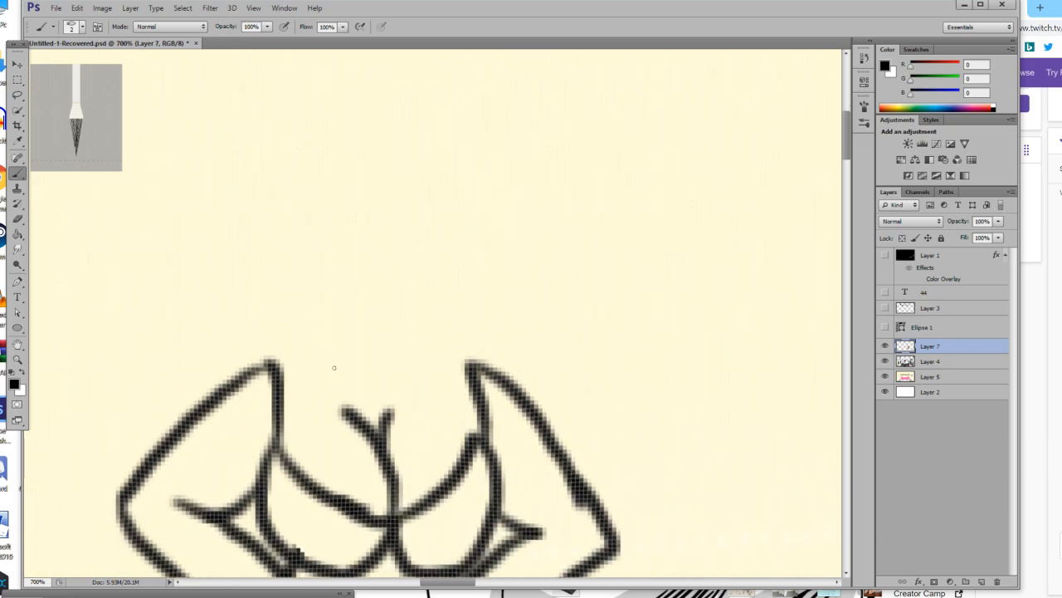
mouse_move(269, 362)
left_mouse_down()
mouse_move(326, 354)
mouse_move(307, 360)
left_mouse_up()
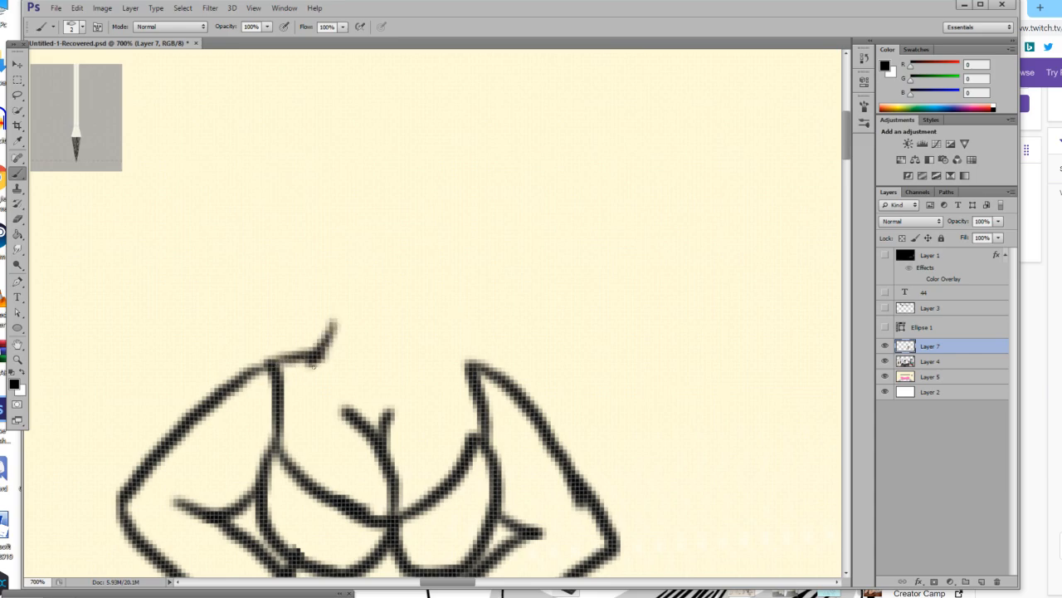
left_click_drag(415, 370, 402, 334)
left_click_drag(466, 362, 413, 365)
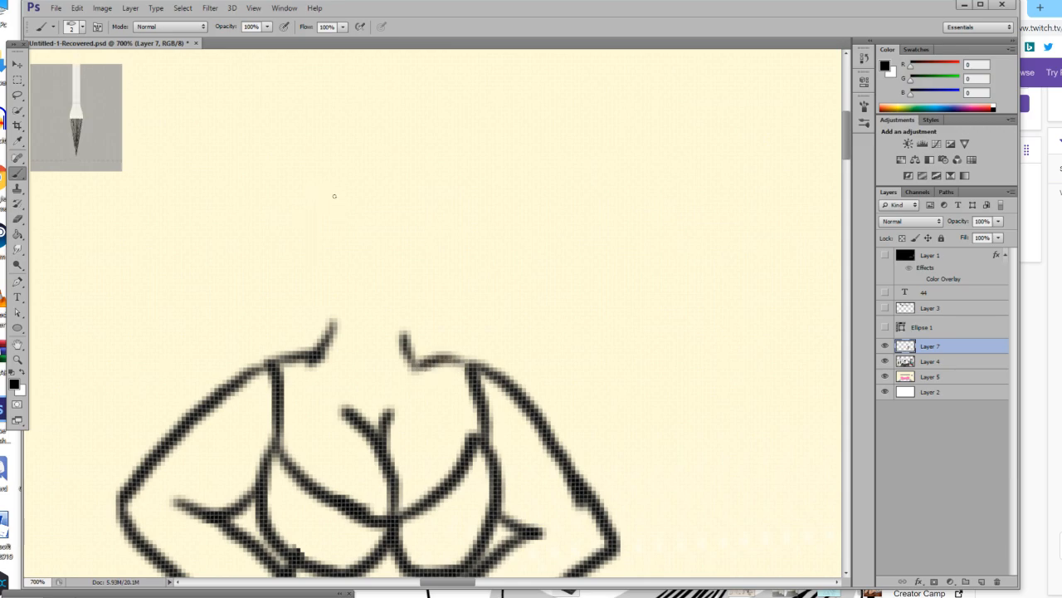
Draw the oval head outline in black, with the chin resting between the neck lines.
mouse_move(358, 150)
left_mouse_down()
mouse_move(320, 167)
mouse_move(302, 193)
mouse_move(300, 256)
mouse_move(327, 307)
mouse_move(378, 348)
mouse_move(444, 310)
mouse_move(465, 280)
mouse_move(465, 220)
mouse_move(439, 184)
mouse_move(350, 149)
mouse_move(302, 235)
mouse_move(317, 303)
mouse_move(389, 359)
mouse_move(432, 321)
mouse_move(445, 278)
left_mouse_up()
key("ctrl+z")
mouse_move(443, 240)
left_mouse_down()
mouse_move(408, 177)
mouse_move(325, 163)
left_mouse_up()
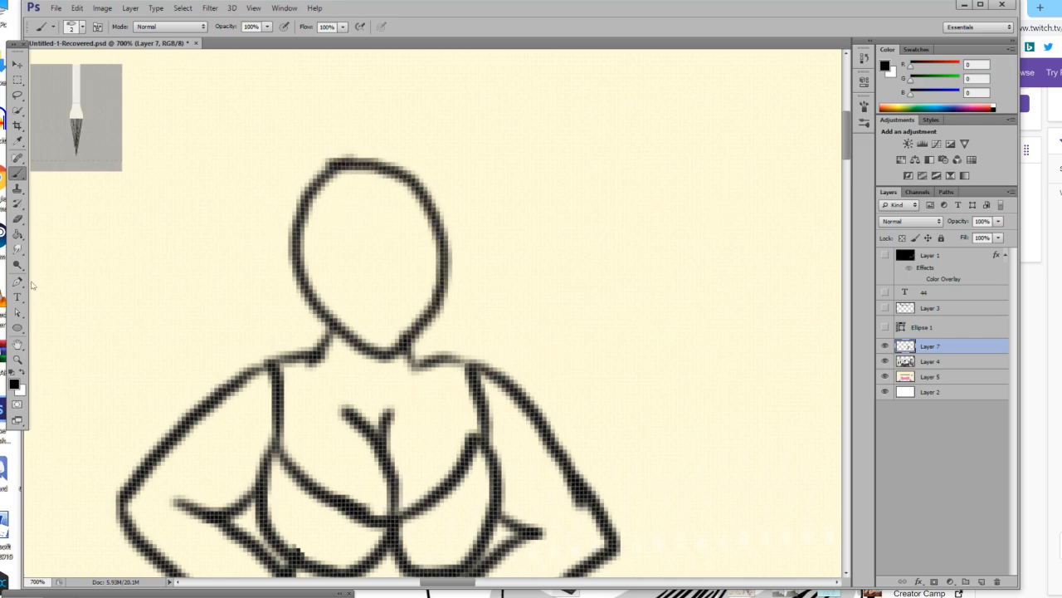
Set the brush to 1 px and draw both eyes with upper lids and solid black pupils inside the head.
left_click(18, 360)
left_click(372, 272)
left_click(373, 273)
left_click(373, 272)
scroll(357, 253, "up", 3)
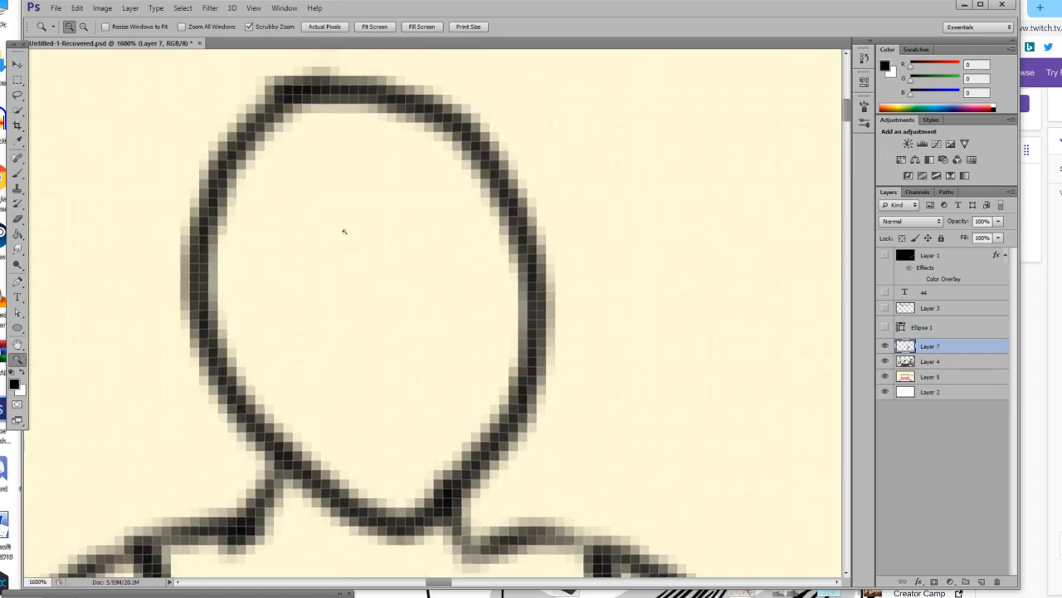
key("b")
left_click_drag(252, 249, 355, 250)
key("ctrl+z")
left_click(73, 28)
left_click(141, 52)
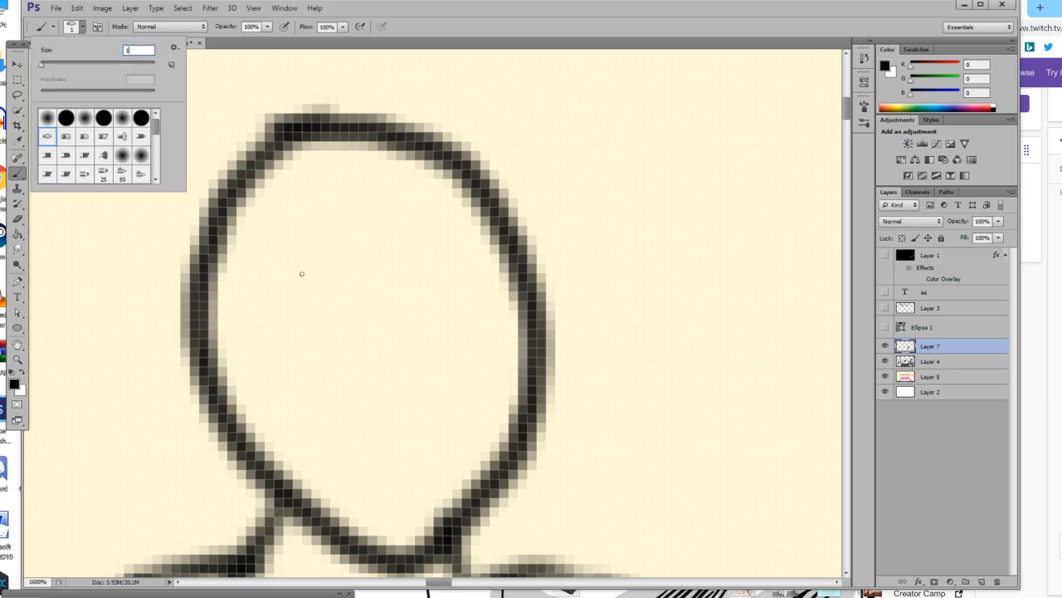
key("Return")
mouse_move(249, 287)
left_mouse_down()
mouse_move(310, 278)
mouse_move(360, 289)
mouse_move(310, 284)
mouse_move(316, 332)
mouse_move(327, 304)
mouse_move(315, 288)
mouse_move(349, 301)
left_mouse_up()
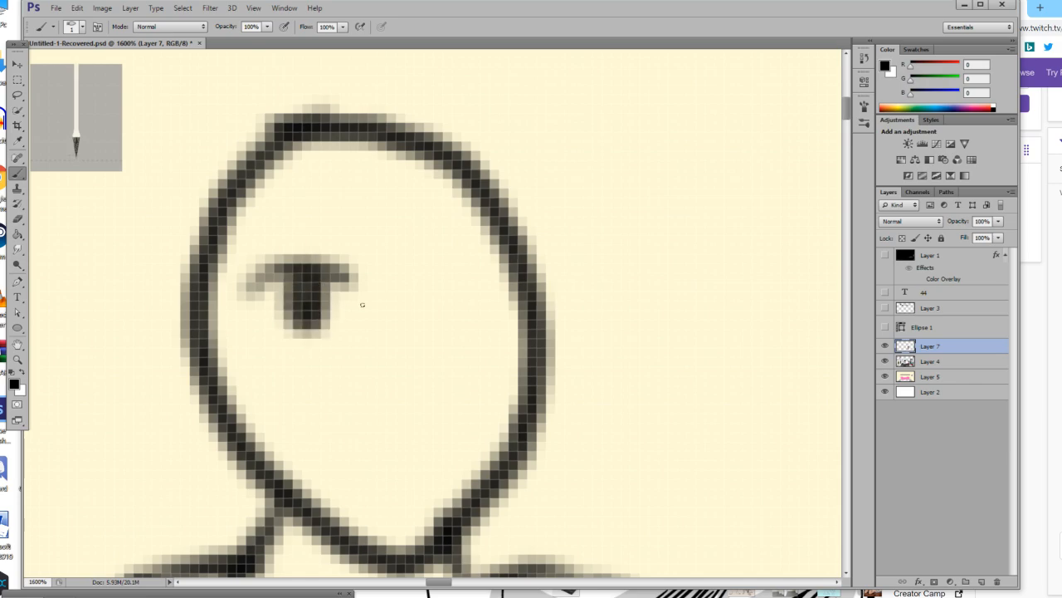
mouse_move(401, 267)
left_mouse_down()
mouse_move(428, 242)
mouse_move(478, 238)
left_mouse_up()
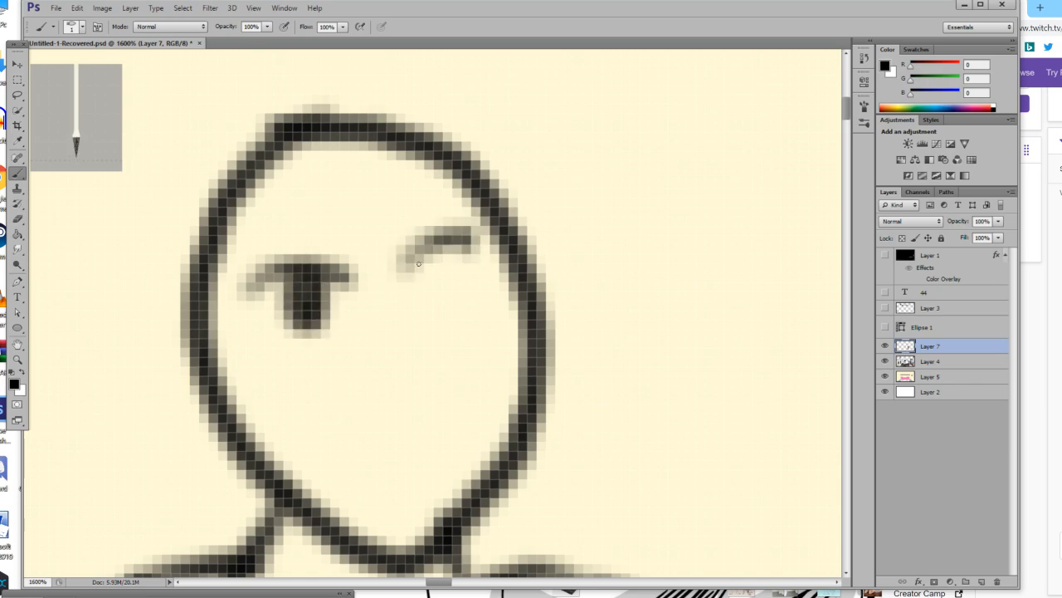
mouse_move(429, 272)
left_mouse_down()
mouse_move(429, 314)
mouse_move(425, 249)
mouse_move(409, 281)
mouse_move(393, 259)
left_mouse_up()
Draw two short frowning eyebrows slanting inward above the eyes, redoing the strokes that miss.
left_click_drag(280, 203, 334, 227)
left_click_drag(393, 188, 361, 235)
key("ctrl+z")
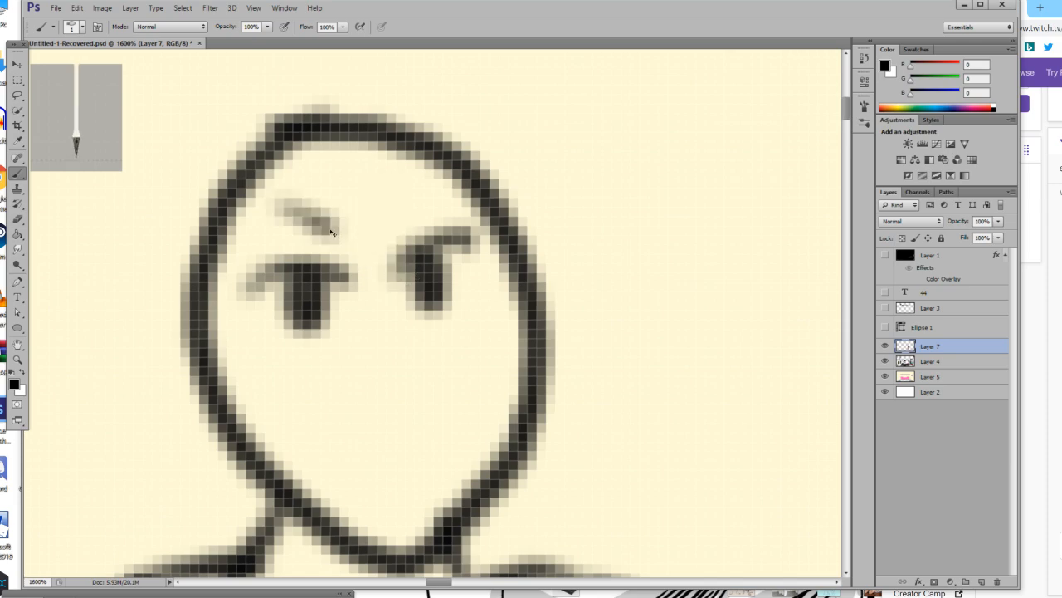
left_click_drag(407, 190, 381, 240)
key("ctrl+alt+z")
key("ctrl+alt+z")
left_click_drag(304, 220, 353, 239)
left_click_drag(407, 206, 371, 238)
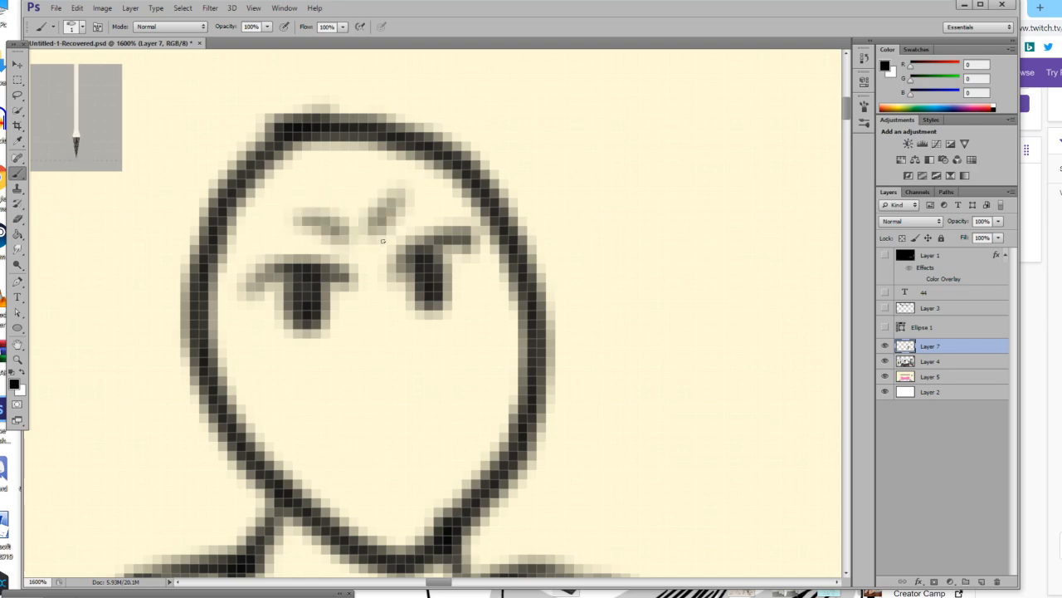
Draw a small curved nose and a slanted mouth with the tongue sticking out below the eyes.
scroll(382, 358, "down", 2)
mouse_move(363, 281)
left_mouse_down()
mouse_move(400, 319)
mouse_move(379, 344)
left_mouse_up()
scroll(353, 367, "down", 1)
left_click_drag(328, 366, 473, 355)
mouse_move(404, 373)
left_mouse_down()
mouse_move(410, 410)
mouse_move(432, 409)
mouse_move(449, 382)
mouse_move(422, 398)
left_mouse_up()
scroll(419, 370, "up", 5)
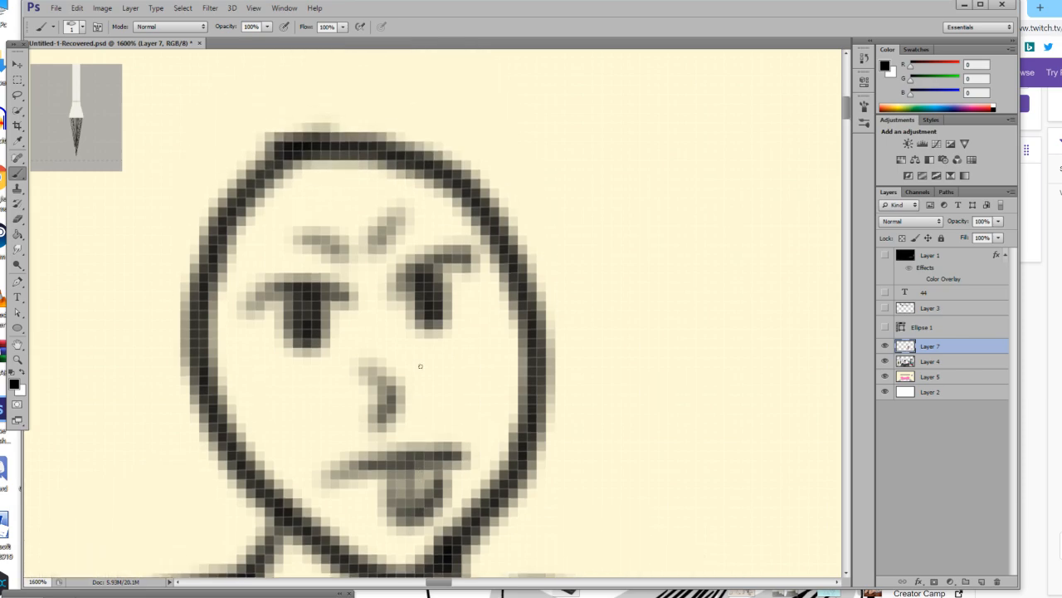
scroll(409, 360, "down", 1)
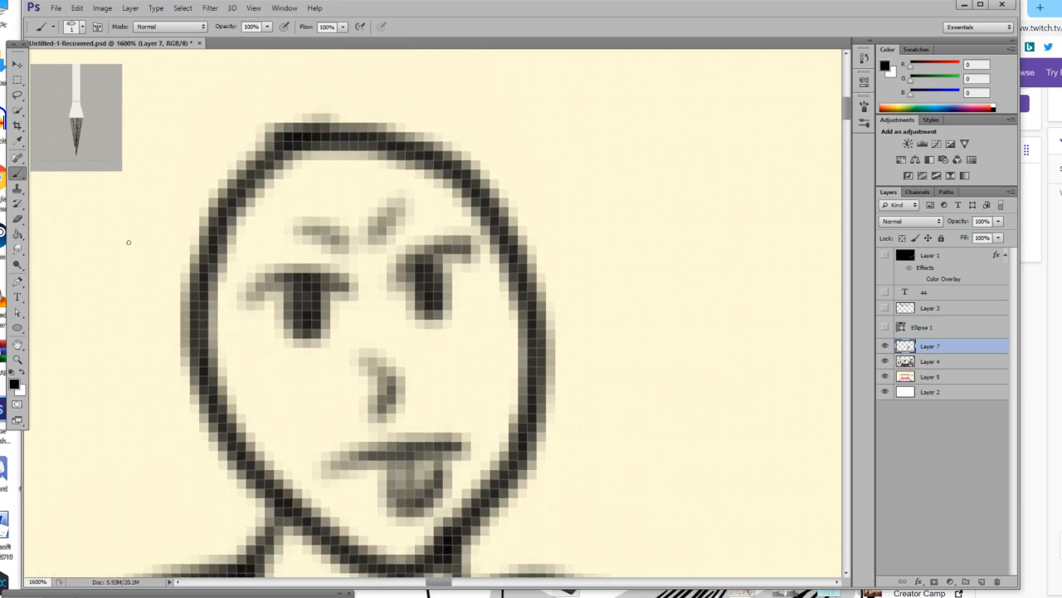
Draw a rounded hair outline around the whole head, ending at the jaw on both sides.
mouse_move(166, 110)
left_mouse_down()
mouse_move(144, 141)
mouse_move(119, 210)
mouse_move(114, 298)
mouse_move(147, 382)
mouse_move(196, 427)
left_mouse_up()
key("ctrl+z")
mouse_move(168, 98)
left_mouse_down()
mouse_move(127, 192)
mouse_move(113, 342)
mouse_move(148, 439)
mouse_move(205, 488)
mouse_move(264, 503)
left_mouse_up()
mouse_move(163, 96)
left_mouse_down()
mouse_move(199, 71)
mouse_move(336, 51)
left_mouse_up()
key("ctrl+z")
scroll(180, 117, "up", 2)
mouse_move(147, 151)
left_mouse_down()
mouse_move(205, 110)
mouse_move(304, 72)
mouse_move(353, 67)
mouse_move(474, 92)
mouse_move(562, 156)
mouse_move(605, 234)
mouse_move(626, 323)
mouse_move(627, 416)
mouse_move(599, 484)
mouse_move(486, 571)
left_mouse_up()
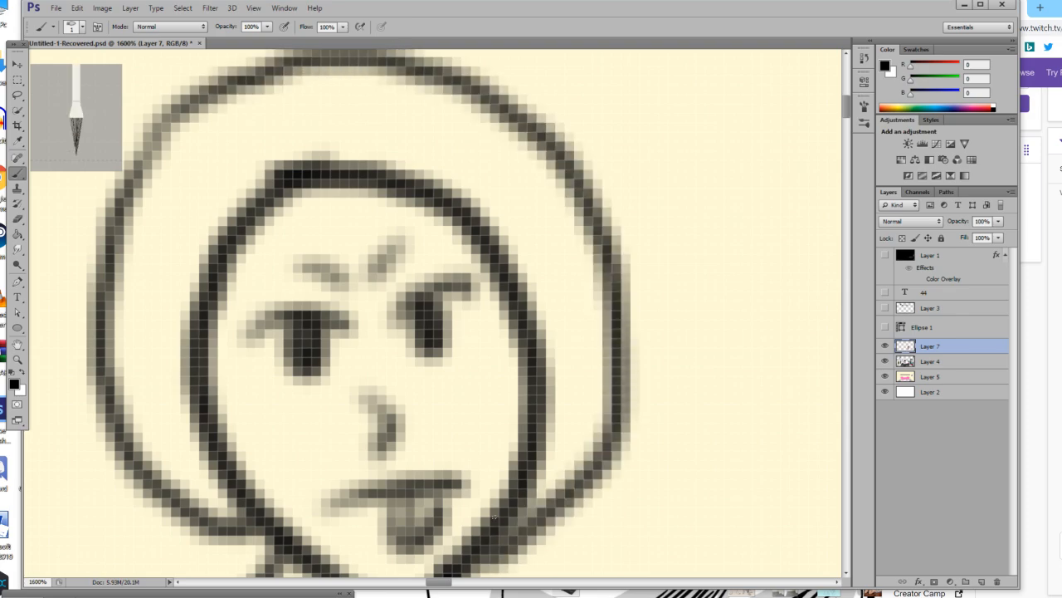
Draw a pointed hair lock over the left-hand cheek and paint out the face outline behind it in sampled cream.
mouse_move(214, 397)
left_mouse_down()
mouse_move(267, 448)
mouse_move(264, 478)
mouse_move(234, 482)
left_mouse_up()
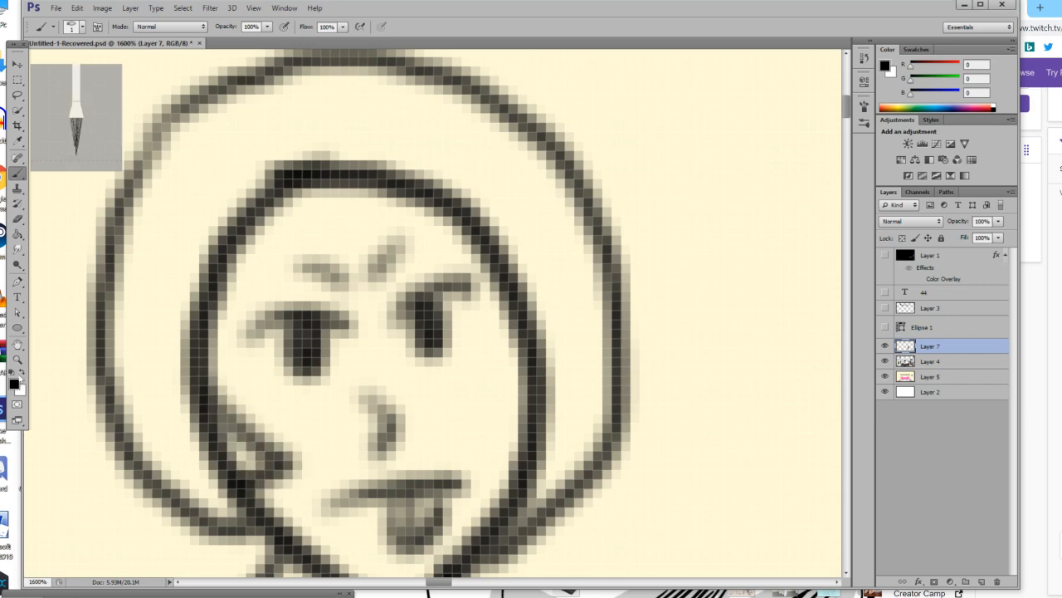
left_click(22, 374)
left_click(17, 219)
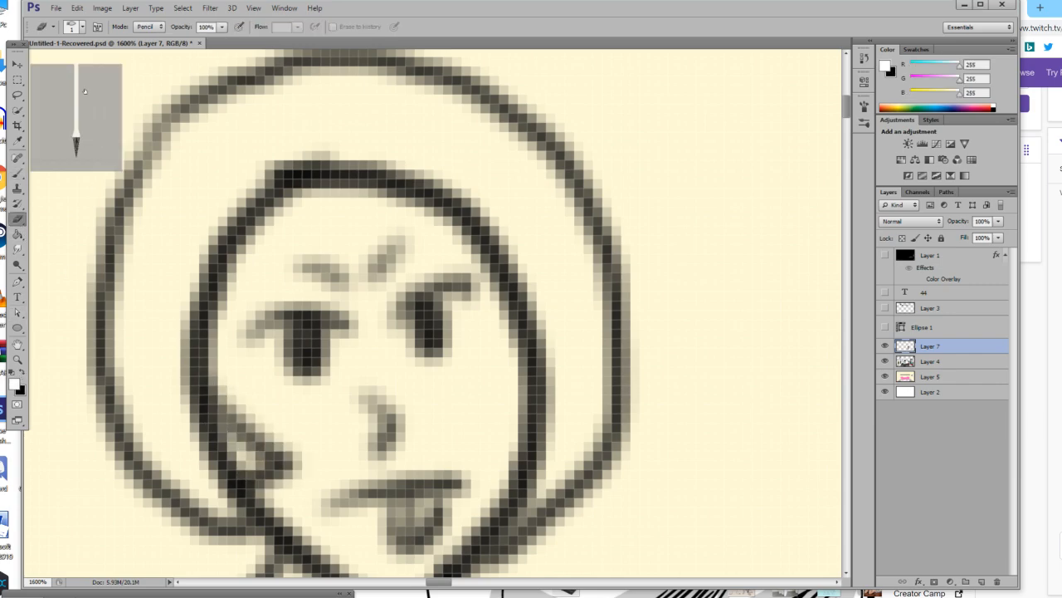
mouse_move(217, 445)
left_mouse_down()
mouse_move(229, 467)
mouse_move(218, 468)
left_mouse_up()
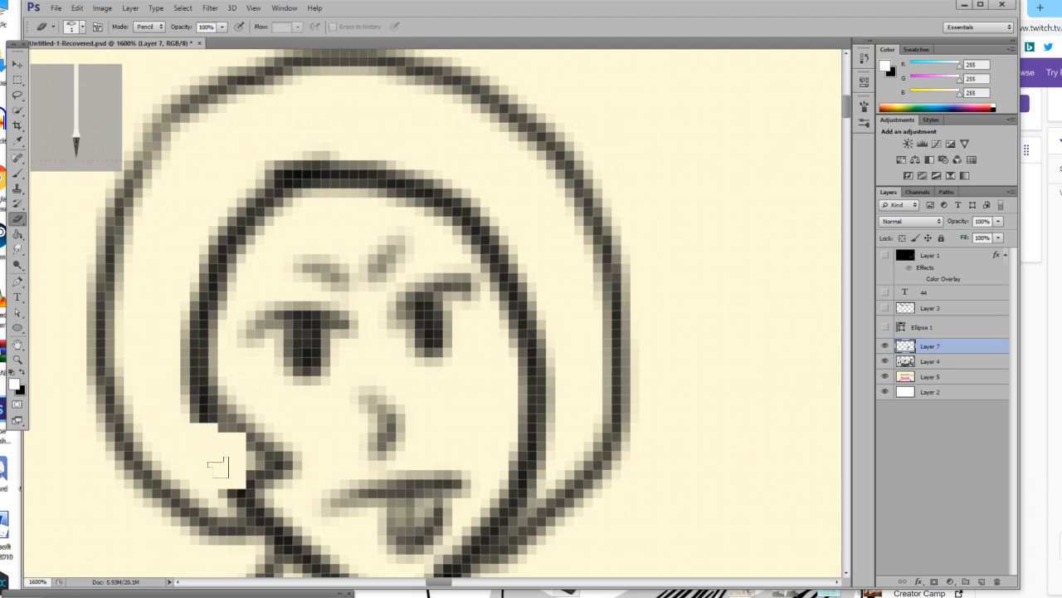
key("ctrl+z")
left_click(17, 141)
left_click(190, 245)
left_click(20, 175)
mouse_move(214, 450)
left_mouse_down()
mouse_move(236, 457)
mouse_move(205, 424)
mouse_move(224, 479)
left_mouse_up()
key("ctrl+z")
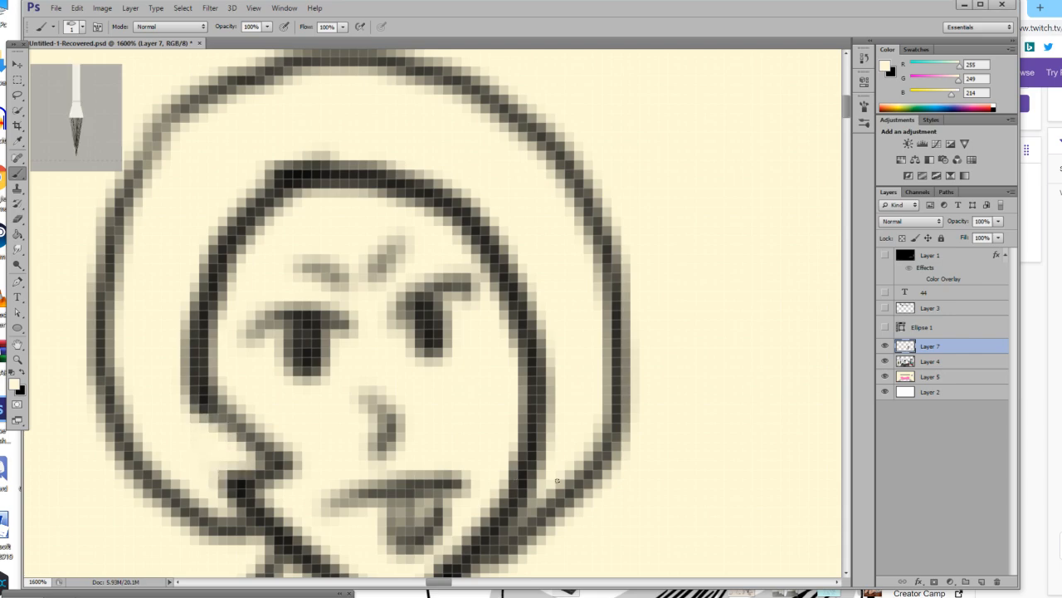
key("x")
mouse_move(507, 355)
left_mouse_down()
mouse_move(479, 420)
mouse_move(538, 432)
left_mouse_up()
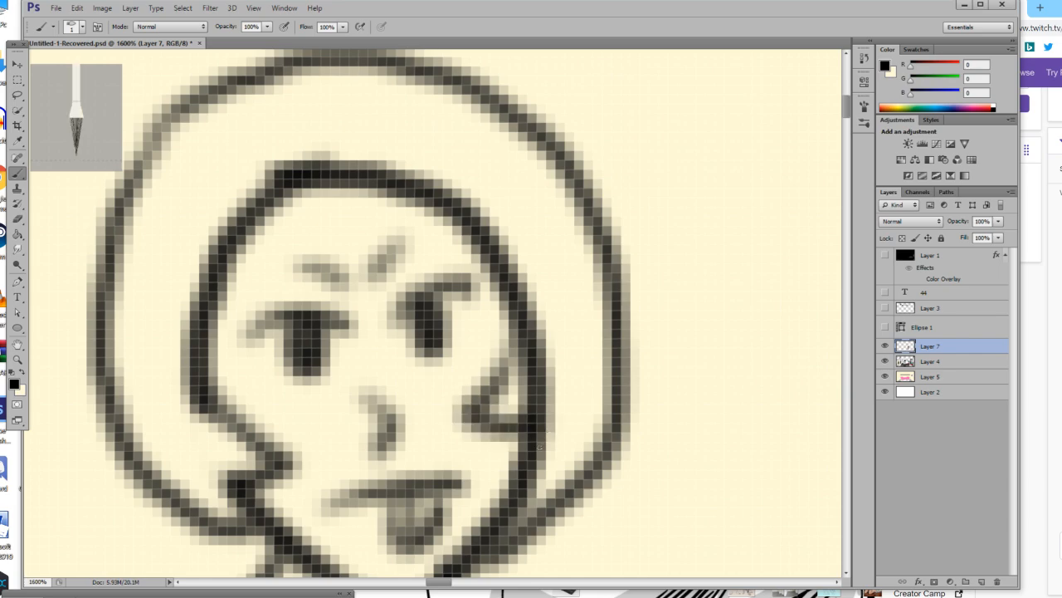
key("z")
key("ctrl+alt+z")
key("ctrl+alt+z")
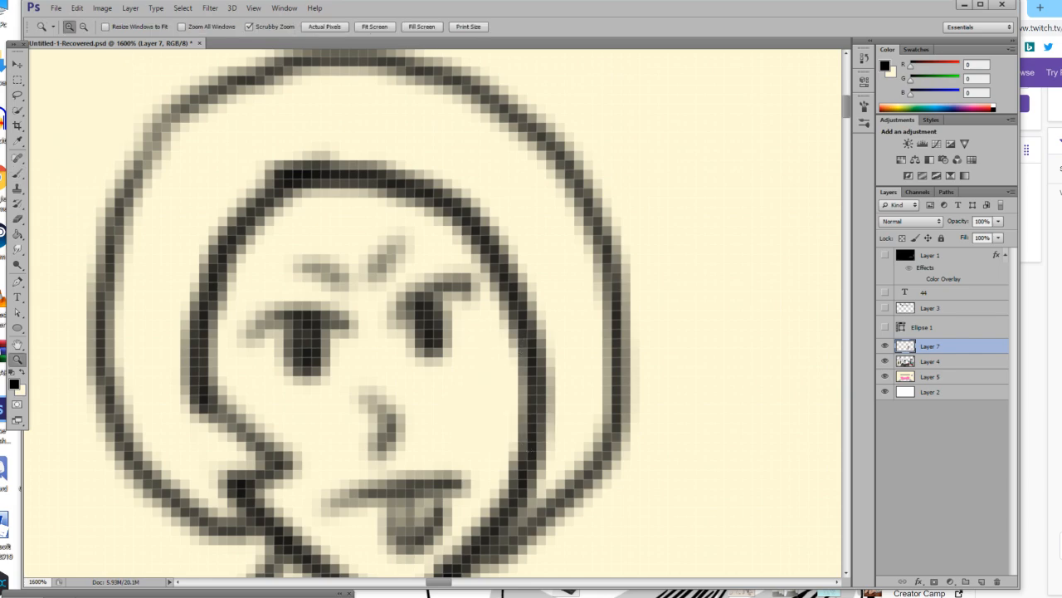
key("b")
left_click_drag(508, 349, 481, 440)
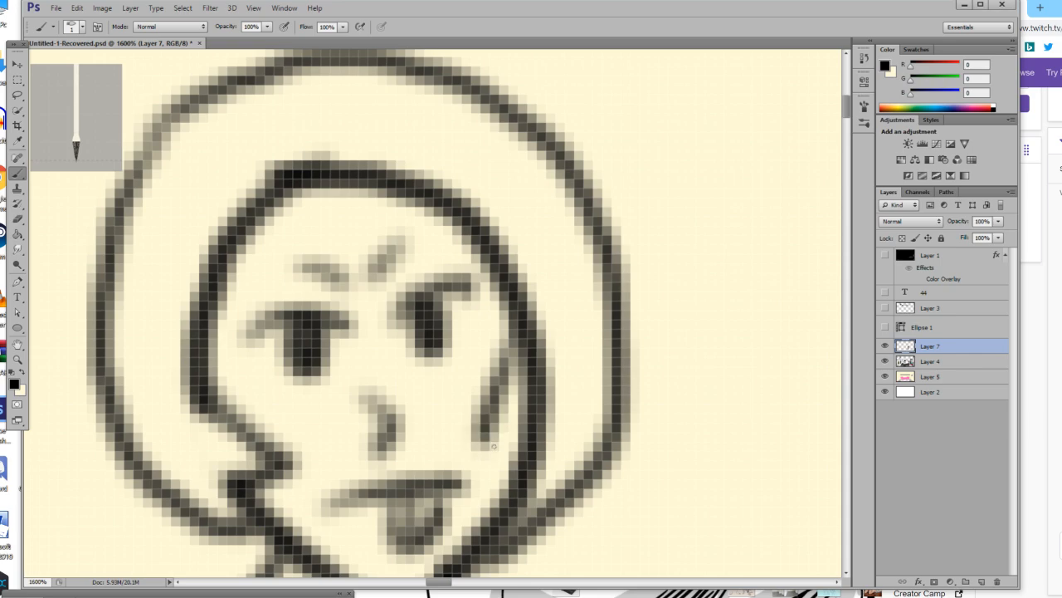
key("ctrl+z")
Draw a long hair lock along the right-hand cheek, cover the old face outline in cream, and retrace the lock in black.
mouse_move(514, 334)
left_mouse_down()
mouse_move(512, 453)
mouse_move(500, 480)
mouse_move(548, 465)
left_mouse_up()
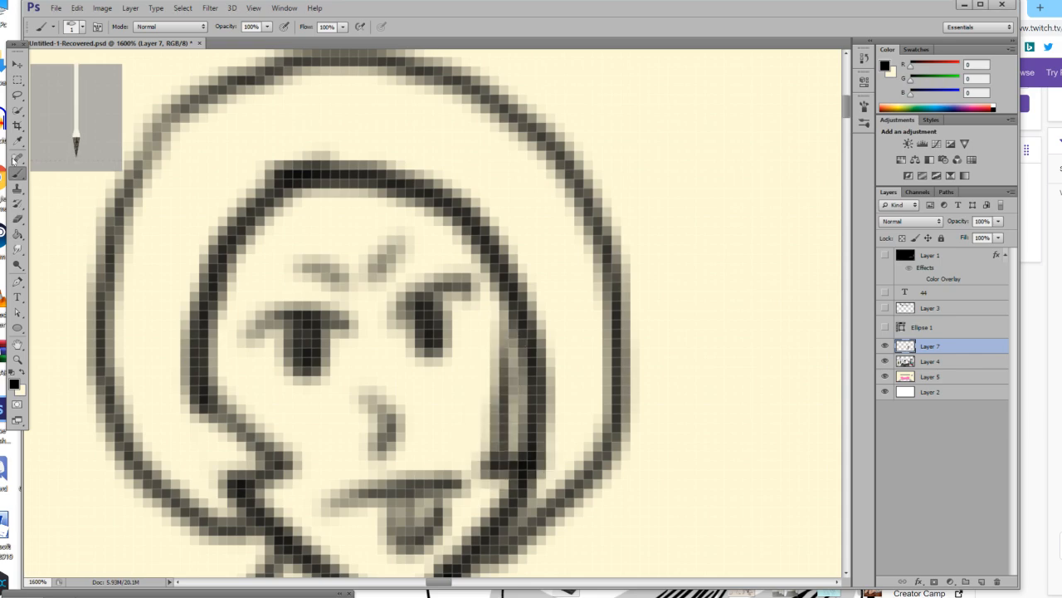
left_click(22, 377)
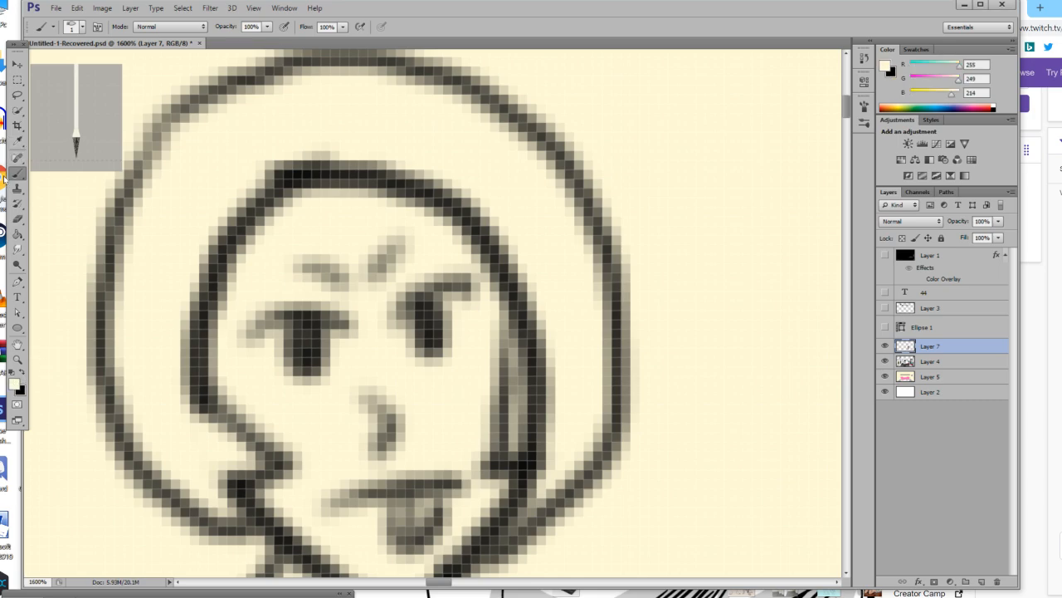
mouse_move(519, 305)
left_mouse_down()
mouse_move(502, 440)
mouse_move(523, 307)
mouse_move(546, 420)
mouse_move(530, 453)
mouse_move(539, 451)
left_mouse_up()
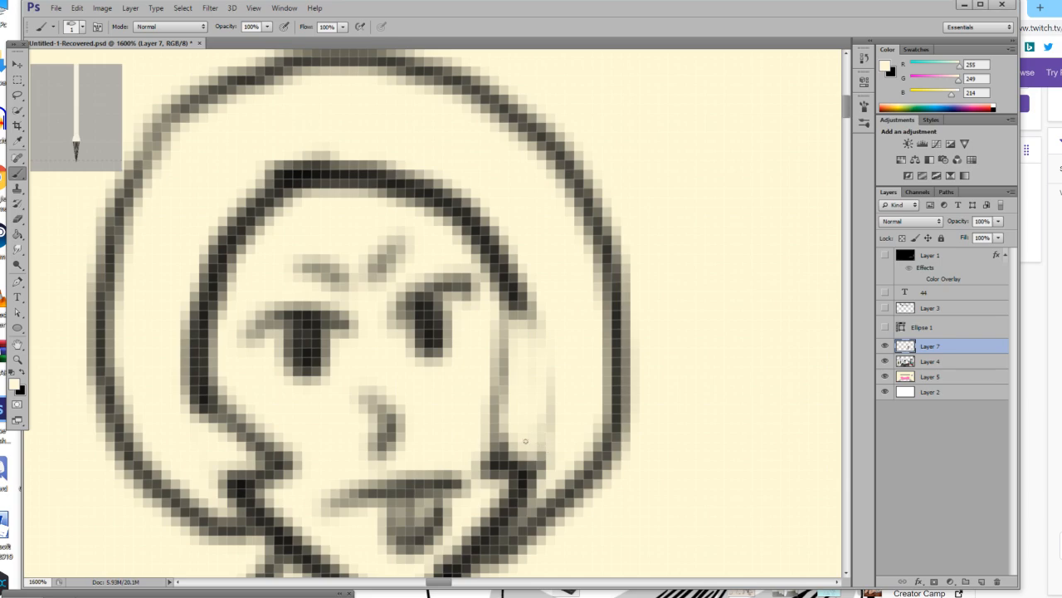
key("x")
mouse_move(526, 306)
left_mouse_down()
mouse_move(497, 390)
mouse_move(499, 467)
left_mouse_up()
Draw a pointed fringe lock at the left-hand side of the forehead and paint out the face outline behind it in cream.
mouse_move(235, 262)
left_mouse_down()
mouse_move(282, 286)
mouse_move(278, 204)
left_mouse_up()
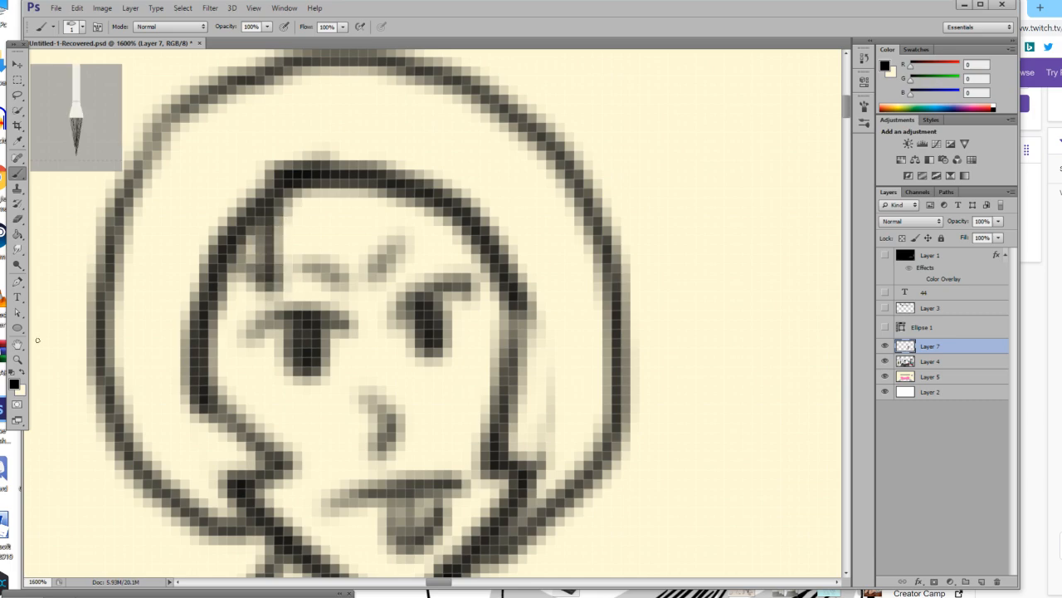
left_click(24, 374)
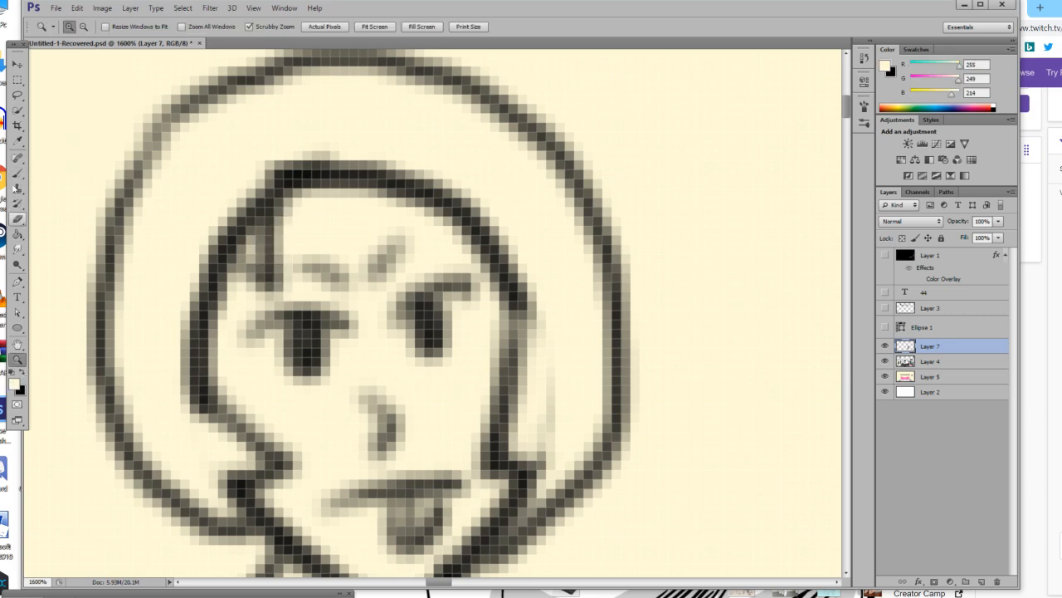
mouse_move(241, 214)
left_mouse_down()
mouse_move(253, 253)
mouse_move(242, 233)
mouse_move(261, 197)
mouse_move(265, 256)
mouse_move(258, 235)
mouse_move(232, 239)
left_mouse_up()
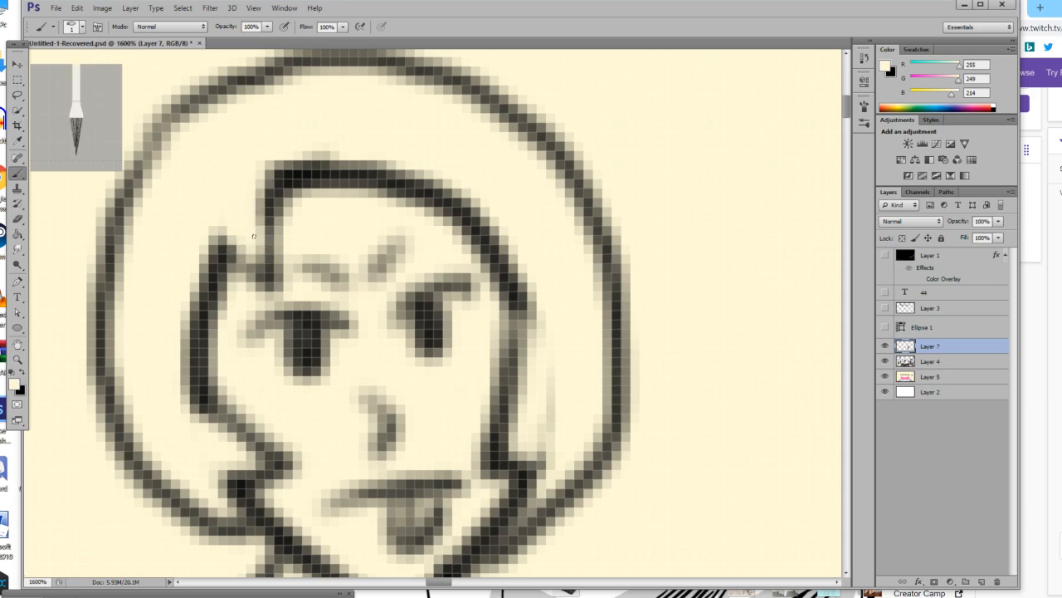
Draw a small pointed tuft of hair in black on top of the head.
scroll(254, 236, "up", 5)
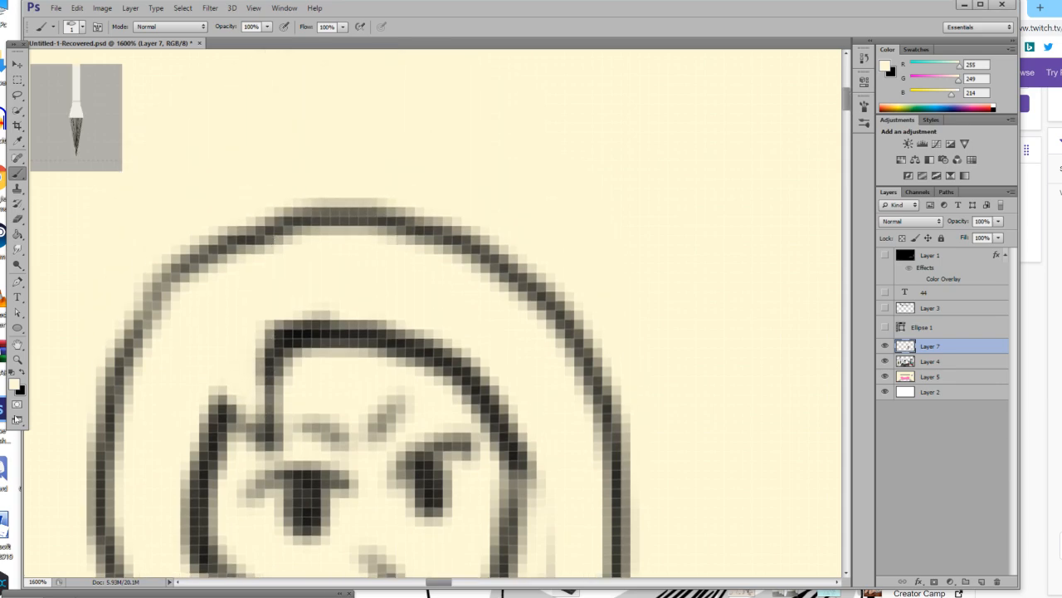
left_click(23, 373)
mouse_move(285, 209)
left_mouse_down()
mouse_move(179, 176)
mouse_move(270, 228)
mouse_move(349, 126)
mouse_move(295, 213)
left_mouse_up()
scroll(331, 224, "down", 4)
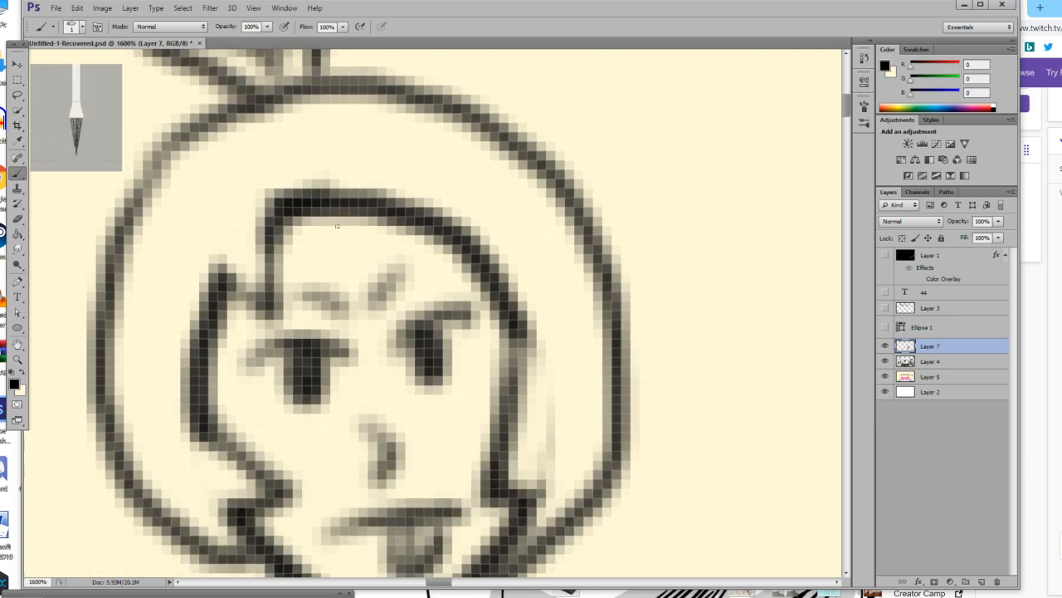
Draw a V-shaped fringe lock in black at the middle of the forehead and paint out the line across its top in cream.
scroll(331, 224, "down", 1)
mouse_move(397, 158)
left_mouse_down()
mouse_move(337, 238)
mouse_move(329, 160)
mouse_move(364, 260)
mouse_move(417, 181)
left_mouse_up()
key("ctrl+z")
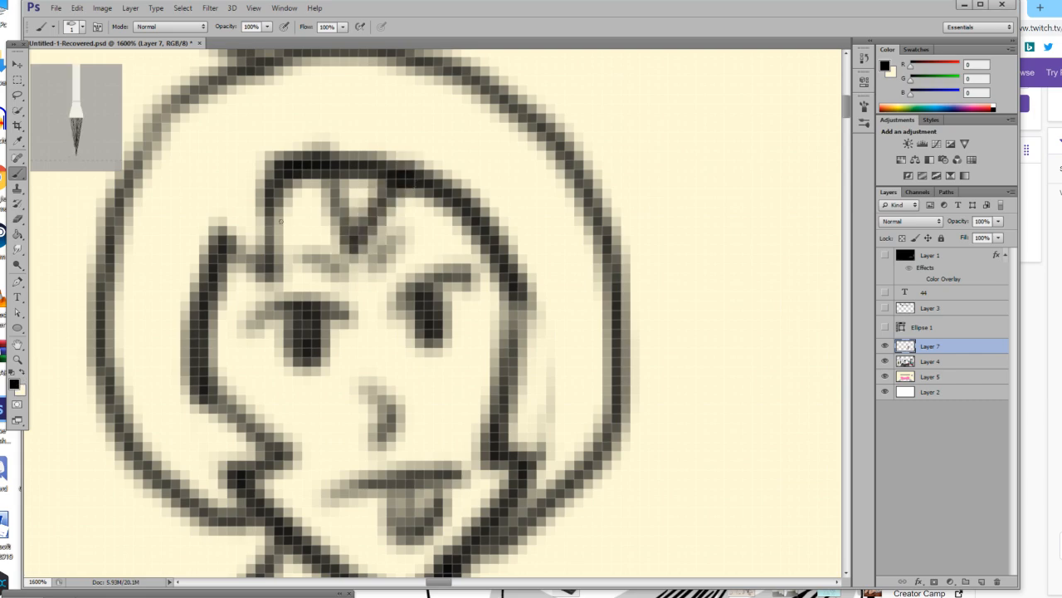
left_click(23, 373)
mouse_move(336, 162)
left_mouse_down()
mouse_move(356, 202)
mouse_move(397, 142)
mouse_move(388, 181)
left_mouse_up()
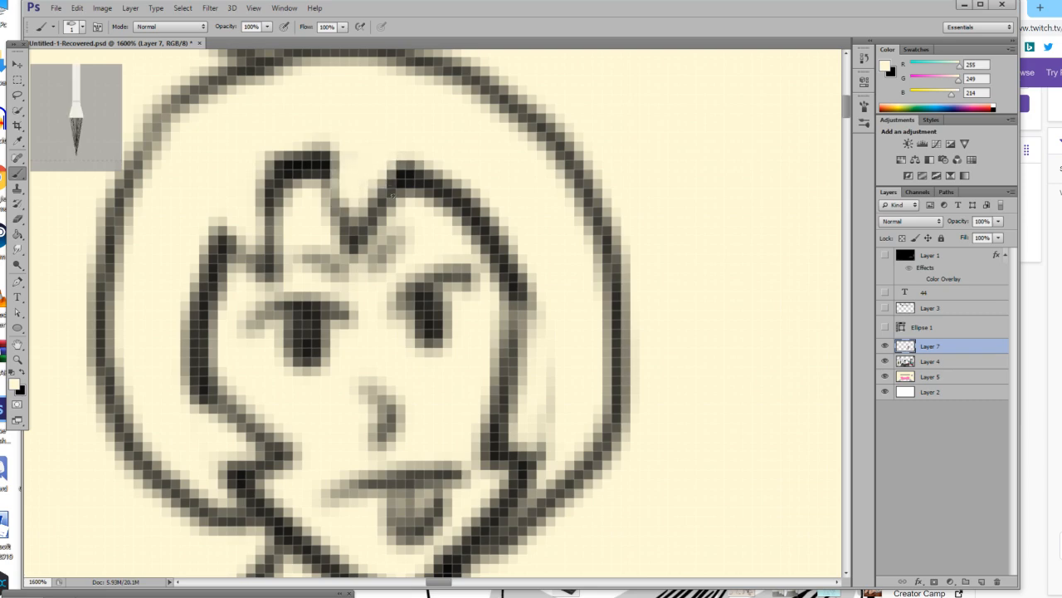
Fill both cups of the bikini top with black using the Paint Bucket, undoing any fill that hits the outlines.
left_click(18, 359)
left_click_drag(389, 357, 286, 389)
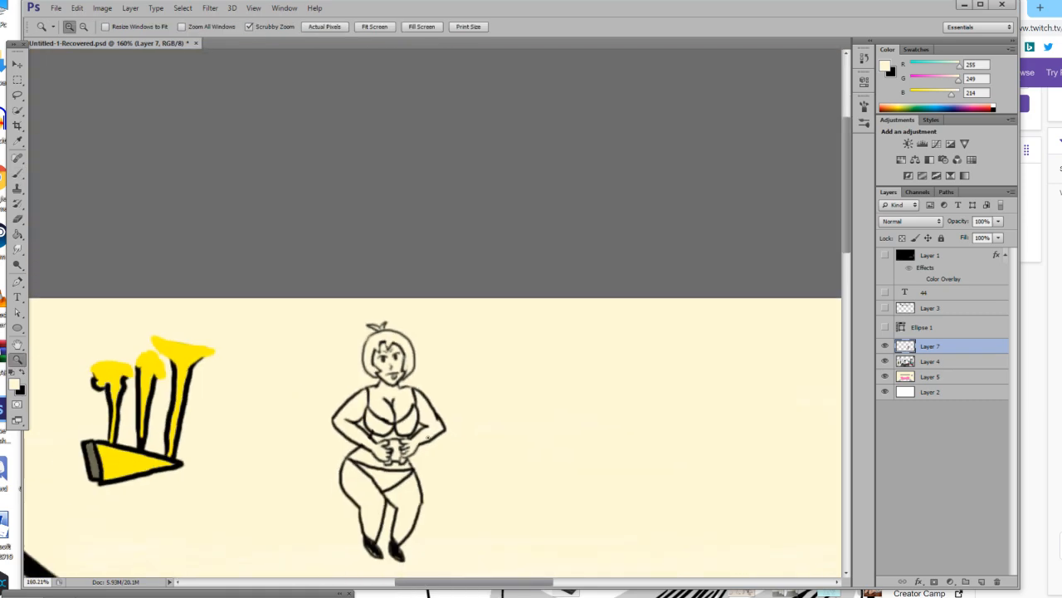
left_click(422, 425)
left_click(379, 367)
left_click(383, 353)
left_click(375, 305)
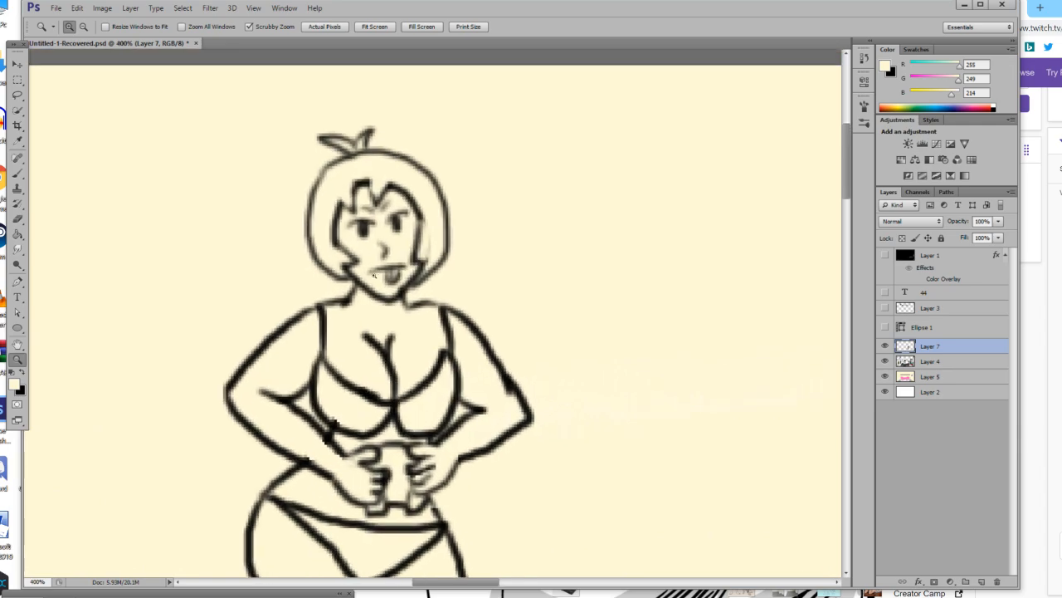
left_click(17, 234)
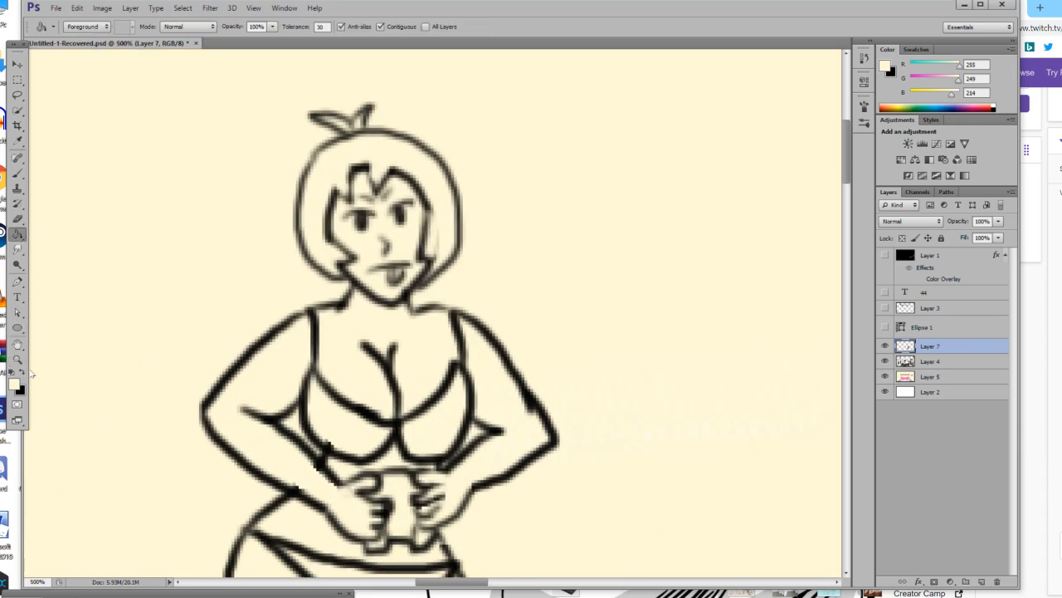
key("x")
left_click(301, 240)
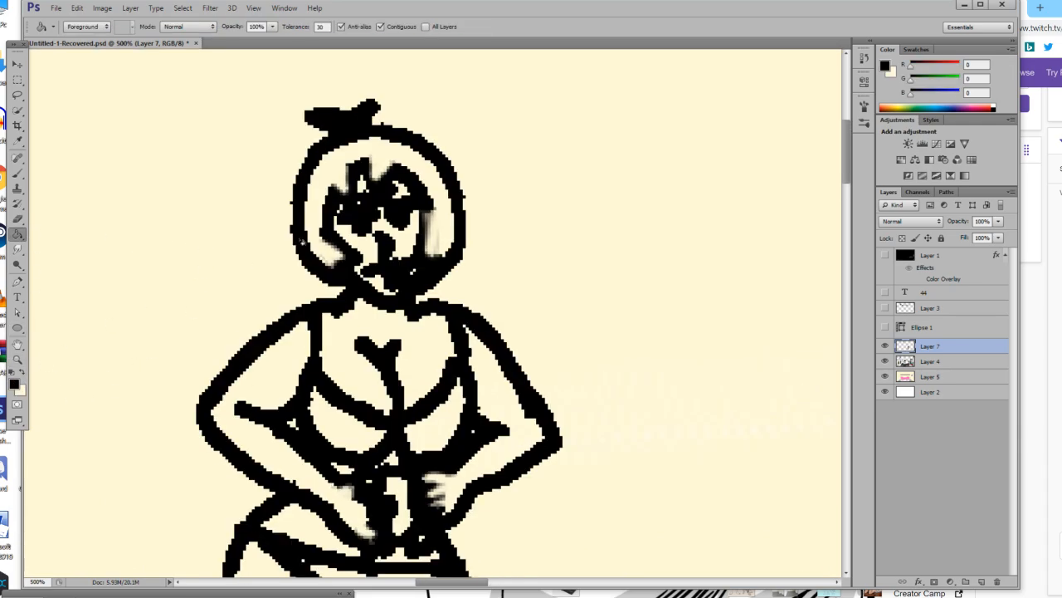
key("ctrl+z")
scroll(306, 247, "down", 2)
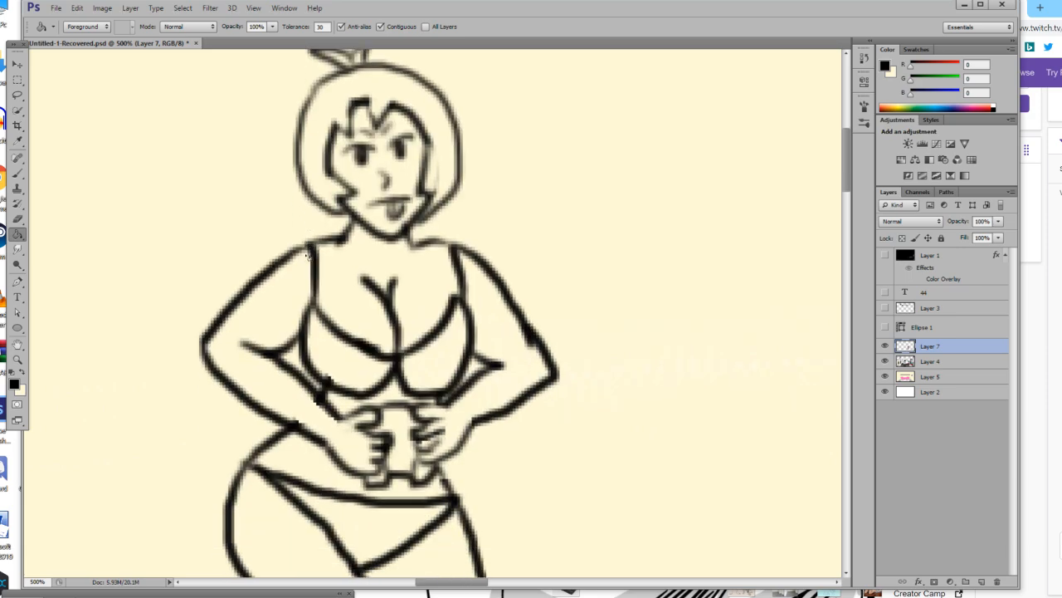
scroll(310, 253, "up", 3)
scroll(77, 220, "down", 3)
left_click(345, 371)
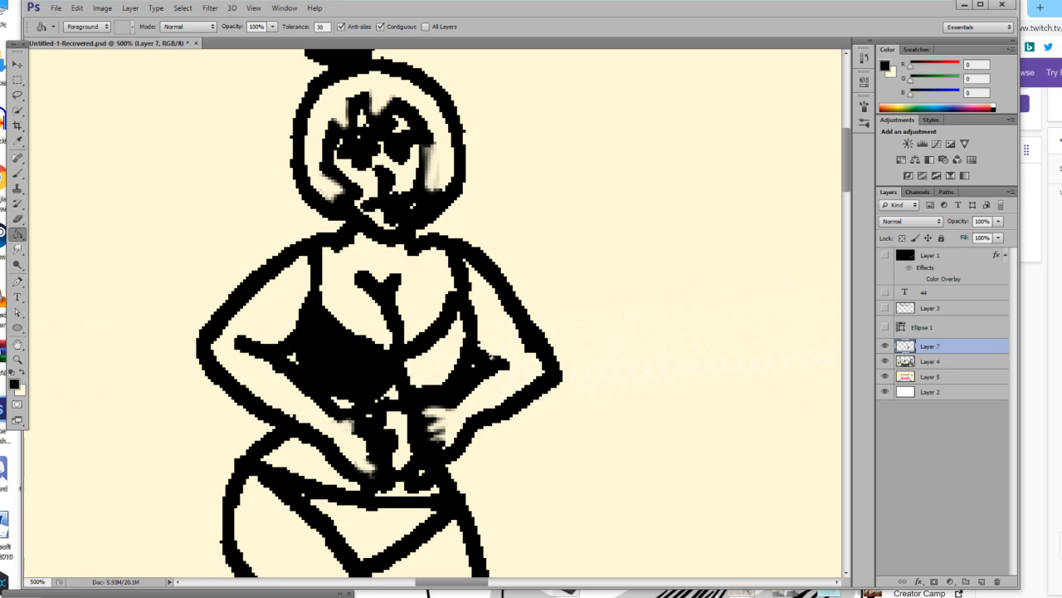
left_click(439, 360)
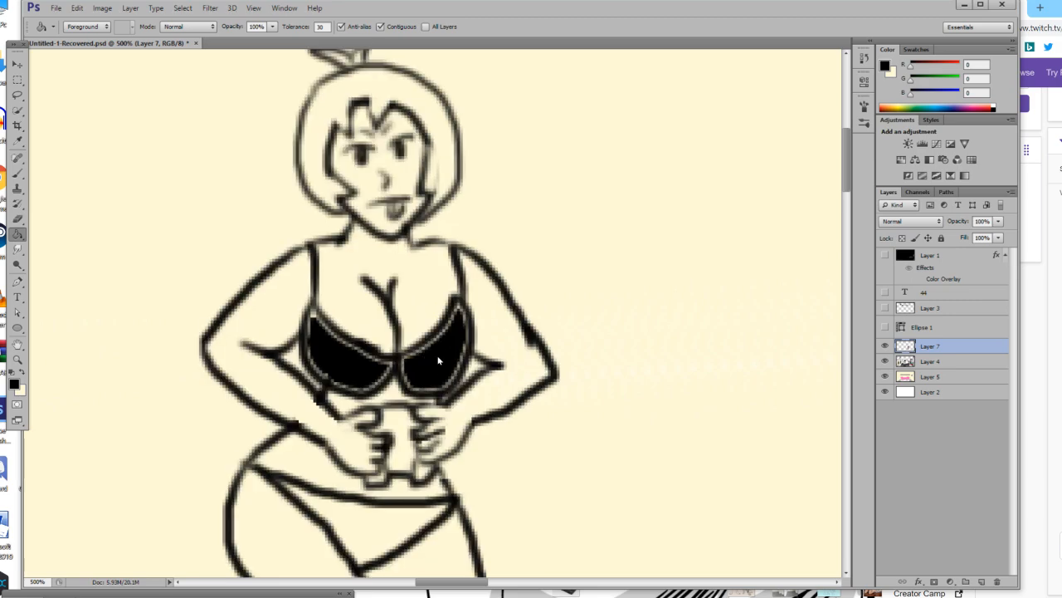
Set the brush size to 4 px and paint over the gaps between fill and outline on the bikini top in black.
left_click(17, 172)
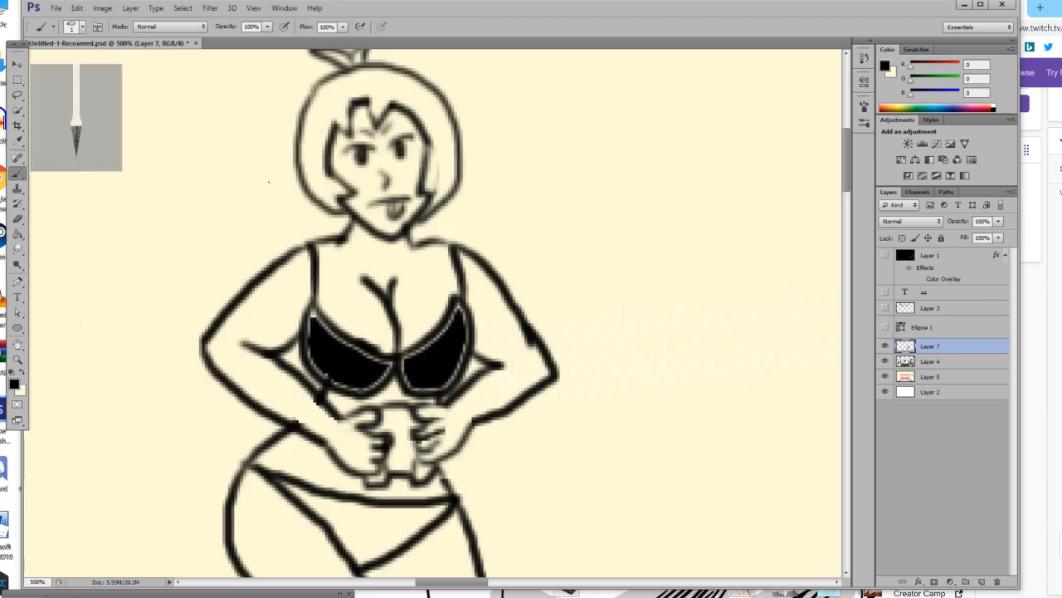
left_click(72, 30)
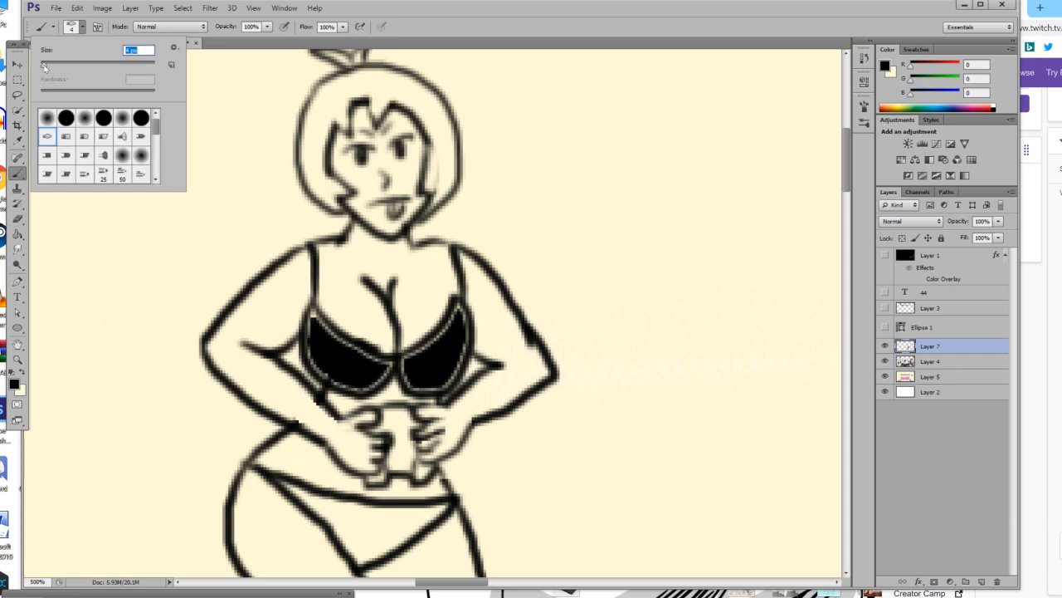
left_click_drag(318, 325, 316, 319)
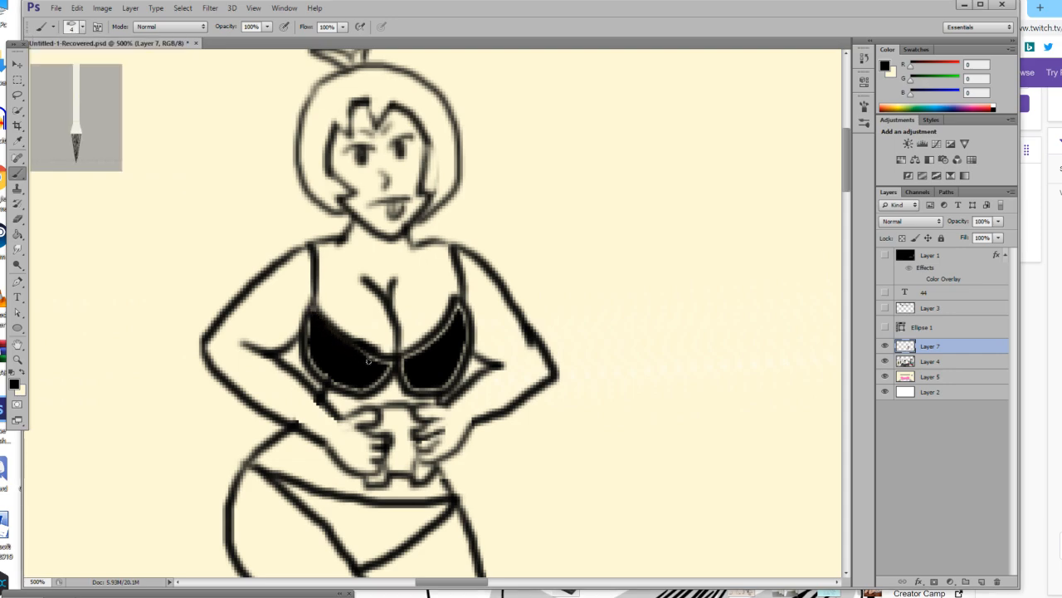
left_click_drag(316, 365, 309, 339)
mouse_move(406, 363)
left_mouse_down()
mouse_move(444, 334)
mouse_move(460, 287)
mouse_move(469, 346)
left_mouse_up()
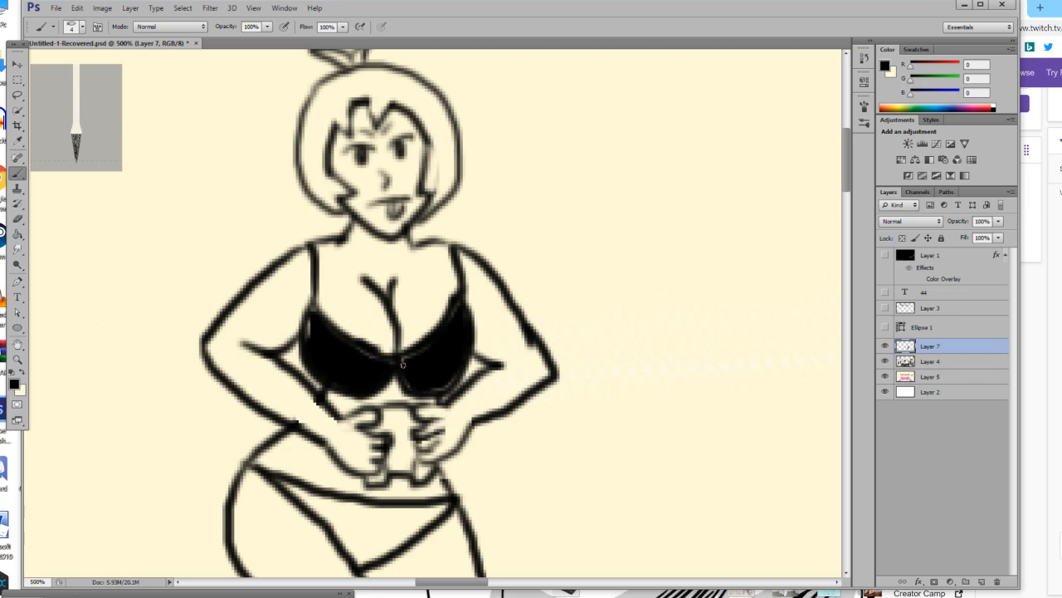
left_click_drag(468, 380, 478, 345)
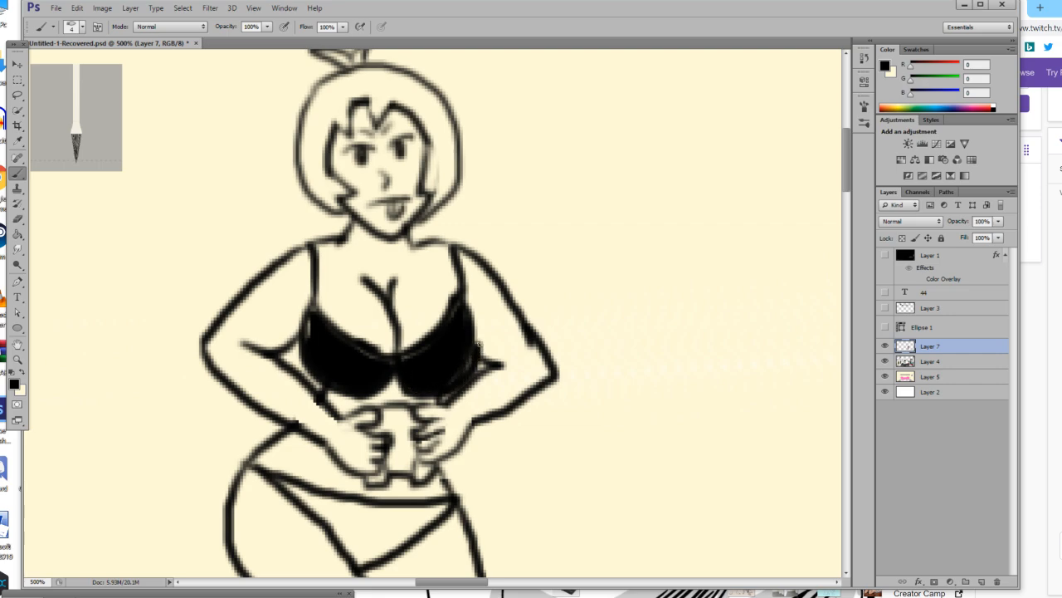
mouse_move(465, 296)
left_mouse_down()
mouse_move(465, 352)
mouse_move(370, 354)
left_mouse_up()
Fill the bikini bottom with black and brush over the gaps left along its outline.
scroll(357, 361, "down", 2)
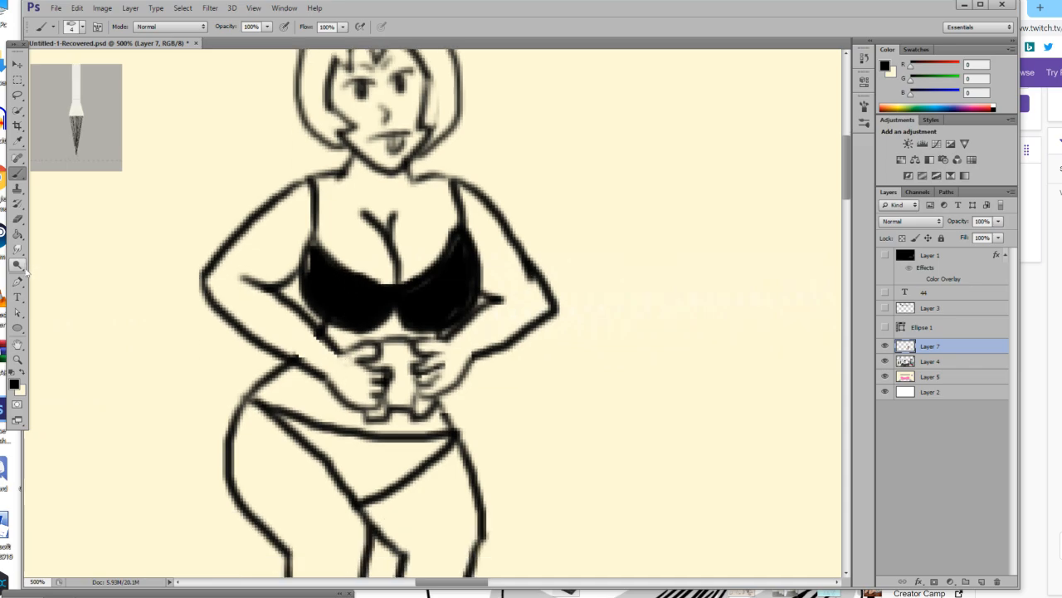
key("g")
left_click(361, 456)
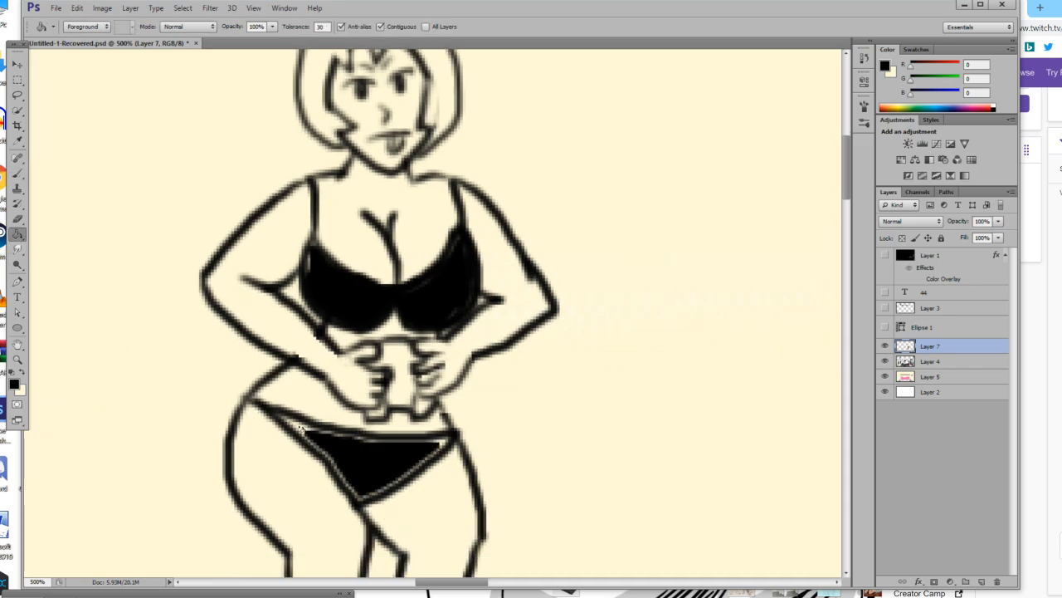
left_click(301, 429)
key("ctrl+z")
left_click(17, 173)
mouse_move(320, 431)
left_mouse_down()
mouse_move(289, 418)
mouse_move(324, 449)
mouse_move(314, 436)
mouse_move(444, 447)
left_mouse_up()
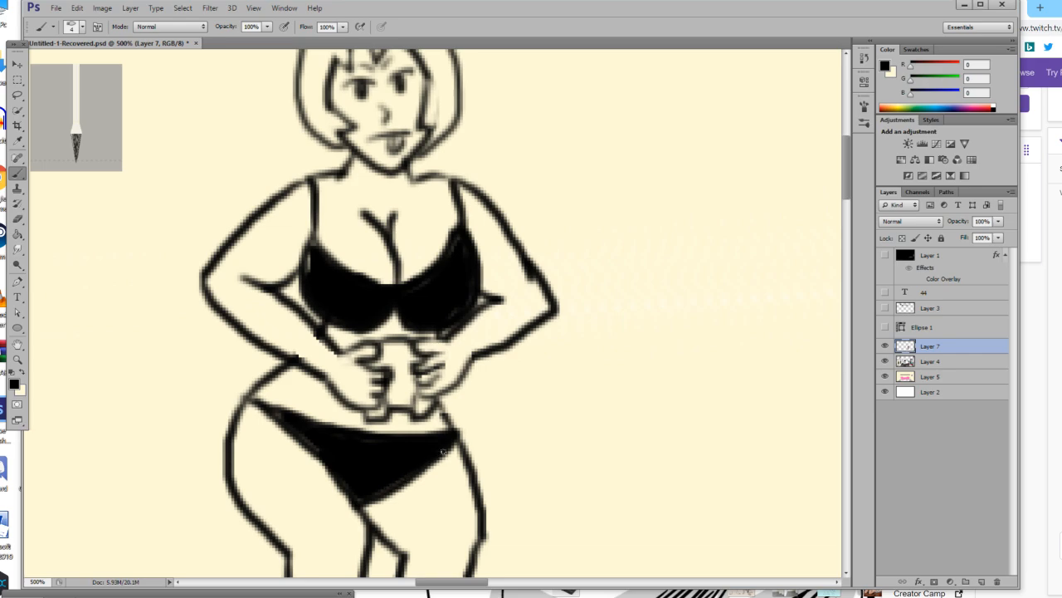
Thicken the outer hair outline and the tuft on top of the head with black brush strokes.
scroll(443, 451, "down", 6)
scroll(435, 454, "up", 8)
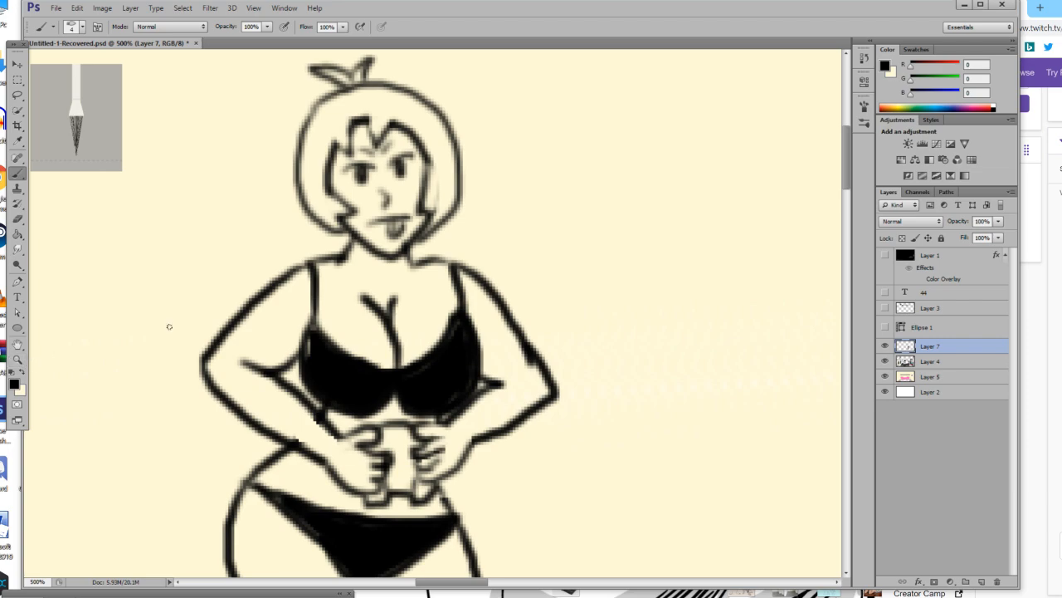
scroll(336, 296, "up", 2)
mouse_move(347, 287)
left_mouse_down()
mouse_move(312, 267)
mouse_move(301, 240)
mouse_move(313, 176)
mouse_move(341, 146)
mouse_move(323, 131)
mouse_move(374, 112)
mouse_move(372, 140)
mouse_move(406, 144)
mouse_move(461, 198)
mouse_move(462, 249)
mouse_move(437, 289)
left_mouse_up()
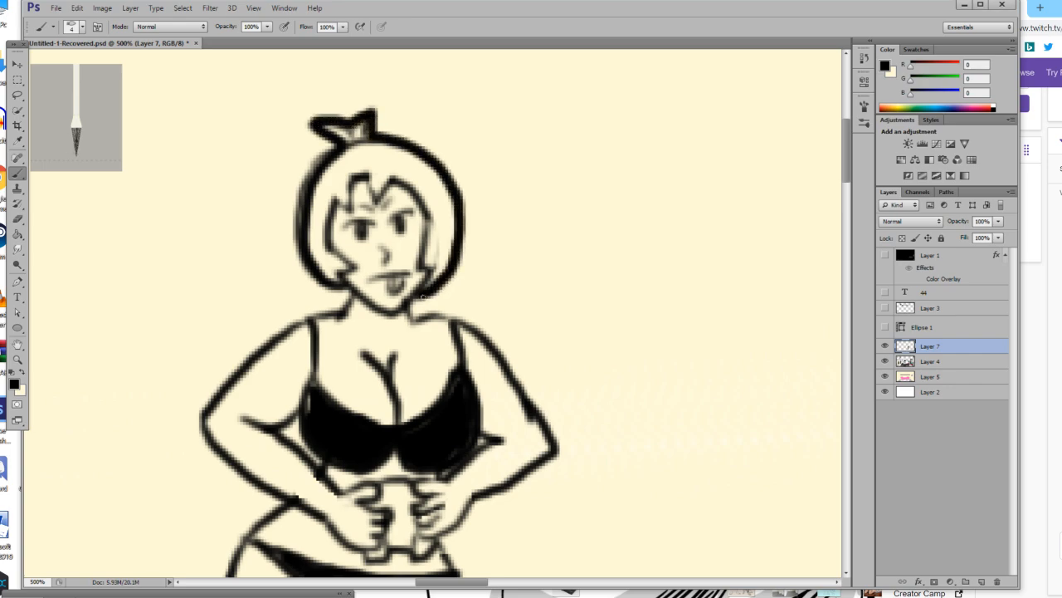
Thicken the neck and shoulder outlines with black brush strokes.
scroll(423, 297, "down", 2)
left_click_drag(347, 209, 337, 251)
left_click_drag(411, 239, 459, 249)
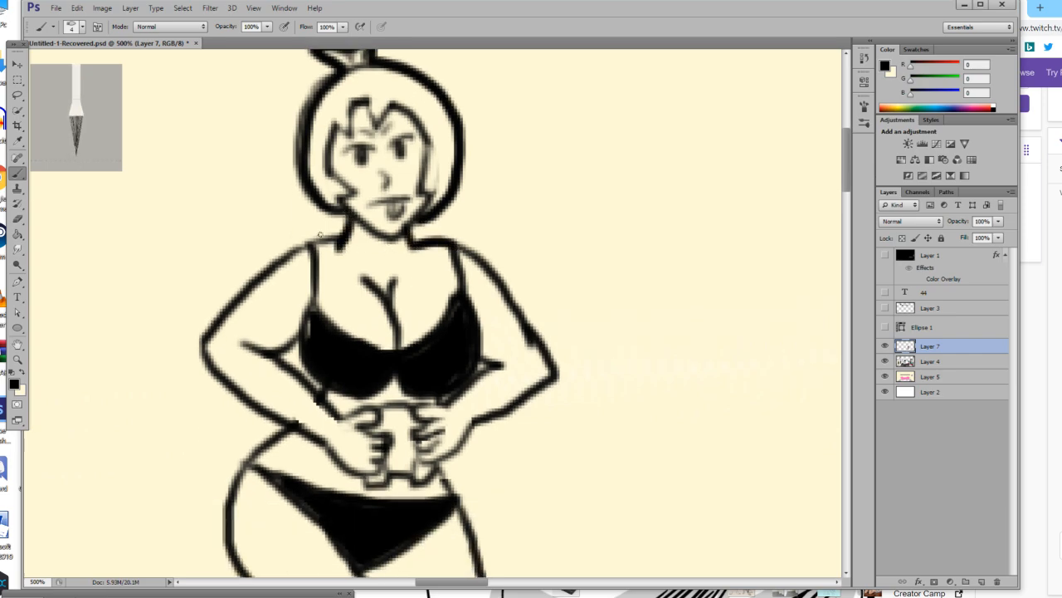
left_click_drag(339, 243, 283, 265)
key("ctrl+z")
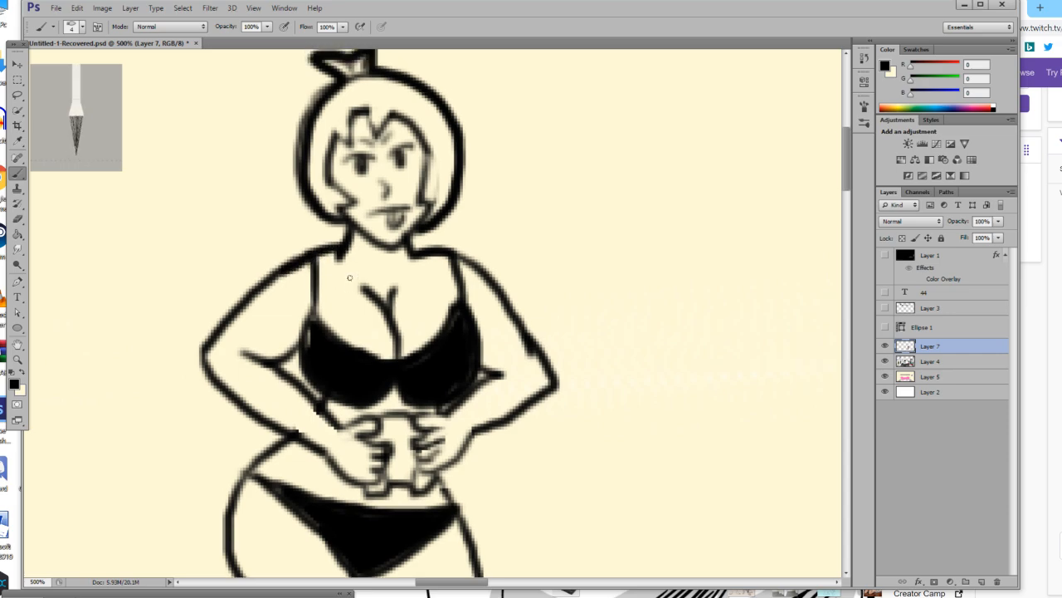
scroll(332, 274, "up", 3)
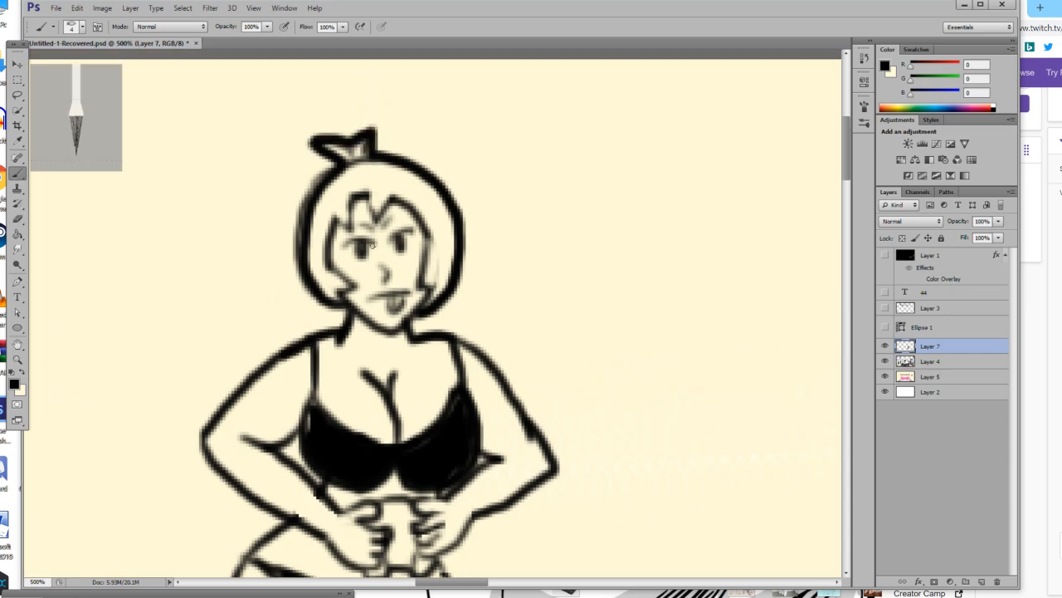
mouse_move(361, 245)
left_mouse_down()
mouse_move(364, 253)
mouse_move(343, 242)
left_mouse_up()
key("ctrl+z")
Set the foreground colour to a pale yellow skin tone, RGB 255, 254, 213.
left_click(17, 360)
left_click_drag(343, 349, 268, 365)
scroll(332, 364, "down", 3)
scroll(339, 362, "up", 1)
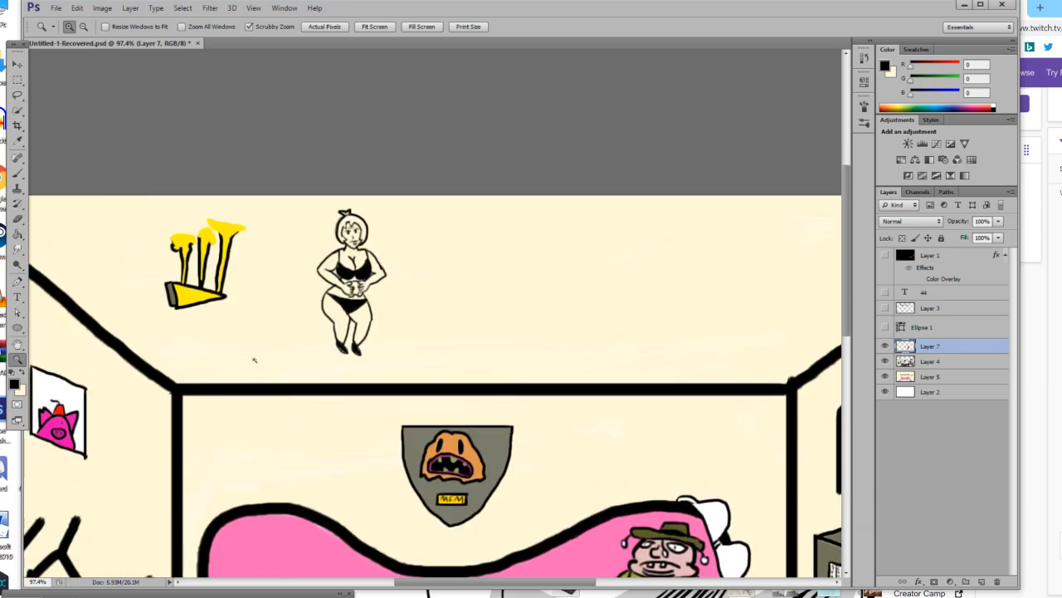
left_click_drag(318, 311, 375, 308)
left_click(422, 303)
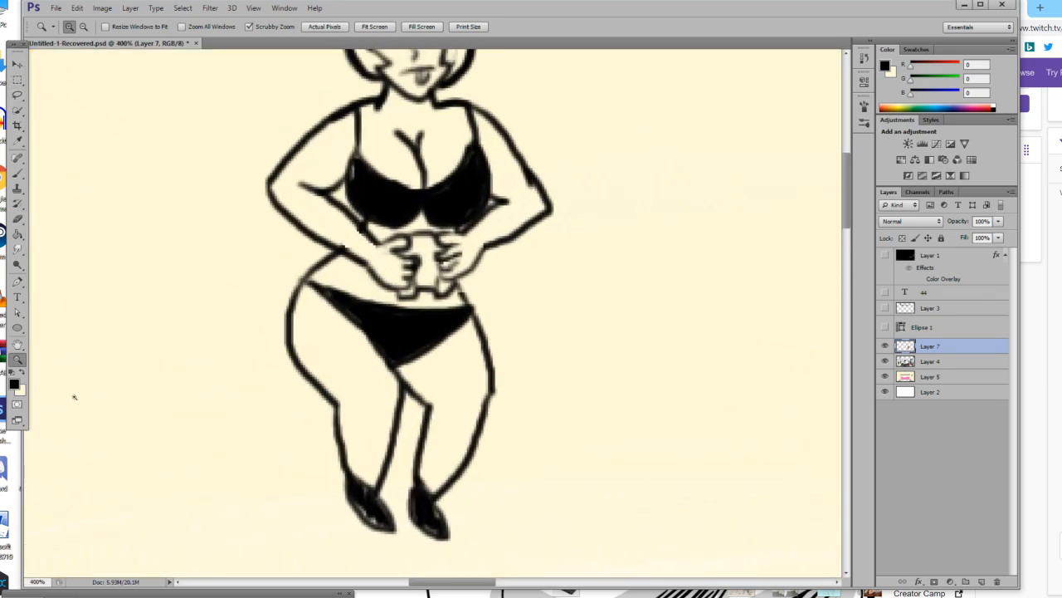
left_click(22, 376)
left_click(15, 383)
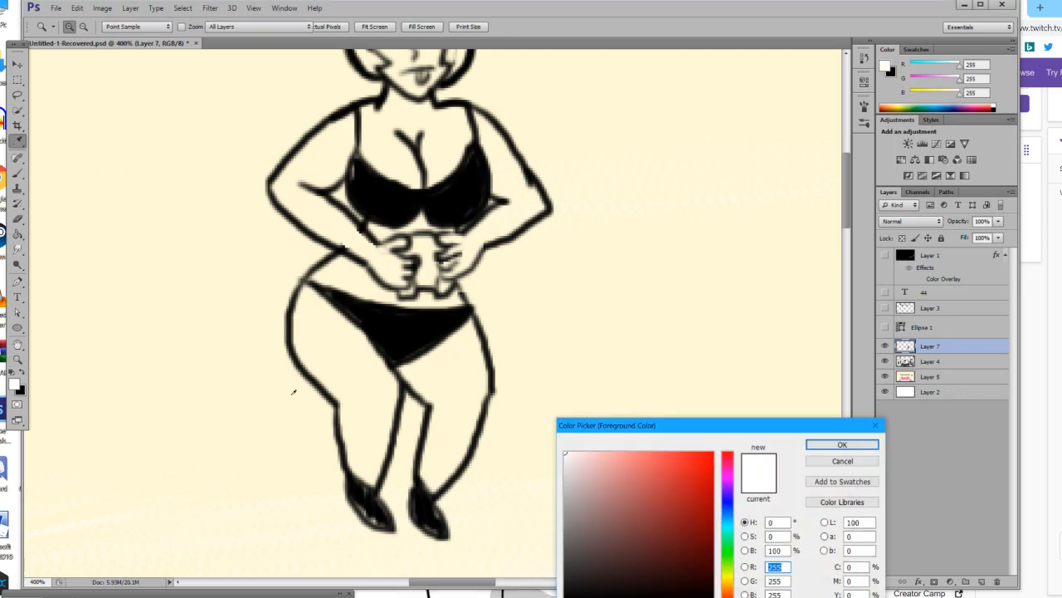
left_click(727, 580)
left_click(601, 400)
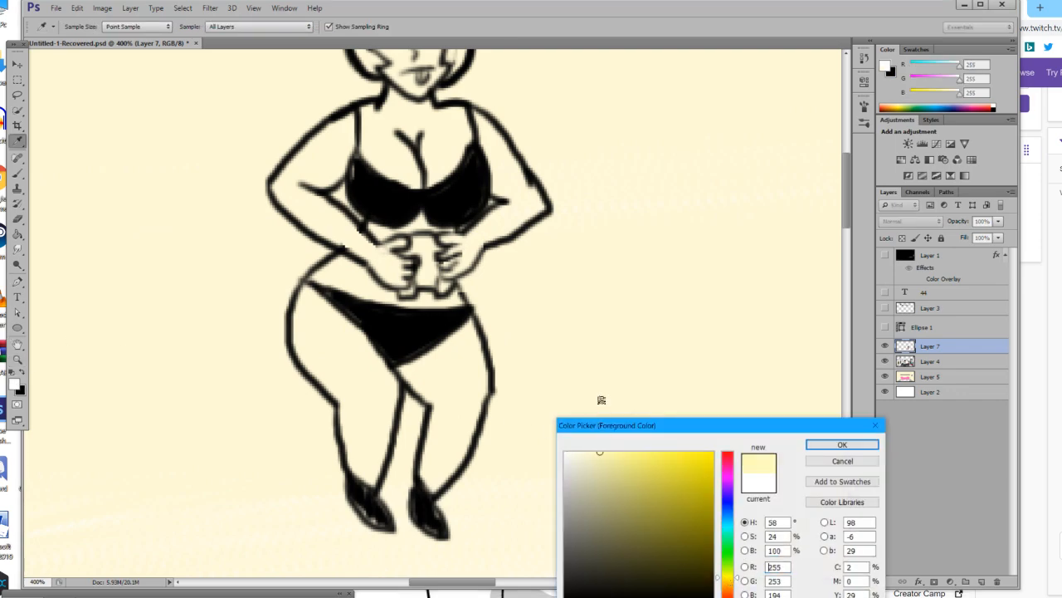
left_click(870, 440)
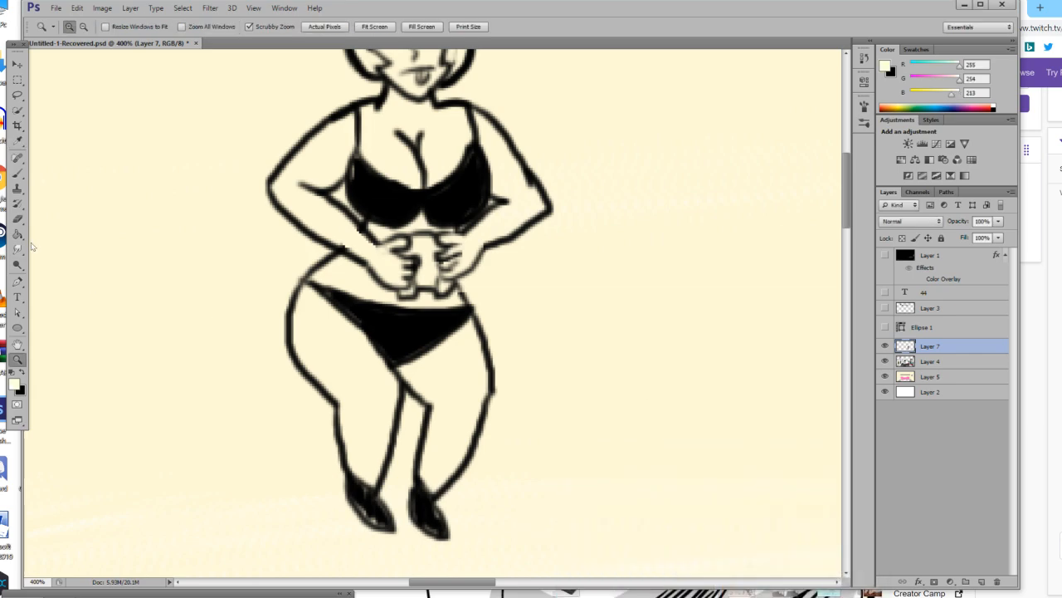
Fill the figure's legs, arms and torso with the pale yellow skin tone.
key("g")
left_click(369, 376)
left_click(470, 375)
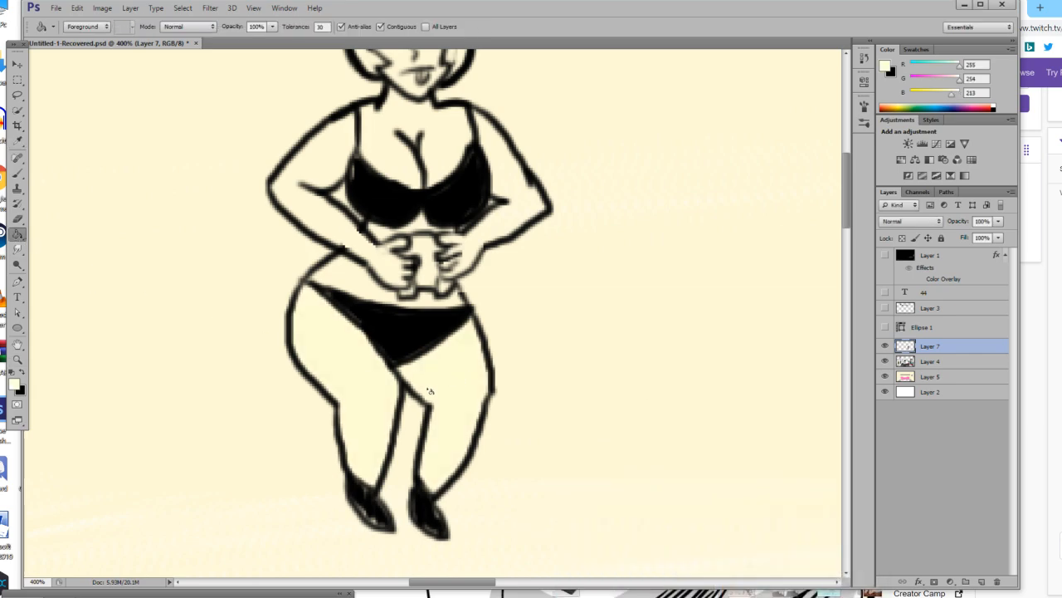
scroll(374, 360, "up", 2)
scroll(357, 332, "up", 2)
left_click(315, 297)
left_click(379, 250)
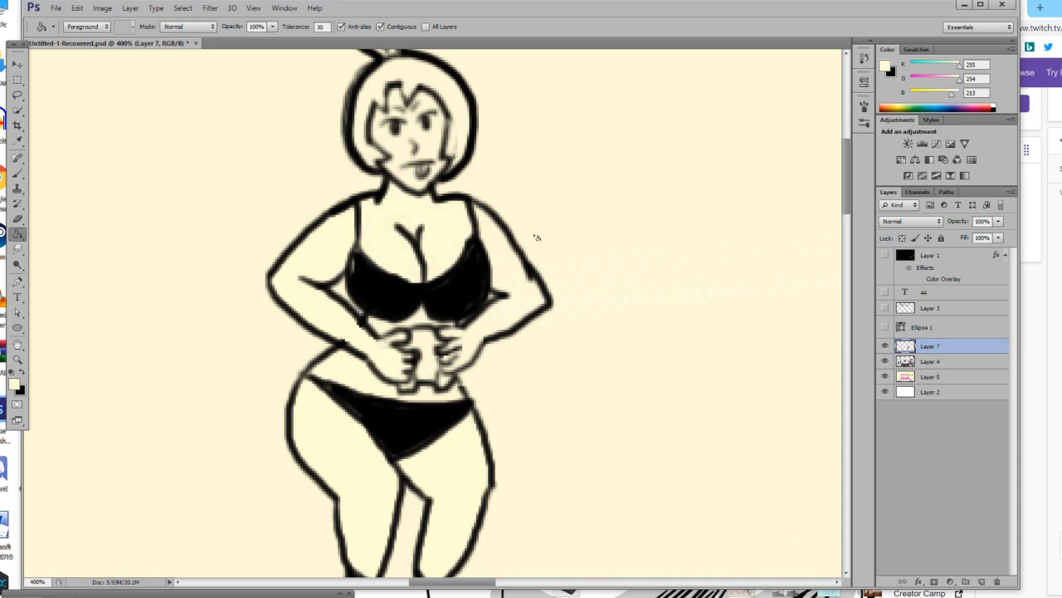
left_click(507, 271)
Set the foreground colour to white and fill the object held between the figure's hands.
left_click(14, 385)
left_click(567, 451)
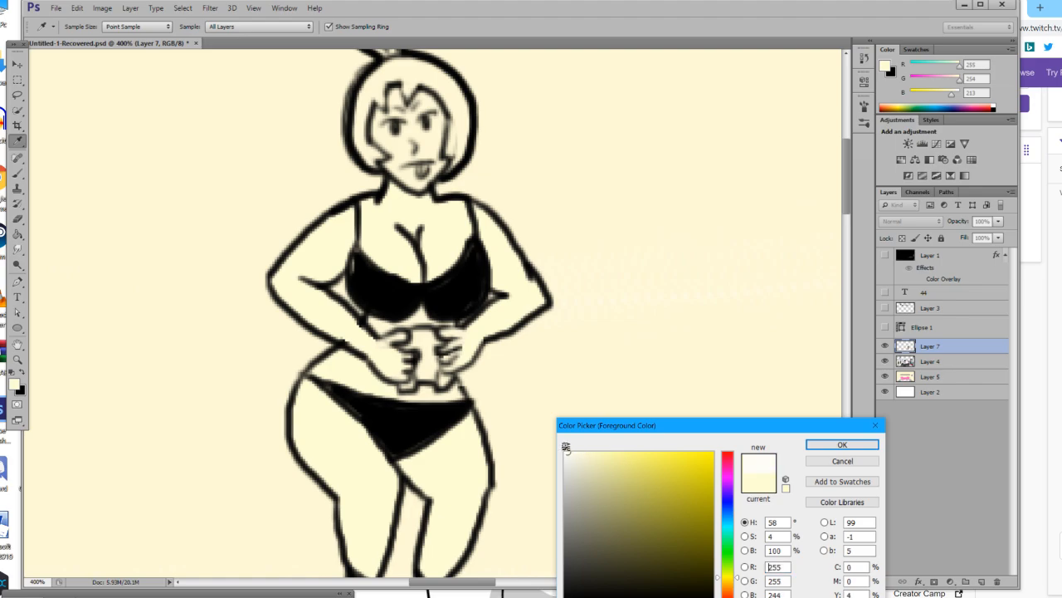
left_click(838, 445)
left_click(423, 345)
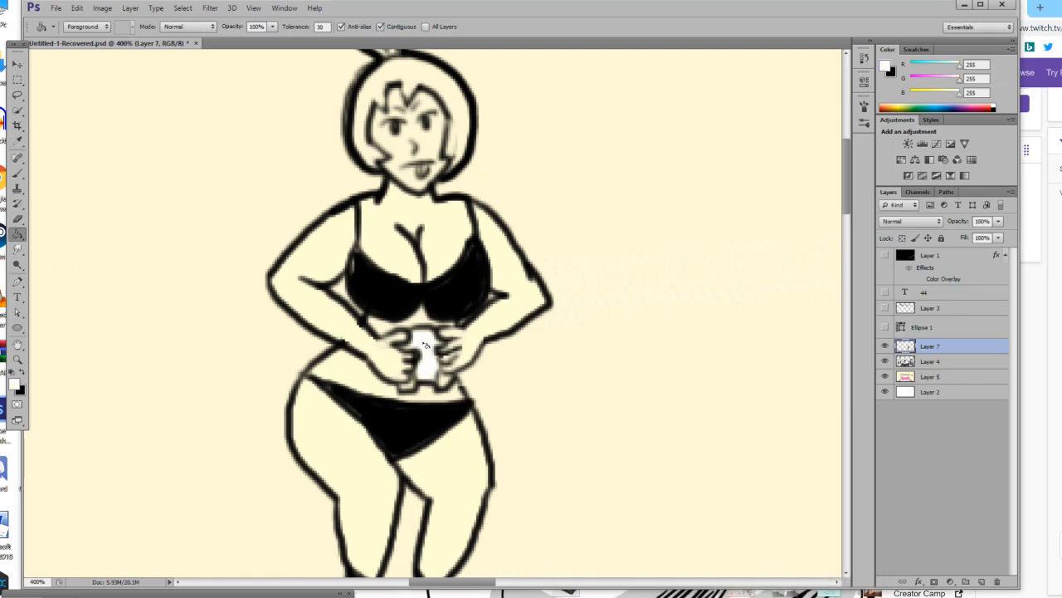
Paint the lower corners of the held object white using a 1 px brush.
left_click(18, 359)
left_click(425, 394)
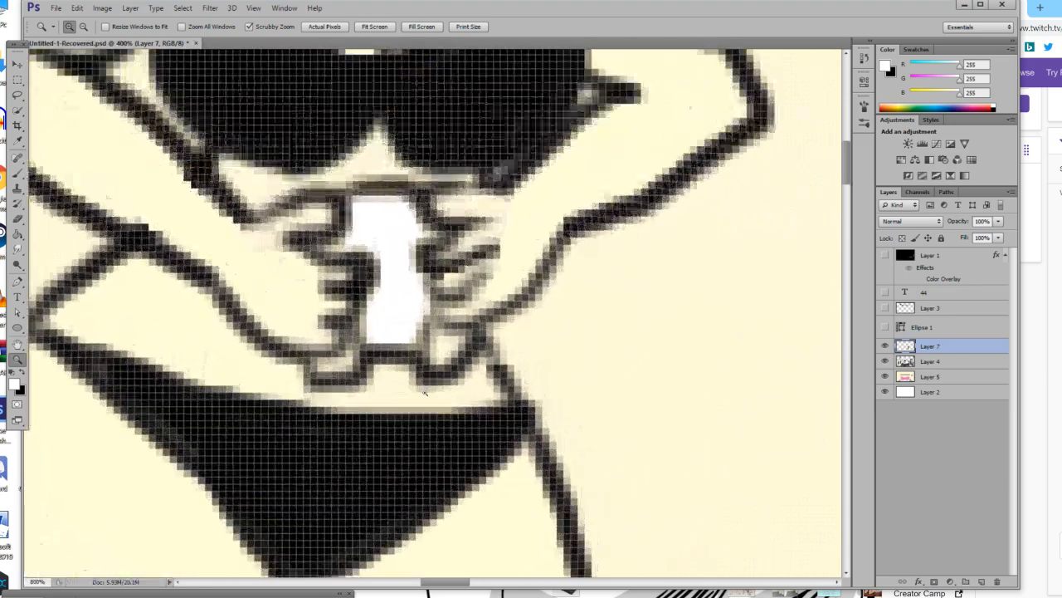
left_click_drag(425, 393, 461, 393)
mouse_move(354, 367)
left_mouse_down()
mouse_move(320, 377)
mouse_move(354, 394)
mouse_move(336, 391)
left_mouse_up()
key("b")
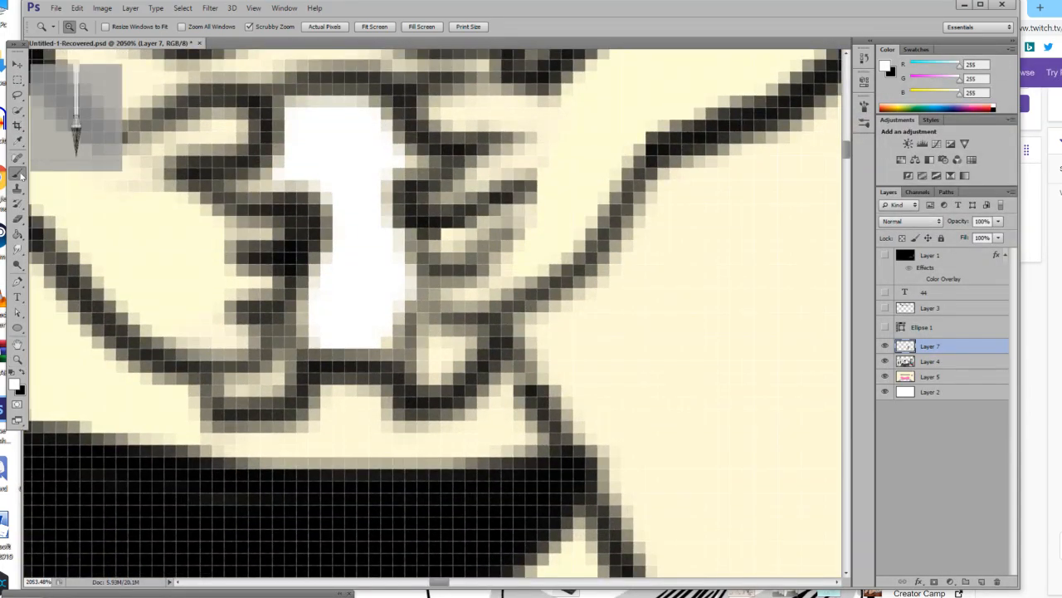
left_click(81, 27)
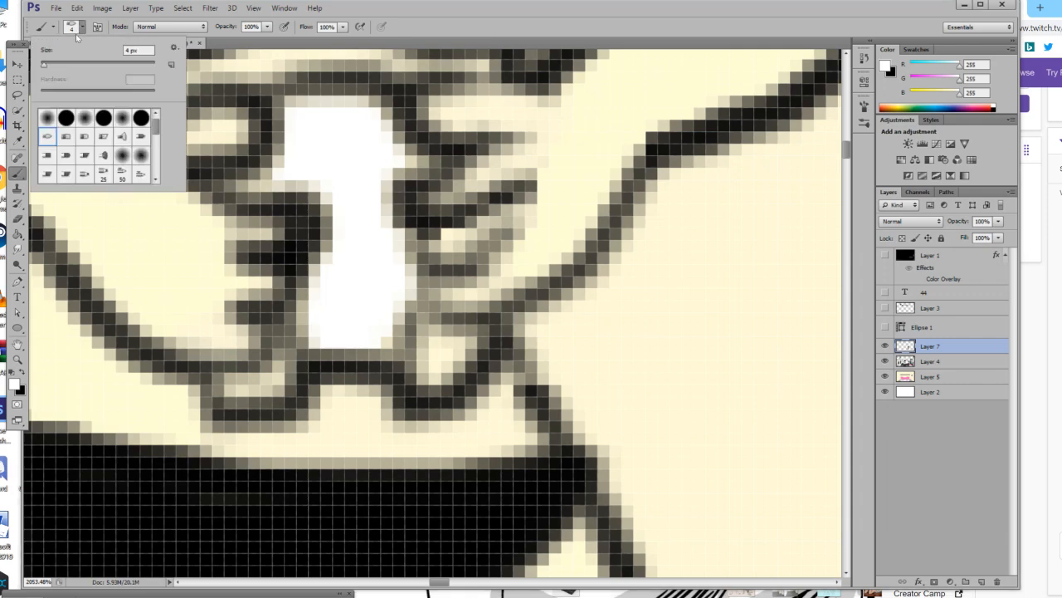
mouse_move(246, 383)
left_mouse_down()
mouse_move(280, 386)
mouse_move(253, 396)
mouse_move(292, 393)
mouse_move(304, 369)
mouse_move(291, 395)
left_mouse_up()
mouse_move(444, 343)
left_mouse_down()
mouse_move(409, 345)
mouse_move(426, 360)
mouse_move(428, 342)
mouse_move(458, 363)
mouse_move(448, 366)
mouse_move(393, 305)
left_mouse_up()
scroll(387, 331, "up", 1)
scroll(387, 331, "up", 6)
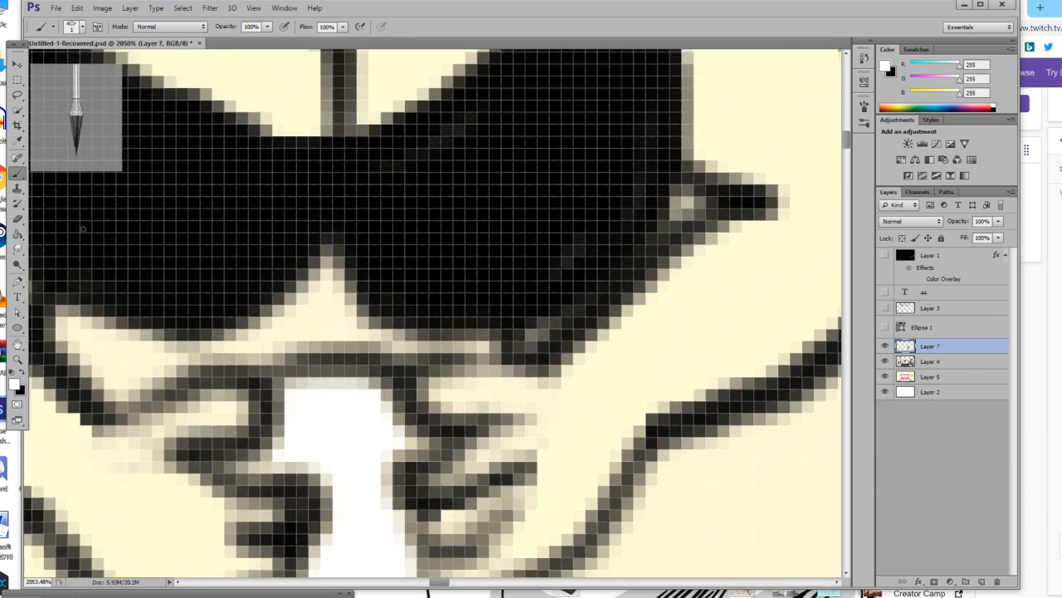
Sample the pale yellow skin tone and colour the bare gaps around the hands and beneath the bikini top.
left_click(18, 140)
left_click(152, 508)
key("b")
mouse_move(231, 415)
left_mouse_down()
mouse_move(187, 430)
mouse_move(154, 415)
left_mouse_up()
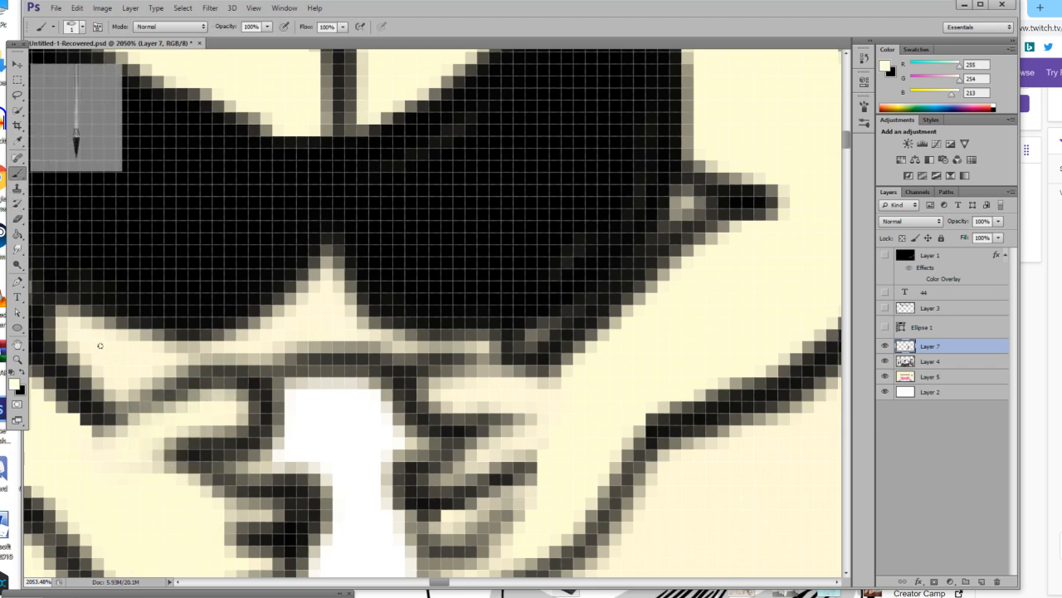
left_click(17, 234)
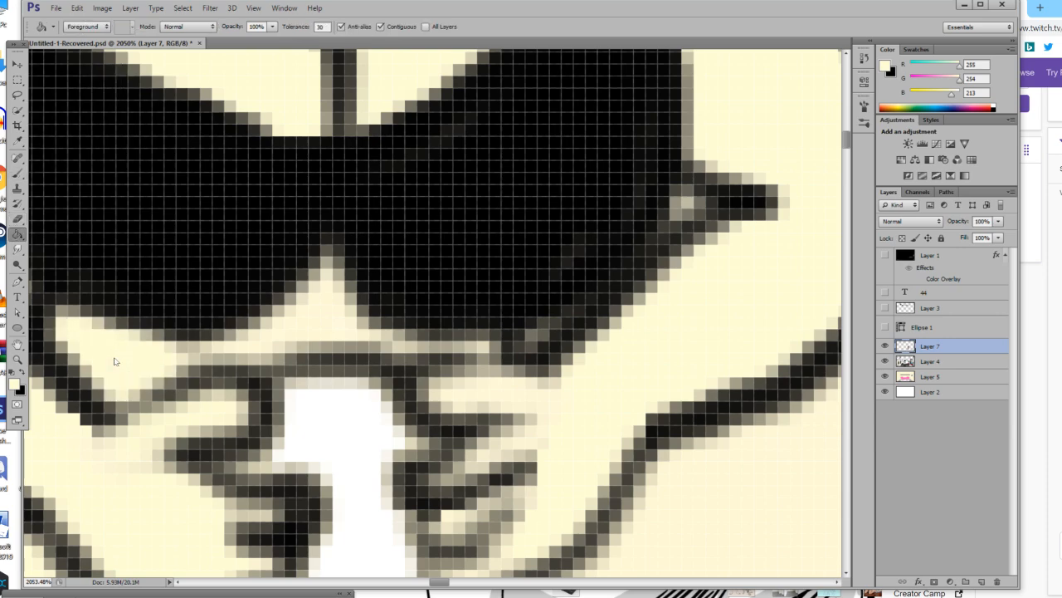
left_click(18, 173)
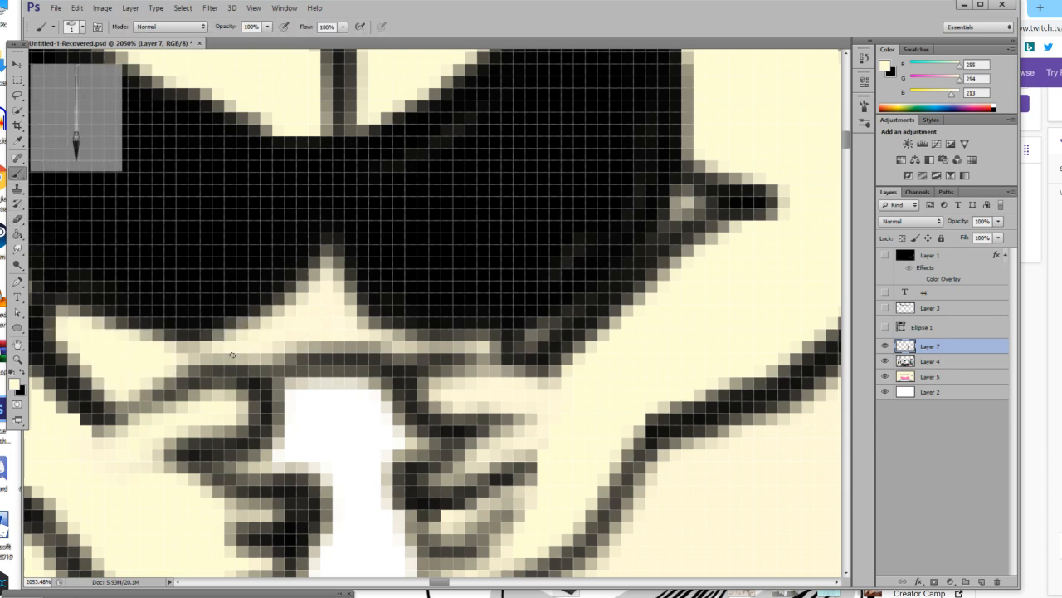
left_click_drag(355, 348, 504, 373)
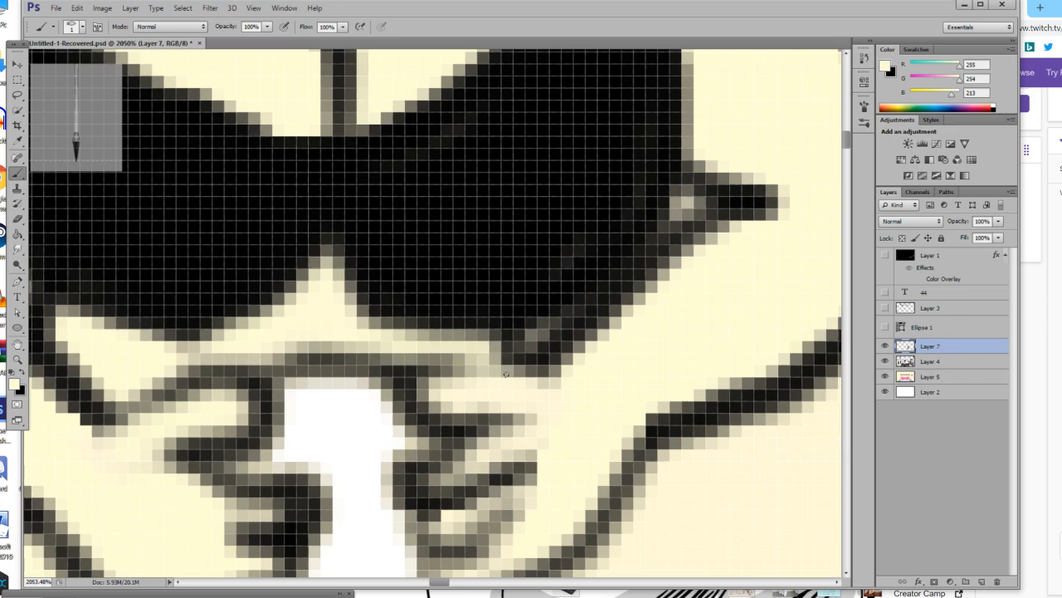
scroll(332, 357, "up", 5)
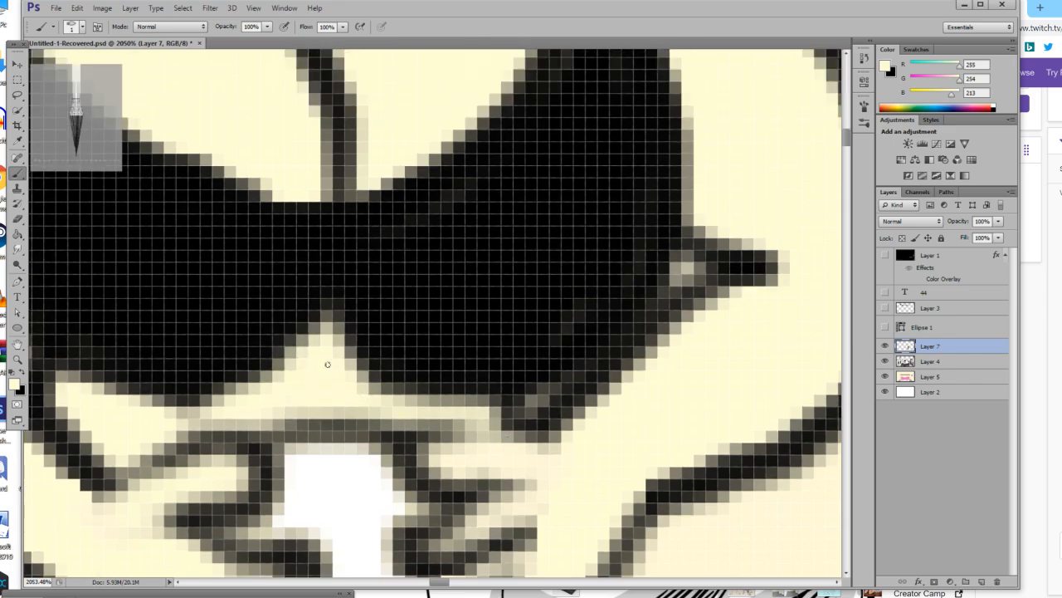
scroll(327, 365, "up", 1)
Try to cut the bikini figure out of Layer 7 and paste it onto its own layer.
left_click(16, 360)
left_click_drag(205, 336, 83, 385)
left_click(24, 65)
scroll(204, 303, "down", 8)
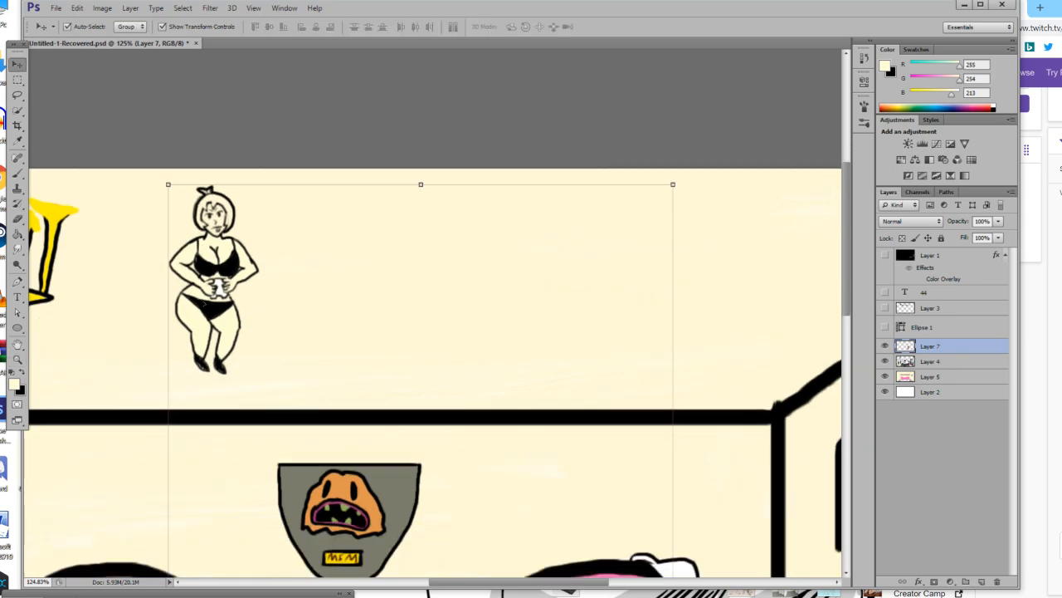
scroll(617, 491, "up", 5)
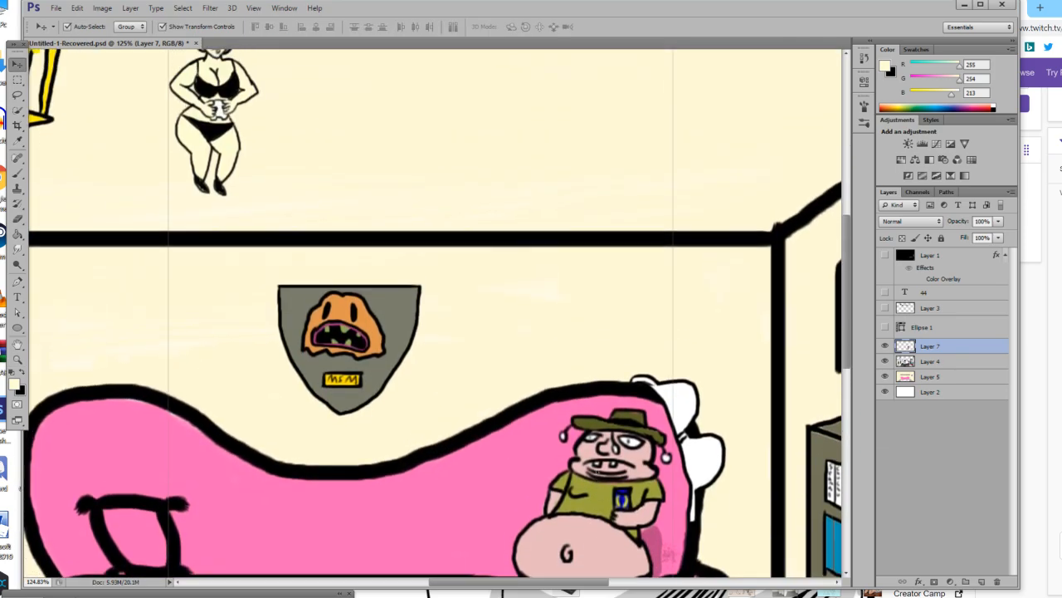
left_click(16, 80)
left_click_drag(283, 318, 149, 126)
left_click(17, 64)
left_click(77, 7)
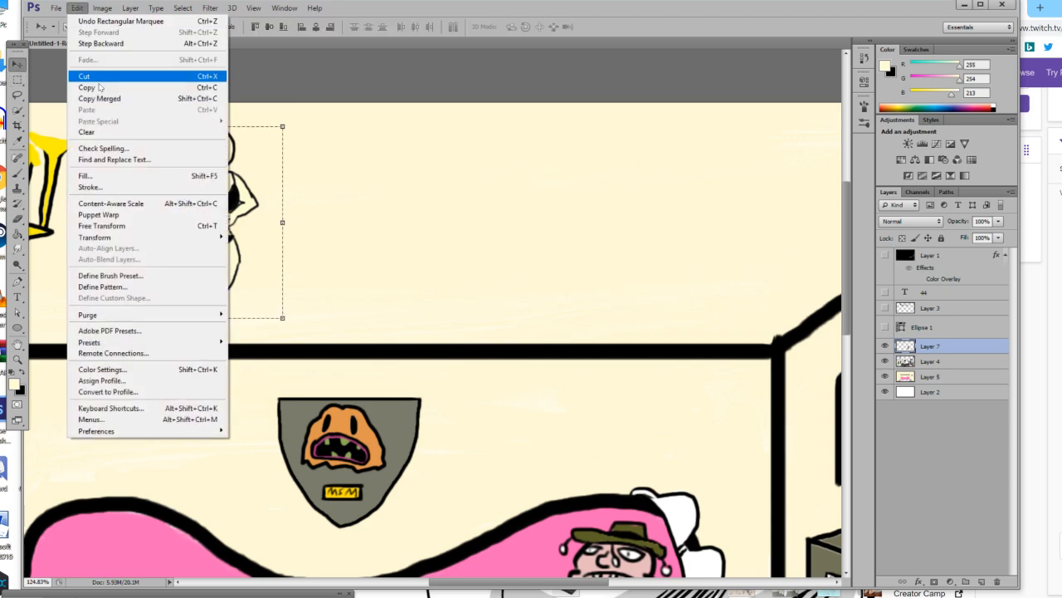
left_click(83, 74)
left_click(77, 7)
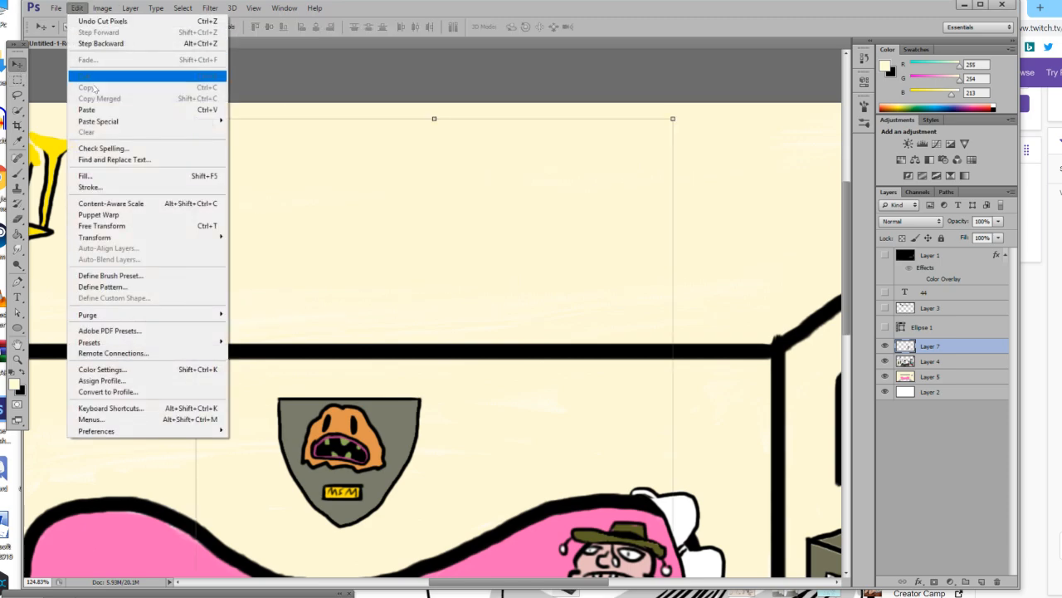
left_click(83, 110)
scroll(244, 223, "down", 2)
scroll(244, 223, "down", 1)
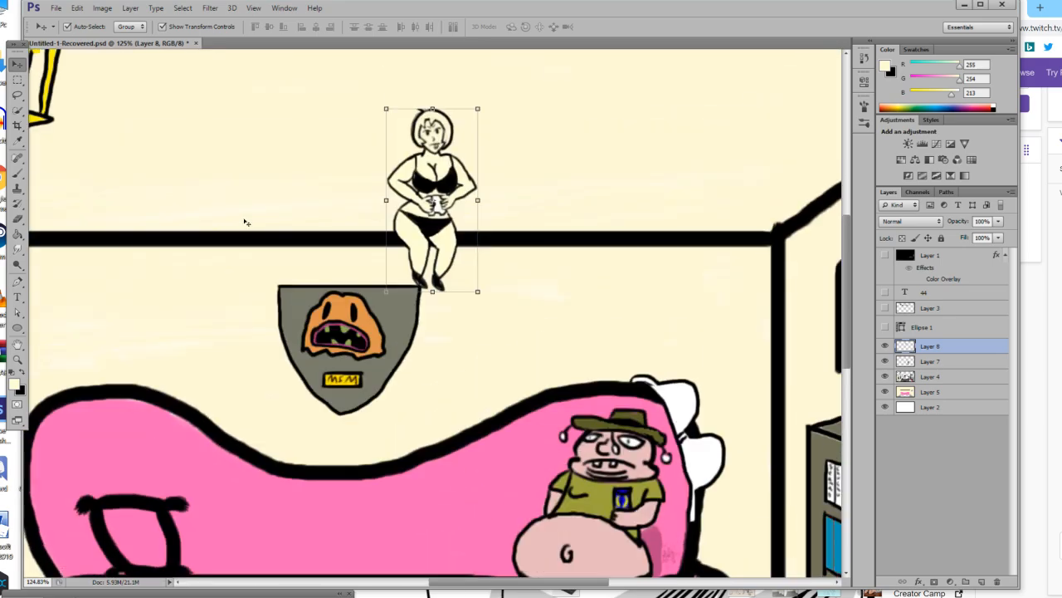
scroll(244, 224, "up", 3)
key("ctrl+alt+z")
key("ctrl+alt+z")
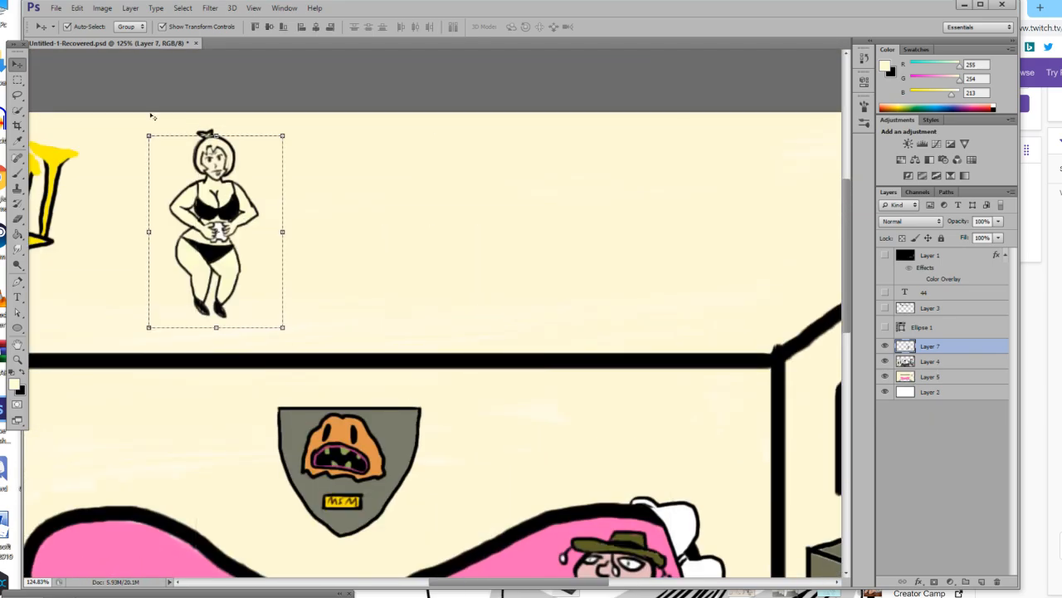
Reselect the whole bikini figure with a rectangular marquee and move it down onto the left end of the pink sofa.
left_click(20, 80)
right_click(306, 111)
left_click(312, 118)
left_click(307, 119)
left_click_drag(284, 113, 158, 326)
left_click(17, 64)
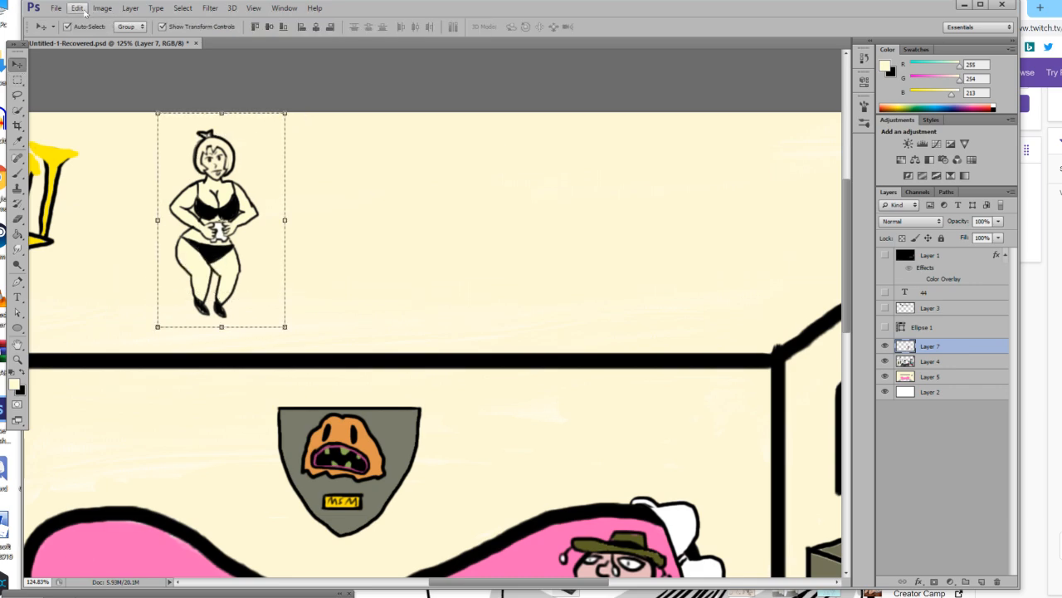
left_click_drag(222, 140, 225, 265)
scroll(224, 286, "down", 1)
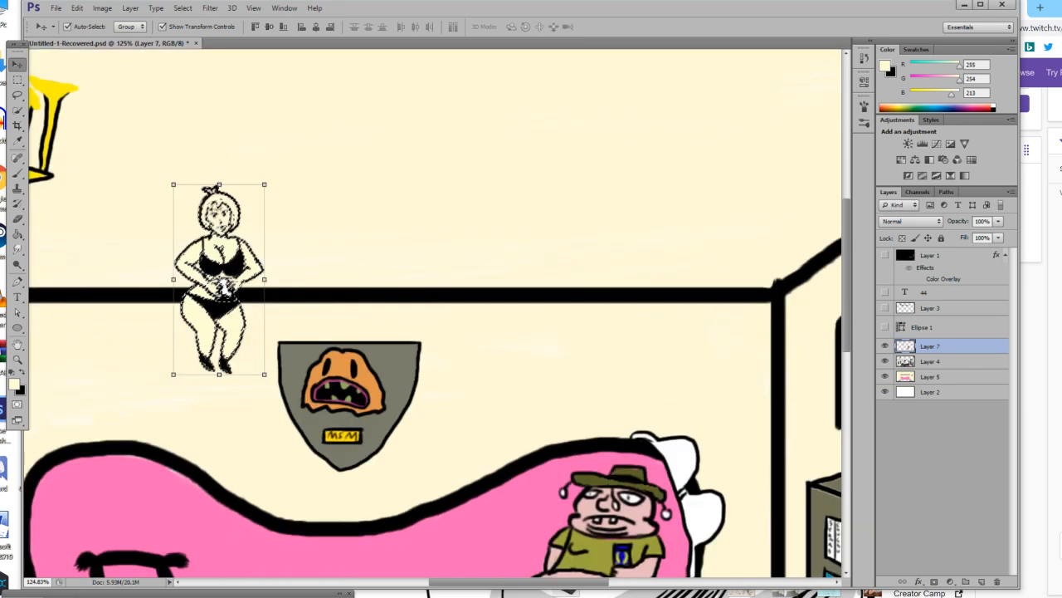
scroll(222, 287, "down", 3)
left_click_drag(245, 145, 176, 454)
Enlarge the figure on the sofa to about 133%, apply the transformation and clear the selection.
left_click_drag(203, 347, 307, 311)
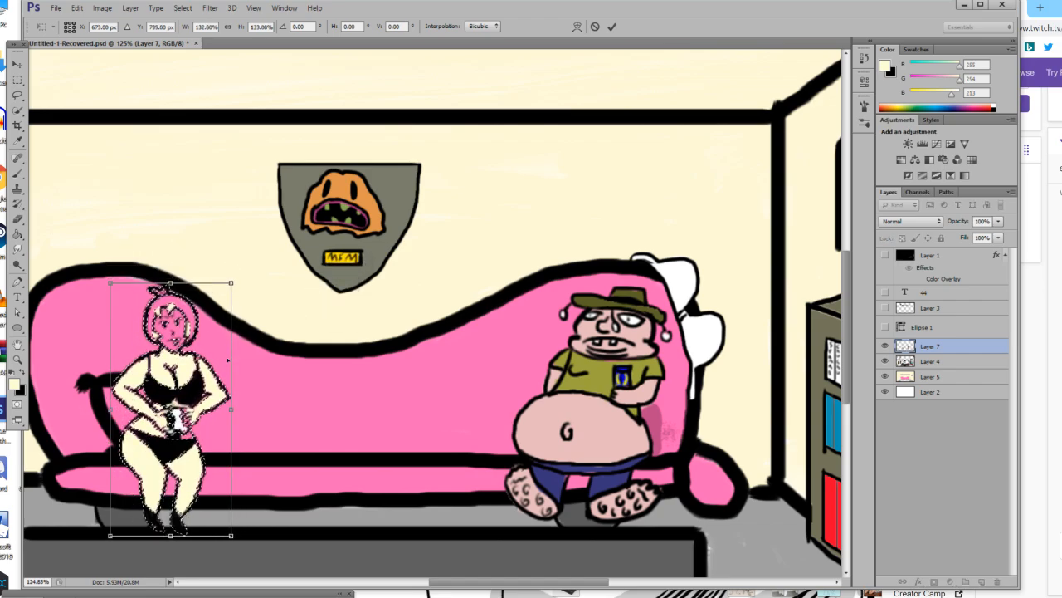
mouse_move(198, 360)
left_mouse_down()
mouse_move(200, 372)
mouse_move(205, 362)
left_mouse_up()
scroll(205, 363, "down", 1)
left_click(17, 64)
left_click(419, 225)
left_click_drag(17, 79, 114, 124)
right_click(149, 249)
left_click(176, 259)
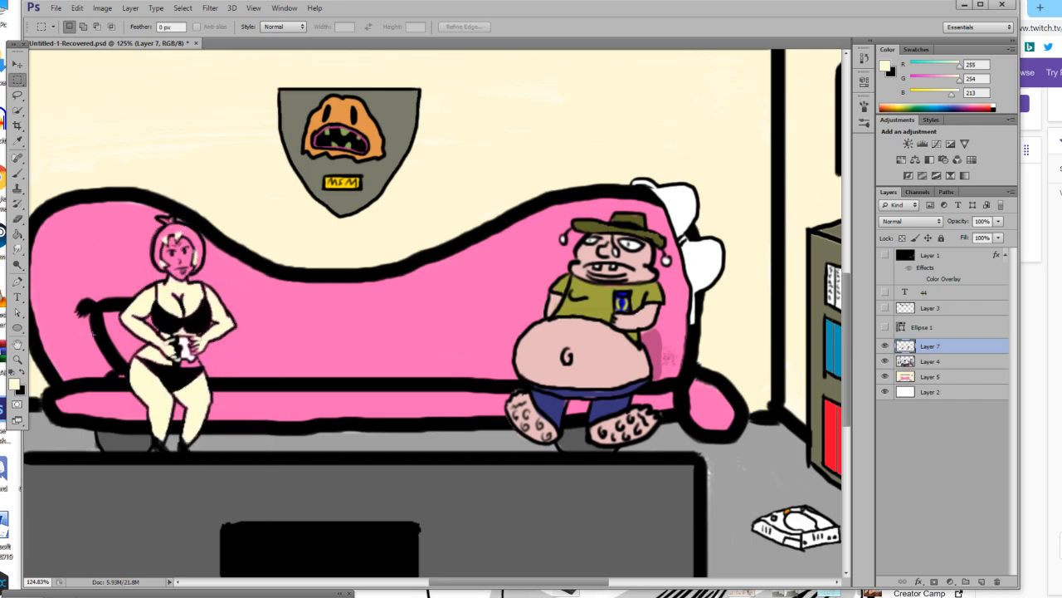
Fill the enlarged figure's lower belly, hands, chest and upper arm with the pale yellow skin tone.
left_click(17, 360)
left_click_drag(146, 355, 257, 353)
left_click(18, 140)
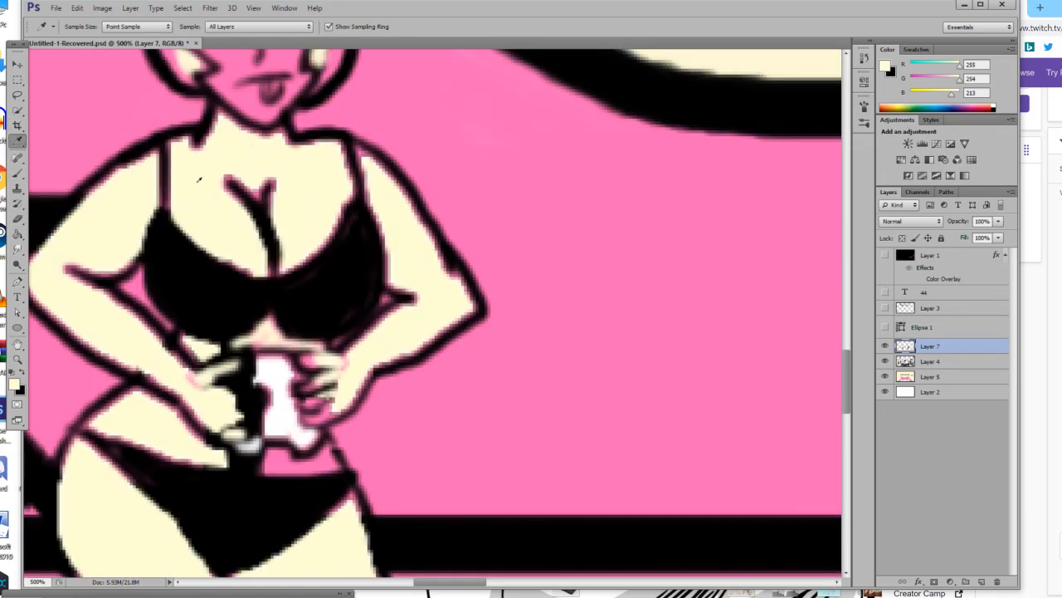
left_click(18, 234)
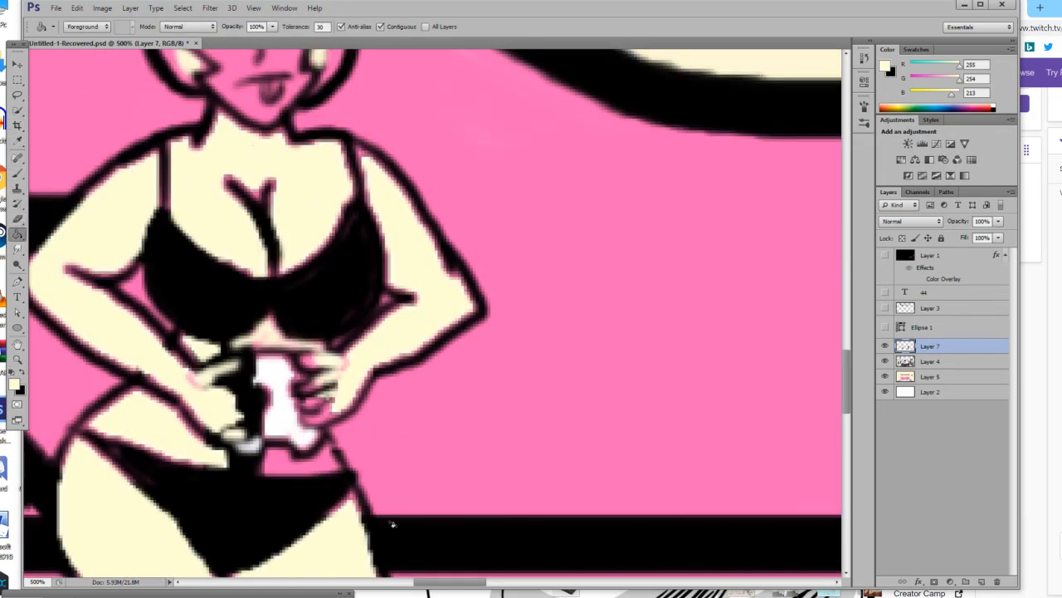
left_click(284, 465)
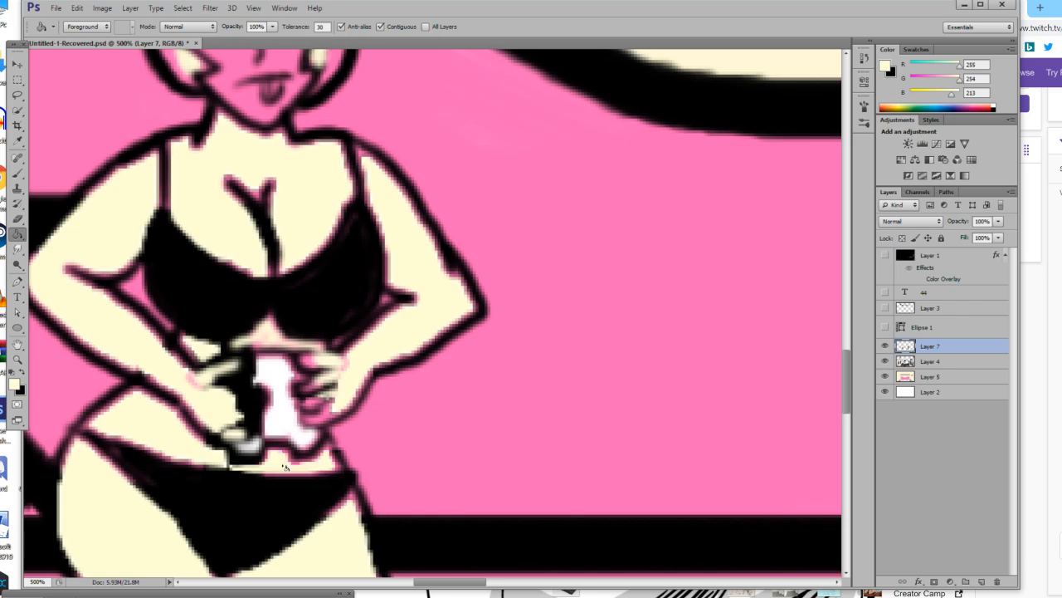
left_click(206, 389)
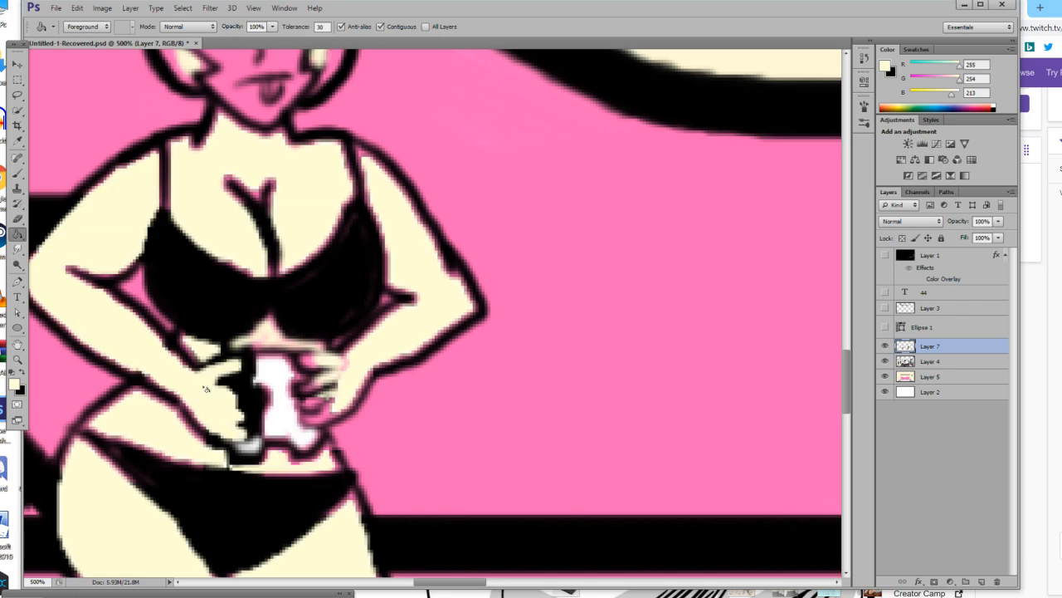
left_click(349, 384)
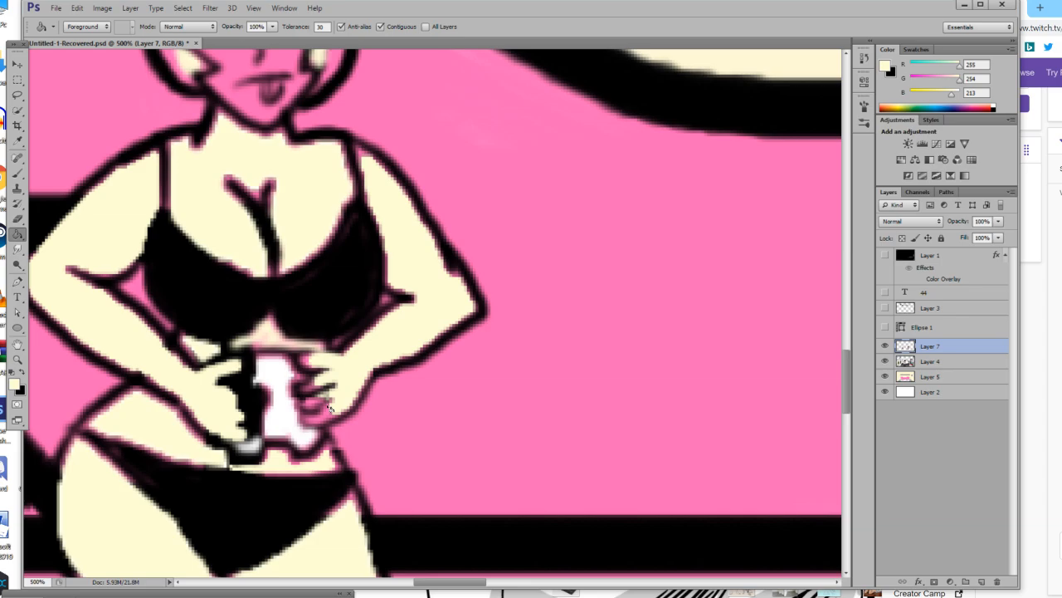
left_click(258, 166)
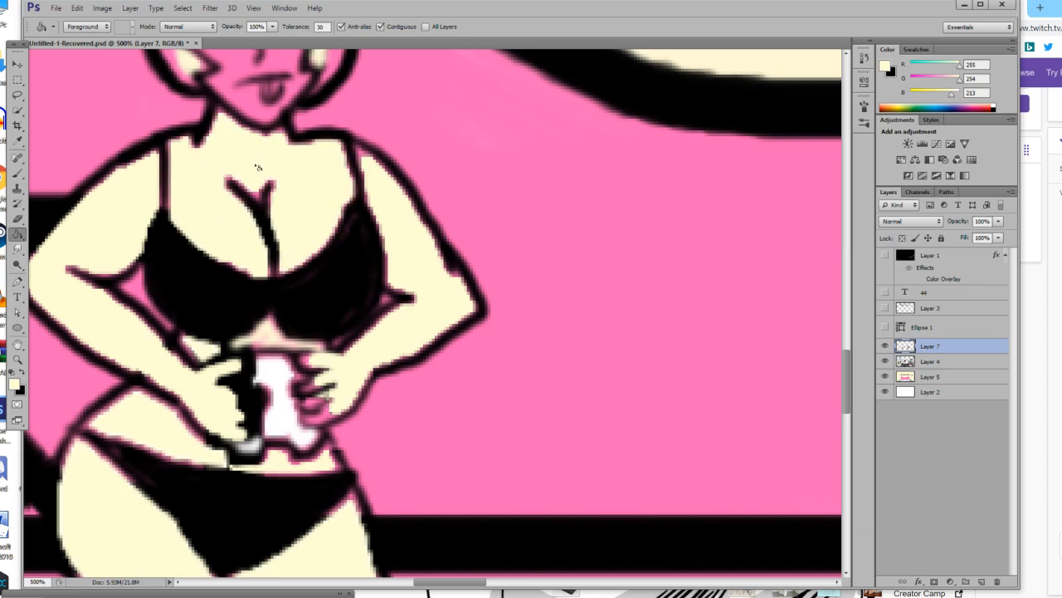
left_click(140, 188)
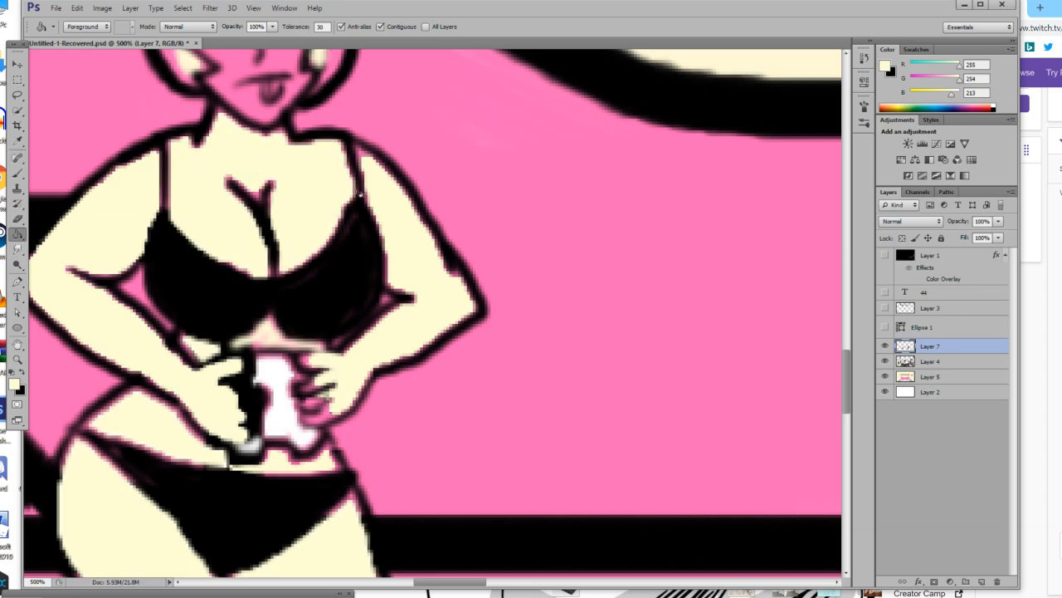
Fill the figure's face with the pale yellow skin tone.
scroll(159, 396, "down", 3)
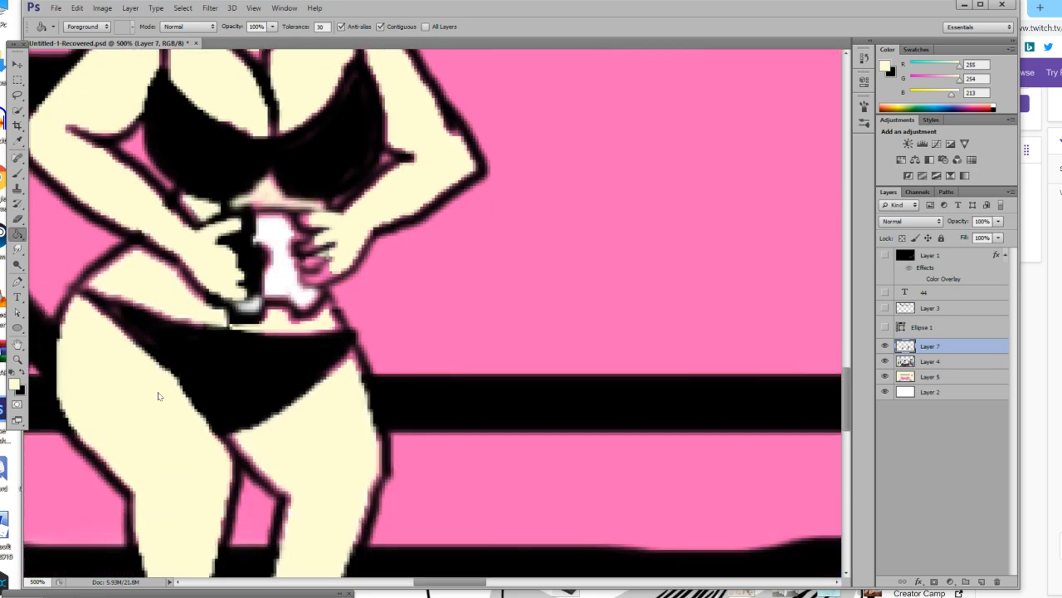
scroll(160, 396, "up", 8)
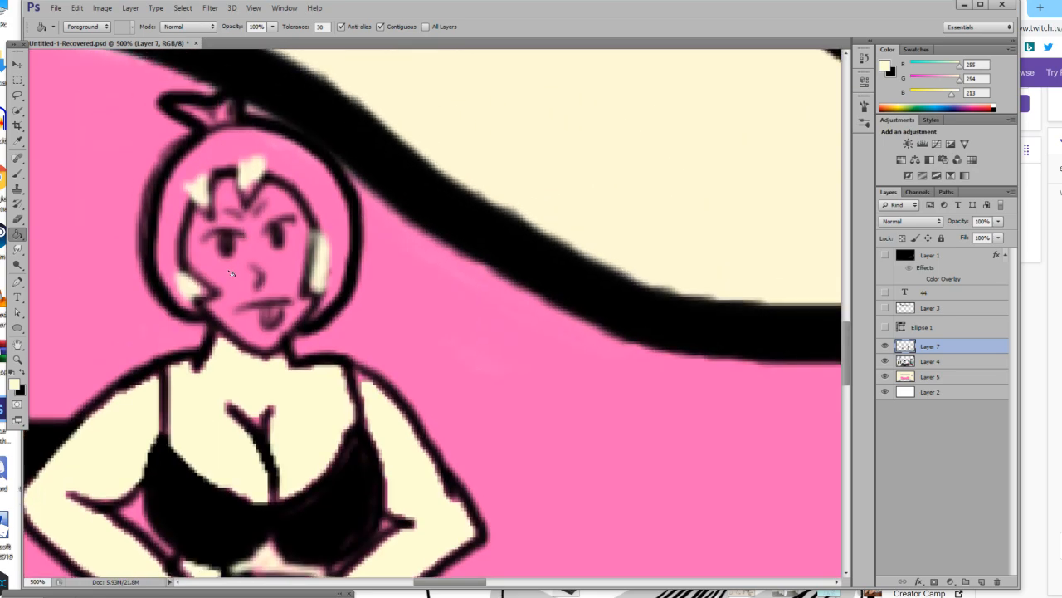
left_click(233, 275)
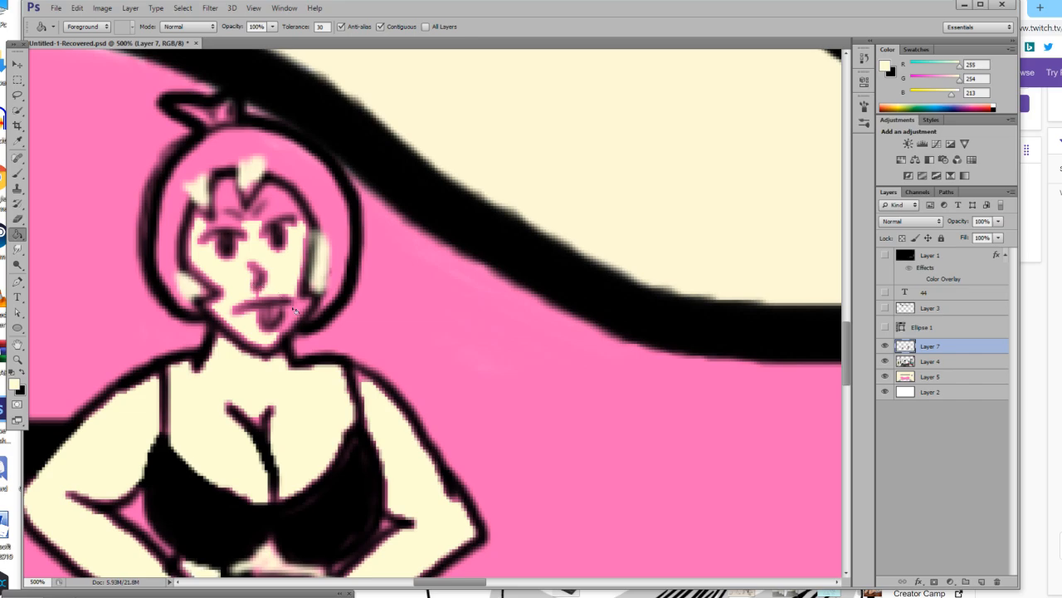
scroll(297, 311, "up", 1)
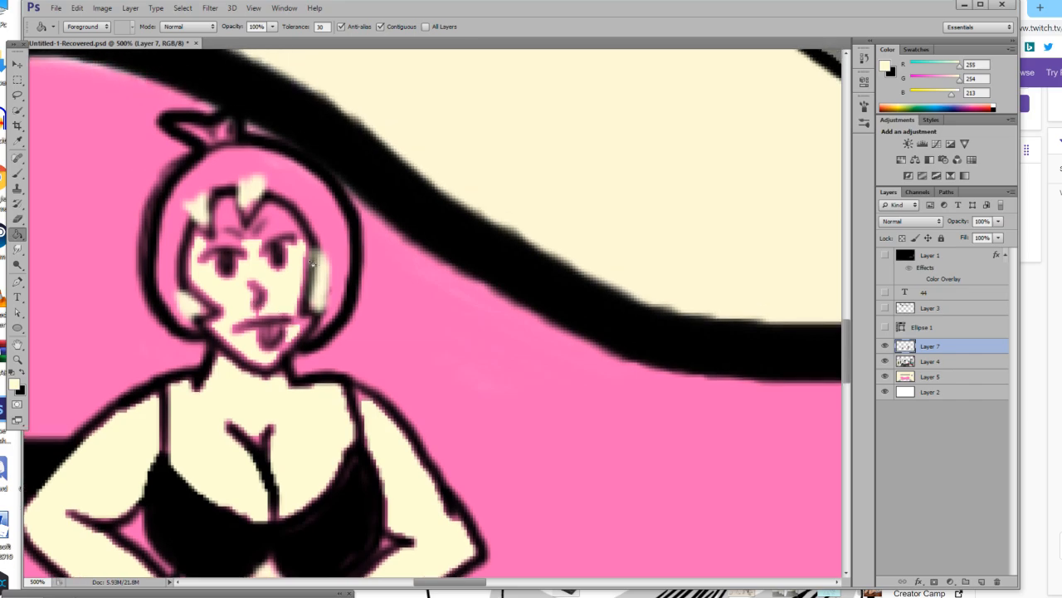
Paint over the figure's nose, mouth and tongue with the pale yellow skin tone using a 6 px brush.
left_click(17, 173)
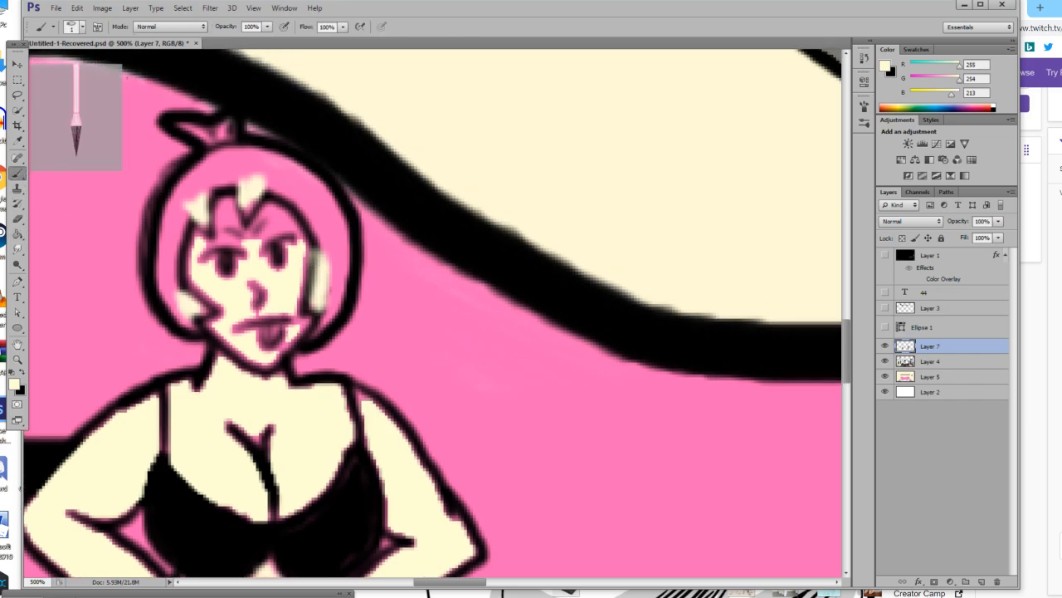
left_click(74, 28)
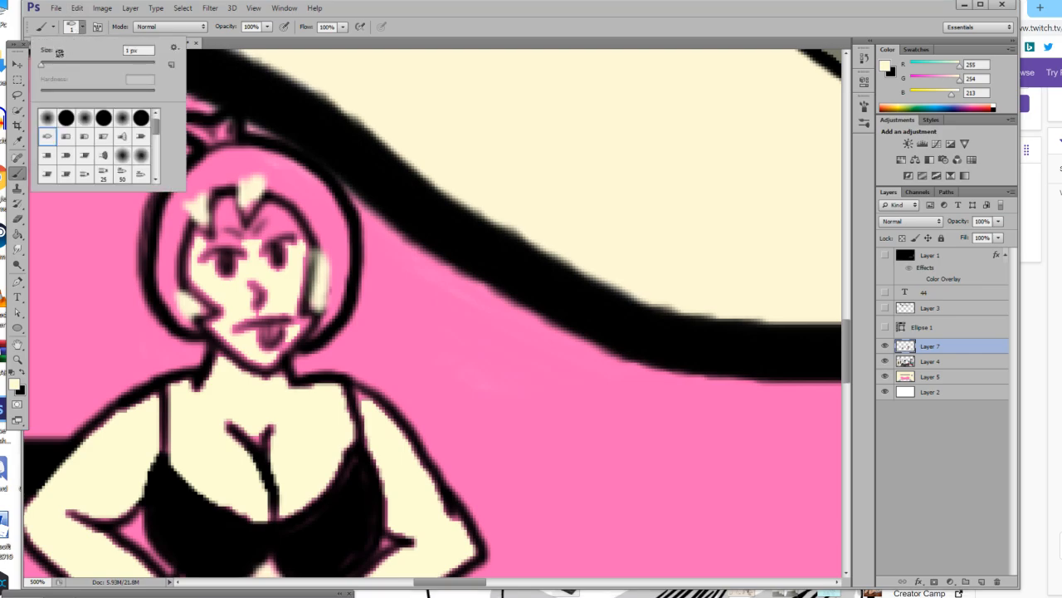
left_click_drag(46, 72, 55, 79)
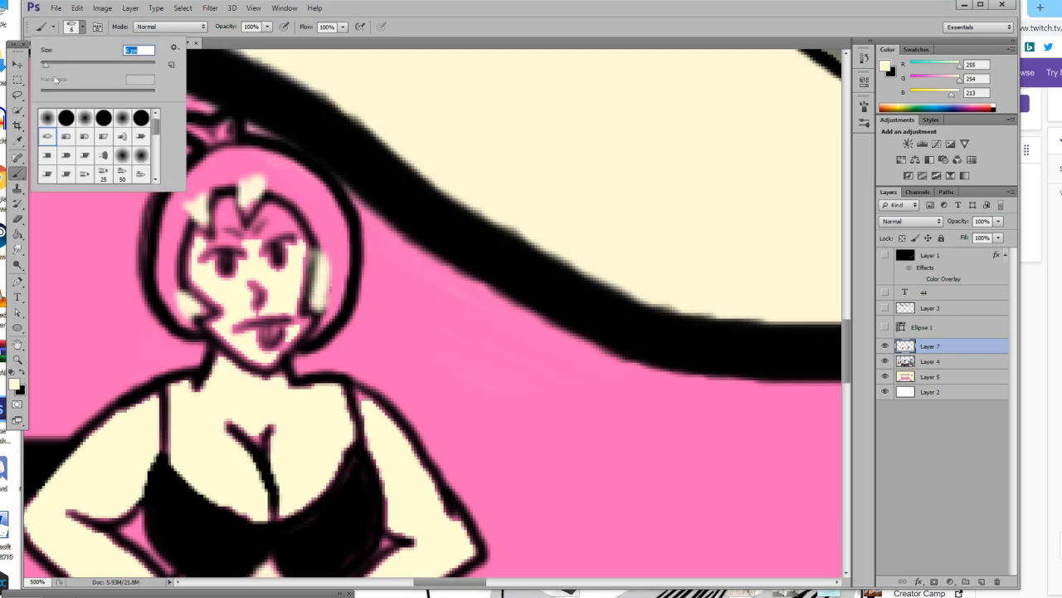
left_click(259, 325)
left_click_drag(254, 311, 236, 326)
mouse_move(252, 285)
left_mouse_down()
mouse_move(264, 346)
mouse_move(274, 312)
mouse_move(282, 338)
mouse_move(305, 323)
mouse_move(271, 354)
mouse_move(219, 327)
mouse_move(266, 363)
mouse_move(251, 356)
mouse_move(285, 348)
left_mouse_up()
mouse_move(218, 357)
left_mouse_down()
mouse_move(277, 386)
mouse_move(283, 377)
left_mouse_up()
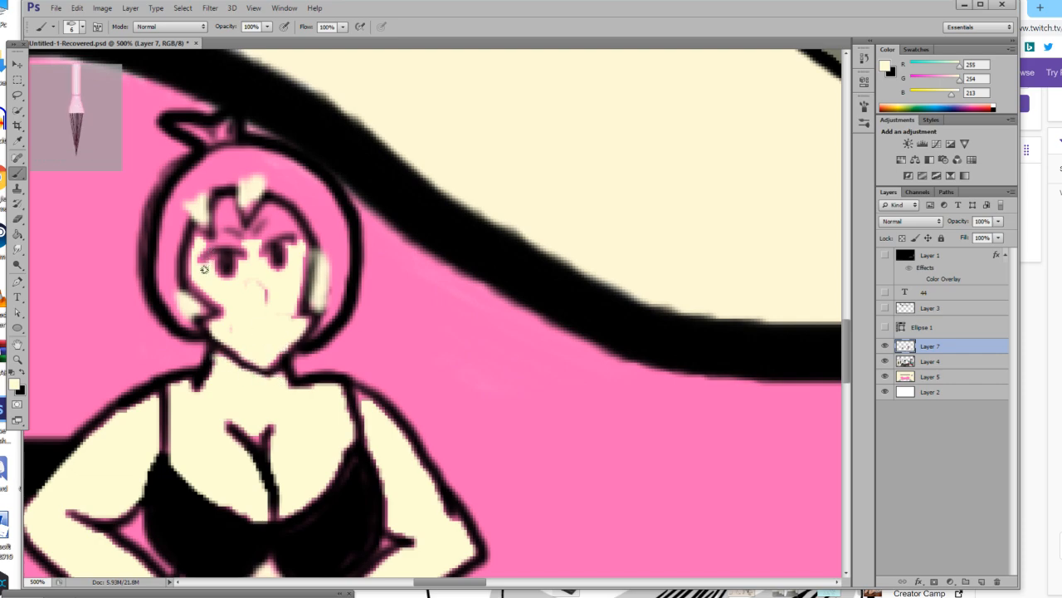
Cover the figure's eyes, eyebrows and the remaining pink specks on the face with the pale yellow skin tone.
mouse_move(244, 233)
left_mouse_down()
mouse_move(250, 261)
mouse_move(223, 211)
mouse_move(222, 274)
mouse_move(224, 238)
mouse_move(235, 280)
mouse_move(204, 257)
mouse_move(199, 279)
mouse_move(226, 327)
left_mouse_up()
mouse_move(263, 247)
left_mouse_down()
mouse_move(256, 232)
mouse_move(273, 211)
left_mouse_up()
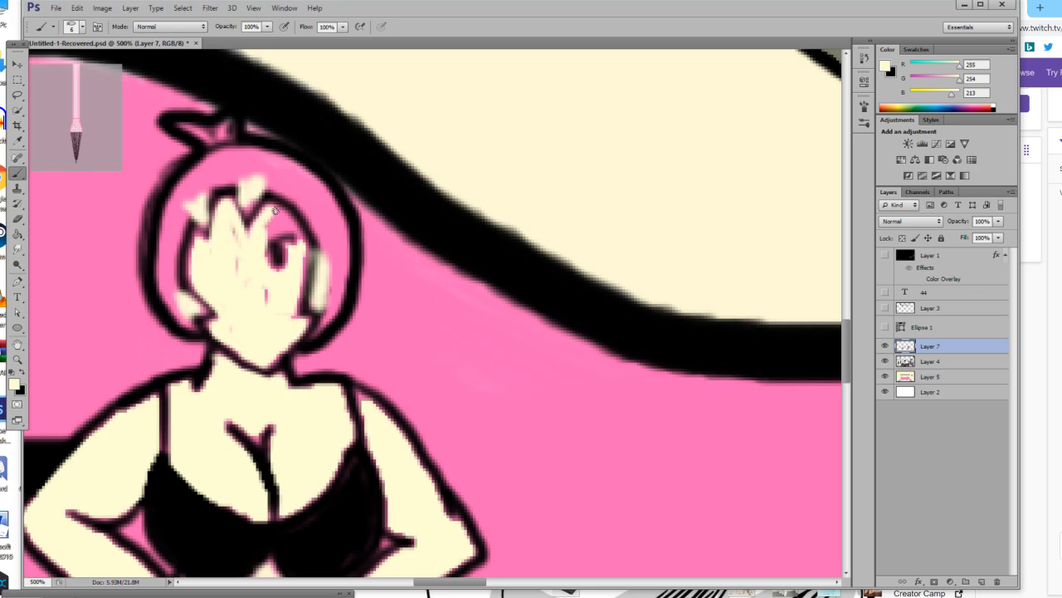
mouse_move(258, 249)
left_mouse_down()
mouse_move(273, 226)
mouse_move(292, 243)
mouse_move(281, 218)
mouse_move(301, 249)
left_mouse_up()
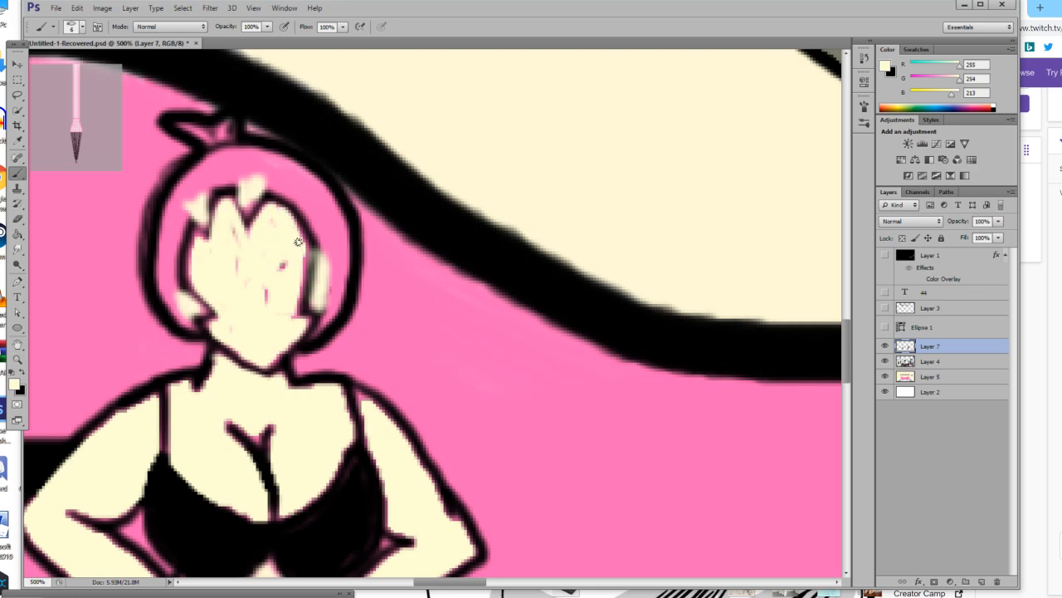
left_click_drag(297, 293, 293, 331)
left_click_drag(282, 264, 279, 278)
mouse_move(207, 243)
left_mouse_down()
mouse_move(194, 247)
mouse_move(197, 236)
mouse_move(193, 289)
mouse_move(239, 326)
left_mouse_up()
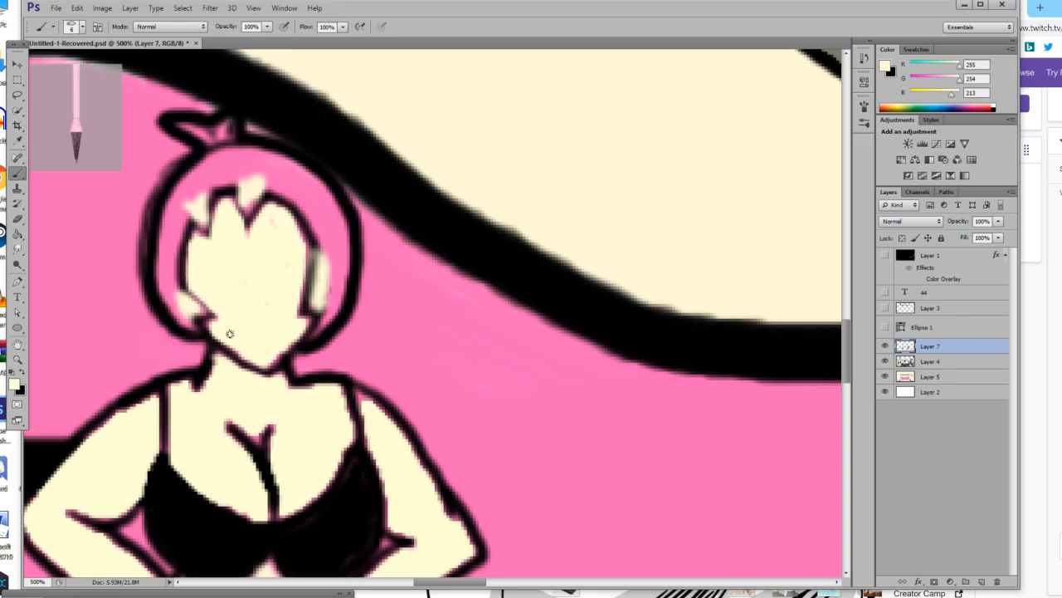
Set the foreground colour to dark olive (RGB 86, 84, 23) and fill the main area of the figure's hair.
left_click(15, 387)
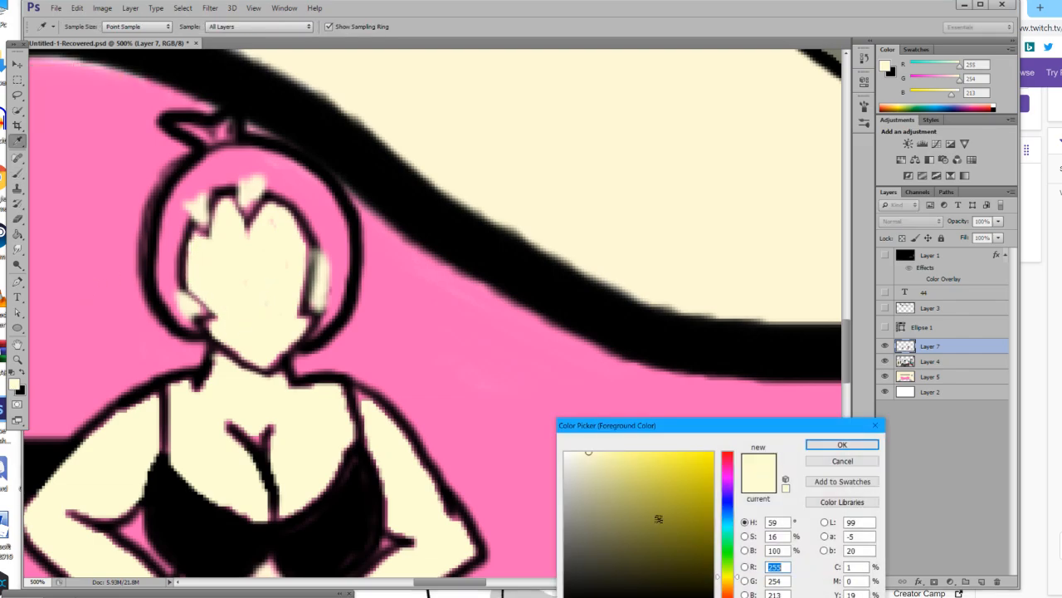
left_click(675, 551)
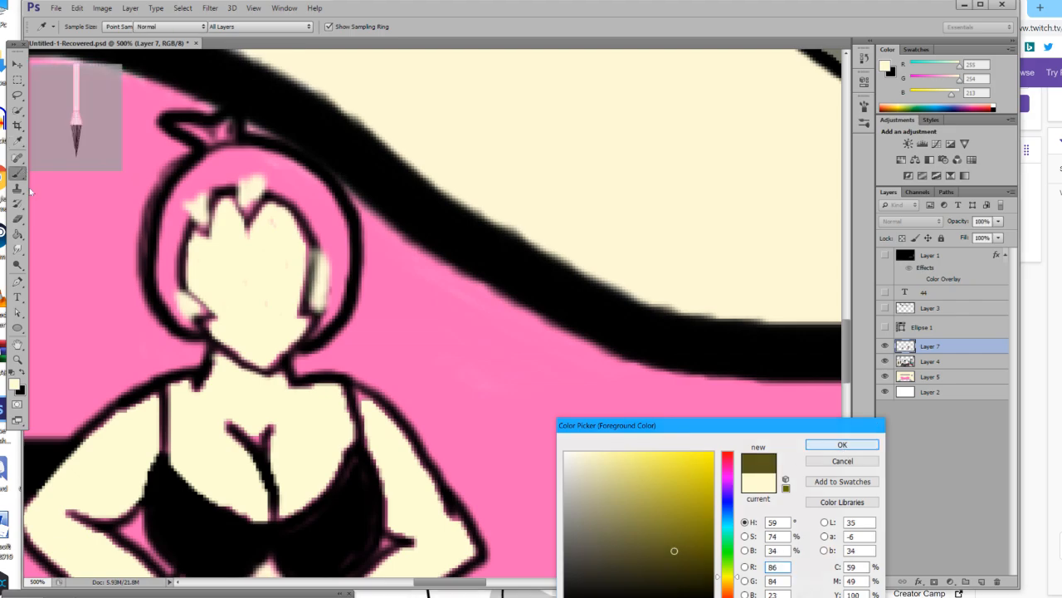
left_click(842, 444)
key("g")
left_click(226, 172)
scroll(226, 175, "up", 1)
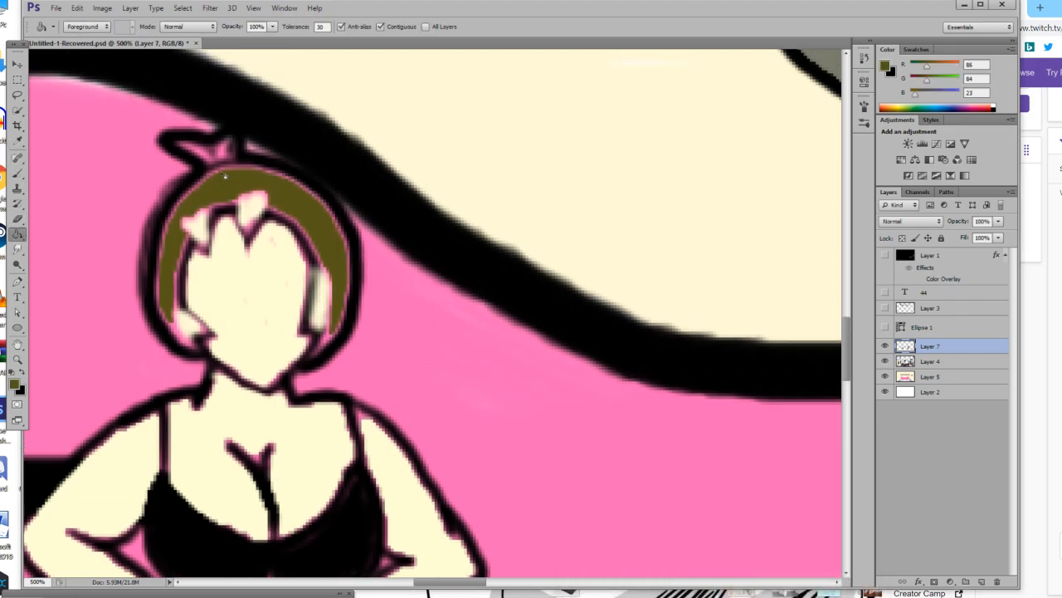
left_click(203, 154)
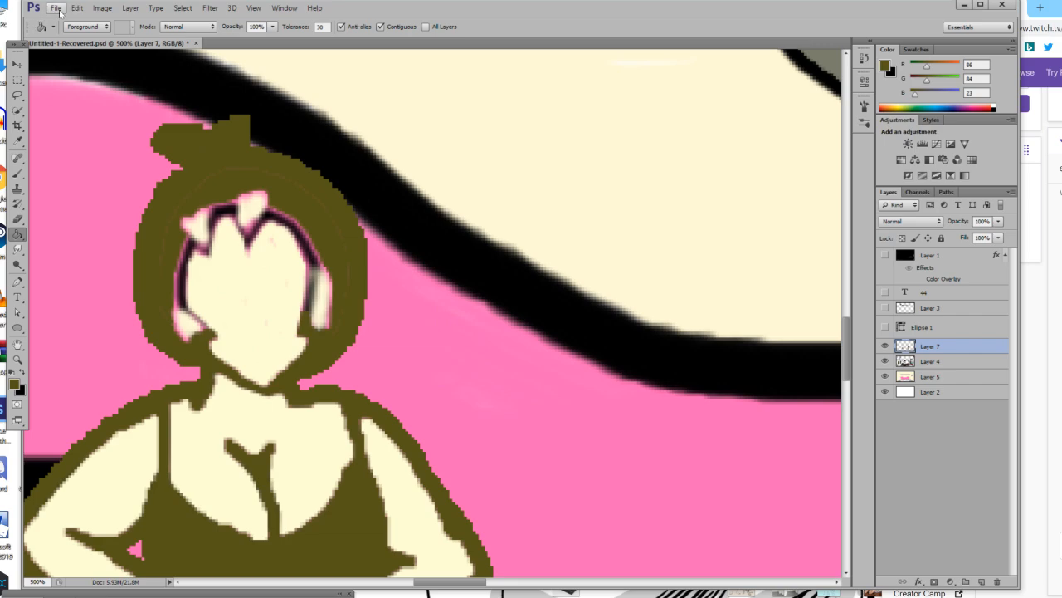
key("ctrl+z")
Brush dark olive onto the hair tuft, the lower left lock and the pale patches of the fringe.
left_click(17, 173)
mouse_move(181, 148)
left_mouse_down()
mouse_move(221, 173)
mouse_move(229, 144)
mouse_move(222, 177)
mouse_move(230, 147)
mouse_move(227, 158)
mouse_move(196, 150)
mouse_move(220, 166)
mouse_move(177, 146)
left_mouse_up()
left_click_drag(173, 314, 191, 340)
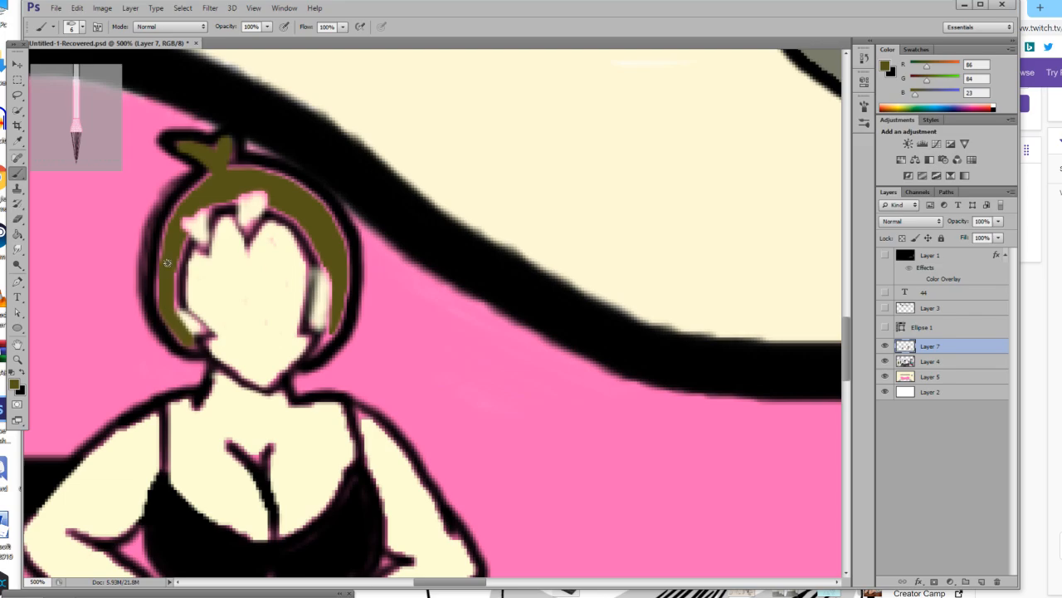
left_click_drag(193, 218, 200, 236)
left_click_drag(221, 197, 260, 195)
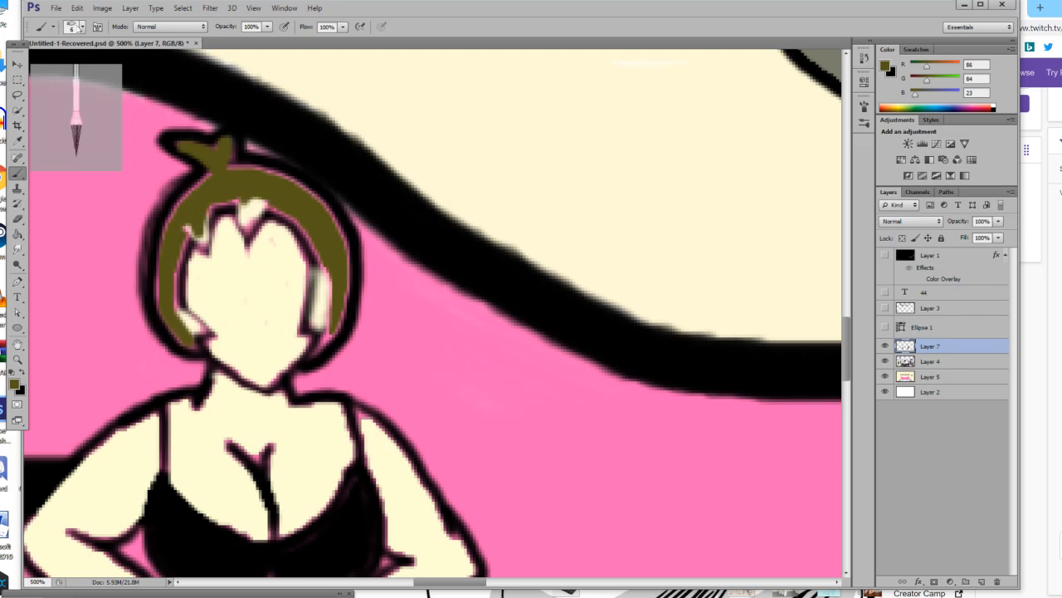
Fill the gaps along the left side of the hair with dark olive using a 3 px brush.
left_click(81, 28)
type("3")
left_click(17, 360)
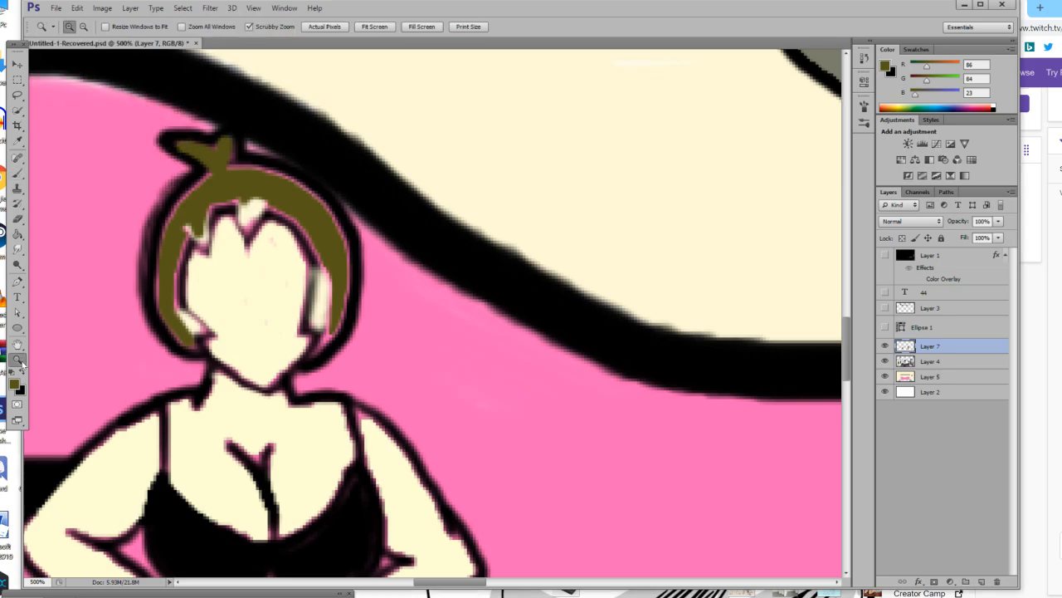
left_click(218, 294)
left_click(218, 293)
left_click(213, 290)
scroll(213, 290, "up", 2)
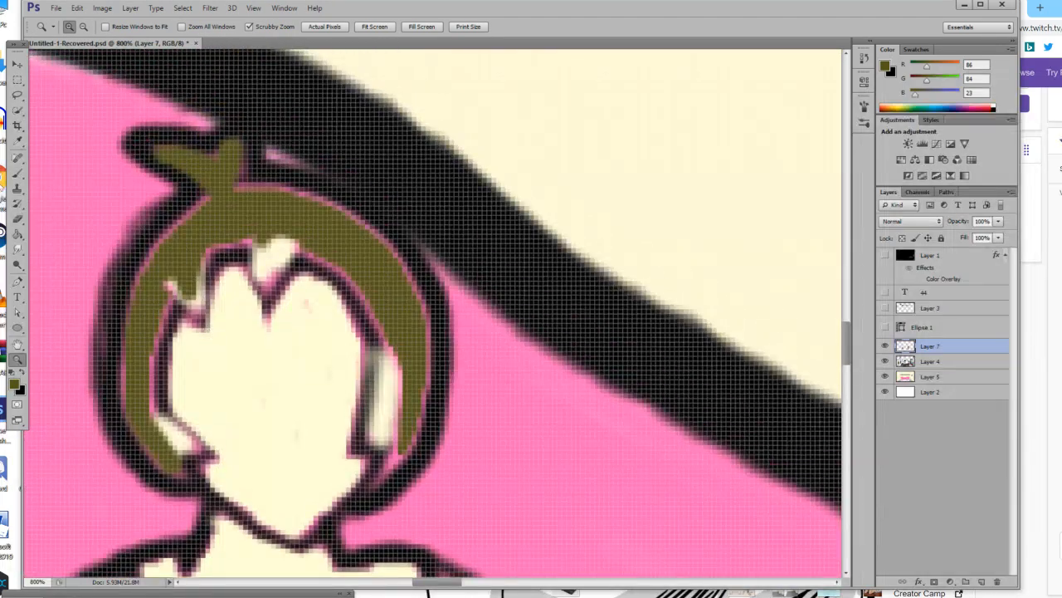
left_click(15, 176)
mouse_move(165, 274)
left_mouse_down()
mouse_move(201, 305)
mouse_move(202, 262)
mouse_move(165, 302)
mouse_move(179, 289)
mouse_move(147, 398)
mouse_move(153, 331)
mouse_move(151, 402)
mouse_move(163, 437)
mouse_move(158, 425)
mouse_move(196, 454)
mouse_move(165, 426)
left_mouse_up()
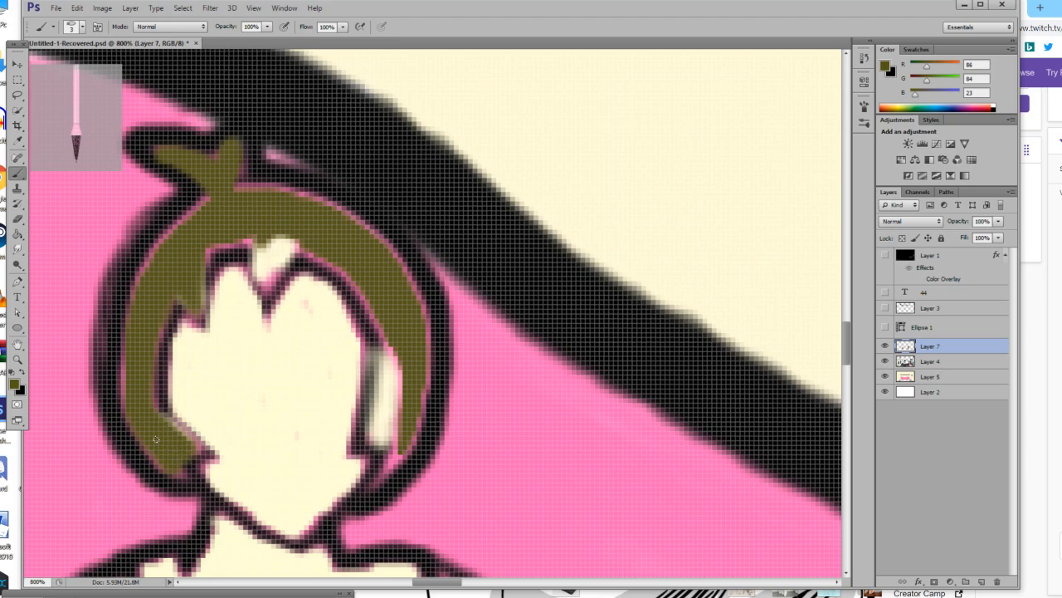
left_click_drag(133, 342, 145, 282)
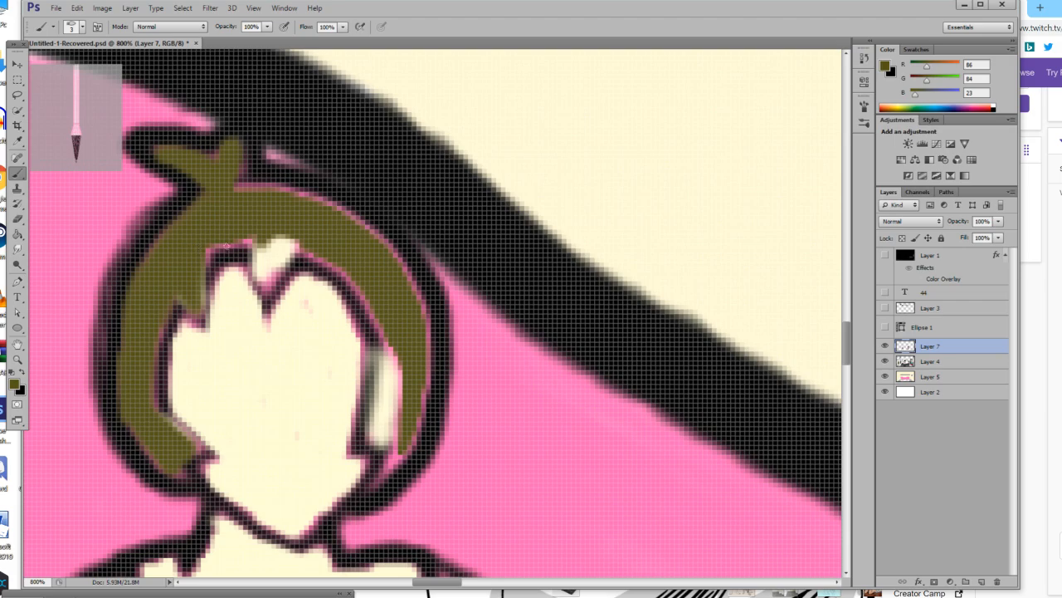
Paint the middle of the fringe, the right side lock and the crown's edge in dark olive.
mouse_move(259, 245)
left_mouse_down()
mouse_move(268, 292)
mouse_move(270, 242)
mouse_move(269, 273)
mouse_move(280, 280)
mouse_move(305, 243)
mouse_move(356, 280)
left_mouse_up()
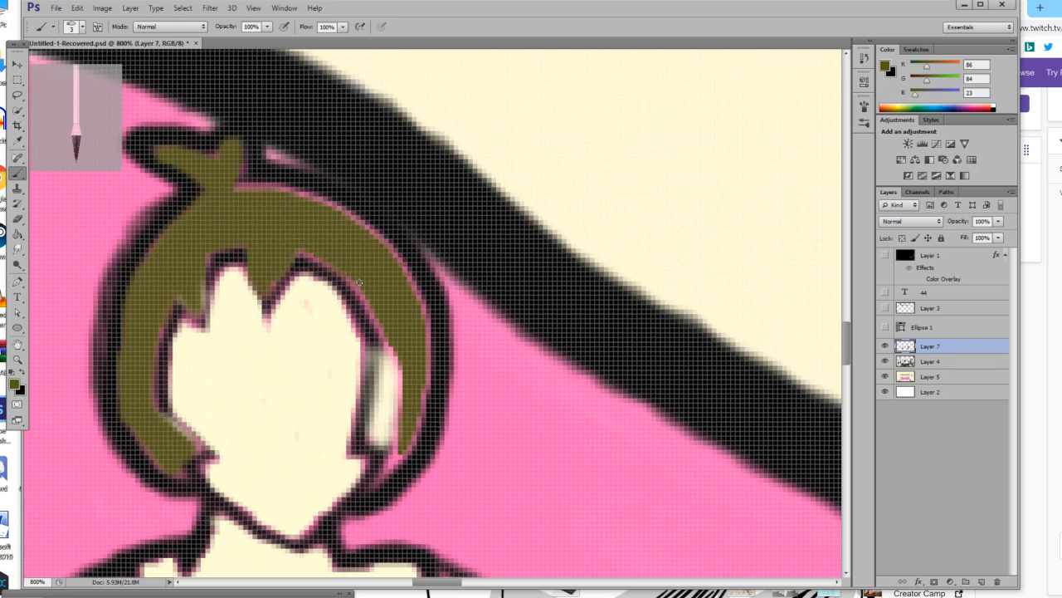
mouse_move(383, 327)
left_mouse_down()
mouse_move(379, 432)
mouse_move(394, 348)
mouse_move(389, 419)
mouse_move(402, 384)
mouse_move(397, 425)
left_mouse_up()
mouse_move(385, 426)
left_mouse_down()
mouse_move(385, 476)
mouse_move(414, 430)
mouse_move(428, 368)
mouse_move(410, 270)
mouse_move(373, 222)
mouse_move(342, 204)
mouse_move(231, 183)
left_mouse_up()
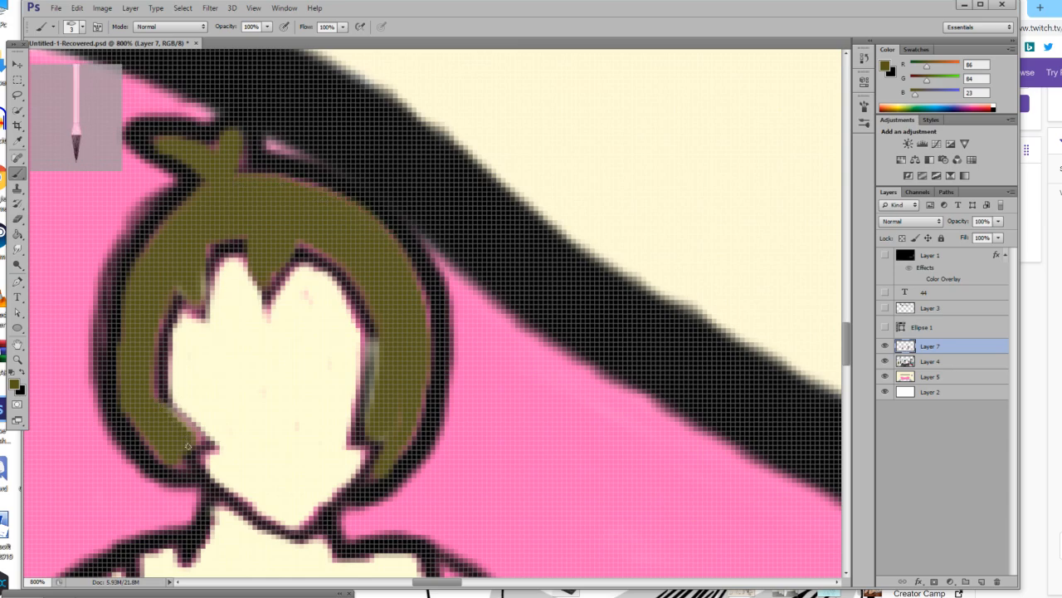
Redraw the outline between hair and face in black and touch up the hair's right edge with sampled olive.
left_click(21, 373)
mouse_move(184, 469)
left_mouse_down()
mouse_move(214, 445)
mouse_move(171, 408)
mouse_move(163, 341)
mouse_move(185, 299)
mouse_move(205, 318)
mouse_move(240, 252)
mouse_move(267, 306)
mouse_move(313, 267)
mouse_move(361, 314)
mouse_move(375, 363)
mouse_move(364, 446)
mouse_move(376, 455)
mouse_move(356, 490)
left_mouse_up()
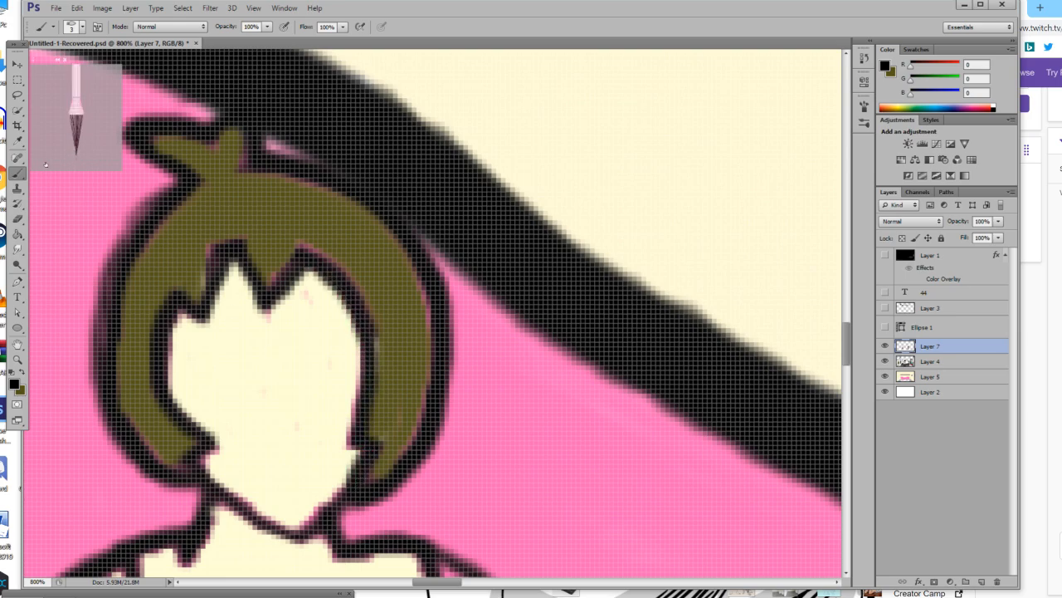
key("i")
left_click(266, 219)
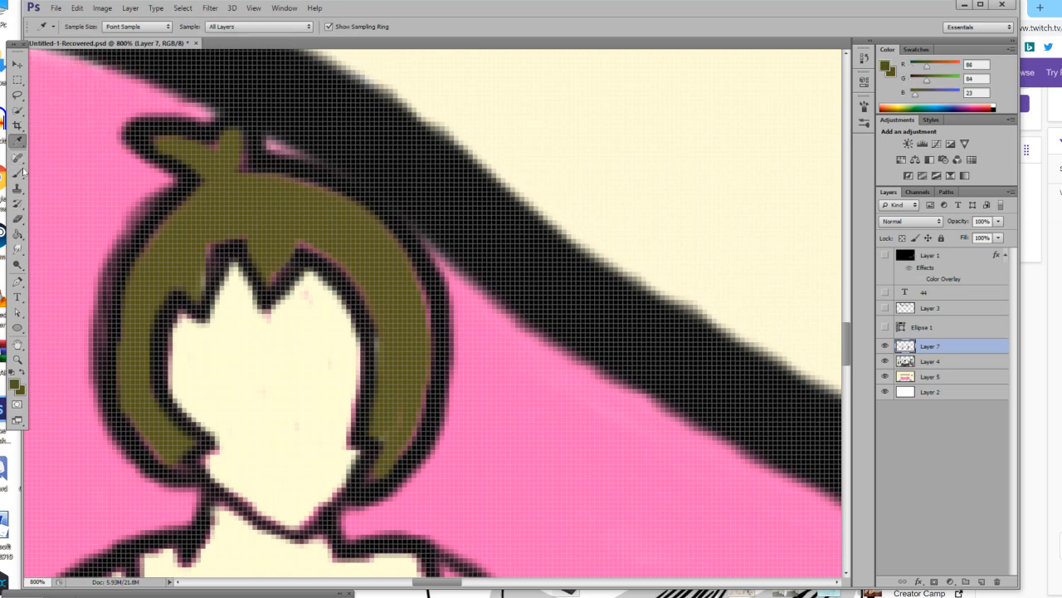
key("b")
left_click_drag(408, 281, 427, 345)
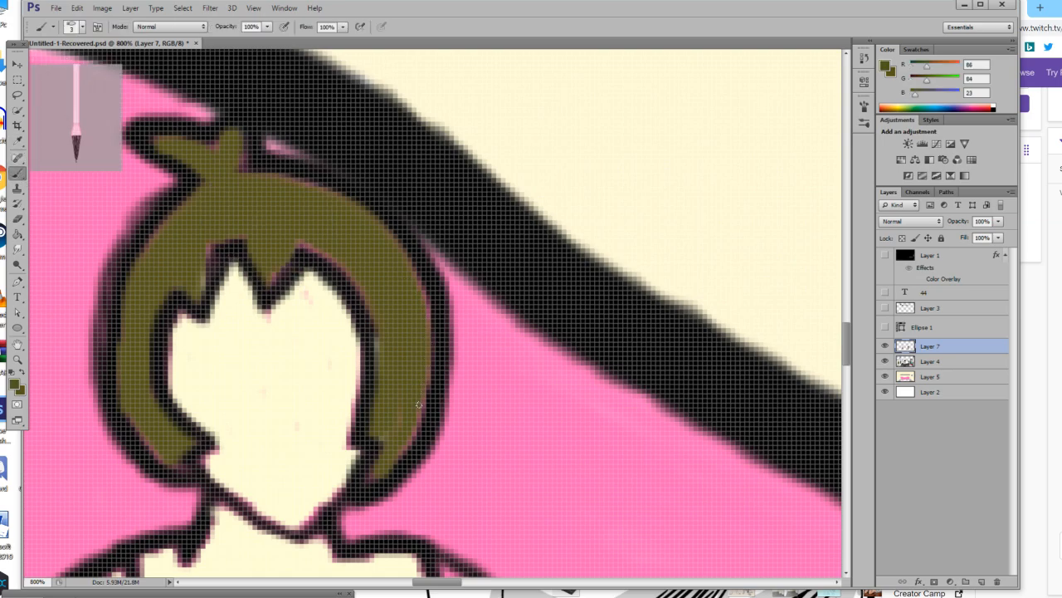
Draw the figure's left-hand eye and its upper lash line in black with a 2 px brush.
left_click(12, 372)
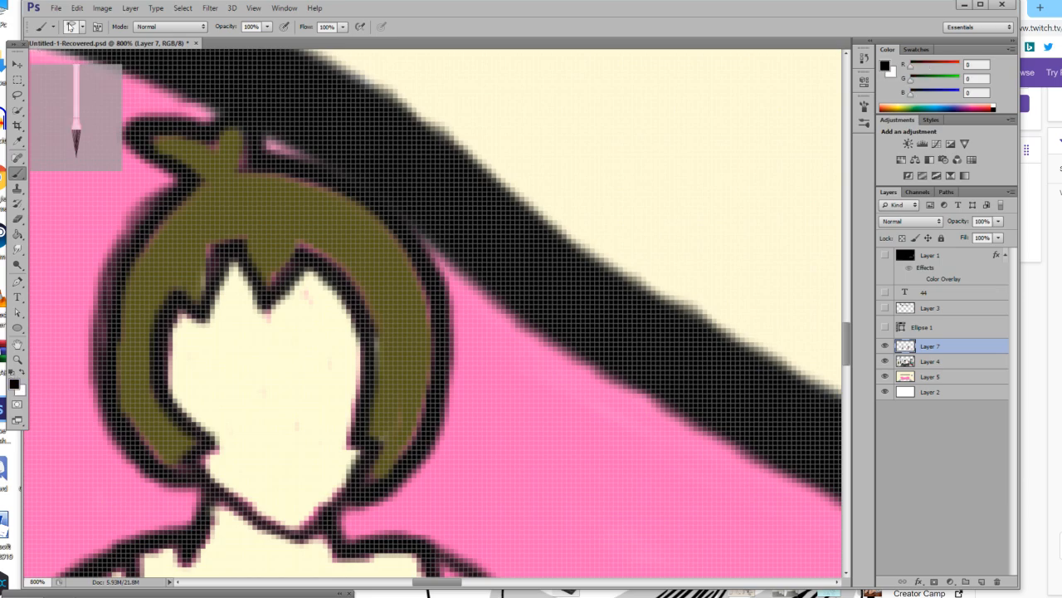
left_click(70, 27)
type("2")
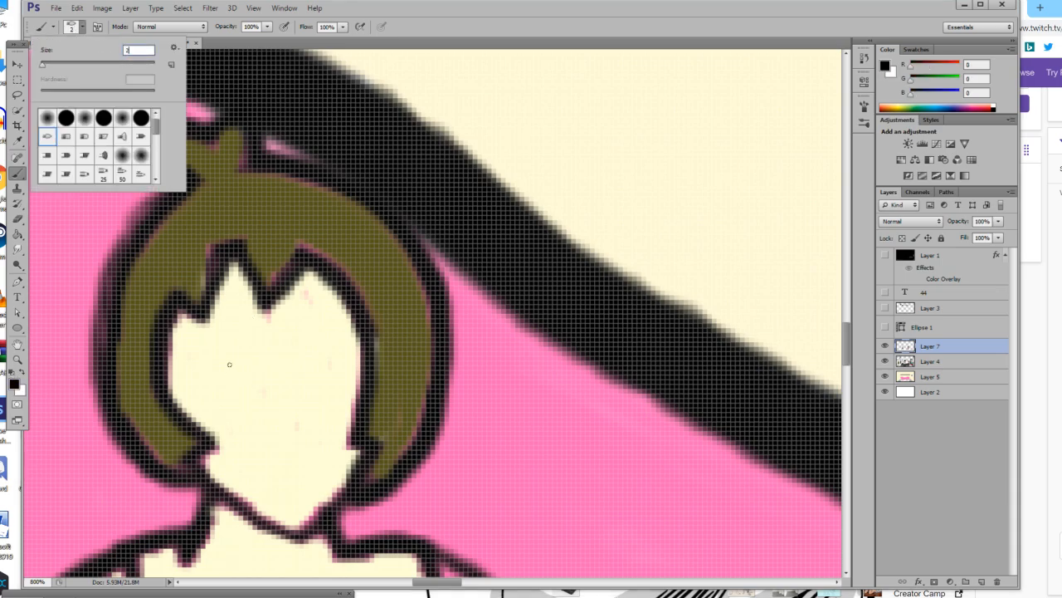
mouse_move(203, 349)
left_mouse_down()
mouse_move(261, 362)
mouse_move(235, 380)
mouse_move(247, 383)
mouse_move(244, 355)
mouse_move(241, 380)
left_mouse_up()
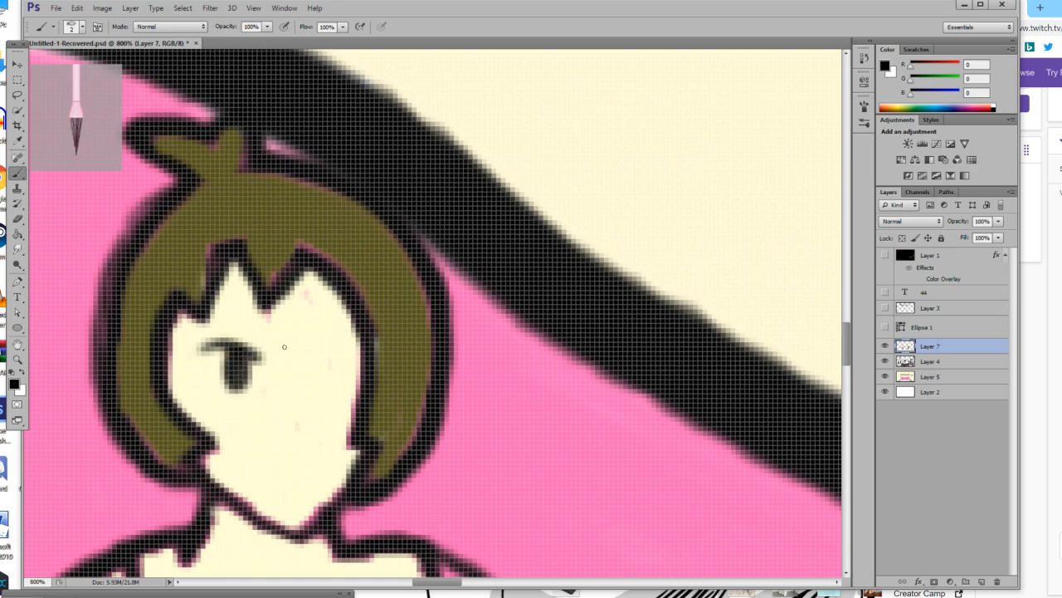
mouse_move(288, 355)
left_mouse_down()
mouse_move(292, 336)
mouse_move(324, 326)
mouse_move(336, 336)
left_mouse_up()
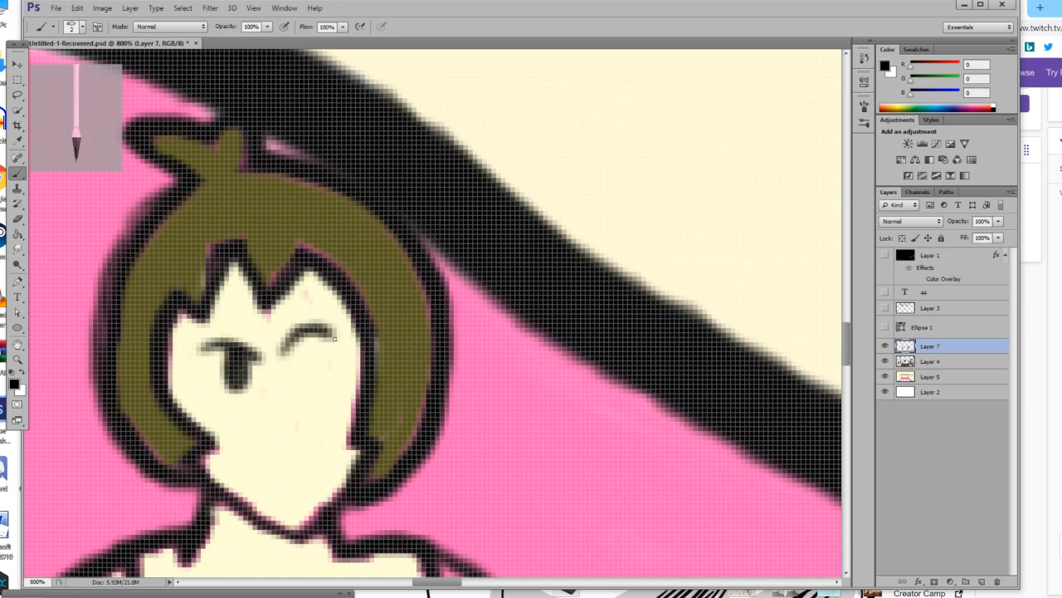
key("ctrl+z")
mouse_move(281, 358)
left_mouse_down()
mouse_move(330, 345)
mouse_move(301, 342)
mouse_move(327, 336)
mouse_move(306, 340)
mouse_move(317, 377)
mouse_move(299, 361)
mouse_move(308, 389)
mouse_move(316, 386)
mouse_move(307, 376)
mouse_move(316, 382)
mouse_move(316, 362)
mouse_move(293, 351)
mouse_move(310, 336)
mouse_move(328, 340)
mouse_move(310, 384)
mouse_move(301, 347)
mouse_move(309, 382)
left_mouse_up()
key("ctrl+z")
key("ctrl+z")
key("ctrl+alt+z")
key("ctrl+alt+z")
key("ctrl+alt+z")
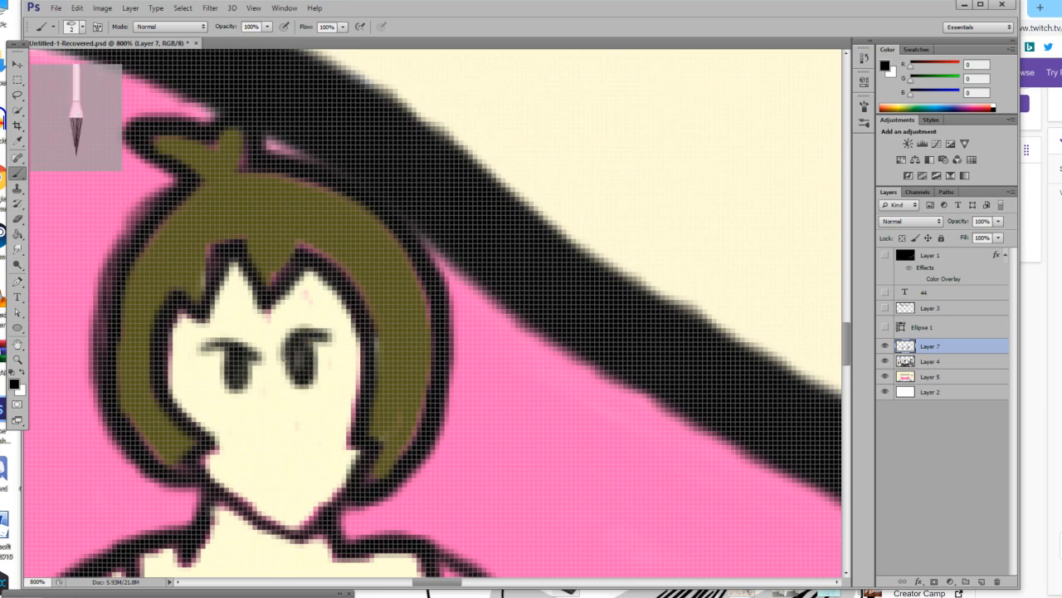
key("ctrl+alt+z")
Draw the slanted right-hand eye in black and trim its lower inner edge with the sampled skin tone.
key("ctrl+alt+z")
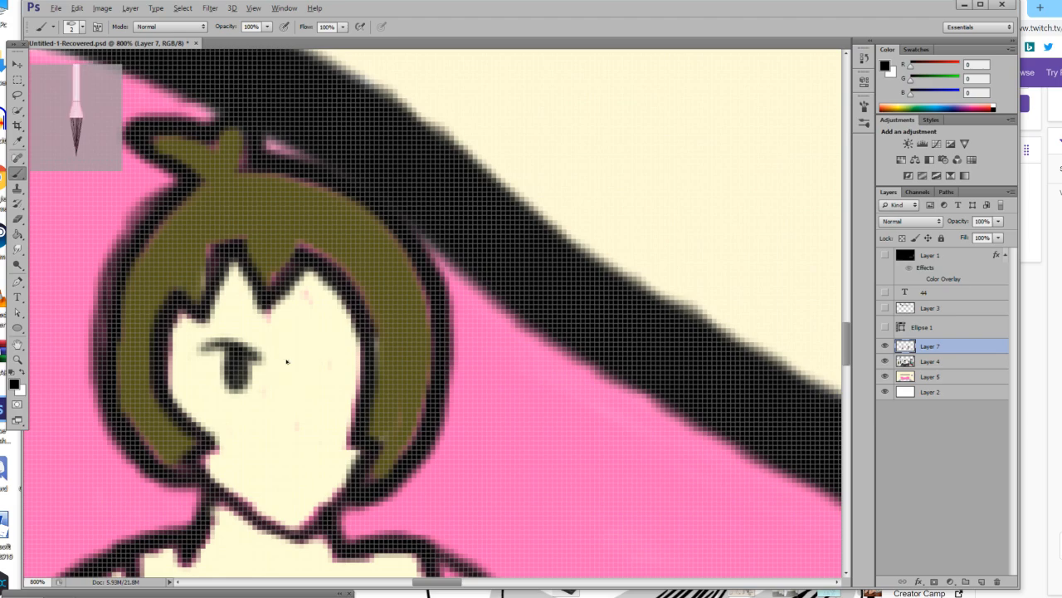
mouse_move(279, 359)
left_mouse_down()
mouse_move(314, 339)
mouse_move(295, 350)
mouse_move(305, 380)
mouse_move(295, 360)
mouse_move(298, 372)
mouse_move(306, 354)
mouse_move(298, 377)
left_mouse_up()
key("ctrl+alt+z")
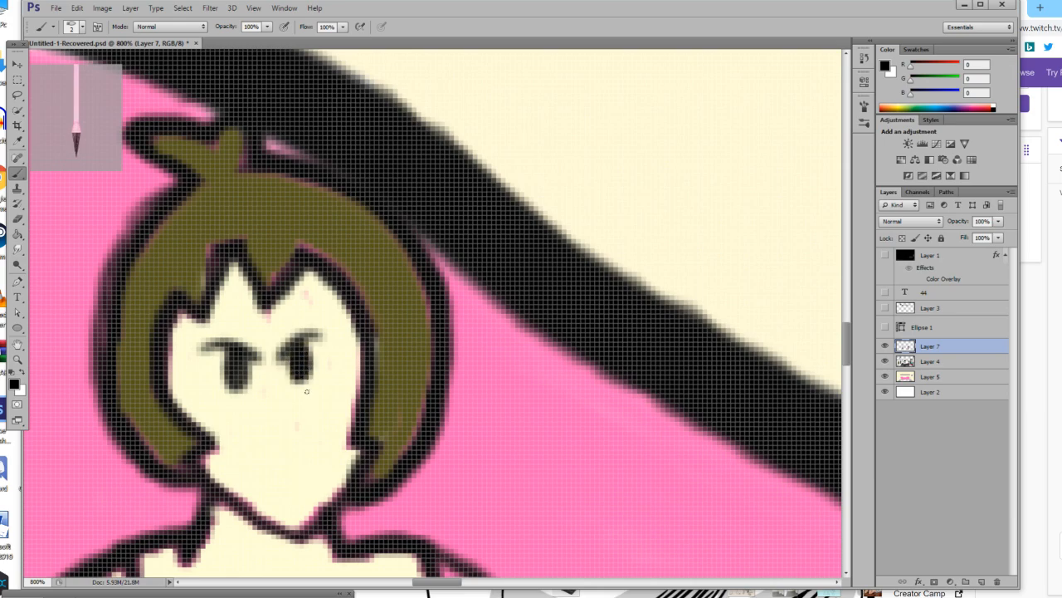
left_click(18, 141)
left_click(264, 407)
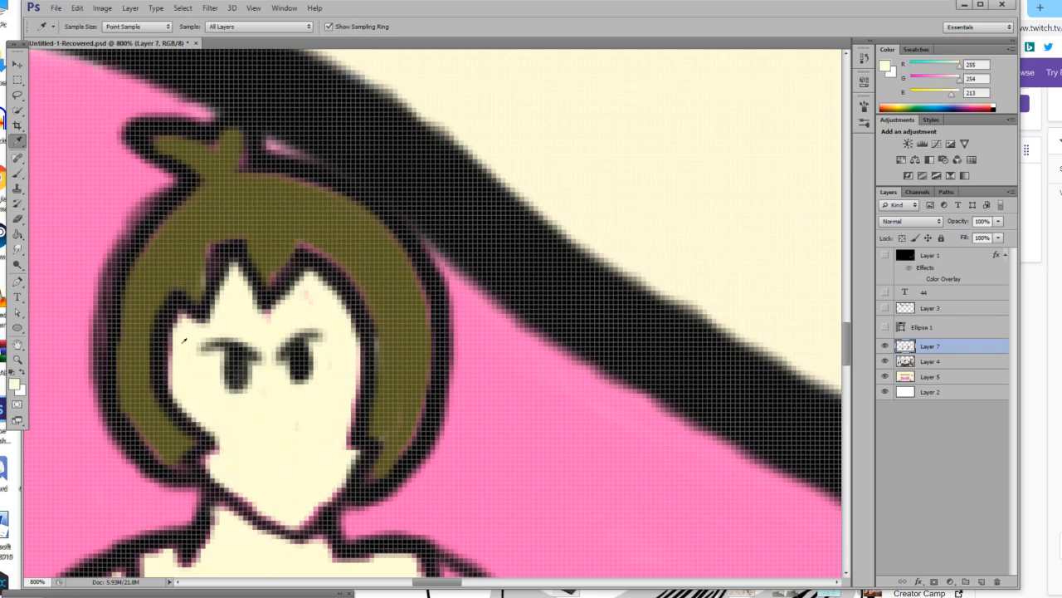
left_click(17, 172)
mouse_move(285, 377)
left_mouse_down()
mouse_move(299, 383)
mouse_move(285, 375)
left_mouse_up()
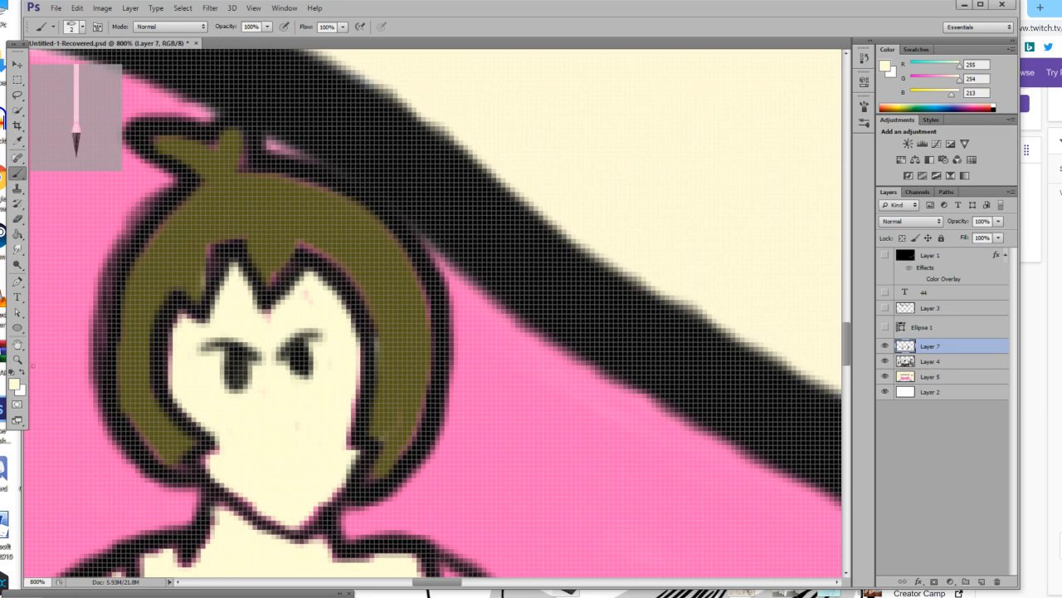
Refine the right-hand eye's shape with a 1 px brush, using black and the sampled skin tone.
left_click(12, 376)
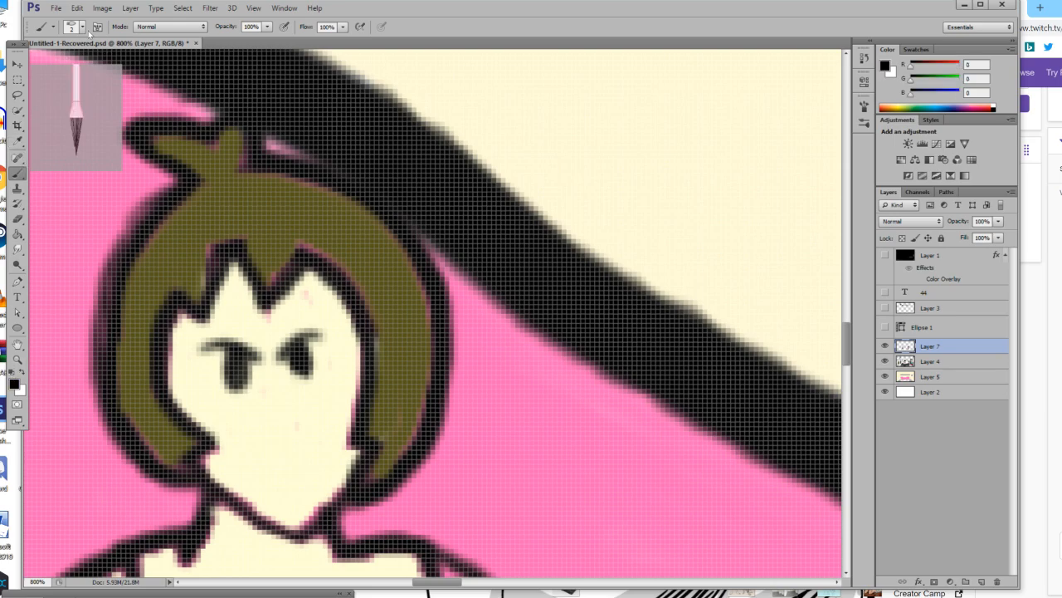
left_click(82, 29)
type("1")
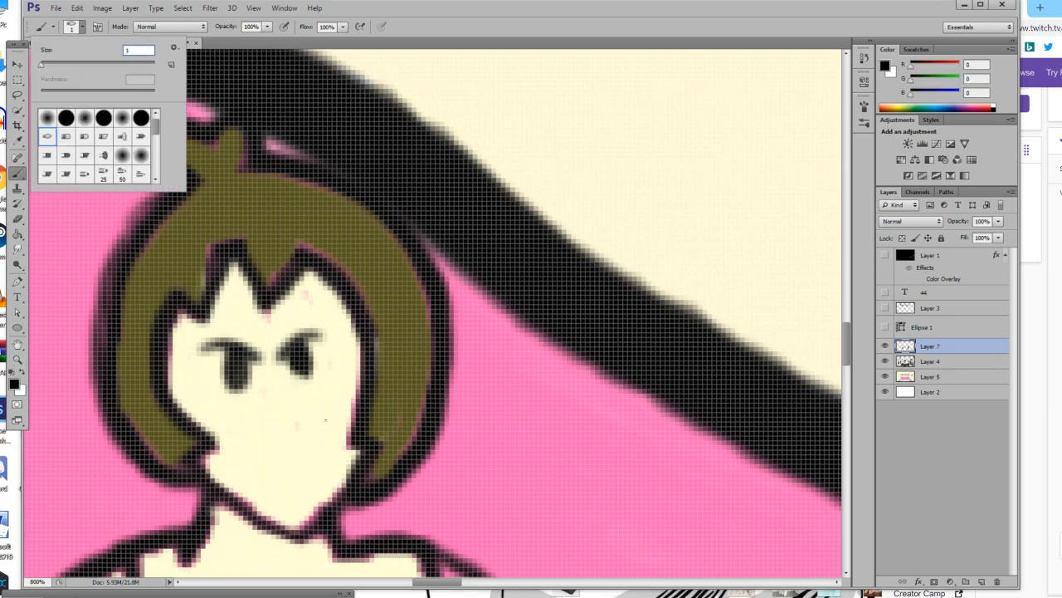
key("Return")
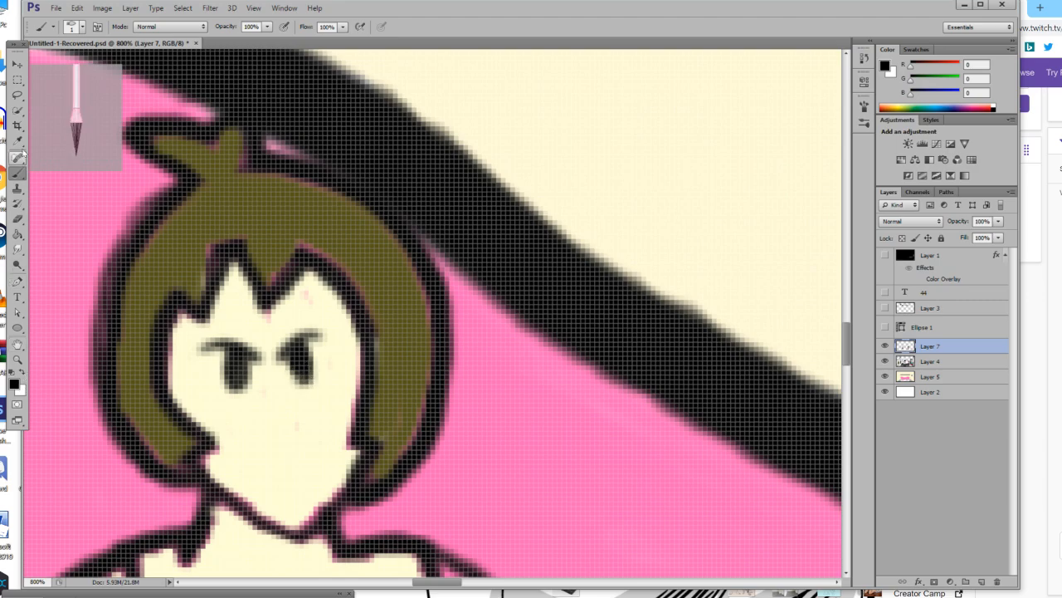
key("i")
left_click(287, 415)
key("b")
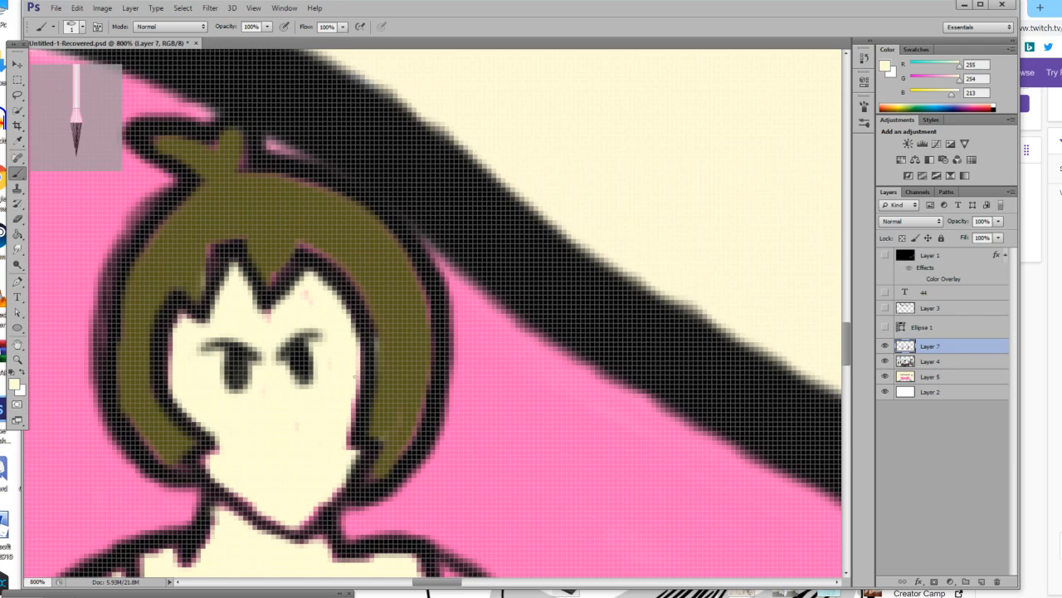
left_click_drag(290, 362, 285, 366)
scroll(285, 399, "down", 3)
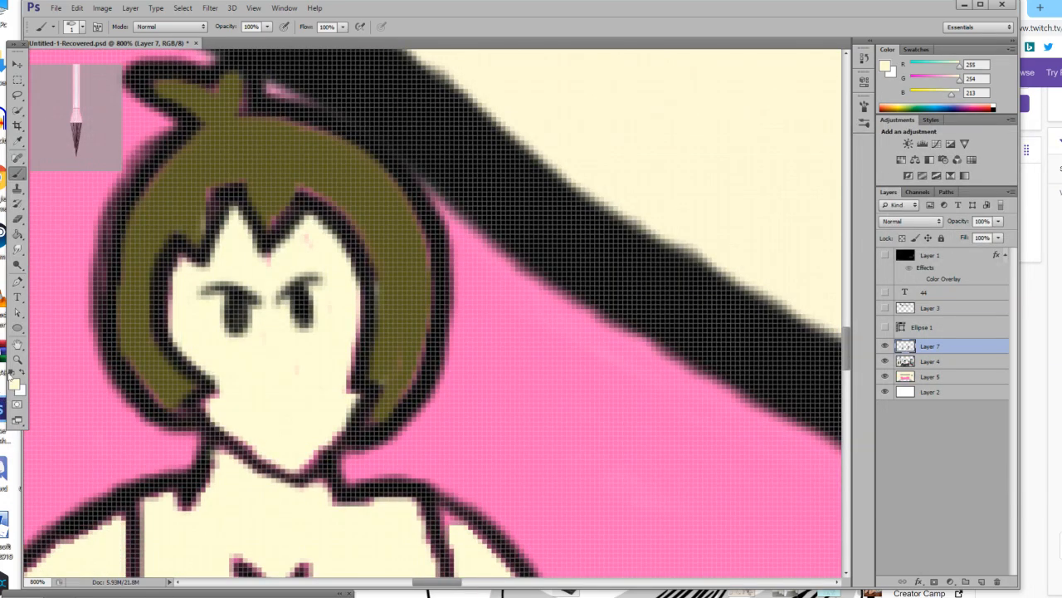
Draw the figure's nose, frowning mouth and protruding tongue outline in black.
key("d")
mouse_move(280, 337)
left_mouse_down()
mouse_move(295, 363)
mouse_move(284, 391)
left_mouse_up()
mouse_move(242, 425)
left_mouse_down()
mouse_move(341, 408)
mouse_move(287, 437)
mouse_move(314, 439)
mouse_move(315, 413)
mouse_move(306, 437)
left_mouse_up()
Colour the figure's tongue light pink, using RGB 252, 166, 239.
left_click(14, 383)
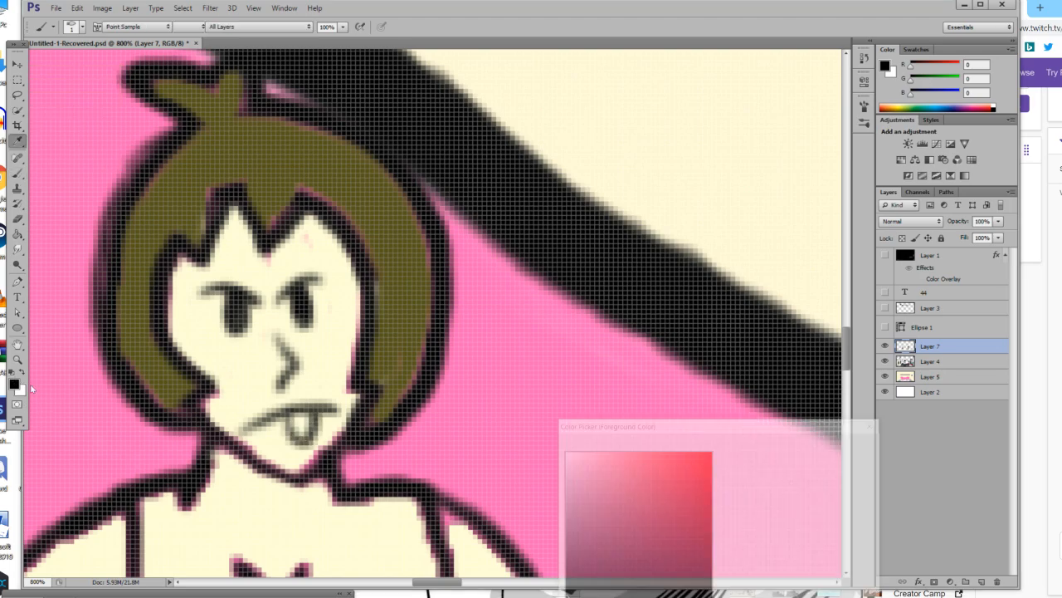
left_click(724, 519)
mouse_move(688, 487)
left_mouse_down()
mouse_move(719, 444)
mouse_move(615, 453)
left_mouse_up()
left_click(727, 466)
key("Return")
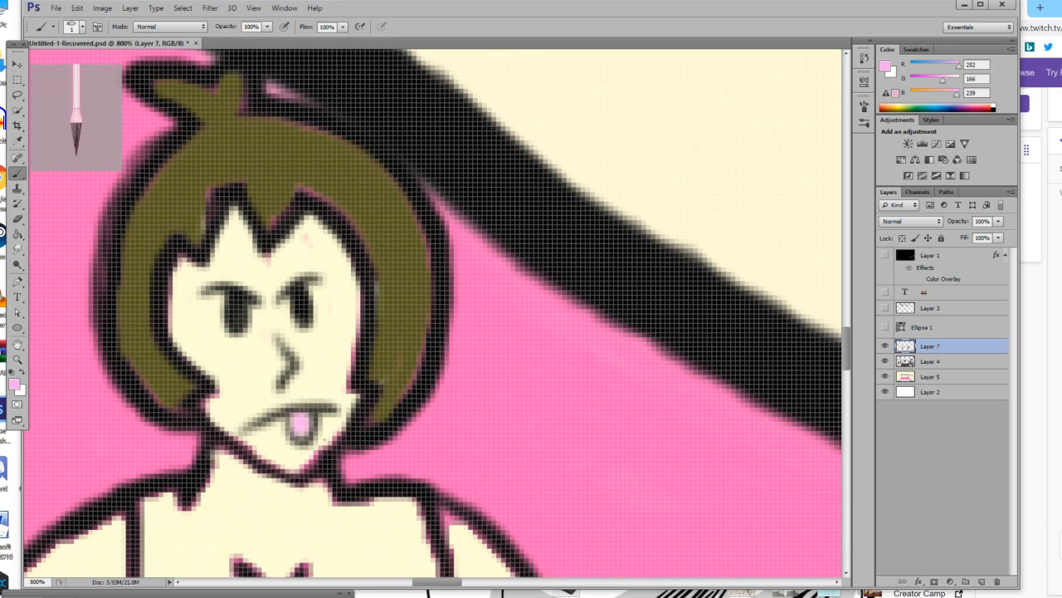
Draw two slanted, angry eyebrows in black above the figure's eyes.
left_click(10, 373)
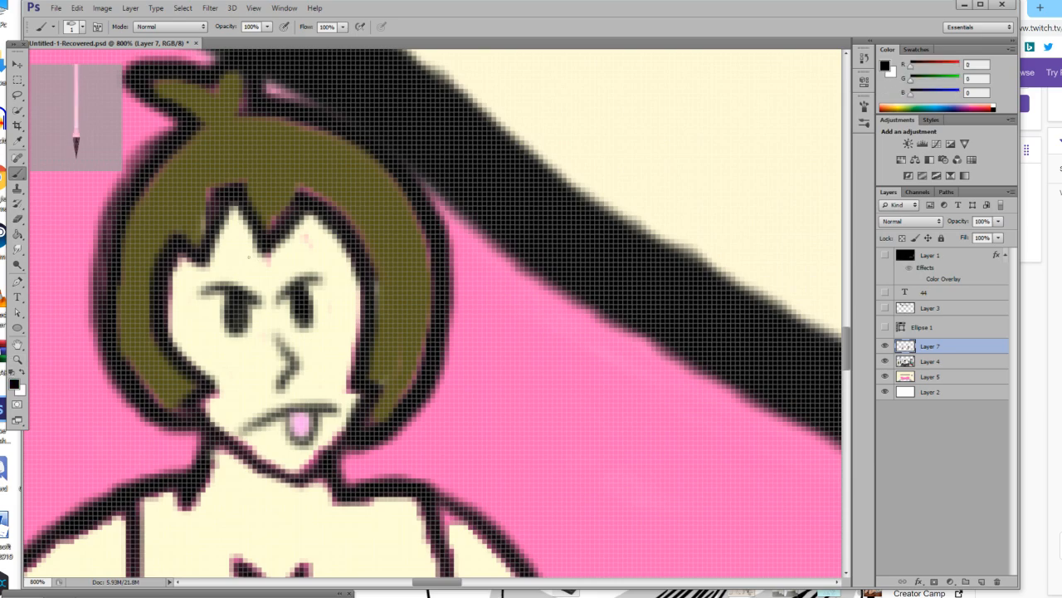
mouse_move(212, 256)
left_mouse_down()
mouse_move(261, 279)
mouse_move(219, 258)
mouse_move(266, 277)
mouse_move(297, 251)
mouse_move(279, 276)
mouse_move(204, 265)
mouse_move(242, 283)
mouse_move(275, 280)
left_mouse_up()
key("ctrl+z")
mouse_move(297, 284)
left_mouse_down()
mouse_move(288, 268)
mouse_move(303, 265)
left_mouse_up()
Try a curved black line under each of the figure's eyes, undoing both strokes.
left_click_drag(252, 332, 189, 315)
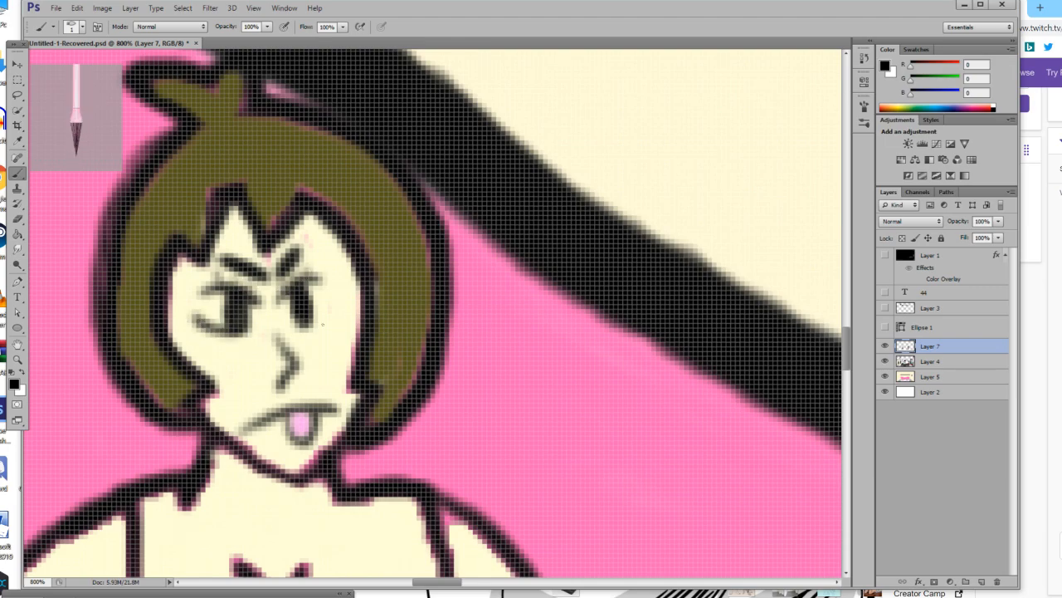
key("ctrl+z")
left_click_drag(274, 331, 336, 320)
key("ctrl+z")
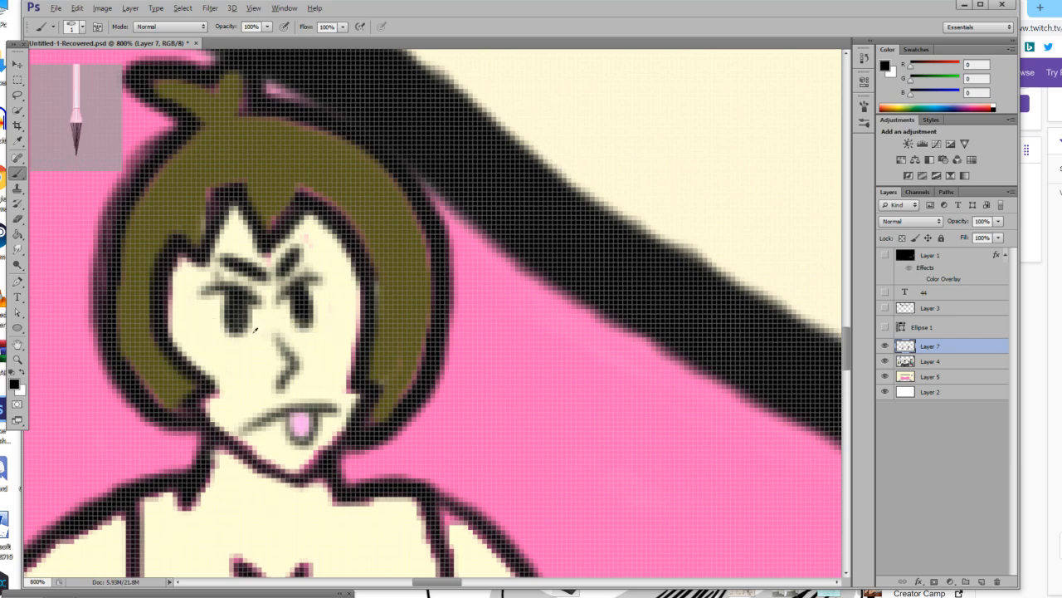
Add a small white highlight to each of the figure's eyes.
left_click(23, 376)
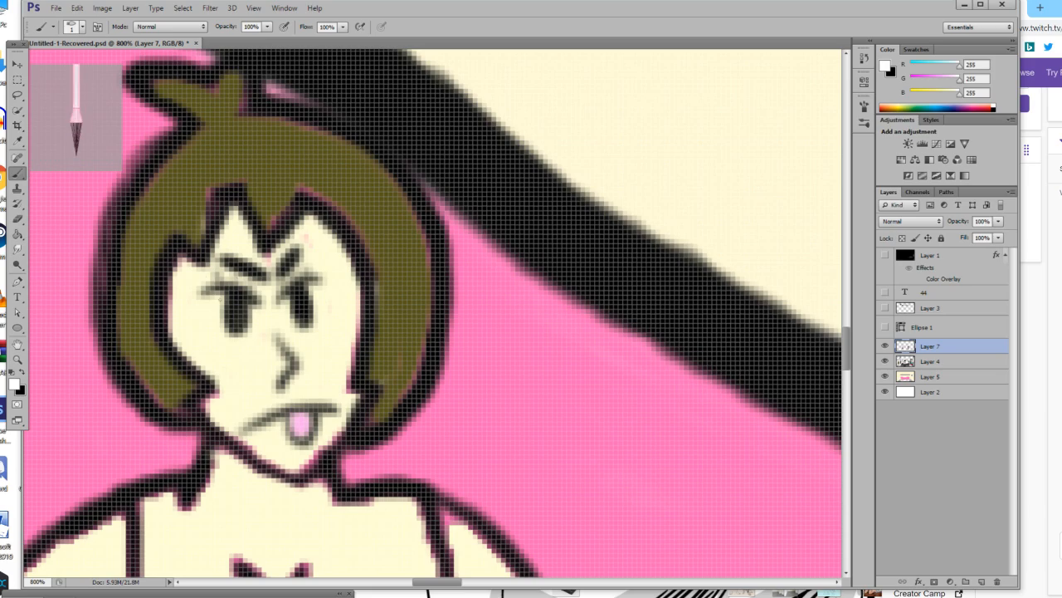
left_click_drag(235, 306, 231, 307)
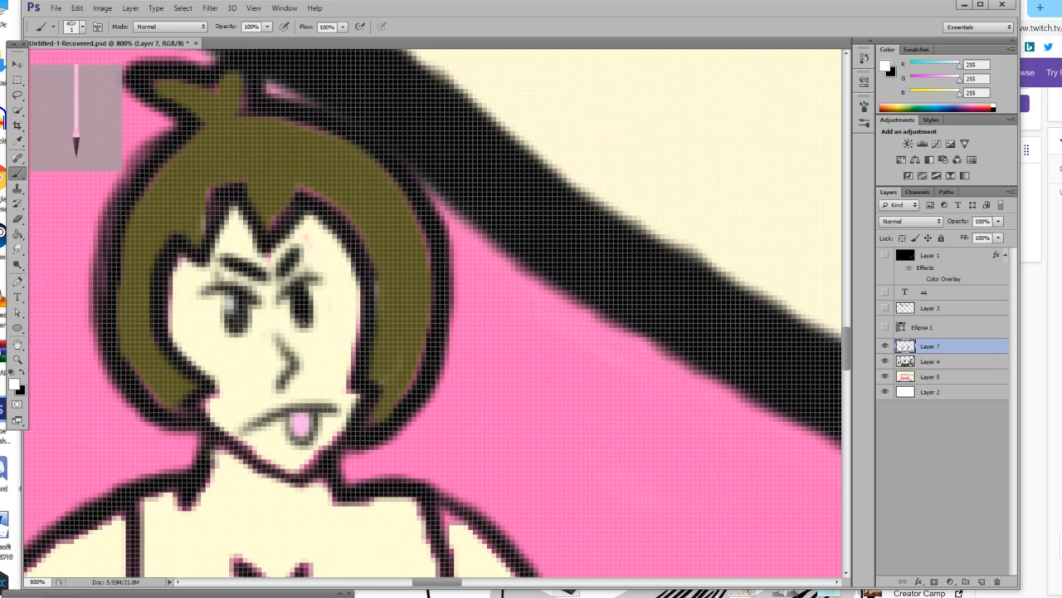
left_click_drag(297, 297, 297, 306)
Sample the figure's skin tone and touch up the skin of the upper body with a 5 px brush.
left_click(19, 359)
left_click_drag(285, 365, 361, 395)
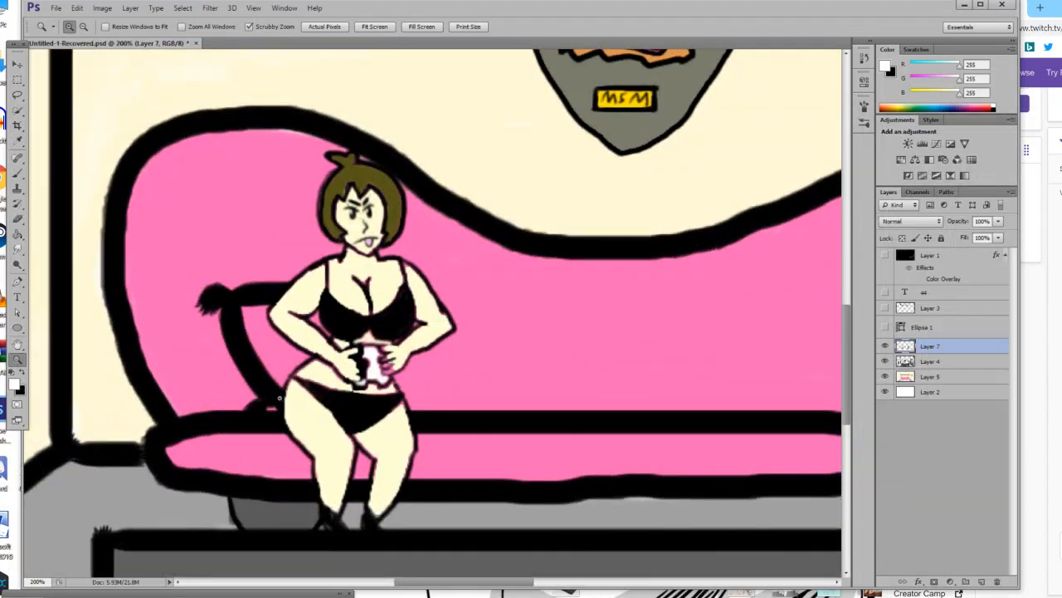
left_click(361, 395)
scroll(361, 395, "up", 3)
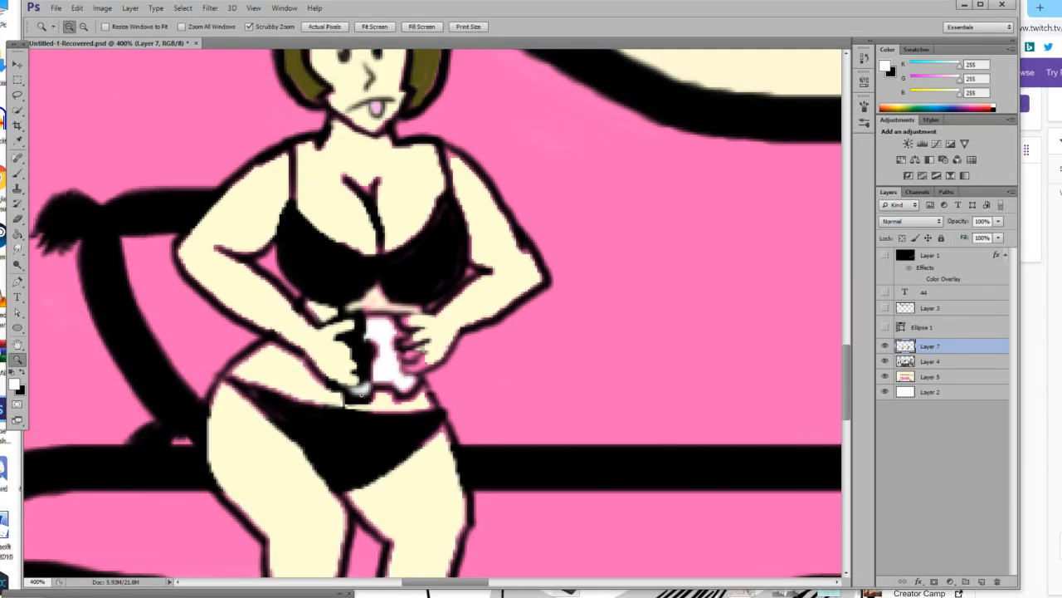
left_click(19, 141)
left_click(277, 233)
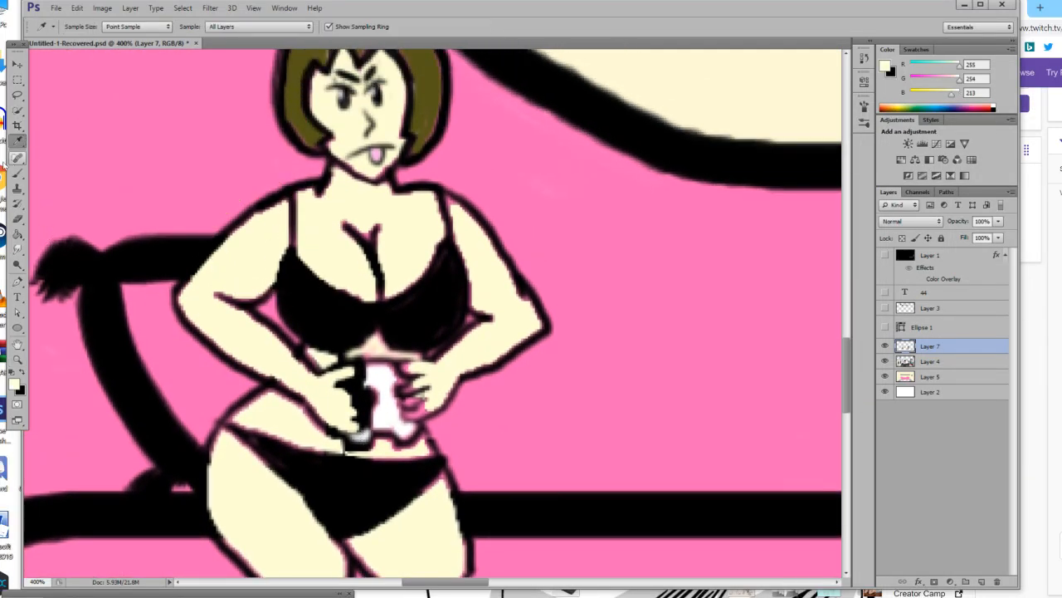
left_click(18, 173)
left_click(81, 27)
left_click(45, 66)
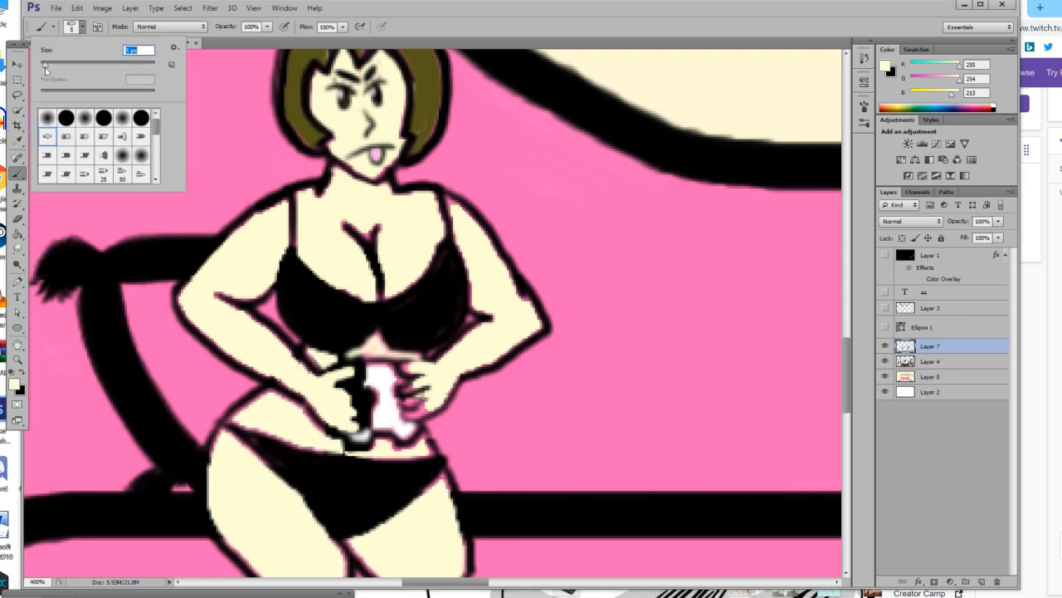
left_click(369, 221)
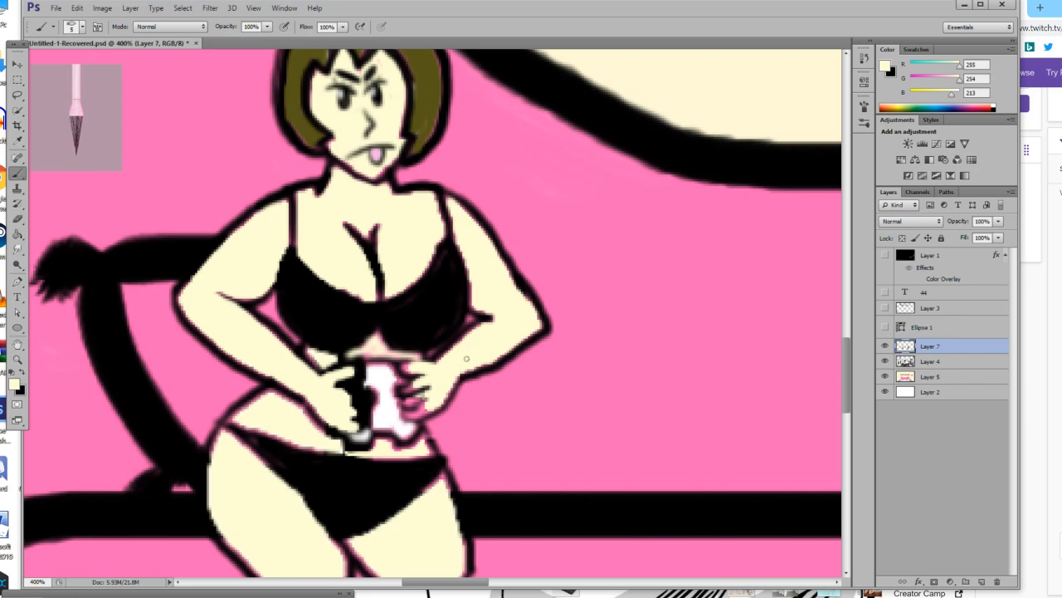
Paint the fingers of both hands around the white object in the skin tone with a 1 px brush.
left_click(81, 27)
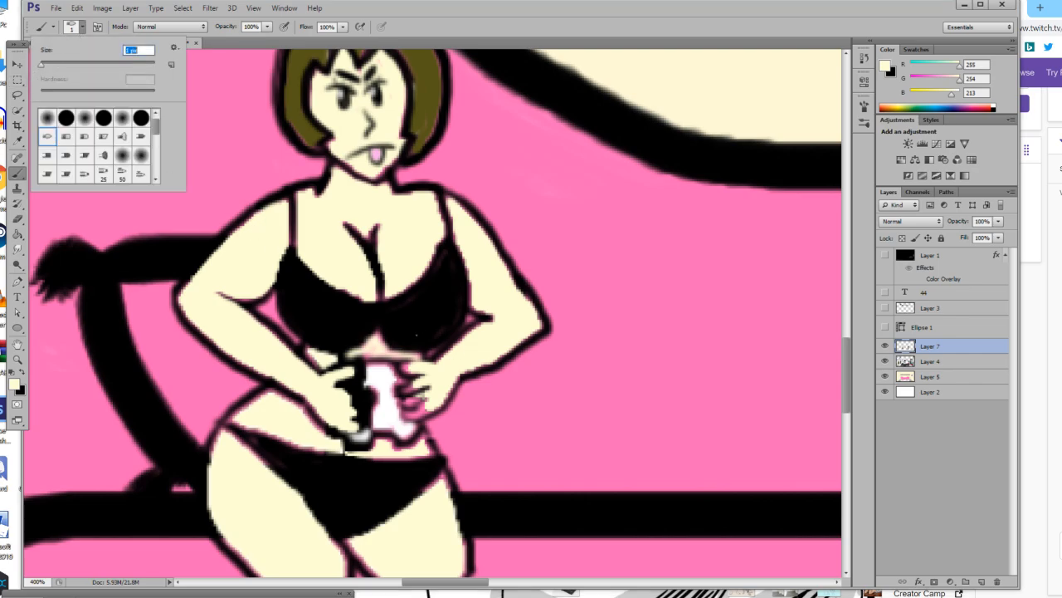
key("Return")
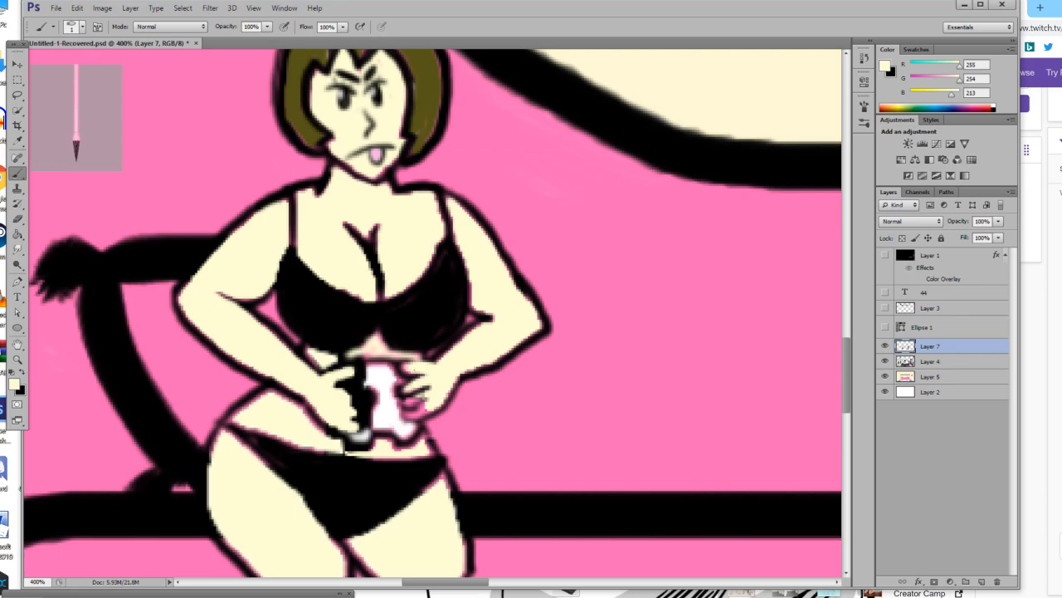
mouse_move(420, 398)
left_mouse_down()
mouse_move(404, 400)
mouse_move(428, 393)
mouse_move(407, 414)
mouse_move(429, 411)
mouse_move(424, 405)
left_mouse_up()
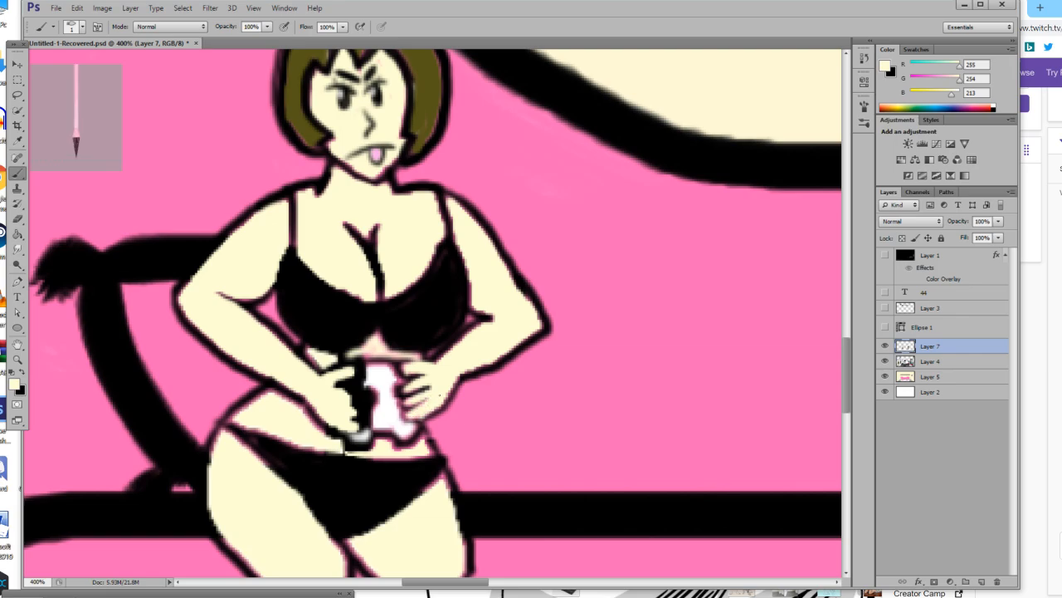
scroll(432, 313, "down", 3)
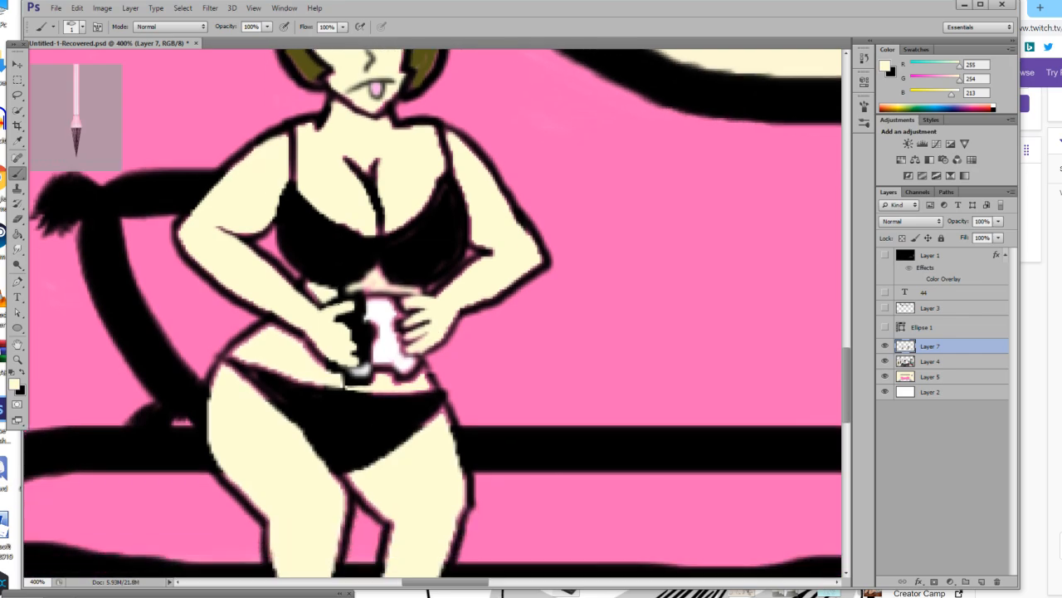
left_click_drag(346, 260, 353, 261)
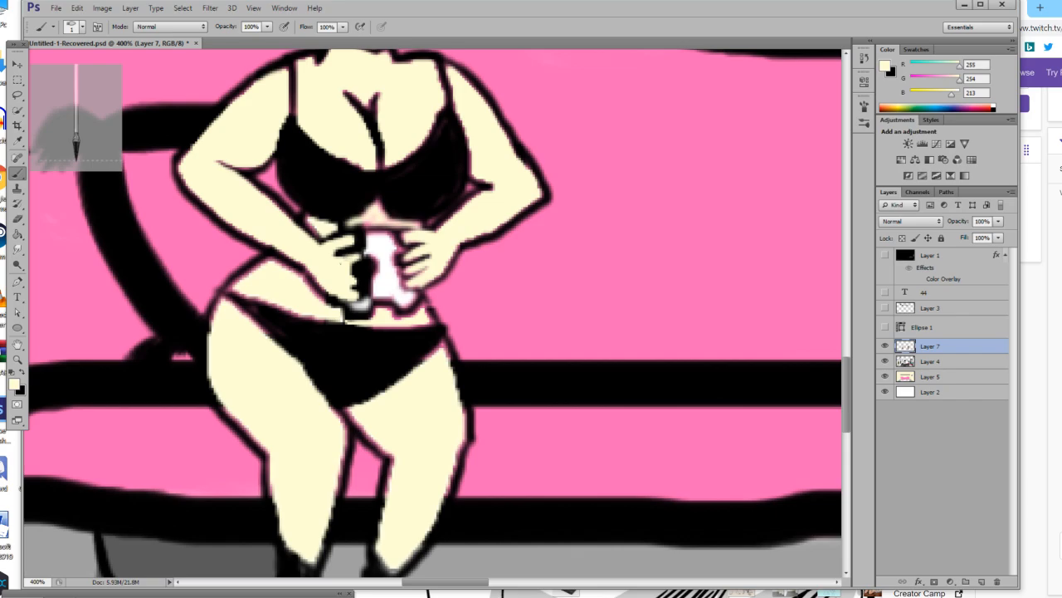
mouse_move(352, 277)
left_mouse_down()
mouse_move(367, 266)
mouse_move(351, 274)
left_mouse_up()
left_click_drag(355, 292, 359, 278)
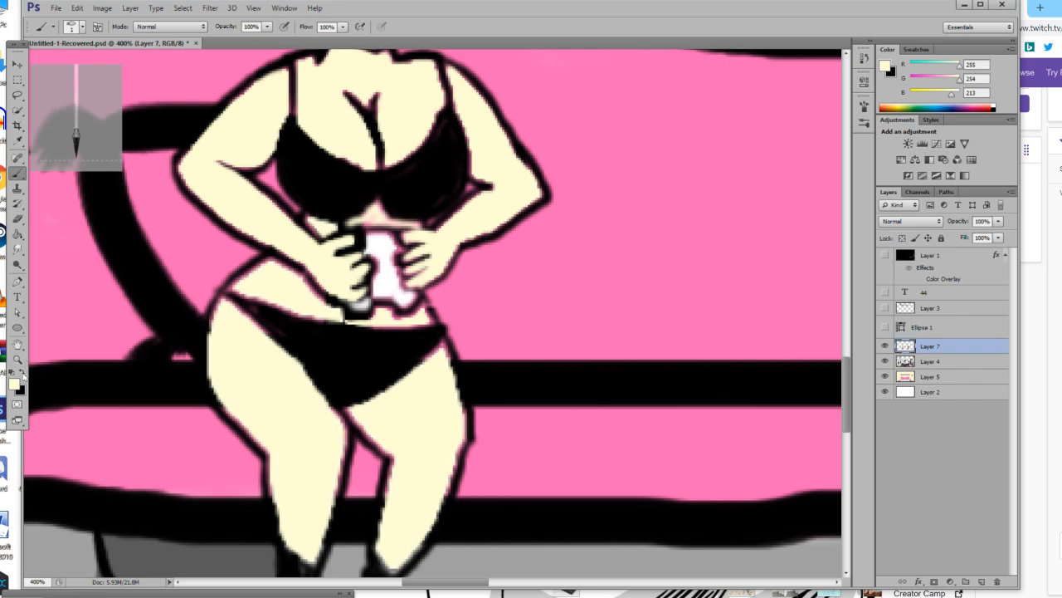
Refine the fingers of the figure's left-hand hand with a 3 px brush, using black and the skin tone.
left_click(22, 374)
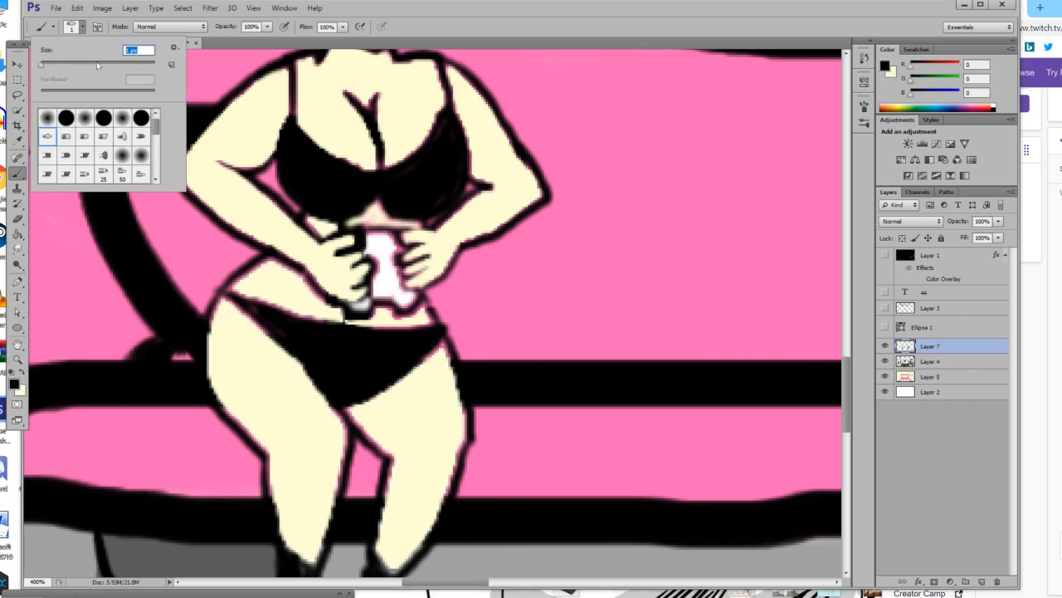
type("3")
mouse_move(345, 253)
left_mouse_down()
mouse_move(372, 266)
mouse_move(365, 300)
left_mouse_up()
left_click_drag(352, 252, 366, 255)
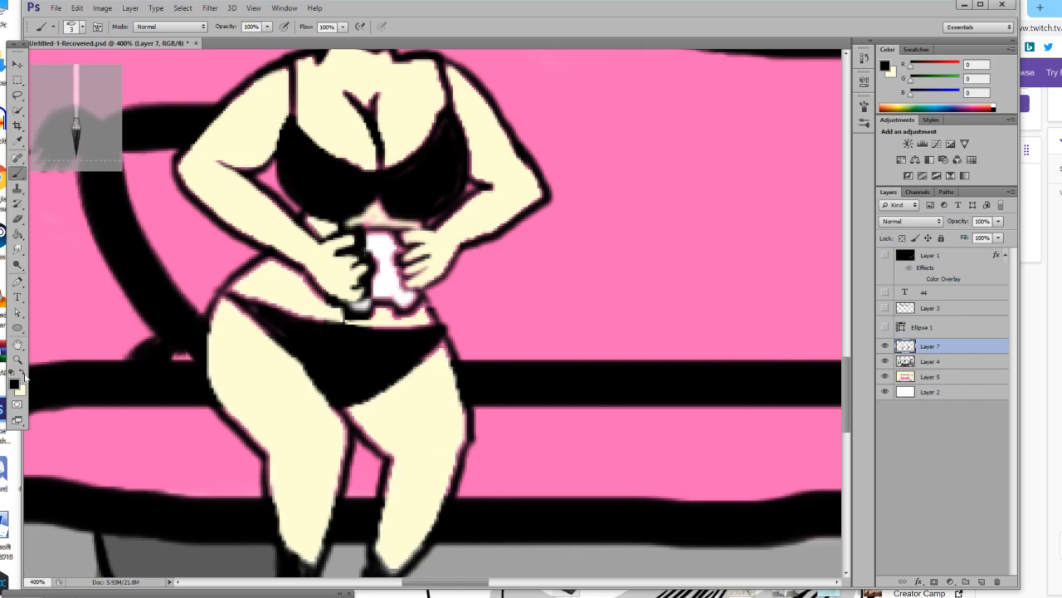
left_click(24, 374)
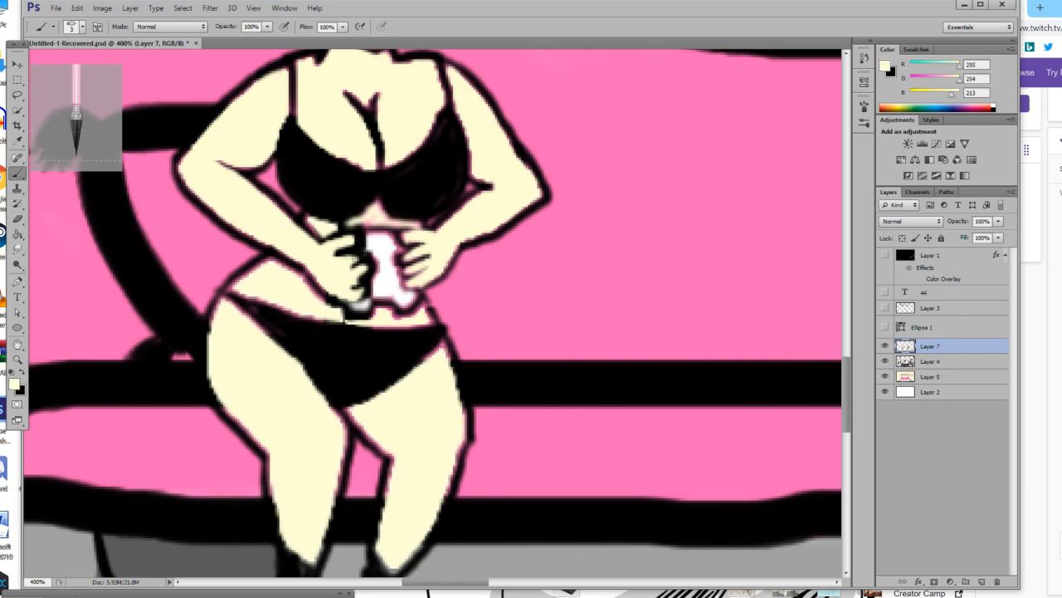
mouse_move(348, 260)
left_mouse_down()
mouse_move(349, 288)
mouse_move(364, 285)
mouse_move(357, 298)
mouse_move(378, 280)
mouse_move(346, 297)
mouse_move(363, 297)
mouse_move(378, 266)
left_mouse_up()
Redraw the bikini bottom's upper edge in black and clean up the waist, arm and leg edges with the sampled skin tone.
left_click(23, 375)
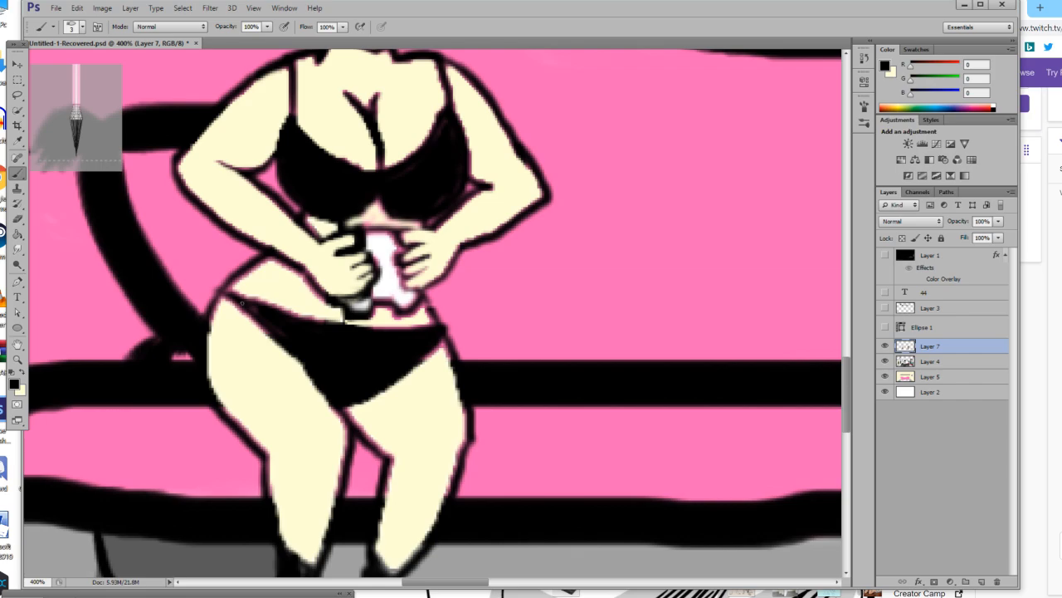
mouse_move(232, 293)
left_mouse_down()
mouse_move(356, 322)
mouse_move(437, 325)
left_mouse_up()
left_click(17, 140)
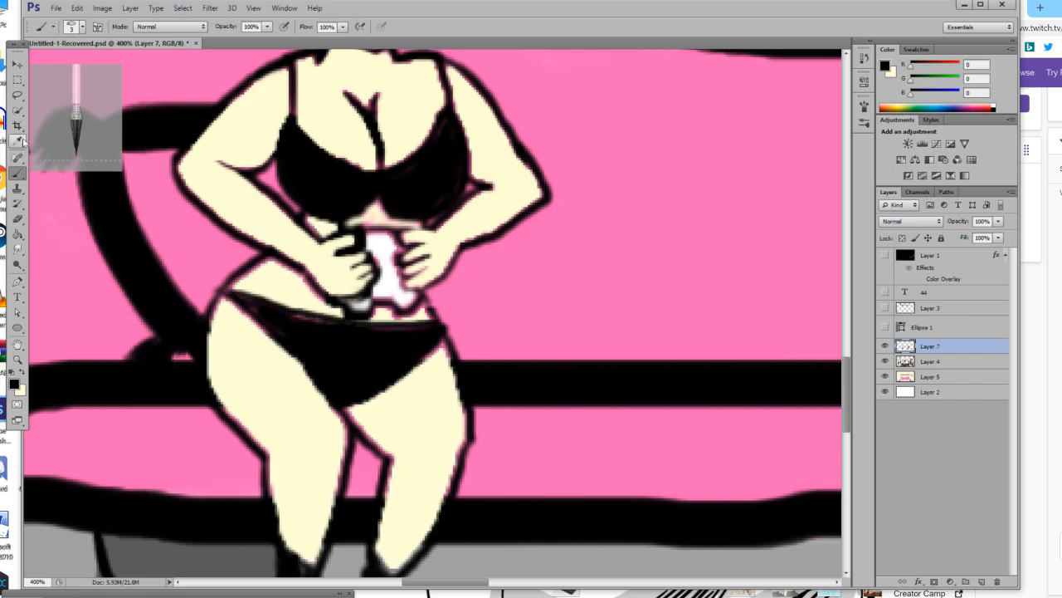
left_click(283, 372)
left_click(17, 171)
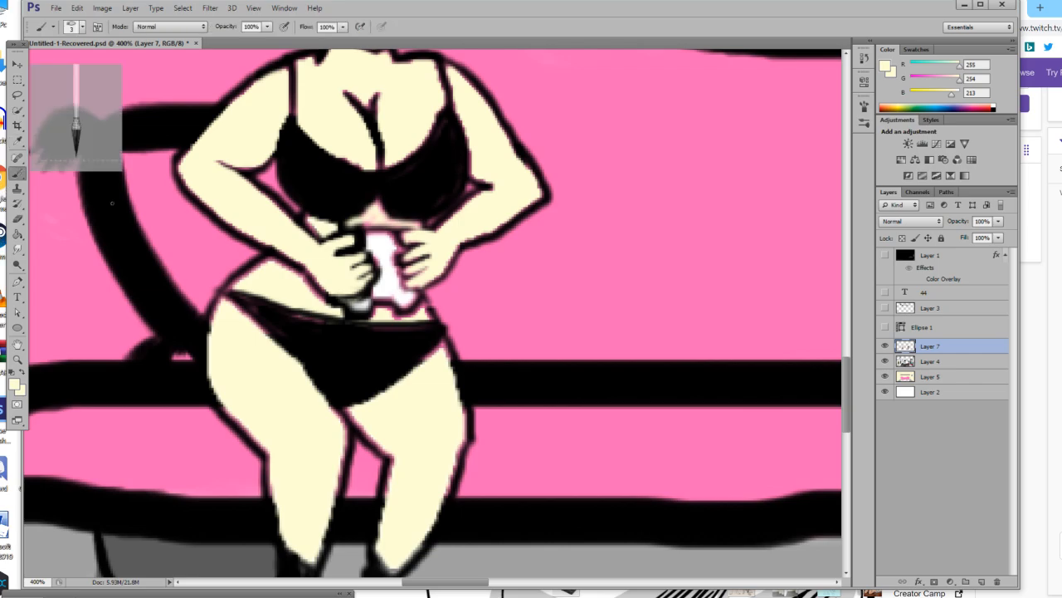
mouse_move(264, 264)
left_mouse_down()
mouse_move(237, 286)
mouse_move(267, 264)
mouse_move(340, 312)
left_mouse_up()
left_click_drag(181, 171, 224, 217)
mouse_move(212, 330)
left_mouse_down()
mouse_move(230, 302)
mouse_move(264, 335)
left_mouse_up()
scroll(364, 385, "down", 1)
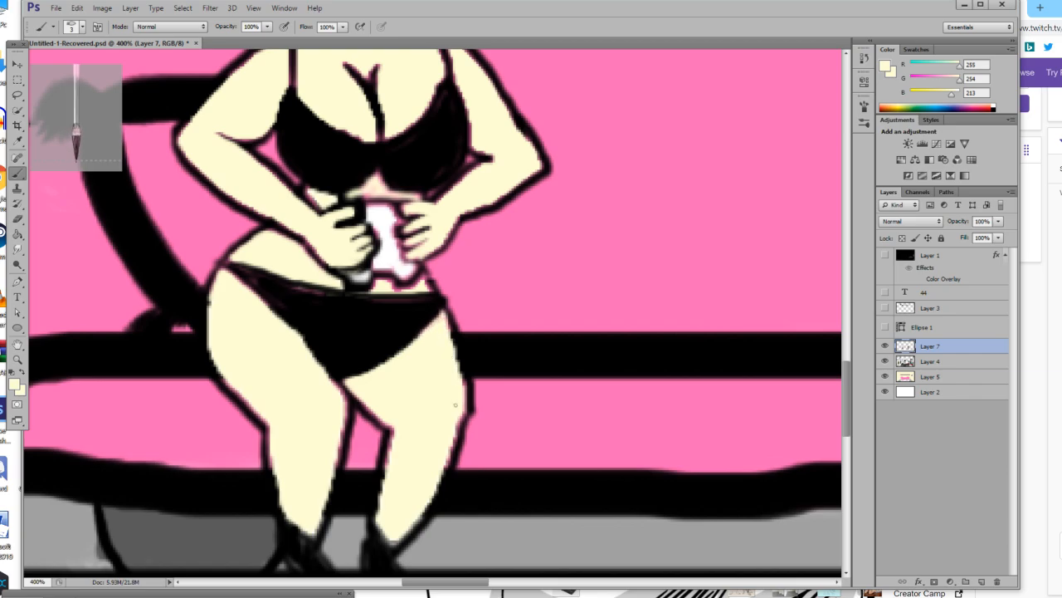
mouse_move(461, 405)
left_mouse_down()
mouse_move(433, 488)
mouse_move(388, 449)
mouse_move(387, 419)
mouse_move(358, 392)
mouse_move(342, 395)
mouse_move(329, 506)
left_mouse_up()
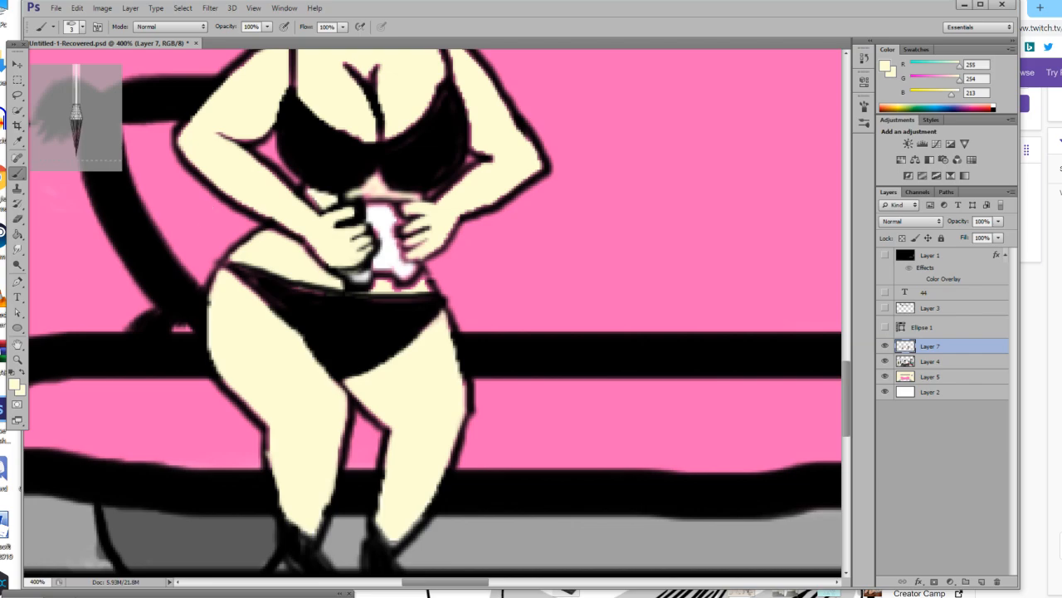
Review the whole room scene and compare it with Layer 7 hidden and shown.
left_click(18, 360)
left_click_drag(224, 311, 158, 324)
left_click_drag(336, 307, 327, 310)
left_click(318, 314)
left_click(319, 314)
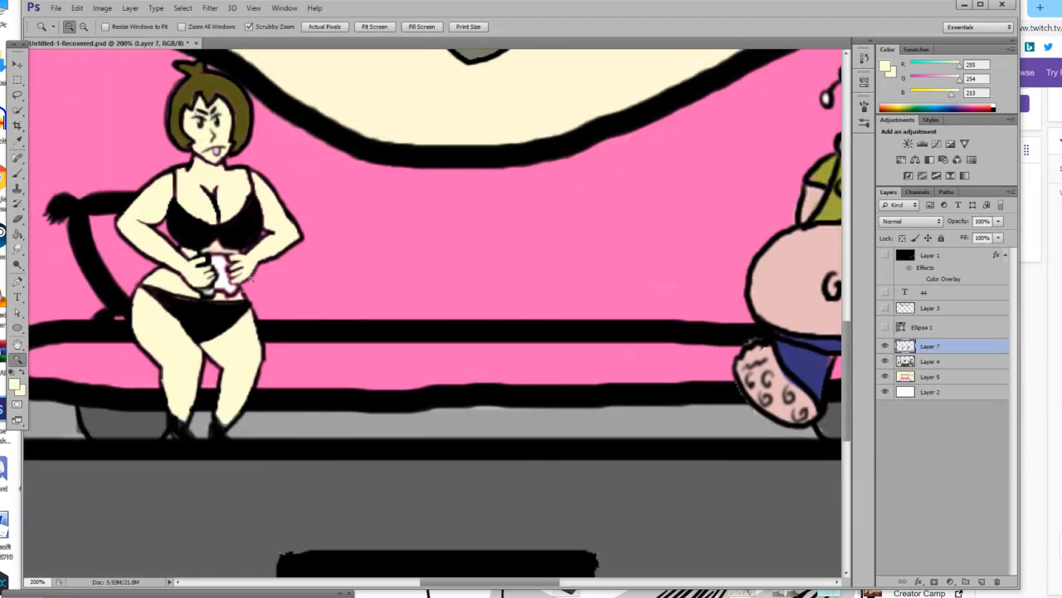
left_click_drag(77, 259, 33, 264)
left_click_drag(174, 291, 102, 296)
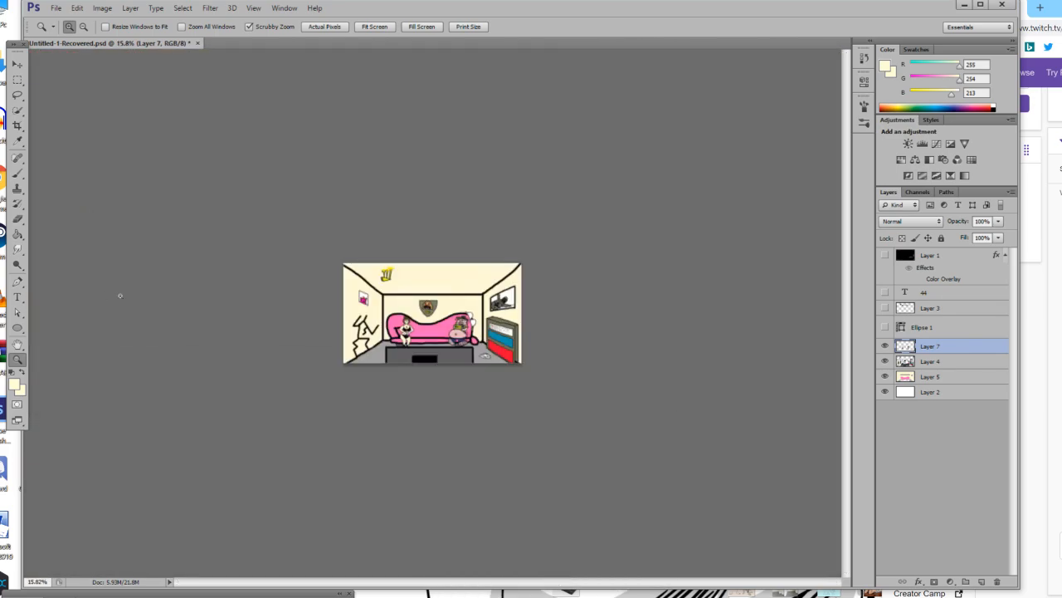
key("ctrl+1")
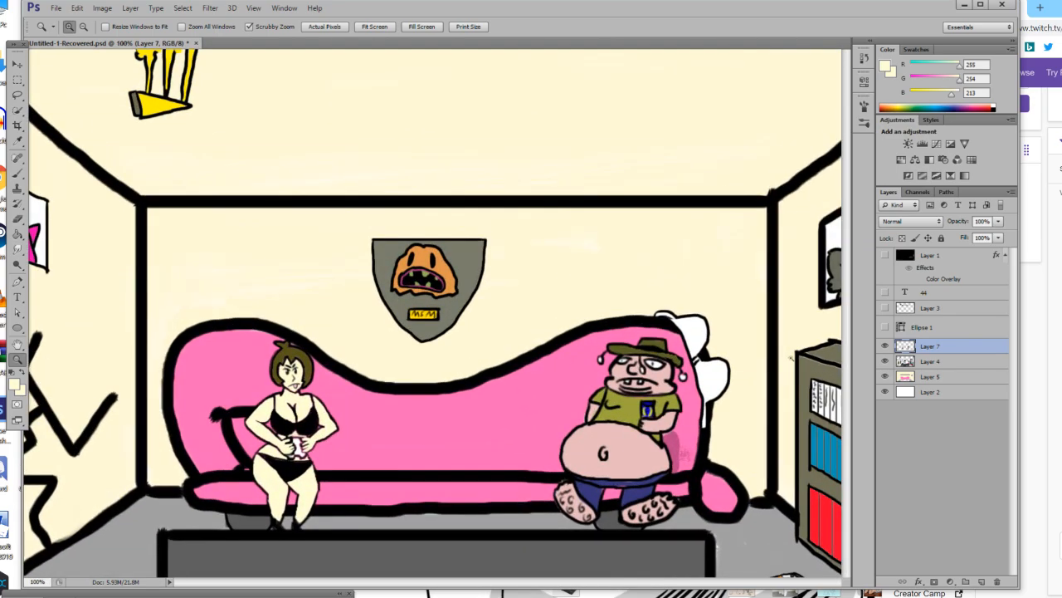
left_click(884, 345)
left_click(885, 346)
left_click(884, 345)
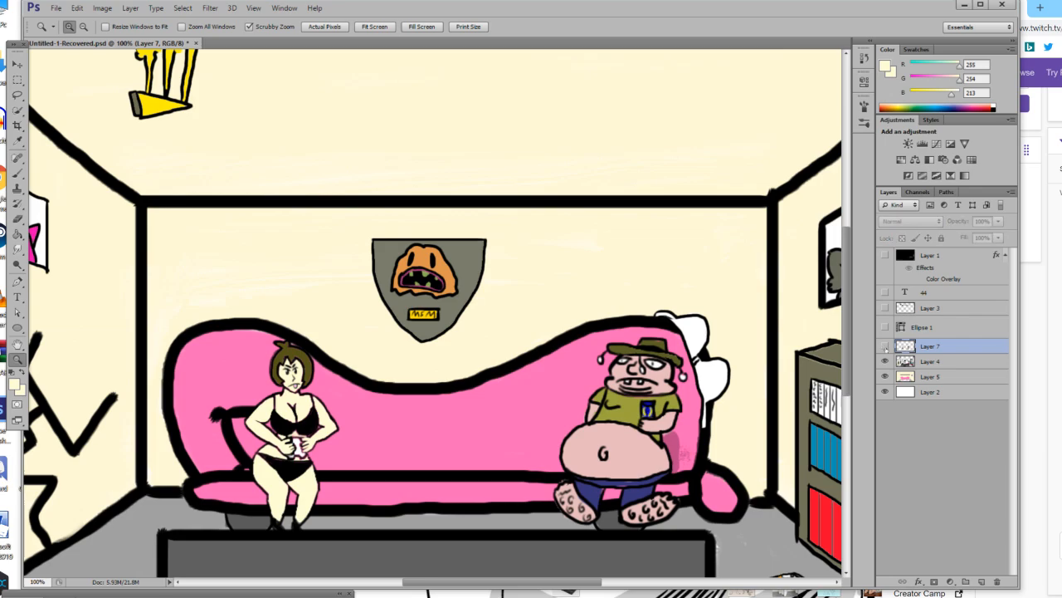
left_click(885, 345)
scroll(467, 298, "down", 3)
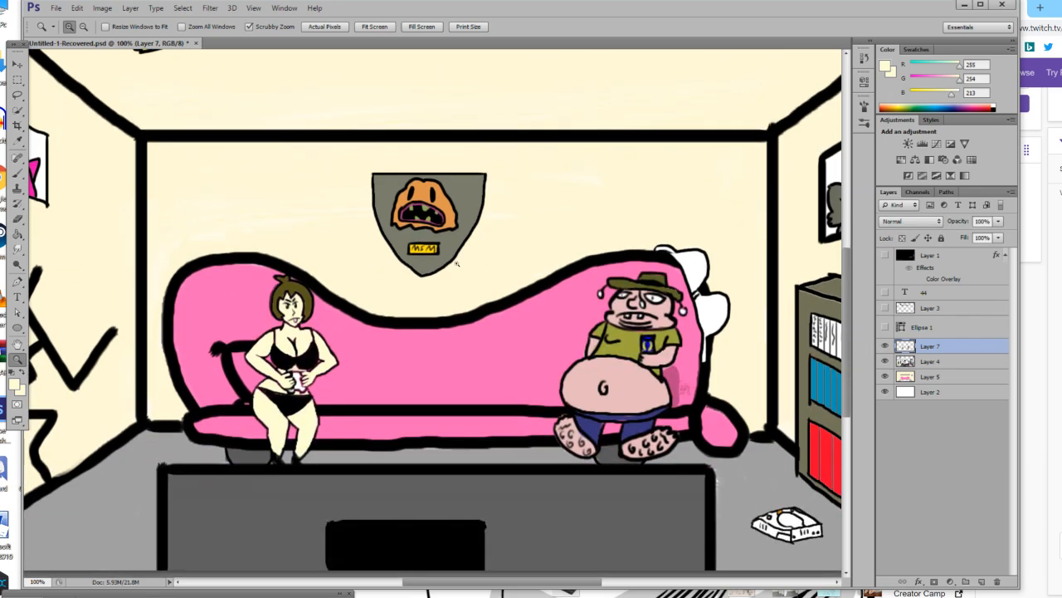
left_click_drag(490, 303, 468, 342)
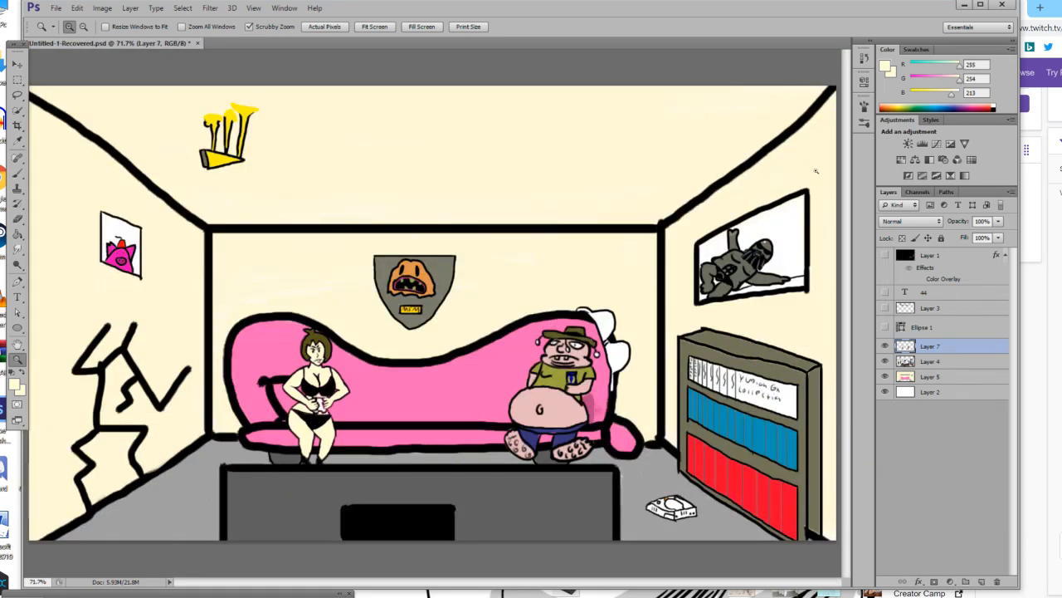
Show the YuuCast Ep: lettering on Layer 3, scale it to about 82.55%, and place it beside the yellow crown on the ceiling.
left_click(885, 308)
left_click(16, 64)
left_click(278, 182)
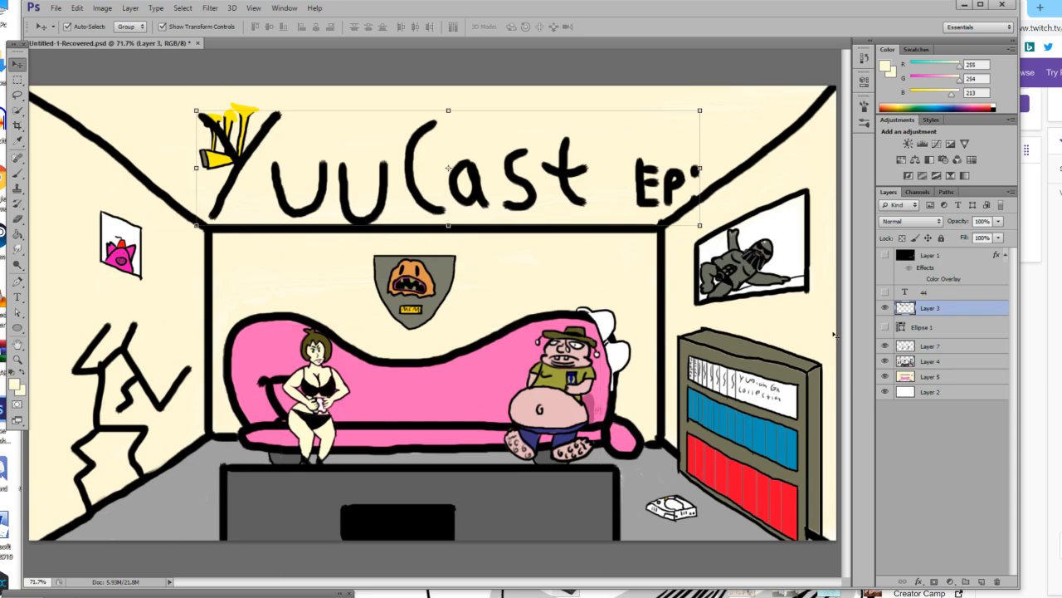
left_click_drag(197, 225, 285, 203)
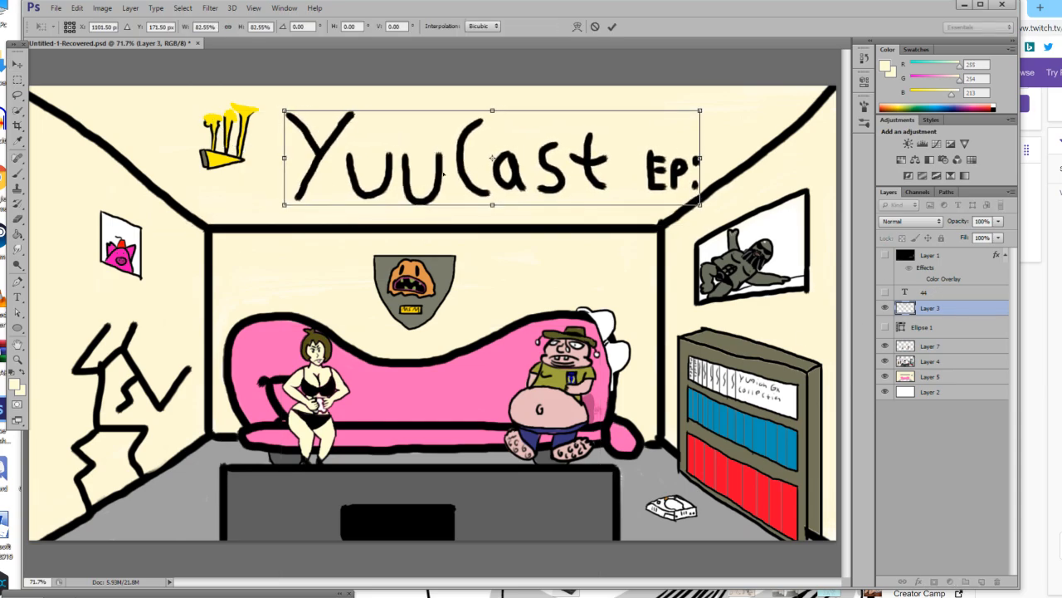
left_click_drag(445, 176, 429, 164)
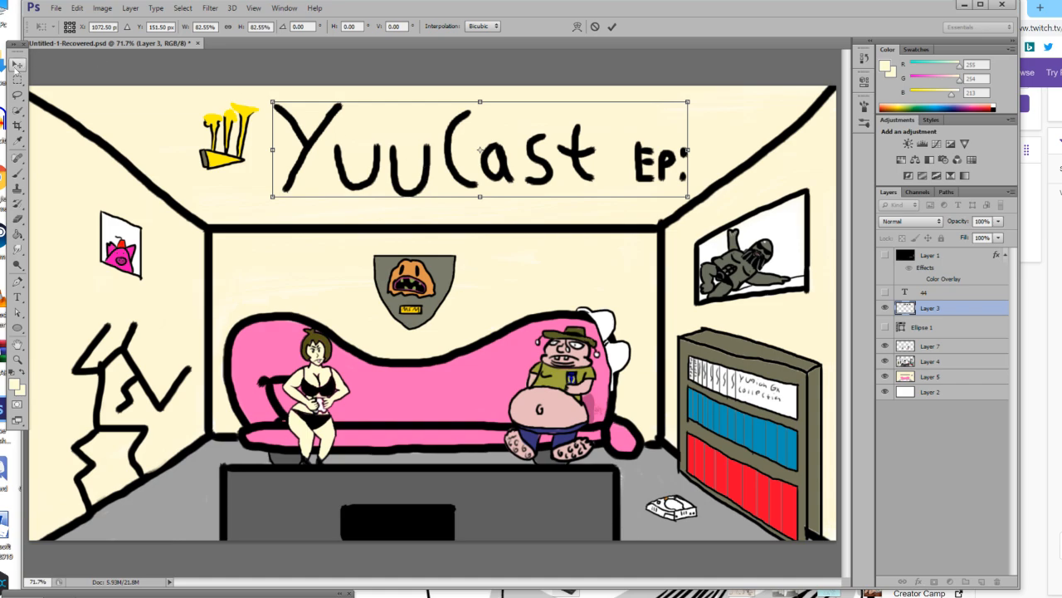
left_click(18, 64)
left_click(416, 224)
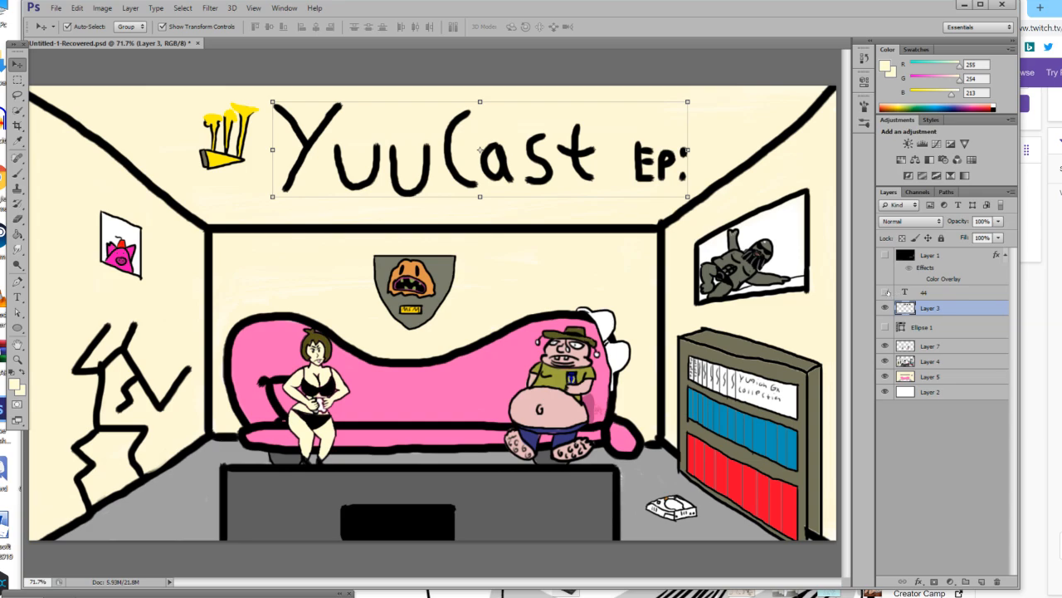
Show the 44 text layer, scale it to about 66.5% width and 64% height, and place it directly after EP:.
left_click(886, 292)
left_click(760, 209)
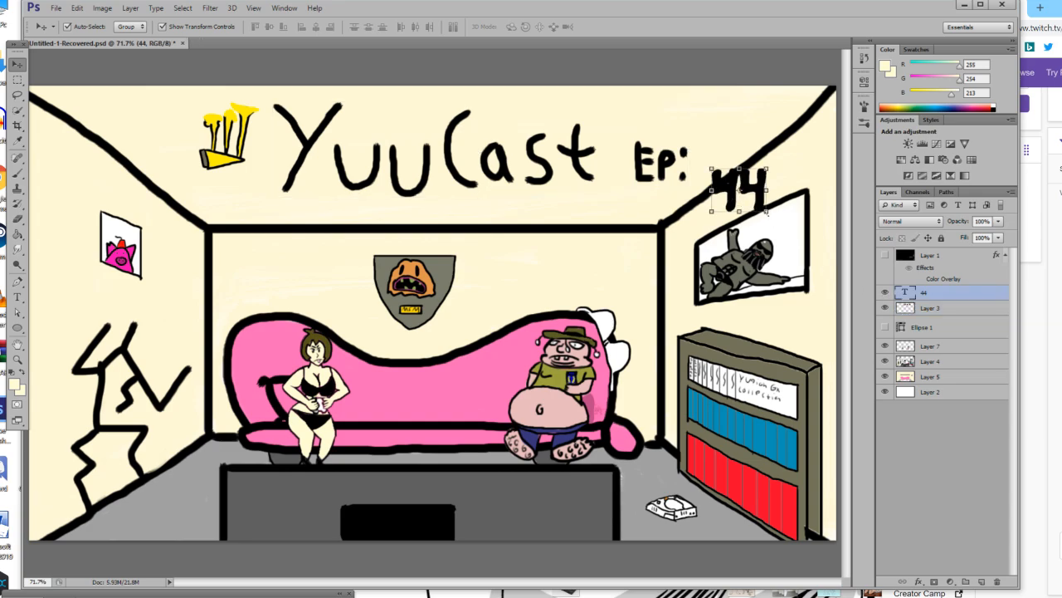
left_click_drag(768, 213, 707, 155)
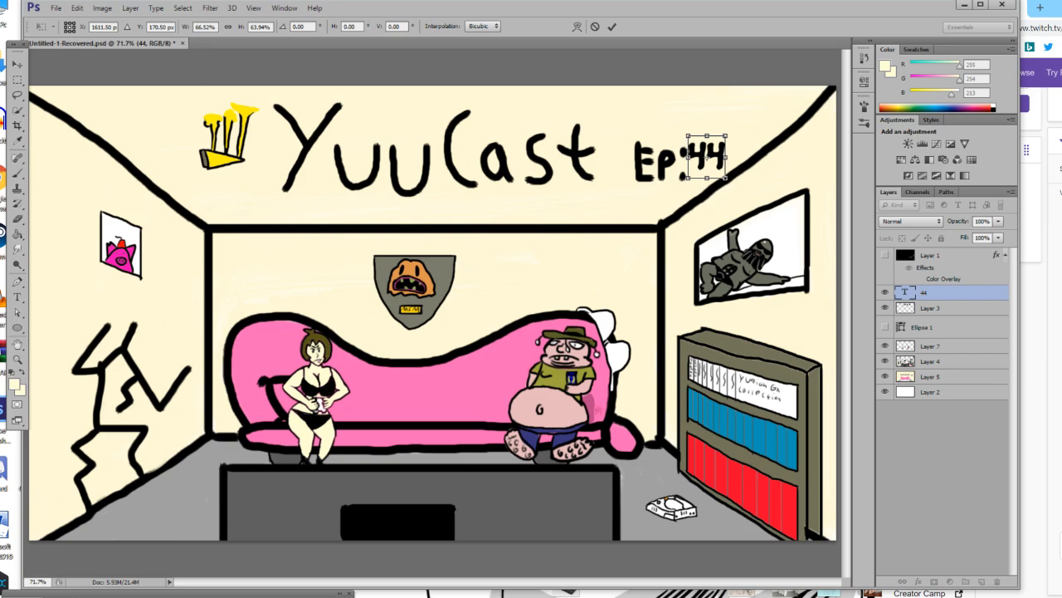
left_click(18, 62)
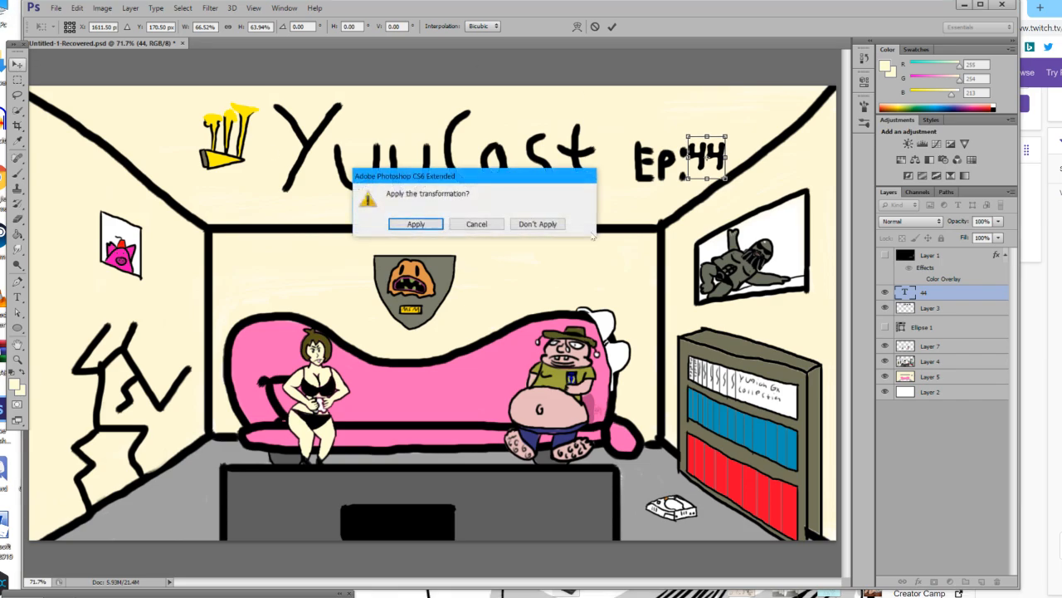
left_click(415, 226)
Nudge the YuuCast Ep: lettering on Layer 3 slightly upward to line up with the 44.
left_click(647, 164)
left_click_drag(648, 170, 639, 154)
key("ctrl+z")
left_click(639, 161)
key("Up")
key("Up")
key("Up")
key("Up")
key("Up")
key("Up")
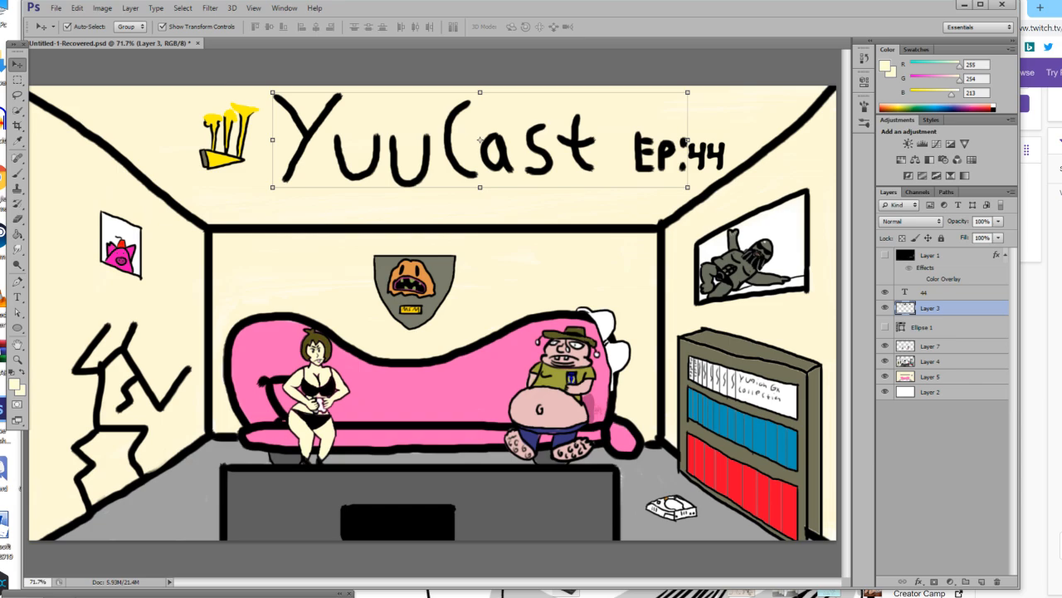
Save a copy of the document to the Desktop in Photoshop format under the name new titlecar.
left_click(56, 8)
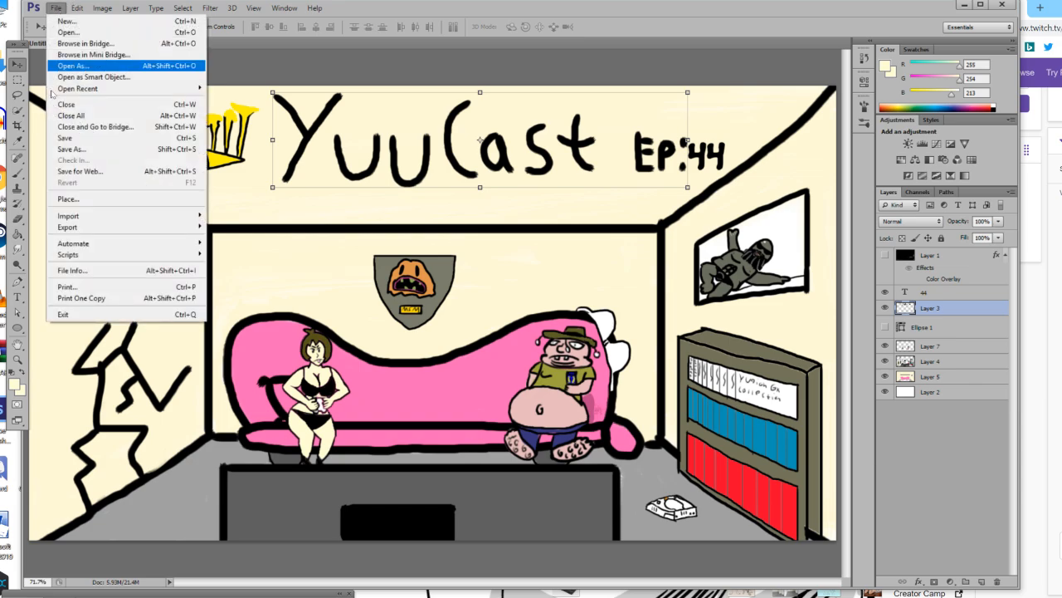
left_click(62, 149)
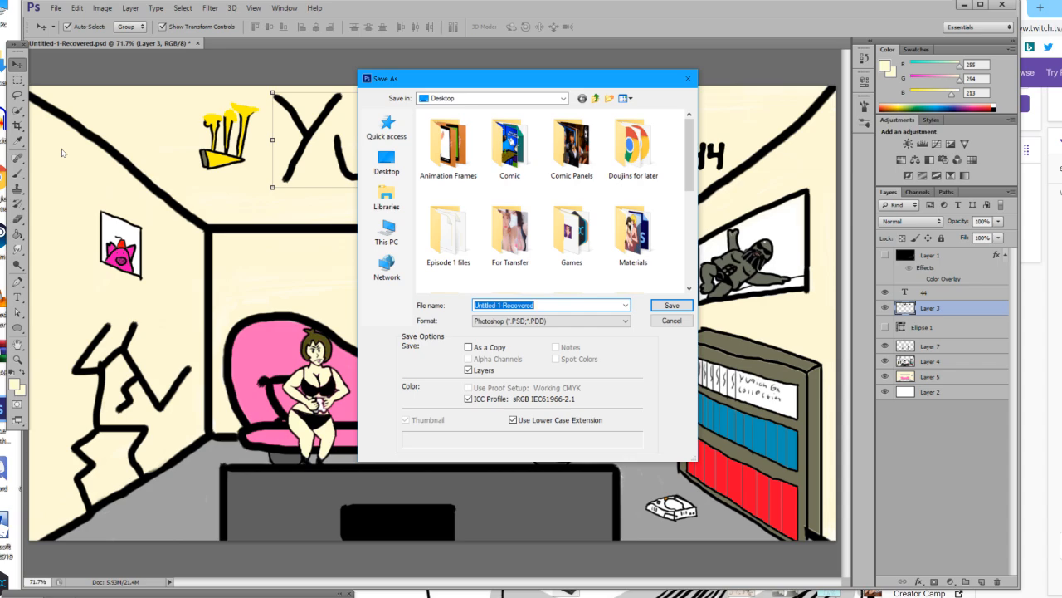
type("new")
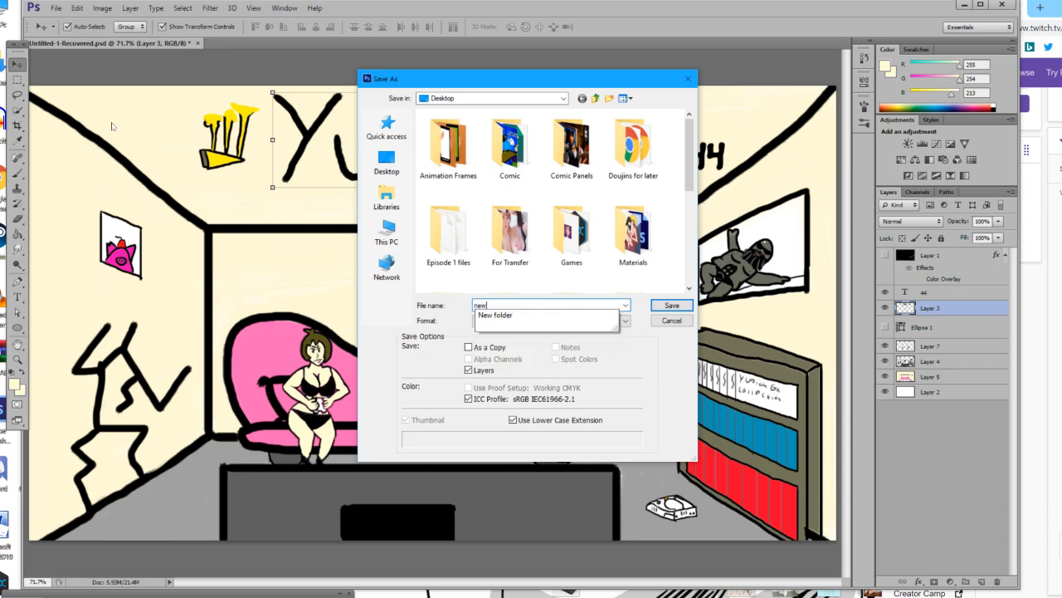
type(" titlecard")
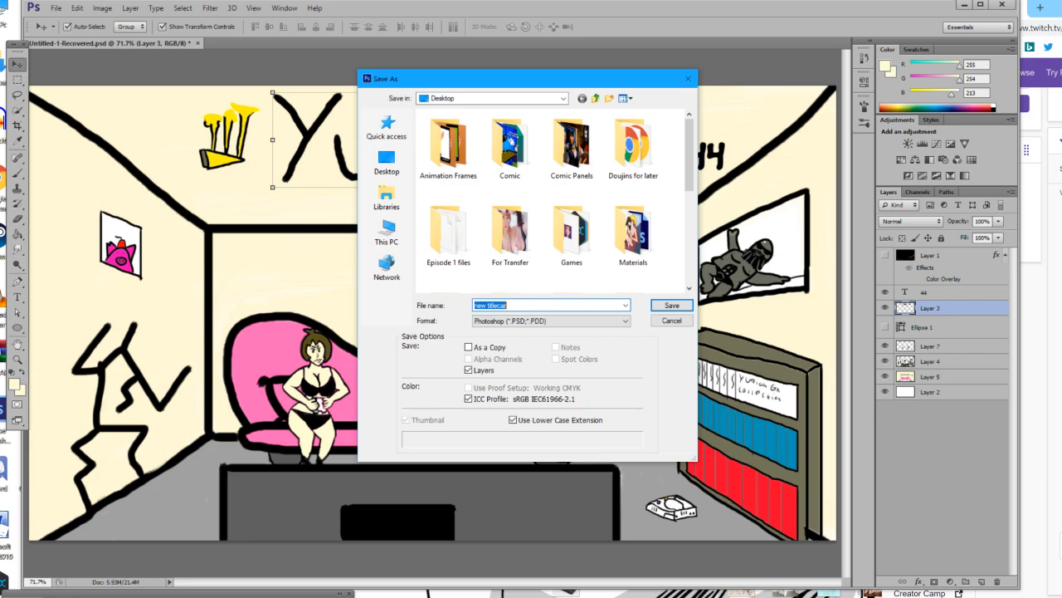
key("Return")
key("Return")
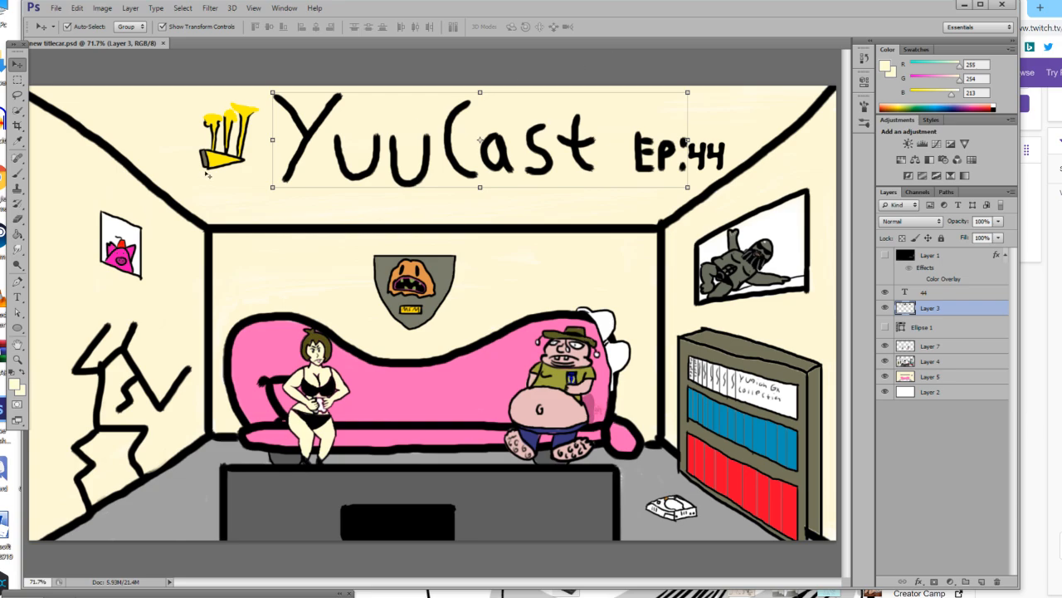
left_click(56, 7)
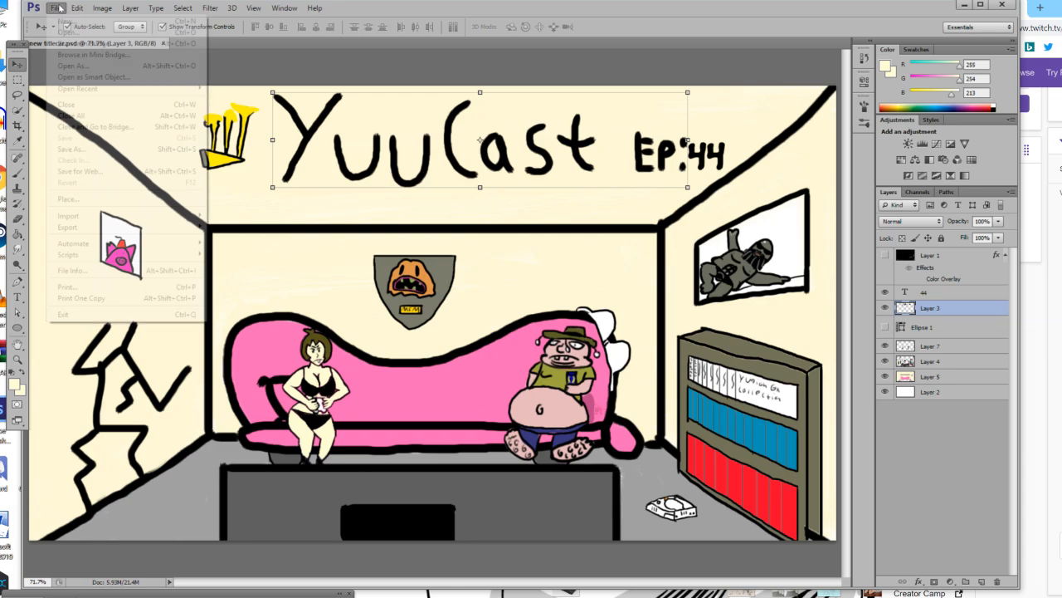
left_click(71, 148)
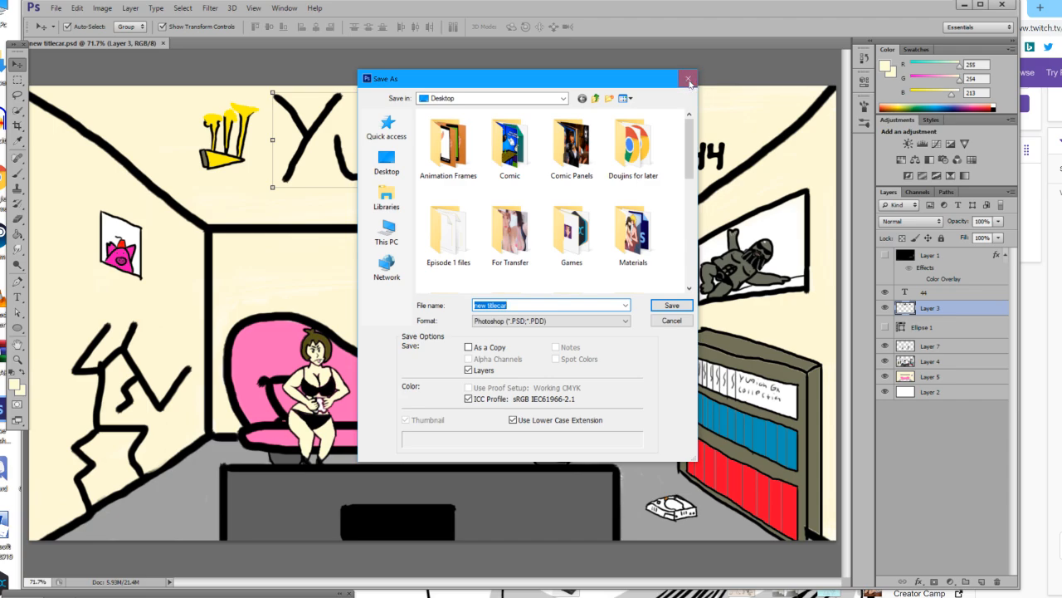
left_click(689, 81)
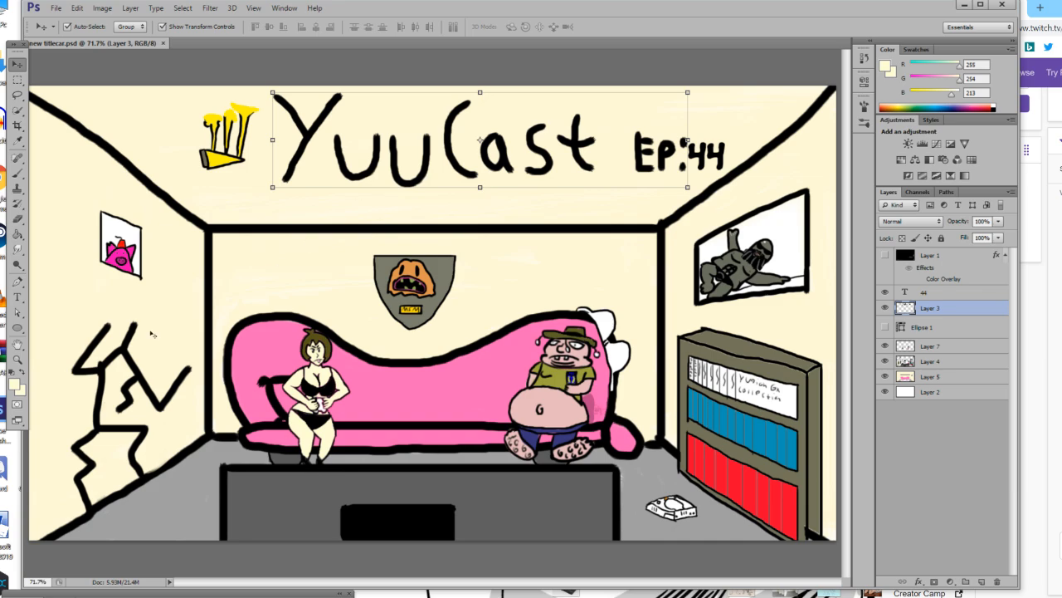
Review the whole title card image and close the new titlecar.psd document.
left_click(22, 362)
left_click_drag(318, 394, 469, 431)
left_click_drag(664, 459, 632, 474)
key("ctrl+plus")
key("ctrl+plus")
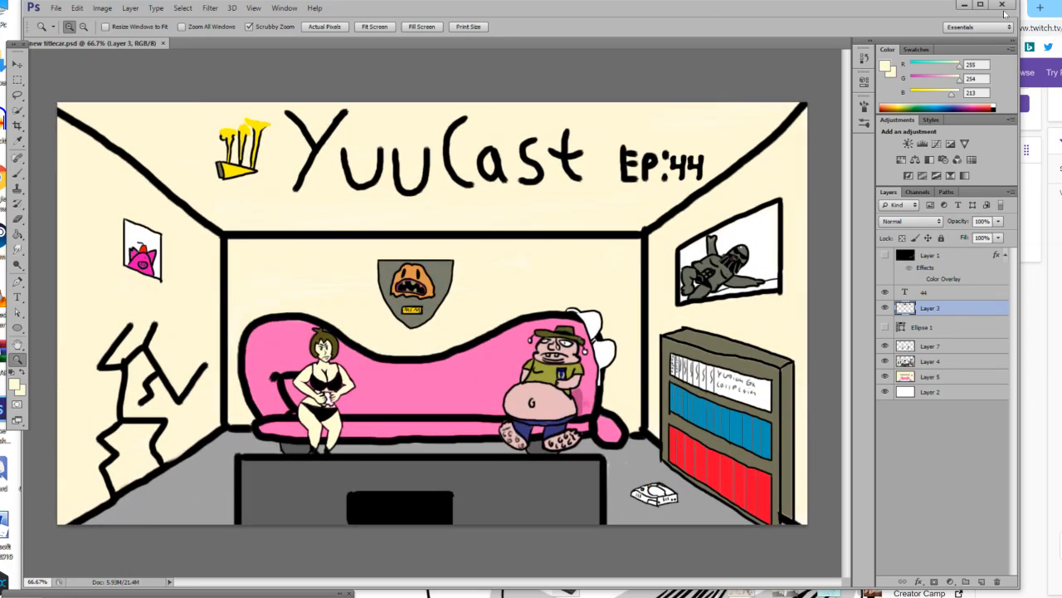
left_click(164, 44)
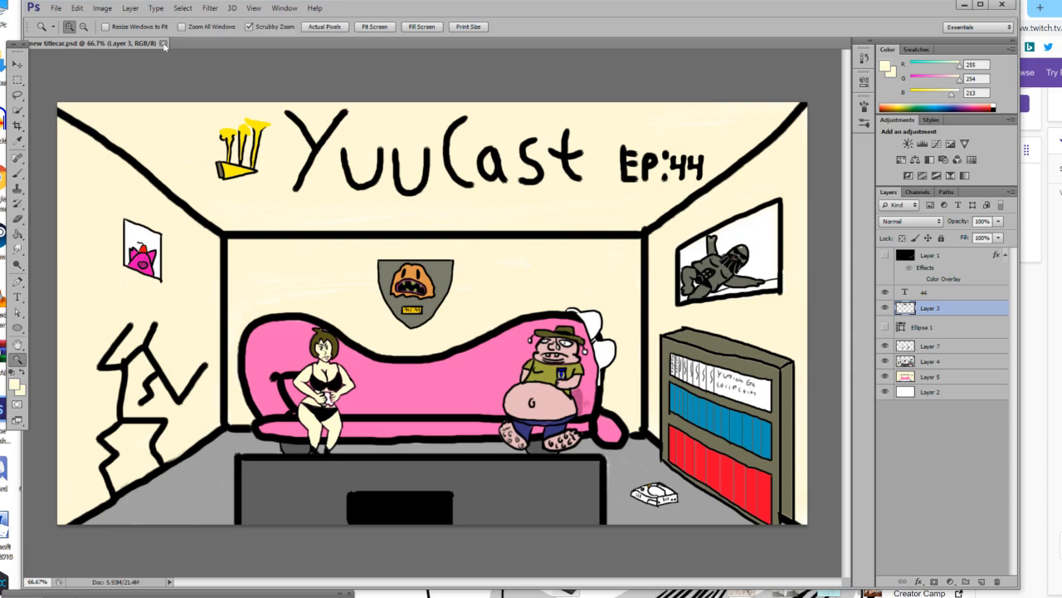
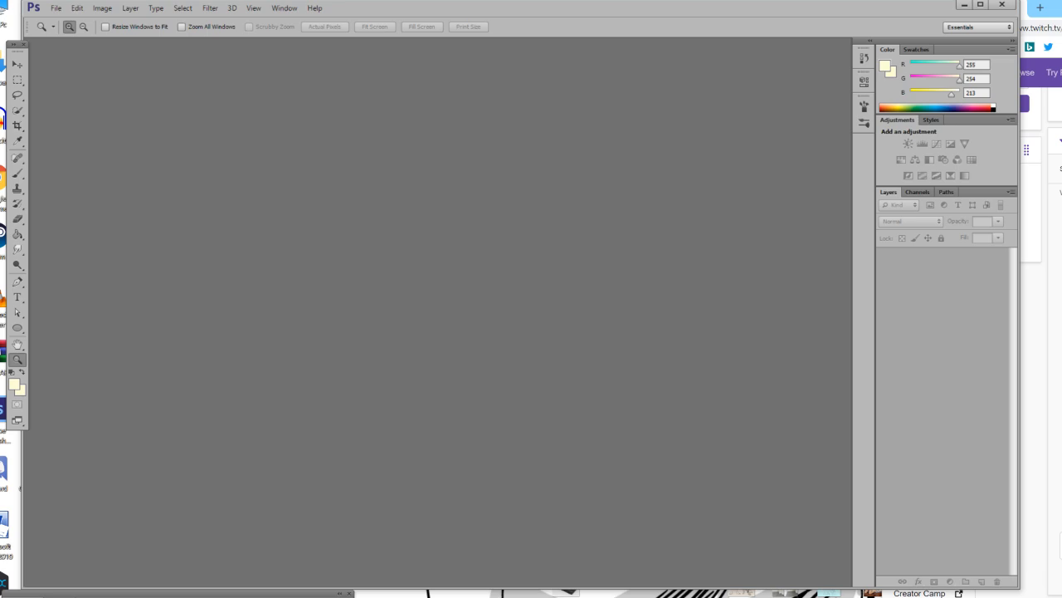
key("alt+Tab")
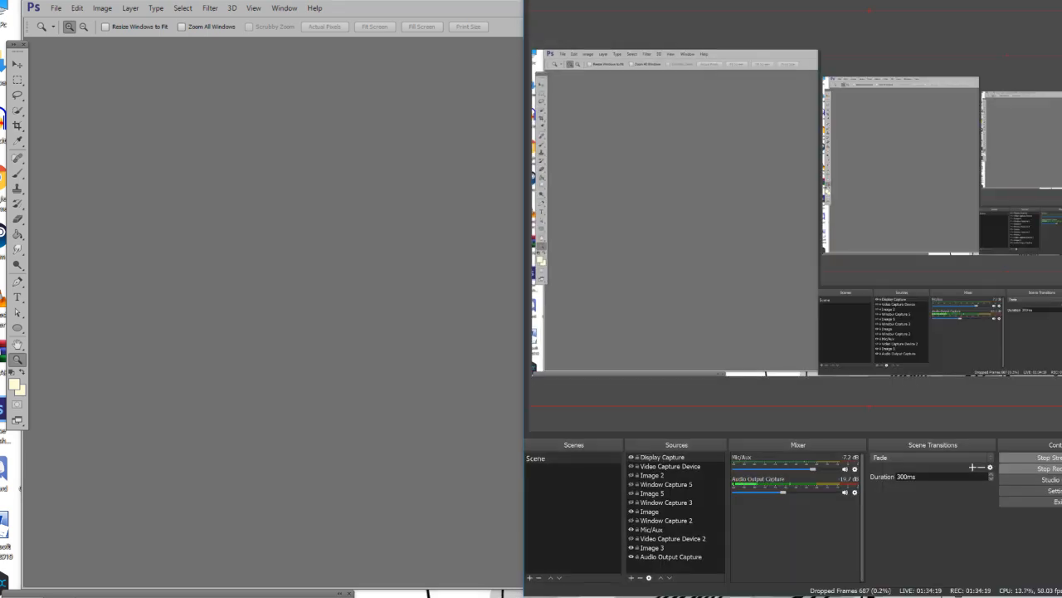
key("alt+Tab")
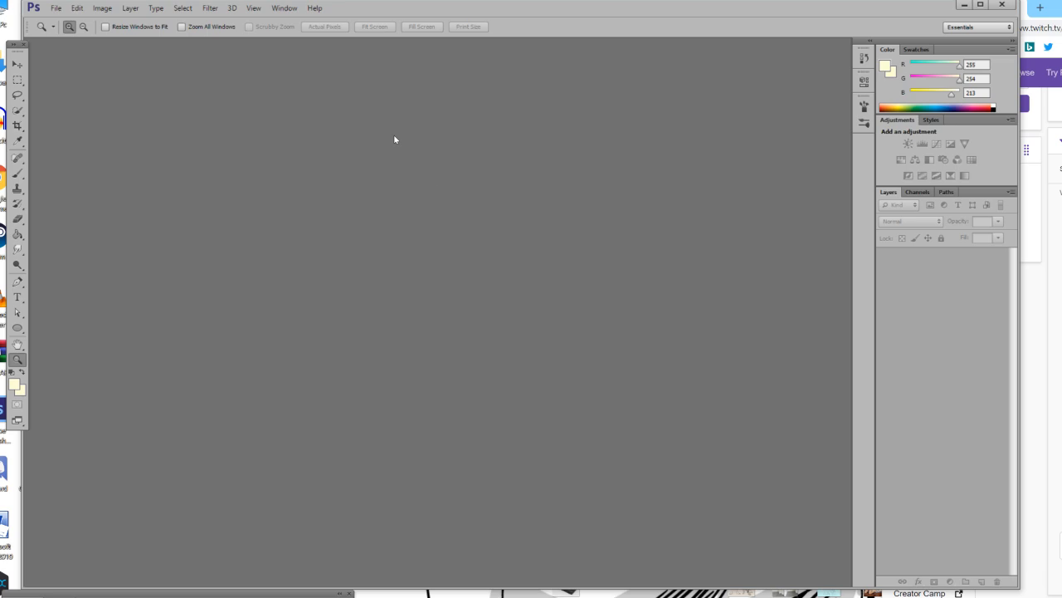
key("alt+Tab")
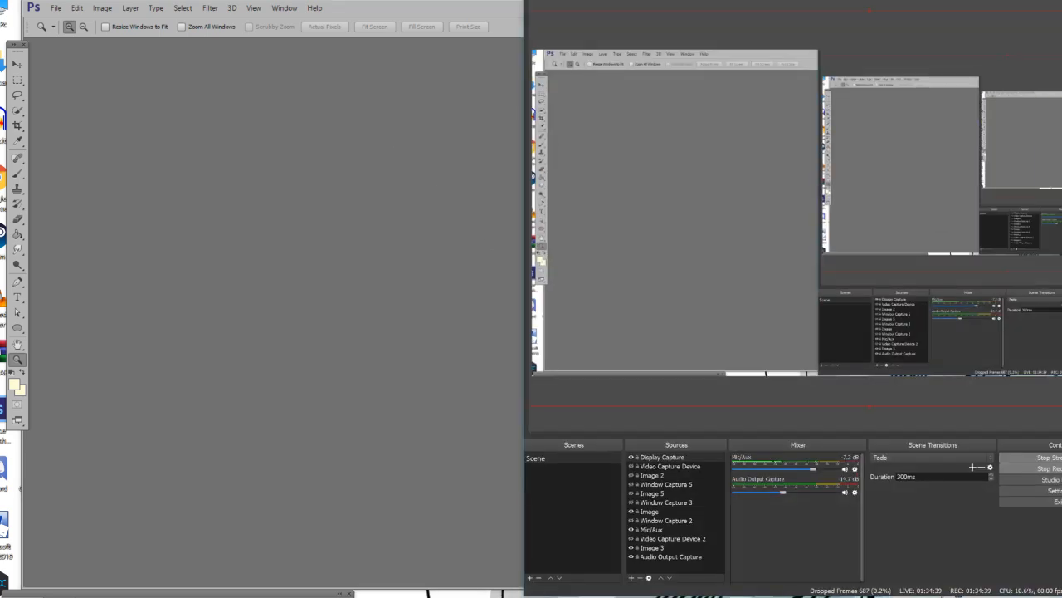